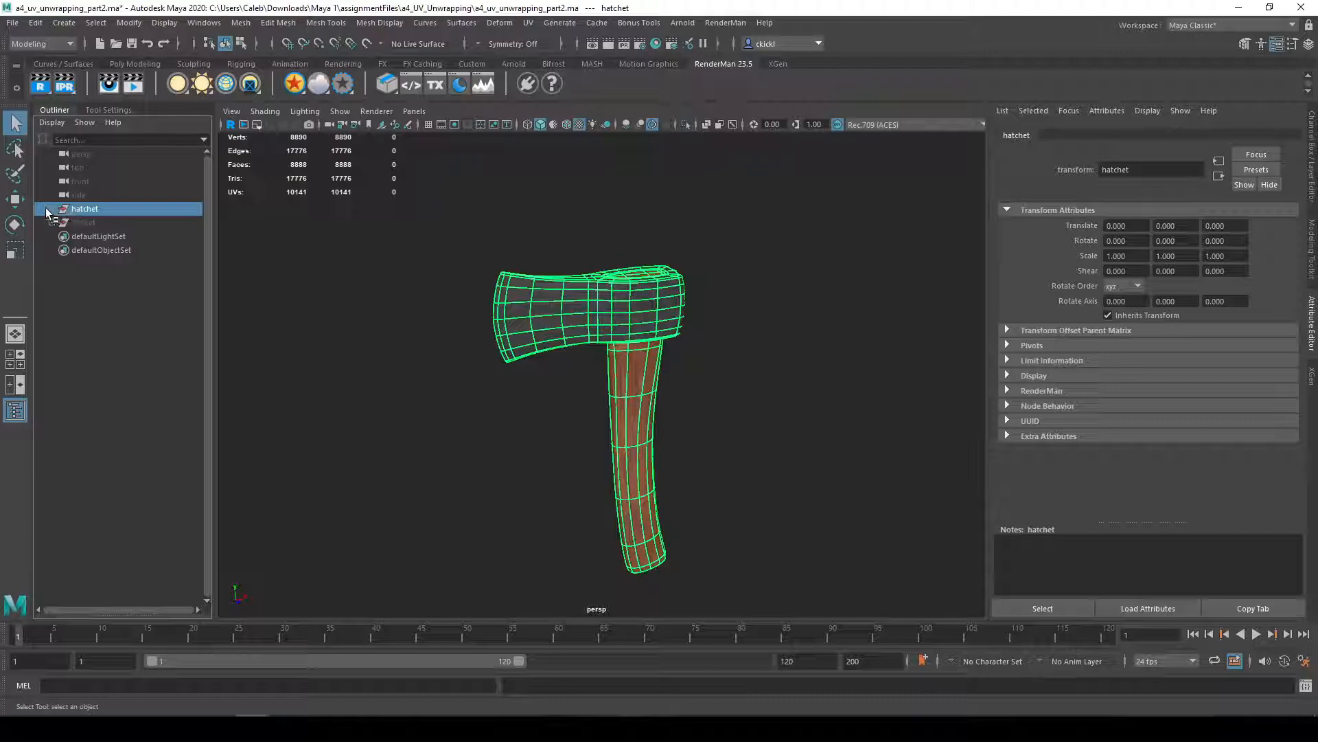
pyautogui.click(80, 222)
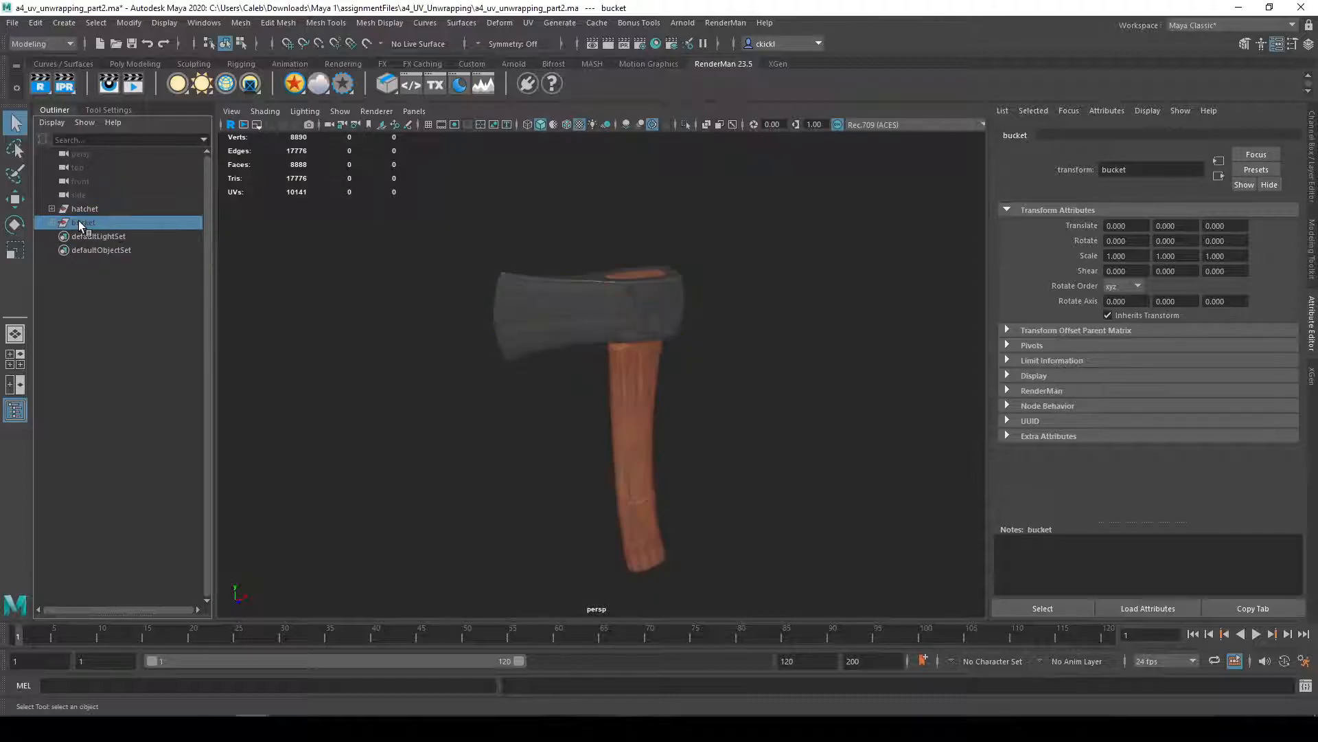
pyautogui.hotkey('shift', 'h')
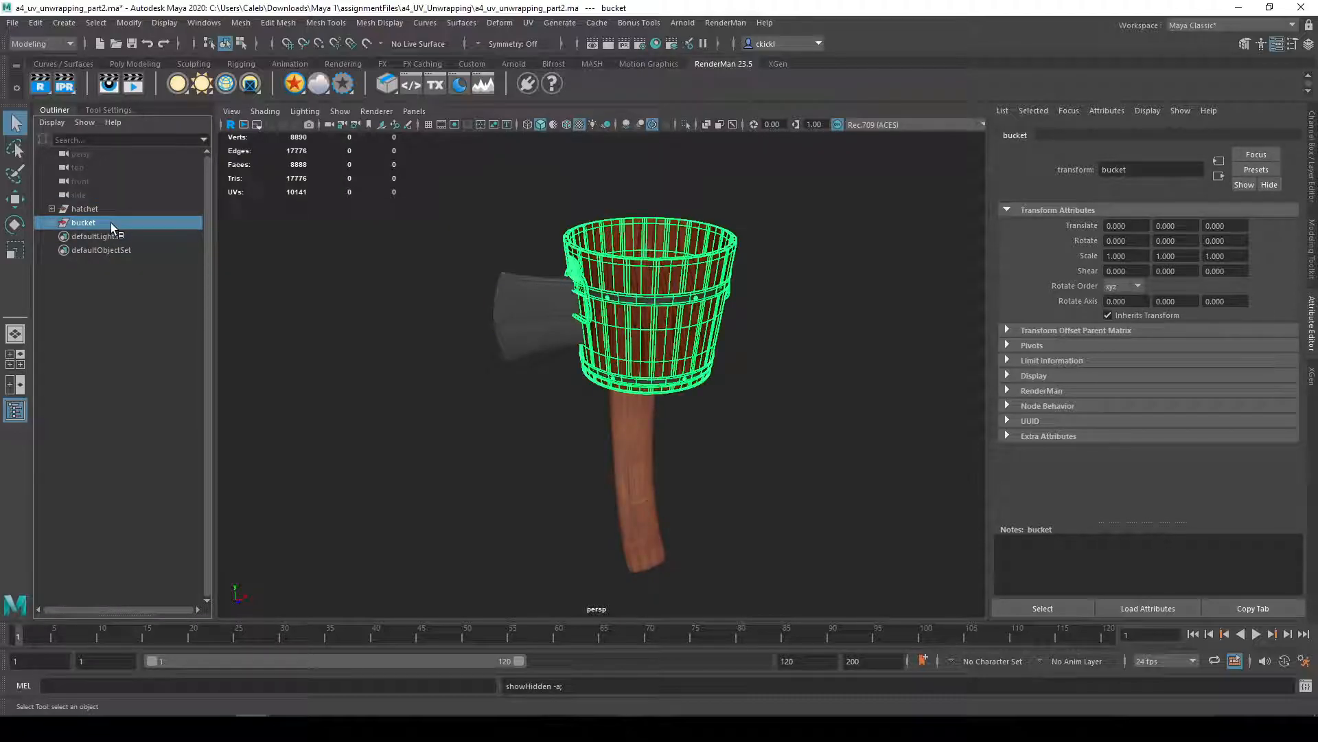
pyautogui.hotkey('ctrl', 'z')
pyautogui.moveTo(595, 417)
pyautogui.keyDown('alt'); pyautogui.mouseDown()
pyautogui.moveTo(691, 480)
pyautogui.moveTo(512, 474)
pyautogui.moveTo(579, 344)
pyautogui.moveTo(646, 368)
pyautogui.mouseUp(); pyautogui.keyUp('alt')
pyautogui.moveTo(634, 284)
pyautogui.keyDown('alt'); pyautogui.mouseDown()
pyautogui.moveTo(662, 377)
pyautogui.moveTo(636, 341)
pyautogui.moveTo(640, 404)
pyautogui.moveTo(679, 461)
pyautogui.mouseUp(); pyautogui.keyUp('alt')
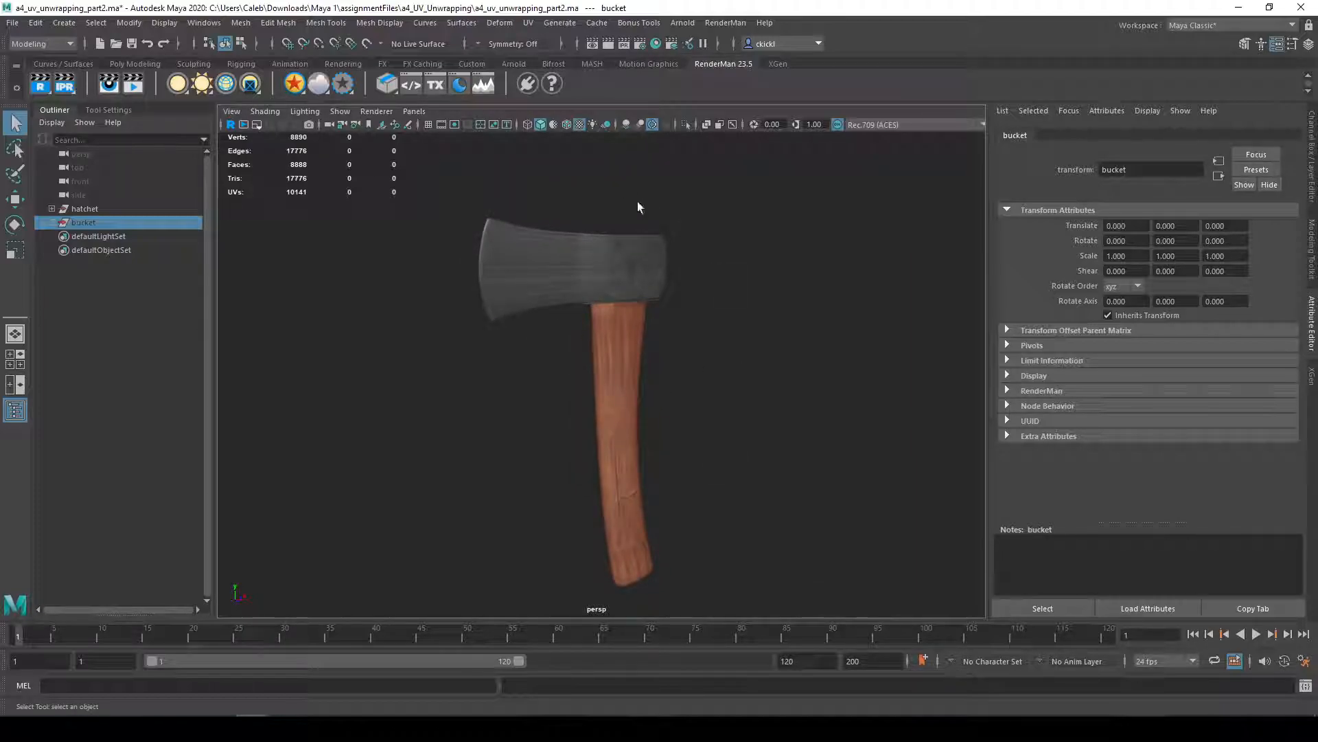
pyautogui.moveTo(673, 342)
pyautogui.keyDown('alt'); pyautogui.mouseDown()
pyautogui.moveTo(691, 306)
pyautogui.moveTo(674, 356)
pyautogui.moveTo(698, 300)
pyautogui.moveTo(722, 314)
pyautogui.mouseUp(); pyautogui.keyUp('alt')
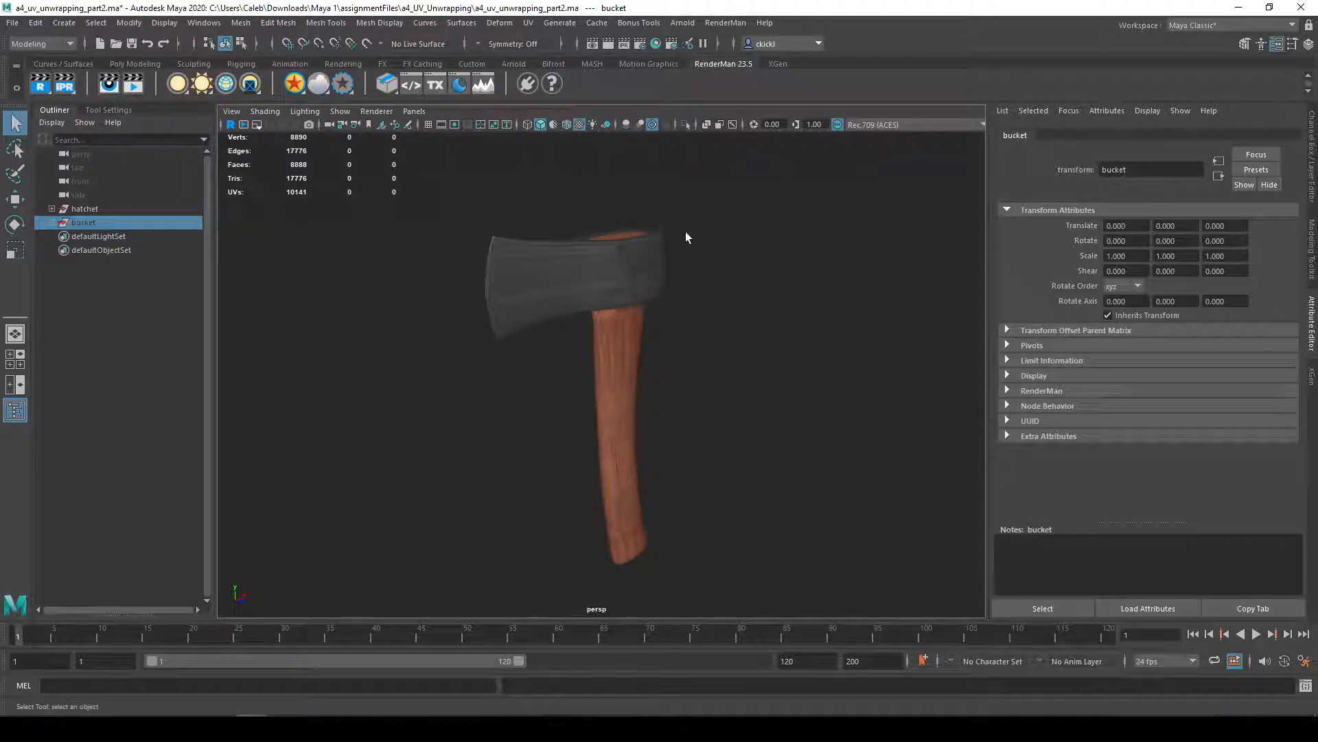
pyautogui.click(1268, 29)
pyautogui.click(979, 65)
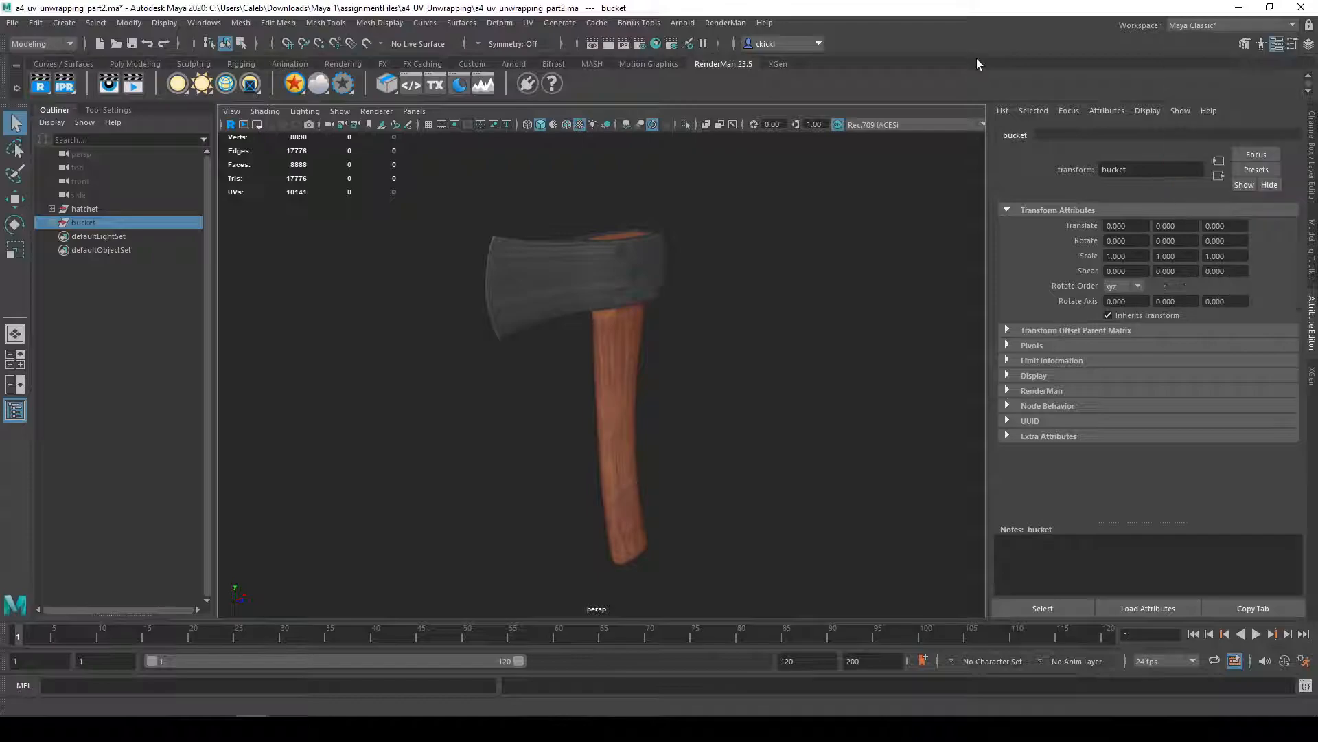
# - Open the file texture connected to the colour of the hatchet head's metal_MAT material
pyautogui.click(610, 302)
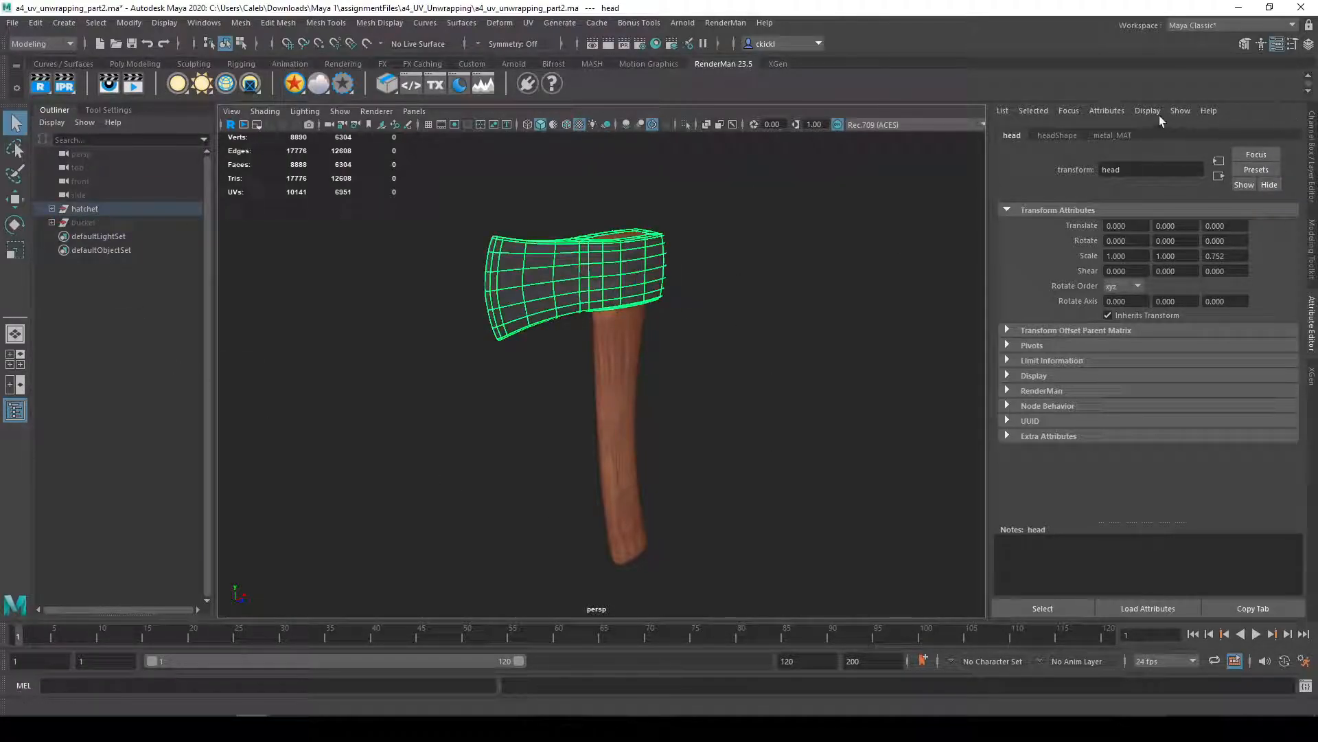
pyautogui.click(1114, 135)
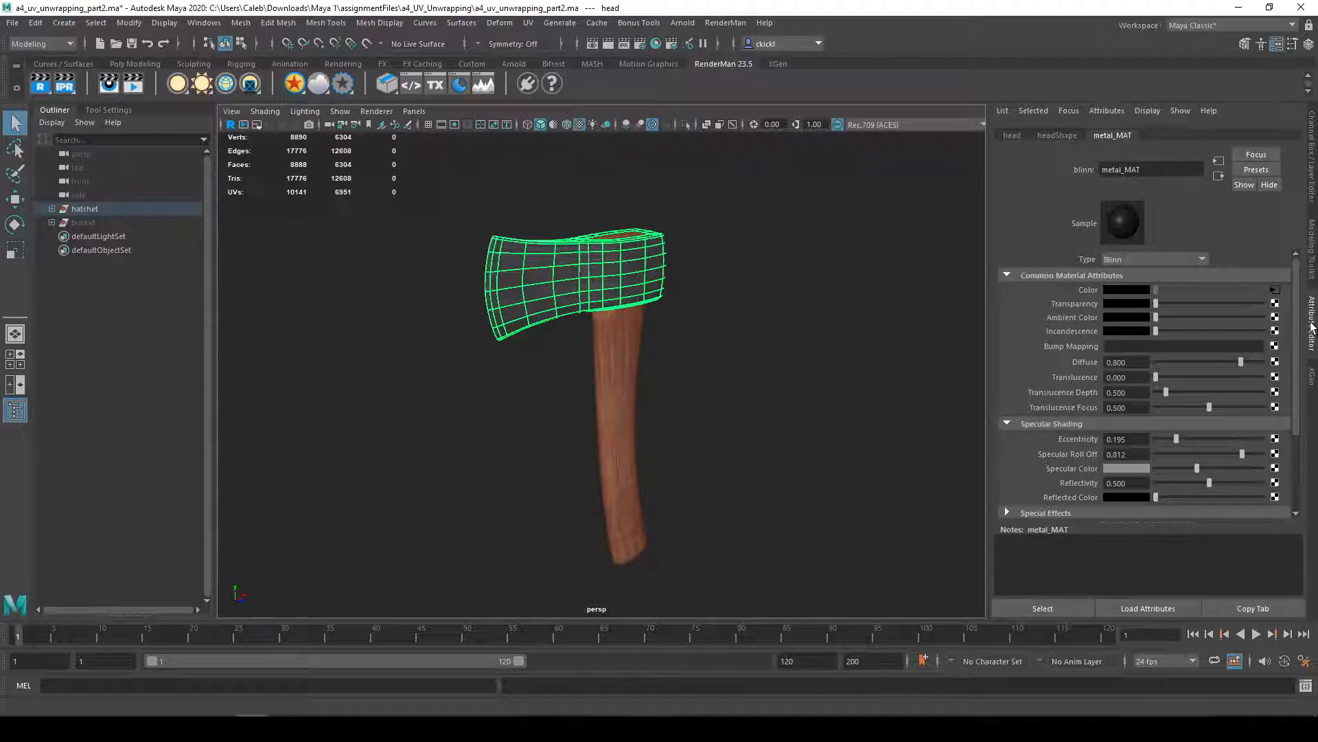
pyautogui.click(1277, 290)
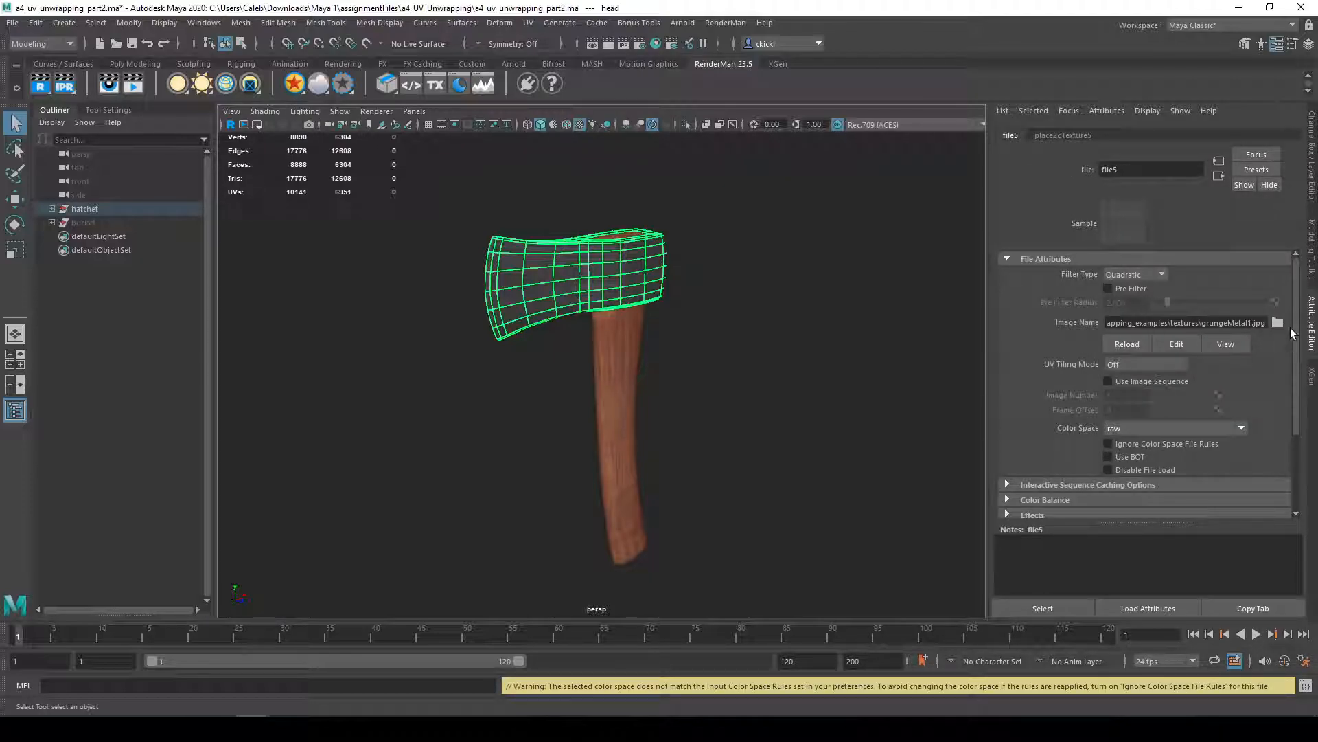
pyautogui.keyDown('alt'); pyautogui.moveTo(746, 298); pyautogui.dragTo(747, 315); pyautogui.keyUp('alt')
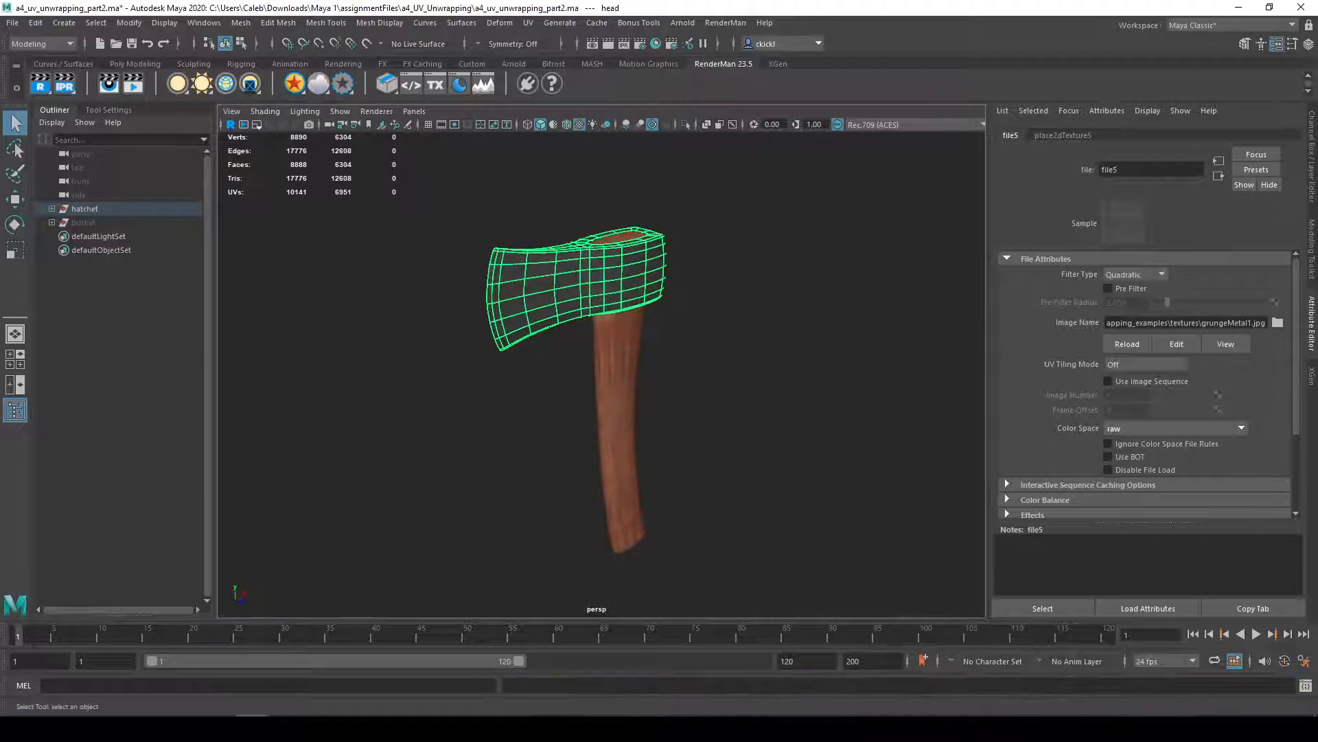
pyautogui.moveTo(951, 347)
pyautogui.keyDown('alt'); pyautogui.mouseDown()
pyautogui.moveTo(889, 344)
pyautogui.moveTo(921, 347)
pyautogui.mouseUp(); pyautogui.keyUp('alt')
pyautogui.click(879, 344)
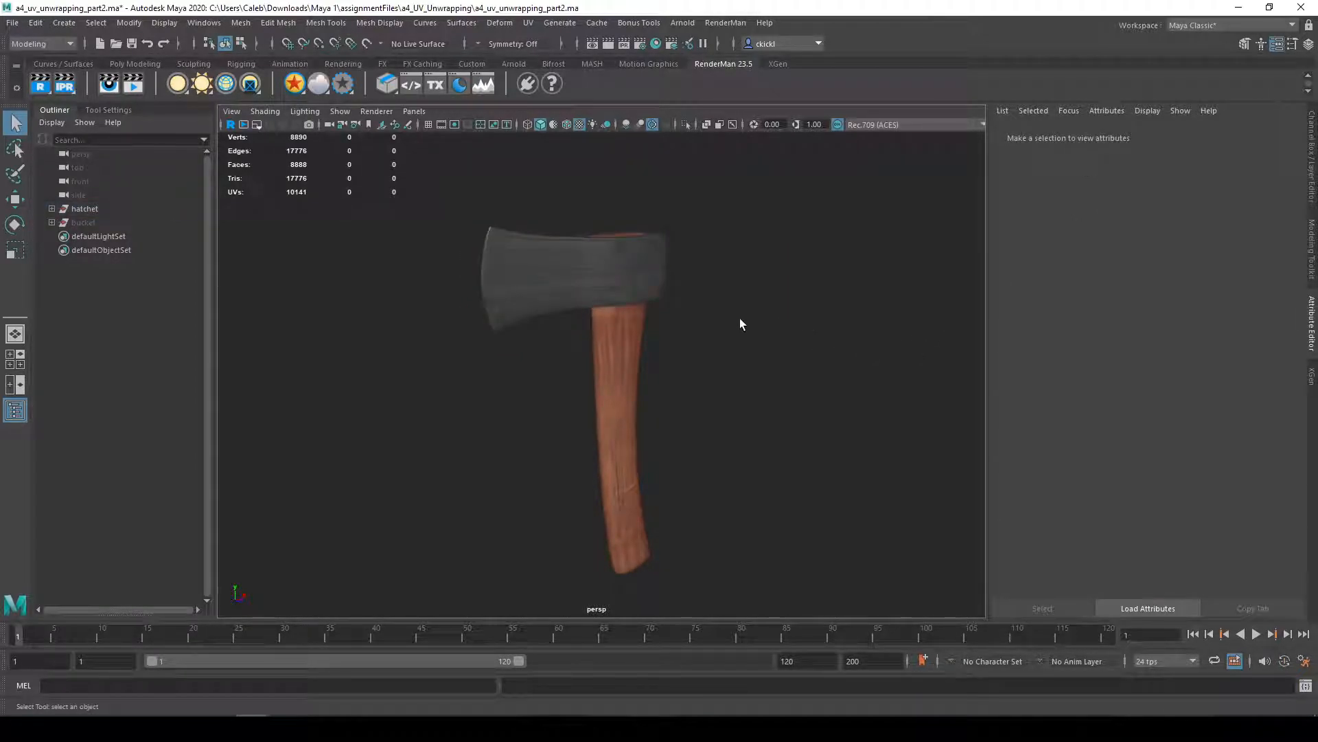
# - Load oldWood.jpg as the image of the colour texture on the handle's wood2_MAT material
pyautogui.keyDown('alt'); pyautogui.moveTo(679, 324); pyautogui.dragTo(671, 344); pyautogui.keyUp('alt')
pyautogui.click(628, 371)
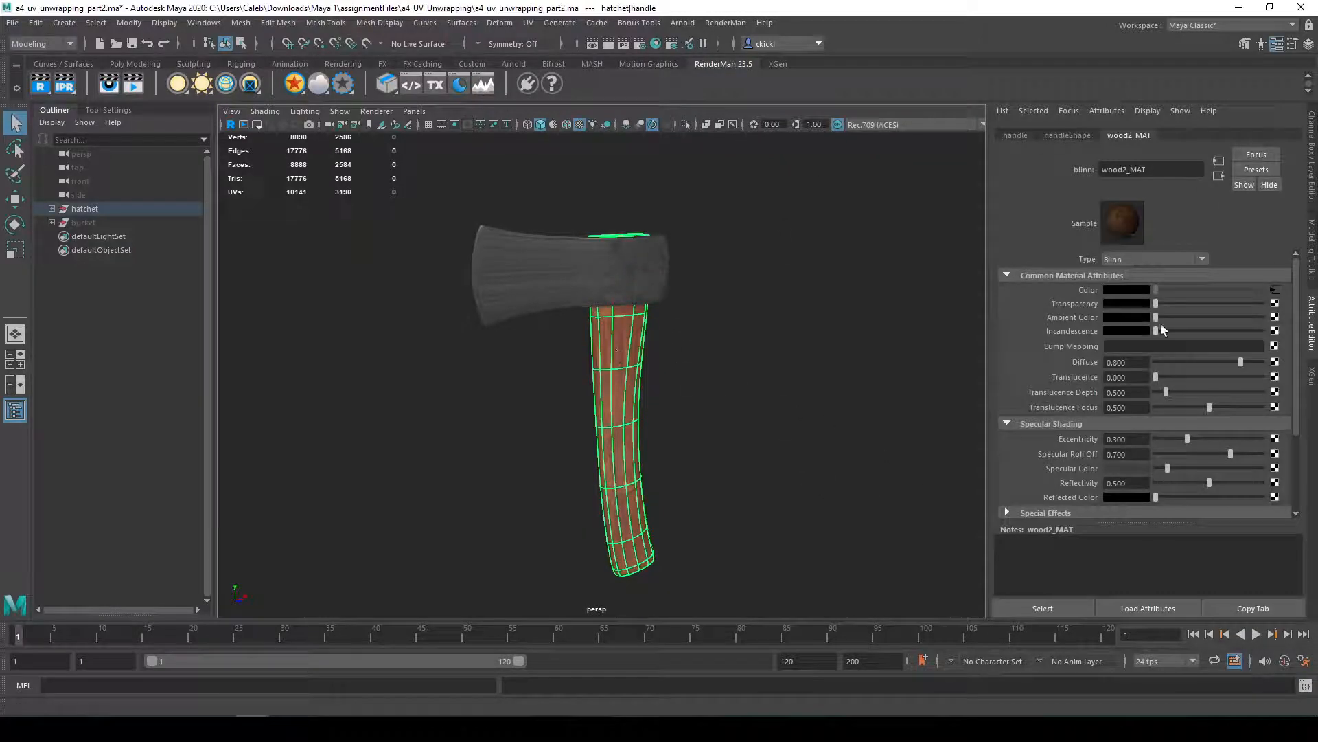
pyautogui.click(1275, 290)
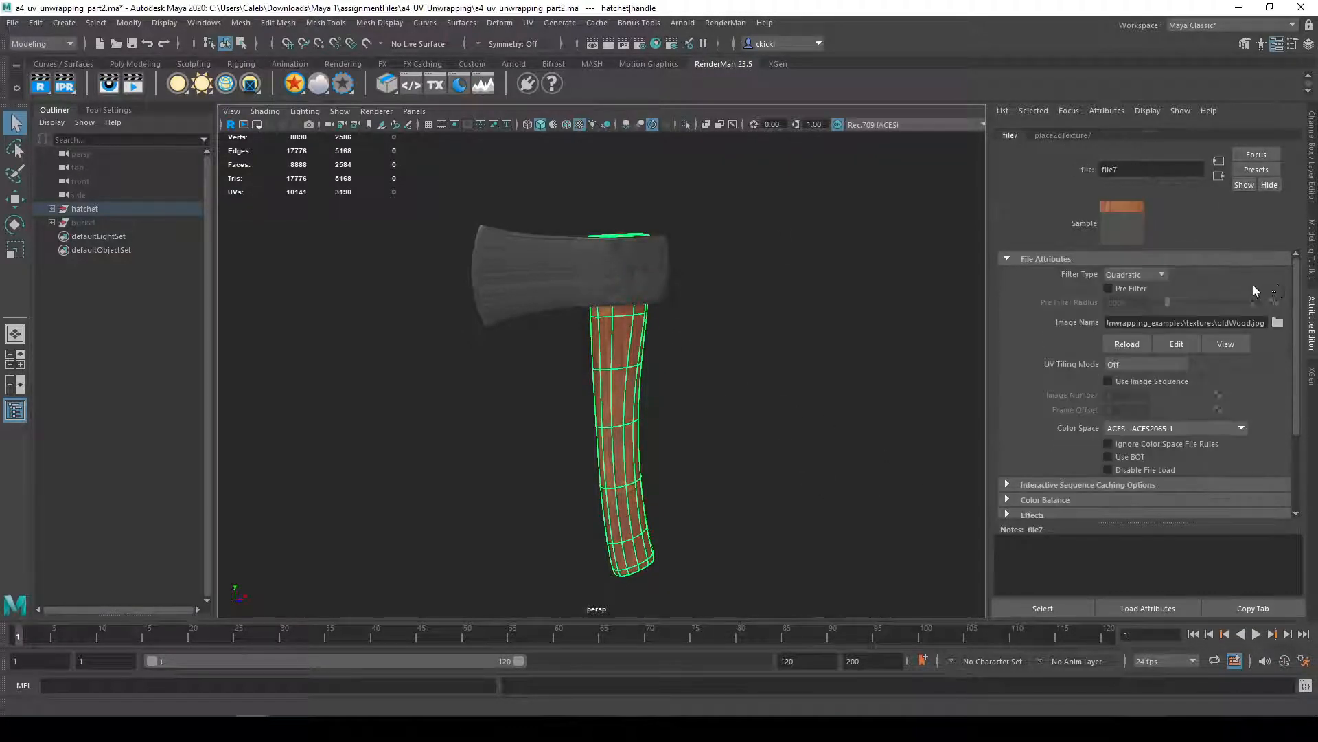
pyautogui.click(1278, 322)
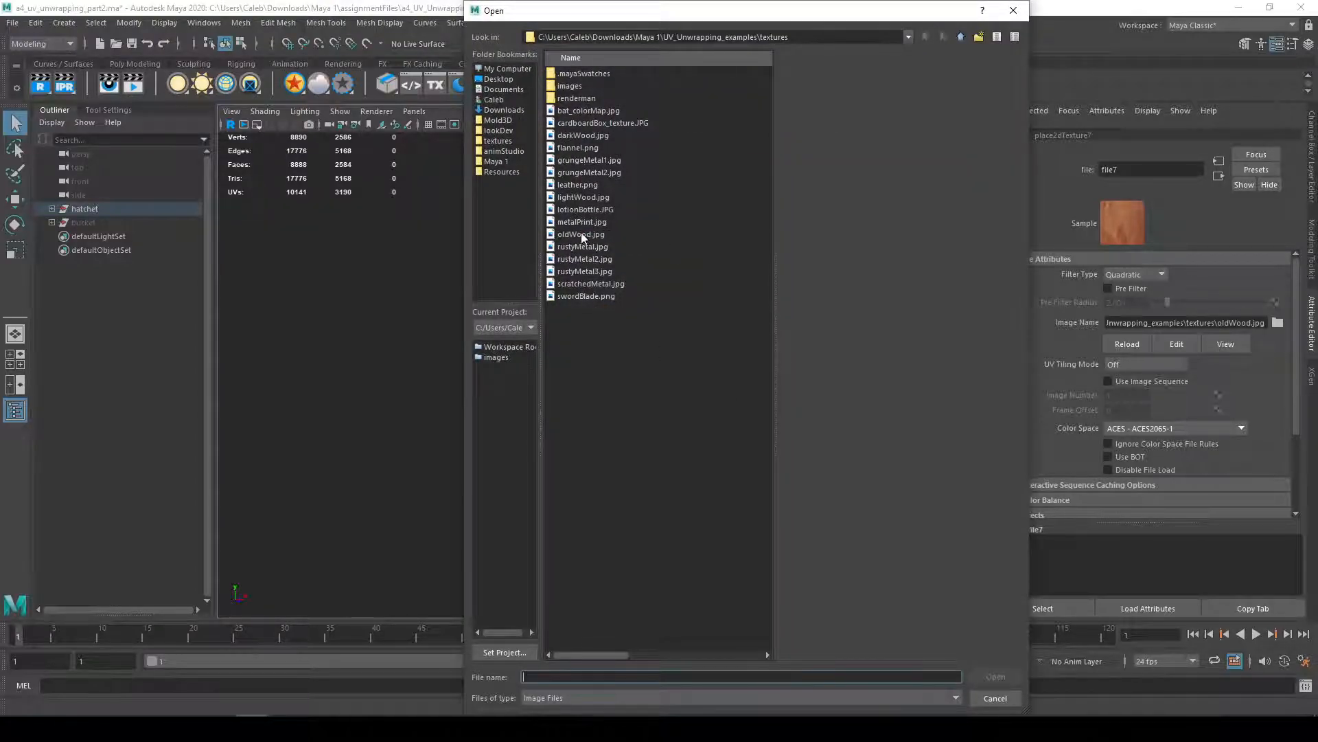
pyautogui.click(581, 235)
pyautogui.click(1003, 676)
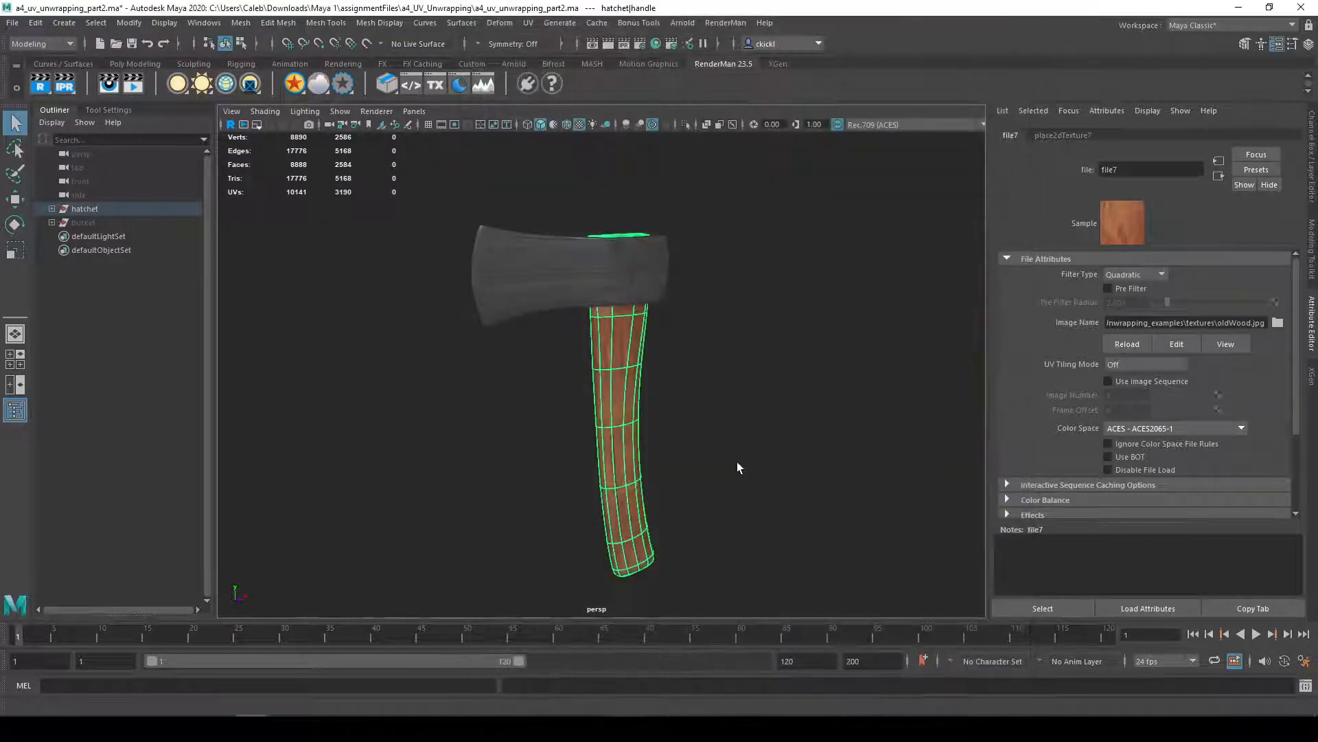
pyautogui.click(728, 369)
pyautogui.keyDown('alt'); pyautogui.moveTo(725, 373); pyautogui.dragTo(735, 362); pyautogui.keyUp('alt')
pyautogui.click(735, 362)
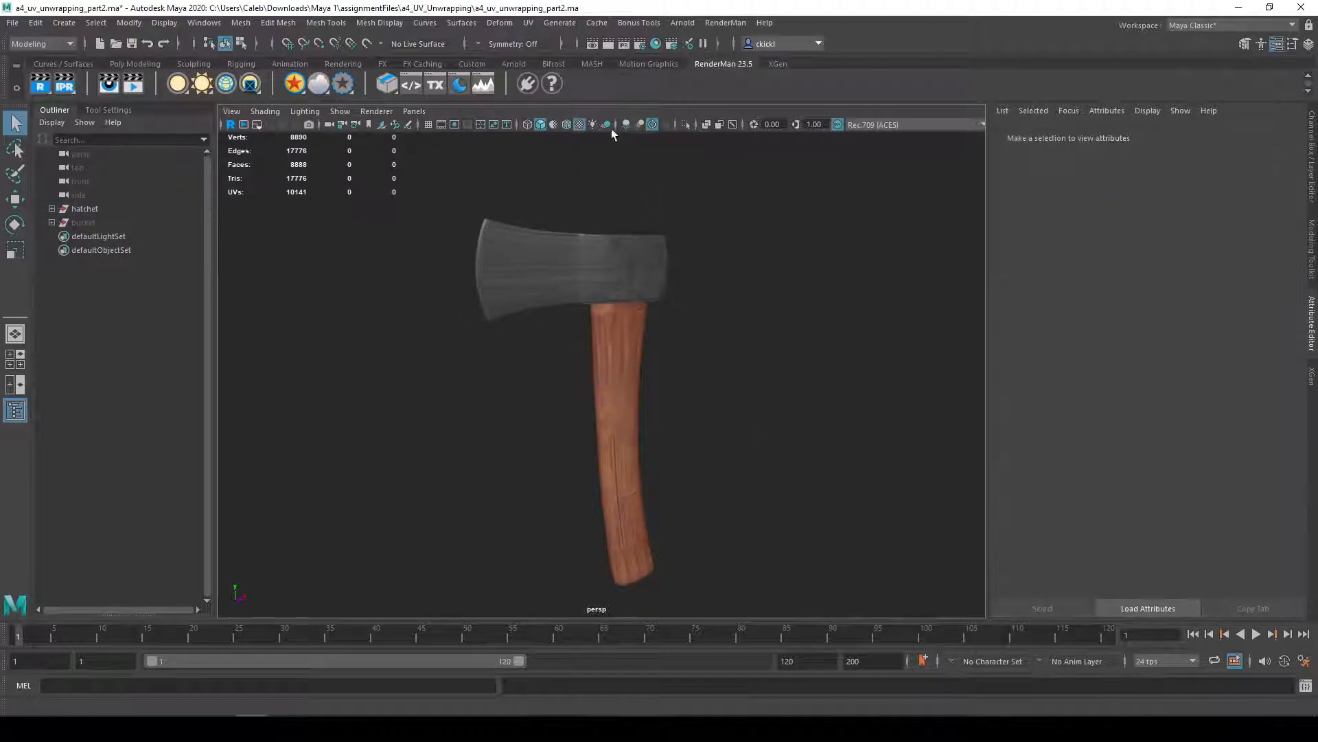
# - Switch the viewport's textured display off and back on to compare the hatchet with and without textures
pyautogui.click(580, 125)
pyautogui.click(580, 125)
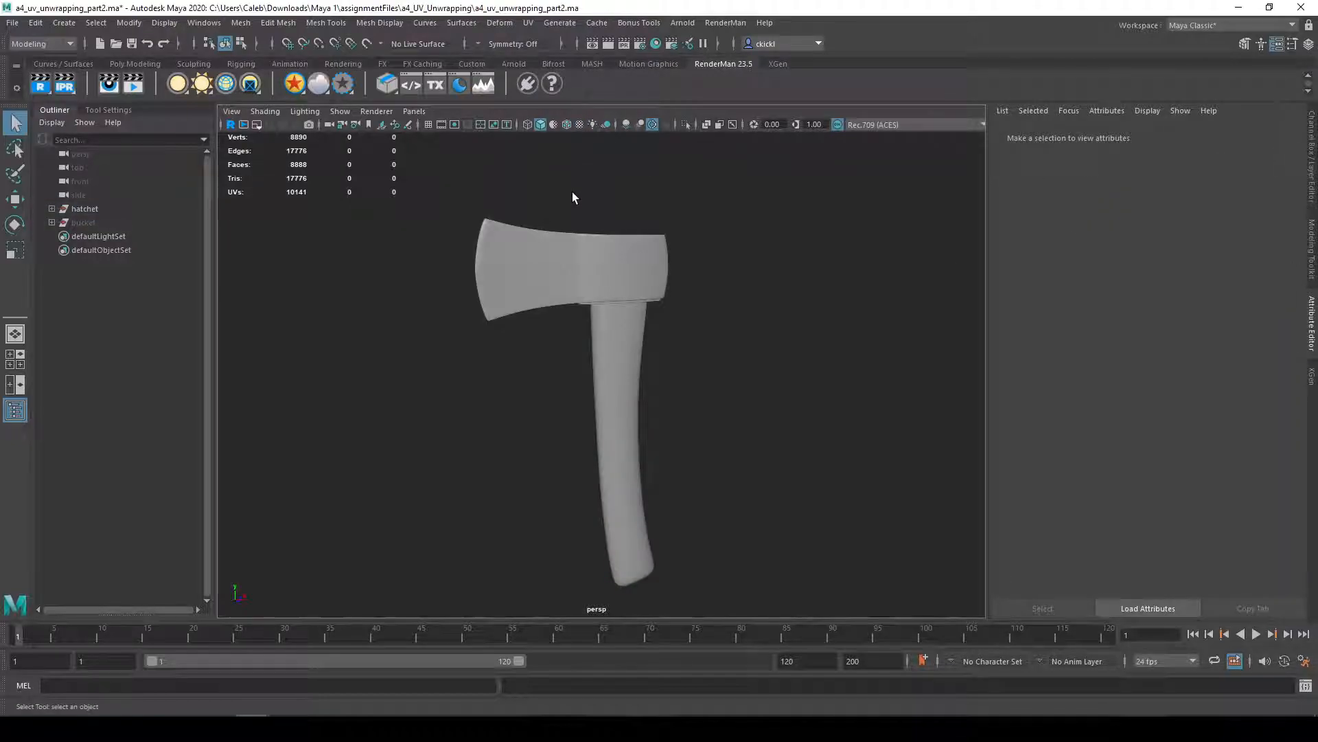
pyautogui.click(581, 125)
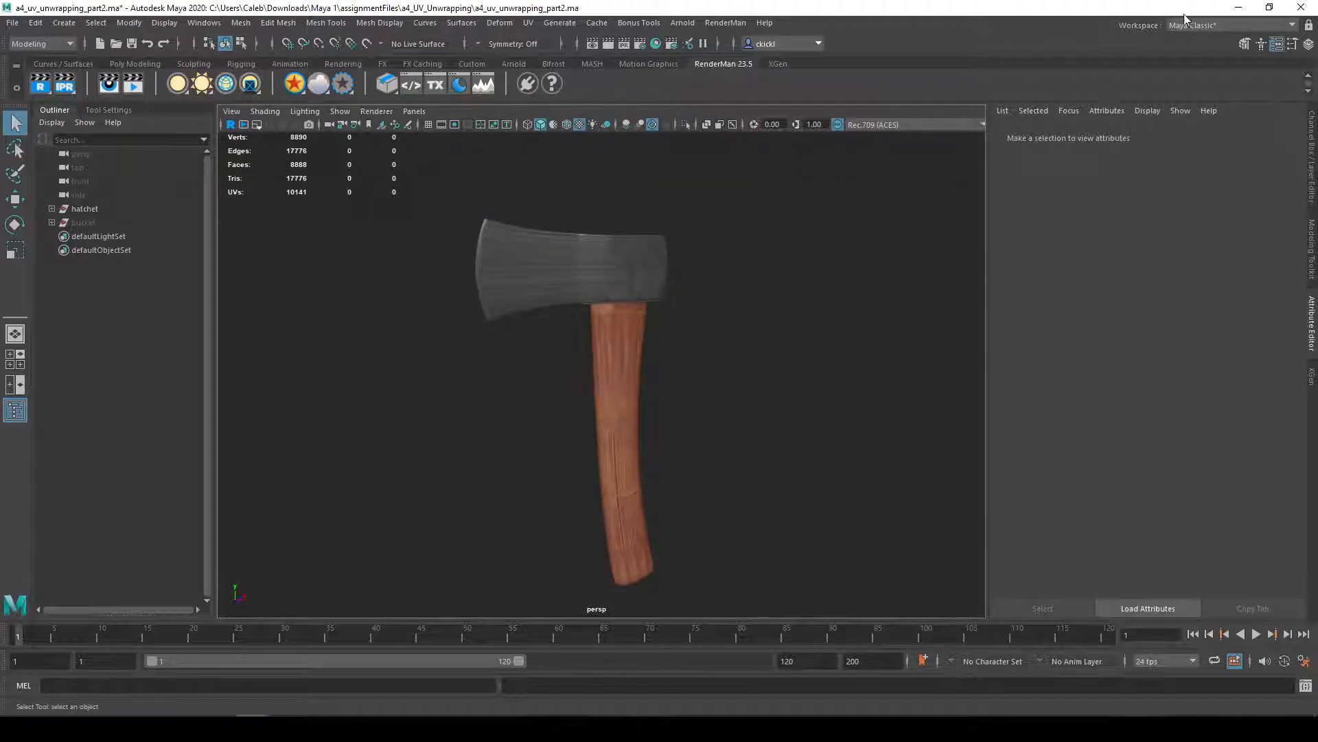
# - Switch to the UV Editing workspace and collapse the Outliner
pyautogui.click(1186, 19)
pyautogui.click(1225, 110)
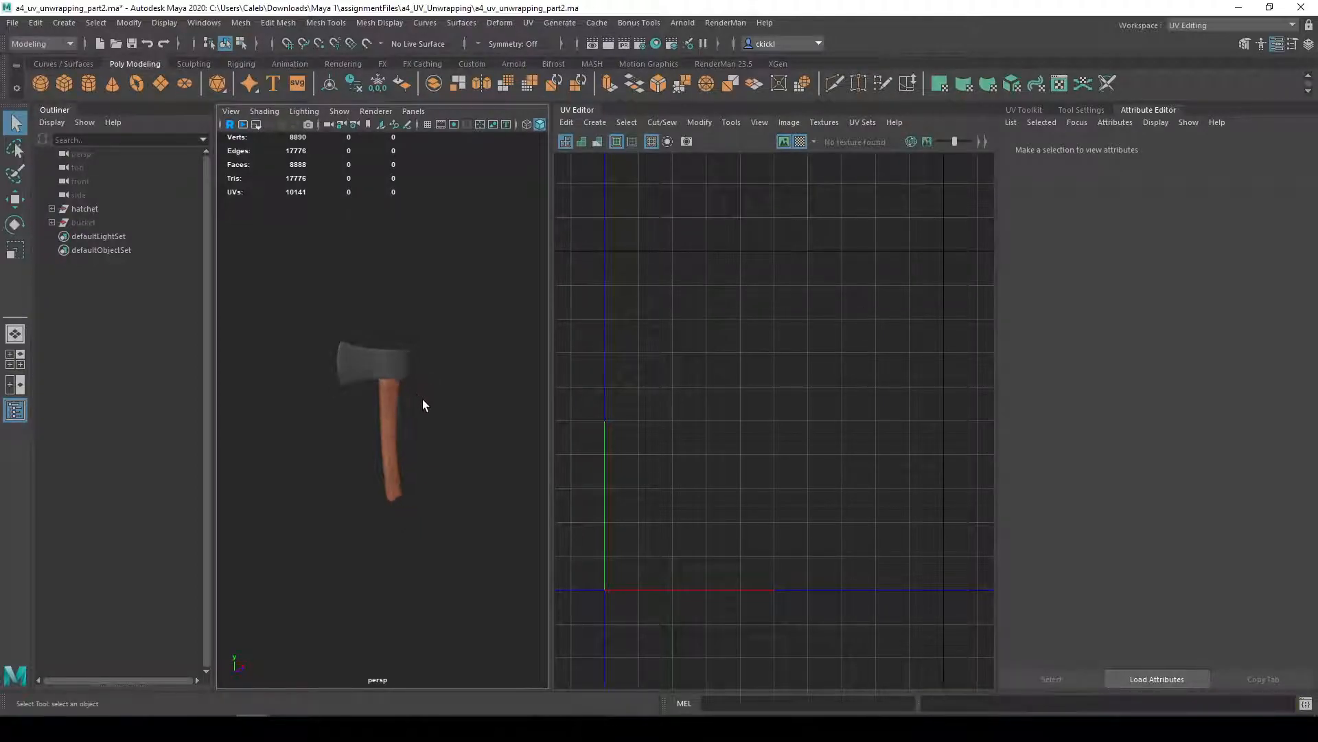
pyautogui.scroll(8, 421, 403)
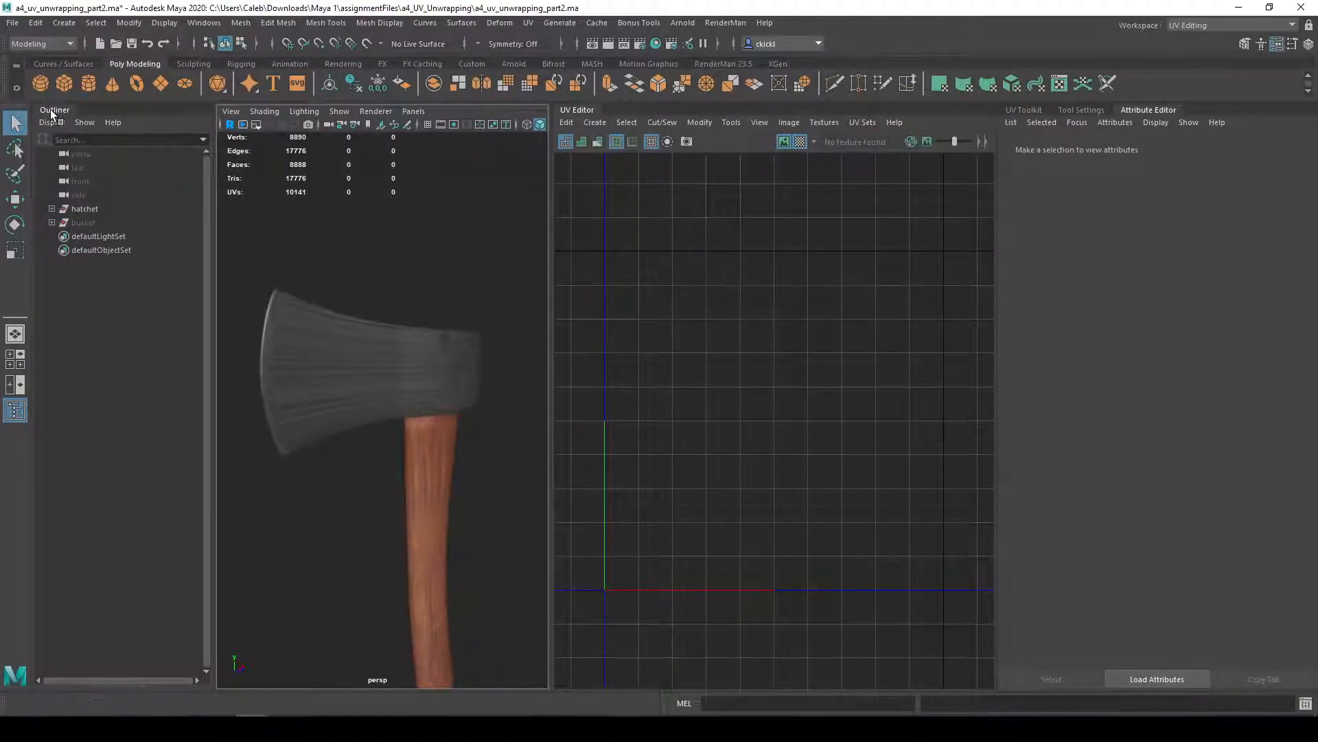
pyautogui.click(51, 110)
# - Isolate the hatchet head in the viewport and turn off the checker map display for its UVs
pyautogui.click(291, 344)
pyautogui.keyDown('alt'); pyautogui.moveTo(463, 354); pyautogui.dragTo(425, 386); pyautogui.keyUp('alt')
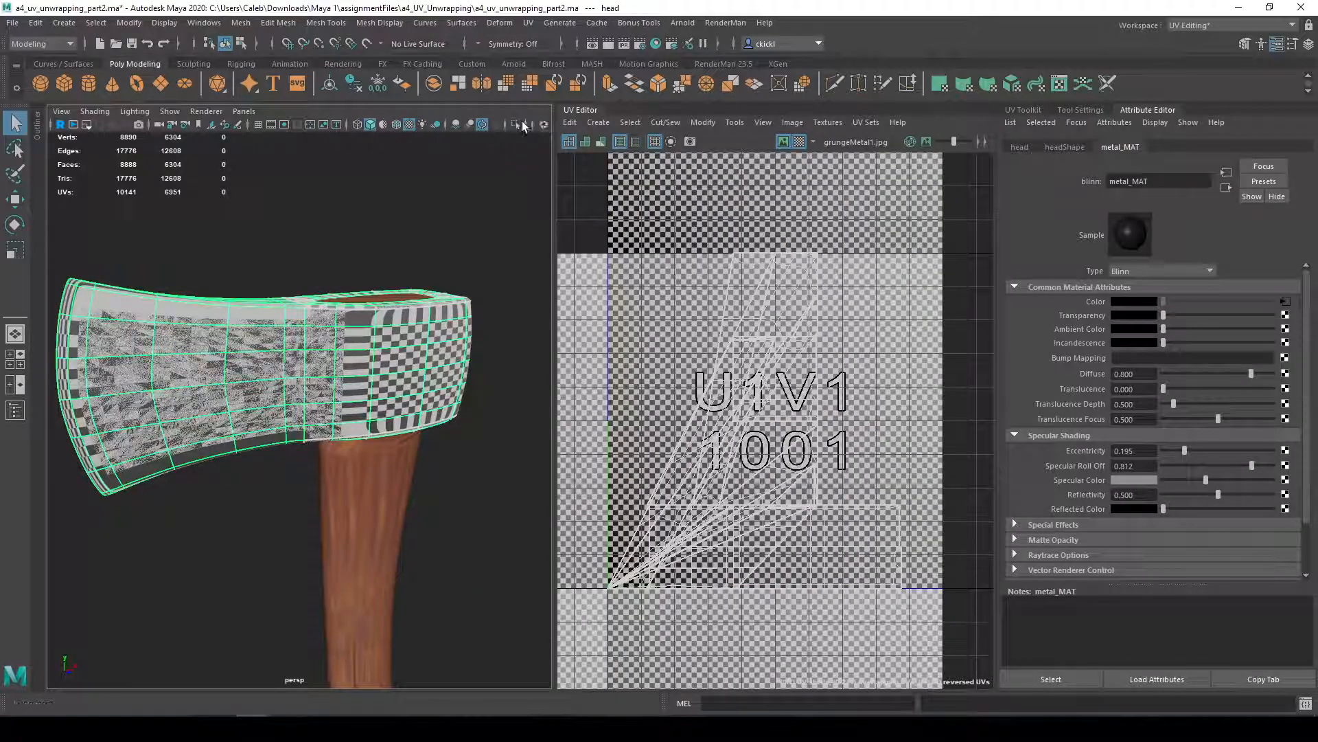
pyautogui.click(516, 124)
pyautogui.keyDown('alt'); pyautogui.moveTo(431, 269); pyautogui.dragTo(408, 312); pyautogui.keyUp('alt')
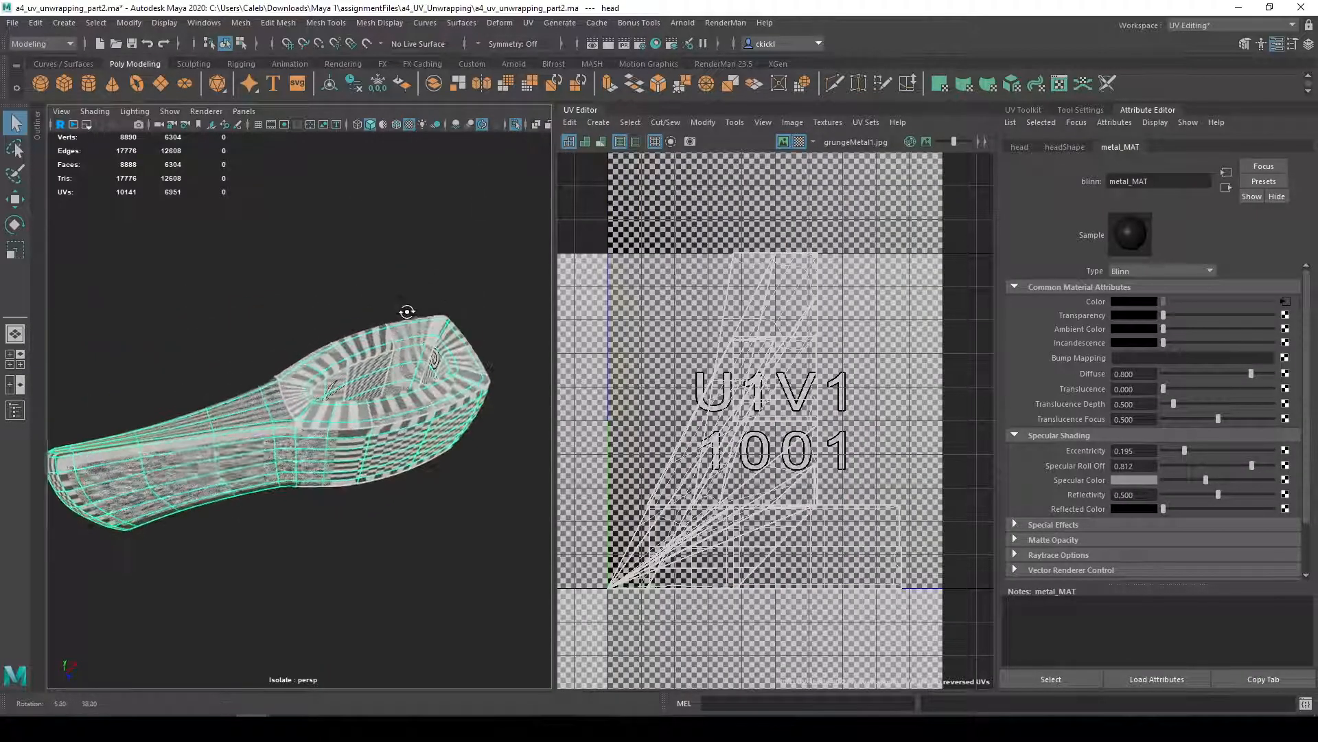
pyautogui.click(800, 141)
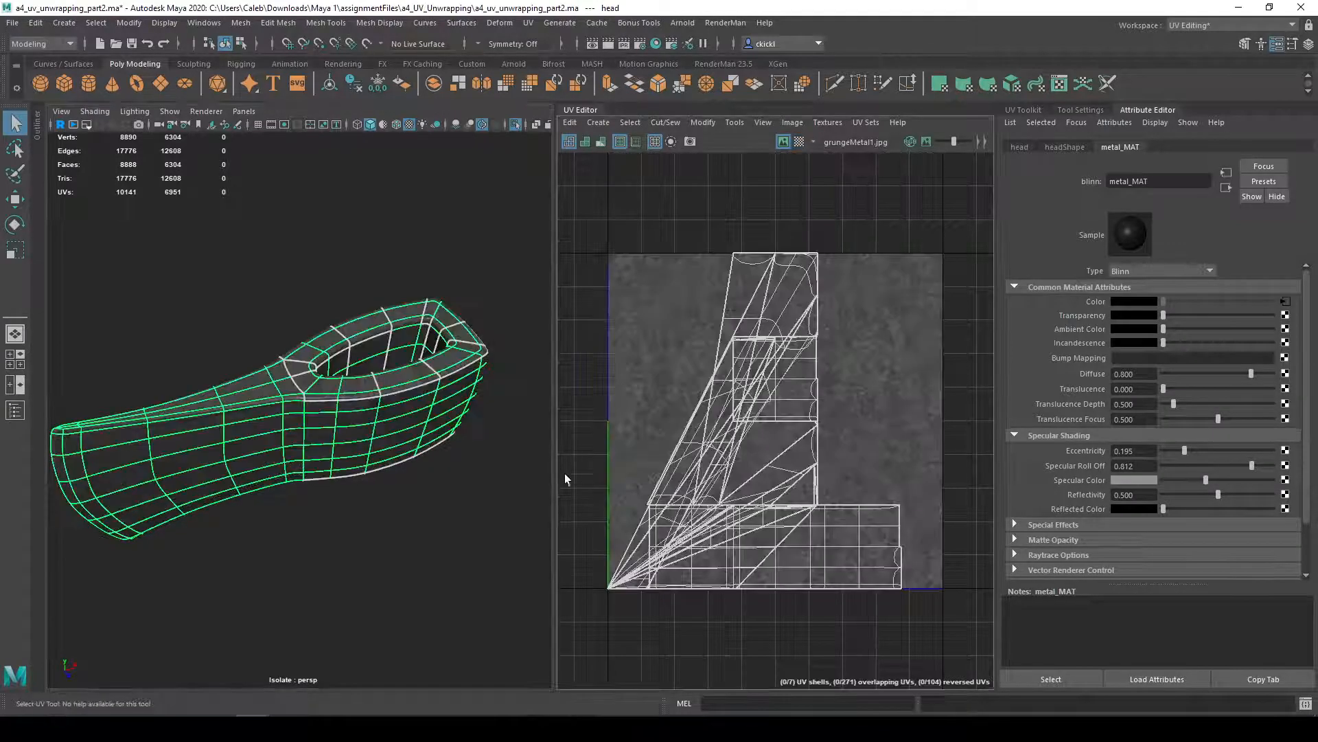
pyautogui.keyDown('alt'); pyautogui.moveTo(704, 535); pyautogui.dragTo(737, 489, button='middle'); pyautogui.keyUp('alt')
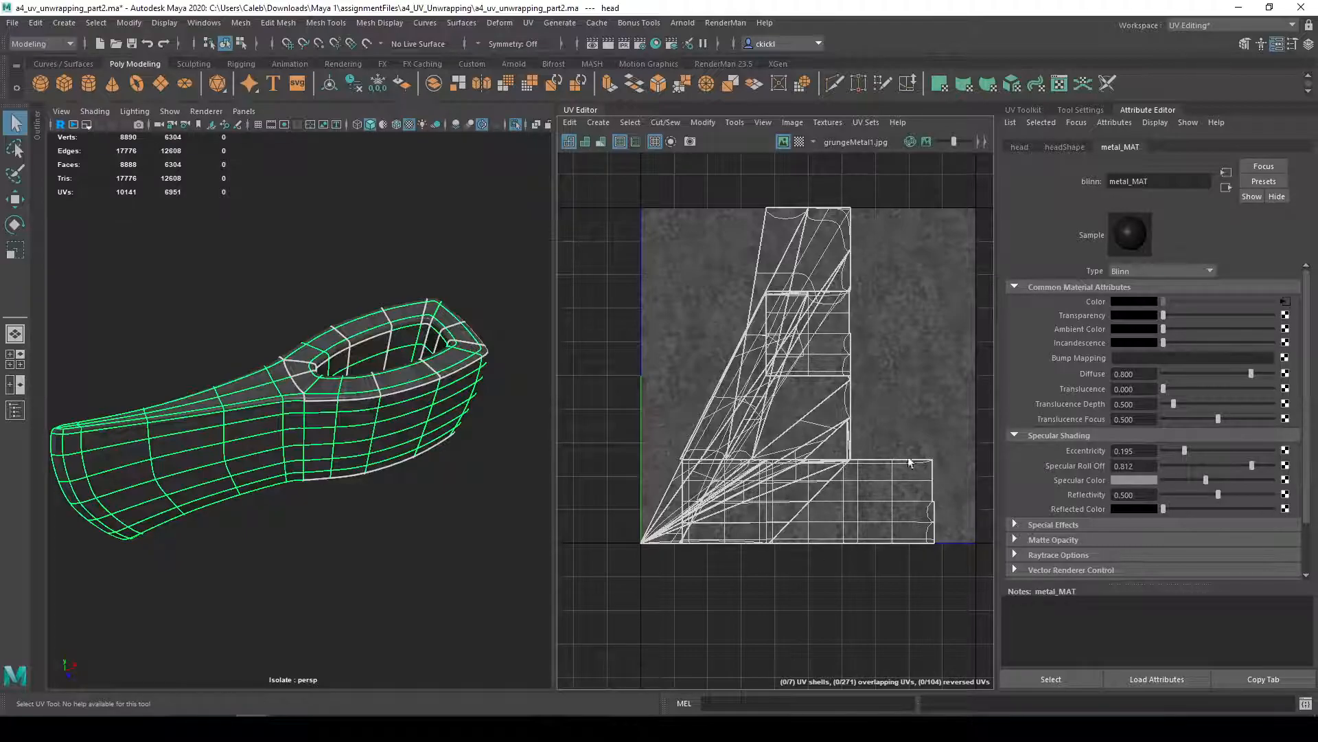
# - Apply a planar UV projection to the whole hatchet head
pyautogui.keyDown('alt'); pyautogui.moveTo(497, 533); pyautogui.dragTo(481, 509); pyautogui.keyUp('alt')
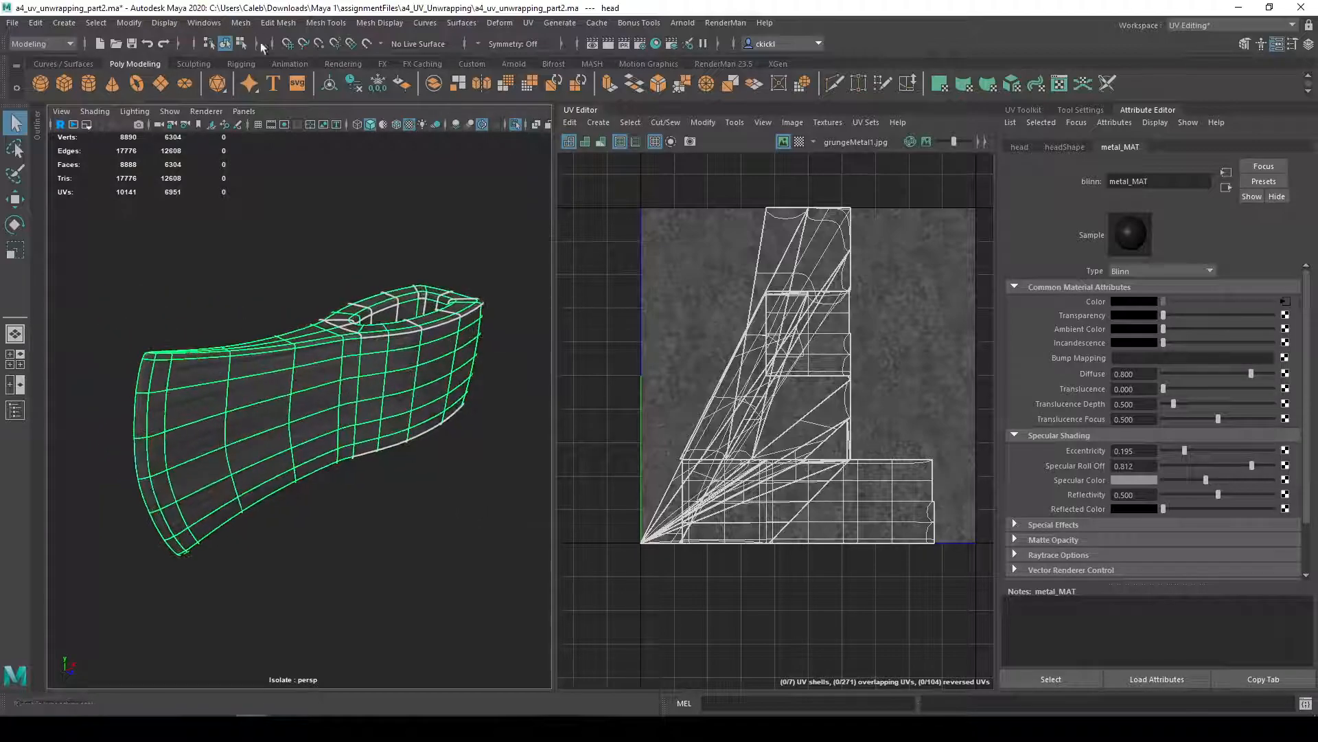
pyautogui.scroll(-3, 357, 516)
pyautogui.keyDown('alt'); pyautogui.moveTo(357, 517); pyautogui.dragTo(357, 484); pyautogui.keyUp('alt')
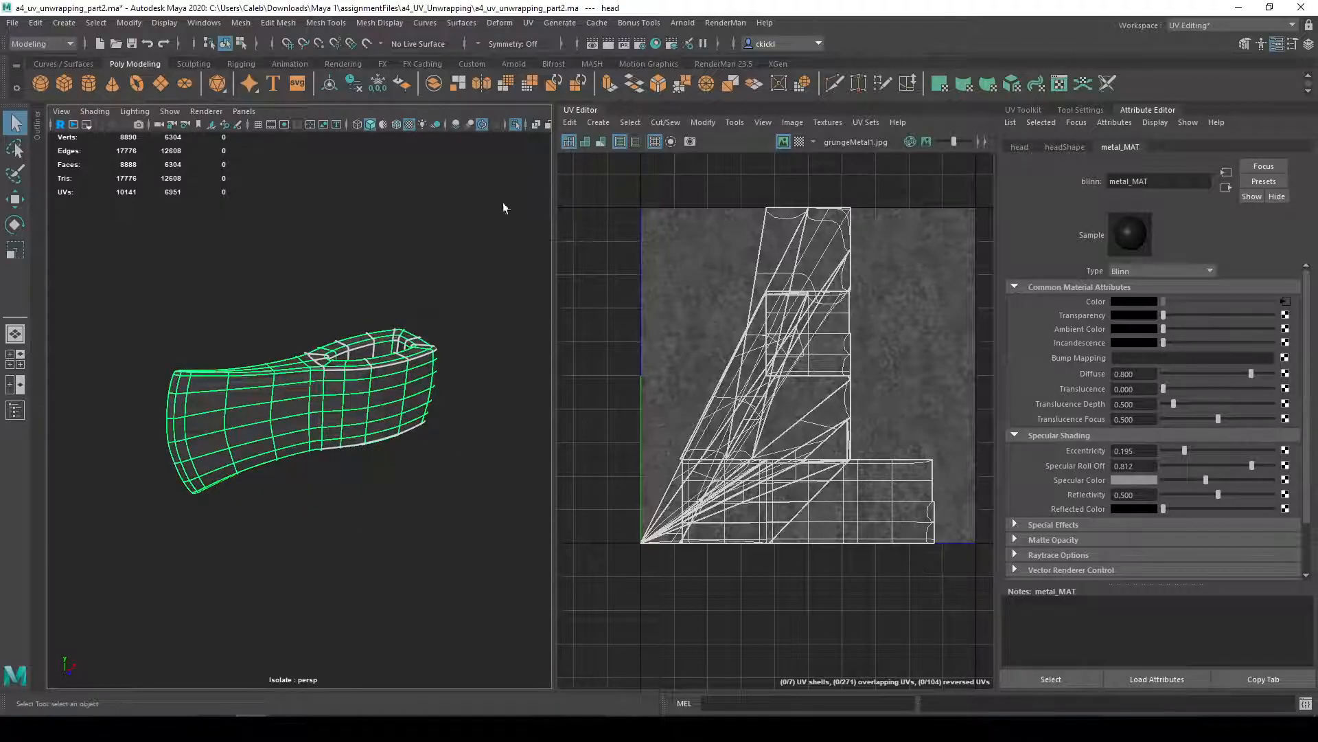
pyautogui.keyDown('alt'); pyautogui.moveTo(480, 366); pyautogui.dragTo(495, 347); pyautogui.keyUp('alt')
pyautogui.click(597, 122)
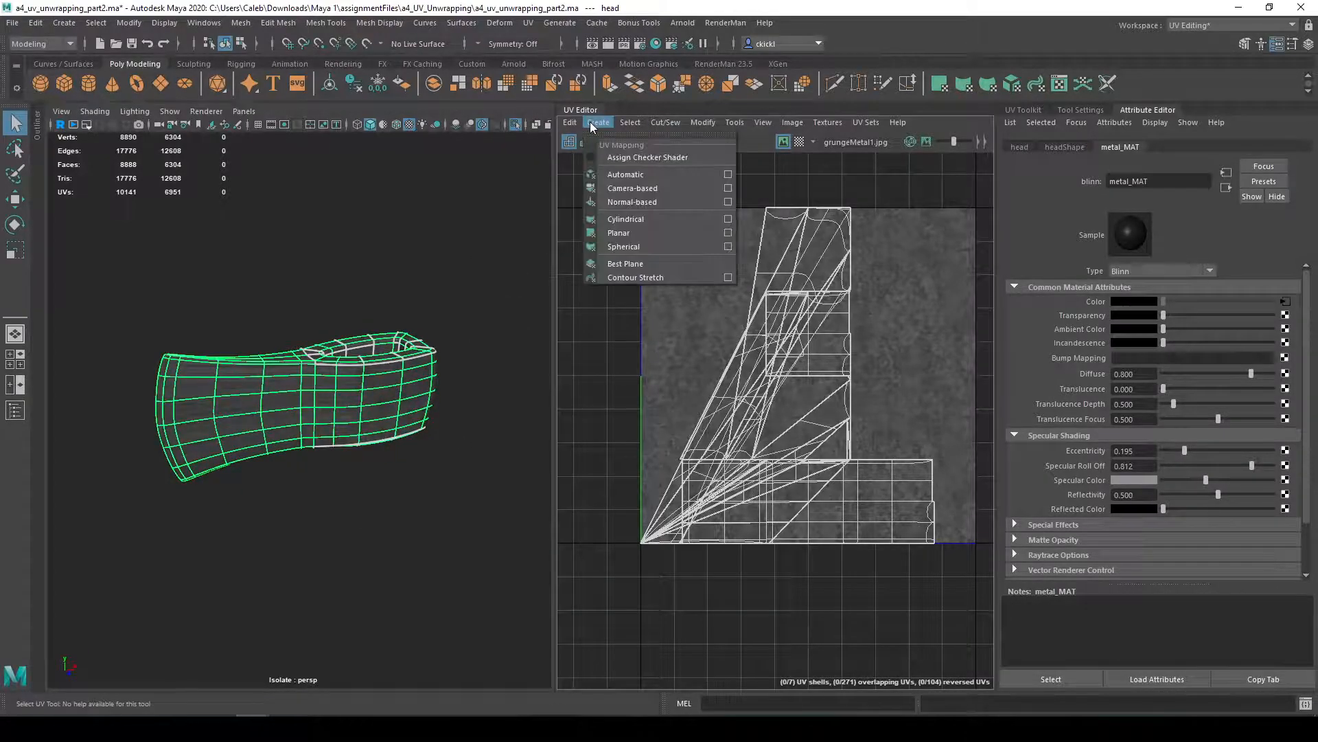
pyautogui.click(651, 234)
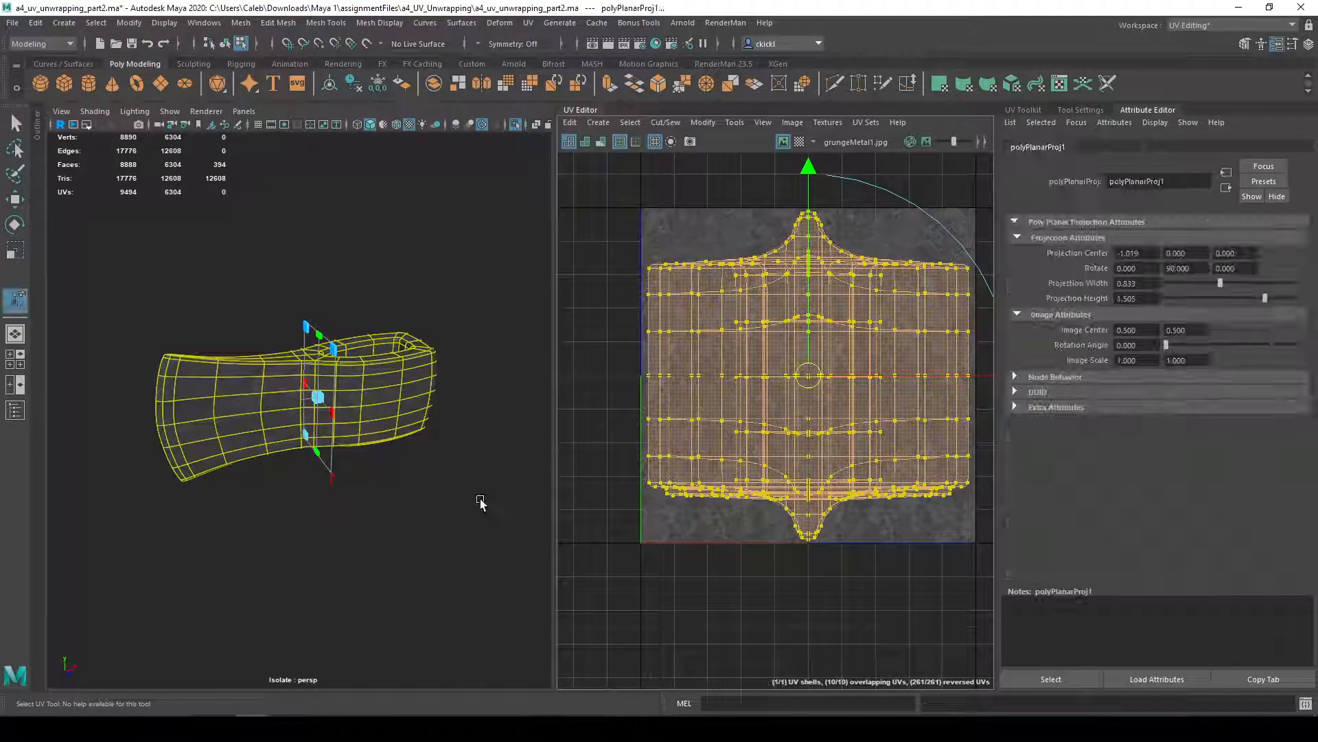
# - Set the planar projection's Y rotation to 0 and its projection width to 1.5
pyautogui.click(1188, 267)
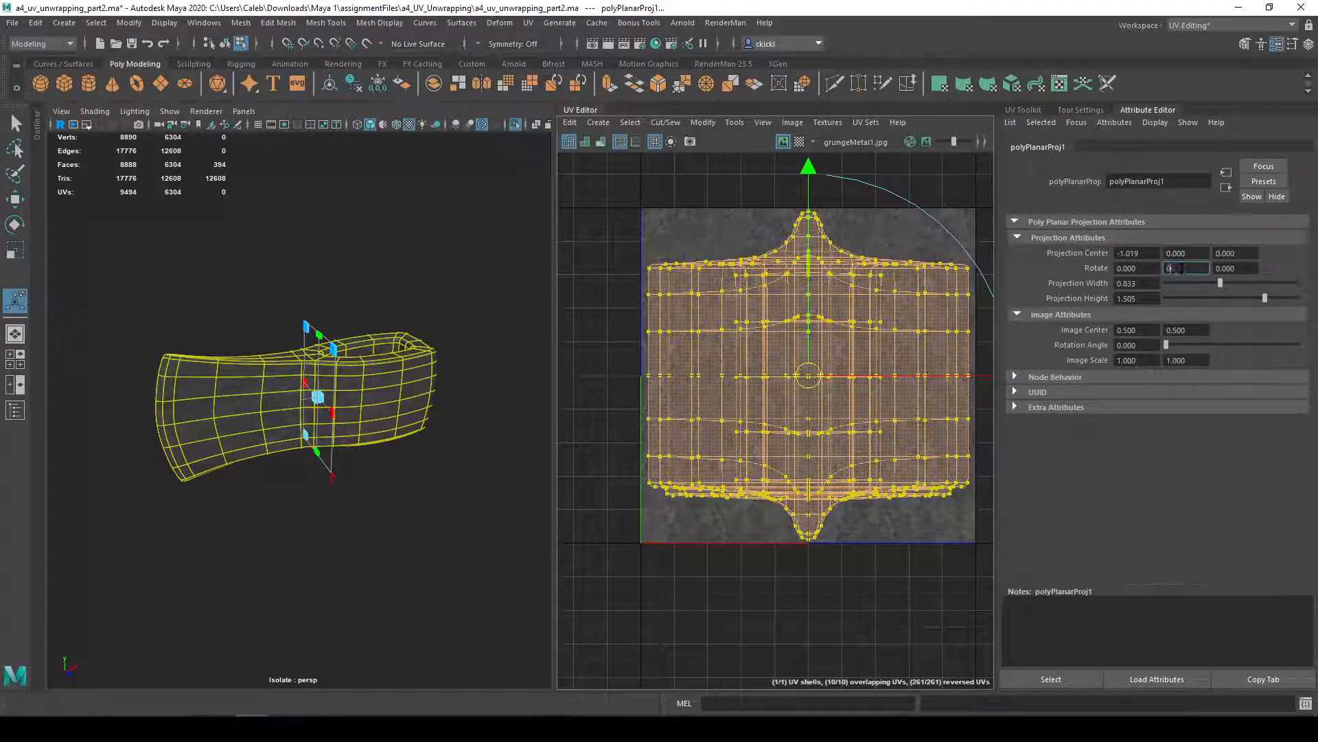
pyautogui.write('0')
pyautogui.press('Return')
pyautogui.scroll(-5, 884, 459)
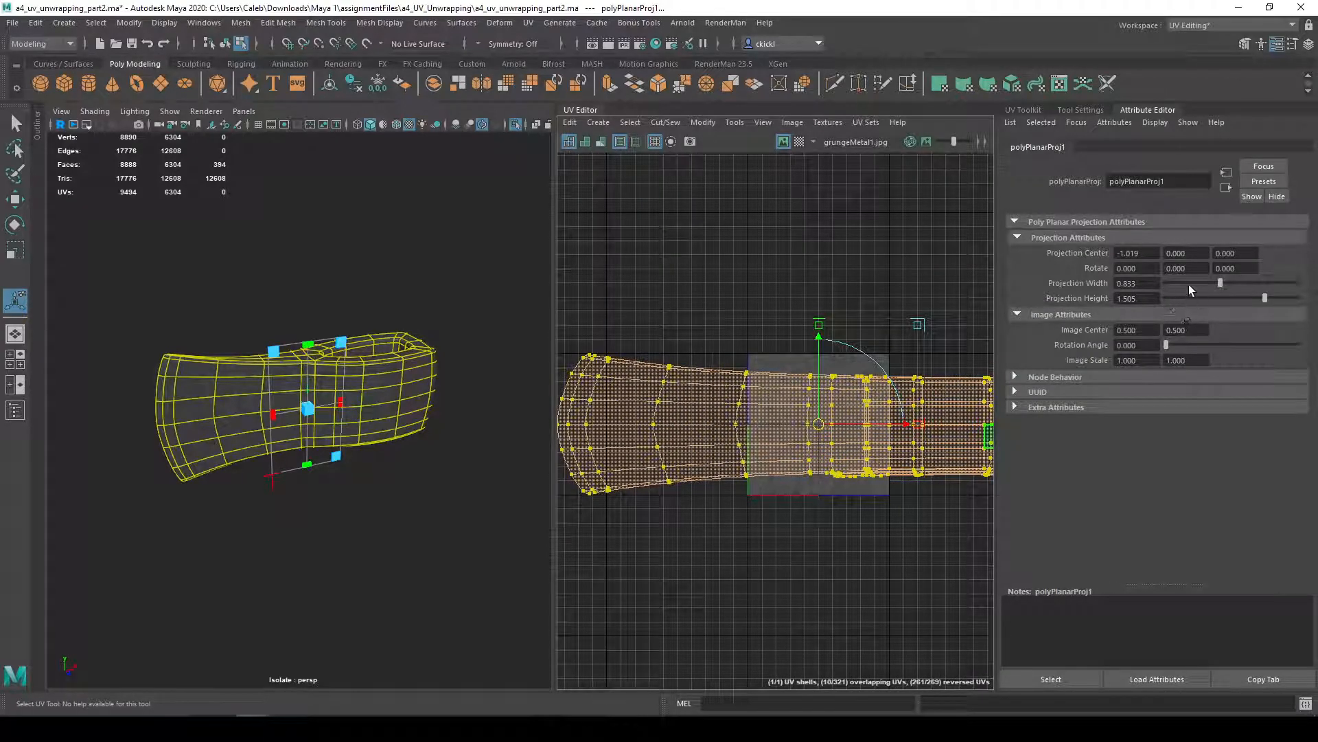
pyautogui.doubleClick(1145, 277)
pyautogui.write('1.5')
pyautogui.press('Return')
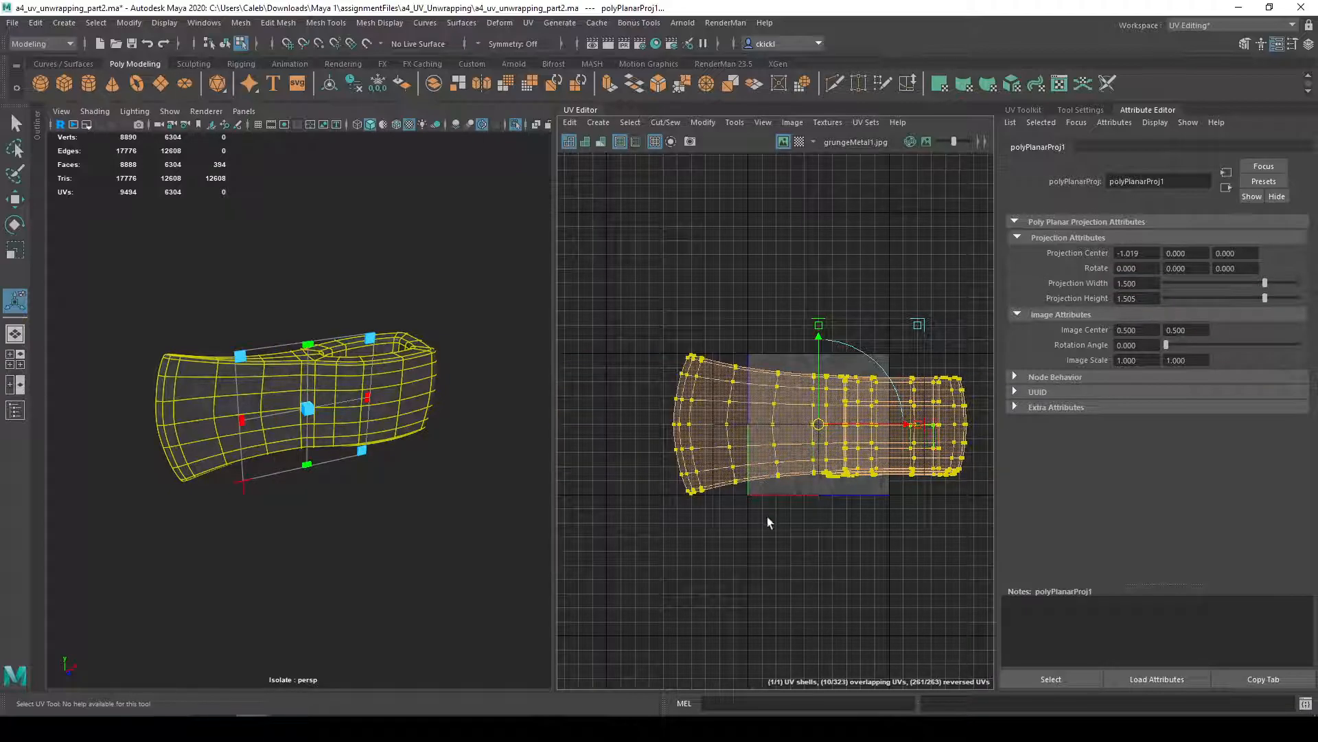
pyautogui.keyDown('alt'); pyautogui.moveTo(807, 544); pyautogui.dragTo(753, 531, button='middle'); pyautogui.keyUp('alt')
pyautogui.keyDown('alt'); pyautogui.moveTo(406, 495); pyautogui.dragTo(391, 466); pyautogui.keyUp('alt')
pyautogui.press('q')
# - Examine the hatchet head's handle opening, blade edge and back from all sides
pyautogui.press('f')
pyautogui.scroll(-3, 406, 432)
pyautogui.keyDown('alt'); pyautogui.moveTo(333, 393); pyautogui.dragTo(299, 429); pyautogui.keyUp('alt')
pyautogui.scroll(1, 288, 412)
pyautogui.scroll(3, 287, 411)
pyautogui.moveTo(304, 349); pyautogui.dragTo(304, 320, button='right')
pyautogui.click(455, 464)
pyautogui.moveTo(455, 464)
pyautogui.keyDown('alt'); pyautogui.mouseDown()
pyautogui.moveTo(442, 473)
pyautogui.moveTo(449, 458)
pyautogui.mouseUp(); pyautogui.keyUp('alt')
pyautogui.moveTo(462, 350); pyautogui.dragTo(502, 319, button='right')
pyautogui.click(485, 469)
pyautogui.keyDown('alt'); pyautogui.moveTo(485, 470); pyautogui.dragTo(218, 326); pyautogui.keyUp('alt')
pyautogui.keyDown('alt'); pyautogui.moveTo(239, 506); pyautogui.dragTo(474, 578); pyautogui.keyUp('alt')
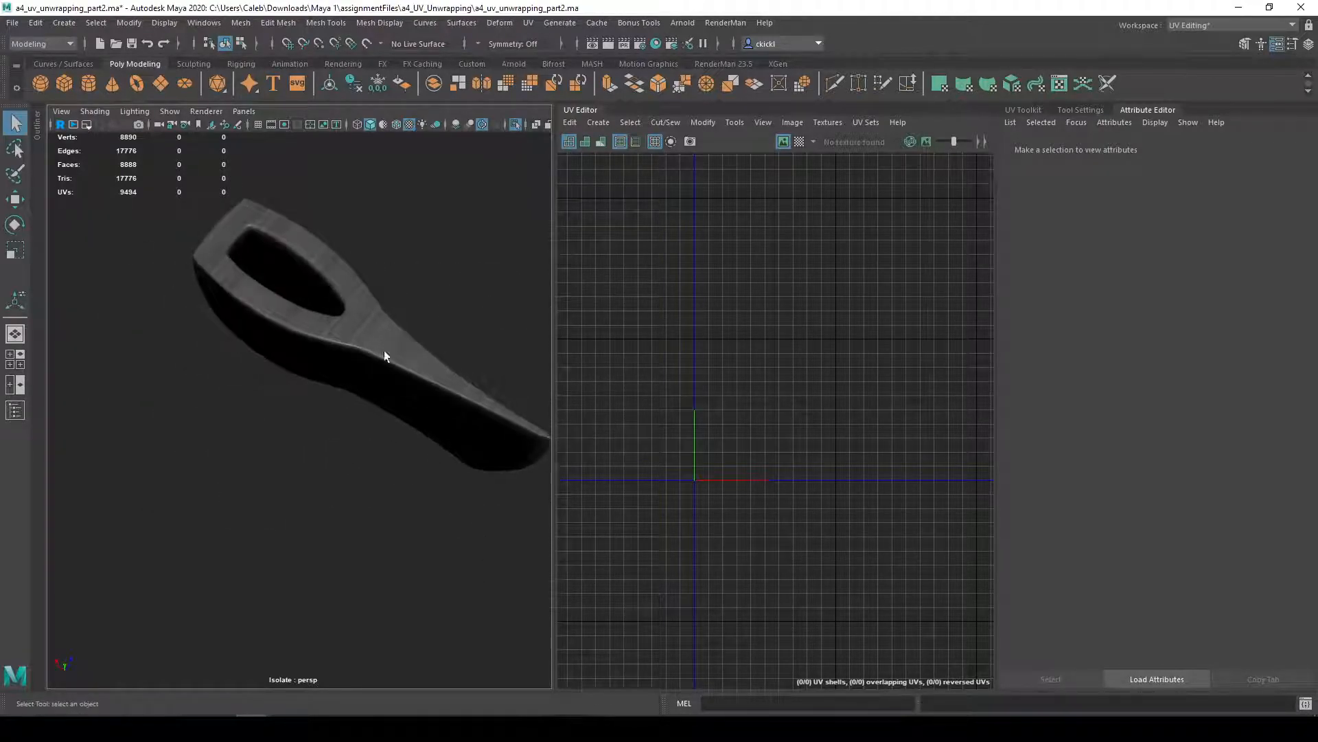
pyautogui.keyDown('alt'); pyautogui.moveTo(470, 478); pyautogui.dragTo(420, 445); pyautogui.keyUp('alt')
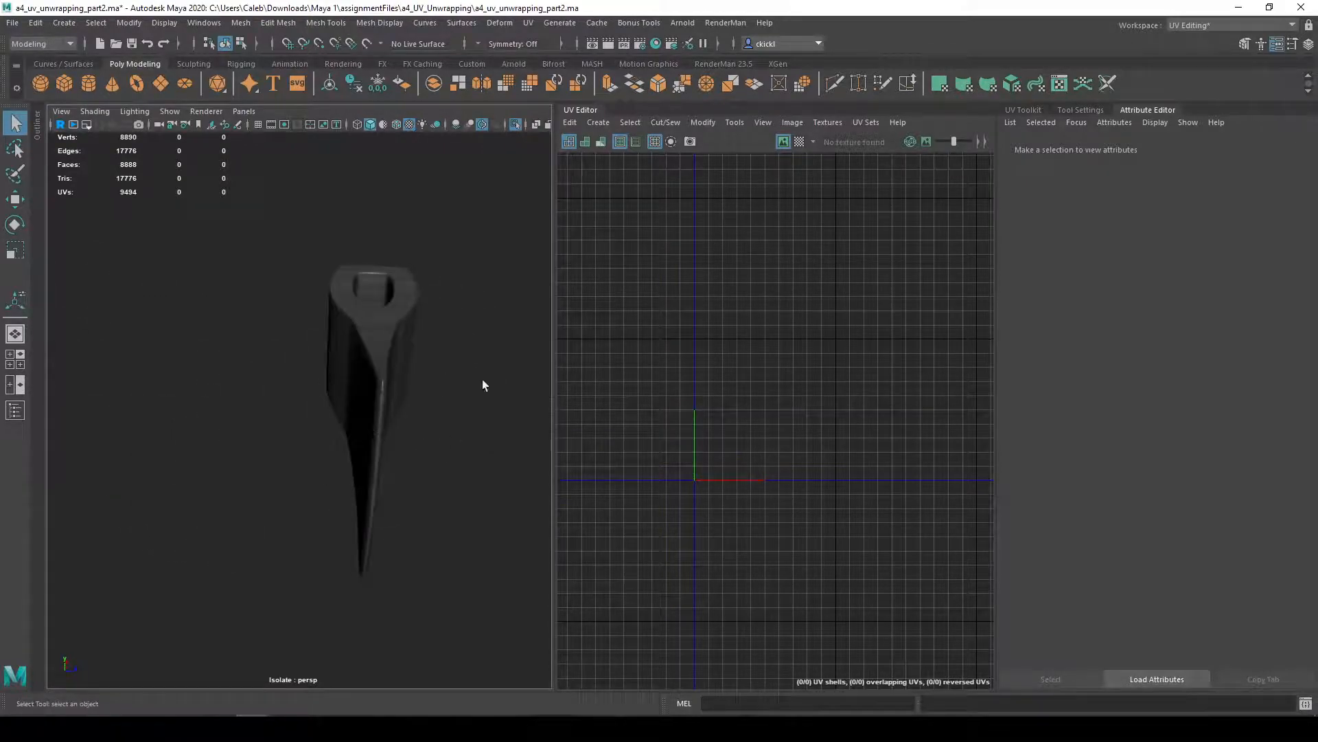
pyautogui.keyDown('alt'); pyautogui.moveTo(473, 403); pyautogui.dragTo(226, 400); pyautogui.keyUp('alt')
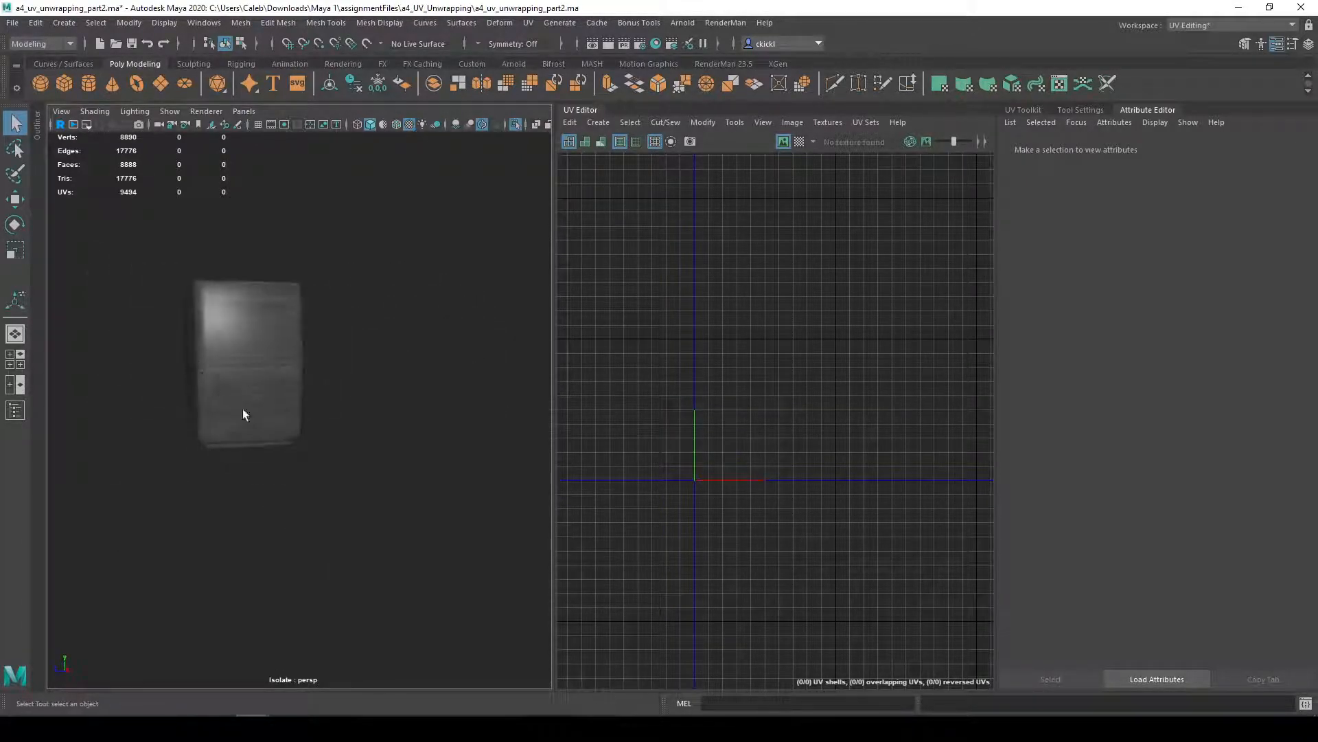
pyautogui.keyDown('alt'); pyautogui.moveTo(343, 388); pyautogui.dragTo(445, 412); pyautogui.keyUp('alt')
# - Select a single face along the upper edge of the head's side and frame it in the UV layout
pyautogui.click(403, 409)
pyautogui.moveTo(400, 349); pyautogui.dragTo(393, 397, button='right')
pyautogui.click(316, 343)
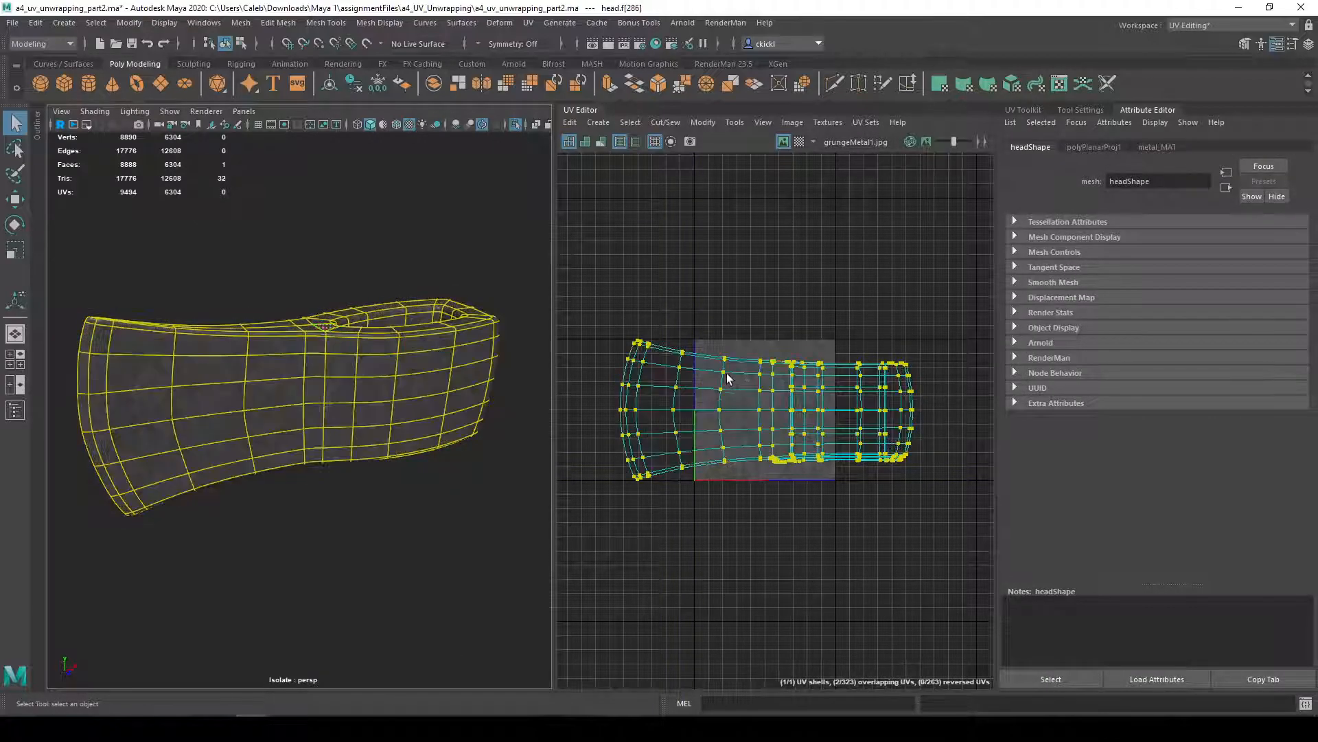
pyautogui.press('f')
pyautogui.keyDown('alt'); pyautogui.moveTo(859, 328); pyautogui.dragTo(622, 394, button='middle'); pyautogui.keyUp('alt')
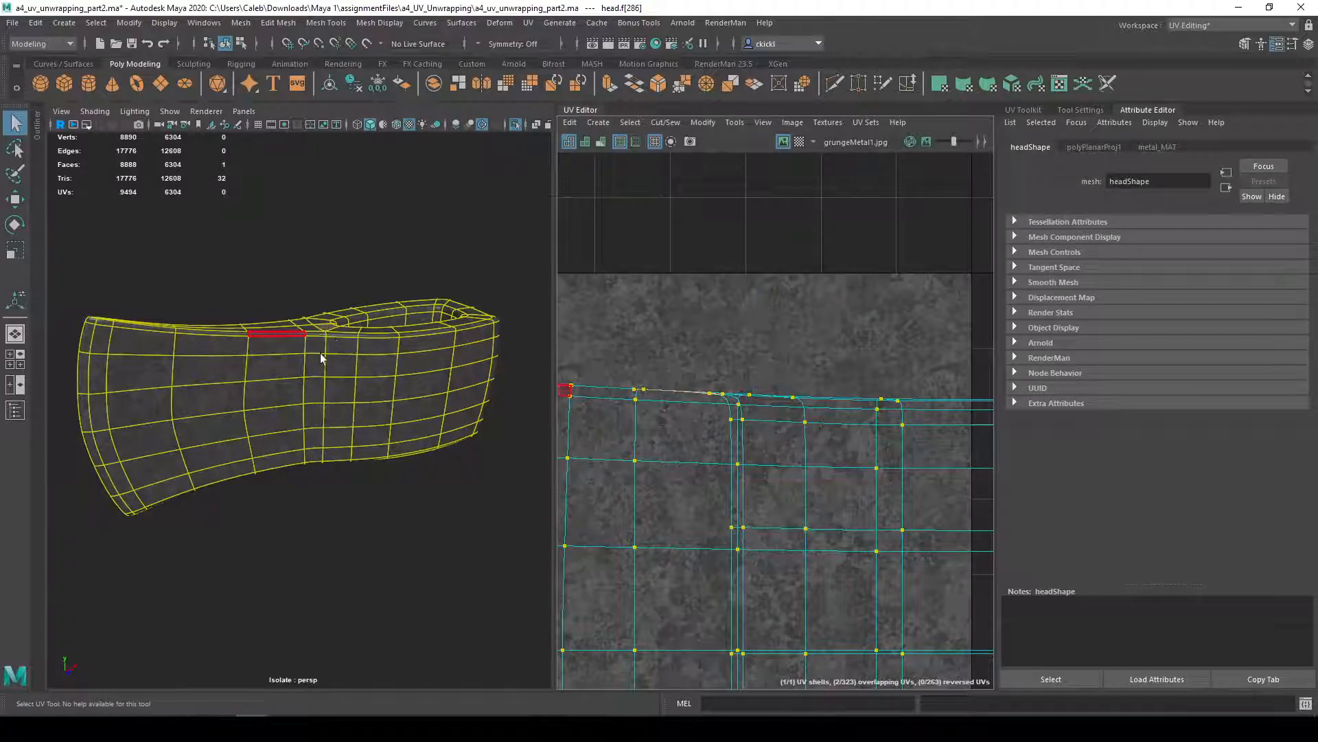
pyautogui.keyDown('alt'); pyautogui.moveTo(388, 403); pyautogui.dragTo(403, 405); pyautogui.keyUp('alt')
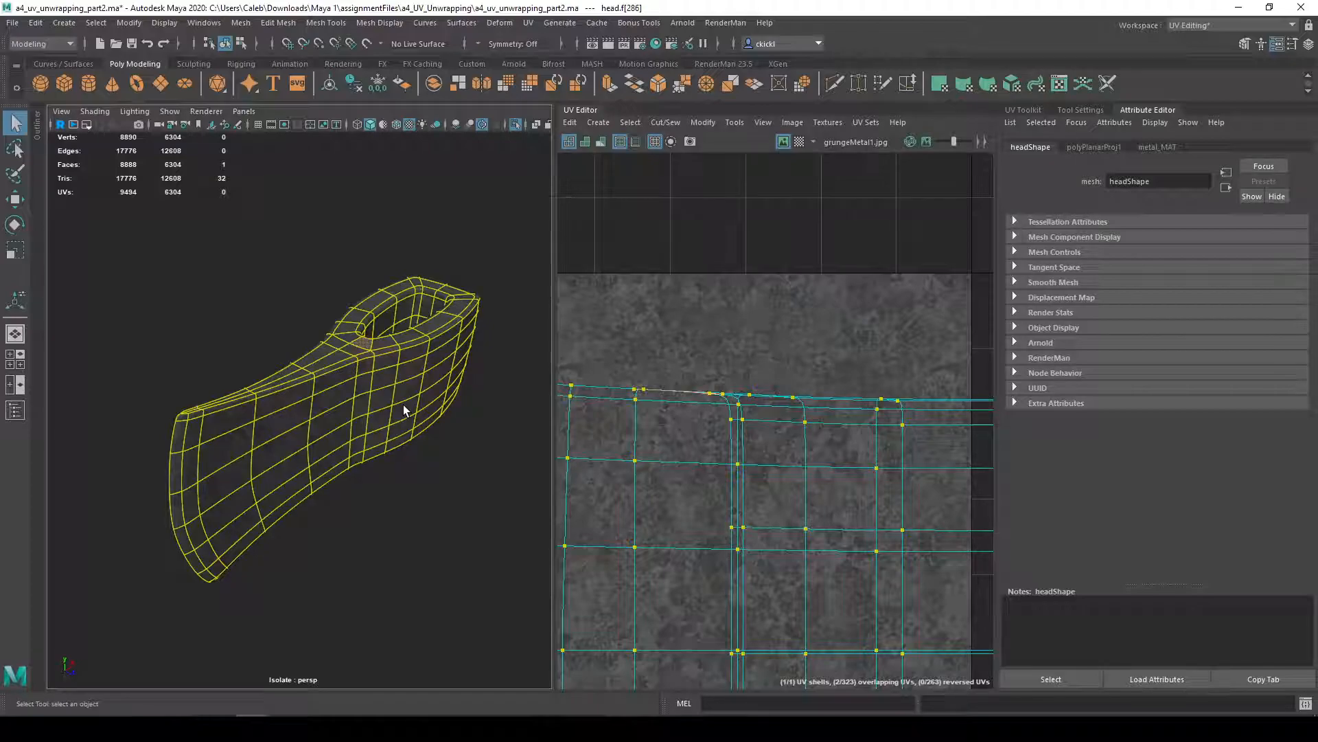
pyautogui.moveTo(368, 349)
pyautogui.mouseDown(button='right')
pyautogui.moveTo(357, 372)
pyautogui.moveTo(364, 349)
pyautogui.mouseUp(button='right')
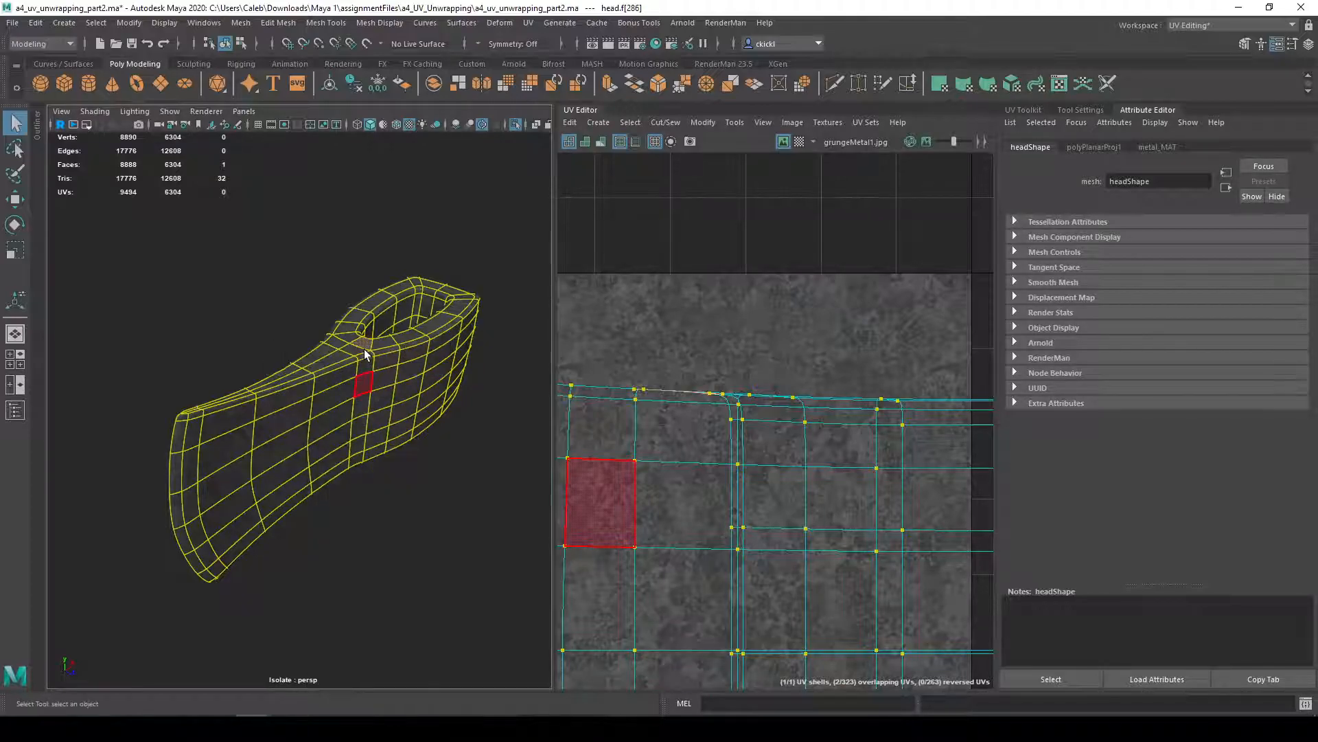
pyautogui.keyDown('alt'); pyautogui.moveTo(357, 363); pyautogui.dragTo(356, 363); pyautogui.keyUp('alt')
pyautogui.moveTo(360, 348); pyautogui.dragTo(357, 307, button='right')
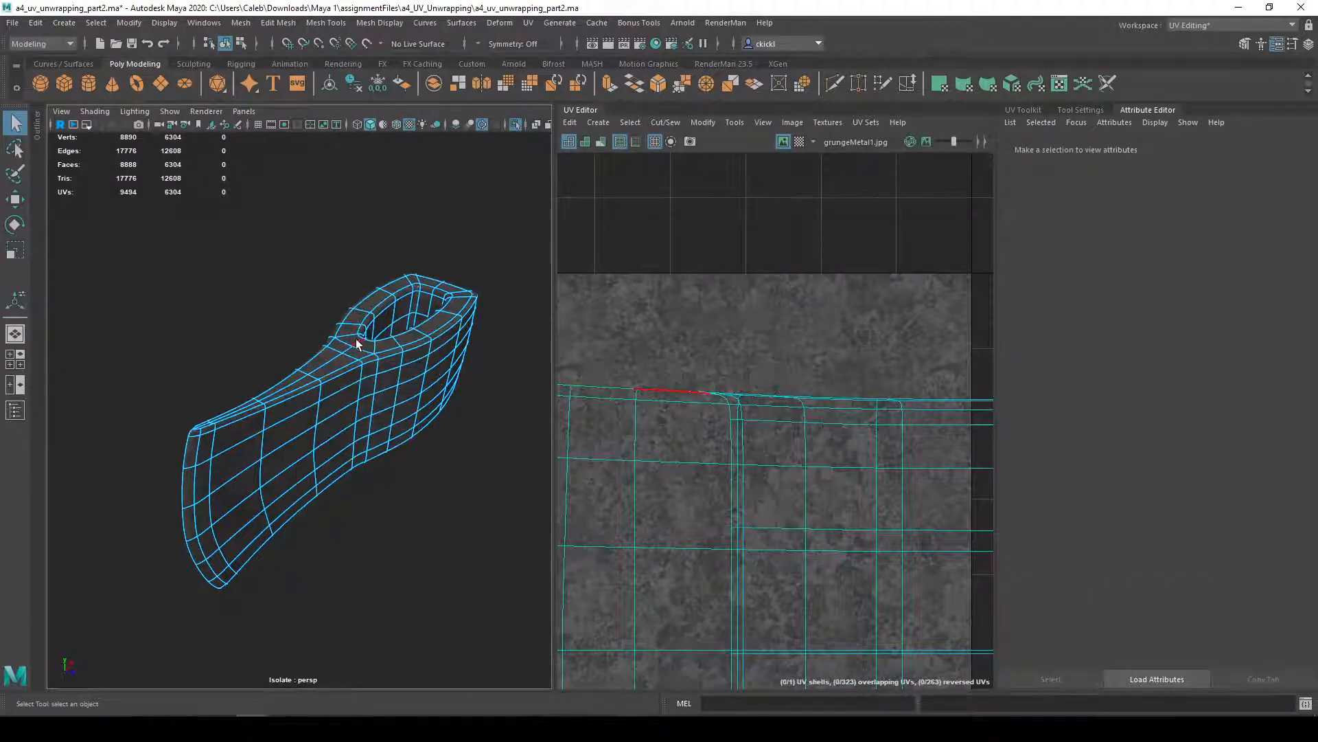
# - Select the head's entire UV shell, expand the Unfold options and try to unfold the shell
pyautogui.scroll(-5, 757, 459)
pyautogui.keyDown('alt'); pyautogui.moveTo(769, 492); pyautogui.dragTo(790, 449, button='middle'); pyautogui.keyUp('alt')
pyautogui.moveTo(764, 454); pyautogui.dragTo(732, 430, button='right')
pyautogui.click(755, 467)
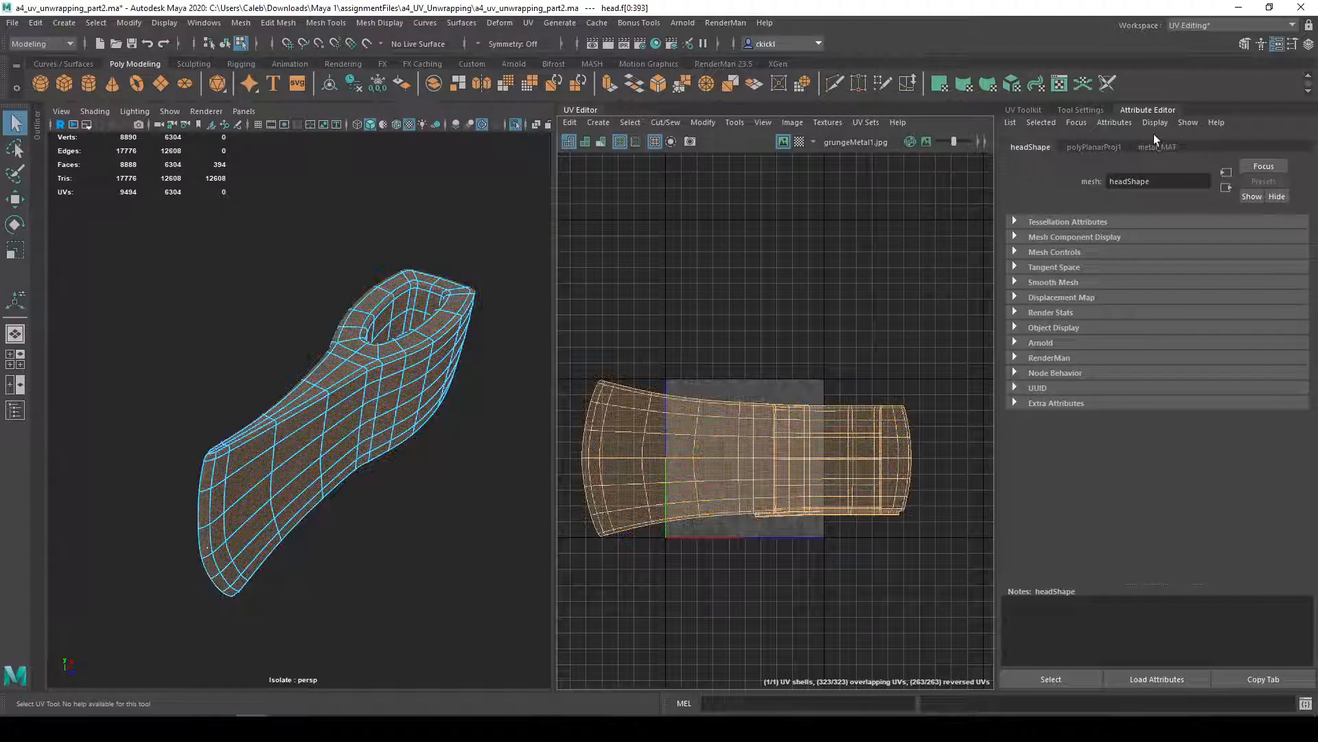
pyautogui.click(1024, 110)
pyautogui.click(1150, 420)
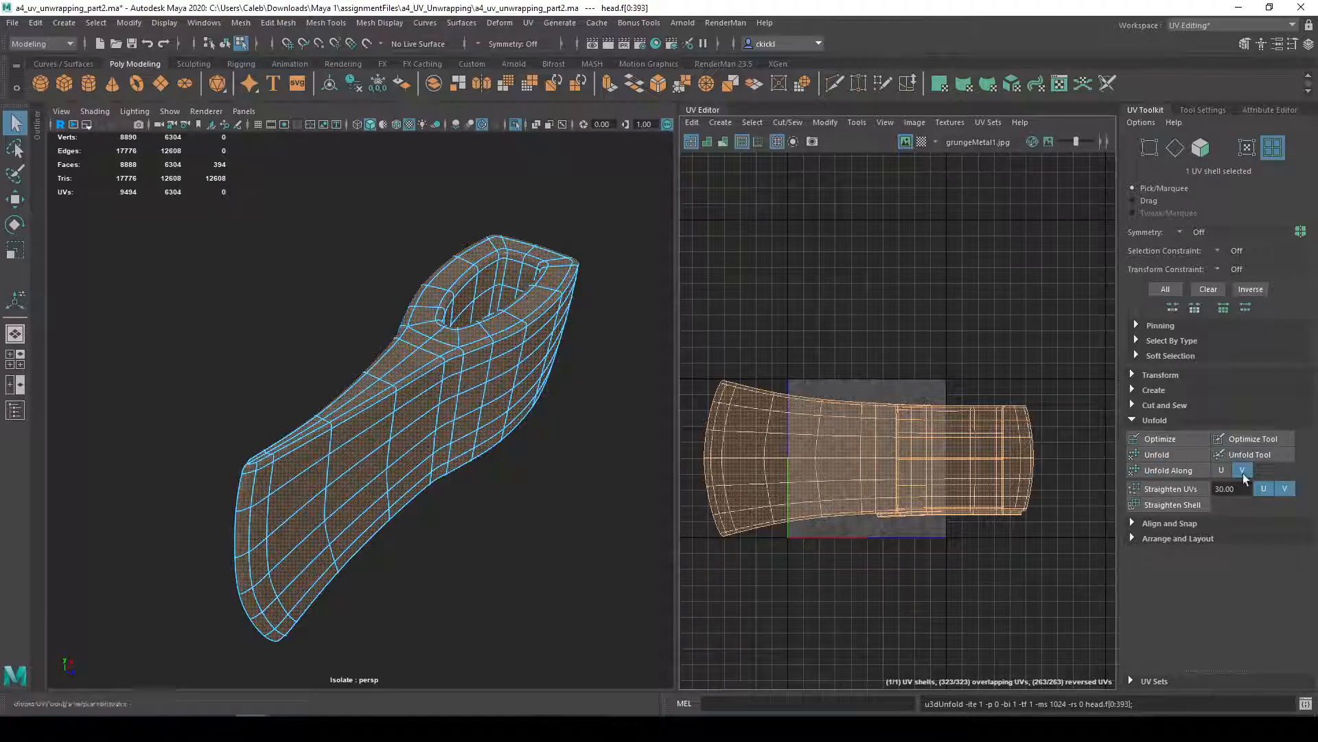
pyautogui.click(1166, 457)
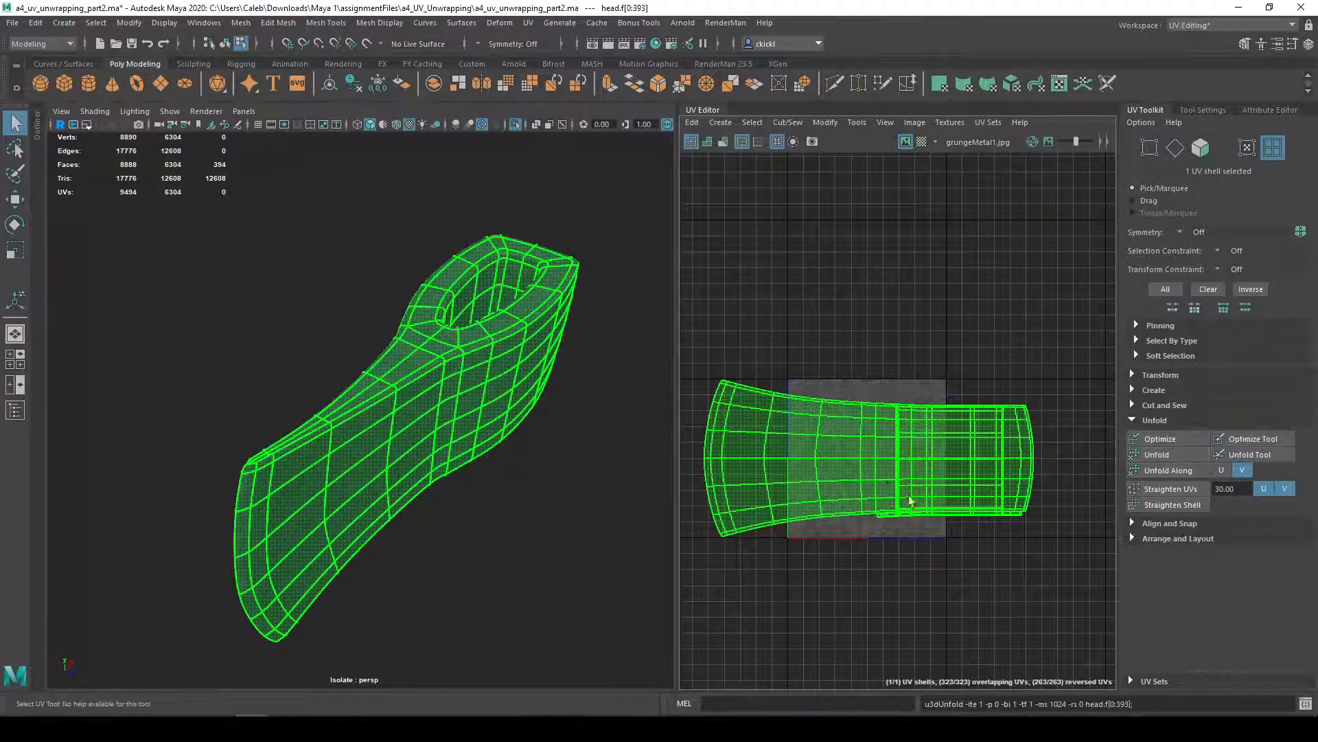
# - Select all of the head's UVs and try unfolding them again
pyautogui.press('F12')
pyautogui.click(976, 455)
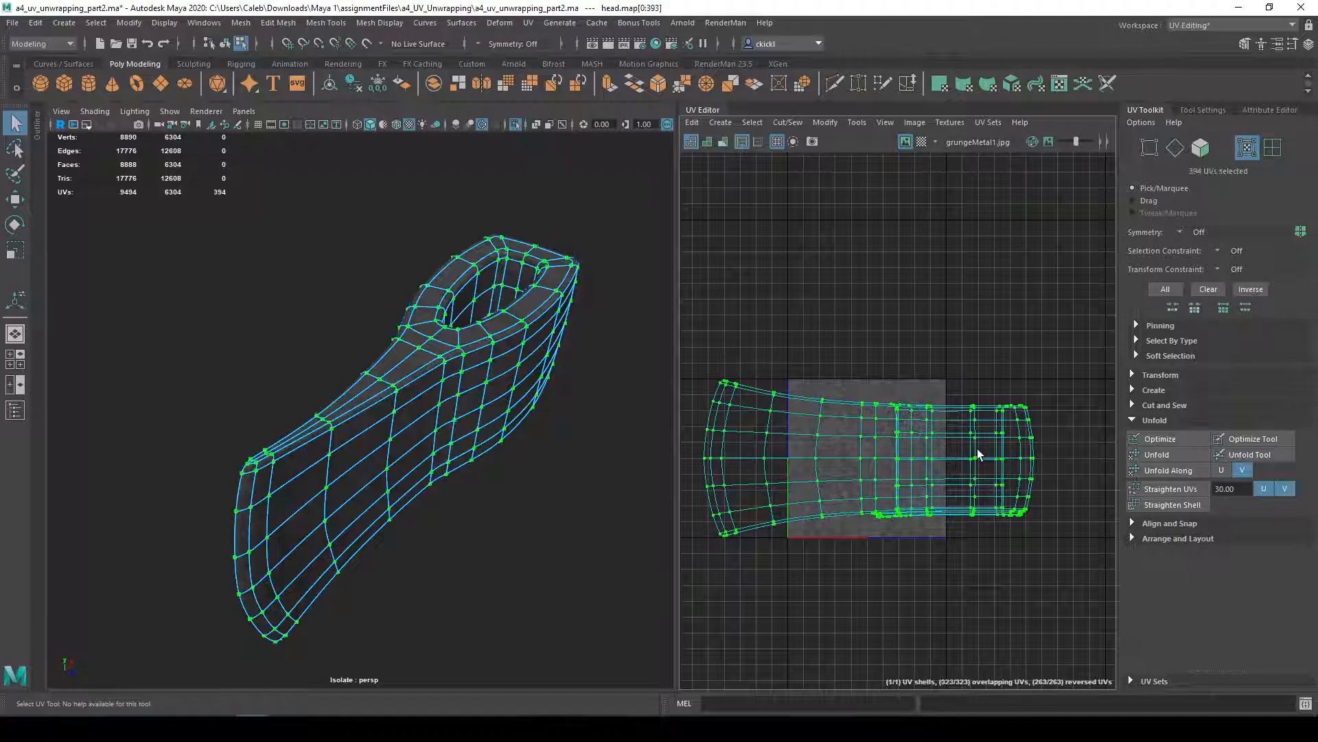
pyautogui.doubleClick(975, 453)
pyautogui.click(1167, 455)
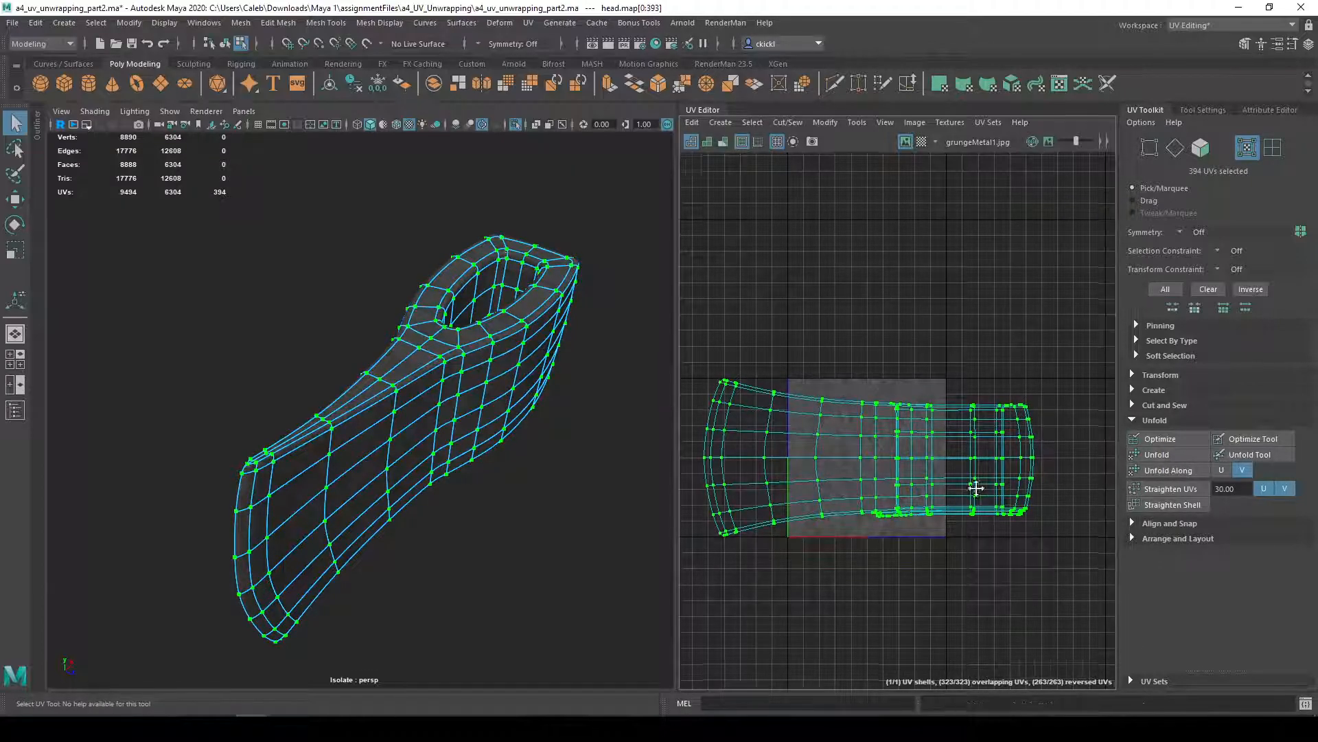
pyautogui.keyDown('alt'); pyautogui.moveTo(971, 486); pyautogui.dragTo(982, 480, button='middle'); pyautogui.keyUp('alt')
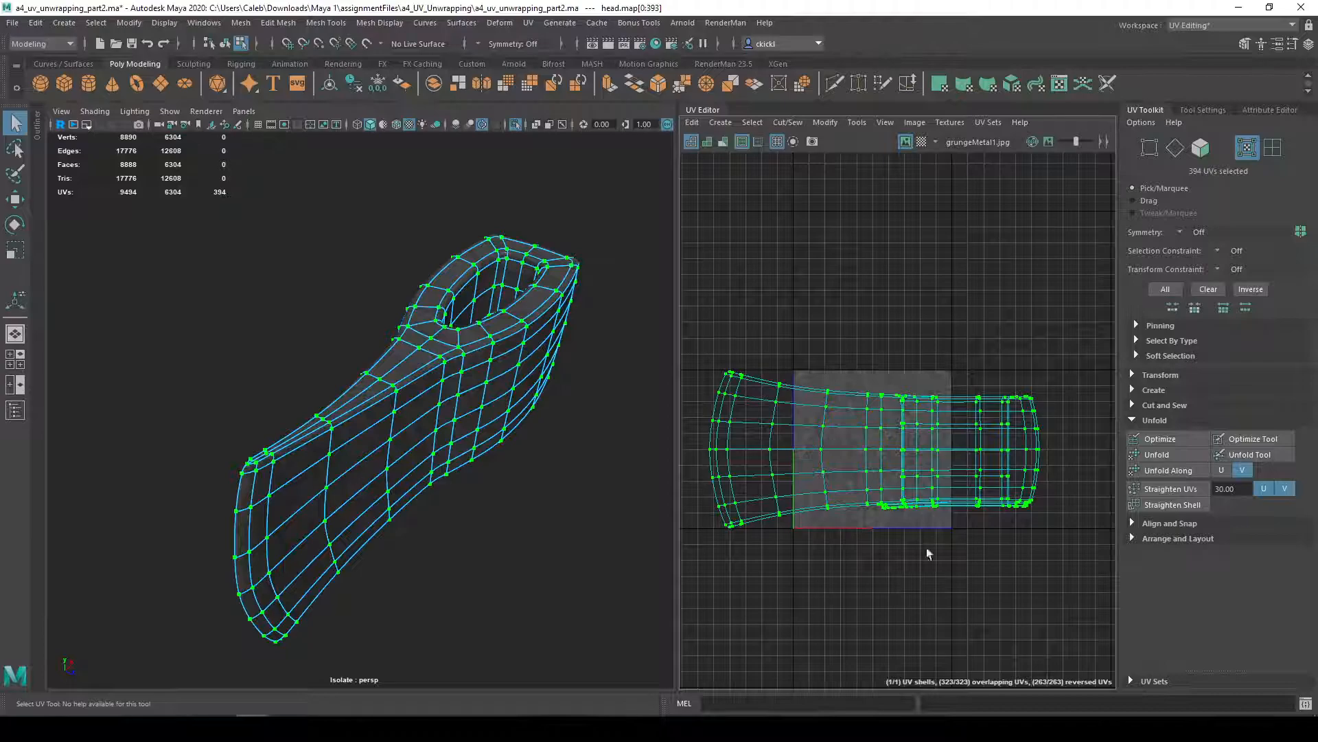
# - Select the edge loop that runs around the rim of one side of the head
pyautogui.moveTo(441, 350); pyautogui.dragTo(441, 320, button='right')
pyautogui.keyDown('alt'); pyautogui.moveTo(479, 375); pyautogui.dragTo(375, 354); pyautogui.keyUp('alt')
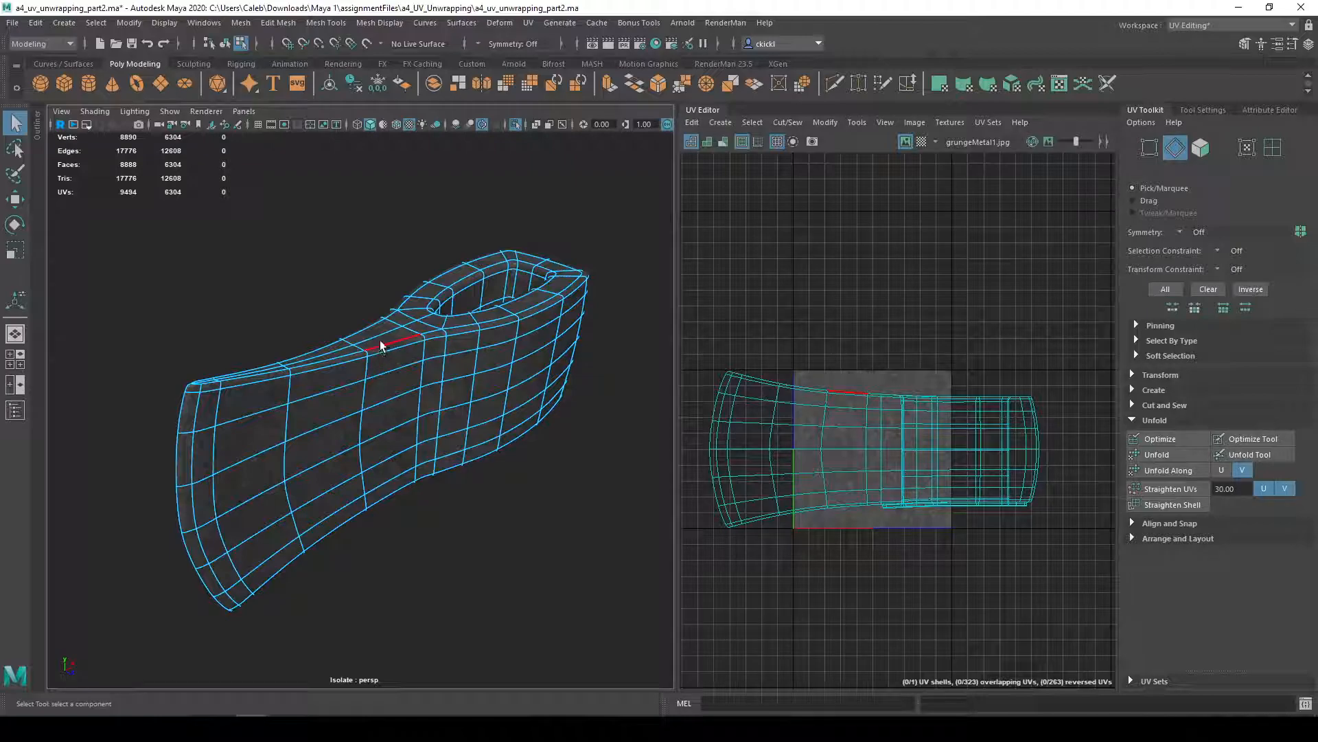
pyautogui.doubleClick(381, 345)
pyautogui.keyDown('alt'); pyautogui.moveTo(357, 361); pyautogui.dragTo(477, 400); pyautogui.keyUp('alt')
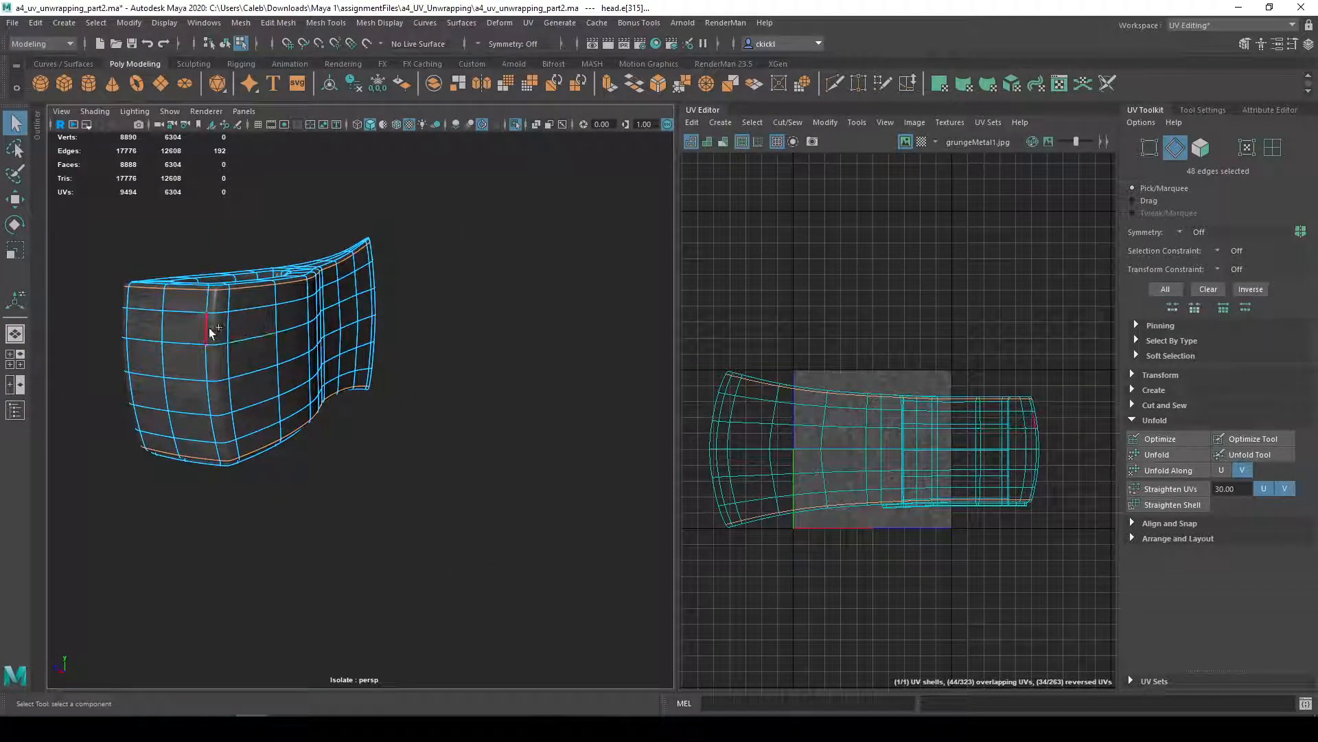
# - Add the opposite side's rim loop and the loop along the head's centre line to the edge selection
pyautogui.keyDown('alt'); pyautogui.moveTo(211, 333); pyautogui.dragTo(552, 399); pyautogui.keyUp('alt')
pyautogui.keyDown('shift'); pyautogui.doubleClick(368, 395); pyautogui.keyUp('shift')
pyautogui.keyDown('shift'); pyautogui.doubleClick(365, 294); pyautogui.keyUp('shift')
pyautogui.keyDown('alt'); pyautogui.moveTo(364, 295); pyautogui.dragTo(405, 377); pyautogui.keyUp('alt')
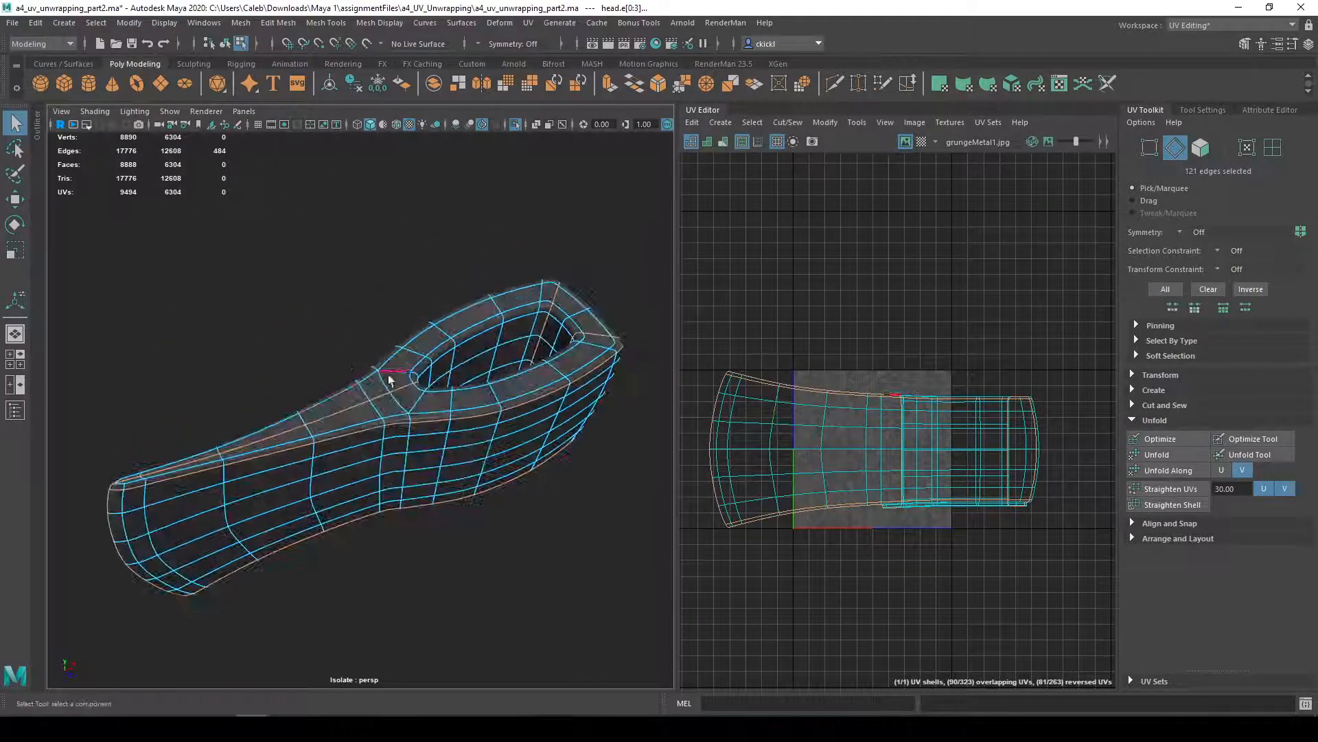
# - Reduce the edge selection to the complete loop along the head's centre line and cut the UVs along it
pyautogui.keyDown('alt'); pyautogui.moveTo(558, 380); pyautogui.dragTo(518, 465); pyautogui.keyUp('alt')
pyautogui.keyDown('ctrl'); pyautogui.doubleClick(412, 356); pyautogui.keyUp('ctrl')
pyautogui.keyDown('ctrl'); pyautogui.doubleClick(405, 362); pyautogui.keyUp('ctrl')
pyautogui.keyDown('alt'); pyautogui.moveTo(554, 332); pyautogui.dragTo(550, 474); pyautogui.keyUp('alt')
pyautogui.keyDown('shift'); pyautogui.doubleClick(351, 274); pyautogui.keyUp('shift')
pyautogui.click(786, 123)
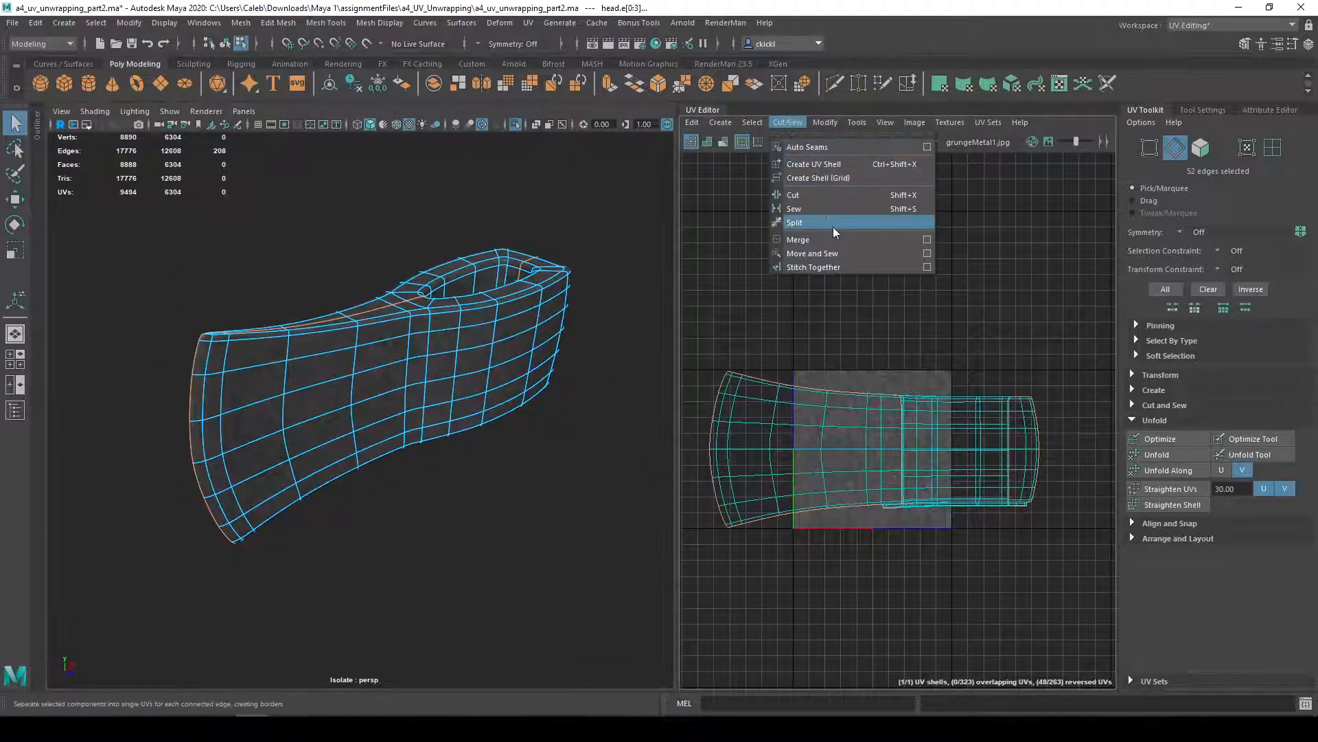
pyautogui.click(822, 197)
# - Examine the two halves of the head and the seam running through the handle opening
pyautogui.moveTo(881, 457); pyautogui.dragTo(841, 432, button='right')
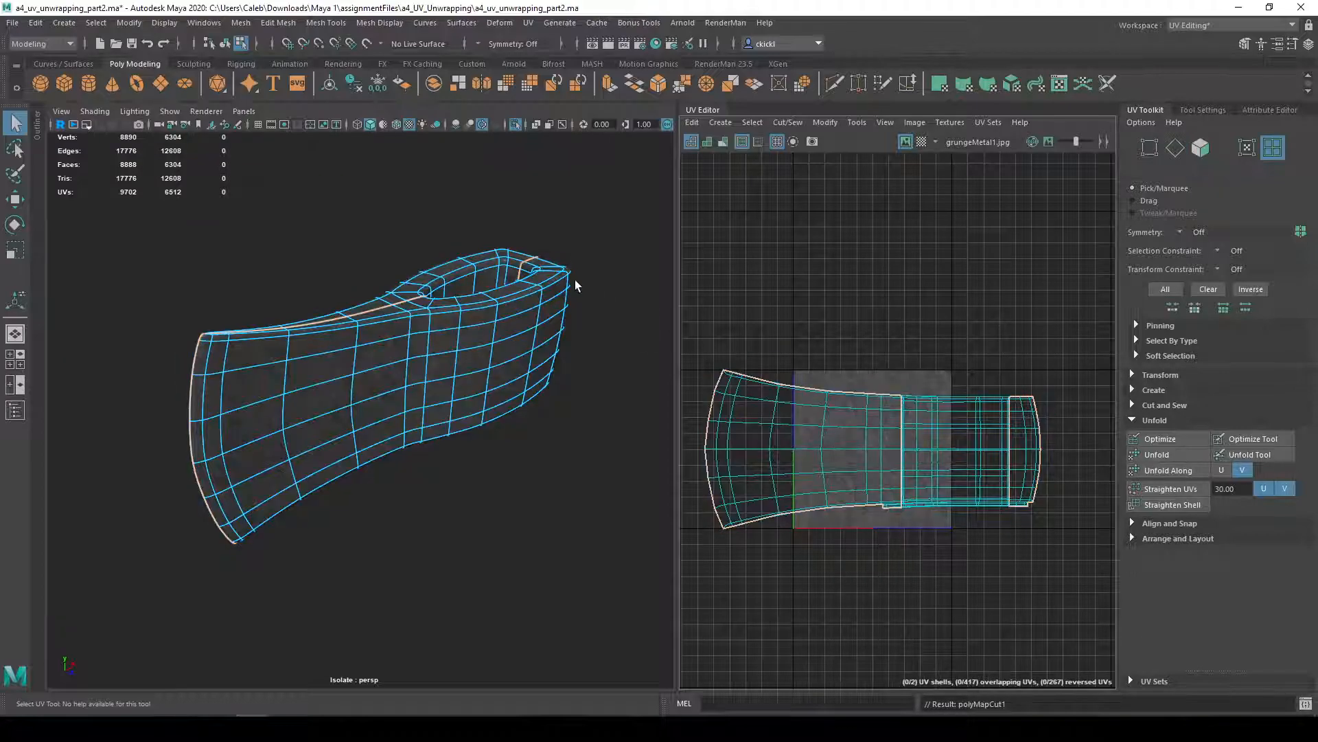
pyautogui.scroll(6, 519, 271)
pyautogui.keyDown('alt'); pyautogui.moveTo(494, 329); pyautogui.dragTo(389, 351, button='middle'); pyautogui.keyUp('alt')
pyautogui.keyDown('alt'); pyautogui.moveTo(389, 350); pyautogui.dragTo(533, 261); pyautogui.keyUp('alt')
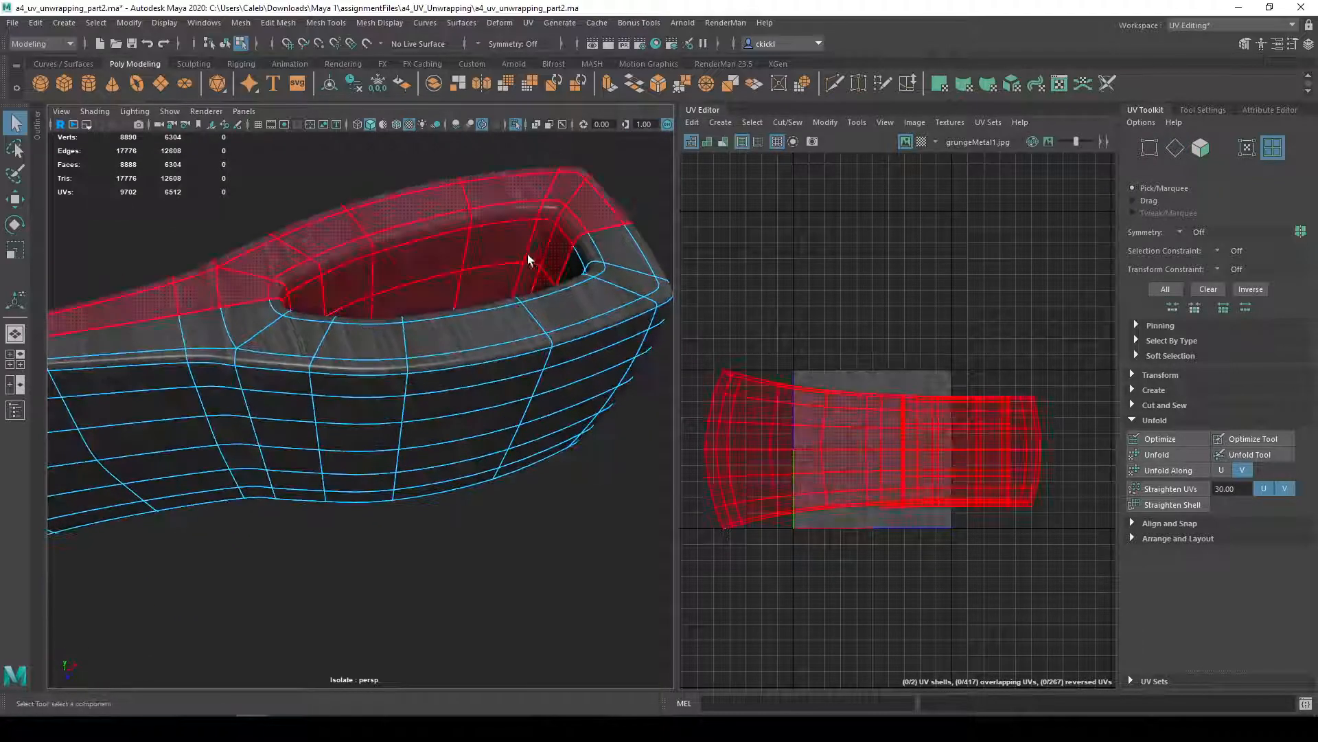
pyautogui.moveTo(421, 261); pyautogui.dragTo(507, 238, button='right')
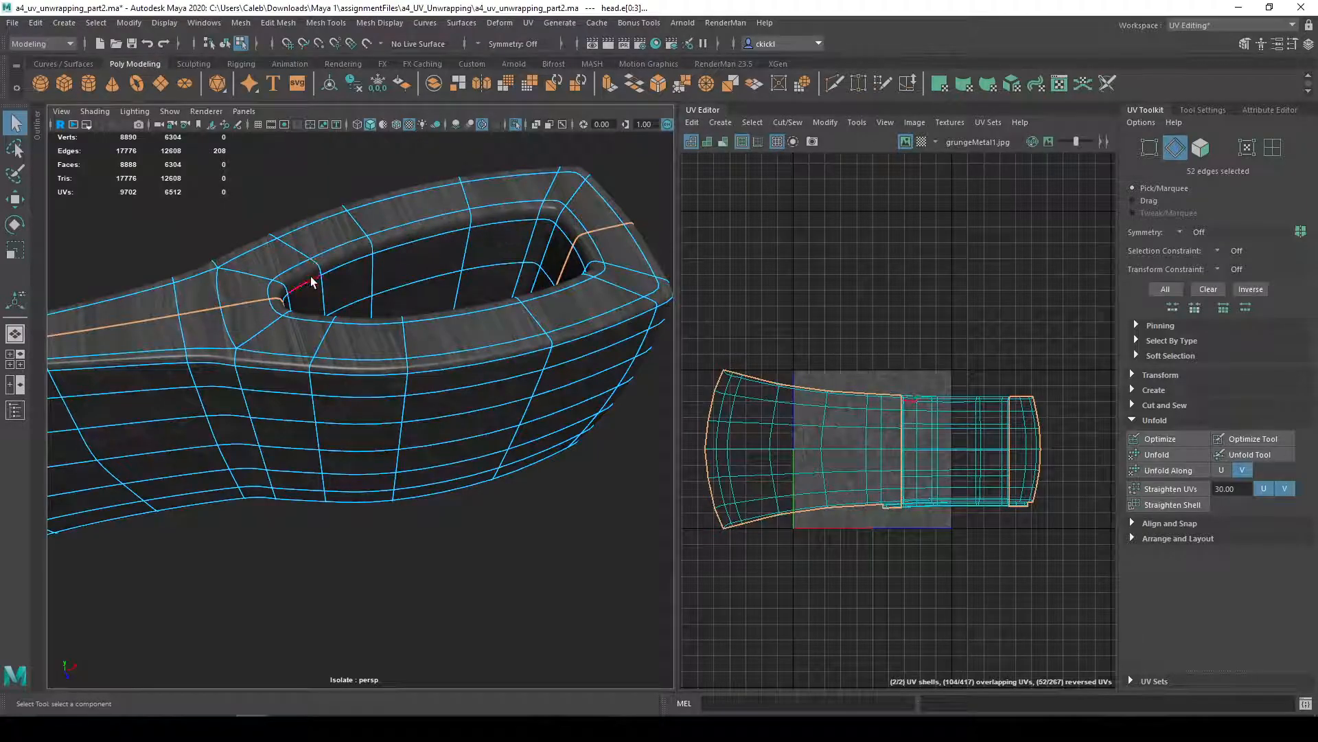
pyautogui.keyDown('alt'); pyautogui.moveTo(483, 264); pyautogui.dragTo(573, 265); pyautogui.keyUp('alt')
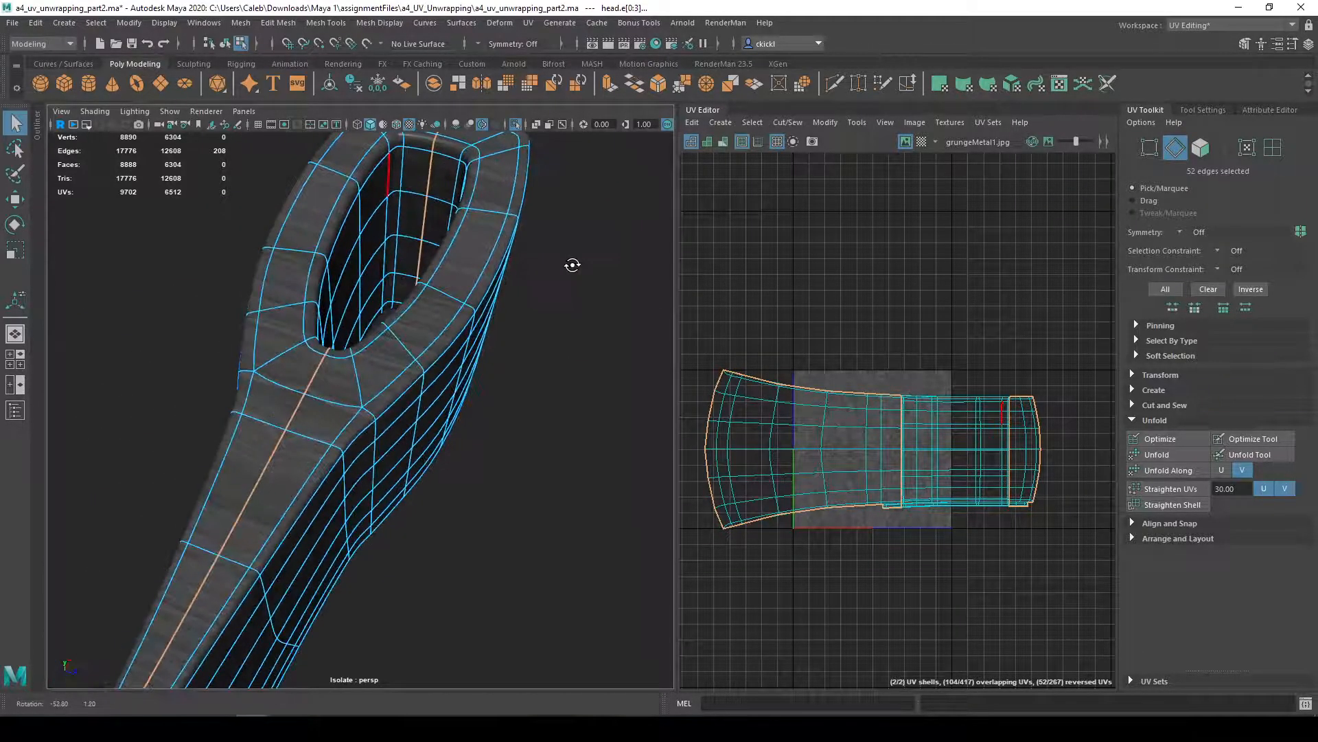
pyautogui.keyDown('alt'); pyautogui.moveTo(343, 315); pyautogui.dragTo(303, 365); pyautogui.keyUp('alt')
# - Isolate one half of the head by its UV shell, inspect it from inside, and bring the whole head back into view
pyautogui.moveTo(429, 349); pyautogui.dragTo(530, 382, button='right')
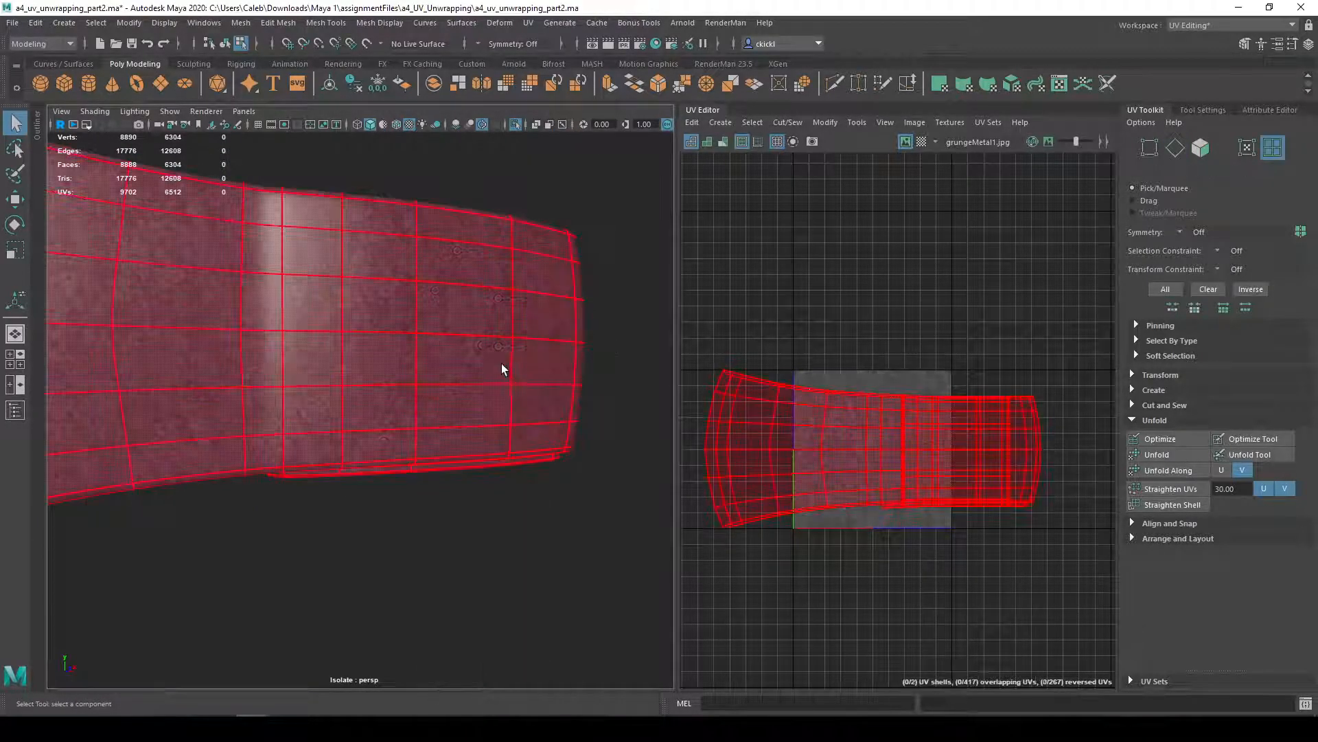
pyautogui.click(501, 370)
pyautogui.keyDown('alt'); pyautogui.moveTo(501, 370); pyautogui.dragTo(568, 251); pyautogui.keyUp('alt')
pyautogui.hotkey('ctrl', '1')
pyautogui.keyDown('alt'); pyautogui.moveTo(451, 301); pyautogui.dragTo(600, 347); pyautogui.keyUp('alt')
pyautogui.keyDown('alt'); pyautogui.moveTo(329, 426); pyautogui.dragTo(359, 328); pyautogui.keyUp('alt')
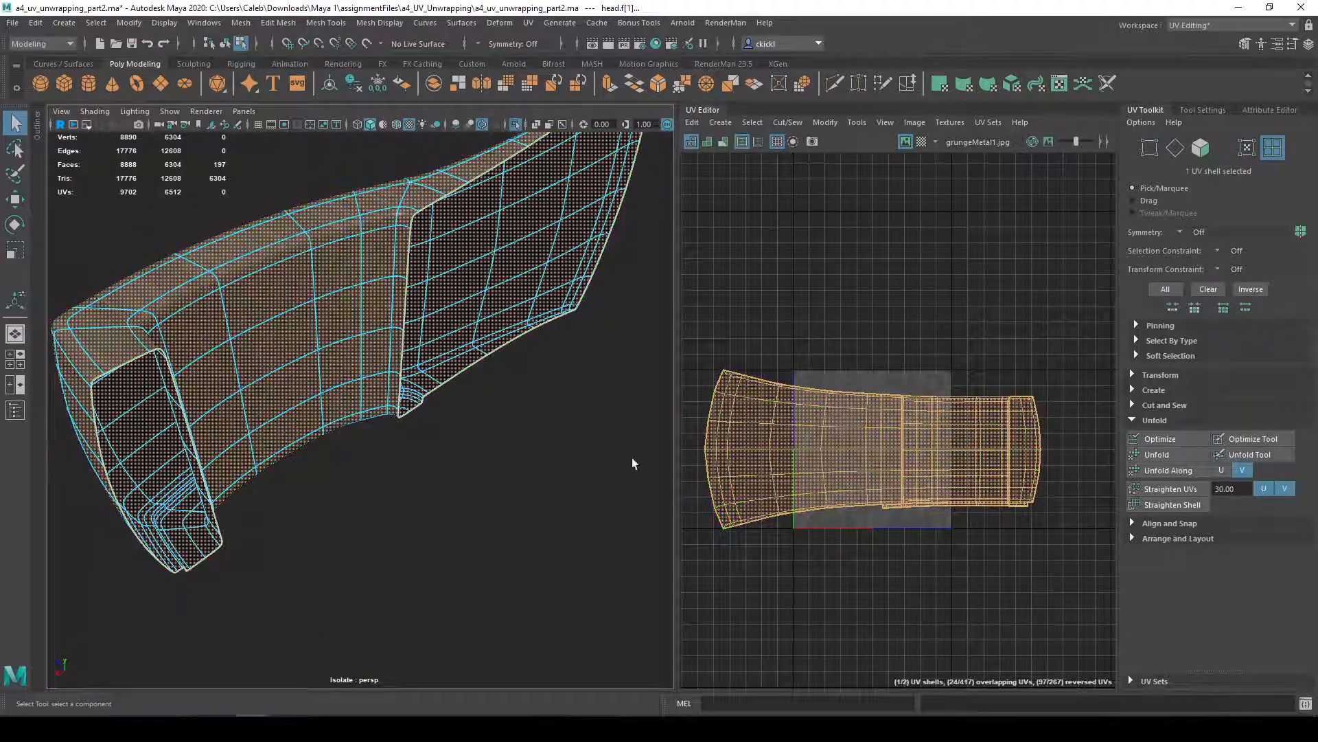
pyautogui.keyDown('alt'); pyautogui.moveTo(288, 371); pyautogui.dragTo(365, 365); pyautogui.keyUp('alt')
pyautogui.keyDown('alt'); pyautogui.moveTo(294, 388); pyautogui.dragTo(195, 439); pyautogui.keyUp('alt')
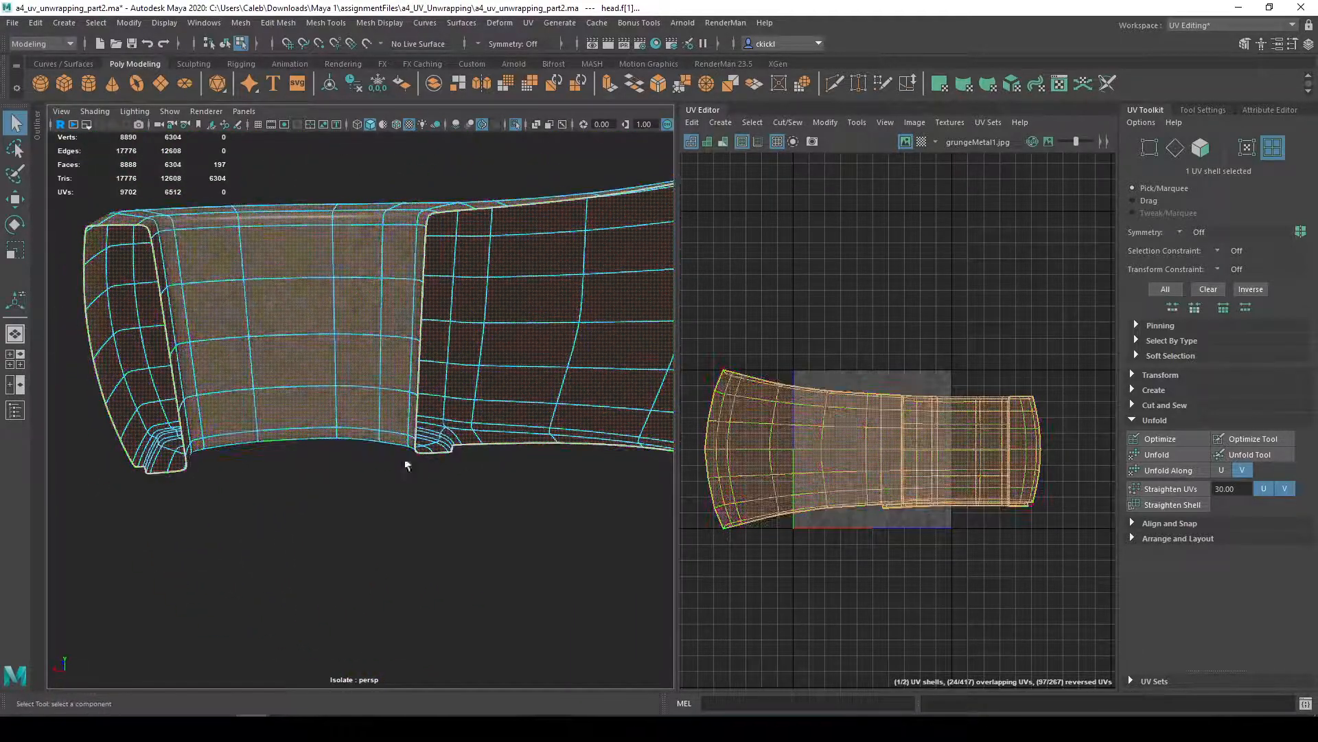
pyautogui.keyDown('alt'); pyautogui.moveTo(385, 453); pyautogui.dragTo(449, 523); pyautogui.keyUp('alt')
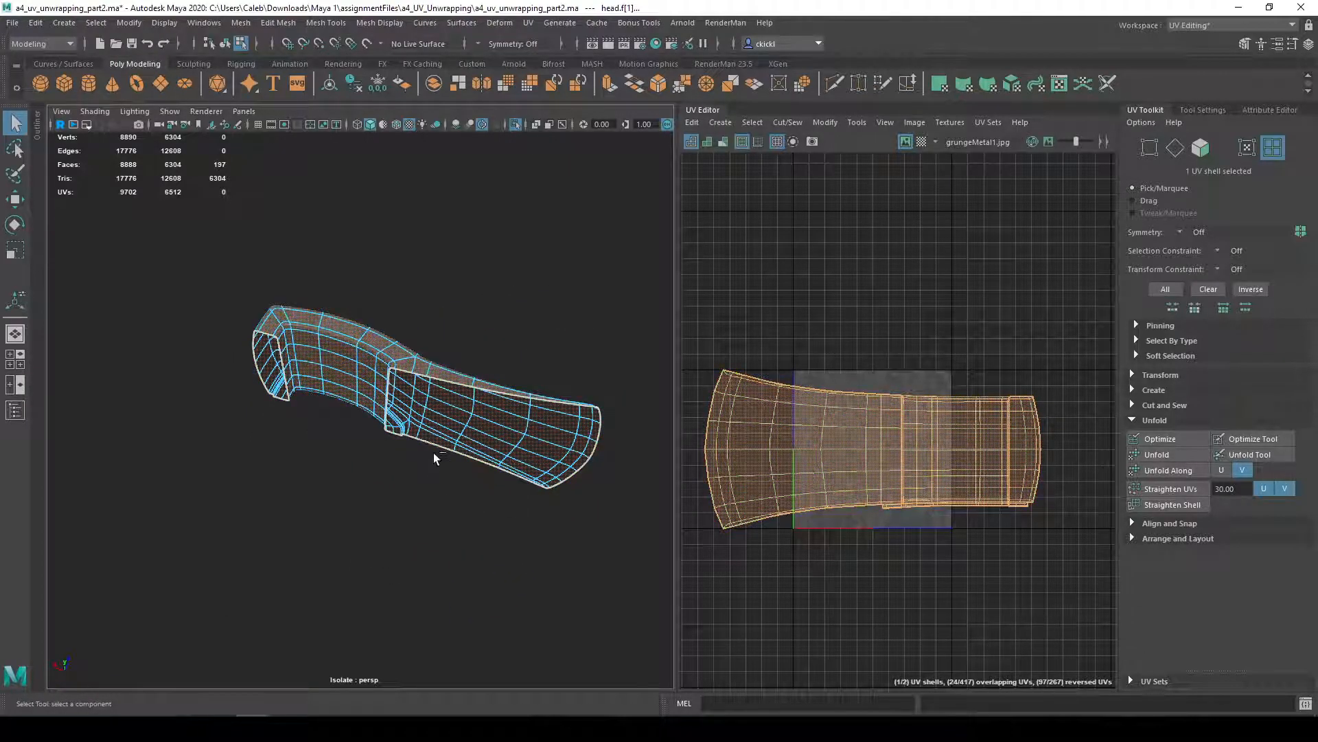
pyautogui.click(515, 125)
pyautogui.moveTo(398, 375); pyautogui.dragTo(485, 334, button='right')
pyautogui.click(516, 123)
# - Select the edge loops around the upper and lower inner rims of the handle opening and cut the UVs along them
pyautogui.scroll(5, 348, 344)
pyautogui.rightClick(404, 350)
pyautogui.moveTo(404, 350); pyautogui.dragTo(404, 311, button='right')
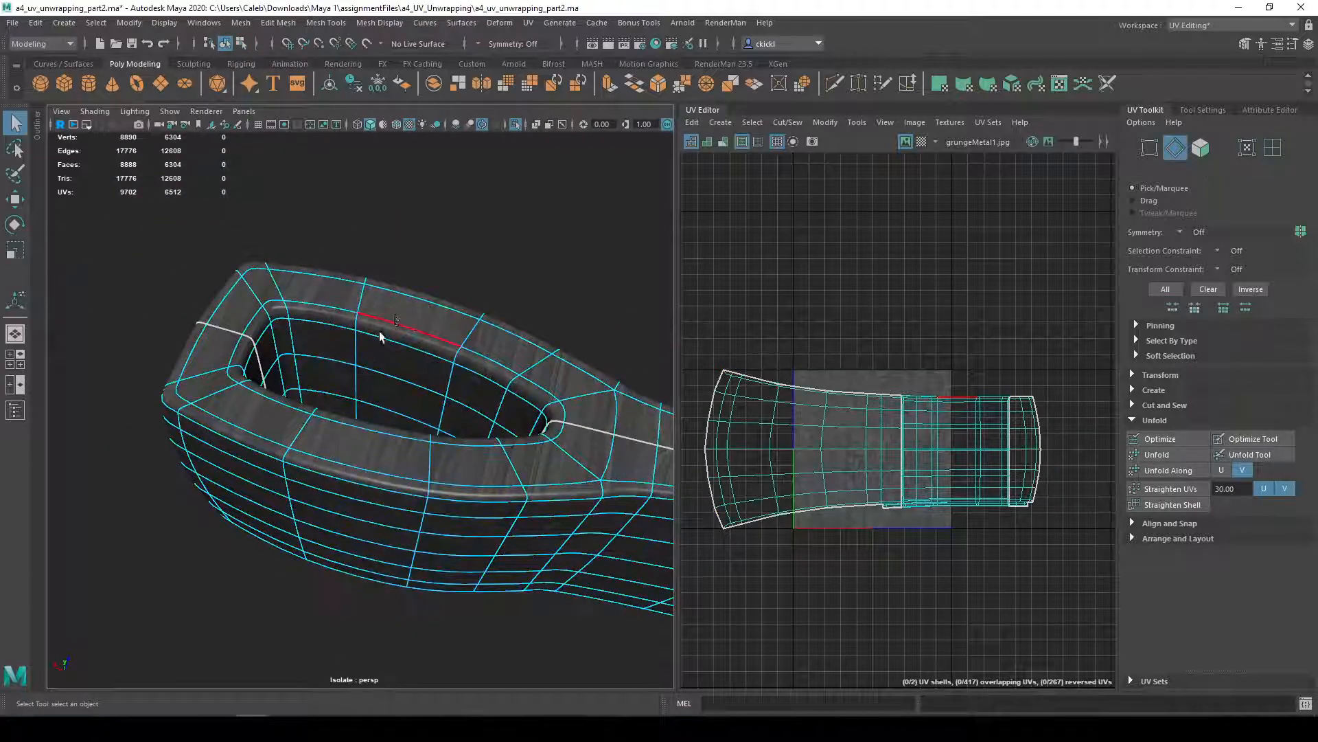
pyautogui.doubleClick(369, 335)
pyautogui.keyDown('alt'); pyautogui.moveTo(377, 348); pyautogui.dragTo(166, 254); pyautogui.keyUp('alt')
pyautogui.keyDown('shift'); pyautogui.doubleClick(303, 510); pyautogui.keyUp('shift')
pyautogui.keyDown('alt'); pyautogui.moveTo(304, 510); pyautogui.dragTo(495, 439); pyautogui.keyUp('alt')
pyautogui.click(794, 123)
pyautogui.click(804, 195)
# - Move the two UV shells of the handle opening's inner walls up, clear of the head's side shells
pyautogui.moveTo(278, 291); pyautogui.dragTo(349, 344, button='right')
pyautogui.click(313, 318)
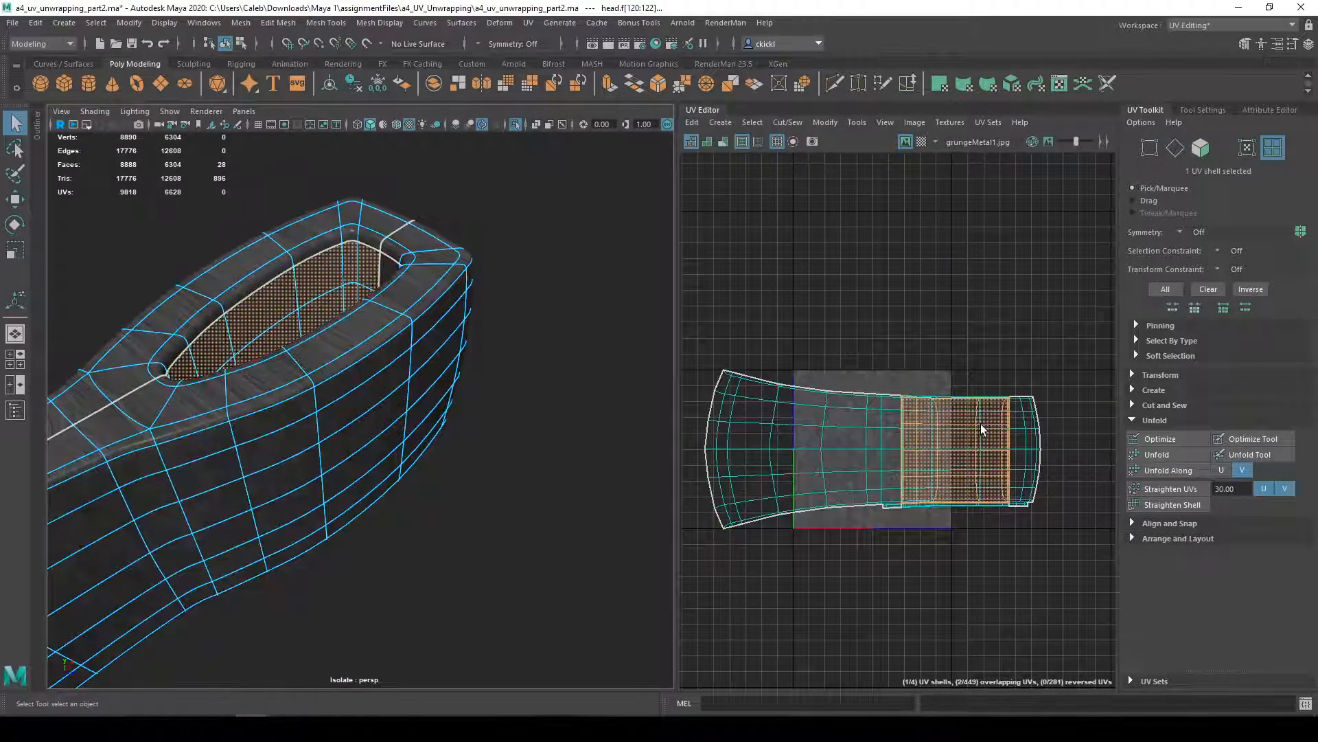
pyautogui.press('w')
pyautogui.moveTo(955, 364); pyautogui.dragTo(956, 218)
pyautogui.click(971, 471)
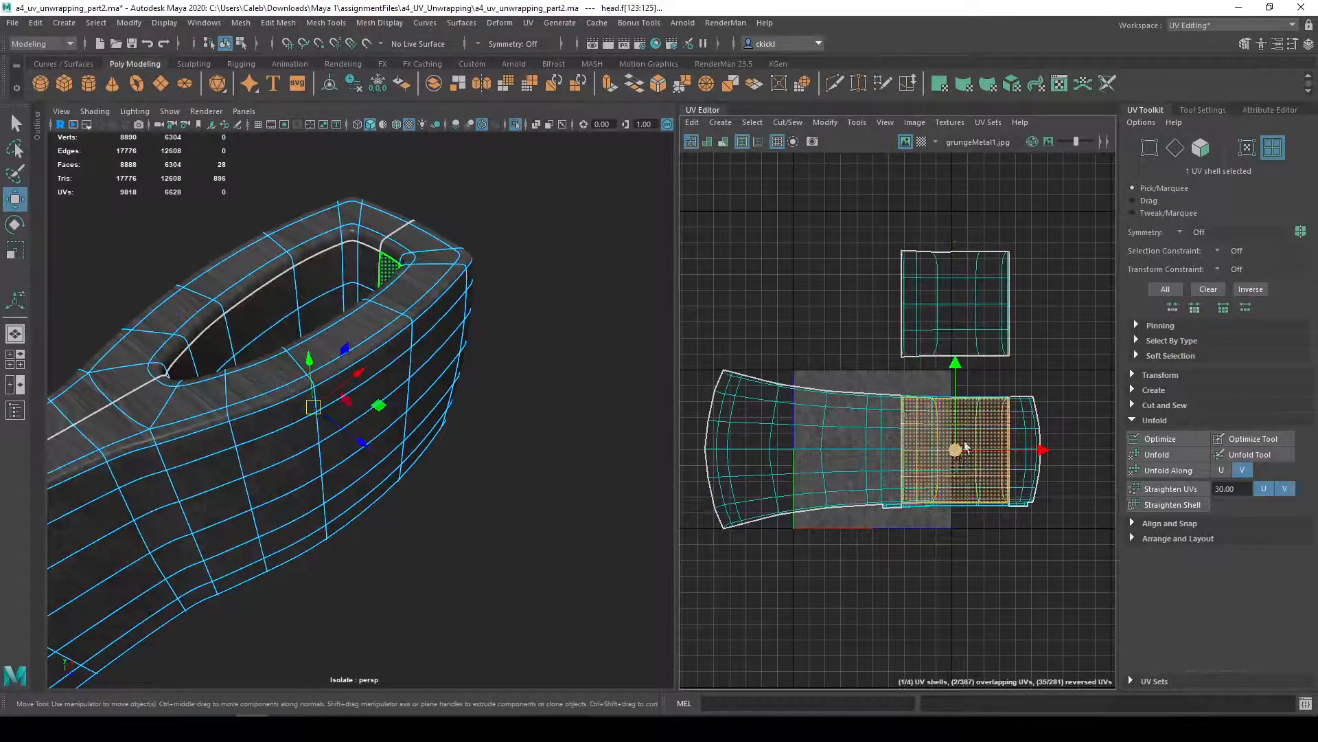
pyautogui.moveTo(962, 405); pyautogui.dragTo(970, 187)
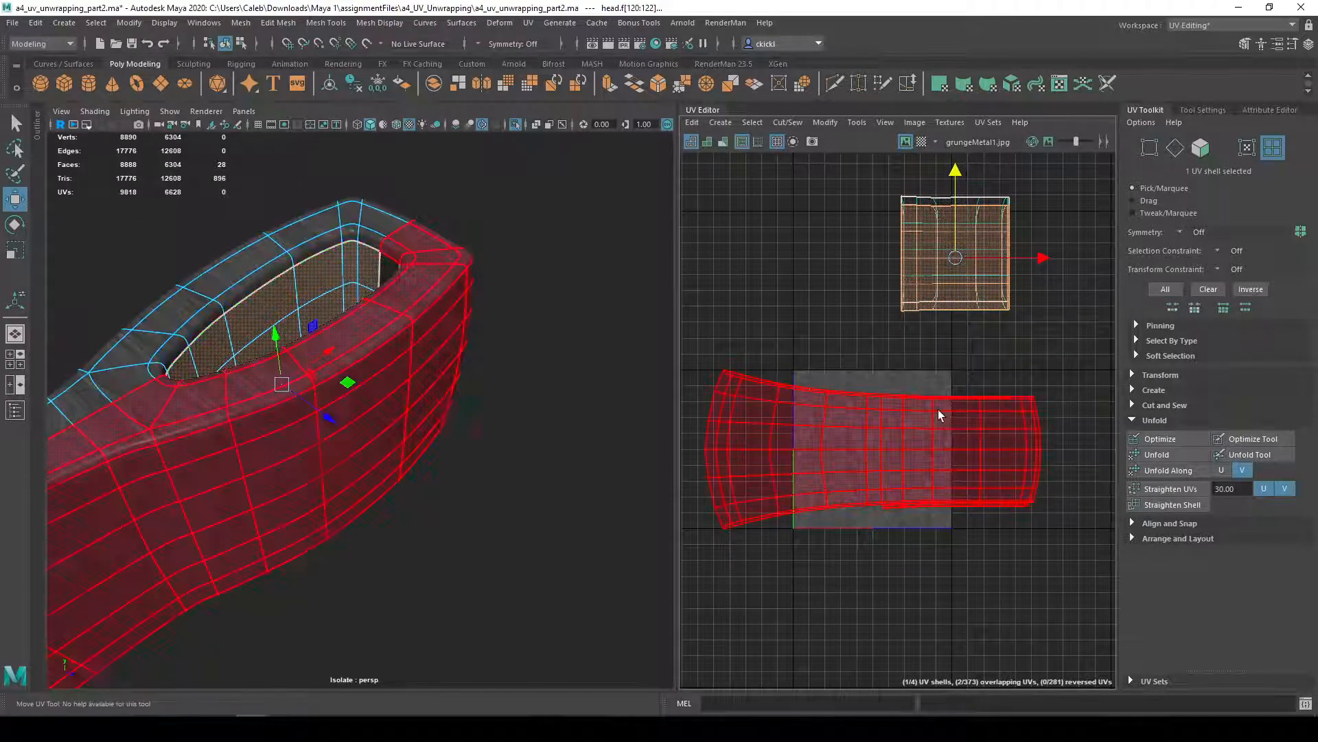
# - Move one side's UV shell below the other side's shell and unfold it
pyautogui.click(938, 409)
pyautogui.moveTo(881, 363); pyautogui.dragTo(923, 527)
pyautogui.moveTo(524, 453)
pyautogui.keyDown('alt'); pyautogui.mouseDown()
pyautogui.moveTo(583, 450)
pyautogui.moveTo(547, 515)
pyautogui.moveTo(611, 478)
pyautogui.moveTo(512, 457)
pyautogui.mouseUp(); pyautogui.keyUp('alt')
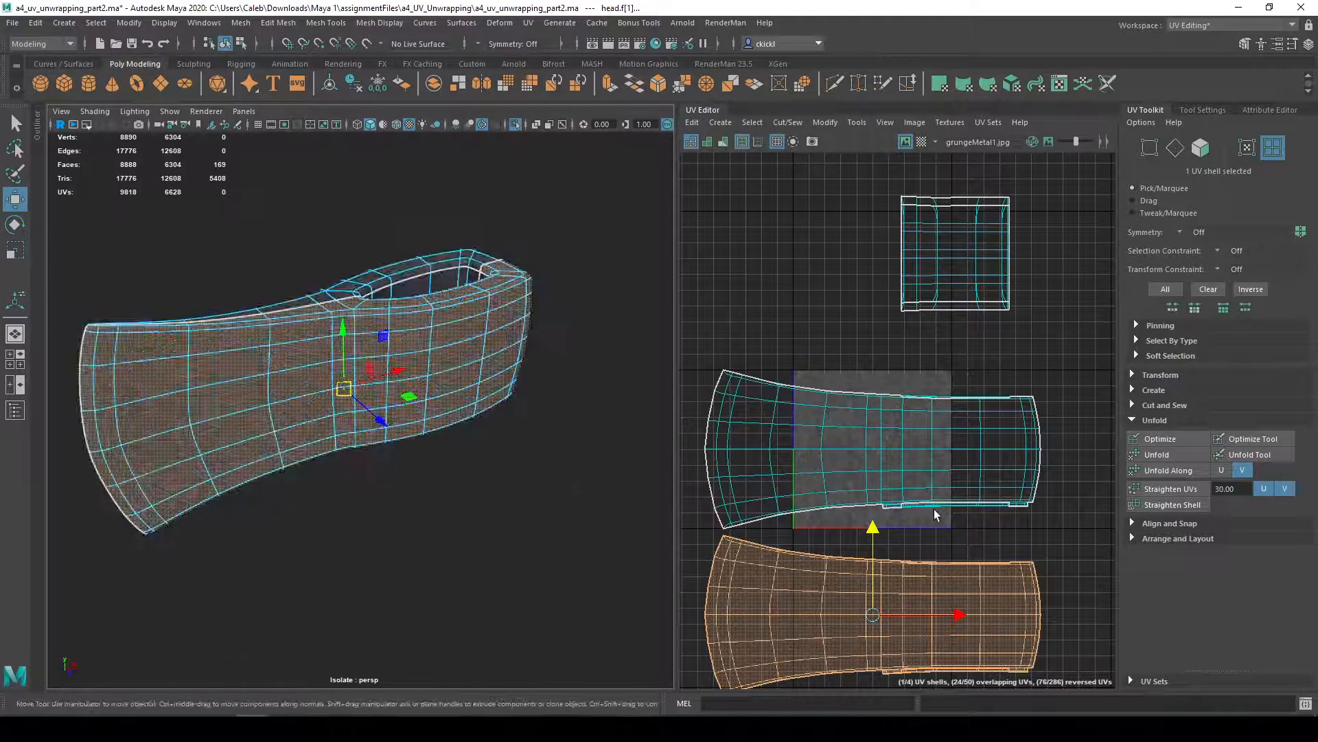
pyautogui.keyDown('alt'); pyautogui.moveTo(930, 518); pyautogui.dragTo(948, 388, button='middle'); pyautogui.keyUp('alt')
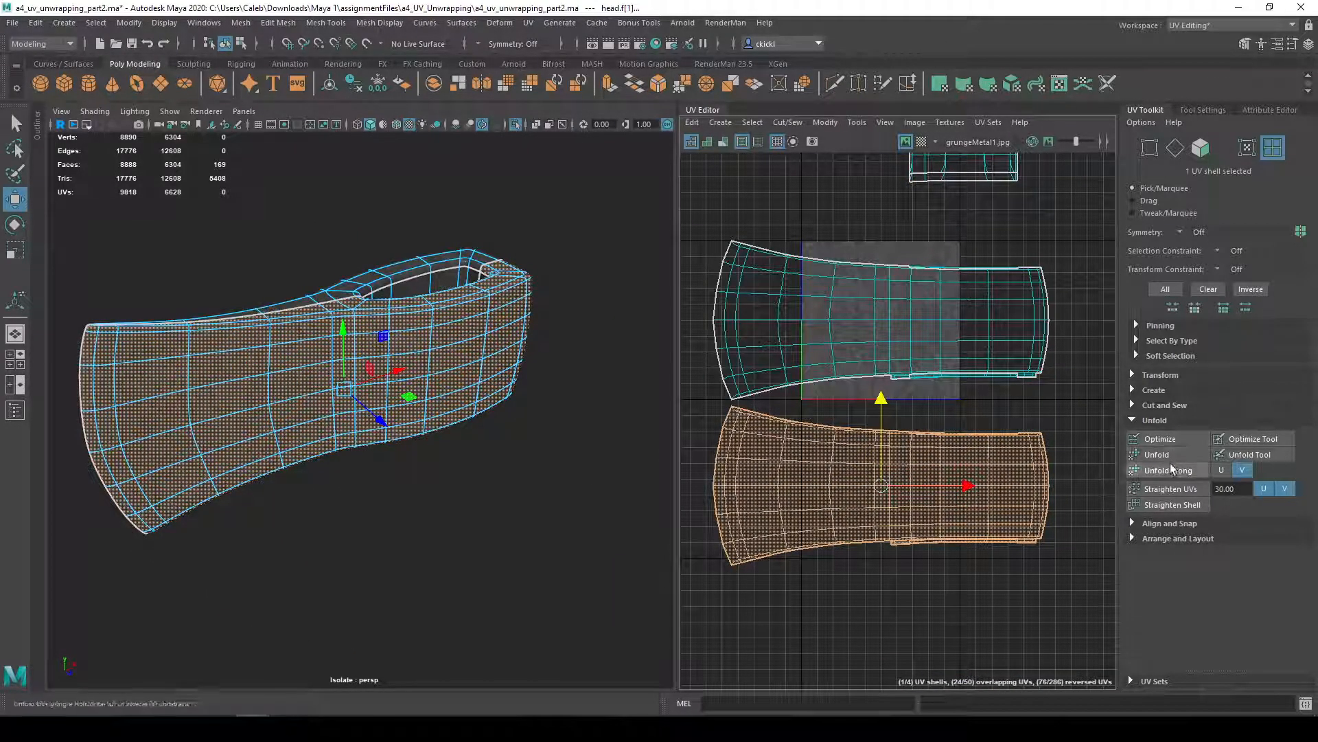
# - Unfold the other side's UV shell and rotate it until it lies horizontally above the first one
pyautogui.click(945, 328)
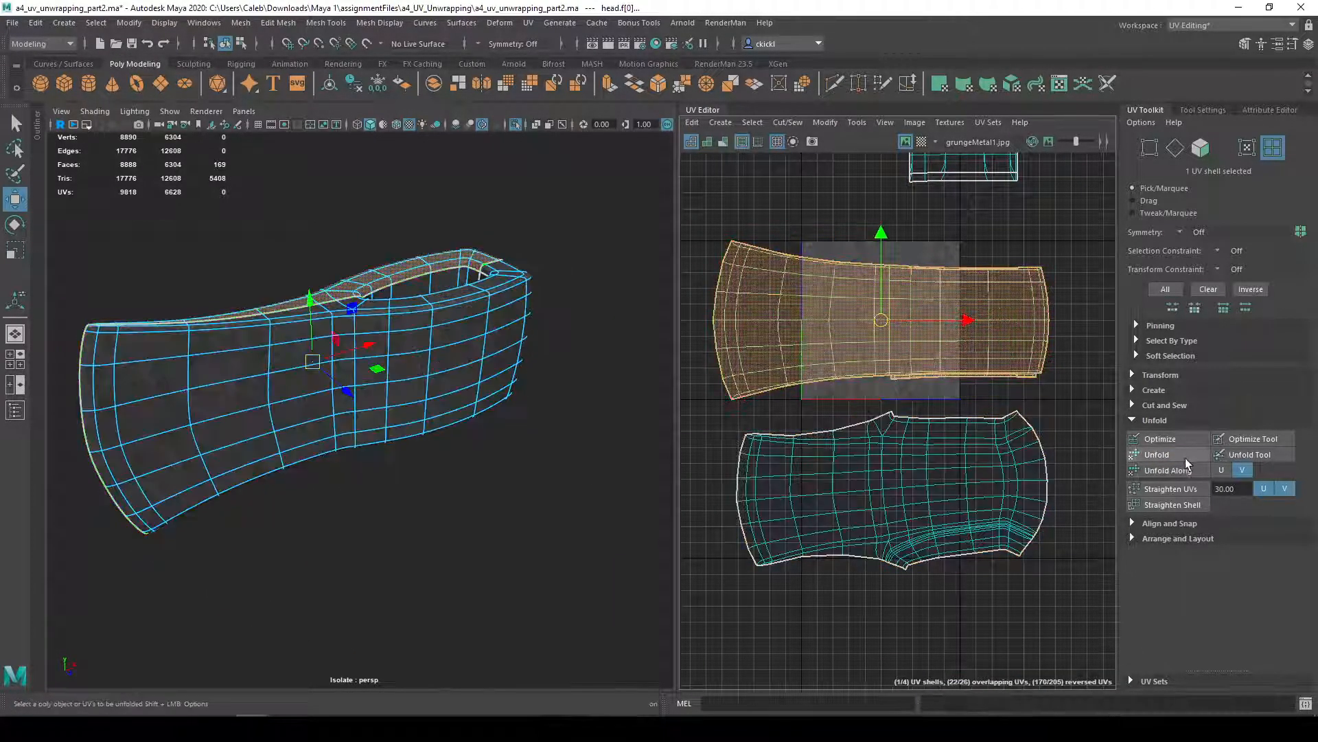
pyautogui.click(1177, 453)
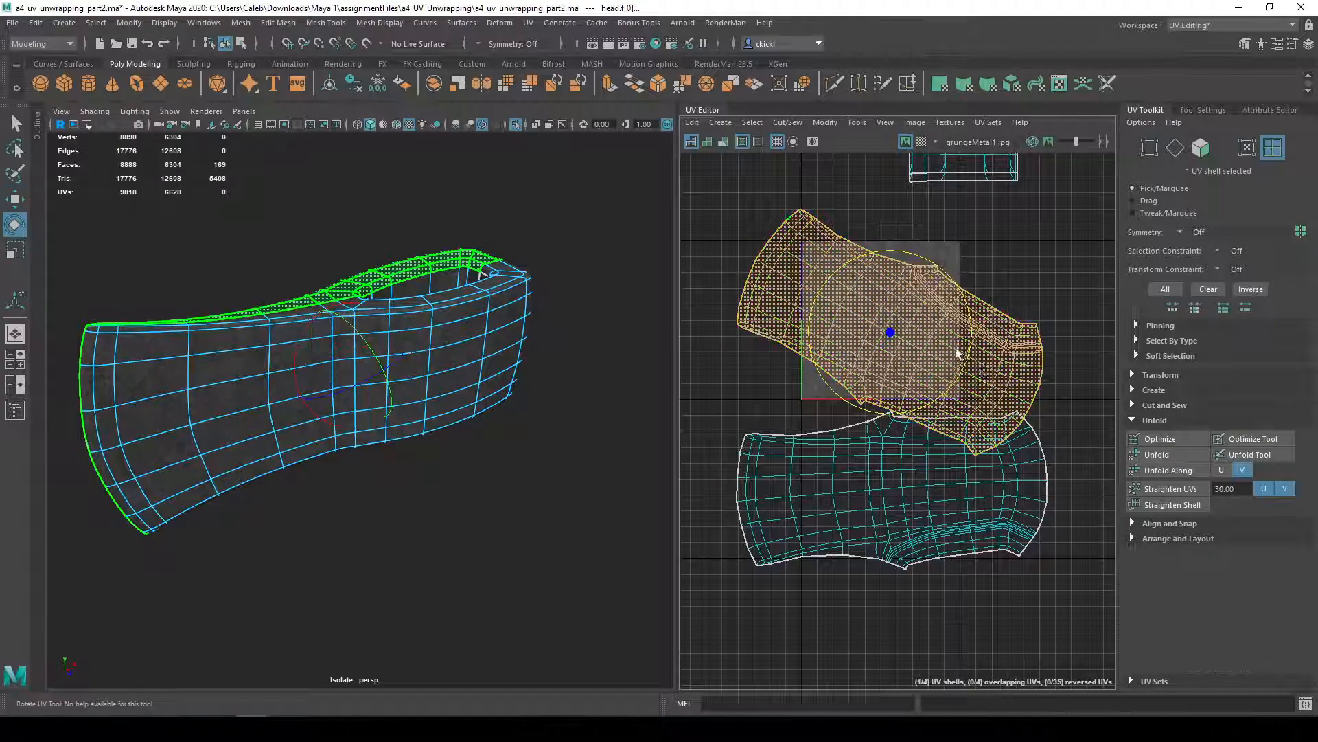
pyautogui.moveTo(967, 364); pyautogui.dragTo(988, 321)
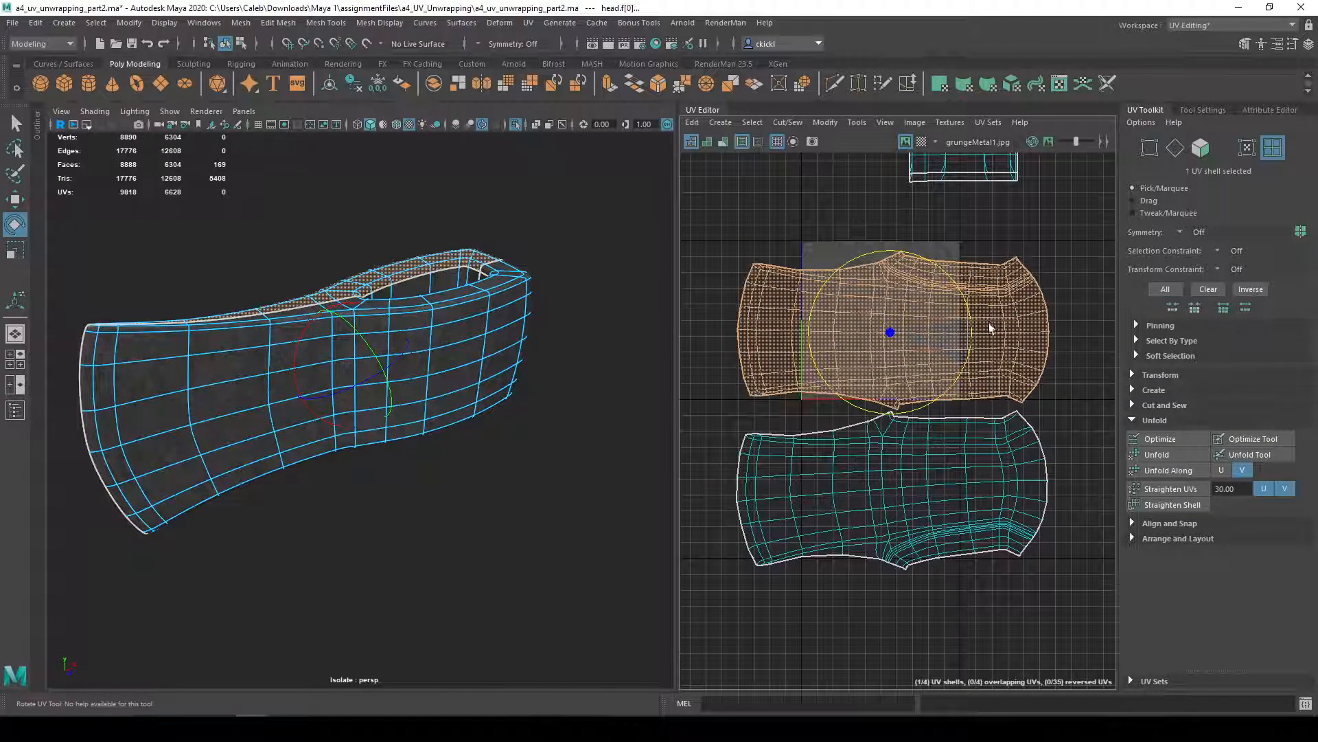
# - Switch the head to face selection and examine its faces around the handle opening and rear end against the UV layout
pyautogui.keyDown('alt'); pyautogui.moveTo(527, 292); pyautogui.dragTo(505, 424); pyautogui.keyUp('alt')
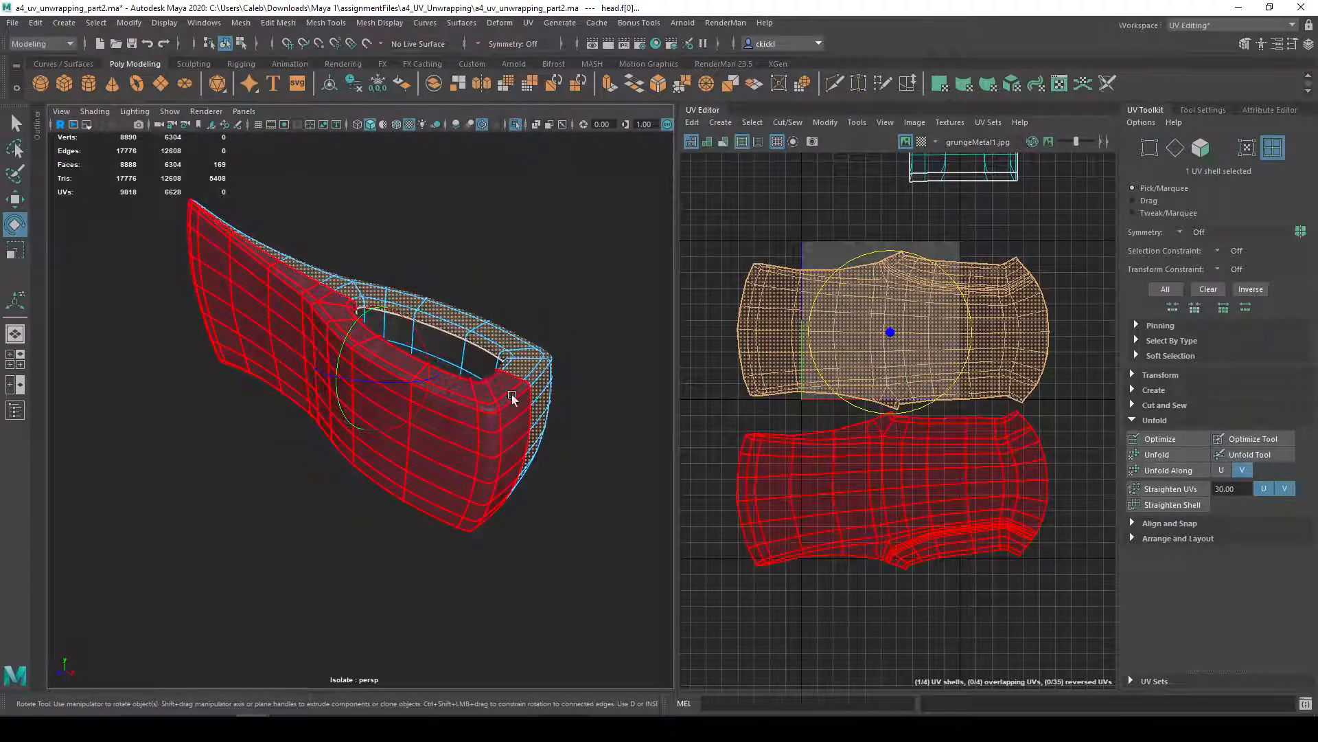
pyautogui.rightClick(512, 349)
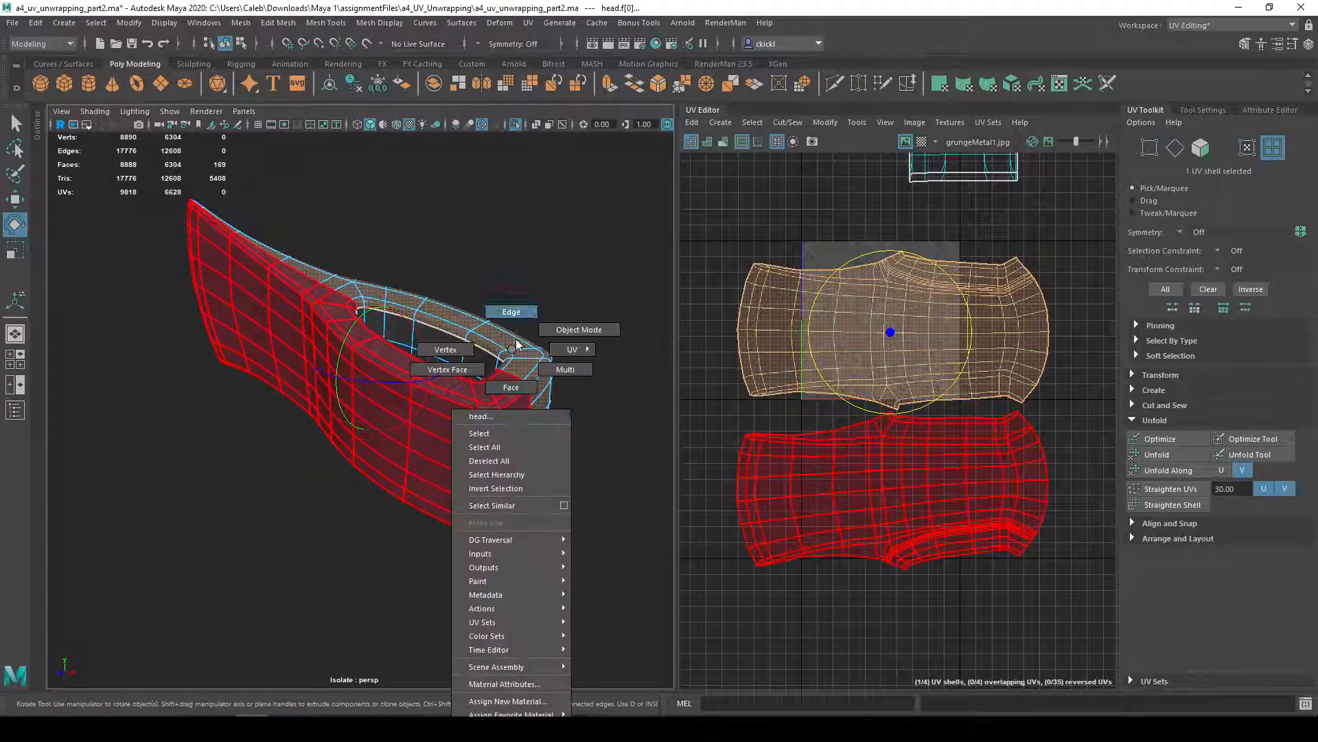
pyautogui.click(514, 387)
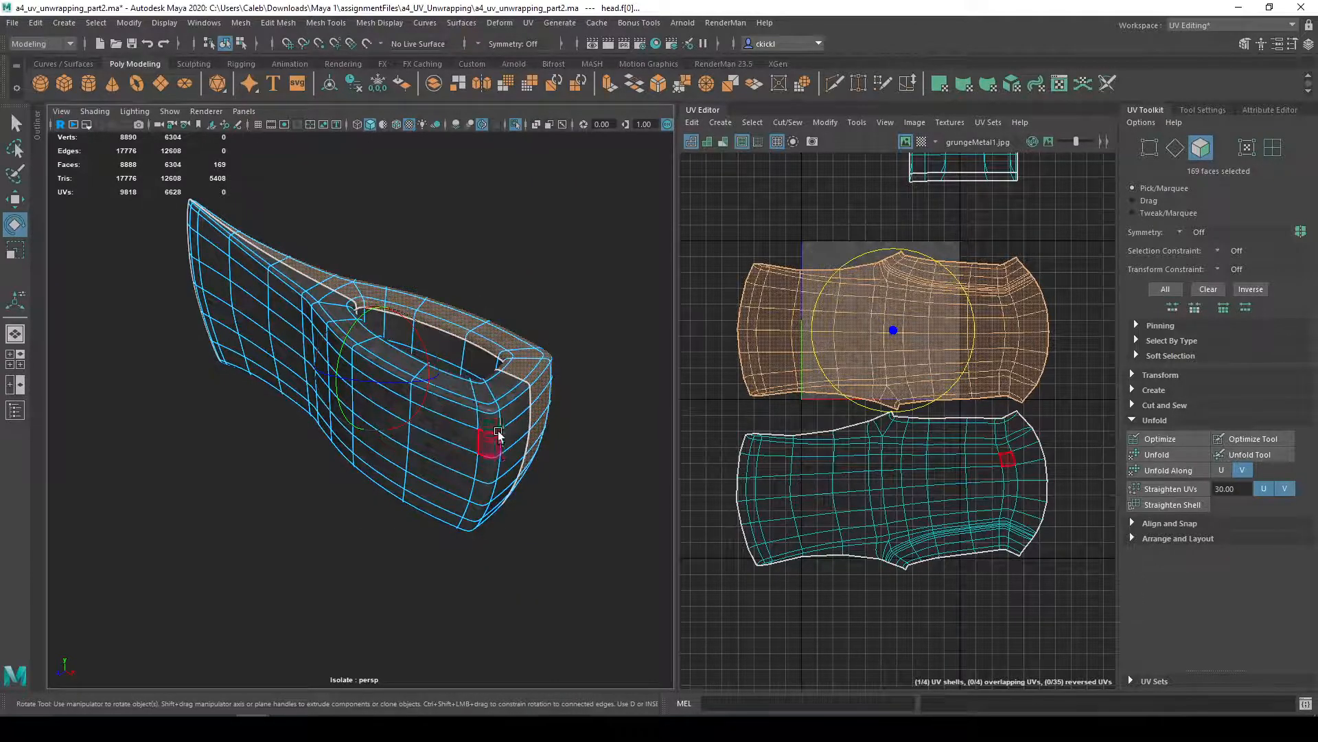
pyautogui.keyDown('alt'); pyautogui.moveTo(477, 491); pyautogui.dragTo(473, 349); pyautogui.keyUp('alt')
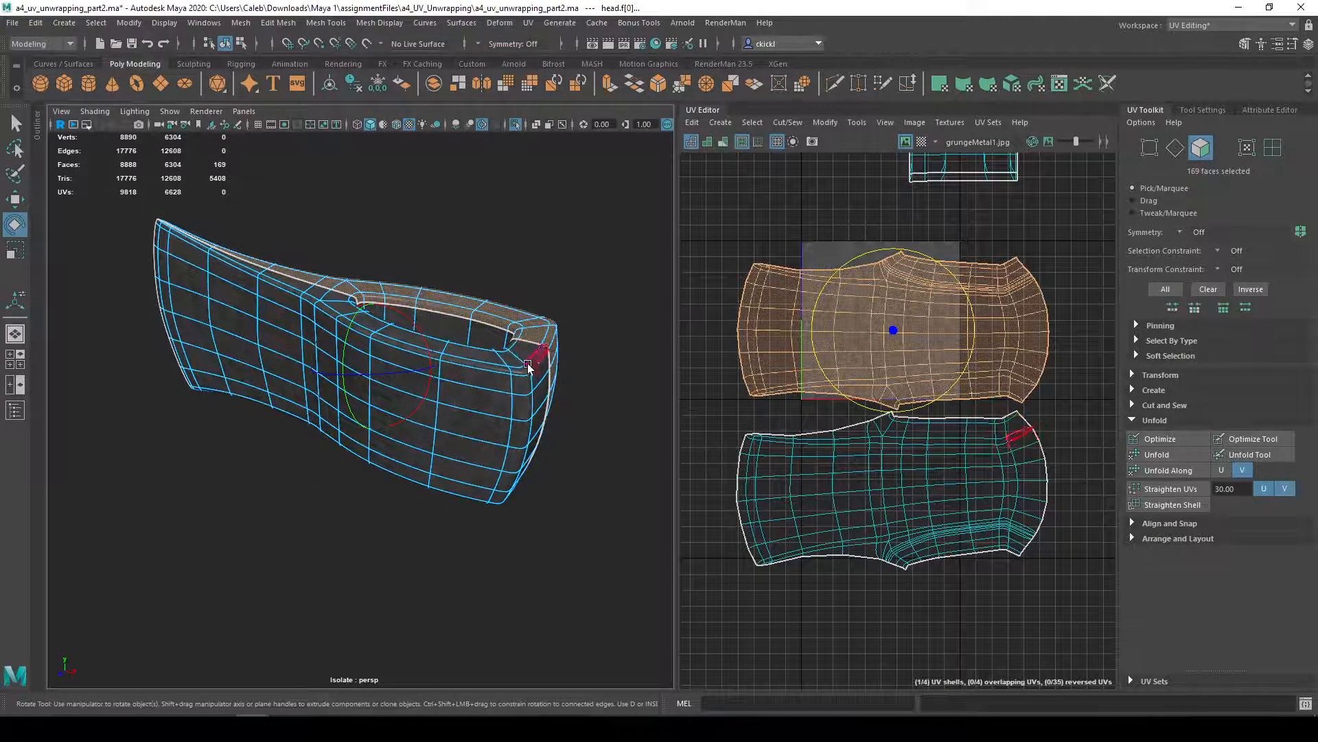
pyautogui.scroll(6, 529, 371)
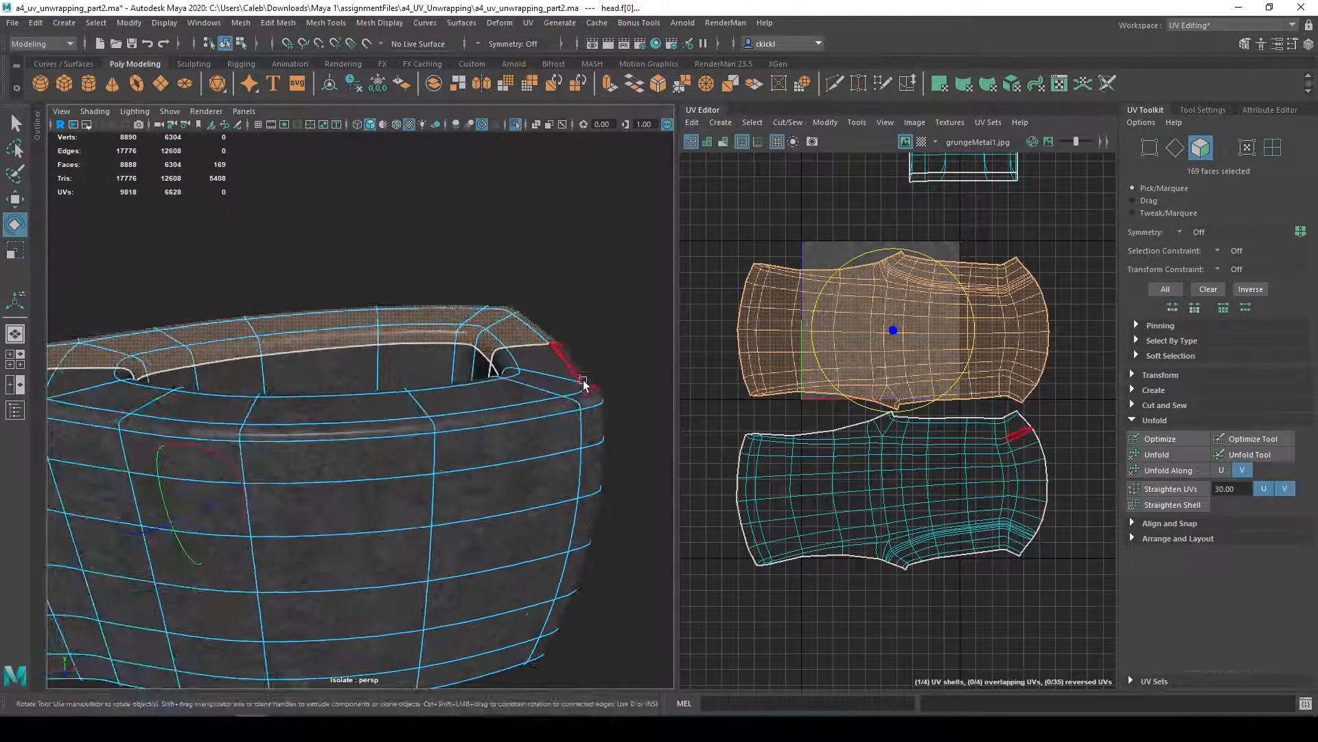
pyautogui.keyDown('alt'); pyautogui.moveTo(604, 453); pyautogui.dragTo(499, 429); pyautogui.keyUp('alt')
pyautogui.keyDown('alt'); pyautogui.moveTo(558, 467); pyautogui.dragTo(566, 556); pyautogui.keyUp('alt')
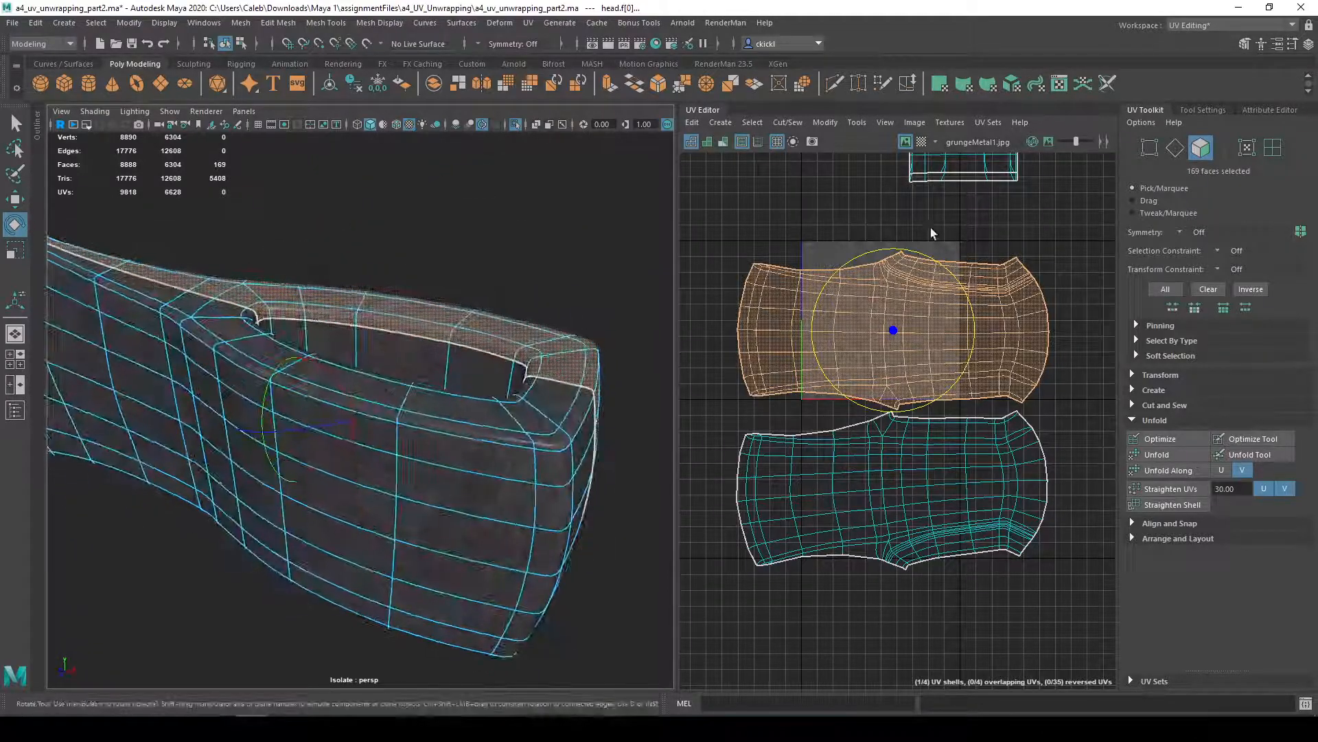
# - Check the head for stretching with the UV distortion display, undoing a trial scaling of the upper side shell, and turn the display off
pyautogui.click(724, 142)
pyautogui.moveTo(618, 261)
pyautogui.keyDown('alt'); pyautogui.mouseDown()
pyautogui.moveTo(542, 315)
pyautogui.moveTo(653, 252)
pyautogui.moveTo(723, 242)
pyautogui.moveTo(645, 265)
pyautogui.moveTo(790, 329)
pyautogui.mouseUp(); pyautogui.keyUp('alt')
pyautogui.press('q')
pyautogui.press('e')
pyautogui.press('r')
pyautogui.moveTo(895, 330); pyautogui.dragTo(852, 331)
pyautogui.hotkey('ctrl', 'z')
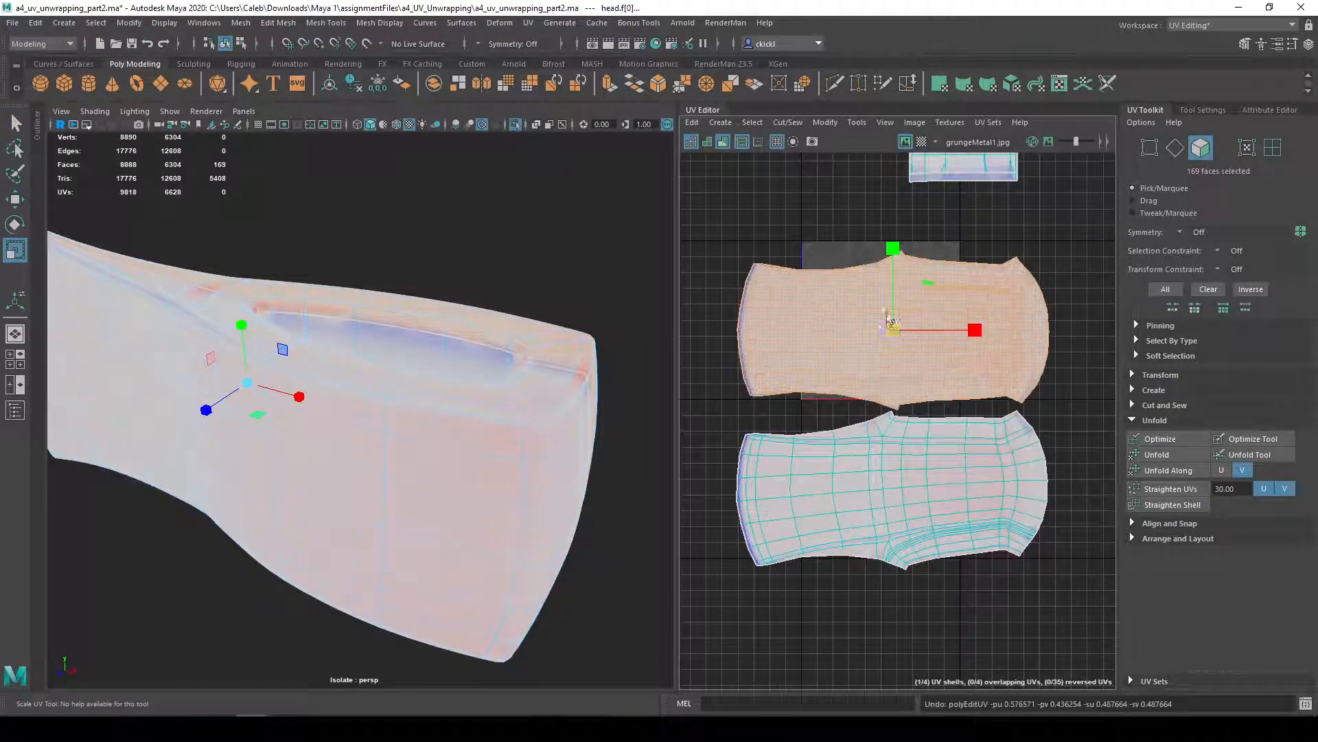
pyautogui.click(723, 141)
# - Display the checker map, select both side UV shells and scale them down to enlarge the checker squares on the model
pyautogui.click(922, 142)
pyautogui.moveTo(605, 419)
pyautogui.keyDown('alt'); pyautogui.mouseDown()
pyautogui.moveTo(597, 437)
pyautogui.moveTo(610, 416)
pyautogui.mouseUp(); pyautogui.keyUp('alt')
pyautogui.moveTo(945, 348); pyautogui.dragTo(882, 331, button='right')
pyautogui.moveTo(788, 277); pyautogui.dragTo(1091, 564)
pyautogui.click(928, 402)
pyautogui.moveTo(894, 409); pyautogui.dragTo(828, 420)
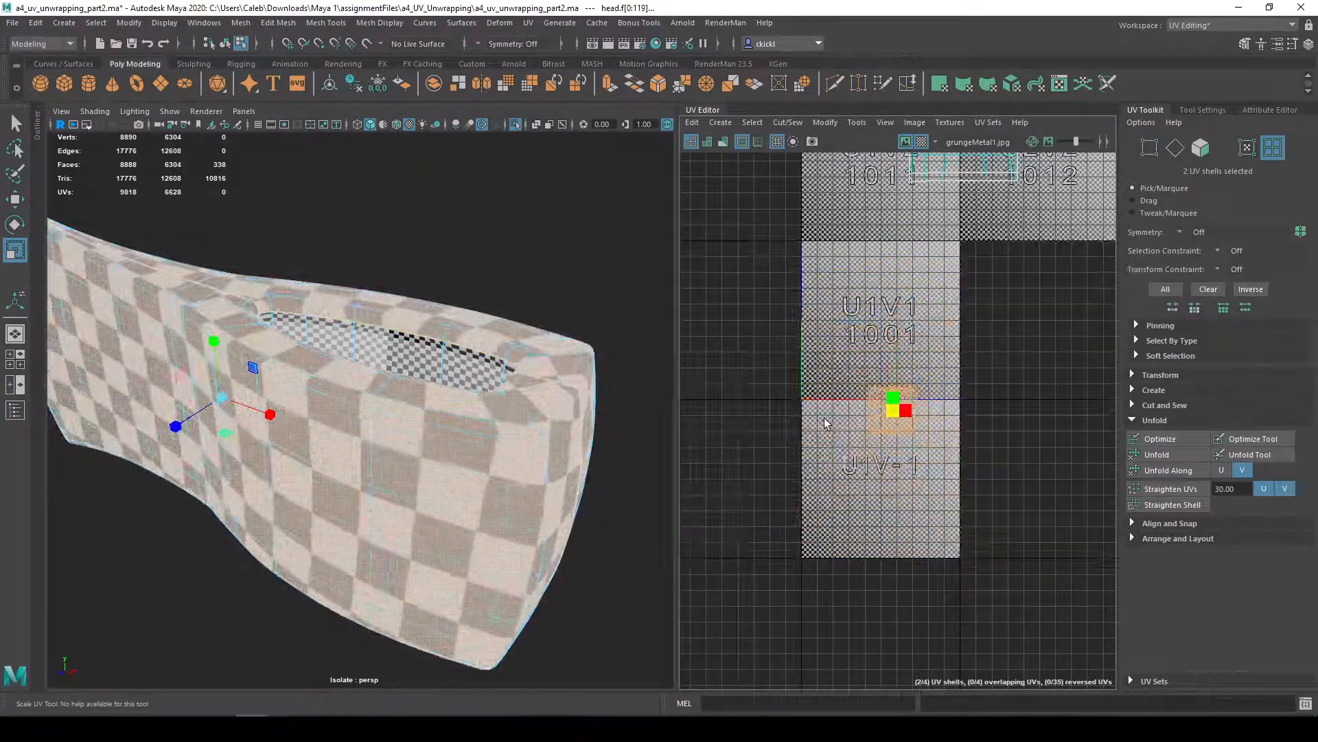
# - Examine the checker pattern for distortion on the head's rear end and both sides, and hide the checker map
pyautogui.keyDown('alt'); pyautogui.moveTo(529, 607); pyautogui.dragTo(526, 544); pyautogui.keyUp('alt')
pyautogui.keyDown('alt'); pyautogui.moveTo(463, 234); pyautogui.dragTo(464, 357); pyautogui.keyUp('alt')
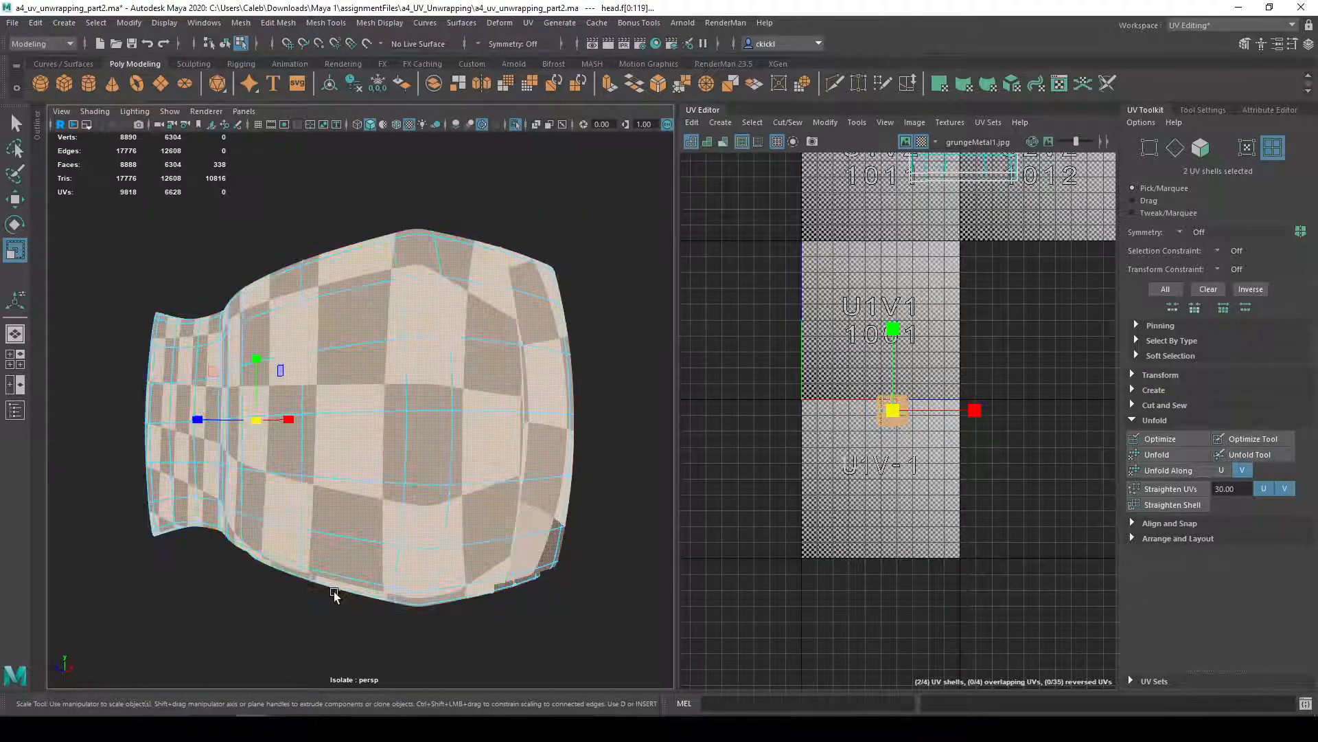
pyautogui.keyDown('alt'); pyautogui.moveTo(469, 478); pyautogui.dragTo(60, 438); pyautogui.keyUp('alt')
pyautogui.keyDown('alt'); pyautogui.moveTo(584, 493); pyautogui.dragTo(237, 446); pyautogui.keyUp('alt')
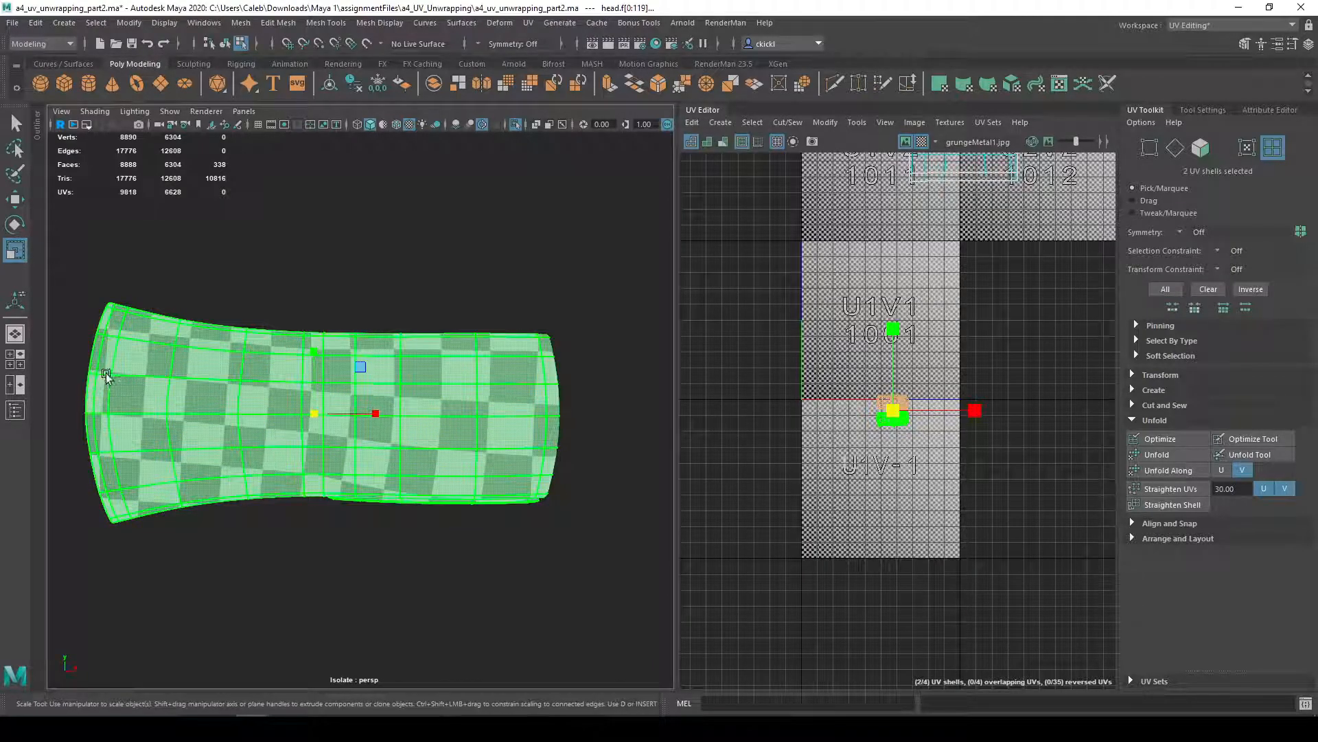
pyautogui.keyDown('alt'); pyautogui.moveTo(447, 399); pyautogui.dragTo(574, 486); pyautogui.keyUp('alt')
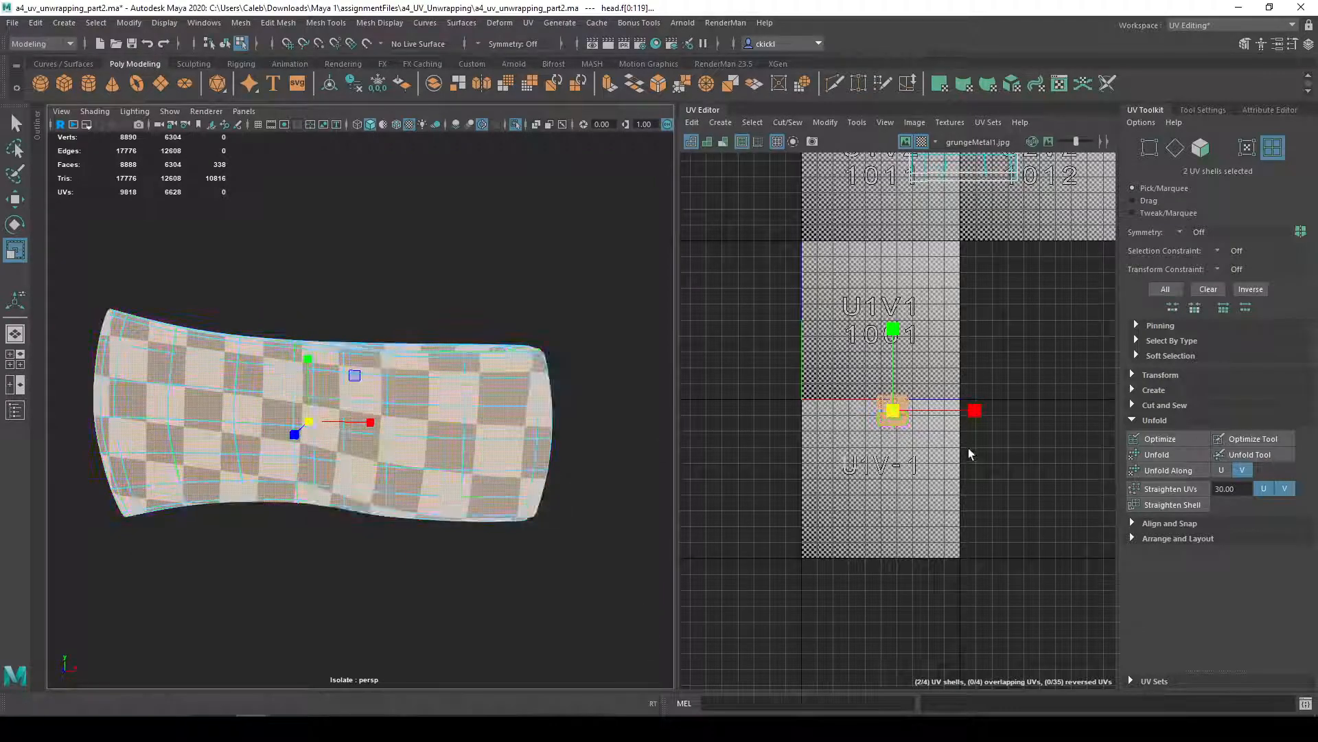
pyautogui.click(924, 140)
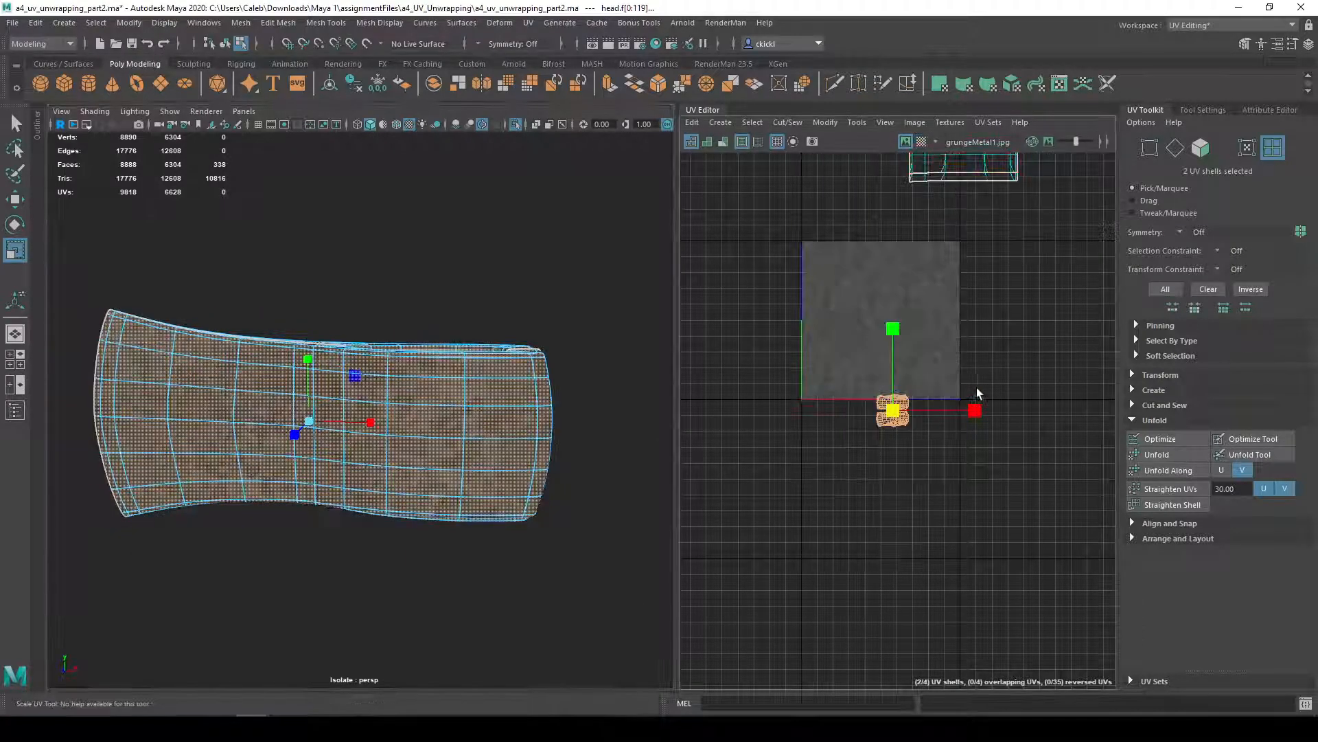
# - Return the head to object mode and examine the grunge metal texture on it from several angles
pyautogui.scroll(5, 544, 450)
pyautogui.moveTo(545, 349); pyautogui.dragTo(625, 327, button='right')
pyautogui.click(427, 545)
pyautogui.keyDown('alt'); pyautogui.moveTo(397, 492); pyautogui.dragTo(372, 448); pyautogui.keyUp('alt')
pyautogui.keyDown('alt'); pyautogui.moveTo(480, 468); pyautogui.dragTo(246, 426); pyautogui.keyUp('alt')
pyautogui.keyDown('alt'); pyautogui.moveTo(413, 427); pyautogui.dragTo(335, 430); pyautogui.keyUp('alt')
pyautogui.keyDown('alt'); pyautogui.moveTo(421, 395); pyautogui.dragTo(201, 374); pyautogui.keyUp('alt')
pyautogui.keyDown('alt'); pyautogui.moveTo(525, 435); pyautogui.dragTo(450, 421); pyautogui.keyUp('alt')
pyautogui.click(492, 406)
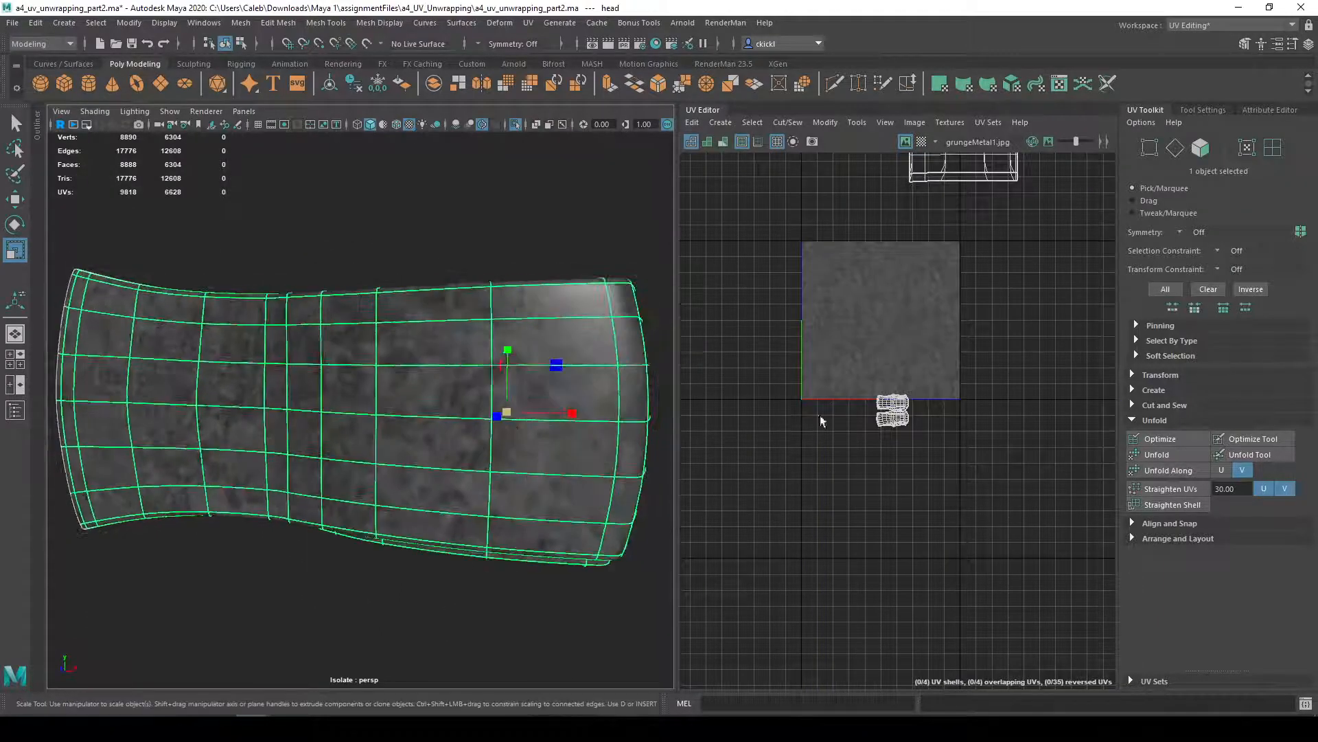
# - Switch to edge selection in the UV editor and briefly display the checker map to compare it with the metal texture
pyautogui.moveTo(883, 405); pyautogui.dragTo(885, 366, button='right')
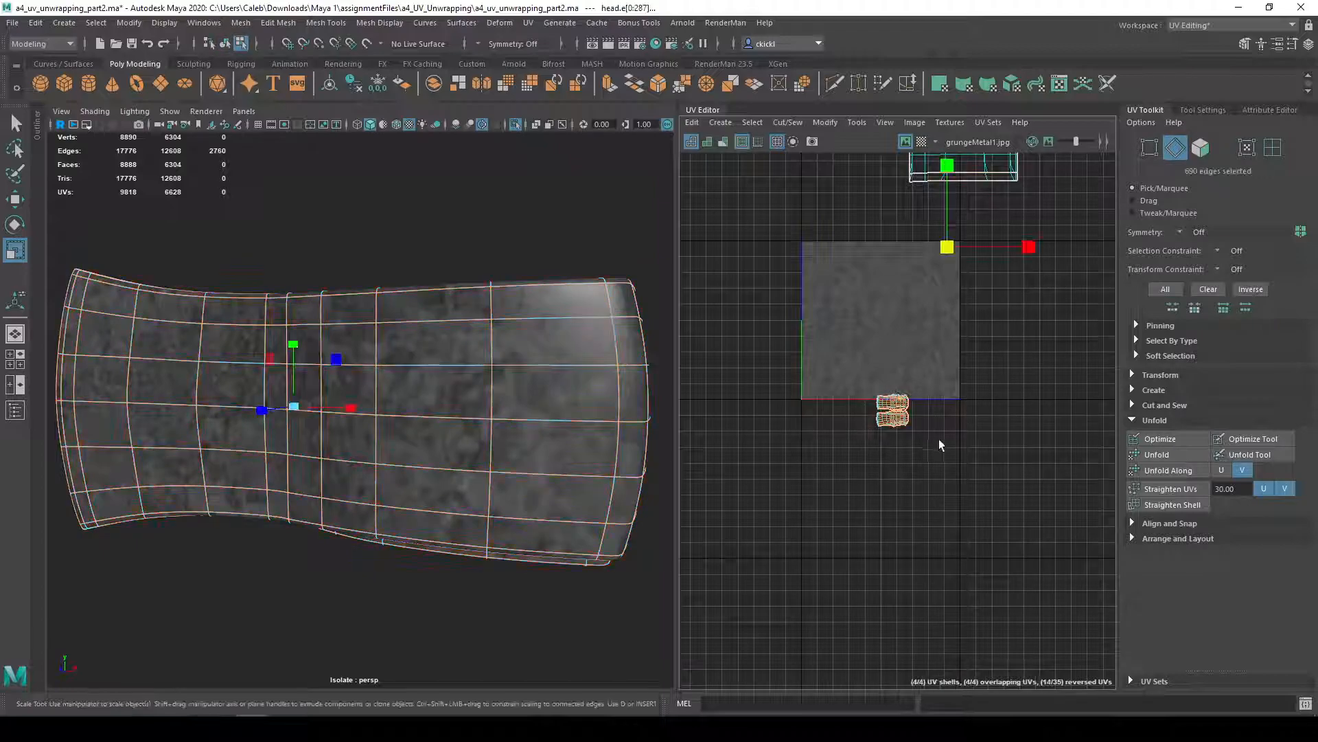
pyautogui.scroll(2, 938, 441)
pyautogui.click(922, 142)
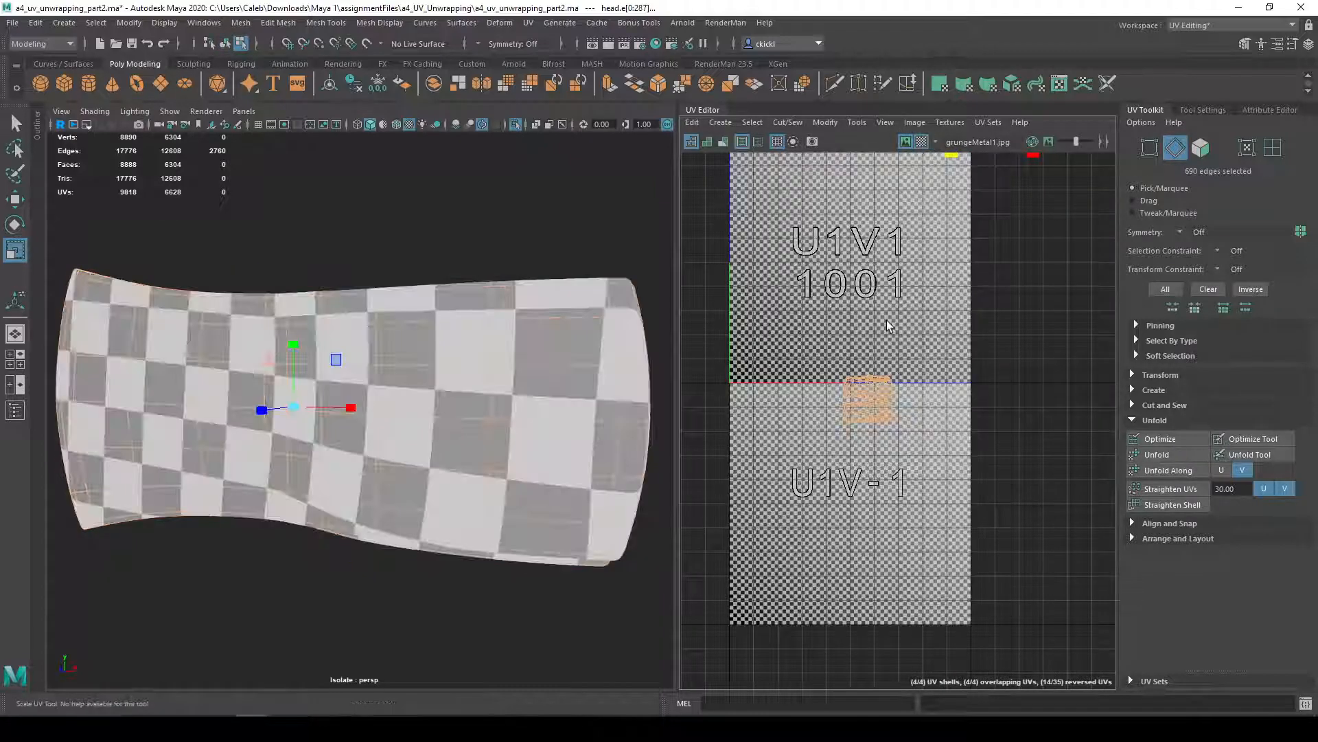
pyautogui.click(921, 142)
# - Select the UV shells of both head sides and move them up into the first UV tile
pyautogui.scroll(3, 907, 350)
pyautogui.moveTo(855, 429); pyautogui.dragTo(801, 407, button='right')
pyautogui.click(818, 434)
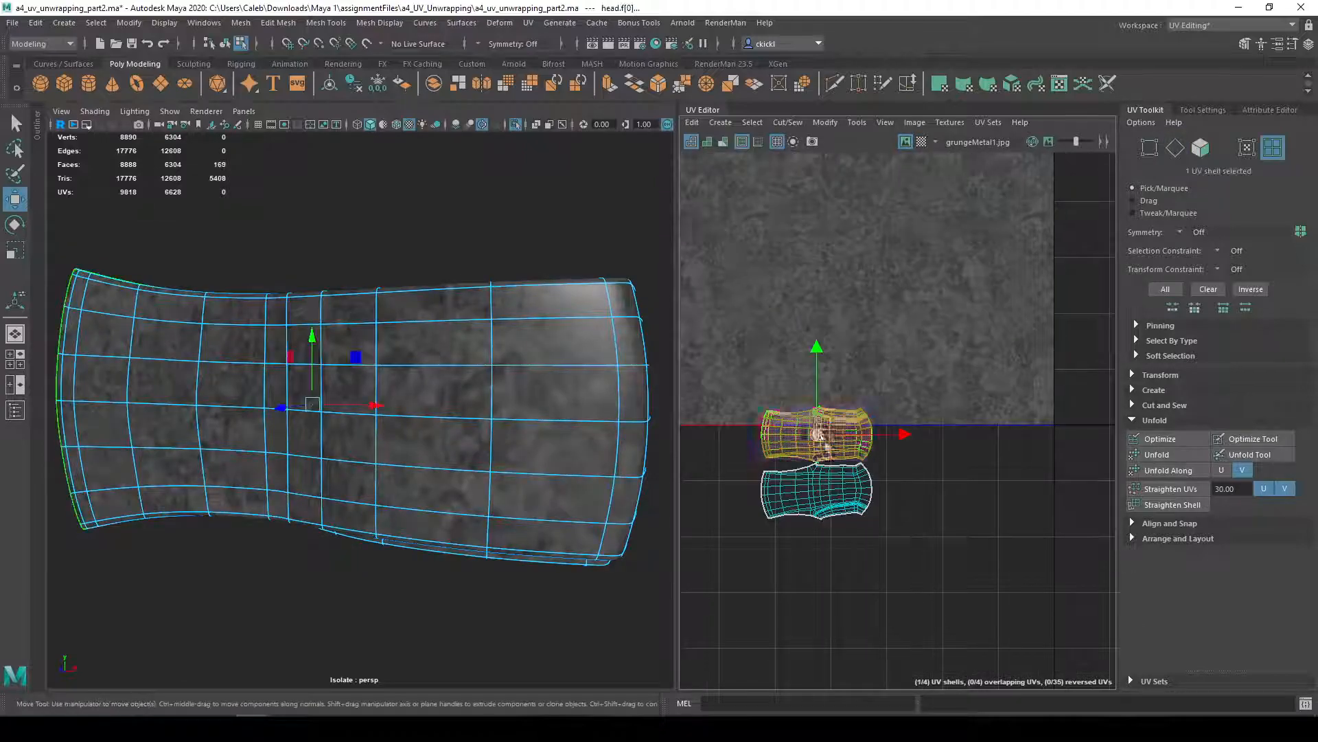
pyautogui.keyDown('shift'); pyautogui.click(822, 485); pyautogui.keyUp('shift')
pyautogui.moveTo(817, 390); pyautogui.dragTo(832, 136)
pyautogui.scroll(-2, 899, 277)
pyautogui.keyDown('alt'); pyautogui.moveTo(844, 201); pyautogui.dragTo(913, 309, button='middle'); pyautogui.keyUp('alt')
# - Scale both side UV shells up together inside the tile and deselect them
pyautogui.press('e')
pyautogui.press('r')
pyautogui.moveTo(893, 316); pyautogui.dragTo(1097, 349)
pyautogui.keyDown('alt'); pyautogui.moveTo(984, 315); pyautogui.dragTo(980, 378, button='middle'); pyautogui.keyUp('alt')
pyautogui.press('q')
pyautogui.click(865, 323)
# - Select the edge loops bordering the head's top face, from the blade tip around the outside of the handle opening
pyautogui.keyDown('alt'); pyautogui.moveTo(488, 295); pyautogui.dragTo(516, 320); pyautogui.keyUp('alt')
pyautogui.moveTo(516, 321); pyautogui.dragTo(498, 273, button='right')
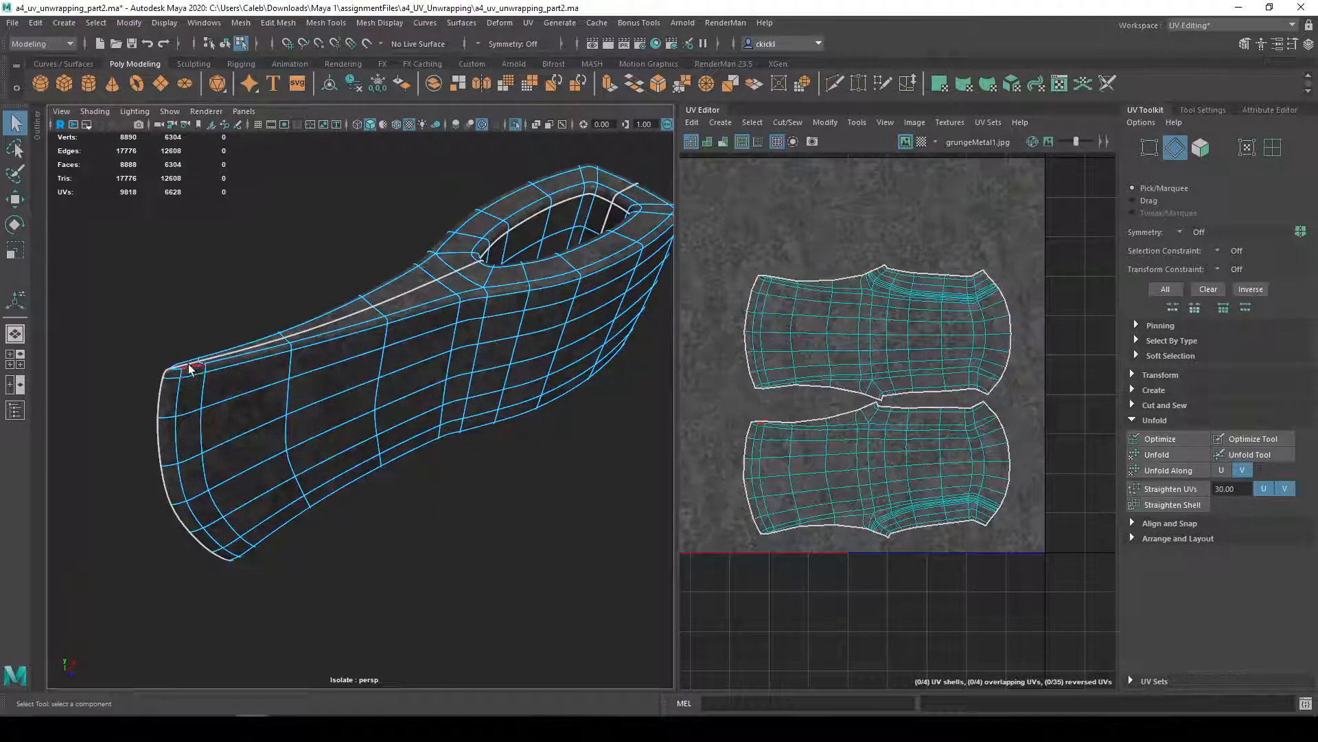
pyautogui.keyDown('alt'); pyautogui.moveTo(412, 364); pyautogui.dragTo(196, 401); pyautogui.keyUp('alt')
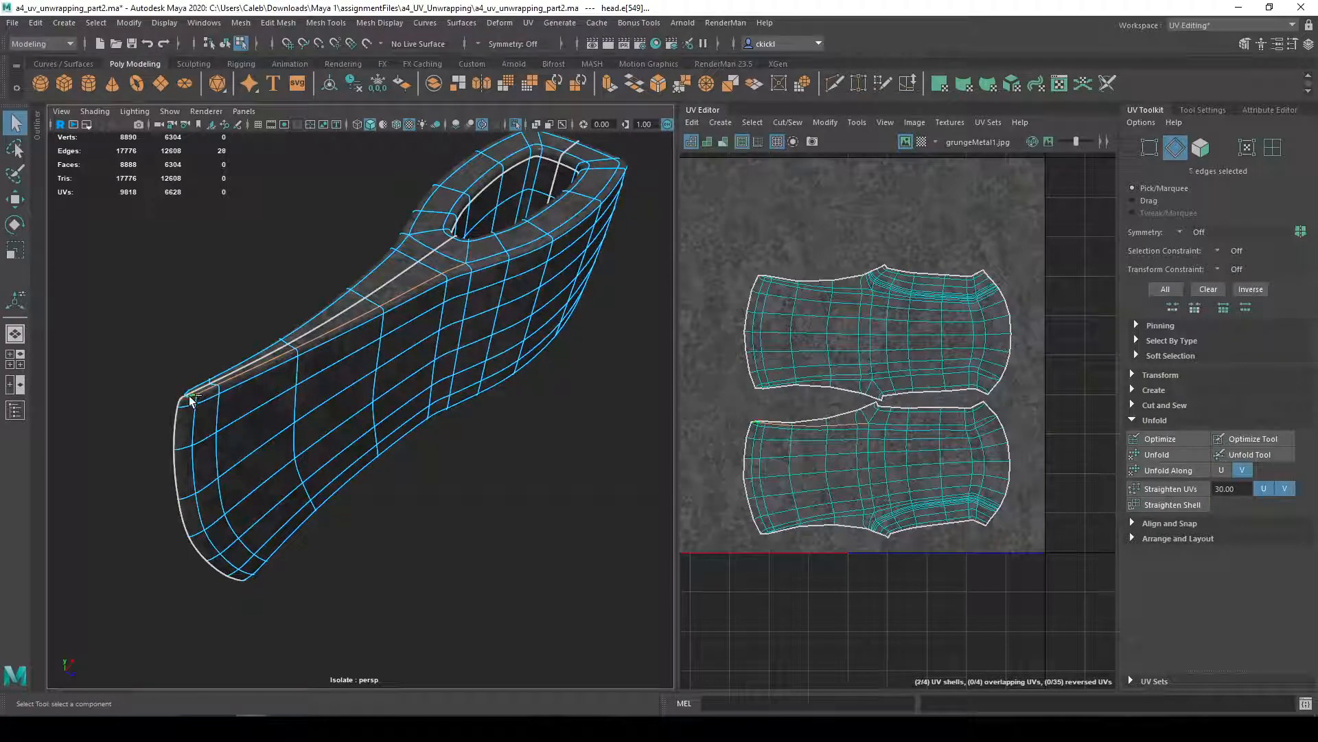
pyautogui.keyDown('shift'); pyautogui.doubleClick(497, 258); pyautogui.keyUp('shift')
pyautogui.keyDown('alt'); pyautogui.moveTo(550, 230); pyautogui.dragTo(555, 437); pyautogui.keyUp('alt')
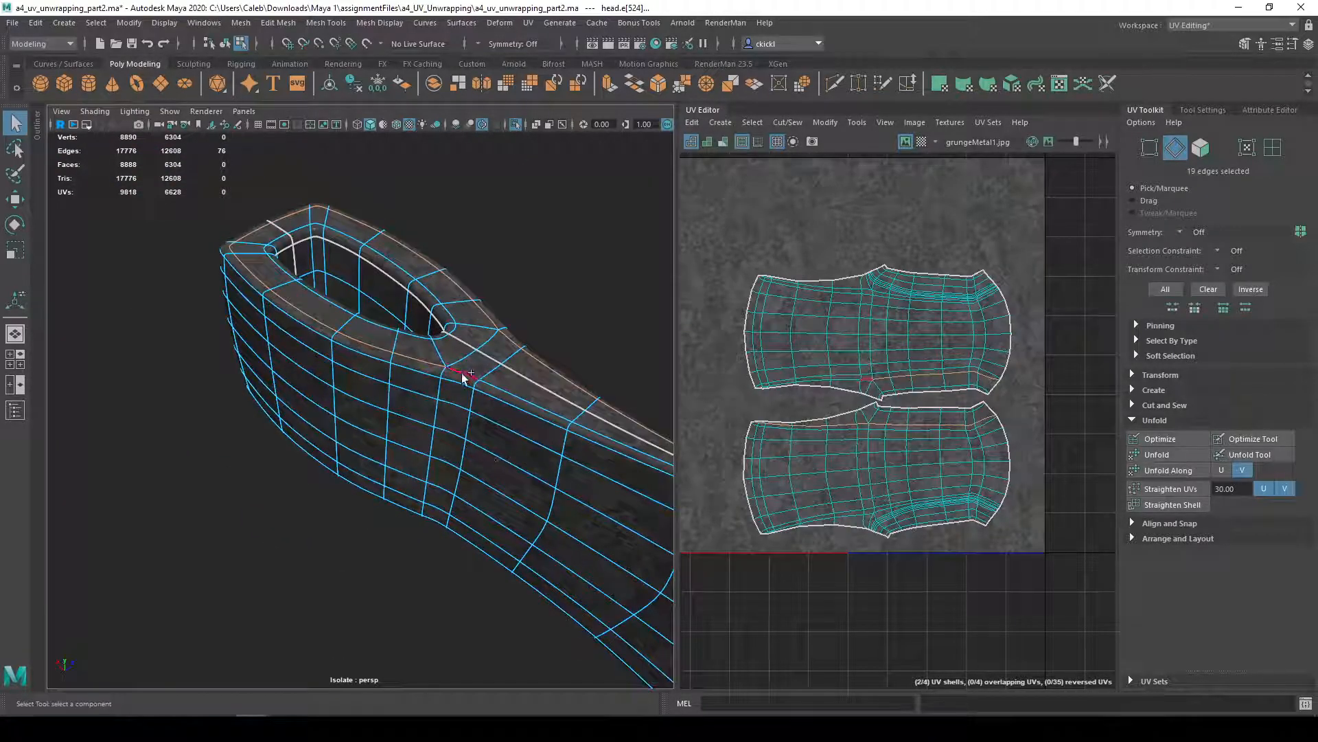
# - Add the edge loops bordering the head's underside on both sides to the selection and cut the UVs along them
pyautogui.scroll(-5, 508, 490)
pyautogui.keyDown('alt'); pyautogui.moveTo(486, 499); pyautogui.dragTo(483, 499); pyautogui.keyUp('alt')
pyautogui.keyDown('alt'); pyautogui.moveTo(563, 354); pyautogui.dragTo(550, 357); pyautogui.keyUp('alt')
pyautogui.scroll(6, 401, 377)
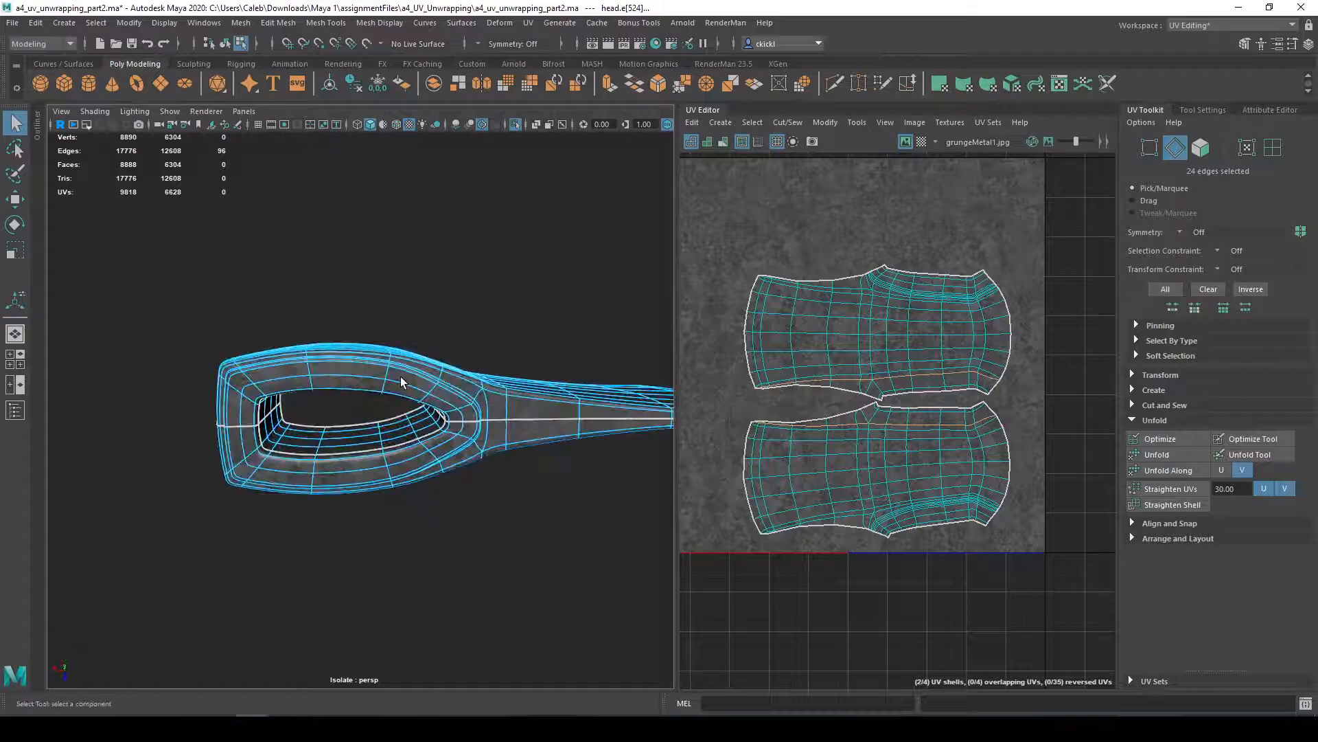
pyautogui.keyDown('alt'); pyautogui.moveTo(418, 379); pyautogui.dragTo(323, 424); pyautogui.keyUp('alt')
pyautogui.keyDown('shift'); pyautogui.doubleClick(335, 407); pyautogui.keyUp('shift')
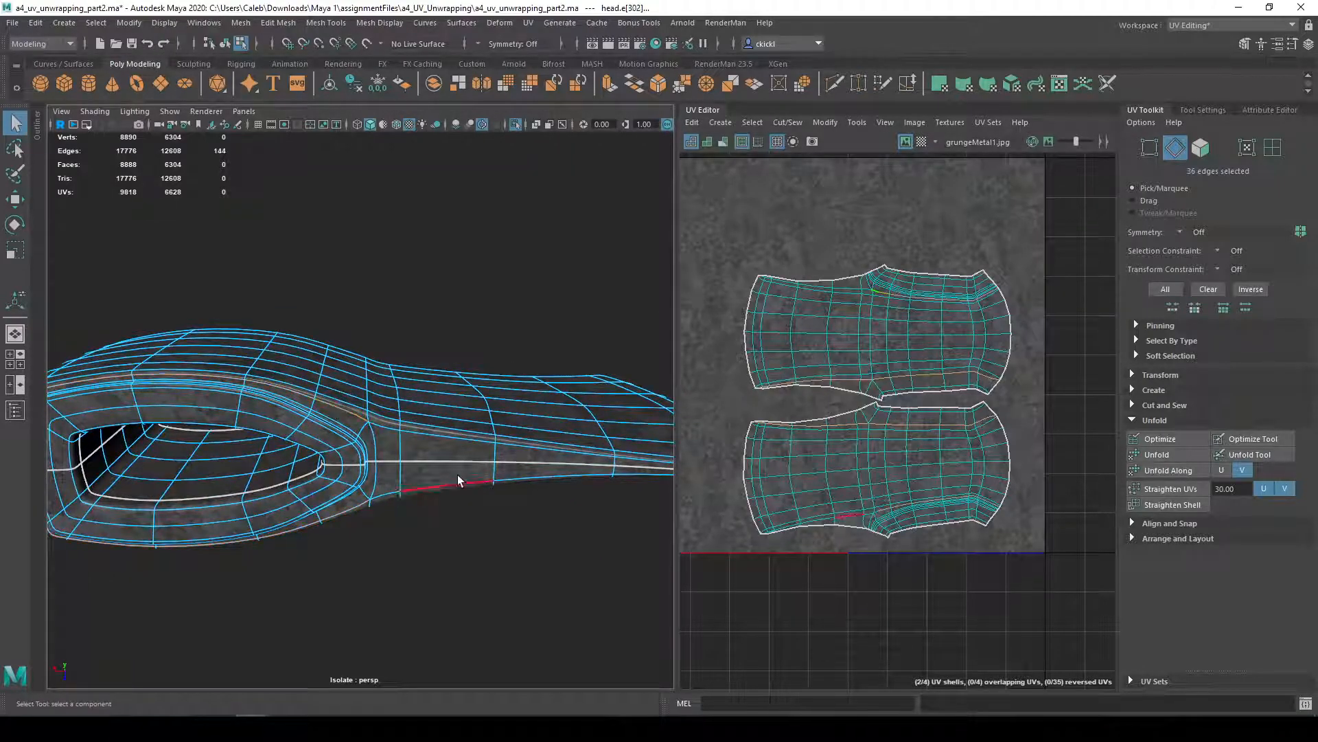
pyautogui.keyDown('shift'); pyautogui.doubleClick(418, 485); pyautogui.keyUp('shift')
pyautogui.keyDown('alt'); pyautogui.moveTo(418, 486); pyautogui.dragTo(332, 451); pyautogui.keyUp('alt')
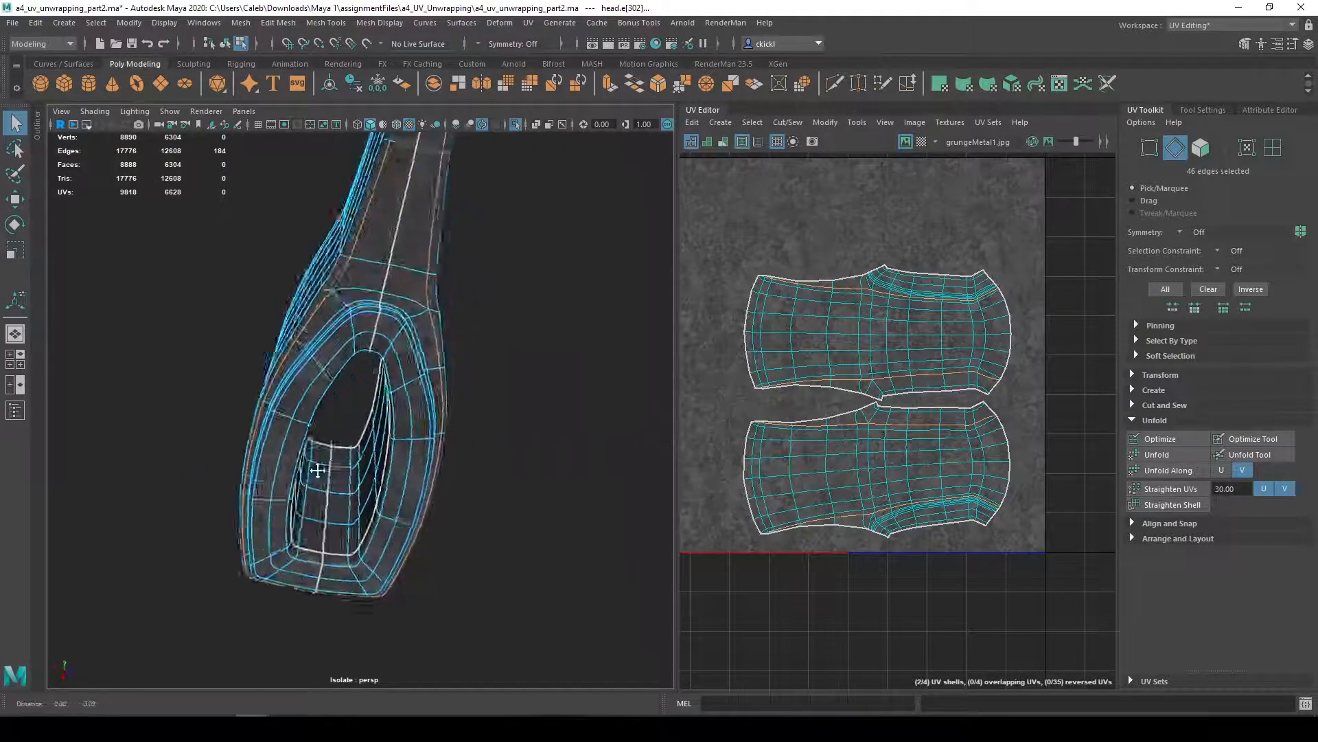
pyautogui.keyDown('alt'); pyautogui.moveTo(332, 450); pyautogui.dragTo(271, 667, button='middle'); pyautogui.keyUp('alt')
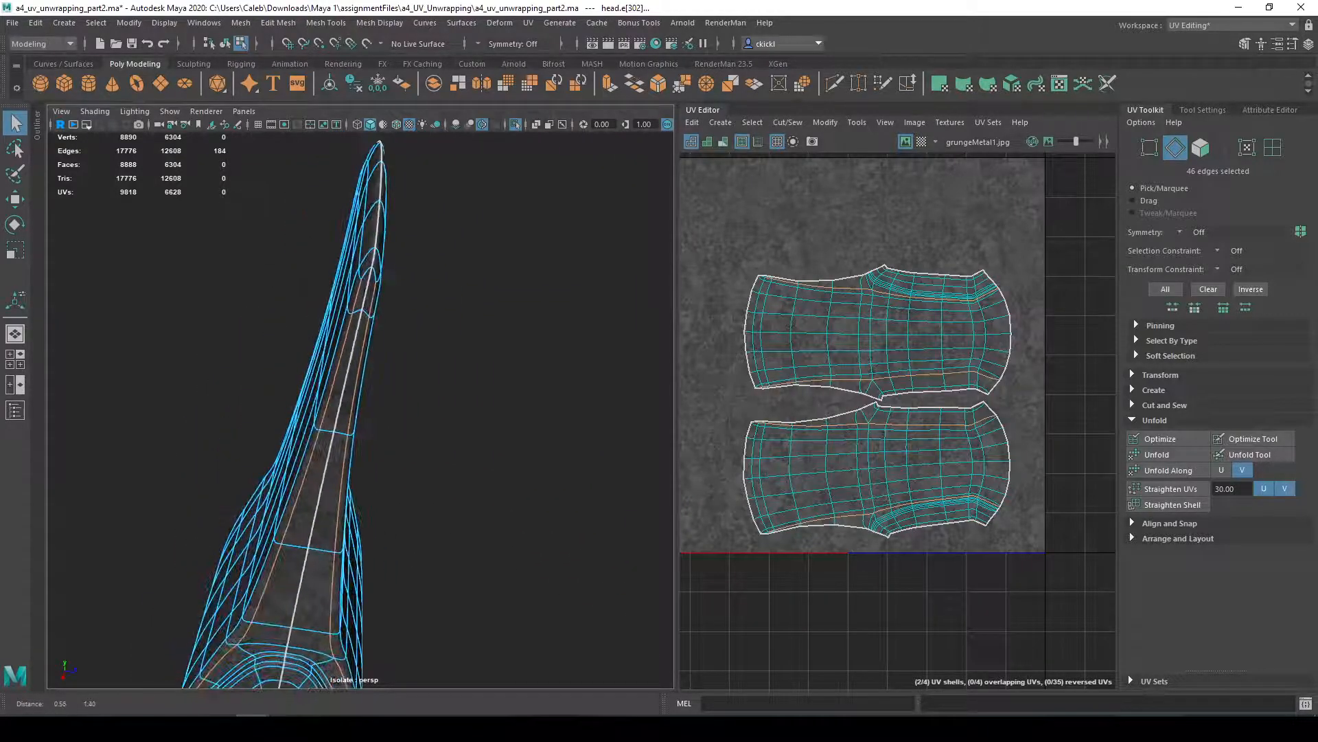
pyautogui.keyDown('shift'); pyautogui.click(368, 273); pyautogui.keyUp('shift')
pyautogui.keyDown('alt'); pyautogui.moveTo(353, 294); pyautogui.dragTo(440, 446); pyautogui.keyUp('alt')
pyautogui.moveTo(908, 344); pyautogui.dragTo(869, 363, button='right')
# - Select all the shells of the head's sides, top and underside and unfold them
pyautogui.moveTo(882, 432); pyautogui.dragTo(874, 420, button='right')
pyautogui.moveTo(746, 253); pyautogui.dragTo(1013, 547)
pyautogui.click(1181, 455)
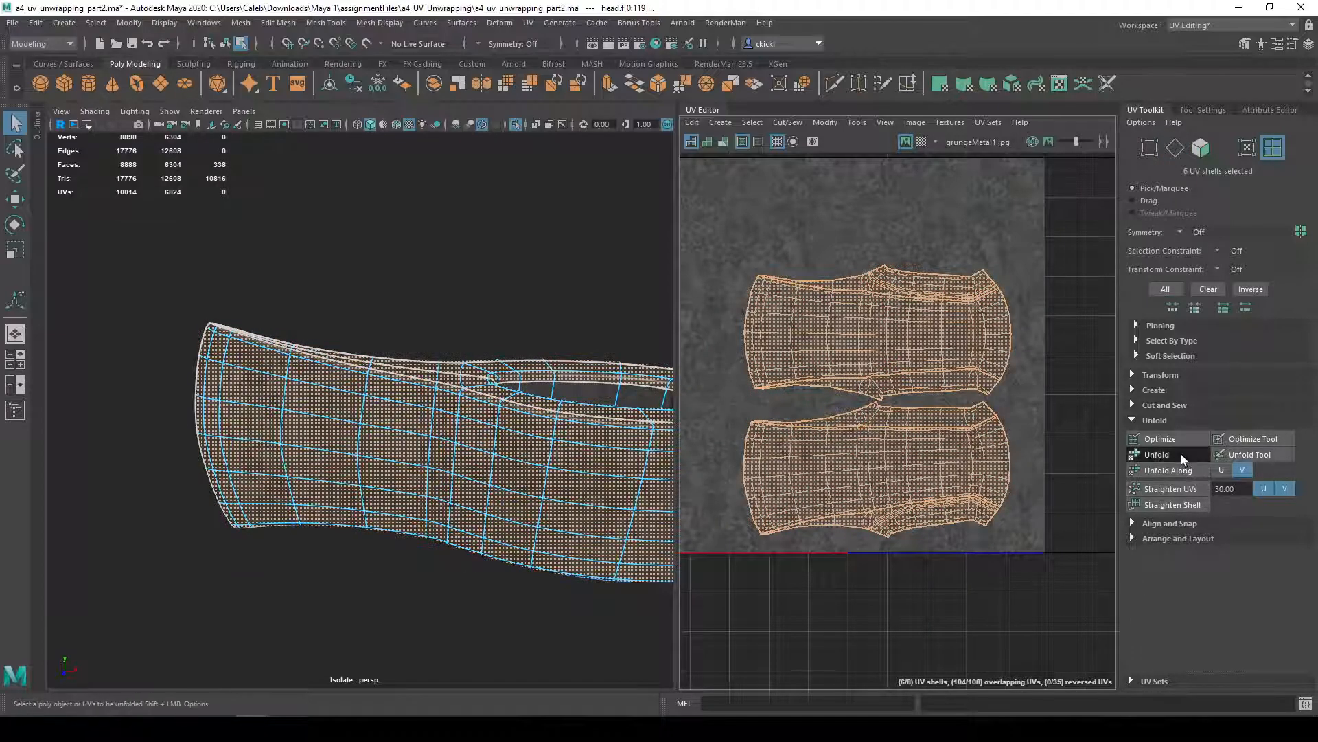
pyautogui.click(1012, 533)
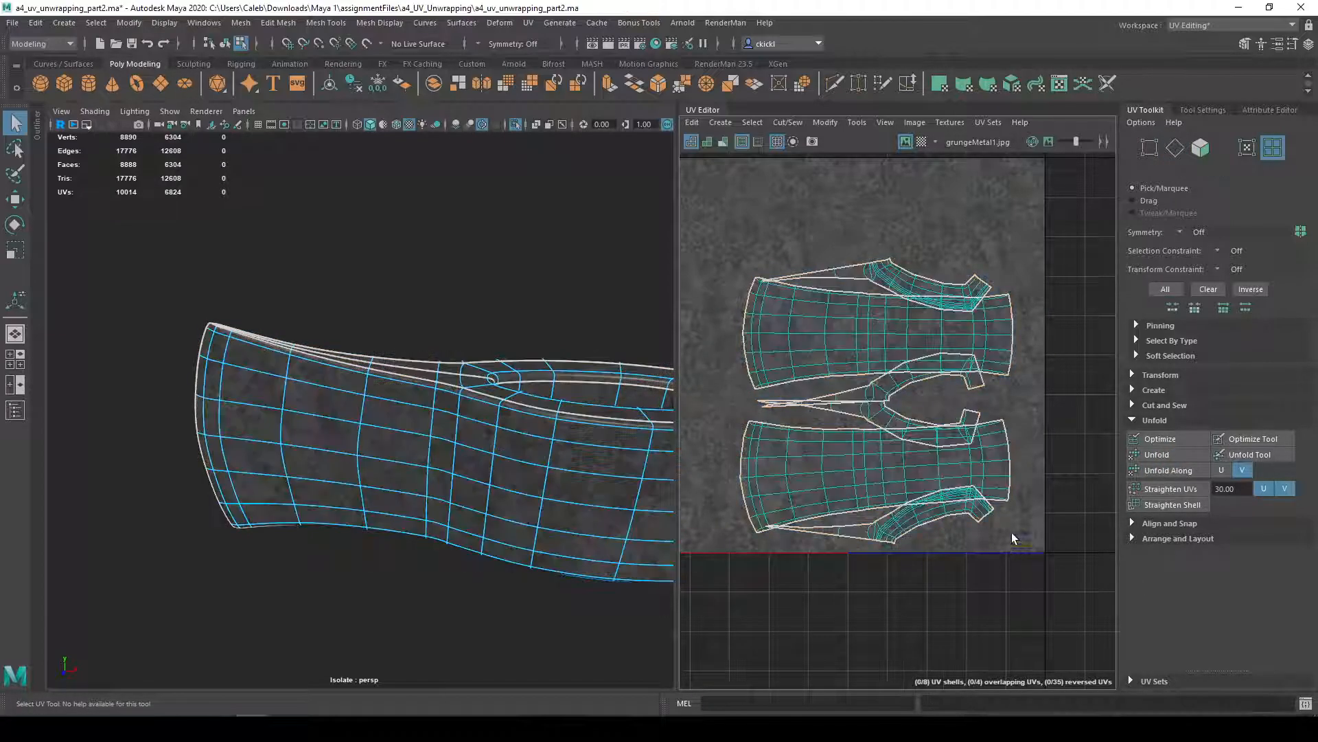
# - Select the centre seam edges along the head's top face, in front of and behind the handle opening
pyautogui.click(885, 390)
pyautogui.moveTo(870, 407); pyautogui.dragTo(868, 363, button='right')
pyautogui.keyDown('alt'); pyautogui.moveTo(410, 375); pyautogui.dragTo(430, 414); pyautogui.keyUp('alt')
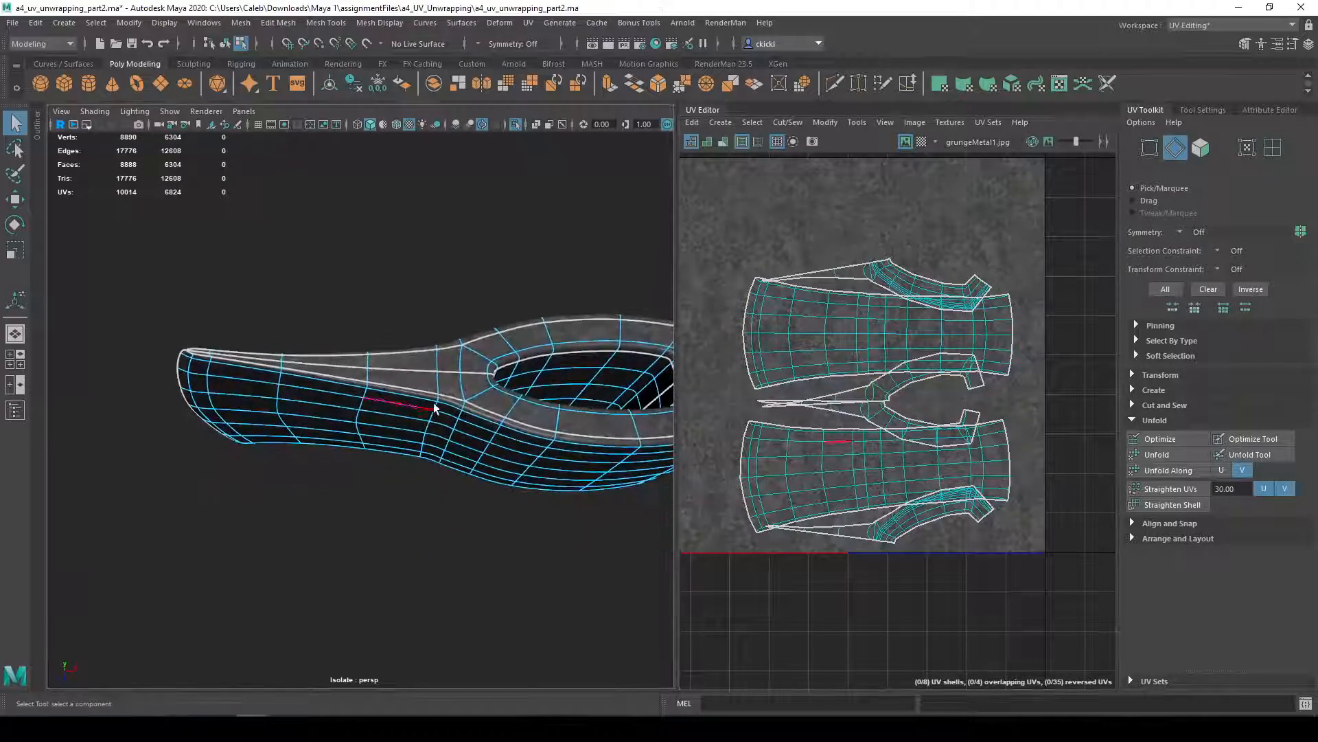
pyautogui.keyDown('alt'); pyautogui.moveTo(474, 371); pyautogui.dragTo(472, 450); pyautogui.keyUp('alt')
pyautogui.doubleClick(461, 450)
pyautogui.keyDown('alt'); pyautogui.moveTo(459, 574); pyautogui.dragTo(600, 421); pyautogui.keyUp('alt')
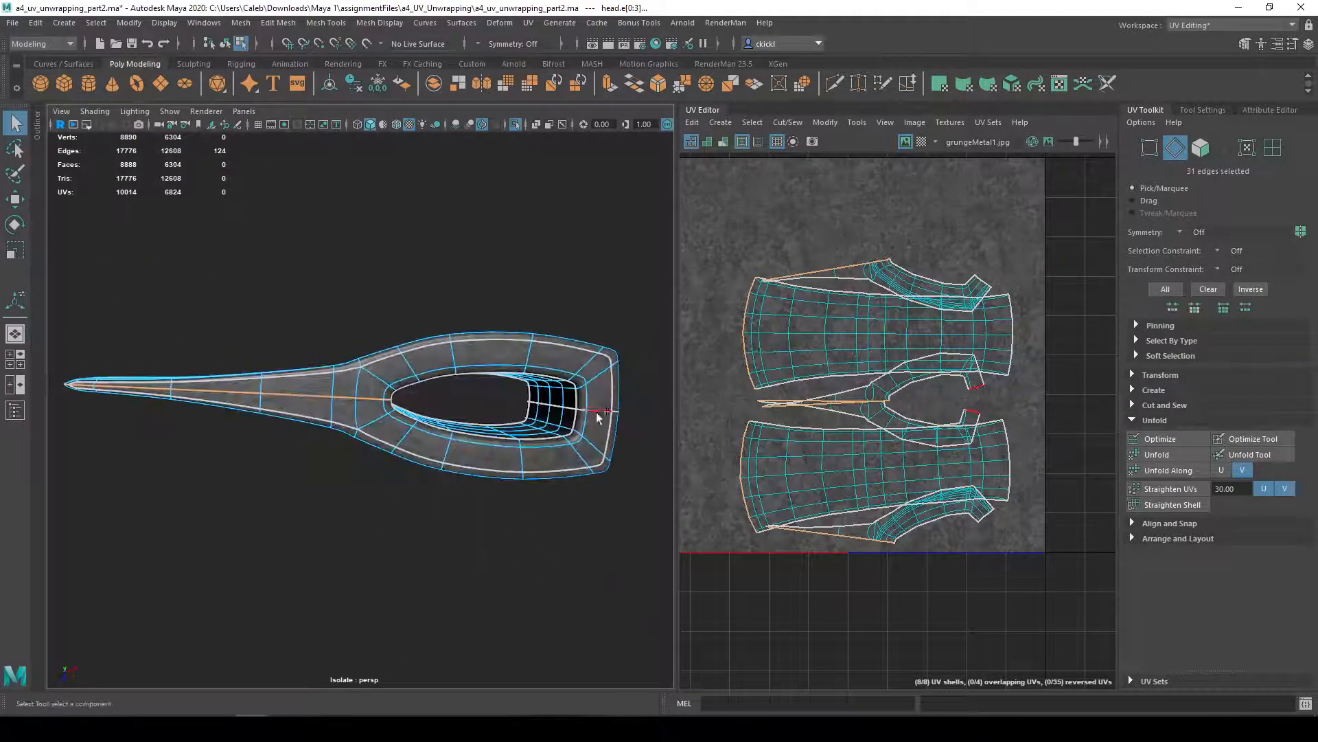
pyautogui.keyDown('alt'); pyautogui.moveTo(547, 493); pyautogui.dragTo(410, 482); pyautogui.keyUp('alt')
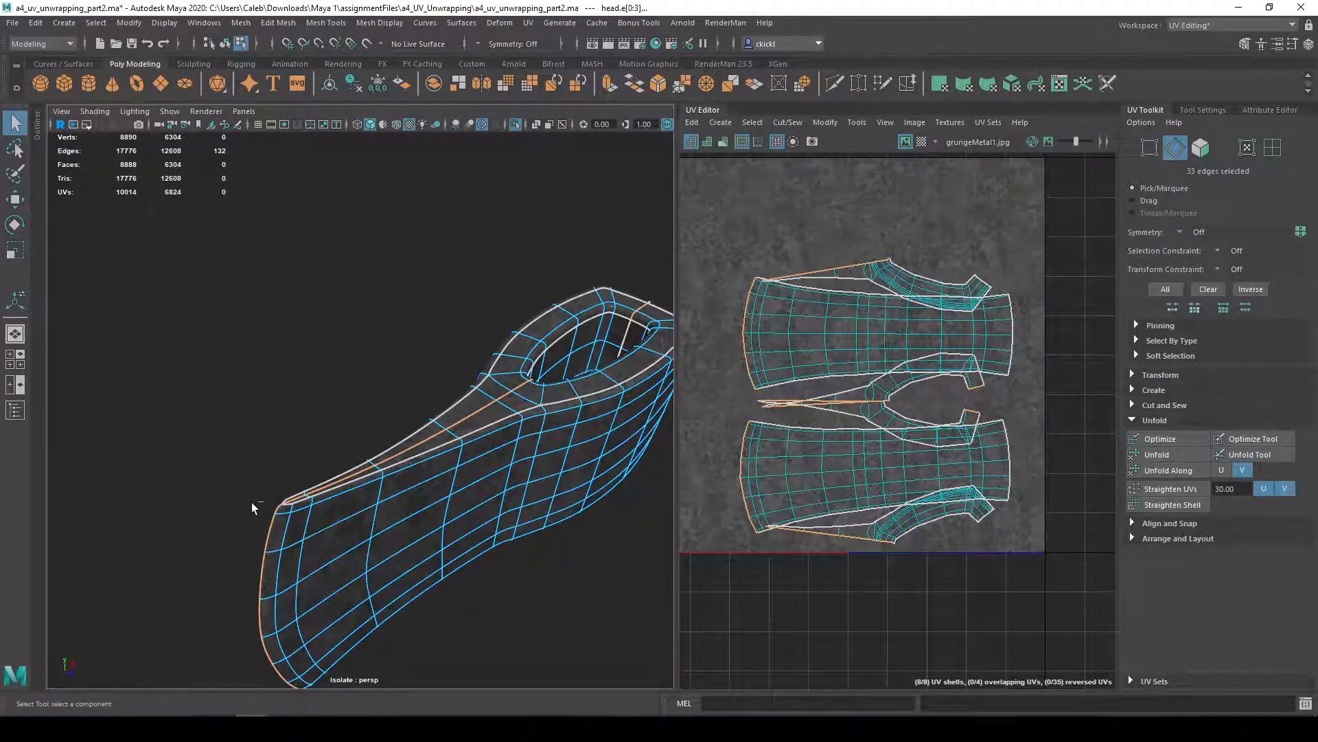
# - Remove the blade's vertical front edges from the seam selection
pyautogui.keyDown('alt'); pyautogui.moveTo(387, 552); pyautogui.dragTo(336, 565, button='middle'); pyautogui.keyUp('alt')
pyautogui.keyDown('alt'); pyautogui.moveTo(336, 564); pyautogui.dragTo(233, 524); pyautogui.keyUp('alt')
pyautogui.keyDown('alt'); pyautogui.moveTo(233, 524); pyautogui.dragTo(361, 483, button='middle'); pyautogui.keyUp('alt')
pyautogui.keyDown('ctrl'); pyautogui.moveTo(215, 331); pyautogui.dragTo(292, 604); pyautogui.keyUp('ctrl')
# - Add the centre seam edges behind the handle opening on the head's underside to the selection
pyautogui.keyDown('alt'); pyautogui.moveTo(370, 648); pyautogui.dragTo(332, 564); pyautogui.keyUp('alt')
pyautogui.keyDown('alt'); pyautogui.moveTo(540, 427); pyautogui.dragTo(176, 411, button='middle'); pyautogui.keyUp('alt')
pyautogui.keyDown('alt'); pyautogui.moveTo(213, 407); pyautogui.dragTo(330, 526); pyautogui.keyUp('alt')
pyautogui.keyDown('shift'); pyautogui.click(387, 465); pyautogui.keyUp('shift')
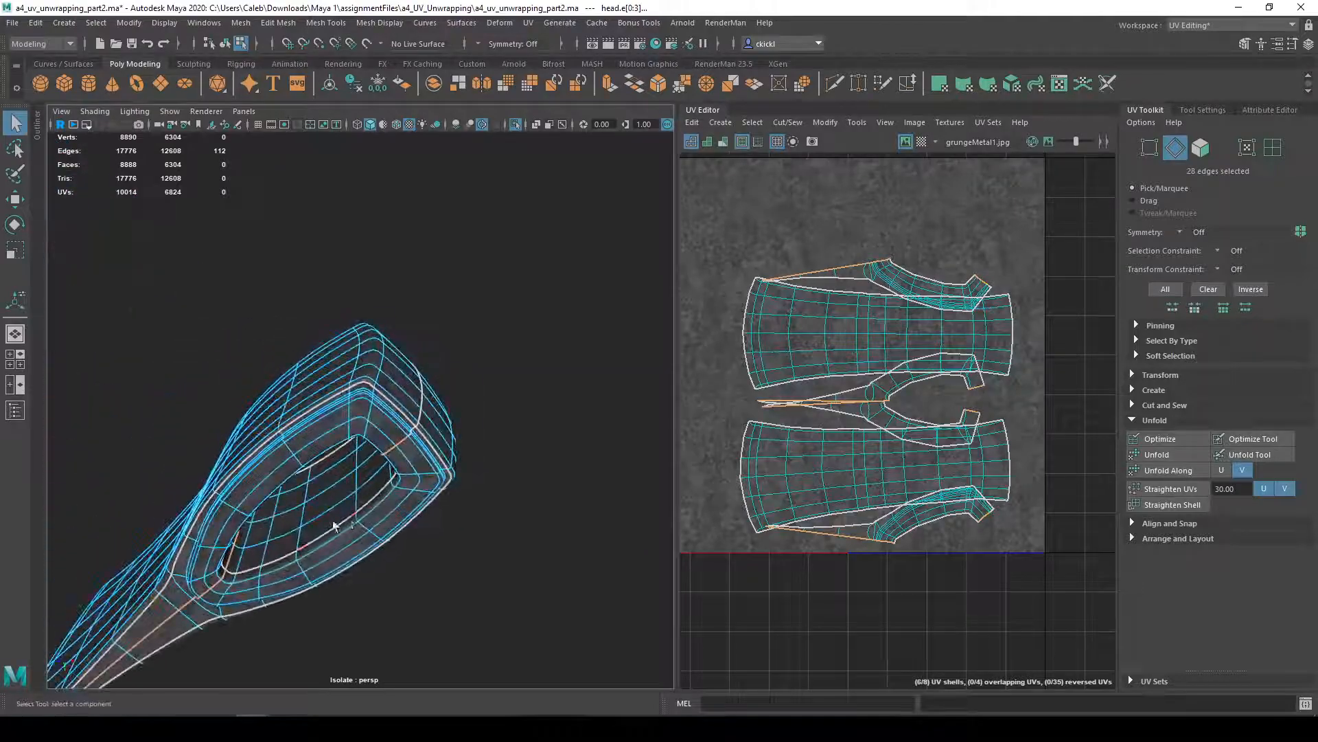
pyautogui.keyDown('alt'); pyautogui.moveTo(331, 526); pyautogui.dragTo(460, 439, button='right'); pyautogui.keyUp('alt')
pyautogui.keyDown('alt'); pyautogui.moveTo(471, 459); pyautogui.dragTo(481, 475); pyautogui.keyUp('alt')
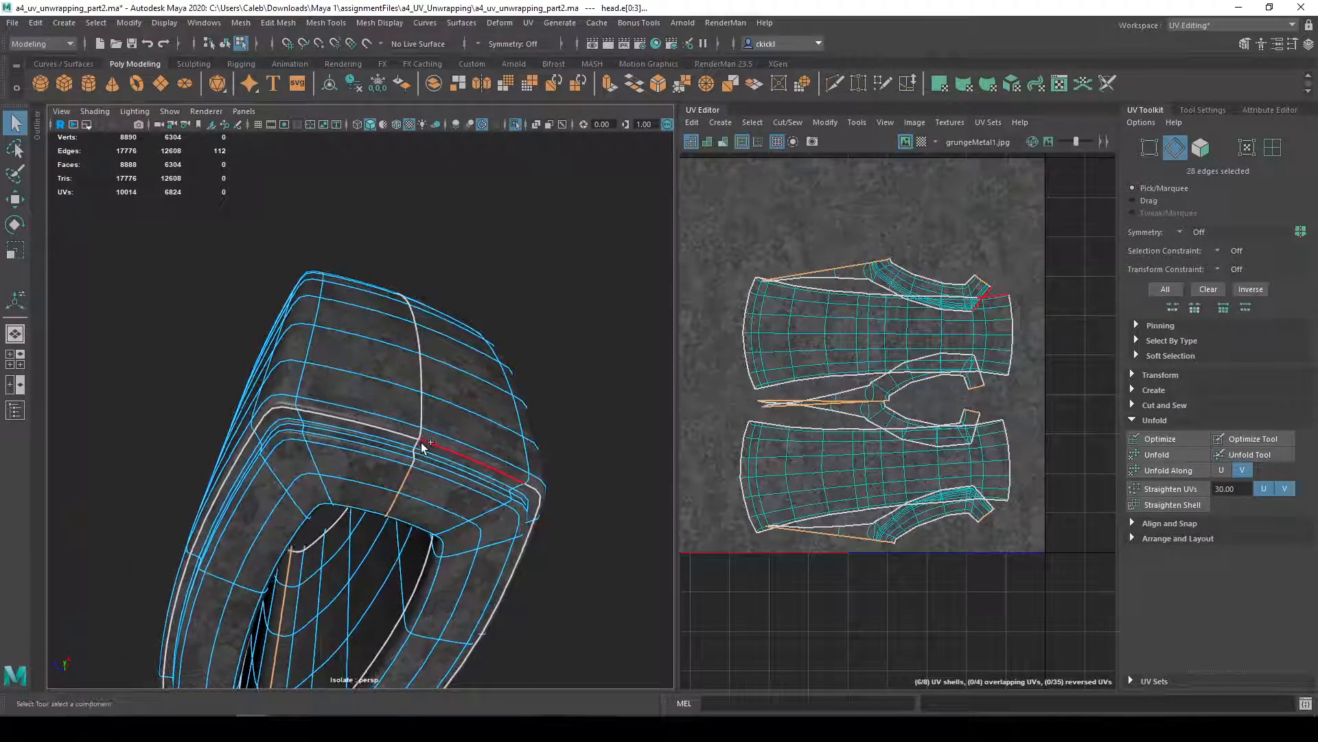
pyautogui.keyDown('alt'); pyautogui.moveTo(475, 325); pyautogui.dragTo(474, 474); pyautogui.keyUp('alt')
# - Move and sew the selected centre seams to join the halves of the top and underside strips
pyautogui.keyDown('alt'); pyautogui.moveTo(164, 337); pyautogui.dragTo(398, 353, button='middle'); pyautogui.keyUp('alt')
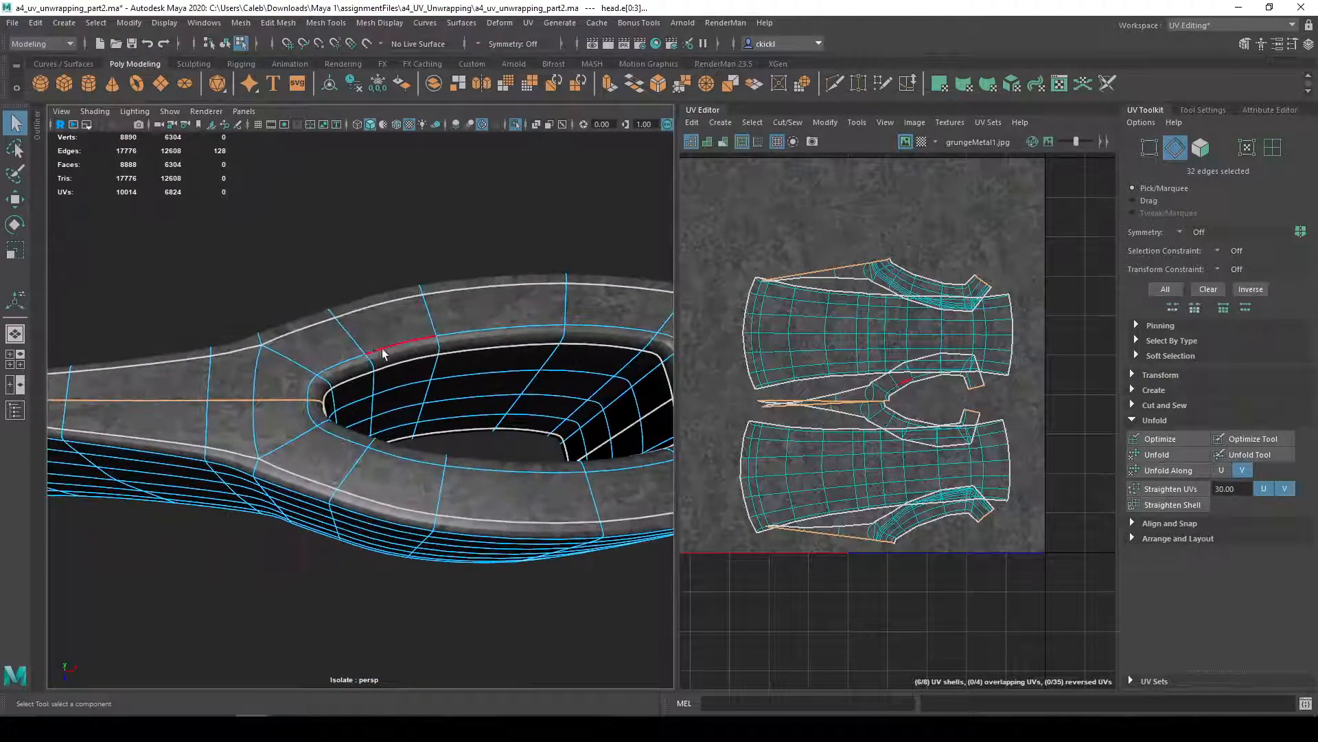
pyautogui.keyDown('alt'); pyautogui.moveTo(373, 421); pyautogui.dragTo(477, 416); pyautogui.keyUp('alt')
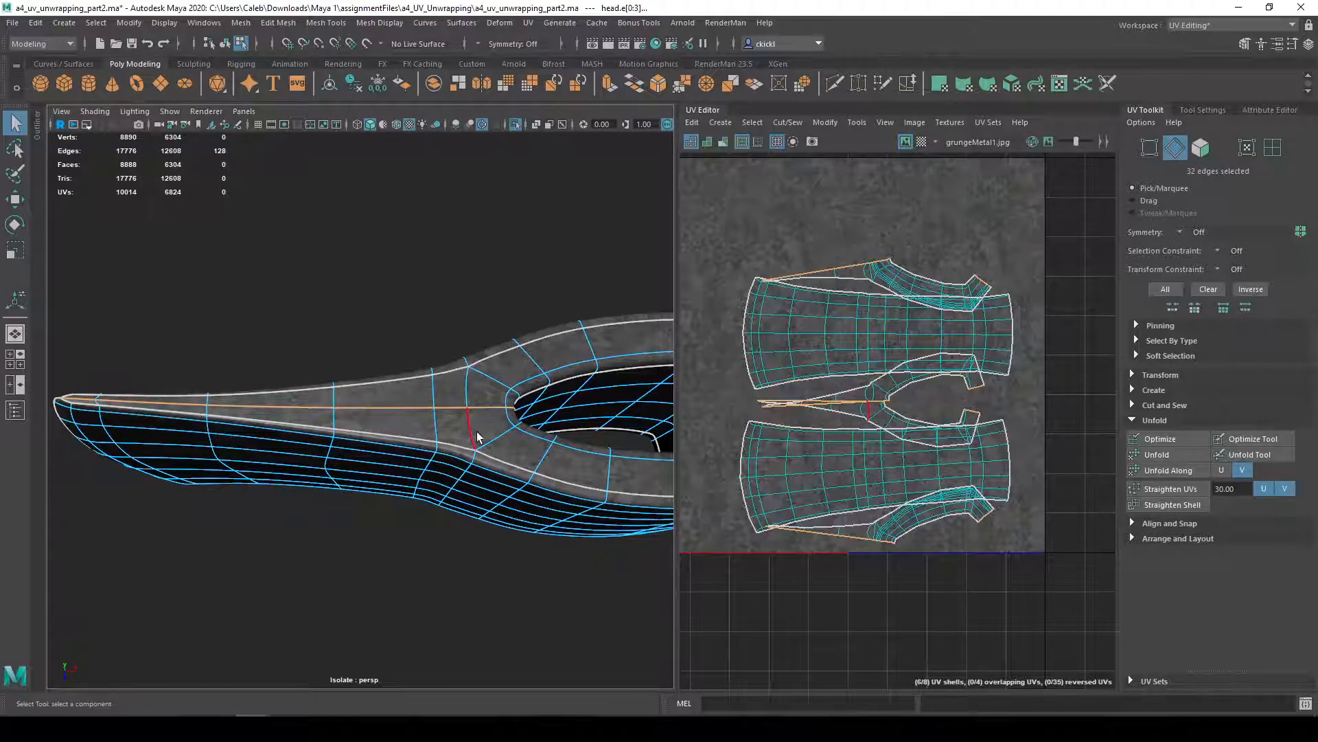
pyautogui.keyDown('alt'); pyautogui.moveTo(479, 437); pyautogui.dragTo(425, 443); pyautogui.keyUp('alt')
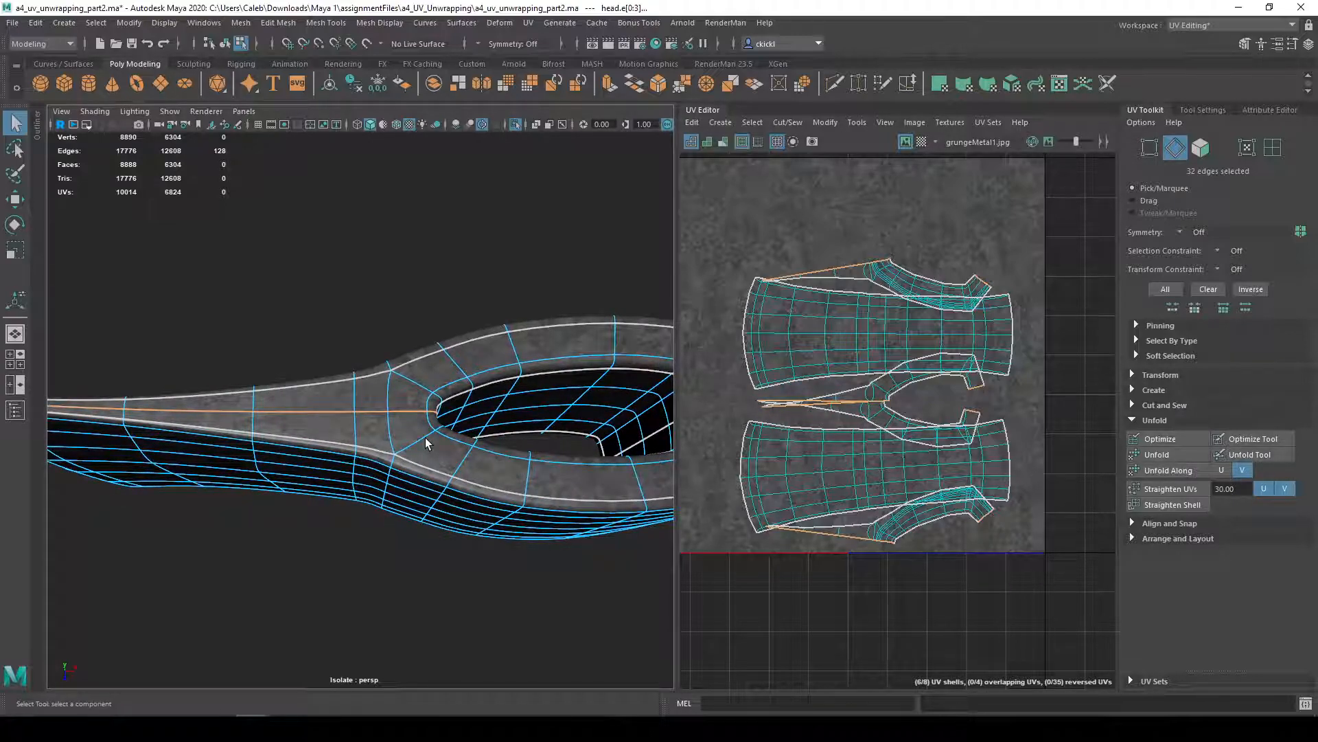
pyautogui.click(798, 122)
pyautogui.click(818, 253)
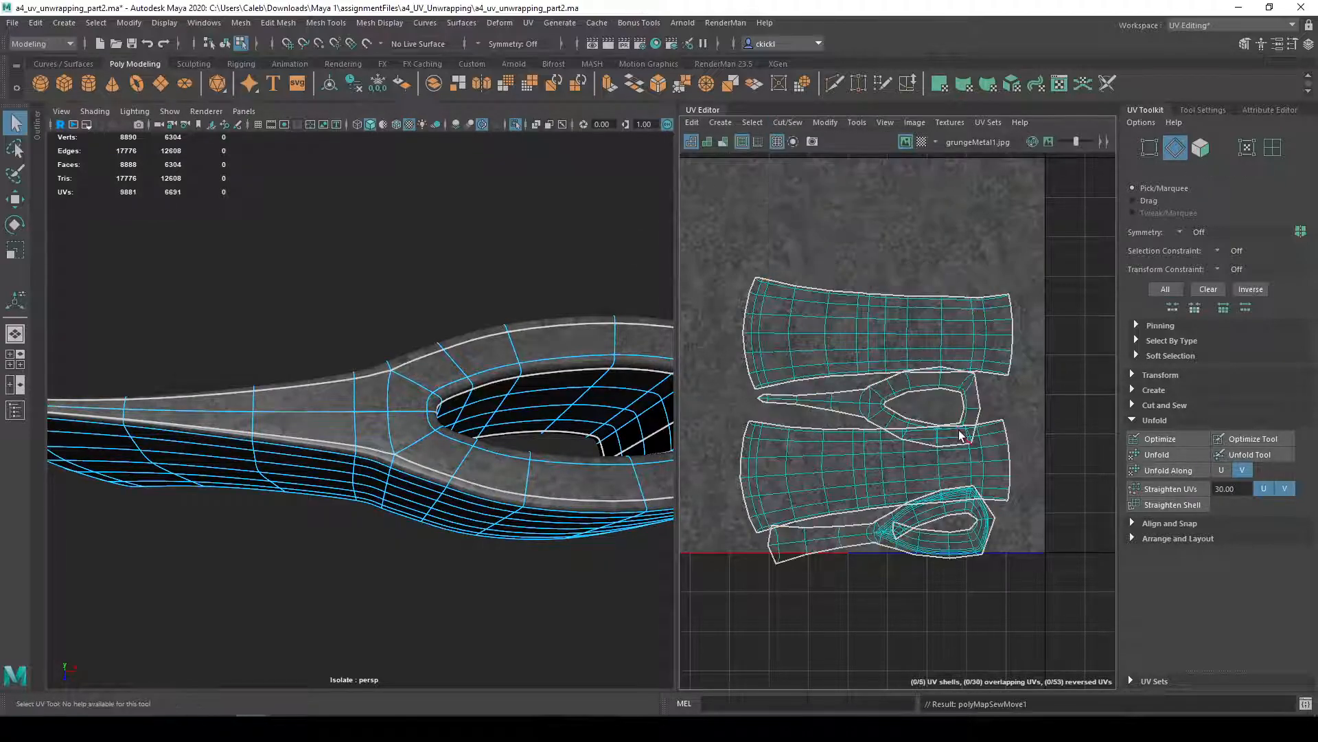
# - Unfold the newly joined underside shell and the top face shell of the hatchet head
pyautogui.rightClick(909, 530)
pyautogui.click(859, 511)
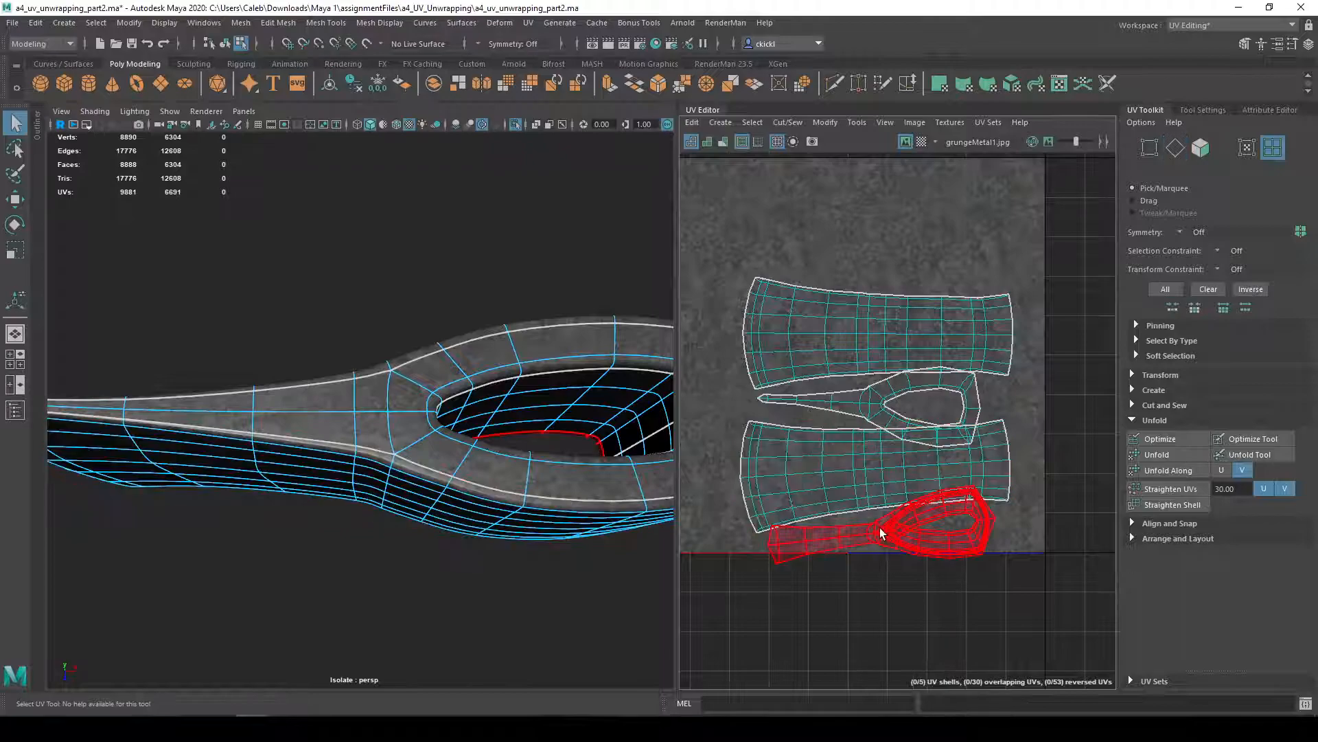
pyautogui.click(880, 527)
pyautogui.click(1177, 453)
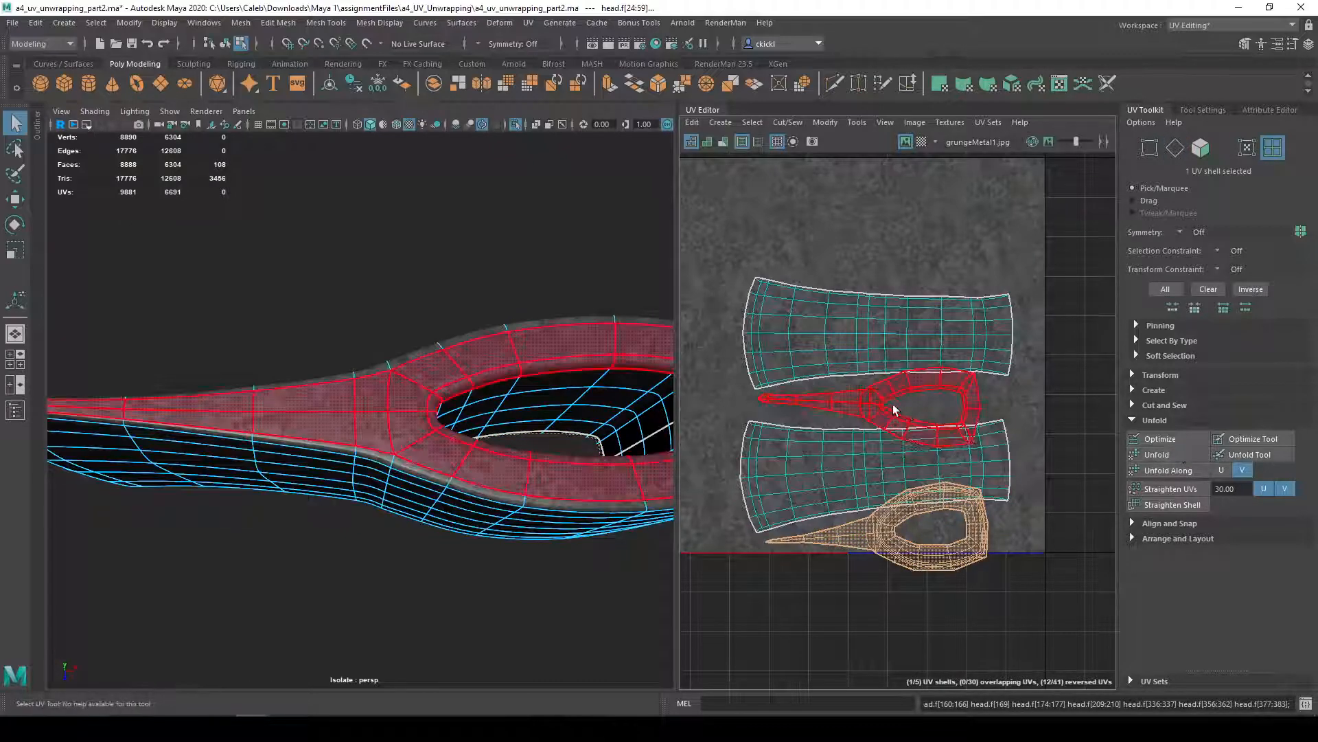
pyautogui.click(898, 409)
pyautogui.click(1156, 451)
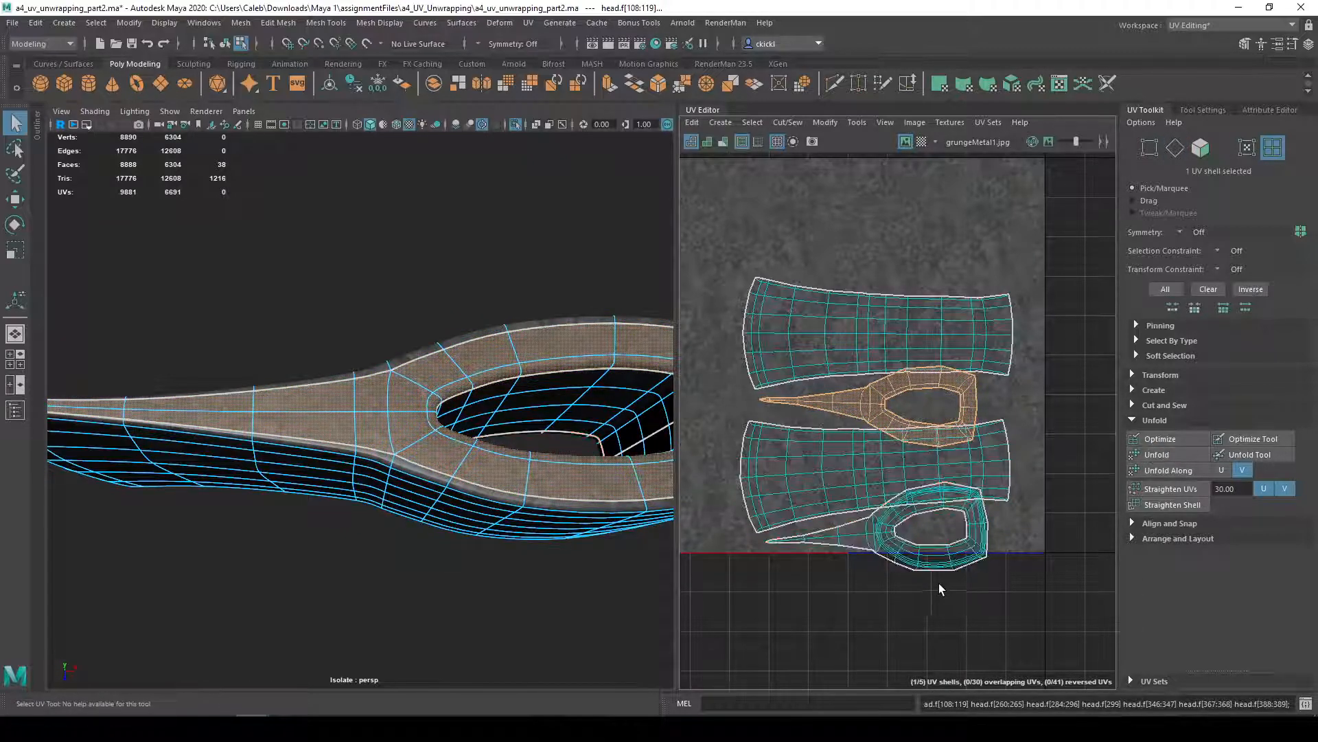
# - Return to object mode, deselect the head and examine its metal texture around the handle opening and blade
pyautogui.keyDown('alt'); pyautogui.moveTo(413, 600); pyautogui.dragTo(412, 630); pyautogui.keyUp('alt')
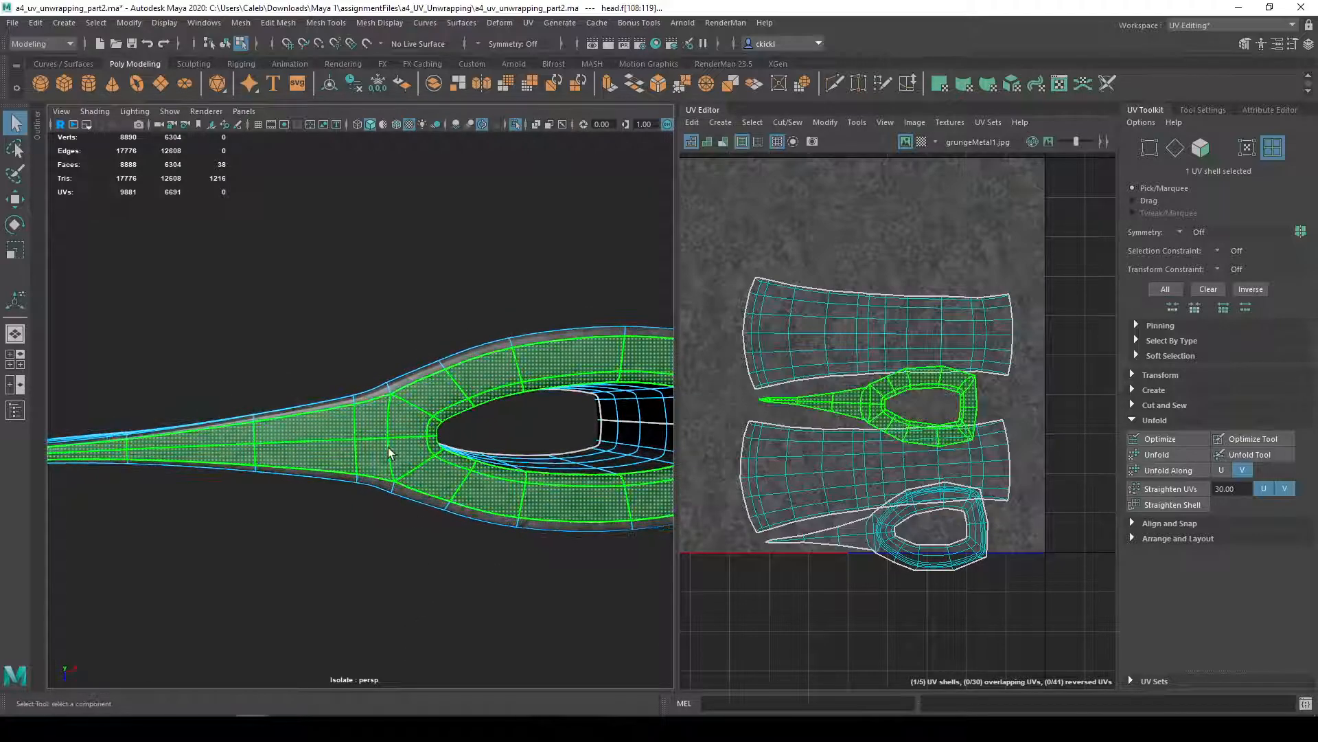
pyautogui.moveTo(319, 448); pyautogui.dragTo(213, 451, button='right')
pyautogui.keyDown('alt'); pyautogui.moveTo(493, 508); pyautogui.dragTo(426, 513, button='middle'); pyautogui.keyUp('alt')
pyautogui.click(427, 583)
pyautogui.keyDown('alt'); pyautogui.moveTo(539, 561); pyautogui.dragTo(360, 563, button='middle'); pyautogui.keyUp('alt')
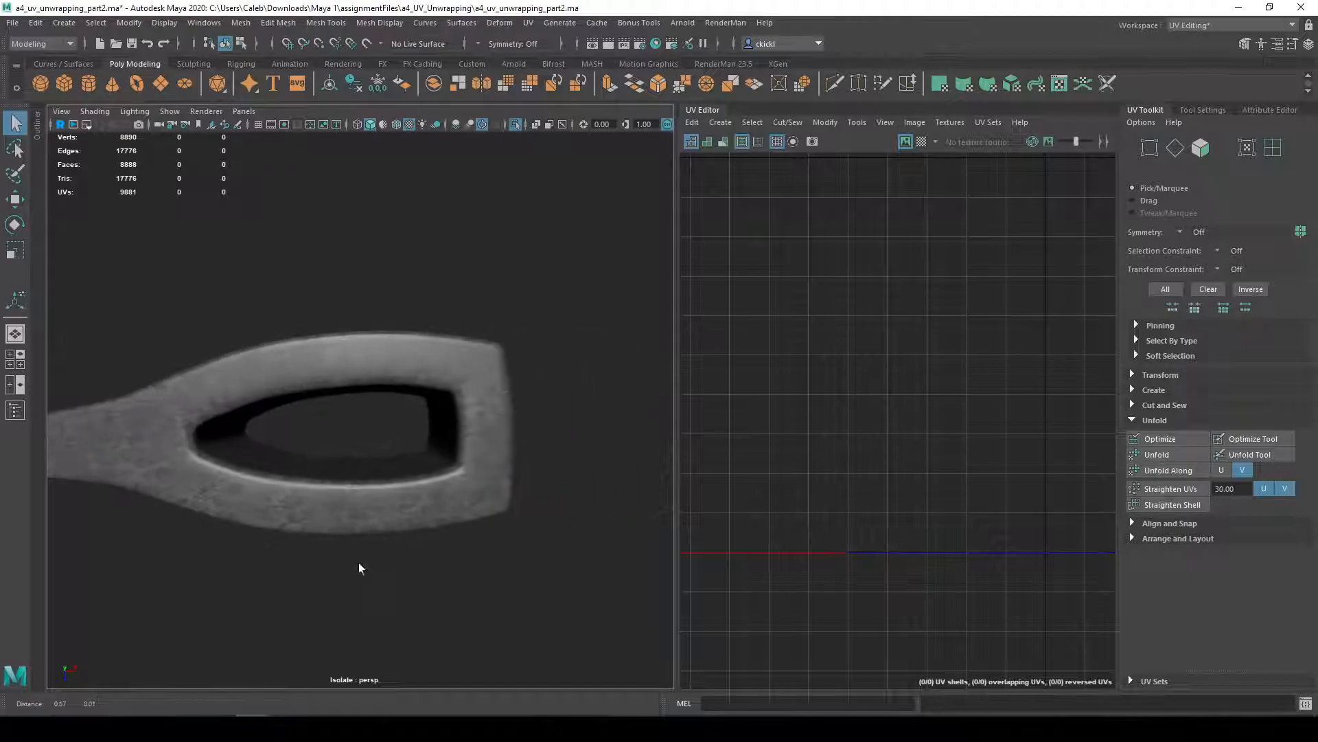
pyautogui.keyDown('alt'); pyautogui.moveTo(472, 505); pyautogui.dragTo(642, 473, button='middle'); pyautogui.keyUp('alt')
pyautogui.keyDown('alt'); pyautogui.moveTo(642, 473); pyautogui.dragTo(454, 439); pyautogui.keyUp('alt')
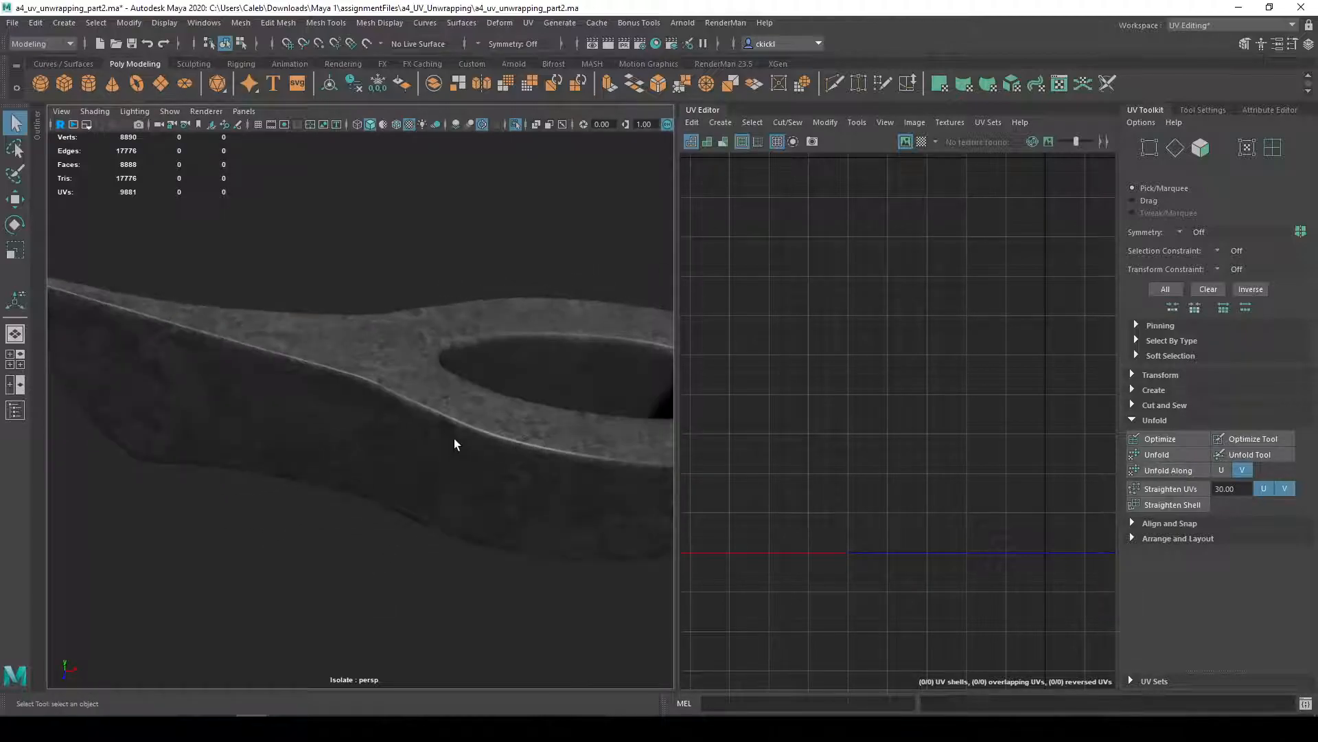
# - Select the head and examine where its seams run around the top face, underside and sides
pyautogui.click(454, 440)
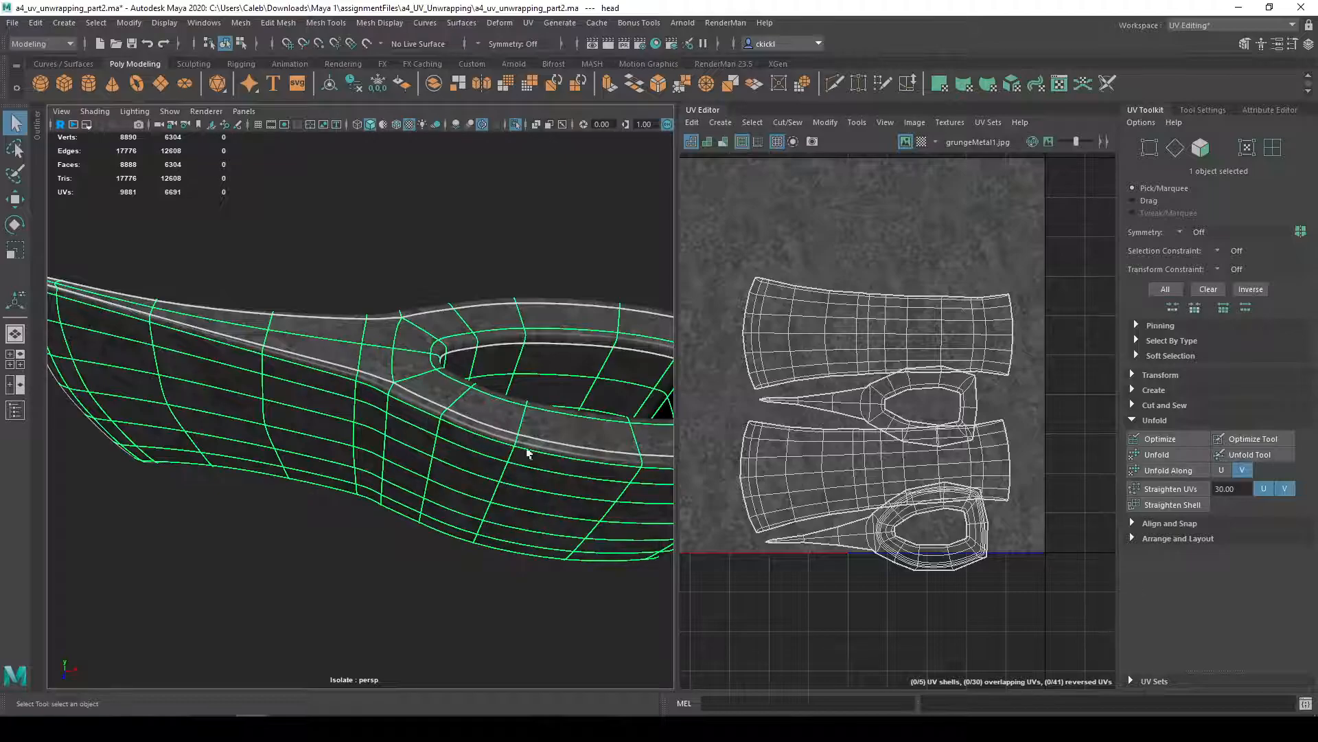
pyautogui.keyDown('alt'); pyautogui.moveTo(548, 492); pyautogui.dragTo(394, 387); pyautogui.keyUp('alt')
pyautogui.keyDown('alt'); pyautogui.moveTo(329, 501); pyautogui.dragTo(407, 582); pyautogui.keyUp('alt')
pyautogui.keyDown('alt'); pyautogui.moveTo(404, 427); pyautogui.dragTo(462, 527); pyautogui.keyUp('alt')
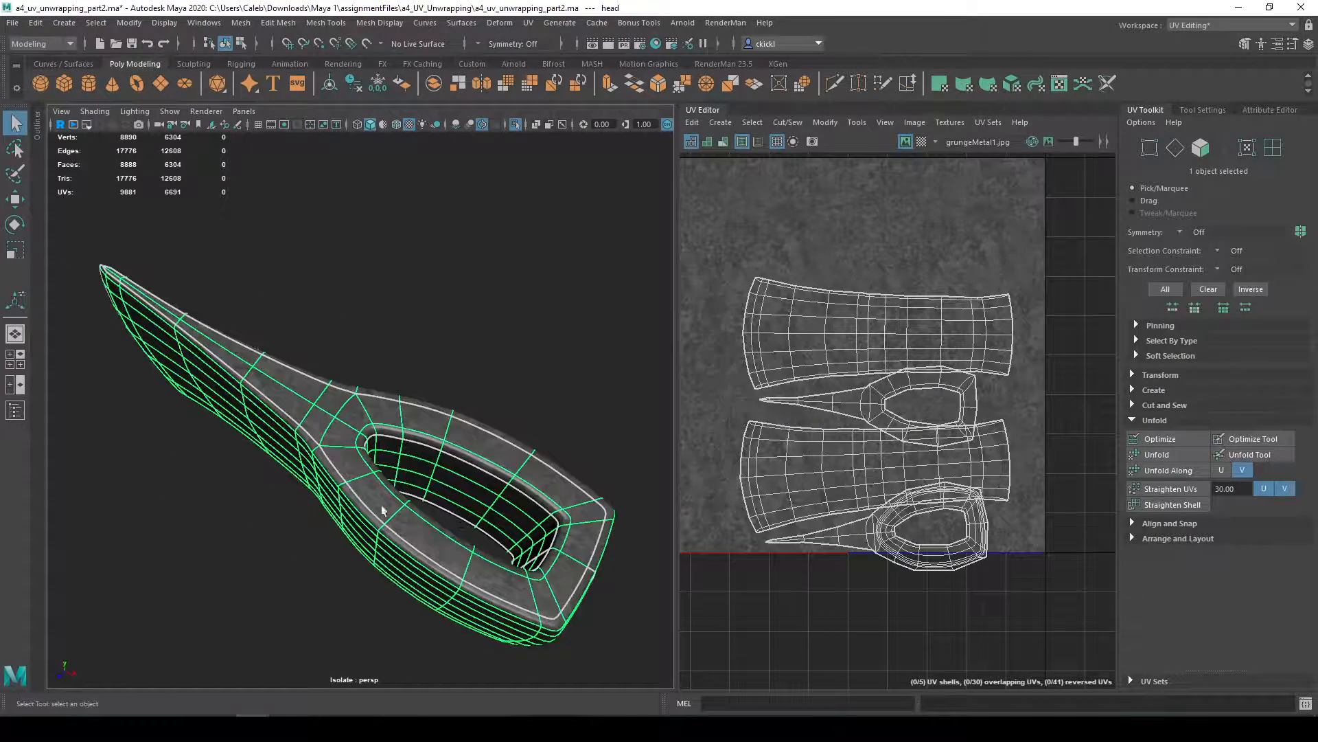
pyautogui.keyDown('alt'); pyautogui.moveTo(428, 582); pyautogui.dragTo(322, 489); pyautogui.keyUp('alt')
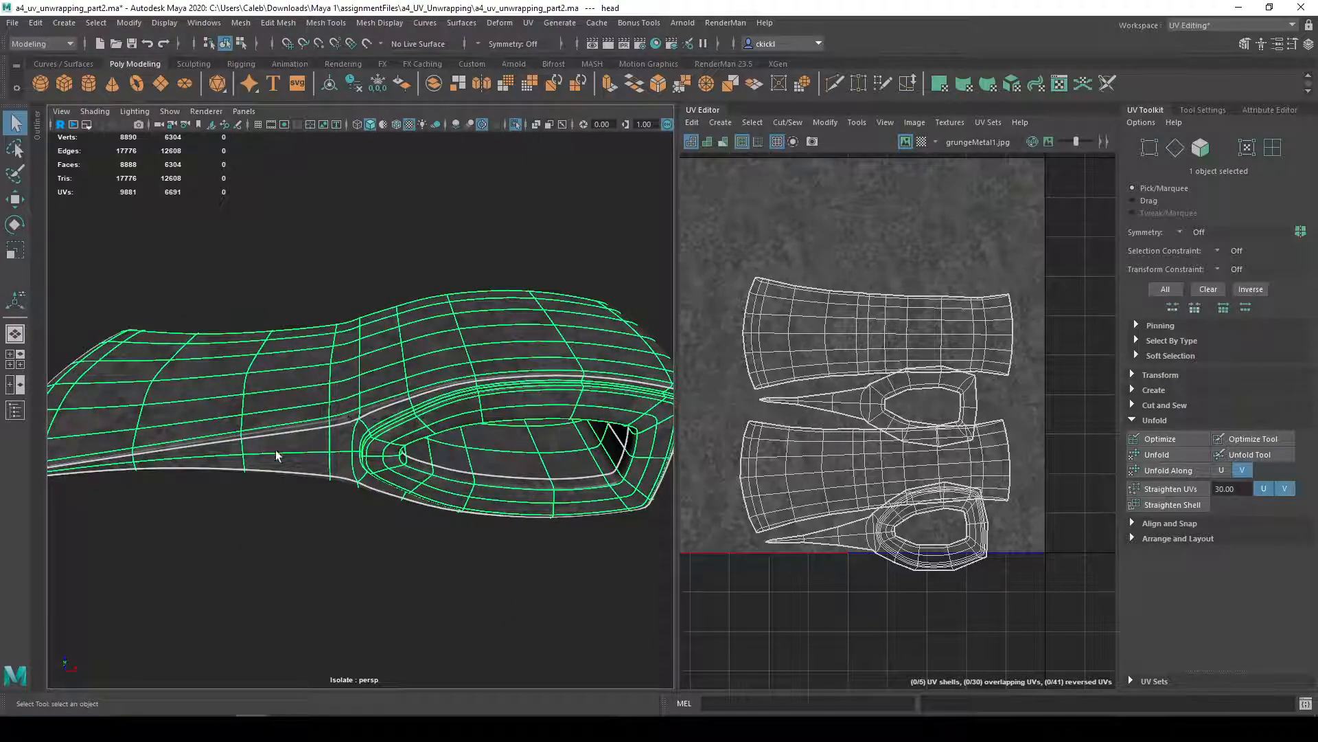
pyautogui.keyDown('alt'); pyautogui.moveTo(386, 399); pyautogui.dragTo(426, 558); pyautogui.keyUp('alt')
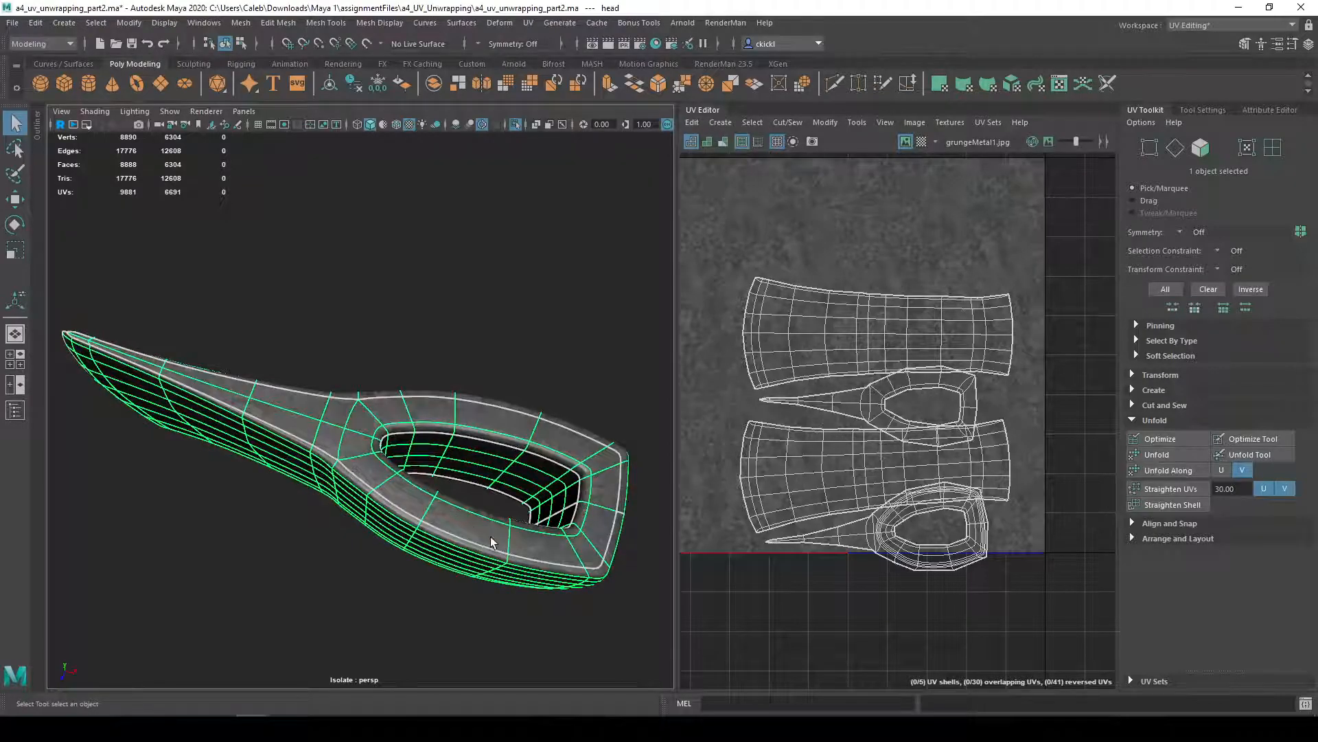
pyautogui.keyDown('alt'); pyautogui.moveTo(557, 560); pyautogui.dragTo(636, 465); pyautogui.keyUp('alt')
pyautogui.keyDown('alt'); pyautogui.moveTo(567, 534); pyautogui.dragTo(430, 461); pyautogui.keyUp('alt')
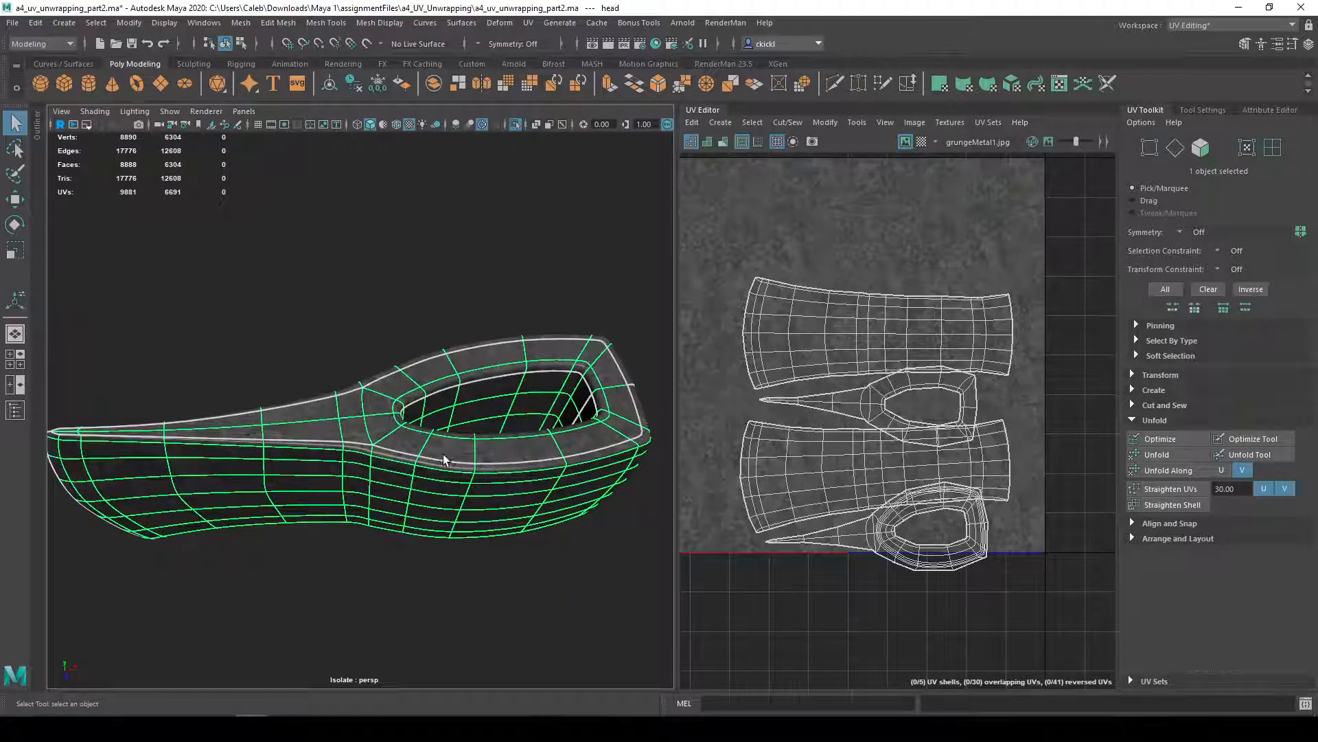
# - Select both large side shells of the head and unfold them together
pyautogui.scroll(5, 442, 461)
pyautogui.moveTo(835, 467); pyautogui.dragTo(787, 431, button='right')
pyautogui.click(831, 461)
pyautogui.keyDown('shift'); pyautogui.click(828, 345); pyautogui.keyUp('shift')
pyautogui.click(1203, 455)
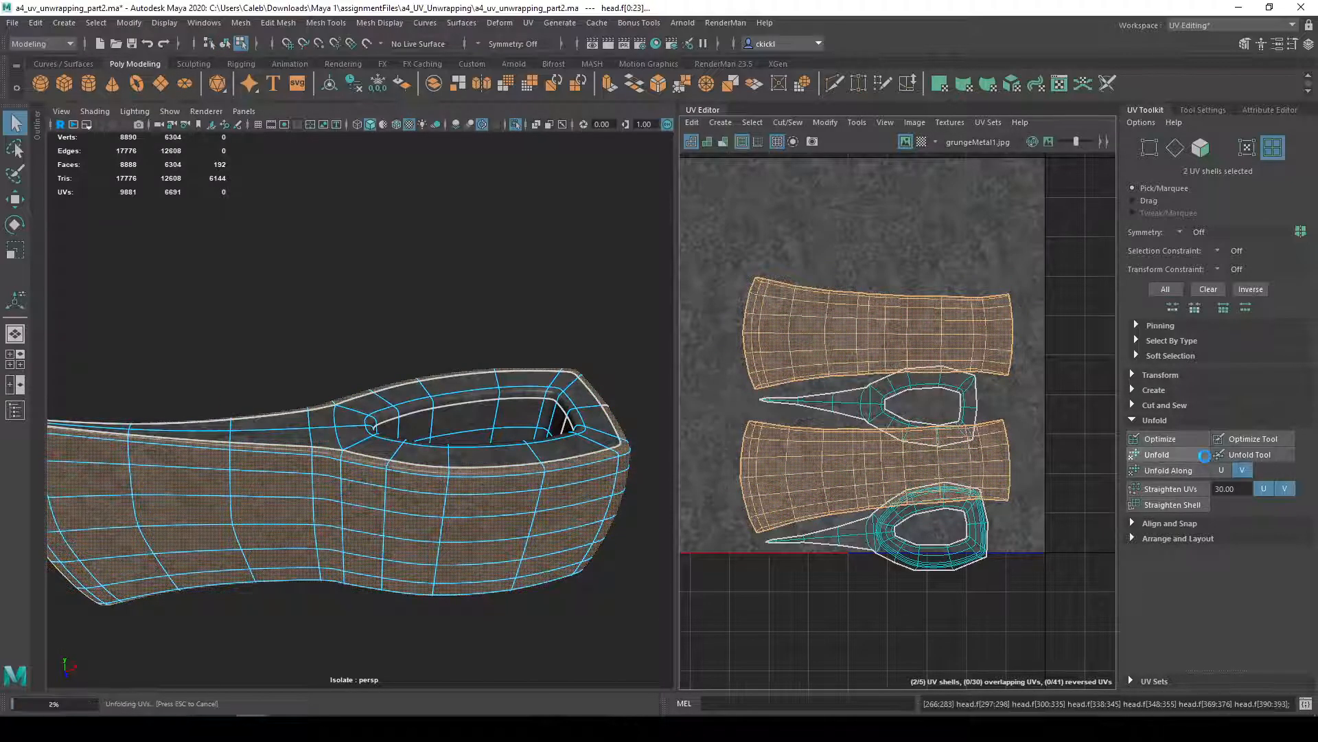
# - Display the checker map and UV distortion shading and examine stretching along the head's seams and back end
pyautogui.keyDown('alt'); pyautogui.moveTo(618, 438); pyautogui.dragTo(503, 465); pyautogui.keyUp('alt')
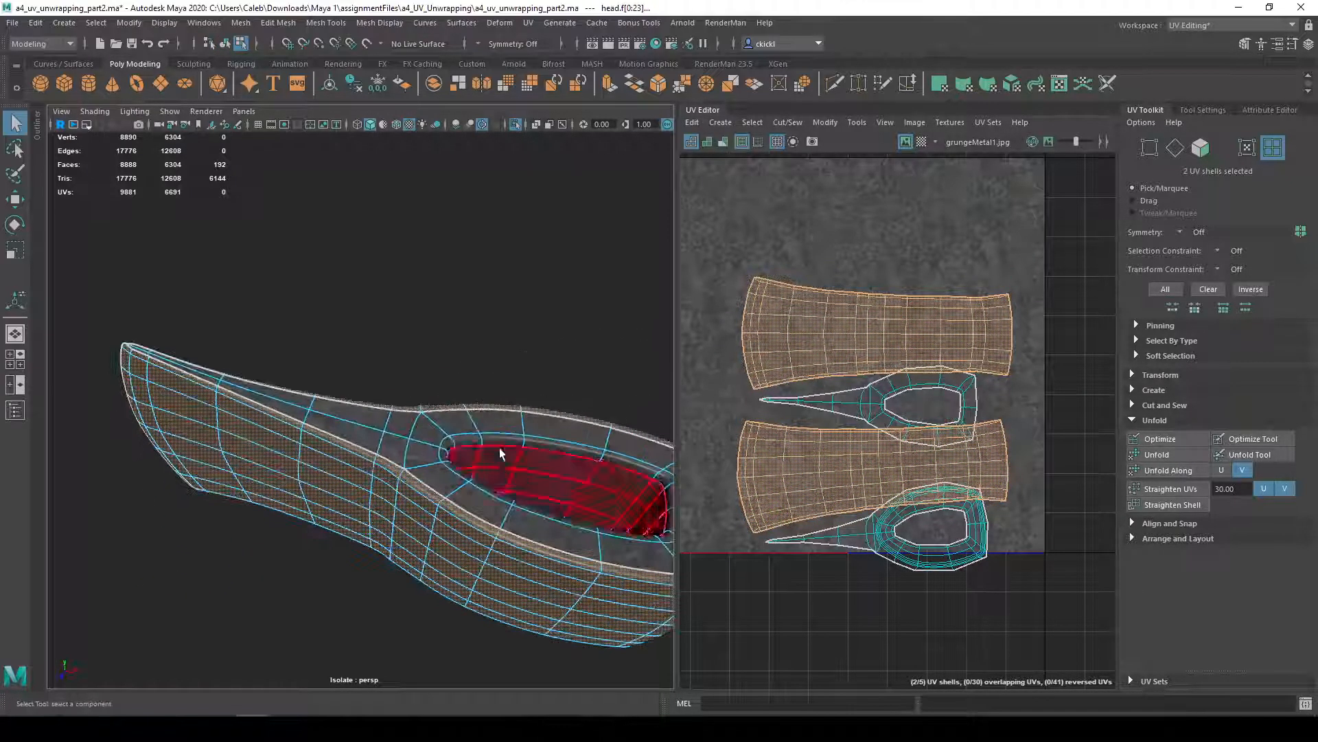
pyautogui.click(922, 141)
pyautogui.scroll(5, 588, 382)
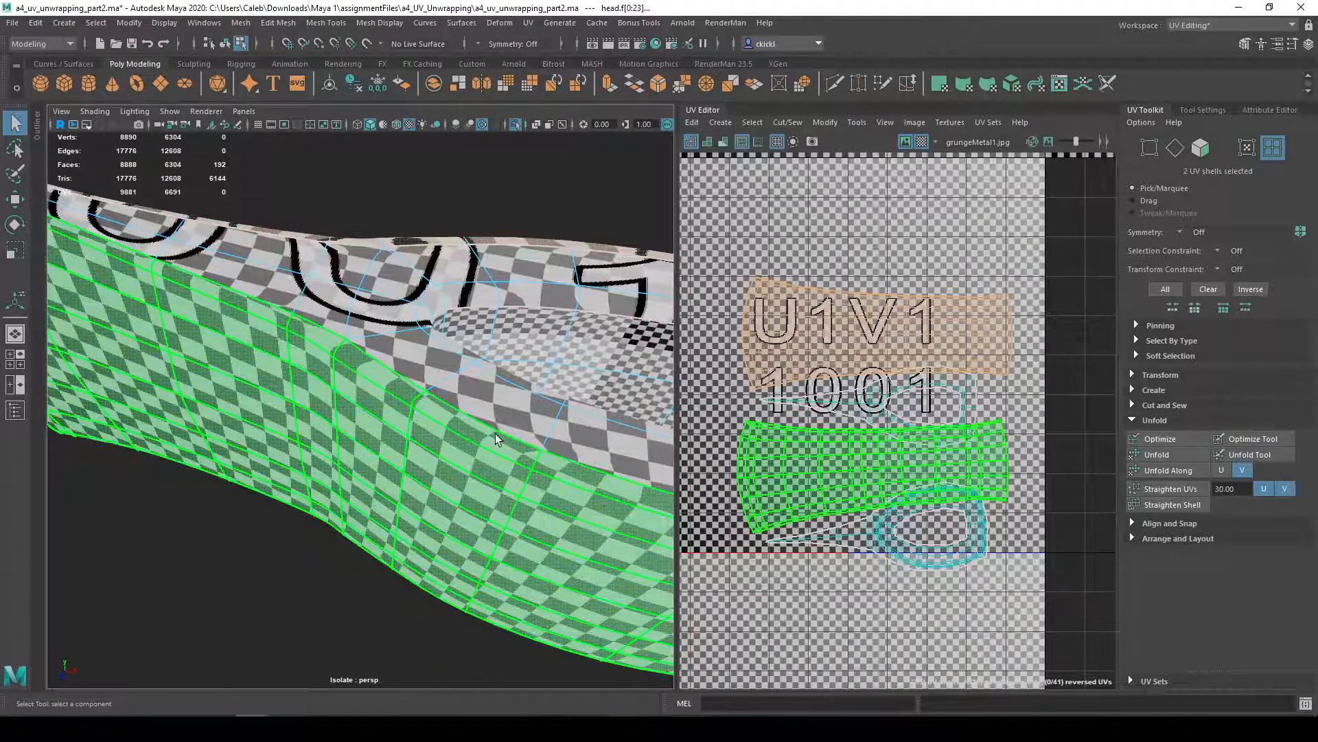
pyautogui.click(723, 142)
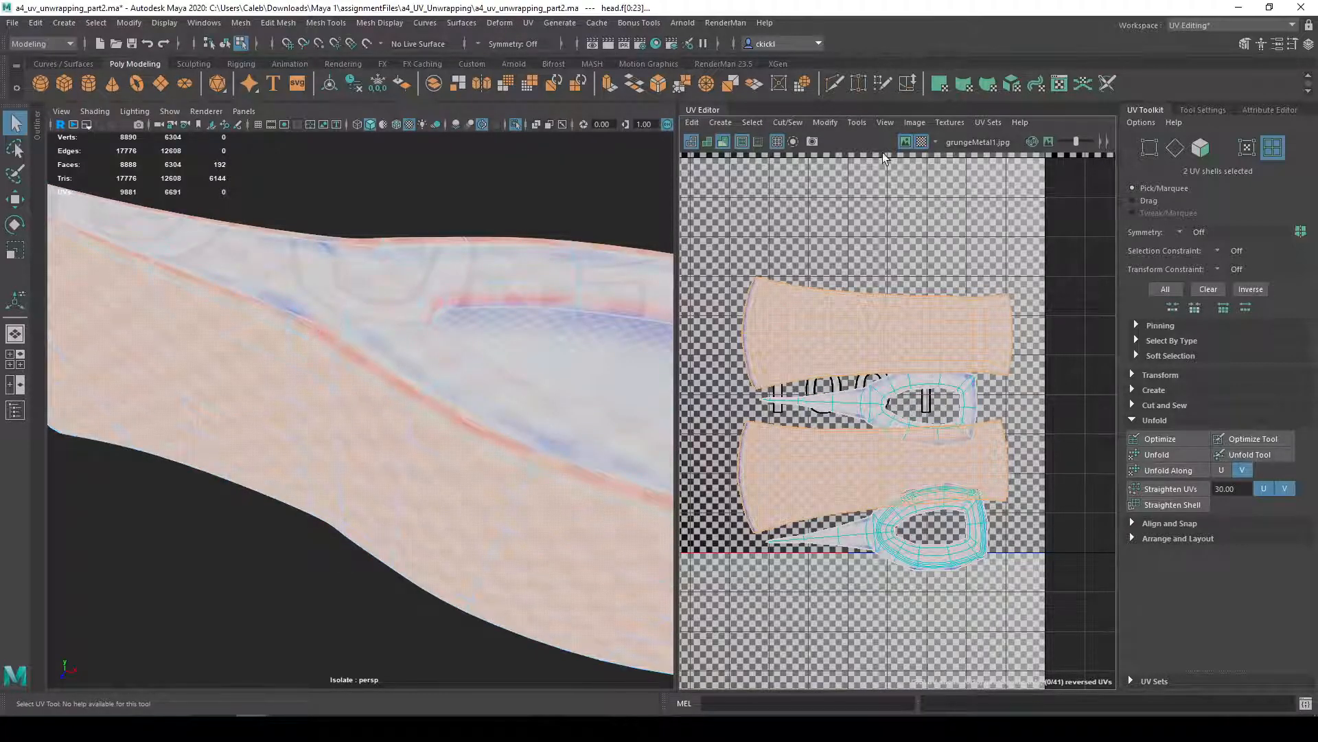
pyautogui.keyDown('alt'); pyautogui.moveTo(468, 398); pyautogui.dragTo(272, 324); pyautogui.keyUp('alt')
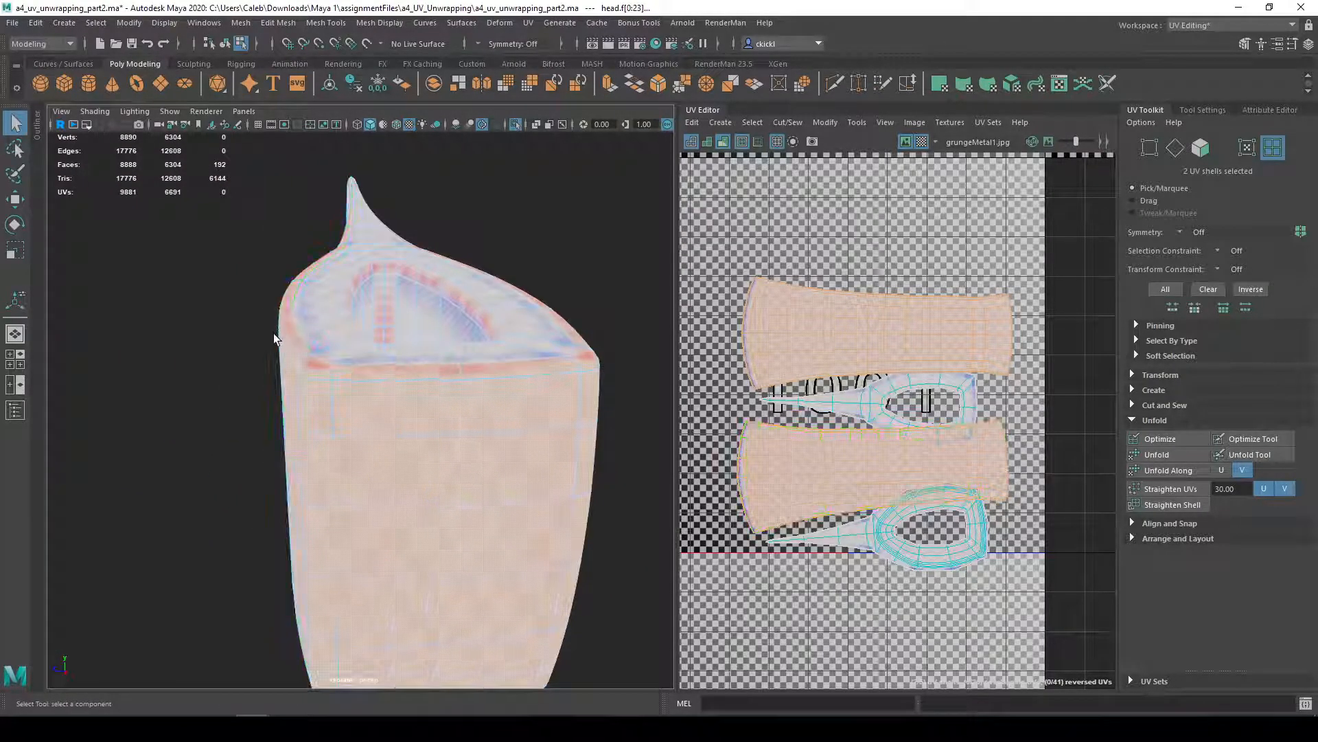
pyautogui.keyDown('alt'); pyautogui.moveTo(309, 381); pyautogui.dragTo(362, 393); pyautogui.keyUp('alt')
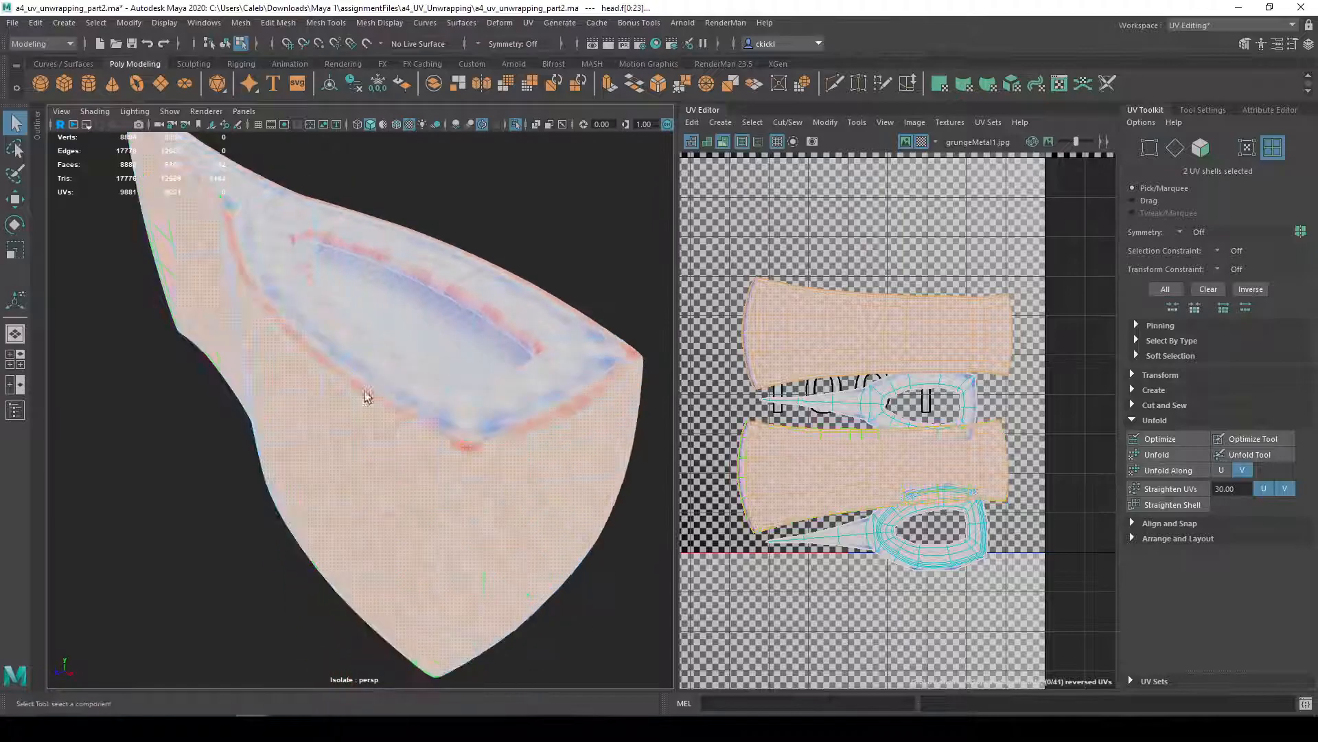
# - Turn off the head's smooth preview, and hide the distortion shading and checker map
pyautogui.press('1')
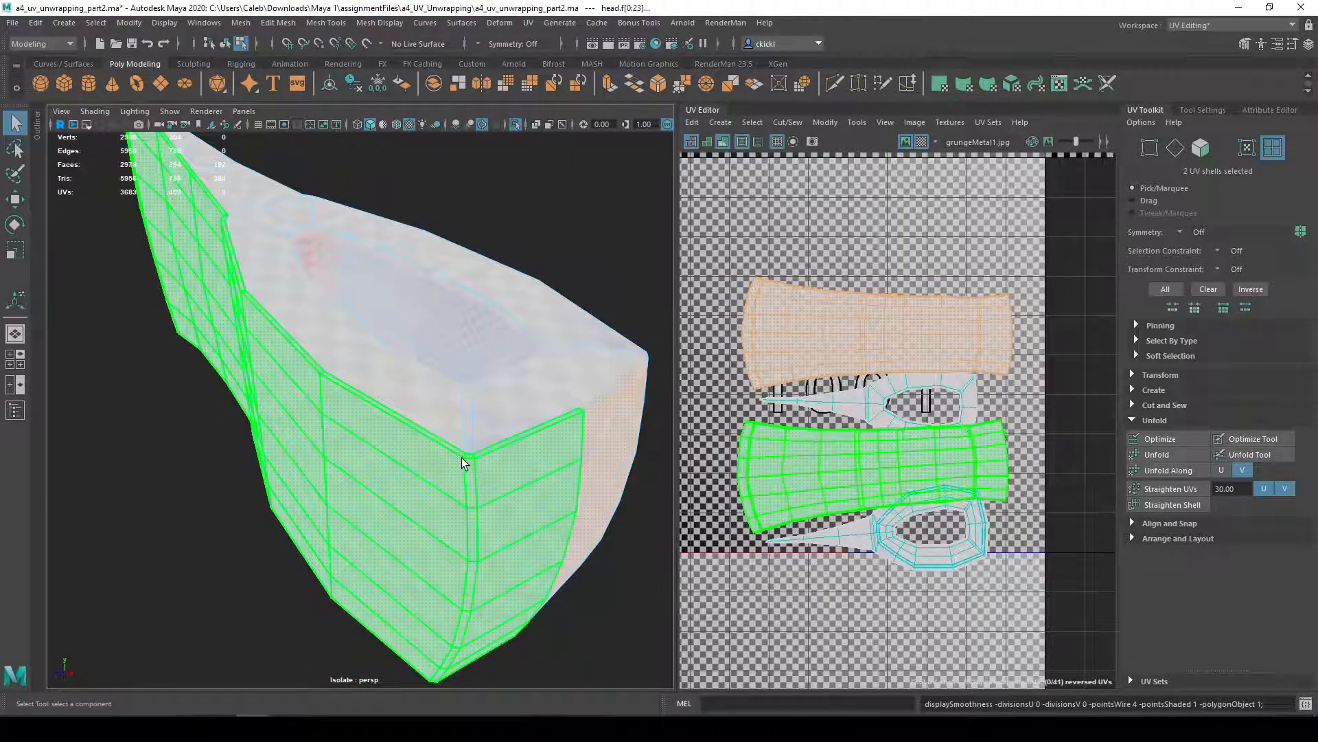
pyautogui.keyDown('alt'); pyautogui.moveTo(462, 457); pyautogui.dragTo(309, 281); pyautogui.keyUp('alt')
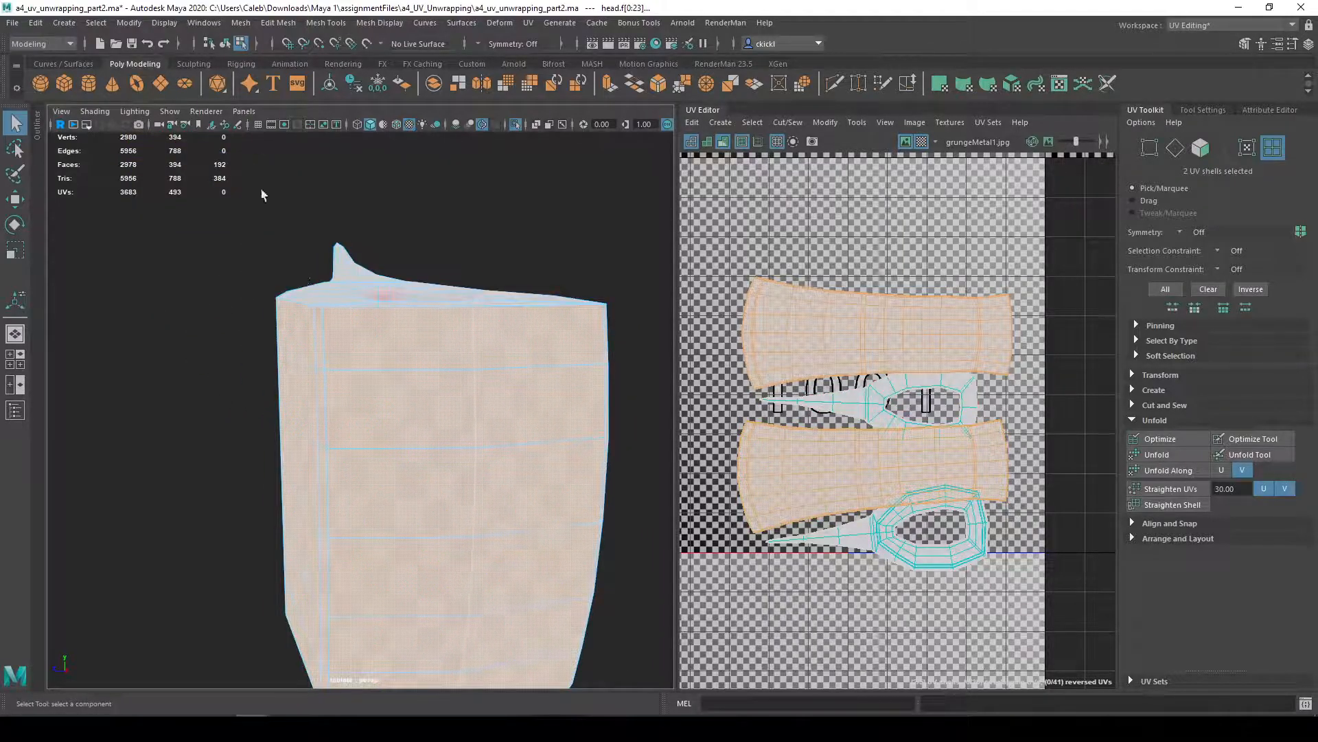
pyautogui.click(725, 142)
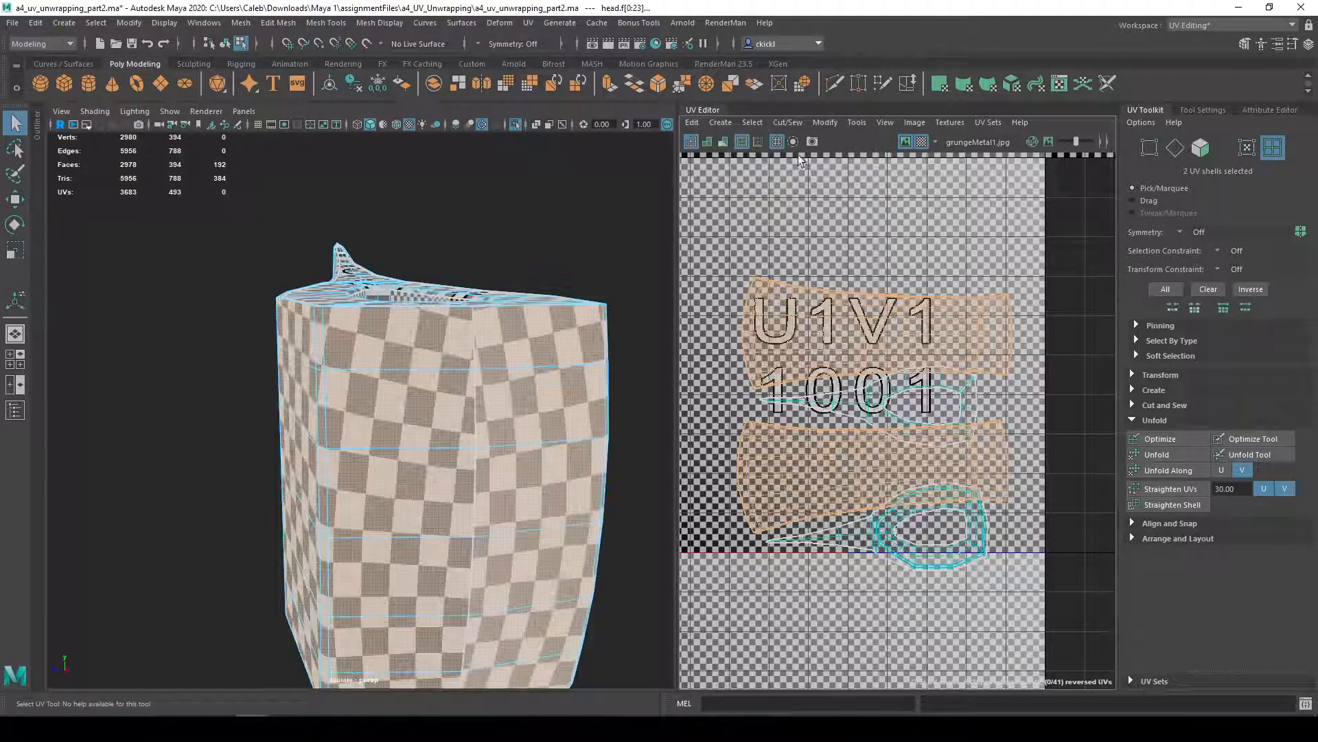
pyautogui.click(906, 142)
# - Cut the two short vertical edges at the top of the head's rear corner
pyautogui.keyDown('alt'); pyautogui.moveTo(481, 309); pyautogui.dragTo(398, 343); pyautogui.keyUp('alt')
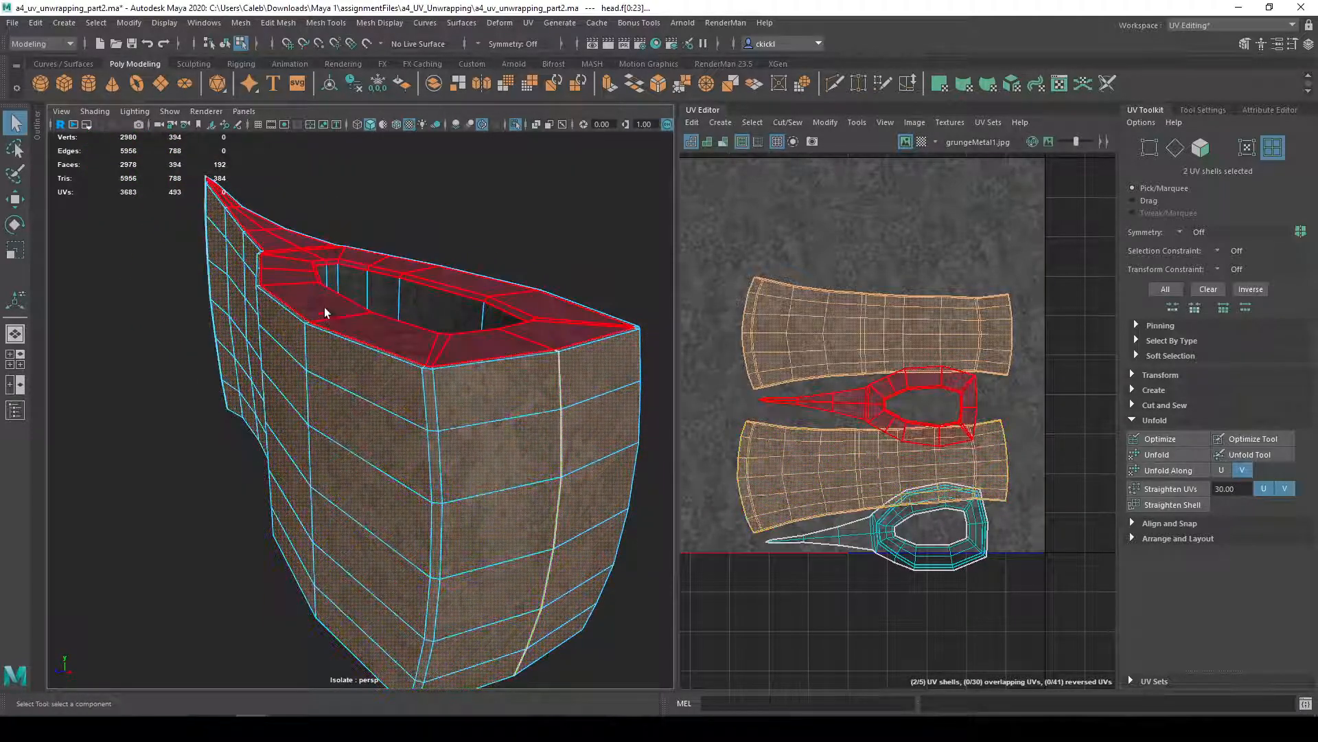
pyautogui.keyDown('alt'); pyautogui.moveTo(274, 297); pyautogui.dragTo(544, 489); pyautogui.keyUp('alt')
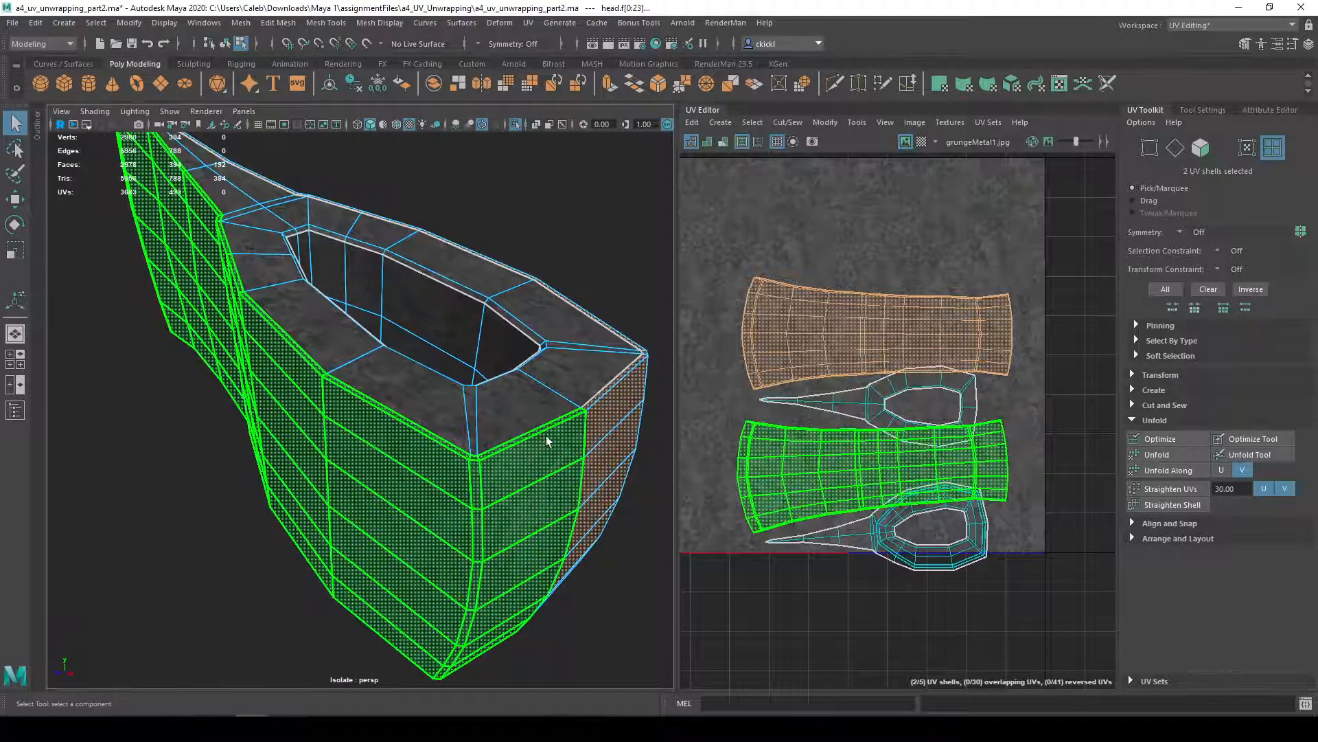
pyautogui.keyDown('alt'); pyautogui.moveTo(542, 444); pyautogui.dragTo(440, 495); pyautogui.keyUp('alt')
pyautogui.moveTo(438, 349); pyautogui.dragTo(435, 312, button='right')
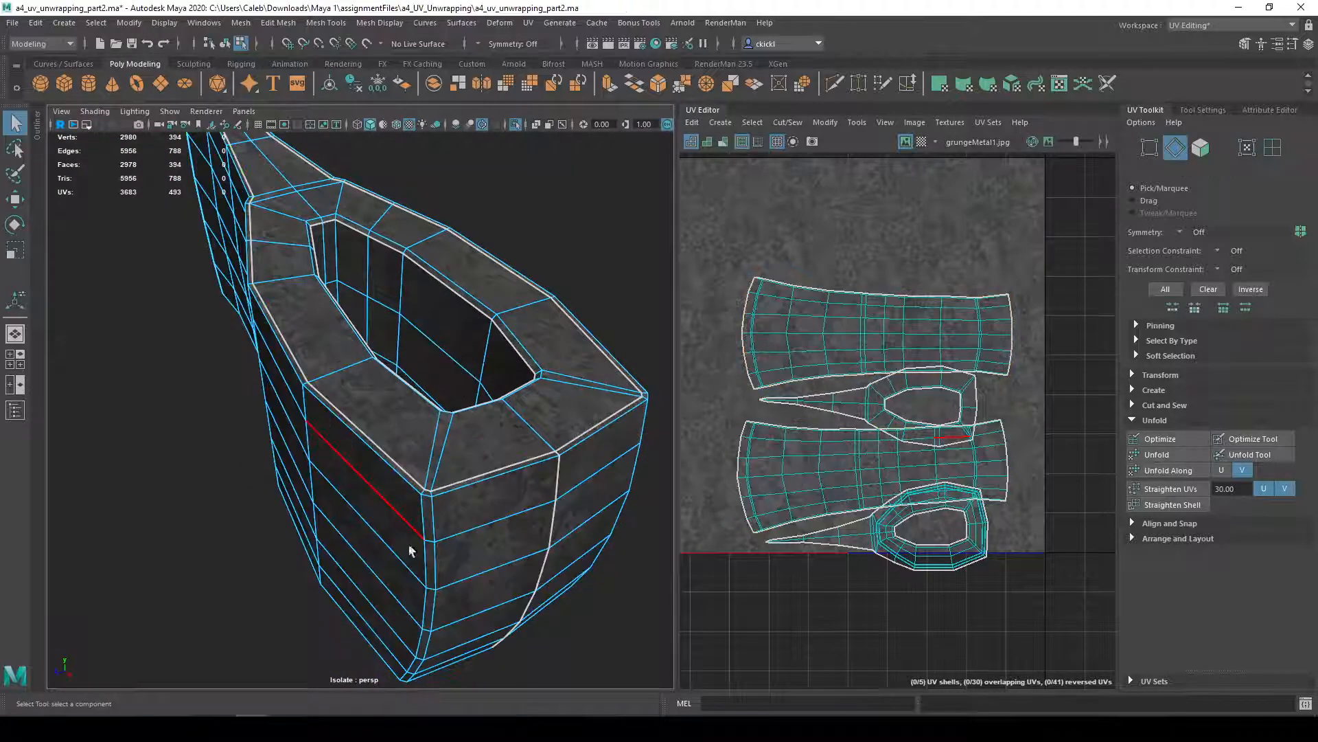
pyautogui.keyDown('shift'); pyautogui.click(422, 508); pyautogui.keyUp('shift')
pyautogui.keyDown('alt'); pyautogui.moveTo(447, 529); pyautogui.dragTo(557, 499); pyautogui.keyUp('alt')
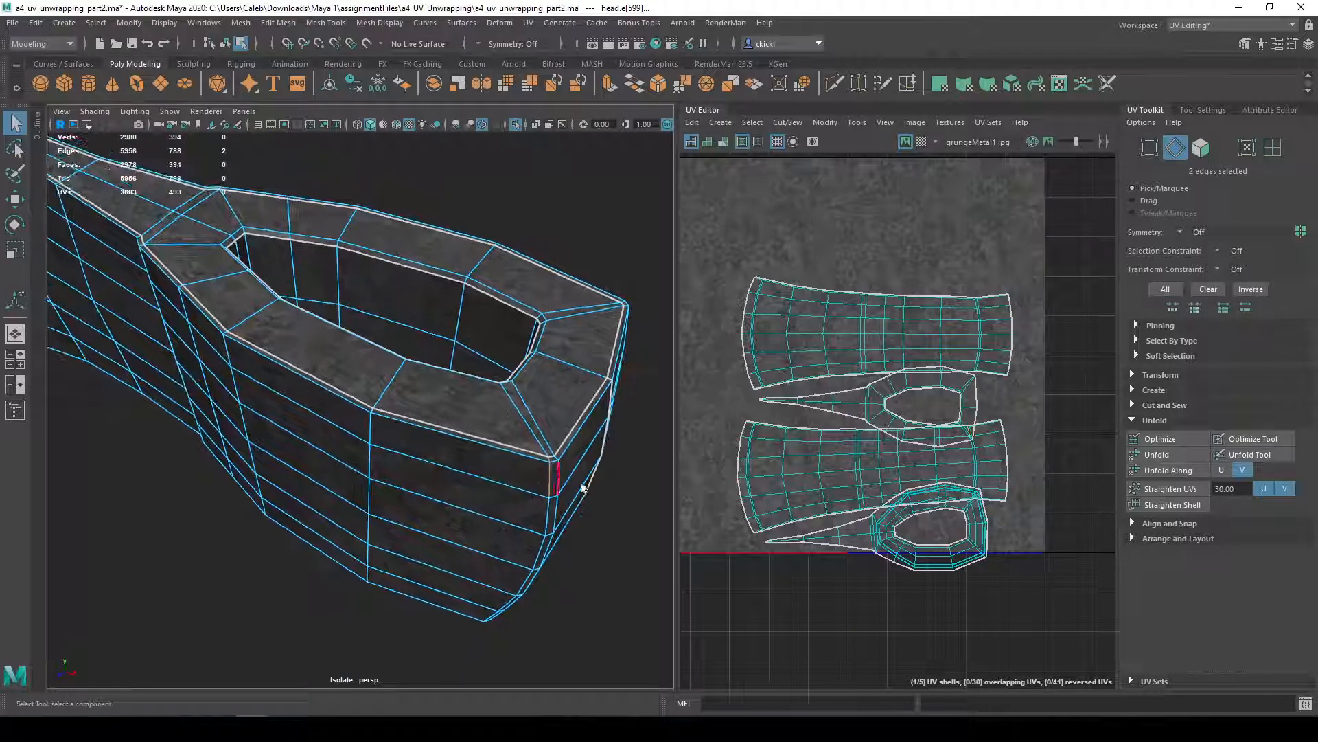
pyautogui.click(722, 123)
pyautogui.moveTo(788, 123)
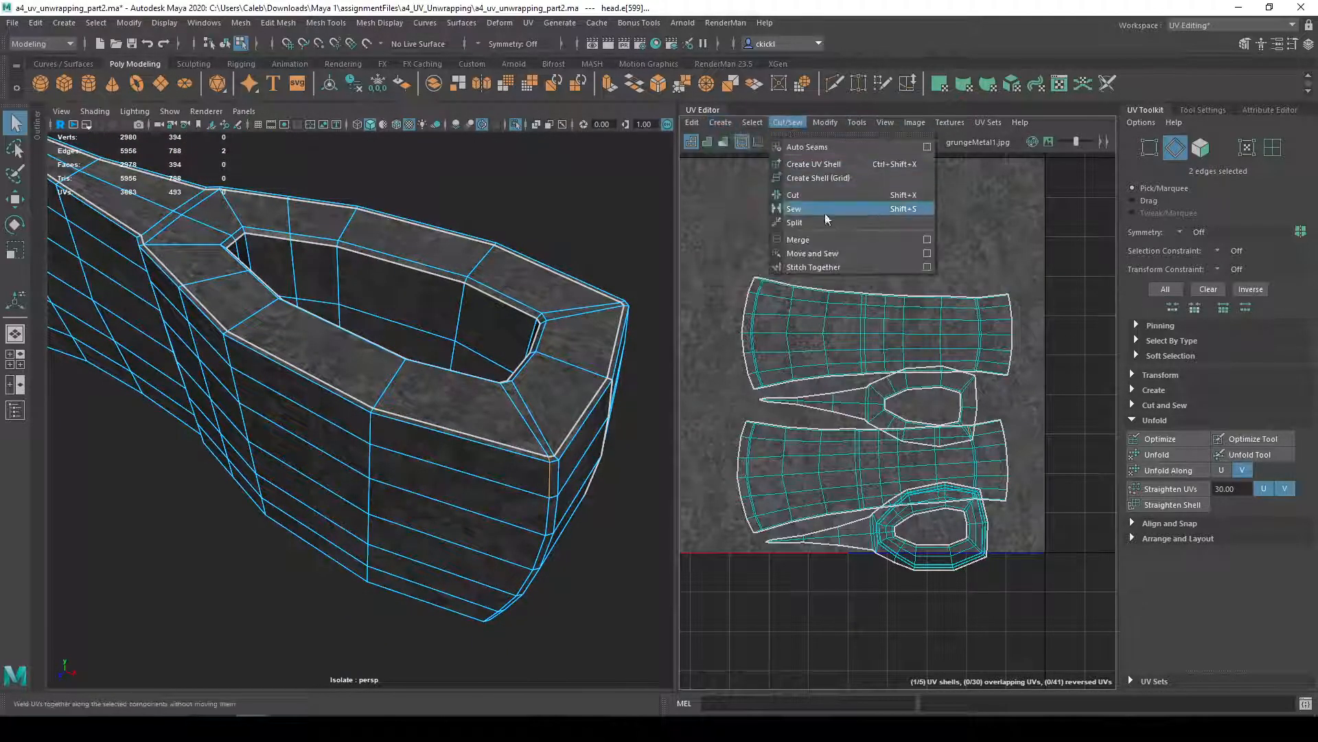
pyautogui.click(822, 195)
# - Select the side shell containing the new corner cuts and unfold it again
pyautogui.moveTo(479, 350); pyautogui.dragTo(551, 353, button='right')
pyautogui.click(486, 506)
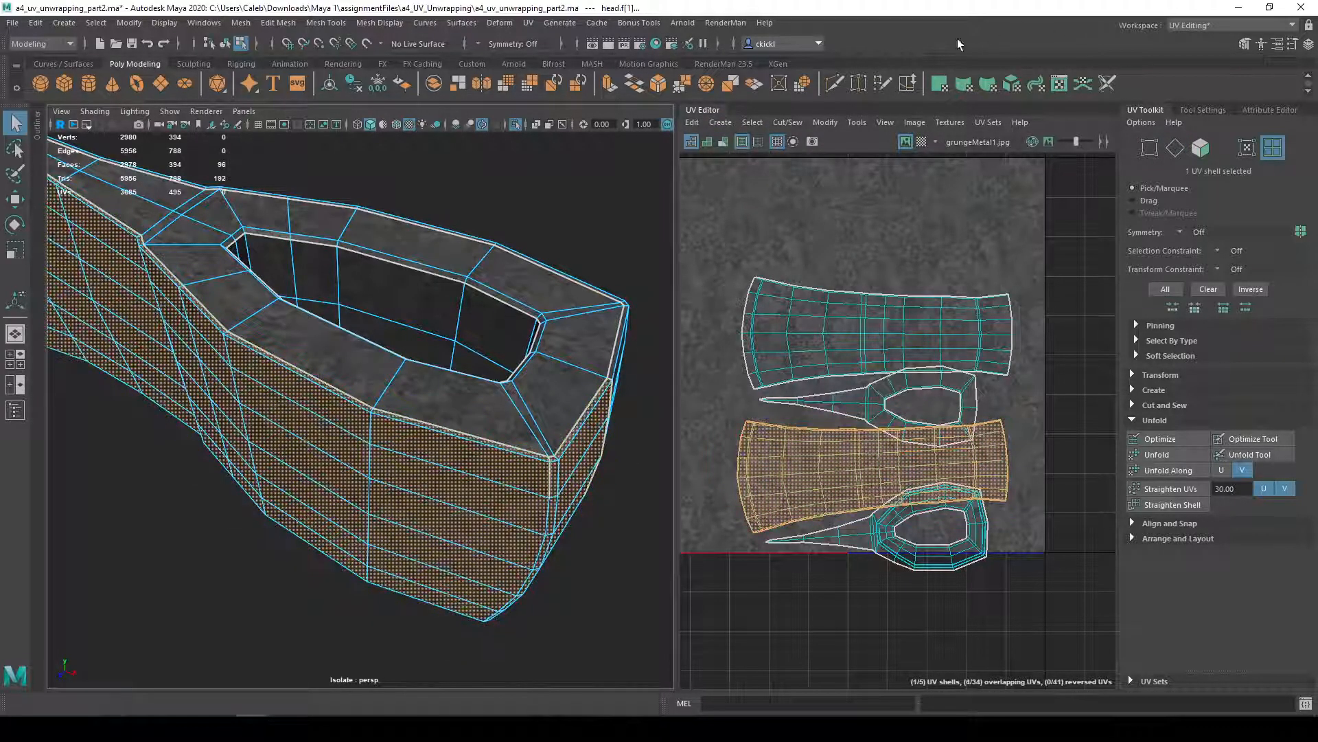
pyautogui.click(788, 121)
pyautogui.click(1177, 592)
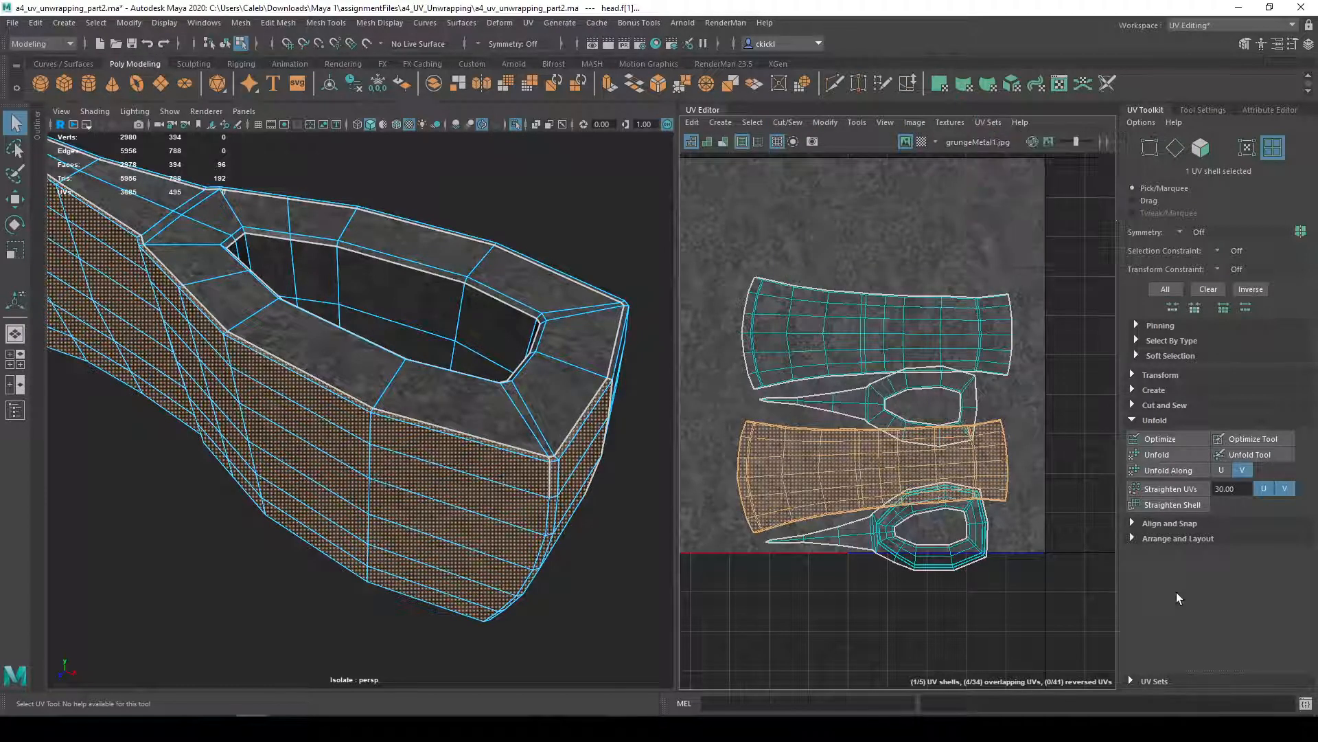
pyautogui.click(1157, 454)
# - Inspect the unfolded side shell, with UV distortion shading on, and examine stretching around the head's top rim and rear corner
pyautogui.scroll(4, 854, 405)
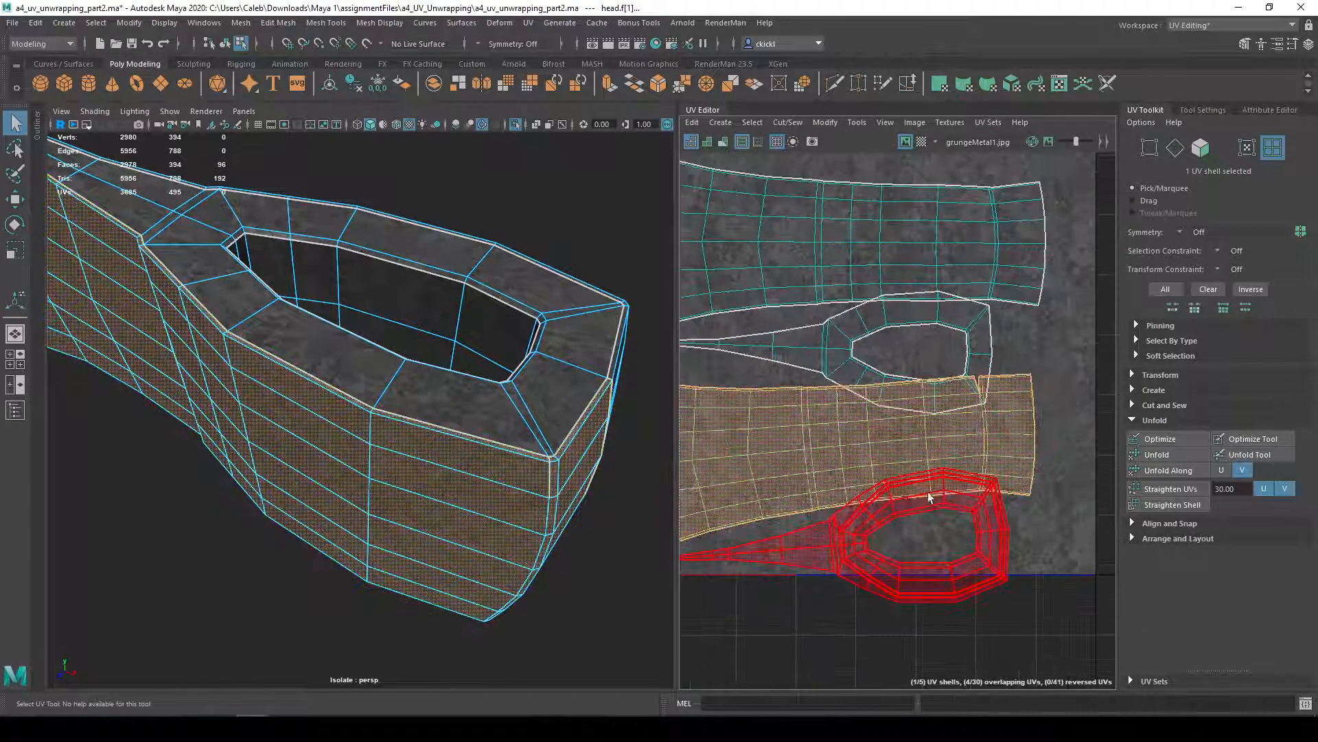
pyautogui.keyDown('alt'); pyautogui.moveTo(854, 405); pyautogui.dragTo(962, 447, button='middle'); pyautogui.keyUp('alt')
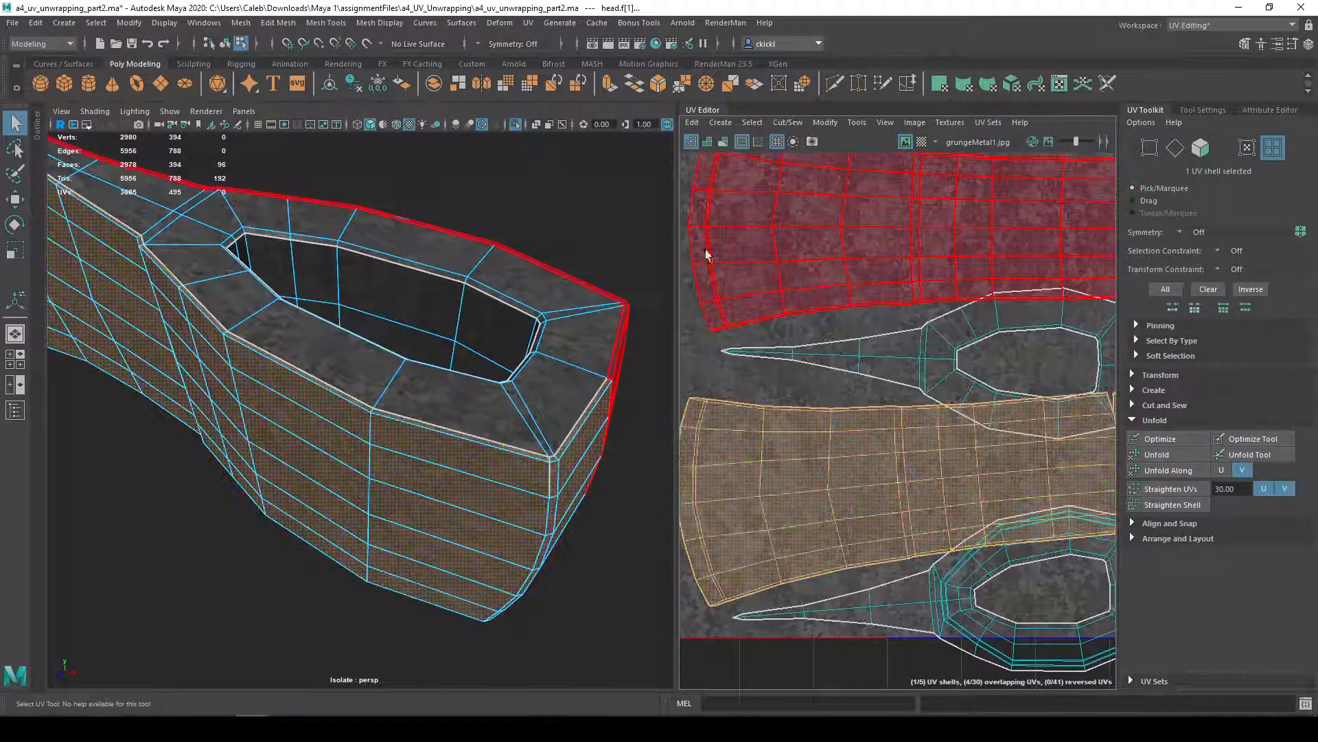
pyautogui.click(723, 140)
pyautogui.click(542, 659)
pyautogui.moveTo(545, 657)
pyautogui.keyDown('alt'); pyautogui.mouseDown()
pyautogui.moveTo(572, 643)
pyautogui.moveTo(471, 412)
pyautogui.moveTo(439, 465)
pyautogui.moveTo(223, 449)
pyautogui.mouseUp(); pyautogui.keyUp('alt')
pyautogui.keyDown('alt'); pyautogui.moveTo(344, 451); pyautogui.dragTo(169, 440, button='middle'); pyautogui.keyUp('alt')
pyautogui.keyDown('alt'); pyautogui.moveTo(170, 439); pyautogui.dragTo(429, 437); pyautogui.keyUp('alt')
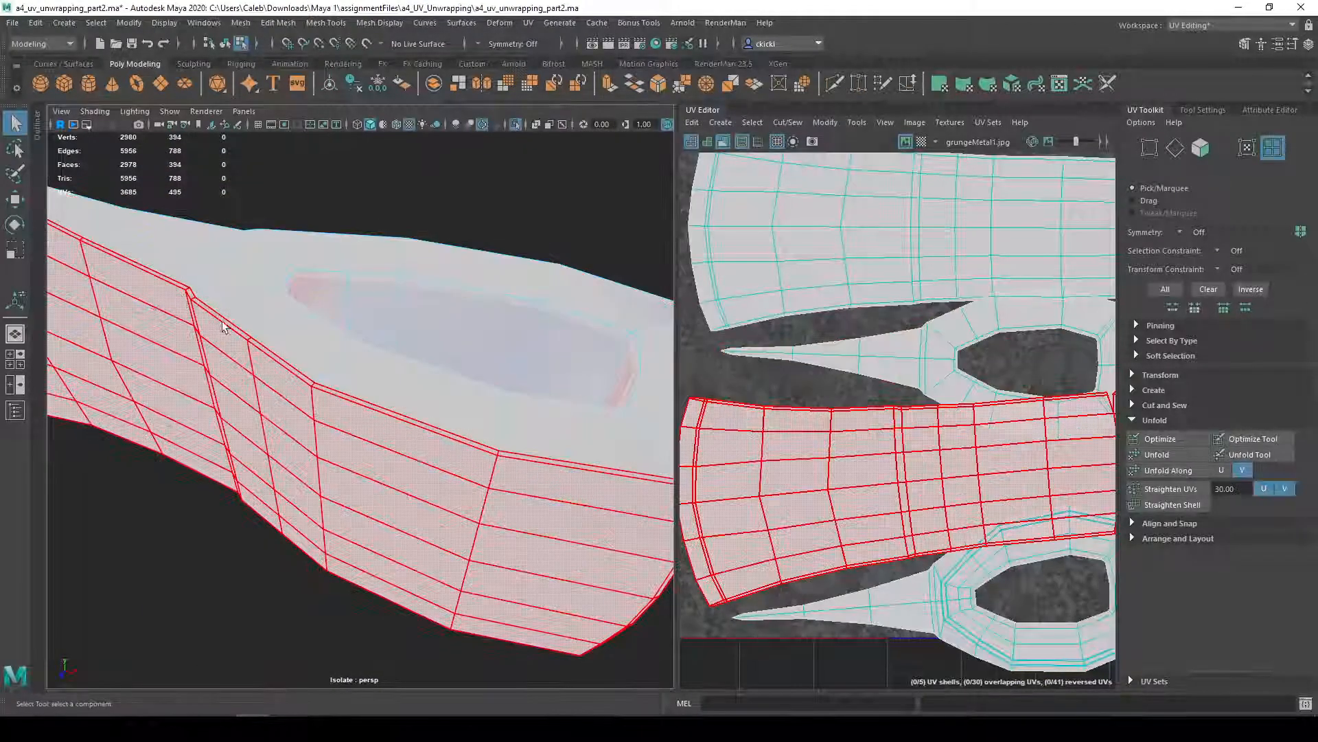
pyautogui.keyDown('alt'); pyautogui.moveTo(516, 459); pyautogui.dragTo(429, 445); pyautogui.keyUp('alt')
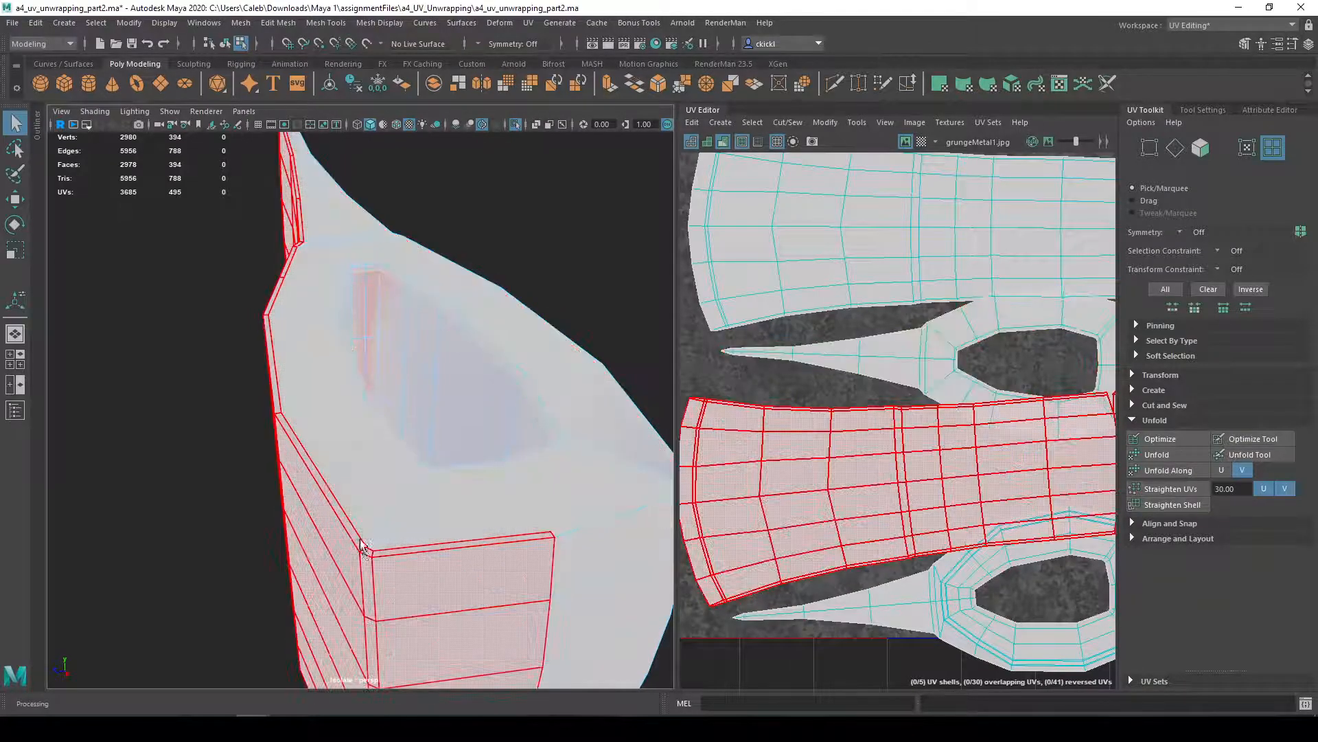
# - Highlight two narrow bevel faces along the side's upper edge to examine their UV distortion
pyautogui.moveTo(348, 353); pyautogui.dragTo(332, 390, button='right')
pyautogui.click(282, 369)
pyautogui.keyDown('shift'); pyautogui.click(273, 355); pyautogui.keyUp('shift')
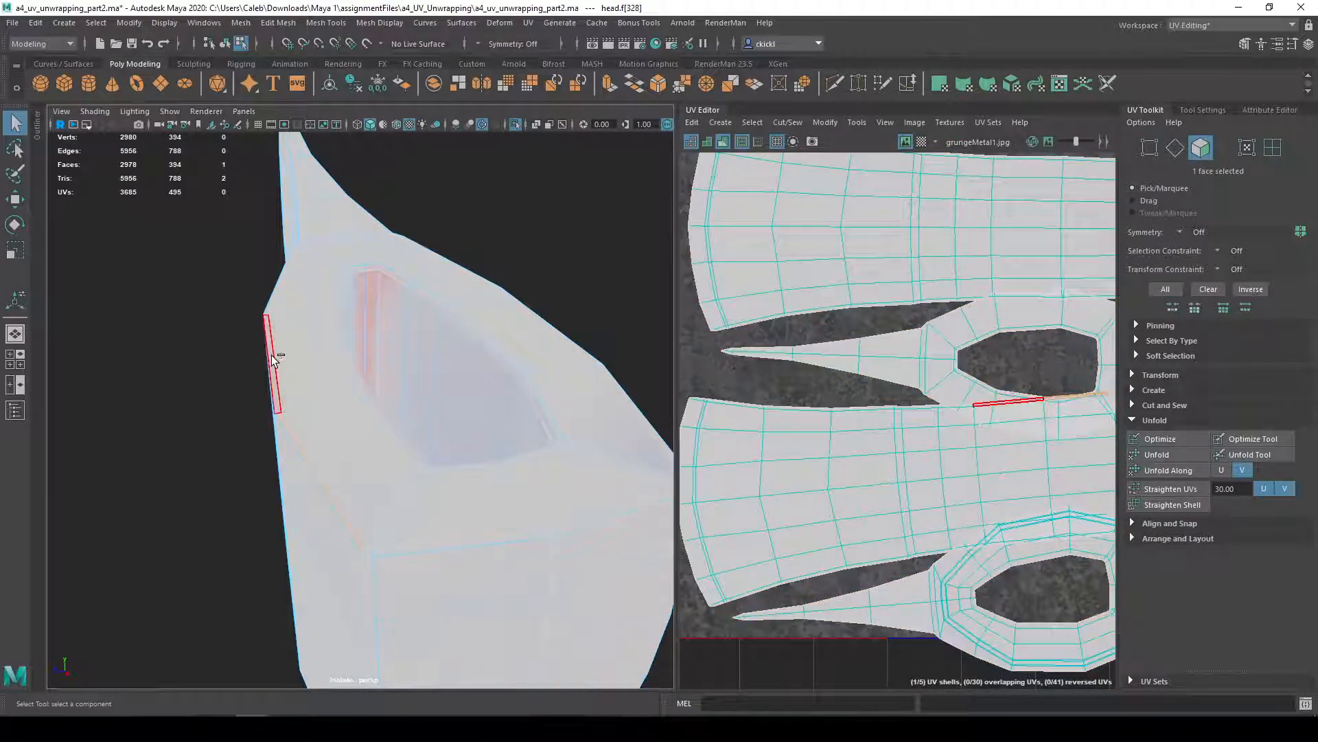
pyautogui.keyDown('alt'); pyautogui.moveTo(333, 514); pyautogui.dragTo(322, 496); pyautogui.keyUp('alt')
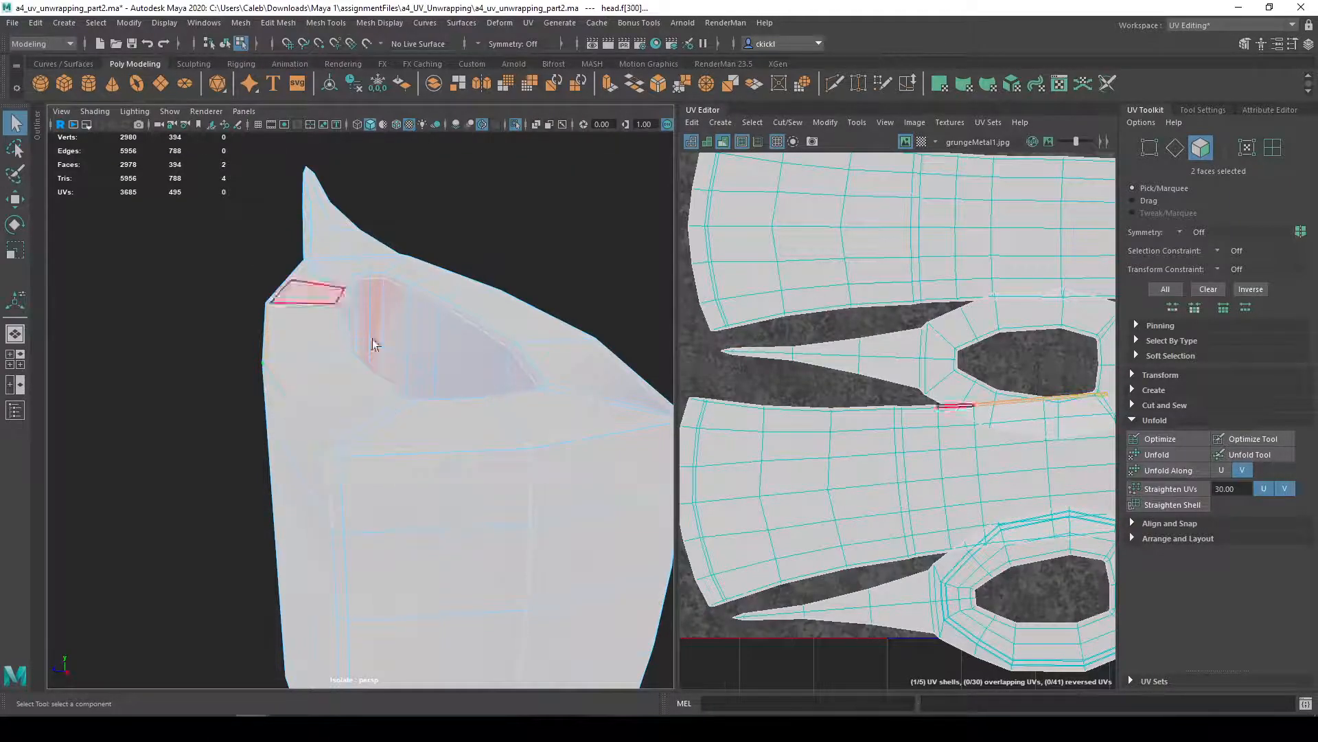
# - Turn off the UV distortion shading and move and sew the short vertical cut edge at the head's rear corner
pyautogui.keyDown('alt'); pyautogui.moveTo(604, 485); pyautogui.dragTo(388, 499); pyautogui.keyUp('alt')
pyautogui.moveTo(389, 350); pyautogui.dragTo(389, 314, button='right')
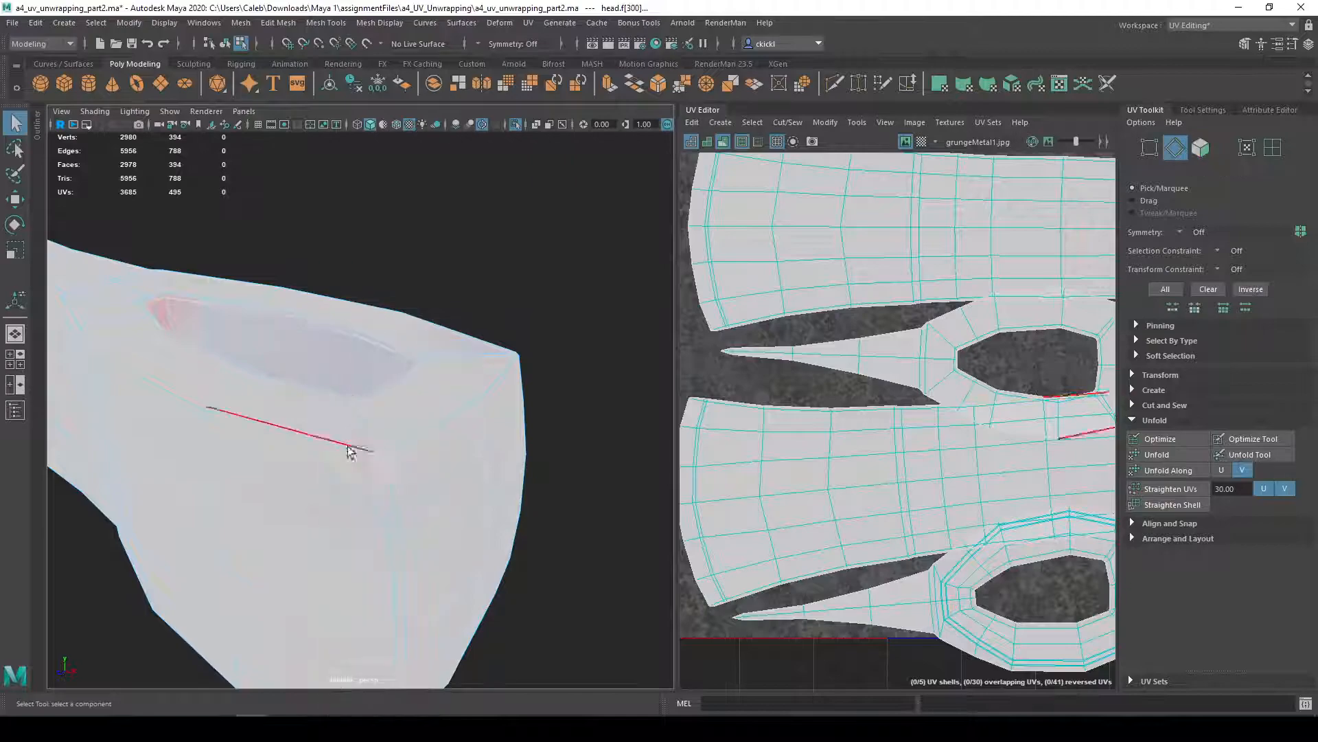
pyautogui.click(751, 123)
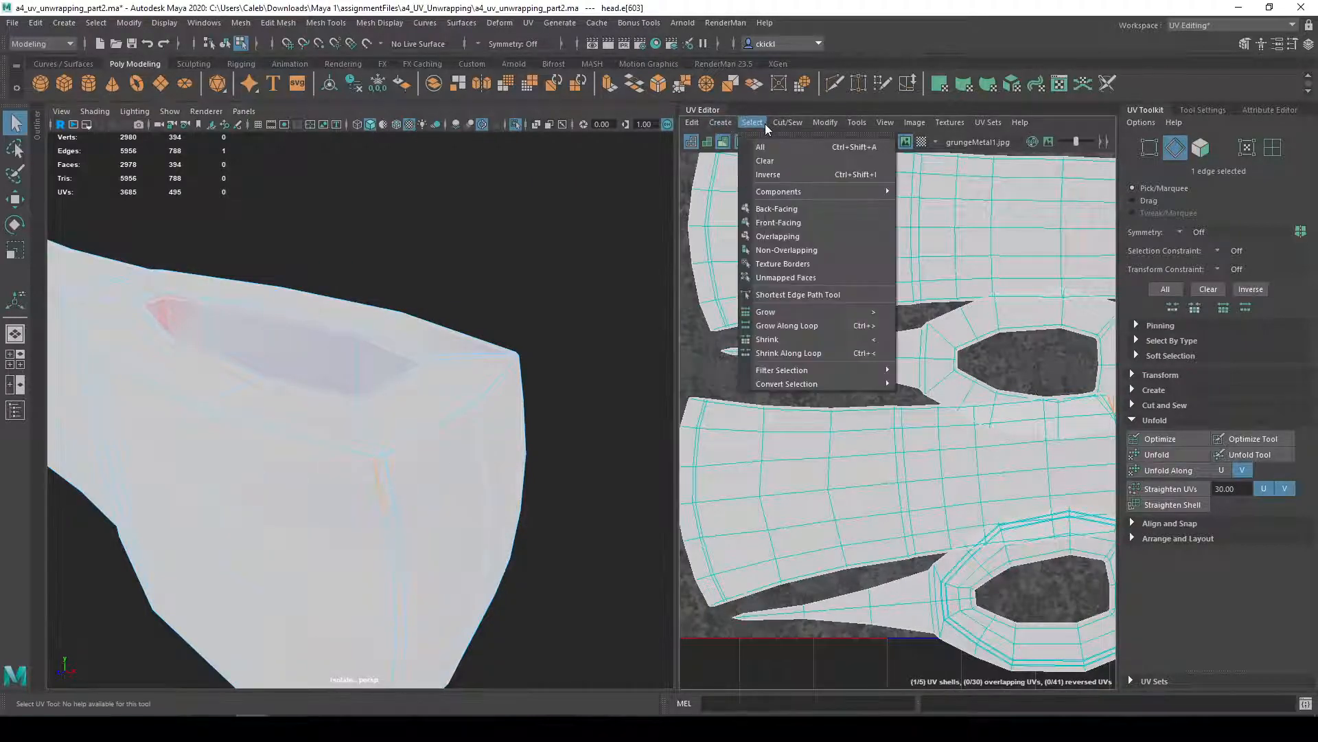
pyautogui.click(719, 139)
pyautogui.click(780, 122)
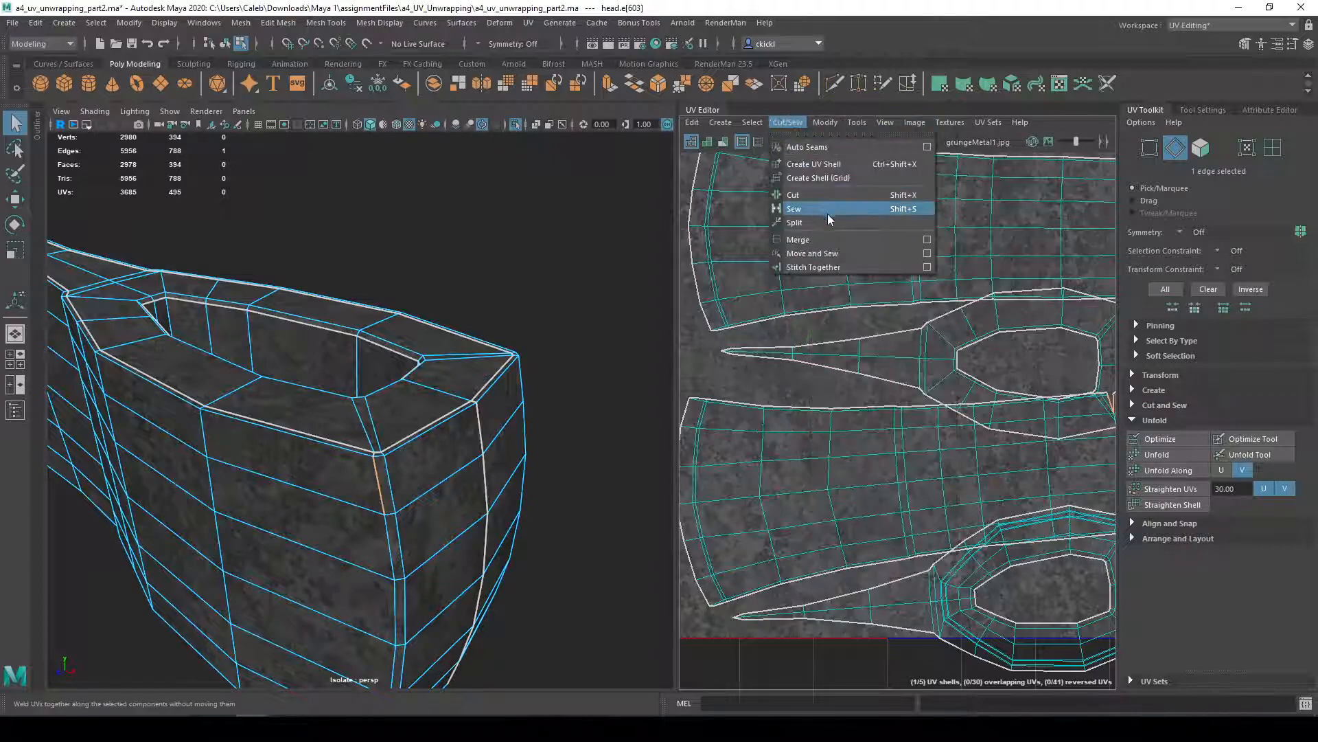
pyautogui.click(828, 257)
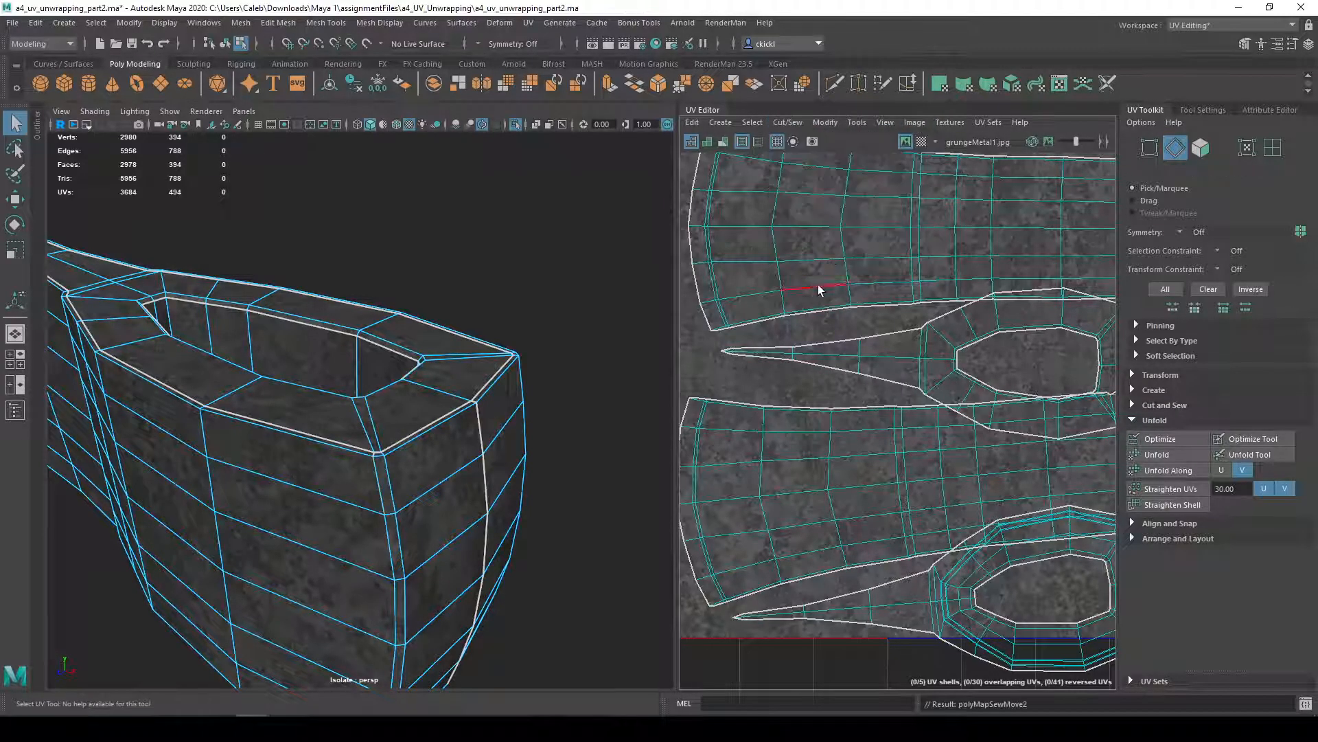
# - Inspect the seam layout around the head's rear corners, underside and top rim
pyautogui.scroll(-2, 883, 318)
pyautogui.keyDown('alt'); pyautogui.moveTo(302, 493); pyautogui.dragTo(541, 499); pyautogui.keyUp('alt')
pyautogui.click(539, 501)
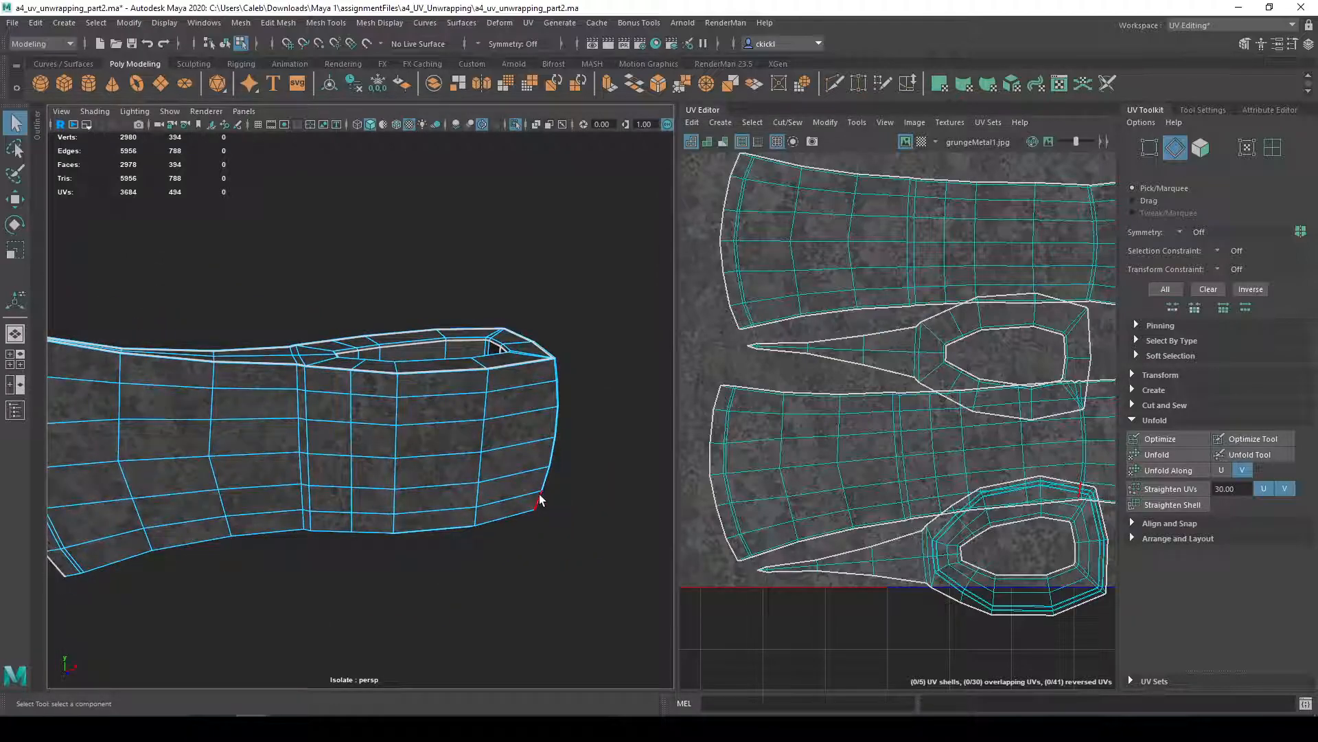
pyautogui.keyDown('alt'); pyautogui.moveTo(528, 448); pyautogui.dragTo(490, 474); pyautogui.keyUp('alt')
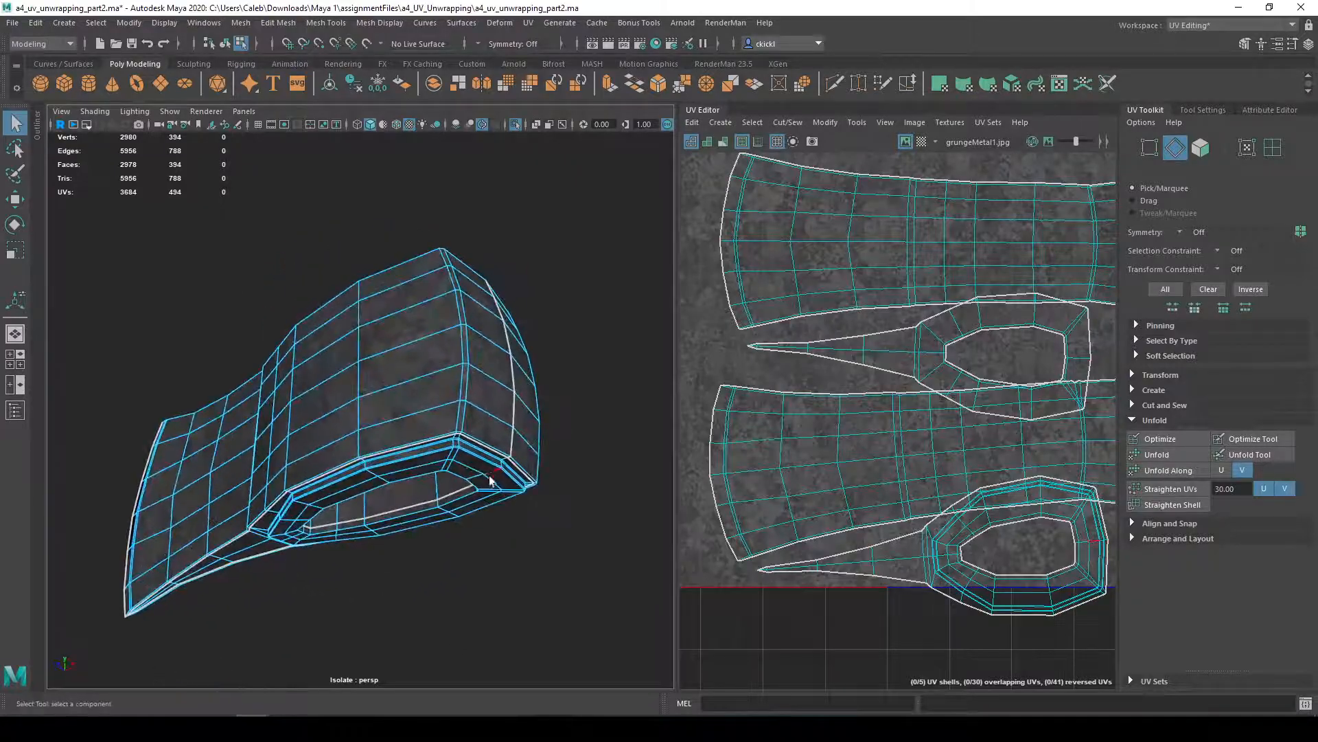
pyautogui.click(452, 426)
pyautogui.keyDown('alt'); pyautogui.moveTo(452, 427); pyautogui.dragTo(460, 398); pyautogui.keyUp('alt')
pyautogui.click(460, 396)
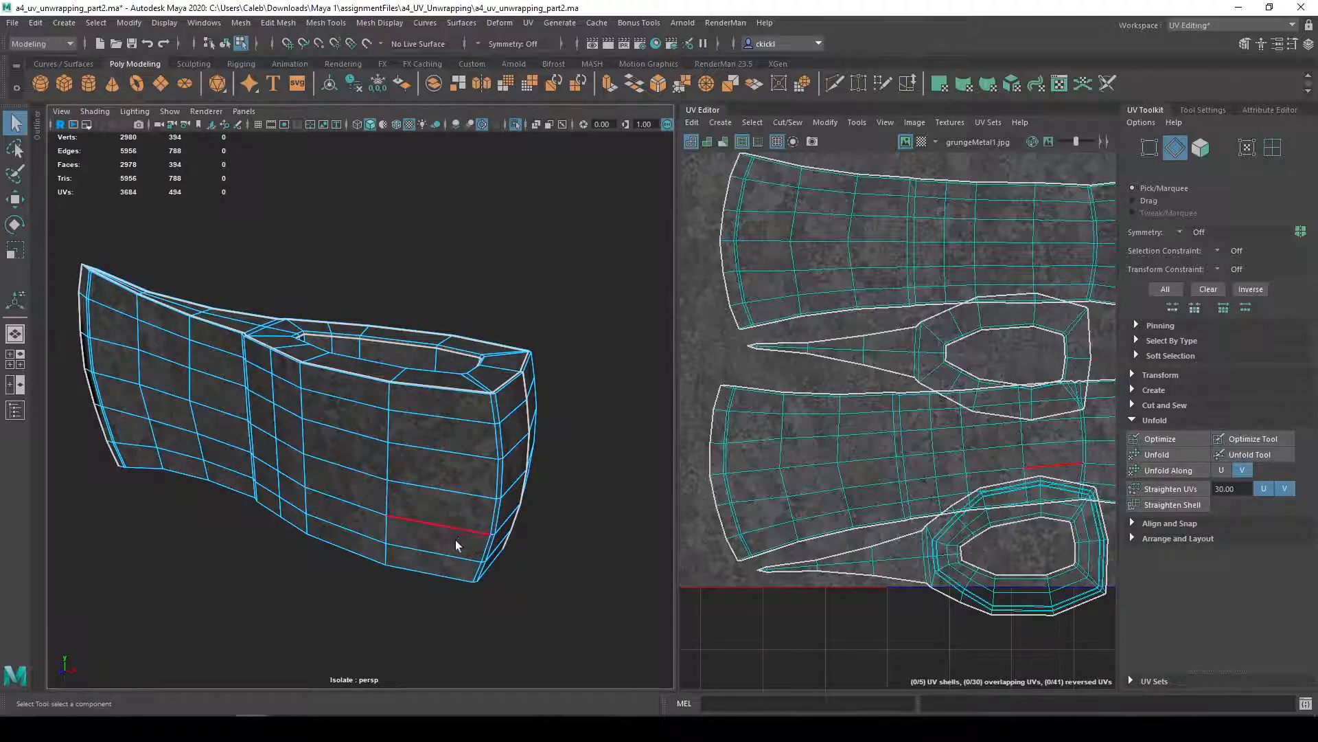
pyautogui.keyDown('alt'); pyautogui.moveTo(393, 494); pyautogui.dragTo(347, 622); pyautogui.keyUp('alt')
pyautogui.scroll(4, 294, 494)
# - Cut the short vertical edge at the top of the head's rear corner
pyautogui.click(345, 524)
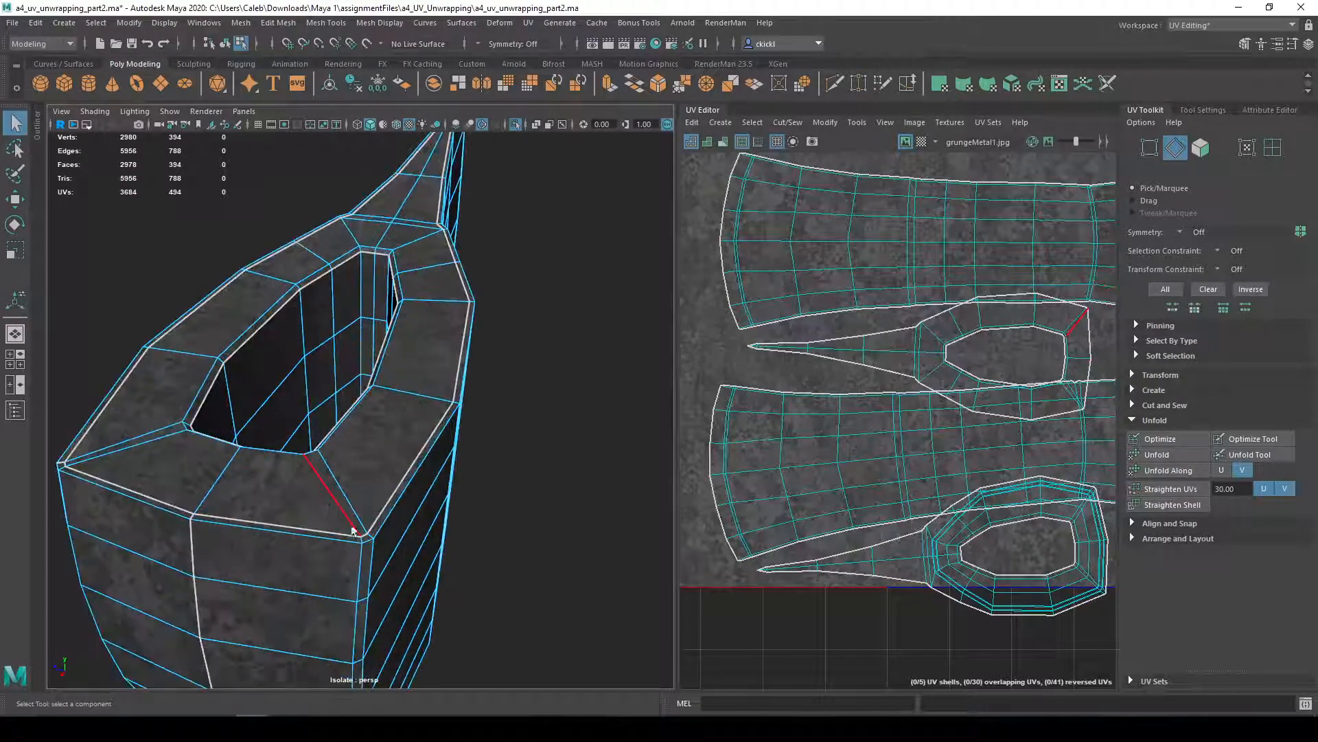
pyautogui.click(446, 551)
pyautogui.keyDown('alt'); pyautogui.moveTo(446, 550); pyautogui.dragTo(498, 542); pyautogui.keyUp('alt')
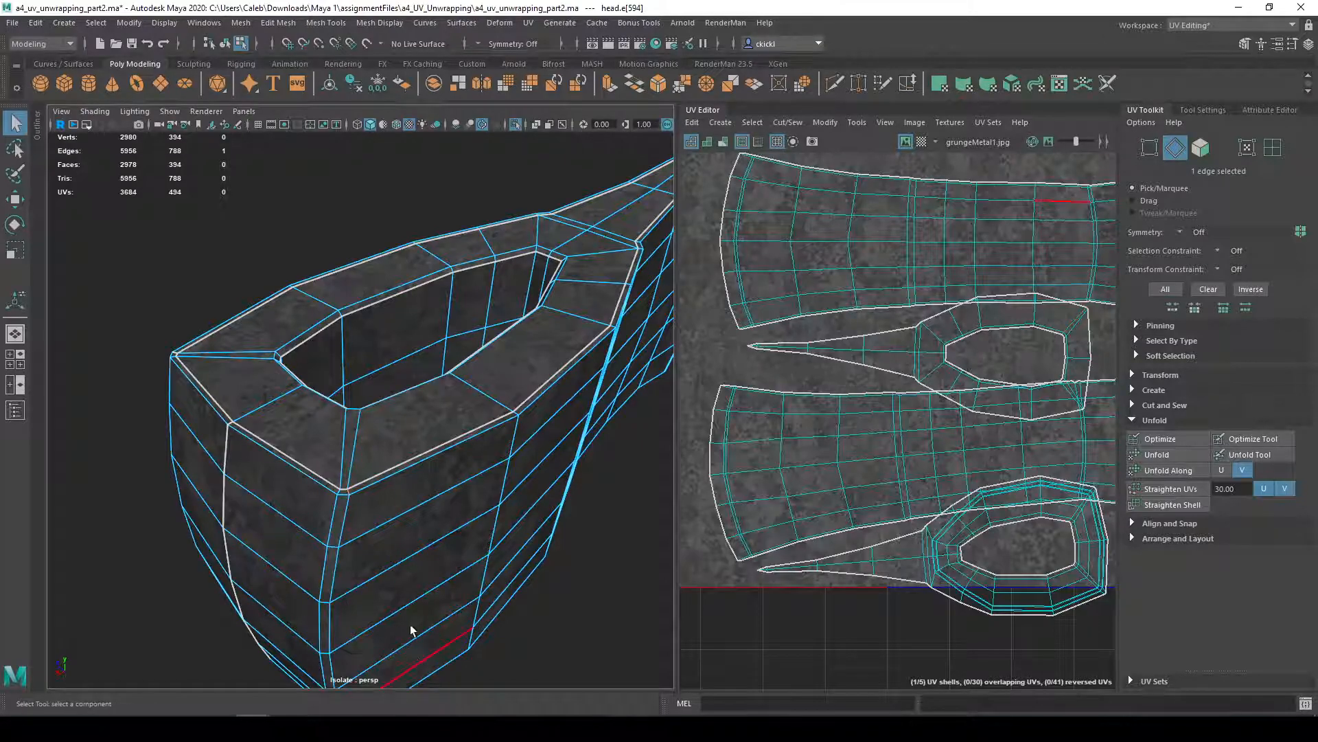
pyautogui.keyDown('alt'); pyautogui.moveTo(414, 642); pyautogui.dragTo(424, 277); pyautogui.keyUp('alt')
pyautogui.keyDown('alt'); pyautogui.moveTo(558, 493); pyautogui.dragTo(389, 369); pyautogui.keyUp('alt')
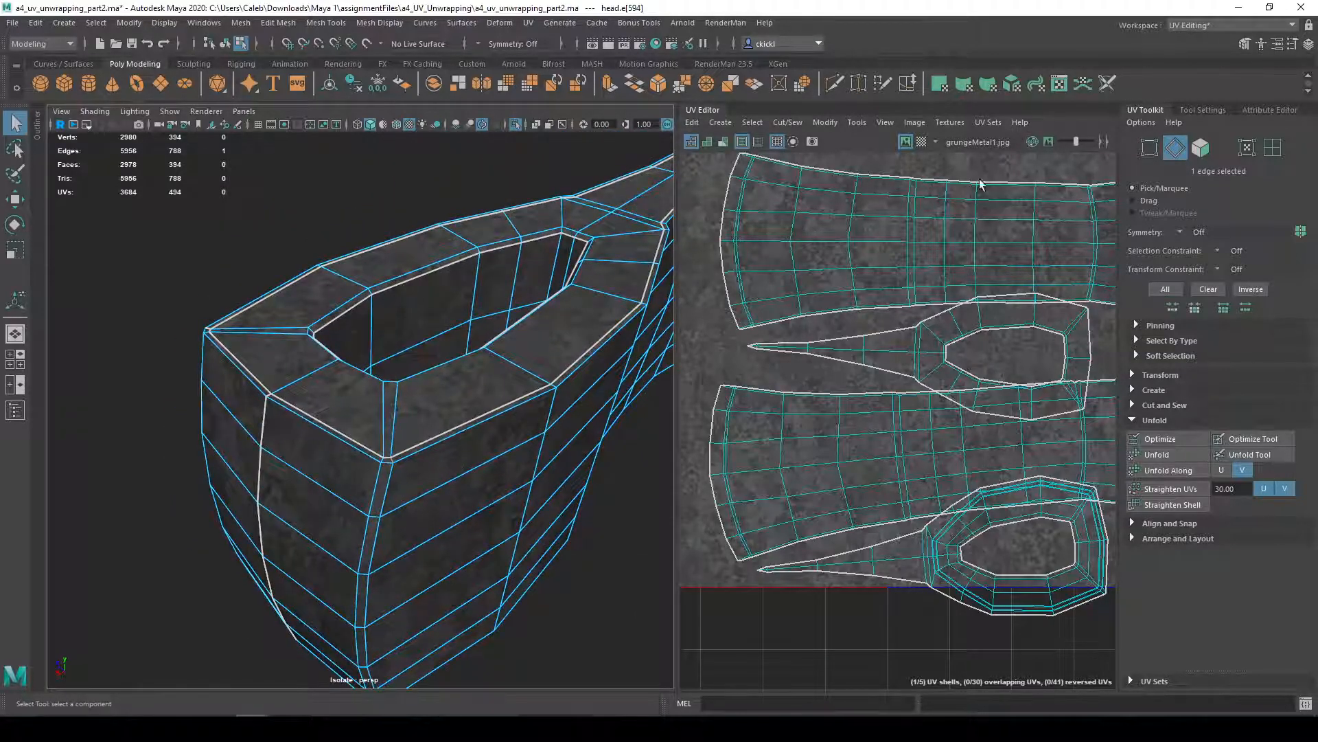
pyautogui.click(788, 122)
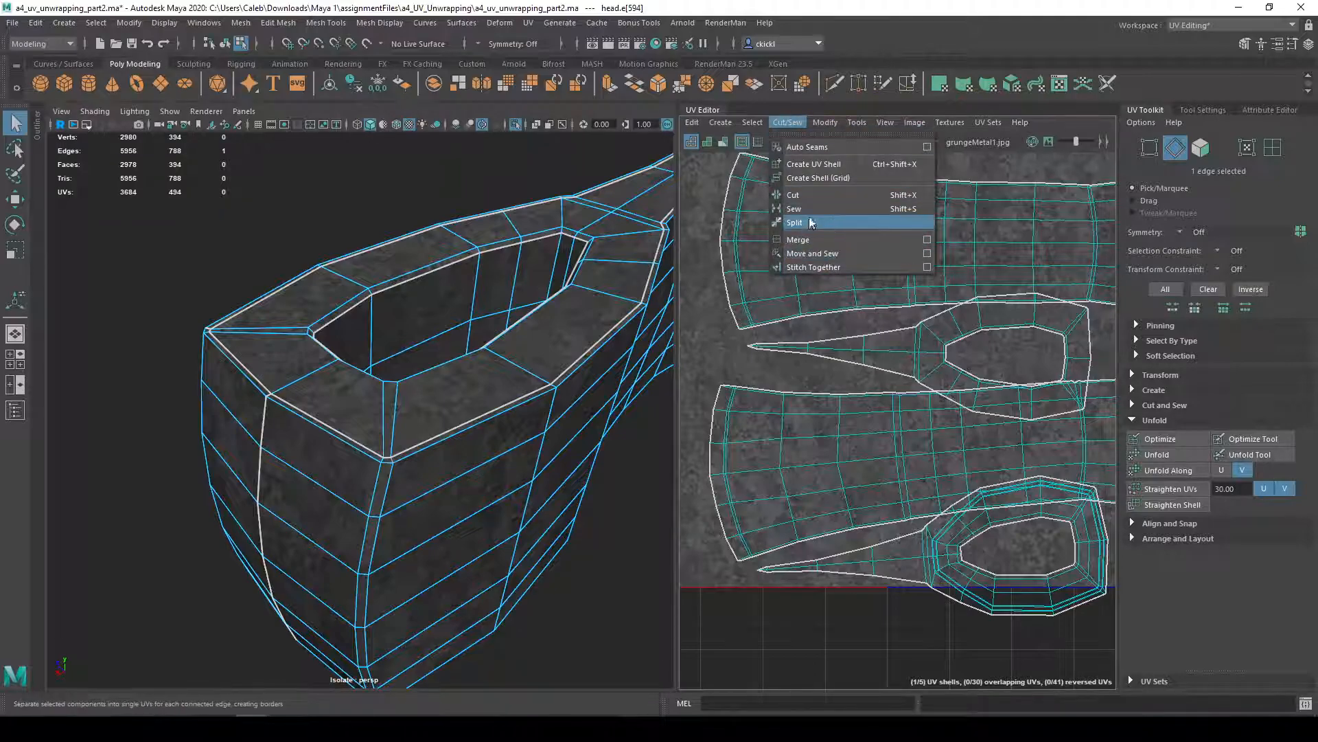
pyautogui.click(809, 195)
# - Highlight each of the two side shells in turn and examine which faces of the head they cover
pyautogui.keyDown('alt'); pyautogui.moveTo(361, 427); pyautogui.dragTo(603, 485); pyautogui.keyUp('alt')
pyautogui.press('a')
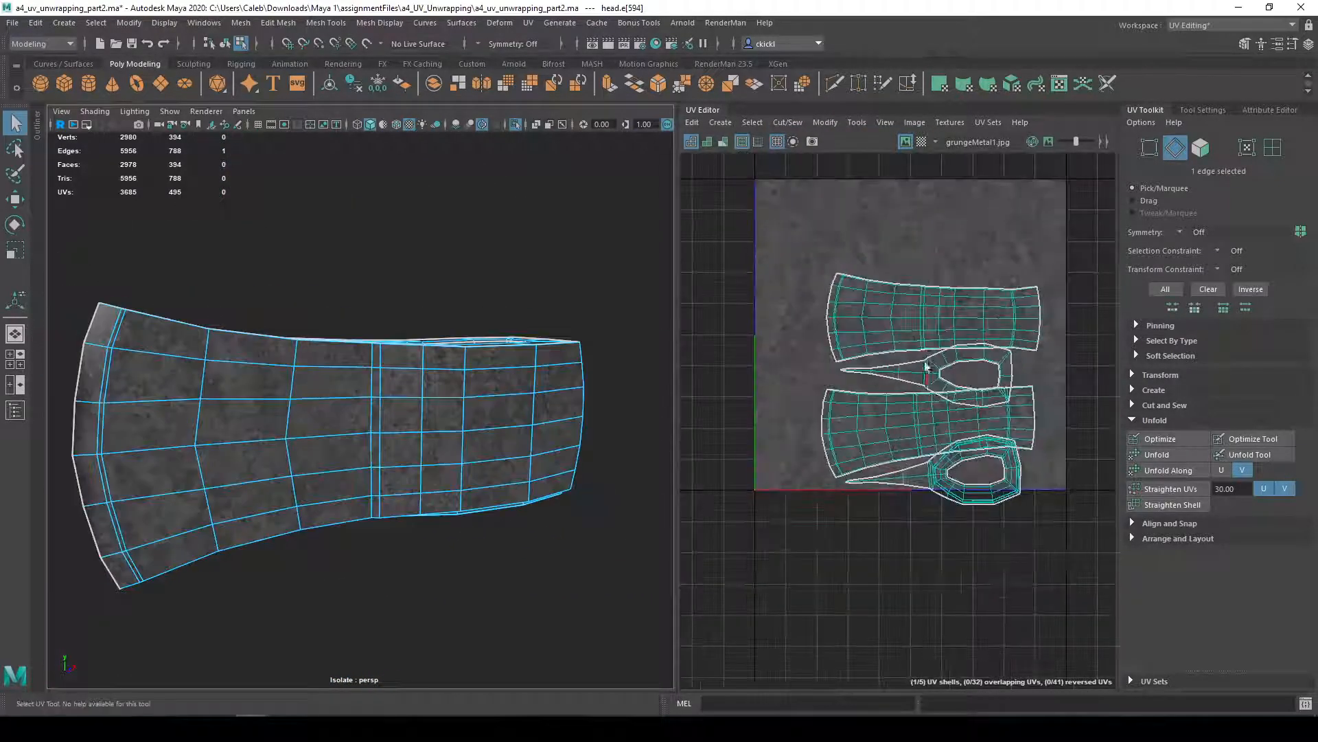
pyautogui.moveTo(901, 293)
pyautogui.mouseDown(button='right')
pyautogui.moveTo(885, 302)
pyautogui.moveTo(896, 315)
pyautogui.mouseUp(button='right')
pyautogui.click(900, 319)
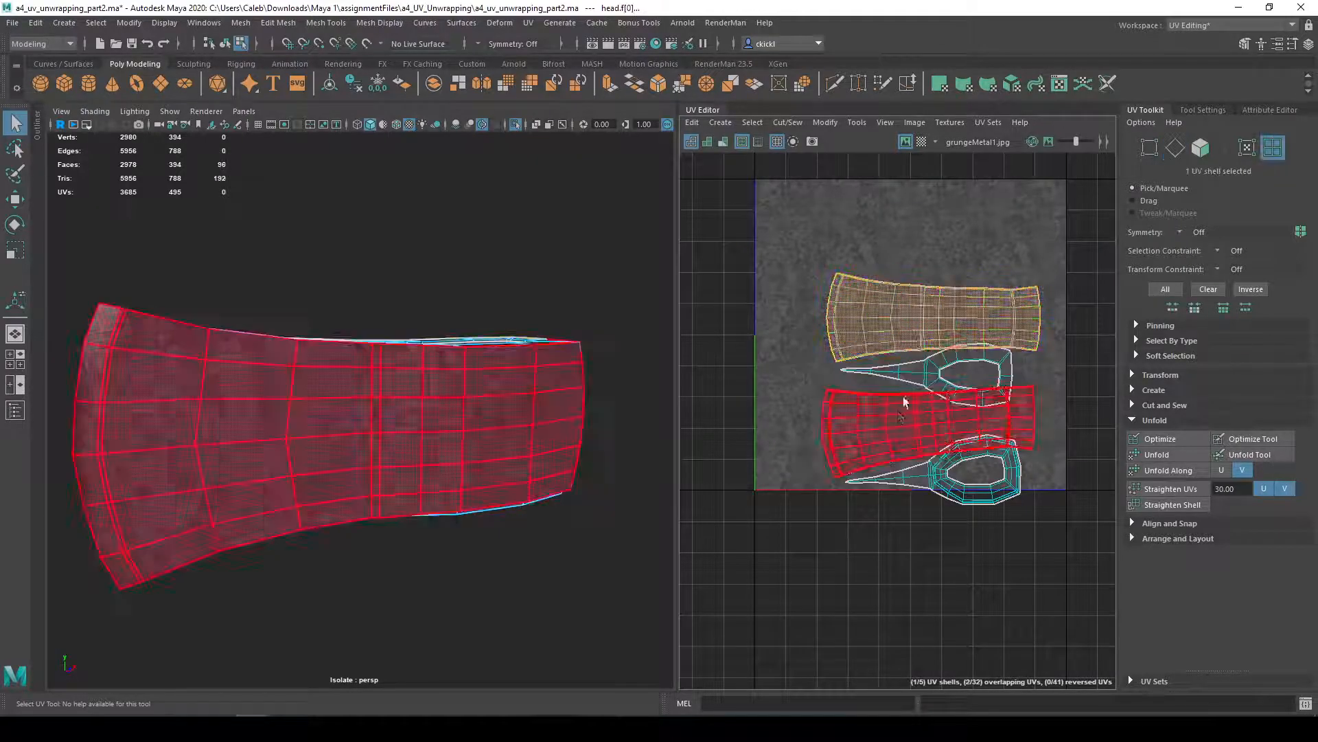
pyautogui.click(897, 412)
pyautogui.keyDown('alt'); pyautogui.moveTo(550, 473); pyautogui.dragTo(349, 406); pyautogui.keyUp('alt')
pyautogui.keyDown('alt'); pyautogui.moveTo(530, 579); pyautogui.dragTo(602, 608); pyautogui.keyUp('alt')
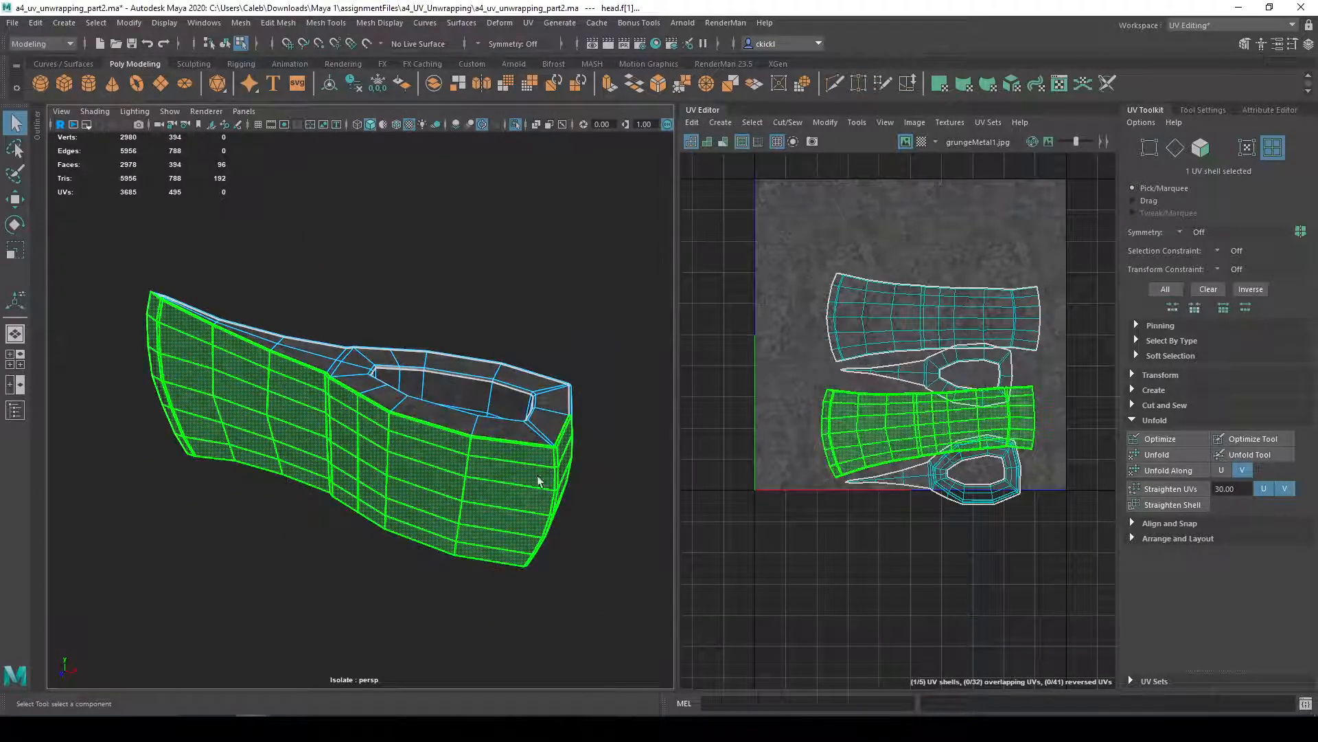
pyautogui.keyDown('alt'); pyautogui.moveTo(298, 474); pyautogui.dragTo(294, 501); pyautogui.keyUp('alt')
pyautogui.keyDown('alt'); pyautogui.moveTo(310, 436); pyautogui.dragTo(368, 464); pyautogui.keyUp('alt')
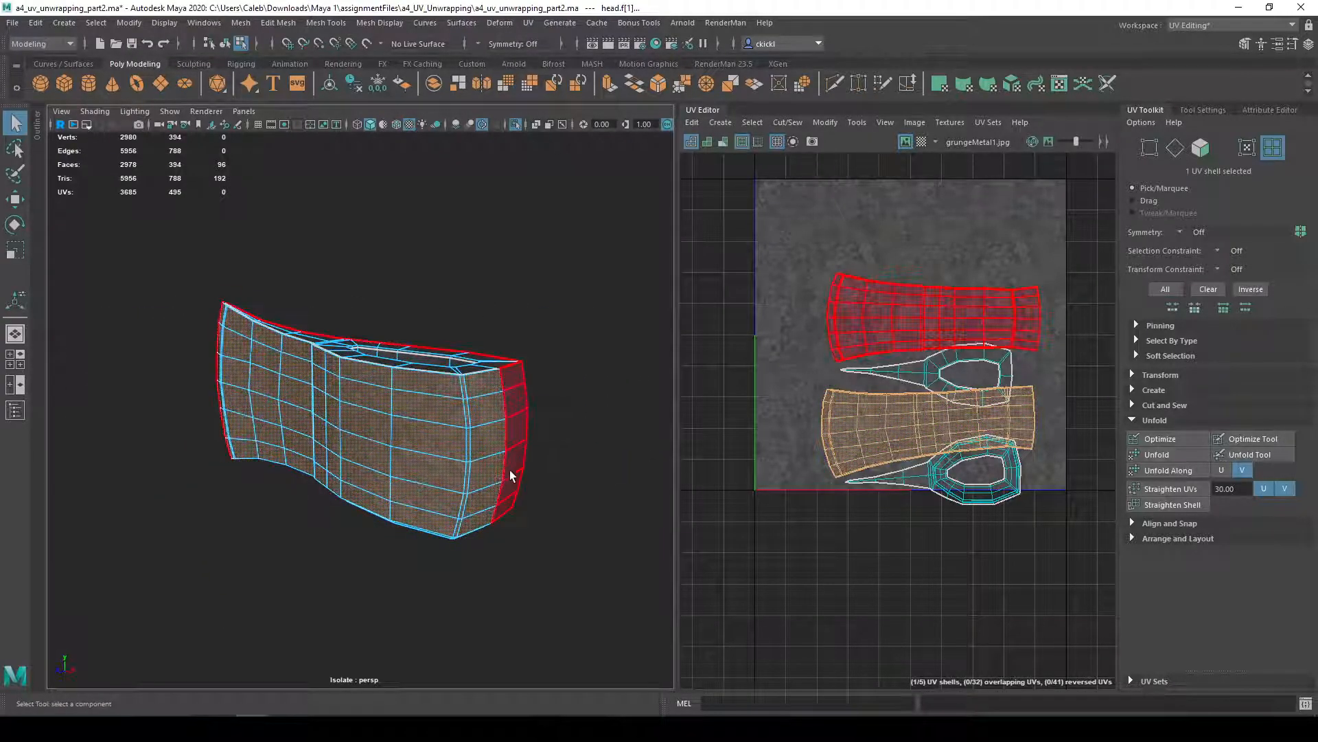
pyautogui.keyDown('alt'); pyautogui.moveTo(442, 457); pyautogui.dragTo(138, 461); pyautogui.keyUp('alt')
pyautogui.click(356, 450)
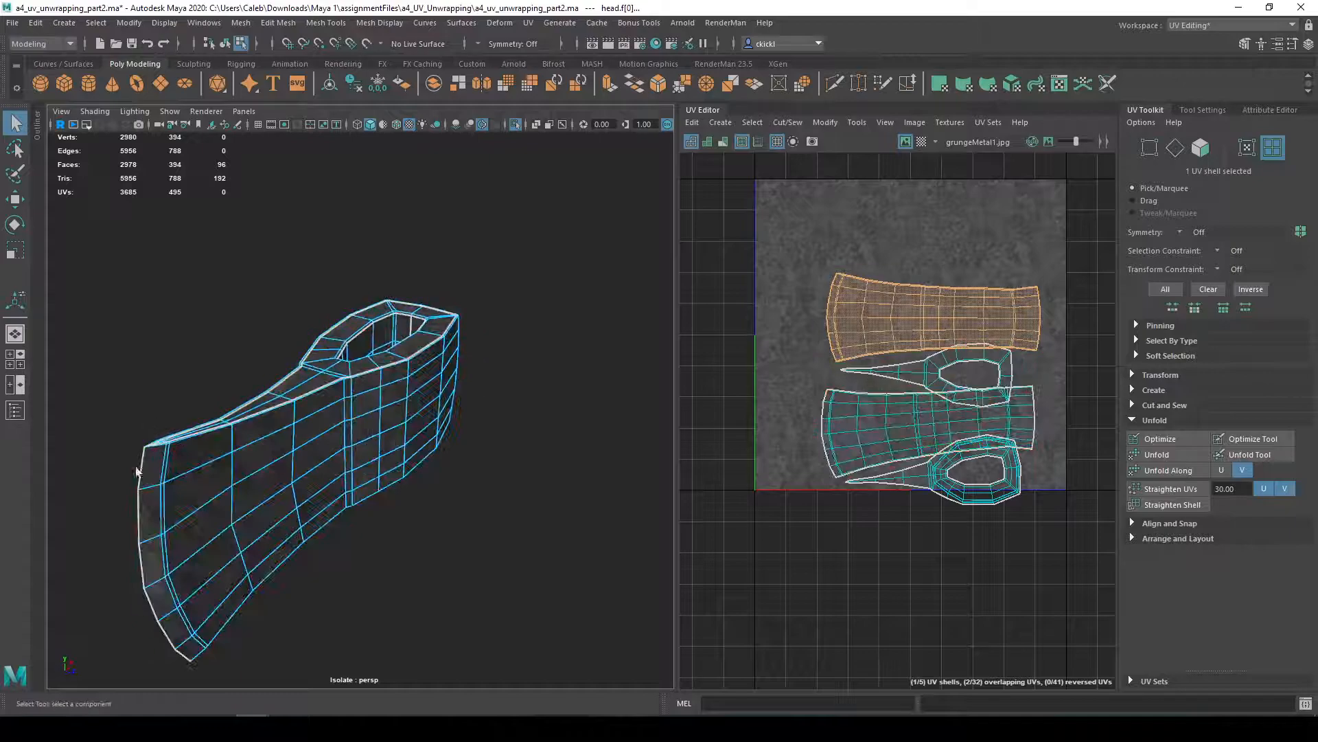
# - Select the blade-end and rear-end border edges of the side shells and move and sew them together
pyautogui.keyDown('alt'); pyautogui.moveTo(563, 529); pyautogui.dragTo(343, 481); pyautogui.keyUp('alt')
pyautogui.moveTo(896, 314); pyautogui.dragTo(893, 285, button='right')
pyautogui.click(859, 302)
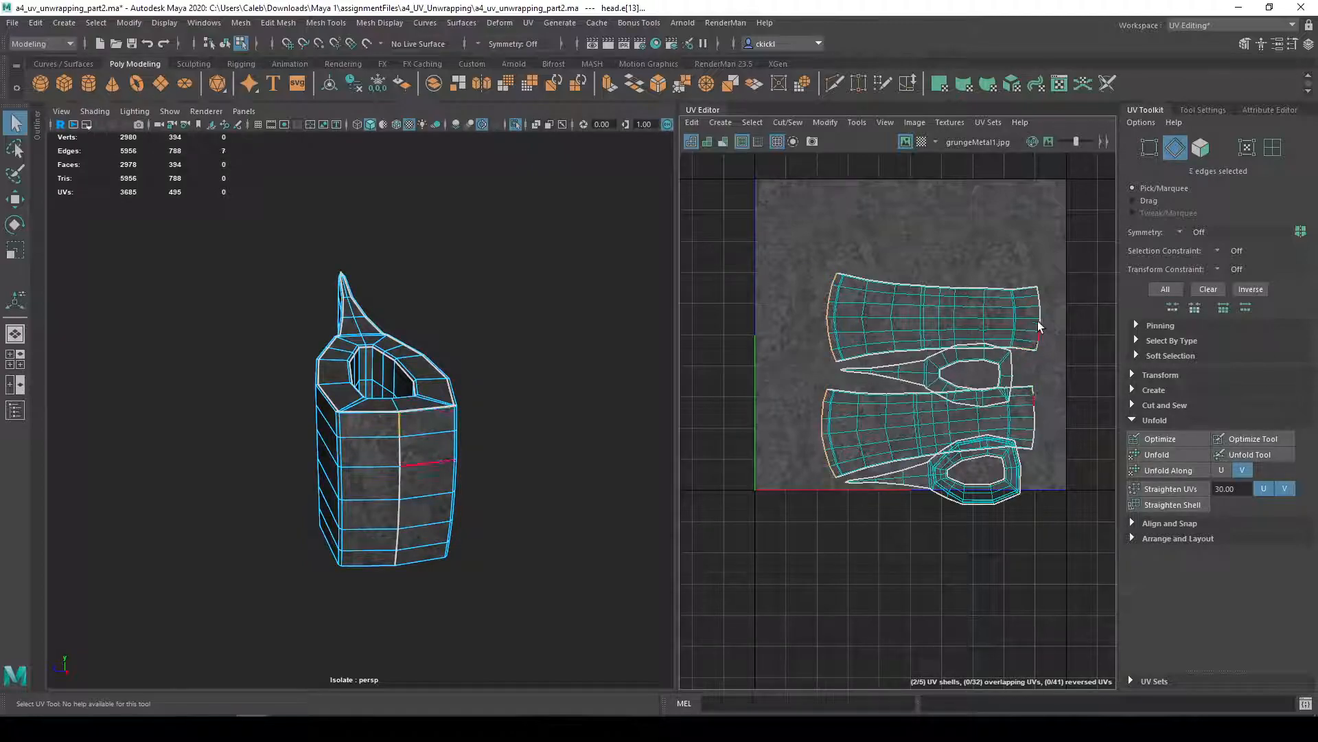
pyautogui.keyDown('shift'); pyautogui.doubleClick(1039, 289); pyautogui.keyUp('shift')
pyautogui.click(824, 122)
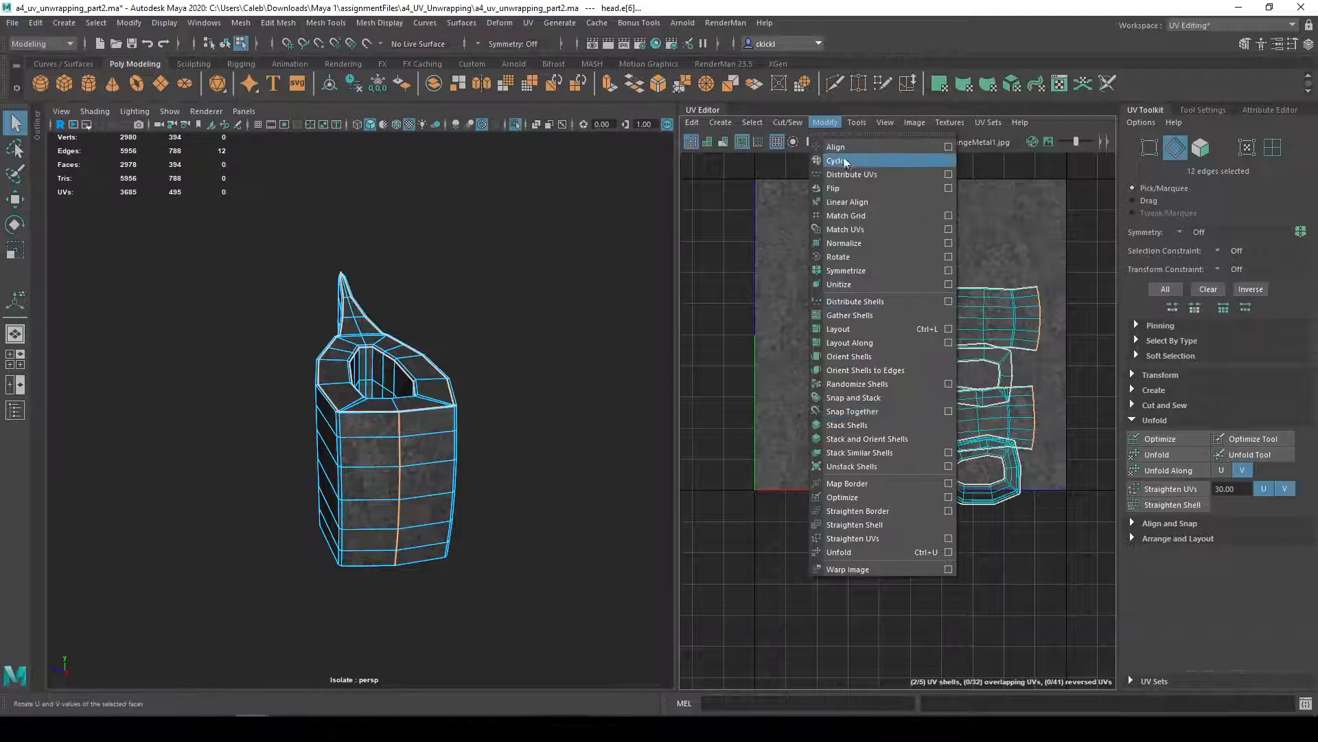
pyautogui.moveTo(784, 122)
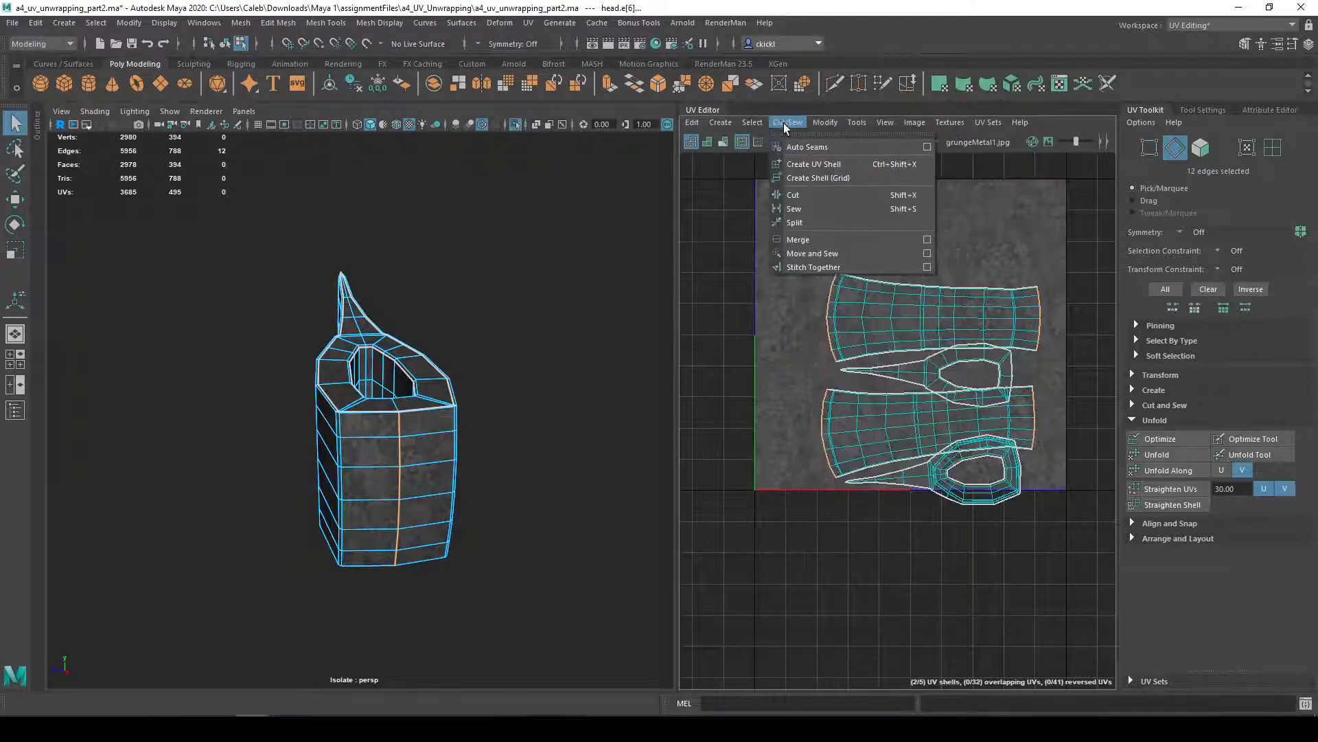
pyautogui.click(825, 256)
# - Unfold the merged side shell and examine its distortion on the head with the checker map
pyautogui.moveTo(889, 448); pyautogui.dragTo(831, 429, button='right')
pyautogui.moveTo(921, 422); pyautogui.dragTo(873, 402, button='right')
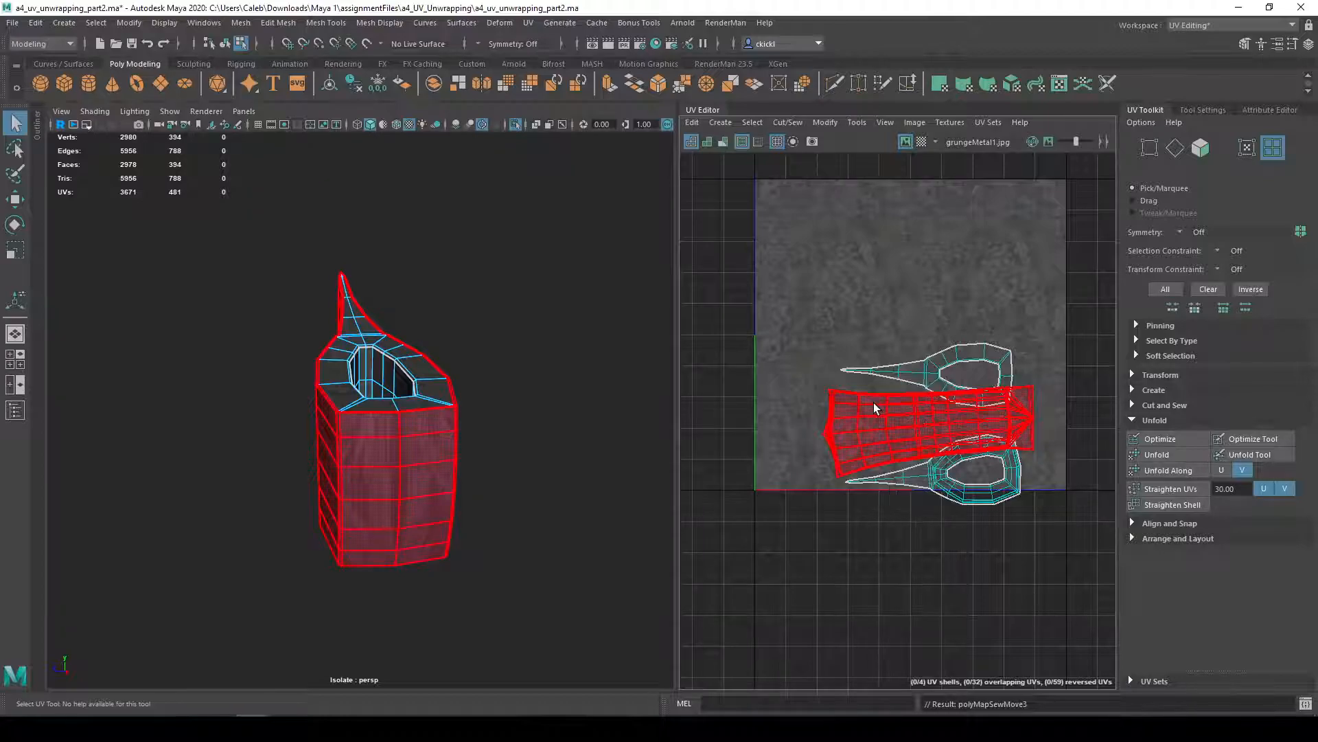
pyautogui.click(1197, 455)
pyautogui.keyDown('alt'); pyautogui.moveTo(670, 562); pyautogui.dragTo(523, 405); pyautogui.keyUp('alt')
pyautogui.keyDown('alt'); pyautogui.moveTo(390, 688); pyautogui.dragTo(597, 576); pyautogui.keyUp('alt')
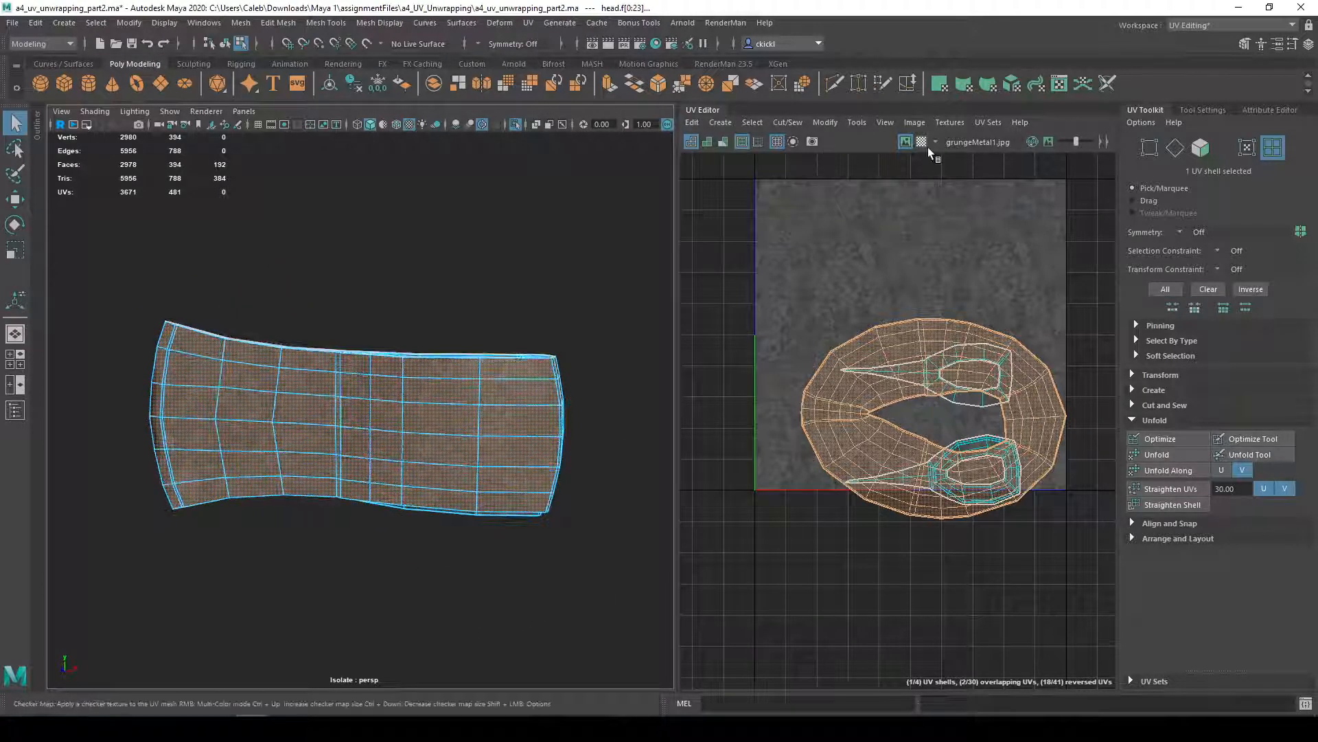
pyautogui.click(921, 142)
pyautogui.keyDown('alt'); pyautogui.moveTo(646, 398); pyautogui.dragTo(523, 570); pyautogui.keyUp('alt')
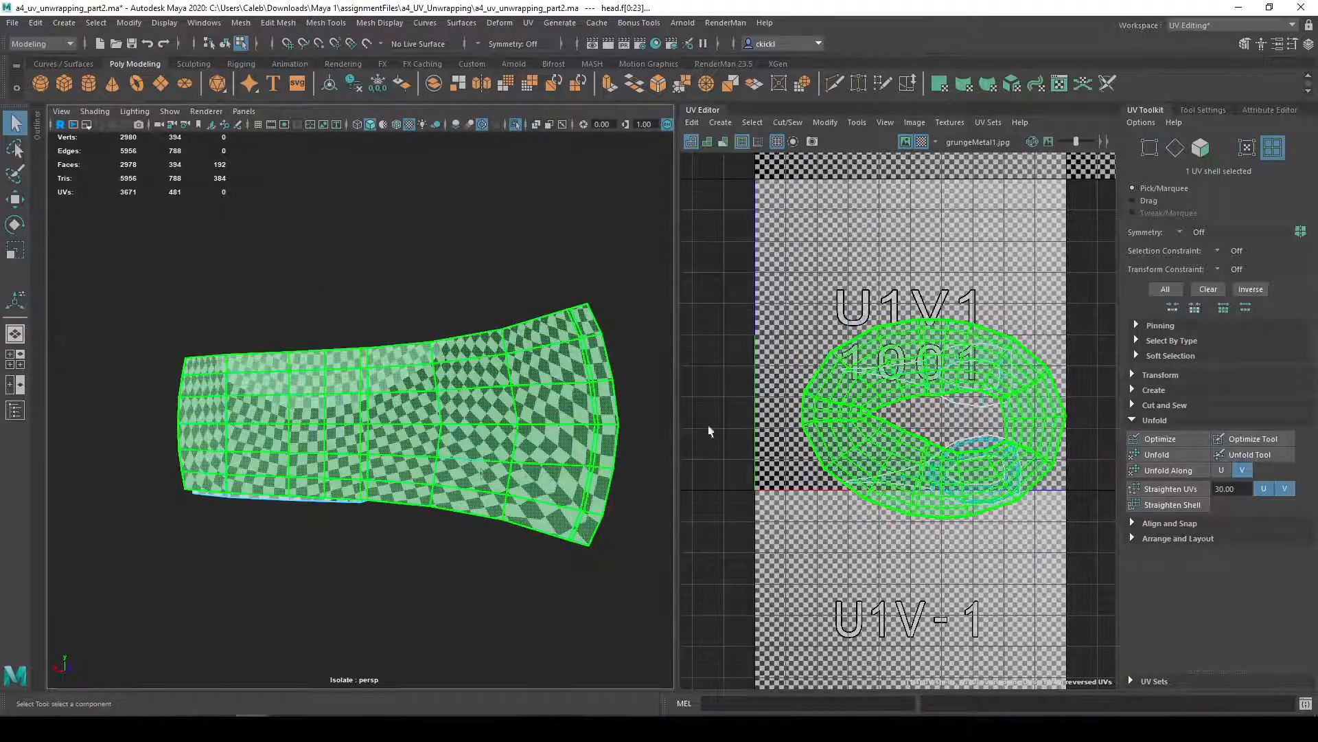
pyautogui.click(922, 141)
# - Undo the unfold and the sewing of the two side shells
pyautogui.hotkey('ctrl', 'z')
pyautogui.moveTo(890, 338)
pyautogui.keyDown('alt'); pyautogui.mouseDown()
pyautogui.moveTo(765, 362)
pyautogui.moveTo(903, 346)
pyautogui.mouseUp(); pyautogui.keyUp('alt')
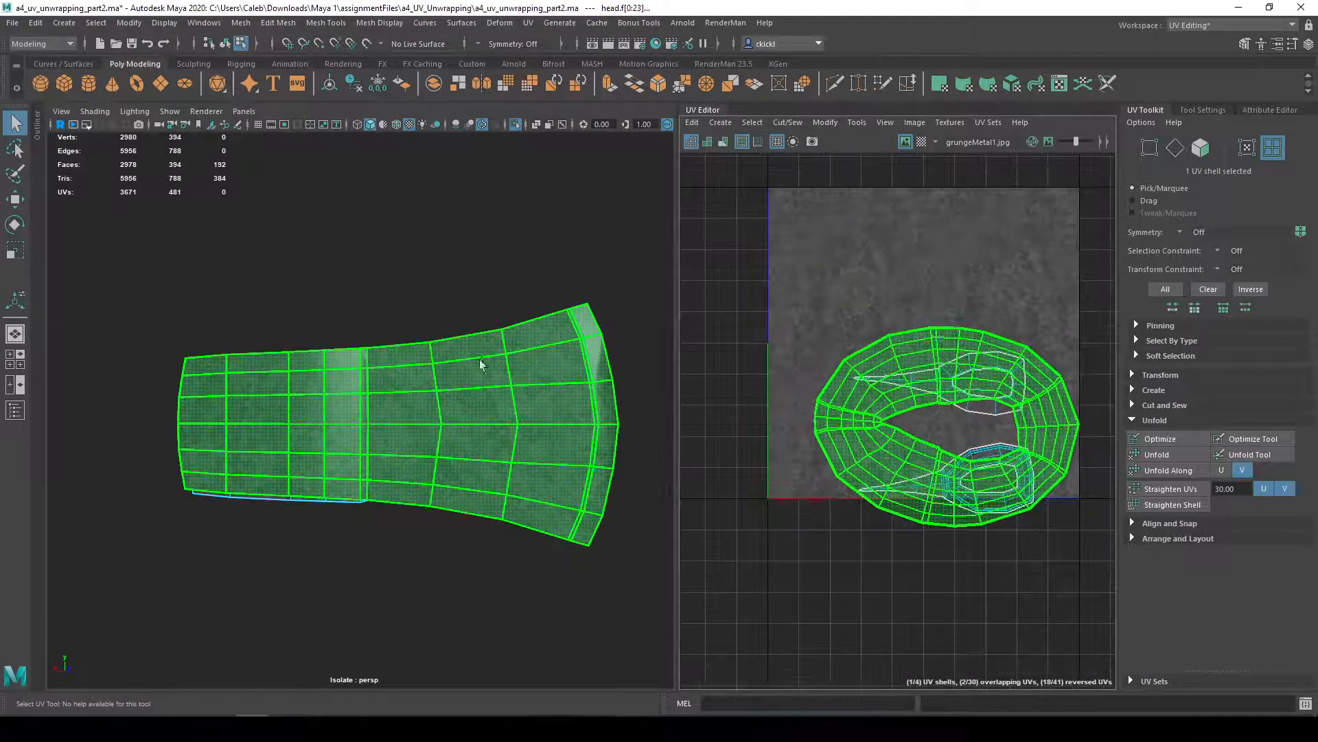
pyautogui.keyDown('alt'); pyautogui.moveTo(479, 367); pyautogui.dragTo(288, 395); pyautogui.keyUp('alt')
pyautogui.hotkey('ctrl', 'z')
pyautogui.hotkey('ctrl', 'z')
pyautogui.hotkey('ctrl', 'z')
pyautogui.hotkey('ctrl', 'z')
pyautogui.hotkey('ctrl', 'z')
pyautogui.hotkey('ctrl', 'z')
pyautogui.hotkey('ctrl', 'z')
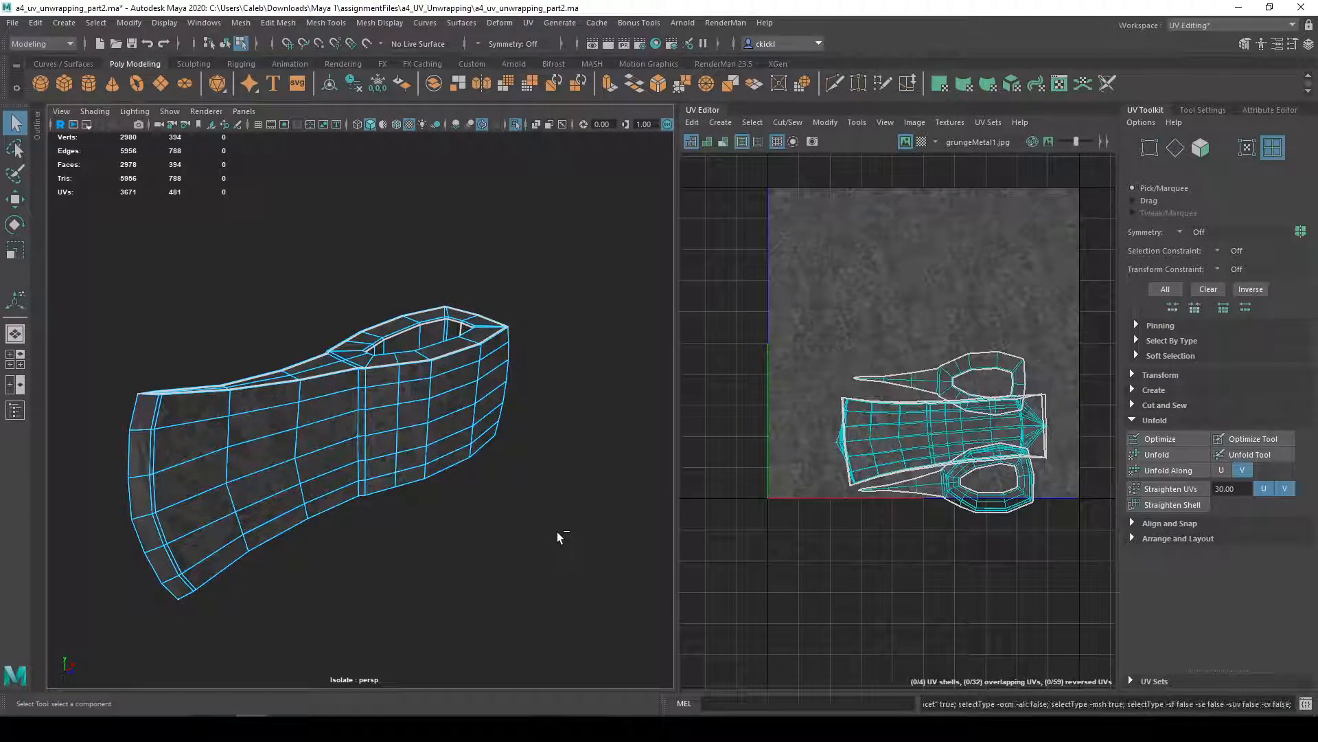
pyautogui.keyDown('alt'); pyautogui.moveTo(821, 391); pyautogui.dragTo(801, 386, button='middle'); pyautogui.keyUp('alt')
pyautogui.keyDown('alt'); pyautogui.moveTo(180, 464); pyautogui.dragTo(474, 640); pyautogui.keyUp('alt')
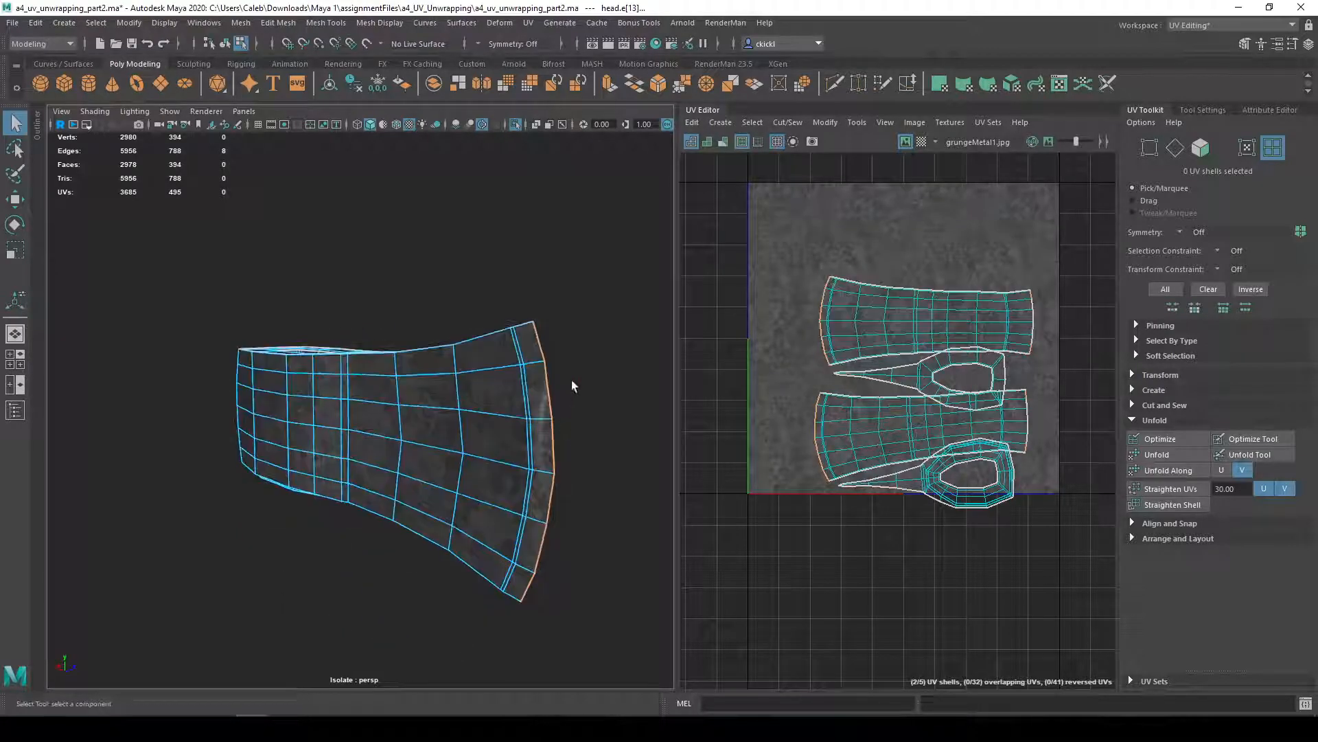
# - Highlight the two top faces on either side of the blade edge and examine the seam between them
pyautogui.keyDown('alt'); pyautogui.moveTo(541, 340); pyautogui.dragTo(240, 367); pyautogui.keyUp('alt')
pyautogui.moveTo(210, 385); pyautogui.dragTo(317, 355, button='right')
pyautogui.keyDown('alt'); pyautogui.moveTo(319, 355); pyautogui.dragTo(381, 363, button='middle'); pyautogui.keyUp('alt')
pyautogui.click(356, 324)
pyautogui.keyDown('alt'); pyautogui.moveTo(395, 376); pyautogui.dragTo(535, 386); pyautogui.keyUp('alt')
pyautogui.keyDown('alt'); pyautogui.moveTo(621, 362); pyautogui.dragTo(443, 362, button='middle'); pyautogui.keyUp('alt')
pyautogui.keyDown('shift'); pyautogui.click(470, 360); pyautogui.keyUp('shift')
pyautogui.keyDown('alt'); pyautogui.moveTo(524, 391); pyautogui.dragTo(503, 385); pyautogui.keyUp('alt')
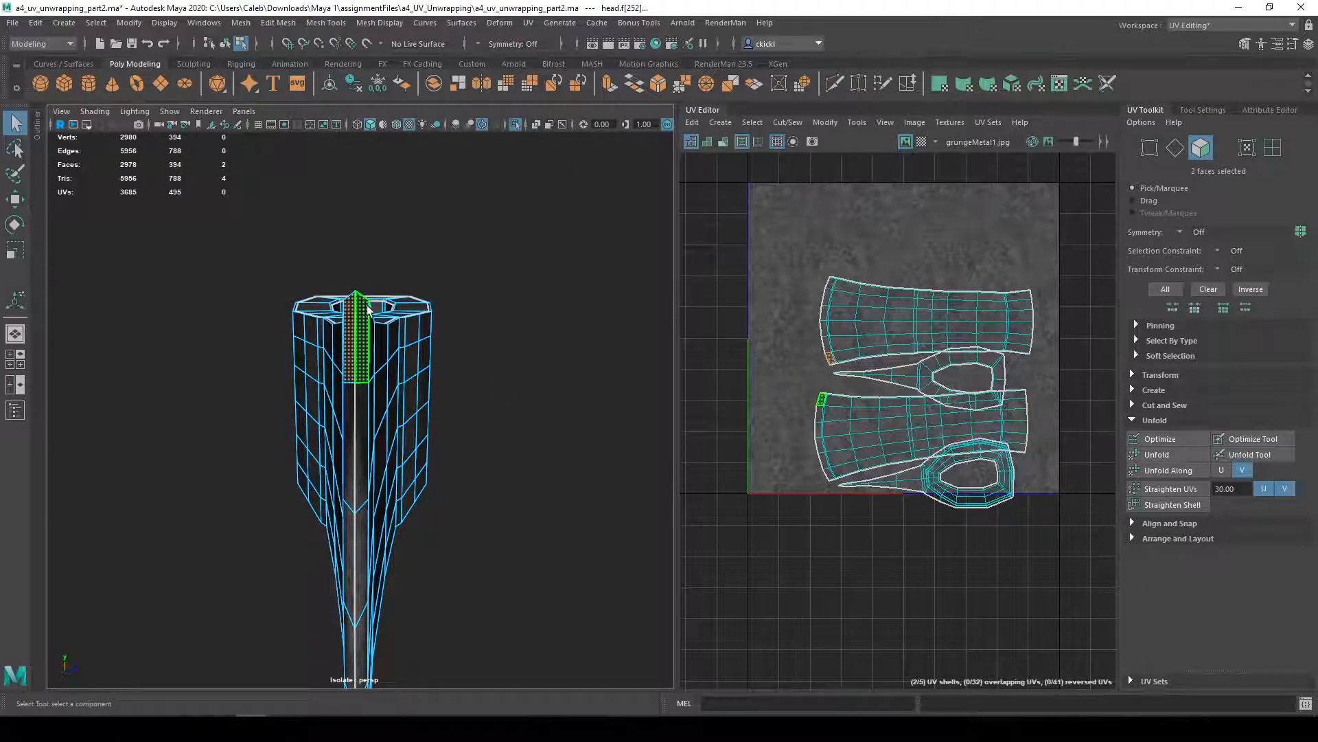
pyautogui.keyDown('alt'); pyautogui.moveTo(368, 310); pyautogui.dragTo(430, 390); pyautogui.keyUp('alt')
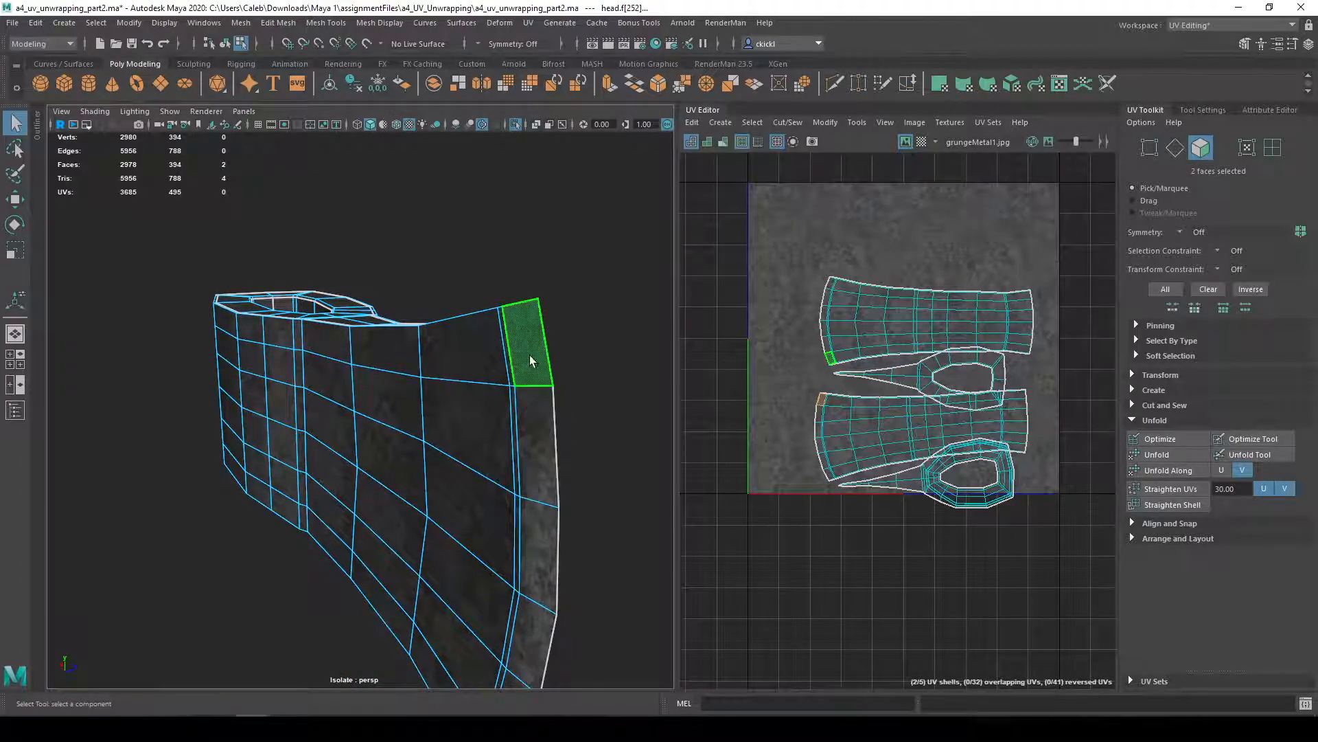
pyautogui.keyDown('alt'); pyautogui.moveTo(576, 359); pyautogui.dragTo(521, 358); pyautogui.keyUp('alt')
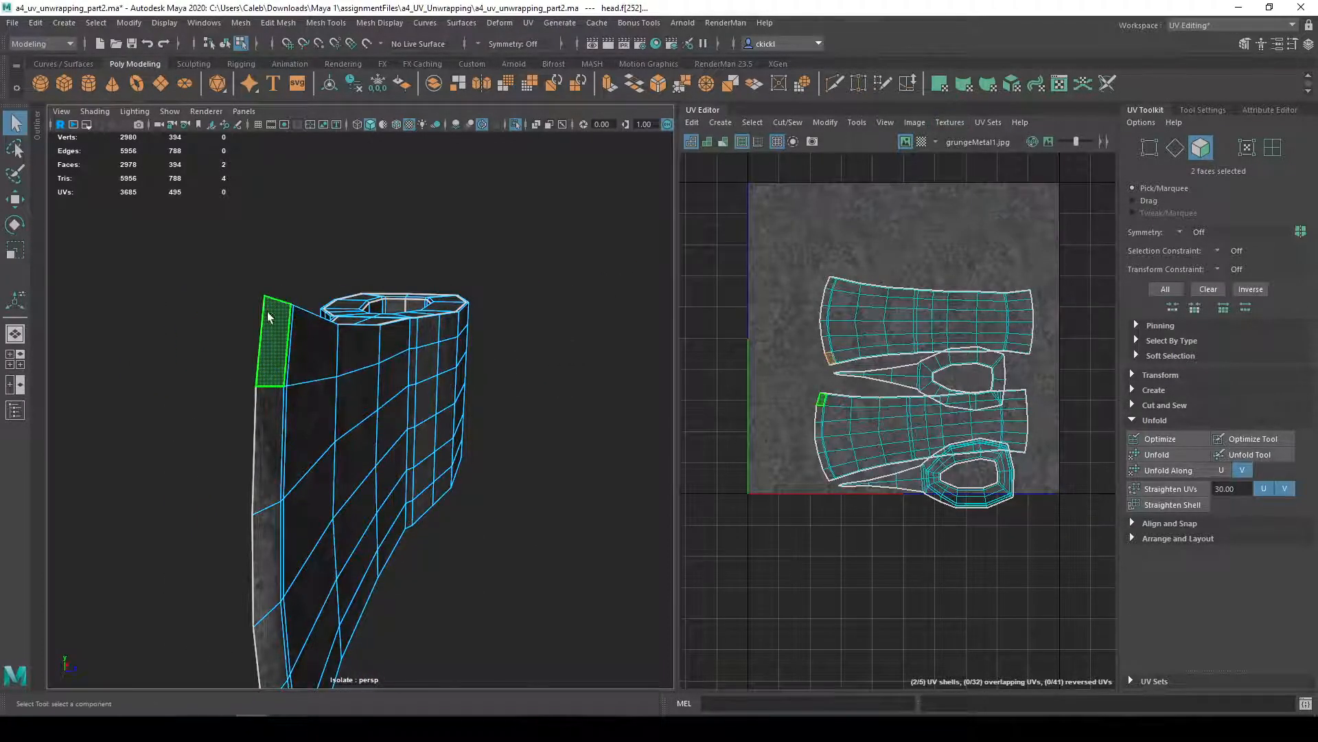
pyautogui.keyDown('alt'); pyautogui.moveTo(264, 382); pyautogui.dragTo(535, 407); pyautogui.keyUp('alt')
# - Select the whole head in object mode and examine the rear seam with the grunge texture and the checker map
pyautogui.moveTo(530, 349); pyautogui.dragTo(607, 313, button='right')
pyautogui.keyDown('alt'); pyautogui.moveTo(235, 427); pyautogui.dragTo(273, 402); pyautogui.keyUp('alt')
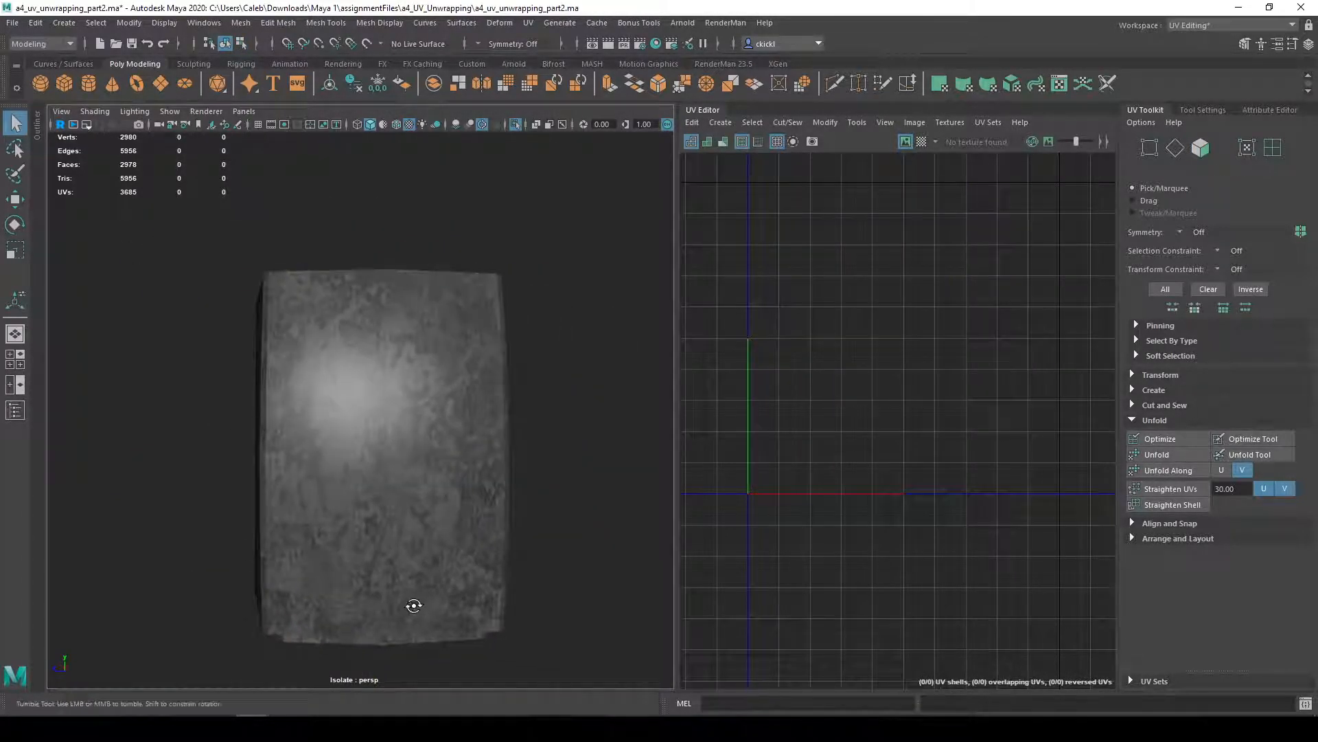
pyautogui.keyDown('alt'); pyautogui.moveTo(414, 605); pyautogui.dragTo(421, 609); pyautogui.keyUp('alt')
pyautogui.click(506, 530)
pyautogui.click(538, 474)
pyautogui.keyDown('alt'); pyautogui.moveTo(538, 475); pyautogui.dragTo(606, 497); pyautogui.keyUp('alt')
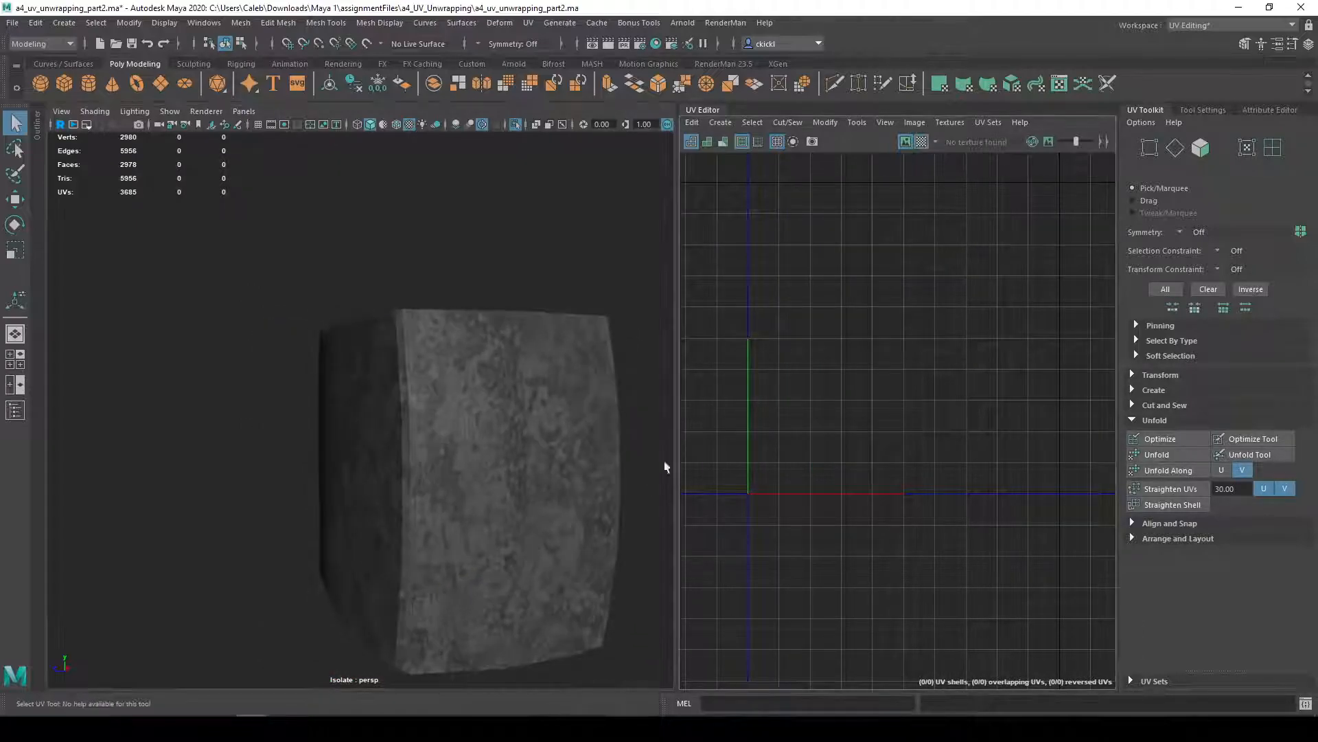
pyautogui.click(607, 407)
pyautogui.keyDown('alt'); pyautogui.moveTo(478, 557); pyautogui.dragTo(405, 482, button='middle'); pyautogui.keyUp('alt')
pyautogui.scroll(5, 475, 539)
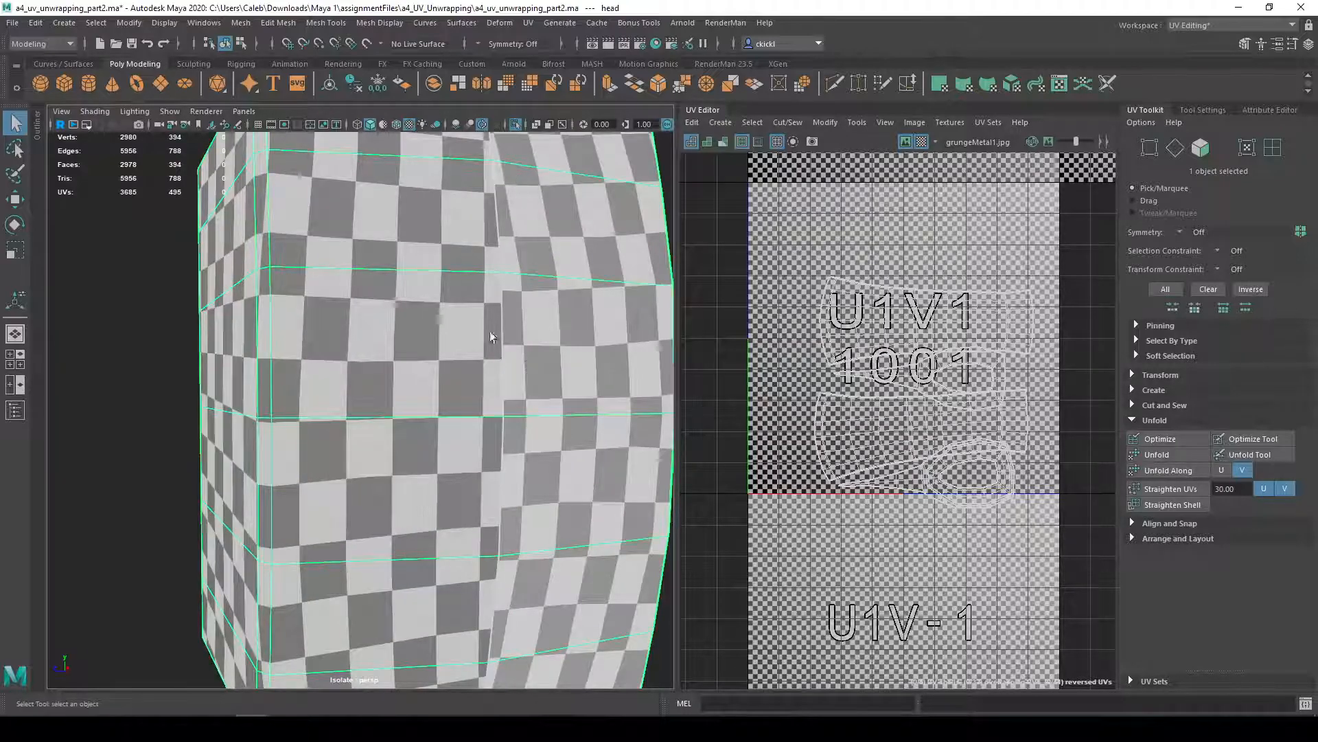
pyautogui.scroll(-6, 559, 565)
pyautogui.scroll(3, 492, 508)
pyautogui.keyDown('alt'); pyautogui.moveTo(450, 395); pyautogui.dragTo(461, 442); pyautogui.keyUp('alt')
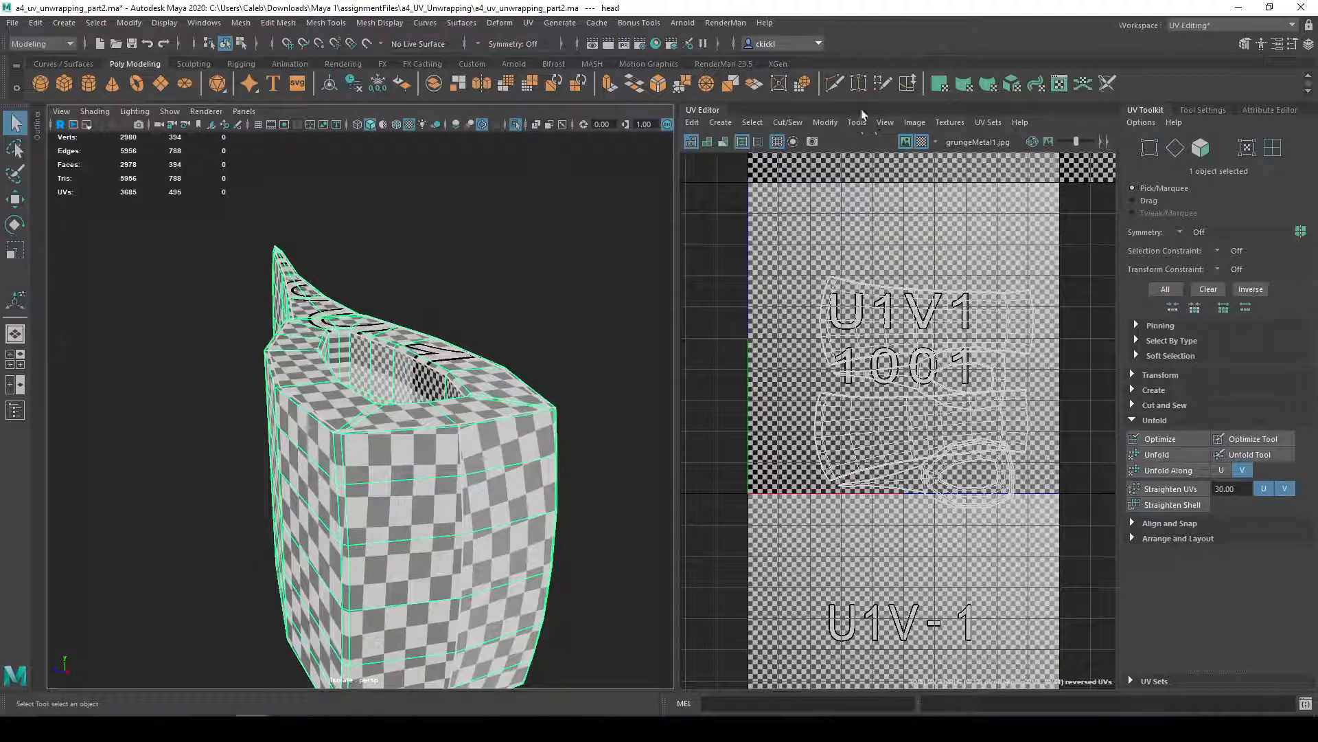
# - Hide the checker map, then select the vertical seam edges down the head's rear face and Move and Sew them to merge both side shells
pyautogui.click(922, 141)
pyautogui.moveTo(442, 349); pyautogui.dragTo(436, 298, button='right')
pyautogui.scroll(4, 476, 466)
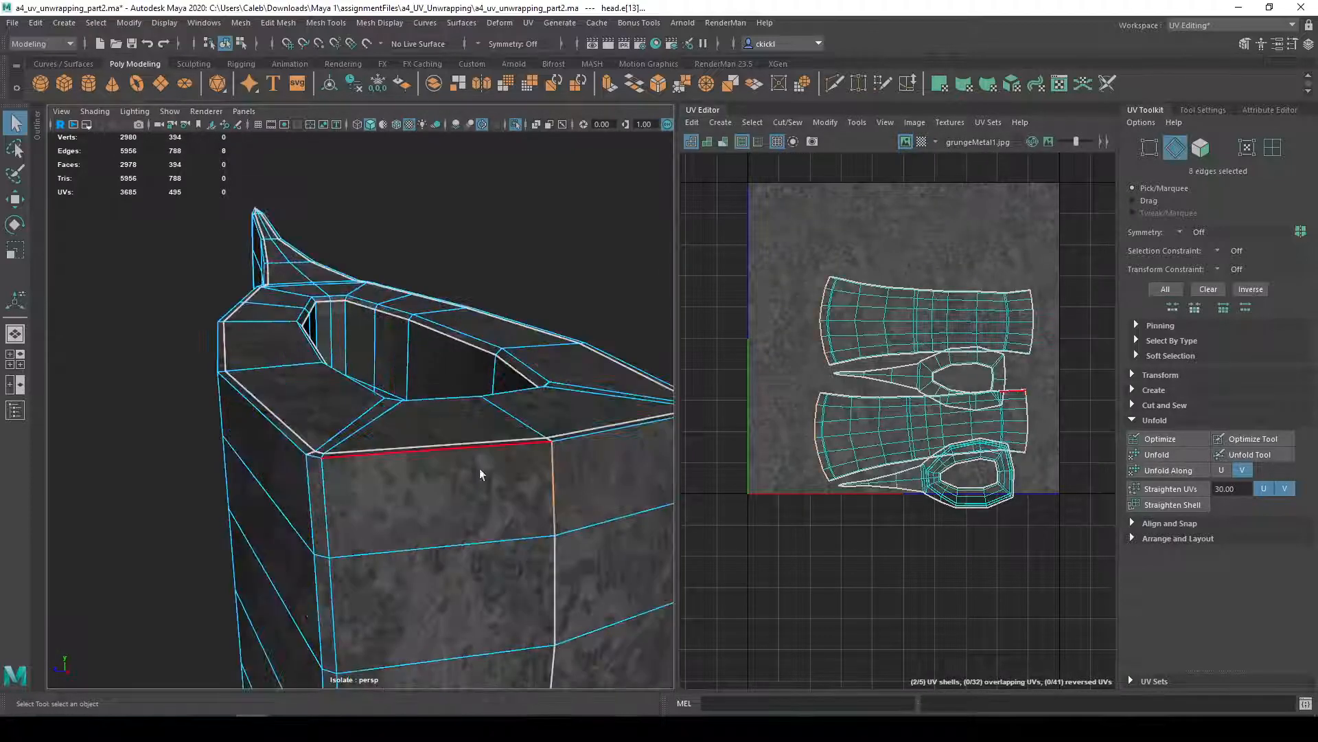
pyautogui.click(551, 443)
pyautogui.keyDown('alt'); pyautogui.moveTo(551, 443); pyautogui.dragTo(439, 262); pyautogui.keyUp('alt')
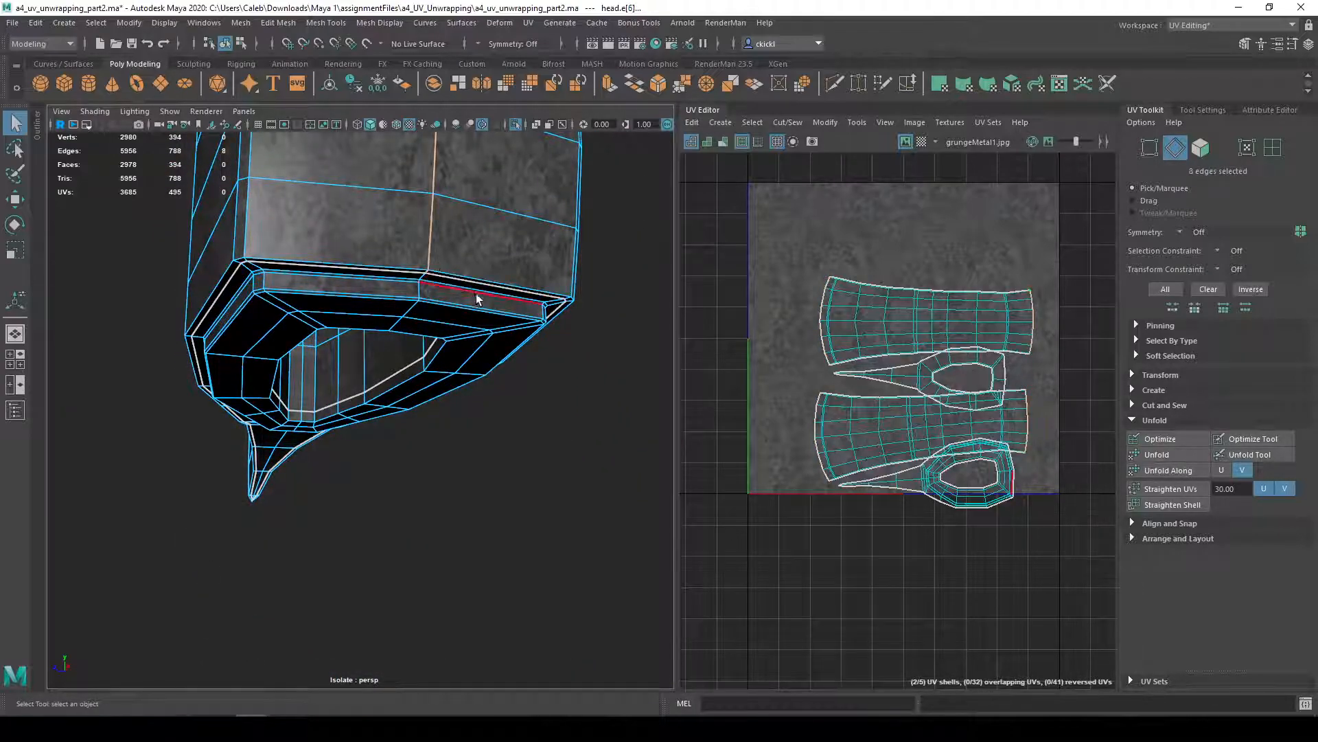
pyautogui.keyDown('alt'); pyautogui.moveTo(469, 260); pyautogui.dragTo(513, 350); pyautogui.keyUp('alt')
pyautogui.scroll(-6, 523, 364)
pyautogui.keyDown('alt'); pyautogui.moveTo(529, 373); pyautogui.dragTo(528, 407, button='middle'); pyautogui.keyUp('alt')
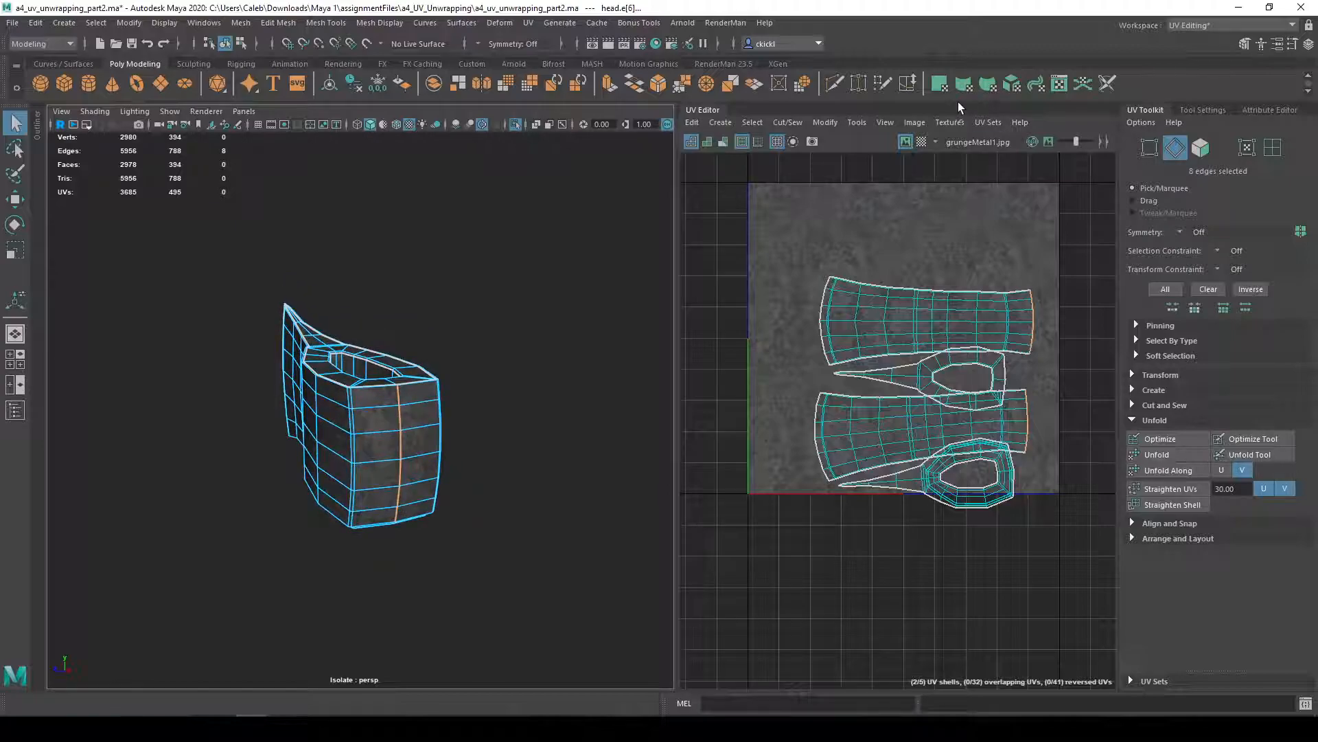
pyautogui.click(813, 122)
pyautogui.moveTo(787, 123)
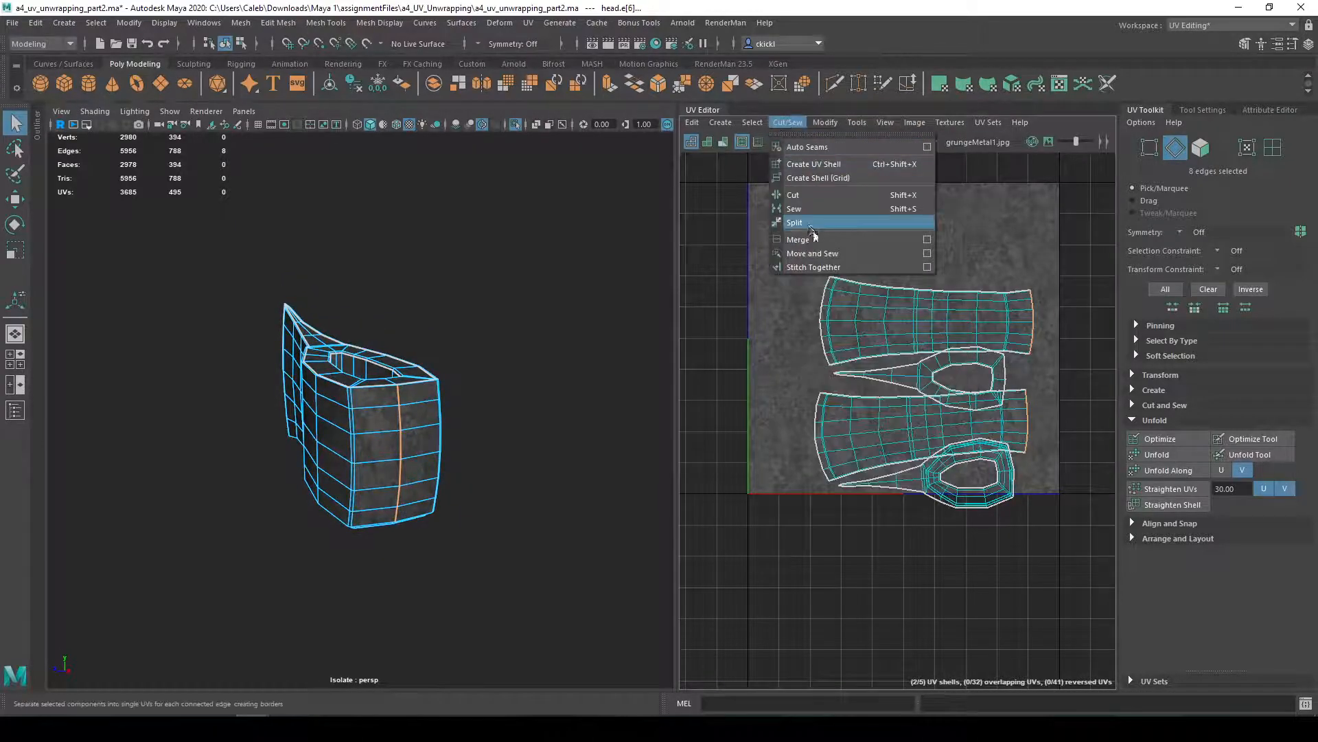
pyautogui.click(819, 253)
# - Unfold and optimize the merged side shell, and widen the UV Editor
pyautogui.moveTo(434, 349); pyautogui.dragTo(492, 350, button='right')
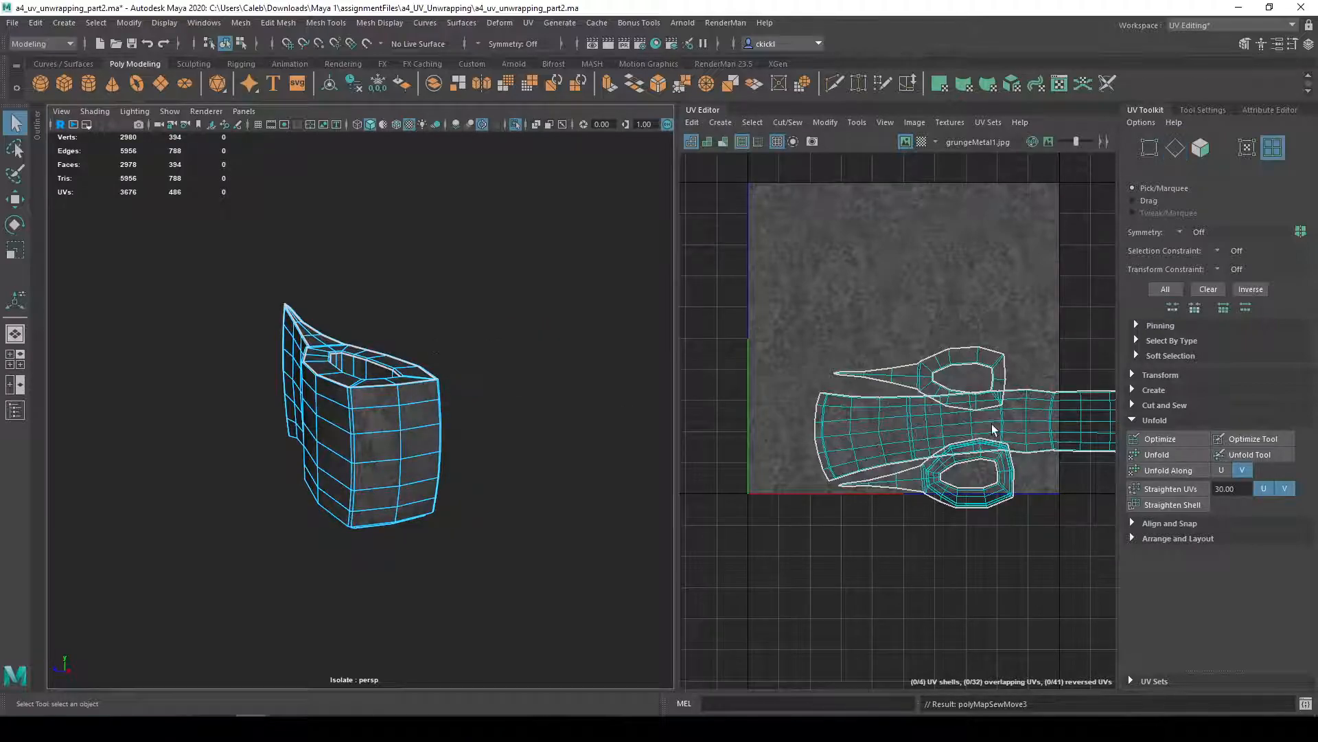
pyautogui.click(991, 430)
pyautogui.press('f')
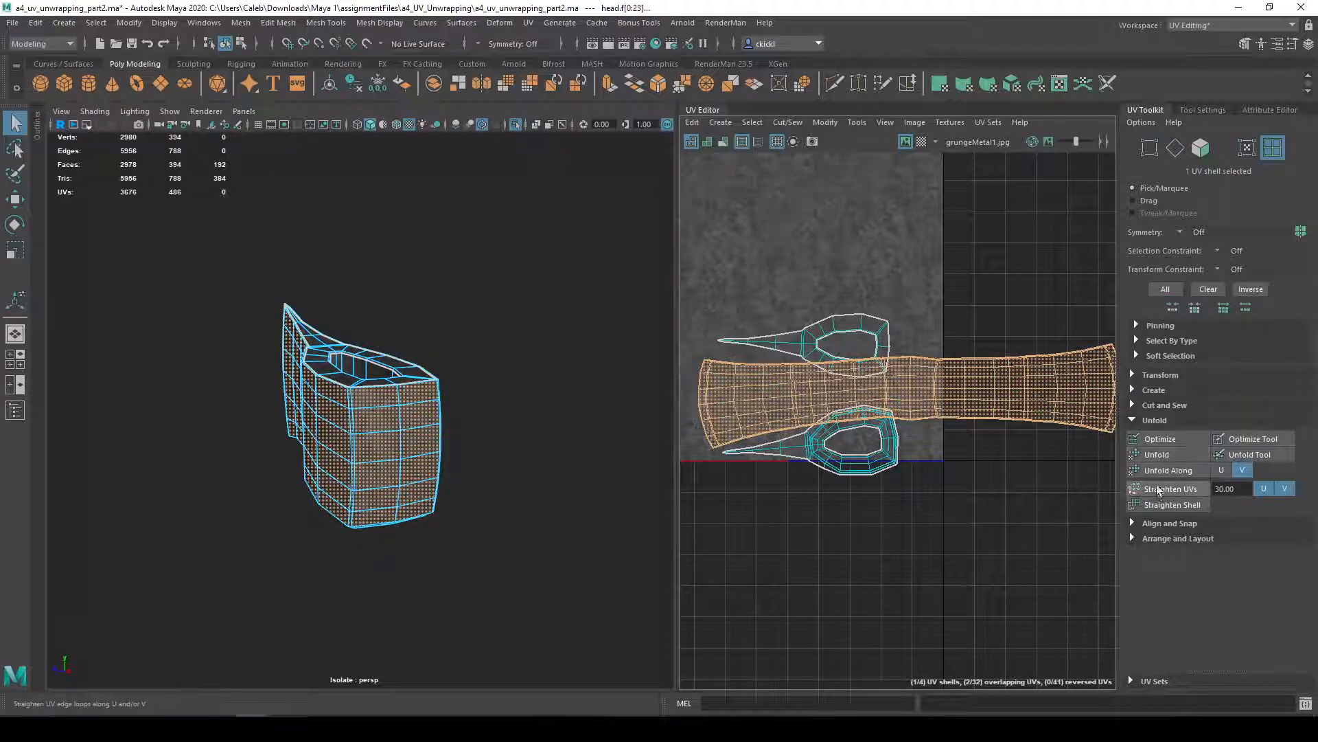
pyautogui.click(1160, 454)
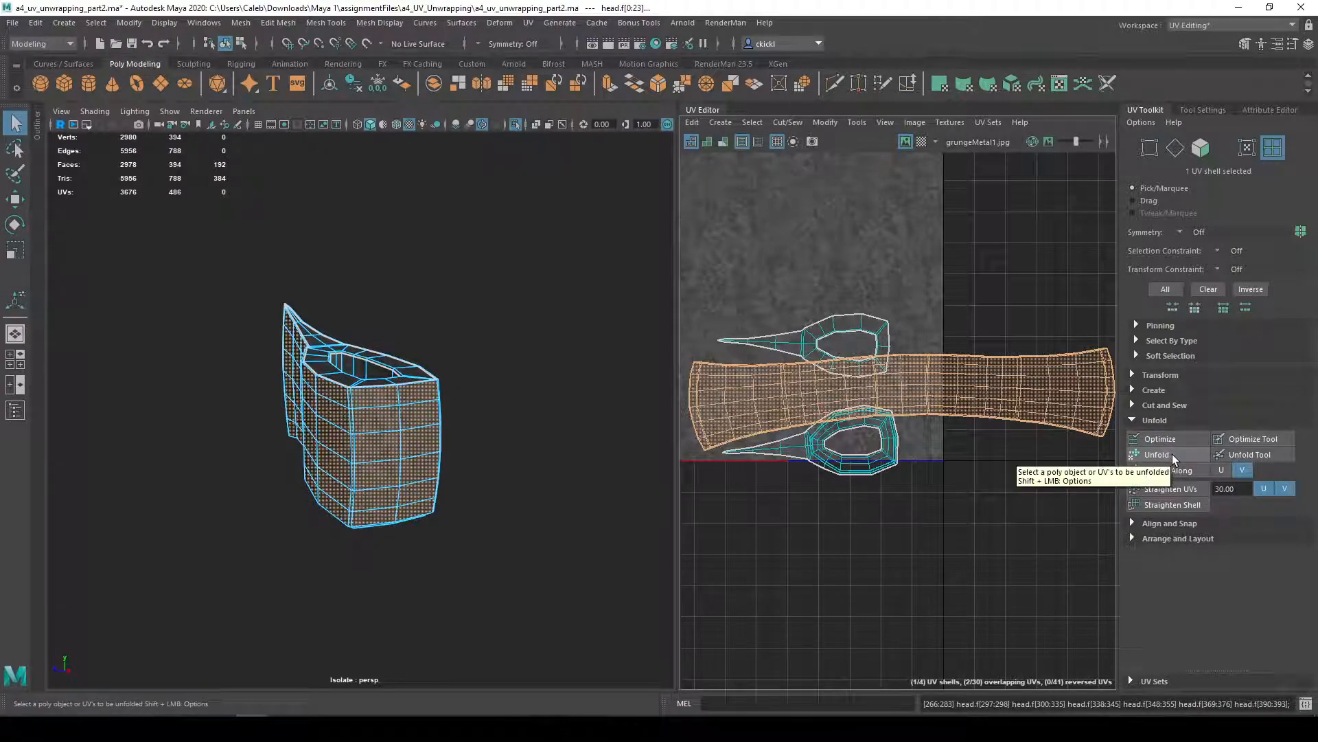
pyautogui.click(1180, 442)
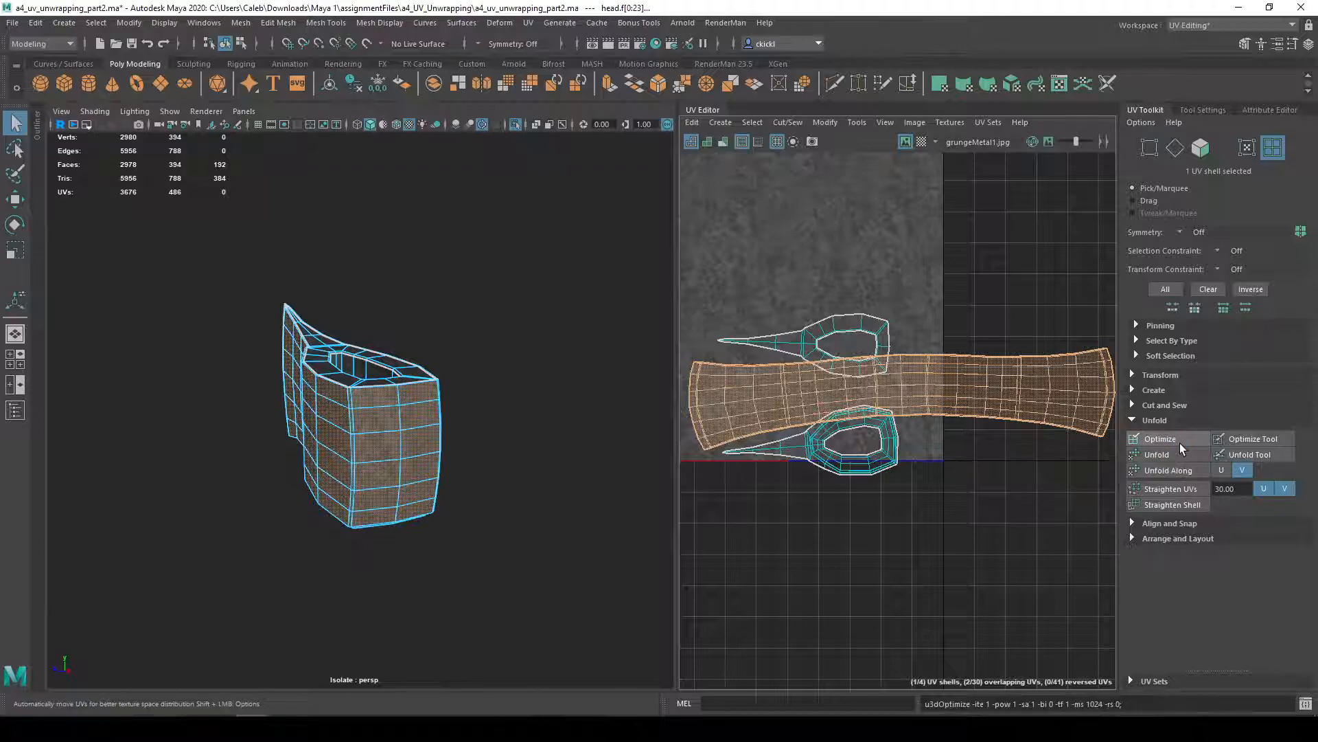
pyautogui.scroll(5, 1009, 458)
pyautogui.keyDown('alt'); pyautogui.moveTo(962, 449); pyautogui.dragTo(1017, 434, button='middle'); pyautogui.keyUp('alt')
pyautogui.moveTo(679, 455); pyautogui.dragTo(606, 458)
pyautogui.click(643, 386)
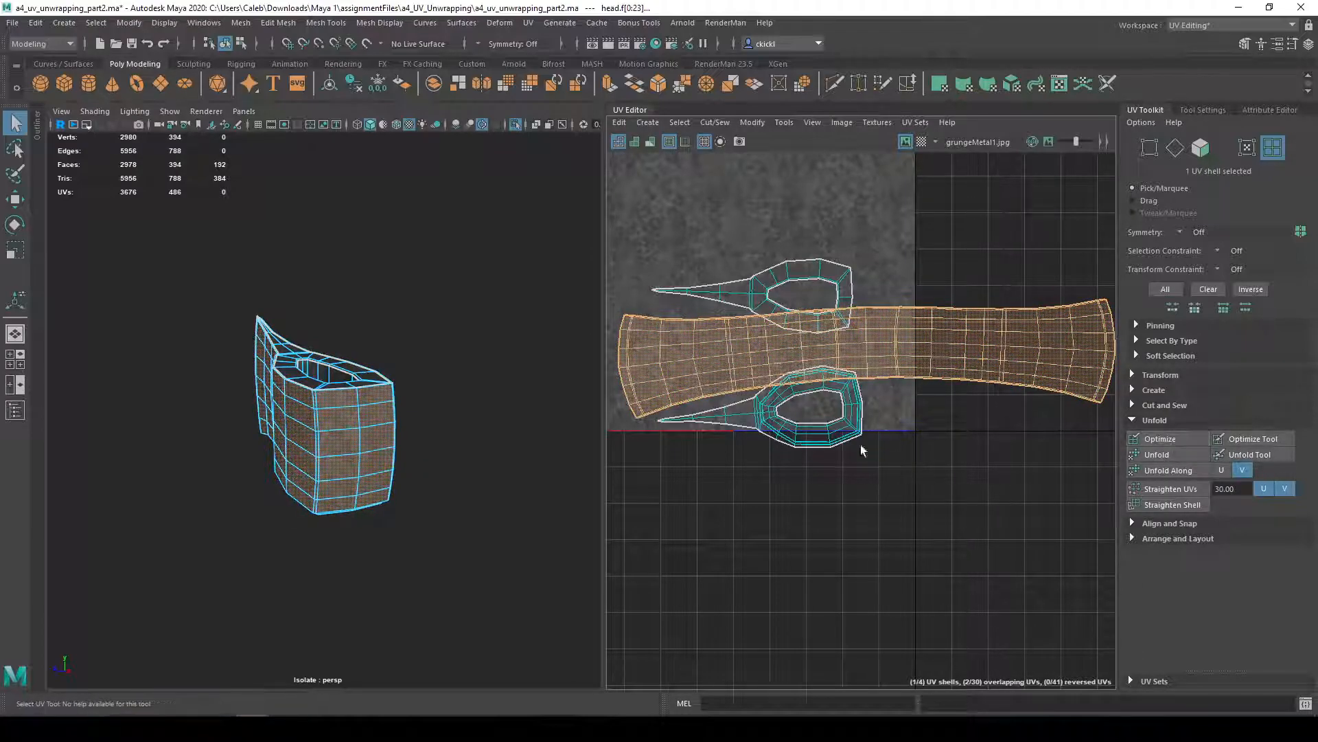
# - Optimize the merged side shell again and compare its shape with the head from several angles
pyautogui.moveTo(368, 522)
pyautogui.keyDown('alt'); pyautogui.mouseDown()
pyautogui.moveTo(535, 515)
pyautogui.moveTo(598, 532)
pyautogui.moveTo(460, 574)
pyautogui.moveTo(364, 509)
pyautogui.mouseUp(); pyautogui.keyUp('alt')
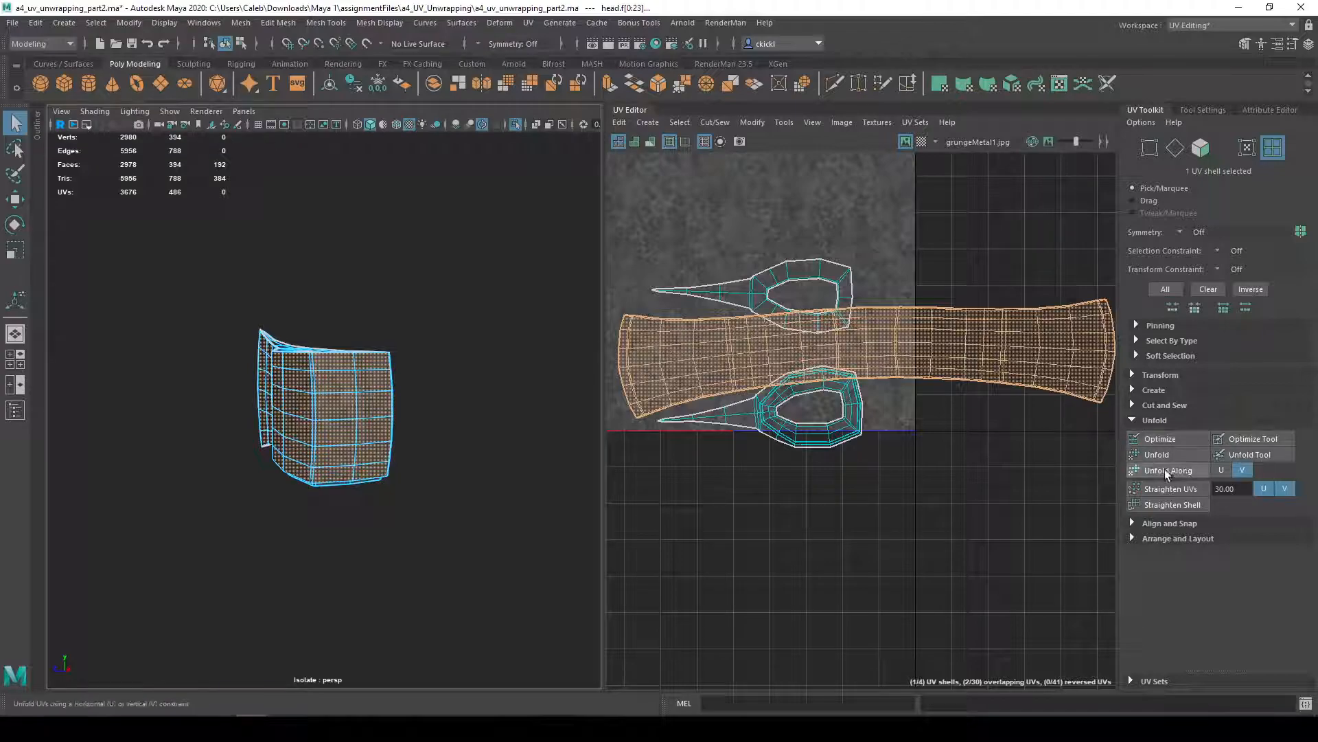
pyautogui.keyDown('alt'); pyautogui.moveTo(1007, 472); pyautogui.dragTo(1013, 472, button='middle'); pyautogui.keyUp('alt')
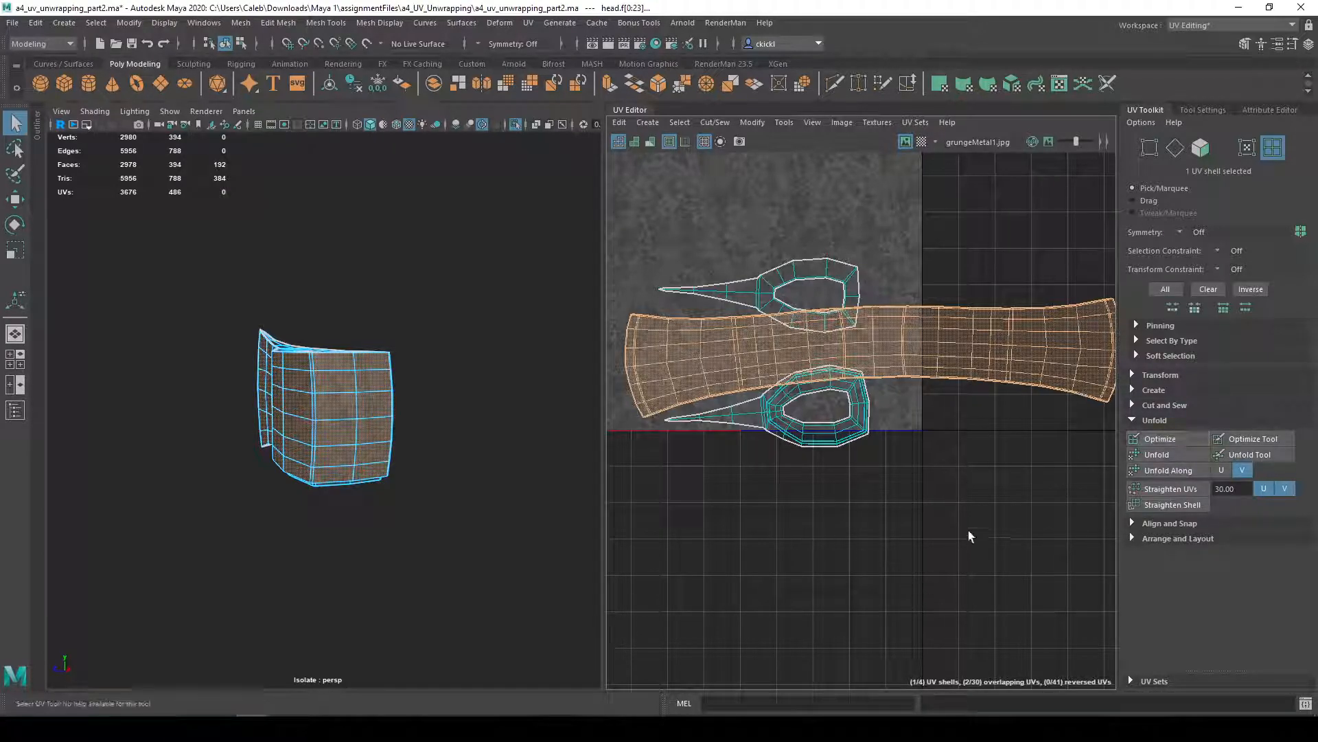
pyautogui.click(1173, 440)
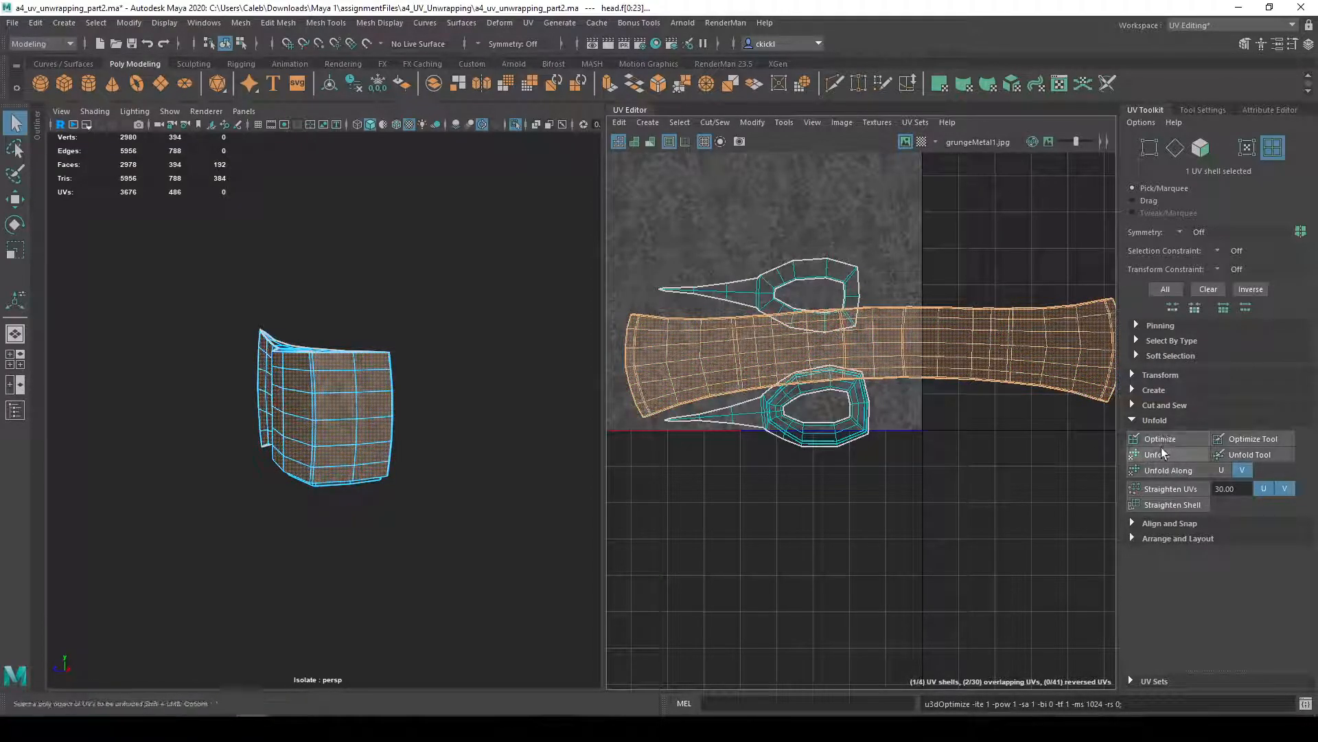
pyautogui.keyDown('alt'); pyautogui.moveTo(951, 470); pyautogui.dragTo(923, 472, button='middle'); pyautogui.keyUp('alt')
pyautogui.scroll(-1, 962, 474)
pyautogui.keyDown('alt'); pyautogui.moveTo(857, 445); pyautogui.dragTo(879, 513, button='middle'); pyautogui.keyUp('alt')
pyautogui.keyDown('alt'); pyautogui.moveTo(419, 439); pyautogui.dragTo(357, 439); pyautogui.keyUp('alt')
pyautogui.keyDown('alt'); pyautogui.moveTo(962, 448); pyautogui.dragTo(875, 438, button='middle'); pyautogui.keyUp('alt')
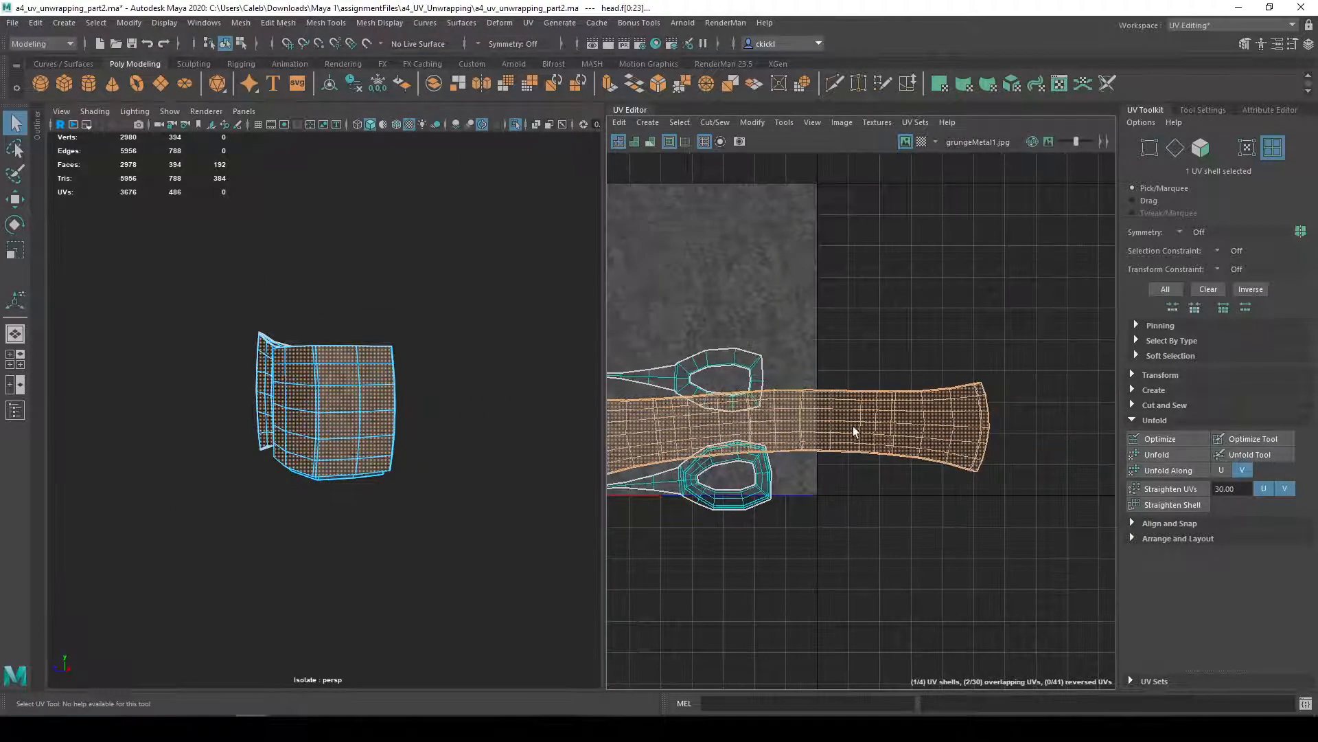
pyautogui.keyDown('alt'); pyautogui.moveTo(357, 415); pyautogui.dragTo(480, 432); pyautogui.keyUp('alt')
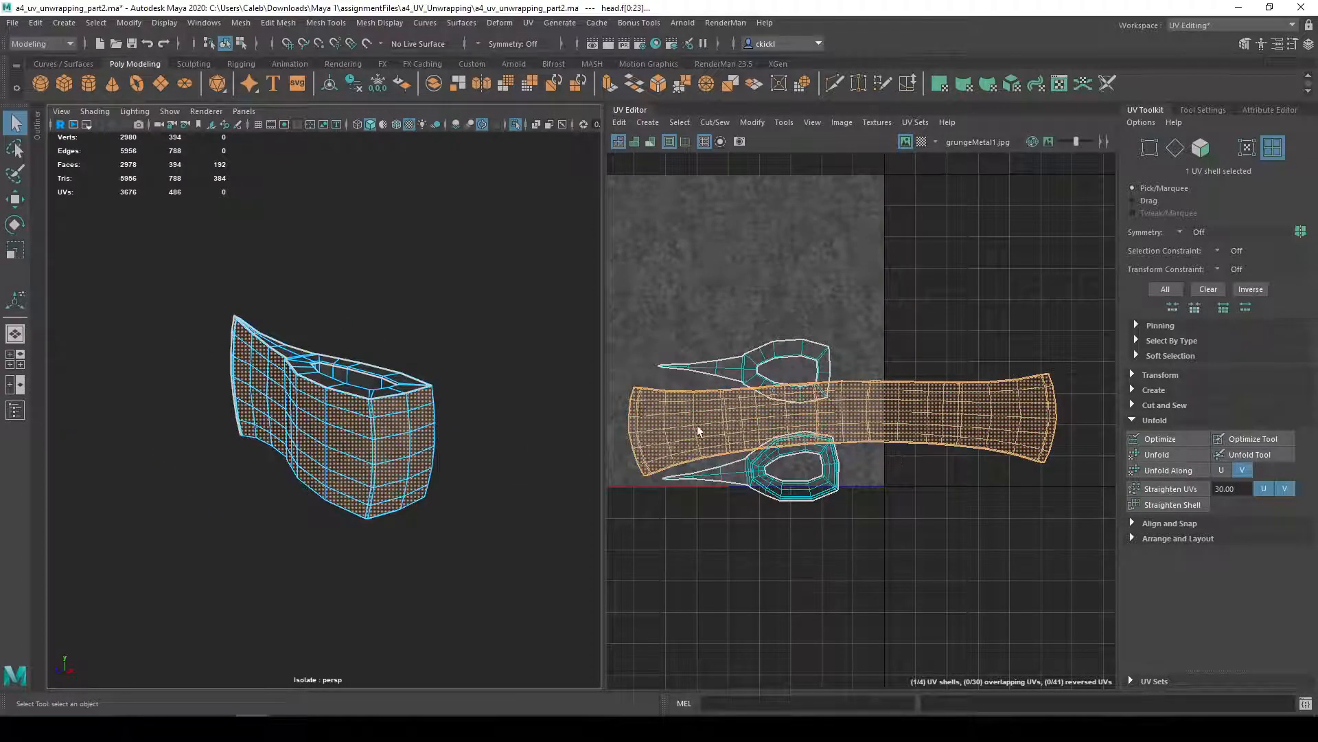
pyautogui.keyDown('alt'); pyautogui.moveTo(1044, 415); pyautogui.dragTo(1087, 413, button='middle'); pyautogui.keyUp('alt')
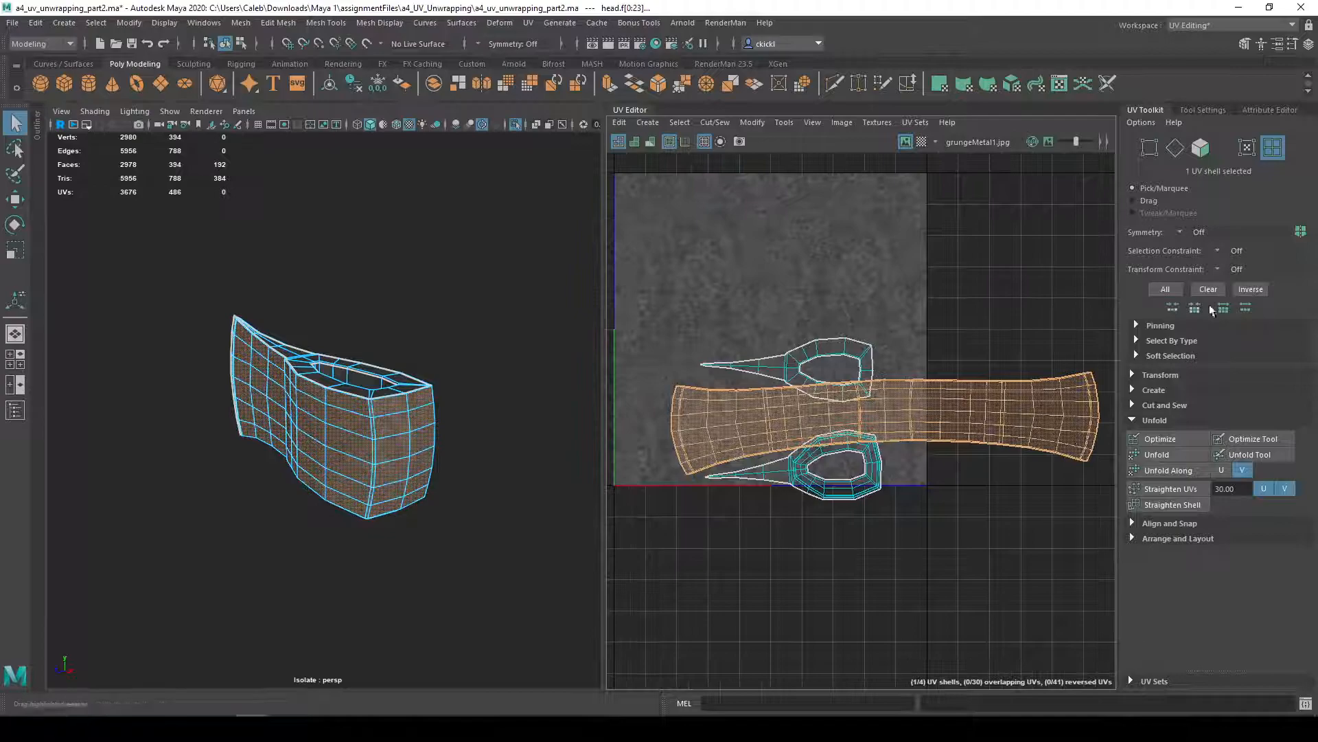
# - Lay out the side, top and underside shells together inside the UV tile
pyautogui.click(1132, 537)
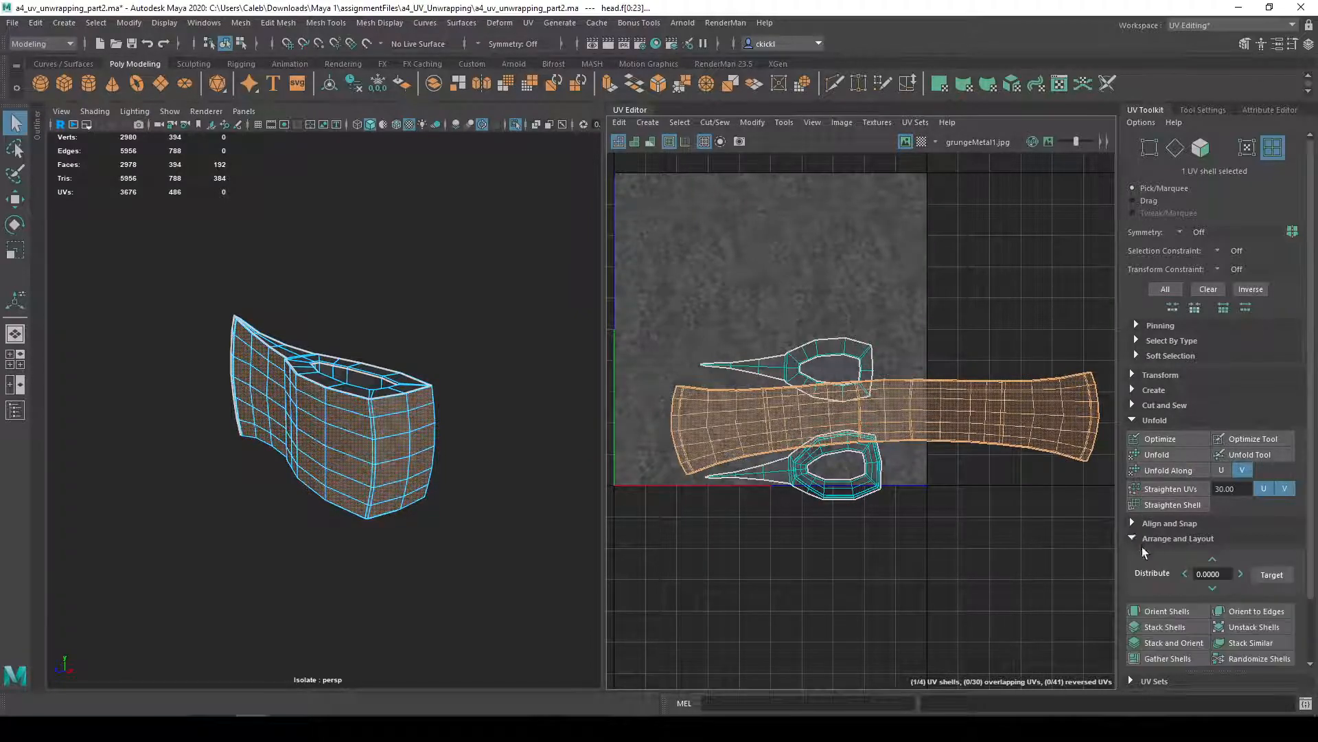
pyautogui.scroll(-1, 1199, 618)
pyautogui.click(1162, 640)
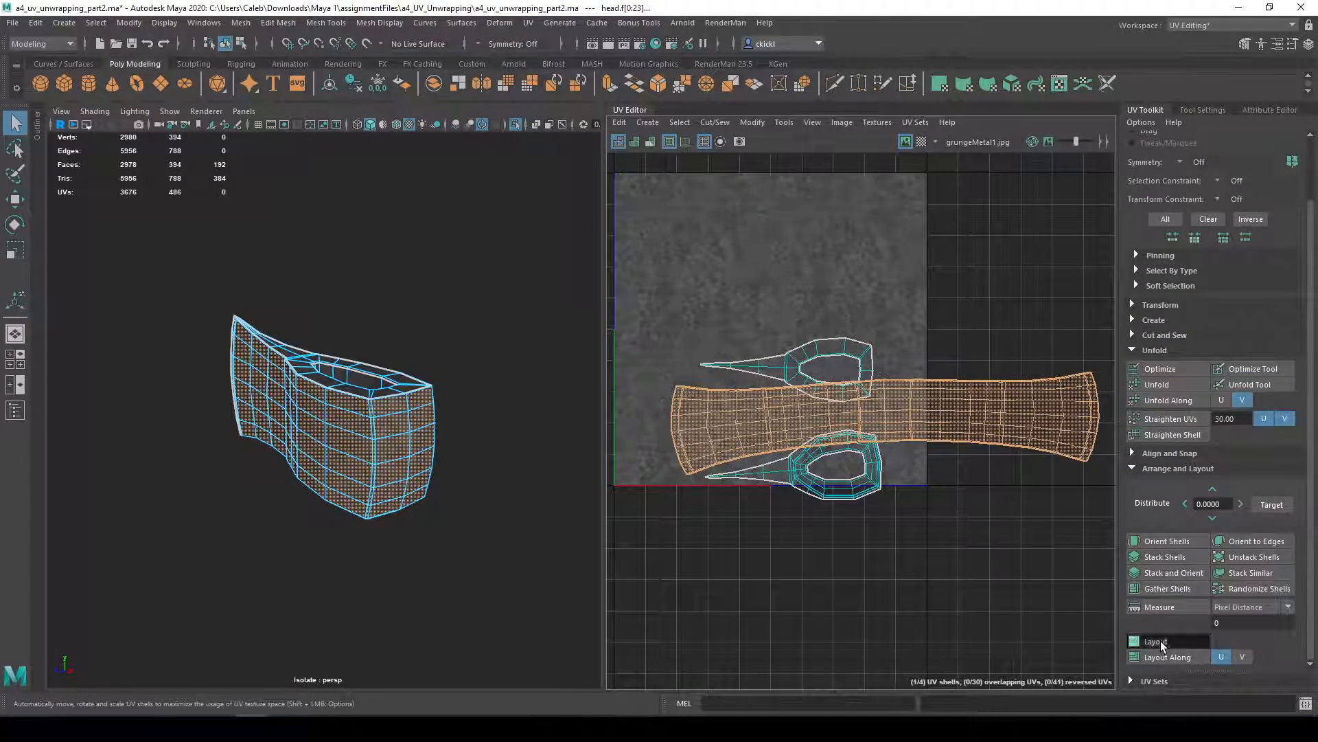
pyautogui.moveTo(788, 353); pyautogui.dragTo(1076, 584)
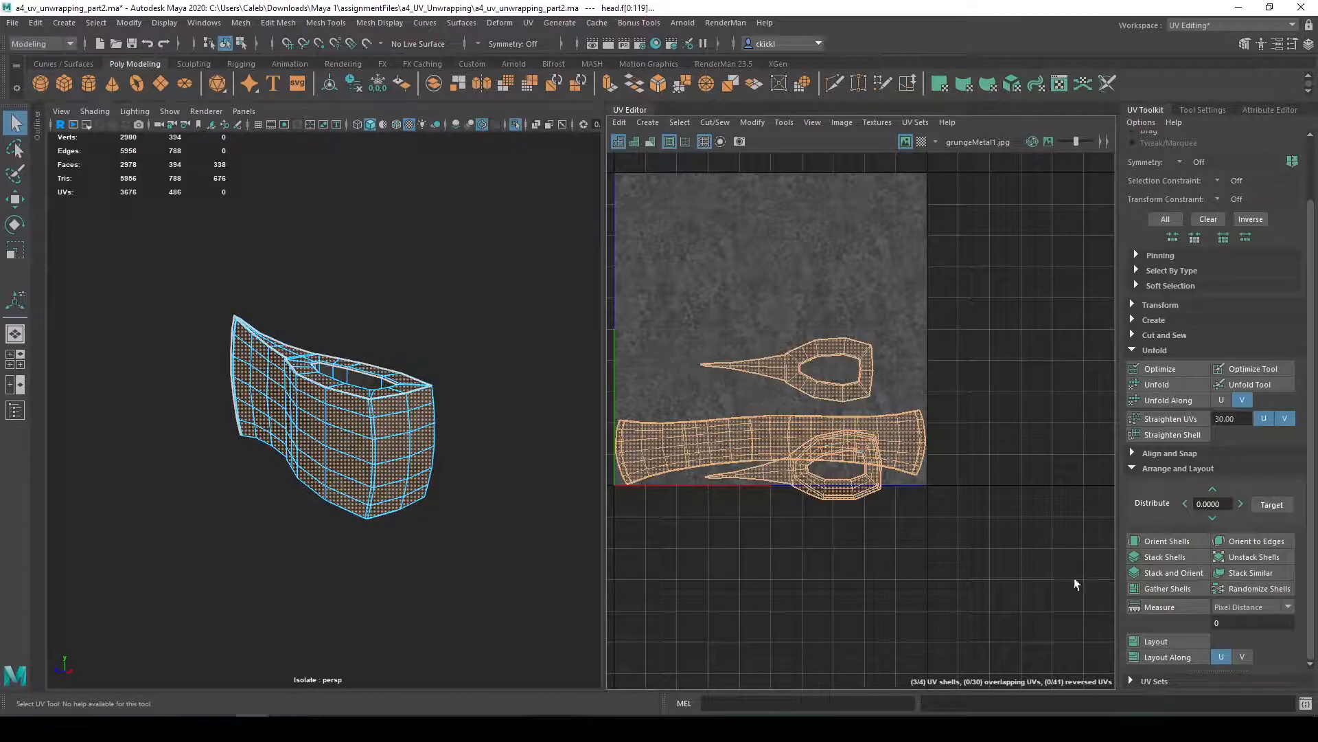
pyautogui.click(1162, 640)
pyautogui.click(896, 531)
pyautogui.scroll(2, 757, 513)
pyautogui.keyDown('alt'); pyautogui.moveTo(758, 520); pyautogui.dragTo(880, 486, button='middle'); pyautogui.keyUp('alt')
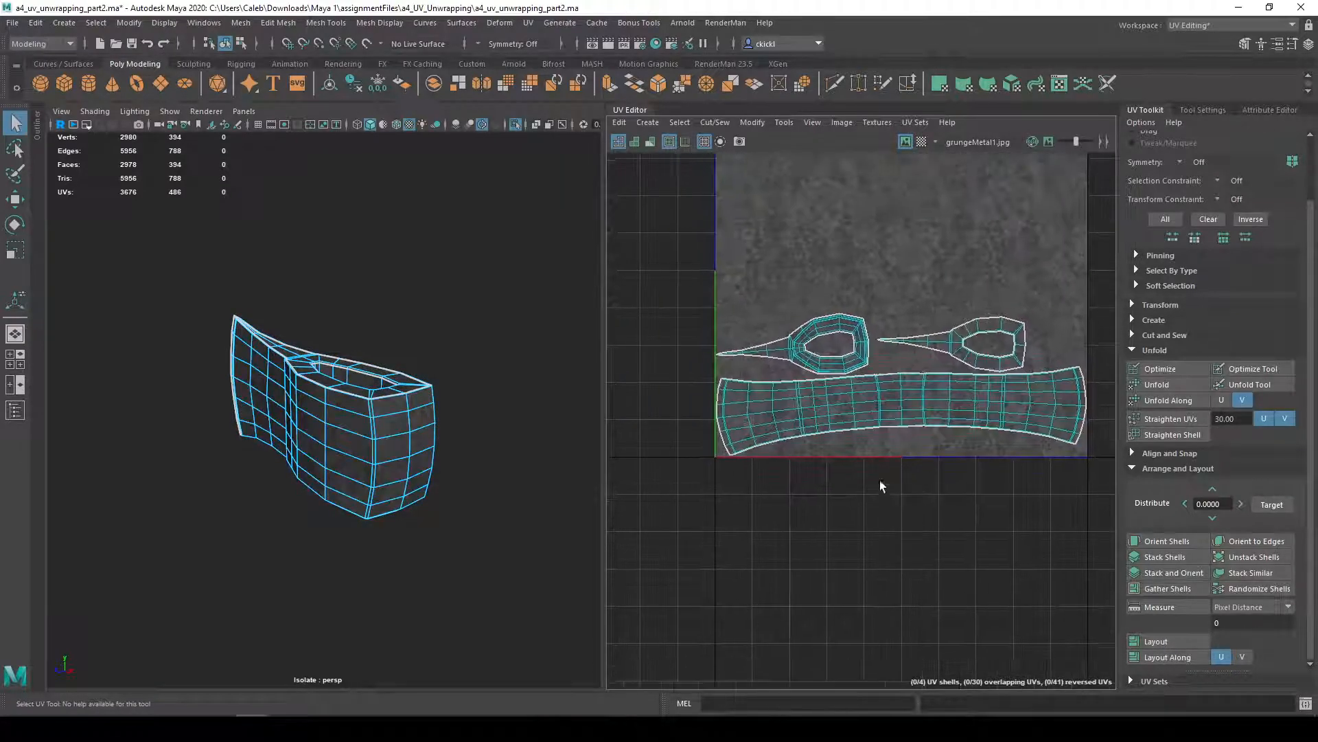
# - Try enlarging the side shell and moving it so that it extends beyond the UV tile
pyautogui.click(844, 416)
pyautogui.keyDown('alt'); pyautogui.moveTo(960, 402); pyautogui.dragTo(929, 418, button='middle'); pyautogui.keyUp('alt')
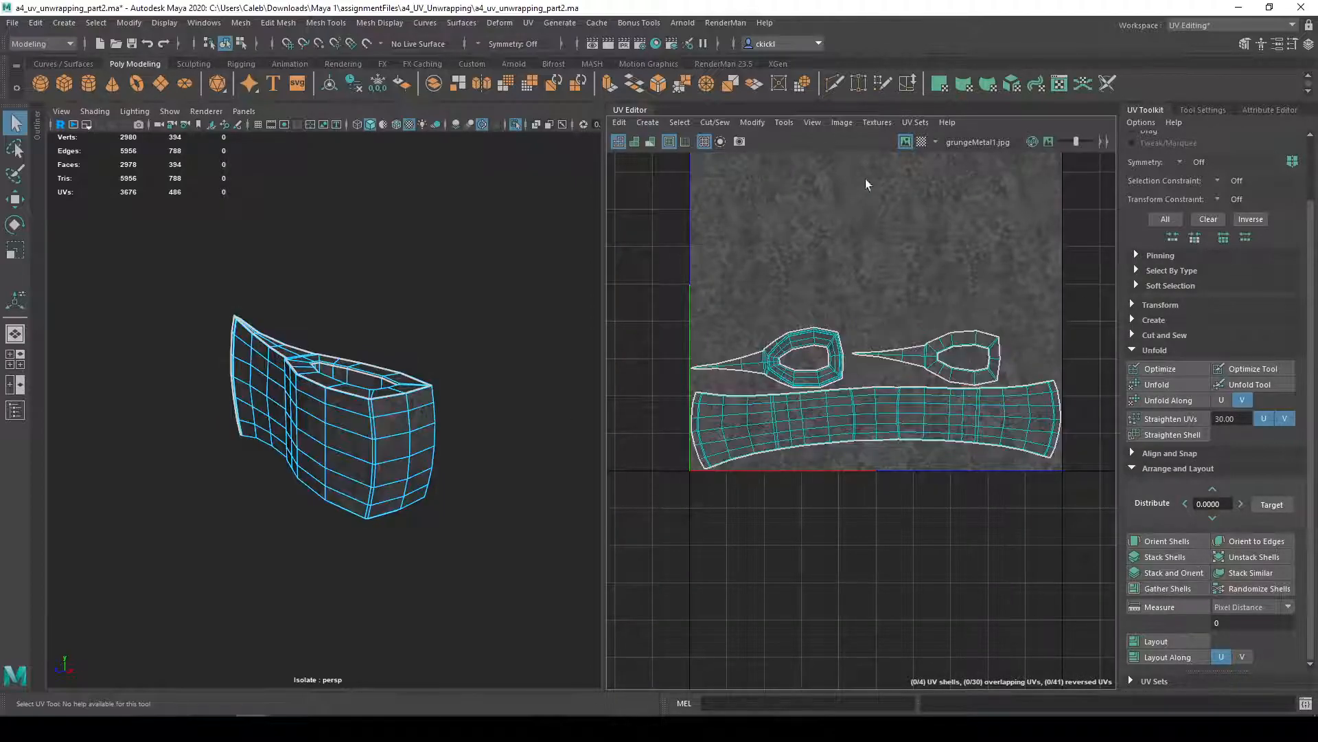
pyautogui.click(903, 418)
pyautogui.press('r')
pyautogui.moveTo(980, 421); pyautogui.dragTo(1065, 421)
pyautogui.press('w')
pyautogui.moveTo(871, 426); pyautogui.dragTo(1060, 383)
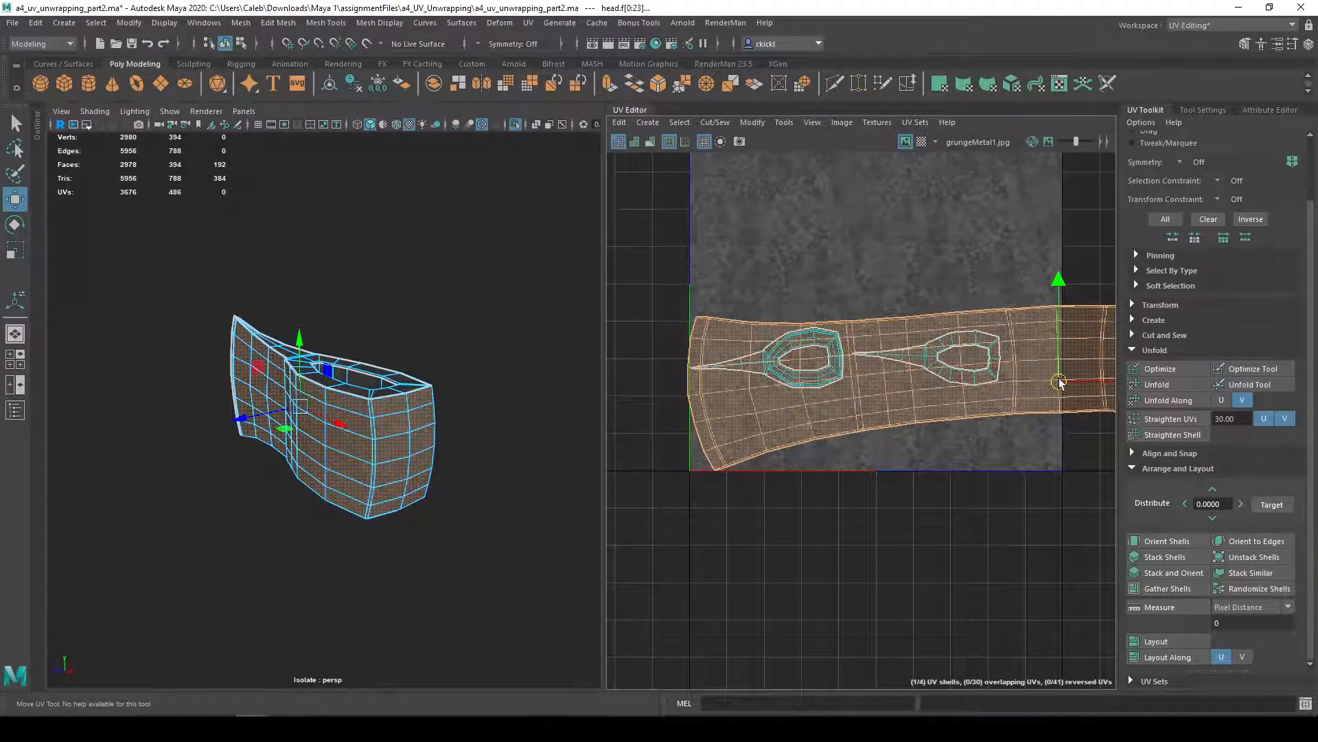
pyautogui.keyDown('alt'); pyautogui.moveTo(999, 493); pyautogui.dragTo(888, 497, button='middle'); pyautogui.keyUp('alt')
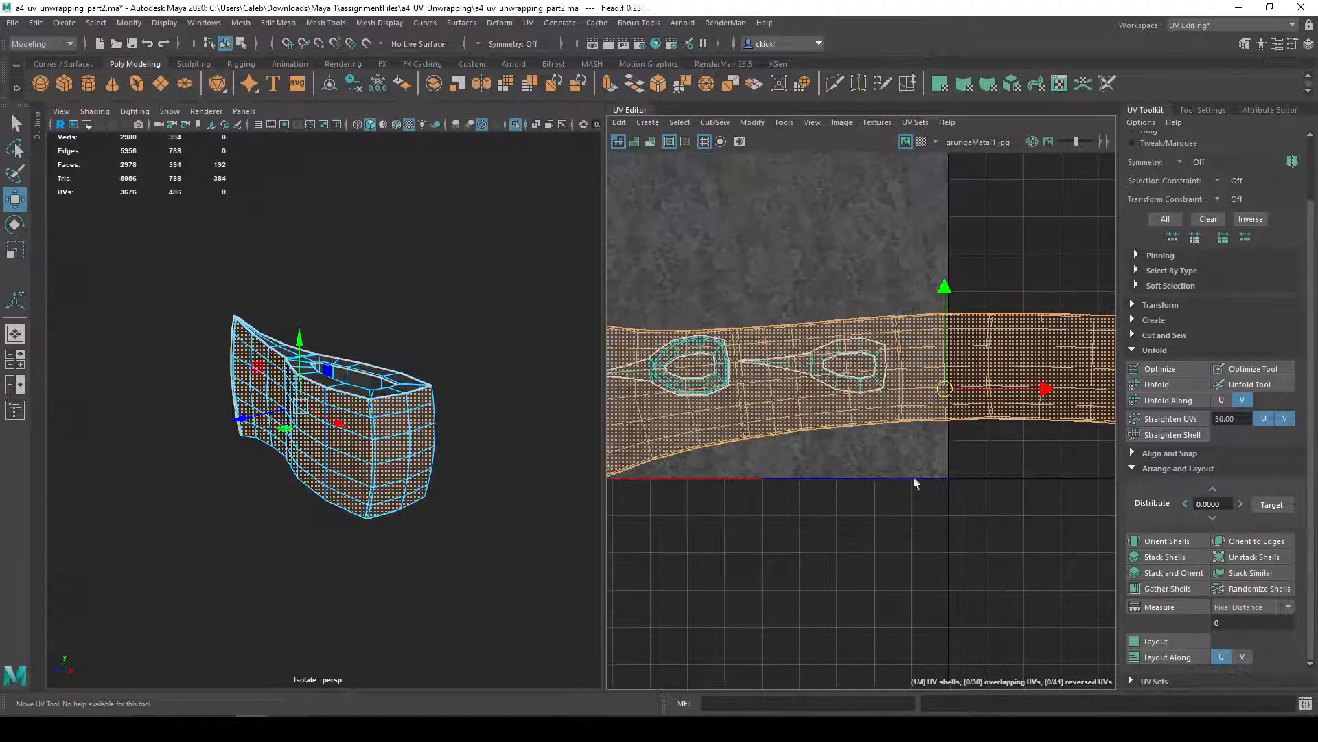
pyautogui.keyDown('alt'); pyautogui.moveTo(823, 308); pyautogui.dragTo(925, 324, button='middle'); pyautogui.keyUp('alt')
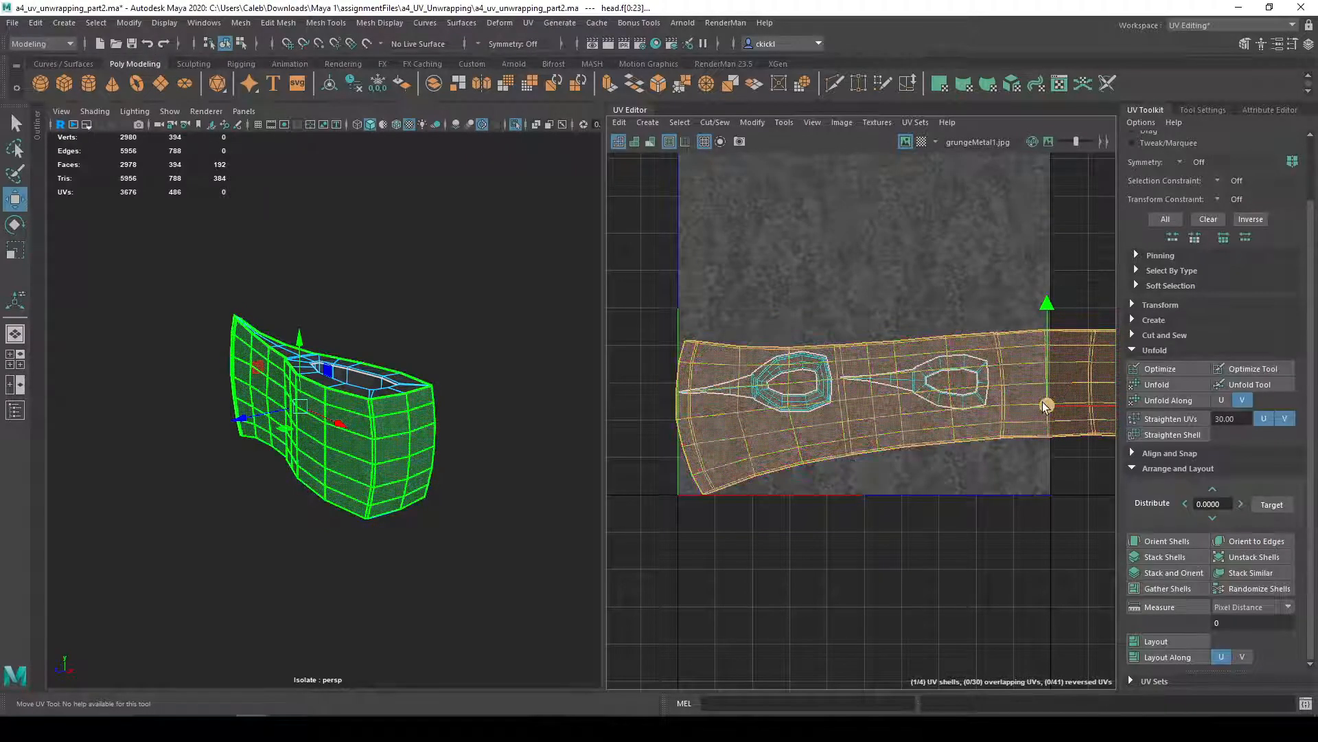
# - Show the checker map on the head and lay out the side shell again to fit inside the UV tile
pyautogui.click(922, 141)
pyautogui.keyDown('alt'); pyautogui.moveTo(474, 385); pyautogui.dragTo(507, 394); pyautogui.keyUp('alt')
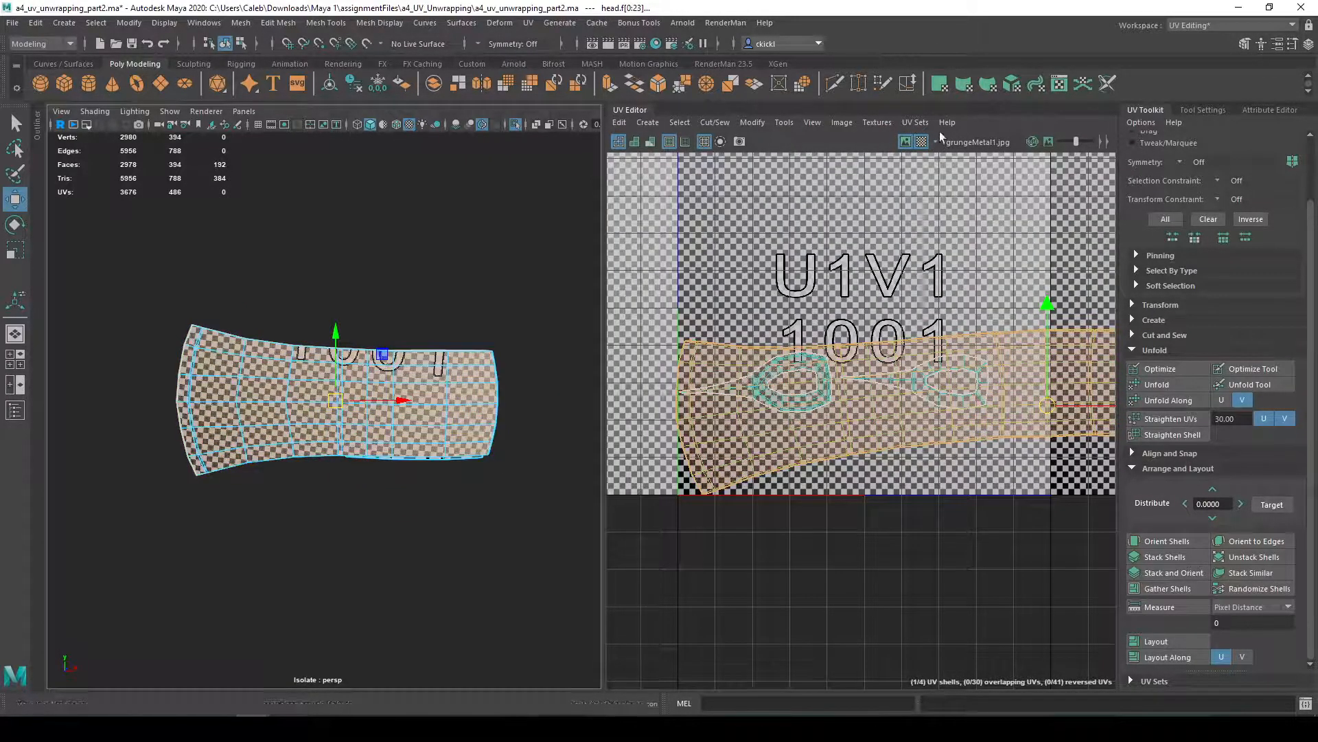
pyautogui.click(246, 370)
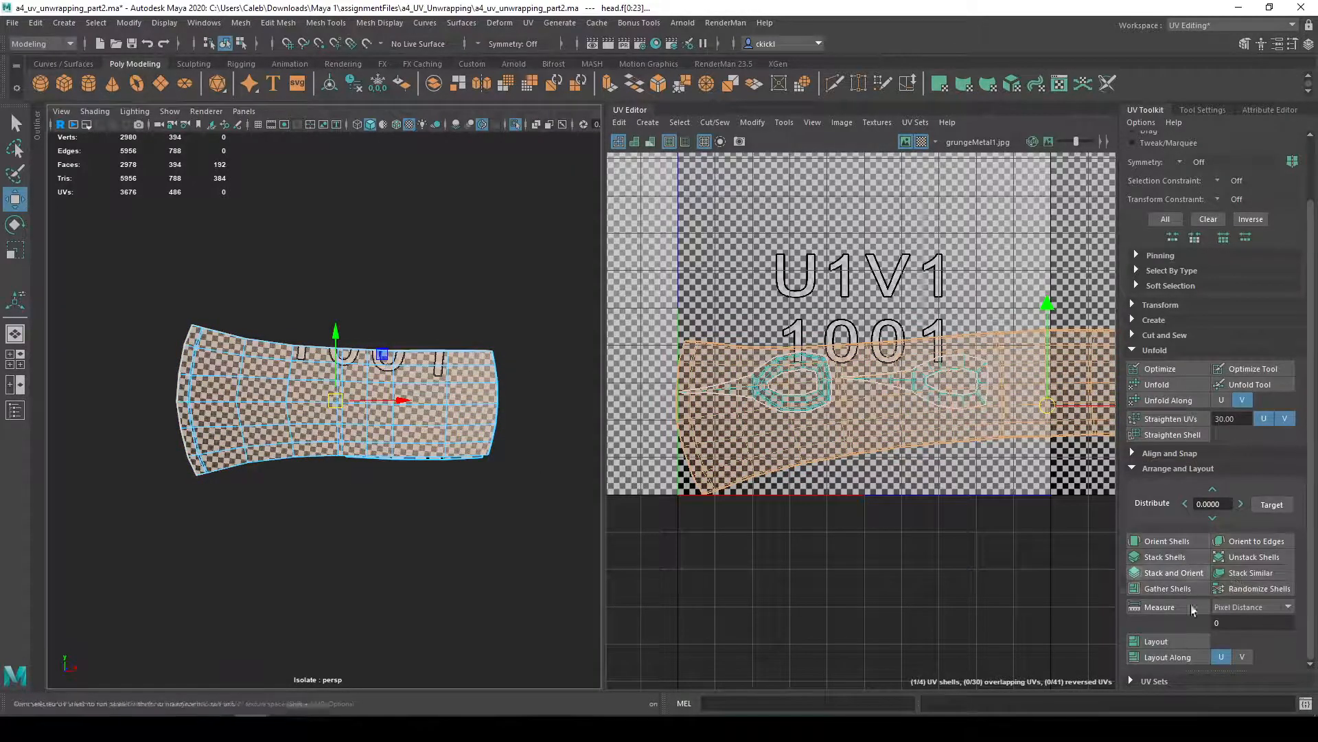
pyautogui.click(1177, 641)
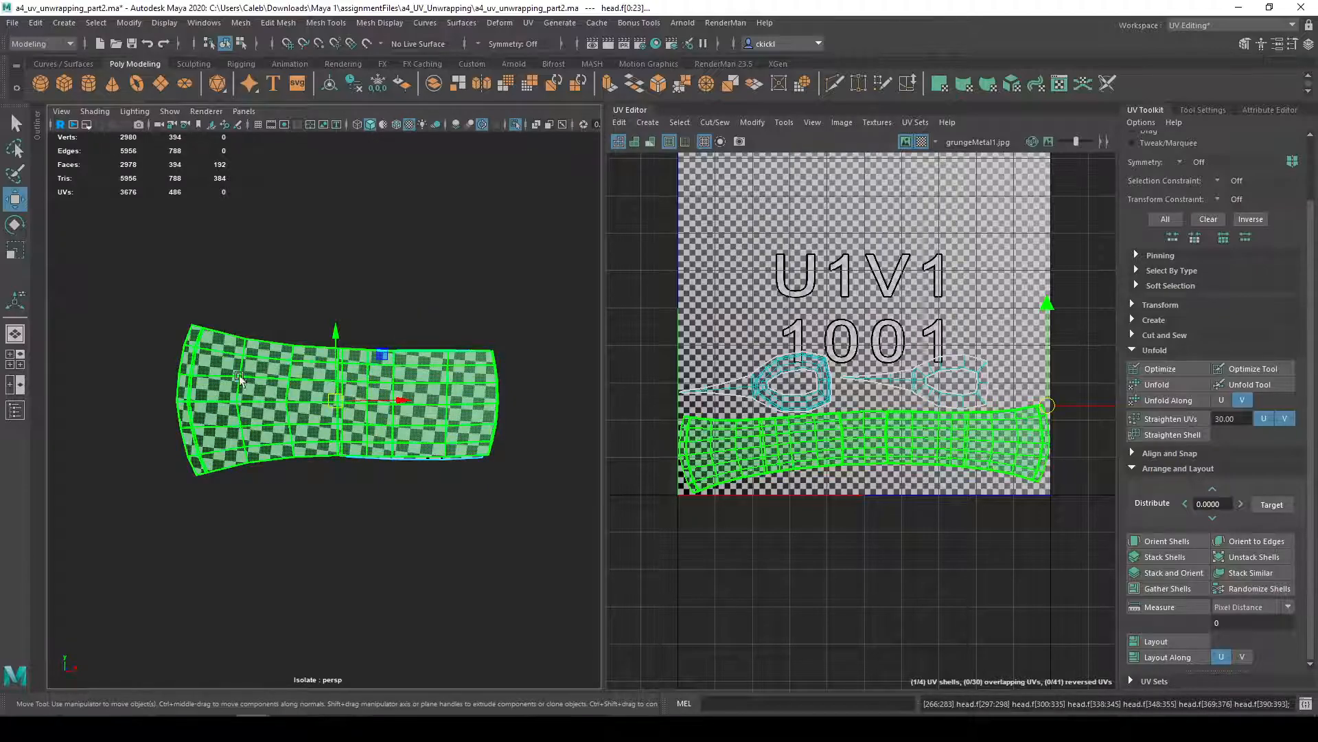
pyautogui.keyDown('alt'); pyautogui.moveTo(858, 436); pyautogui.dragTo(861, 494, button='middle'); pyautogui.keyUp('alt')
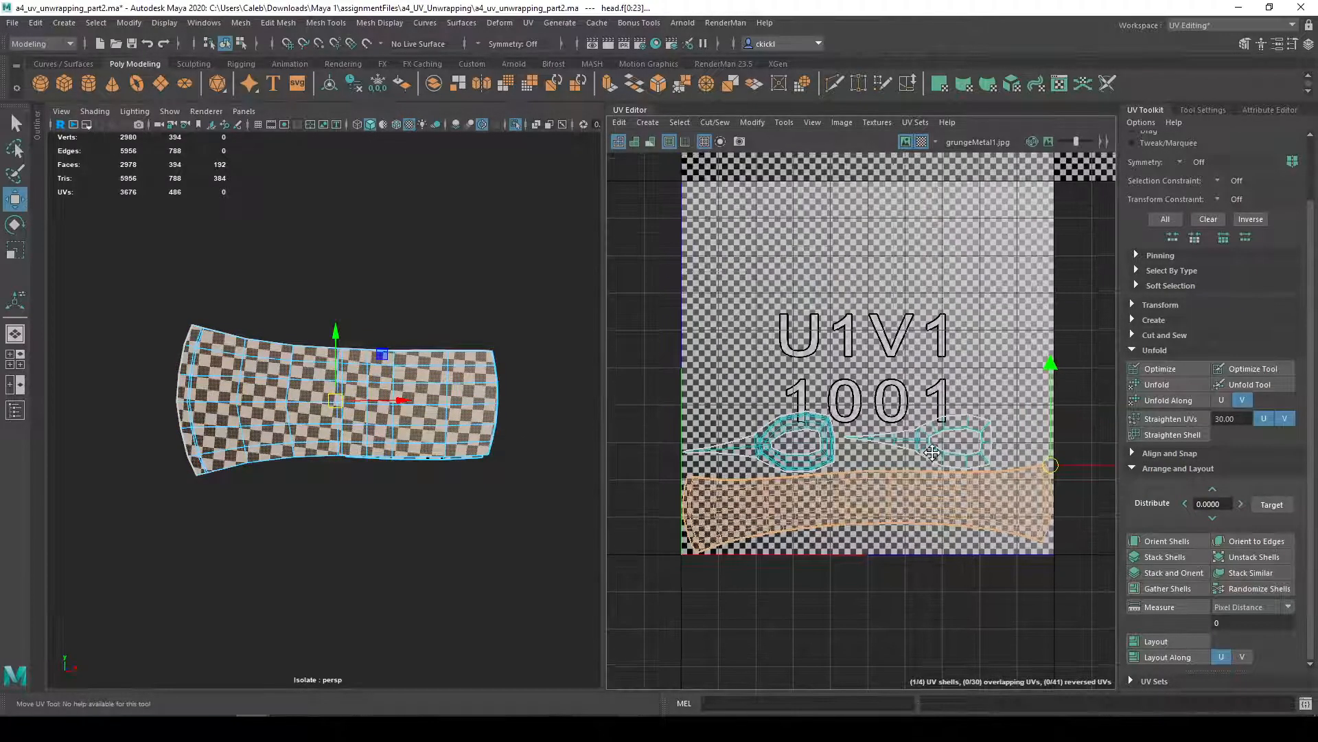
# - Select the top shell and compare the three-shell layout with the grunge texture and the checker map
pyautogui.click(913, 440)
pyautogui.scroll(-2, 970, 396)
pyautogui.keyDown('alt'); pyautogui.moveTo(1032, 382); pyautogui.dragTo(950, 352, button='middle'); pyautogui.keyUp('alt')
pyautogui.keyDown('alt'); pyautogui.moveTo(812, 530); pyautogui.dragTo(818, 501); pyautogui.keyUp('alt')
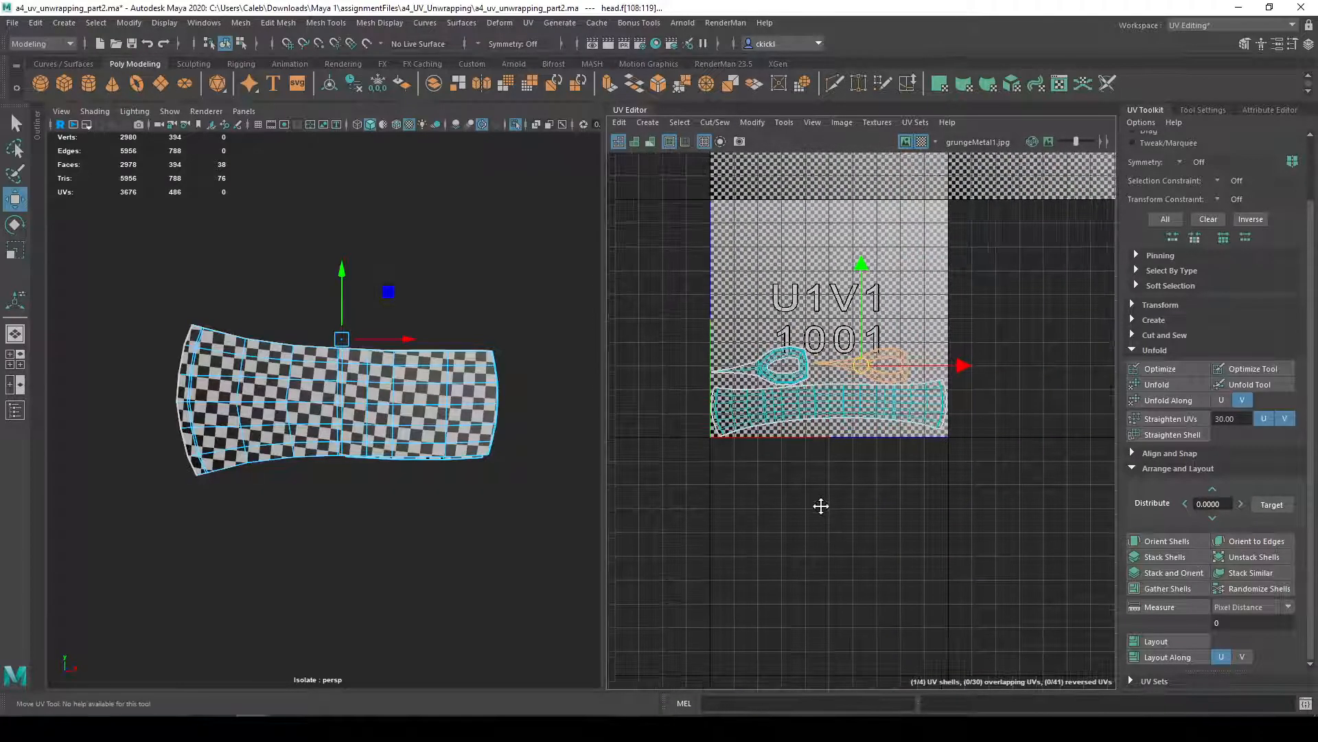
pyautogui.scroll(4, 830, 444)
pyautogui.keyDown('alt'); pyautogui.moveTo(821, 444); pyautogui.dragTo(892, 529, button='middle'); pyautogui.keyUp('alt')
pyautogui.click(922, 141)
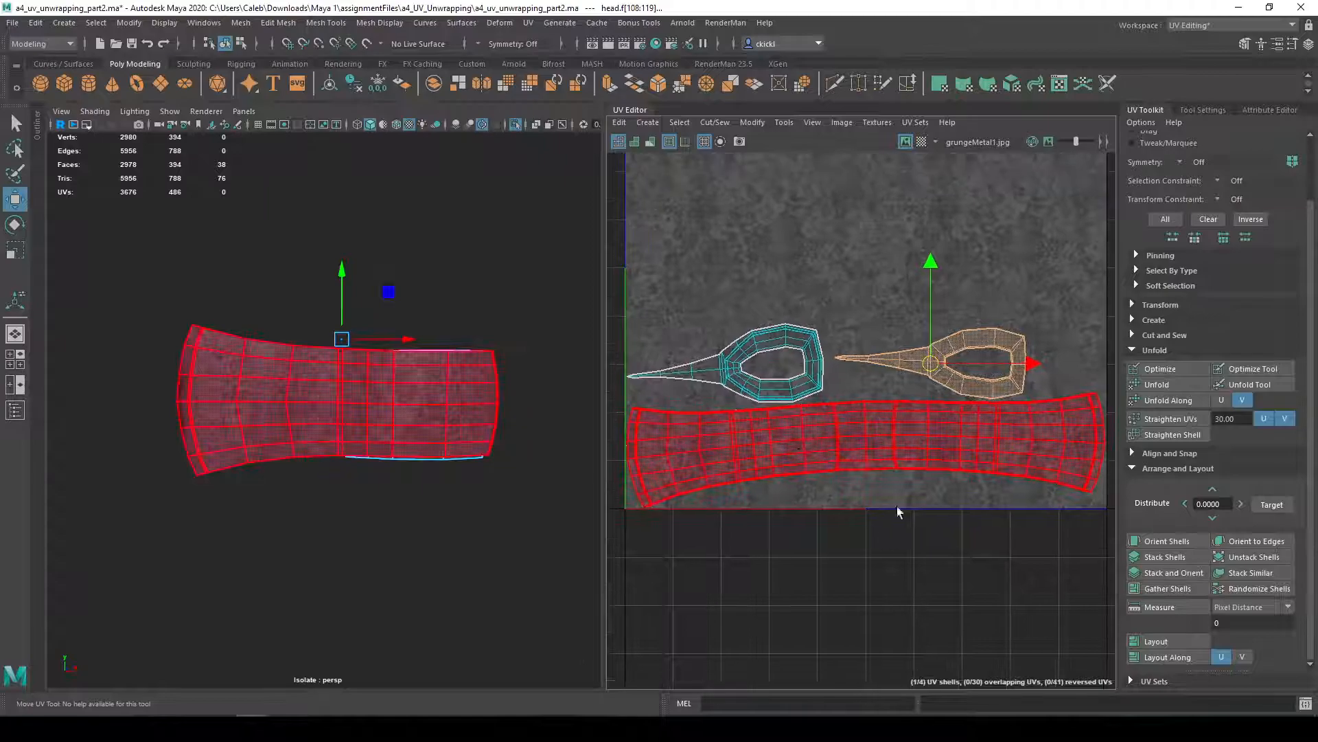
pyautogui.click(921, 142)
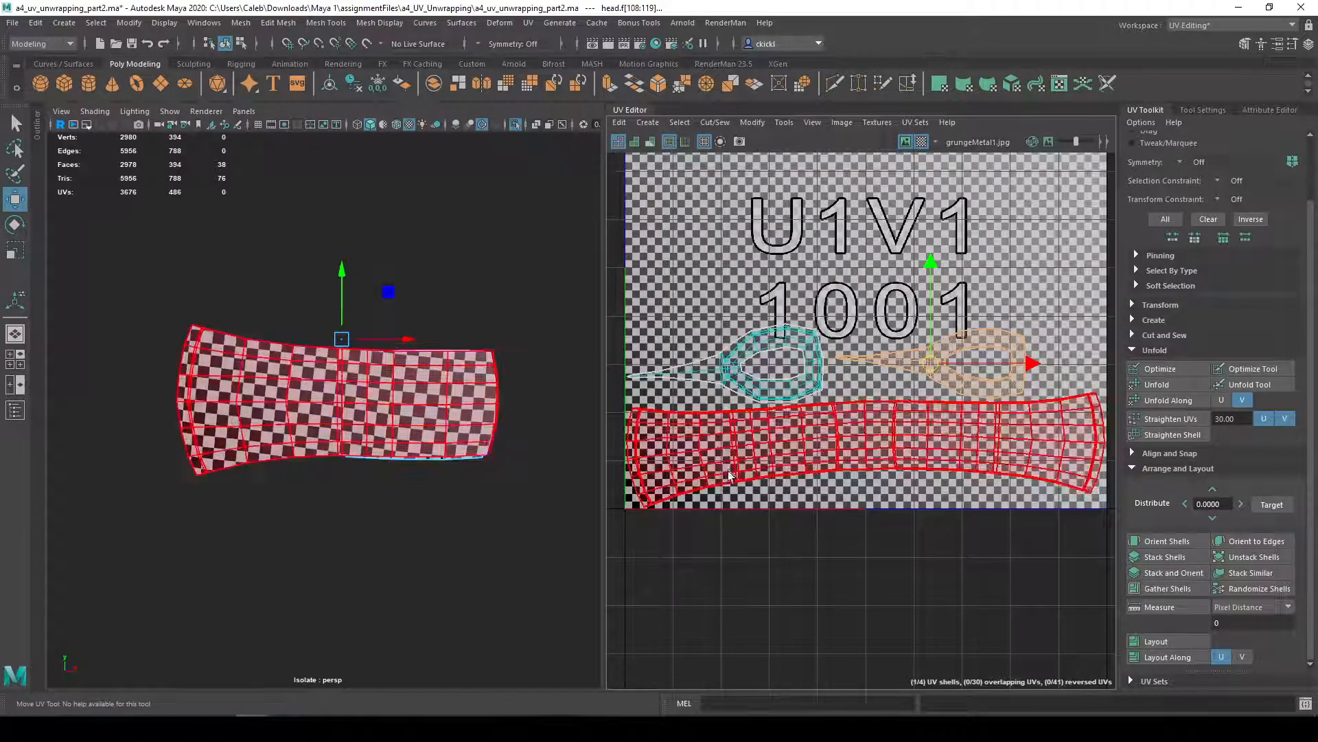
# - Try scaling up the underside shell to compare its checker size with the side shell, and undo the scaling
pyautogui.keyDown('alt'); pyautogui.moveTo(587, 414); pyautogui.dragTo(451, 388); pyautogui.keyUp('alt')
pyautogui.keyDown('alt'); pyautogui.moveTo(456, 281); pyautogui.dragTo(473, 420); pyautogui.keyUp('alt')
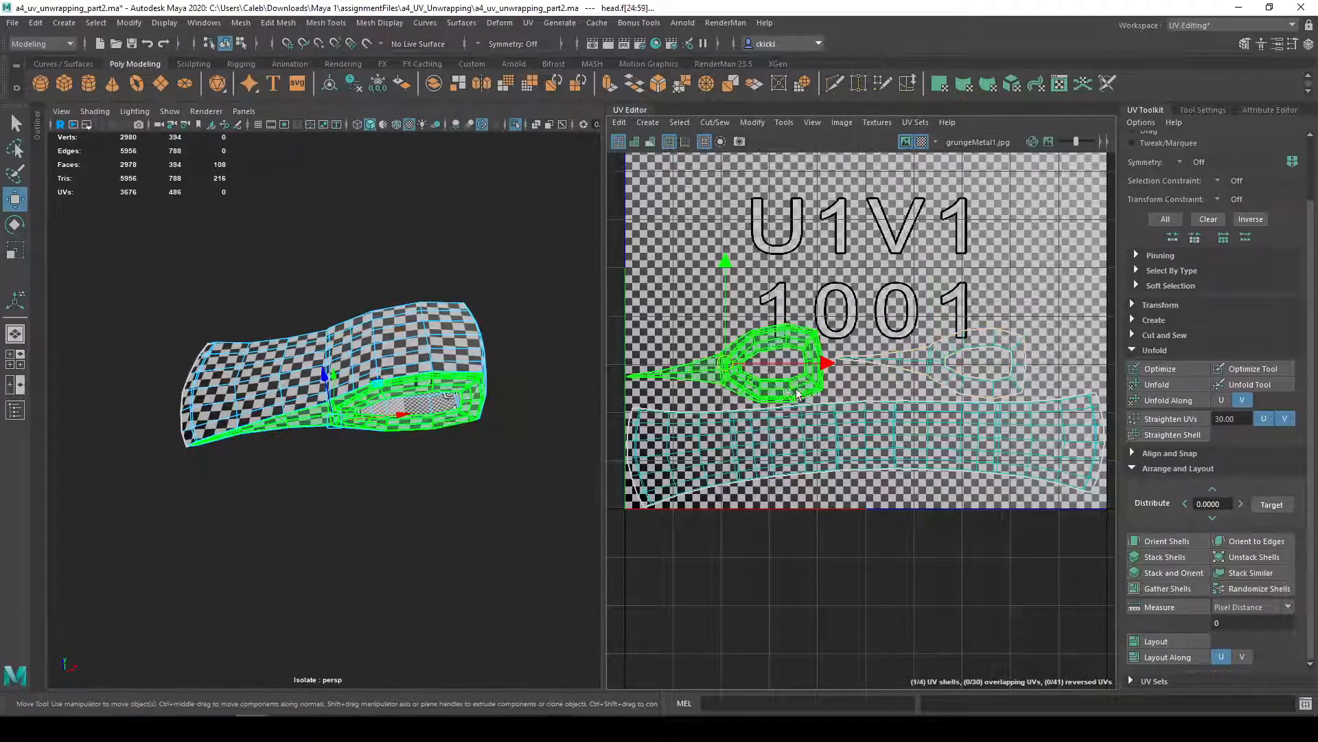
pyautogui.click(820, 373)
pyautogui.press('r')
pyautogui.moveTo(726, 363); pyautogui.dragTo(908, 385)
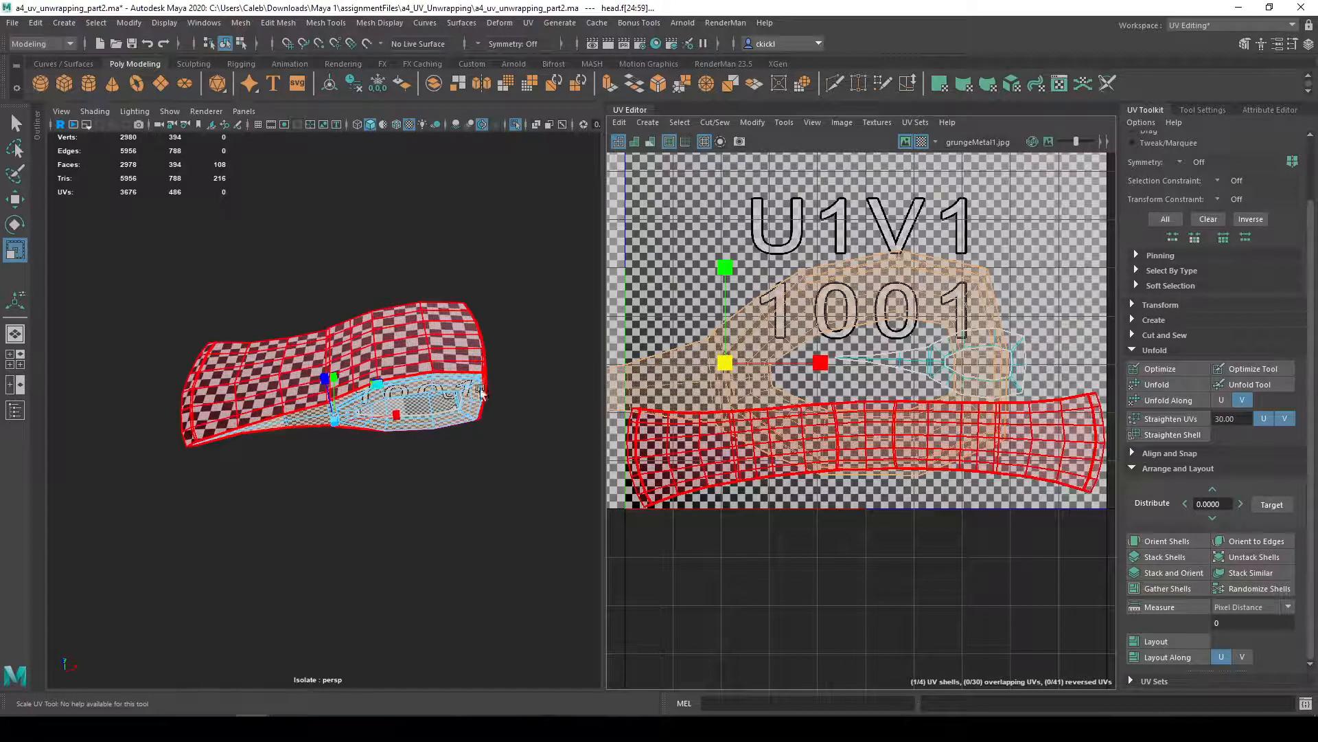
pyautogui.hotkey('ctrl', 'z')
# - Try scaling down the underside and top shells together, and undo the scaling
pyautogui.keyDown('alt'); pyautogui.moveTo(432, 418); pyautogui.dragTo(539, 495); pyautogui.keyUp('alt')
pyautogui.click(860, 442)
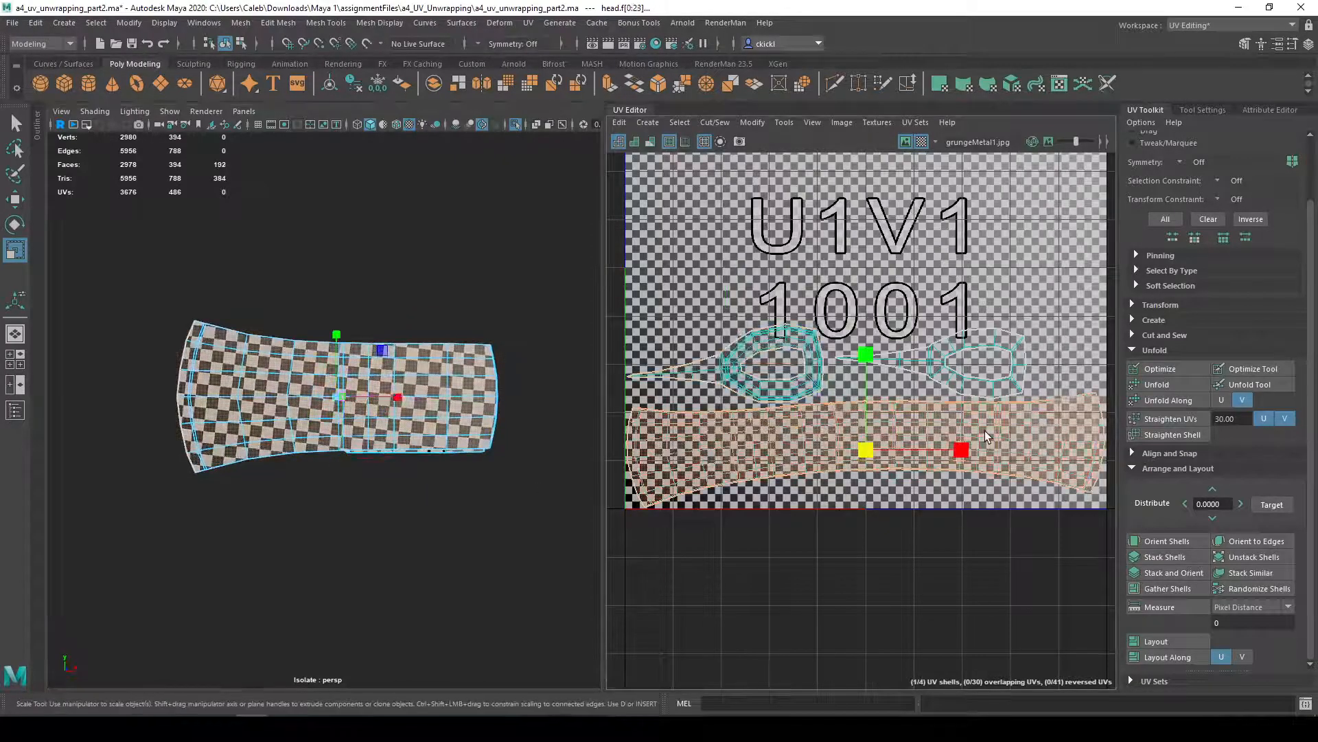
pyautogui.click(772, 367)
pyautogui.keyDown('shift'); pyautogui.click(942, 372); pyautogui.keyUp('shift')
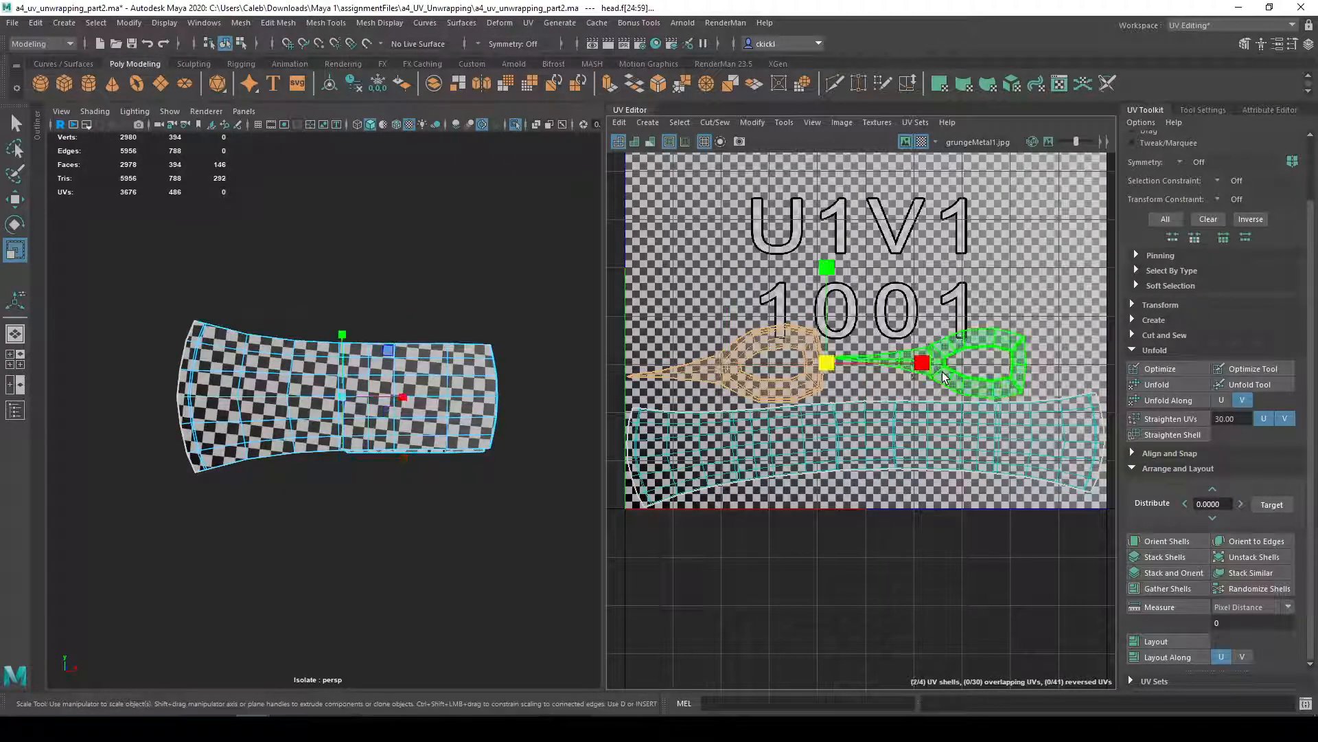
pyautogui.moveTo(828, 362); pyautogui.dragTo(819, 361)
pyautogui.hotkey('ctrl', 'z')
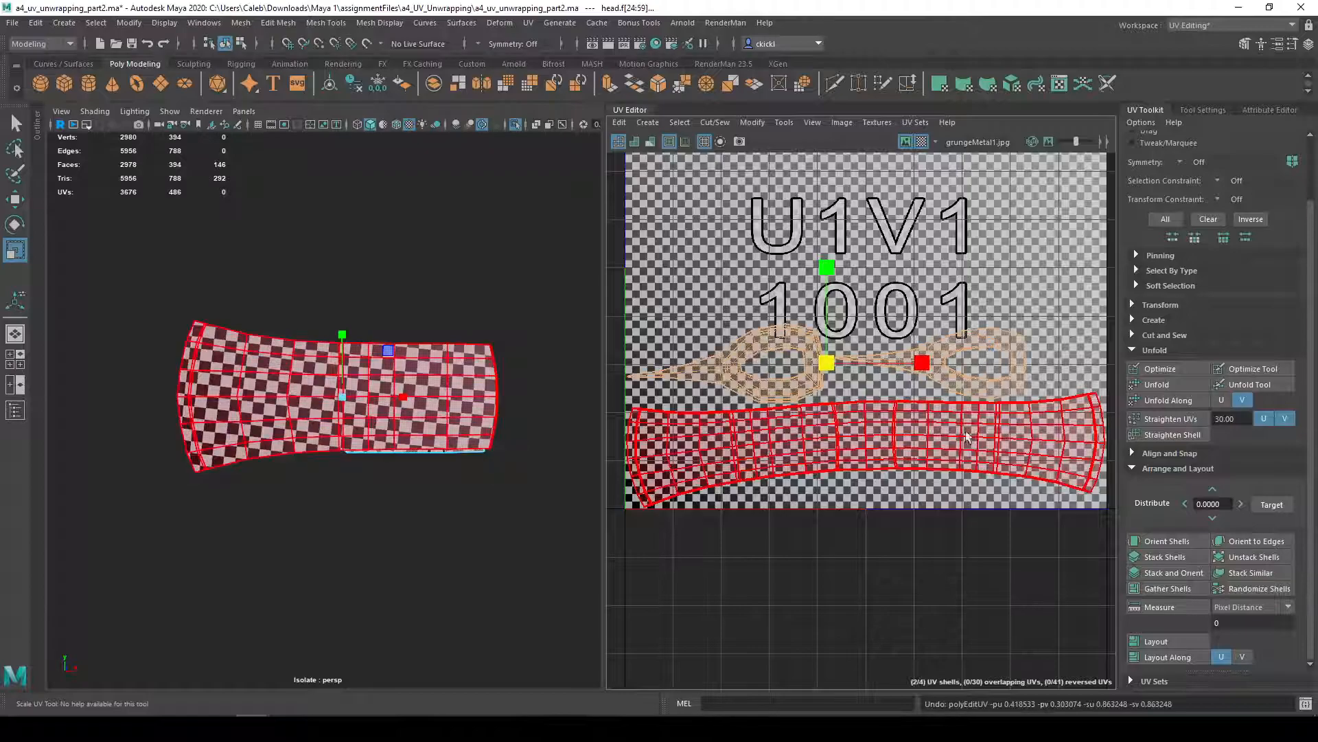
# - Hide the checker map and cut the merged side shell along the vertical edge loop at the back of the head
pyautogui.click(921, 142)
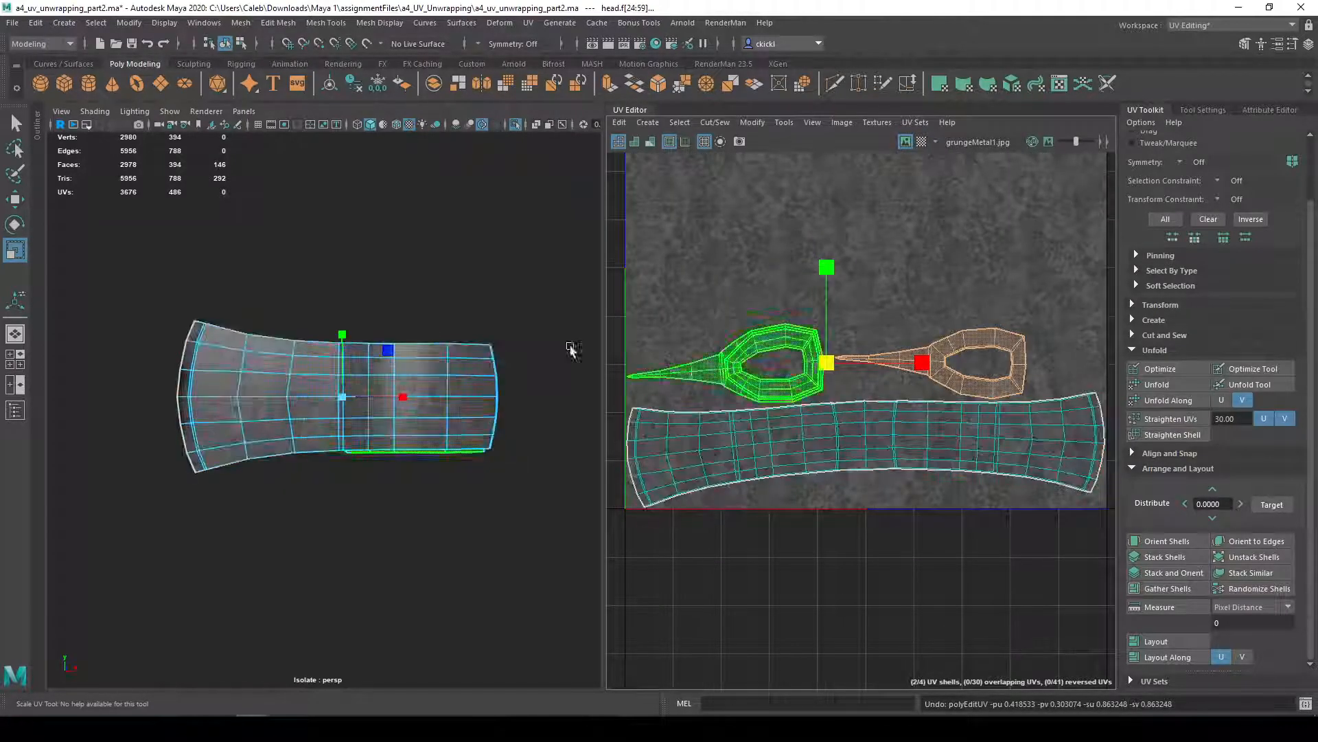
pyautogui.keyDown('alt'); pyautogui.moveTo(382, 292); pyautogui.dragTo(309, 368); pyautogui.keyUp('alt')
pyautogui.moveTo(919, 426); pyautogui.dragTo(907, 357, button='right')
pyautogui.scroll(4, 893, 401)
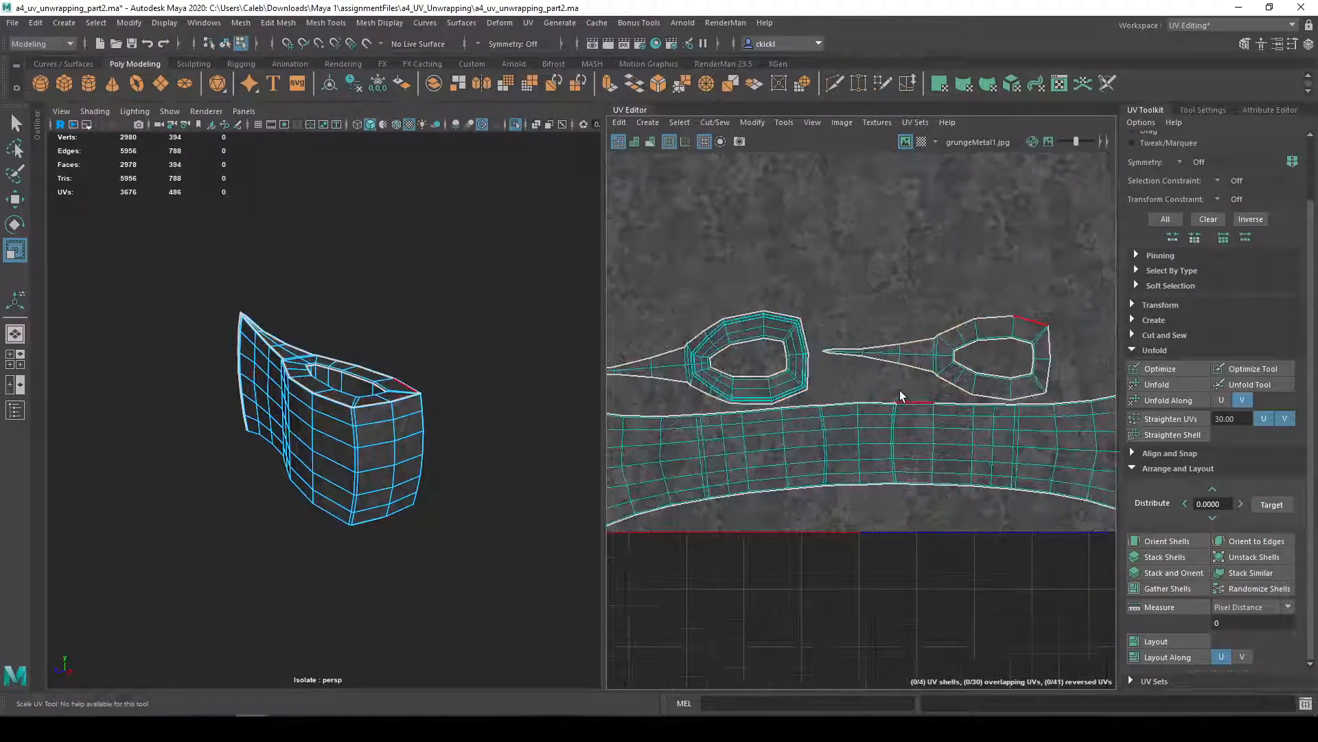
pyautogui.doubleClick(844, 409)
pyautogui.keyDown('alt'); pyautogui.moveTo(467, 385); pyautogui.dragTo(549, 440); pyautogui.keyUp('alt')
pyautogui.scroll(-3, 982, 453)
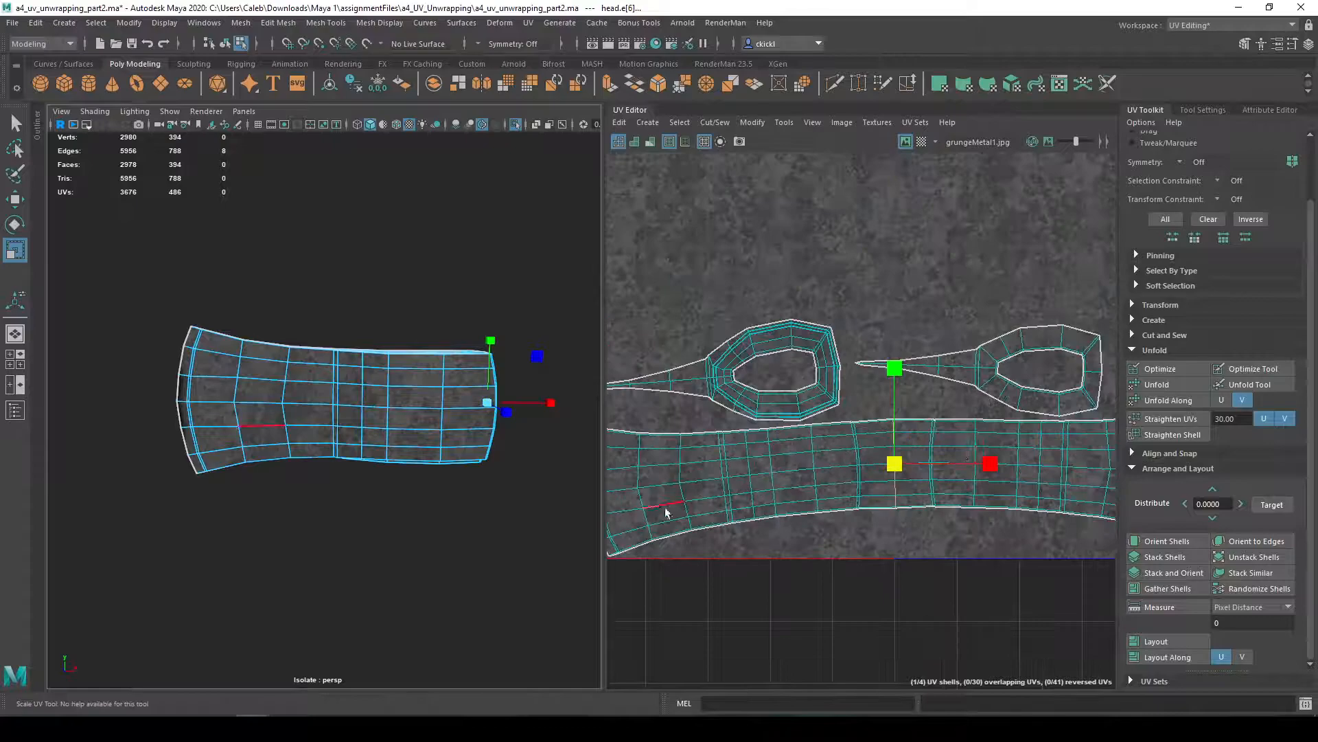
pyautogui.keyDown('alt'); pyautogui.moveTo(673, 513); pyautogui.dragTo(800, 507, button='middle'); pyautogui.keyUp('alt')
pyautogui.scroll(-3, 818, 474)
pyautogui.keyDown('alt'); pyautogui.moveTo(997, 287); pyautogui.dragTo(875, 289, button='middle'); pyautogui.keyUp('alt')
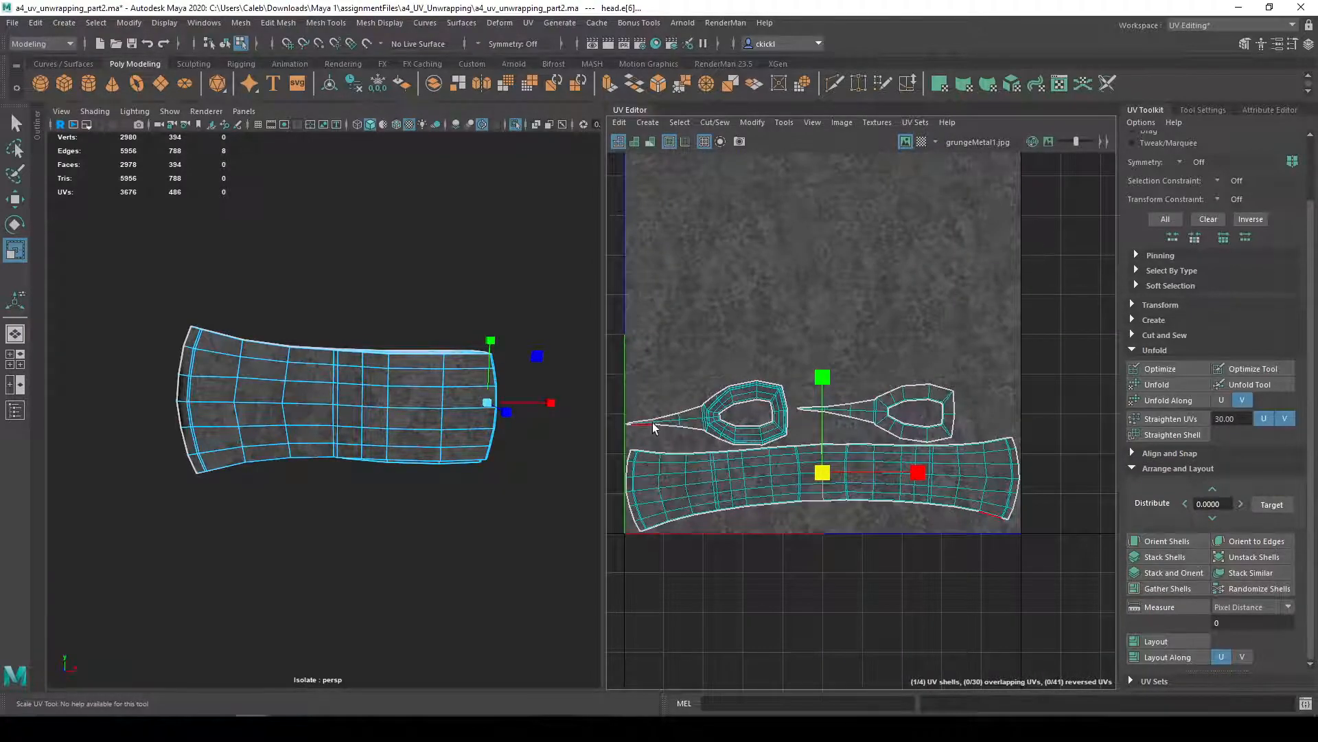
pyautogui.scroll(-3, 846, 452)
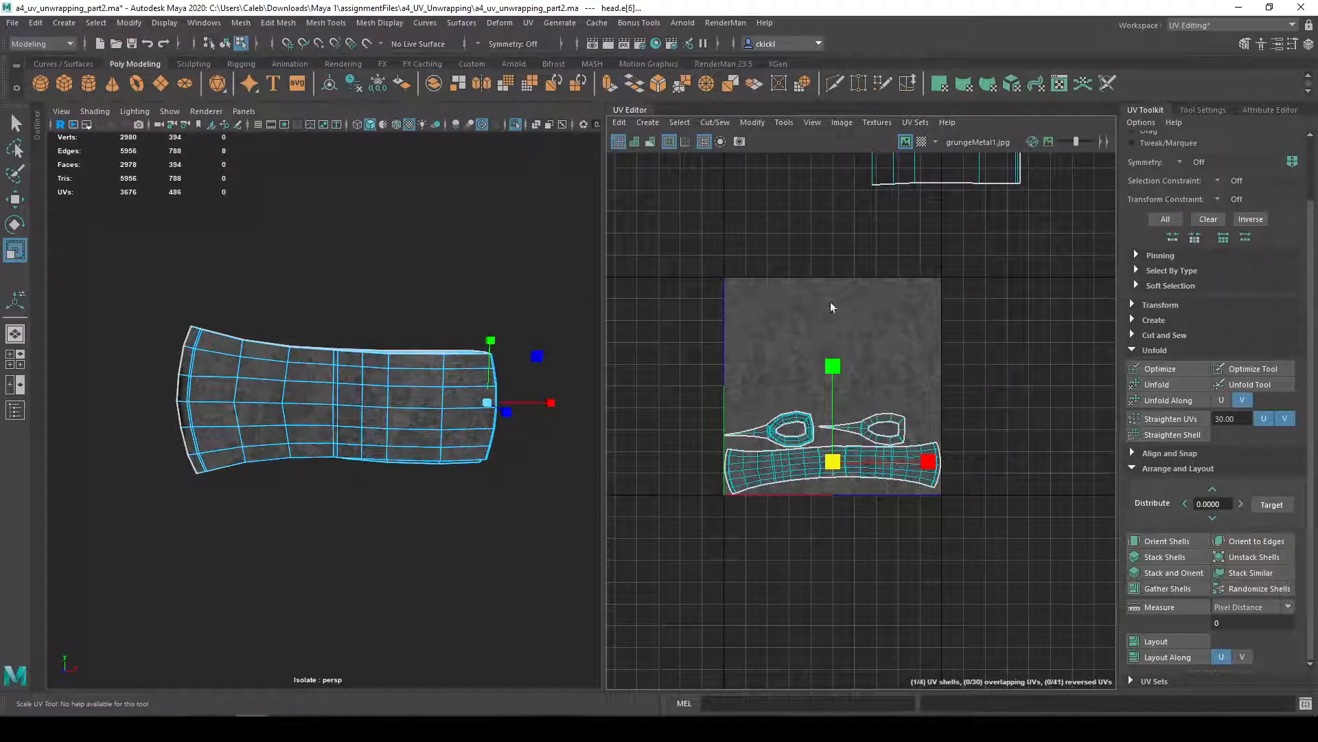
pyautogui.scroll(2, 949, 505)
pyautogui.keyDown('alt'); pyautogui.moveTo(838, 472); pyautogui.dragTo(979, 538, button='middle'); pyautogui.keyUp('alt')
pyautogui.keyDown('alt'); pyautogui.moveTo(908, 516); pyautogui.dragTo(919, 541, button='middle'); pyautogui.keyUp('alt')
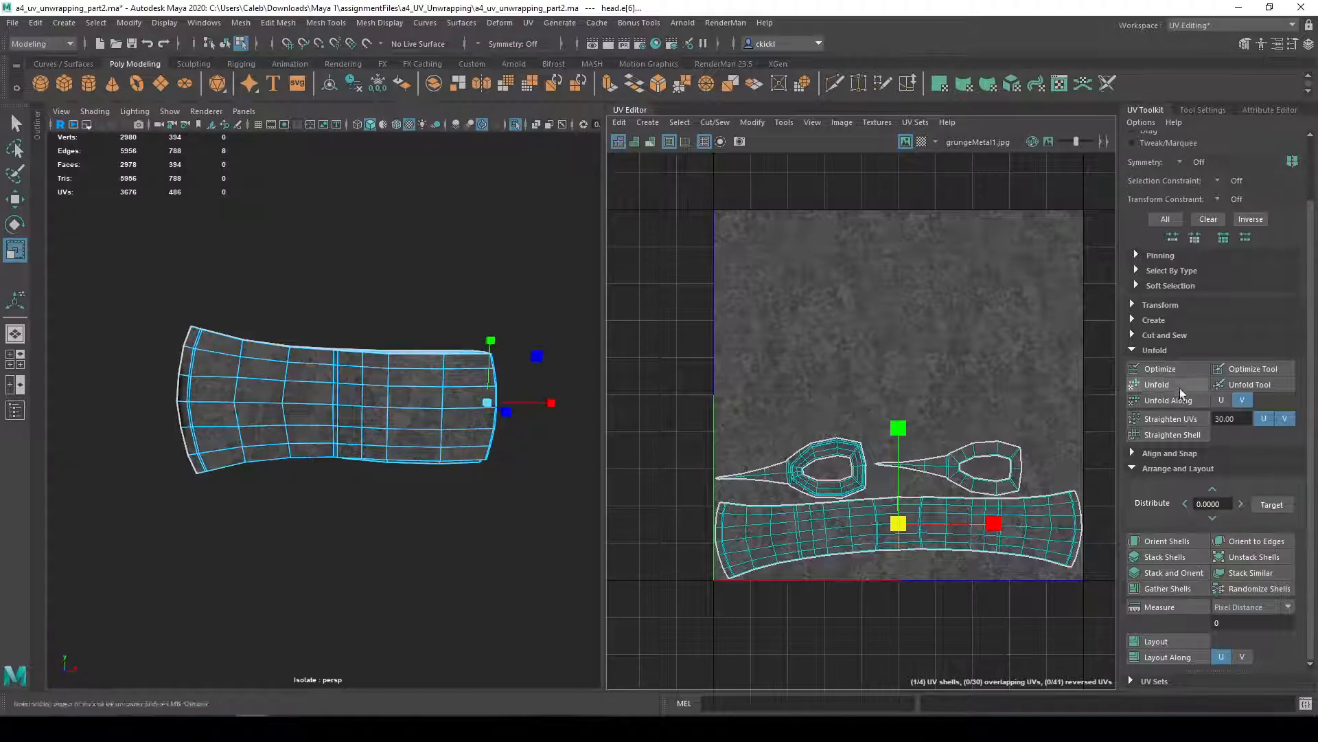
pyautogui.click(715, 122)
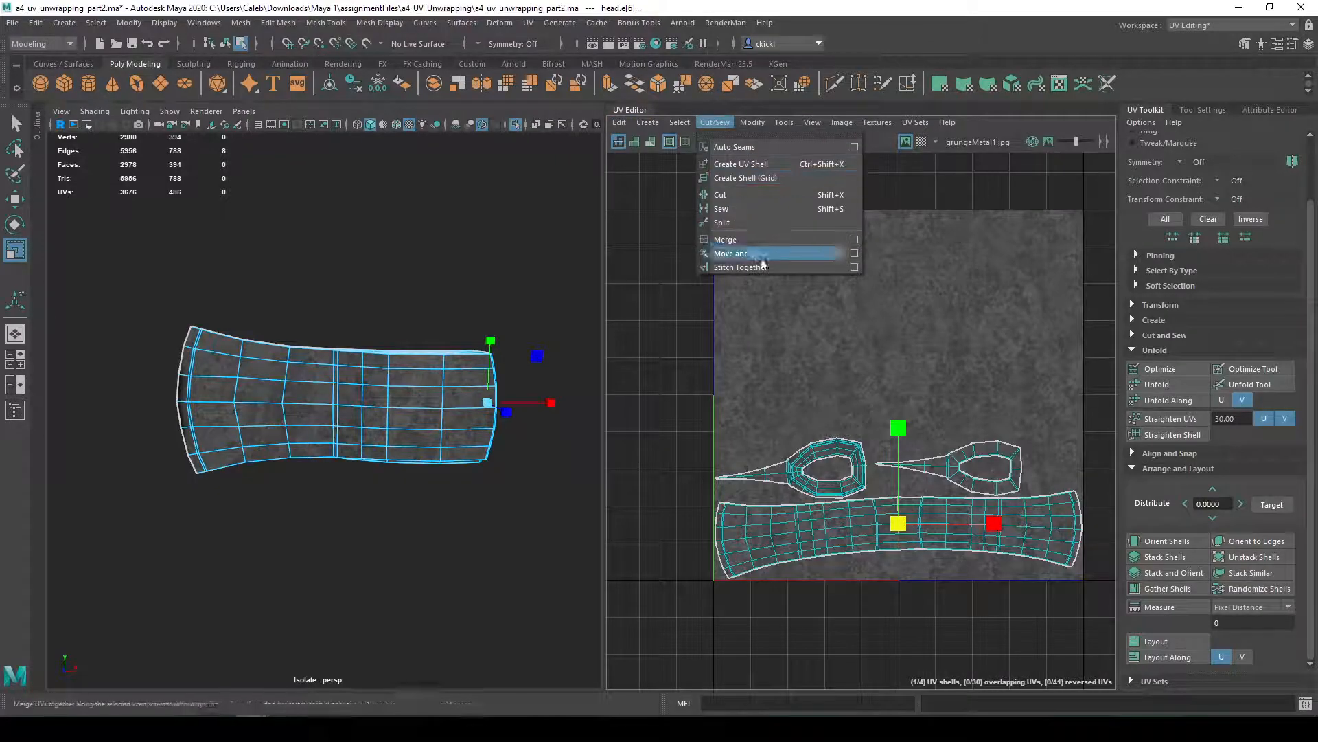
pyautogui.click(739, 195)
# - Select all the head's shells and lay them out in the UV tile
pyautogui.moveTo(813, 541); pyautogui.dragTo(758, 516, button='right')
pyautogui.moveTo(694, 440); pyautogui.dragTo(1057, 615)
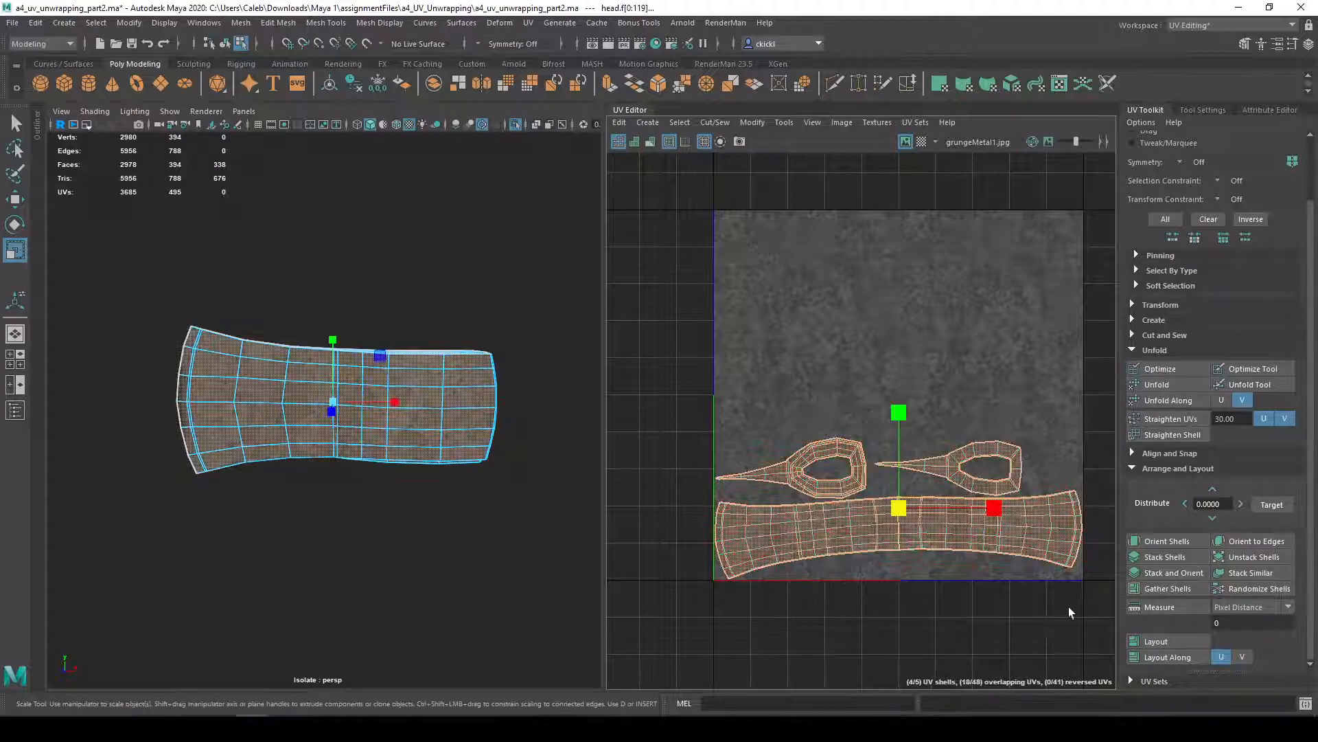
pyautogui.click(1187, 640)
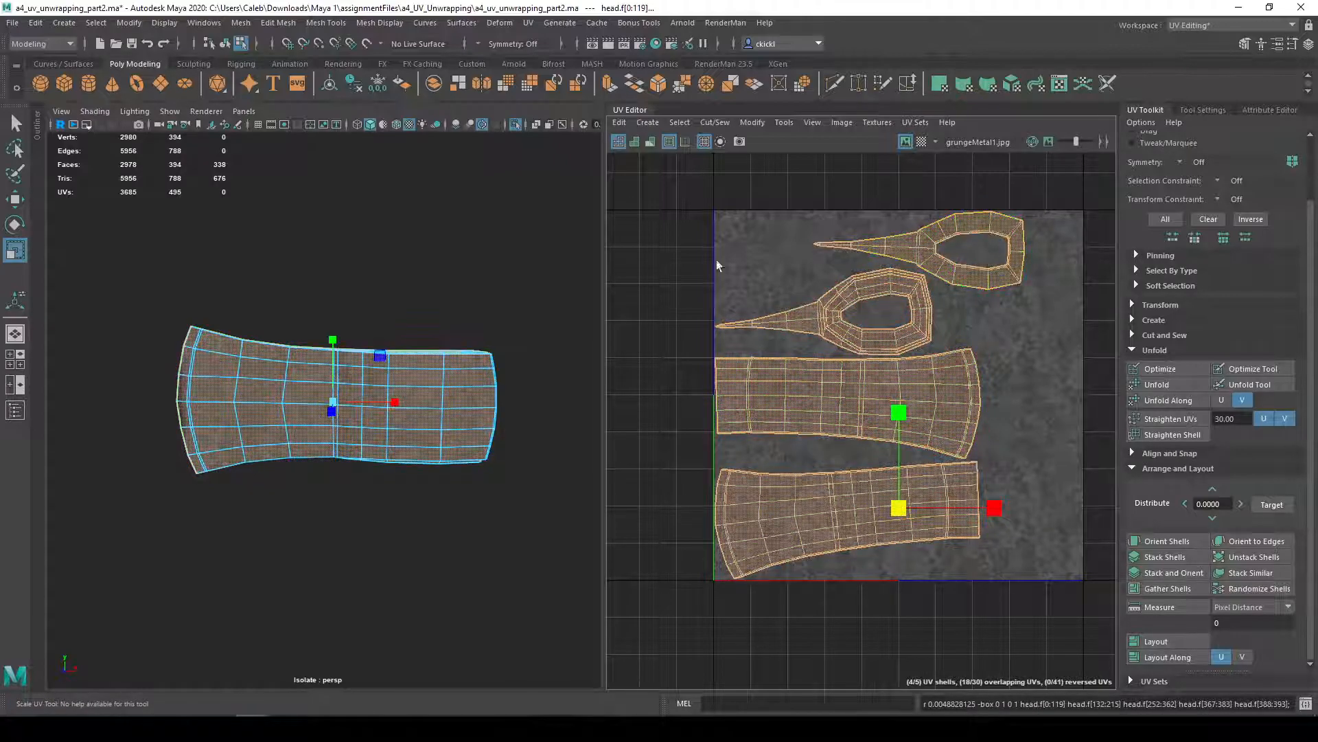
# - Examine the head's underside and sides for stretching using the grunge texture, checker map and distortion shading
pyautogui.keyDown('alt'); pyautogui.moveTo(378, 517); pyautogui.dragTo(346, 393); pyautogui.keyUp('alt')
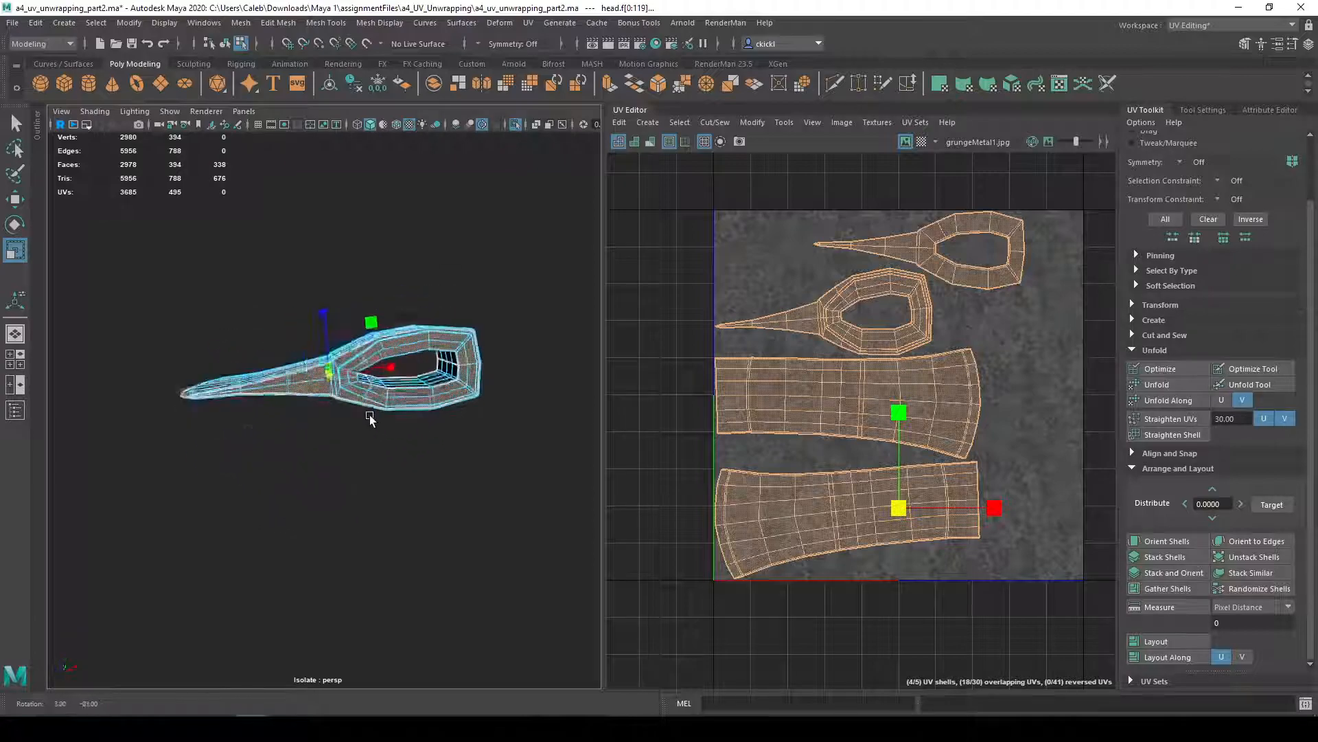
pyautogui.keyDown('alt'); pyautogui.moveTo(346, 384); pyautogui.dragTo(429, 420, button='right'); pyautogui.keyUp('alt')
pyautogui.keyDown('alt'); pyautogui.moveTo(428, 421); pyautogui.dragTo(247, 474); pyautogui.keyUp('alt')
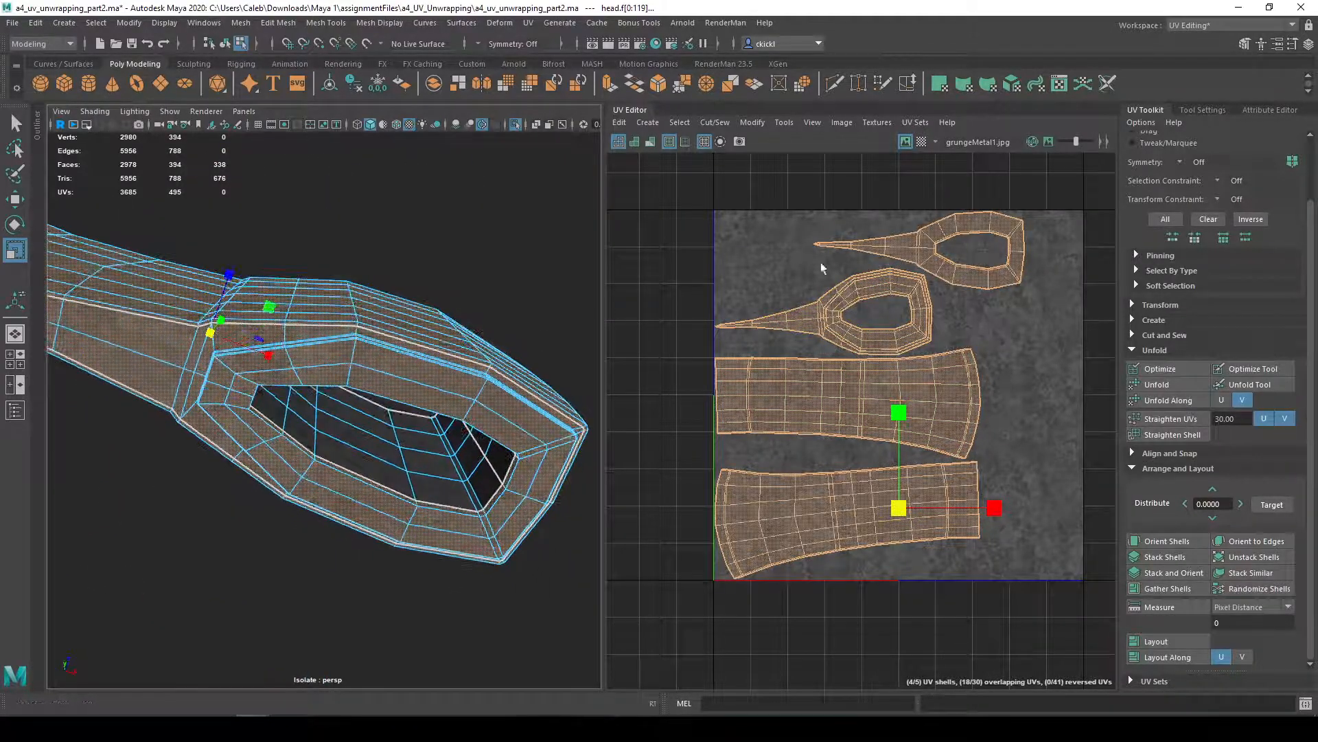
pyautogui.keyDown('alt'); pyautogui.moveTo(387, 432); pyautogui.dragTo(426, 462); pyautogui.keyUp('alt')
pyautogui.keyDown('alt'); pyautogui.moveTo(450, 549); pyautogui.dragTo(340, 514); pyautogui.keyUp('alt')
pyautogui.scroll(4, 402, 286)
pyautogui.keyDown('alt'); pyautogui.moveTo(403, 286); pyautogui.dragTo(418, 430); pyautogui.keyUp('alt')
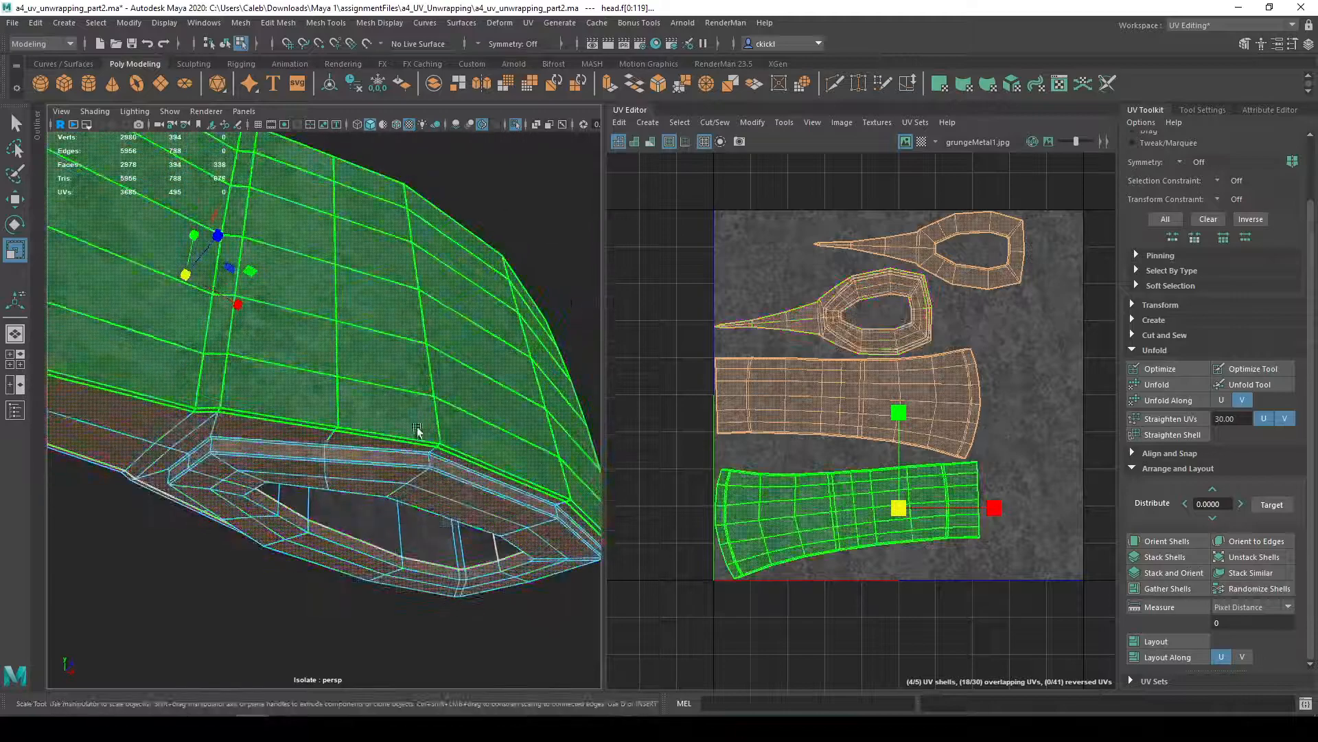
pyautogui.click(921, 141)
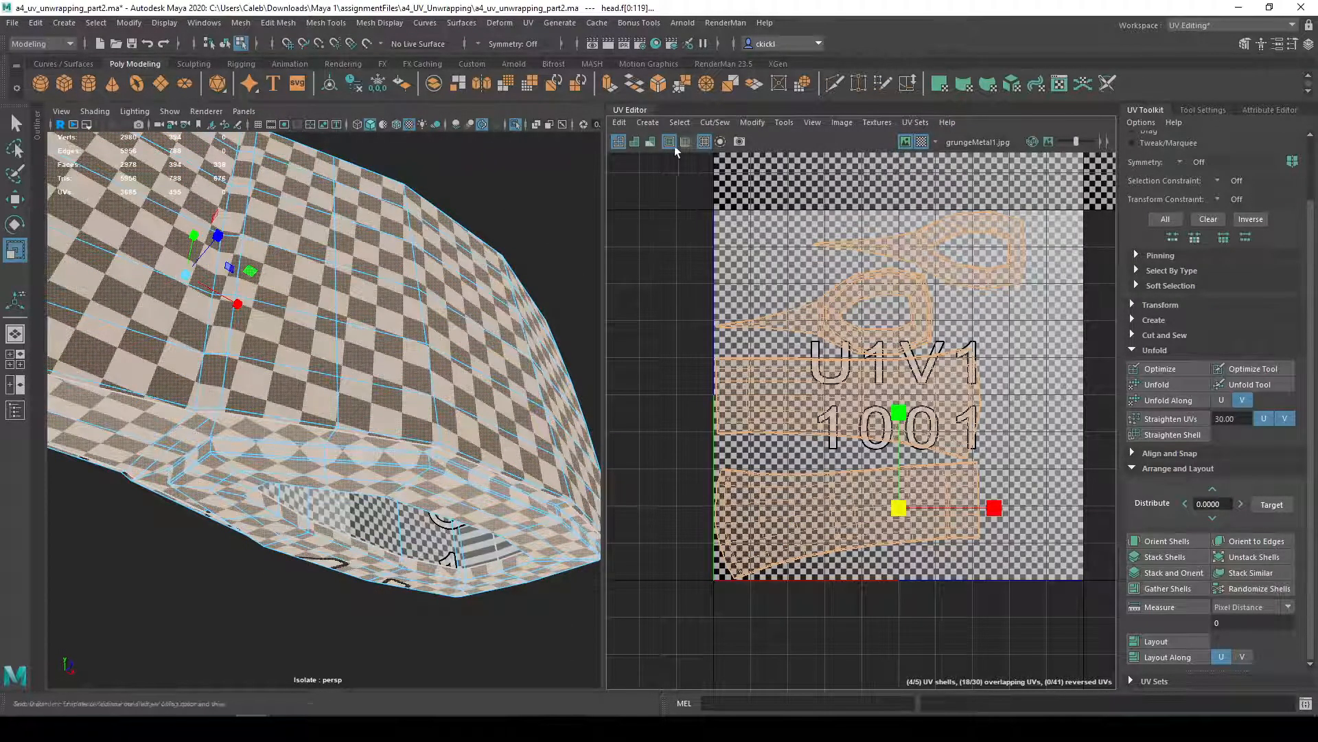
pyautogui.click(651, 142)
pyautogui.moveTo(404, 266)
pyautogui.keyDown('alt'); pyautogui.mouseDown()
pyautogui.moveTo(415, 282)
pyautogui.moveTo(62, 252)
pyautogui.moveTo(333, 273)
pyautogui.mouseUp(); pyautogui.keyUp('alt')
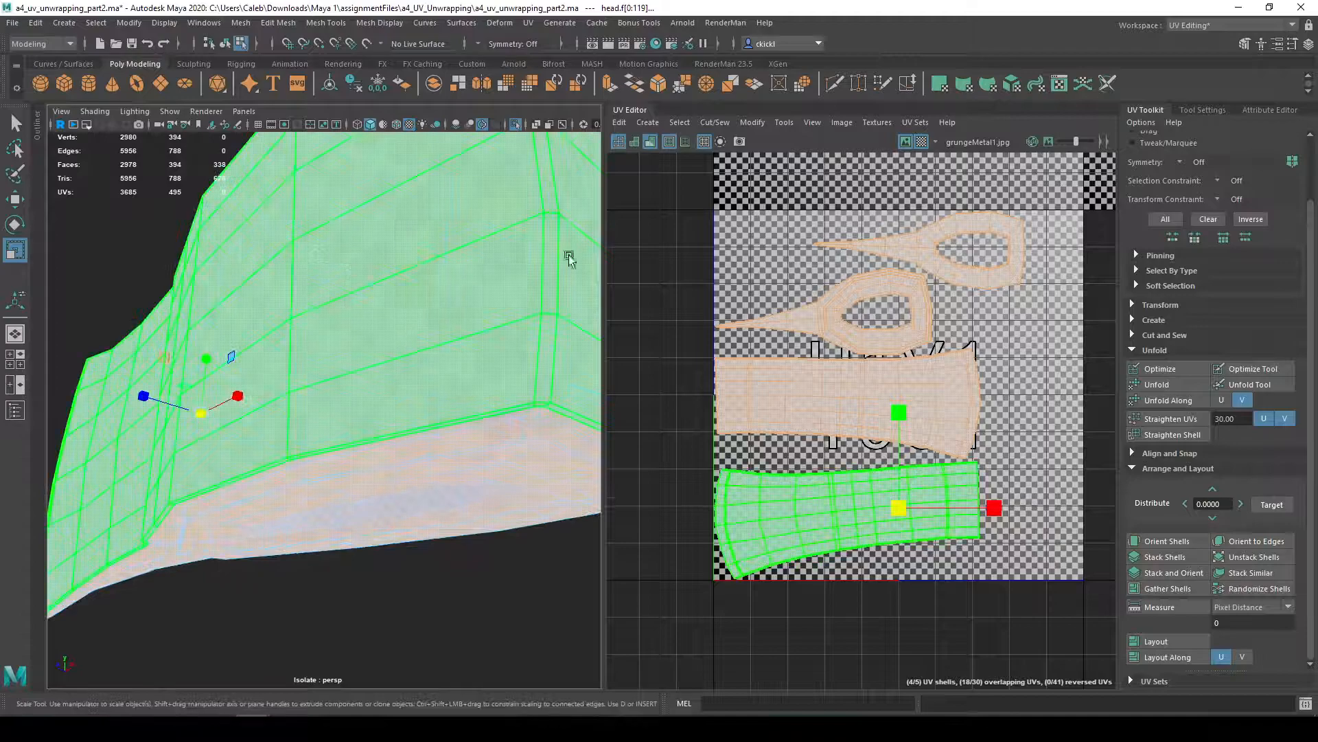
pyautogui.click(653, 143)
# - Try scaling up the underside shell well beyond the UV tile to compare its checker density with the side shells
pyautogui.click(931, 327)
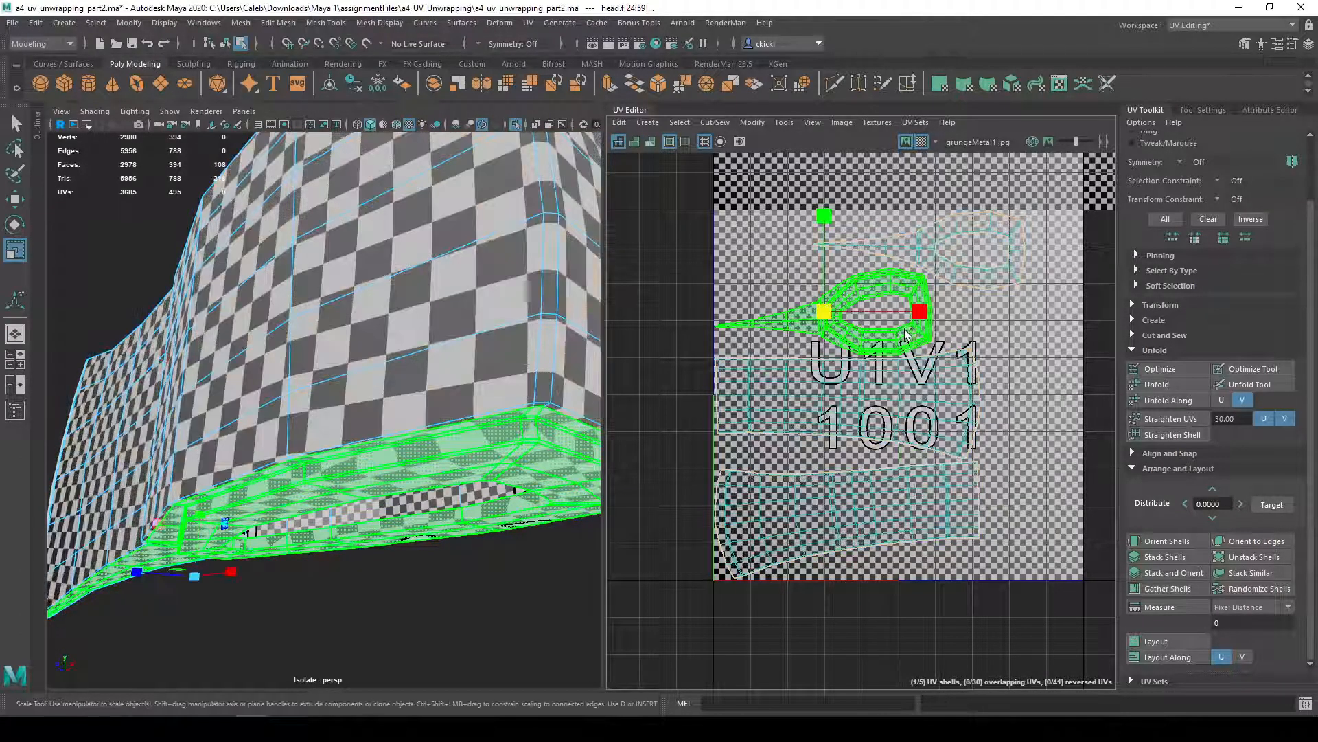
pyautogui.moveTo(824, 311); pyautogui.dragTo(1071, 322)
pyautogui.keyDown('alt'); pyautogui.moveTo(242, 570); pyautogui.dragTo(360, 440); pyautogui.keyUp('alt')
pyautogui.scroll(6, 368, 412)
pyautogui.keyDown('alt'); pyautogui.moveTo(370, 391); pyautogui.dragTo(422, 462); pyautogui.keyUp('alt')
pyautogui.keyDown('alt'); pyautogui.moveTo(251, 483); pyautogui.dragTo(212, 596); pyautogui.keyUp('alt')
pyautogui.rightClick(212, 599)
pyautogui.click(146, 350)
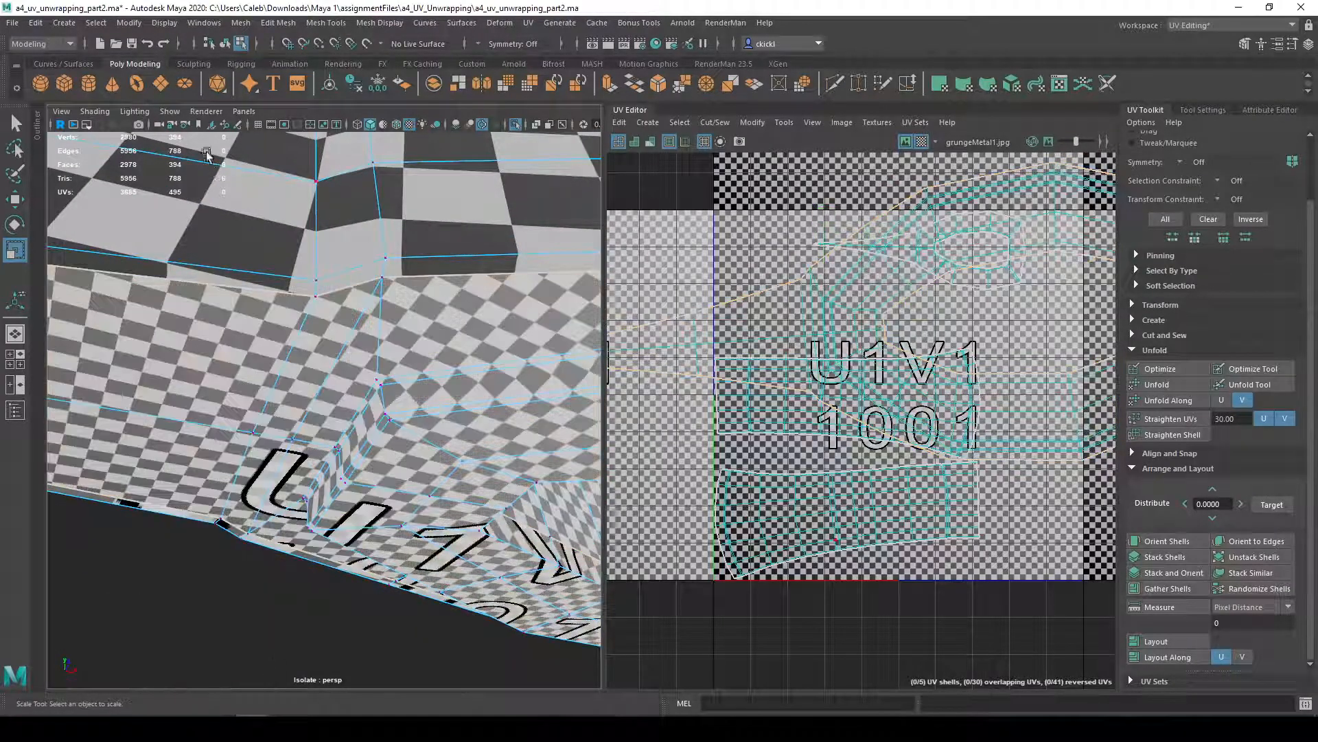
# - Hide selection highlighting to examine the checker pattern along the underside seam and eye hole, and restore the highlighting
pyautogui.keyDown('alt'); pyautogui.moveTo(415, 337); pyautogui.dragTo(415, 224); pyautogui.keyUp('alt')
pyautogui.click(173, 113)
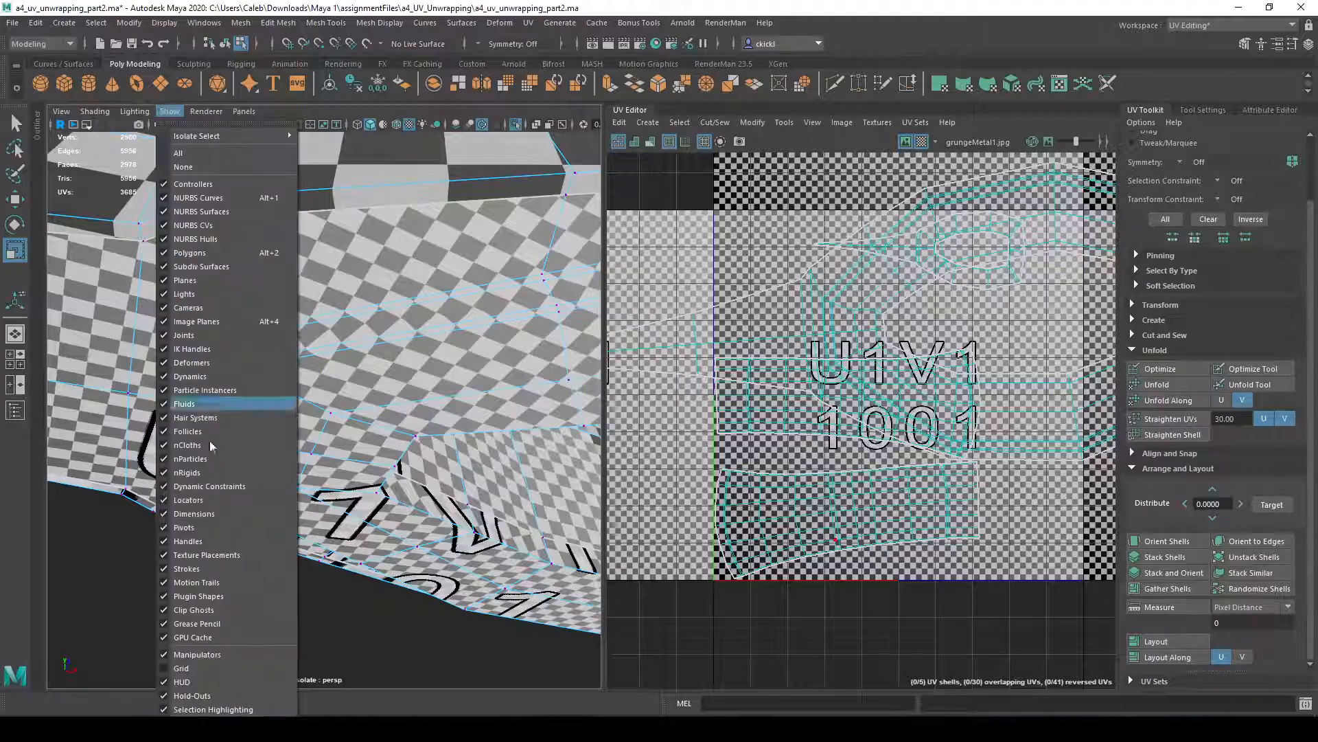
pyautogui.click(221, 710)
pyautogui.keyDown('alt'); pyautogui.moveTo(234, 623); pyautogui.dragTo(283, 602); pyautogui.keyUp('alt')
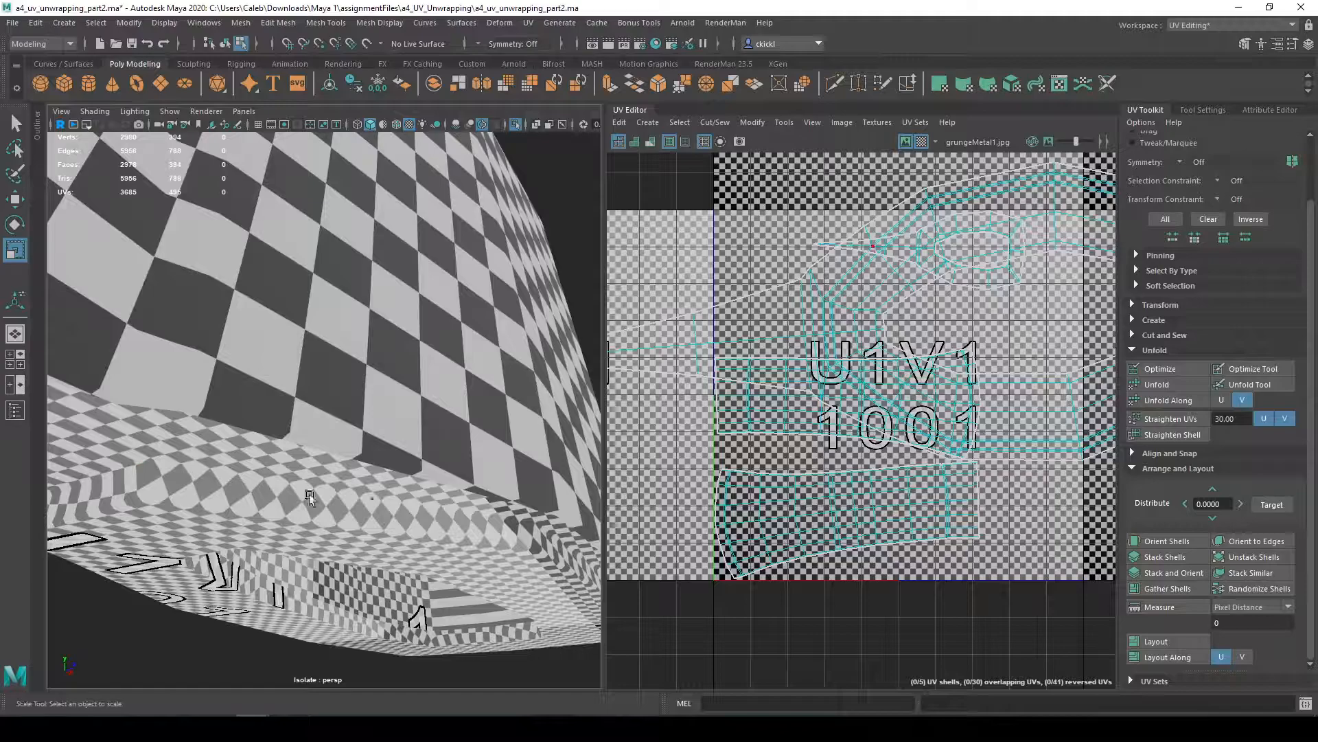
pyautogui.keyDown('alt'); pyautogui.moveTo(224, 533); pyautogui.dragTo(398, 522); pyautogui.keyUp('alt')
pyautogui.keyDown('alt'); pyautogui.moveTo(325, 437); pyautogui.dragTo(420, 375); pyautogui.keyUp('alt')
pyautogui.click(169, 113)
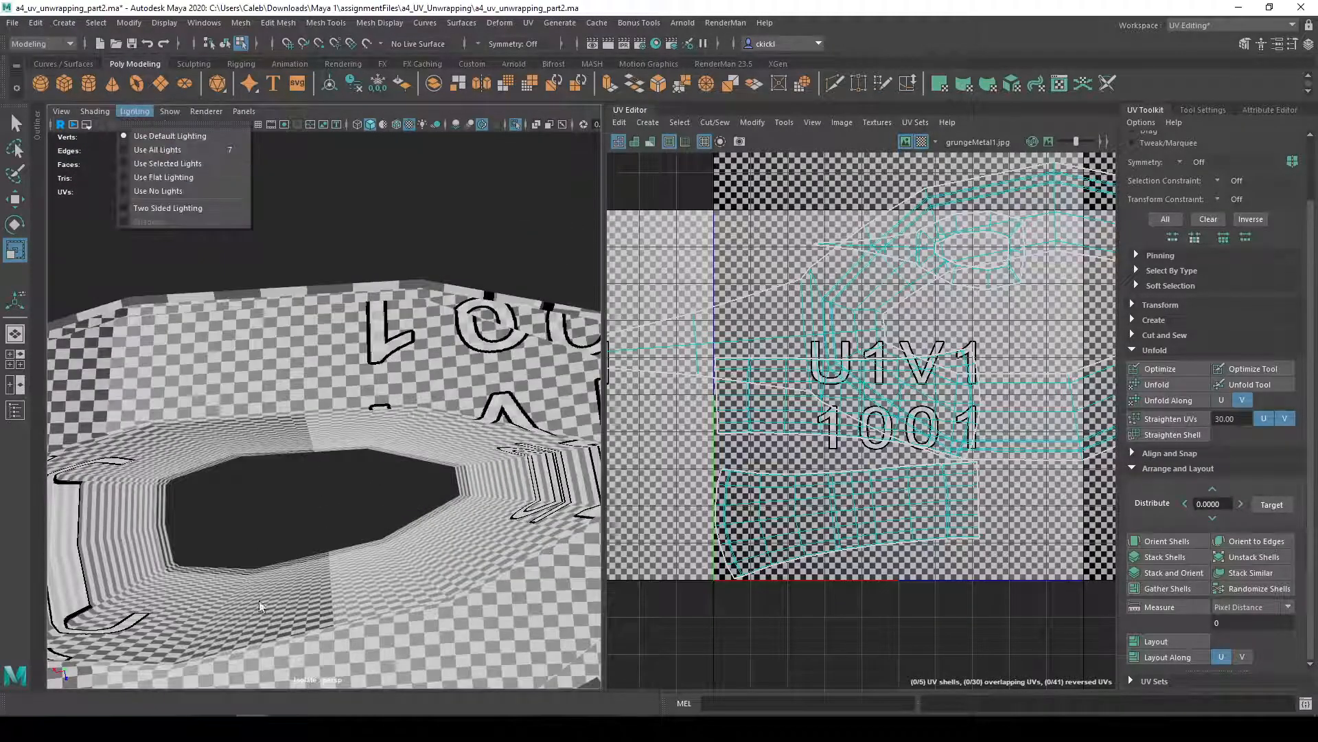
pyautogui.click(209, 707)
# - Hide the checker map and cut the underside shell along the outer edge loop of the bevel around the eye hole
pyautogui.keyDown('alt'); pyautogui.moveTo(432, 318); pyautogui.dragTo(466, 418); pyautogui.keyUp('alt')
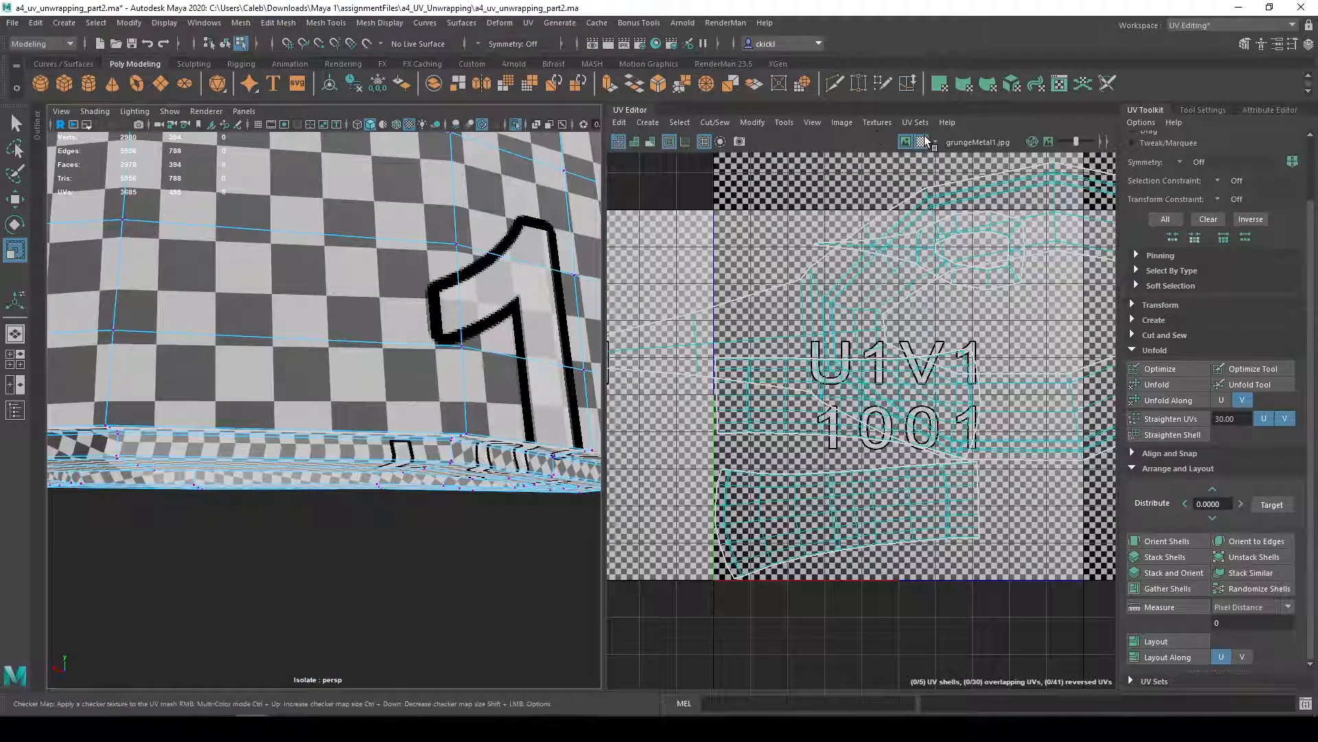
pyautogui.click(921, 141)
pyautogui.keyDown('alt'); pyautogui.moveTo(397, 532); pyautogui.dragTo(397, 507); pyautogui.keyUp('alt')
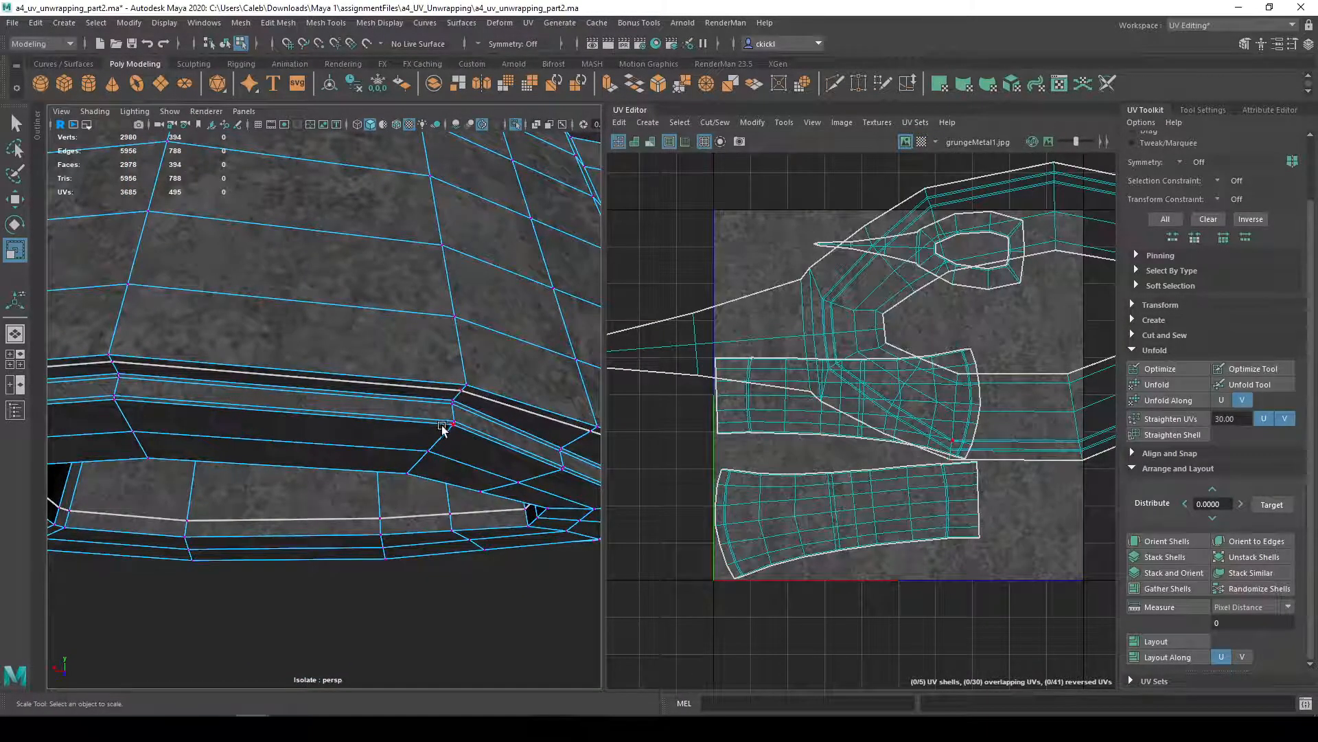
pyautogui.keyDown('alt'); pyautogui.moveTo(464, 397); pyautogui.dragTo(353, 476); pyautogui.keyUp('alt')
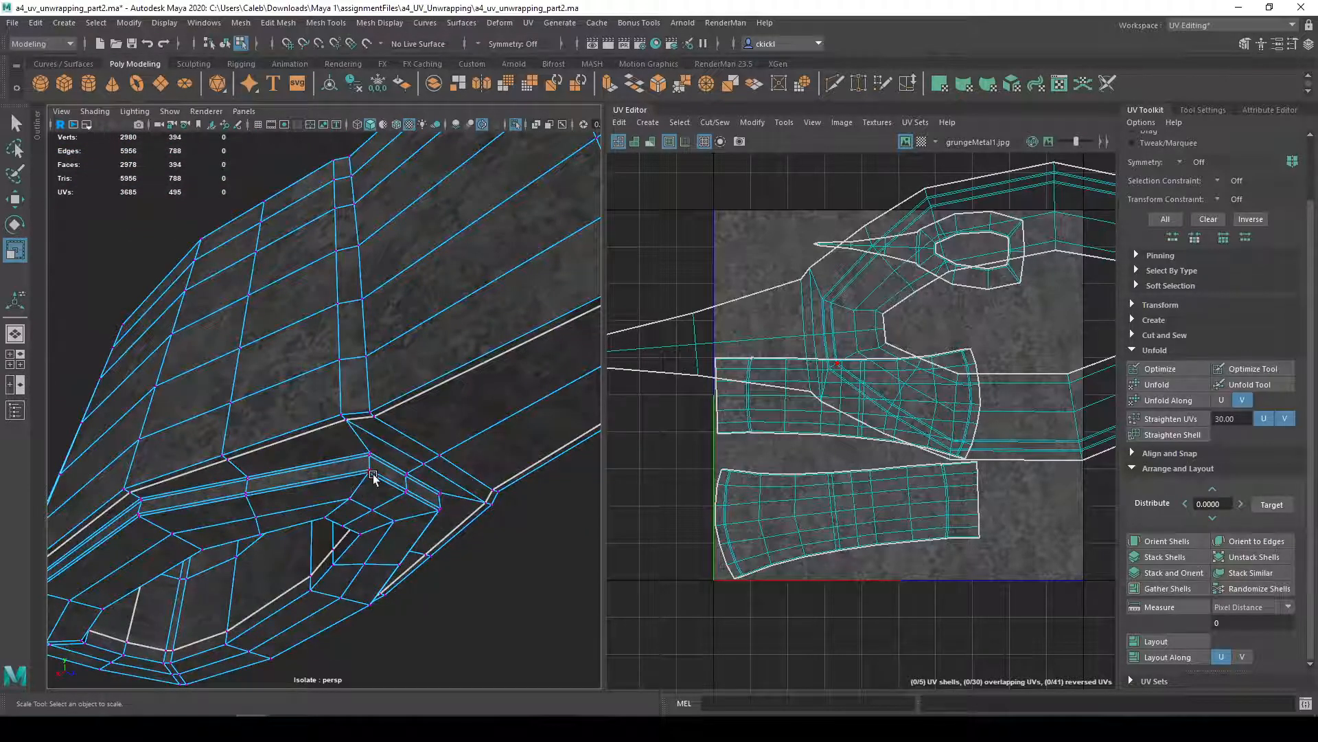
pyautogui.keyDown('alt'); pyautogui.moveTo(451, 494); pyautogui.dragTo(322, 509); pyautogui.keyUp('alt')
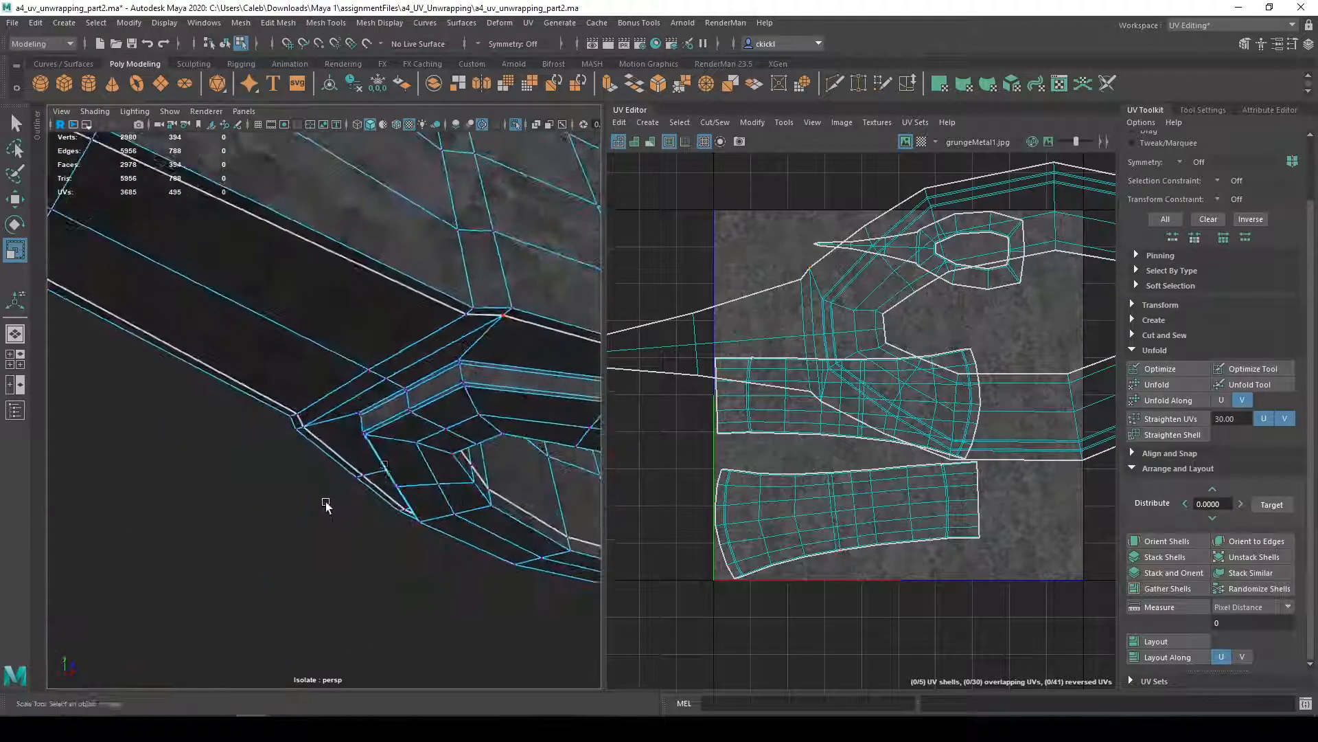
pyautogui.keyDown('alt'); pyautogui.moveTo(454, 372); pyautogui.dragTo(383, 415); pyautogui.keyUp('alt')
pyautogui.moveTo(369, 430); pyautogui.dragTo(369, 316, button='right')
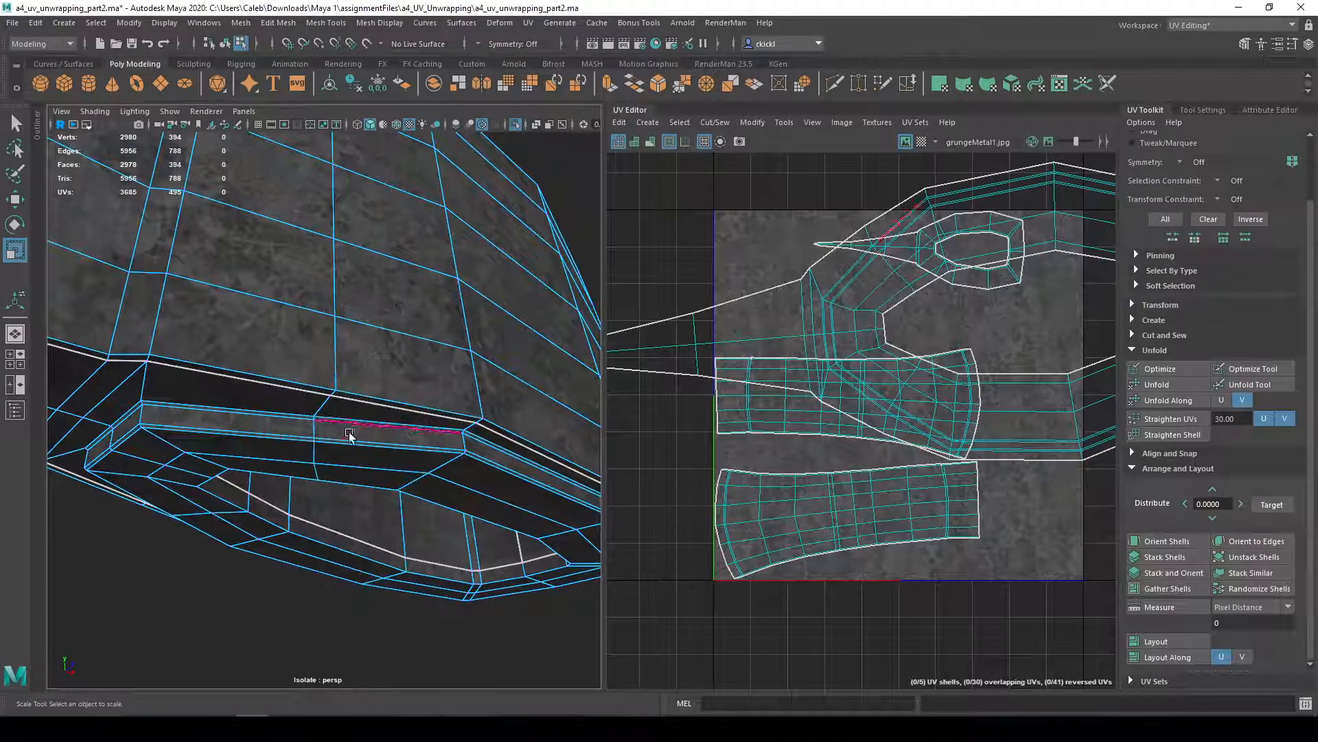
pyautogui.doubleClick(371, 424)
pyautogui.keyDown('alt'); pyautogui.moveTo(372, 421); pyautogui.dragTo(454, 350); pyautogui.keyUp('alt')
pyautogui.click(715, 123)
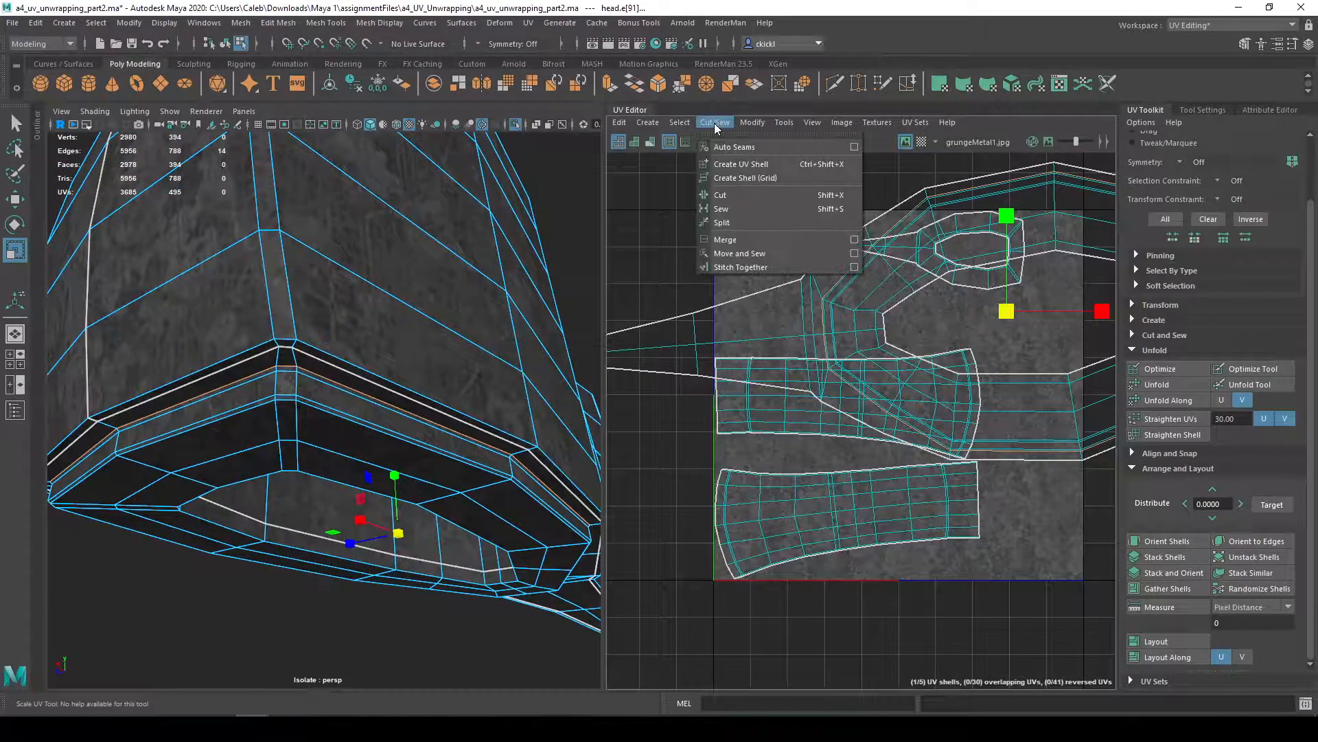
pyautogui.click(735, 195)
# - Lay out all shells, including the newly cut underside pieces, within the UV tile and clear the selection
pyautogui.scroll(-2, 901, 324)
pyautogui.keyDown('alt'); pyautogui.moveTo(986, 407); pyautogui.dragTo(899, 414, button='middle'); pyautogui.keyUp('alt')
pyautogui.press('q')
pyautogui.moveTo(931, 391); pyautogui.dragTo(866, 368, button='right')
pyautogui.moveTo(817, 250); pyautogui.dragTo(1000, 539)
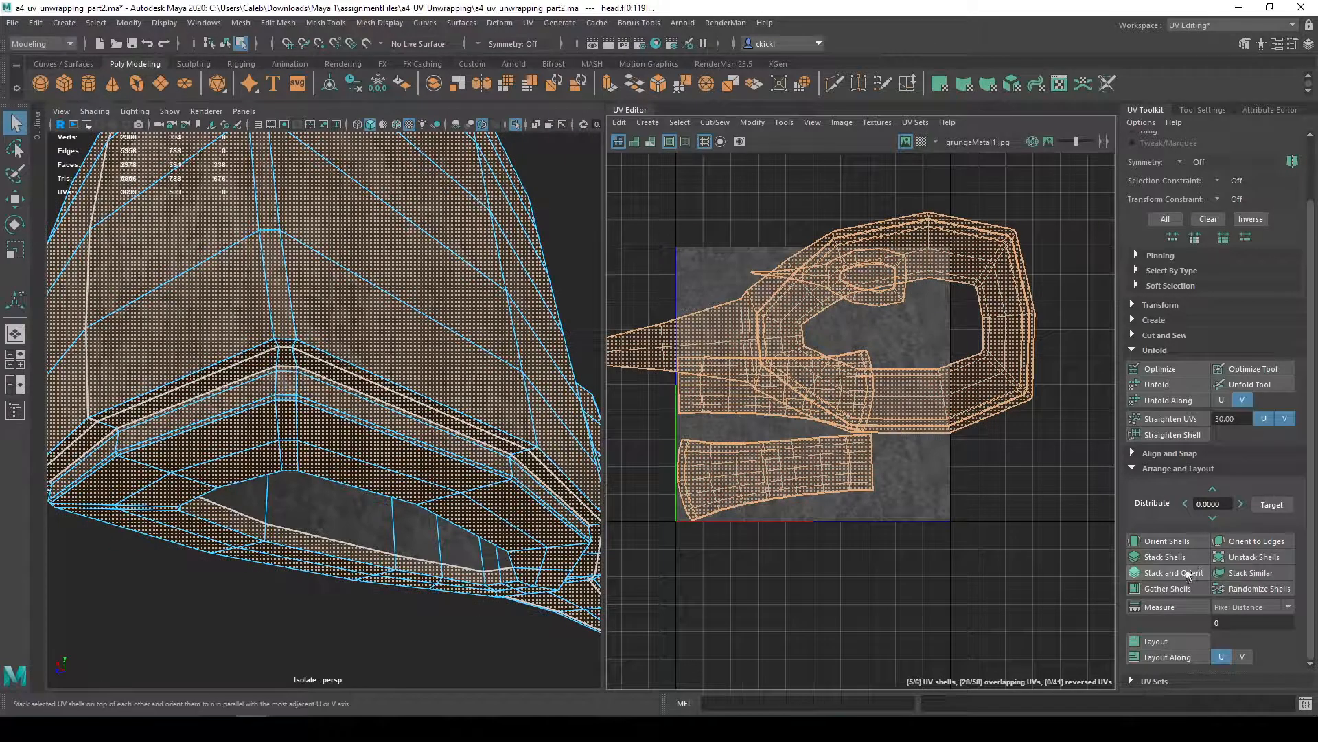
pyautogui.click(1189, 641)
pyautogui.click(968, 418)
# - Cut the underside ring shell along the edge loop on the inner side of the bevel around the eye hole
pyautogui.scroll(3, 918, 386)
pyautogui.scroll(1, 919, 386)
pyautogui.keyDown('alt'); pyautogui.moveTo(882, 378); pyautogui.dragTo(937, 630, button='middle'); pyautogui.keyUp('alt')
pyautogui.keyDown('alt'); pyautogui.moveTo(402, 453); pyautogui.dragTo(389, 413); pyautogui.keyUp('alt')
pyautogui.scroll(5, 283, 410)
pyautogui.scroll(-2, 231, 377)
pyautogui.keyDown('alt'); pyautogui.moveTo(231, 373); pyautogui.dragTo(347, 377); pyautogui.keyUp('alt')
pyautogui.moveTo(427, 349); pyautogui.dragTo(426, 312, button='right')
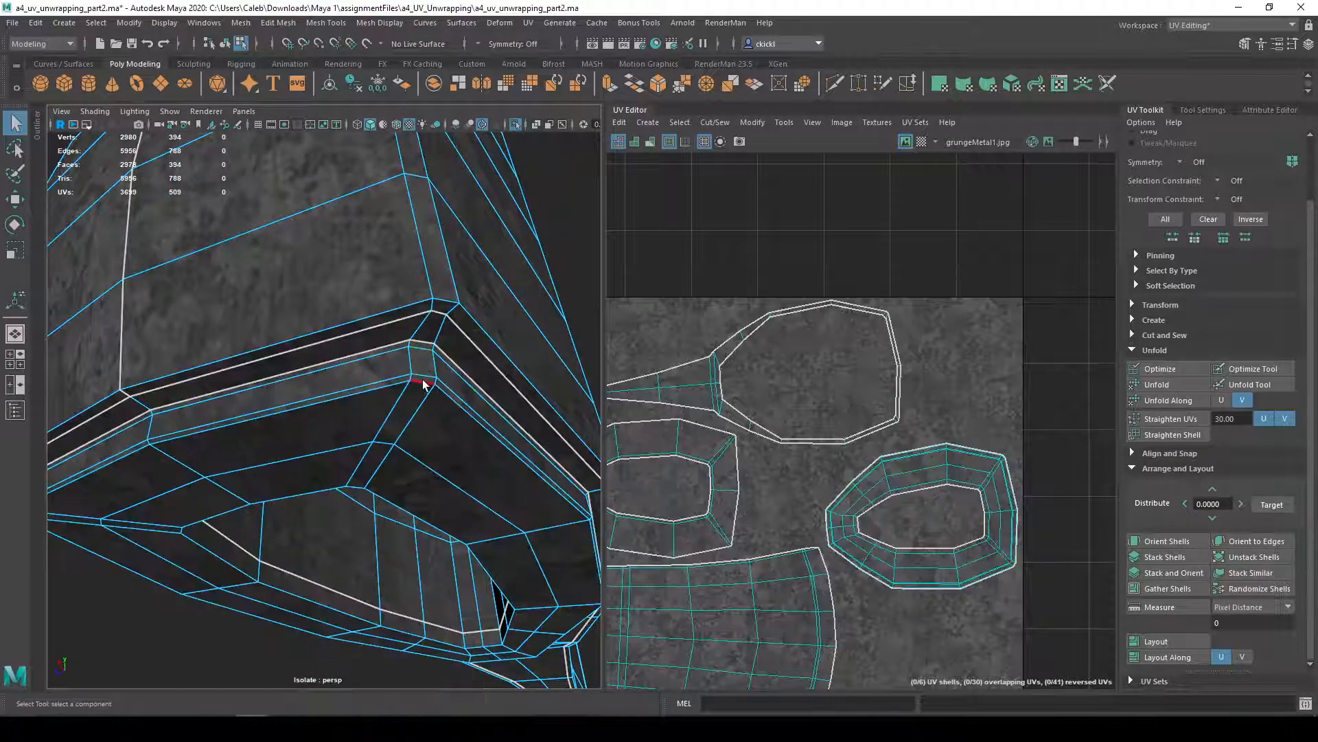
pyautogui.keyDown('alt'); pyautogui.moveTo(447, 402); pyautogui.dragTo(371, 427); pyautogui.keyUp('alt')
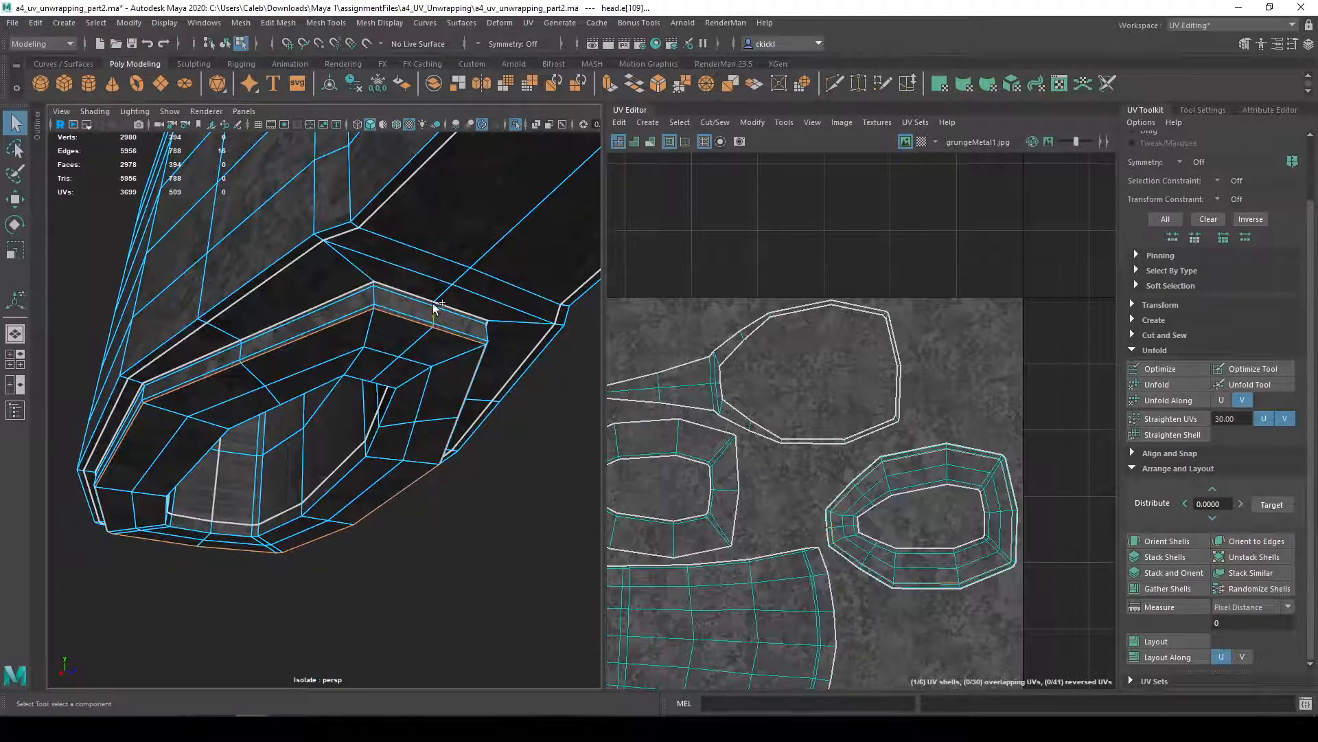
pyautogui.keyDown('alt'); pyautogui.moveTo(431, 322); pyautogui.dragTo(445, 366); pyautogui.keyUp('alt')
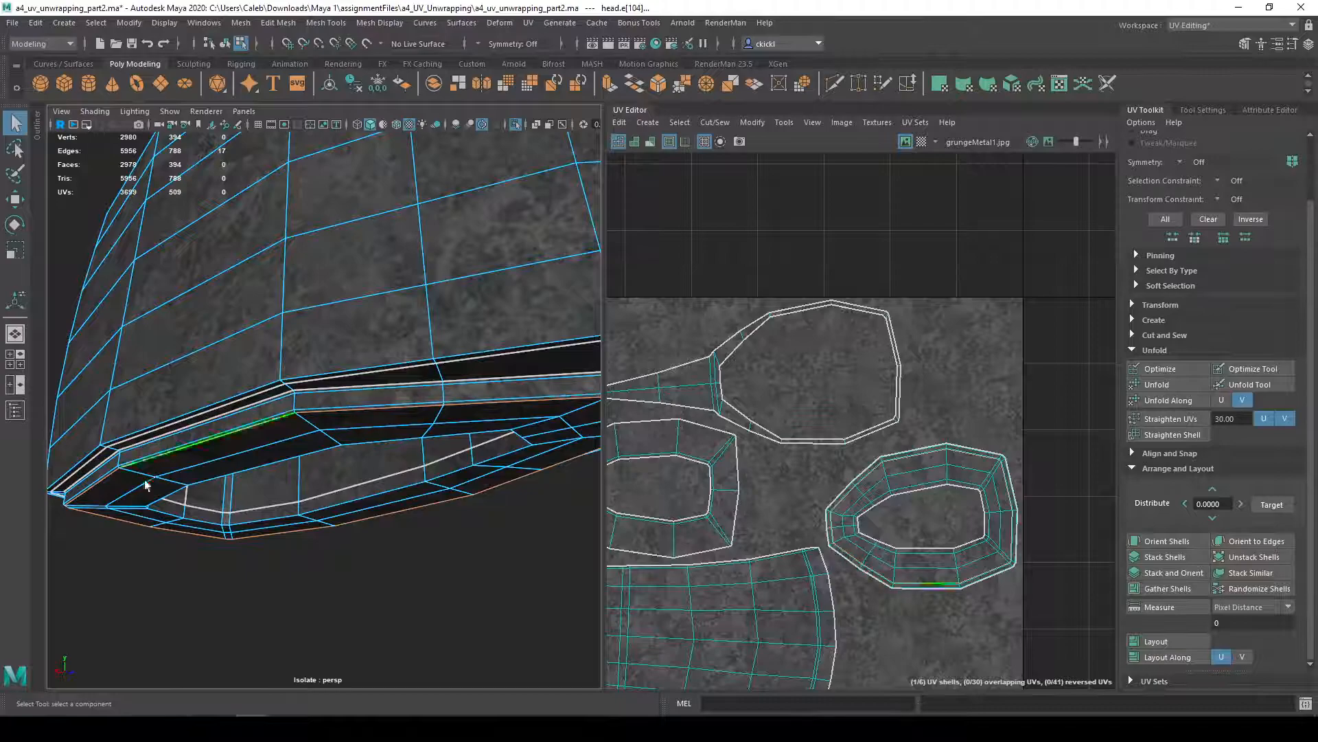
pyautogui.keyDown('alt'); pyautogui.moveTo(554, 424); pyautogui.dragTo(570, 384); pyautogui.keyUp('alt')
pyautogui.click(715, 122)
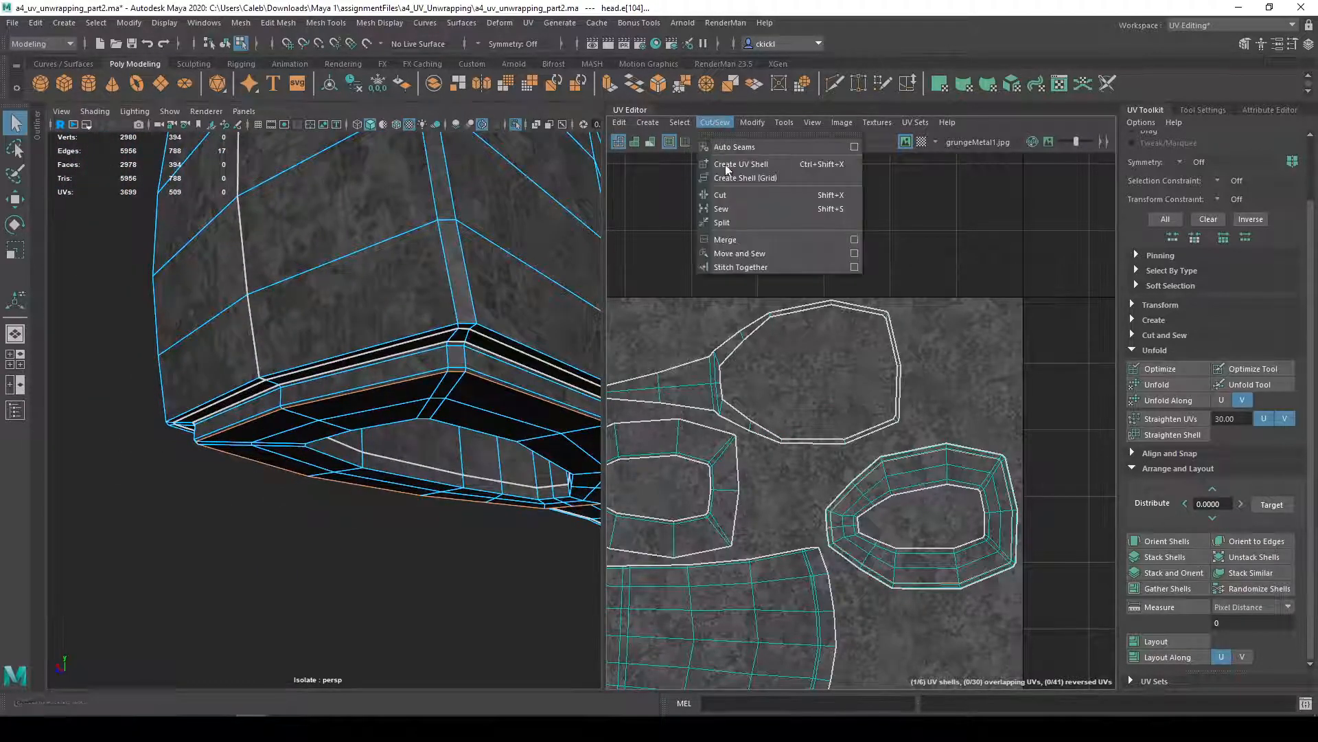
pyautogui.click(720, 195)
# - Unfold the narrow bevel ring shell and the remaining underside ring shell around the eye hole
pyautogui.rightClick(871, 471)
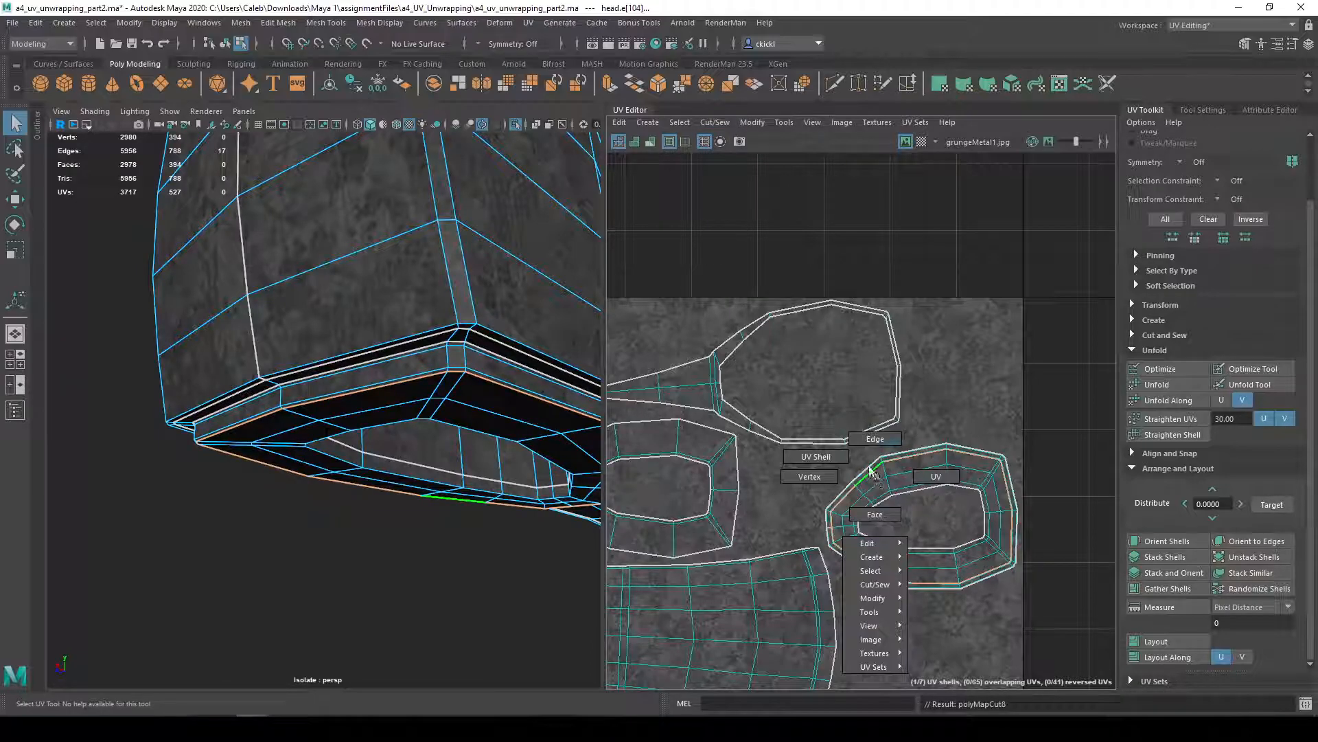
pyautogui.click(817, 457)
pyautogui.click(859, 484)
pyautogui.keyDown('alt'); pyautogui.moveTo(413, 543); pyautogui.dragTo(233, 514); pyautogui.keyUp('alt')
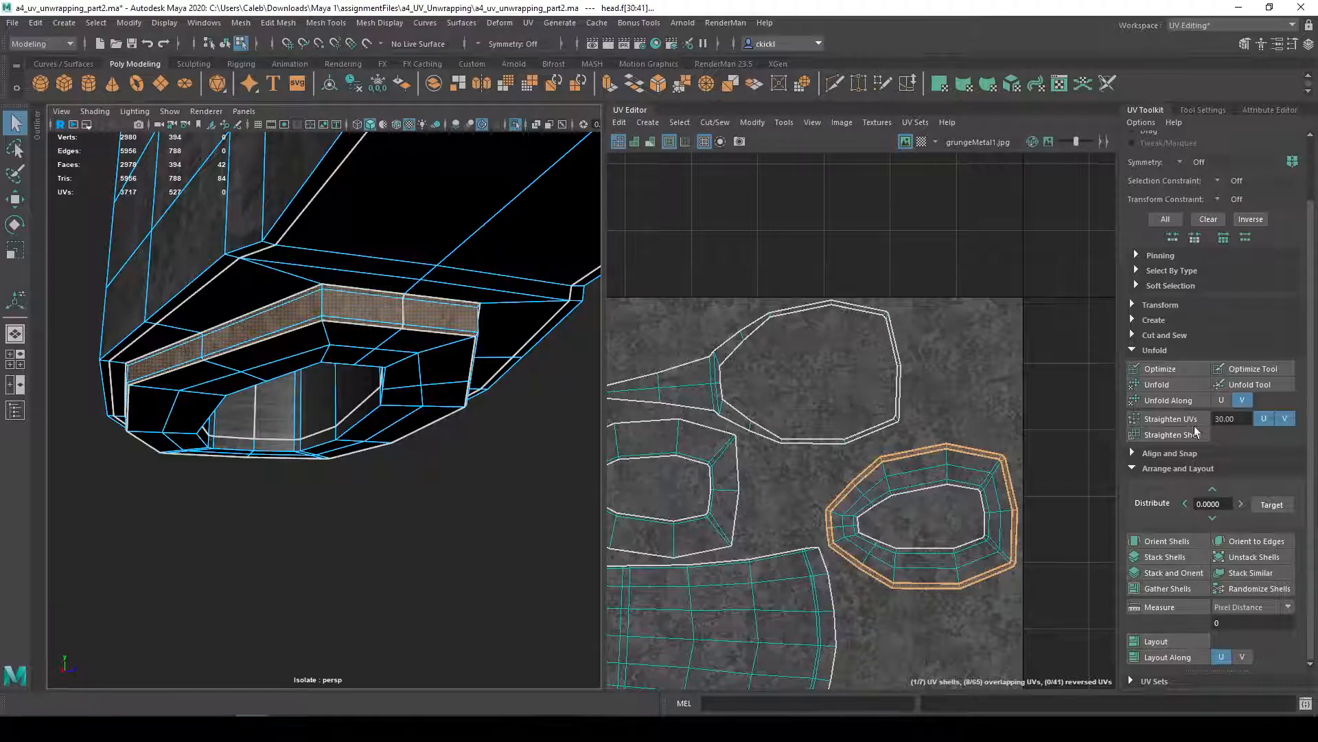
pyautogui.click(1180, 384)
pyautogui.click(1004, 528)
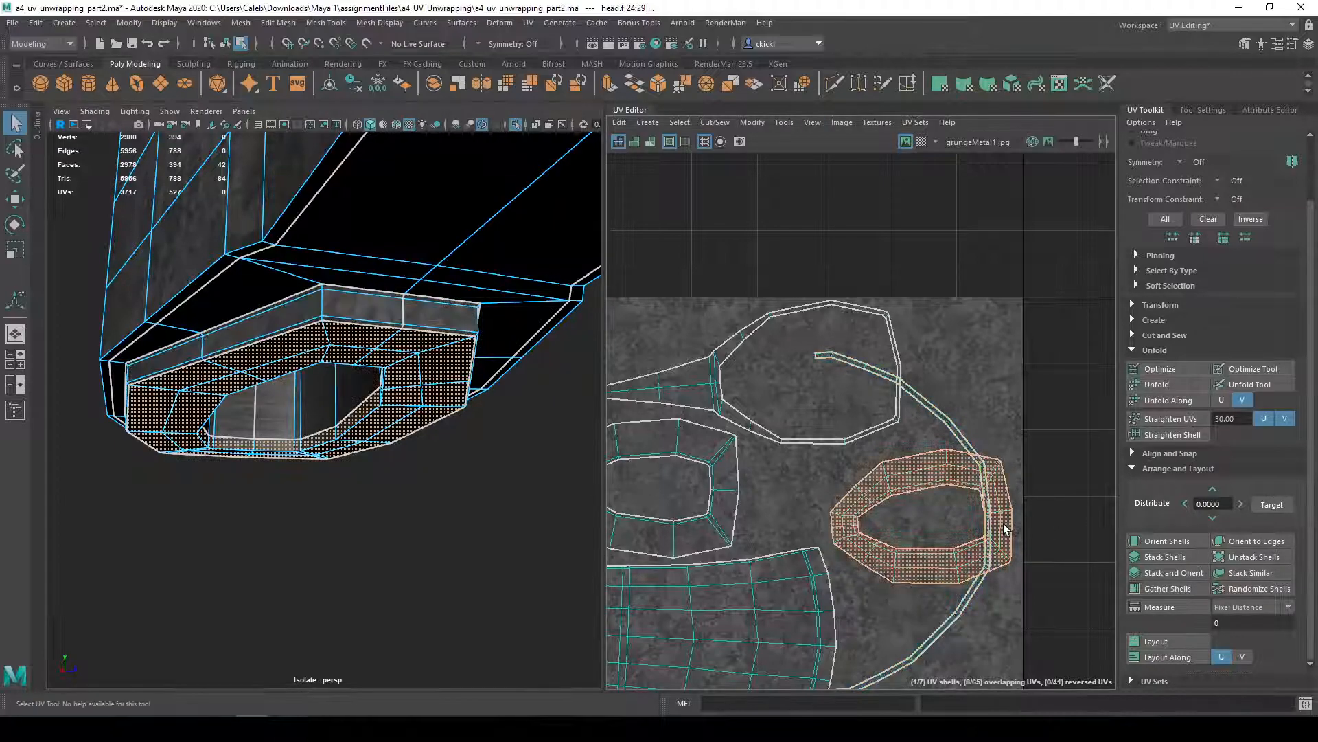
pyautogui.click(1171, 383)
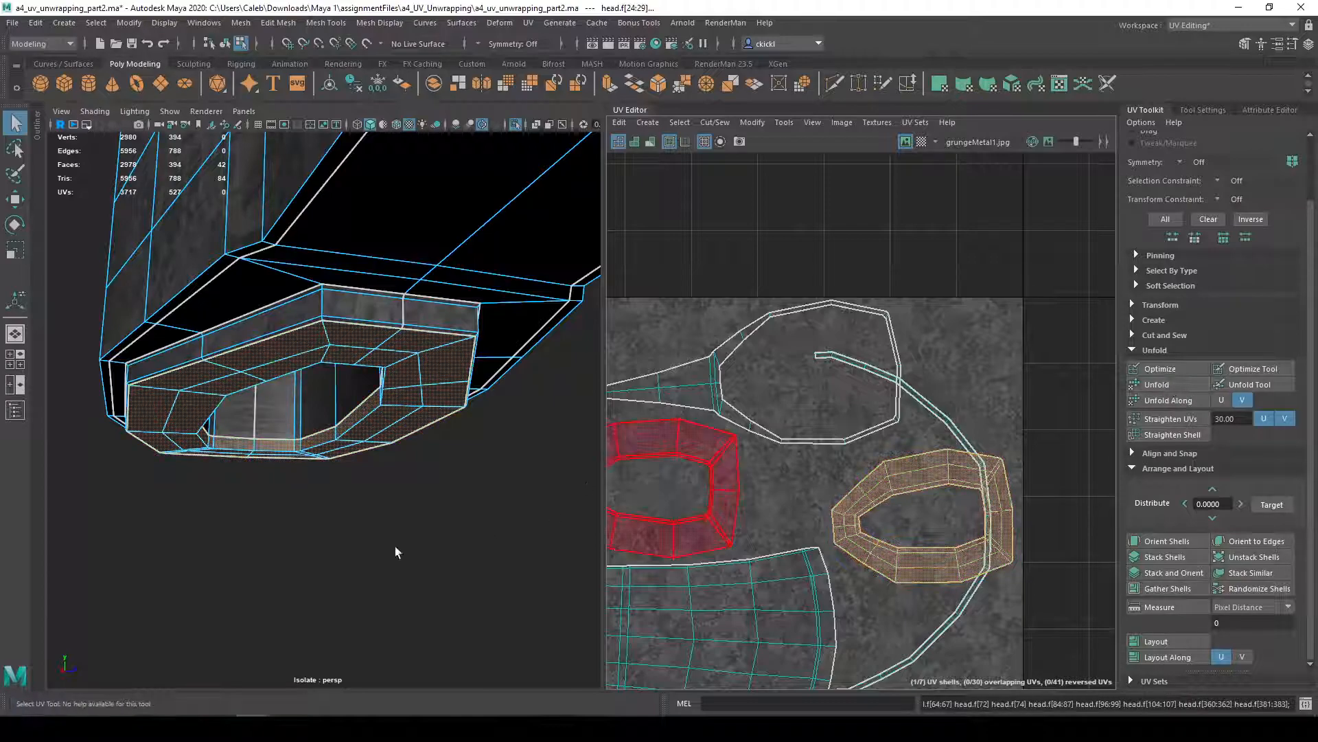
# - Unfold the tailed underside shell that surrounds the eye hole bevel
pyautogui.press('f')
pyautogui.click(758, 426)
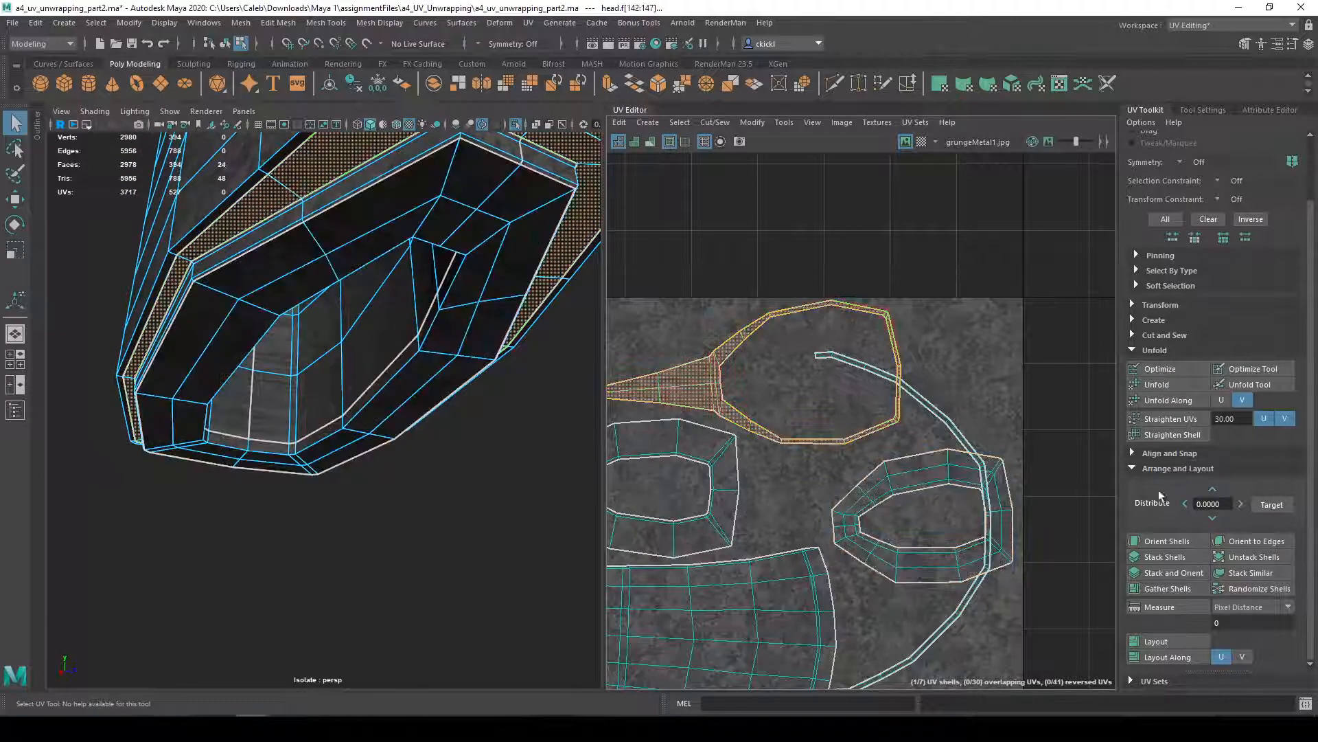
pyautogui.click(1164, 386)
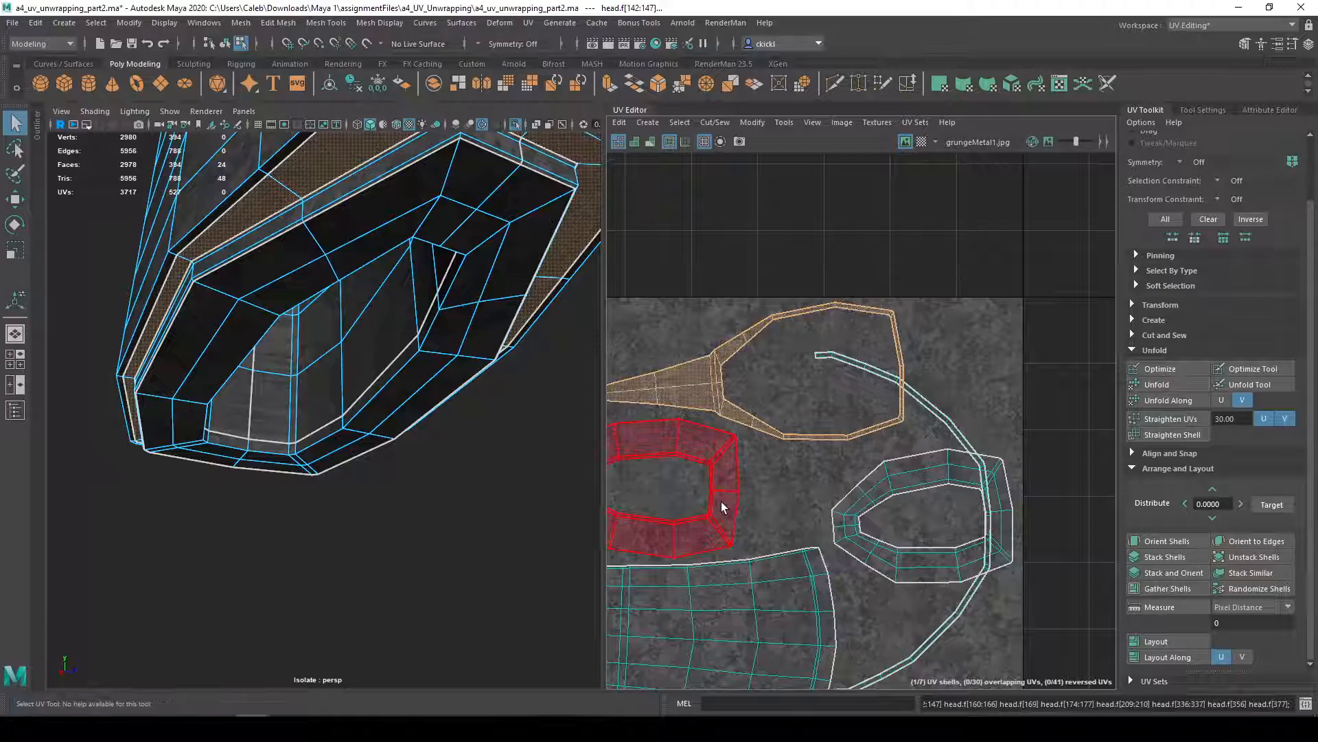
pyautogui.keyDown('alt'); pyautogui.moveTo(721, 506); pyautogui.dragTo(868, 470, button='middle'); pyautogui.keyUp('alt')
pyautogui.keyDown('alt'); pyautogui.moveTo(896, 489); pyautogui.dragTo(757, 535, button='right'); pyautogui.keyUp('alt')
# - Undo the latest unfolds and the cut along the inner side of the eye hole bevel on the underside
pyautogui.keyDown('alt'); pyautogui.moveTo(556, 509); pyautogui.dragTo(304, 346); pyautogui.keyUp('alt')
pyautogui.hotkey('ctrl', 'z')
pyautogui.hotkey('ctrl', 'z')
pyautogui.hotkey('ctrl', 'z')
pyautogui.hotkey('ctrl', 'z')
# - Cut the short edges crossing the bevel at each corner around the underside eye hole
pyautogui.moveTo(304, 347); pyautogui.dragTo(287, 331, button='right')
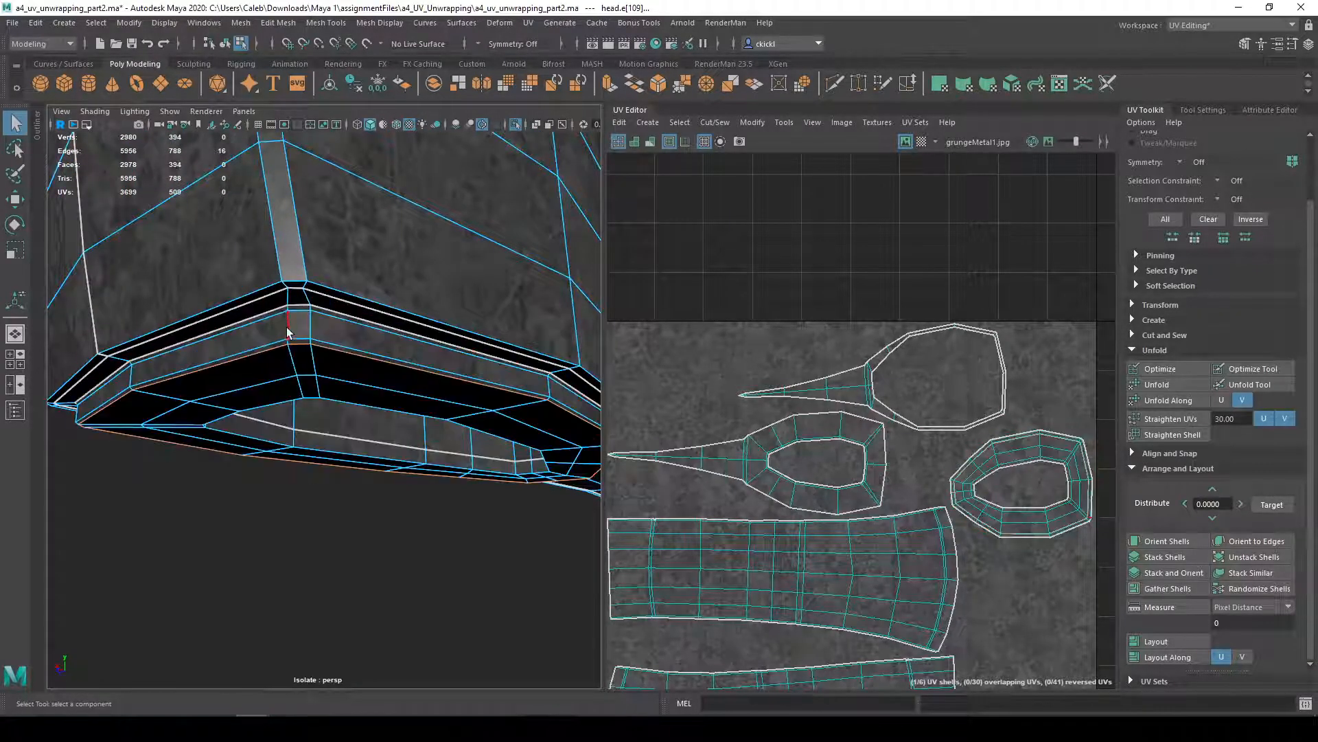
pyautogui.keyDown('shift'); pyautogui.click(250, 364); pyautogui.keyUp('shift')
pyautogui.moveTo(250, 364)
pyautogui.keyDown('alt'); pyautogui.mouseDown()
pyautogui.moveTo(364, 402)
pyautogui.moveTo(244, 347)
pyautogui.mouseUp(); pyautogui.keyUp('alt')
pyautogui.keyDown('shift'); pyautogui.click(254, 270); pyautogui.keyUp('shift')
pyautogui.keyDown('alt'); pyautogui.moveTo(254, 270); pyautogui.dragTo(476, 346); pyautogui.keyUp('alt')
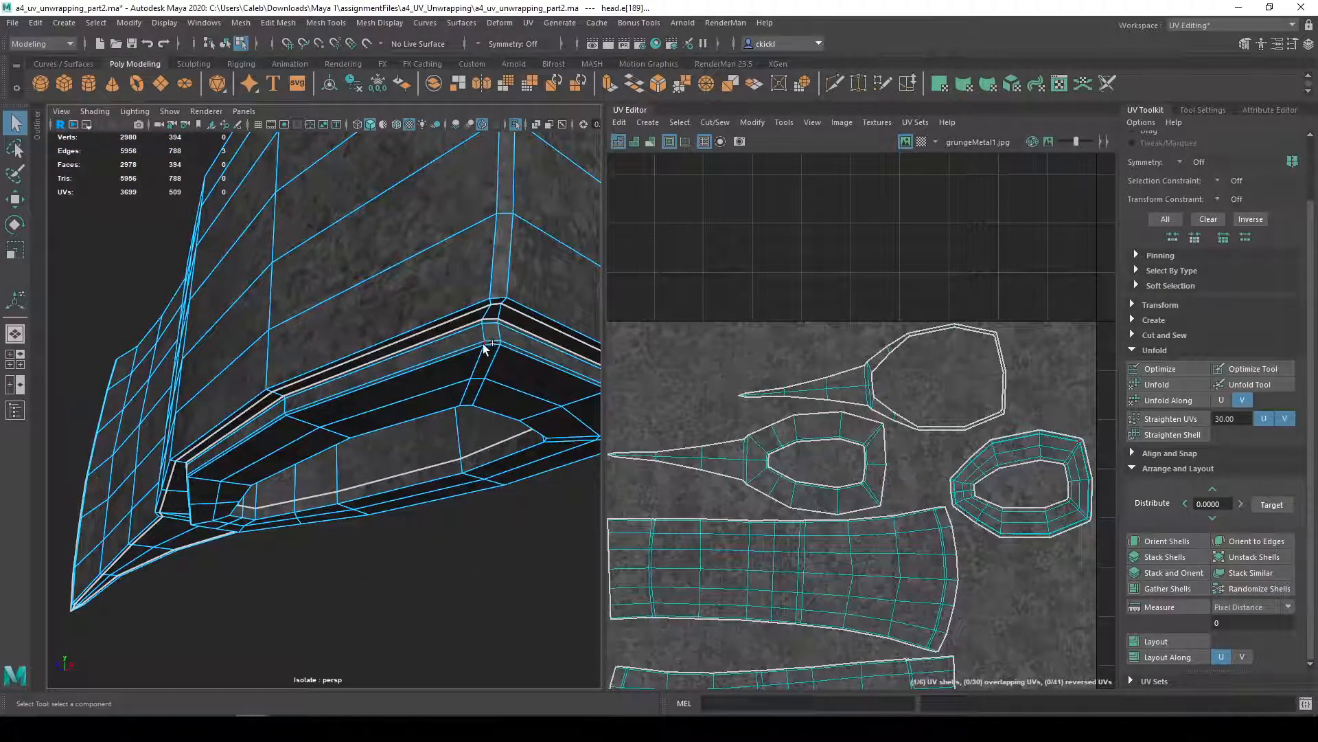
pyautogui.keyDown('alt'); pyautogui.moveTo(350, 394); pyautogui.dragTo(604, 431); pyautogui.keyUp('alt')
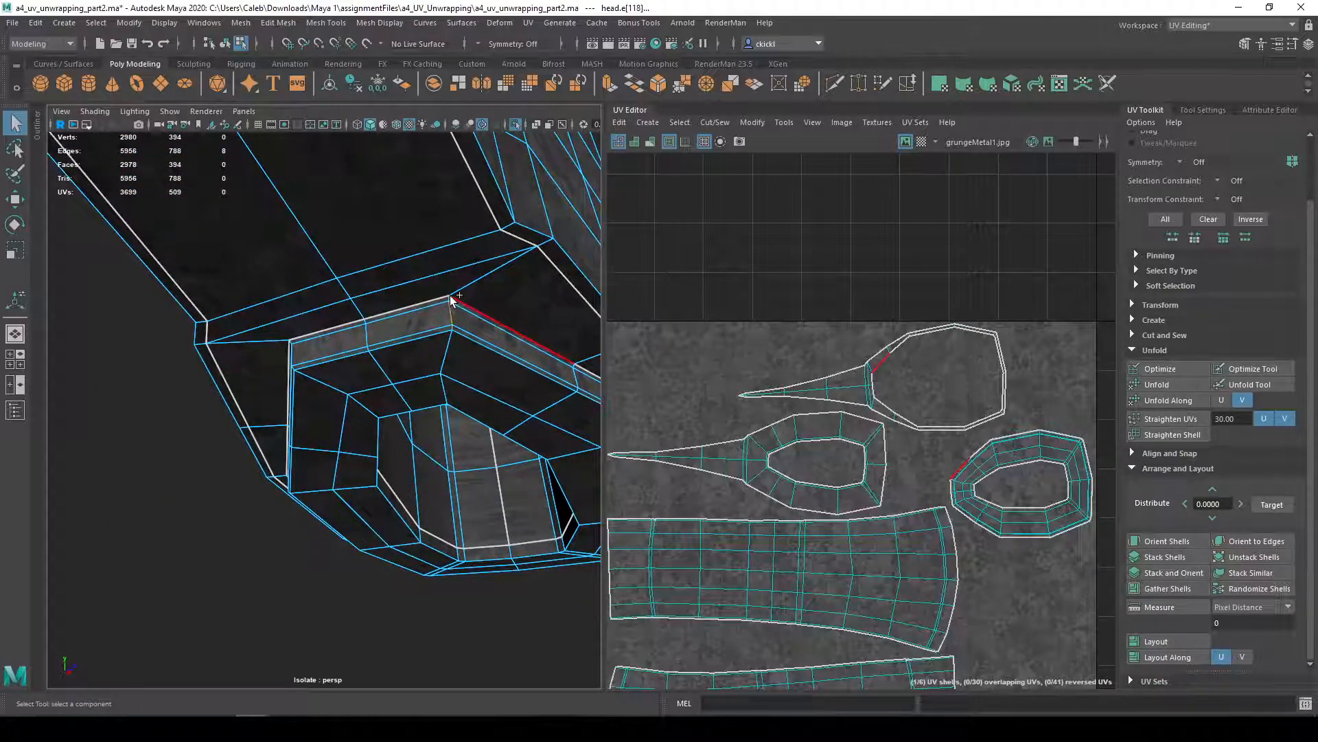
pyautogui.keyDown('alt'); pyautogui.moveTo(396, 333); pyautogui.dragTo(420, 355); pyautogui.keyUp('alt')
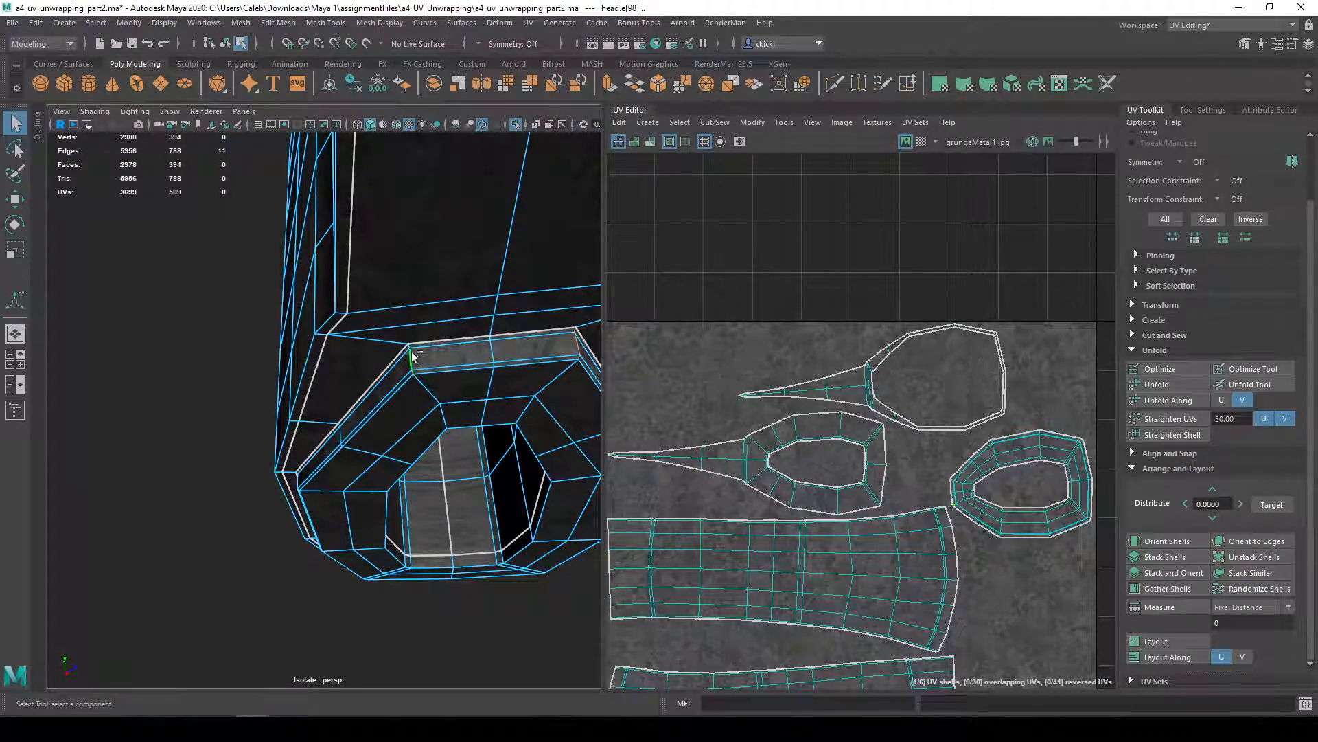
pyautogui.keyDown('alt'); pyautogui.moveTo(427, 356); pyautogui.dragTo(640, 406); pyautogui.keyUp('alt')
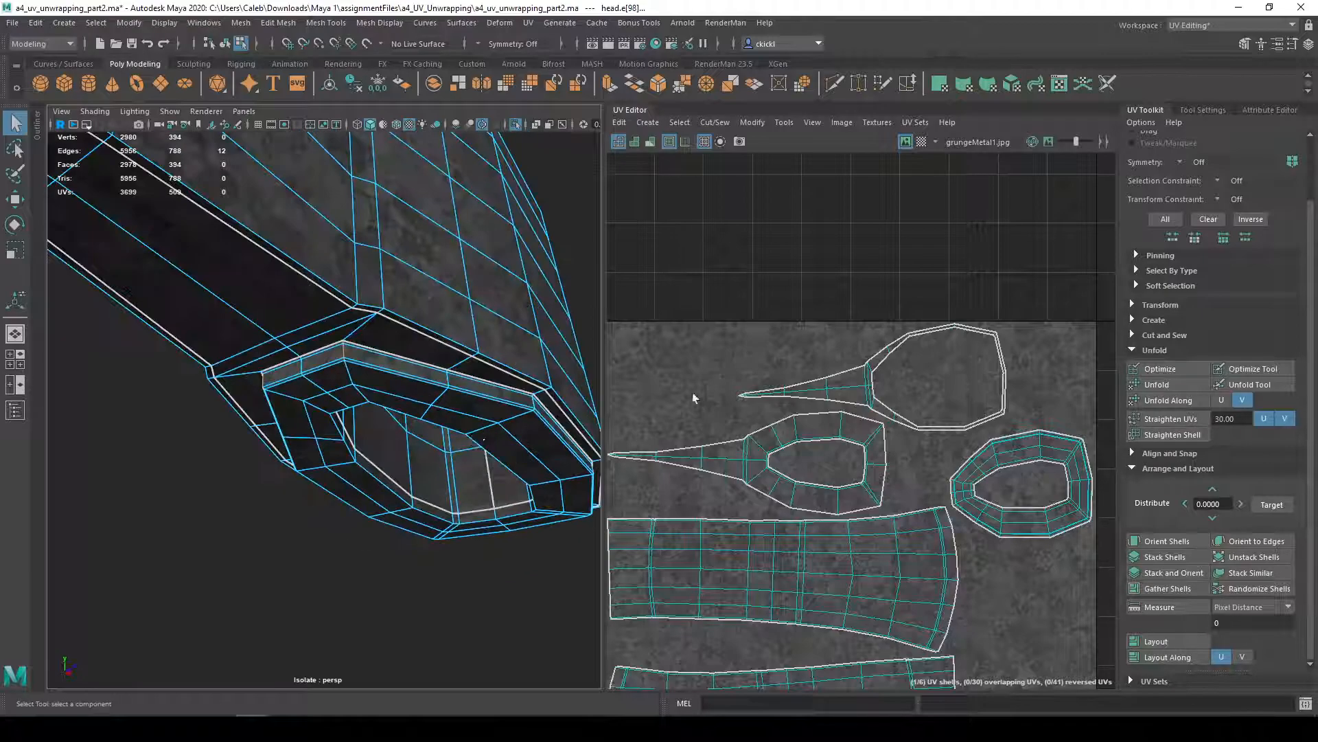
pyautogui.click(702, 122)
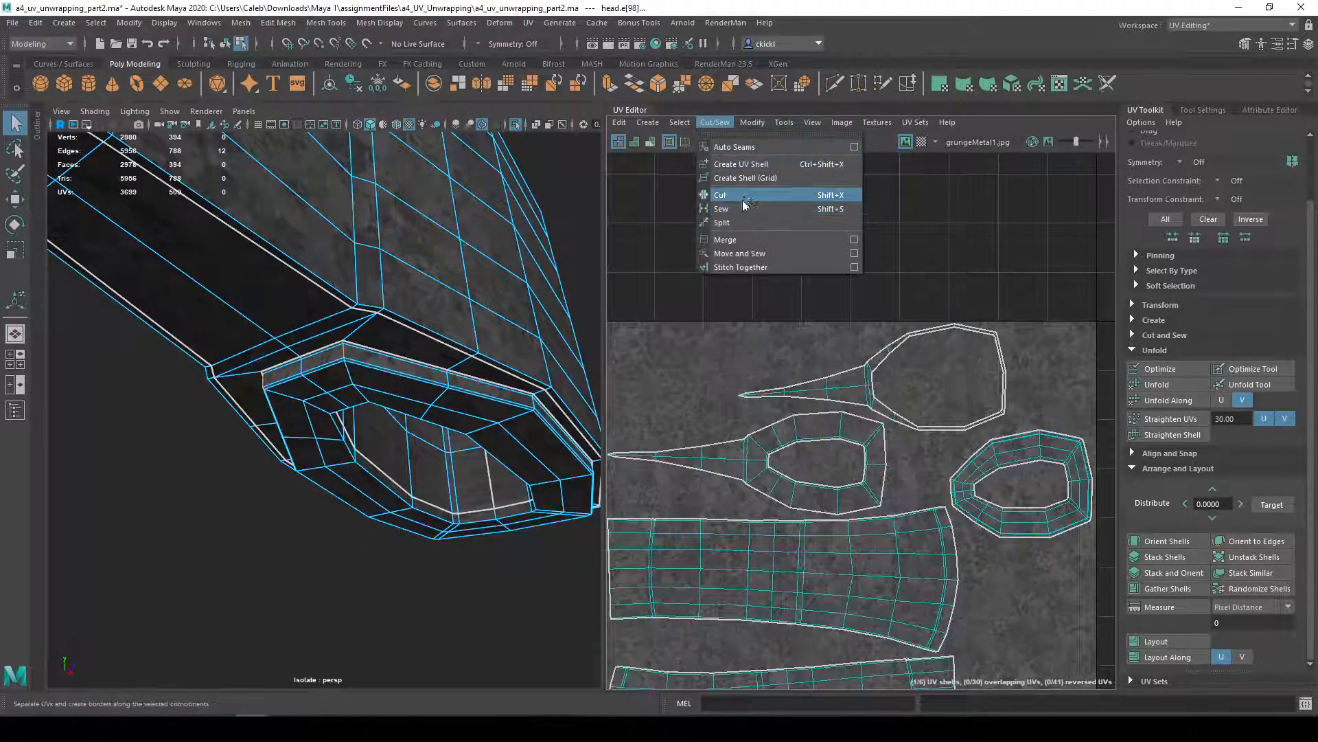
pyautogui.click(741, 201)
# - Unfold the underside ring shell with its cut corners and toggle the unfold off and on to compare both versions
pyautogui.moveTo(956, 479); pyautogui.dragTo(903, 461, button='right')
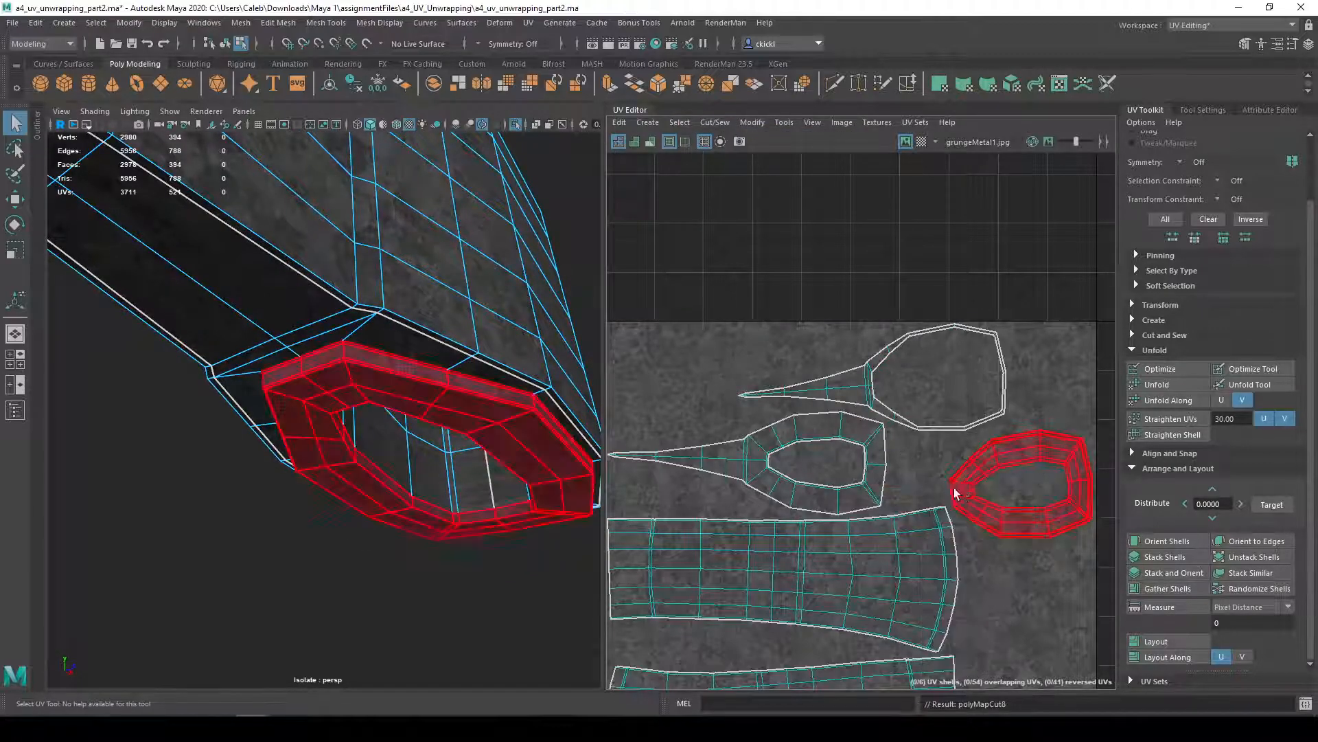
pyautogui.click(957, 492)
pyautogui.click(753, 122)
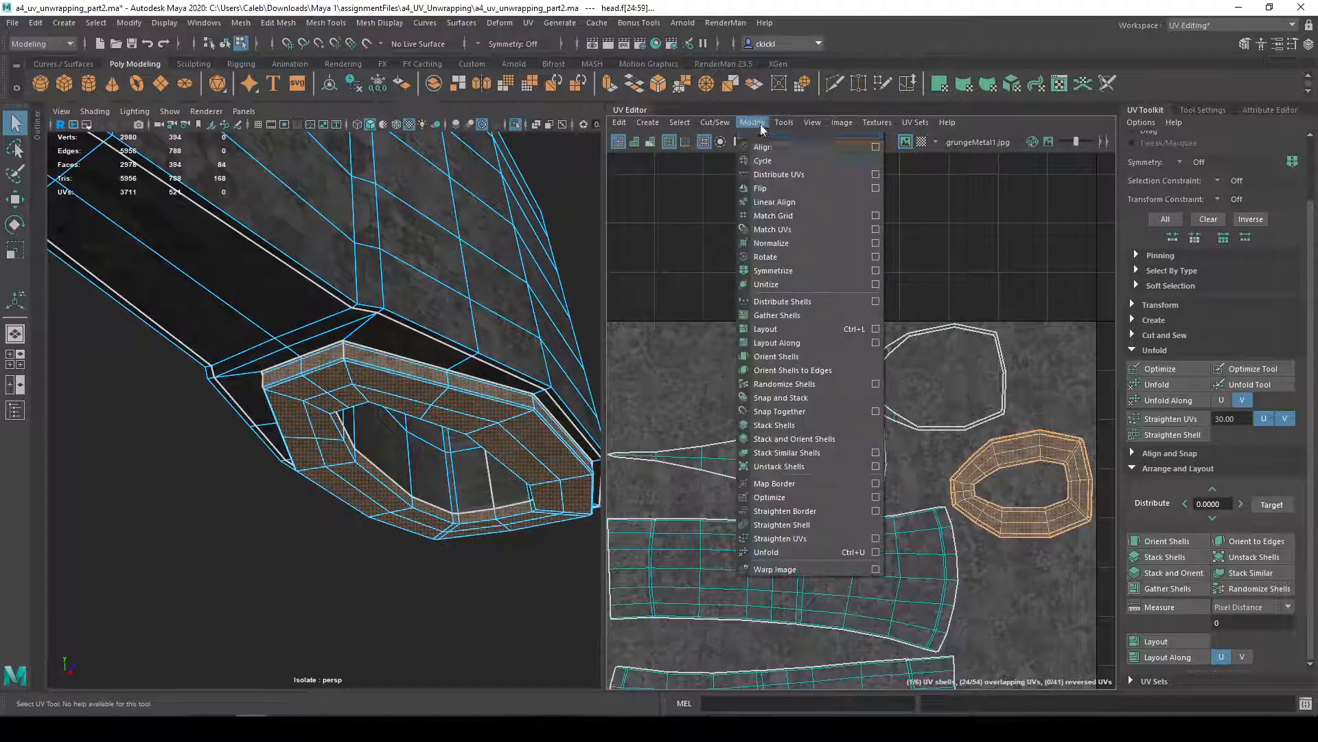
pyautogui.click(797, 553)
pyautogui.press('f')
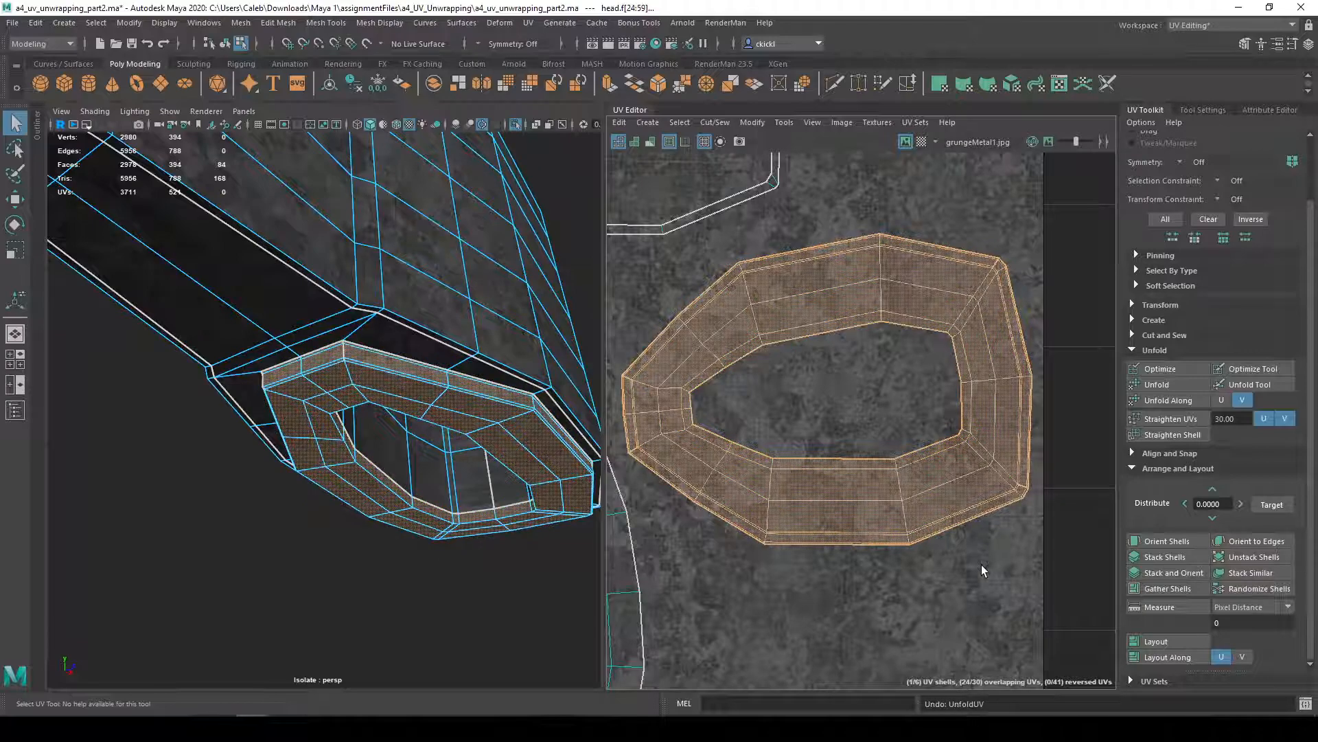
pyautogui.hotkey('shift', 'z')
pyautogui.hotkey('ctrl', 'z')
pyautogui.hotkey('shift', 'z')
pyautogui.hotkey('ctrl', 'z')
pyautogui.hotkey('shift', 'z')
pyautogui.hotkey('ctrl', 'z')
pyautogui.hotkey('shift', 'z')
pyautogui.hotkey('ctrl', 'z')
# - Inspect the bevel corners on the underside ring and undo the corner cuts
pyautogui.keyDown('alt'); pyautogui.moveTo(511, 459); pyautogui.dragTo(555, 343); pyautogui.keyUp('alt')
pyautogui.click(450, 486)
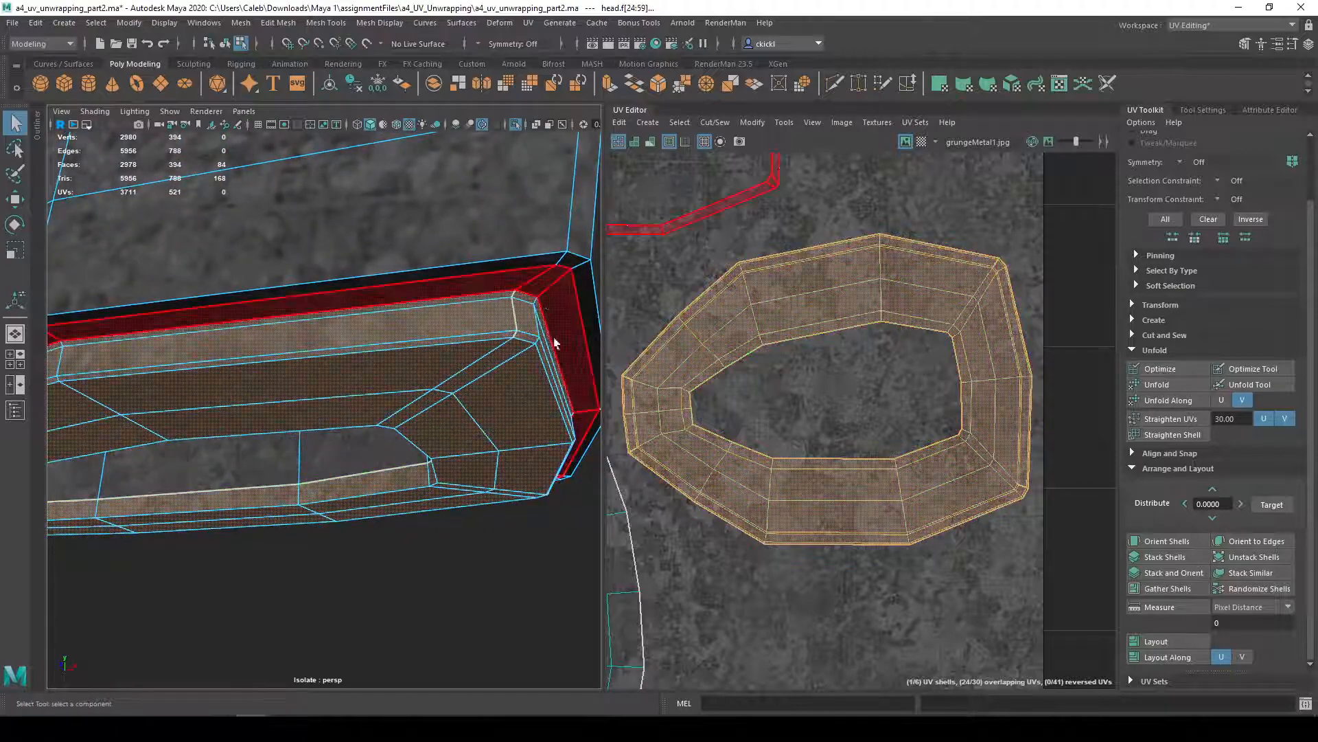
pyautogui.click(517, 311)
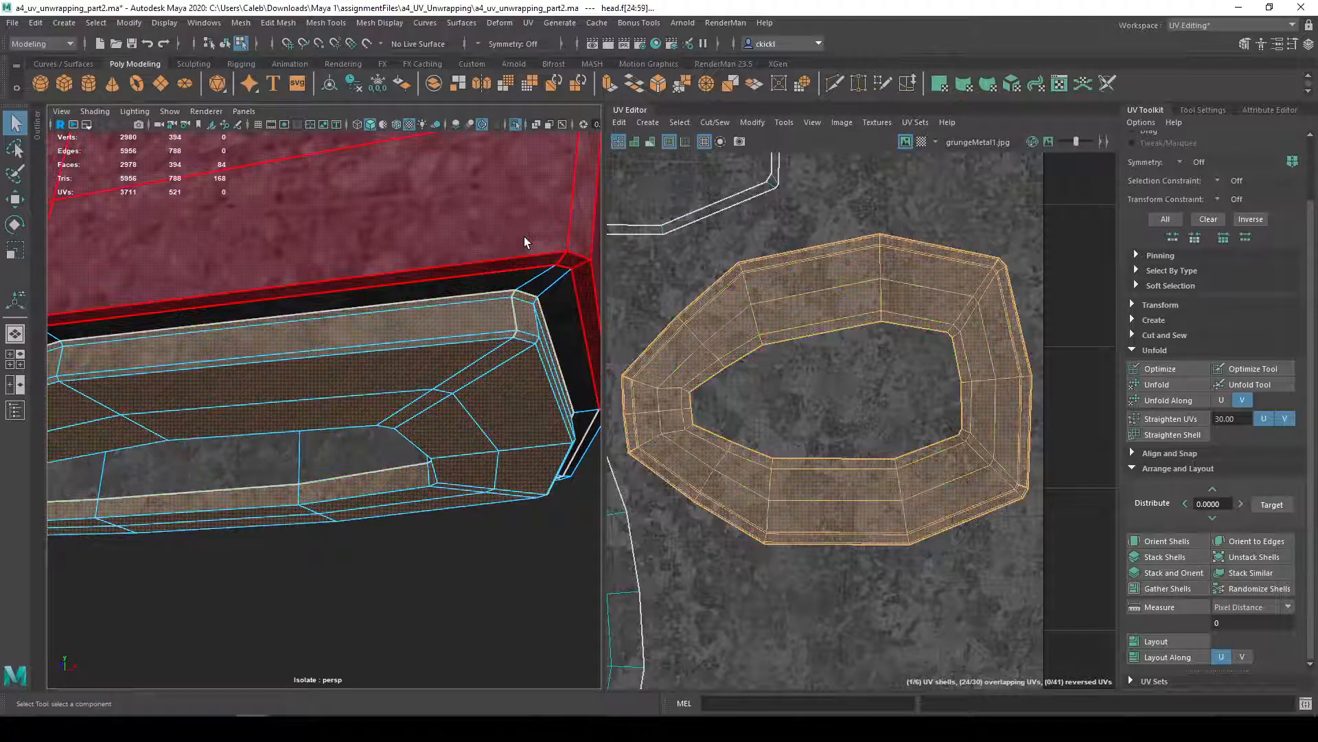
pyautogui.keyDown('alt'); pyautogui.moveTo(481, 481); pyautogui.dragTo(382, 471); pyautogui.keyUp('alt')
pyautogui.scroll(-4, 523, 480)
pyautogui.hotkey('ctrl', 'z')
pyautogui.hotkey('ctrl', 'z')
pyautogui.hotkey('ctrl', 'z')
# - Select the head and unfold the shell of the eye hole's inner walls above the UV tile
pyautogui.moveTo(374, 412); pyautogui.dragTo(438, 382, button='right')
pyautogui.click(438, 382)
pyautogui.keyDown('alt'); pyautogui.moveTo(415, 401); pyautogui.dragTo(533, 494); pyautogui.keyUp('alt')
pyautogui.click(379, 319)
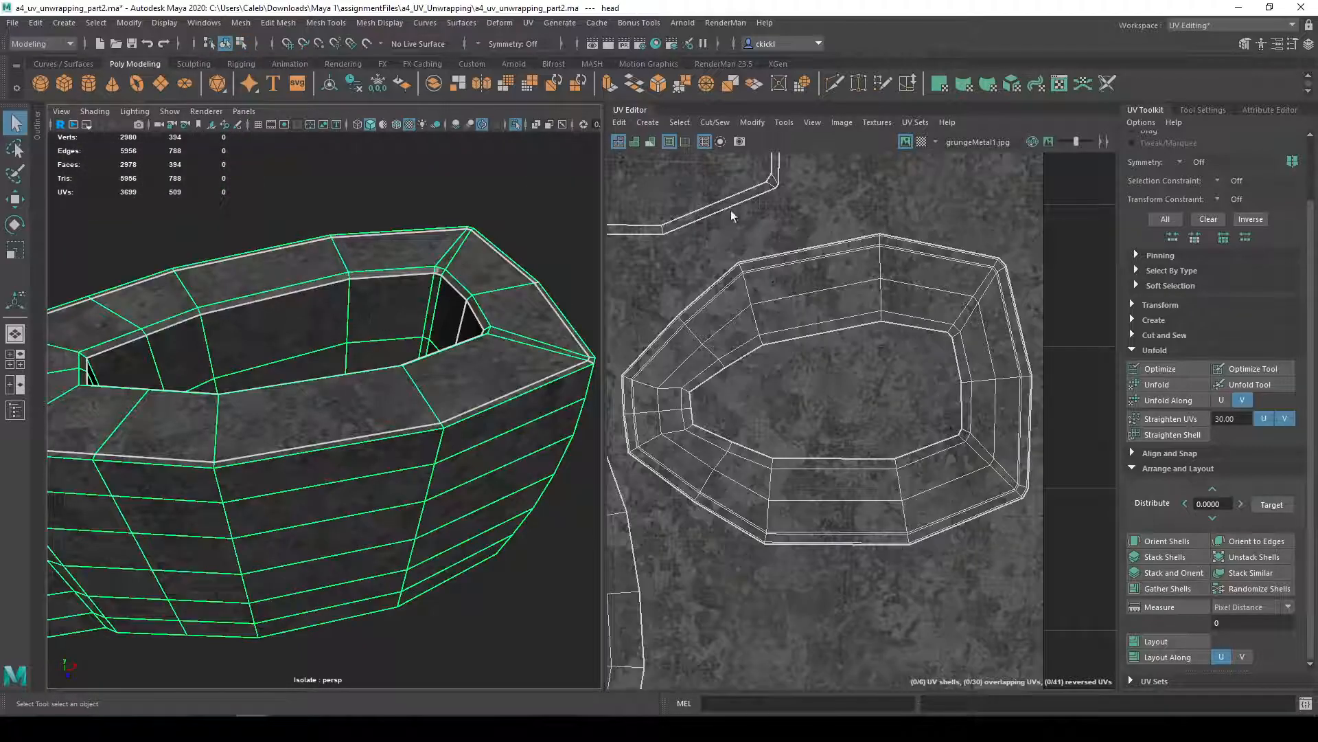
pyautogui.scroll(-10, 777, 224)
pyautogui.moveTo(904, 315); pyautogui.dragTo(864, 293, button='right')
pyautogui.click(900, 300)
pyautogui.keyDown('alt'); pyautogui.moveTo(291, 309); pyautogui.dragTo(443, 215); pyautogui.keyUp('alt')
pyautogui.rightClick(443, 215)
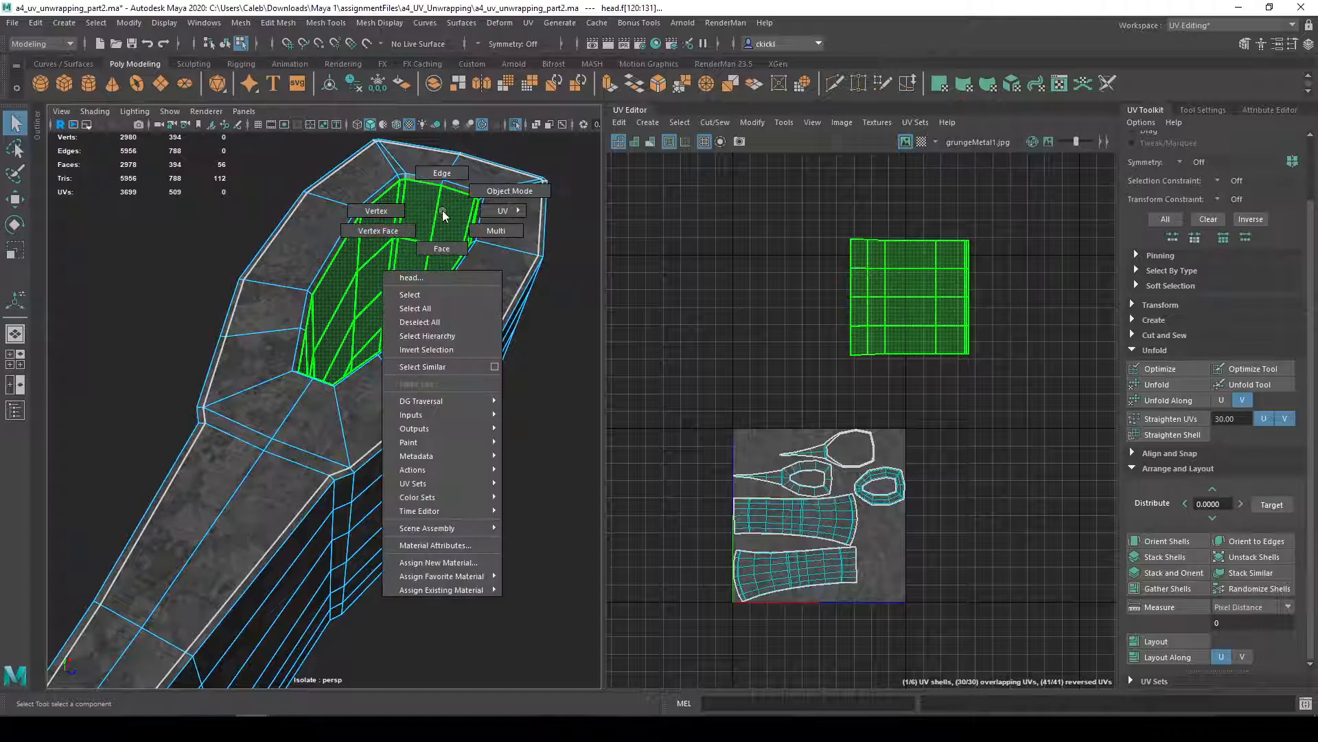
pyautogui.moveTo(443, 215); pyautogui.dragTo(441, 173, button='right')
pyautogui.click(440, 206)
pyautogui.keyDown('alt'); pyautogui.moveTo(440, 206); pyautogui.dragTo(281, 286); pyautogui.keyUp('alt')
pyautogui.moveTo(854, 290); pyautogui.dragTo(806, 273, button='right')
pyautogui.click(866, 284)
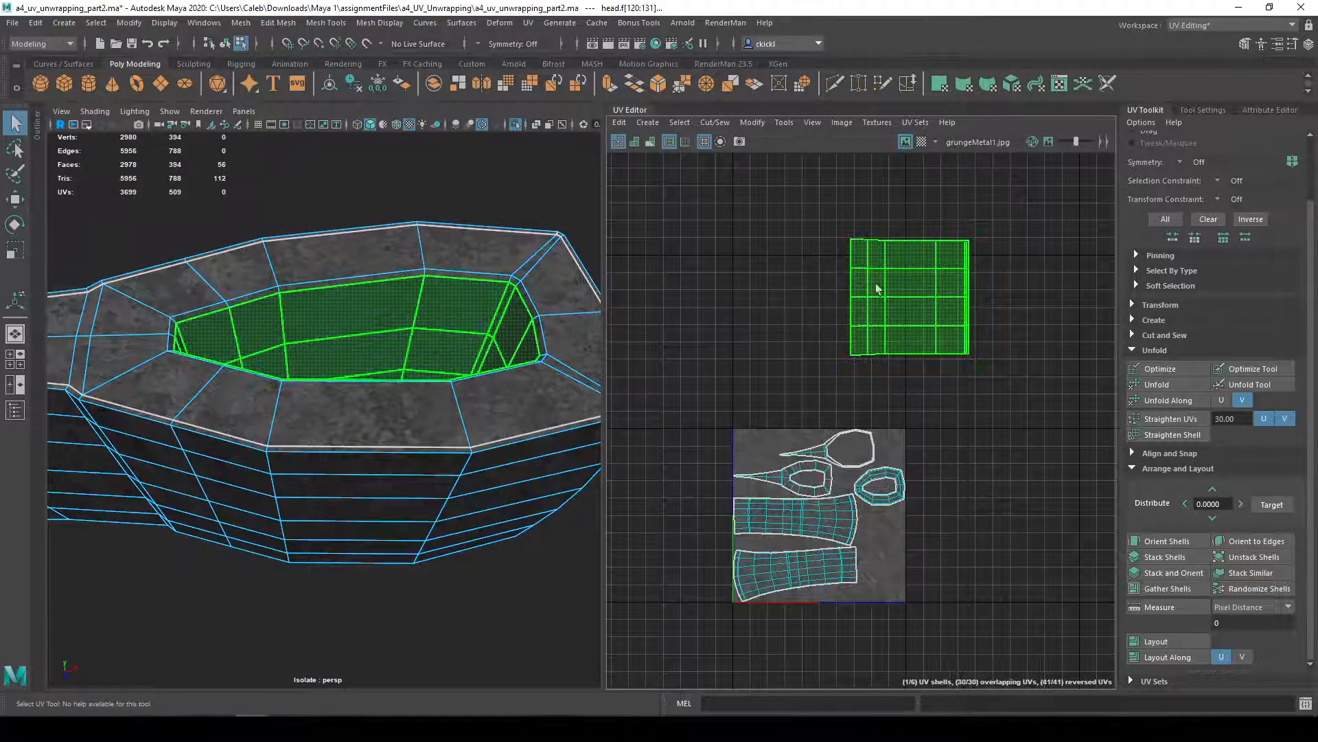
pyautogui.click(1164, 386)
# - Isolate the eye hole's inner wall faces to examine them, and isolate the whole head again
pyautogui.keyDown('alt'); pyautogui.moveTo(516, 371); pyautogui.dragTo(559, 371); pyautogui.keyUp('alt')
pyautogui.hotkey('ctrl', '1')
pyautogui.hotkey('ctrl', '1')
pyautogui.keyDown('alt'); pyautogui.moveTo(449, 345); pyautogui.dragTo(344, 348); pyautogui.keyUp('alt')
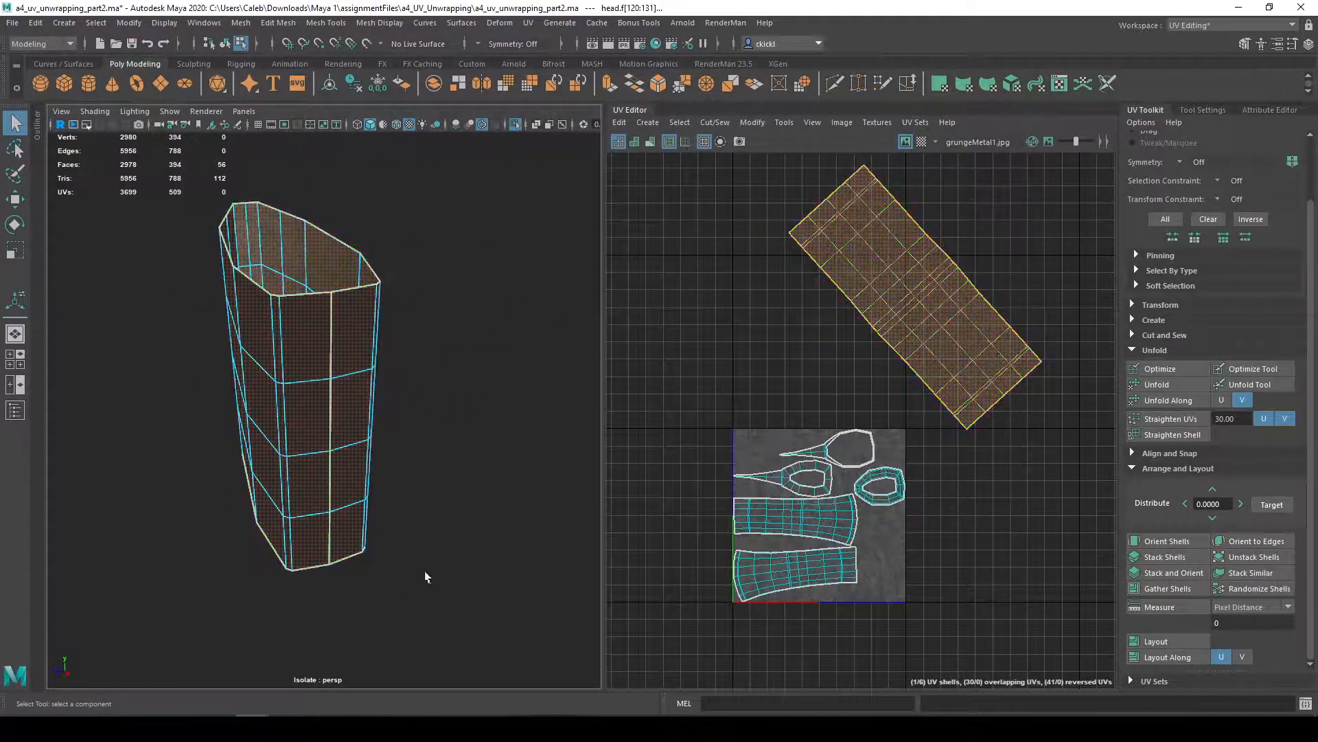
pyautogui.click(515, 124)
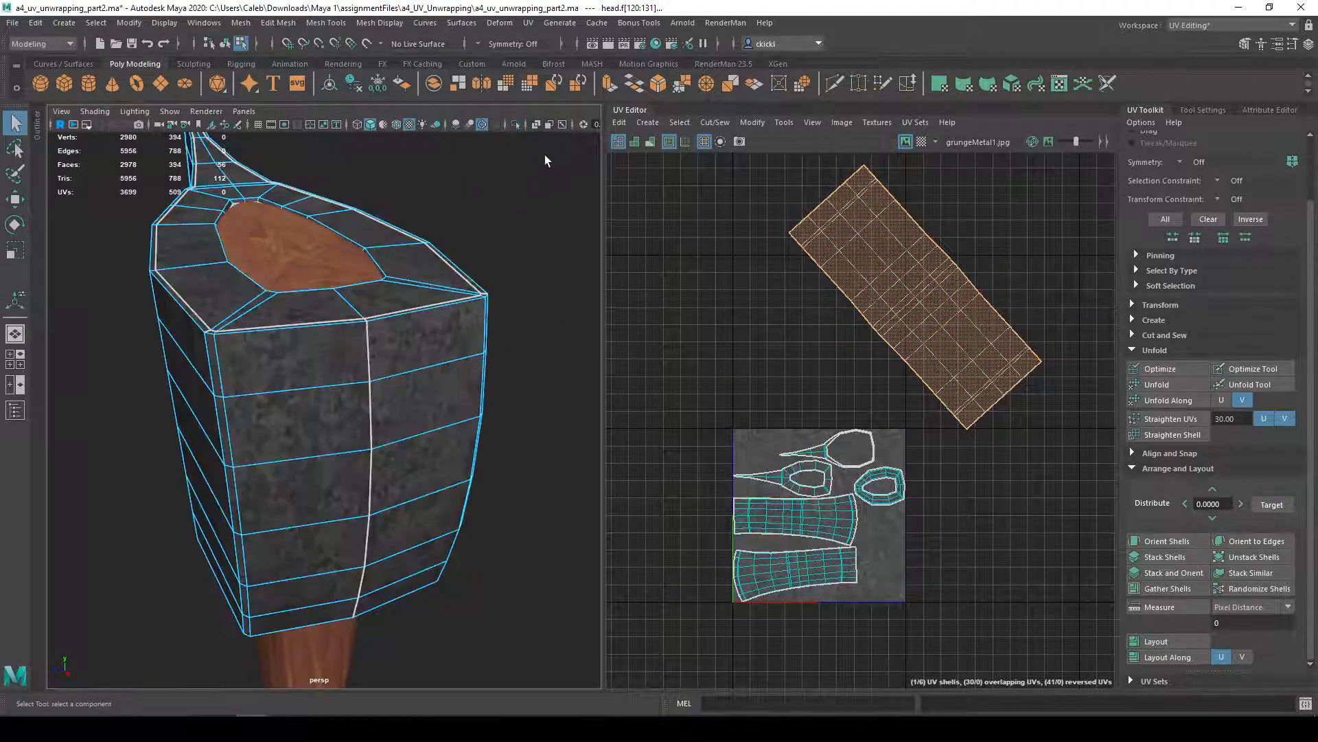
pyautogui.moveTo(447, 349); pyautogui.dragTo(512, 288, button='right')
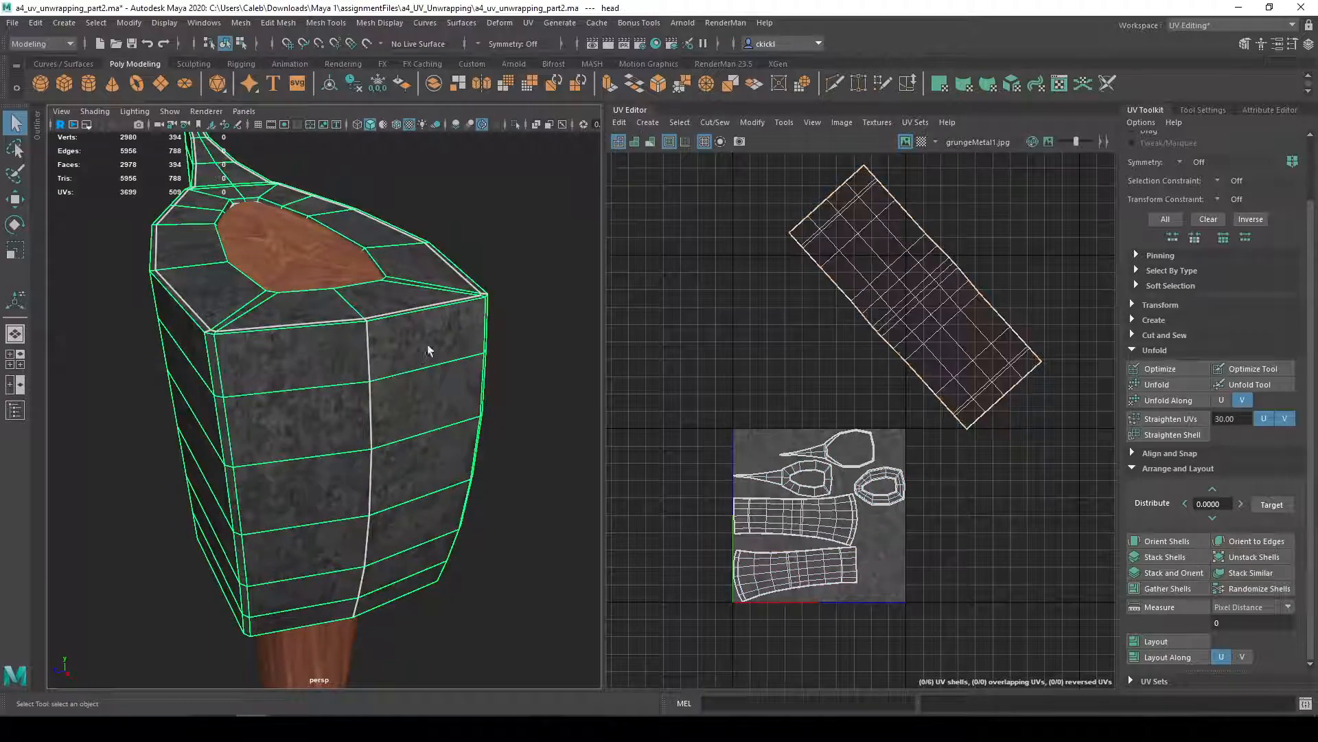
pyautogui.click(516, 124)
pyautogui.press('f')
# - Rotate the eye hole's inner wall shell so that its long sides run horizontally
pyautogui.moveTo(896, 296); pyautogui.dragTo(854, 283, button='right')
pyautogui.click(964, 331)
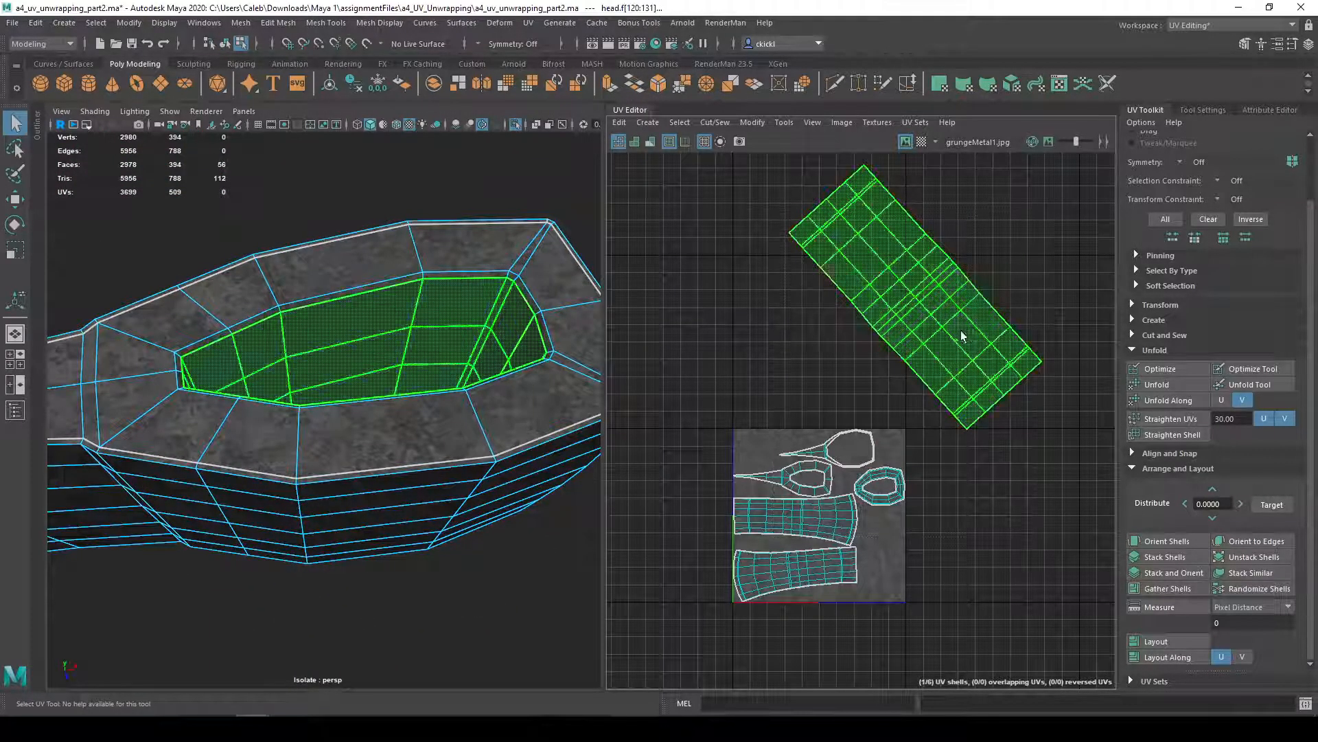
pyautogui.press('e')
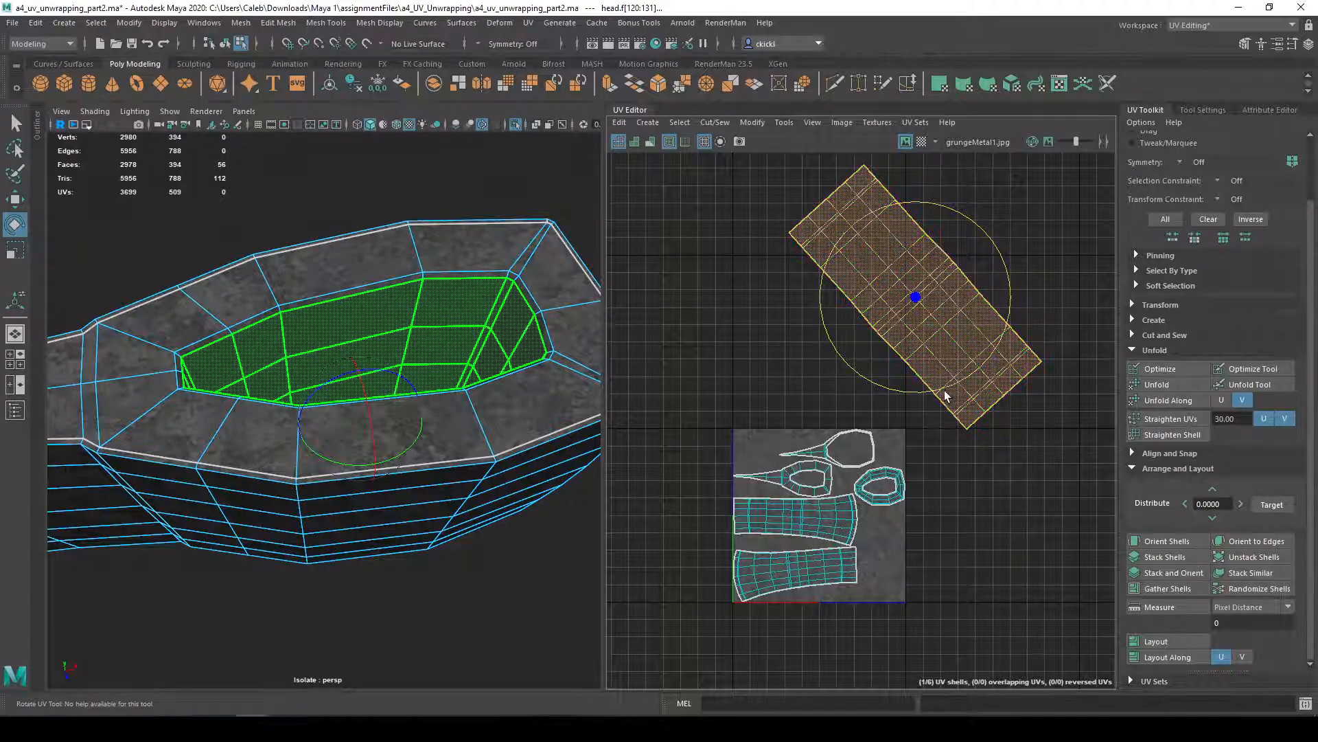
pyautogui.moveTo(942, 389); pyautogui.dragTo(996, 334)
pyautogui.press('q')
# - Orient the underside ring shell and the topside shell to their middle lengthwise edges
pyautogui.moveTo(977, 306); pyautogui.dragTo(972, 256, button='right')
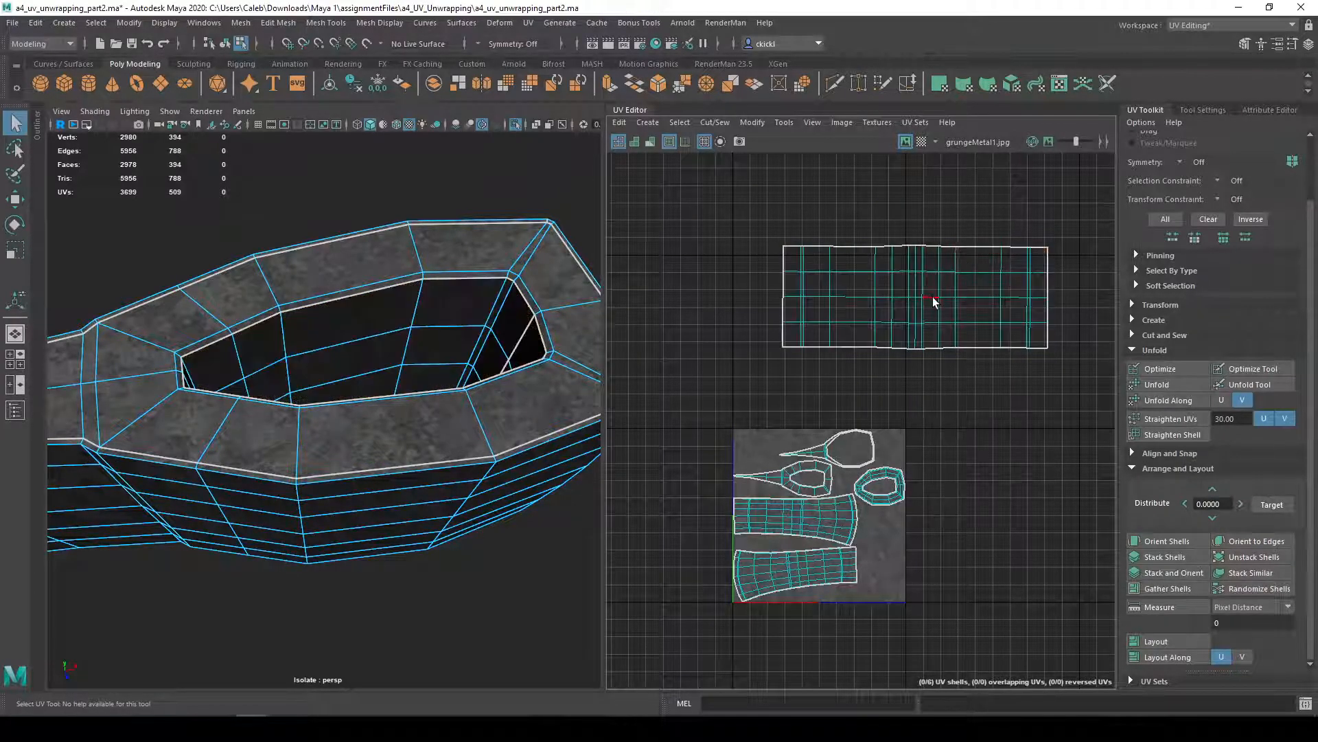
pyautogui.scroll(8, 929, 465)
pyautogui.scroll(4, 831, 516)
pyautogui.click(810, 469)
pyautogui.click(1243, 545)
pyautogui.keyDown('alt'); pyautogui.moveTo(875, 459); pyautogui.dragTo(1172, 453, button='middle'); pyautogui.keyUp('alt')
pyautogui.click(931, 410)
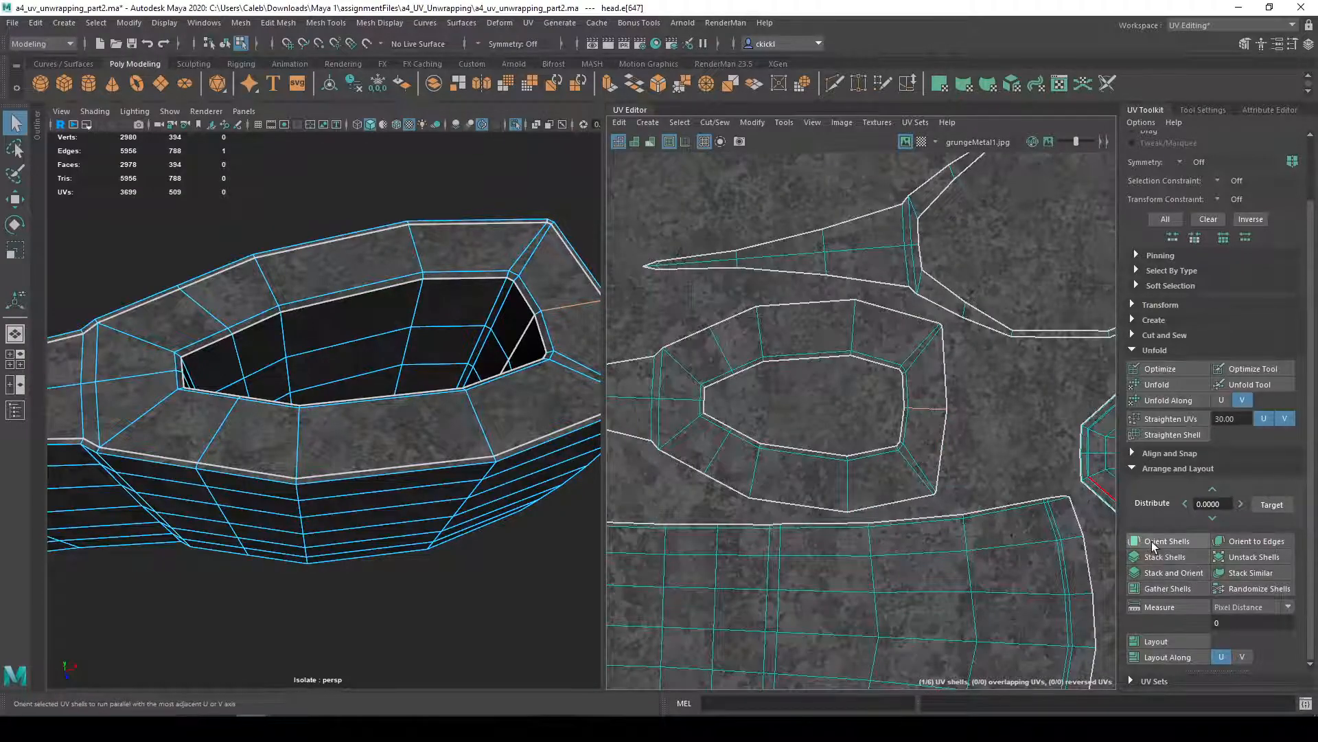
pyautogui.click(1239, 541)
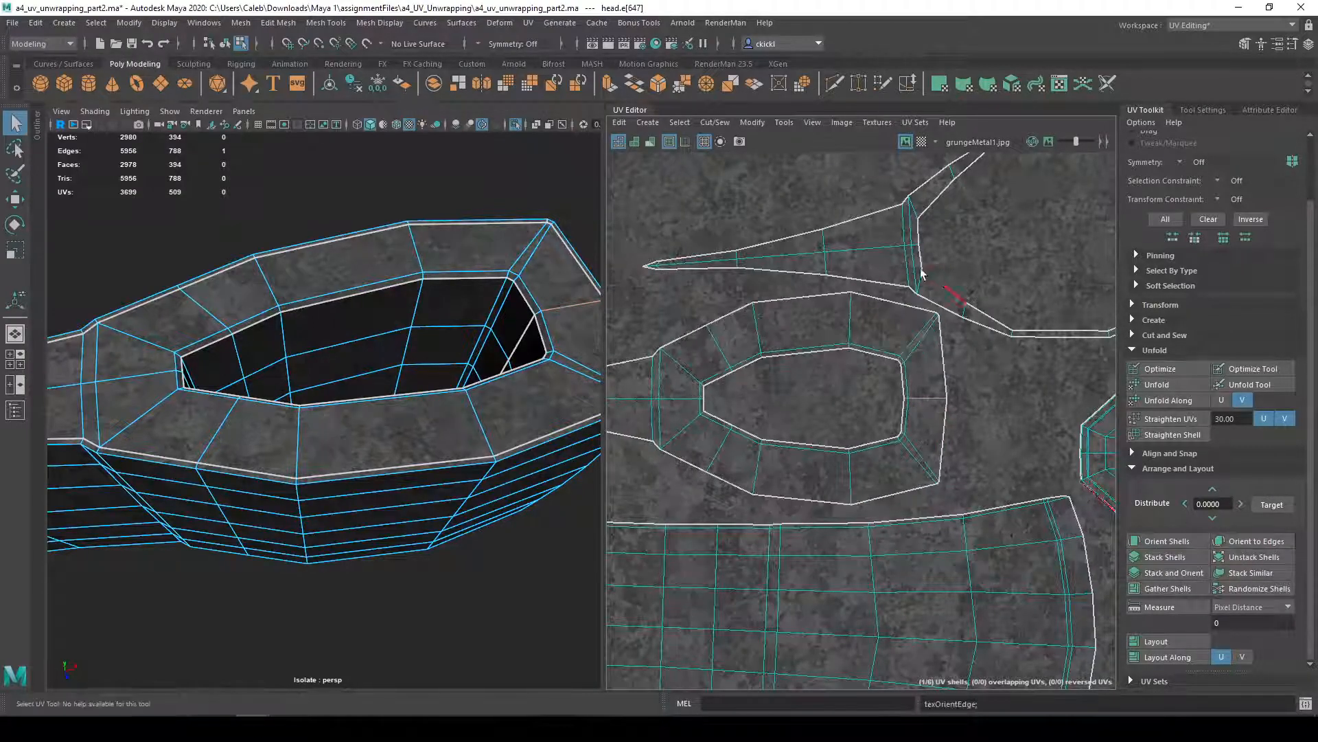
# - Orient the tailed underside shell and both large side shells to their middle lengthwise edges
pyautogui.click(1259, 543)
pyautogui.scroll(-2, 944, 523)
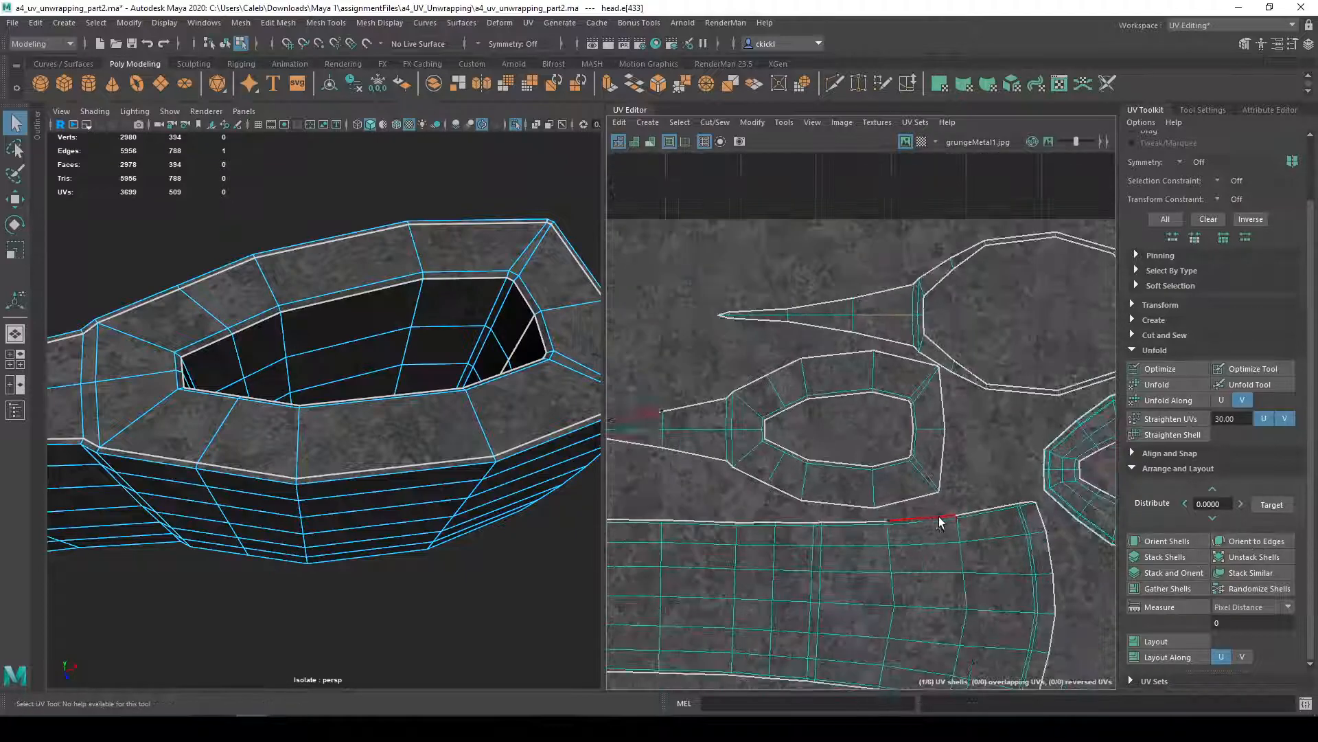
pyautogui.keyDown('alt'); pyautogui.moveTo(927, 544); pyautogui.dragTo(928, 433, button='middle'); pyautogui.keyUp('alt')
pyautogui.keyDown('alt'); pyautogui.moveTo(855, 555); pyautogui.dragTo(916, 374, button='middle'); pyautogui.keyUp('alt')
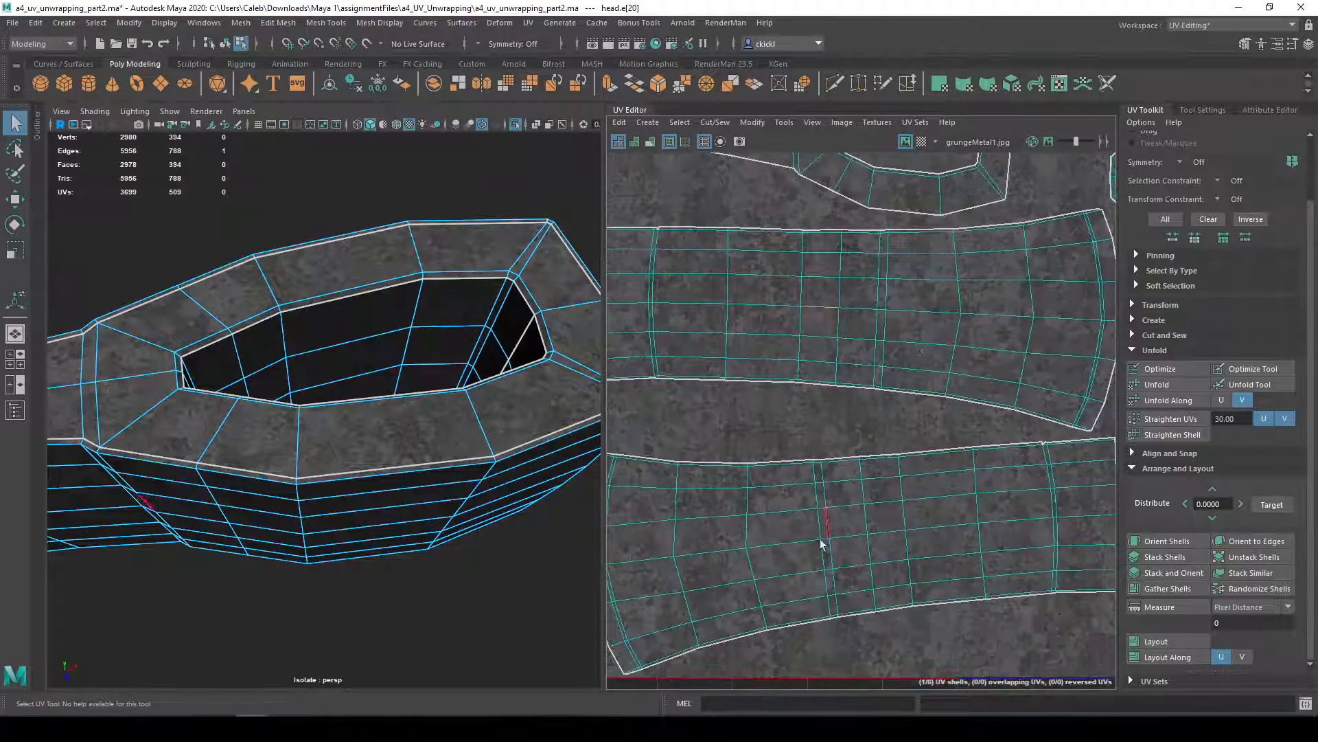
pyautogui.keyDown('shift'); pyautogui.click(852, 541); pyautogui.keyUp('shift')
pyautogui.click(1254, 542)
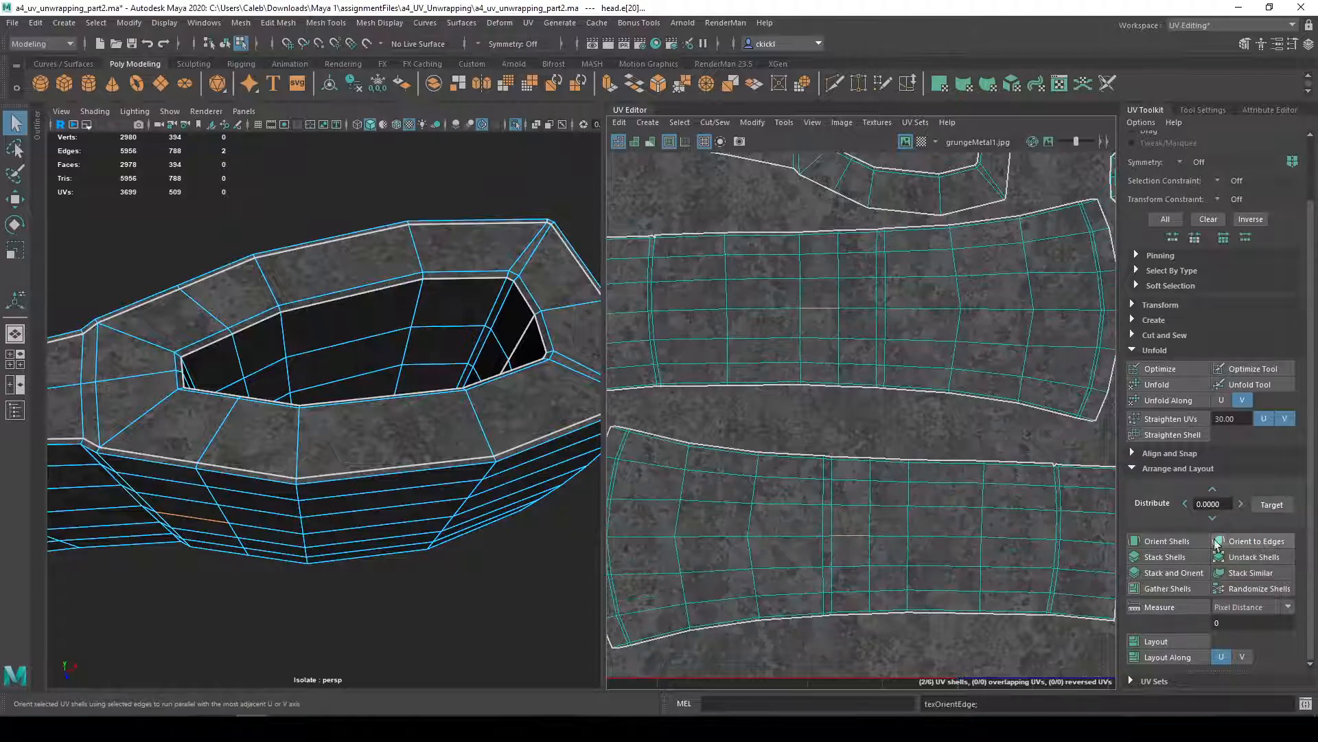
# - Lay out all six shells, including the eye hole's inner wall shell, within the UV tile
pyautogui.scroll(-4, 917, 447)
pyautogui.keyDown('alt'); pyautogui.moveTo(992, 430); pyautogui.dragTo(895, 513, button='middle'); pyautogui.keyUp('alt')
pyautogui.scroll(-3, 978, 414)
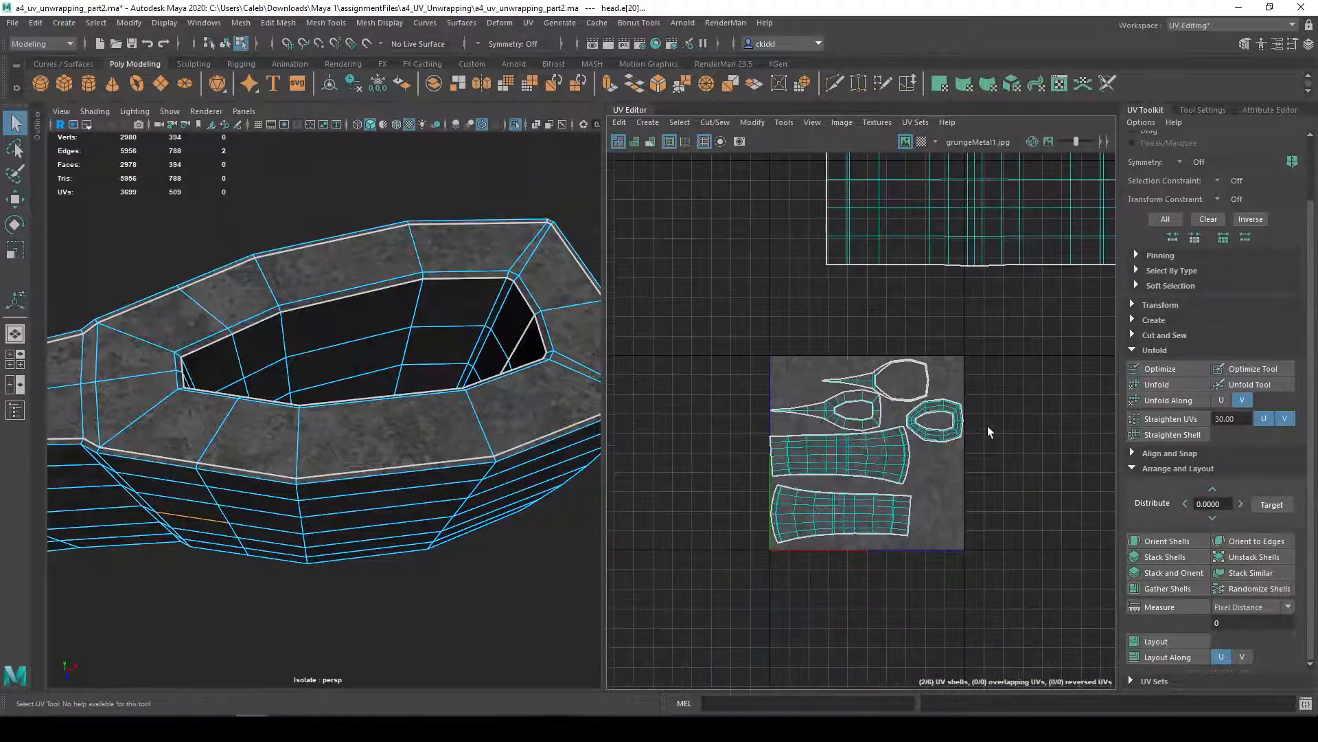
pyautogui.keyDown('alt'); pyautogui.moveTo(988, 426); pyautogui.dragTo(909, 451, button='middle'); pyautogui.keyUp('alt')
pyautogui.moveTo(896, 266); pyautogui.dragTo(800, 225, button='right')
pyautogui.moveTo(624, 190); pyautogui.dragTo(1097, 576)
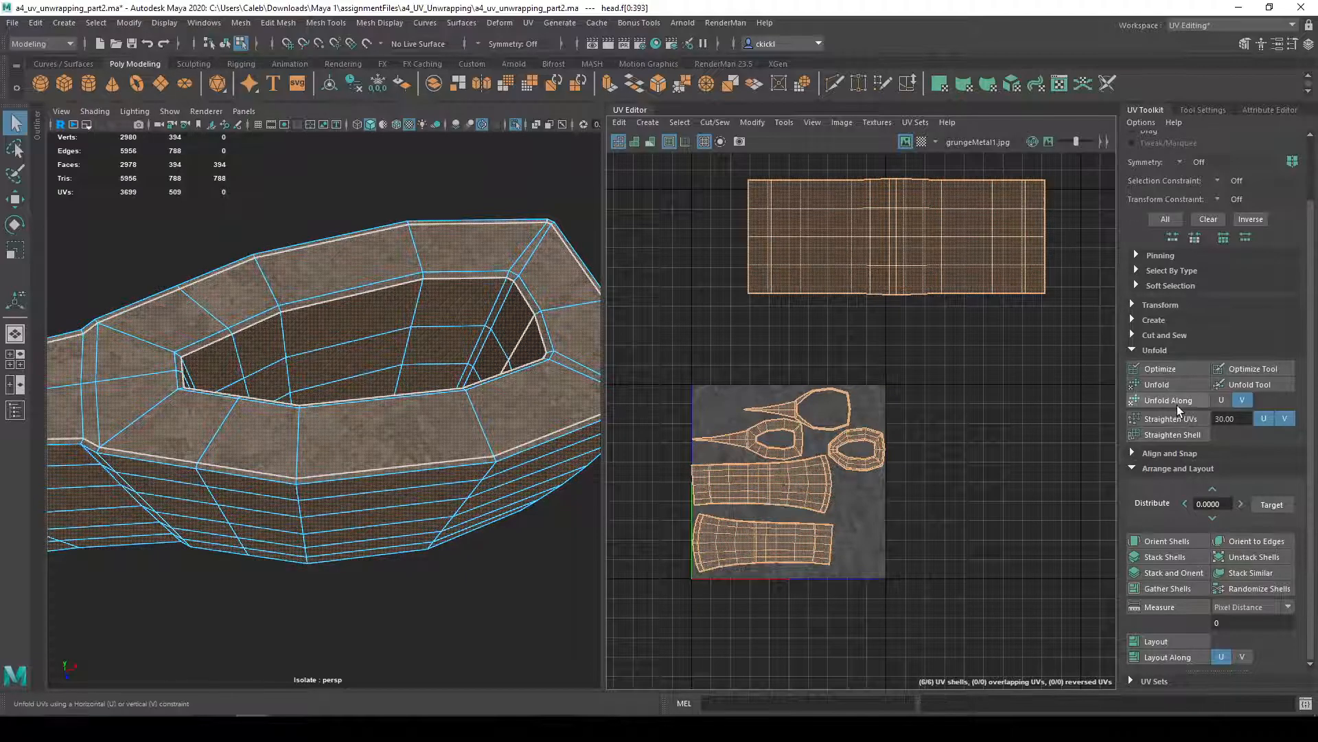
pyautogui.click(1180, 642)
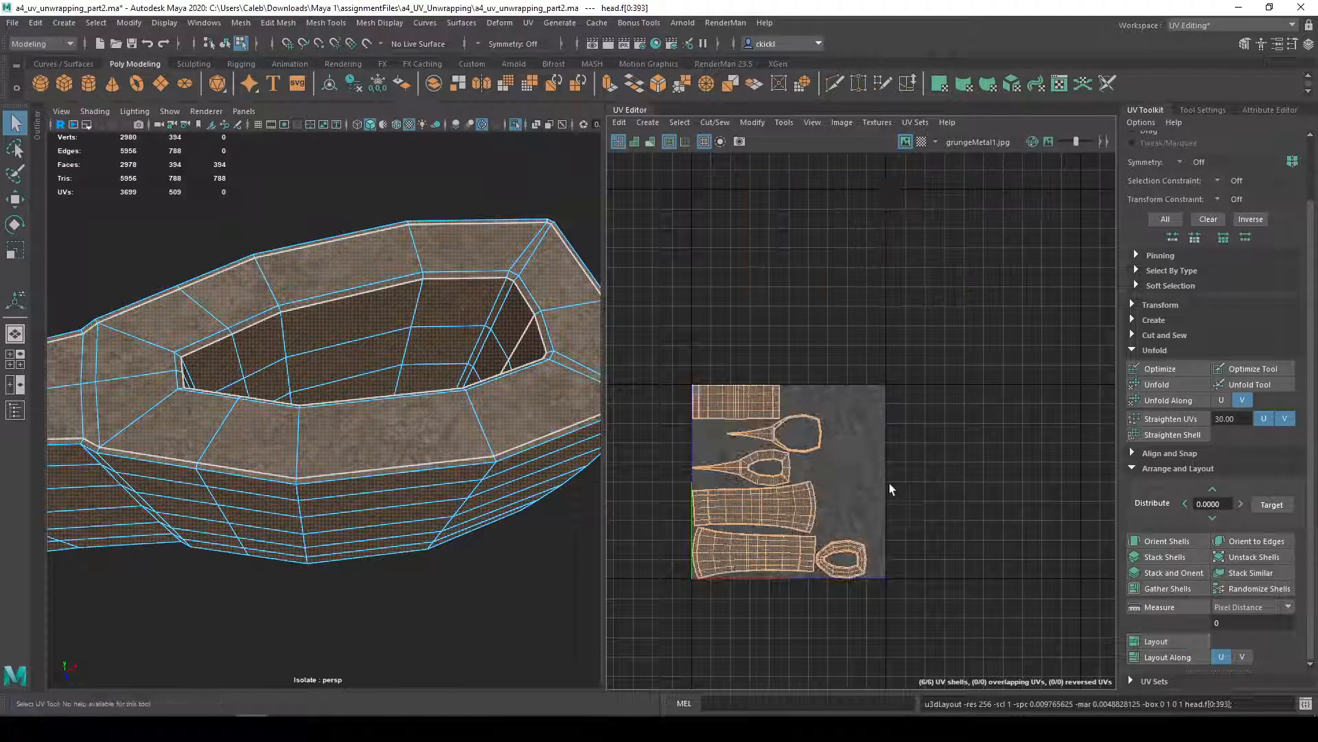
# - Move the eye hole's inner wall shell above the UV tile and lay out the other five shells inside the tile
pyautogui.scroll(3, 889, 484)
pyautogui.keyDown('alt'); pyautogui.moveTo(807, 483); pyautogui.dragTo(956, 464, button='middle'); pyautogui.keyUp('alt')
pyautogui.scroll(3, 863, 368)
pyautogui.scroll(-2, 970, 456)
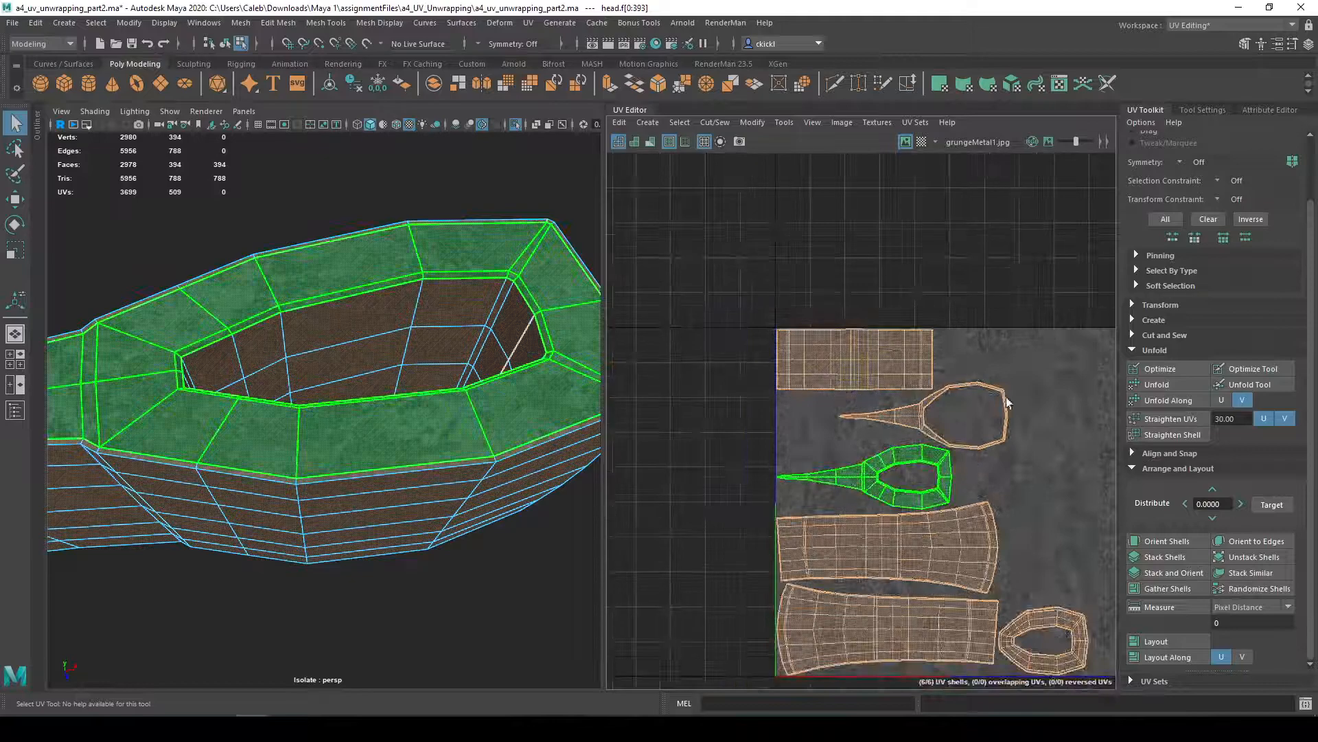
pyautogui.keyDown('alt'); pyautogui.moveTo(942, 413); pyautogui.dragTo(883, 399, button='middle'); pyautogui.keyUp('alt')
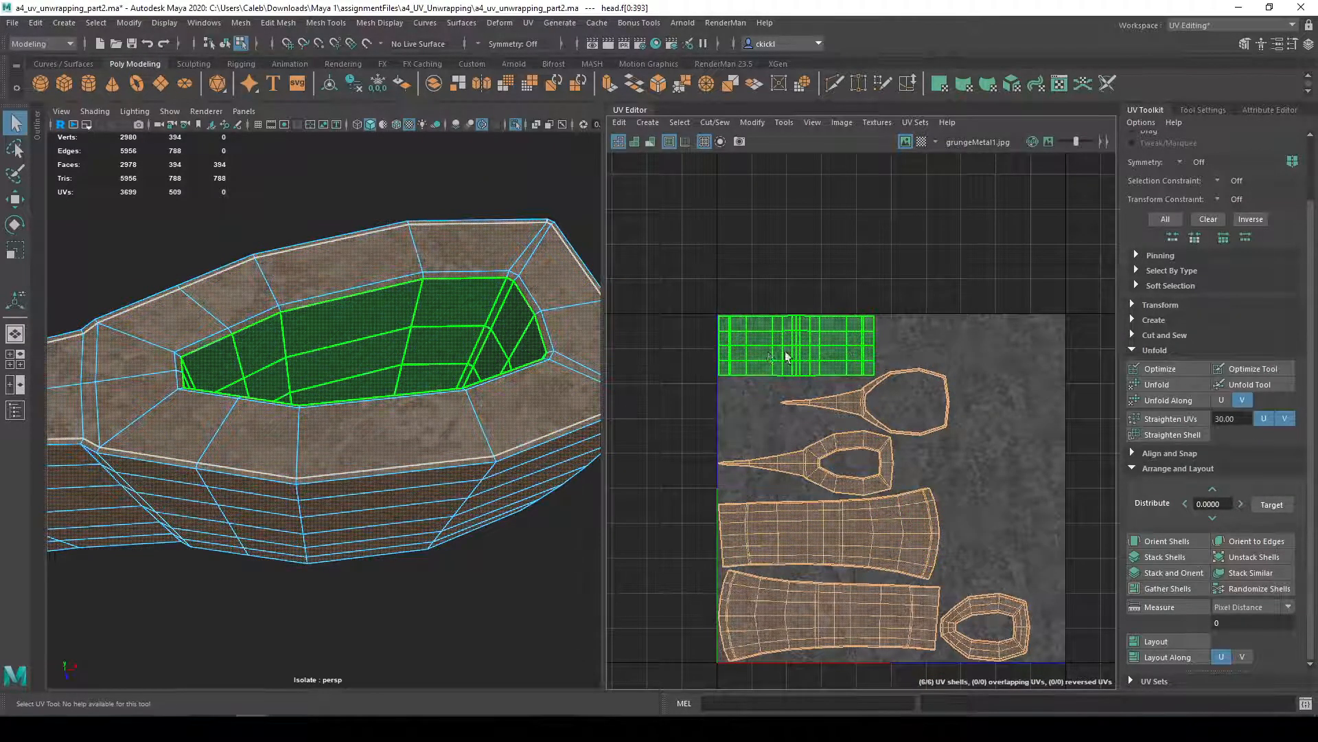
pyautogui.keyDown('alt'); pyautogui.moveTo(427, 442); pyautogui.dragTo(608, 382); pyautogui.keyUp('alt')
pyautogui.click(825, 362)
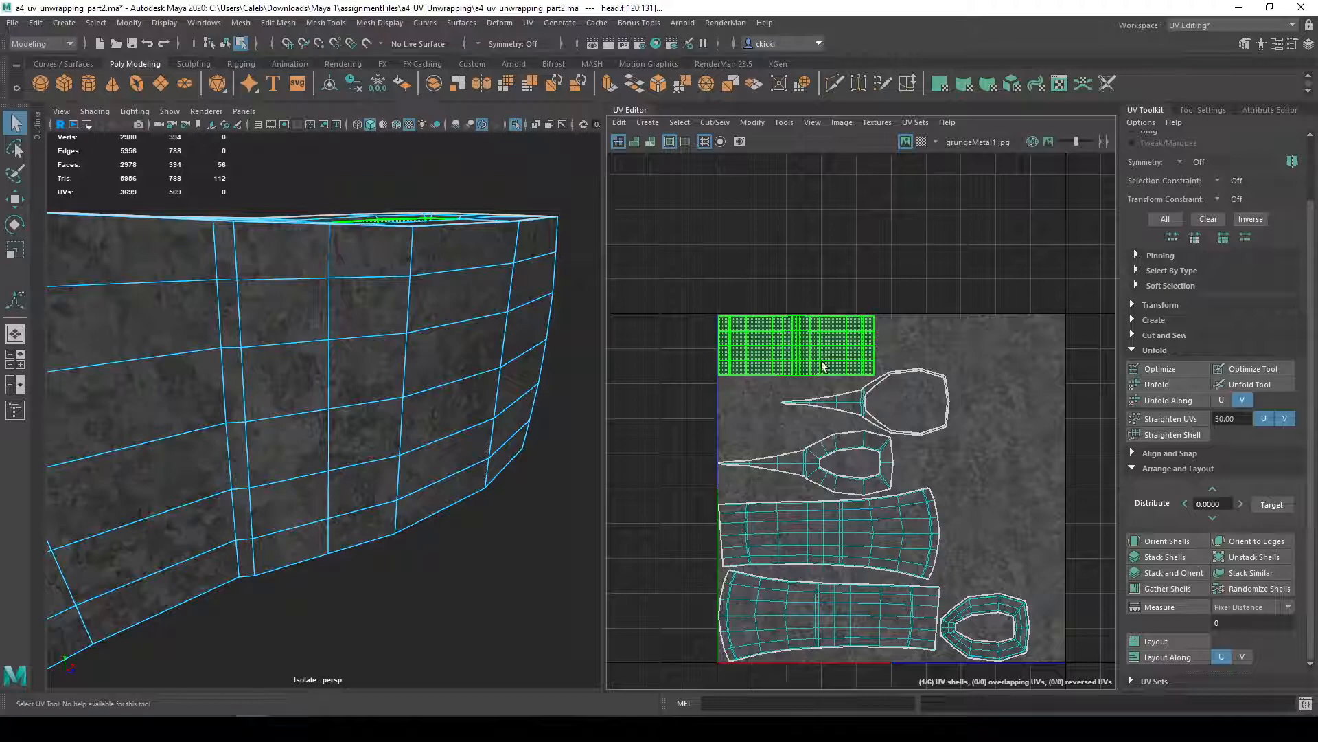
pyautogui.press('w')
pyautogui.moveTo(798, 316); pyautogui.dragTo(811, 185)
pyautogui.moveTo(728, 367); pyautogui.dragTo(1086, 657)
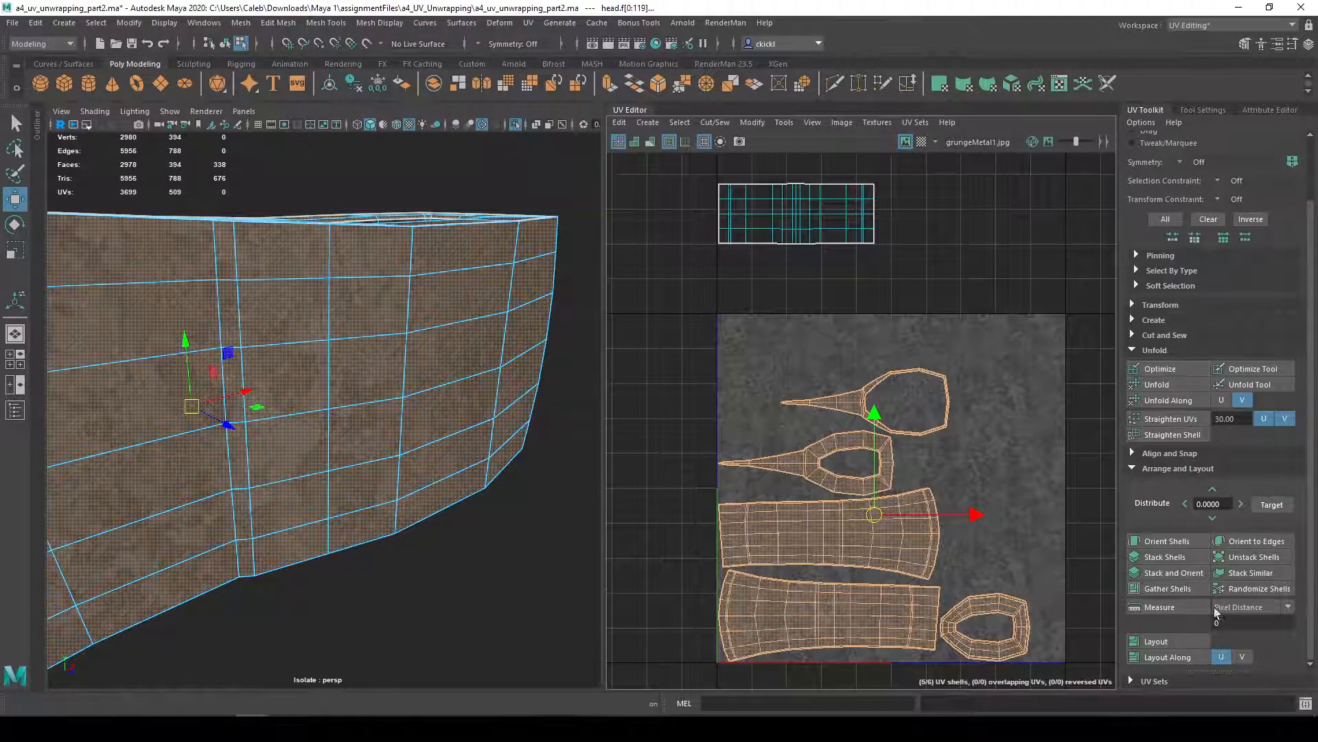
pyautogui.click(1167, 642)
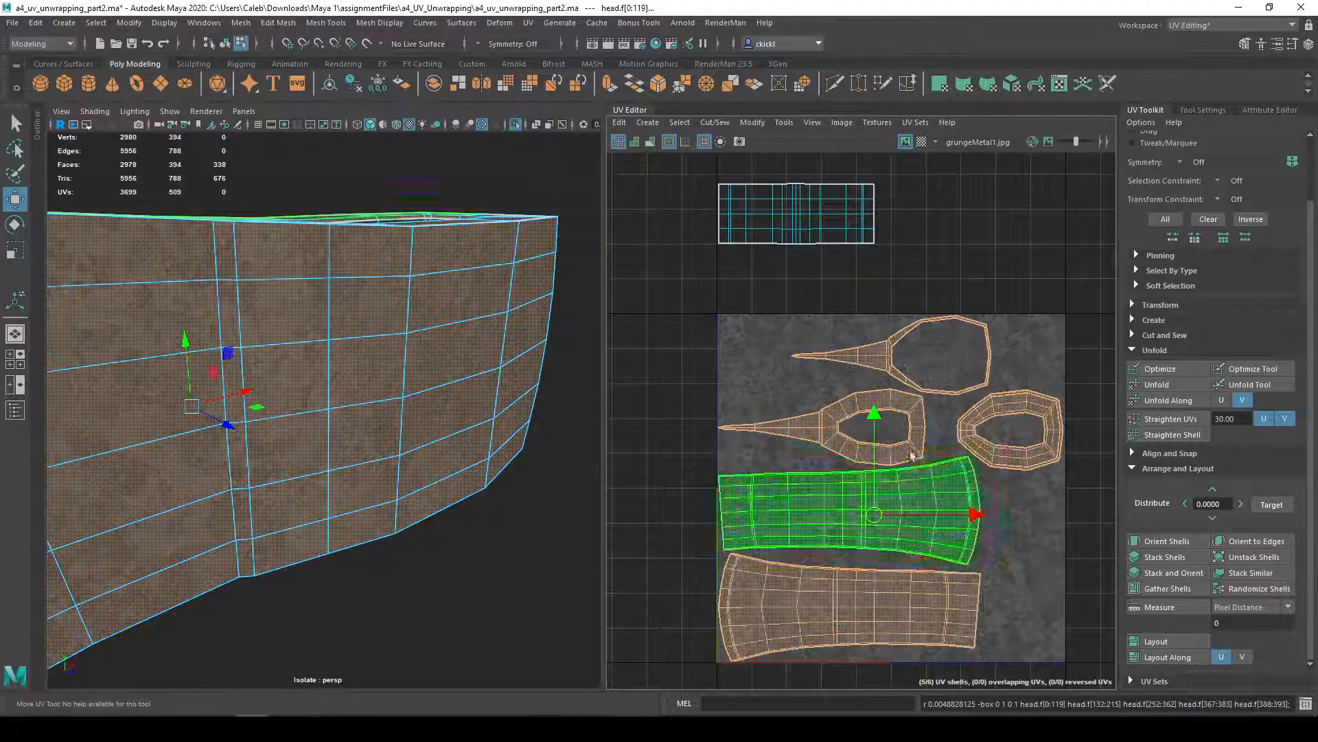
# - Move the eye hole's inner wall shell into the UV tile and rotate it upright beside the two large side shells
pyautogui.click(824, 233)
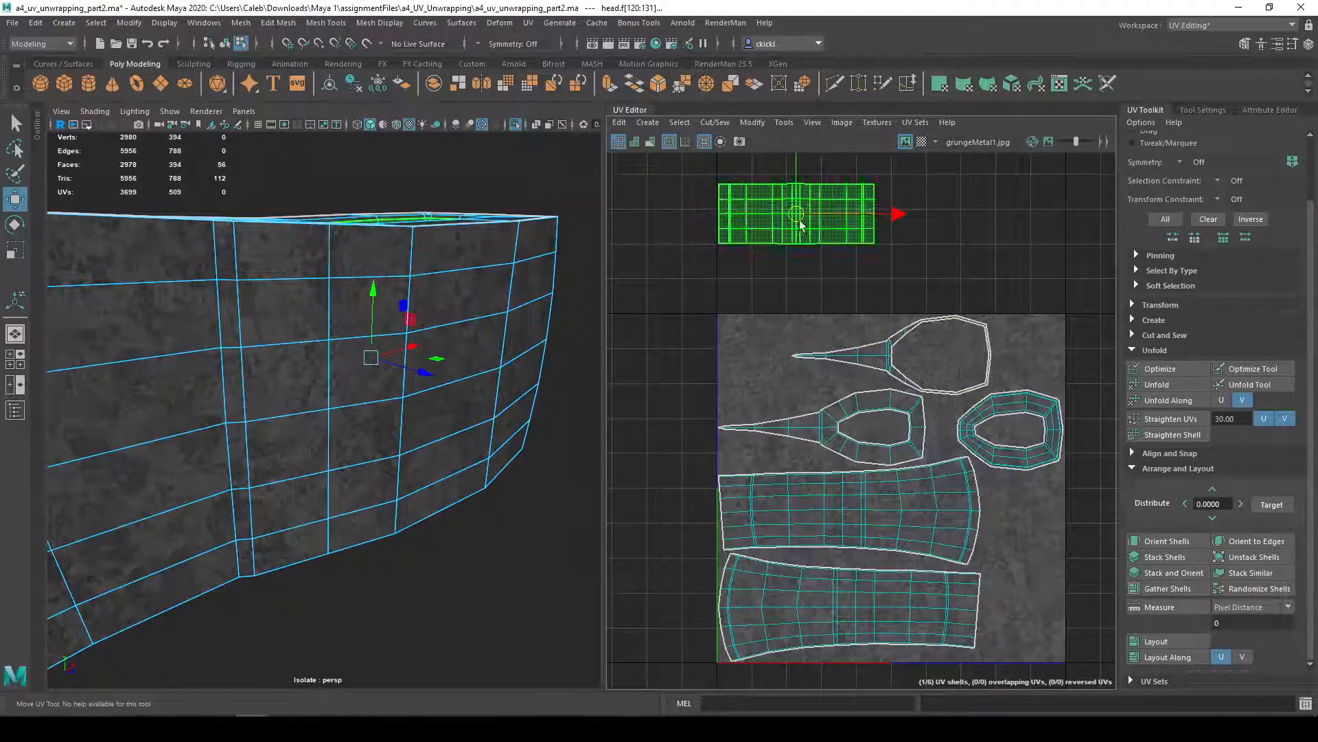
pyautogui.moveTo(796, 159); pyautogui.dragTo(863, 515)
pyautogui.keyDown('alt'); pyautogui.moveTo(971, 559); pyautogui.dragTo(837, 490, button='middle'); pyautogui.keyUp('alt')
pyautogui.moveTo(747, 511); pyautogui.dragTo(978, 512)
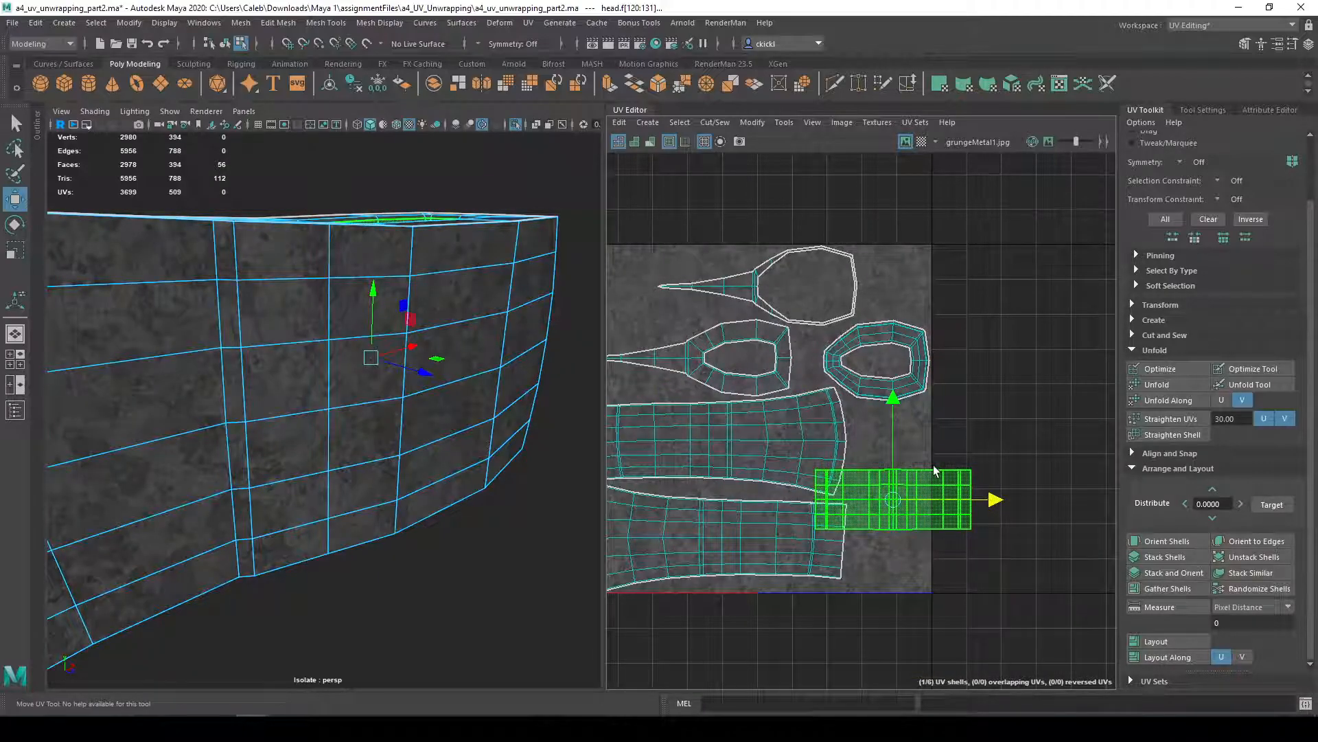
pyautogui.press('e')
pyautogui.moveTo(965, 434); pyautogui.dragTo(1015, 584)
pyautogui.click(1016, 592)
pyautogui.keyDown('alt'); pyautogui.moveTo(1004, 593); pyautogui.dragTo(1117, 580, button='middle'); pyautogui.keyUp('alt')
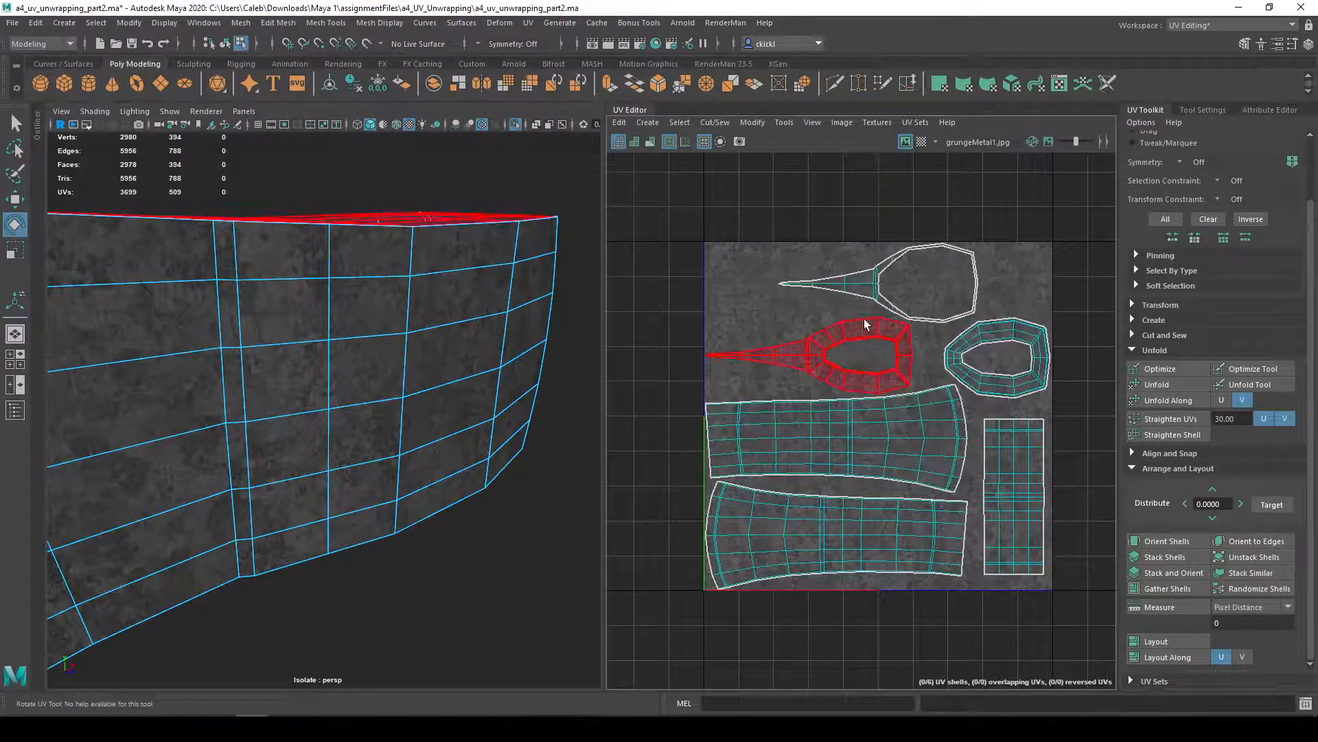
# - Scale the eye hole's inner wall shell uniformly down to less than half its size
pyautogui.keyDown('alt'); pyautogui.moveTo(456, 306); pyautogui.dragTo(484, 349); pyautogui.keyUp('alt')
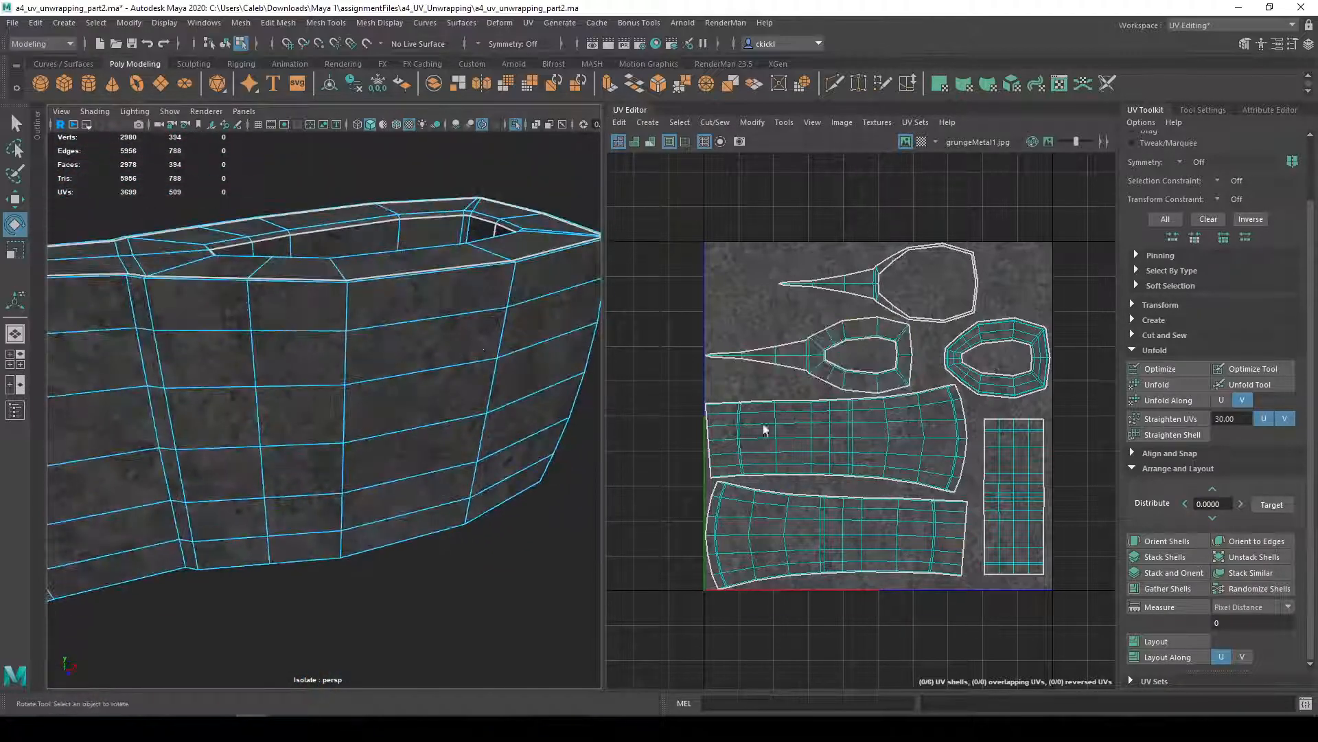
pyautogui.click(1039, 458)
pyautogui.press('r')
pyautogui.moveTo(1014, 495); pyautogui.dragTo(970, 491)
pyautogui.scroll(-1, 636, 477)
pyautogui.keyDown('alt'); pyautogui.moveTo(596, 464); pyautogui.dragTo(577, 558); pyautogui.keyUp('alt')
# - Examine the head's texture density with the checker pattern displayed, and restore the metal texture
pyautogui.press('q')
pyautogui.click(921, 142)
pyautogui.click(455, 383)
pyautogui.keyDown('alt'); pyautogui.moveTo(455, 382); pyautogui.dragTo(492, 523); pyautogui.keyUp('alt')
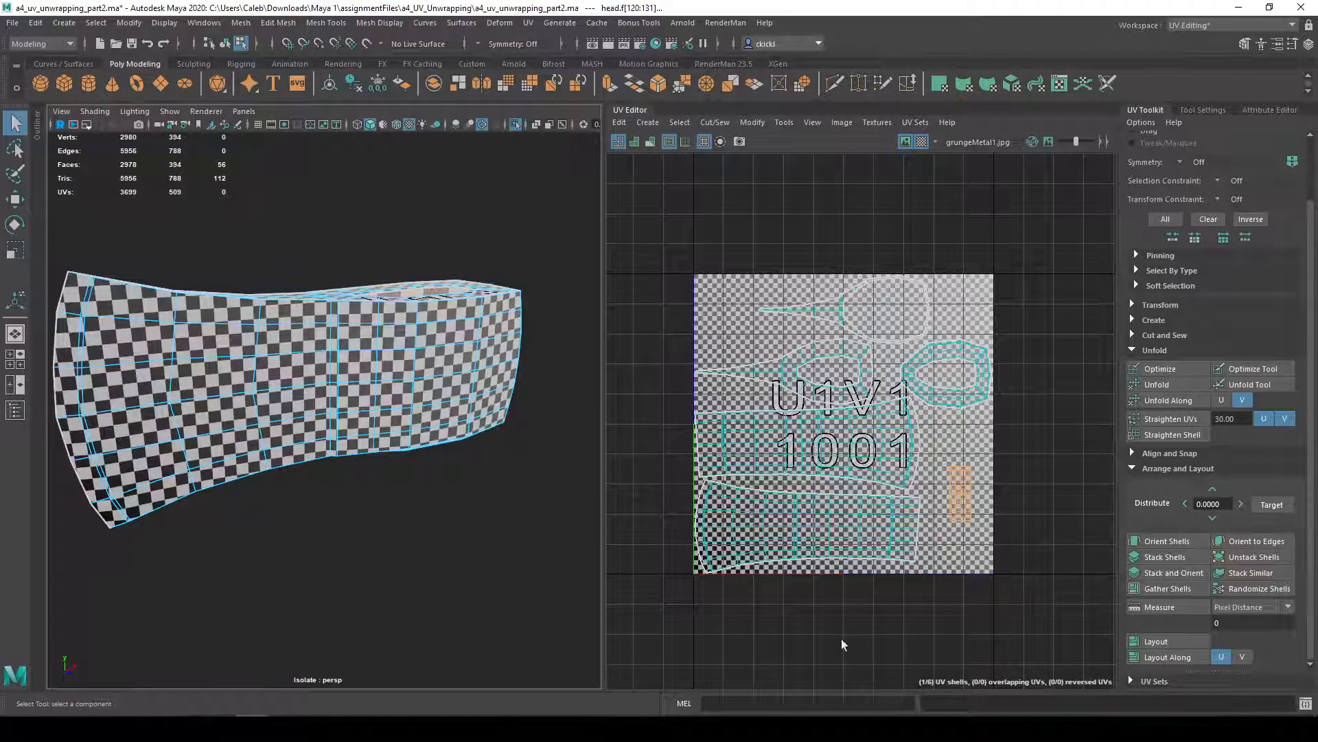
pyautogui.keyDown('alt'); pyautogui.moveTo(265, 526); pyautogui.dragTo(347, 481); pyautogui.keyUp('alt')
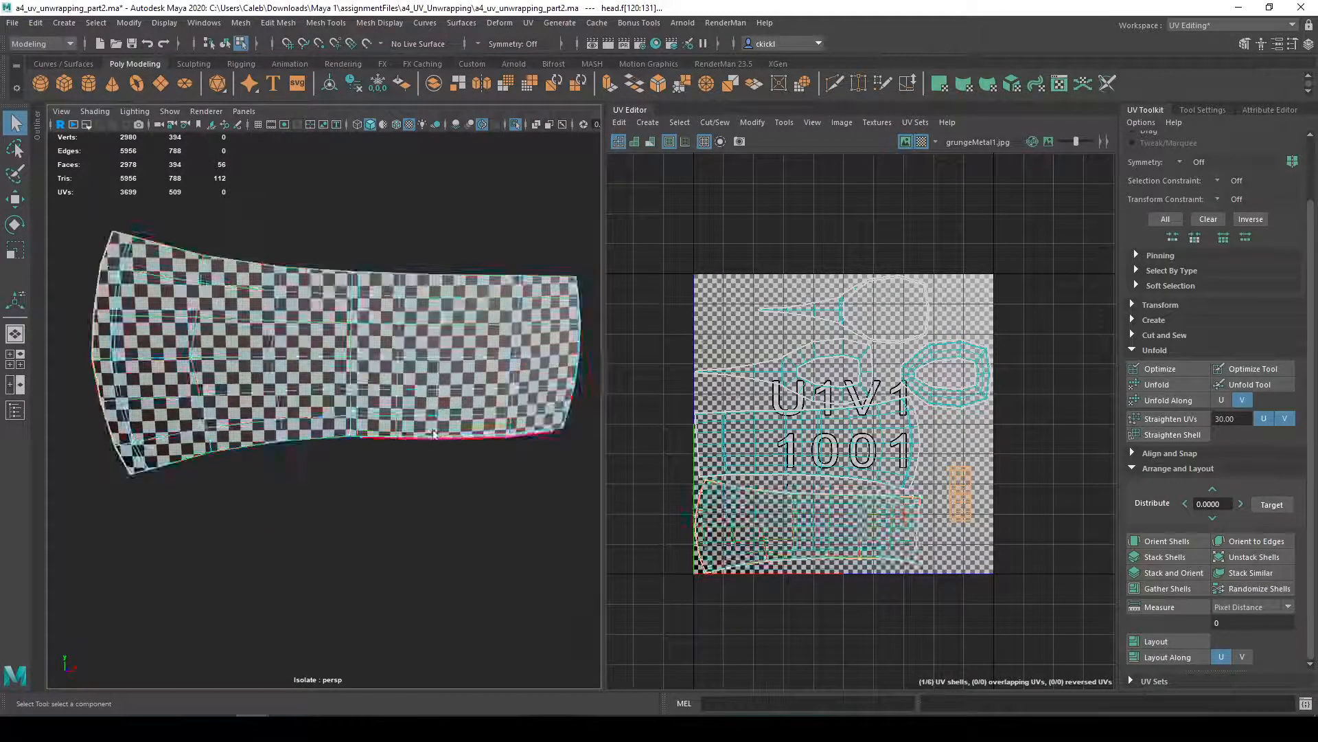
pyautogui.keyDown('alt'); pyautogui.moveTo(358, 553); pyautogui.dragTo(348, 581); pyautogui.keyUp('alt')
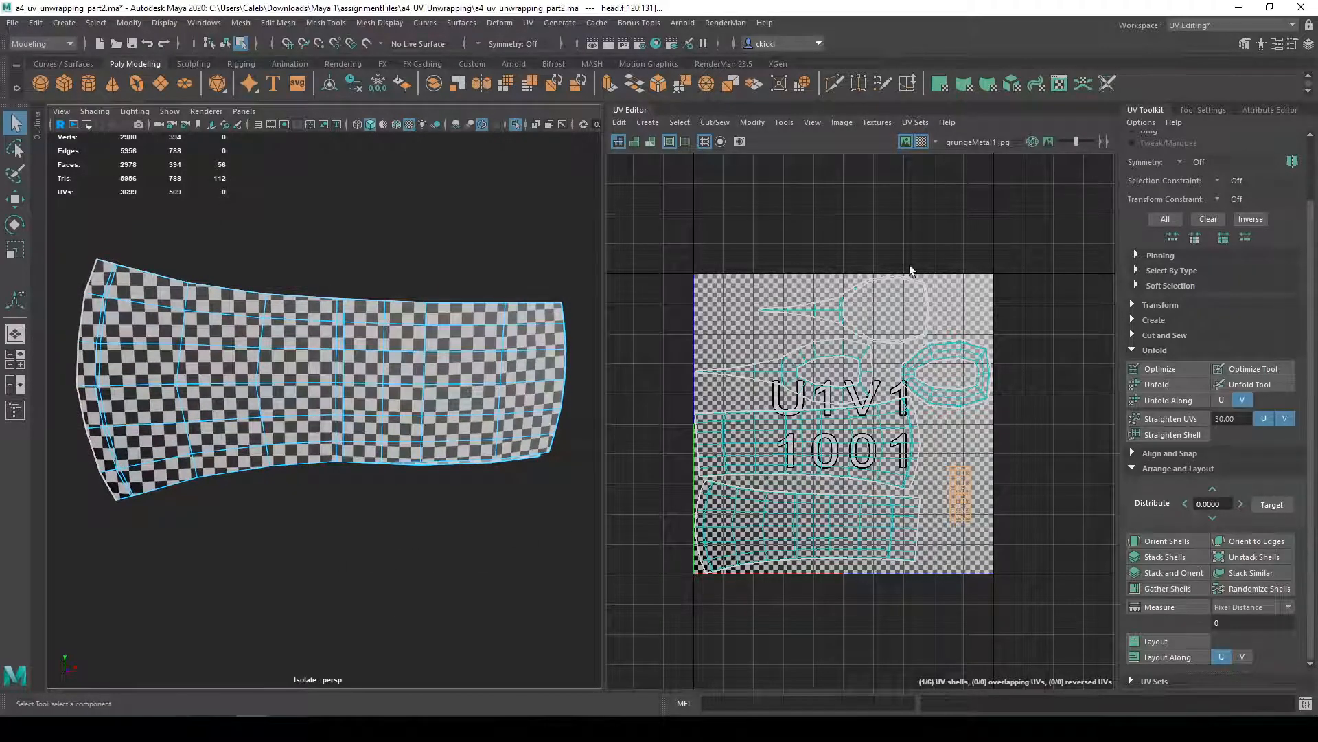
pyautogui.click(922, 141)
pyautogui.scroll(2, 954, 484)
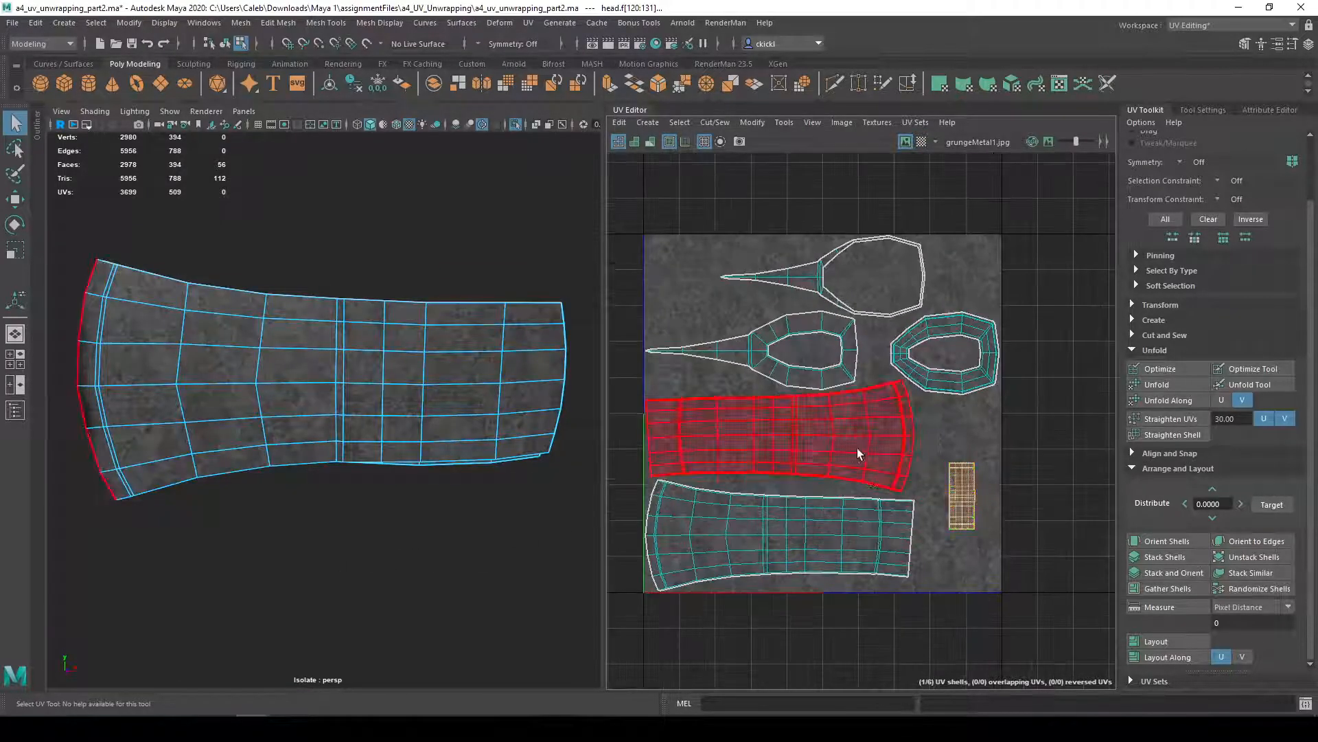
pyautogui.keyDown('alt'); pyautogui.moveTo(377, 550); pyautogui.dragTo(403, 572); pyautogui.keyUp('alt')
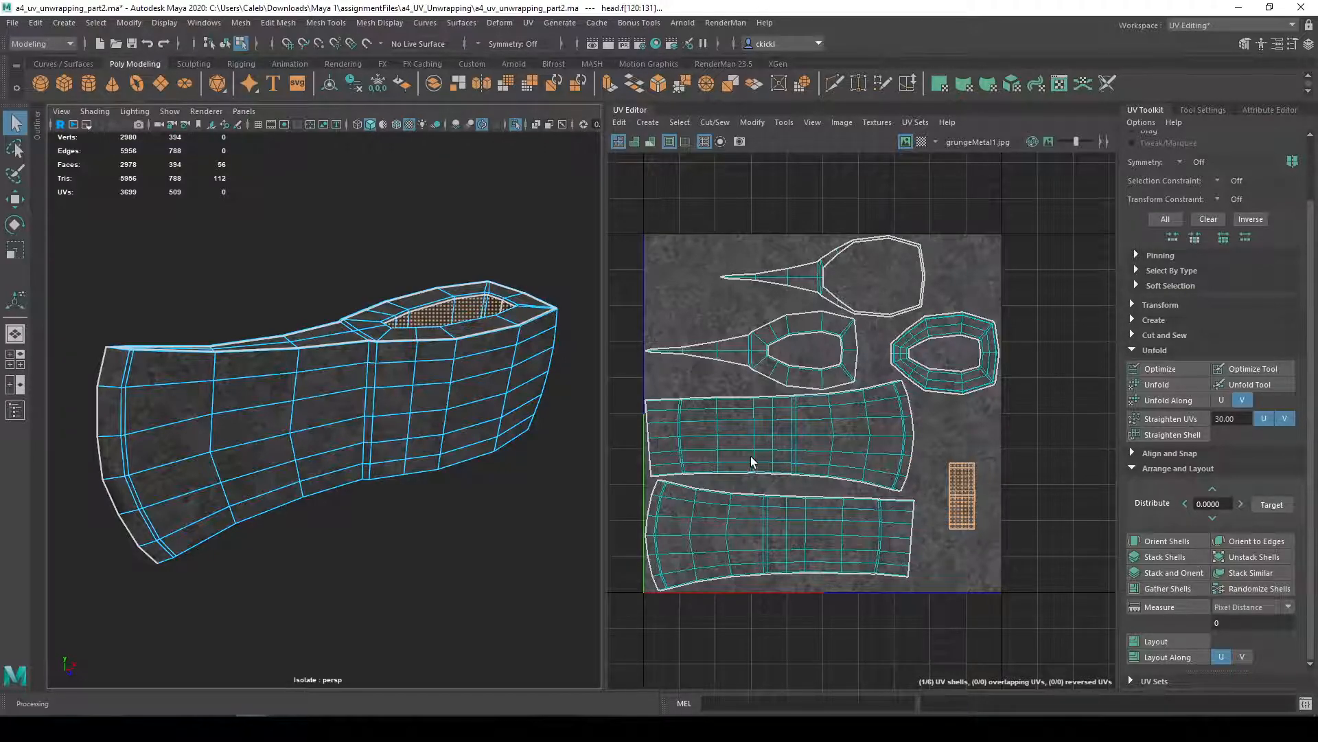
pyautogui.keyDown('alt'); pyautogui.moveTo(265, 477); pyautogui.dragTo(412, 535); pyautogui.keyUp('alt')
pyautogui.scroll(-3, 776, 507)
pyautogui.keyDown('alt'); pyautogui.moveTo(801, 514); pyautogui.dragTo(840, 479, button='middle'); pyautogui.keyUp('alt')
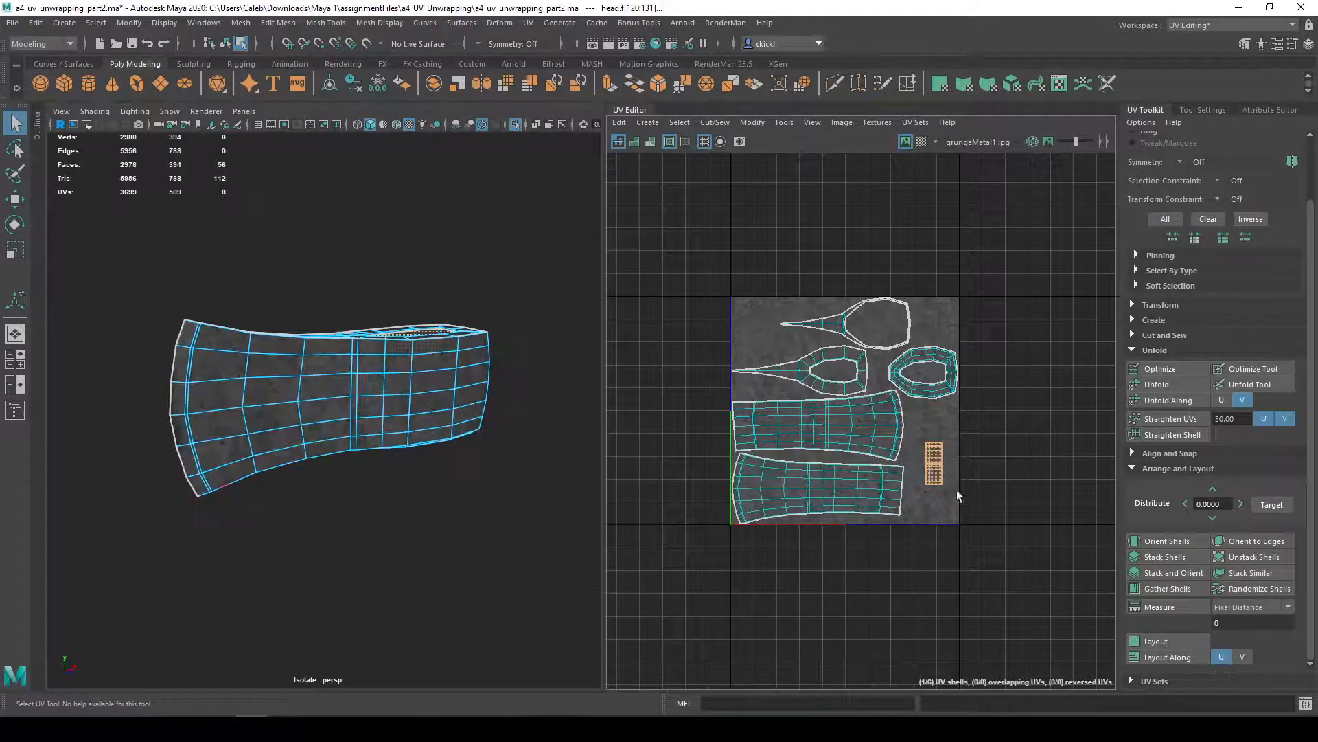
pyautogui.keyDown('alt'); pyautogui.moveTo(482, 553); pyautogui.dragTo(438, 526); pyautogui.keyUp('alt')
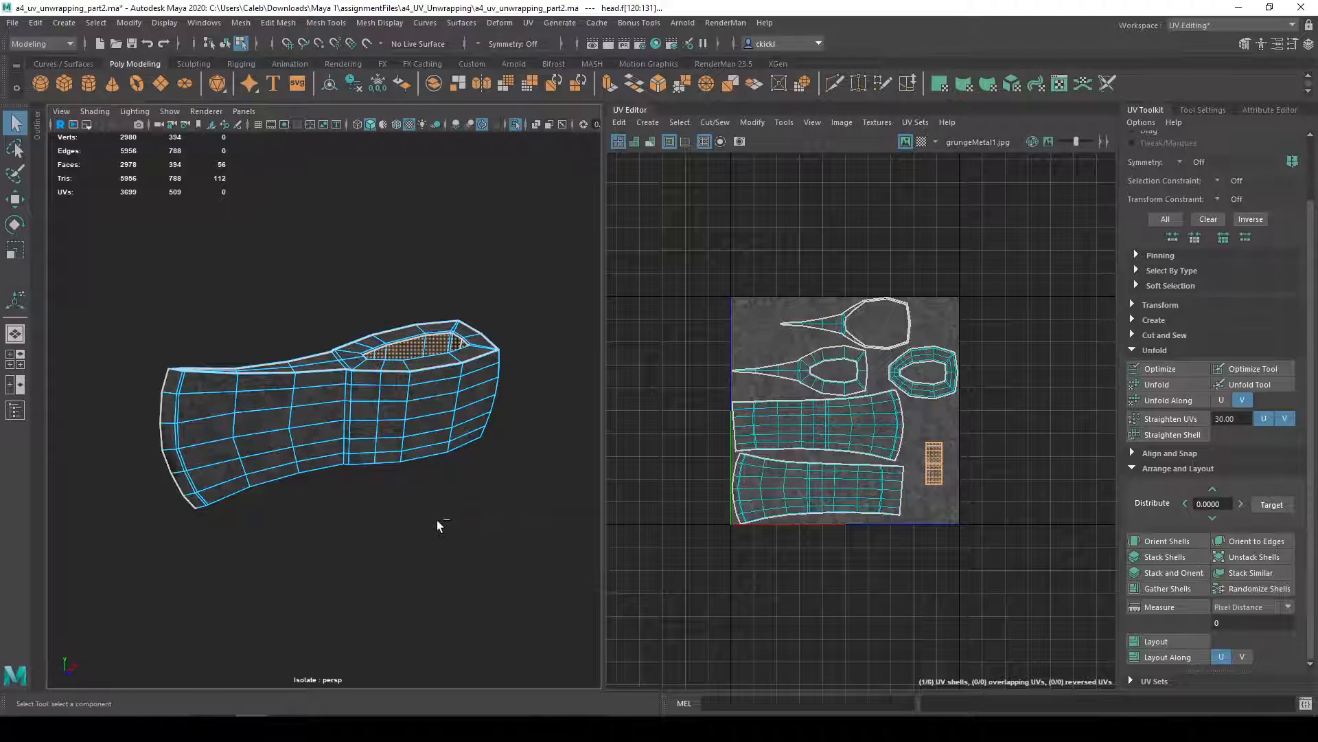
# - Take the head out of isolation and return to object mode with nothing selected
pyautogui.hotkey('ctrl', '1')
pyautogui.keyDown('alt'); pyautogui.moveTo(463, 430); pyautogui.dragTo(439, 353); pyautogui.keyUp('alt')
pyautogui.moveTo(435, 350); pyautogui.dragTo(513, 322, button='right')
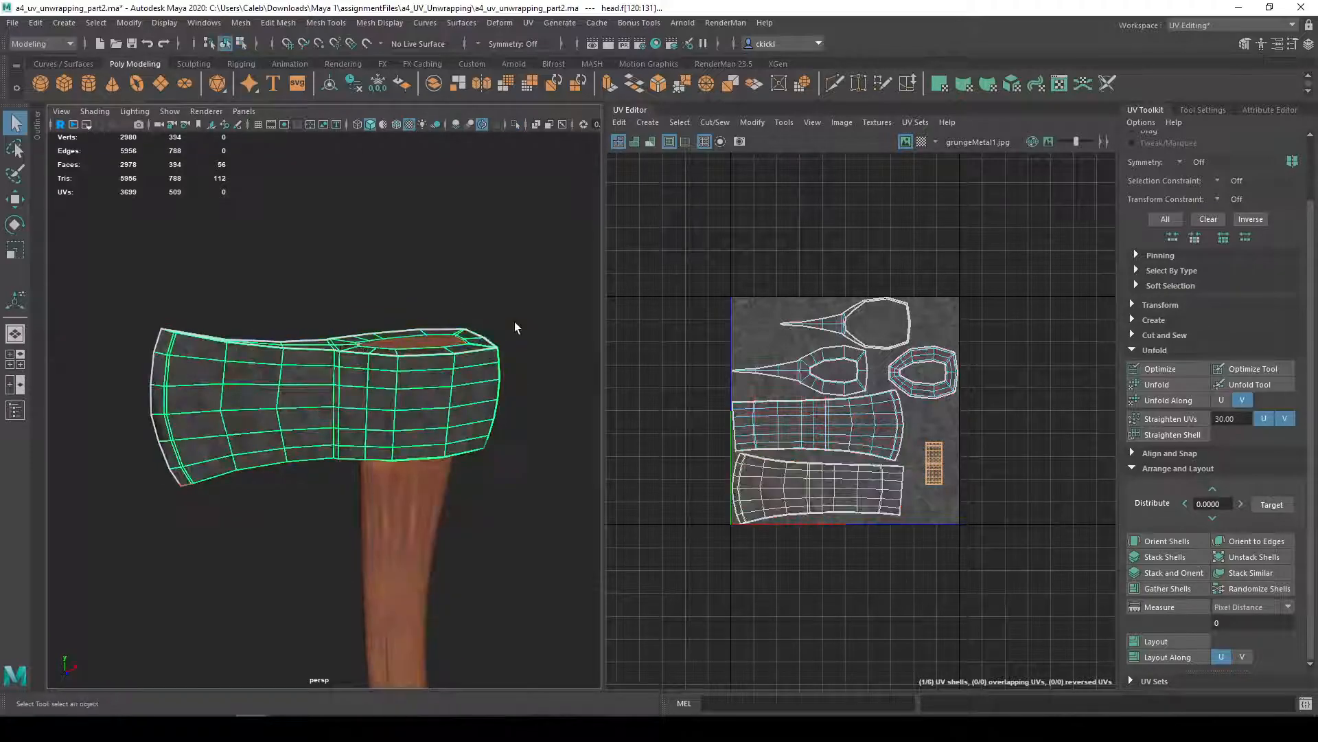
pyautogui.click(521, 473)
pyautogui.keyDown('alt'); pyautogui.moveTo(521, 478); pyautogui.dragTo(542, 458); pyautogui.keyUp('alt')
pyautogui.click(439, 402)
pyautogui.click(575, 510)
pyautogui.scroll(-3, 567, 519)
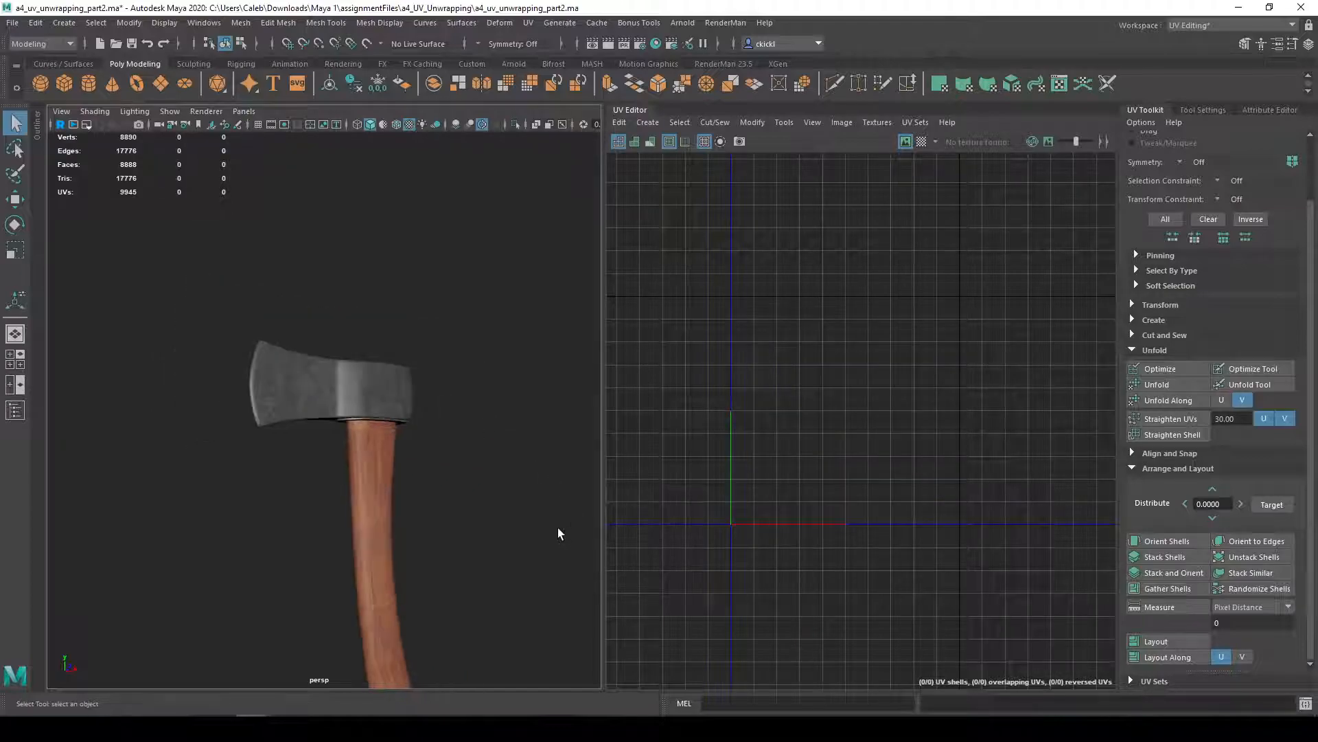
# - Isolate the hatchet handle with its smooth mesh preview turned on
pyautogui.keyDown('alt'); pyautogui.moveTo(559, 529); pyautogui.dragTo(487, 523); pyautogui.keyUp('alt')
pyautogui.click(341, 497)
pyautogui.keyDown('alt'); pyautogui.moveTo(444, 548); pyautogui.dragTo(459, 474, button='middle'); pyautogui.keyUp('alt')
pyautogui.press('3')
pyautogui.hotkey('ctrl', '1')
# - Examine the isolated handle along its whole length, from the top to the butt end
pyautogui.scroll(5, 455, 388)
pyautogui.keyDown('alt'); pyautogui.moveTo(454, 389); pyautogui.dragTo(462, 335, button='middle'); pyautogui.keyUp('alt')
pyautogui.keyDown('alt'); pyautogui.moveTo(446, 505); pyautogui.dragTo(405, 550); pyautogui.keyUp('alt')
pyautogui.keyDown('alt'); pyautogui.moveTo(421, 264); pyautogui.dragTo(448, 596, button='middle'); pyautogui.keyUp('alt')
pyautogui.keyDown('alt'); pyautogui.moveTo(448, 597); pyautogui.dragTo(480, 567); pyautogui.keyUp('alt')
pyautogui.scroll(5, 410, 384)
pyautogui.keyDown('alt'); pyautogui.moveTo(407, 381); pyautogui.dragTo(402, 398); pyautogui.keyUp('alt')
pyautogui.scroll(-9, 400, 407)
pyautogui.keyDown('alt'); pyautogui.moveTo(382, 529); pyautogui.dragTo(480, 275); pyautogui.keyUp('alt')
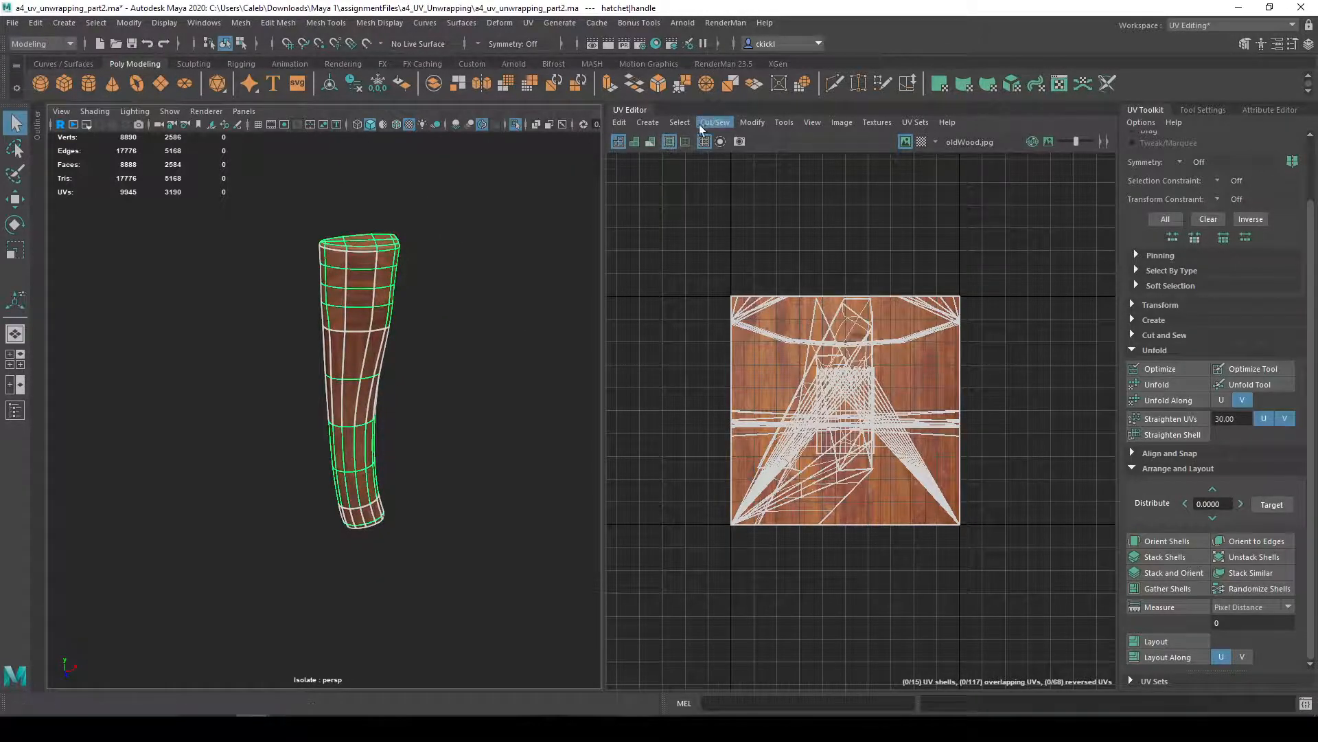
# - Apply a planar UV projection to the whole handle and leave the projection manipulator
pyautogui.click(648, 122)
pyautogui.click(706, 233)
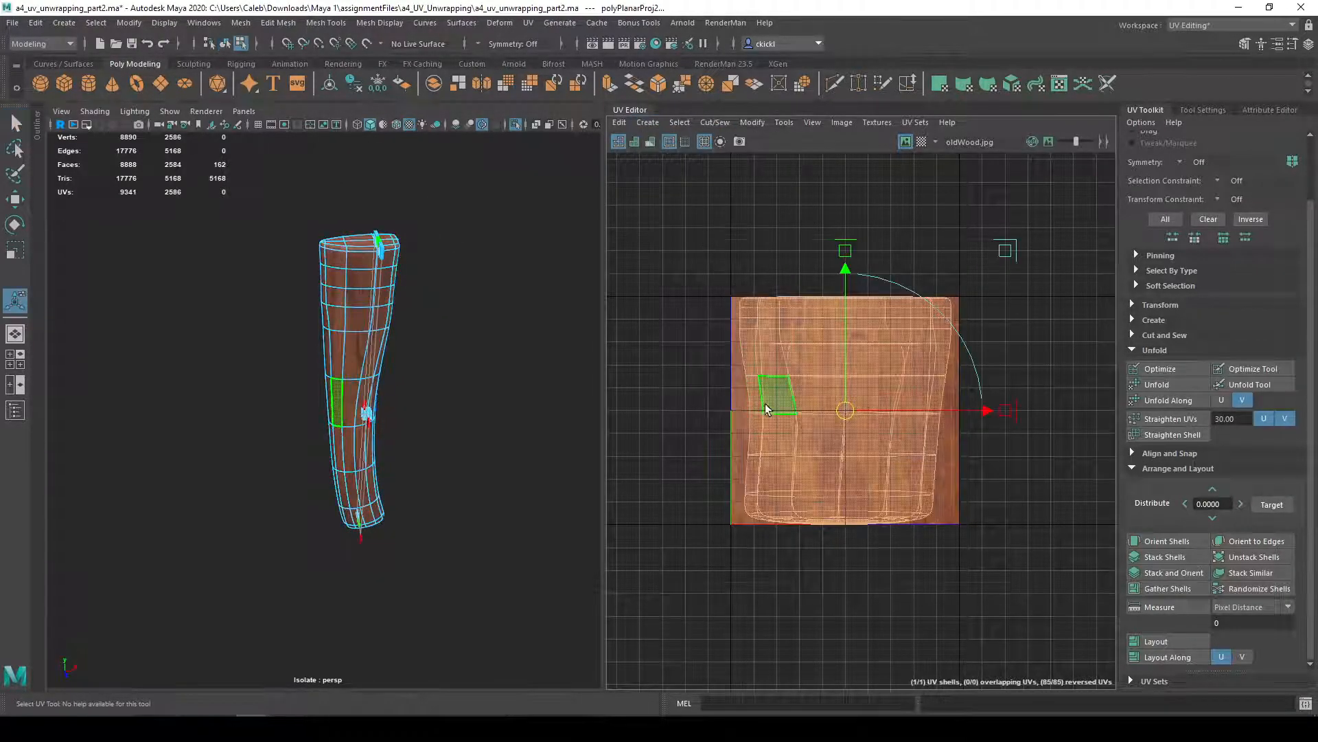
pyautogui.keyDown('alt'); pyautogui.moveTo(520, 340); pyautogui.dragTo(451, 424); pyautogui.keyUp('alt')
pyautogui.keyDown('alt'); pyautogui.moveTo(570, 284); pyautogui.dragTo(593, 272, button='right'); pyautogui.keyUp('alt')
pyautogui.keyDown('alt'); pyautogui.moveTo(594, 272); pyautogui.dragTo(515, 298, button='middle'); pyautogui.keyUp('alt')
pyautogui.press('q')
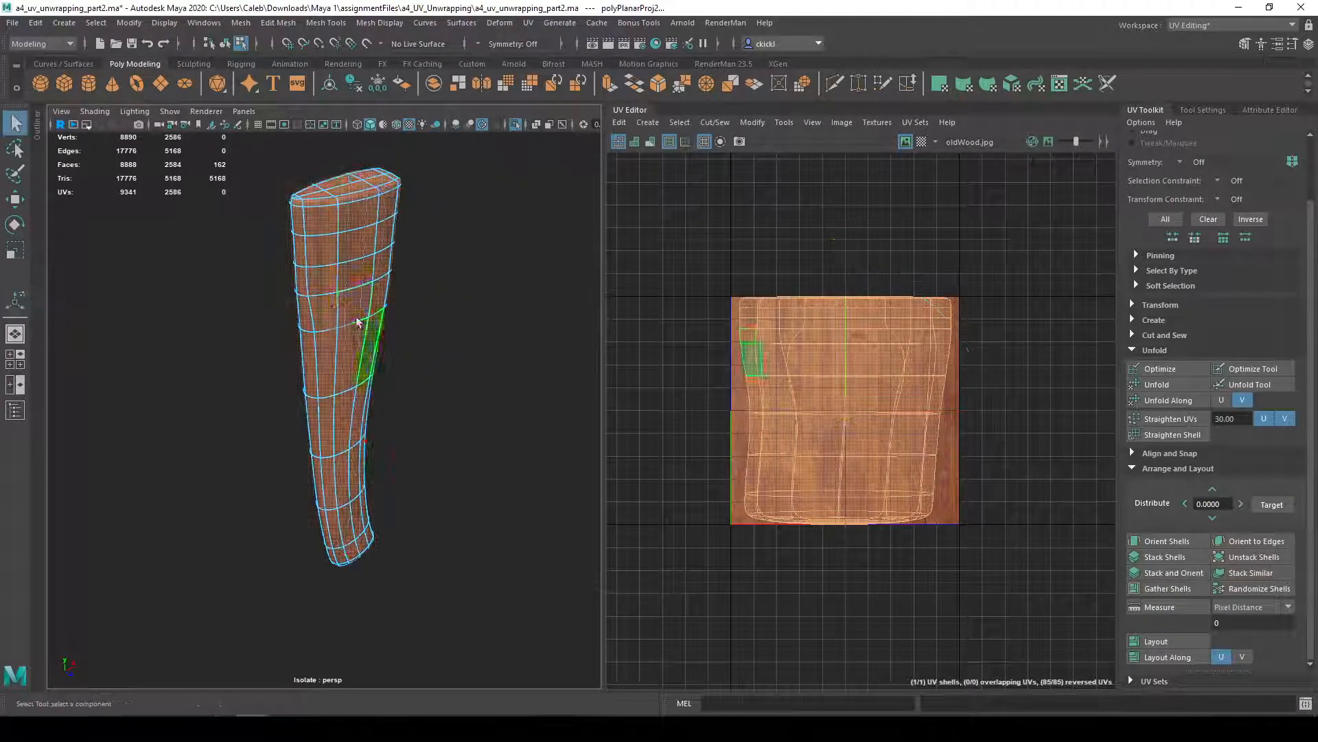
# - Examine the distortion of the handle's planar projection with the checker pattern, and restore the wood texture
pyautogui.click(302, 280)
pyautogui.keyDown('alt'); pyautogui.moveTo(380, 251); pyautogui.dragTo(482, 313, button='right'); pyautogui.keyUp('alt')
pyautogui.click(583, 377)
pyautogui.keyDown('alt'); pyautogui.moveTo(583, 378); pyautogui.dragTo(496, 372, button='right'); pyautogui.keyUp('alt')
pyautogui.keyDown('alt'); pyautogui.moveTo(495, 373); pyautogui.dragTo(358, 340); pyautogui.keyUp('alt')
pyautogui.keyDown('alt'); pyautogui.moveTo(349, 241); pyautogui.dragTo(545, 398); pyautogui.keyUp('alt')
pyautogui.click(922, 145)
pyautogui.keyDown('alt'); pyautogui.moveTo(543, 336); pyautogui.dragTo(441, 346); pyautogui.keyUp('alt')
pyautogui.click(429, 346)
pyautogui.keyDown('alt'); pyautogui.moveTo(529, 376); pyautogui.dragTo(395, 351); pyautogui.keyUp('alt')
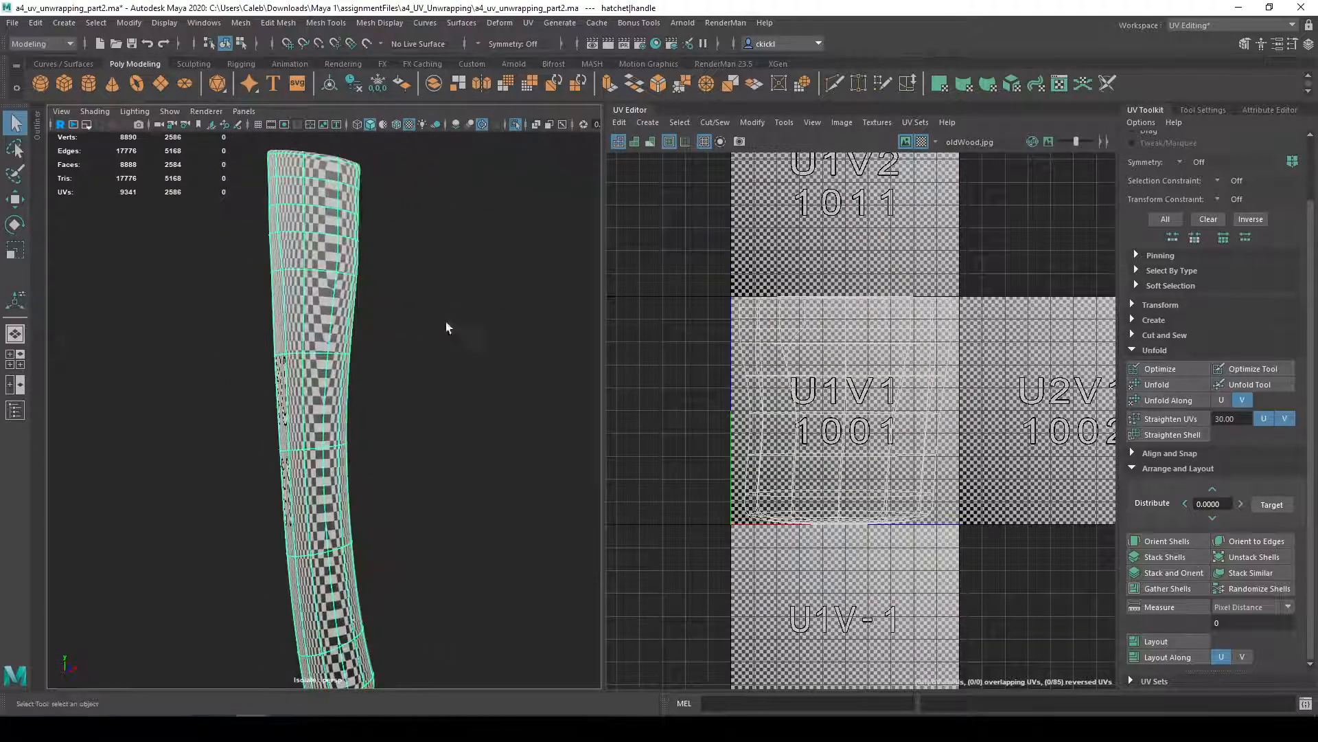
pyautogui.click(921, 141)
# - Cut the UVs along the edge loop around the handle's top rim
pyautogui.keyDown('alt'); pyautogui.moveTo(577, 275); pyautogui.dragTo(598, 302); pyautogui.keyUp('alt')
pyautogui.keyDown('alt'); pyautogui.moveTo(436, 253); pyautogui.dragTo(444, 400); pyautogui.keyUp('alt')
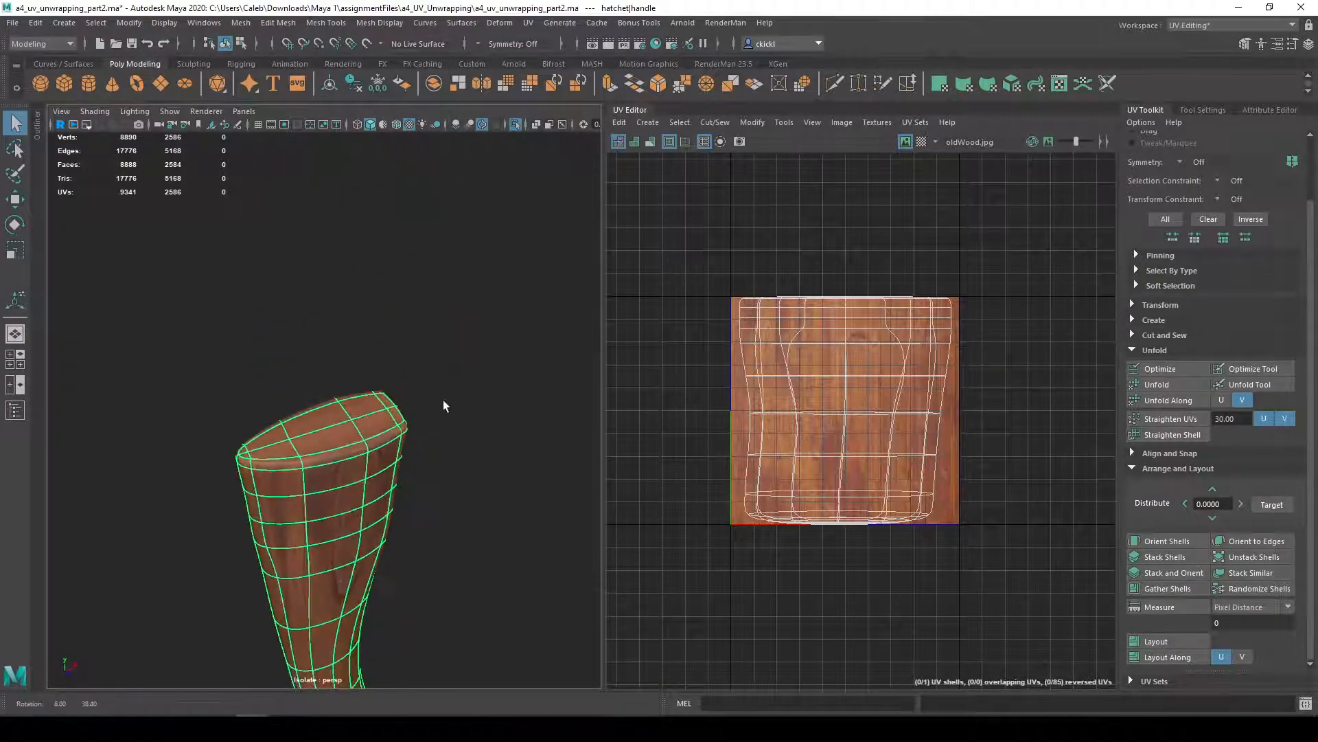
pyautogui.moveTo(341, 349); pyautogui.dragTo(342, 464, button='right')
pyautogui.moveTo(340, 302); pyautogui.dragTo(340, 305, button='right')
pyautogui.keyDown('alt'); pyautogui.moveTo(362, 441); pyautogui.dragTo(487, 451); pyautogui.keyUp('alt')
pyautogui.doubleClick(380, 479)
pyautogui.keyDown('alt'); pyautogui.moveTo(482, 518); pyautogui.dragTo(445, 403, button='middle'); pyautogui.keyUp('alt')
pyautogui.keyDown('alt'); pyautogui.moveTo(445, 404); pyautogui.dragTo(460, 544); pyautogui.keyUp('alt')
pyautogui.keyDown('alt'); pyautogui.moveTo(425, 332); pyautogui.dragTo(443, 318); pyautogui.keyUp('alt')
pyautogui.click(715, 122)
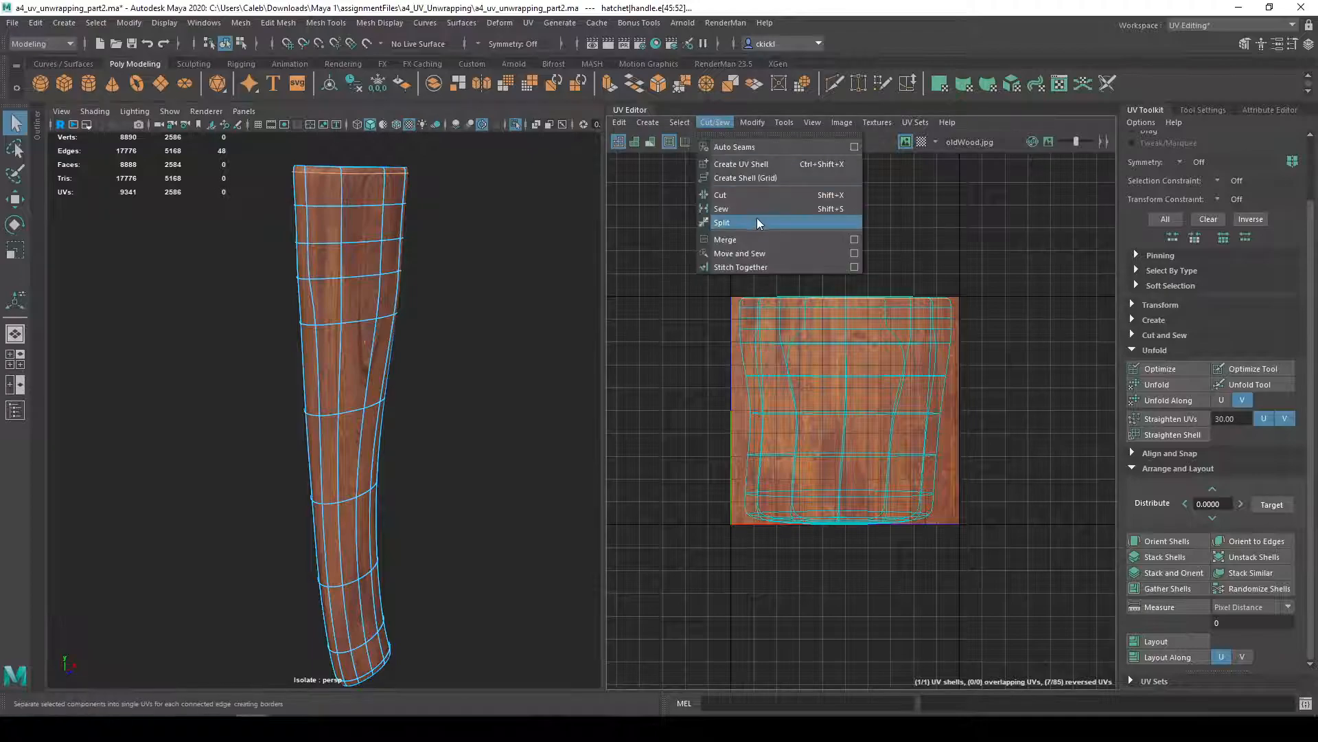
pyautogui.click(757, 194)
# - Examine the handle from the butt end up to the cut around its top rim
pyautogui.keyDown('alt'); pyautogui.moveTo(501, 389); pyautogui.dragTo(512, 583); pyautogui.keyUp('alt')
pyautogui.keyDown('alt'); pyautogui.moveTo(469, 537); pyautogui.dragTo(436, 506, button='middle'); pyautogui.keyUp('alt')
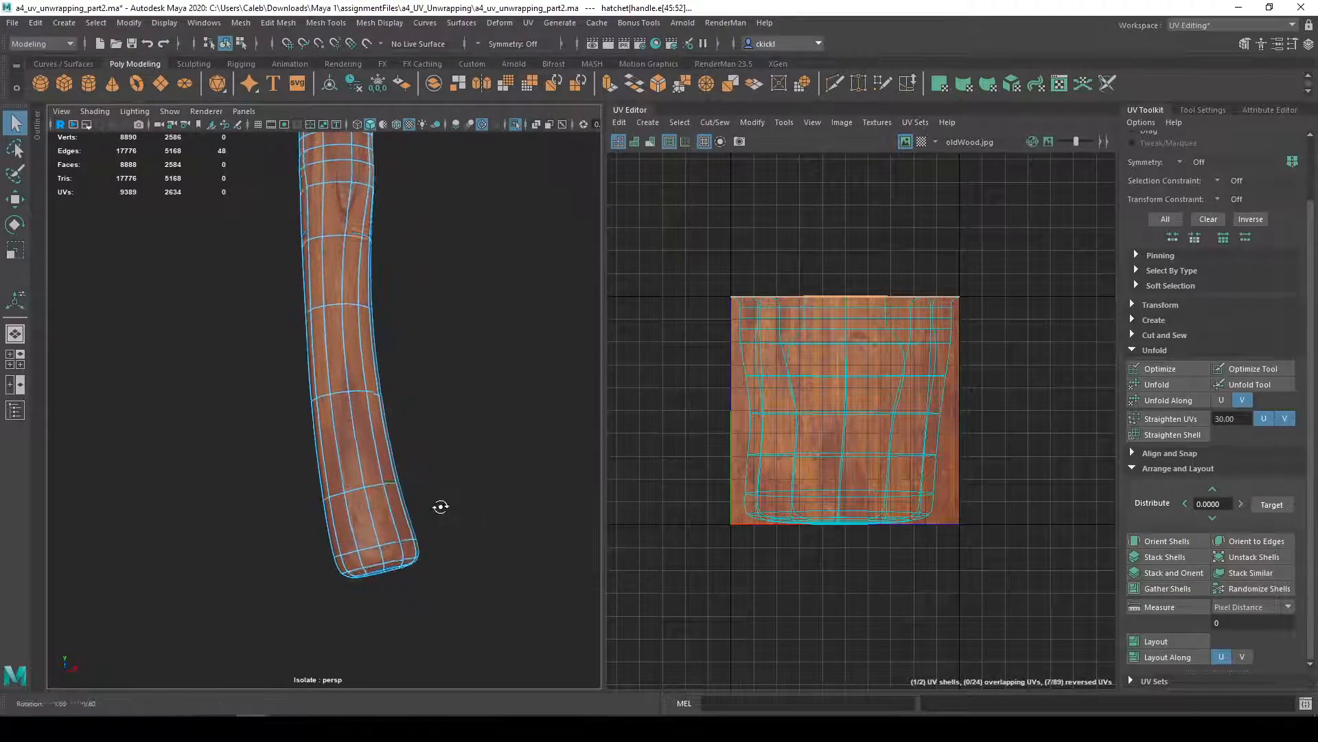
pyautogui.keyDown('alt'); pyautogui.moveTo(435, 506); pyautogui.dragTo(426, 458); pyautogui.keyUp('alt')
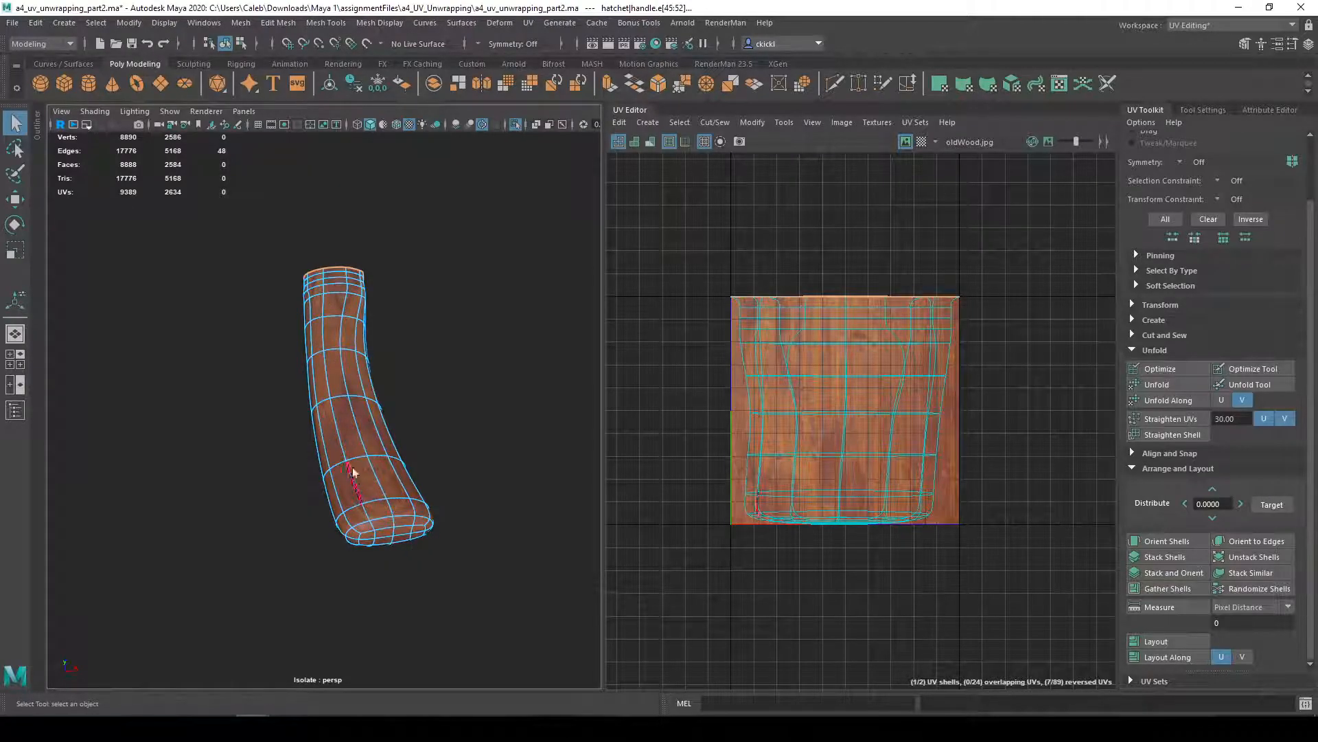
pyautogui.keyDown('alt'); pyautogui.moveTo(401, 496); pyautogui.dragTo(421, 399); pyautogui.keyUp('alt')
pyautogui.keyDown('alt'); pyautogui.moveTo(420, 399); pyautogui.dragTo(426, 505, button='middle'); pyautogui.keyUp('alt')
pyautogui.keyDown('alt'); pyautogui.moveTo(416, 443); pyautogui.dragTo(463, 390); pyautogui.keyUp('alt')
pyautogui.keyDown('alt'); pyautogui.moveTo(459, 381); pyautogui.dragTo(474, 557, button='middle'); pyautogui.keyUp('alt')
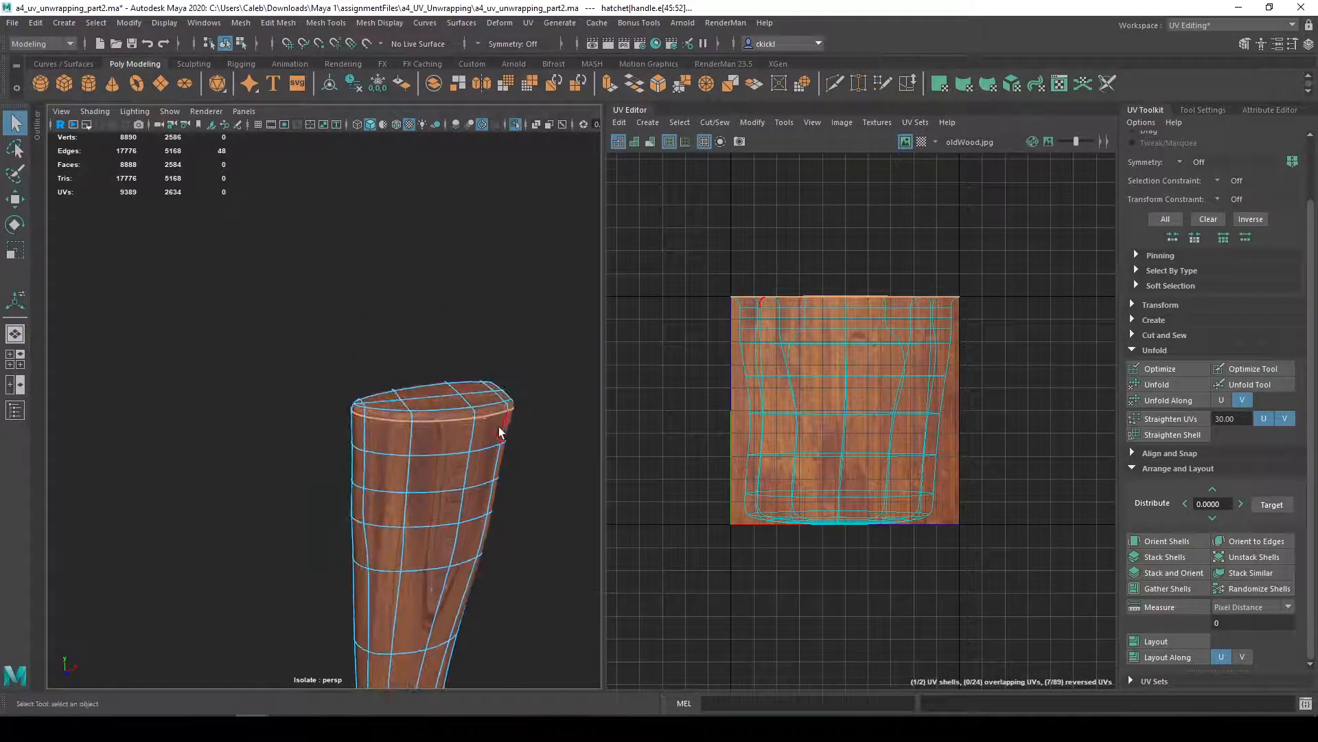
pyautogui.keyDown('alt'); pyautogui.moveTo(498, 427); pyautogui.dragTo(463, 361); pyautogui.keyUp('alt')
# - Check where the handle's top seam sits with the hatchet head displayed, and isolate the handle again
pyautogui.hotkey('ctrl', '1')
pyautogui.keyDown('alt'); pyautogui.moveTo(422, 316); pyautogui.dragTo(429, 335); pyautogui.keyUp('alt')
pyautogui.keyDown('alt'); pyautogui.moveTo(350, 483); pyautogui.dragTo(268, 240); pyautogui.keyUp('alt')
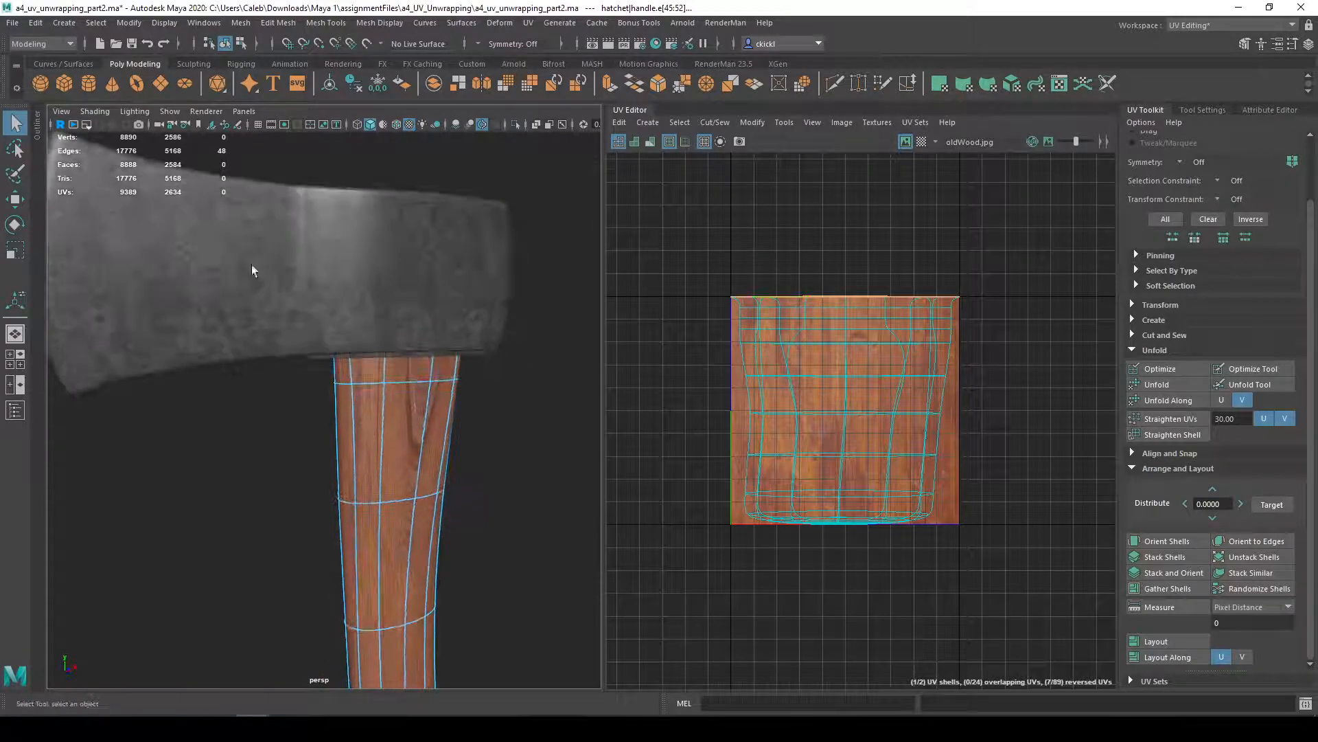
pyautogui.keyDown('alt'); pyautogui.moveTo(341, 295); pyautogui.dragTo(425, 328); pyautogui.keyUp('alt')
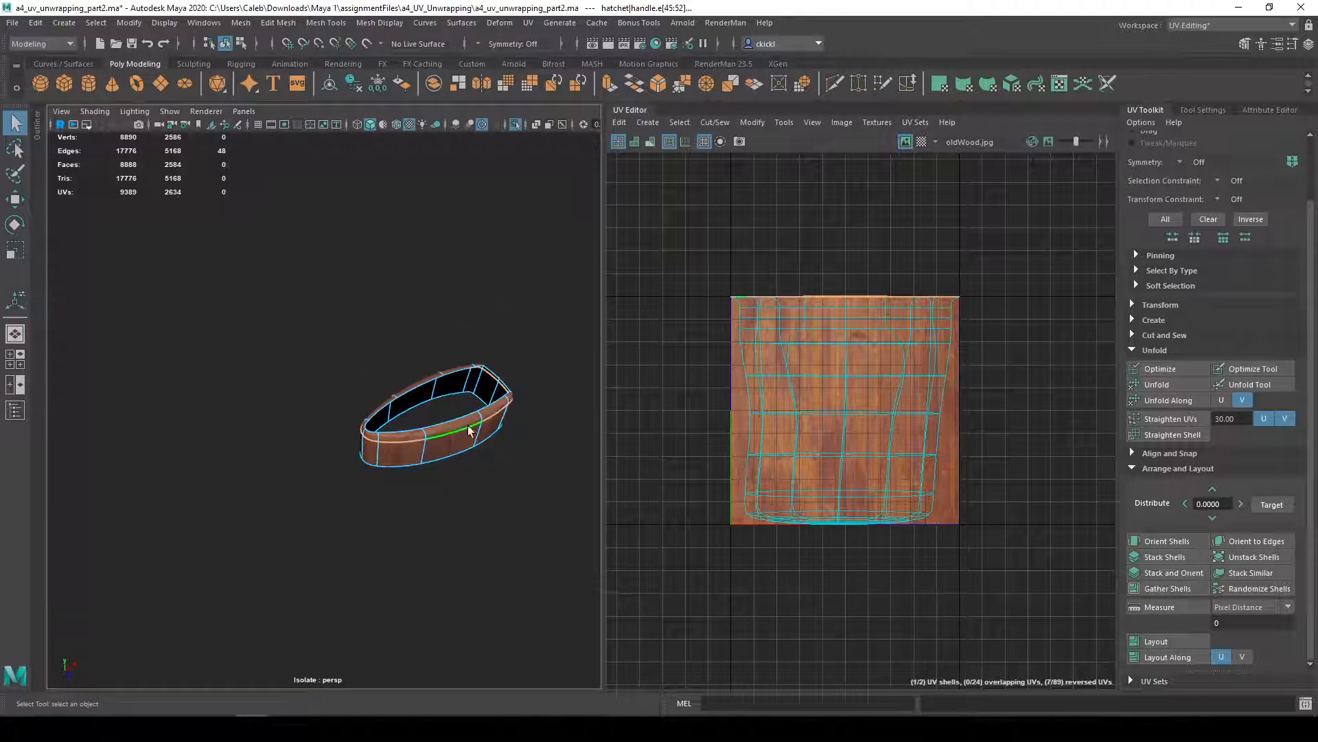
pyautogui.moveTo(488, 349); pyautogui.dragTo(541, 333, button='right')
pyautogui.hotkey('ctrl', '1')
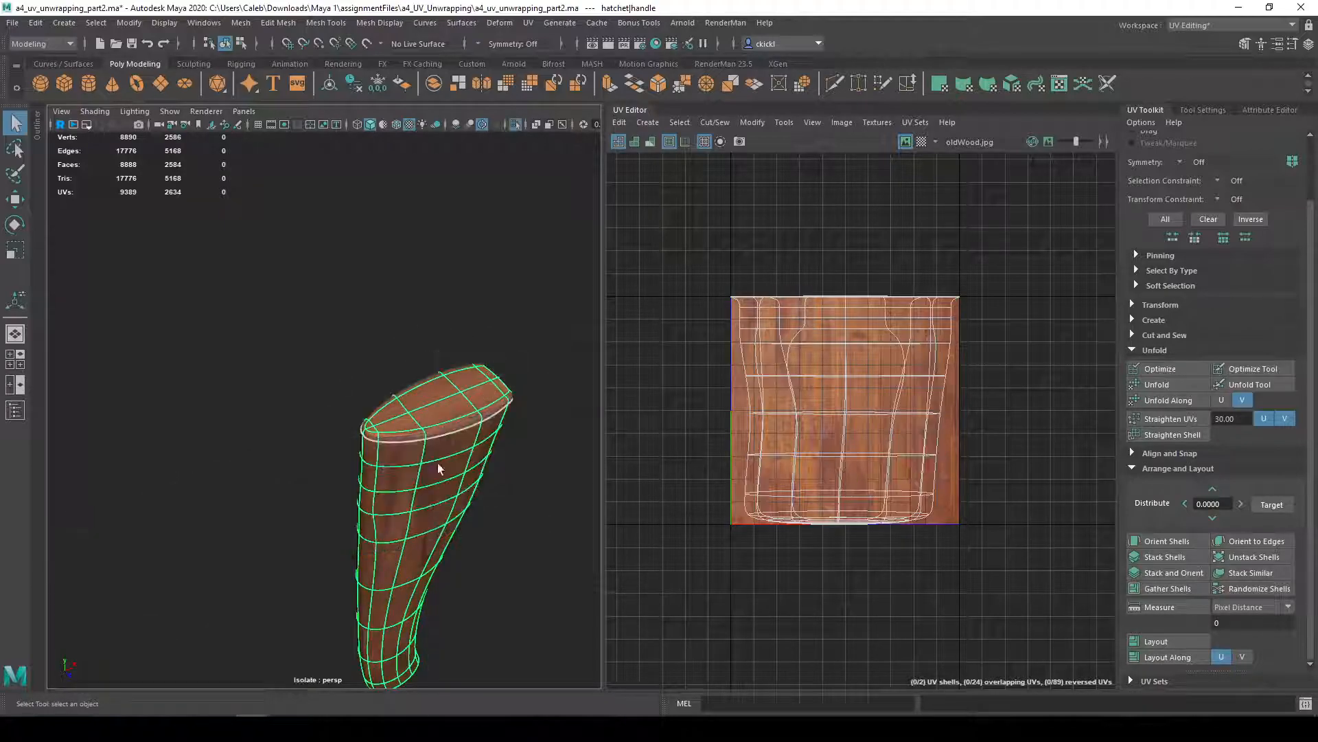
# - Cut the UVs along the edge loop one row below the handle's top rim
pyautogui.keyDown('alt'); pyautogui.moveTo(441, 455); pyautogui.dragTo(398, 415); pyautogui.keyUp('alt')
pyautogui.moveTo(400, 349); pyautogui.dragTo(402, 318, button='right')
pyautogui.doubleClick(397, 398)
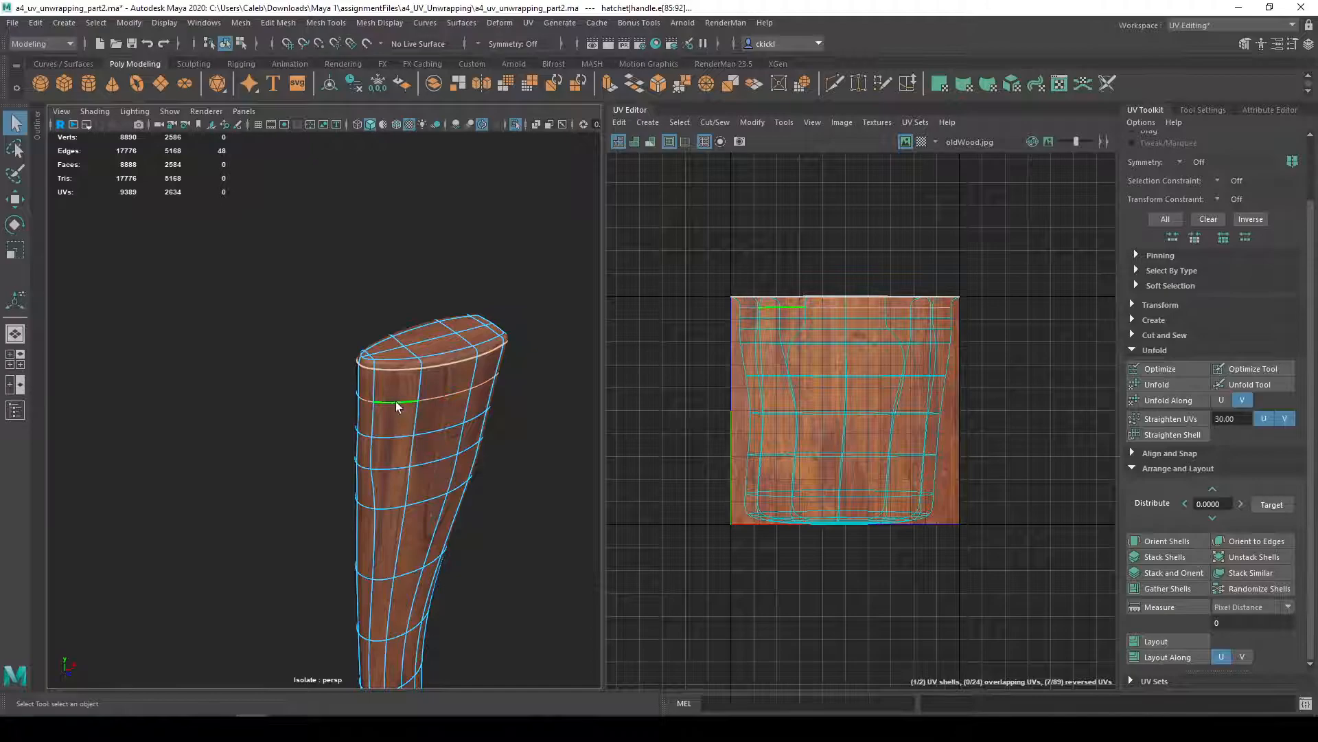
pyautogui.doubleClick(393, 435)
pyautogui.moveTo(486, 410)
pyautogui.keyDown('alt'); pyautogui.mouseDown()
pyautogui.moveTo(392, 406)
pyautogui.moveTo(443, 410)
pyautogui.moveTo(359, 368)
pyautogui.mouseUp(); pyautogui.keyUp('alt')
pyautogui.doubleClick(347, 381)
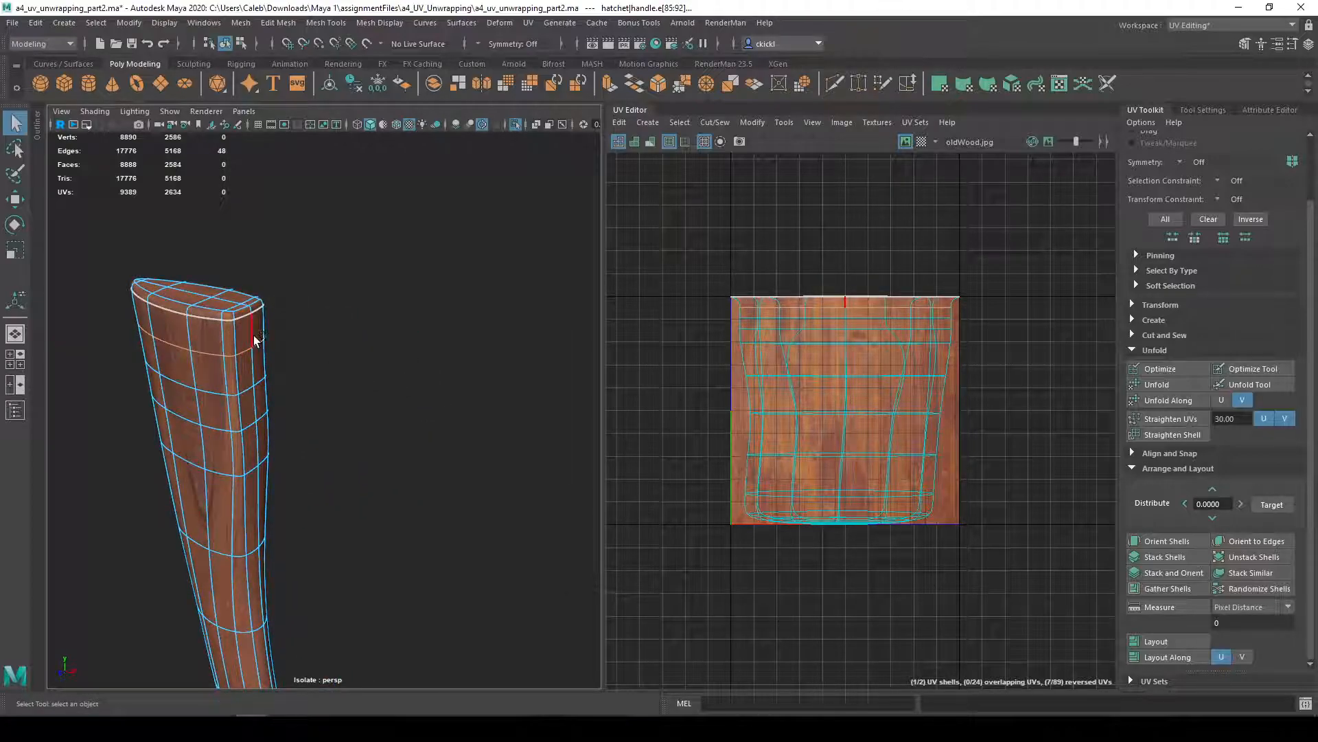
pyautogui.hotkey('shift', 'x')
pyautogui.keyDown('alt'); pyautogui.moveTo(448, 257); pyautogui.dragTo(338, 284); pyautogui.keyUp('alt')
pyautogui.keyDown('alt'); pyautogui.moveTo(338, 283); pyautogui.dragTo(436, 274, button='middle'); pyautogui.keyUp('alt')
pyautogui.keyDown('alt'); pyautogui.moveTo(383, 331); pyautogui.dragTo(495, 350); pyautogui.keyUp('alt')
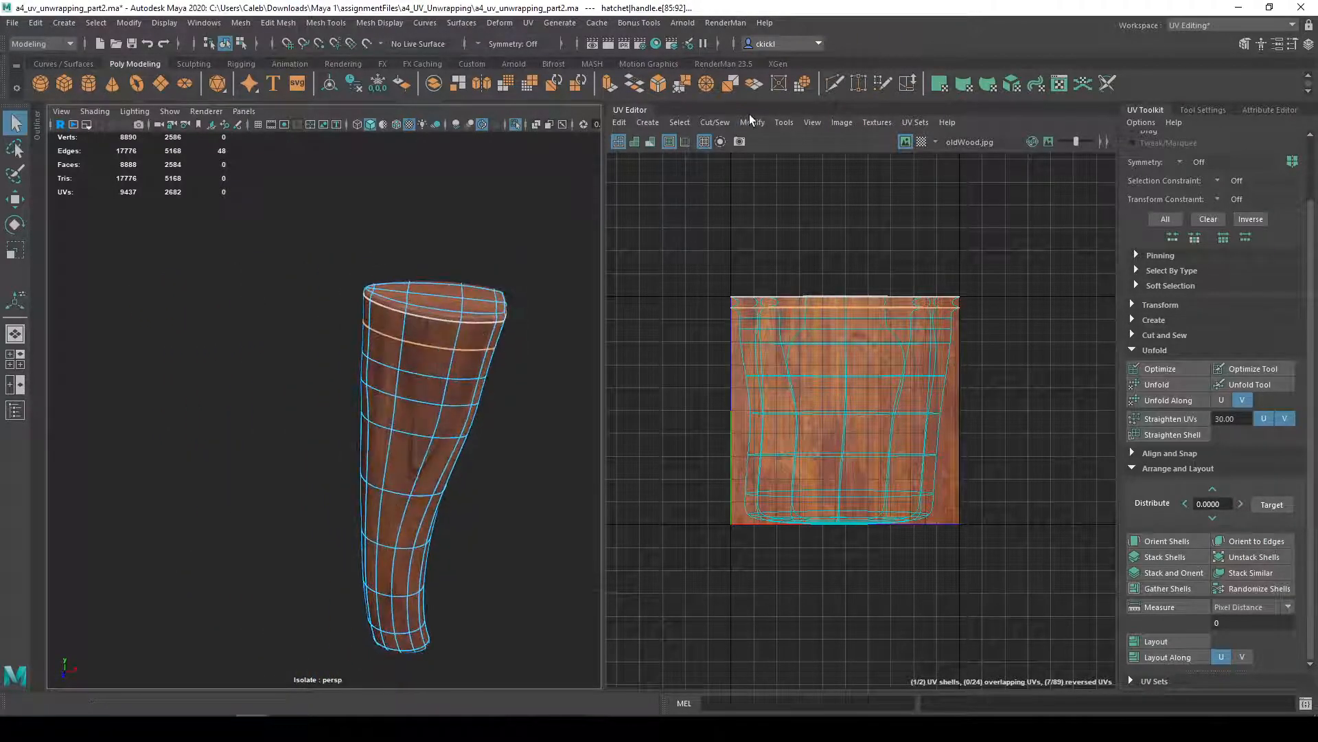
pyautogui.click(724, 125)
pyautogui.click(721, 195)
# - Check the seams against the hatchet head, and move and sew the handle's top rim loop back together
pyautogui.moveTo(447, 329); pyautogui.dragTo(448, 246, button='right')
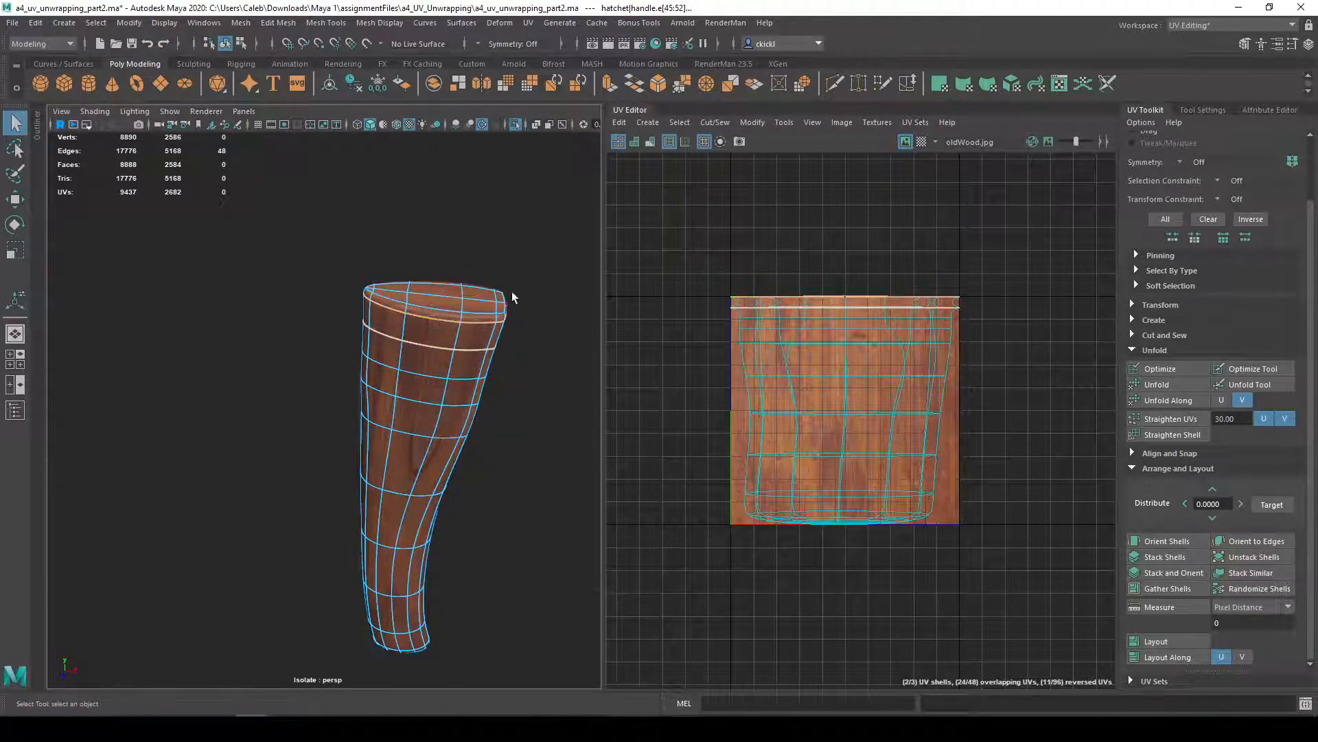
pyautogui.keyDown('alt'); pyautogui.moveTo(509, 296); pyautogui.dragTo(468, 282); pyautogui.keyUp('alt')
pyautogui.hotkey('ctrl', '1')
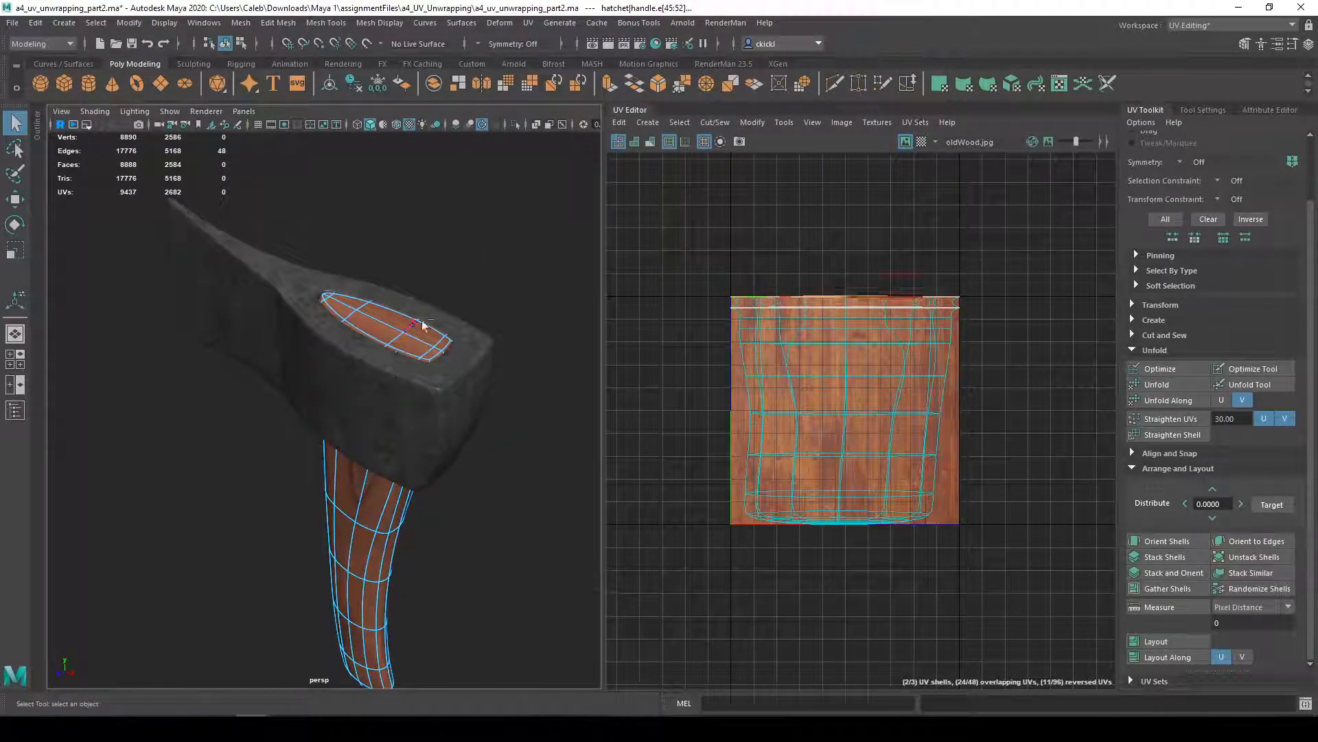
pyautogui.moveTo(399, 344); pyautogui.dragTo(451, 285, button='right')
pyautogui.hotkey('ctrl', '1')
pyautogui.moveTo(417, 349); pyautogui.dragTo(417, 286, button='right')
pyautogui.doubleClick(401, 356)
pyautogui.click(715, 122)
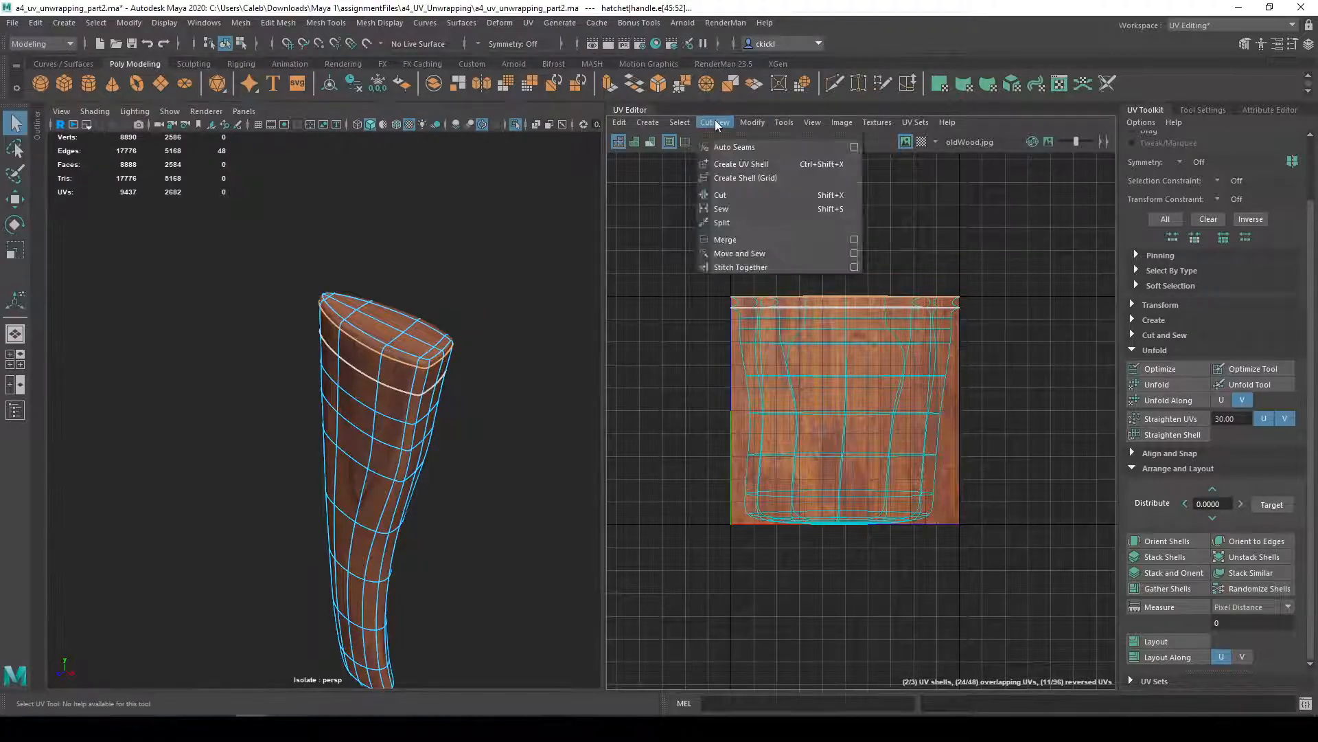
pyautogui.click(752, 251)
# - Cut the UVs along the vertical edges at both corners of the narrow side of the handle's top section
pyautogui.keyDown('alt'); pyautogui.moveTo(477, 362); pyautogui.dragTo(356, 352); pyautogui.keyUp('alt')
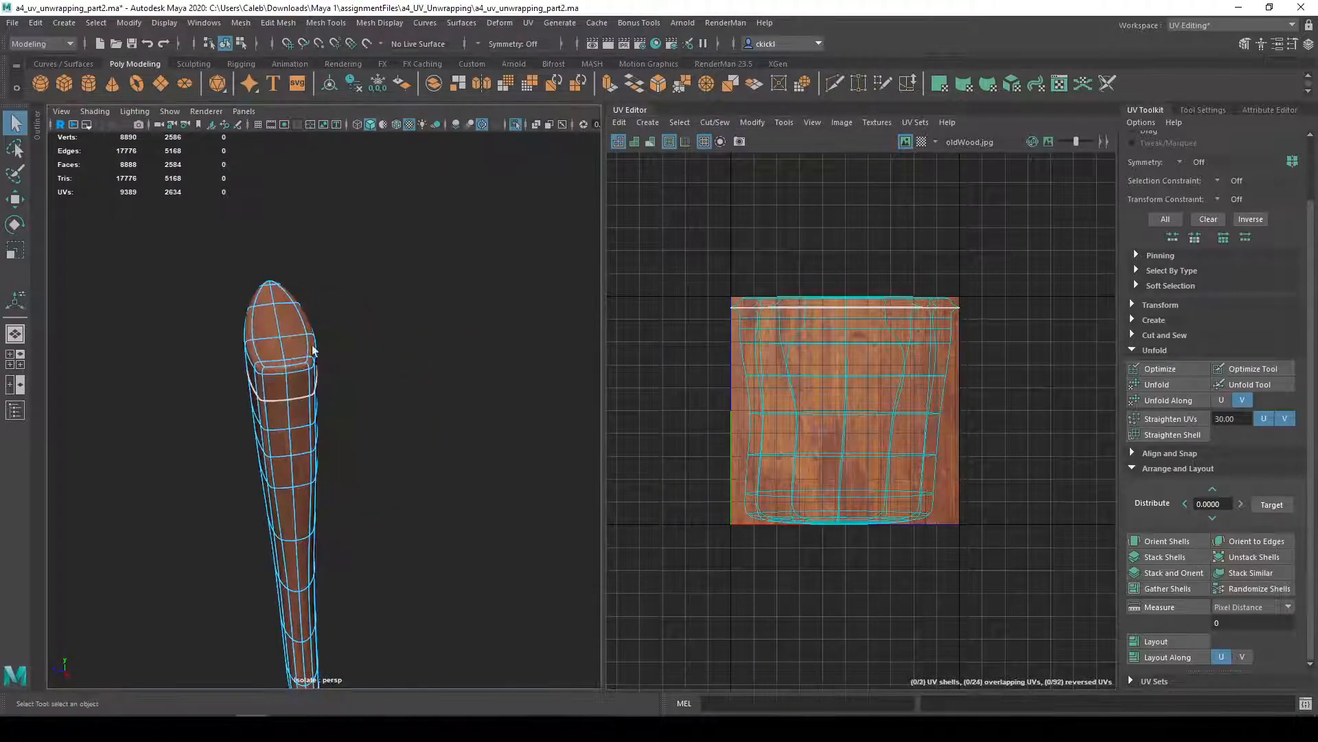
pyautogui.scroll(5, 355, 351)
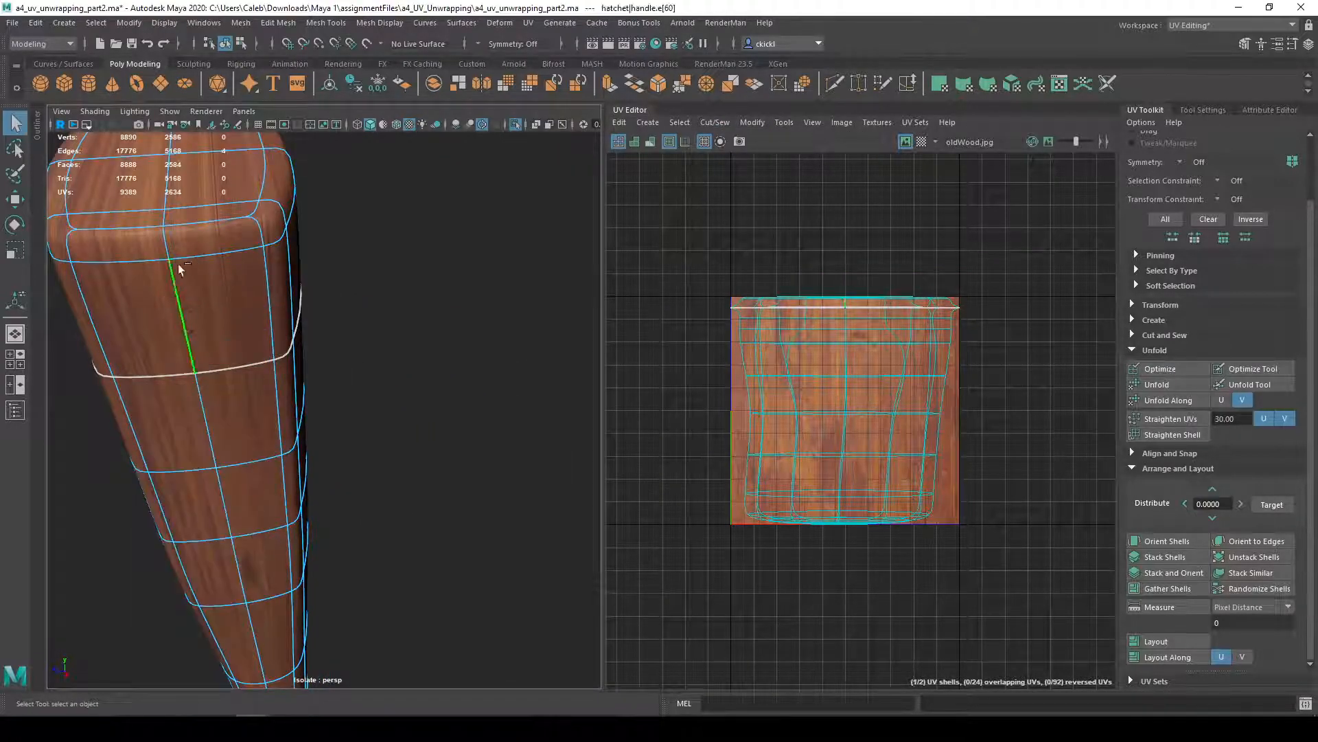
pyautogui.keyDown('shift'); pyautogui.click(165, 241); pyautogui.keyUp('shift')
pyautogui.keyDown('alt'); pyautogui.moveTo(166, 241); pyautogui.dragTo(351, 388); pyautogui.keyUp('alt')
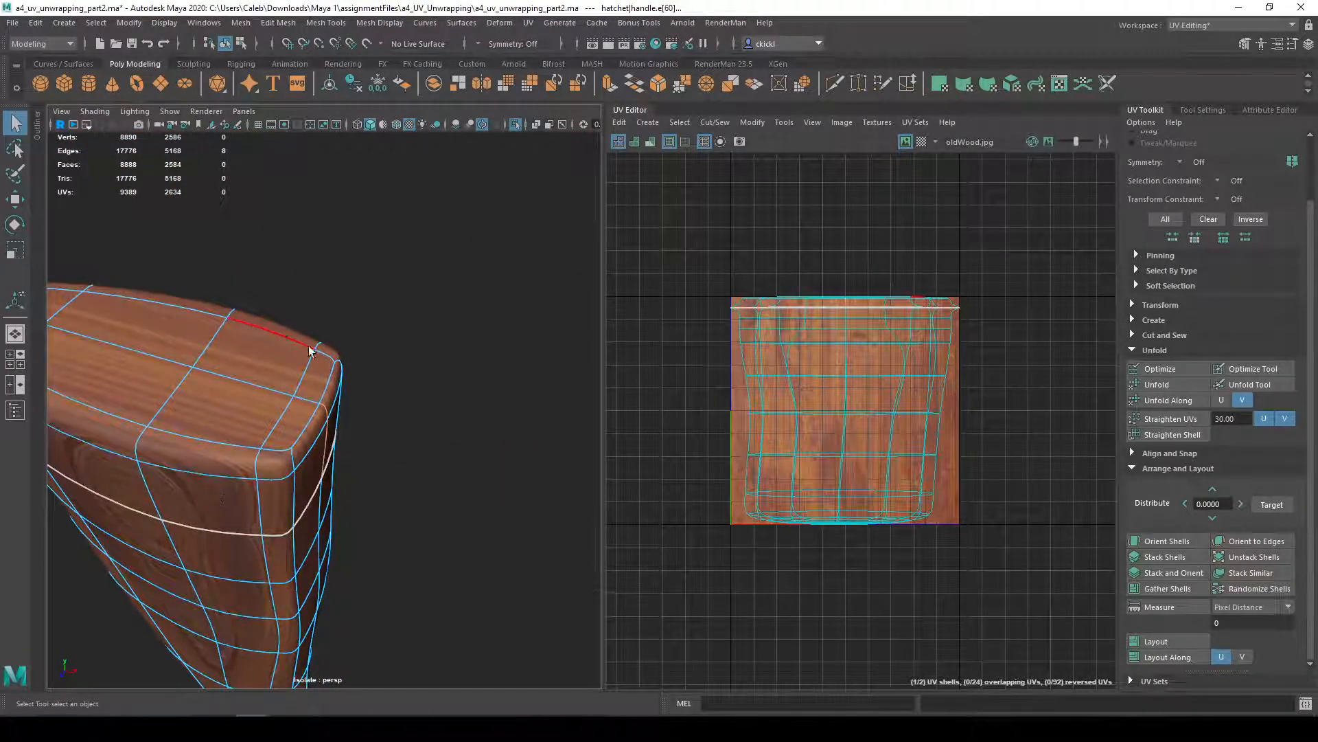
pyautogui.keyDown('alt'); pyautogui.moveTo(130, 407); pyautogui.dragTo(274, 333); pyautogui.keyUp('alt')
pyautogui.keyDown('ctrl'); pyautogui.click(252, 273); pyautogui.keyUp('ctrl')
pyautogui.keyDown('alt'); pyautogui.moveTo(252, 275); pyautogui.dragTo(334, 326); pyautogui.keyUp('alt')
pyautogui.keyDown('alt'); pyautogui.moveTo(239, 329); pyautogui.dragTo(297, 312); pyautogui.keyUp('alt')
pyautogui.keyDown('alt'); pyautogui.moveTo(383, 291); pyautogui.dragTo(286, 321); pyautogui.keyUp('alt')
pyautogui.keyDown('alt'); pyautogui.moveTo(217, 273); pyautogui.dragTo(384, 278); pyautogui.keyUp('alt')
pyautogui.click(283, 337)
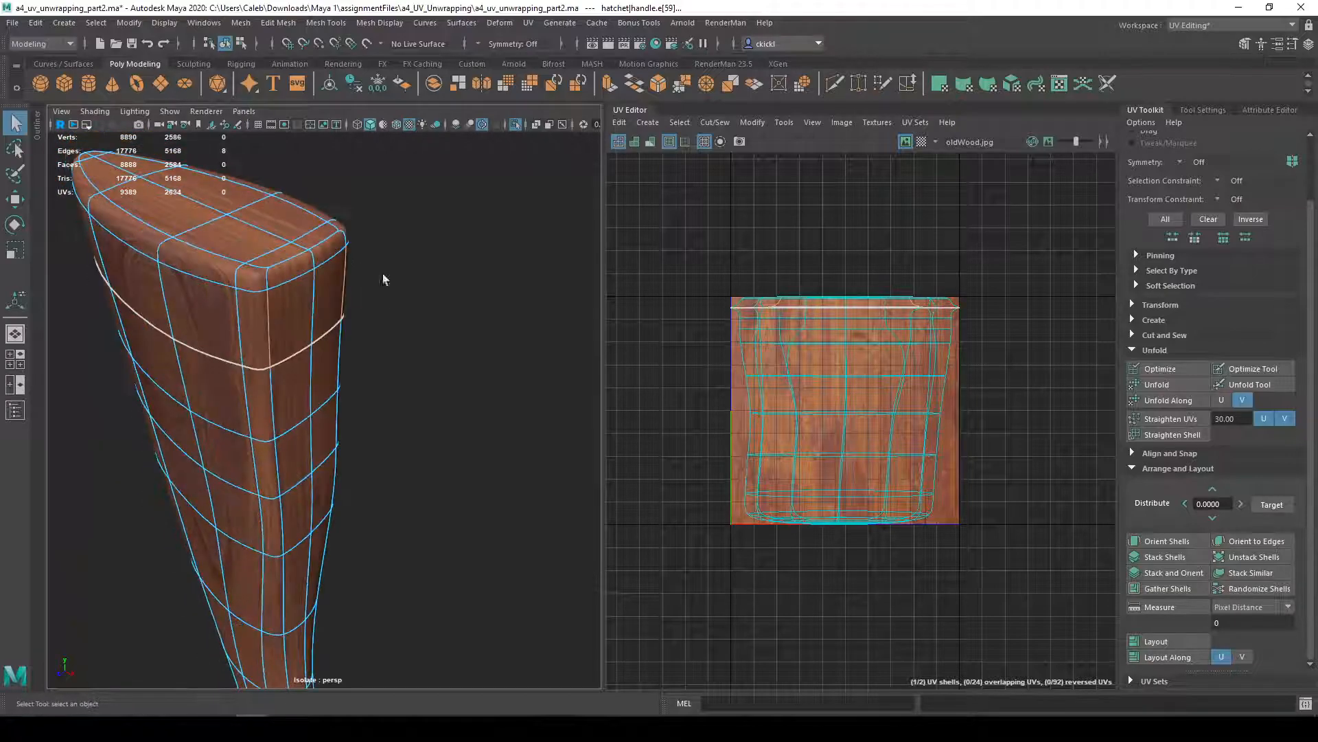
pyautogui.click(715, 122)
pyautogui.click(739, 197)
# - Select the handle's top cap shell, unfold it, and move it above the texture tile
pyautogui.moveTo(297, 268); pyautogui.dragTo(361, 316, button='right')
pyautogui.click(283, 240)
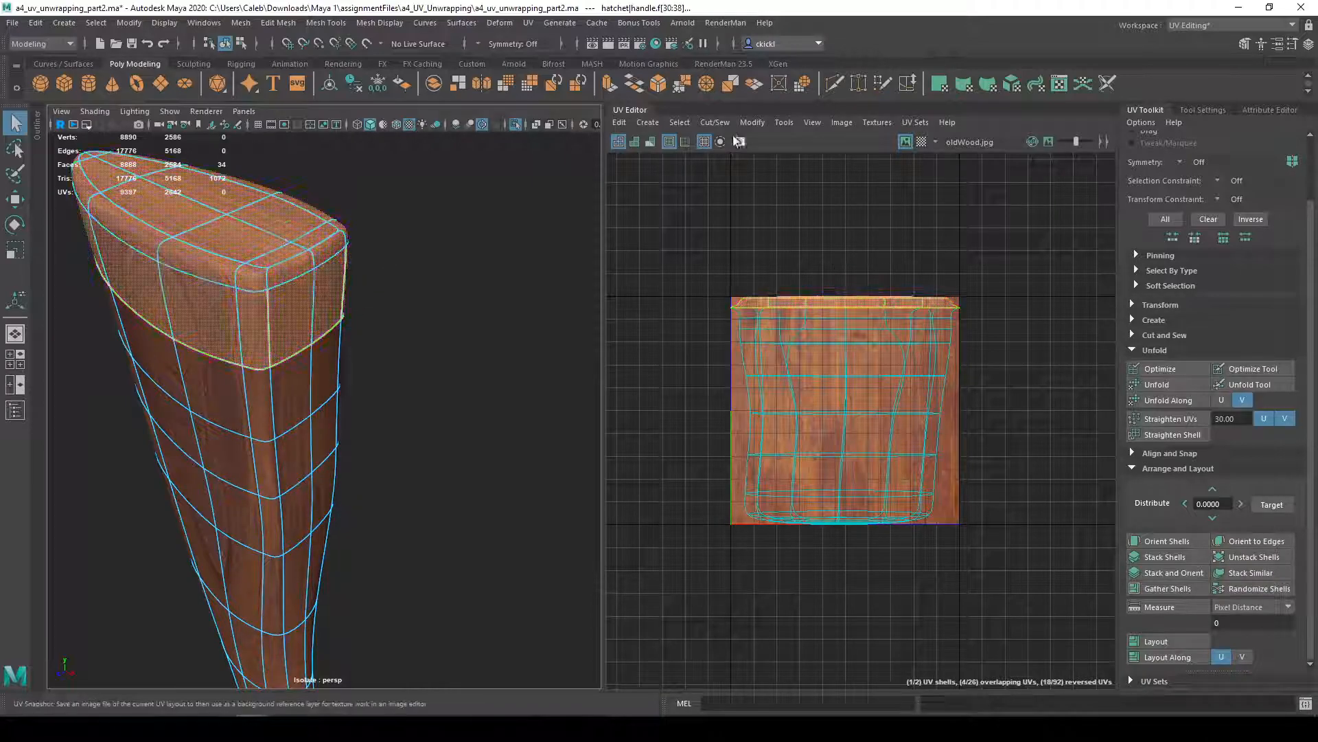
pyautogui.click(753, 123)
pyautogui.click(773, 551)
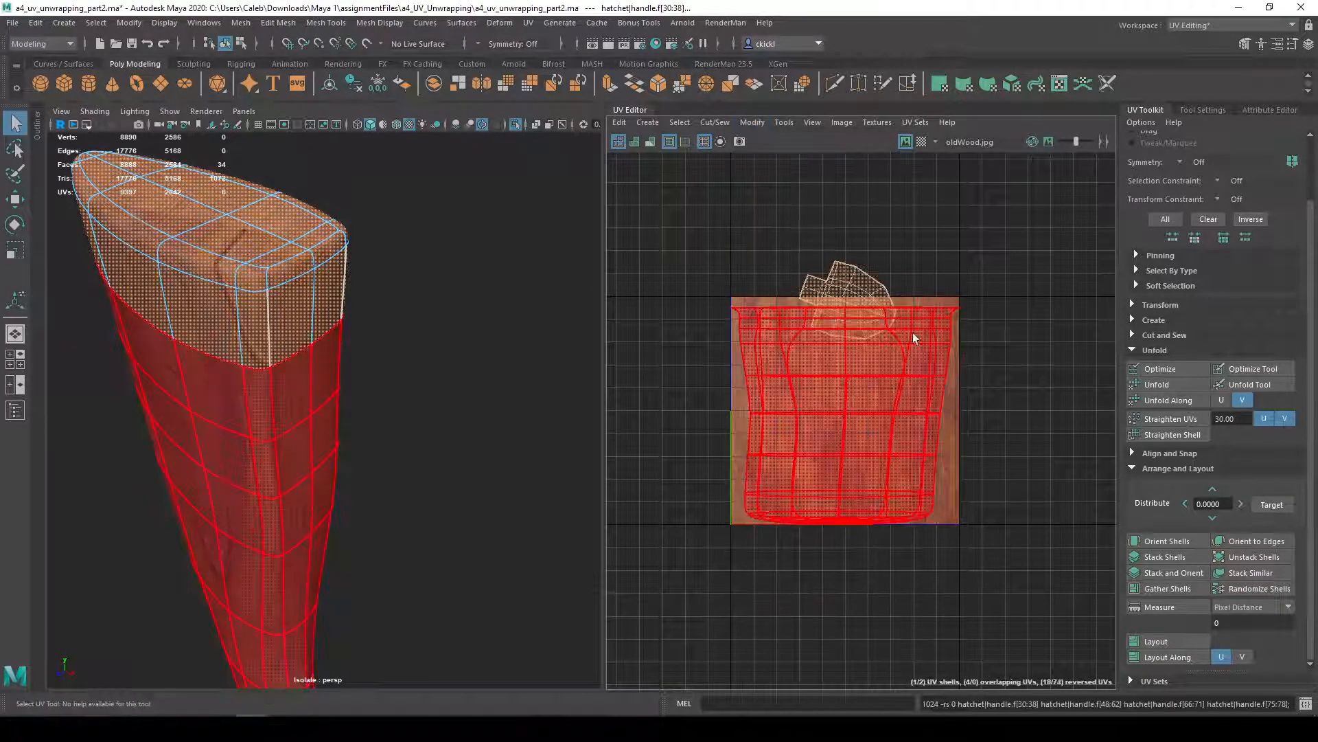
pyautogui.press('w')
pyautogui.moveTo(855, 296); pyautogui.dragTo(850, 253)
# - Cut the UVs along the edge loop around the handle's butt end
pyautogui.keyDown('alt'); pyautogui.moveTo(500, 277); pyautogui.dragTo(533, 379); pyautogui.keyUp('alt')
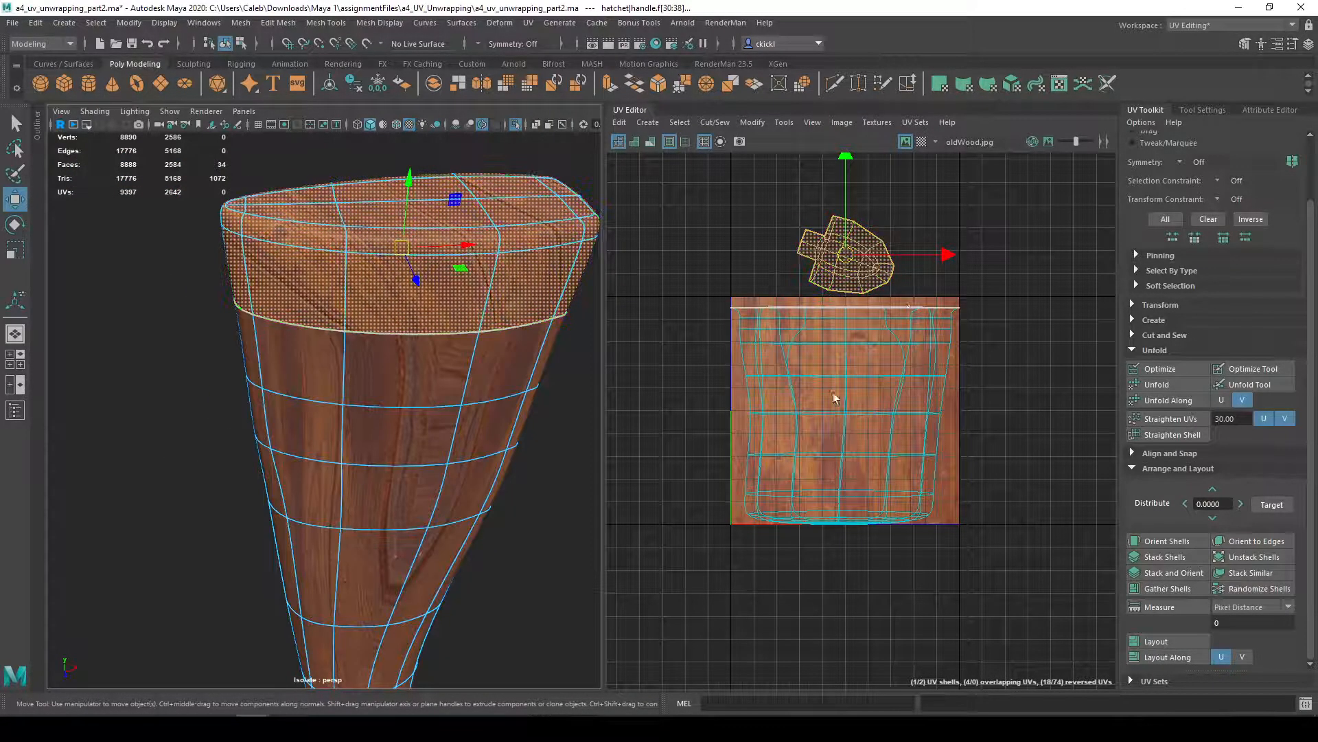
pyautogui.click(859, 349)
pyautogui.keyDown('alt'); pyautogui.moveTo(485, 479); pyautogui.dragTo(297, 355); pyautogui.keyUp('alt')
pyautogui.keyDown('alt'); pyautogui.moveTo(297, 354); pyautogui.dragTo(397, 209, button='middle'); pyautogui.keyUp('alt')
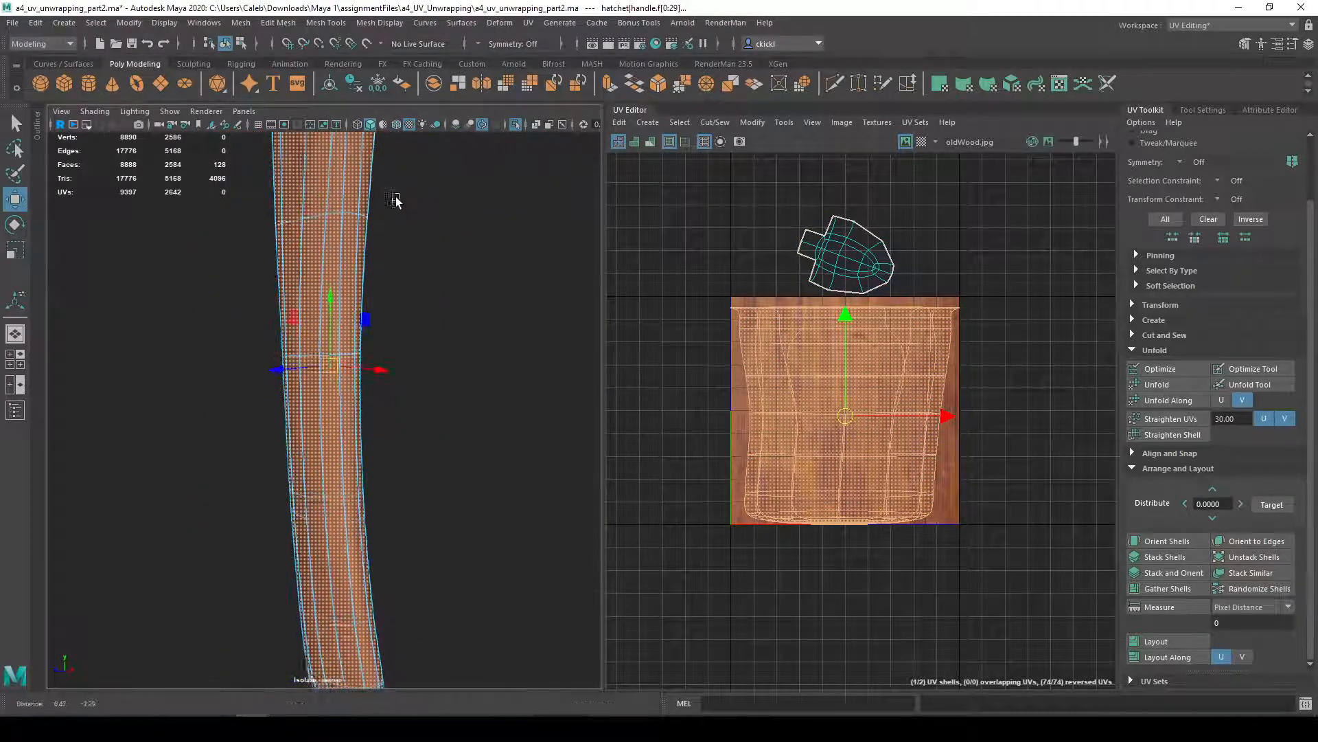
pyautogui.keyDown('alt'); pyautogui.moveTo(402, 439); pyautogui.dragTo(405, 264, button='middle'); pyautogui.keyUp('alt')
pyautogui.keyDown('alt'); pyautogui.moveTo(404, 264); pyautogui.dragTo(412, 536); pyautogui.keyUp('alt')
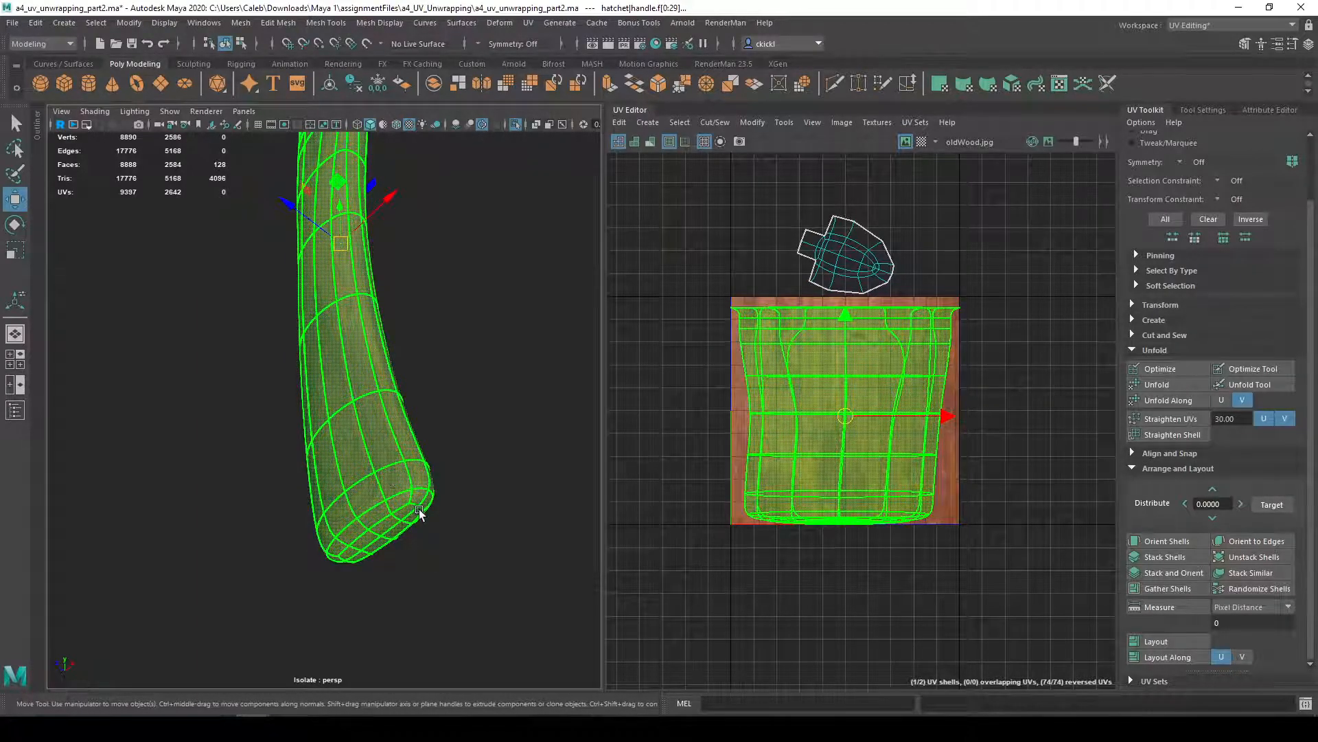
pyautogui.press('q')
pyautogui.moveTo(422, 350); pyautogui.dragTo(426, 305, button='right')
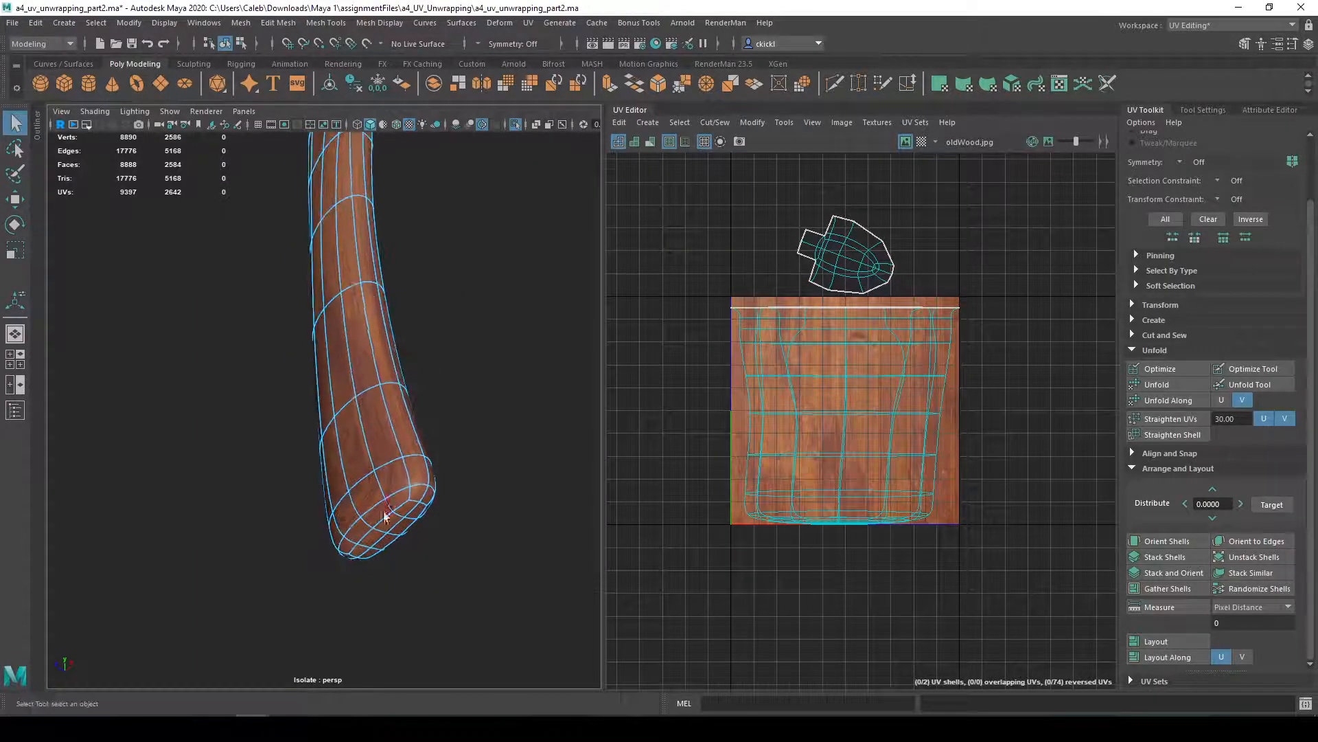
pyautogui.doubleClick(395, 493)
pyautogui.keyDown('alt'); pyautogui.moveTo(511, 530); pyautogui.dragTo(473, 618); pyautogui.keyUp('alt')
pyautogui.keyDown('alt'); pyautogui.moveTo(583, 414); pyautogui.dragTo(505, 395); pyautogui.keyUp('alt')
pyautogui.keyDown('alt'); pyautogui.moveTo(505, 395); pyautogui.dragTo(507, 472, button='middle'); pyautogui.keyUp('alt')
pyautogui.scroll(-8, 505, 471)
pyautogui.keyDown('alt'); pyautogui.moveTo(499, 470); pyautogui.dragTo(420, 465); pyautogui.keyUp('alt')
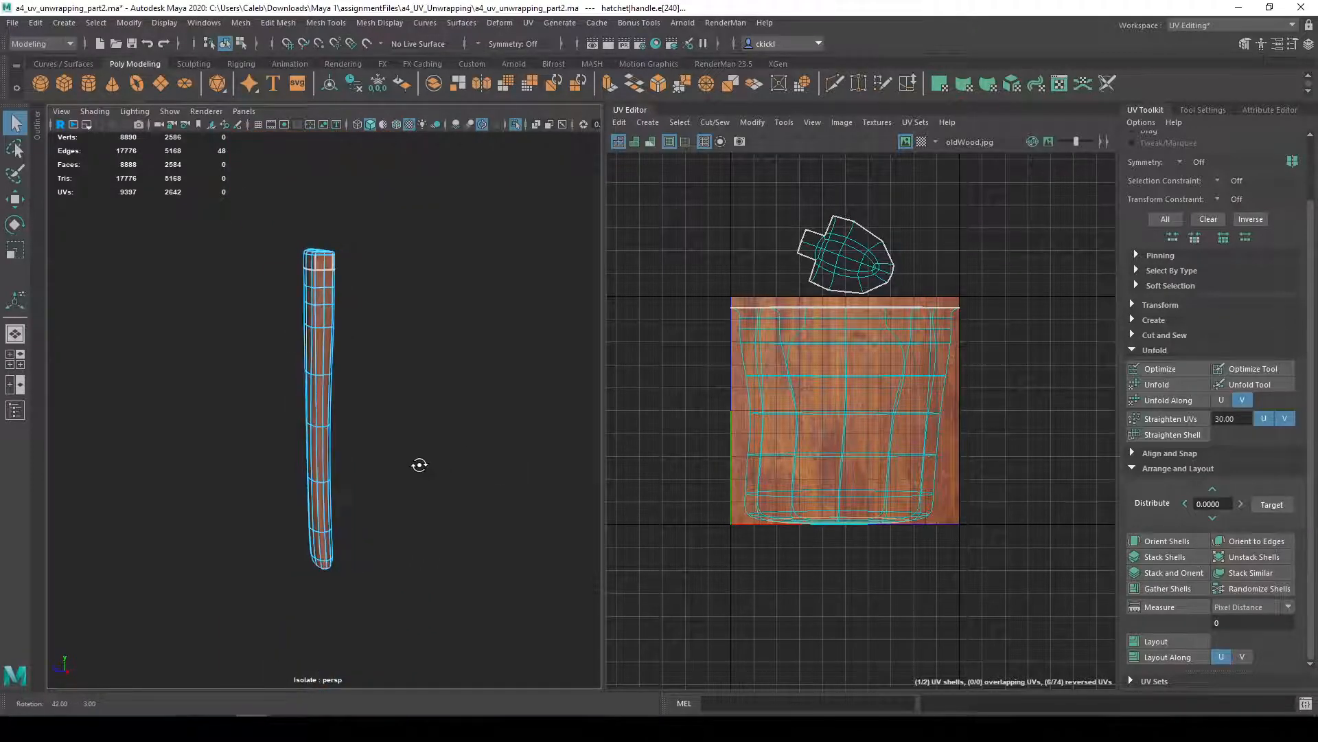
pyautogui.keyDown('alt'); pyautogui.moveTo(365, 566); pyautogui.dragTo(509, 546); pyautogui.keyUp('alt')
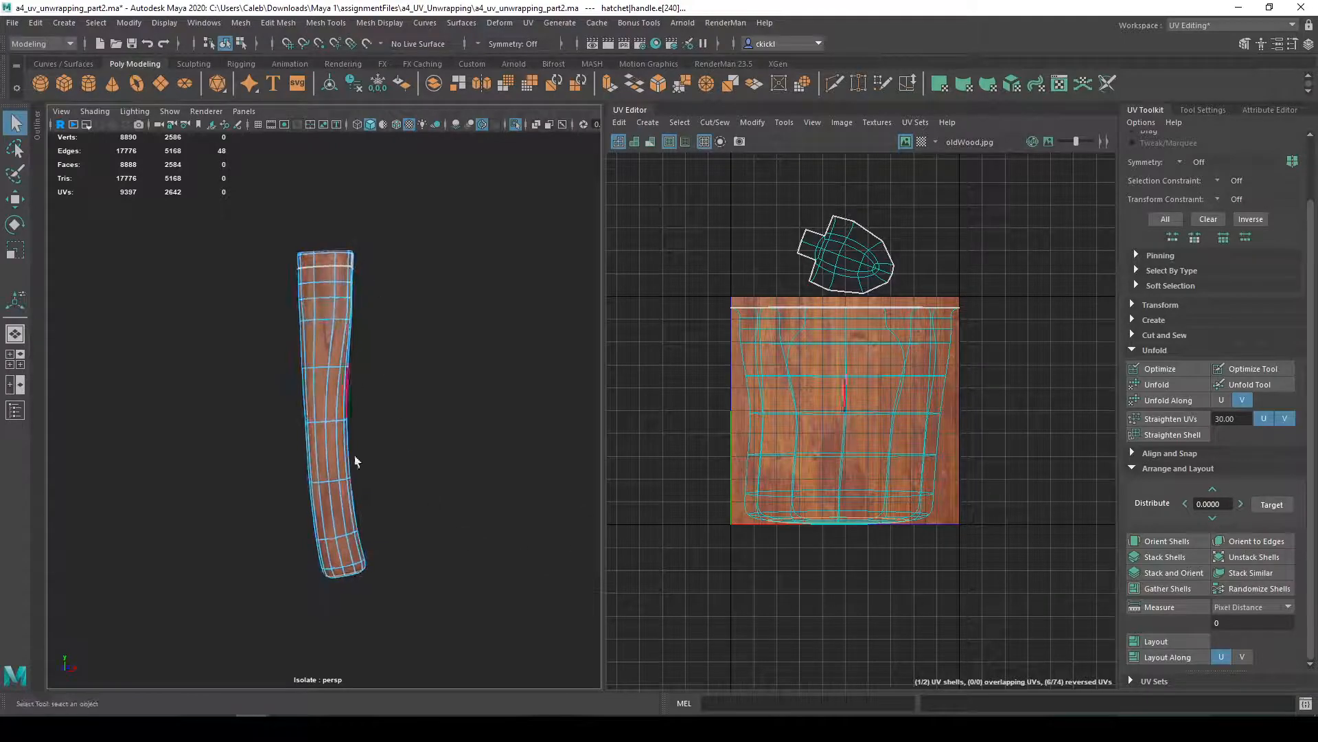
pyautogui.keyDown('alt'); pyautogui.moveTo(535, 278); pyautogui.dragTo(410, 443); pyautogui.keyUp('alt')
pyautogui.click(716, 126)
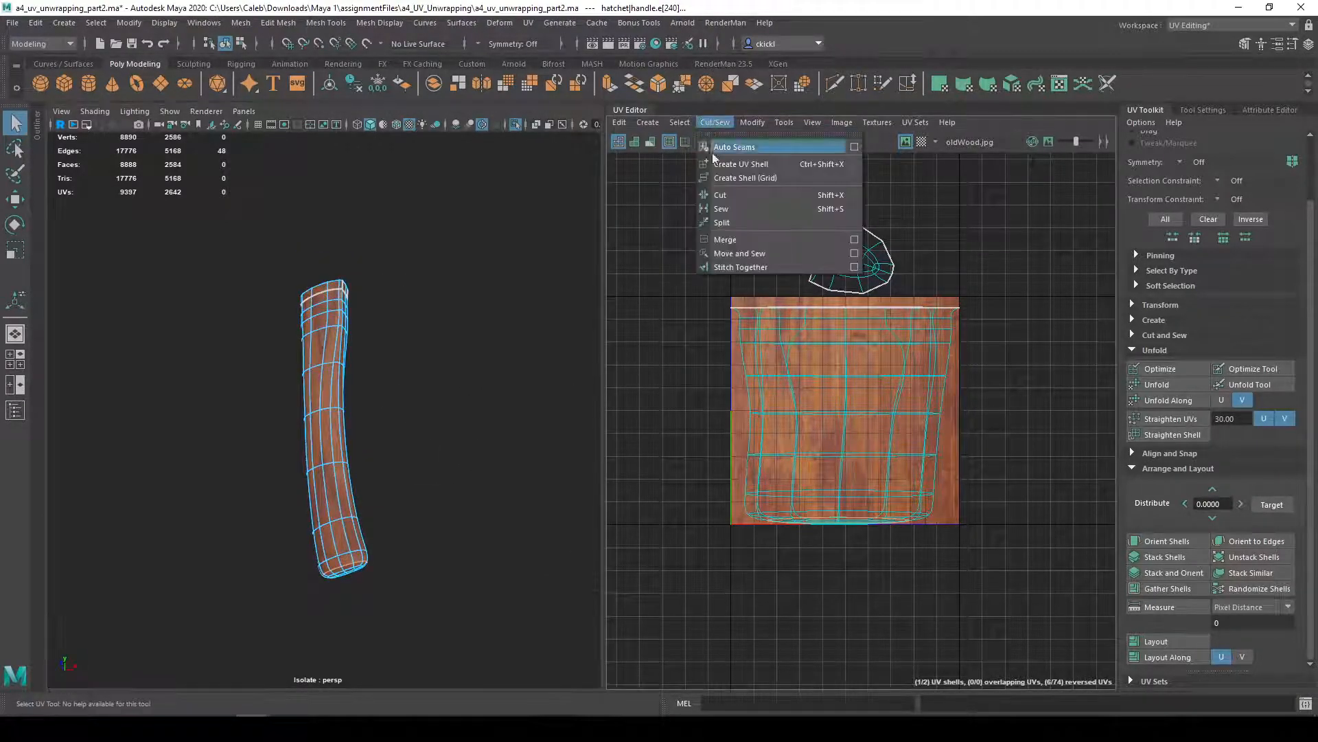
pyautogui.click(744, 195)
# - Select the handle's body shell and examine the handle's narrow sides for a place to put the lengthwise seam
pyautogui.keyDown('alt'); pyautogui.moveTo(544, 401); pyautogui.dragTo(430, 434); pyautogui.keyUp('alt')
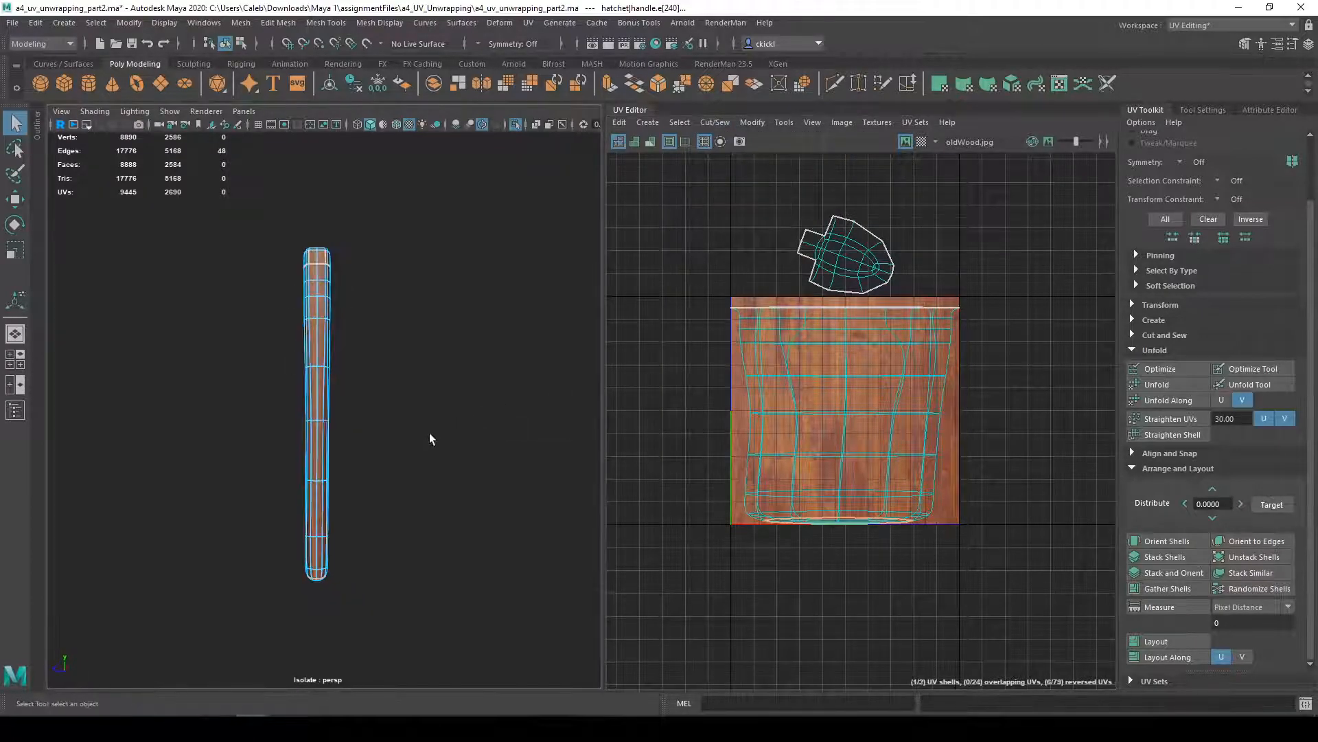
pyautogui.rightClick(317, 340)
pyautogui.moveTo(375, 342); pyautogui.dragTo(391, 371, button='right')
pyautogui.click(319, 370)
pyautogui.moveTo(409, 382)
pyautogui.keyDown('alt'); pyautogui.mouseDown()
pyautogui.moveTo(442, 378)
pyautogui.moveTo(518, 306)
pyautogui.moveTo(642, 359)
pyautogui.moveTo(385, 433)
pyautogui.moveTo(442, 415)
pyautogui.moveTo(447, 430)
pyautogui.moveTo(392, 400)
pyautogui.moveTo(375, 256)
pyautogui.moveTo(386, 385)
pyautogui.mouseUp(); pyautogui.keyUp('alt')
pyautogui.click(442, 415)
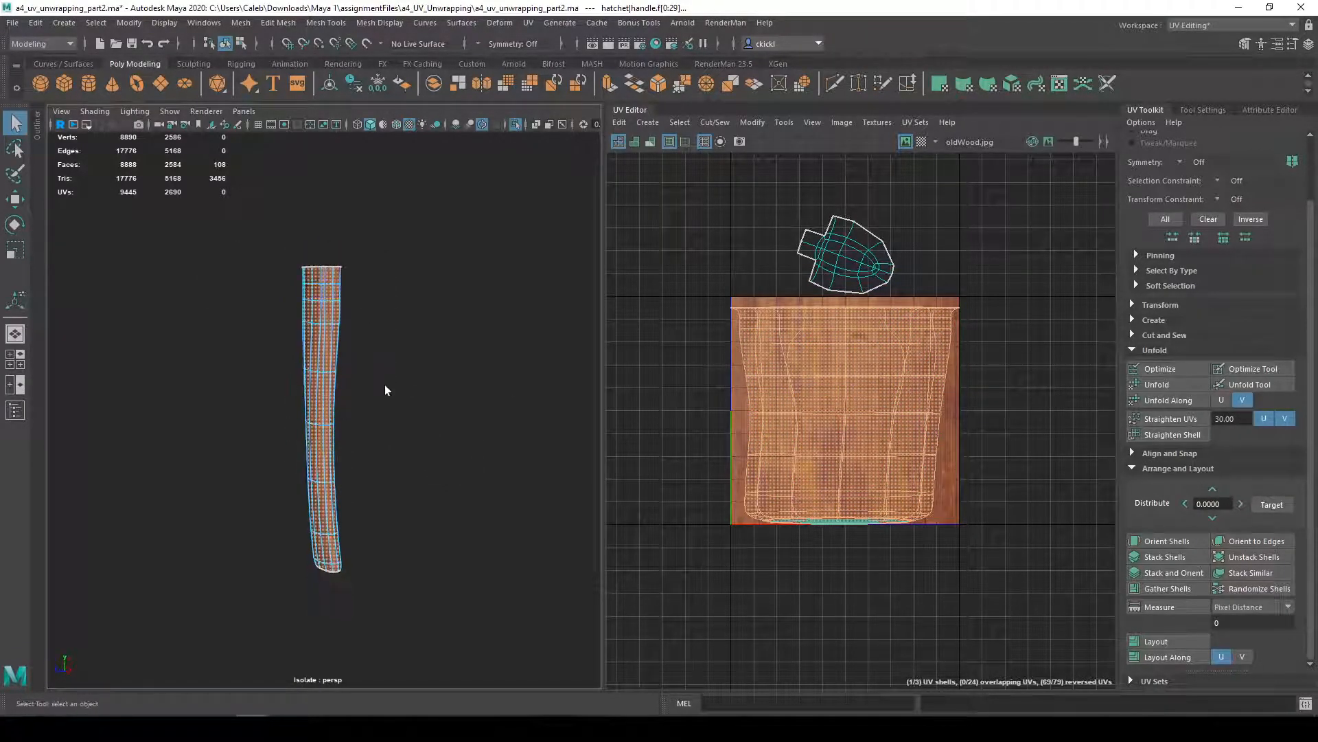
pyautogui.click(317, 265)
pyautogui.press('f')
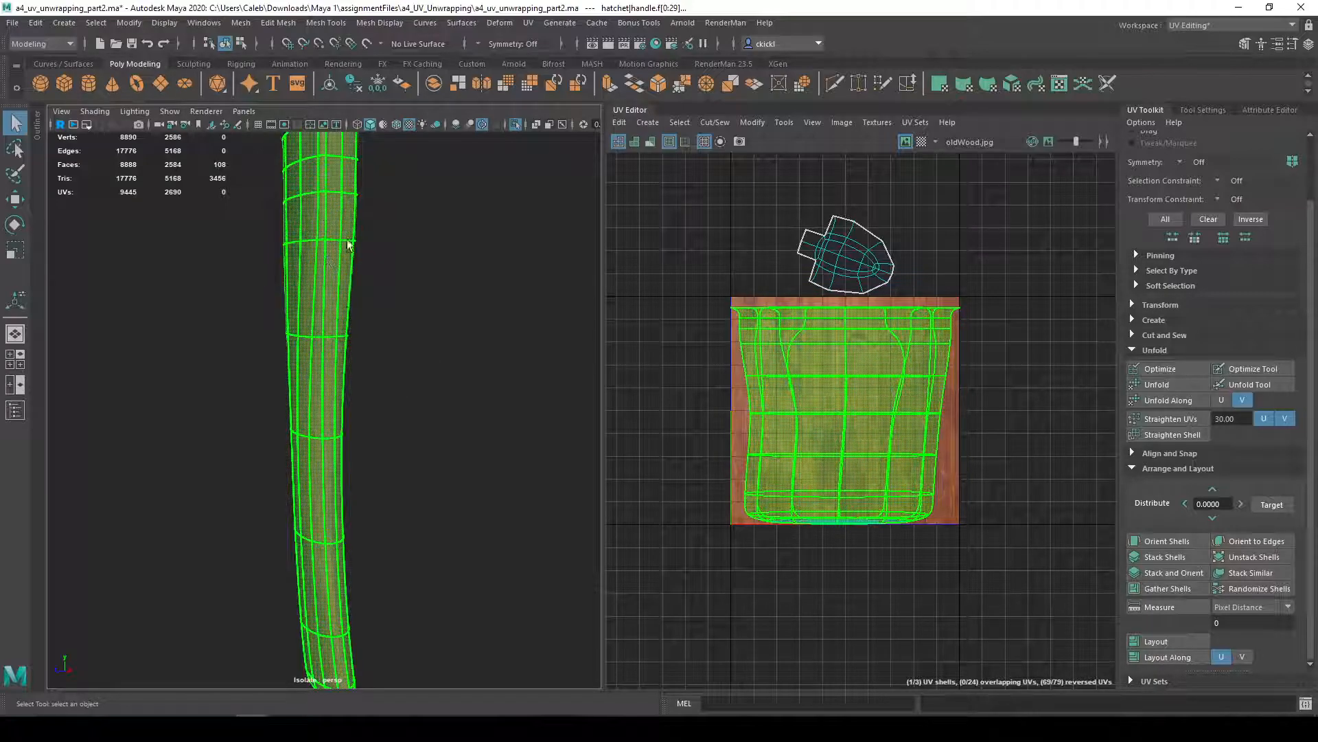
pyautogui.click(343, 520)
pyautogui.keyDown('alt'); pyautogui.moveTo(435, 286); pyautogui.dragTo(374, 323); pyautogui.keyUp('alt')
pyautogui.click(347, 309)
pyautogui.click(420, 471)
pyautogui.keyDown('alt'); pyautogui.moveTo(421, 474); pyautogui.dragTo(339, 418); pyautogui.keyUp('alt')
# - Cut the UVs along a lengthwise edge line on the handle's narrow side down to the butt end, with the hatchet head displayed
pyautogui.moveTo(332, 342); pyautogui.dragTo(342, 318, button='right')
pyautogui.click(343, 314)
pyautogui.keyDown('alt'); pyautogui.moveTo(421, 605); pyautogui.dragTo(426, 324, button='middle'); pyautogui.keyUp('alt')
pyautogui.keyDown('alt'); pyautogui.moveTo(395, 509); pyautogui.dragTo(361, 616, button='right'); pyautogui.keyUp('alt')
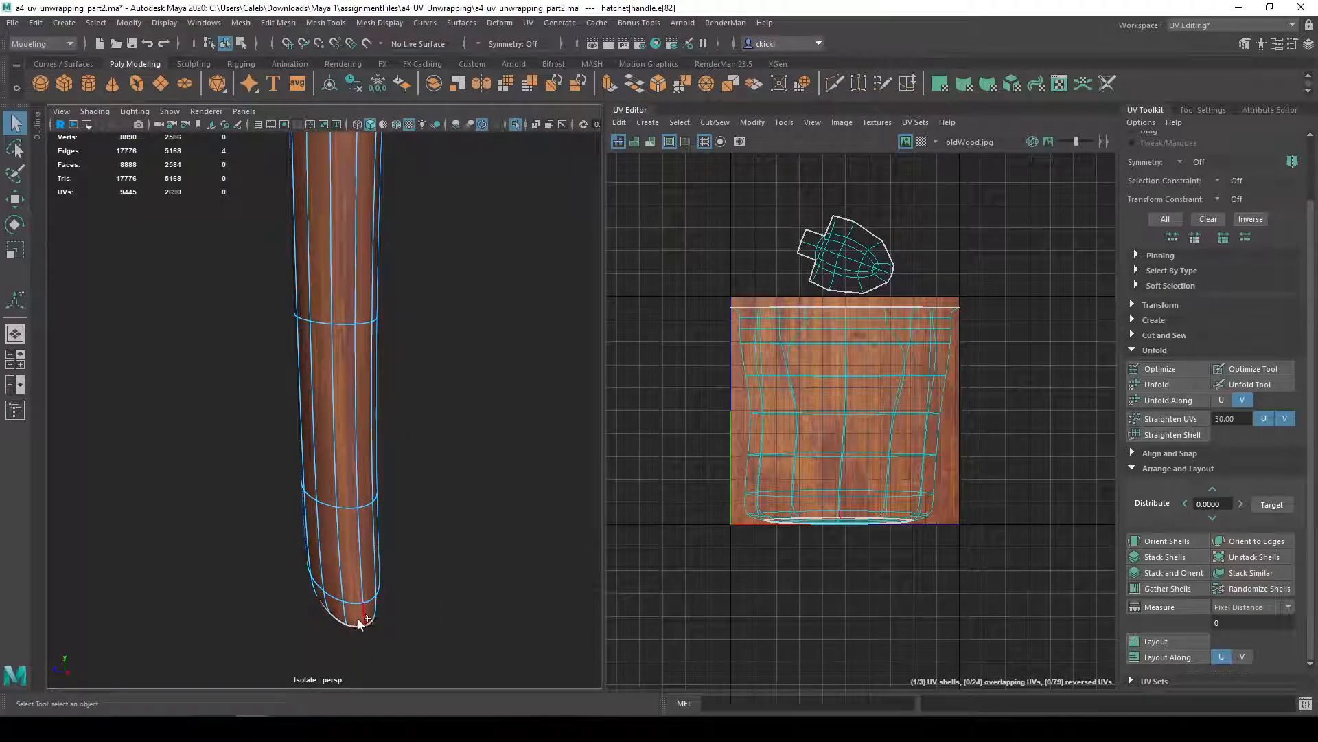
pyautogui.keyDown('alt'); pyautogui.moveTo(450, 562); pyautogui.dragTo(481, 598); pyautogui.keyUp('alt')
pyautogui.keyDown('alt'); pyautogui.moveTo(480, 598); pyautogui.dragTo(498, 656, button='middle'); pyautogui.keyUp('alt')
pyautogui.click(520, 123)
pyautogui.click(768, 123)
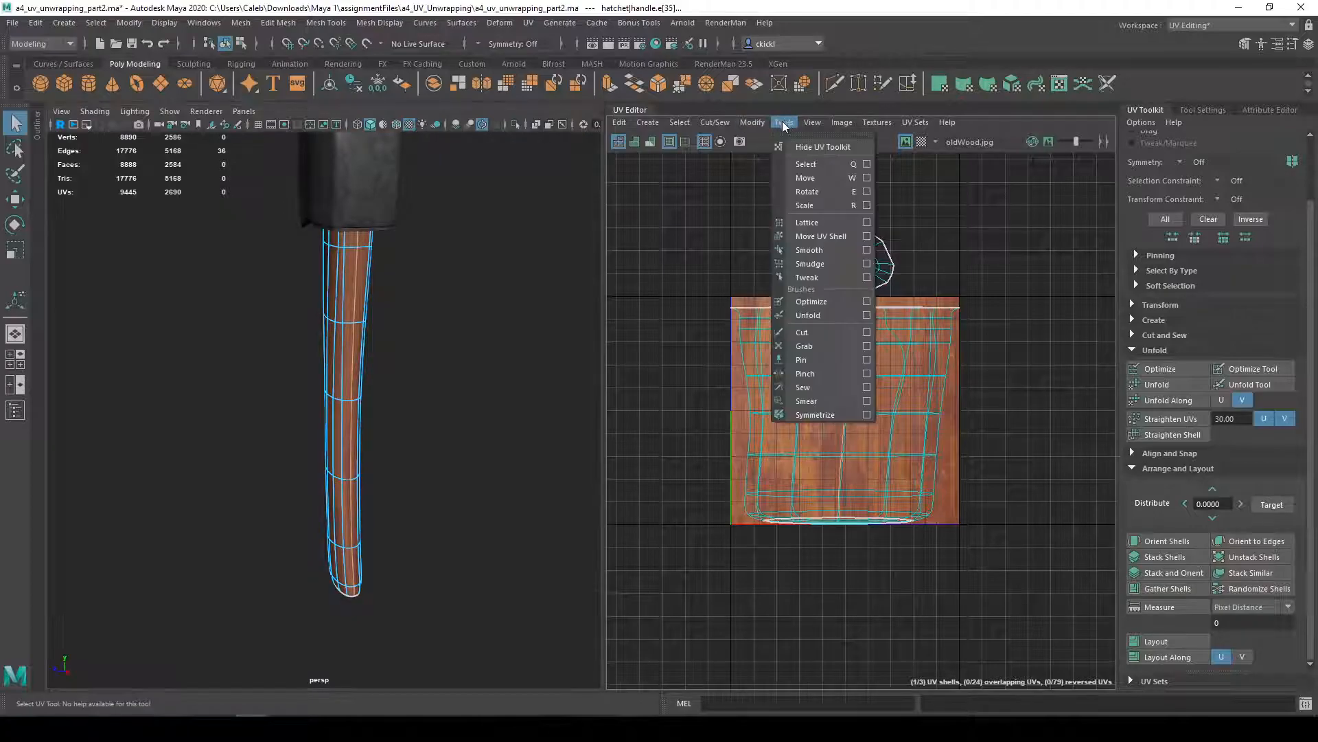
pyautogui.click(742, 194)
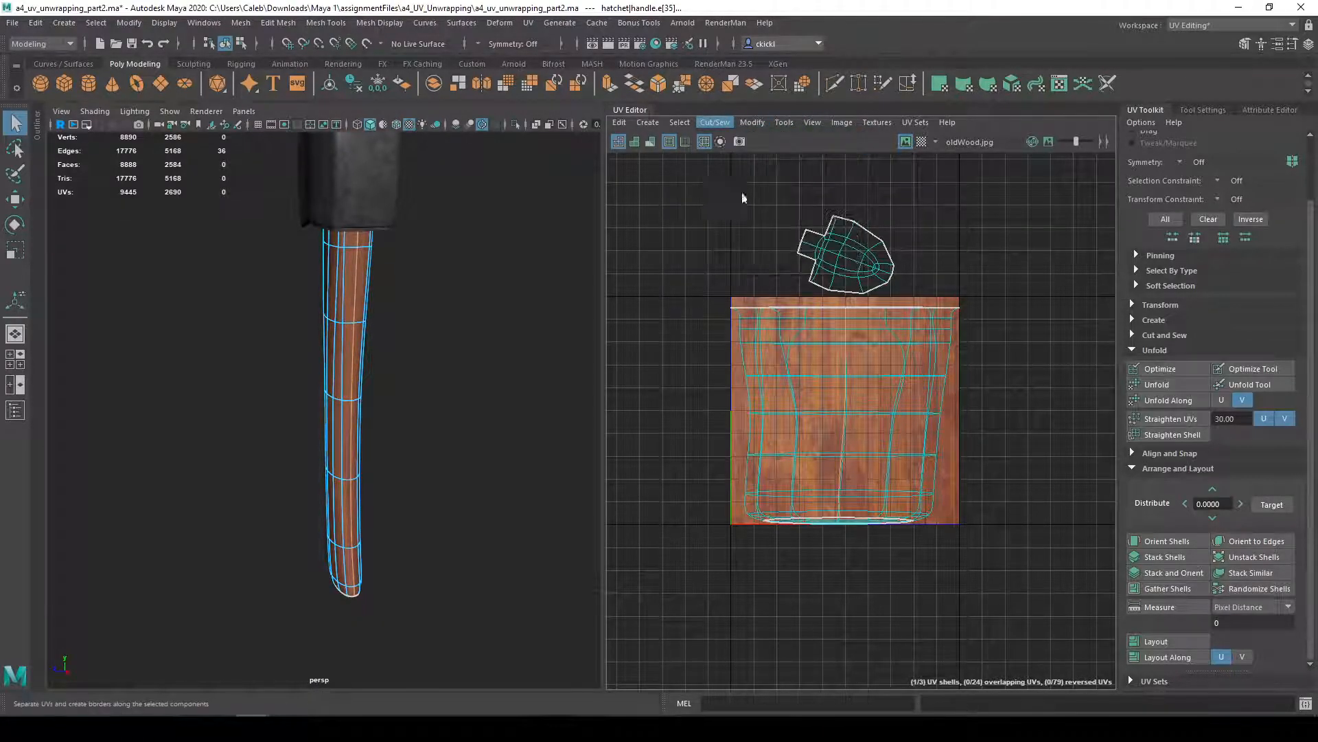
# - Select all of the handle's UV shells and unfold them
pyautogui.moveTo(345, 332); pyautogui.dragTo(418, 369, button='right')
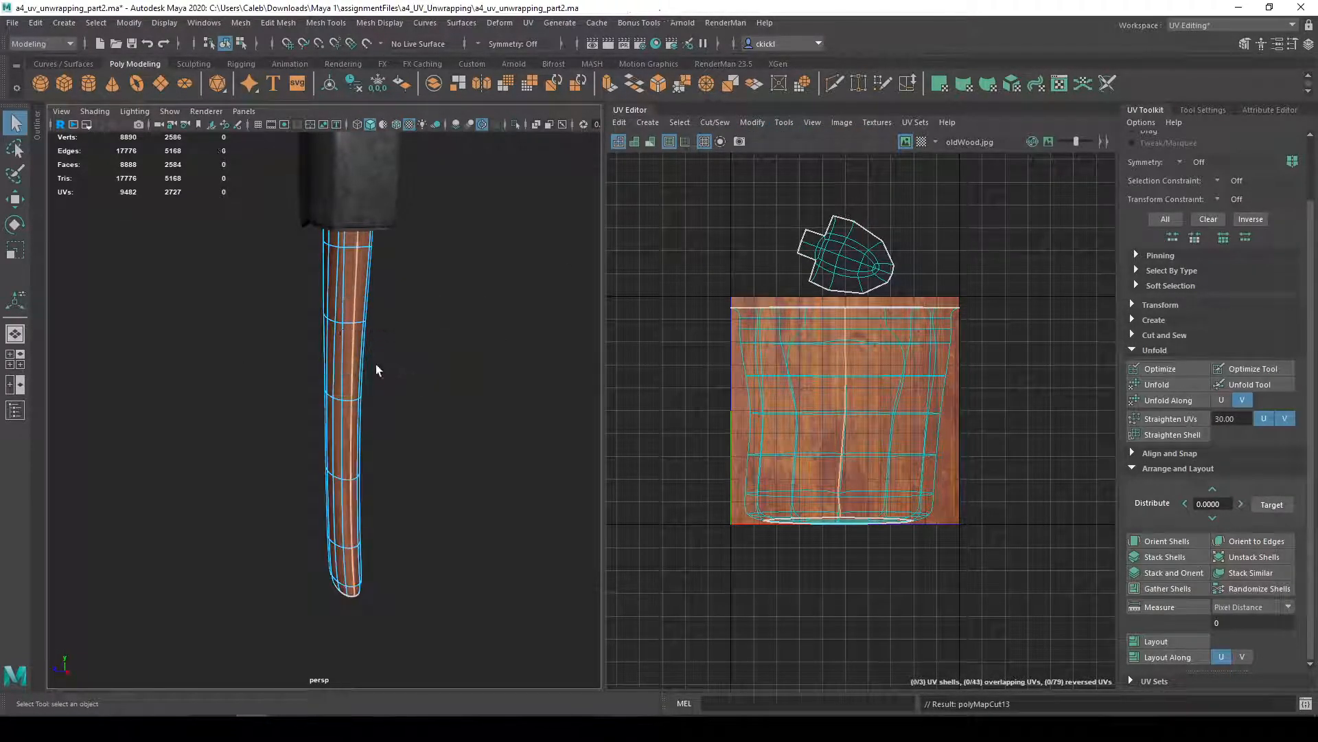
pyautogui.click(342, 362)
pyautogui.moveTo(777, 173); pyautogui.dragTo(971, 557)
pyautogui.click(1182, 385)
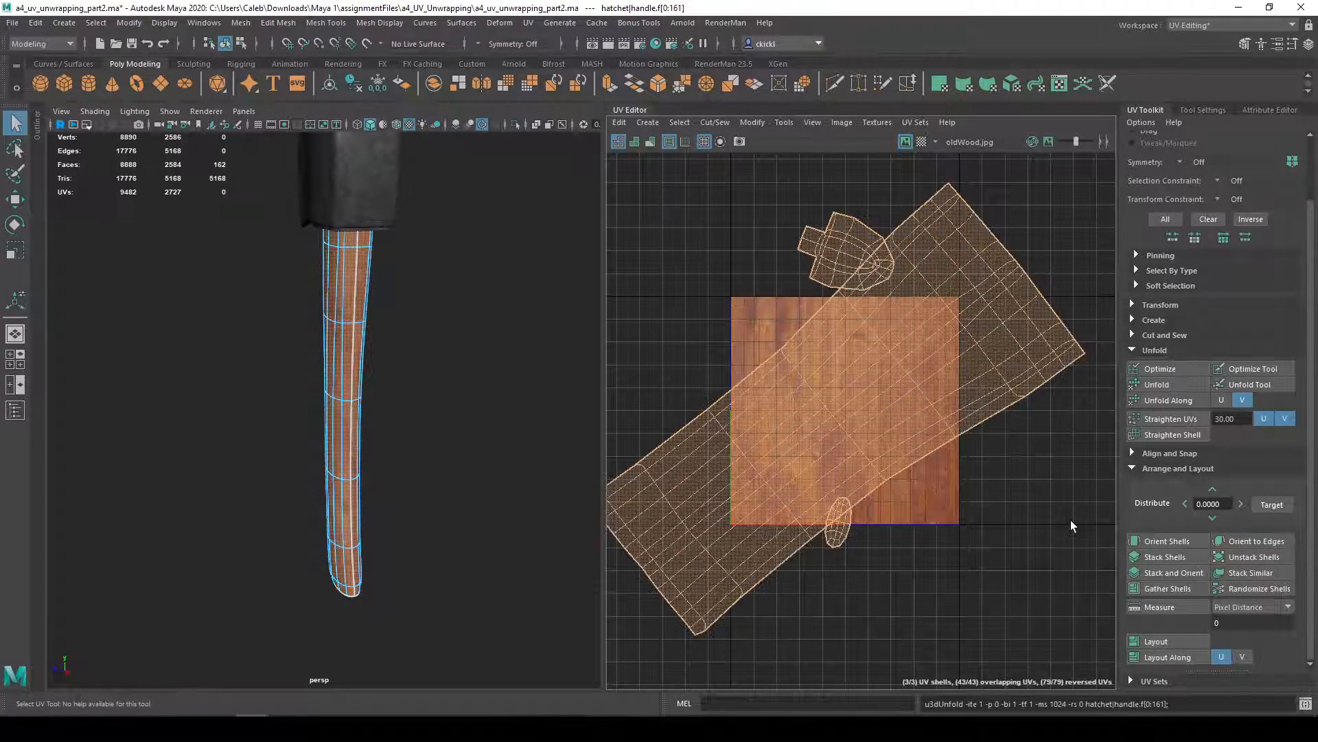
# - Rotate the handle's body shell and the small butt cap shell upright in the UV layout
pyautogui.click(865, 350)
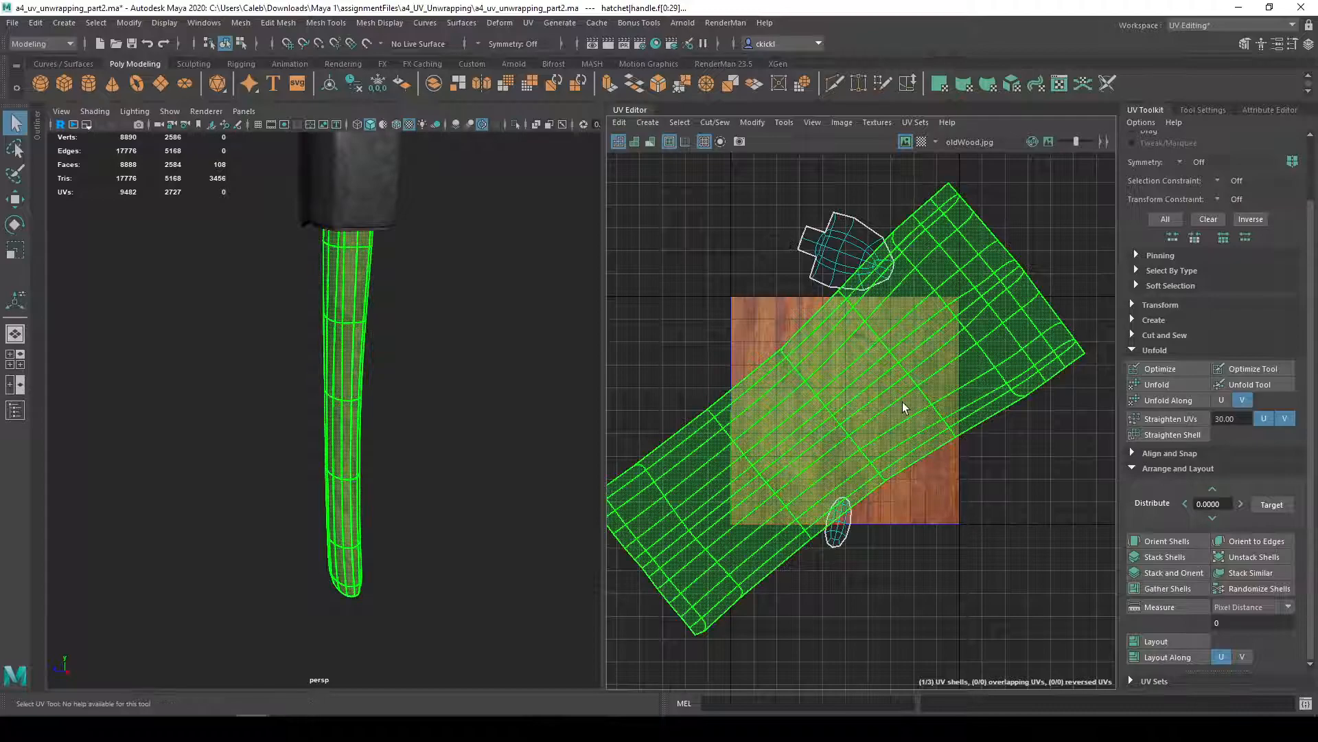
pyautogui.press('e')
pyautogui.moveTo(894, 467); pyautogui.dragTo(915, 394)
pyautogui.press('q')
pyautogui.click(839, 531)
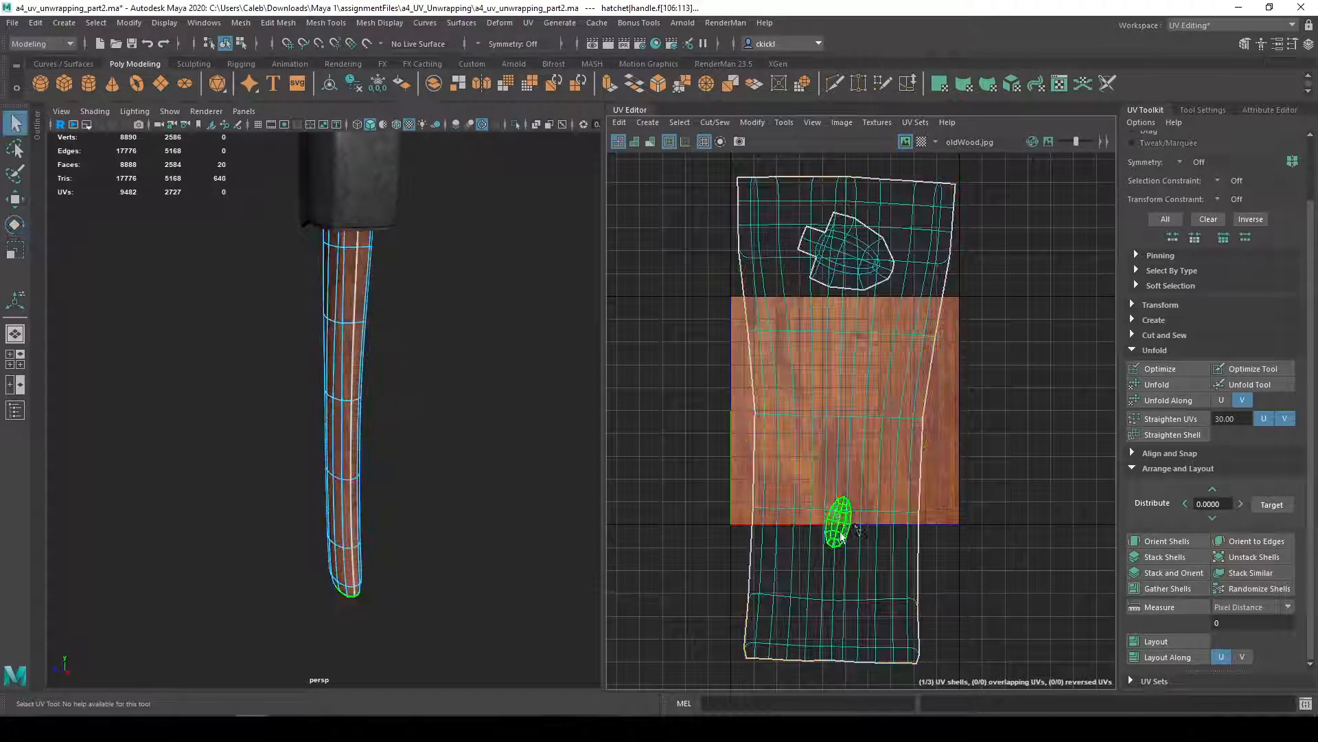
pyautogui.press('e')
pyautogui.moveTo(915, 465); pyautogui.dragTo(912, 439)
pyautogui.press('q')
# - Orient the body and butt cap shells to a central lengthwise edge on each
pyautogui.moveTo(871, 447); pyautogui.dragTo(871, 364, button='right')
pyautogui.click(842, 526)
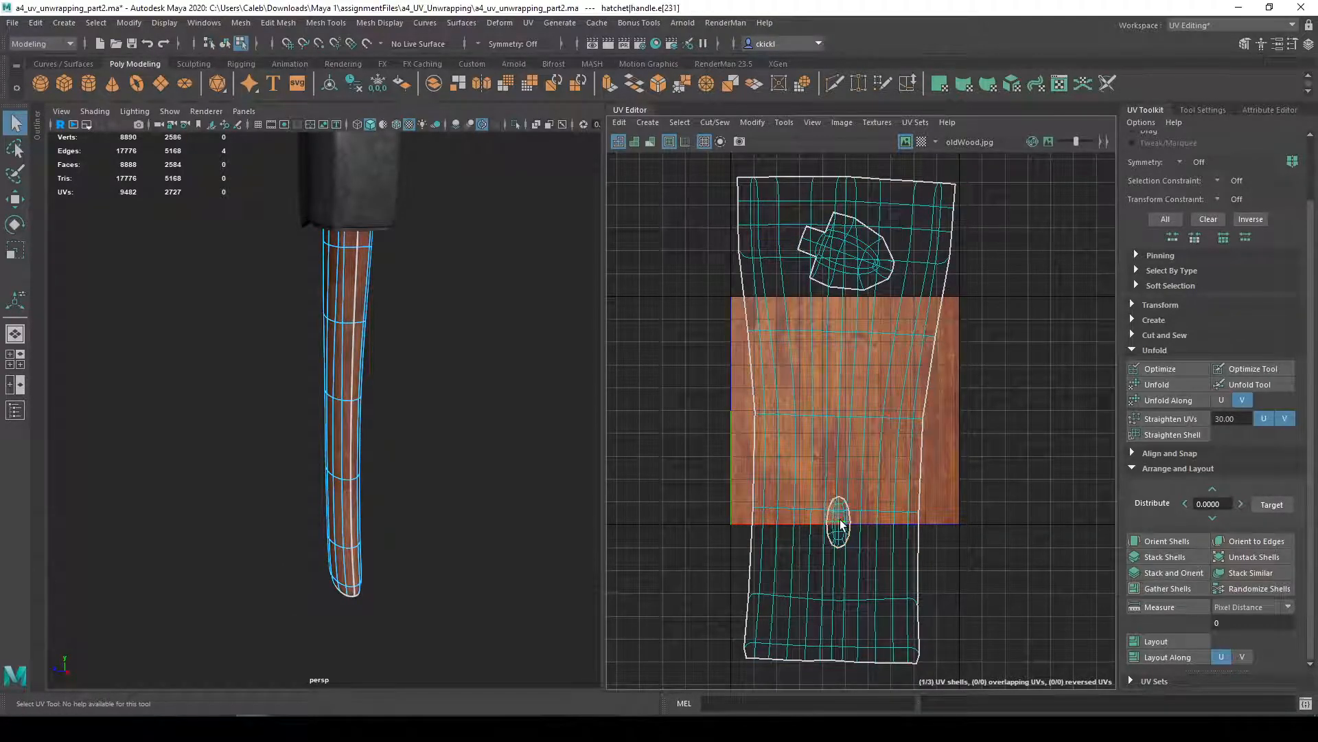
pyautogui.keyDown('shift'); pyautogui.click(843, 443); pyautogui.keyUp('shift')
pyautogui.click(1247, 538)
# - Select all of the handle's UV shells and lay them out within the texture tile
pyautogui.moveTo(797, 343); pyautogui.dragTo(665, 223, button='right')
pyautogui.moveTo(664, 223); pyautogui.dragTo(1023, 555)
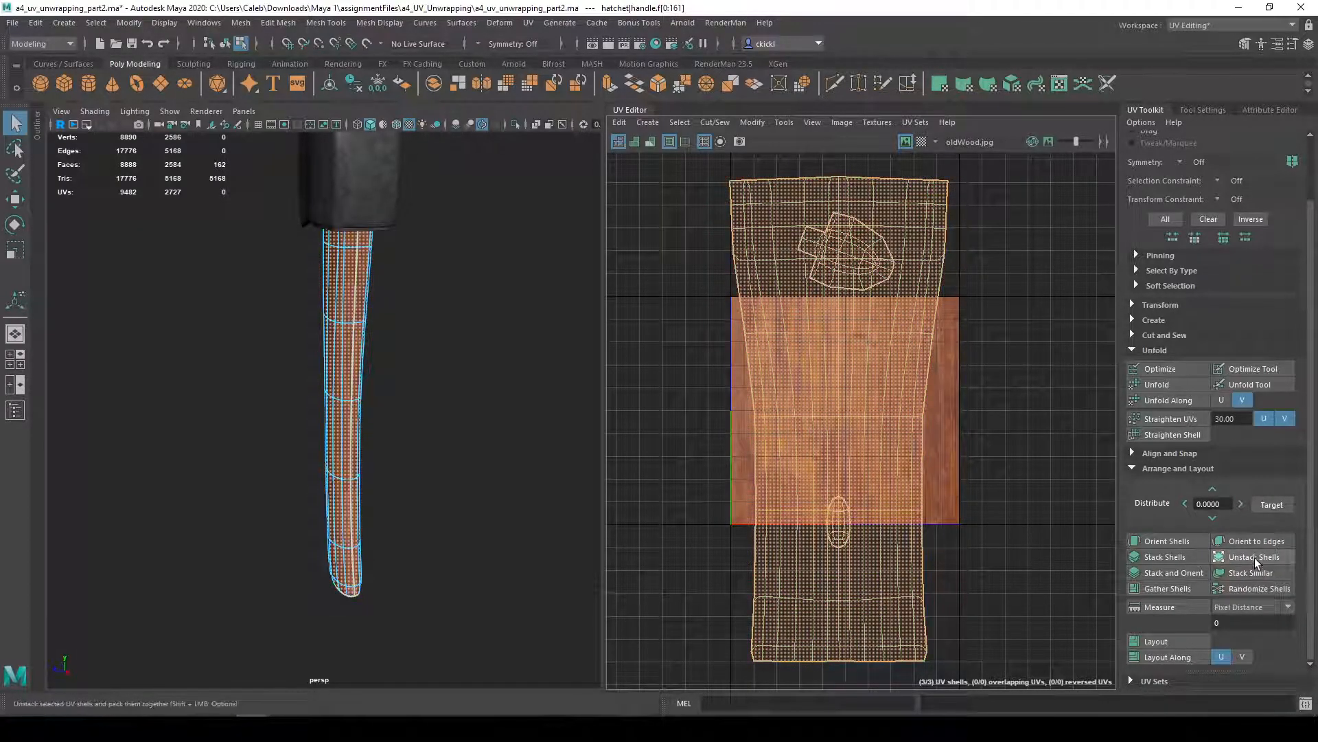
pyautogui.click(1164, 641)
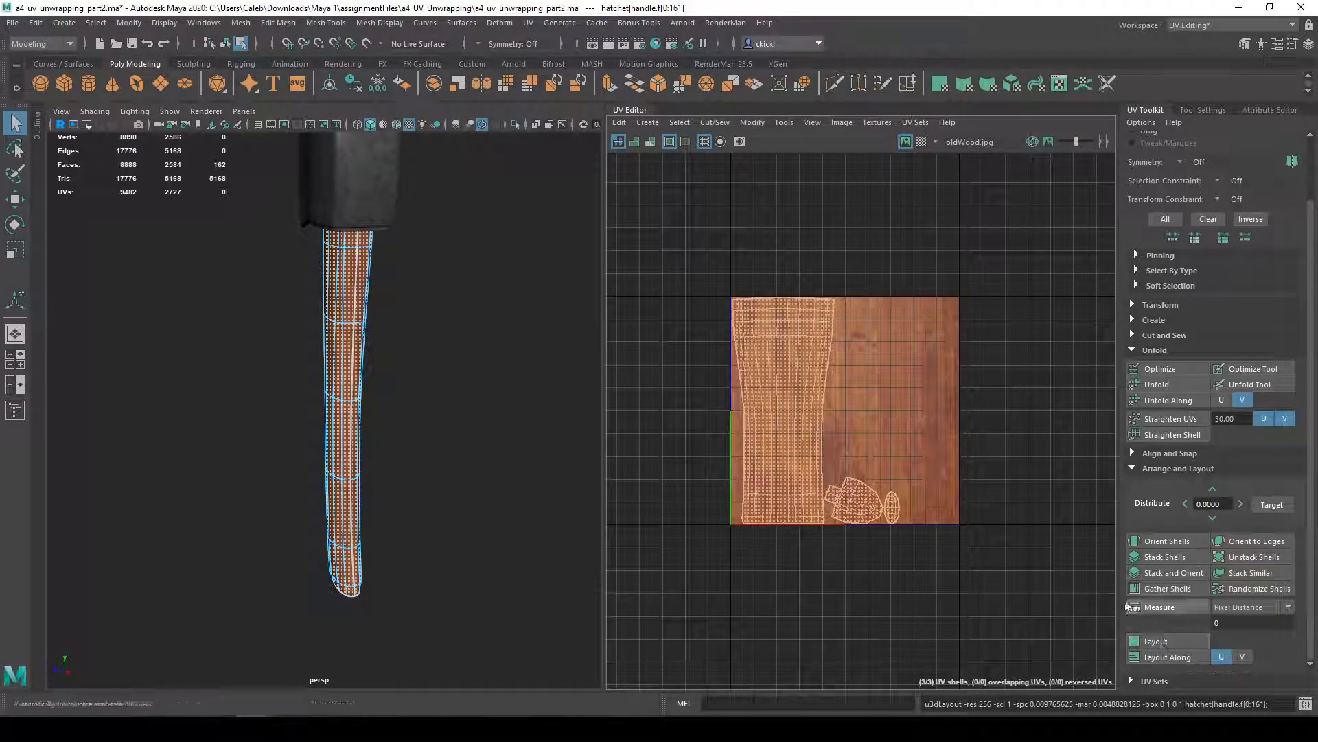
pyautogui.click(959, 367)
# - Return to object selection and examine the wood texture and seams on the handle around the butt end
pyautogui.keyDown('alt'); pyautogui.moveTo(377, 357); pyautogui.dragTo(542, 342); pyautogui.keyUp('alt')
pyautogui.moveTo(180, 369); pyautogui.dragTo(237, 321, button='right')
pyautogui.click(309, 367)
pyautogui.keyDown('alt'); pyautogui.moveTo(327, 367); pyautogui.dragTo(467, 289); pyautogui.keyUp('alt')
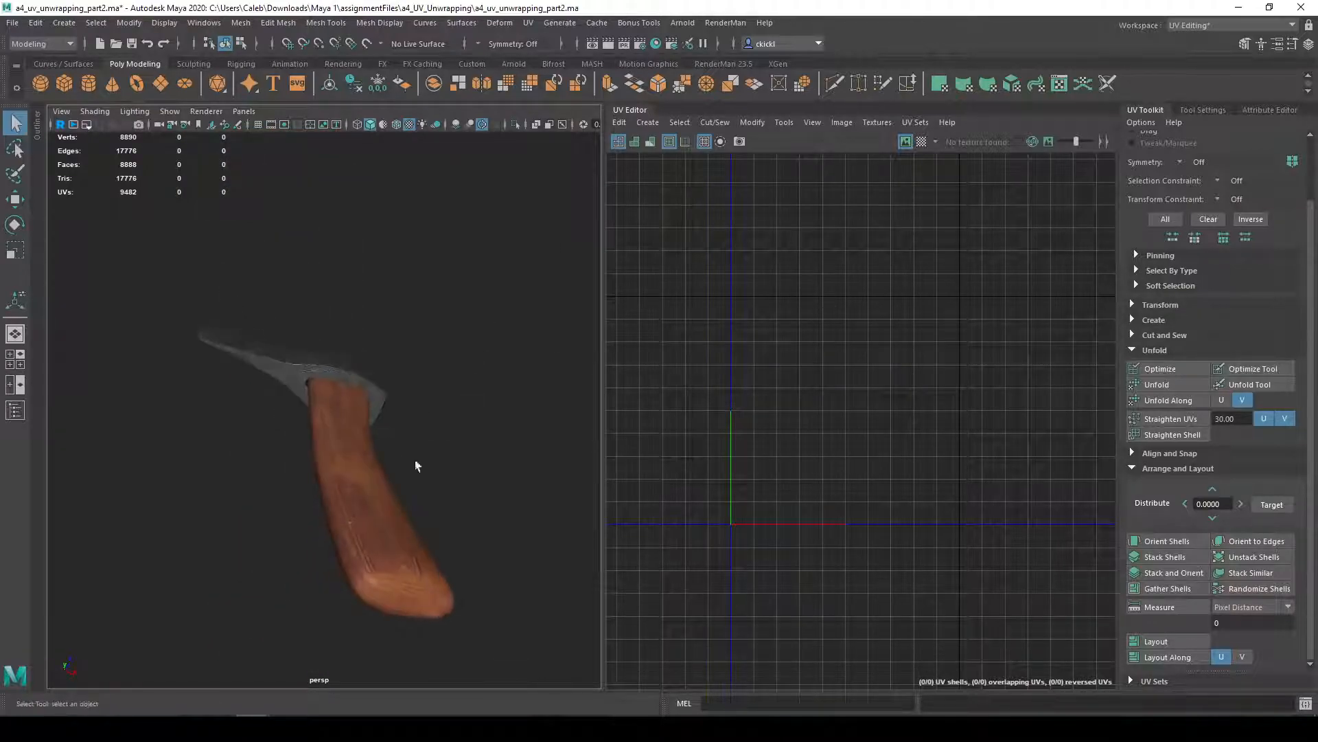
pyautogui.keyDown('alt'); pyautogui.moveTo(420, 572); pyautogui.dragTo(253, 589); pyautogui.keyUp('alt')
pyautogui.click(386, 565)
pyautogui.scroll(4, 386, 566)
pyautogui.moveTo(424, 616)
pyautogui.keyDown('alt'); pyautogui.mouseDown()
pyautogui.moveTo(394, 462)
pyautogui.moveTo(548, 462)
pyautogui.moveTo(437, 461)
pyautogui.mouseUp(); pyautogui.keyUp('alt')
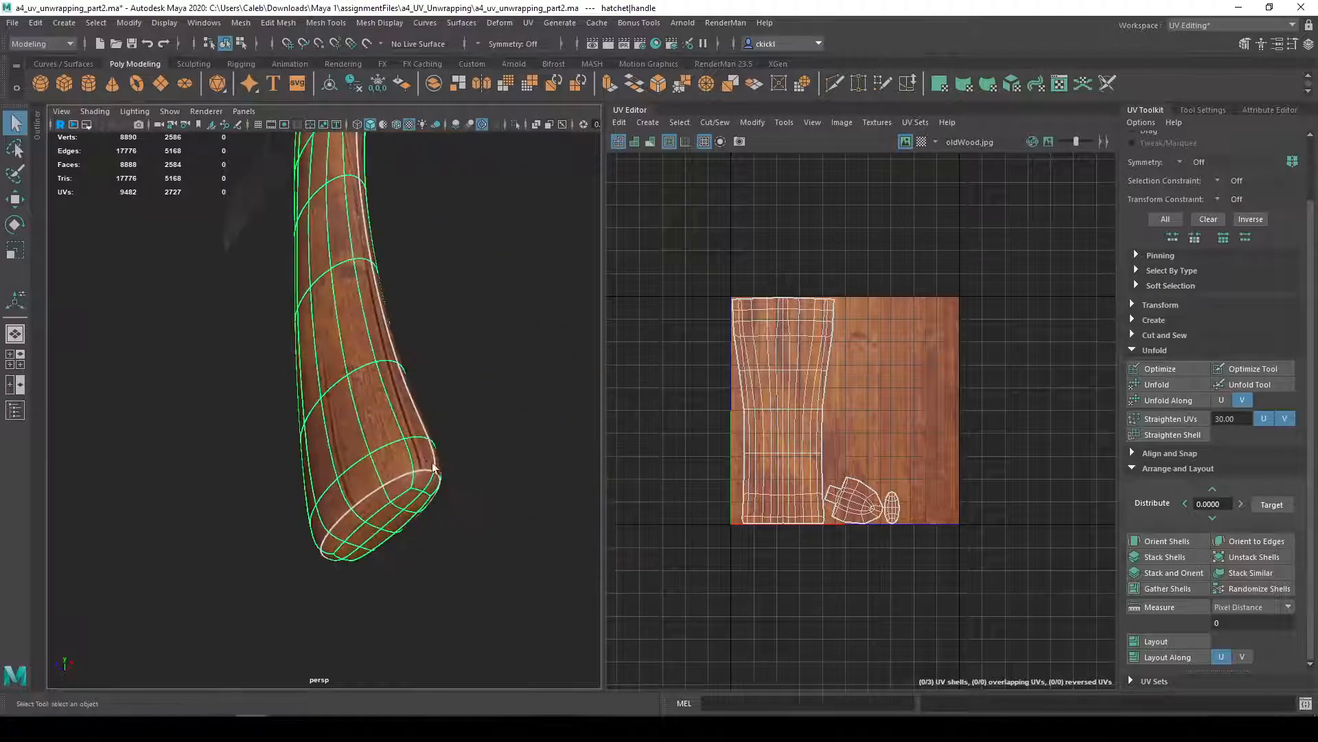
pyautogui.scroll(7, 869, 522)
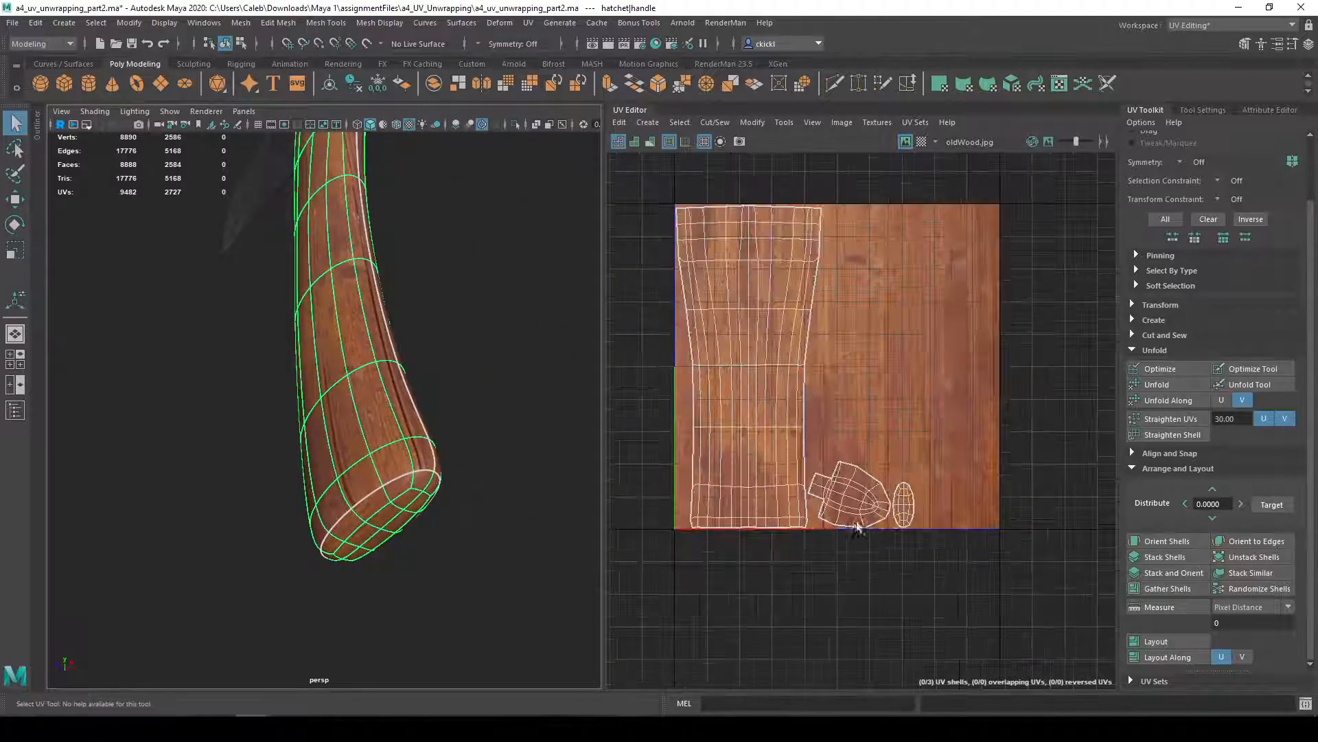
# - Move and sew the edge loop around the butt end to rejoin the butt cap to the handle's body shell
pyautogui.keyDown('alt'); pyautogui.moveTo(437, 512); pyautogui.dragTo(393, 454); pyautogui.keyUp('alt')
pyautogui.moveTo(309, 351); pyautogui.dragTo(316, 317, button='right')
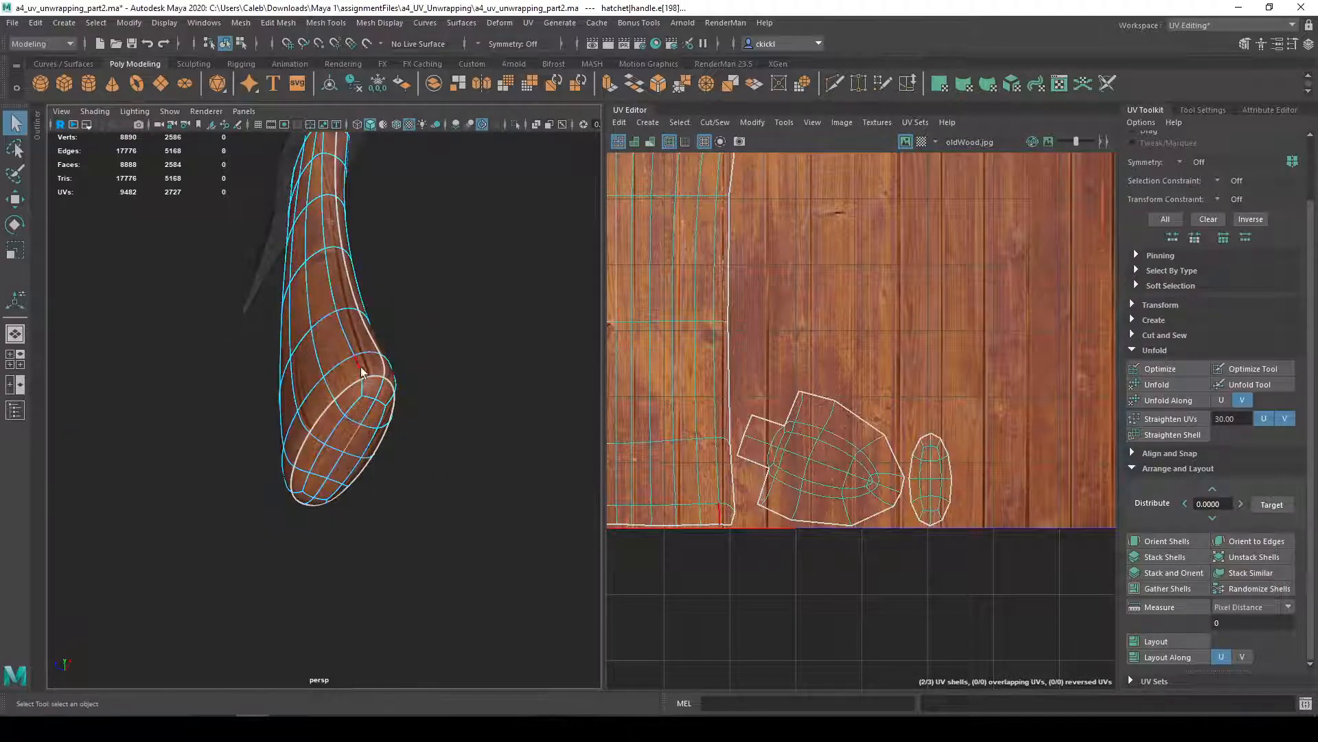
pyautogui.doubleClick(375, 379)
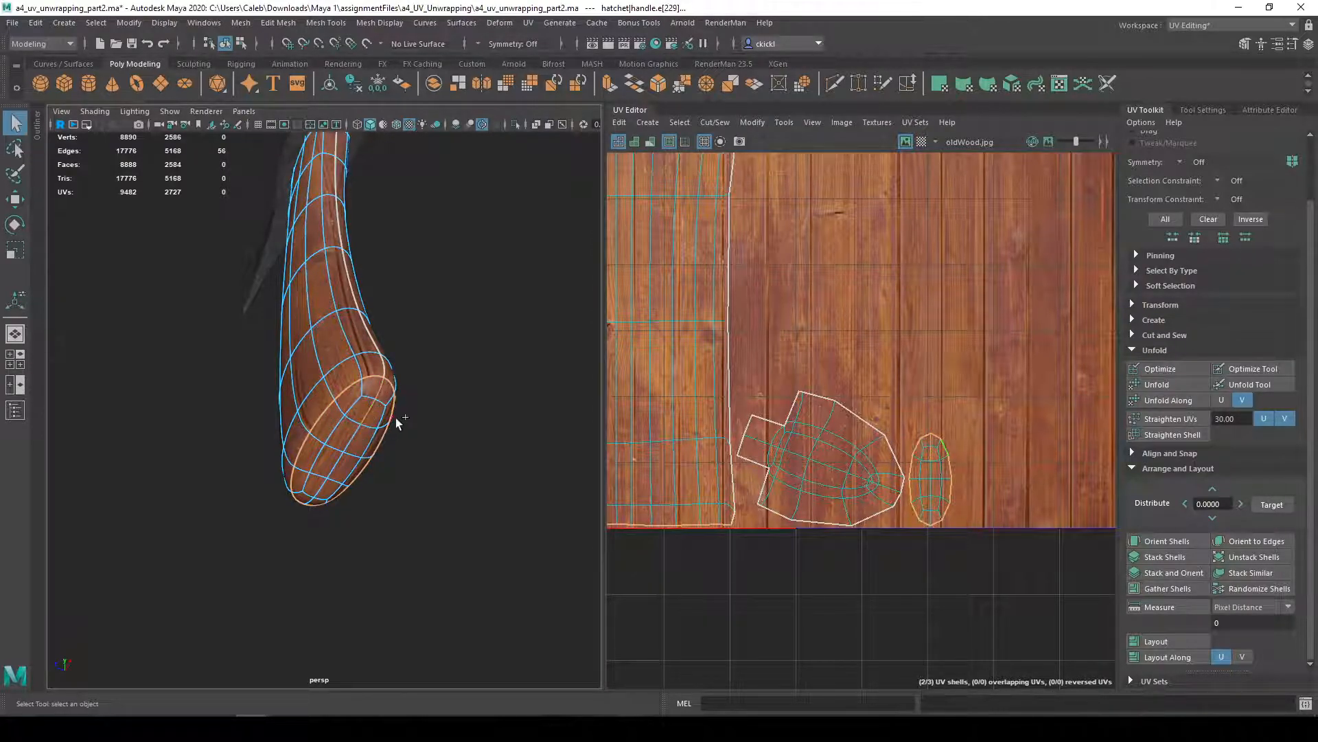
pyautogui.click(718, 121)
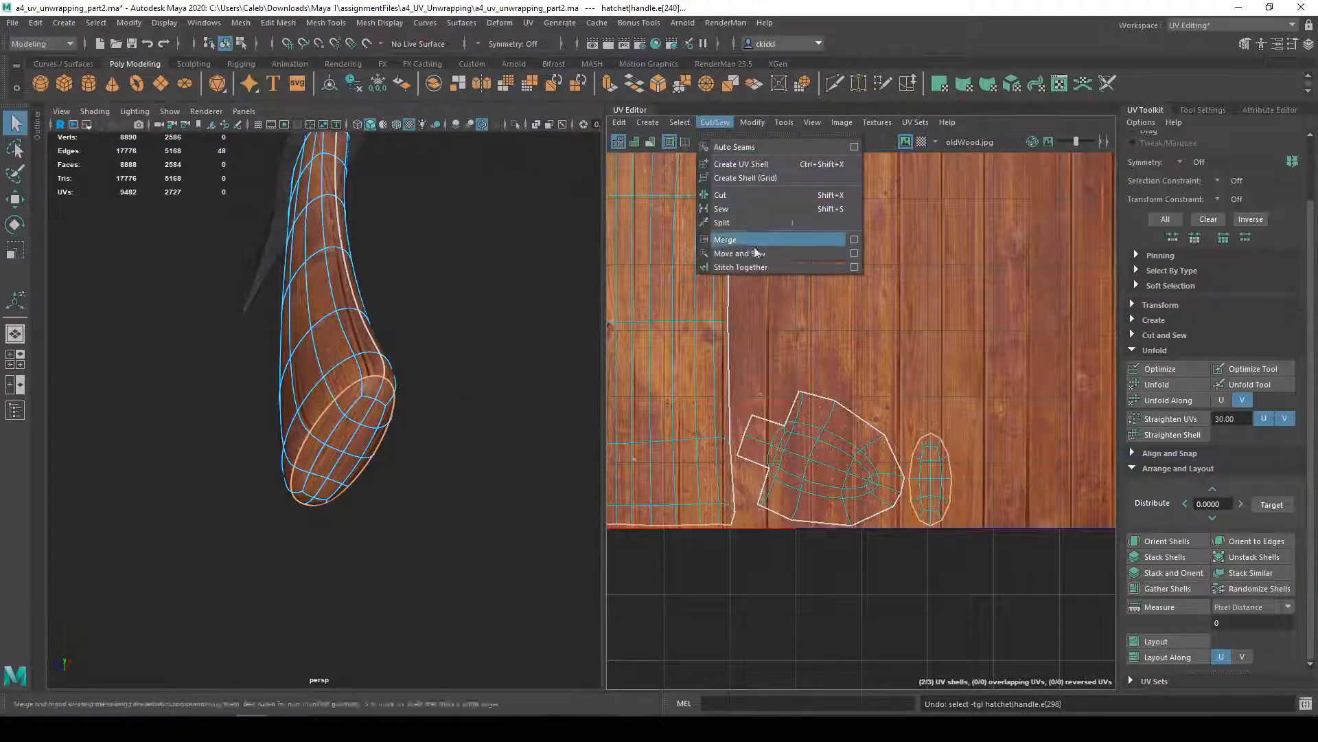
pyautogui.click(761, 254)
# - Unfold the handle's body shell with its sewn butt cap, and turn on the UV distortion display
pyautogui.moveTo(374, 349); pyautogui.dragTo(375, 389, button='right')
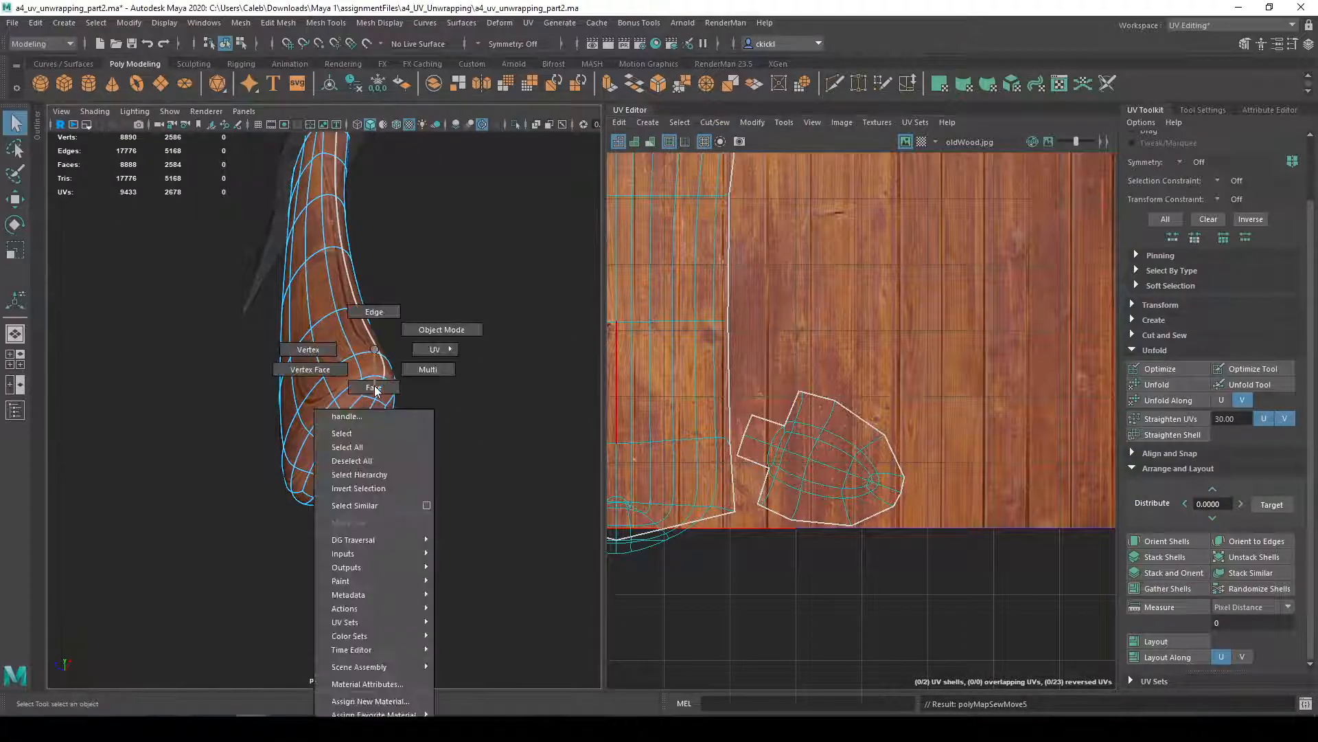
pyautogui.moveTo(383, 313); pyautogui.dragTo(384, 311, button='right')
pyautogui.keyDown('alt'); pyautogui.moveTo(756, 502); pyautogui.dragTo(902, 422, button='middle'); pyautogui.keyUp('alt')
pyautogui.moveTo(779, 399); pyautogui.dragTo(736, 383, button='right')
pyautogui.click(737, 384)
pyautogui.click(1189, 401)
pyautogui.scroll(-5, 778, 328)
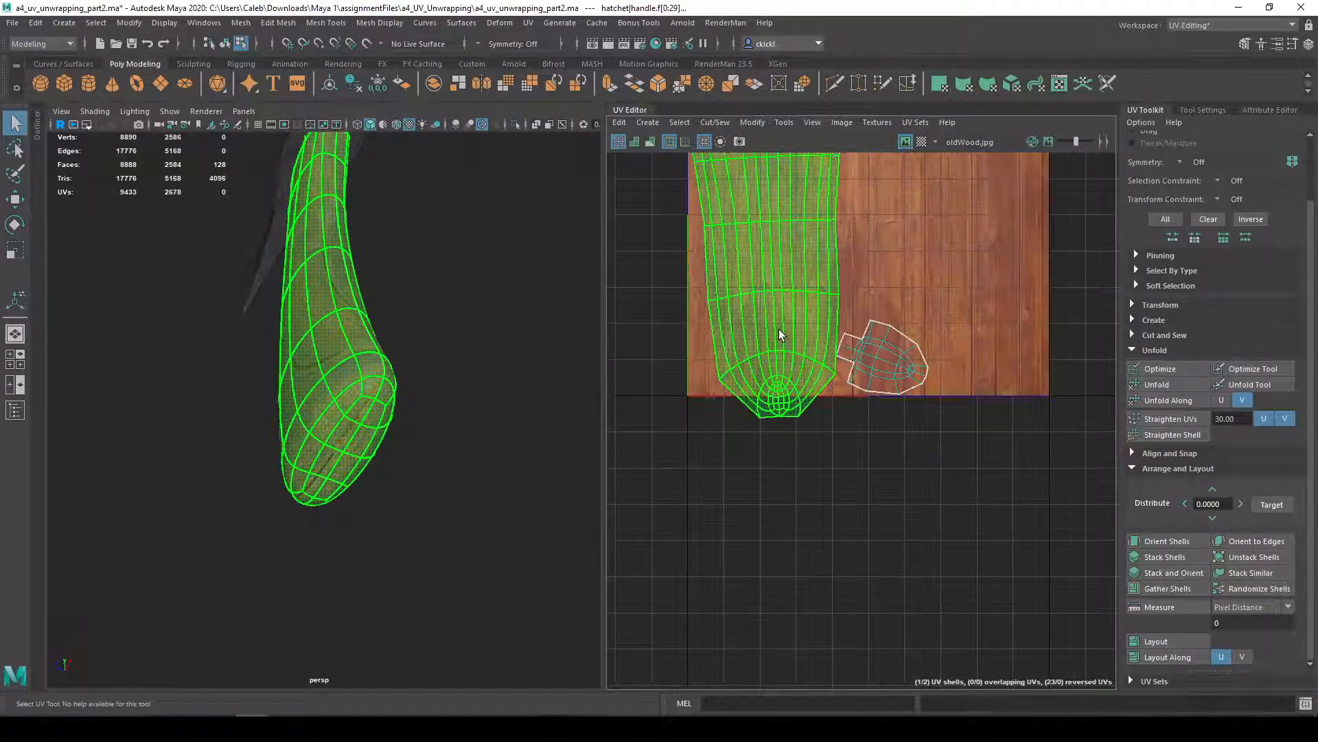
pyautogui.click(651, 141)
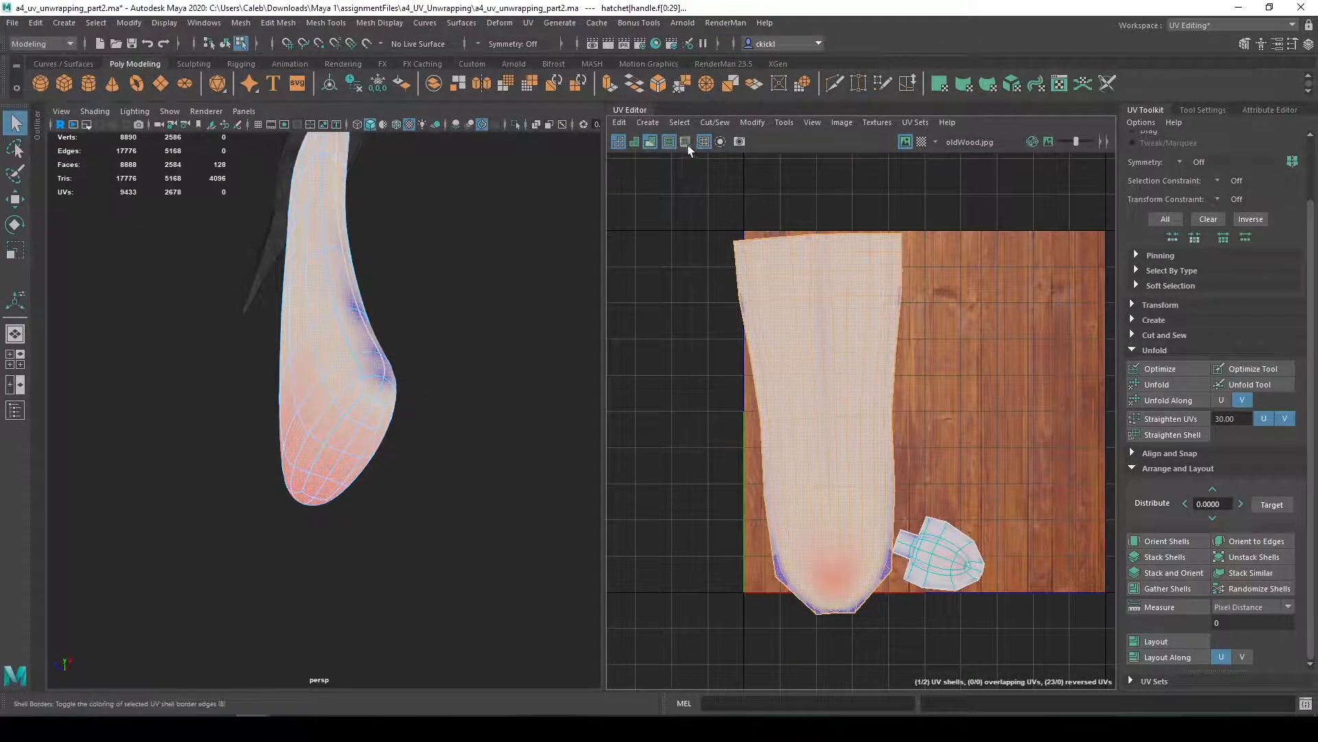
# - Turn off the UV distortion display and cut the handle's UVs along the lengthwise edge line running across the butt cap
pyautogui.click(650, 142)
pyautogui.scroll(4, 412, 353)
pyautogui.moveTo(397, 347); pyautogui.dragTo(399, 311, button='right')
pyautogui.keyDown('alt'); pyautogui.moveTo(471, 359); pyautogui.dragTo(401, 386); pyautogui.keyUp('alt')
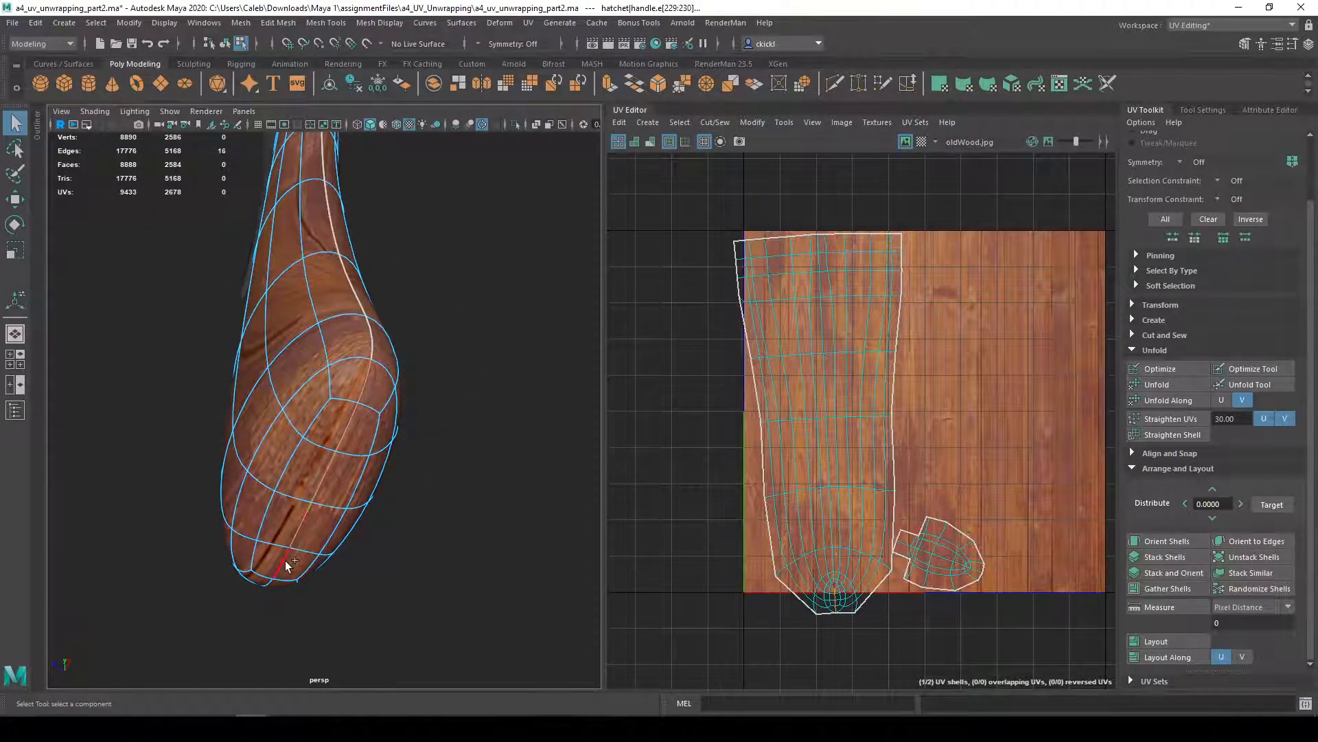
pyautogui.click(714, 122)
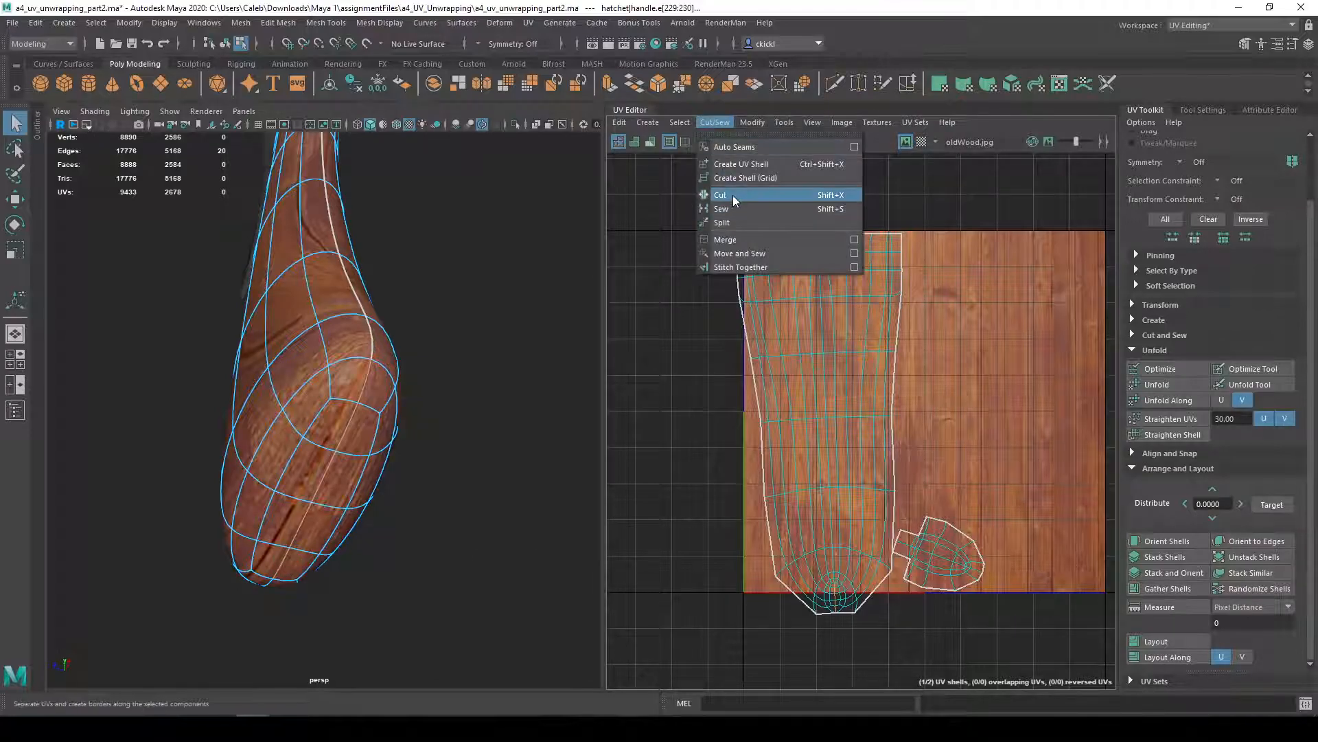
pyautogui.click(728, 197)
# - Try straightening the UVs of the handle's body shell, undo that, and unfold the shell instead
pyautogui.moveTo(328, 295); pyautogui.dragTo(401, 328, button='right')
pyautogui.click(355, 336)
pyautogui.click(752, 122)
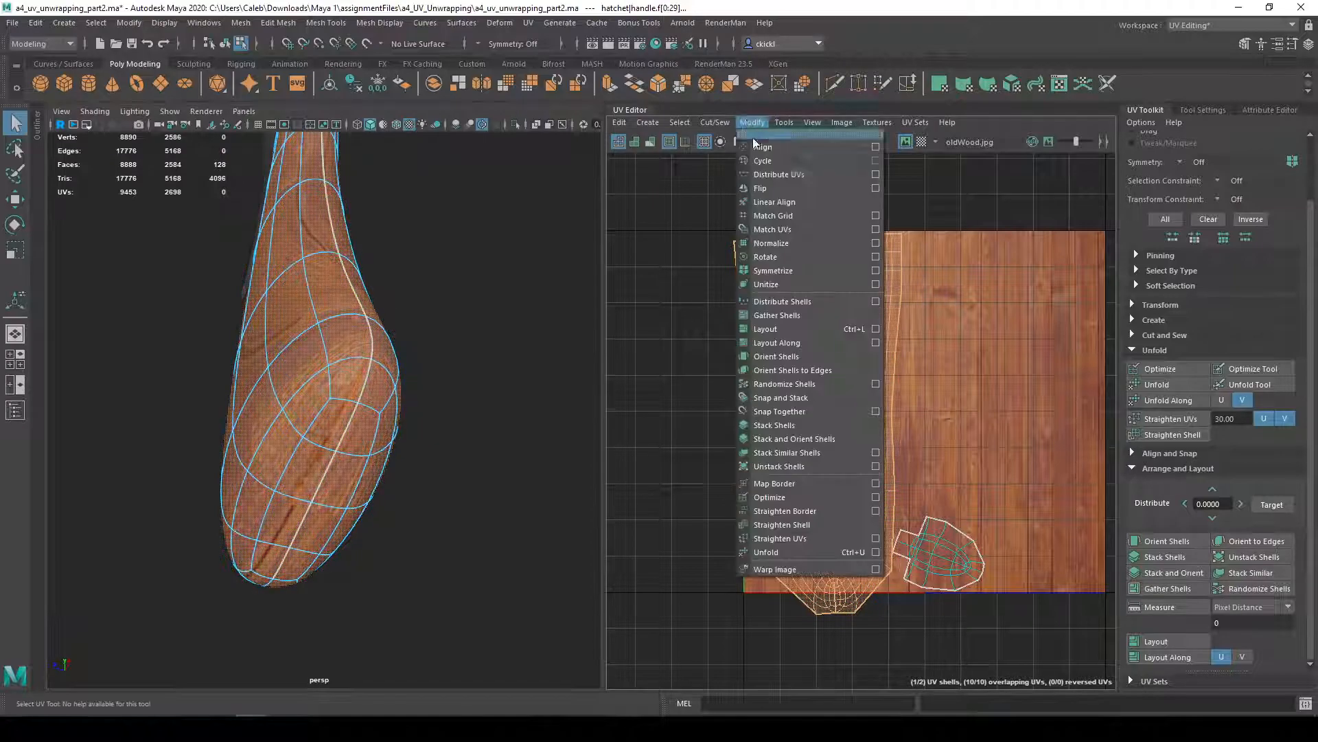
pyautogui.click(780, 538)
pyautogui.hotkey('ctrl', 'z')
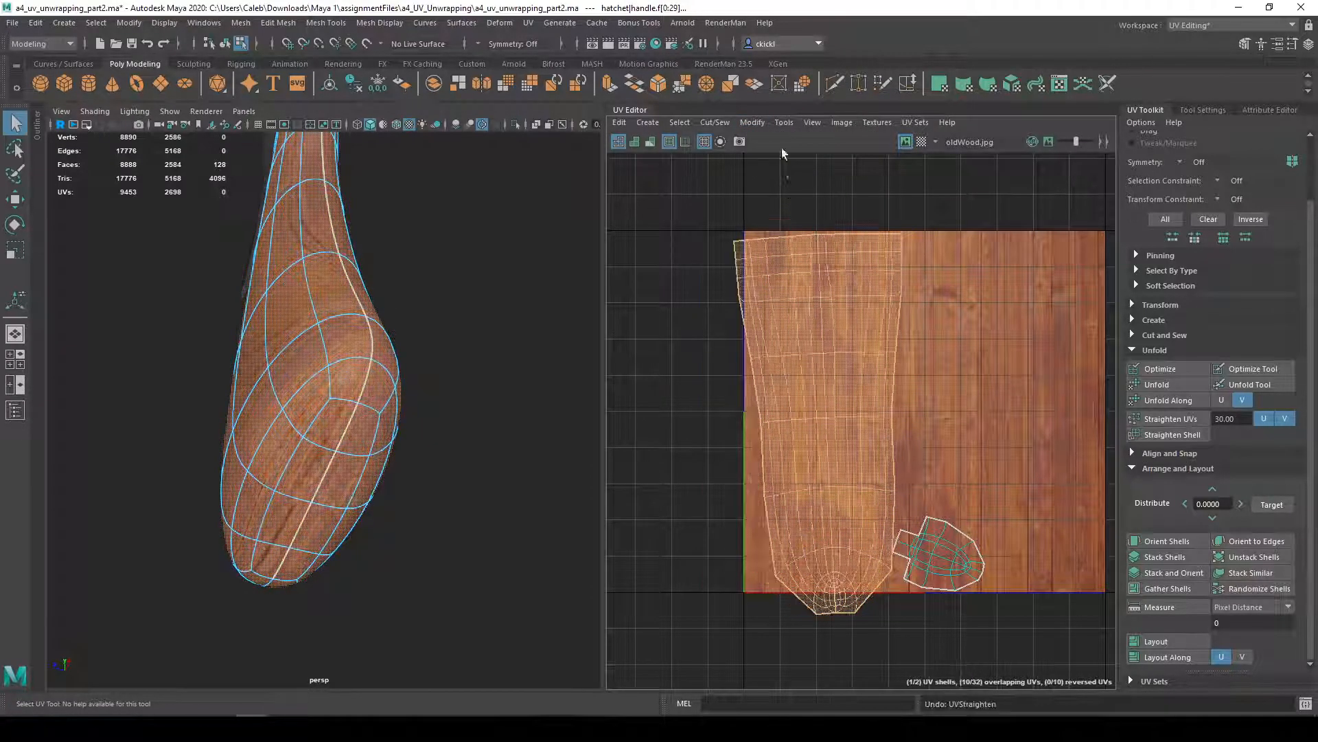
pyautogui.click(752, 122)
pyautogui.click(838, 552)
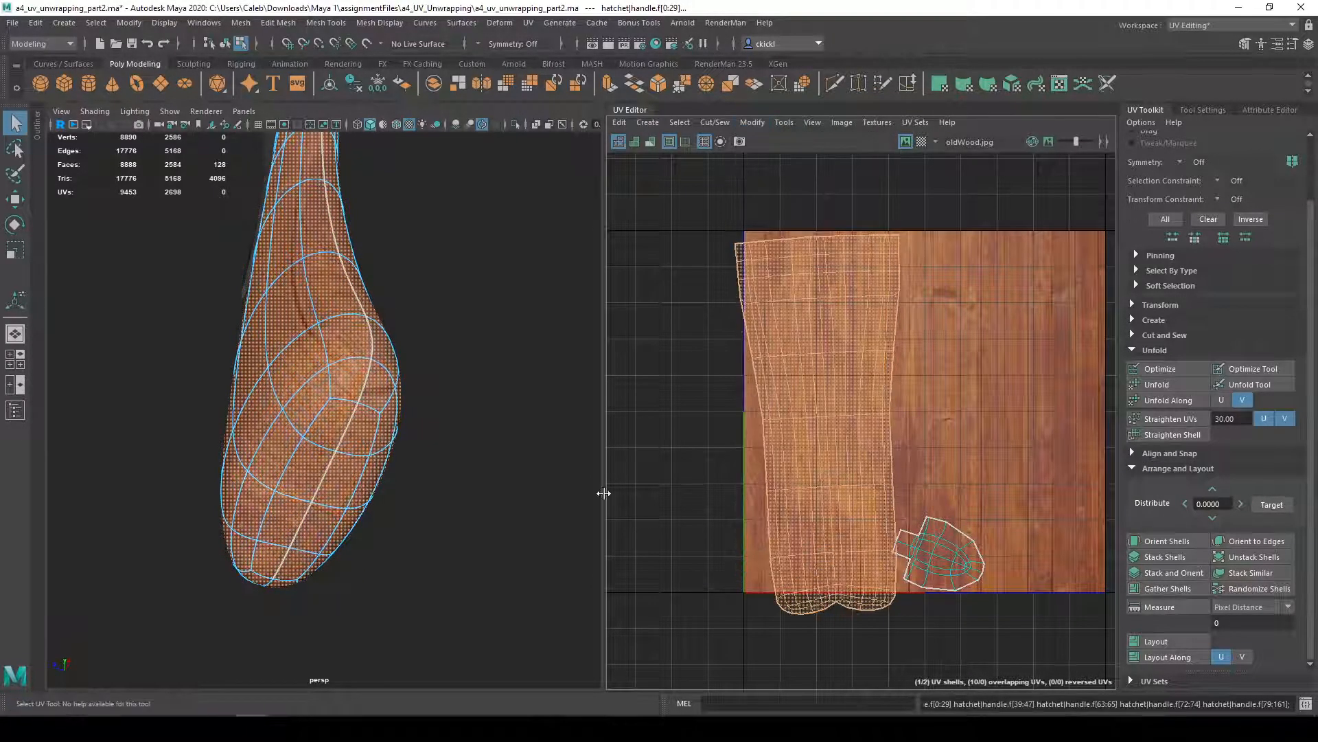
# - Scale the handle's body shell down slightly and rotate it upright so it fits within the wood texture tile
pyautogui.keyDown('alt'); pyautogui.moveTo(468, 464); pyautogui.dragTo(505, 504); pyautogui.keyUp('alt')
pyautogui.moveTo(386, 475); pyautogui.dragTo(456, 330, button='right')
pyautogui.press('r')
pyautogui.moveTo(817, 424); pyautogui.dragTo(805, 420)
pyautogui.press('e')
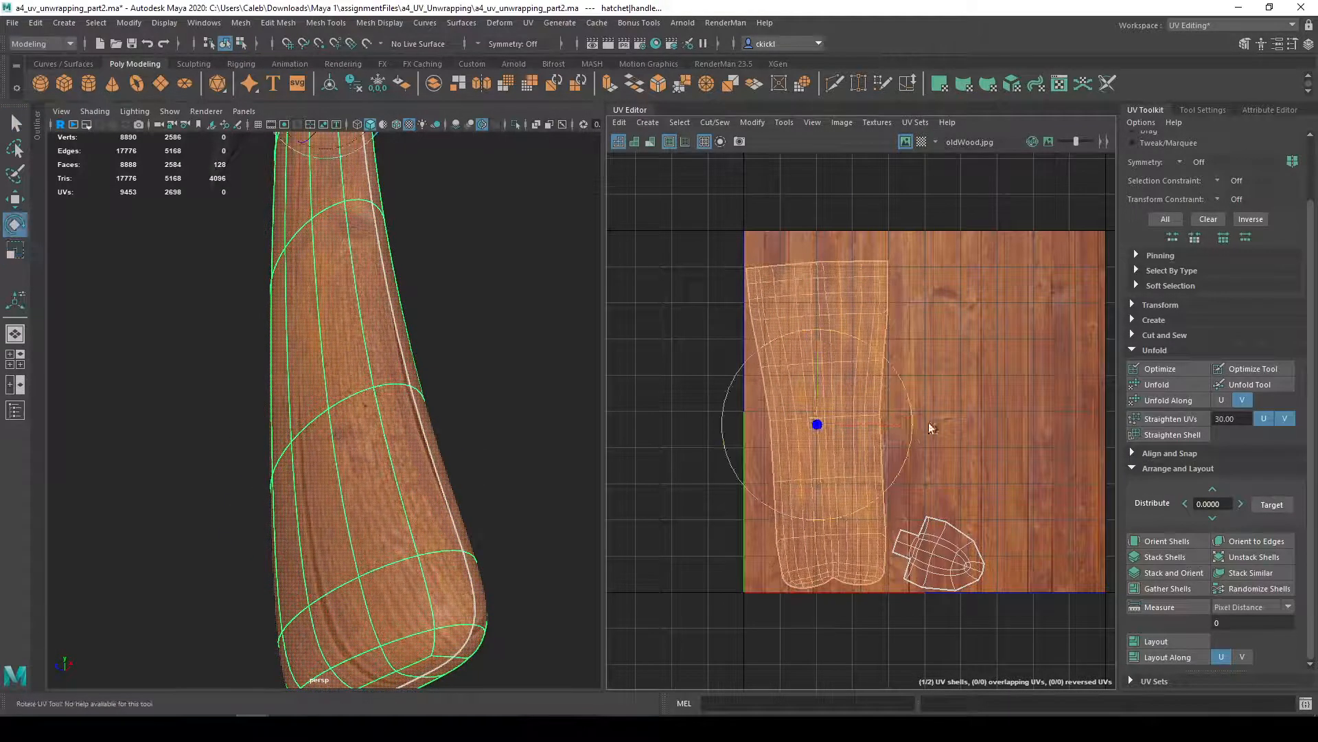
pyautogui.moveTo(908, 410); pyautogui.dragTo(912, 412)
# - Return to object selection and examine the wood texture on the handle from all around the hatchet
pyautogui.moveTo(385, 359); pyautogui.dragTo(456, 328, button='right')
pyautogui.click(455, 371)
pyautogui.scroll(-6, 457, 385)
pyautogui.keyDown('alt'); pyautogui.moveTo(502, 414); pyautogui.dragTo(426, 406); pyautogui.keyUp('alt')
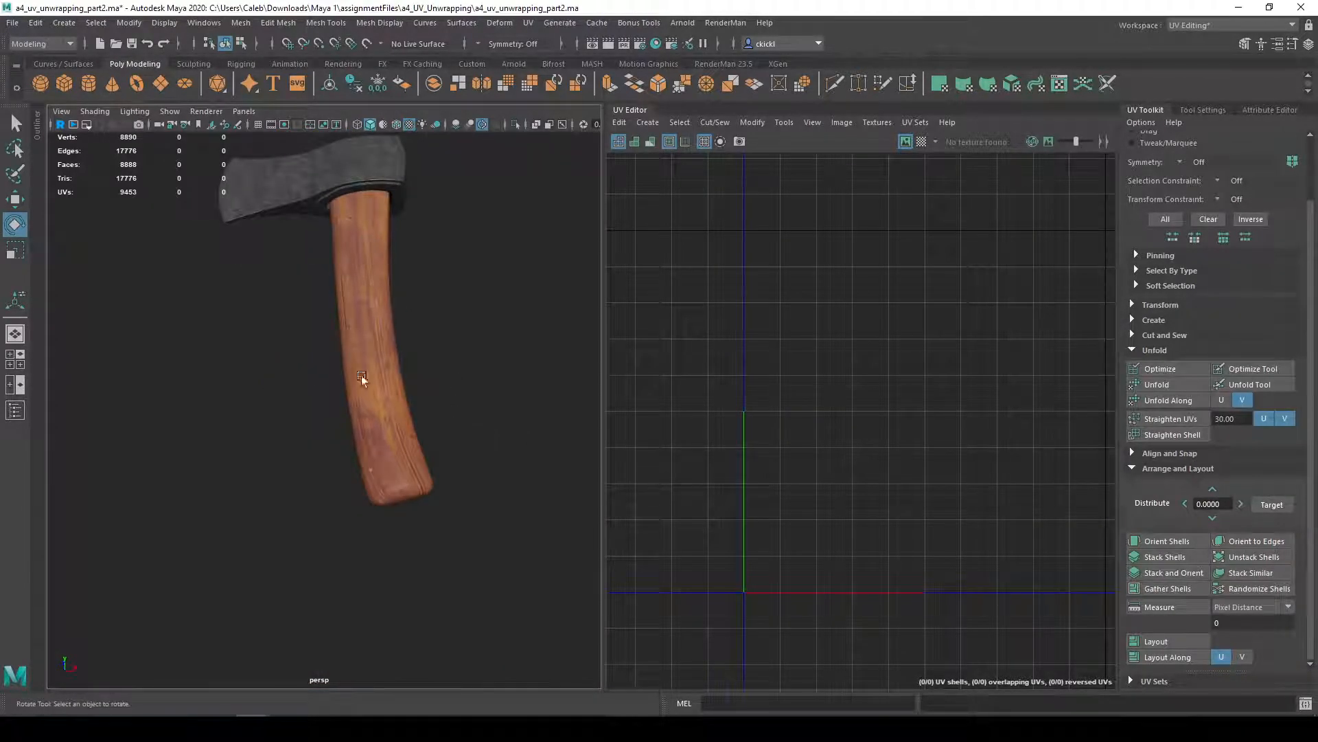
pyautogui.keyDown('alt'); pyautogui.moveTo(410, 498); pyautogui.dragTo(408, 467); pyautogui.keyUp('alt')
pyautogui.keyDown('alt'); pyautogui.moveTo(303, 478); pyautogui.dragTo(153, 484); pyautogui.keyUp('alt')
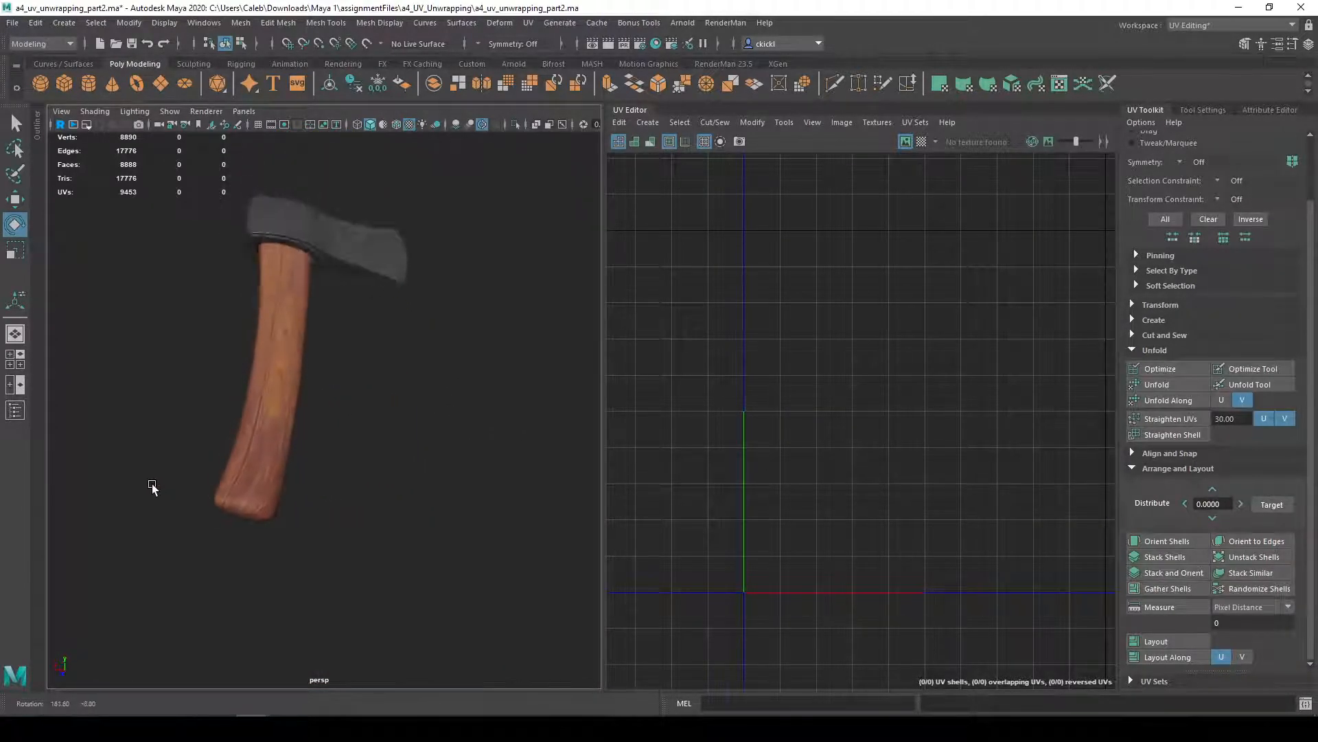
pyautogui.keyDown('alt'); pyautogui.moveTo(281, 505); pyautogui.dragTo(627, 518); pyautogui.keyUp('alt')
pyautogui.click(346, 504)
pyautogui.click(500, 469)
pyautogui.scroll(3, 500, 469)
pyautogui.keyDown('alt'); pyautogui.moveTo(499, 469); pyautogui.dragTo(417, 561); pyautogui.keyUp('alt')
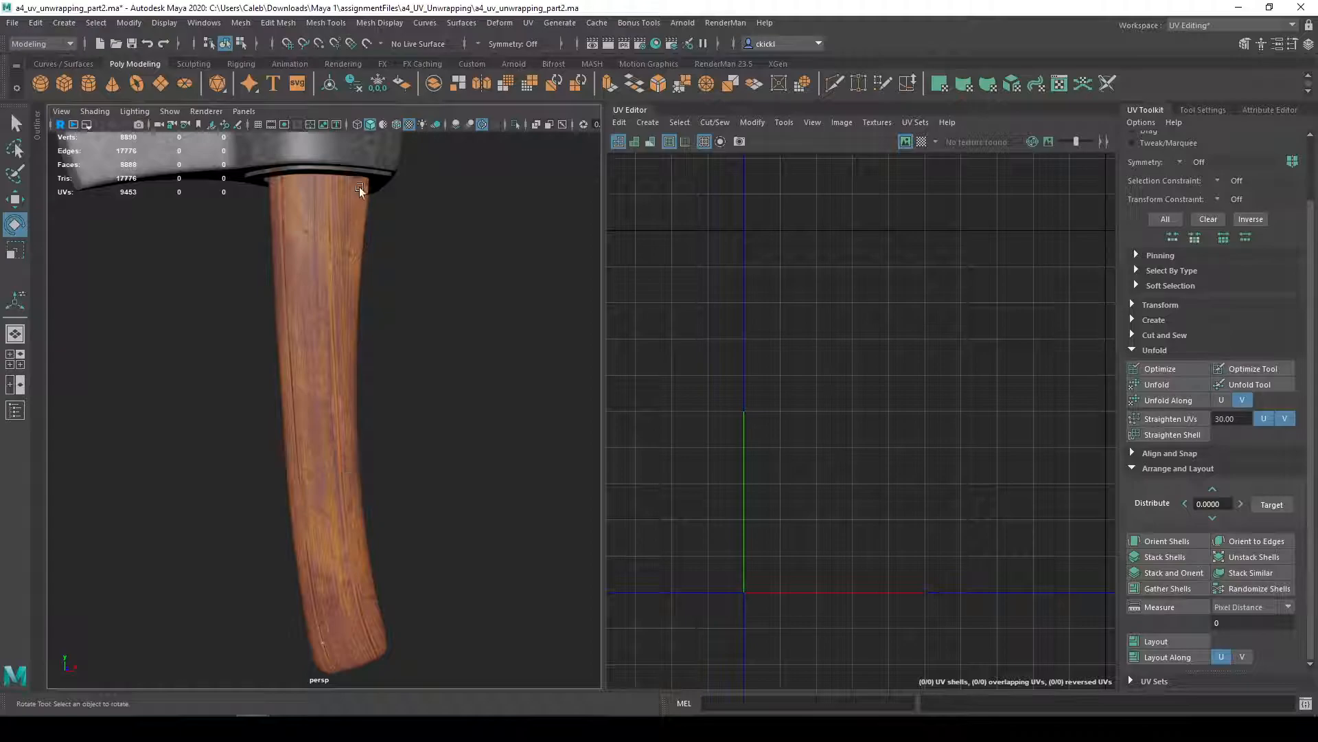
# - Cut the handle's body shell lengthwise along its central edge loop to split it into two halves
pyautogui.click(345, 246)
pyautogui.moveTo(807, 341); pyautogui.dragTo(807, 301, button='right')
pyautogui.scroll(2, 813, 456)
pyautogui.doubleClick(831, 467)
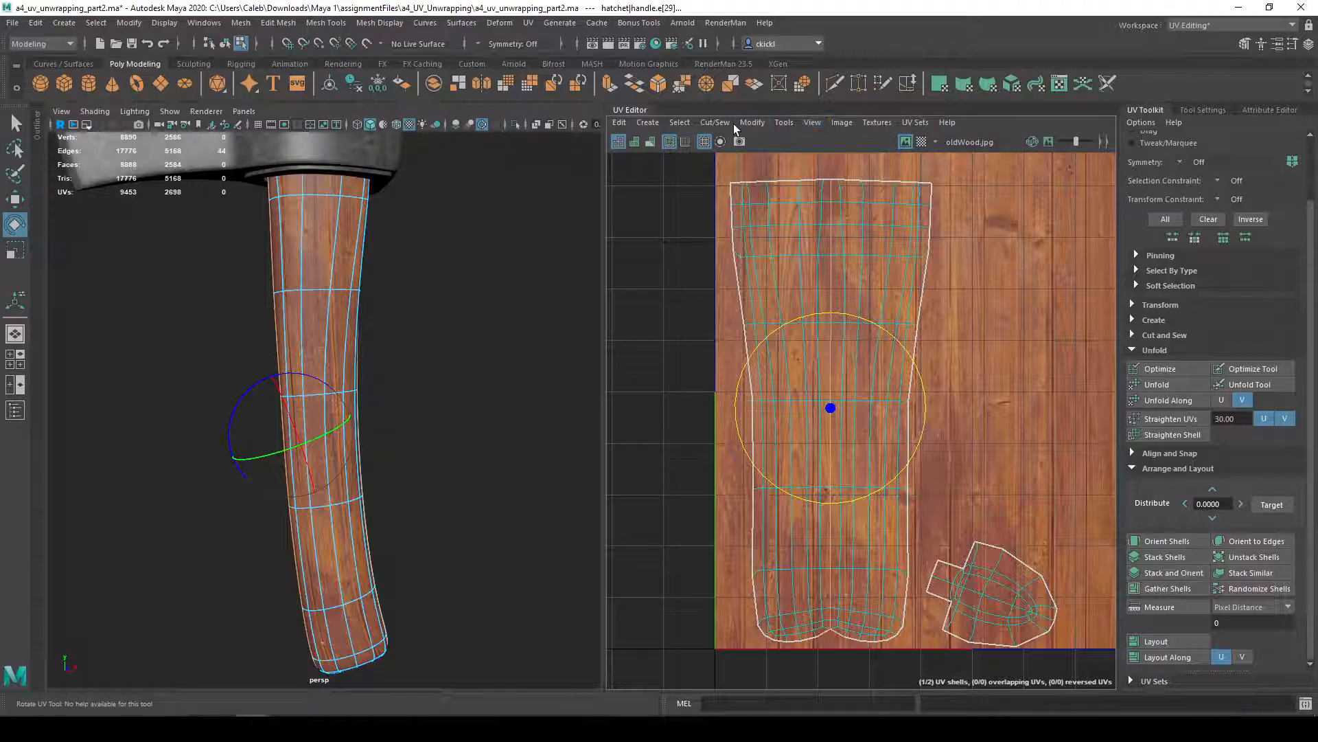
pyautogui.click(714, 123)
pyautogui.click(747, 198)
# - Move the left half of the handle's body shell slightly left, away from the other half
pyautogui.moveTo(781, 265); pyautogui.dragTo(723, 242, button='right')
pyautogui.click(803, 291)
pyautogui.press('w')
pyautogui.moveTo(866, 411); pyautogui.dragTo(851, 411)
# - Straighten the UVs of both halves of the handle's body into upright rectangular shells
pyautogui.click(753, 125)
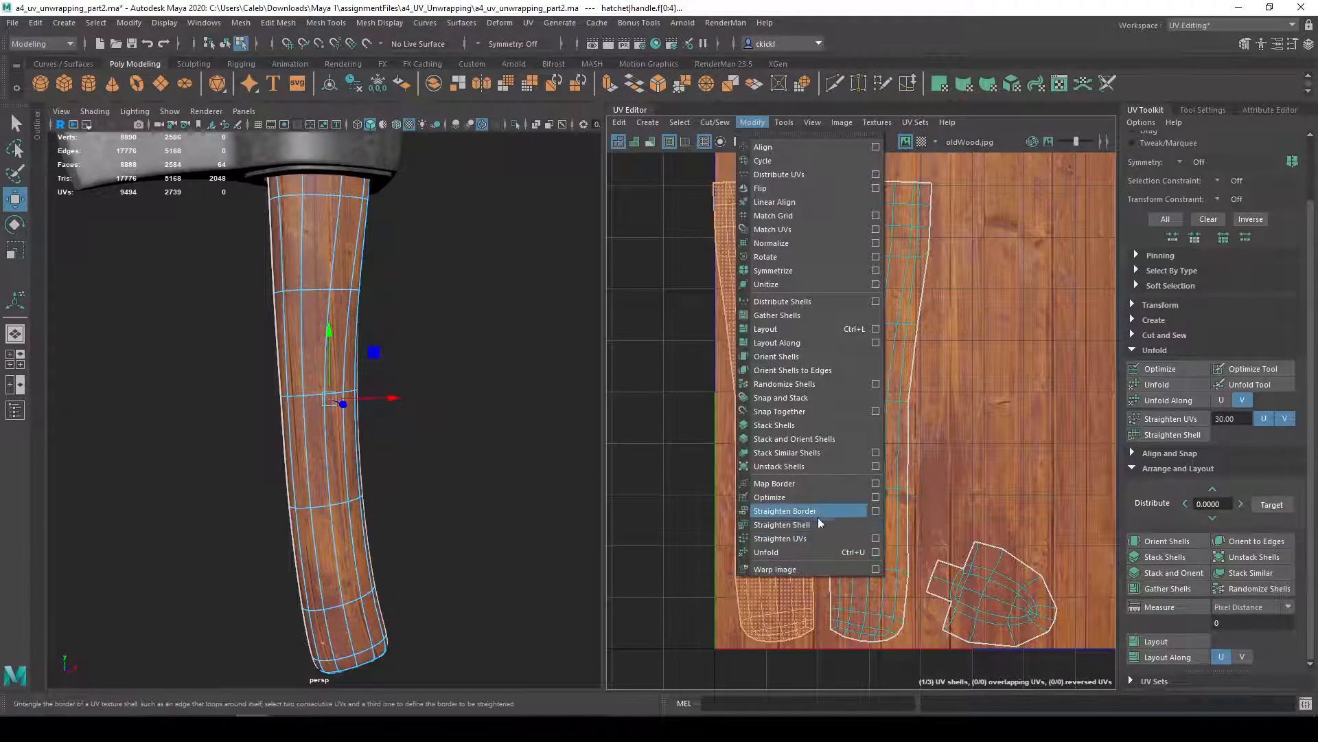
pyautogui.click(823, 550)
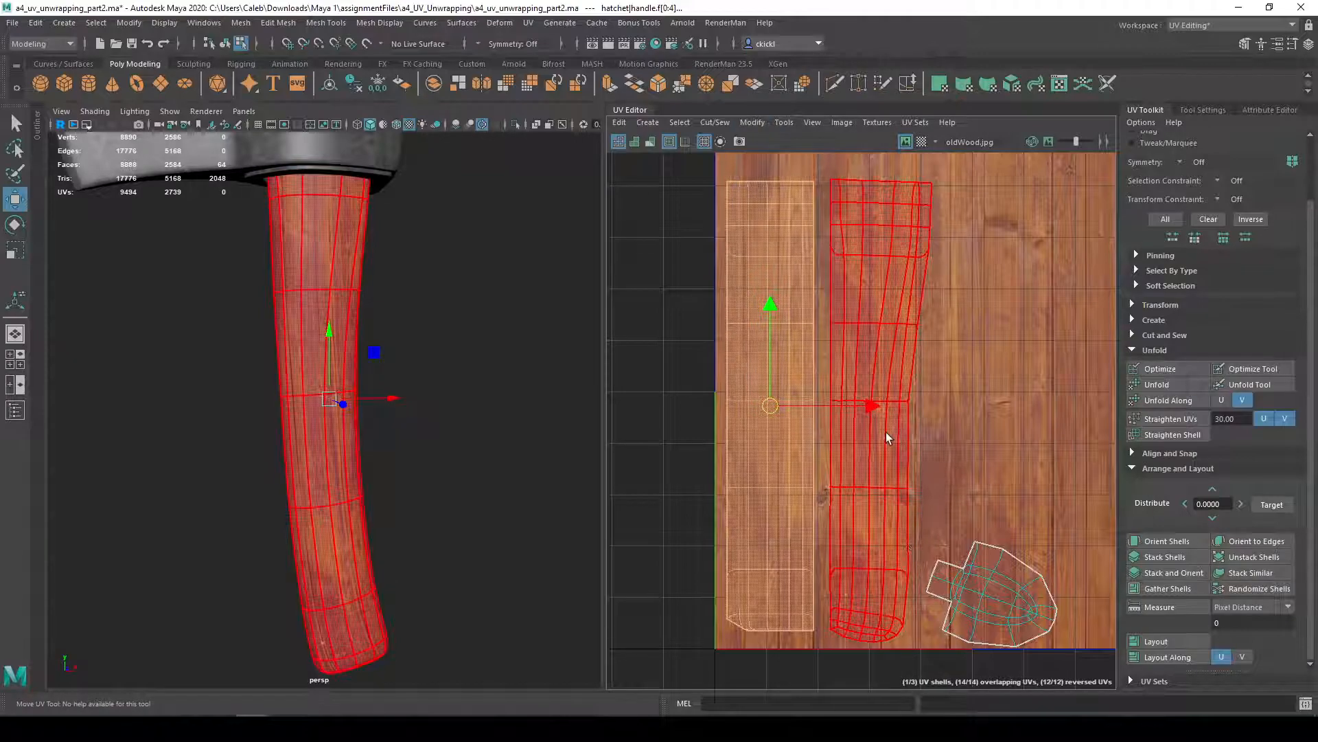
pyautogui.click(886, 432)
pyautogui.click(754, 123)
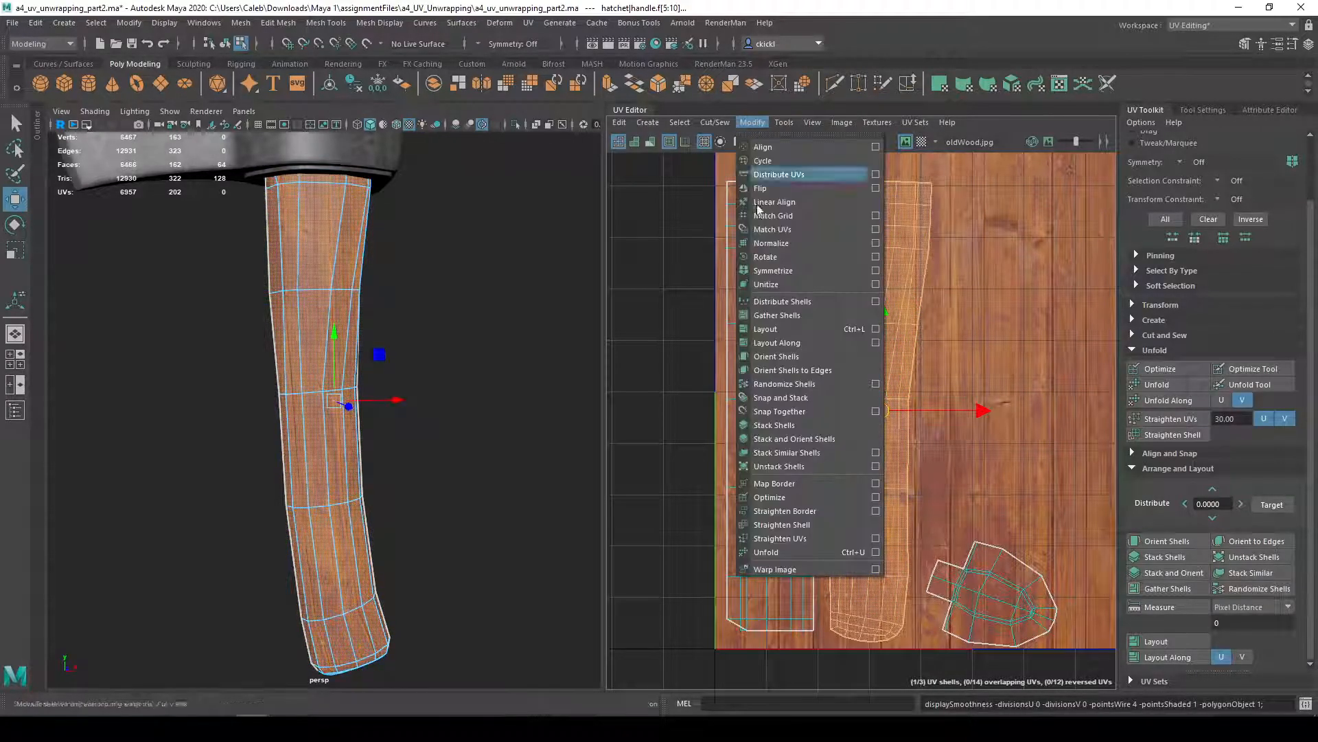
pyautogui.click(794, 538)
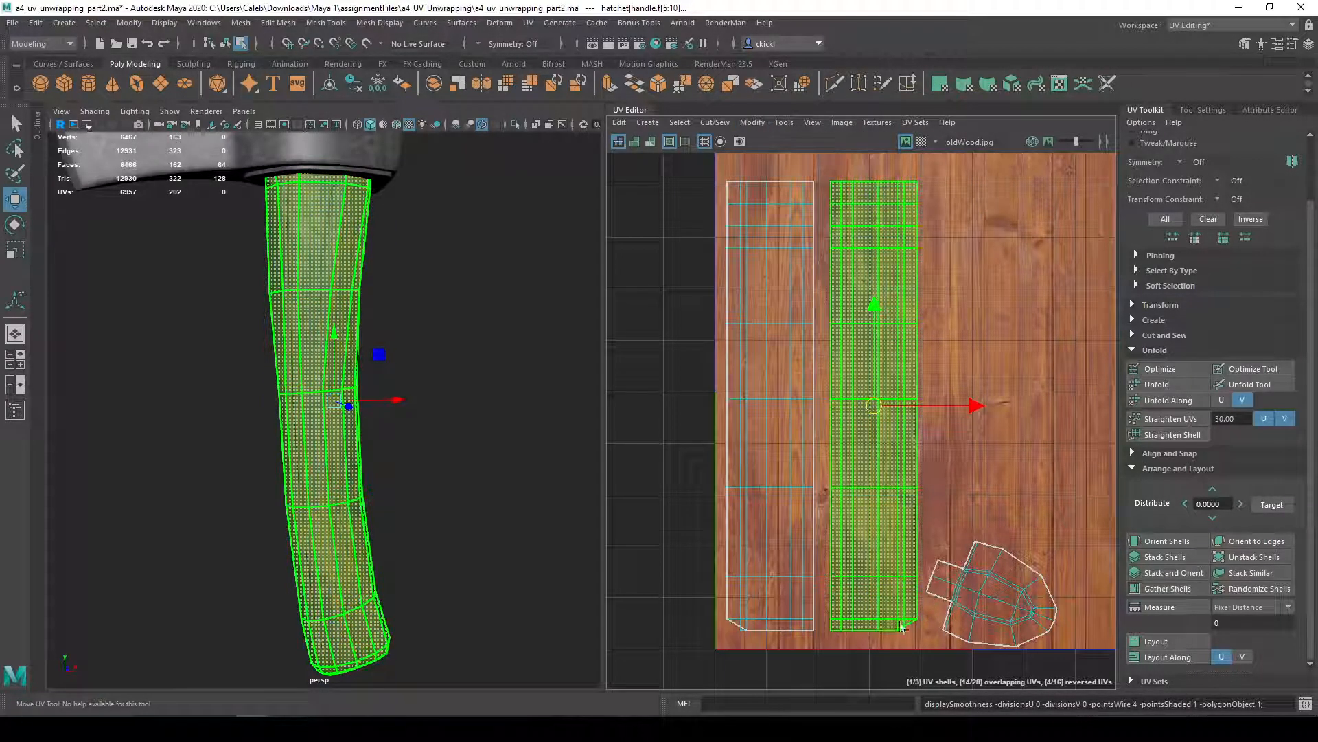
# - Return to object selection and examine the straightened wood grain and the lengthwise seams from the butt up to the hatchet head
pyautogui.moveTo(406, 604)
pyautogui.keyDown('alt'); pyautogui.mouseDown()
pyautogui.moveTo(485, 406)
pyautogui.moveTo(404, 509)
pyautogui.moveTo(405, 532)
pyautogui.mouseUp(); pyautogui.keyUp('alt')
pyautogui.scroll(4, 923, 644)
pyautogui.scroll(-5, 892, 642)
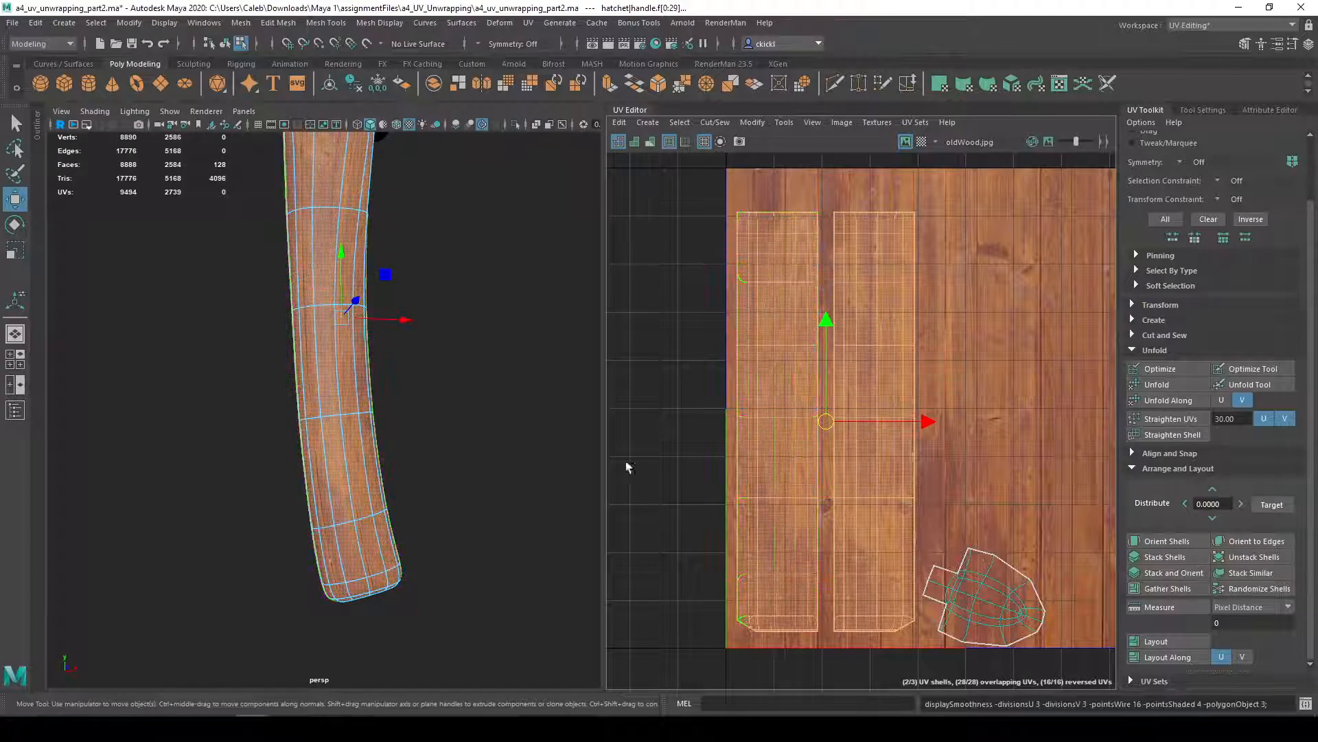
pyautogui.click(433, 447)
pyautogui.moveTo(309, 348); pyautogui.dragTo(375, 331, button='right')
pyautogui.click(422, 323)
pyautogui.scroll(-5, 433, 340)
pyautogui.keyDown('alt'); pyautogui.moveTo(451, 359); pyautogui.dragTo(402, 405); pyautogui.keyUp('alt')
pyautogui.scroll(4, 404, 406)
pyautogui.scroll(4, 406, 406)
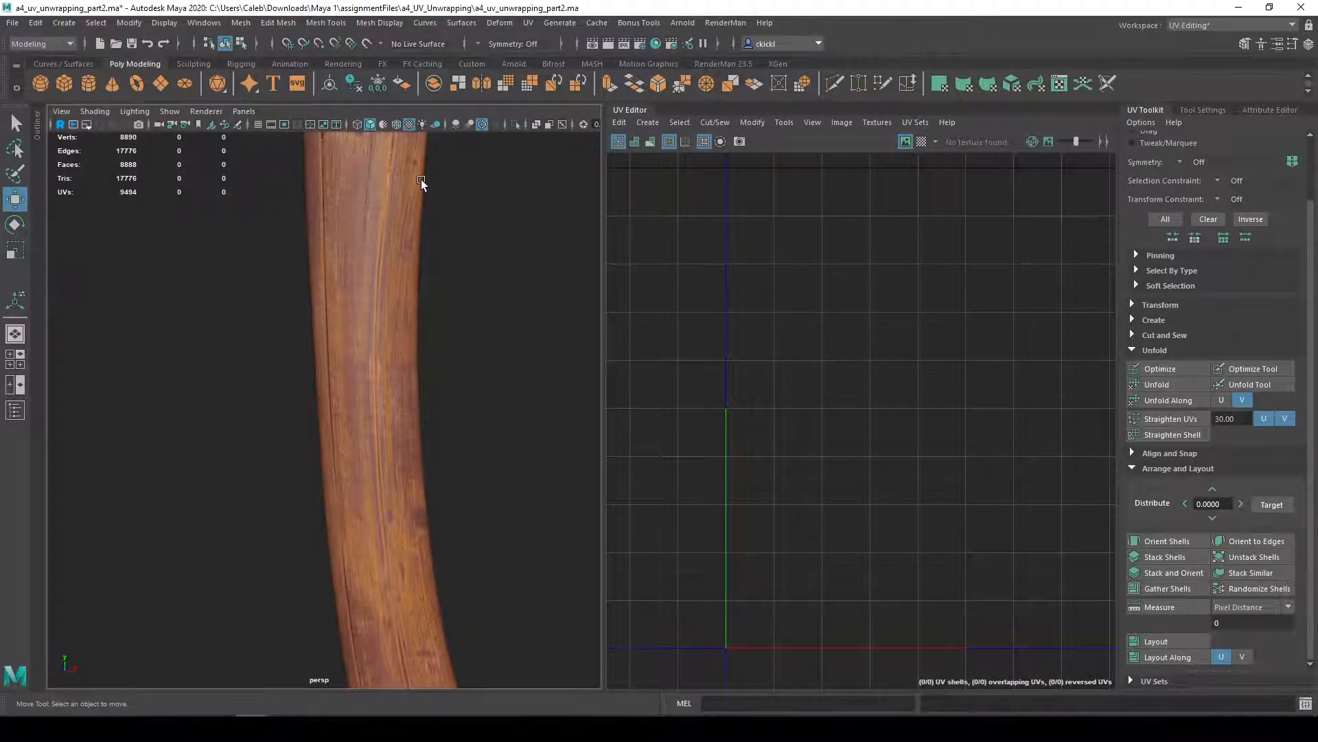
pyautogui.keyDown('alt'); pyautogui.moveTo(422, 180); pyautogui.dragTo(441, 425, button='middle'); pyautogui.keyUp('alt')
pyautogui.keyDown('alt'); pyautogui.moveTo(381, 547); pyautogui.dragTo(431, 307, button='middle'); pyautogui.keyUp('alt')
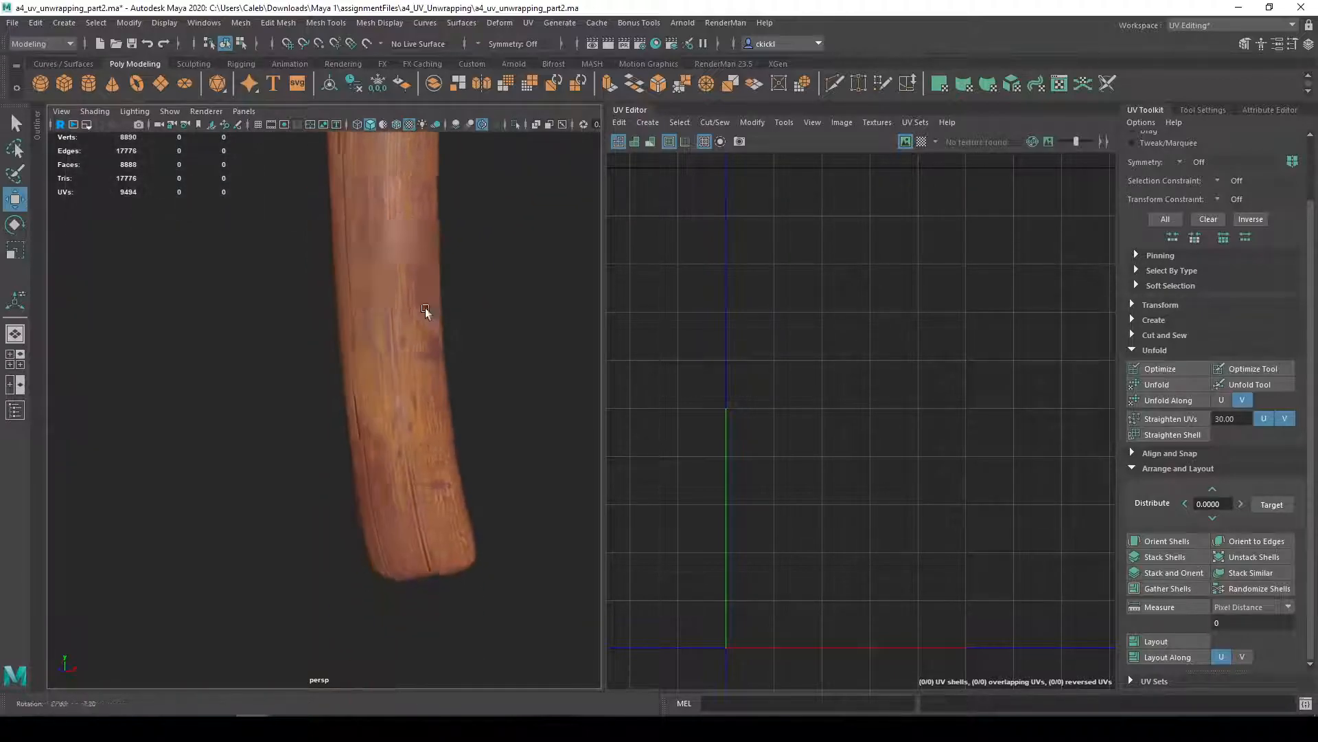
pyautogui.keyDown('alt'); pyautogui.moveTo(431, 306); pyautogui.dragTo(135, 298); pyautogui.keyUp('alt')
pyautogui.keyDown('alt'); pyautogui.moveTo(179, 296); pyautogui.dragTo(268, 429, button='middle'); pyautogui.keyUp('alt')
pyautogui.keyDown('alt'); pyautogui.moveTo(346, 360); pyautogui.dragTo(399, 361); pyautogui.keyUp('alt')
pyautogui.keyDown('alt'); pyautogui.moveTo(399, 361); pyautogui.dragTo(404, 450, button='middle'); pyautogui.keyUp('alt')
pyautogui.keyDown('alt'); pyautogui.moveTo(405, 331); pyautogui.dragTo(379, 457, button='middle'); pyautogui.keyUp('alt')
pyautogui.keyDown('alt'); pyautogui.moveTo(379, 457); pyautogui.dragTo(262, 426); pyautogui.keyUp('alt')
# - Select the uppermost seam edge between the handle's two straightened UV halves
pyautogui.click(421, 400)
pyautogui.moveTo(848, 397); pyautogui.dragTo(849, 357, button='right')
pyautogui.click(819, 221)
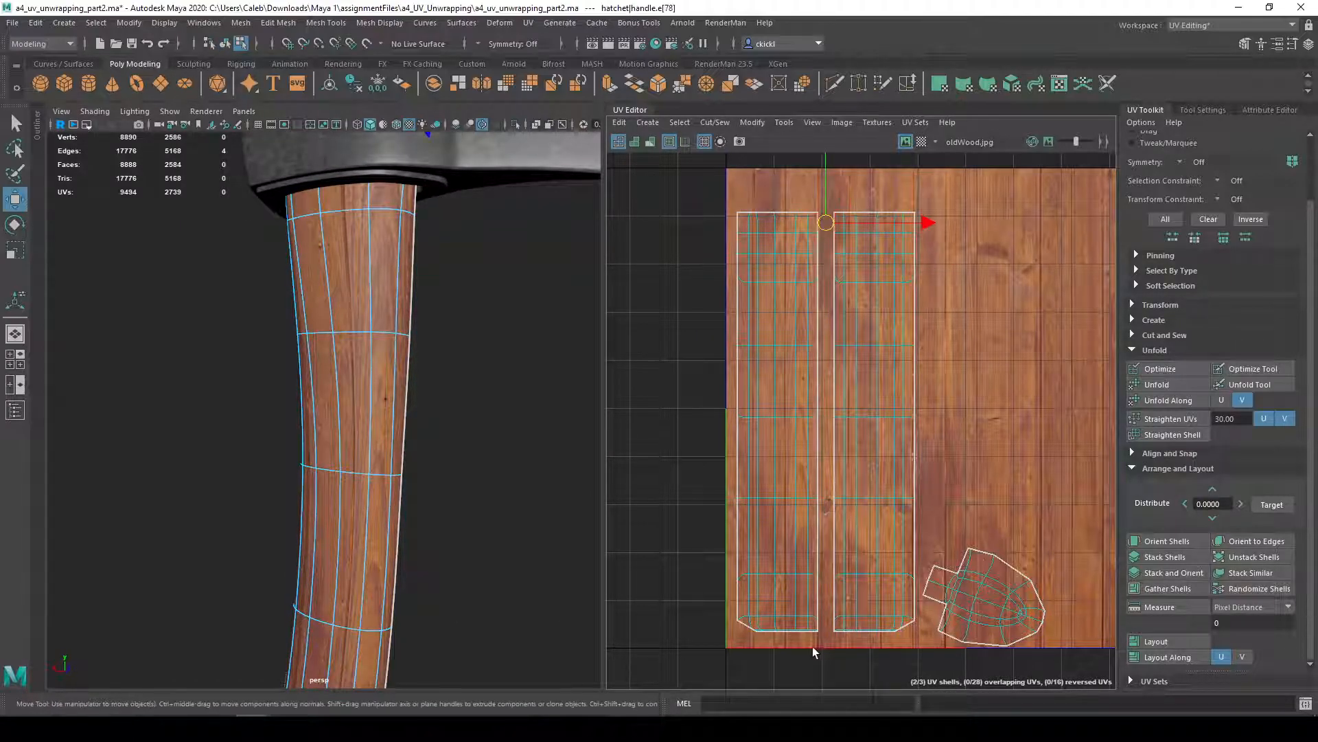
# - Sew the two long handle UV shells together along their shared vertical border edges
pyautogui.keyDown('shift'); pyautogui.doubleClick(822, 628); pyautogui.keyUp('shift')
pyautogui.keyDown('alt'); pyautogui.moveTo(572, 596); pyautogui.dragTo(520, 513); pyautogui.keyUp('alt')
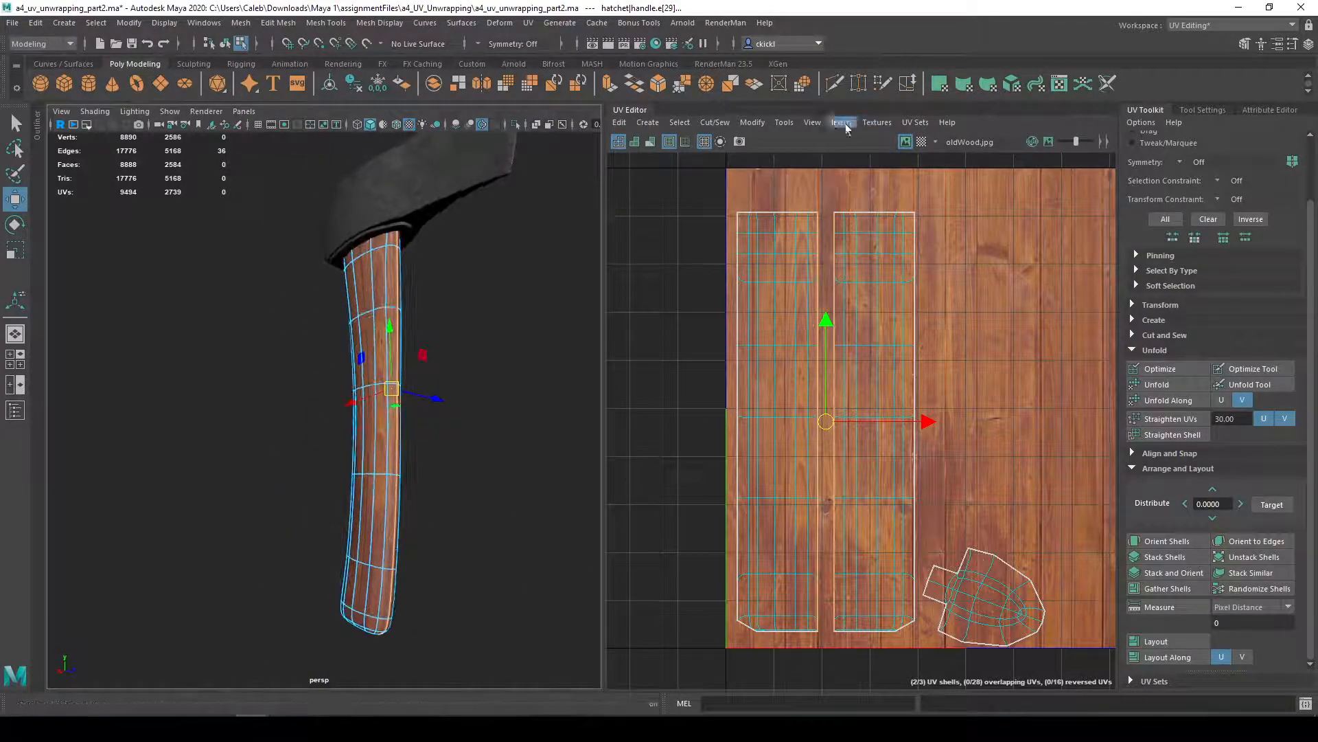
pyautogui.click(752, 122)
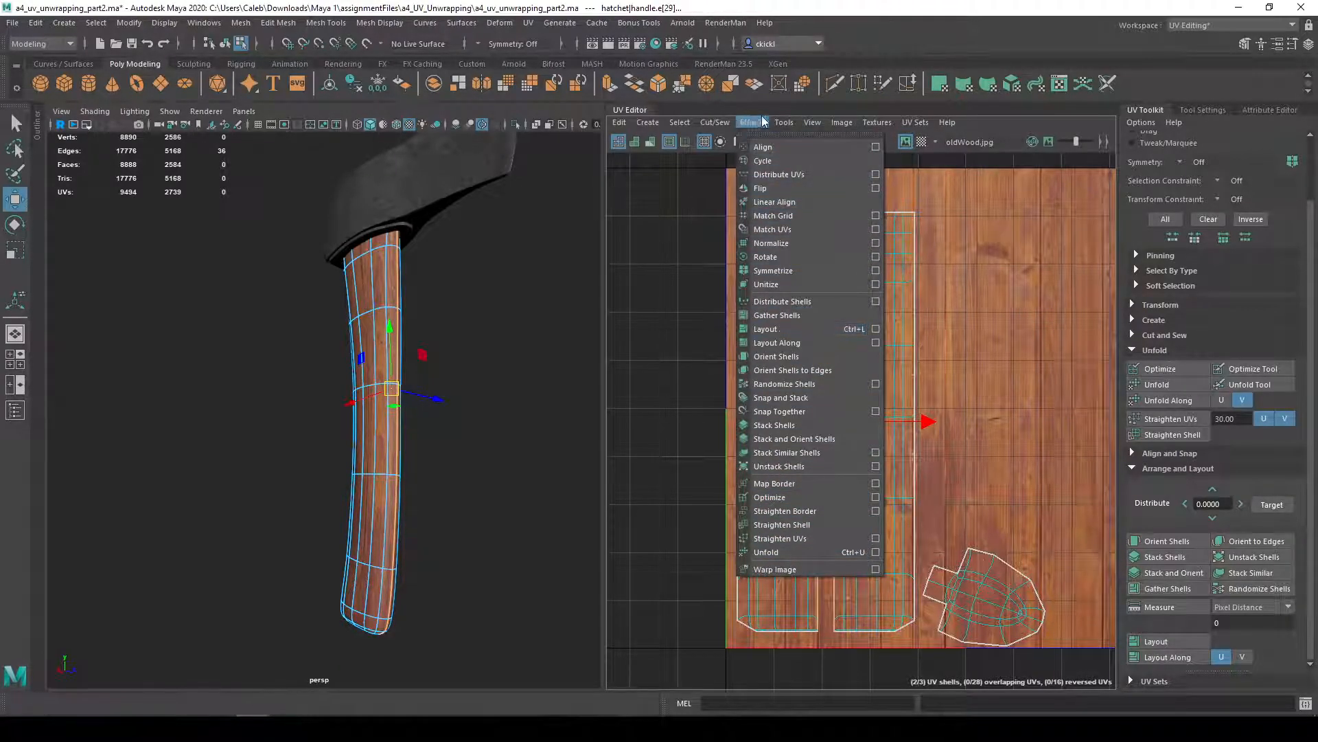
pyautogui.moveTo(715, 122)
pyautogui.click(763, 251)
pyautogui.scroll(5, 778, 648)
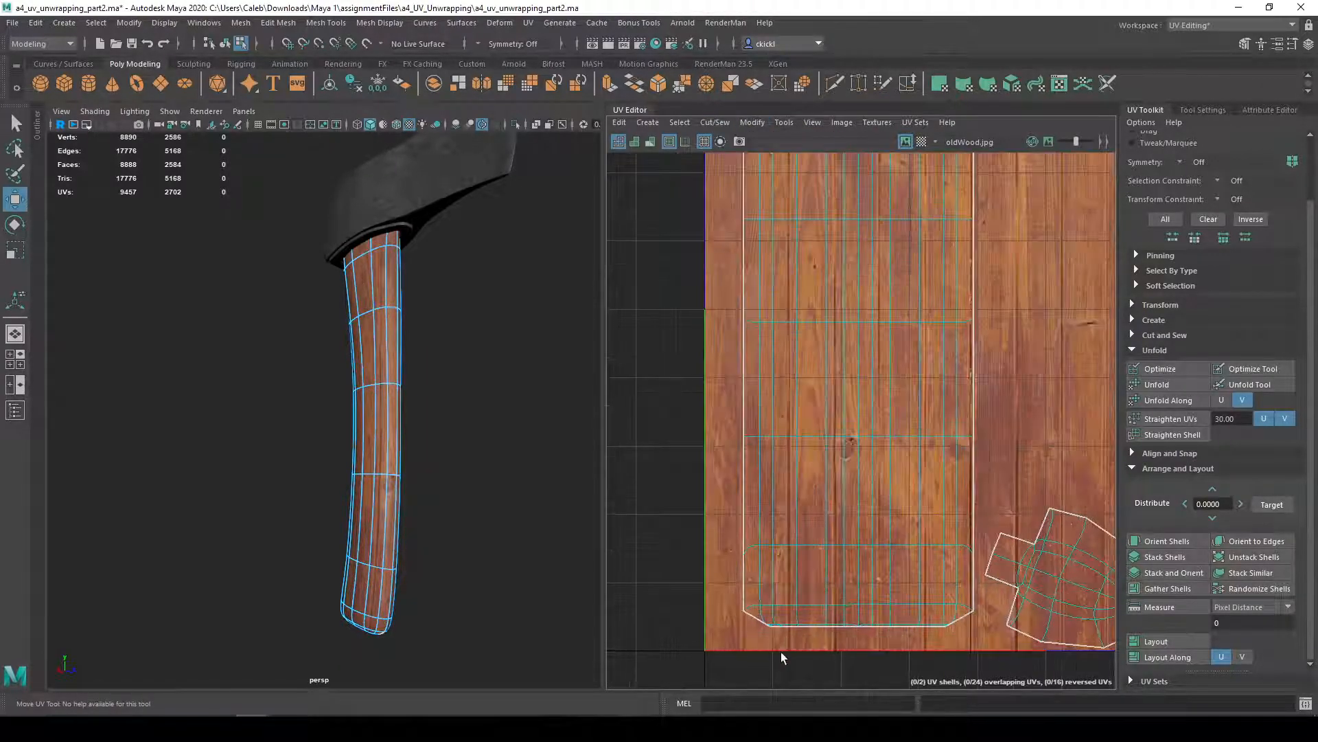
# - Select the UVs along the bottom end of the merged handle shell and unfold them
pyautogui.press('1')
pyautogui.press('3')
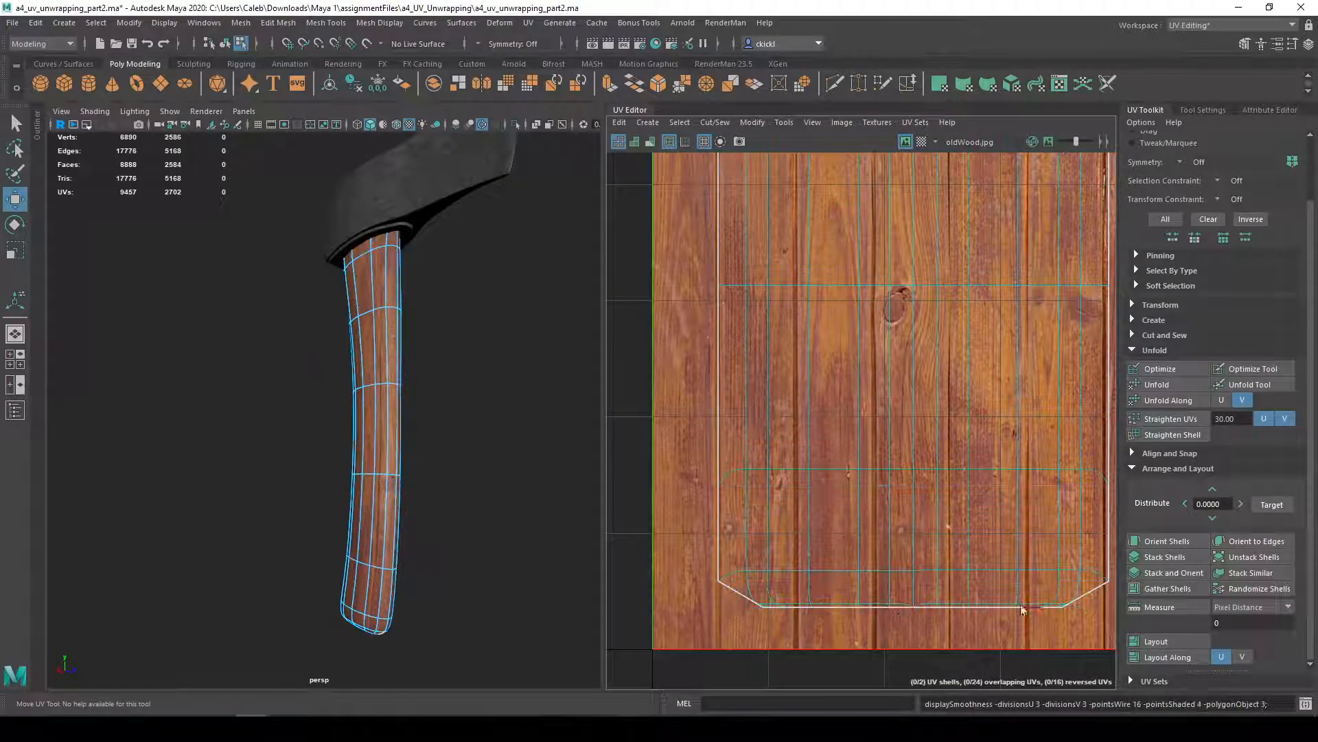
pyautogui.keyDown('alt'); pyautogui.moveTo(415, 573); pyautogui.dragTo(590, 529); pyautogui.keyUp('alt')
pyautogui.moveTo(862, 539); pyautogui.dragTo(913, 529, button='right')
pyautogui.moveTo(670, 552); pyautogui.dragTo(1137, 637)
pyautogui.keyDown('alt'); pyautogui.moveTo(1053, 629); pyautogui.dragTo(973, 614, button='middle'); pyautogui.keyUp('alt')
pyautogui.click(1170, 389)
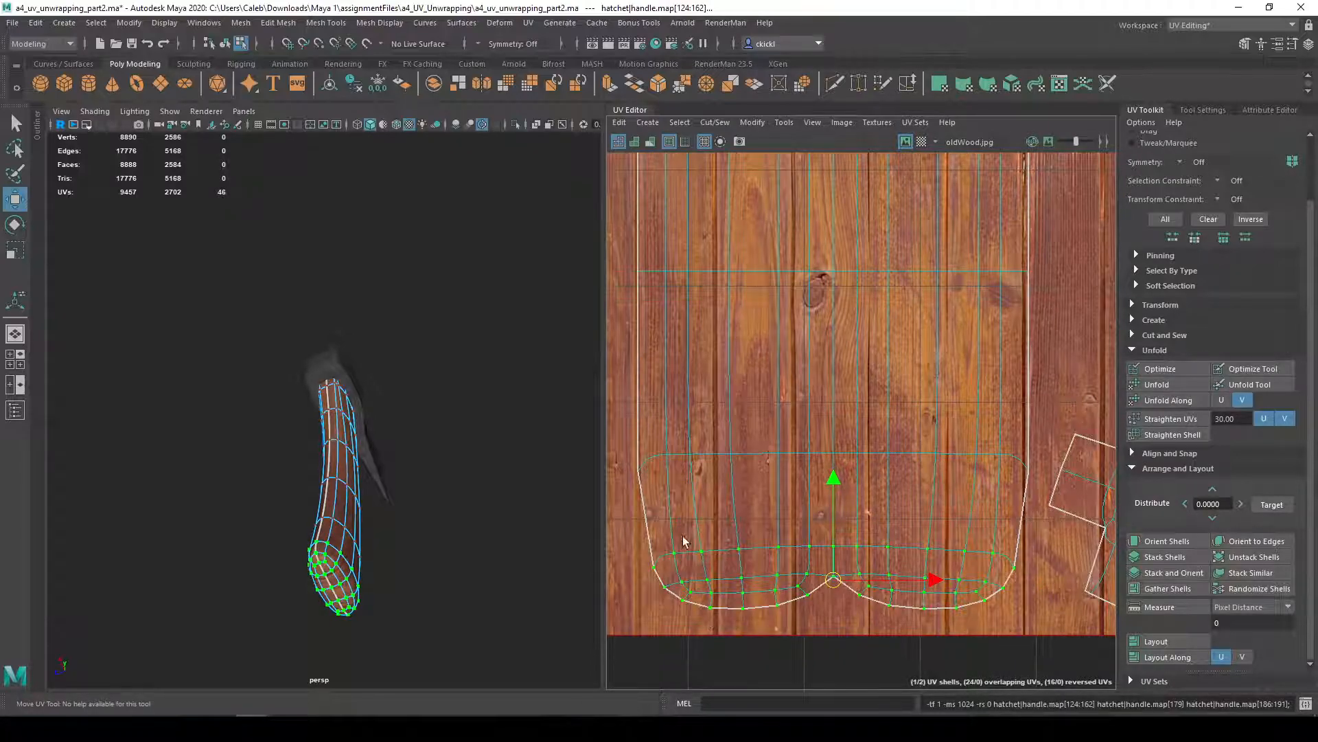
# - Scale the unfolded end UVs horizontally to match the handle shell's full width, and return to object mode
pyautogui.press('r')
pyautogui.moveTo(934, 579); pyautogui.dragTo(941, 582)
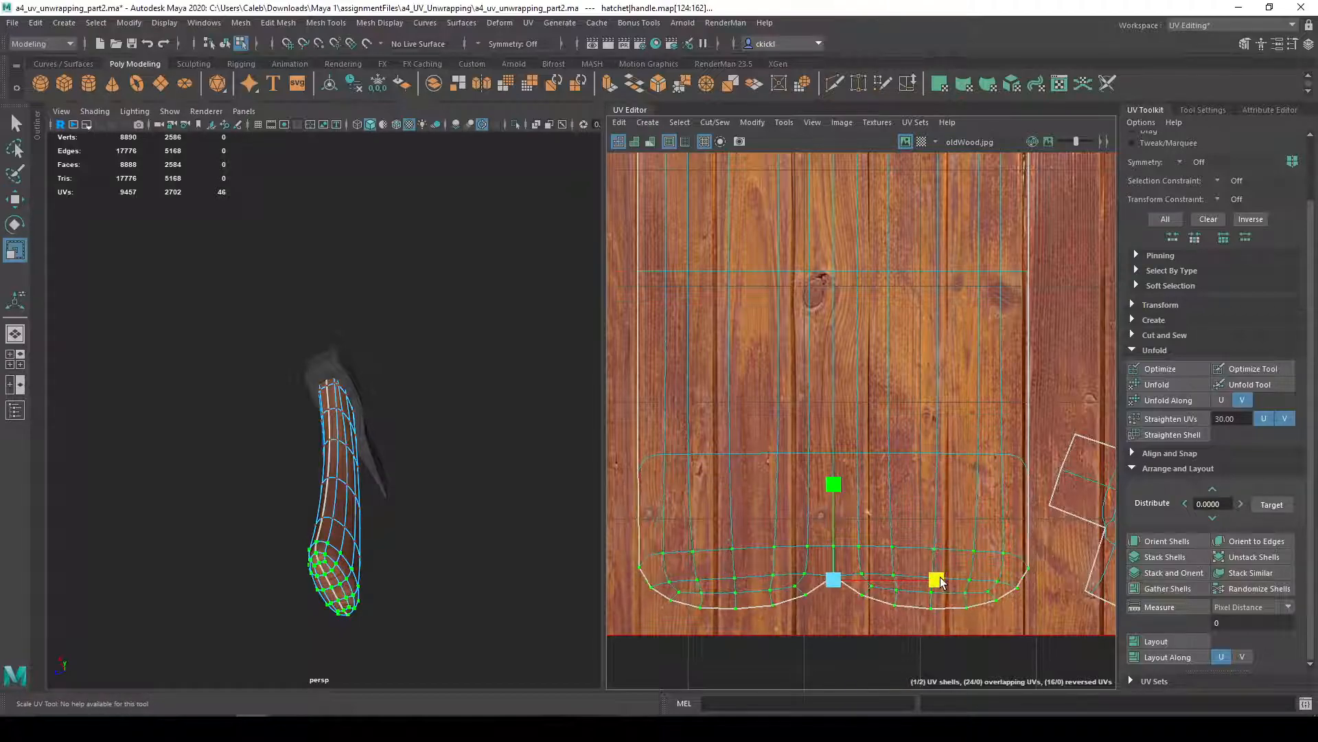
pyautogui.moveTo(366, 370); pyautogui.dragTo(464, 307, button='right')
pyautogui.moveTo(530, 515)
pyautogui.keyDown('alt'); pyautogui.mouseDown()
pyautogui.moveTo(279, 553)
pyautogui.moveTo(282, 570)
pyautogui.moveTo(367, 595)
pyautogui.moveTo(354, 607)
pyautogui.mouseUp(); pyautogui.keyUp('alt')
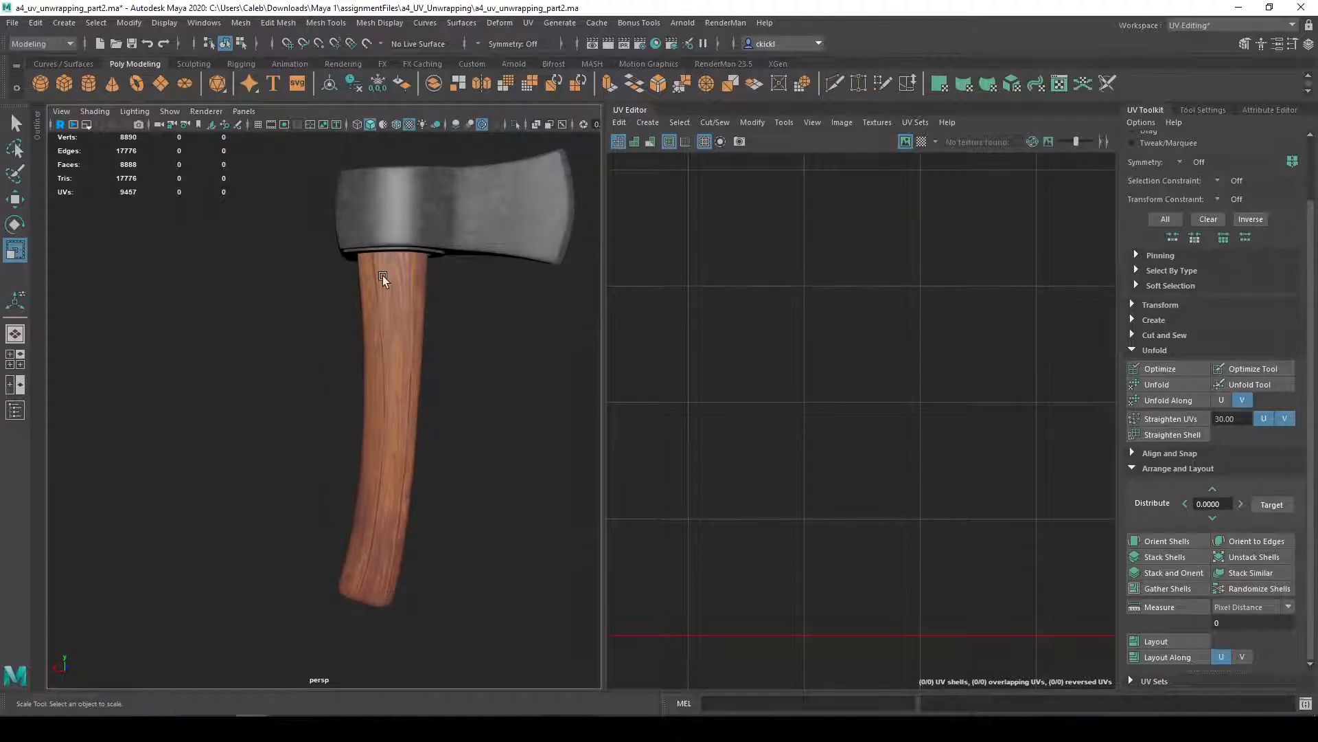
# - Display the checker pattern on the handle and examine it for stretching along the handle's length
pyautogui.keyDown('alt'); pyautogui.moveTo(379, 659); pyautogui.dragTo(697, 653); pyautogui.keyUp('alt')
pyautogui.keyDown('alt'); pyautogui.moveTo(299, 396); pyautogui.dragTo(418, 477, button='middle'); pyautogui.keyUp('alt')
pyautogui.click(407, 455)
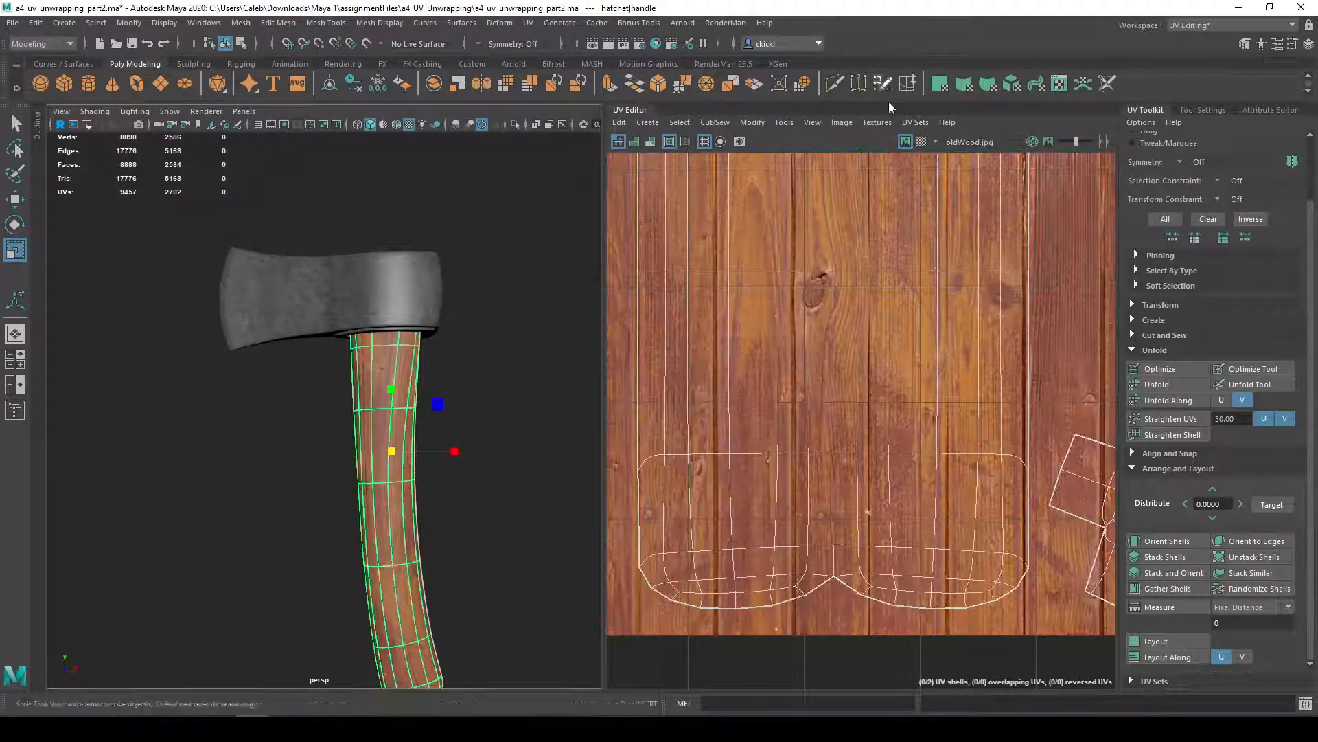
pyautogui.click(921, 141)
pyautogui.keyDown('alt'); pyautogui.moveTo(407, 426); pyautogui.dragTo(430, 554); pyautogui.keyUp('alt')
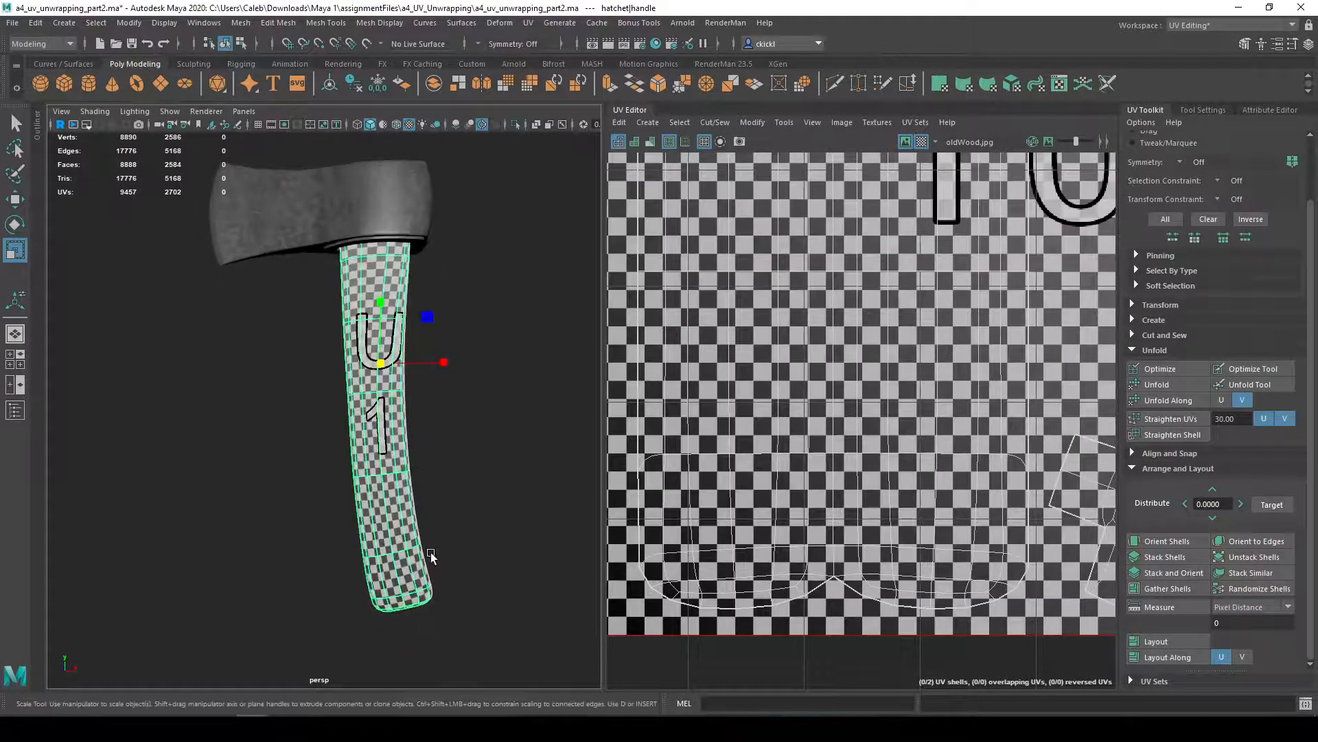
pyautogui.scroll(3, 430, 554)
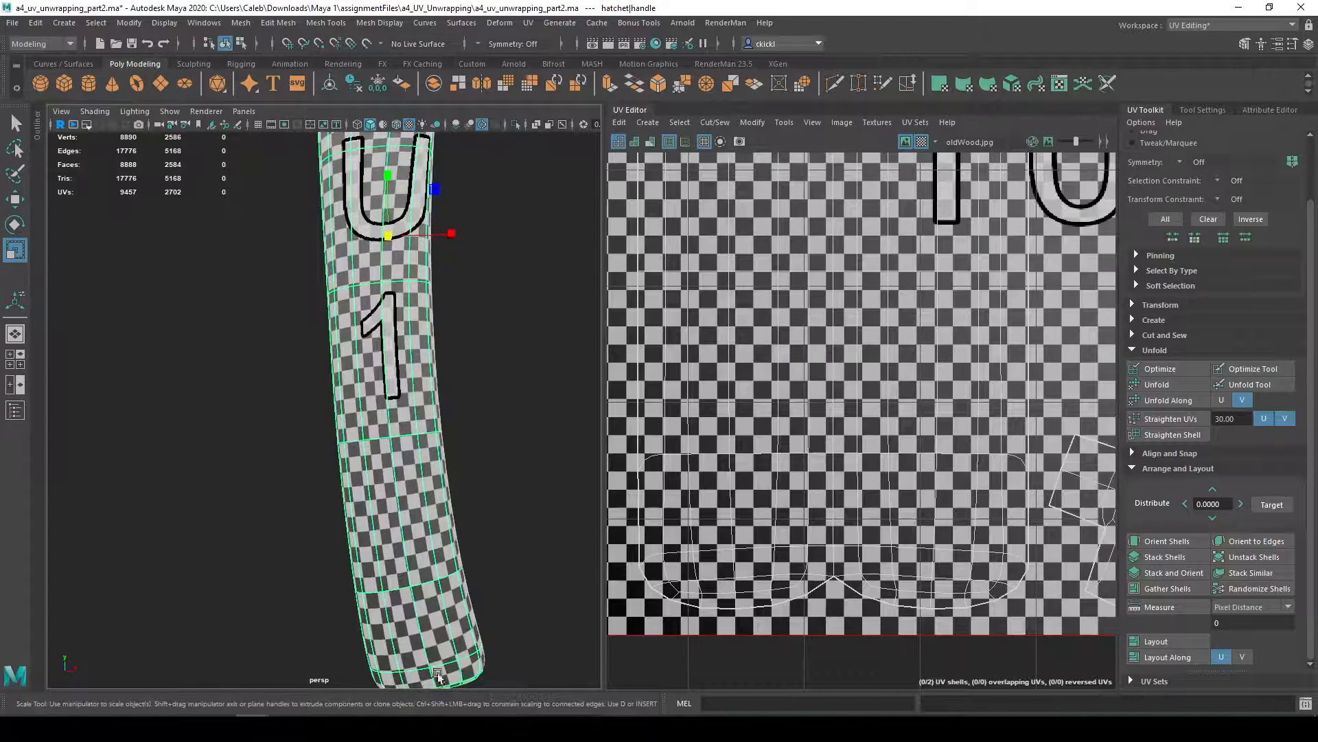
pyautogui.moveTo(422, 635)
pyautogui.keyDown('alt'); pyautogui.mouseDown()
pyautogui.moveTo(463, 595)
pyautogui.moveTo(396, 273)
pyautogui.mouseUp(); pyautogui.keyUp('alt')
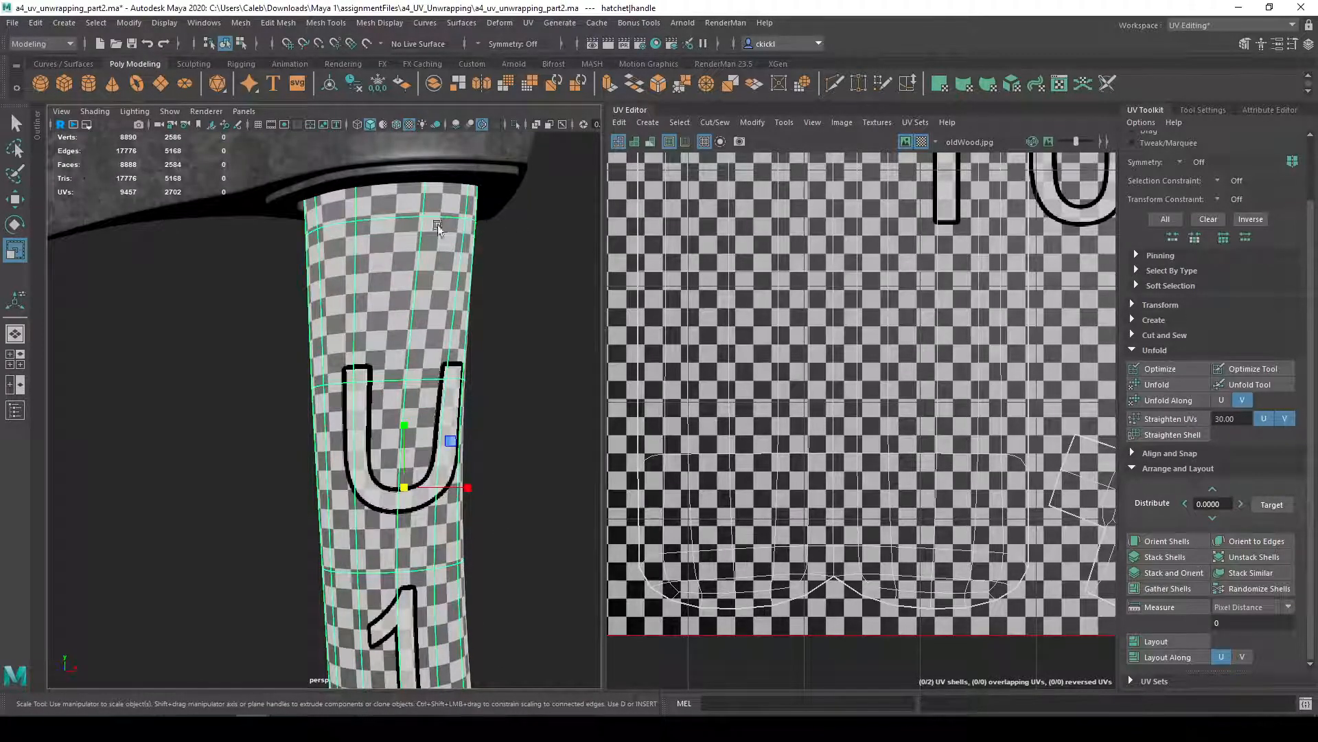
pyautogui.scroll(-5, 508, 324)
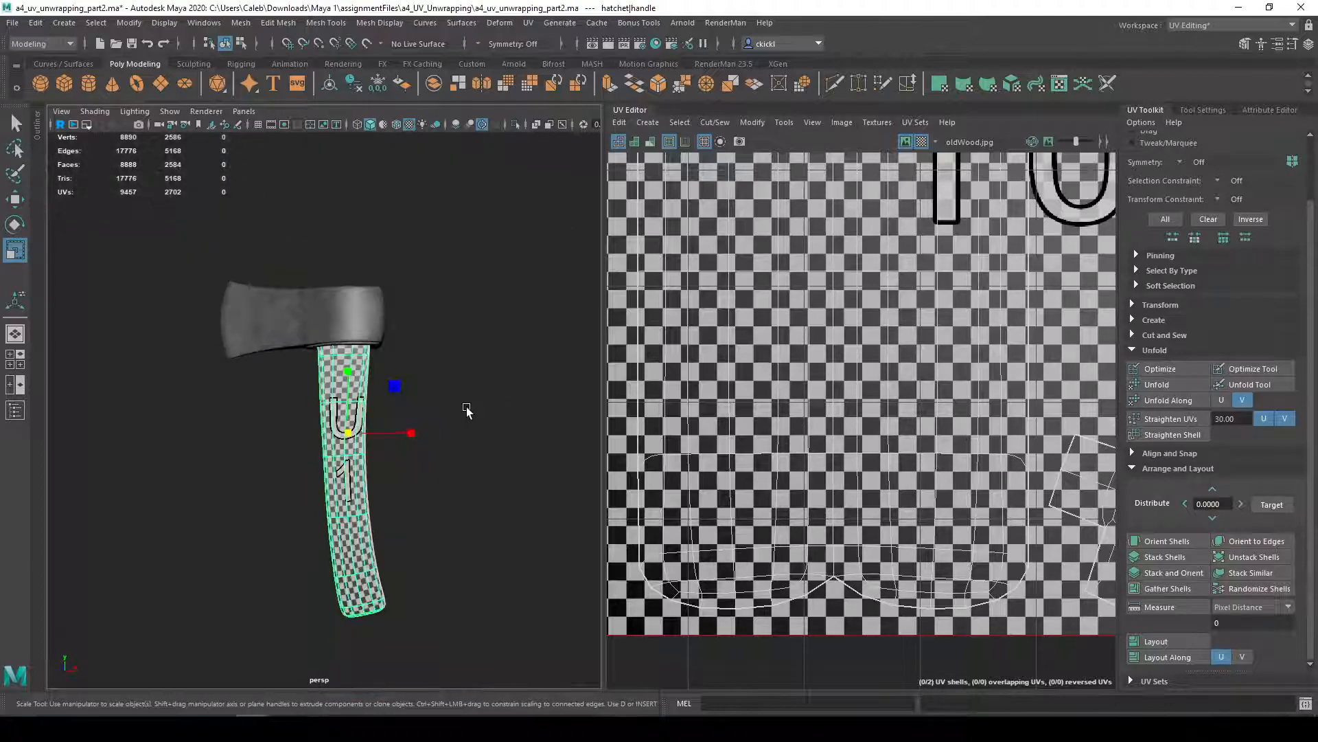
pyautogui.keyDown('alt'); pyautogui.moveTo(480, 409); pyautogui.dragTo(487, 389, button='middle'); pyautogui.keyUp('alt')
# - Examine the checker pattern on the handle's exposed end at the top of the axe head
pyautogui.press('q')
pyautogui.moveTo(357, 349); pyautogui.dragTo(449, 334, button='right')
pyautogui.click(450, 339)
pyautogui.moveTo(533, 369)
pyautogui.keyDown('alt'); pyautogui.mouseDown()
pyautogui.moveTo(217, 371)
pyautogui.moveTo(232, 383)
pyautogui.mouseUp(); pyautogui.keyUp('alt')
pyautogui.keyDown('alt'); pyautogui.moveTo(388, 420); pyautogui.dragTo(502, 440, button='middle'); pyautogui.keyUp('alt')
pyautogui.keyDown('alt'); pyautogui.moveTo(502, 440); pyautogui.dragTo(502, 441); pyautogui.keyUp('alt')
pyautogui.keyDown('alt'); pyautogui.moveTo(503, 440); pyautogui.dragTo(415, 443, button='middle'); pyautogui.keyUp('alt')
pyautogui.moveTo(415, 443)
pyautogui.keyDown('alt'); pyautogui.mouseDown()
pyautogui.moveTo(486, 412)
pyautogui.moveTo(465, 377)
pyautogui.moveTo(476, 495)
pyautogui.moveTo(499, 424)
pyautogui.moveTo(441, 465)
pyautogui.mouseUp(); pyautogui.keyUp('alt')
pyautogui.click(343, 381)
pyautogui.scroll(3, 367, 372)
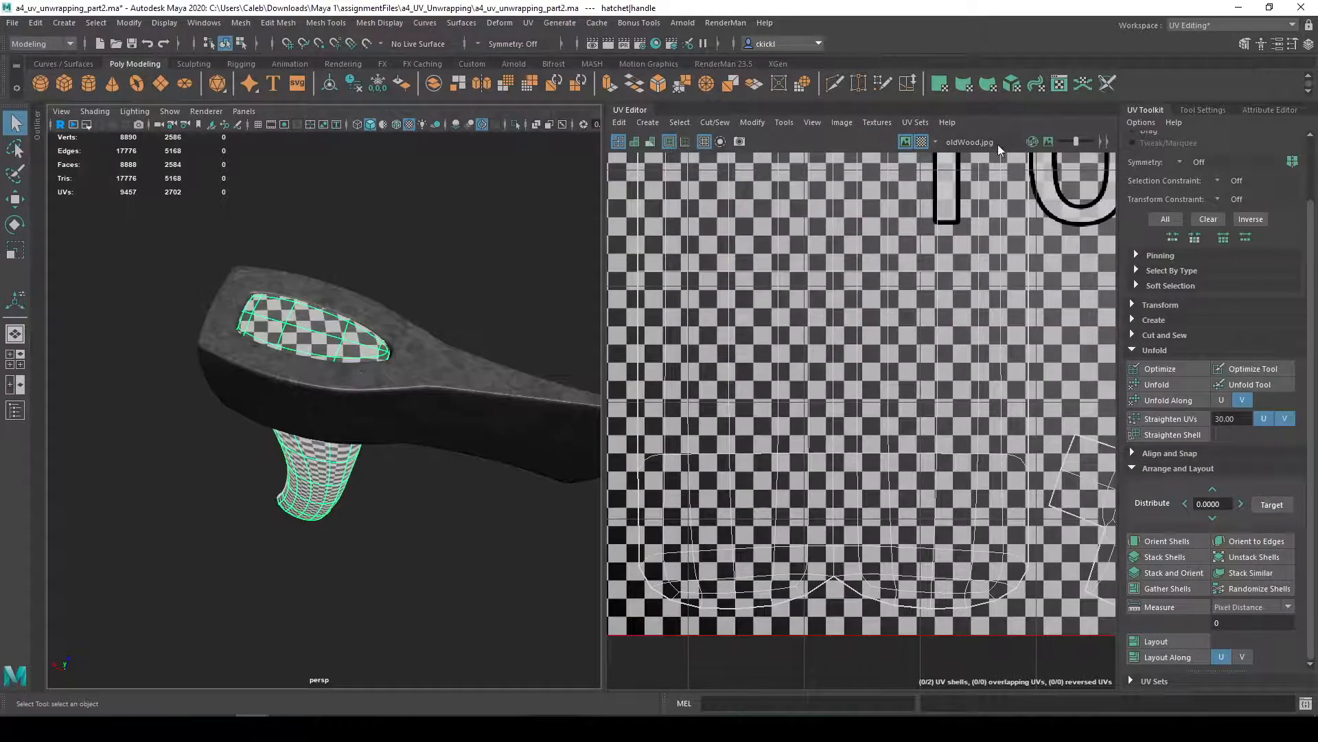
# - Turn off the checker display and examine the wood grain on the handle's side and top end
pyautogui.click(921, 141)
pyautogui.moveTo(382, 271)
pyautogui.keyDown('alt'); pyautogui.mouseDown()
pyautogui.moveTo(431, 362)
pyautogui.moveTo(436, 334)
pyautogui.moveTo(365, 265)
pyautogui.moveTo(315, 320)
pyautogui.mouseUp(); pyautogui.keyUp('alt')
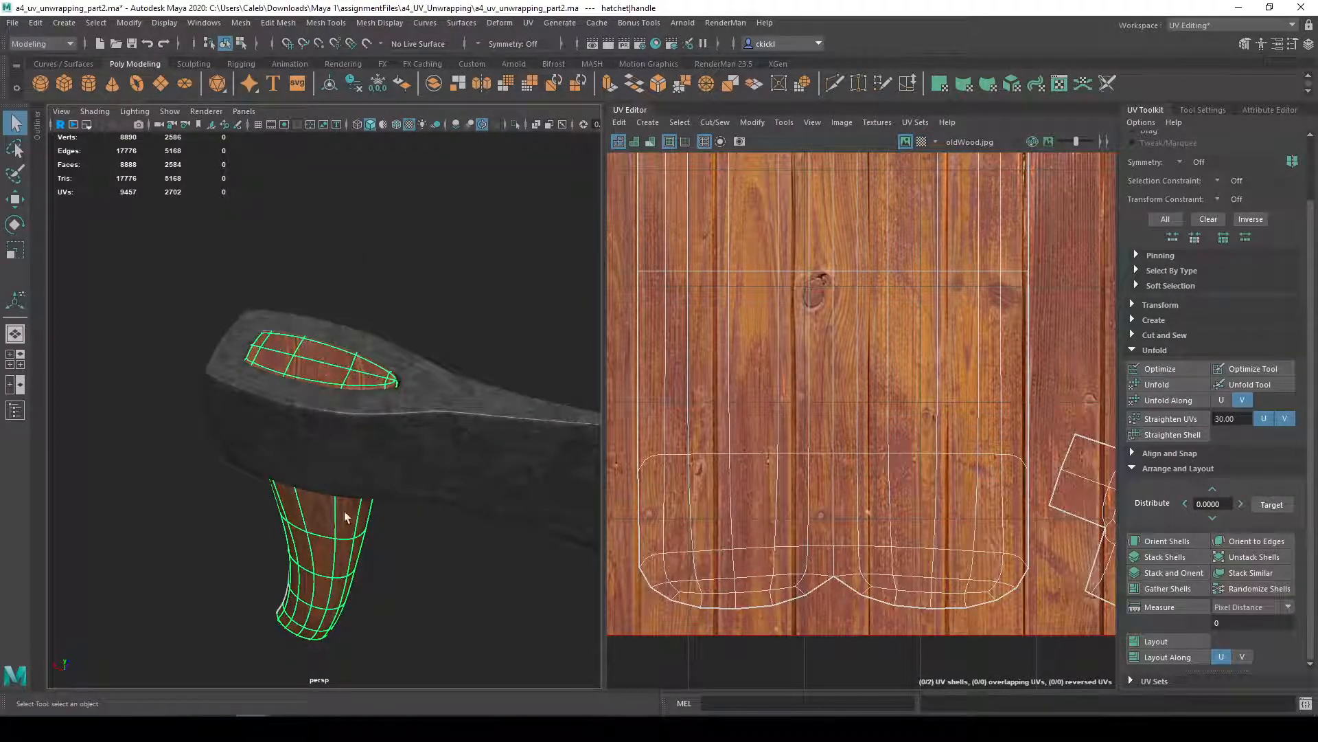
pyautogui.keyDown('alt'); pyautogui.moveTo(343, 512); pyautogui.dragTo(382, 418); pyautogui.keyUp('alt')
pyautogui.keyDown('alt'); pyautogui.moveTo(355, 150); pyautogui.dragTo(357, 366); pyautogui.keyUp('alt')
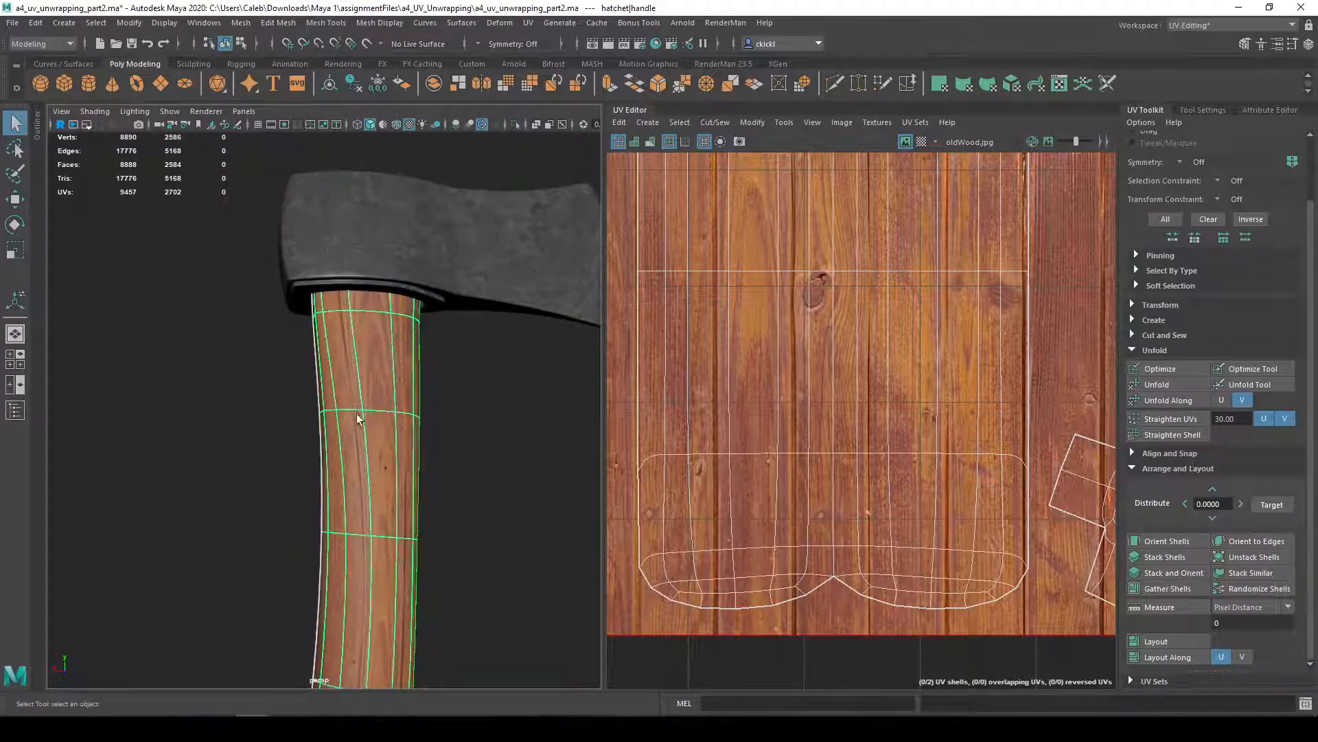
pyautogui.keyDown('alt'); pyautogui.moveTo(352, 272); pyautogui.dragTo(348, 394); pyautogui.keyUp('alt')
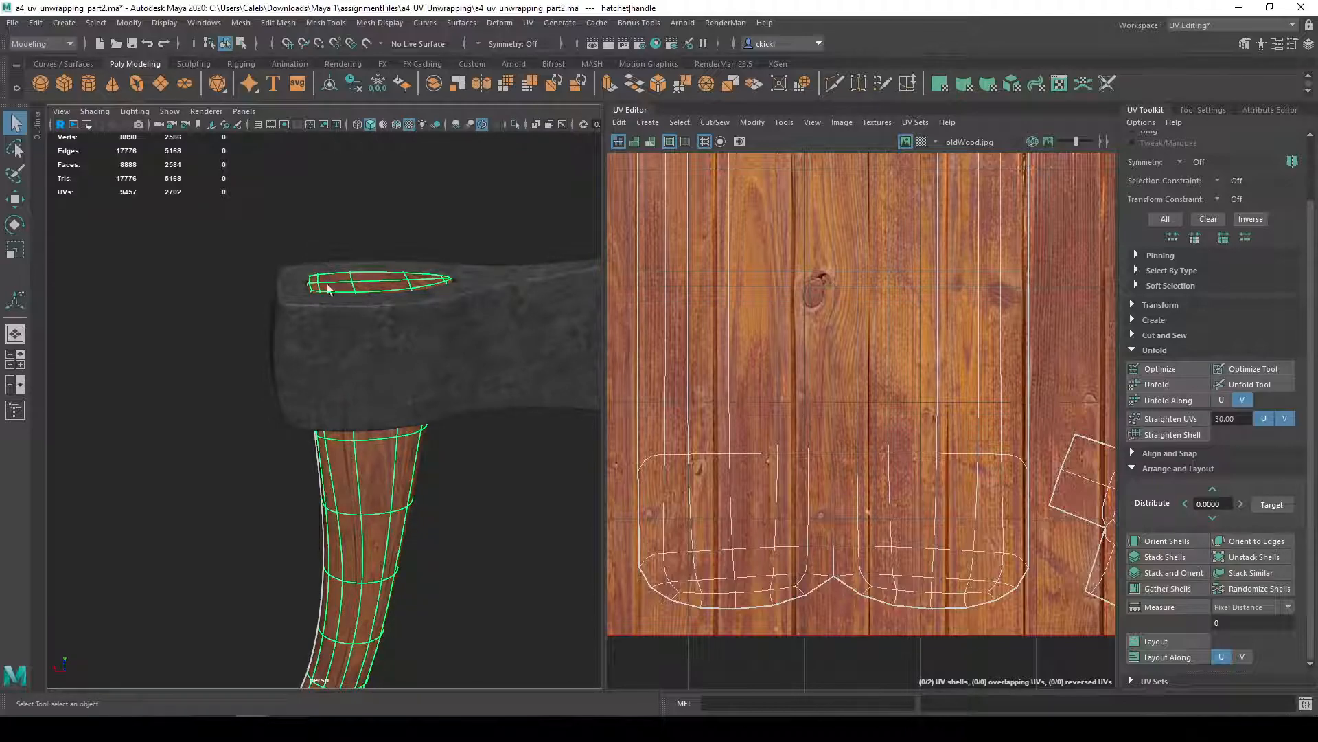
pyautogui.moveTo(376, 429)
pyautogui.keyDown('alt'); pyautogui.mouseDown()
pyautogui.moveTo(341, 403)
pyautogui.moveTo(261, 436)
pyautogui.mouseUp(); pyautogui.keyUp('alt')
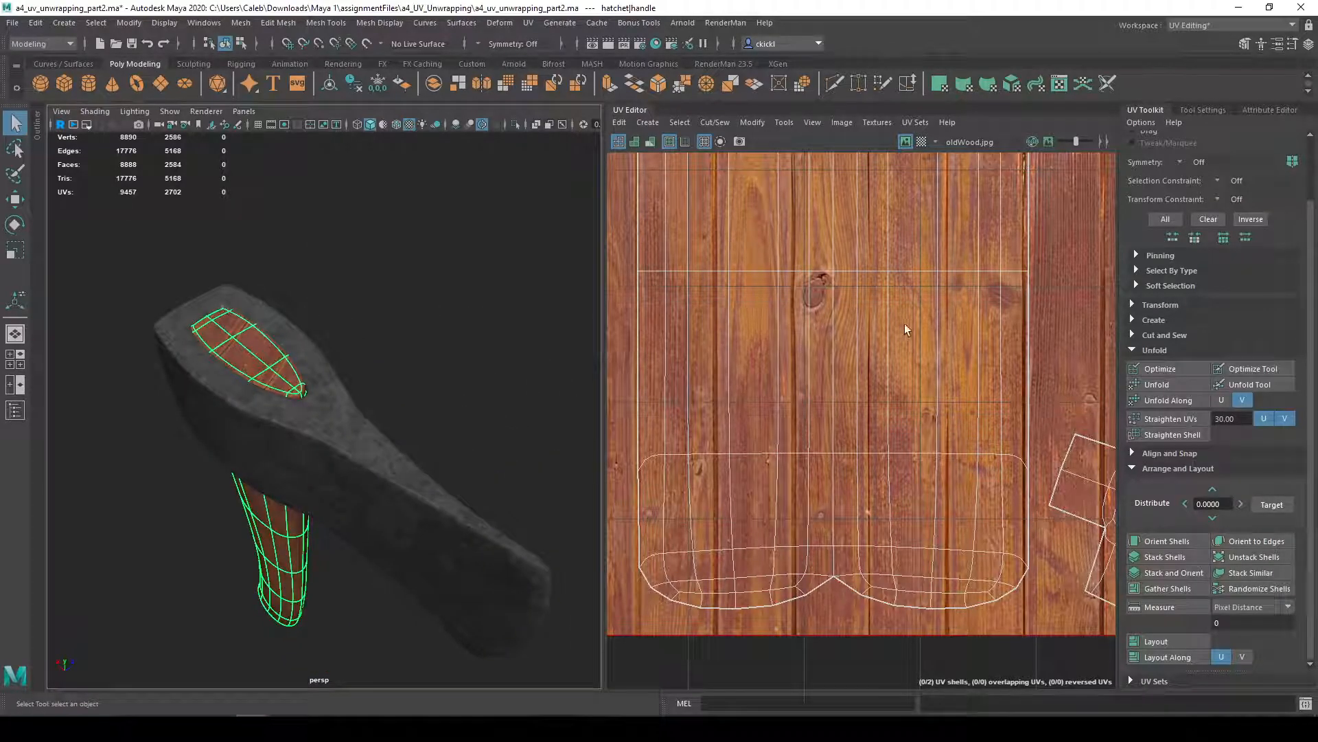
# - Rotate the handle's small end-cap UV shell until its long axis is horizontal and move it up beside the long shell
pyautogui.scroll(-5, 928, 319)
pyautogui.moveTo(923, 497); pyautogui.dragTo(896, 450, button='right')
pyautogui.click(932, 480)
pyautogui.press('e')
pyautogui.click(939, 475)
pyautogui.moveTo(991, 486); pyautogui.dragTo(995, 449)
pyautogui.press('w')
pyautogui.moveTo(901, 405); pyautogui.dragTo(901, 201)
pyautogui.keyDown('alt'); pyautogui.moveTo(974, 284); pyautogui.dragTo(997, 402, button='middle'); pyautogui.keyUp('alt')
pyautogui.press('e')
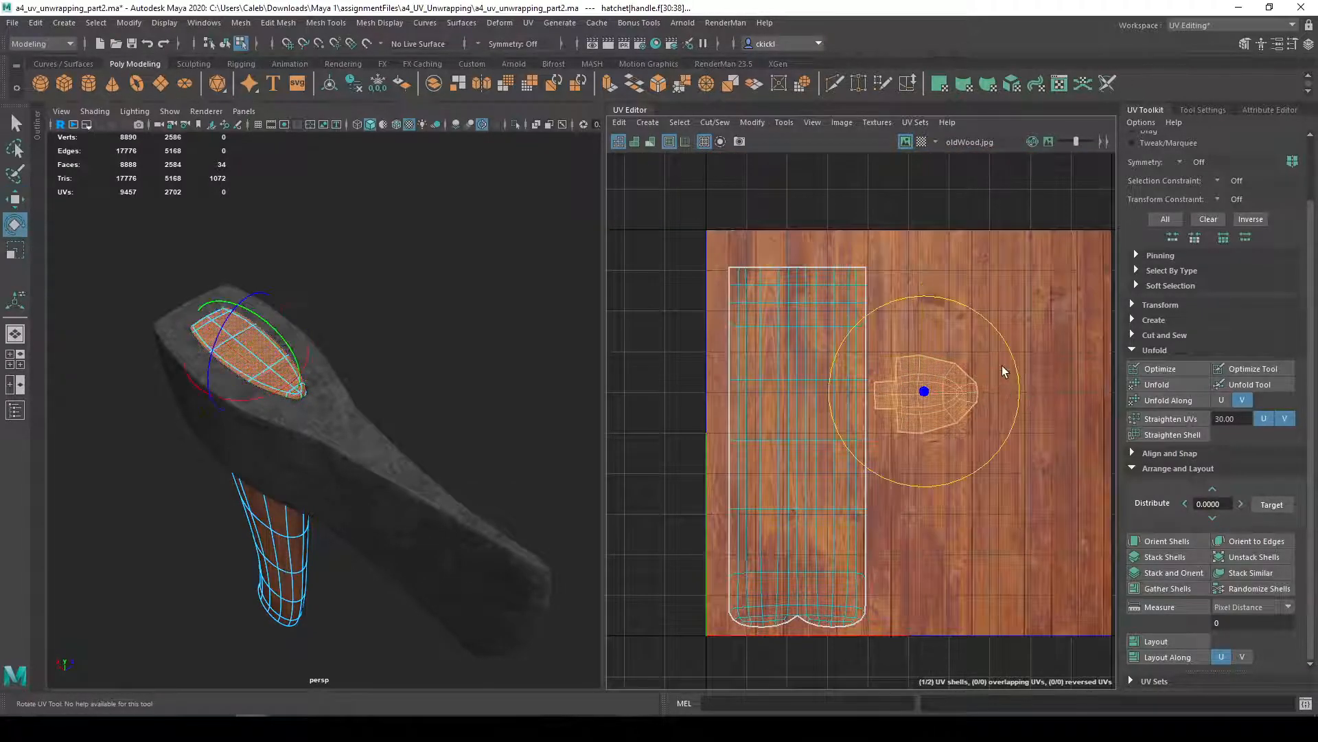
pyautogui.moveTo(1008, 352); pyautogui.dragTo(1008, 355)
# - Return to object mode and examine the wood texture on the deselected handle and its top end
pyautogui.keyDown('alt'); pyautogui.moveTo(270, 458); pyautogui.dragTo(399, 405); pyautogui.keyUp('alt')
pyautogui.click(565, 474)
pyautogui.moveTo(358, 440); pyautogui.dragTo(492, 318, button='right')
pyautogui.click(538, 515)
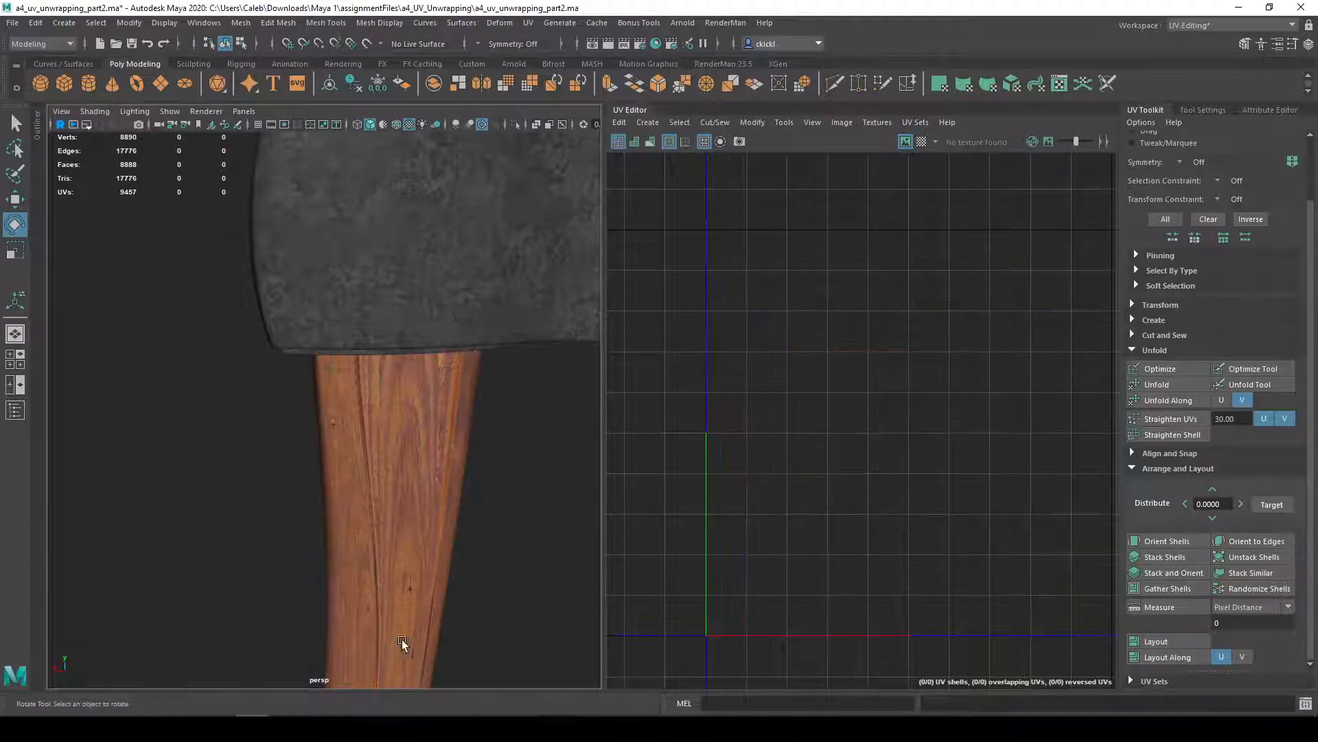
pyautogui.keyDown('alt'); pyautogui.moveTo(397, 302); pyautogui.dragTo(394, 476); pyautogui.keyUp('alt')
pyautogui.scroll(3, 377, 447)
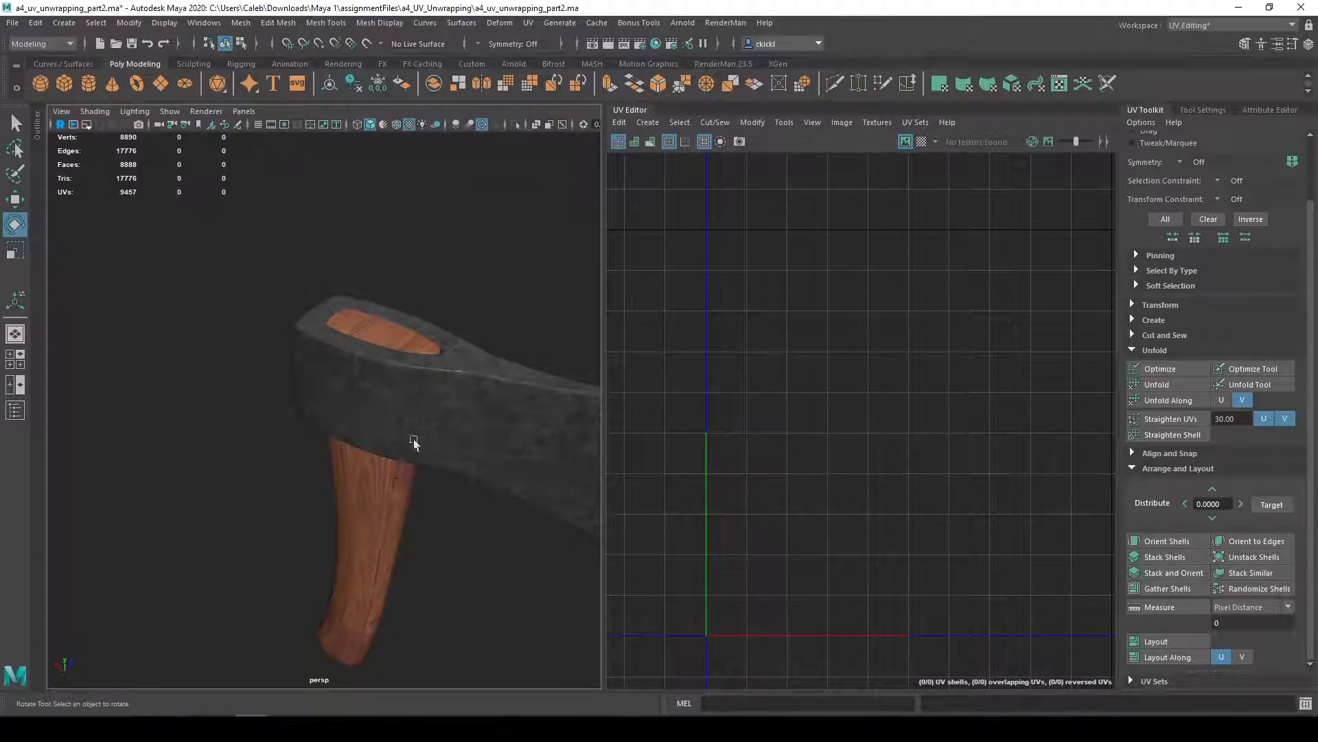
# - Select the handle and compare the grain direction on its top end with the grain along its sides
pyautogui.click(383, 518)
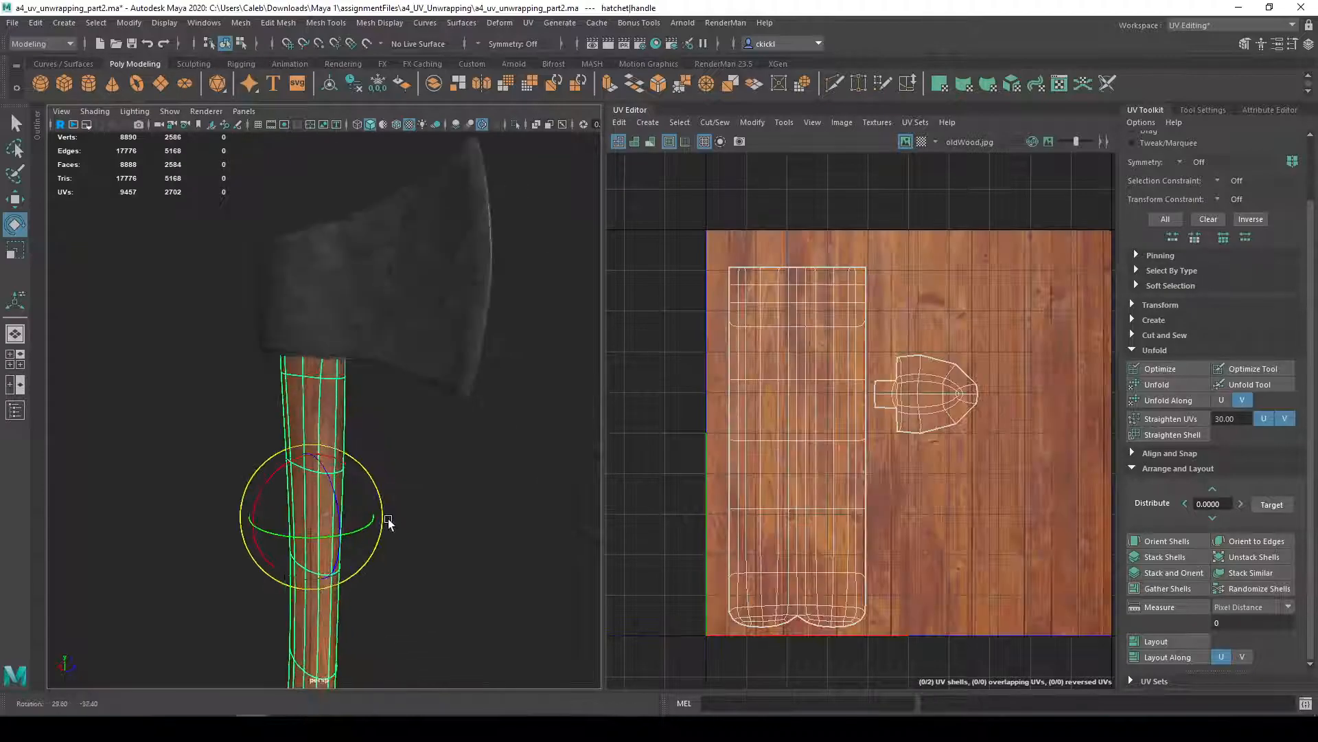
pyautogui.keyDown('alt'); pyautogui.moveTo(311, 237); pyautogui.dragTo(447, 480); pyautogui.keyUp('alt')
pyautogui.scroll(3, 405, 463)
pyautogui.keyDown('alt'); pyautogui.moveTo(944, 460); pyautogui.dragTo(909, 453, button='middle'); pyautogui.keyUp('alt')
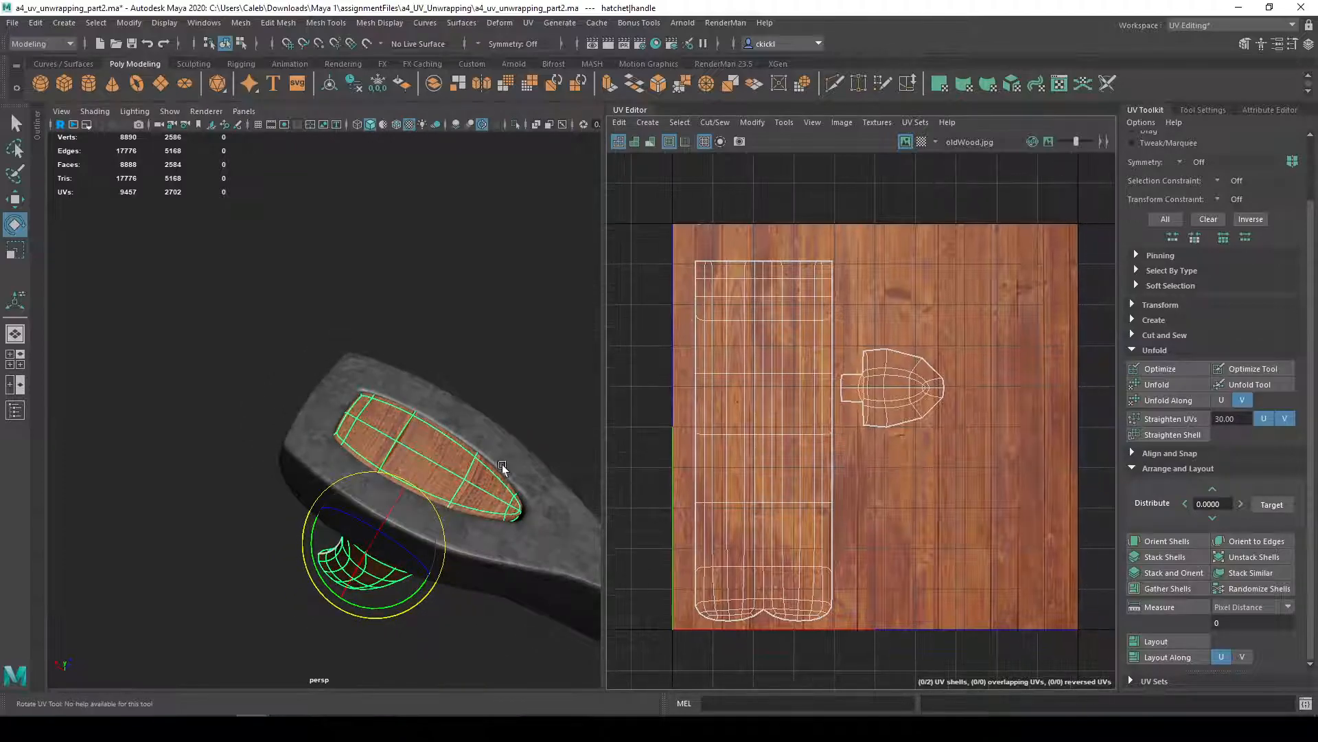
pyautogui.press('q')
pyautogui.moveTo(472, 474); pyautogui.dragTo(543, 295, button='right')
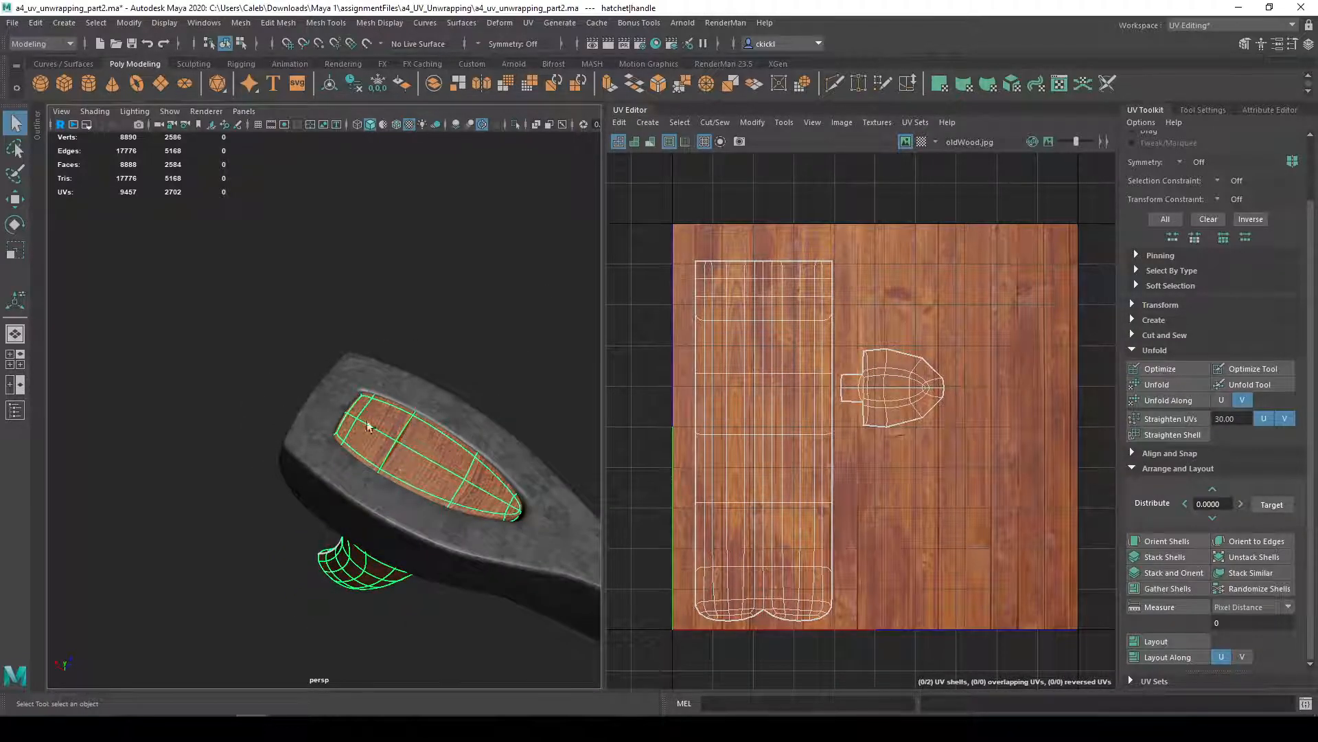
pyautogui.keyDown('alt'); pyautogui.moveTo(399, 512); pyautogui.dragTo(360, 520); pyautogui.keyUp('alt')
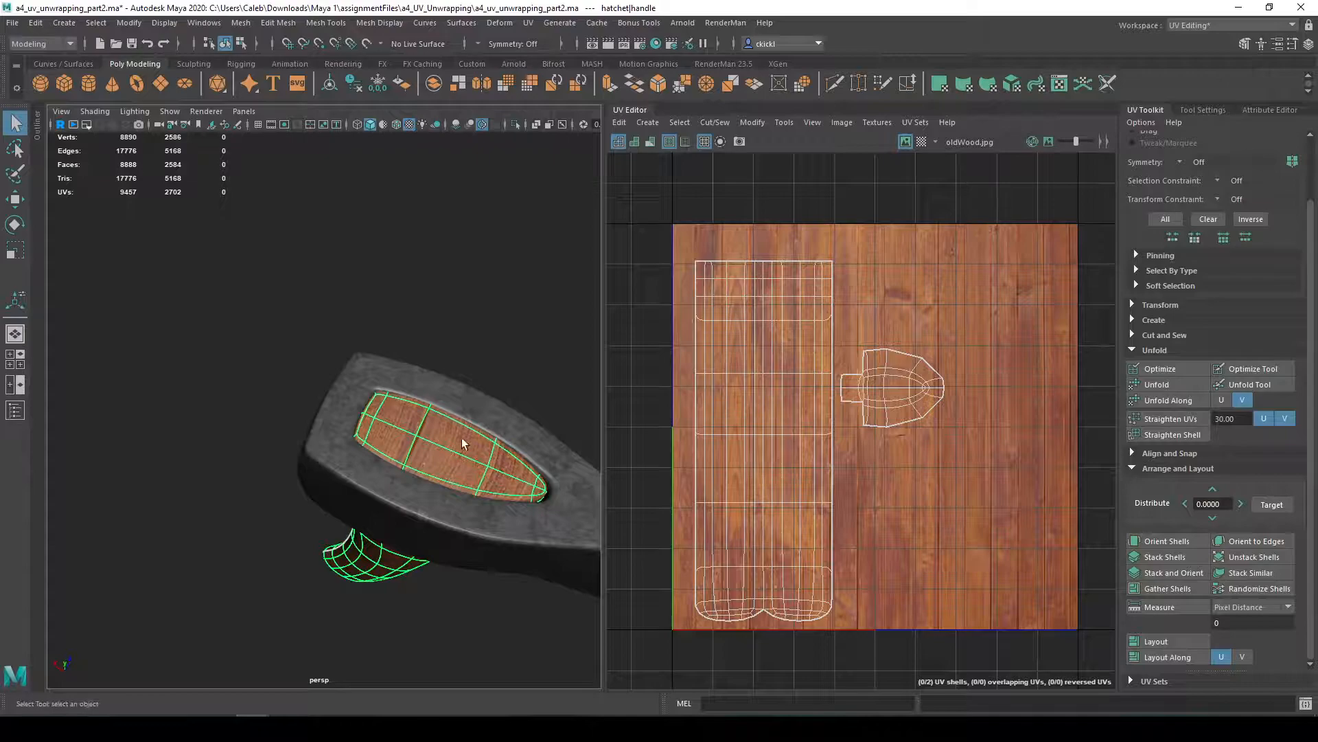
pyautogui.keyDown('alt'); pyautogui.moveTo(458, 547); pyautogui.dragTo(396, 625); pyautogui.keyUp('alt')
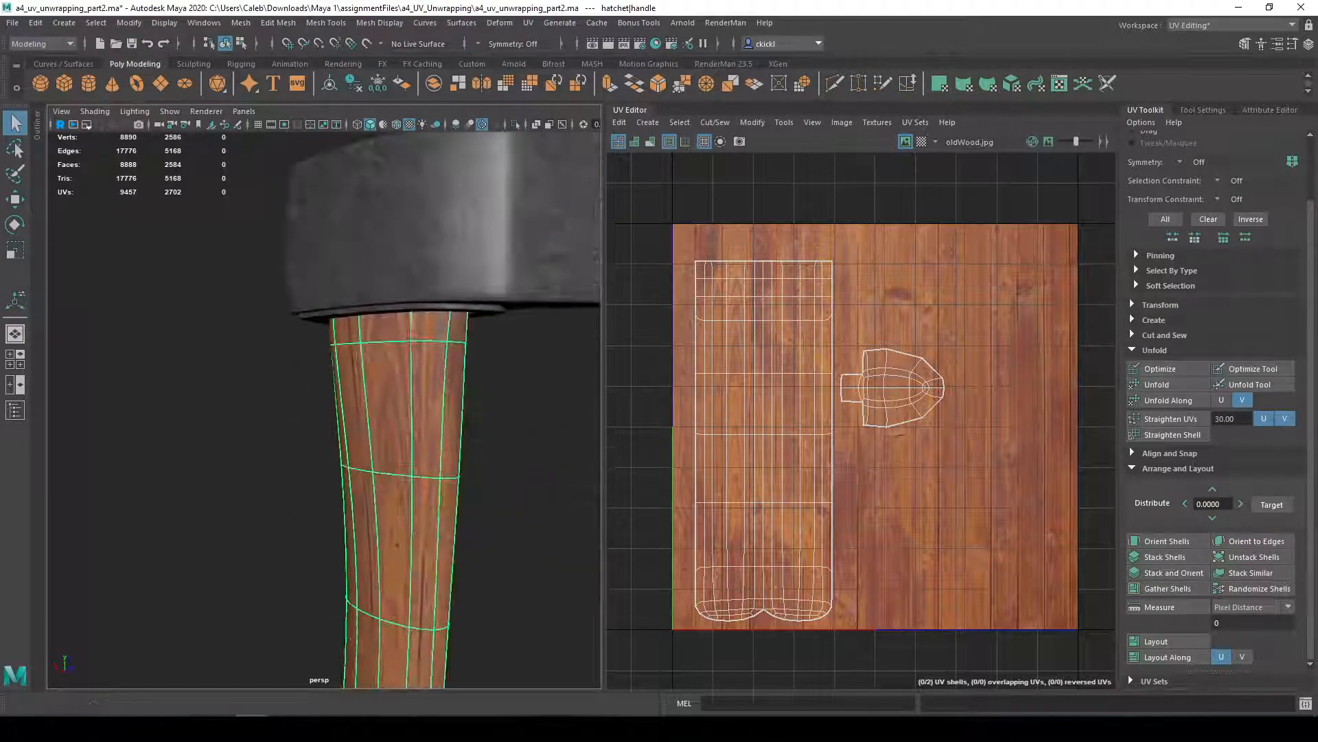
pyautogui.keyDown('alt'); pyautogui.moveTo(404, 262); pyautogui.dragTo(500, 441); pyautogui.keyUp('alt')
pyautogui.moveTo(458, 349); pyautogui.dragTo(470, 433, button='right')
pyautogui.click(541, 319)
pyautogui.keyDown('alt'); pyautogui.moveTo(471, 433); pyautogui.dragTo(561, 476); pyautogui.keyUp('alt')
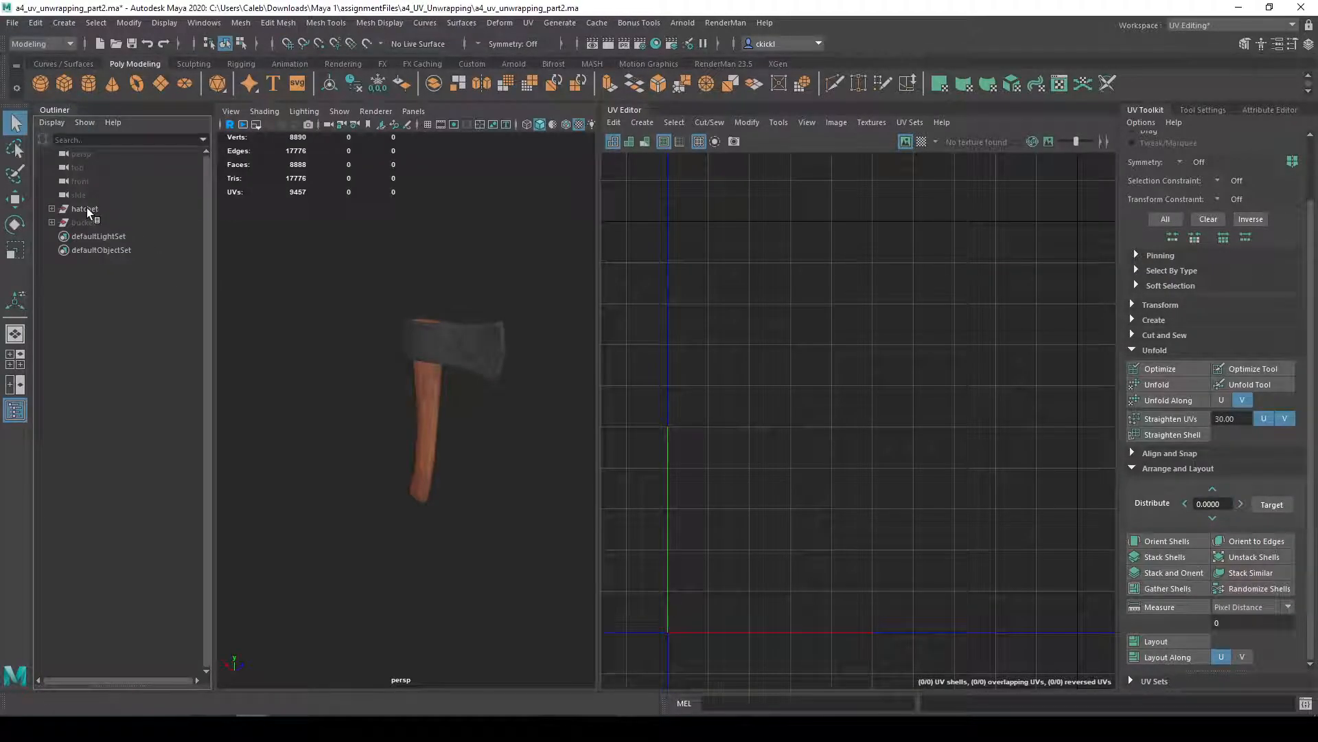
# - Hide the hatchet group, then expand the bucket group and make it visible
pyautogui.click(84, 209)
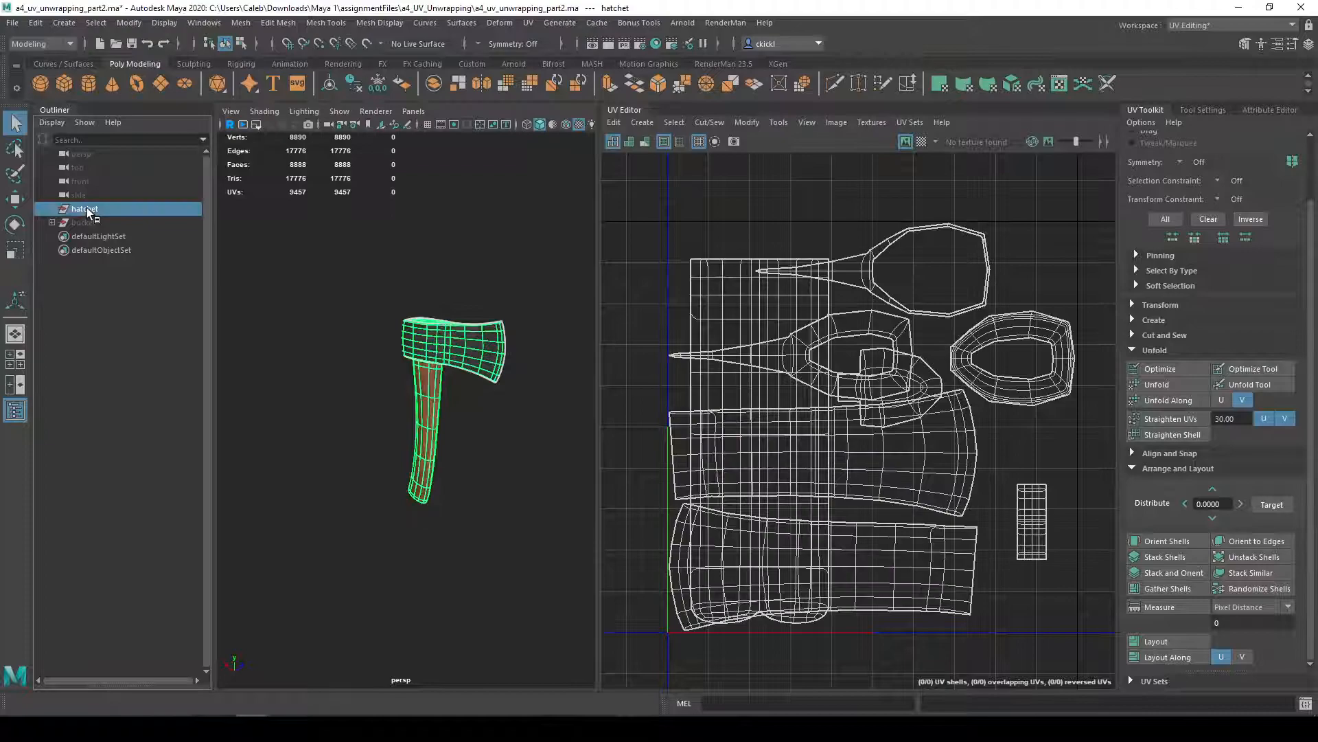
pyautogui.hotkey('ctrl', 'h')
pyautogui.click(95, 221)
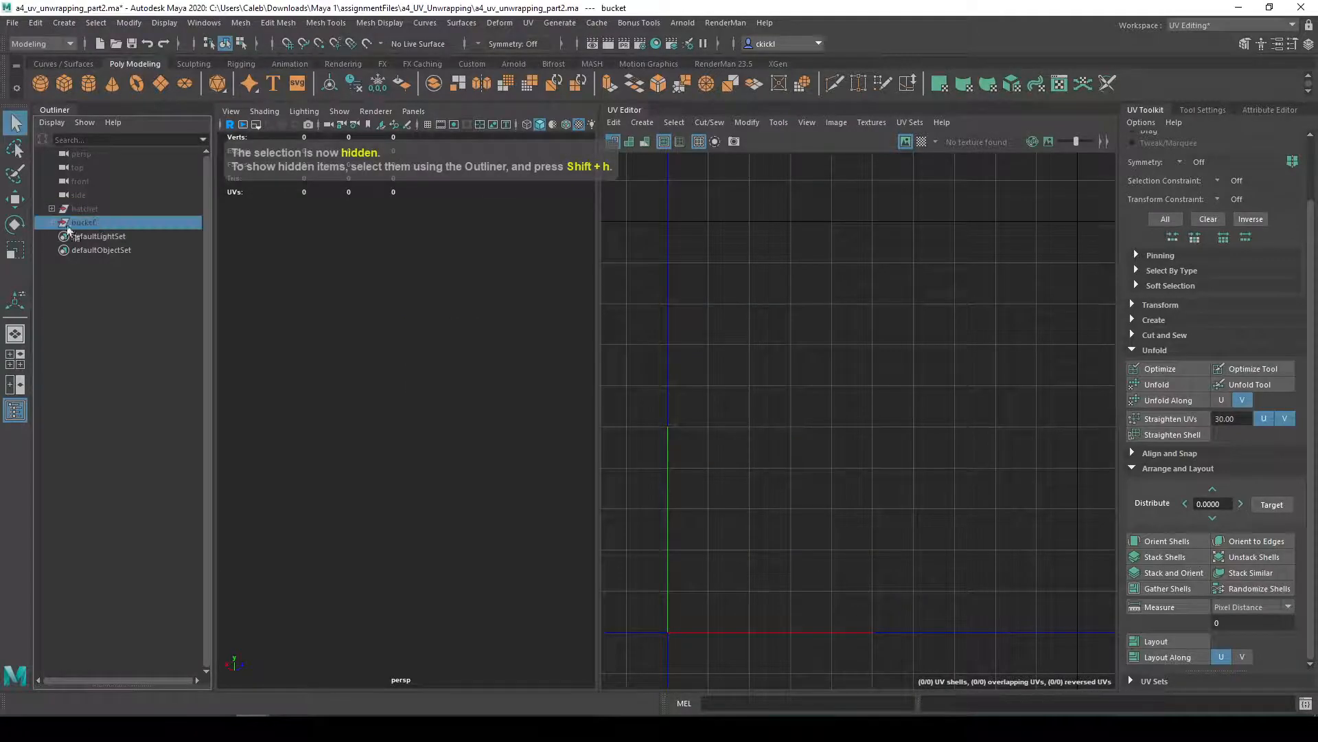
pyautogui.click(52, 221)
pyautogui.hotkey('shift', 'h')
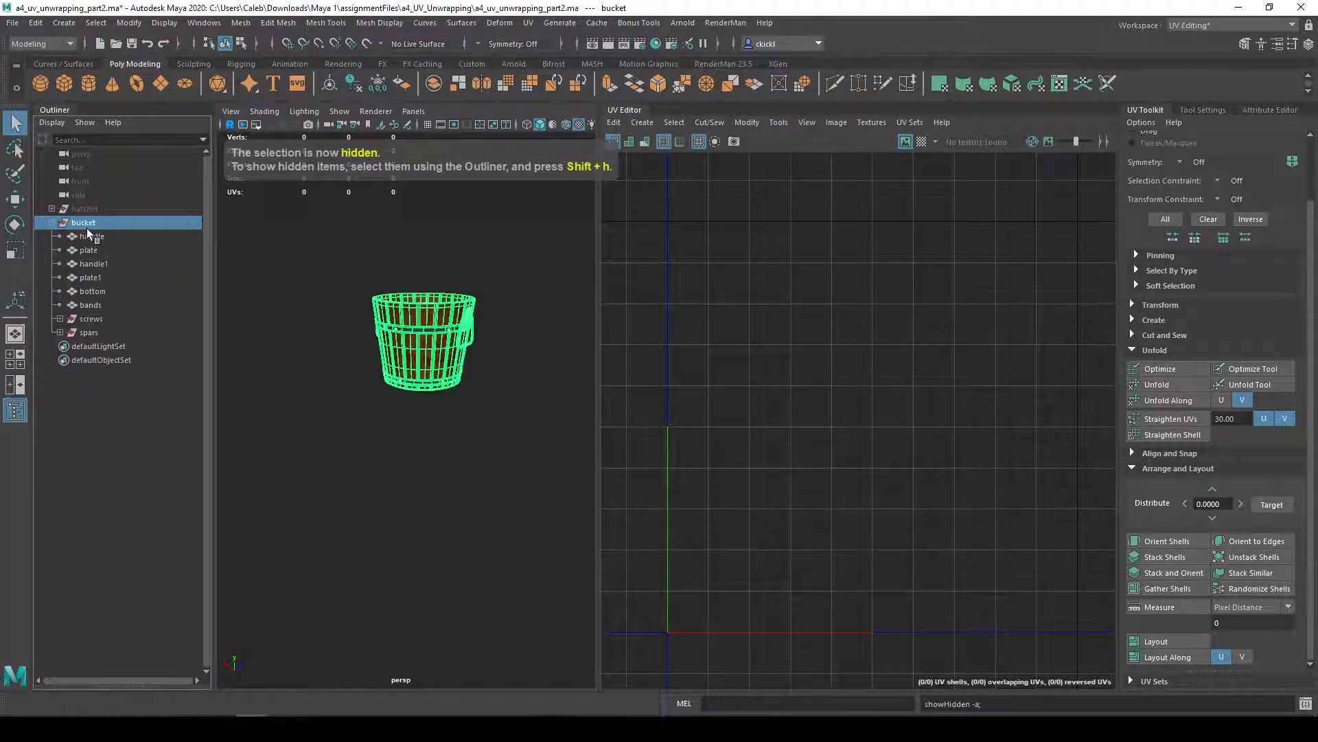
pyautogui.click(164, 23)
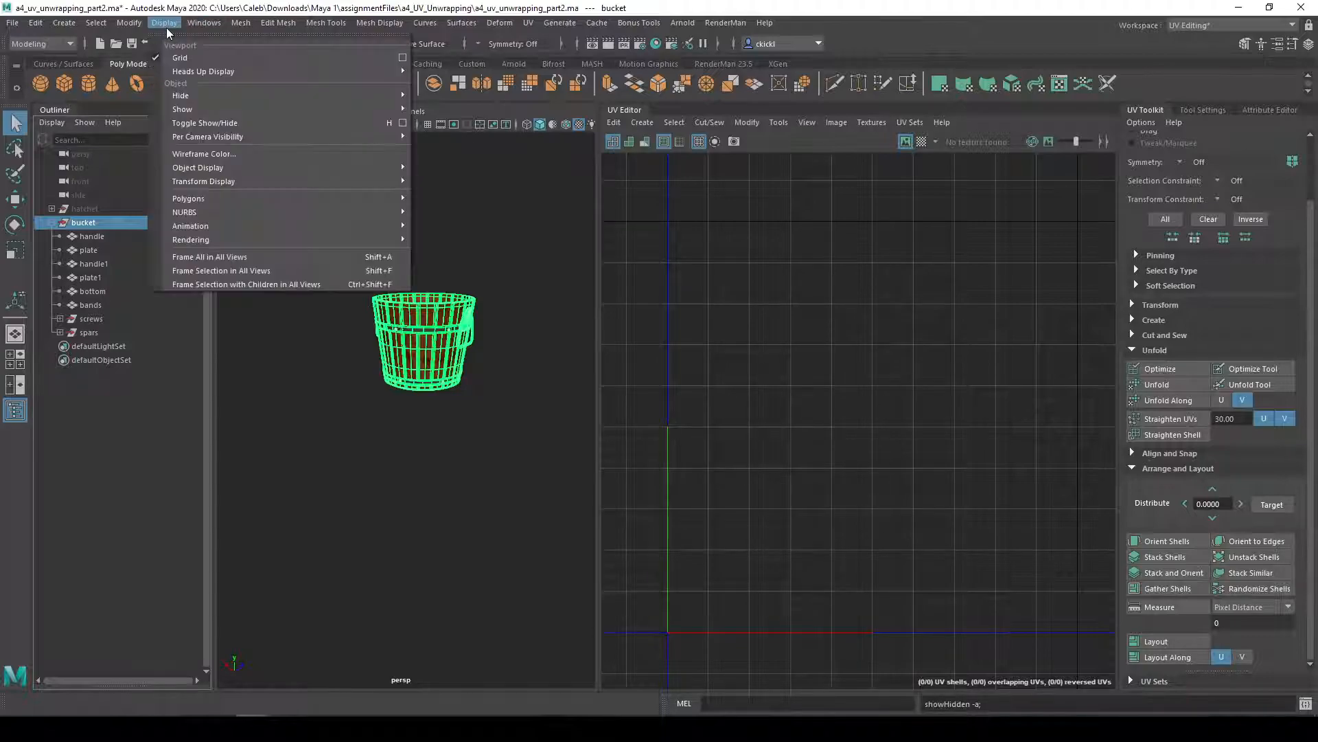
pyautogui.moveTo(213, 110)
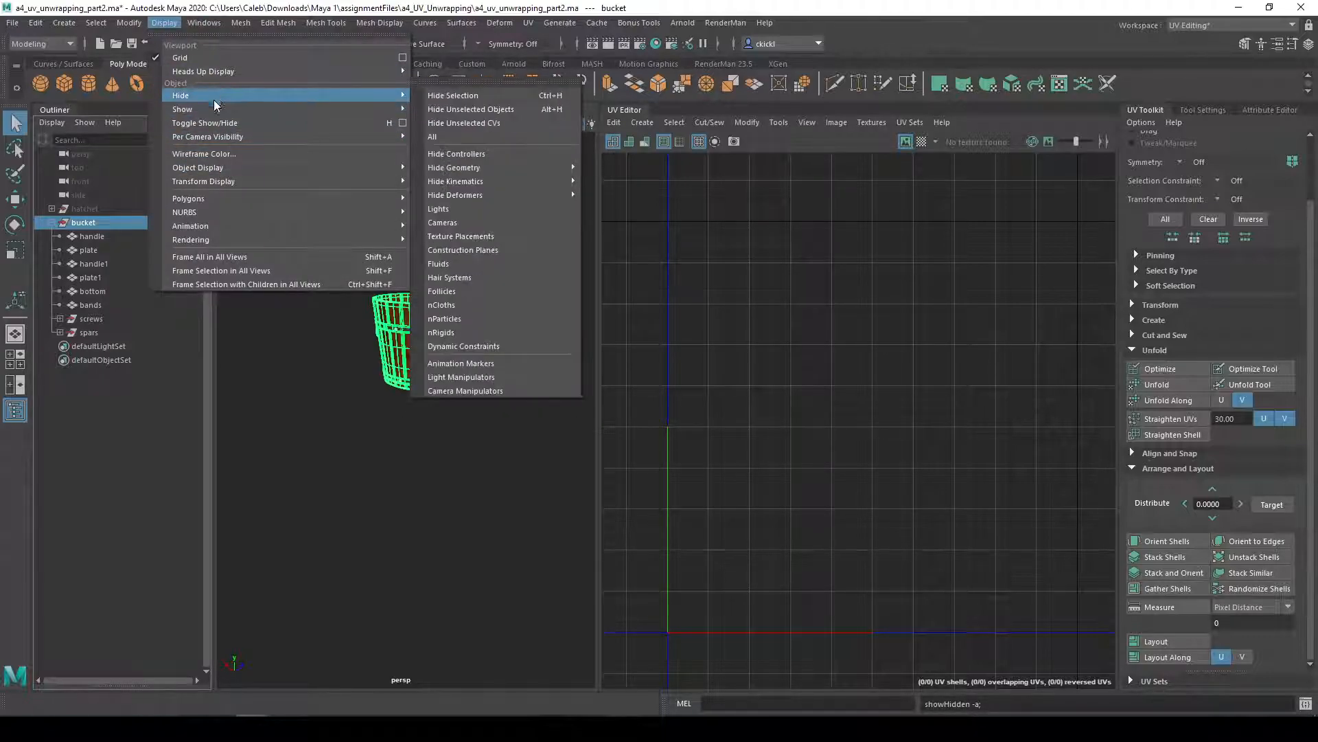
pyautogui.click(151, 397)
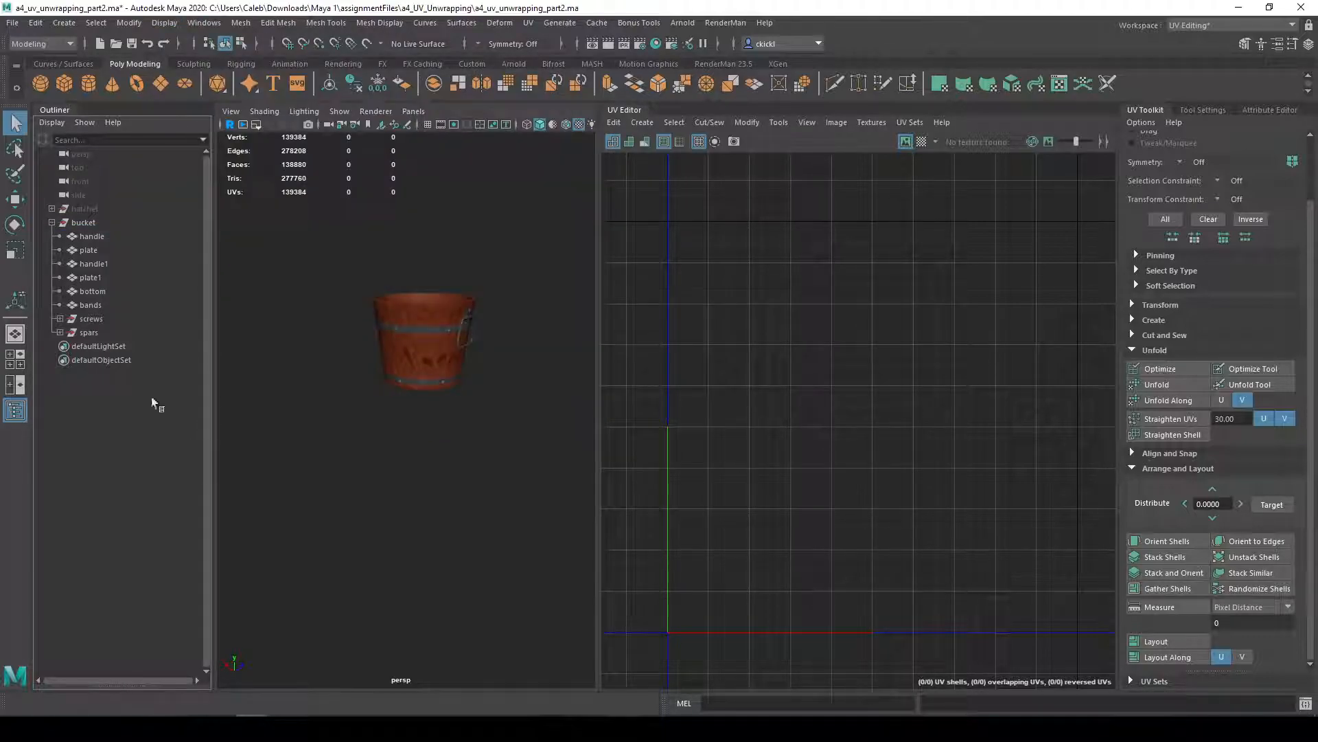
# - Frame the bucket group in the viewport and close the Outliner
pyautogui.click(82, 222)
pyautogui.press('f')
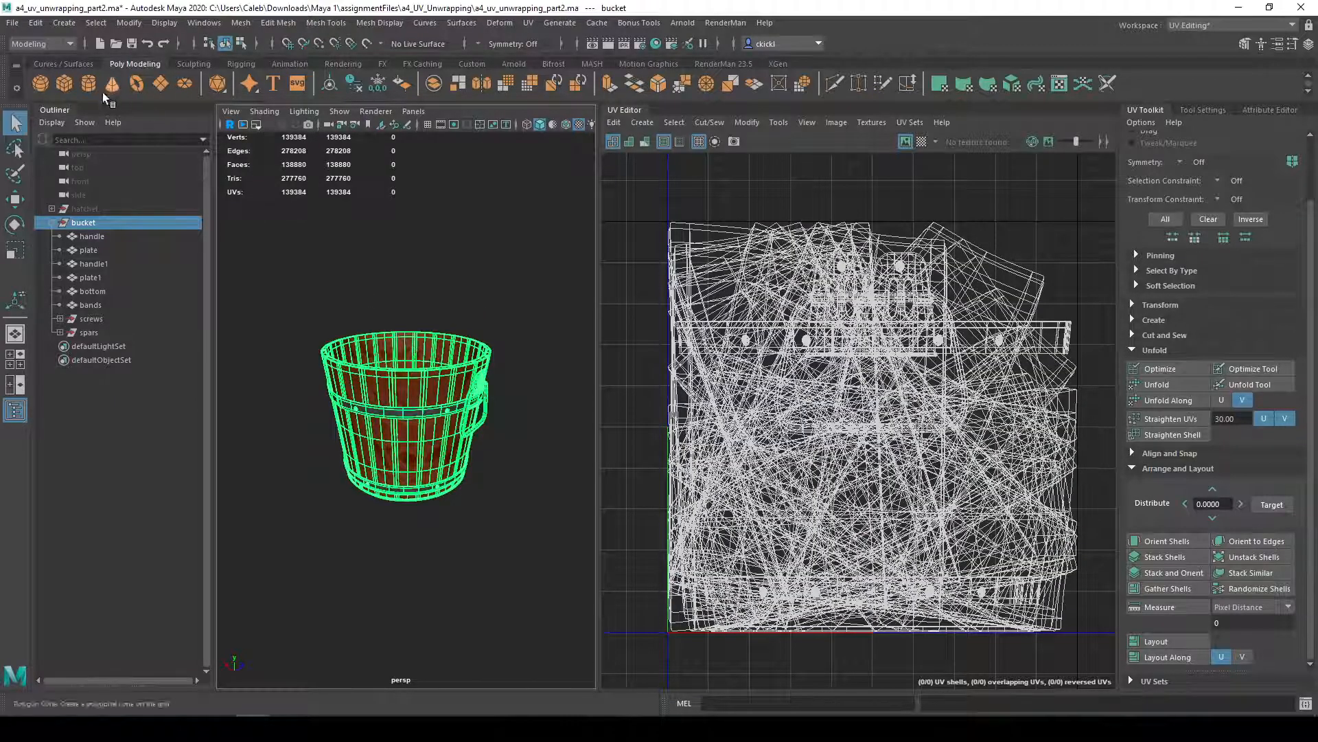
pyautogui.click(70, 110)
pyautogui.scroll(3, 458, 379)
pyautogui.moveTo(458, 379)
pyautogui.keyDown('alt'); pyautogui.mouseDown()
pyautogui.moveTo(489, 338)
pyautogui.moveTo(380, 318)
pyautogui.moveTo(431, 373)
pyautogui.moveTo(467, 386)
pyautogui.mouseUp(); pyautogui.keyUp('alt')
# - Select individual bucket parts and wooden spars around the rim to examine their UV layouts over the dark wood texture
pyautogui.click(379, 318)
pyautogui.click(311, 356)
pyautogui.click(238, 349)
pyautogui.moveTo(199, 343); pyautogui.dragTo(177, 338)
pyautogui.click(369, 329)
pyautogui.click(422, 340)
pyautogui.keyDown('alt'); pyautogui.moveTo(508, 286); pyautogui.dragTo(449, 373); pyautogui.keyUp('alt')
pyautogui.keyDown('alt'); pyautogui.moveTo(458, 405); pyautogui.dragTo(489, 310); pyautogui.keyUp('alt')
pyautogui.click(429, 383)
pyautogui.moveTo(486, 397)
pyautogui.keyDown('alt'); pyautogui.mouseDown()
pyautogui.moveTo(439, 379)
pyautogui.moveTo(494, 409)
pyautogui.mouseUp(); pyautogui.keyUp('alt')
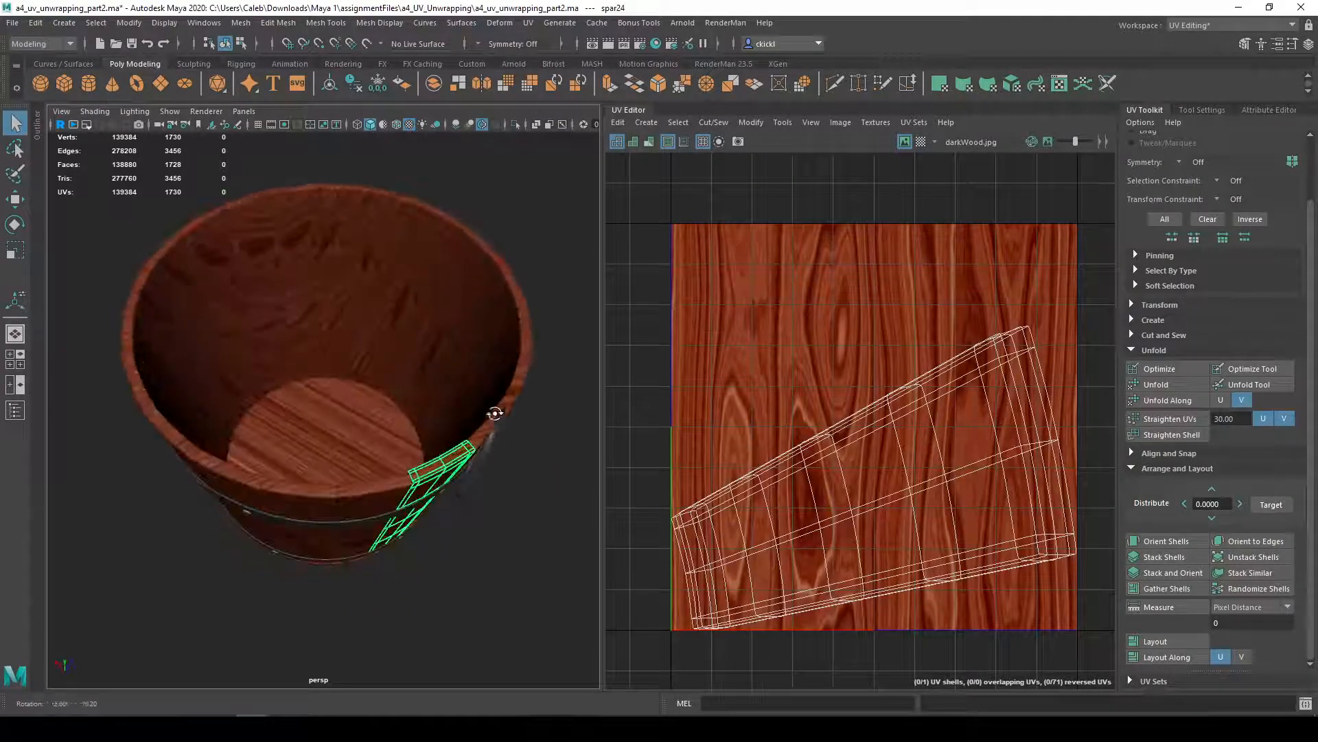
pyautogui.click(372, 489)
pyautogui.click(317, 494)
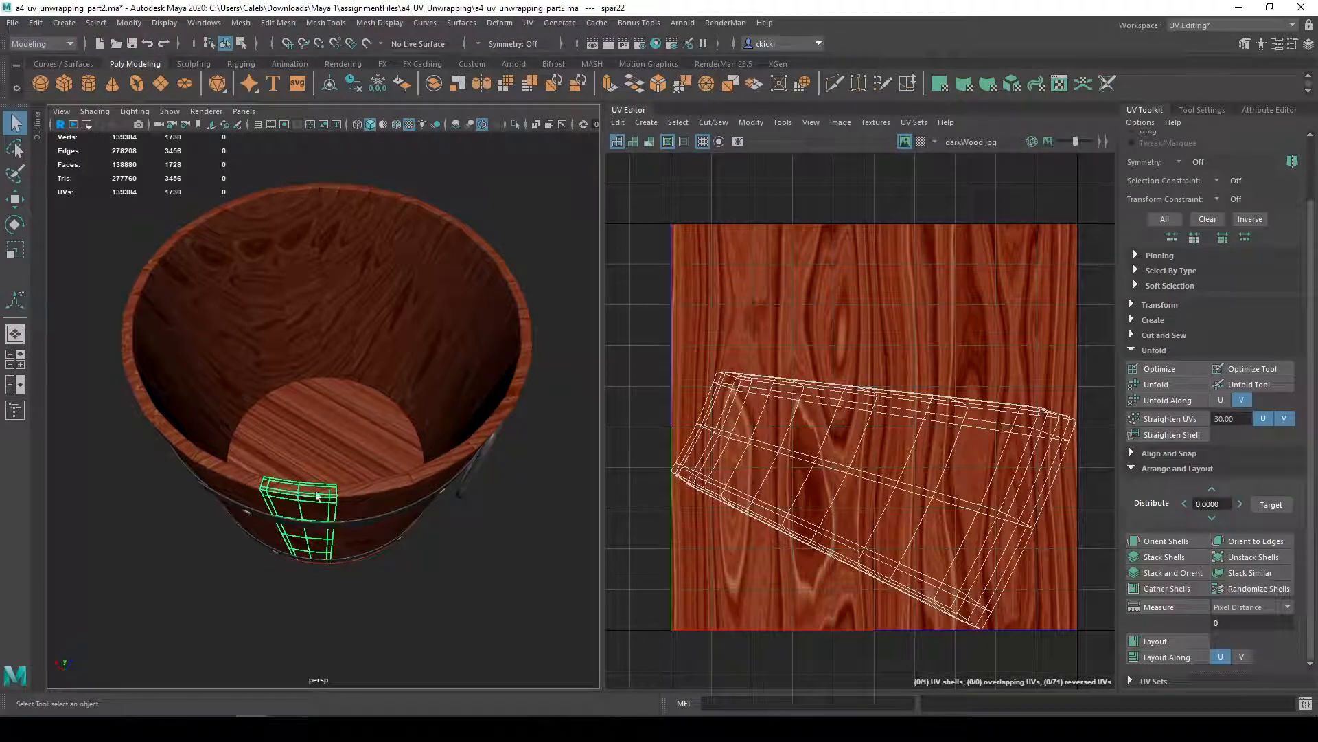
# - Add the neighbouring wooden spars around the rim to the selection and compare their UV layouts and wood grain
pyautogui.keyDown('shift'); pyautogui.click(362, 501); pyautogui.keyUp('shift')
pyautogui.keyDown('shift'); pyautogui.click(436, 471); pyautogui.keyUp('shift')
pyautogui.keyDown('shift'); pyautogui.click(491, 439); pyautogui.keyUp('shift')
pyautogui.keyDown('alt'); pyautogui.moveTo(508, 439); pyautogui.dragTo(455, 414); pyautogui.keyUp('alt')
pyautogui.keyDown('shift'); pyautogui.click(466, 414); pyautogui.keyUp('shift')
pyautogui.keyDown('shift'); pyautogui.click(492, 390); pyautogui.keyUp('shift')
pyautogui.keyDown('shift'); pyautogui.click(503, 386); pyautogui.keyUp('shift')
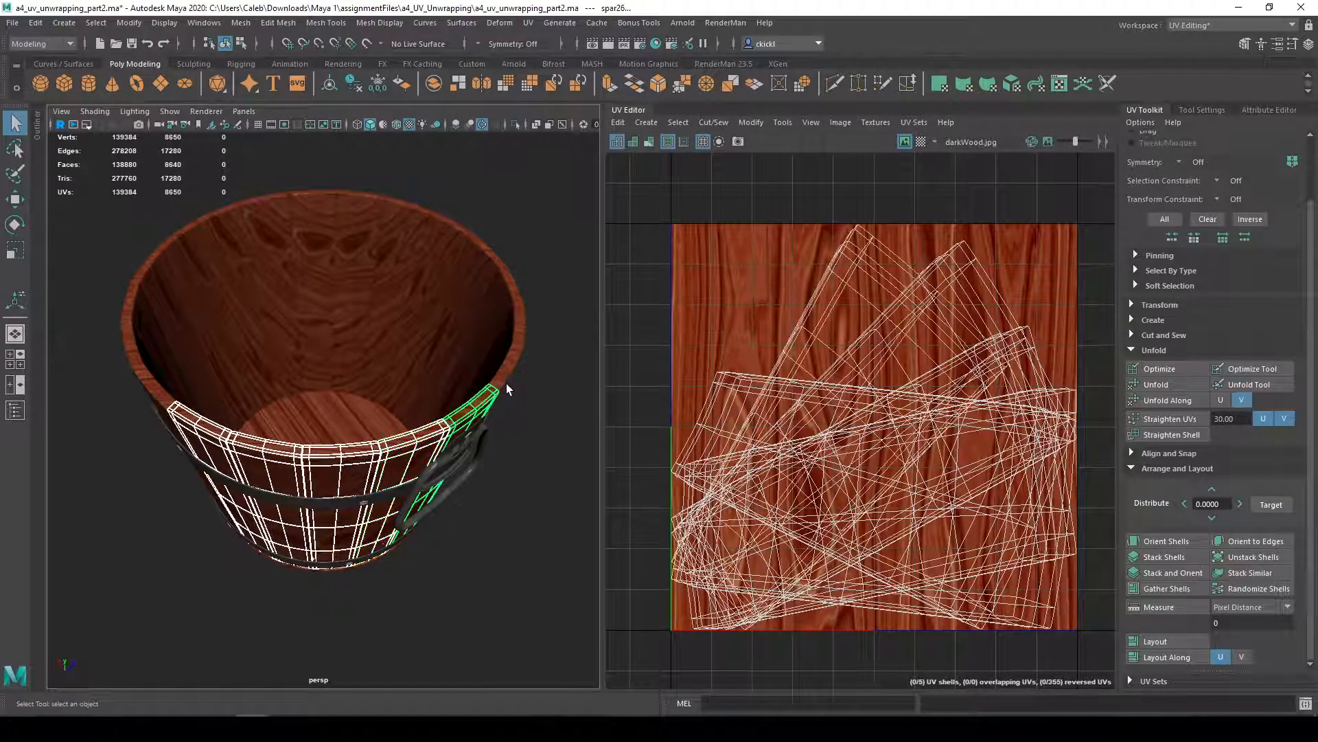
pyautogui.keyDown('shift'); pyautogui.click(509, 378); pyautogui.keyUp('shift')
pyautogui.keyDown('alt'); pyautogui.moveTo(537, 376); pyautogui.dragTo(447, 417); pyautogui.keyUp('alt')
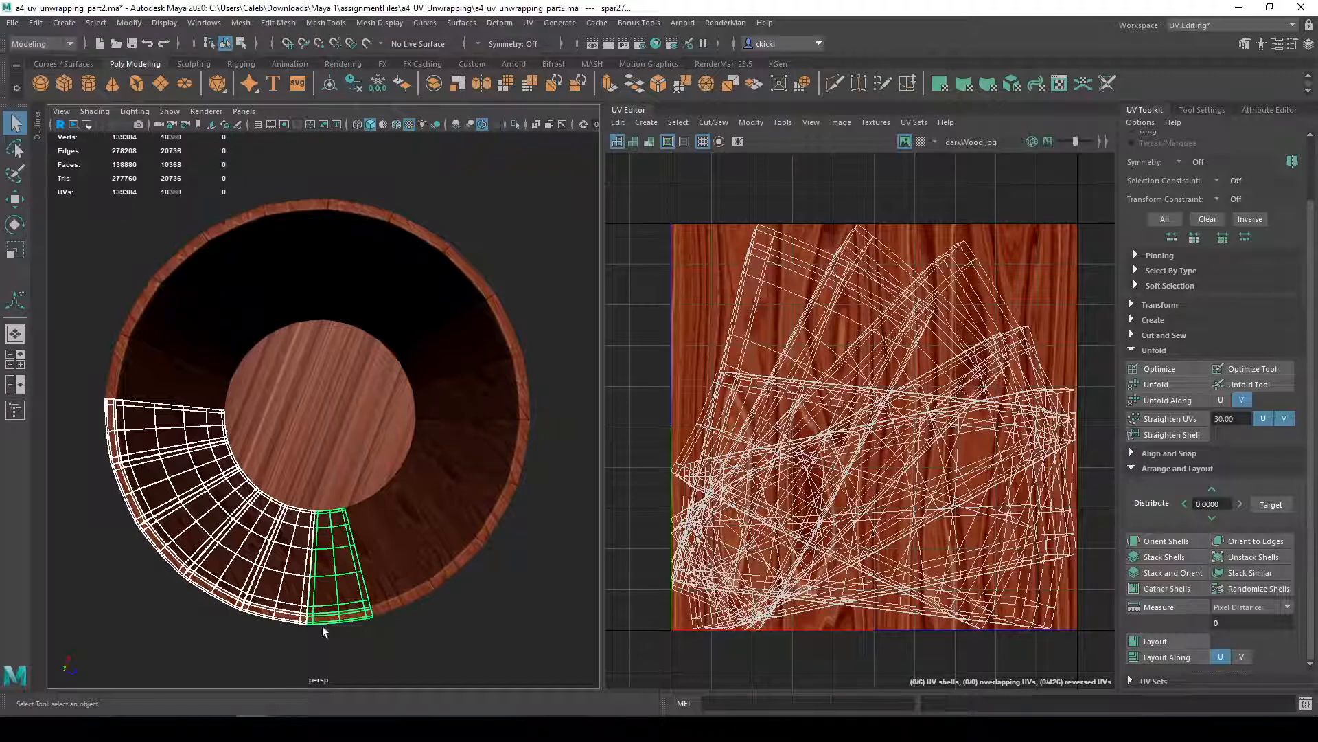
pyautogui.keyDown('alt'); pyautogui.moveTo(130, 509); pyautogui.dragTo(310, 488); pyautogui.keyUp('alt')
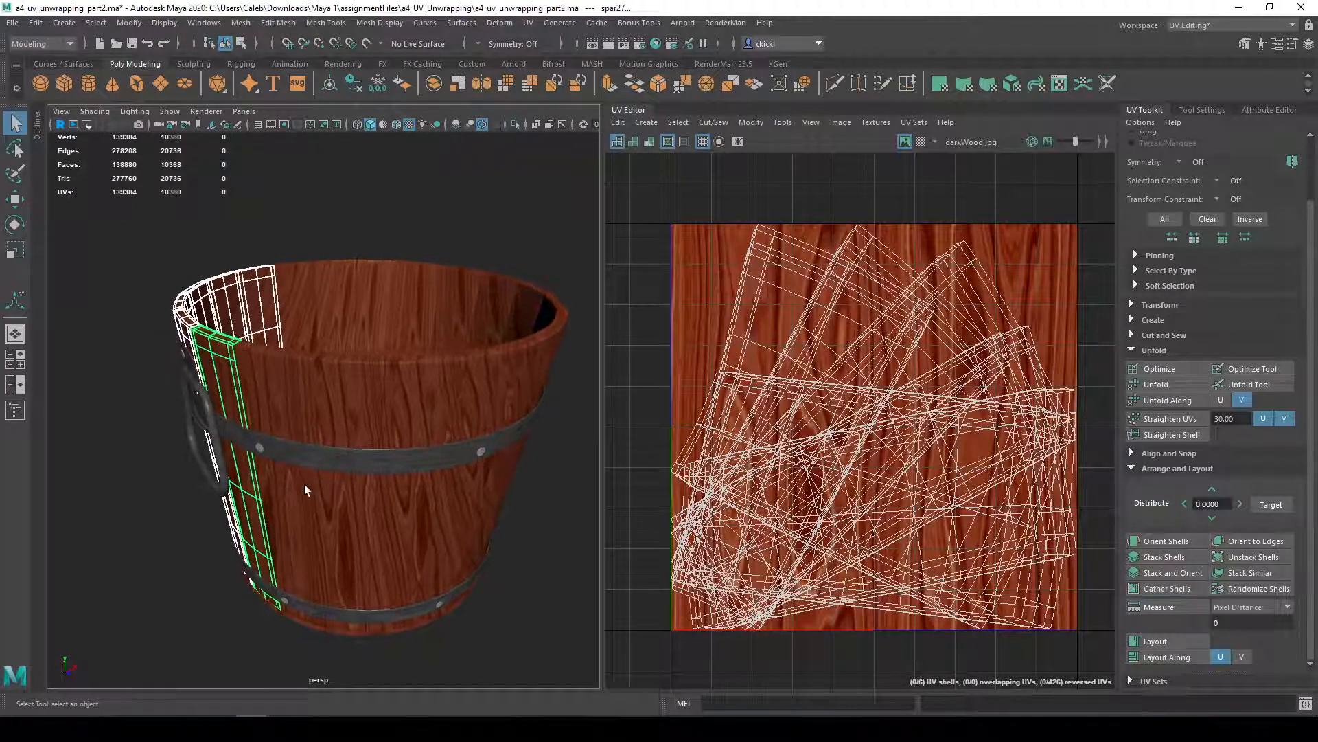
pyautogui.keyDown('alt'); pyautogui.moveTo(352, 414); pyautogui.dragTo(589, 470); pyautogui.keyUp('alt')
# - Select a single spar beside the bucket's metal handle, isolate it and frame it in the viewport
pyautogui.click(460, 388)
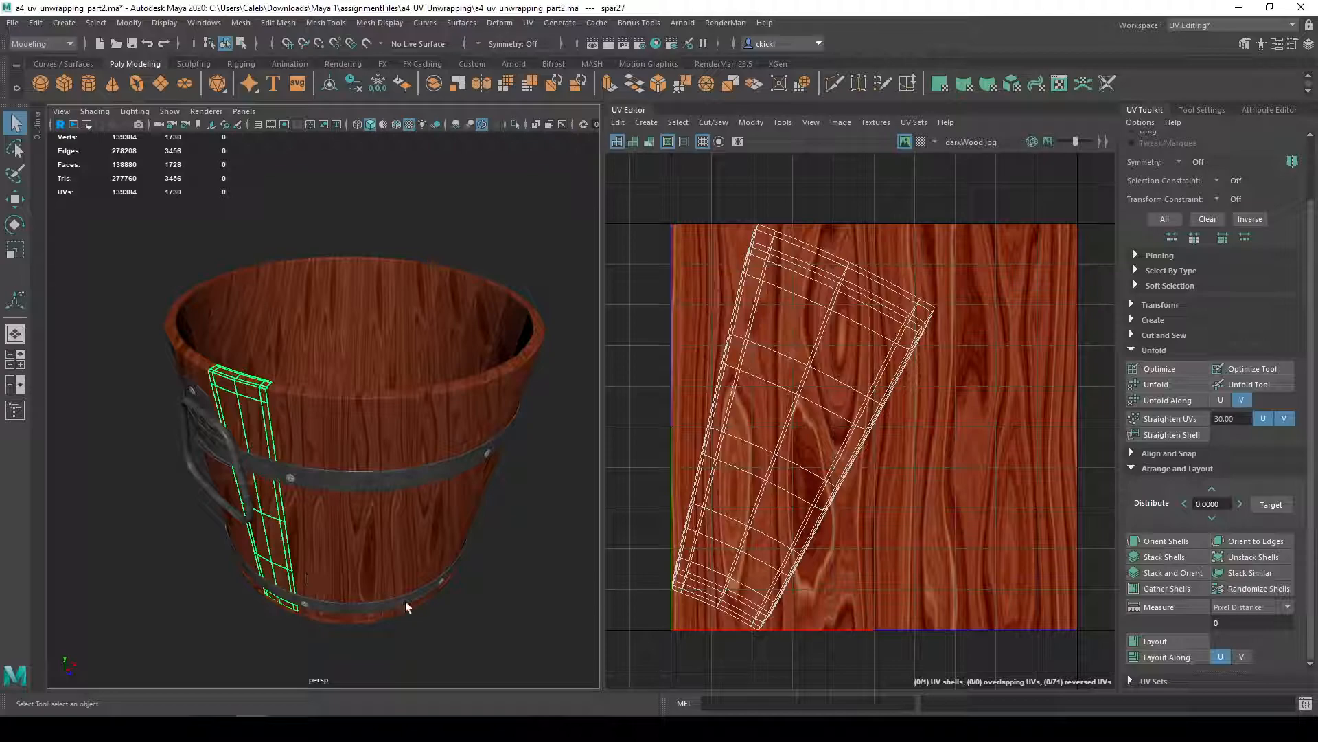
pyautogui.keyDown('alt'); pyautogui.moveTo(414, 597); pyautogui.dragTo(417, 564); pyautogui.keyUp('alt')
pyautogui.keyDown('alt'); pyautogui.moveTo(352, 419); pyautogui.dragTo(381, 477); pyautogui.keyUp('alt')
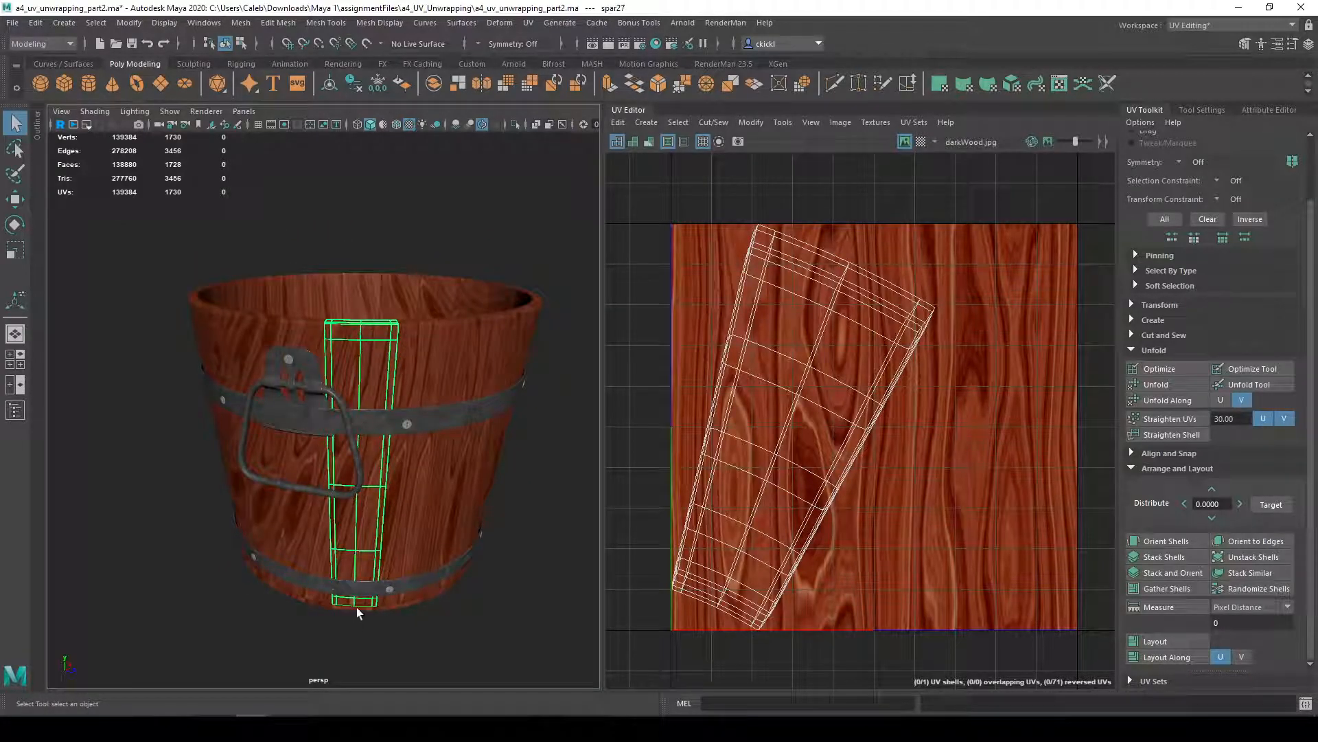
pyautogui.keyDown('alt'); pyautogui.moveTo(355, 512); pyautogui.dragTo(422, 511); pyautogui.keyUp('alt')
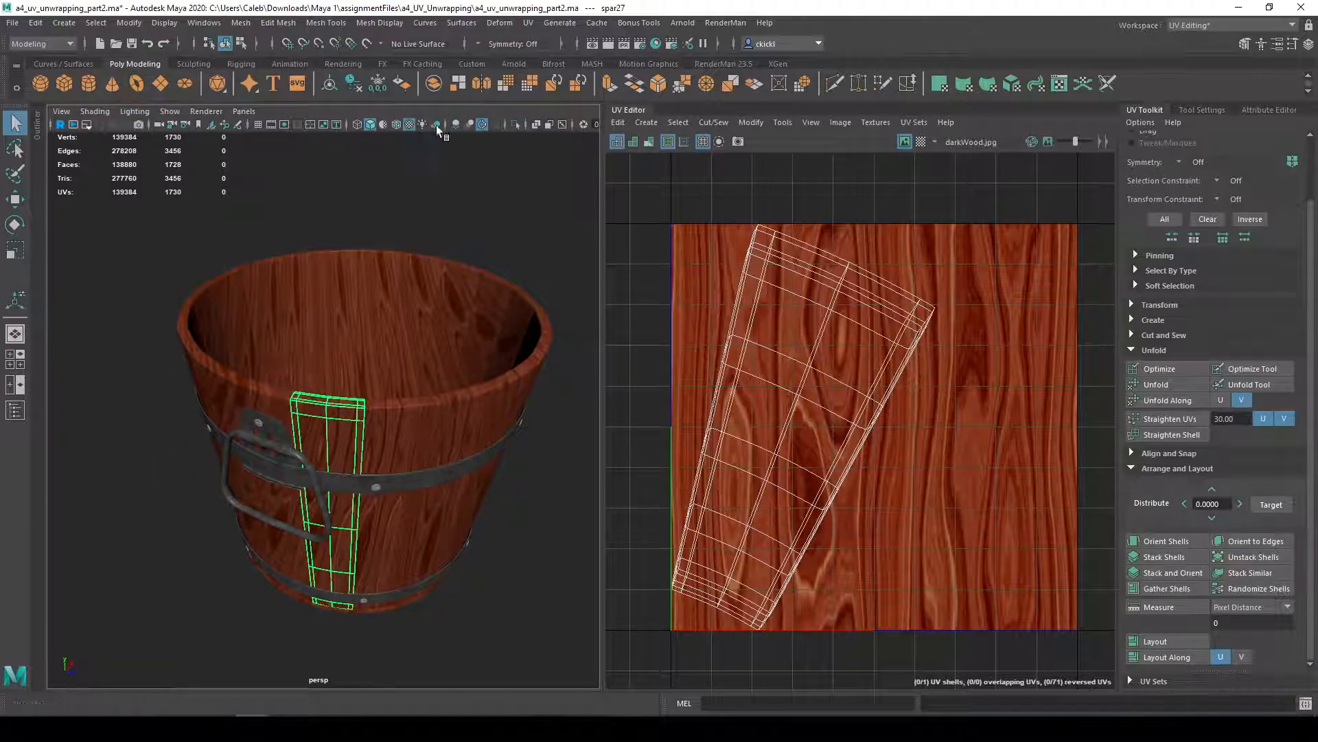
pyautogui.click(515, 124)
pyautogui.press('f')
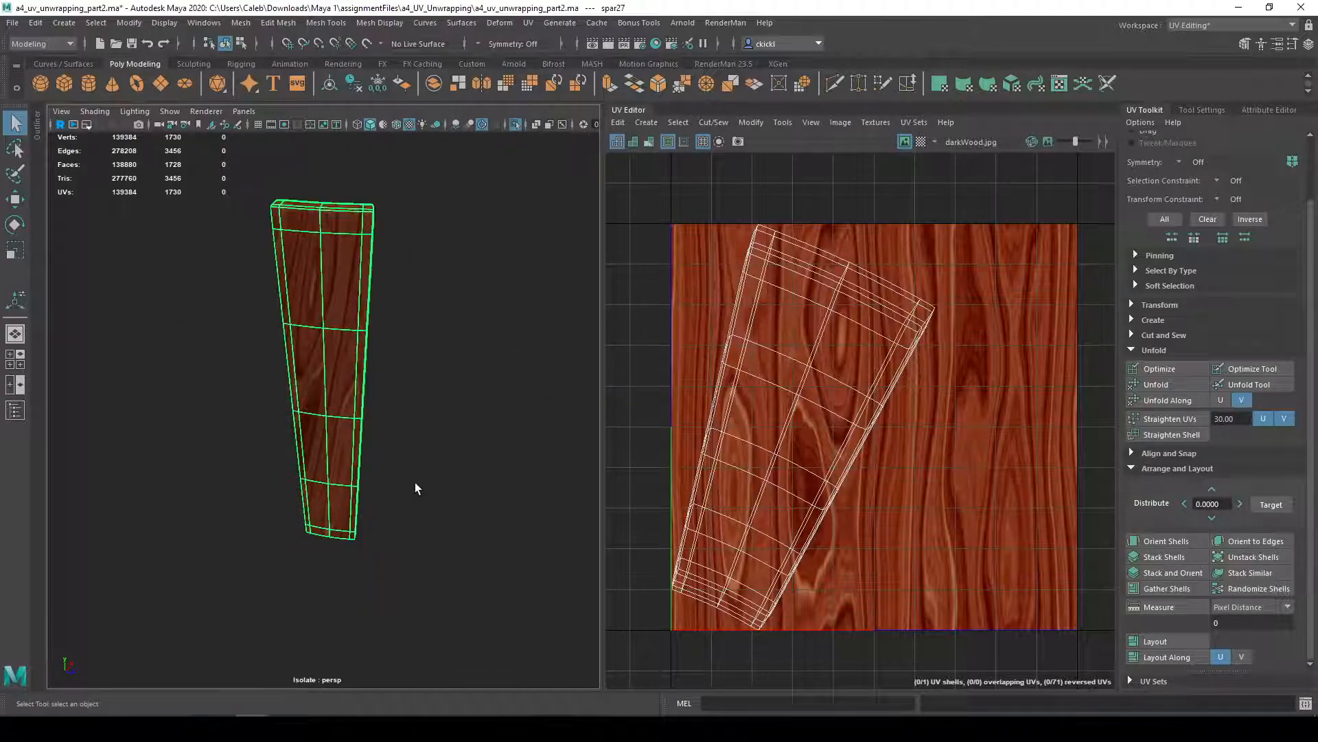
# - Turn off the isolated spar's smooth preview and switch it to edge component display
pyautogui.keyDown('alt'); pyautogui.moveTo(458, 443); pyautogui.dragTo(318, 462); pyautogui.keyUp('alt')
pyautogui.click(397, 394)
pyautogui.scroll(3, 399, 392)
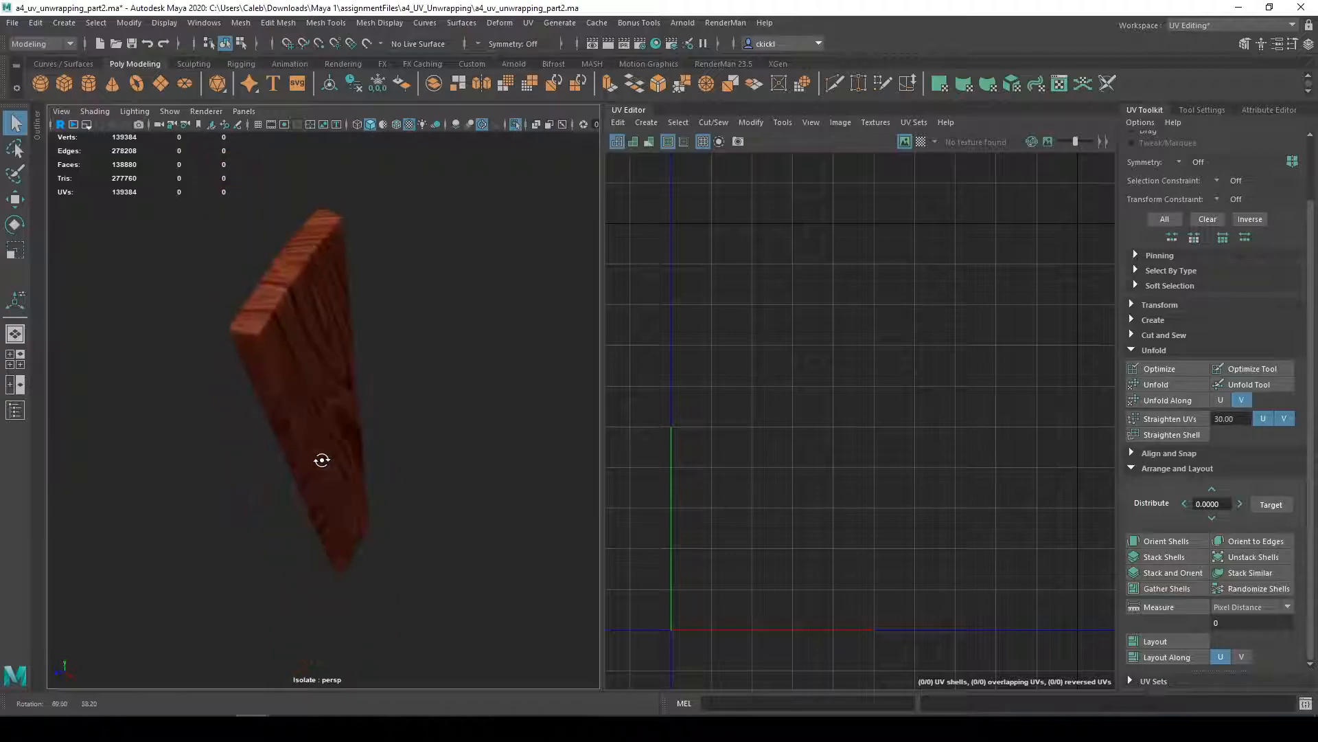
pyautogui.click(303, 383)
pyautogui.keyDown('alt'); pyautogui.moveTo(303, 383); pyautogui.dragTo(380, 328); pyautogui.keyUp('alt')
pyautogui.press('1')
pyautogui.moveTo(343, 304); pyautogui.dragTo(347, 249, button='right')
pyautogui.keyDown('alt'); pyautogui.moveTo(348, 249); pyautogui.dragTo(407, 297); pyautogui.keyUp('alt')
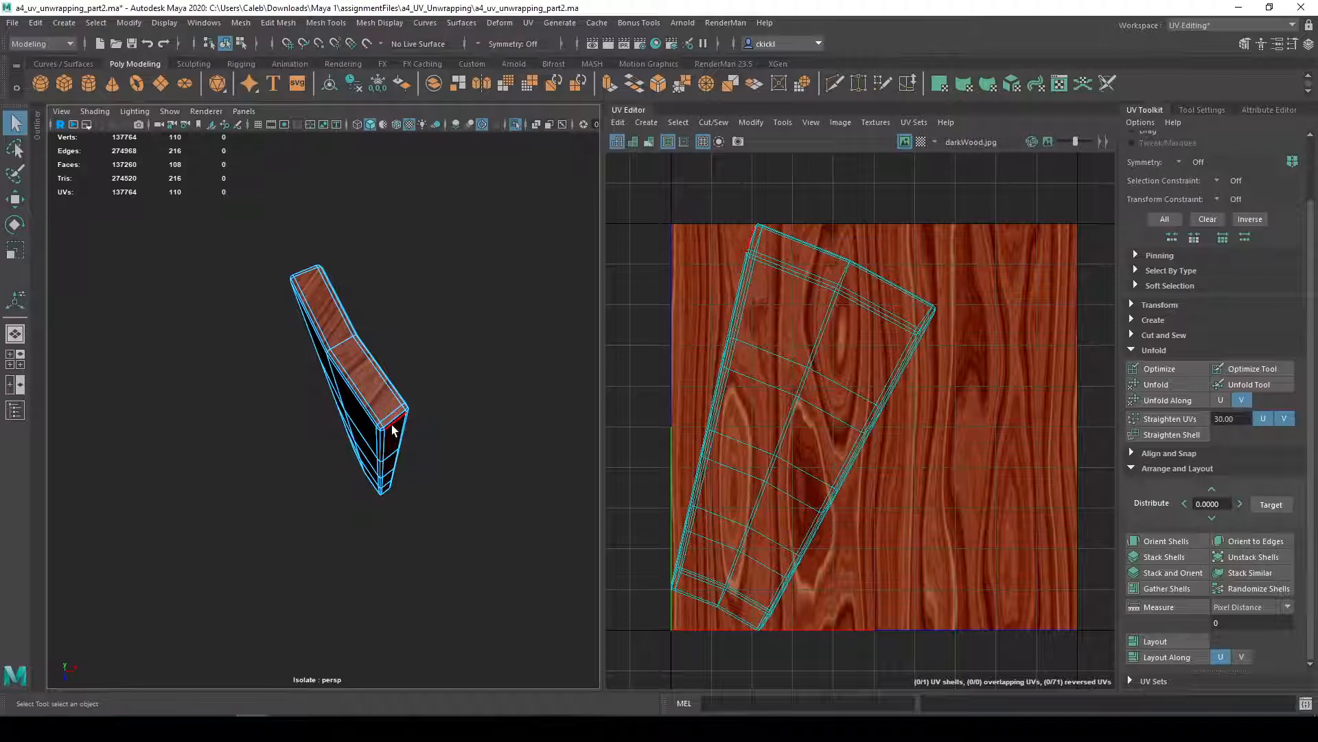
# - Compare a basic polygon cube and its default UV layout with the spar, and delete the cube
pyautogui.keyDown('alt'); pyautogui.moveTo(360, 427); pyautogui.dragTo(322, 343); pyautogui.keyUp('alt')
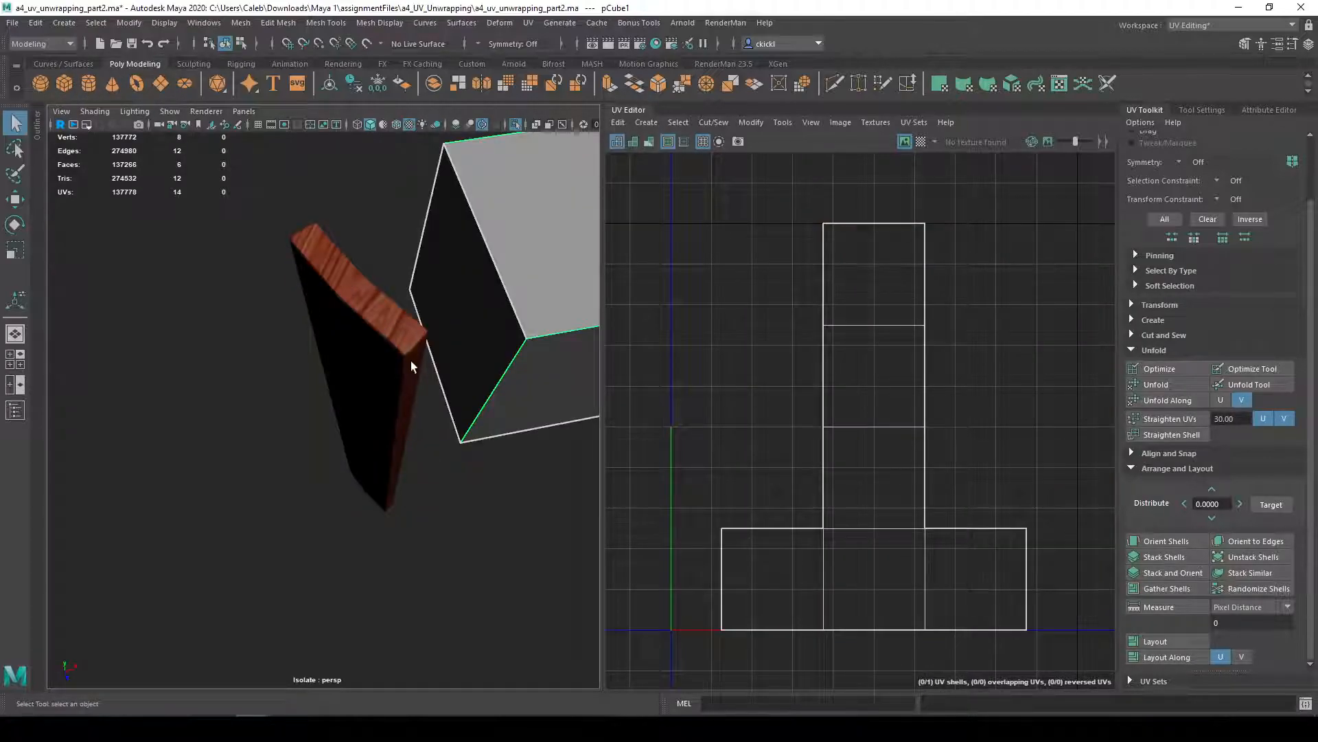
pyautogui.scroll(-5, 414, 357)
pyautogui.keyDown('alt'); pyautogui.moveTo(467, 349); pyautogui.dragTo(408, 352, button='middle'); pyautogui.keyUp('alt')
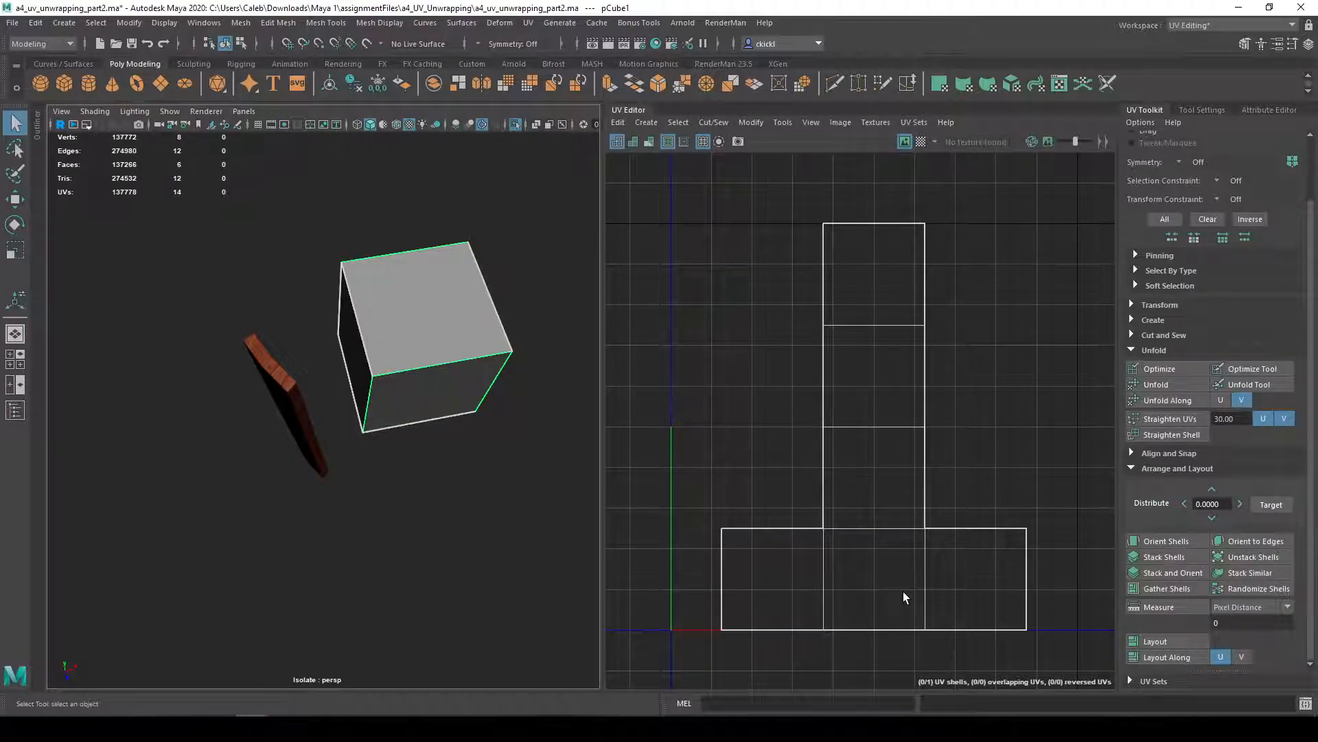
pyautogui.keyDown('alt'); pyautogui.moveTo(525, 494); pyautogui.dragTo(546, 450); pyautogui.keyUp('alt')
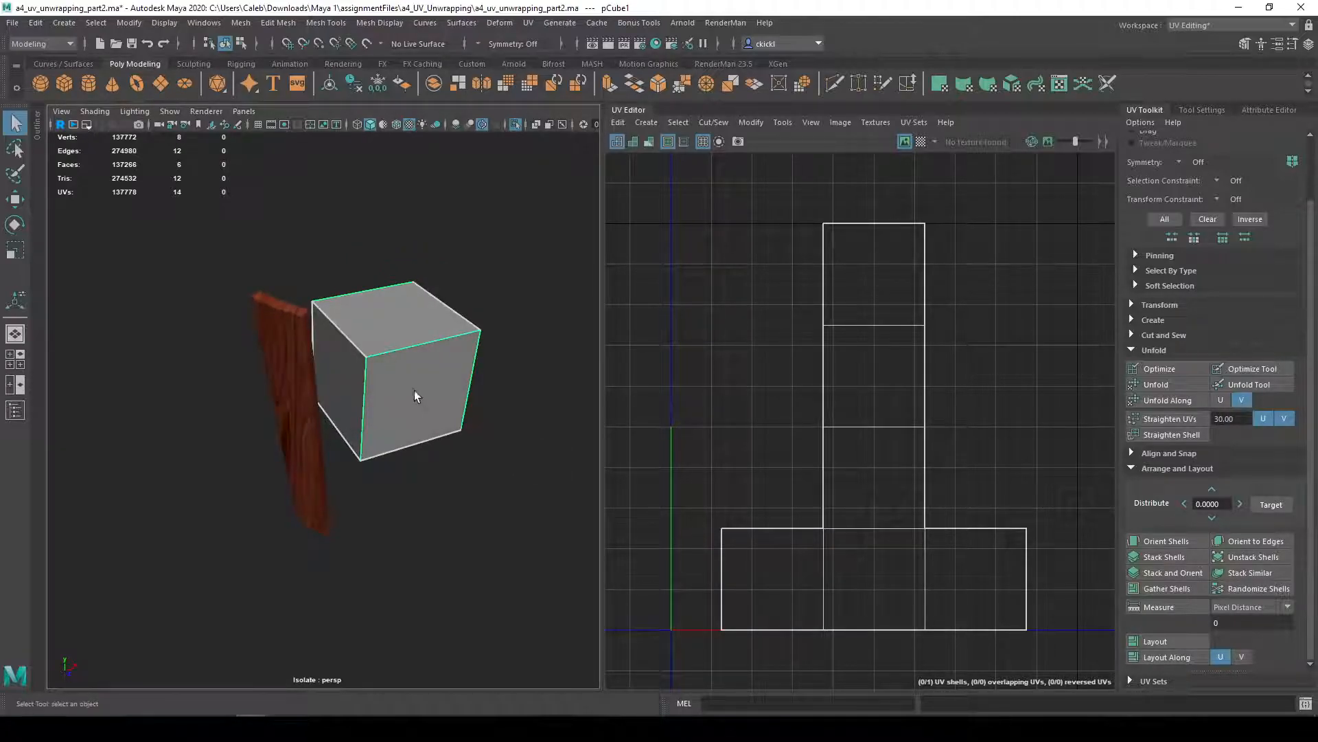
pyautogui.moveTo(398, 336); pyautogui.dragTo(439, 306, button='right')
pyautogui.press('Delete')
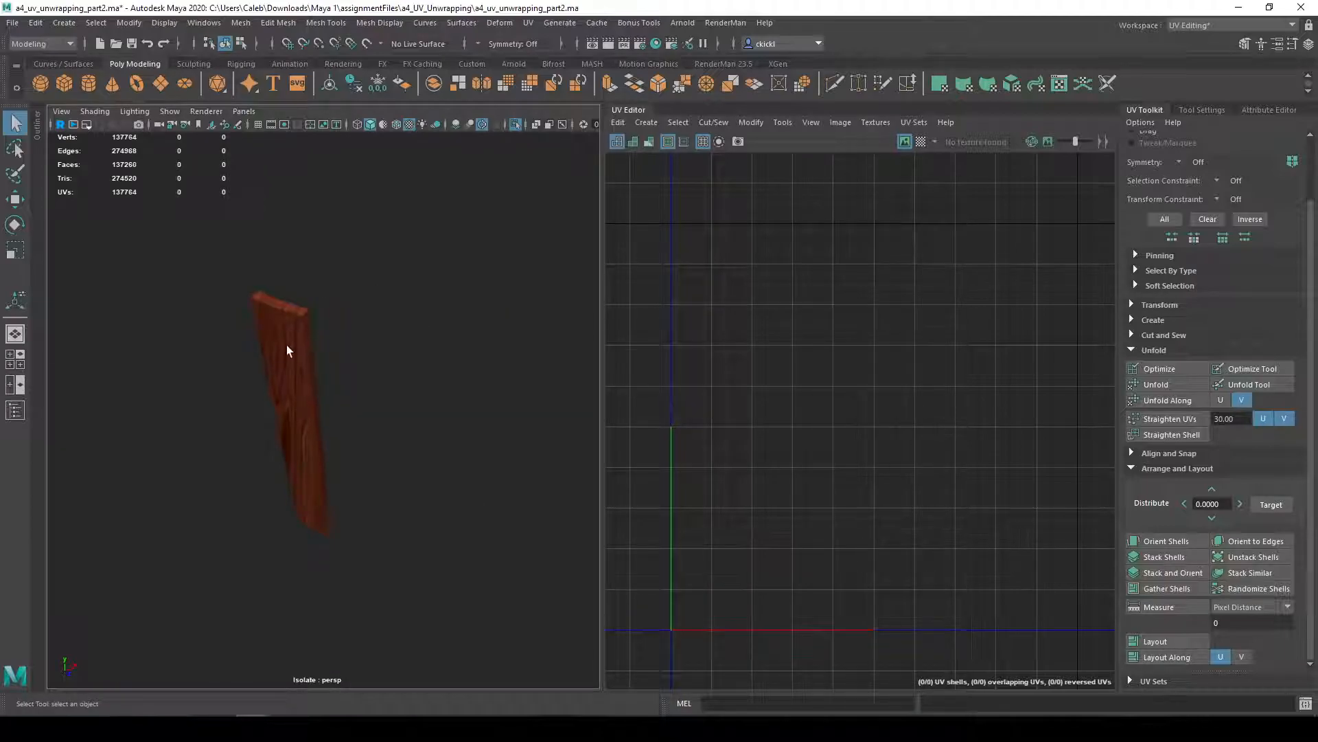
# - Select the spar, show the whole bucket again and examine the grain on the spar's top, outer and inner faces
pyautogui.click(286, 344)
pyautogui.press('f')
pyautogui.moveTo(403, 418)
pyautogui.keyDown('alt'); pyautogui.mouseDown()
pyautogui.moveTo(427, 416)
pyautogui.moveTo(402, 415)
pyautogui.mouseUp(); pyautogui.keyUp('alt')
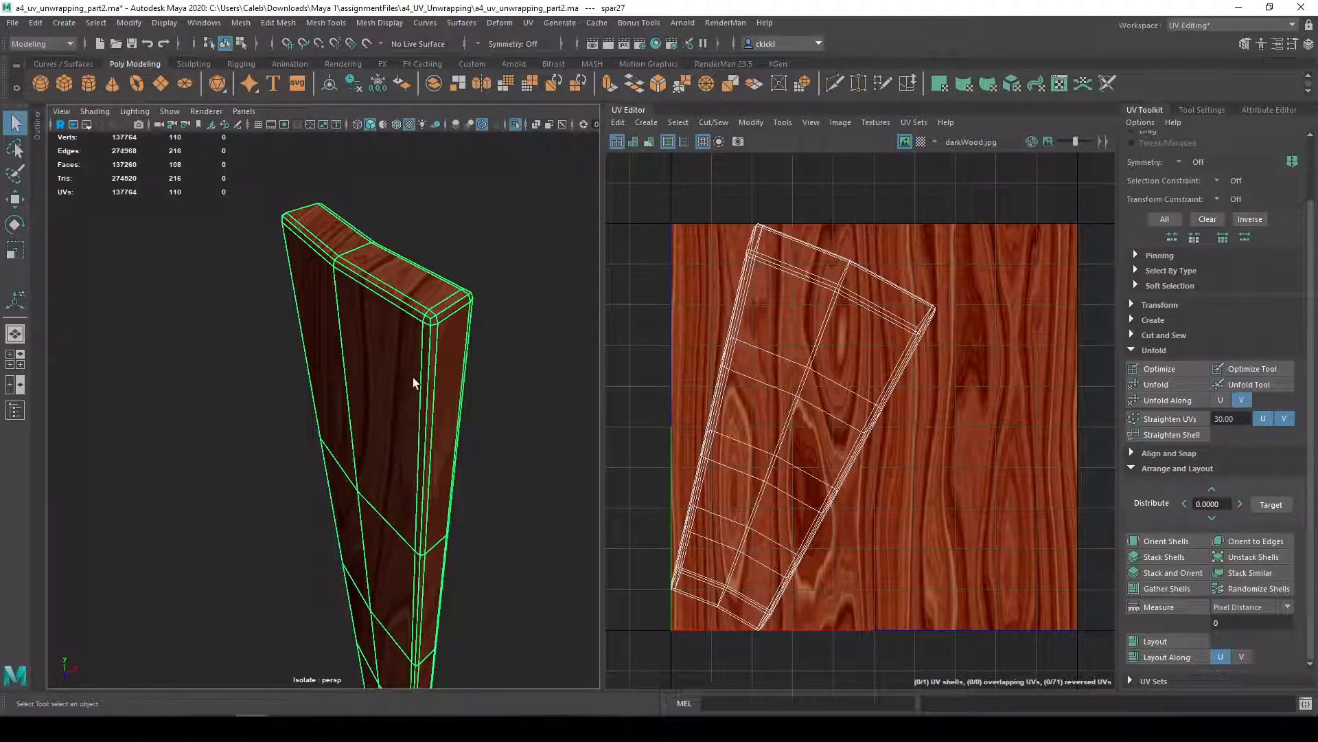
pyautogui.keyDown('alt'); pyautogui.moveTo(410, 521); pyautogui.dragTo(403, 453, button='middle'); pyautogui.keyUp('alt')
pyautogui.hotkey('ctrl', '1')
pyautogui.keyDown('alt'); pyautogui.moveTo(385, 340); pyautogui.dragTo(452, 424); pyautogui.keyUp('alt')
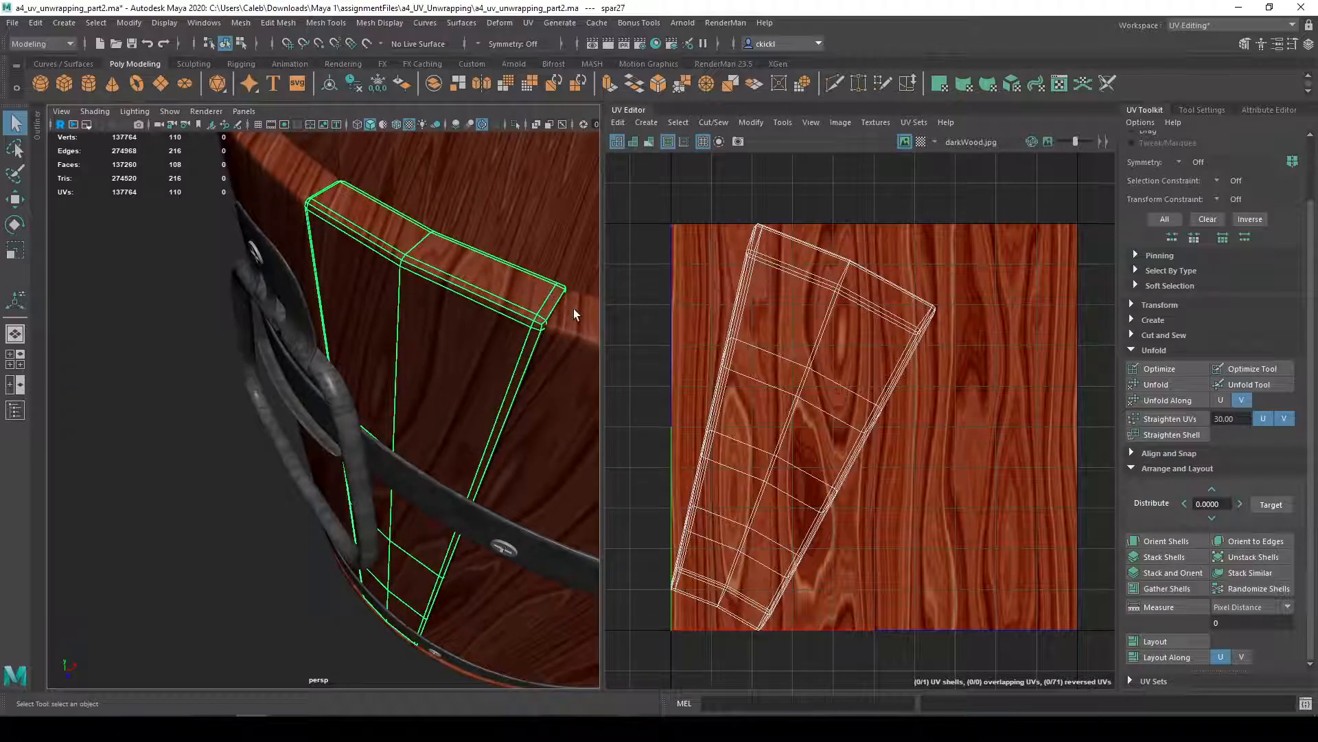
pyautogui.keyDown('alt'); pyautogui.moveTo(570, 318); pyautogui.dragTo(529, 322); pyautogui.keyUp('alt')
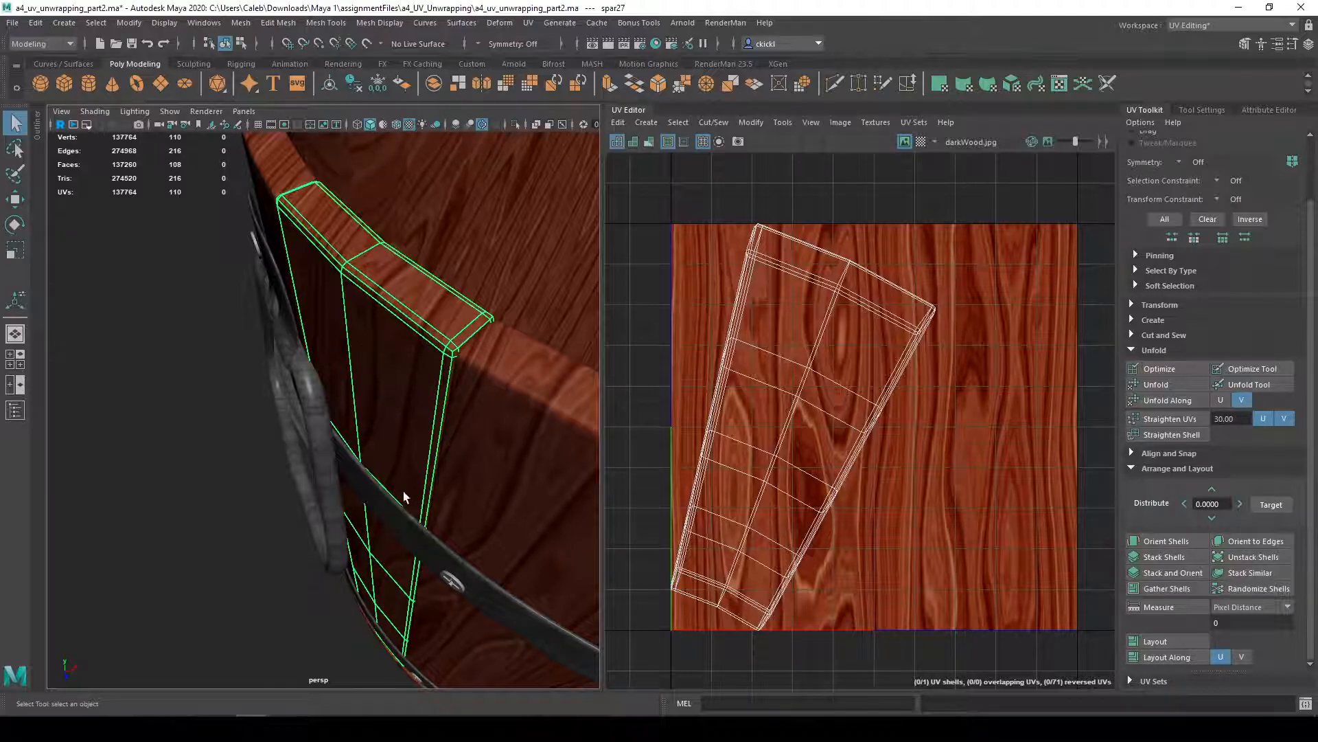
pyautogui.keyDown('alt'); pyautogui.moveTo(422, 316); pyautogui.dragTo(252, 280); pyautogui.keyUp('alt')
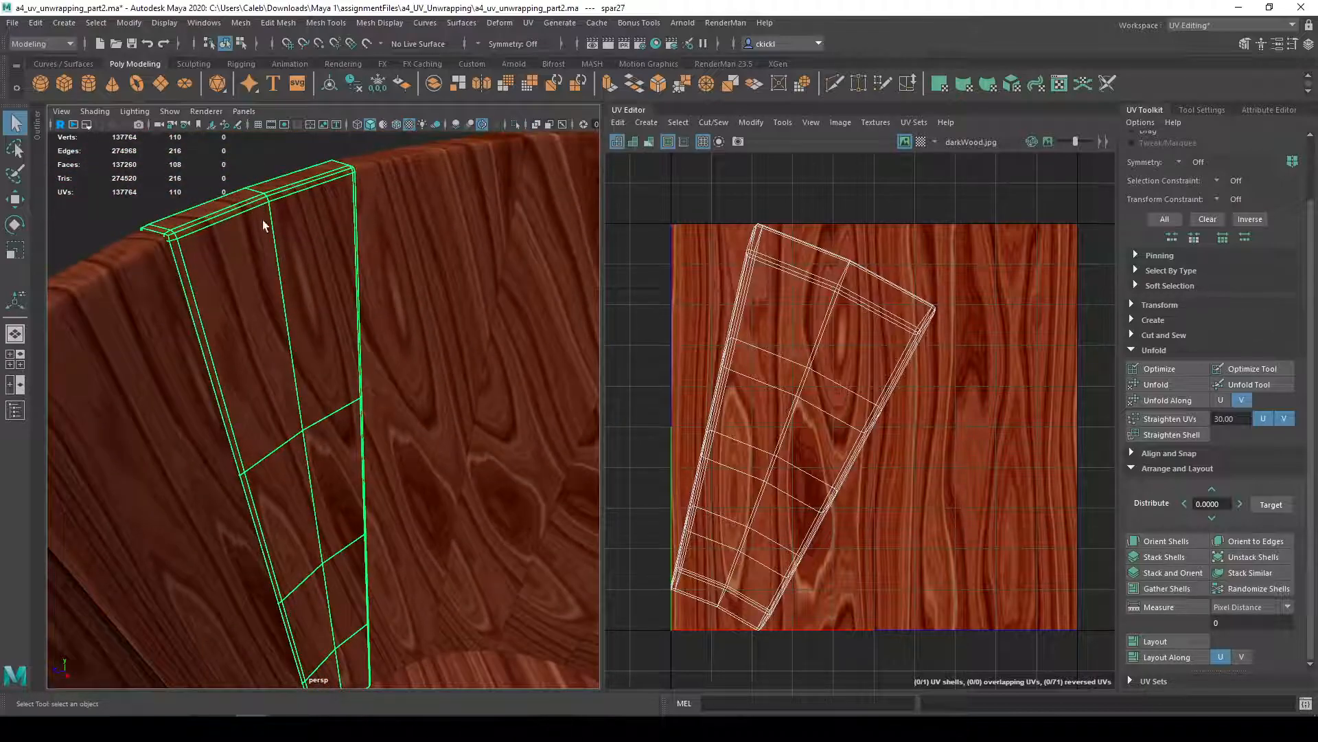
pyautogui.keyDown('alt'); pyautogui.moveTo(279, 406); pyautogui.dragTo(356, 448); pyautogui.keyUp('alt')
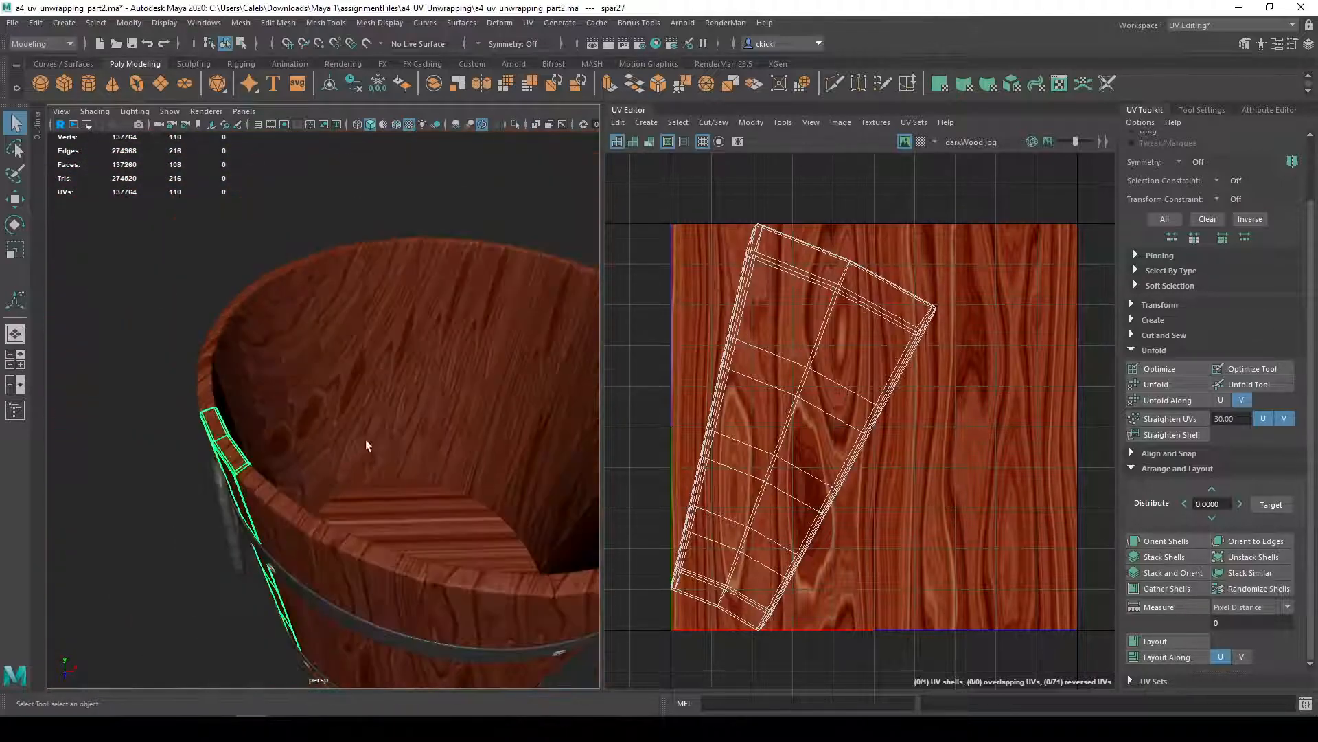
pyautogui.keyDown('alt'); pyautogui.moveTo(436, 282); pyautogui.dragTo(343, 430); pyautogui.keyUp('alt')
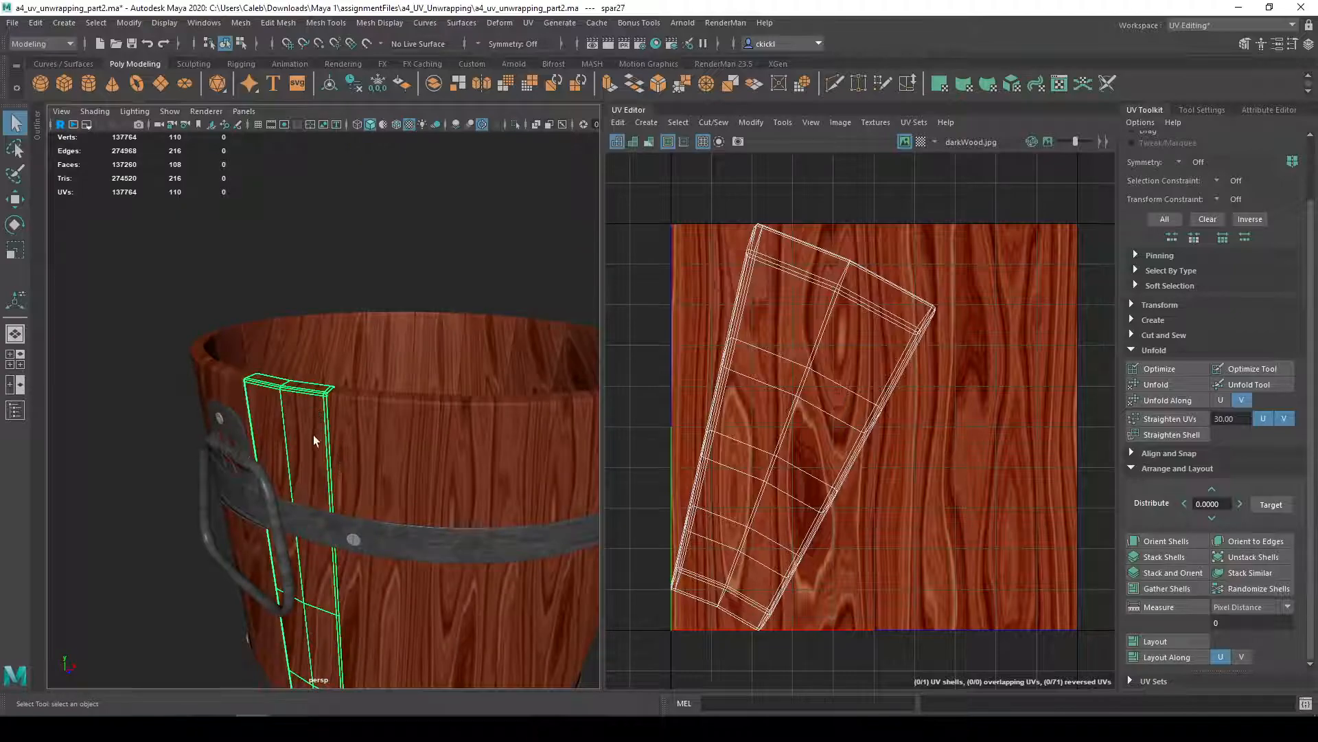
pyautogui.keyDown('alt'); pyautogui.moveTo(326, 481); pyautogui.dragTo(342, 547); pyautogui.keyUp('alt')
# - Isolate the spar again and select the edge loops bordering its narrow faces as UV seams
pyautogui.hotkey('ctrl', '1')
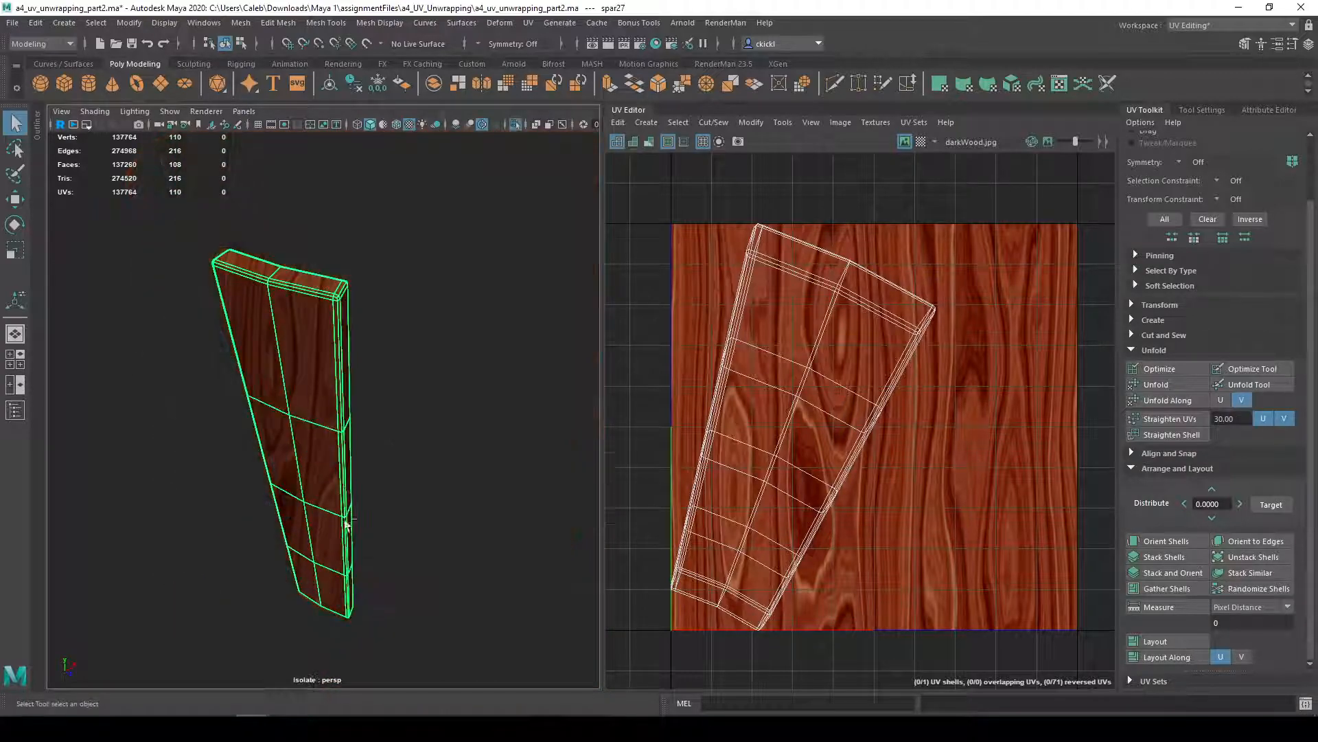
pyautogui.keyDown('alt'); pyautogui.moveTo(347, 329); pyautogui.dragTo(317, 320); pyautogui.keyUp('alt')
pyautogui.moveTo(317, 320); pyautogui.dragTo(315, 288, button='right')
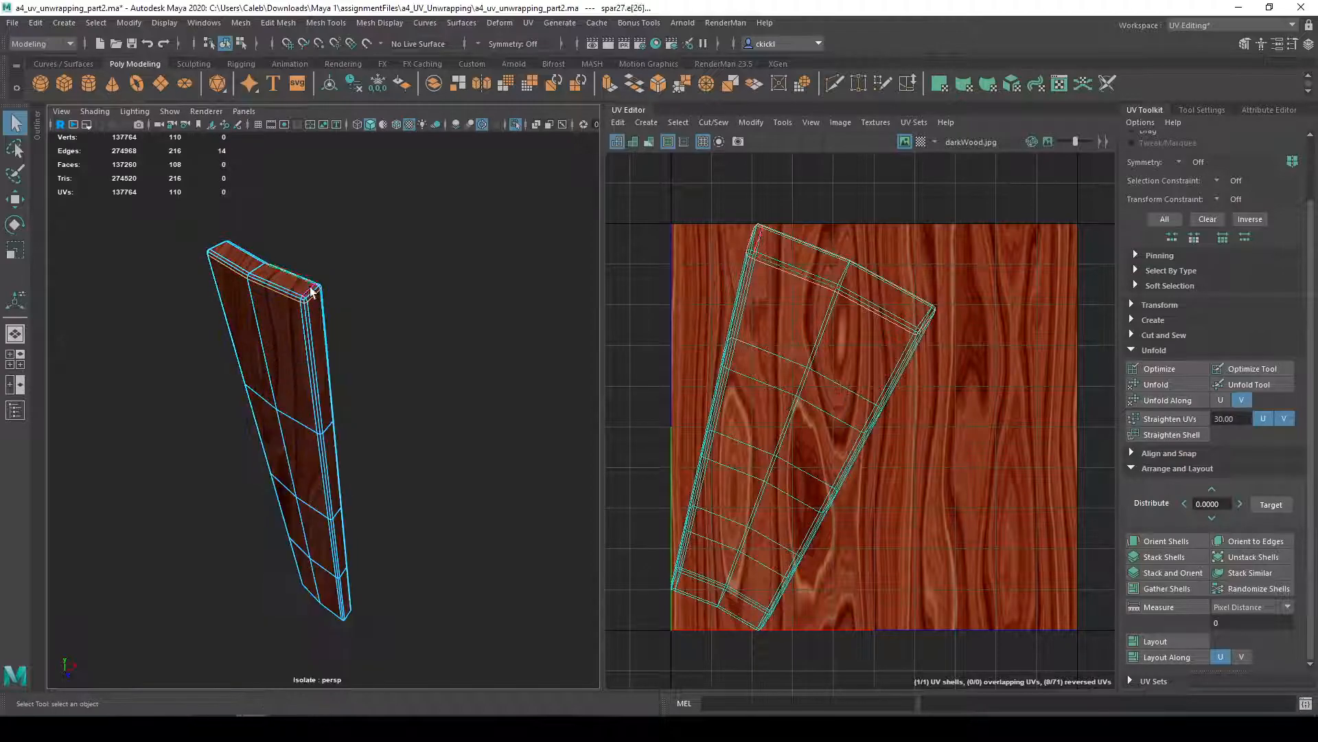
pyautogui.scroll(3, 302, 277)
pyautogui.doubleClick(294, 252)
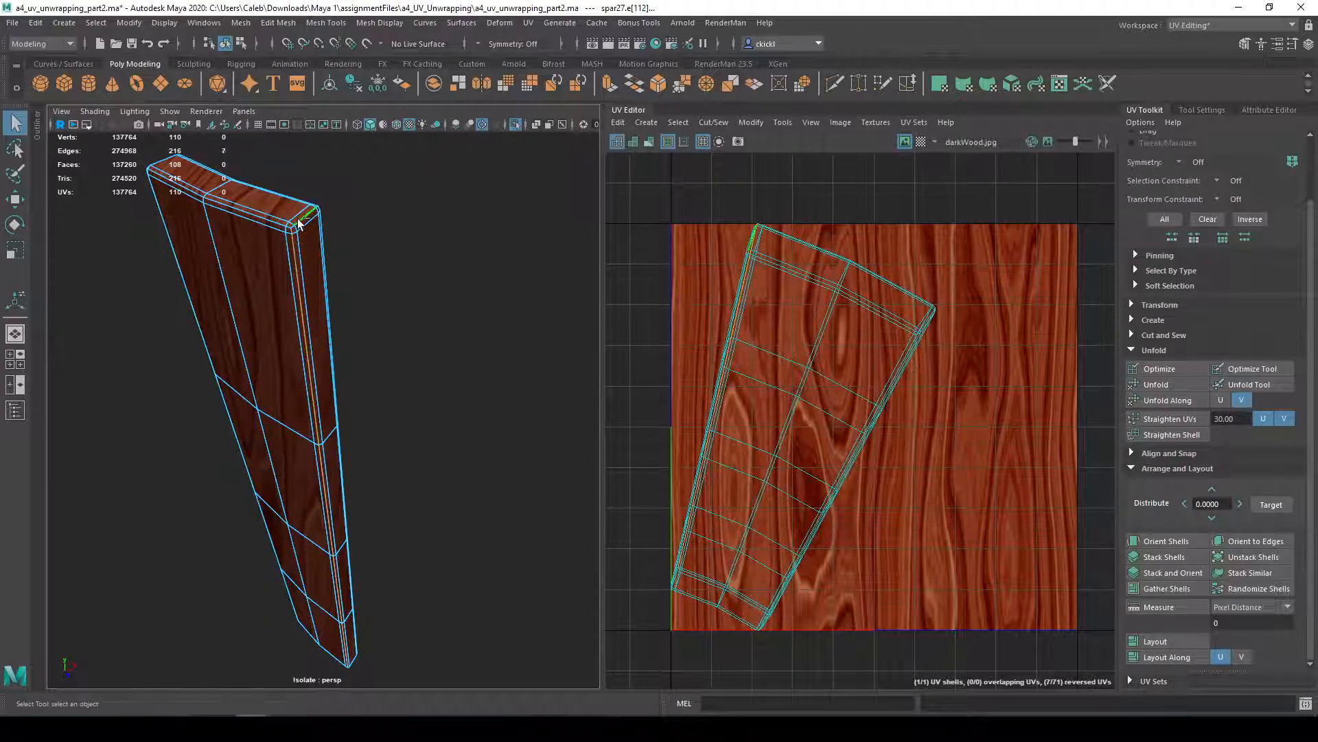
pyautogui.keyDown('alt'); pyautogui.moveTo(376, 329); pyautogui.dragTo(221, 259); pyautogui.keyUp('alt')
pyautogui.keyDown('shift'); pyautogui.doubleClick(205, 200); pyautogui.keyUp('shift')
pyautogui.keyDown('alt'); pyautogui.moveTo(305, 422); pyautogui.dragTo(203, 631, button='middle'); pyautogui.keyUp('alt')
pyautogui.keyDown('alt'); pyautogui.moveTo(204, 632); pyautogui.dragTo(317, 478); pyautogui.keyUp('alt')
pyautogui.keyDown('shift'); pyautogui.doubleClick(445, 450); pyautogui.keyUp('shift')
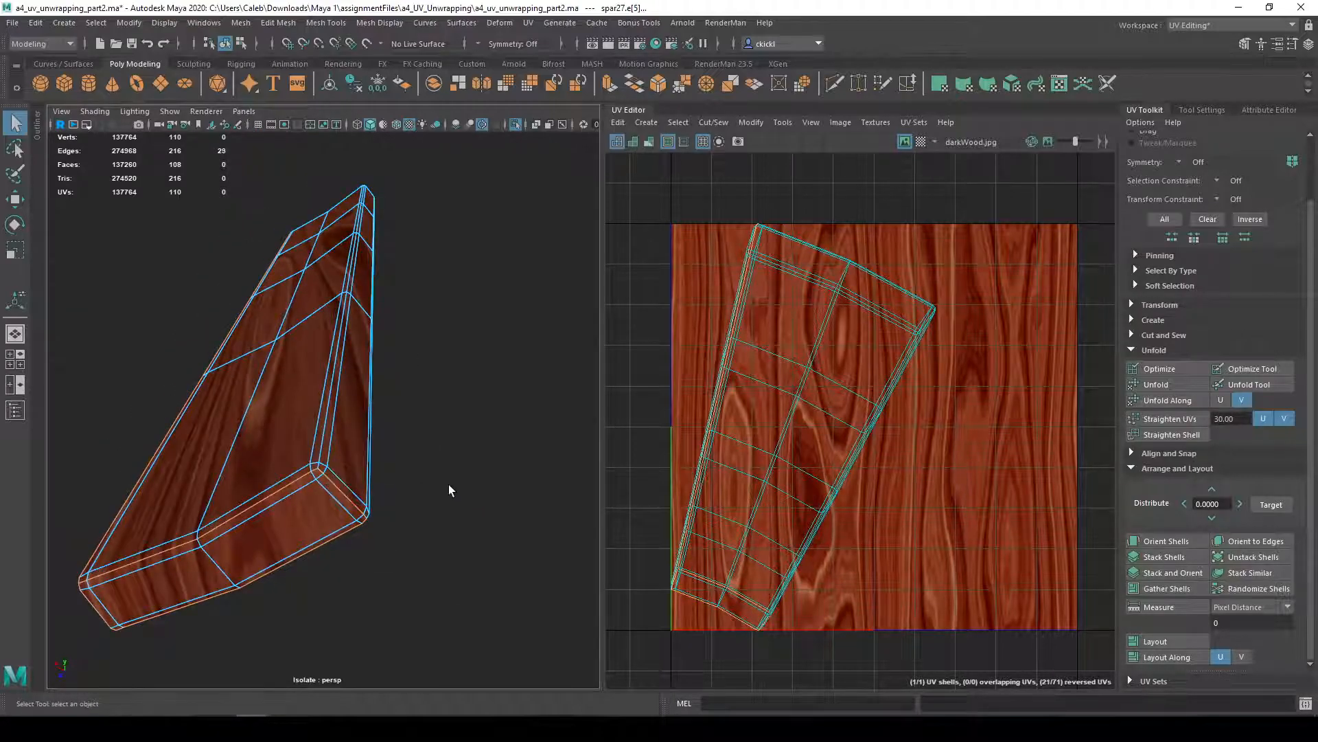
# - Add the remaining edges around the spar's other borders to the seam selection
pyautogui.keyDown('alt'); pyautogui.moveTo(449, 490); pyautogui.dragTo(371, 516); pyautogui.keyUp('alt')
pyautogui.keyDown('shift'); pyautogui.doubleClick(307, 488); pyautogui.keyUp('shift')
pyautogui.keyDown('alt'); pyautogui.moveTo(306, 488); pyautogui.dragTo(386, 685); pyautogui.keyUp('alt')
pyautogui.keyDown('shift'); pyautogui.doubleClick(309, 509); pyautogui.keyUp('shift')
pyautogui.keyDown('alt'); pyautogui.moveTo(386, 533); pyautogui.dragTo(361, 682); pyautogui.keyUp('alt')
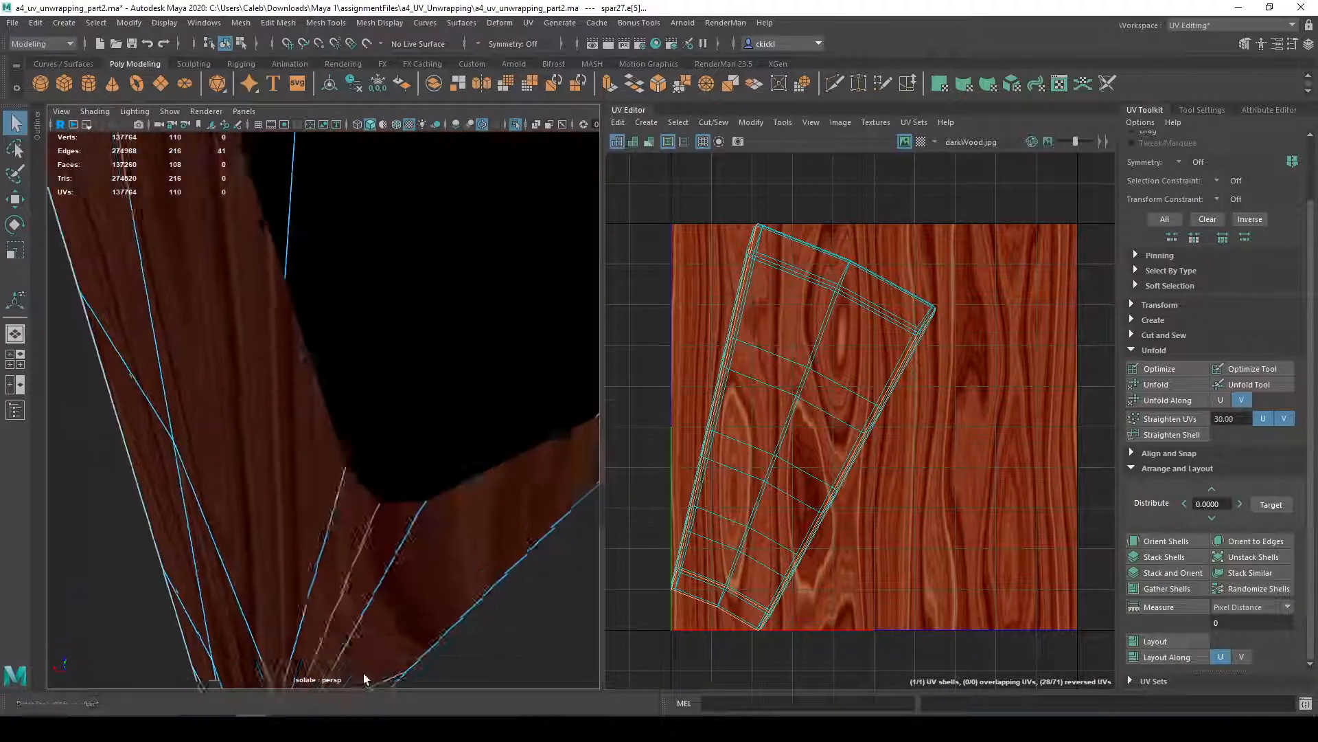
pyautogui.press('f')
pyautogui.keyDown('shift'); pyautogui.click(365, 305); pyautogui.keyUp('shift')
pyautogui.keyDown('alt'); pyautogui.moveTo(365, 305); pyautogui.dragTo(326, 353); pyautogui.keyUp('alt')
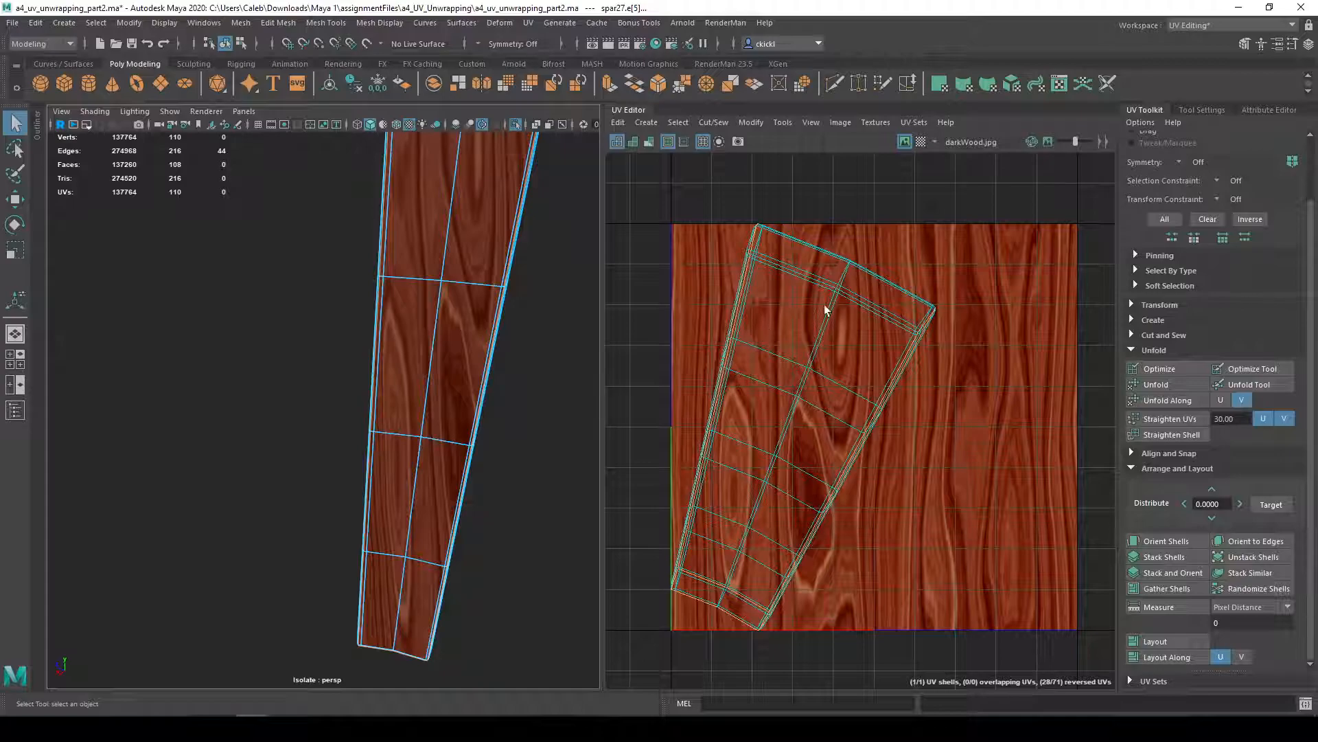
pyautogui.scroll(-5, 493, 263)
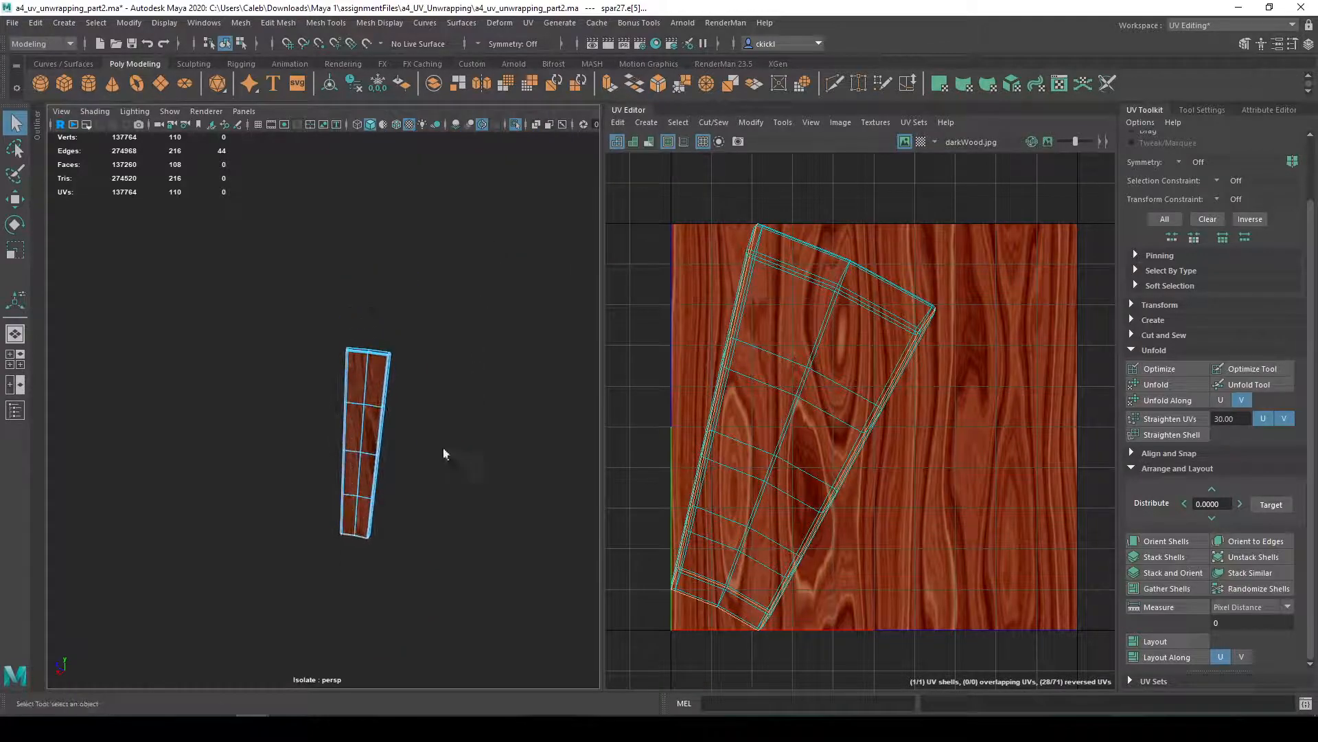
# - Hide the wood image behind the UVs and cut the spar's UVs along the selected edges
pyautogui.keyDown('alt'); pyautogui.moveTo(440, 266); pyautogui.dragTo(583, 388); pyautogui.keyUp('alt')
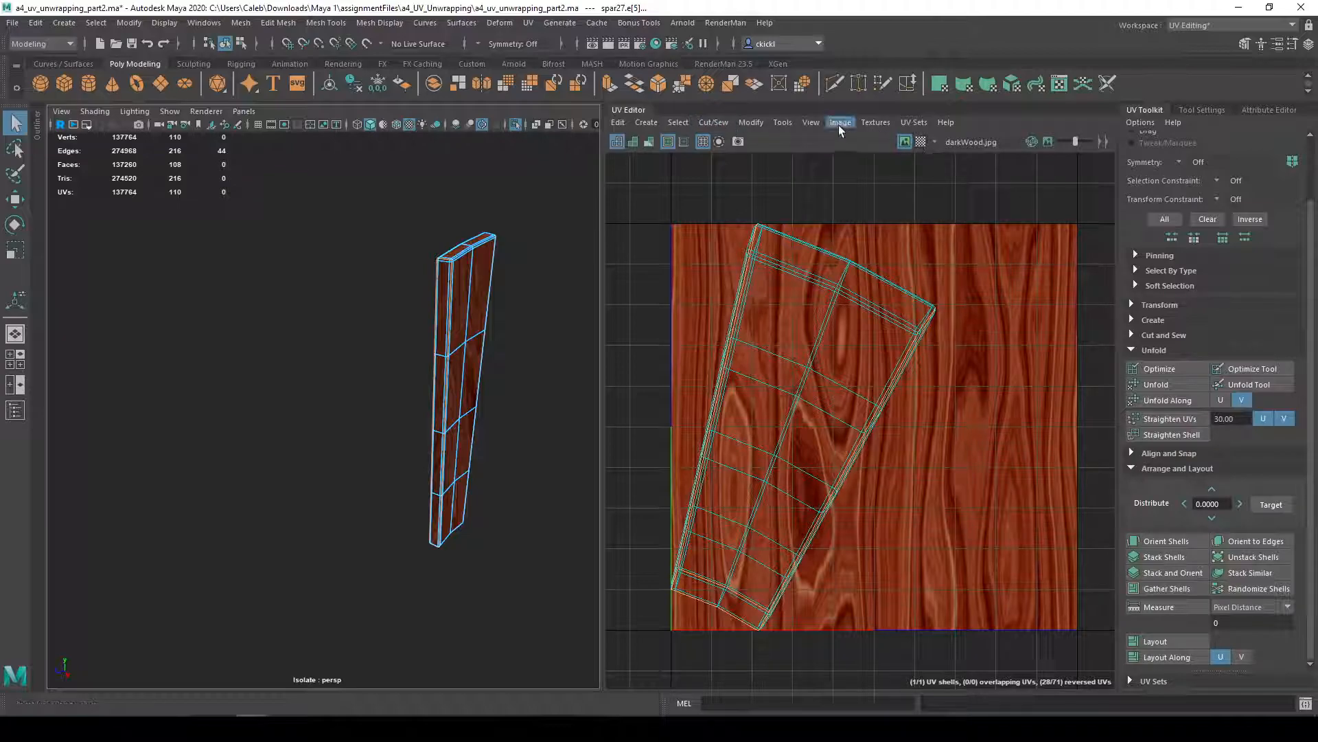
pyautogui.click(904, 142)
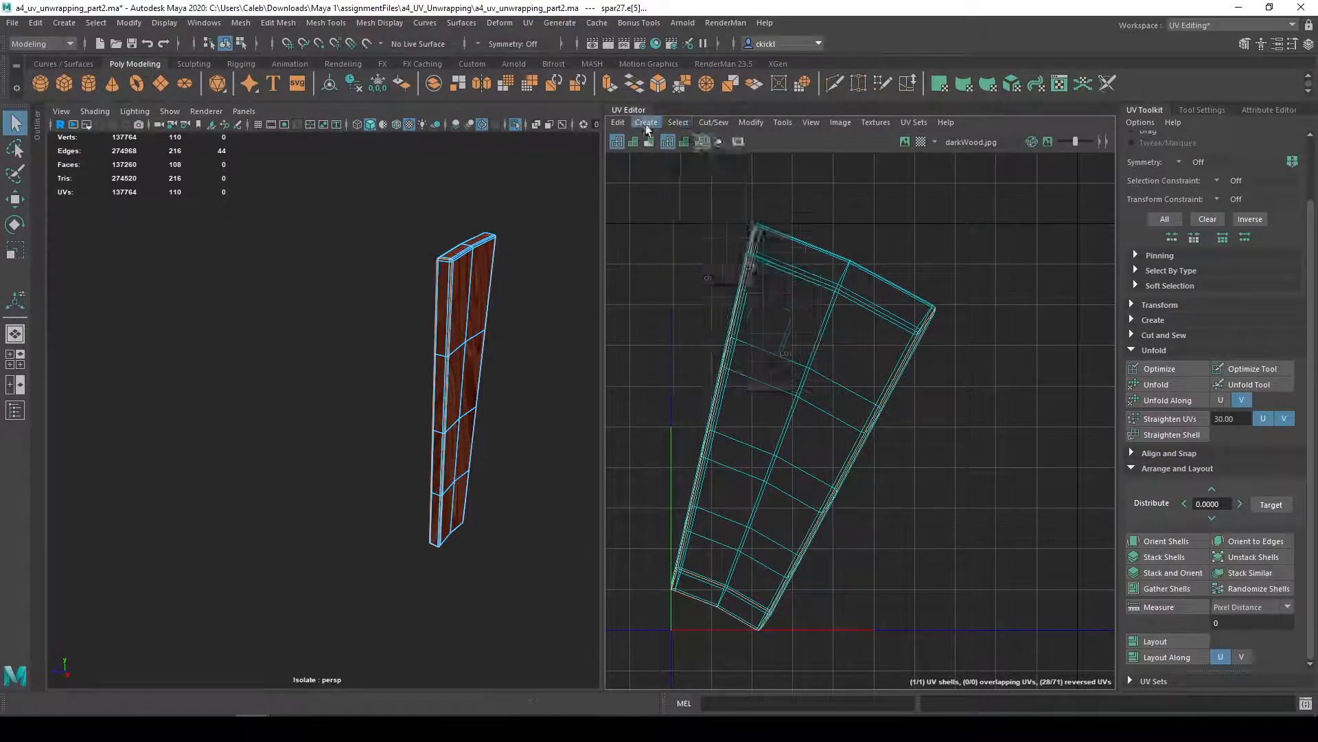
pyautogui.click(693, 122)
pyautogui.moveTo(715, 122)
pyautogui.click(722, 195)
# - Select all of the spar's UVs and unfold them into separate shells
pyautogui.keyDown('shift'); pyautogui.moveTo(798, 358); pyautogui.dragTo(746, 338, button='right'); pyautogui.keyUp('shift')
pyautogui.keyDown('shift'); pyautogui.rightClick(783, 351); pyautogui.keyUp('shift')
pyautogui.moveTo(636, 204); pyautogui.dragTo(942, 664)
pyautogui.keyDown('shift'); pyautogui.moveTo(832, 414); pyautogui.dragTo(711, 414, button='right'); pyautogui.keyUp('shift')
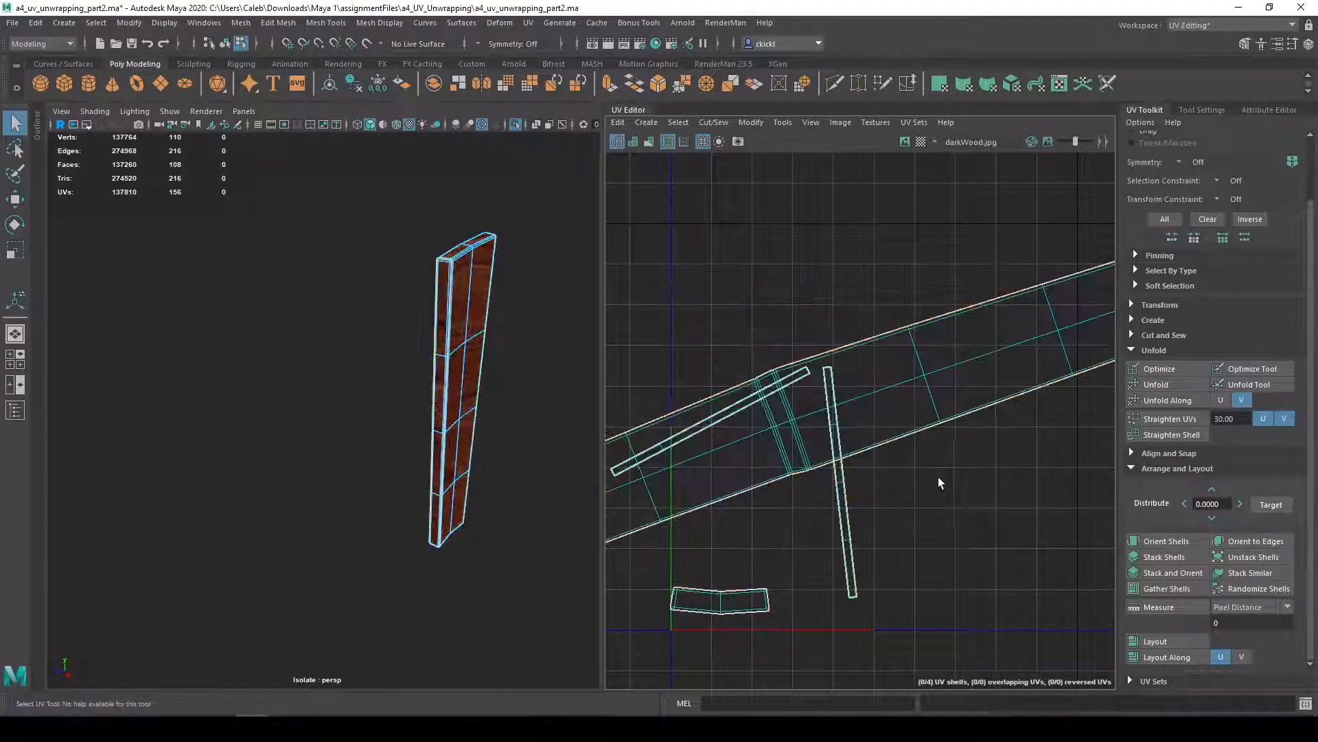
# - Select the long UV shell and display the checker pattern to inspect distortion on the spar's broad faces
pyautogui.scroll(-3, 938, 476)
pyautogui.click(969, 445)
pyautogui.click(921, 142)
pyautogui.keyDown('alt'); pyautogui.moveTo(443, 331); pyautogui.dragTo(659, 320); pyautogui.keyUp('alt')
pyautogui.scroll(5, 341, 265)
pyautogui.keyDown('alt'); pyautogui.moveTo(341, 265); pyautogui.dragTo(380, 362, button='middle'); pyautogui.keyUp('alt')
pyautogui.keyDown('alt'); pyautogui.moveTo(380, 362); pyautogui.dragTo(182, 464); pyautogui.keyUp('alt')
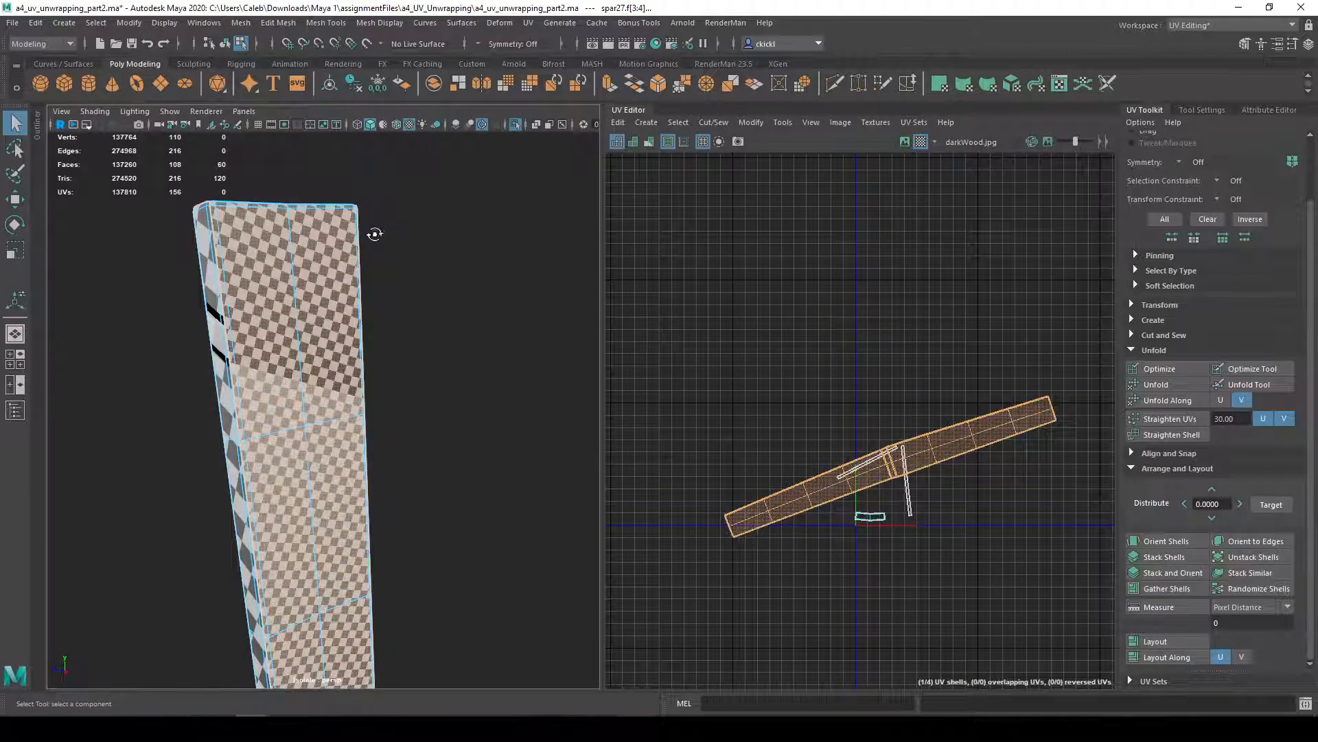
pyautogui.keyDown('alt'); pyautogui.moveTo(372, 230); pyautogui.dragTo(440, 292); pyautogui.keyUp('alt')
# - Select all of the spar's UV shells and scale them down uniformly so the checker squares appear larger
pyautogui.moveTo(812, 416); pyautogui.dragTo(998, 525)
pyautogui.press('e')
pyautogui.press('r')
pyautogui.moveTo(891, 467); pyautogui.dragTo(847, 472)
# - Examine the checker pattern along the spar's narrow sides and broad faces for mismatched square sizes
pyautogui.keyDown('alt'); pyautogui.moveTo(400, 402); pyautogui.dragTo(669, 361); pyautogui.keyUp('alt')
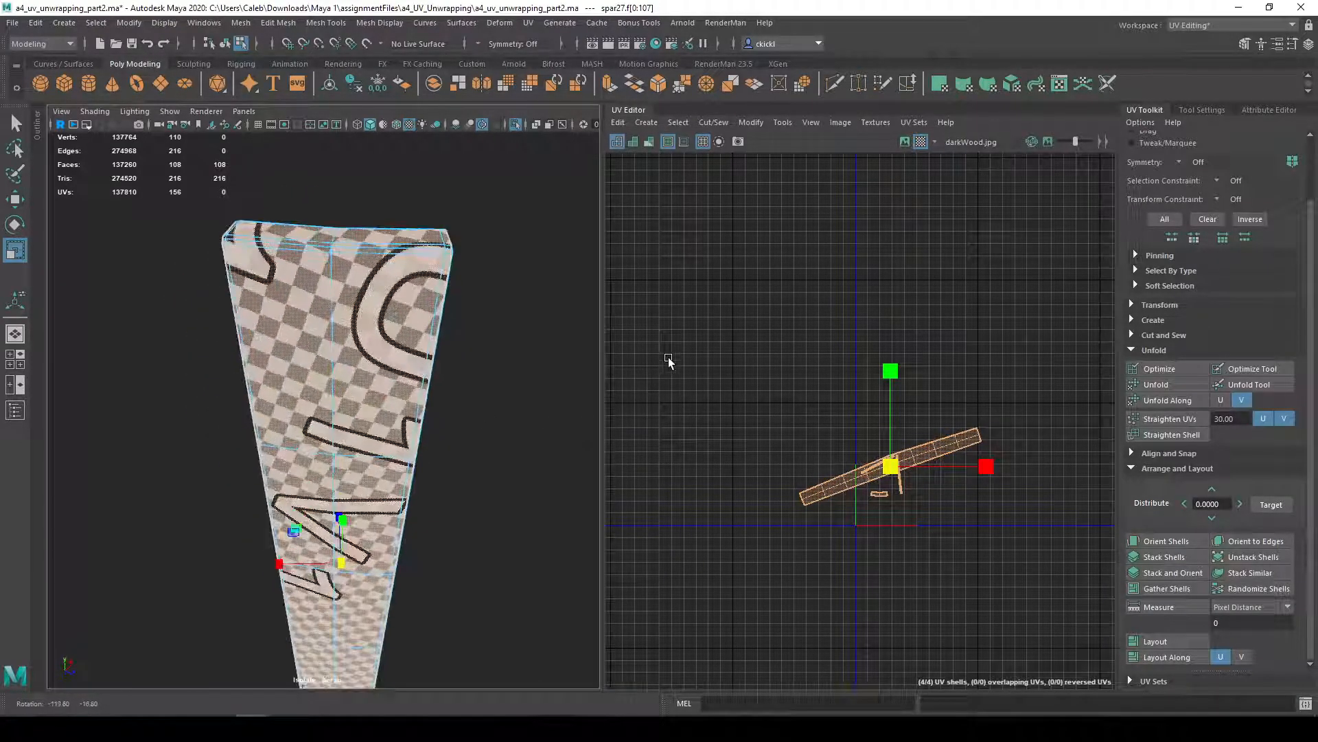
pyautogui.scroll(-3, 456, 495)
pyautogui.keyDown('alt'); pyautogui.moveTo(465, 492); pyautogui.dragTo(462, 364); pyautogui.keyUp('alt')
pyautogui.keyDown('alt'); pyautogui.moveTo(460, 542); pyautogui.dragTo(486, 285, button='middle'); pyautogui.keyUp('alt')
pyautogui.keyDown('alt'); pyautogui.moveTo(485, 285); pyautogui.dragTo(543, 305); pyautogui.keyUp('alt')
pyautogui.scroll(3, 960, 488)
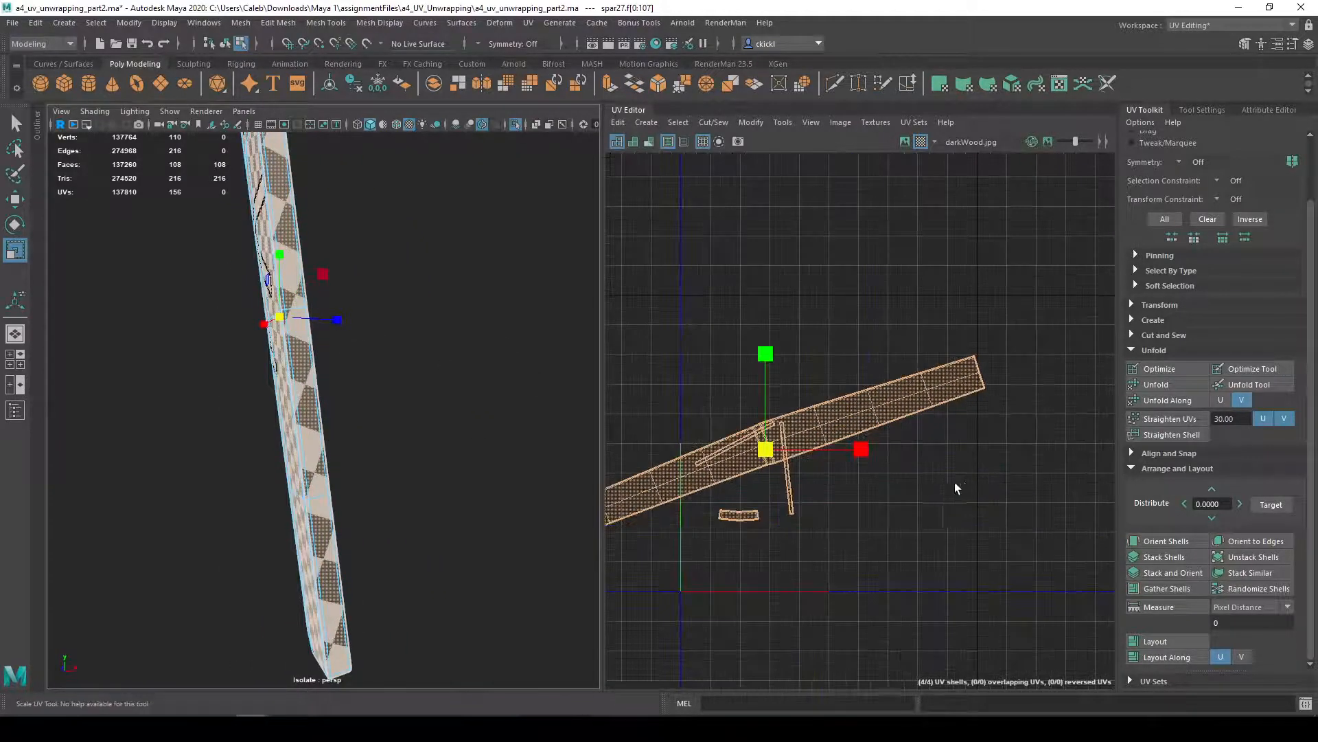
pyautogui.scroll(2, 960, 480)
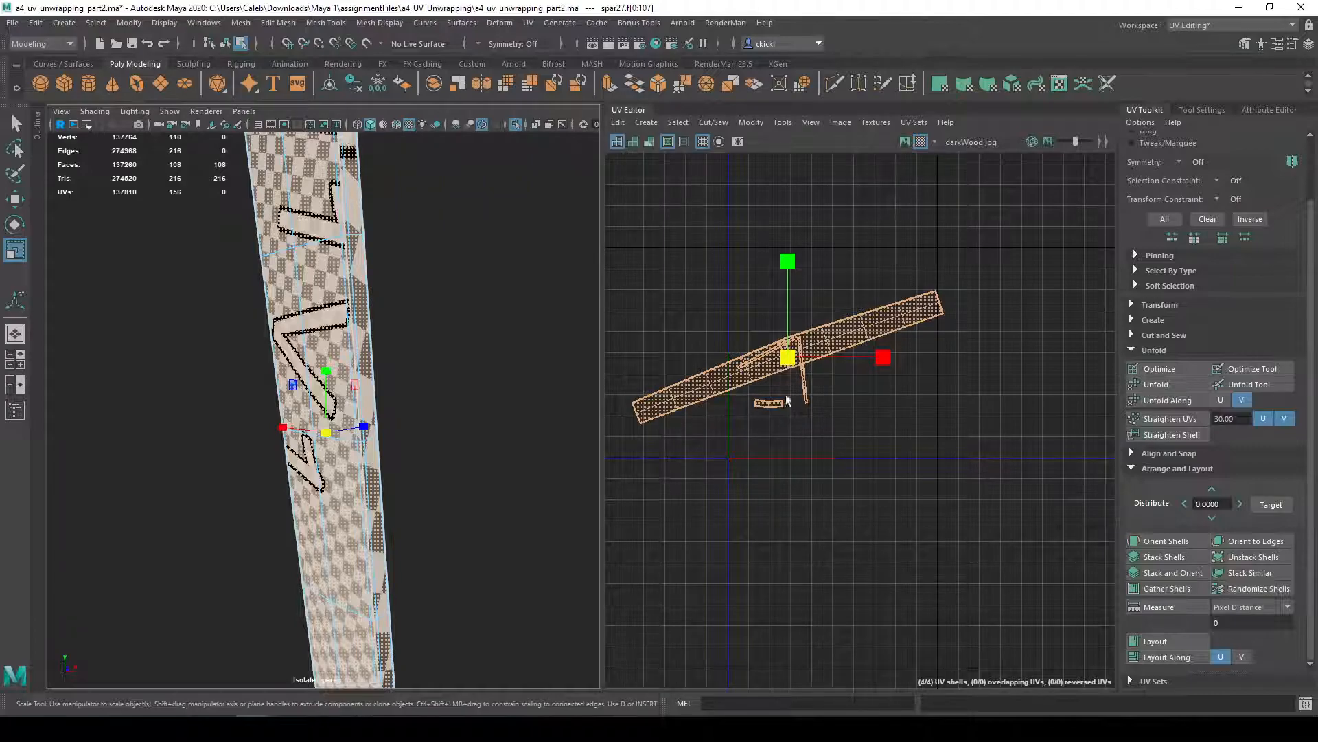
# - Switch to edge selection and select the first border edges along the spar's narrow side near its lower end
pyautogui.moveTo(491, 431)
pyautogui.keyDown('alt'); pyautogui.mouseDown()
pyautogui.moveTo(459, 433)
pyautogui.moveTo(479, 456)
pyautogui.moveTo(508, 445)
pyautogui.moveTo(498, 416)
pyautogui.mouseUp(); pyautogui.keyUp('alt')
pyautogui.rightClick(313, 397)
pyautogui.moveTo(315, 399); pyautogui.dragTo(316, 312, button='right')
pyautogui.scroll(3, 440, 364)
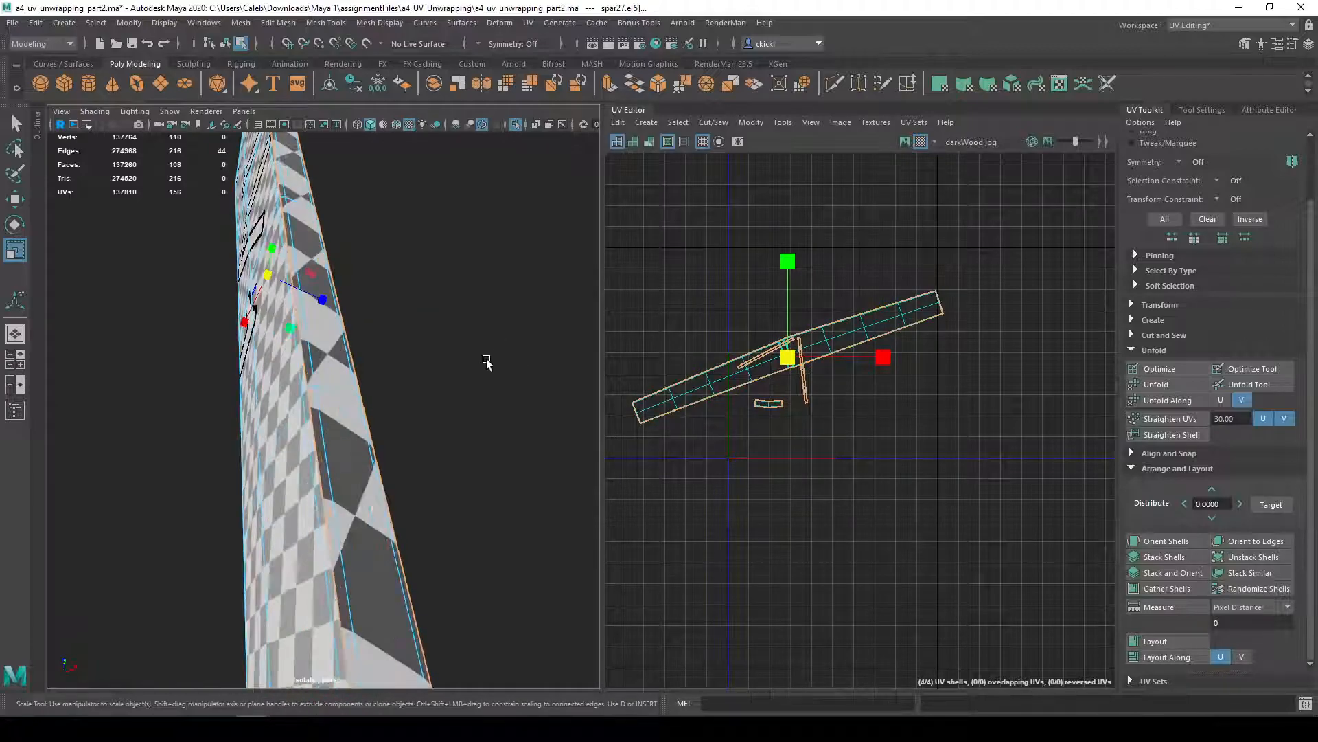
pyautogui.keyDown('alt'); pyautogui.moveTo(438, 361); pyautogui.dragTo(438, 285, button='middle'); pyautogui.keyUp('alt')
pyautogui.keyDown('alt'); pyautogui.moveTo(412, 636); pyautogui.dragTo(396, 534, button='middle'); pyautogui.keyUp('alt')
pyautogui.click(329, 257)
pyautogui.keyDown('alt'); pyautogui.moveTo(333, 147); pyautogui.dragTo(371, 157, button='middle'); pyautogui.keyUp('alt')
pyautogui.keyDown('shift'); pyautogui.click(463, 347); pyautogui.keyUp('shift')
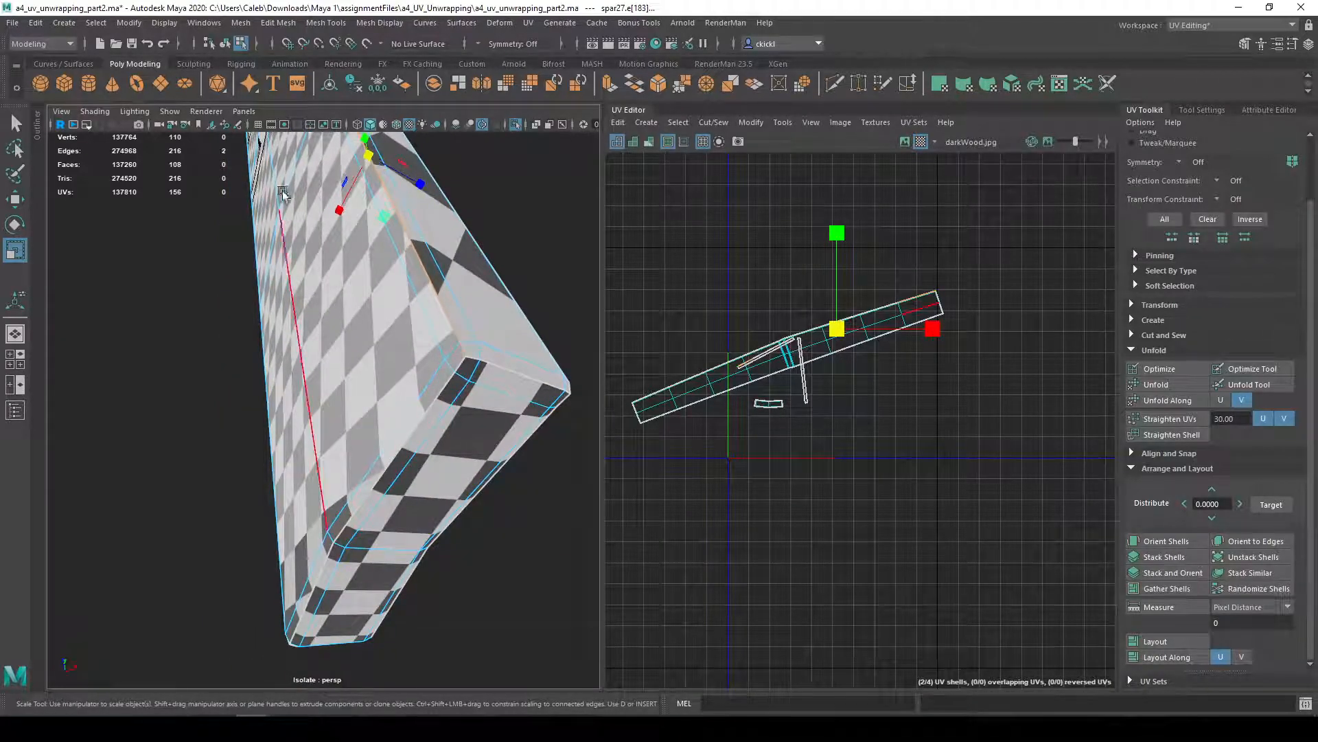
# - Extend the edge selection up the long border of the spar's narrow side
pyautogui.keyDown('alt'); pyautogui.moveTo(318, 240); pyautogui.dragTo(328, 263); pyautogui.keyUp('alt')
pyautogui.scroll(-4, 330, 261)
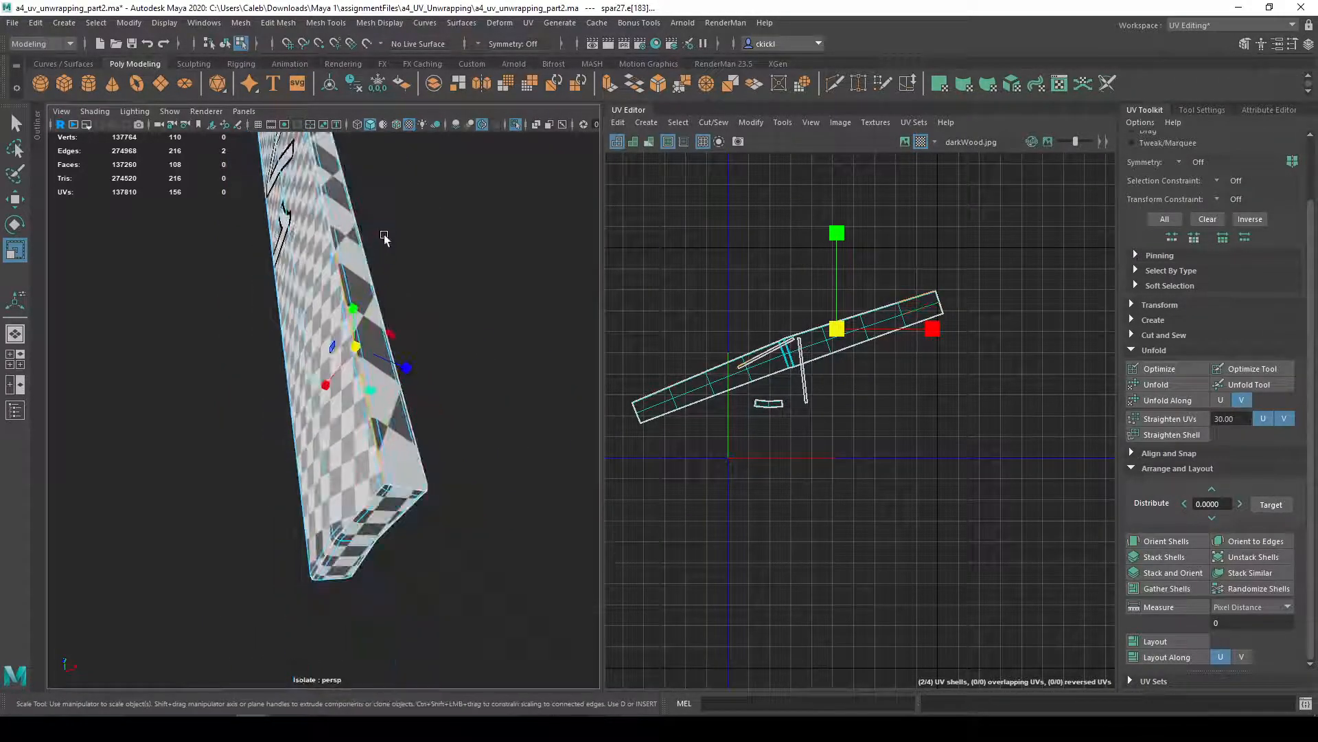
pyautogui.keyDown('alt'); pyautogui.moveTo(356, 238); pyautogui.dragTo(374, 295, button='middle'); pyautogui.keyUp('alt')
pyautogui.keyDown('shift'); pyautogui.click(373, 295); pyautogui.keyUp('shift')
pyautogui.scroll(2, 399, 250)
pyautogui.keyDown('alt'); pyautogui.moveTo(401, 250); pyautogui.dragTo(406, 318, button='middle'); pyautogui.keyUp('alt')
pyautogui.scroll(4, 412, 316)
pyautogui.keyDown('shift'); pyautogui.click(417, 313); pyautogui.keyUp('shift')
pyautogui.keyDown('alt'); pyautogui.moveTo(417, 313); pyautogui.dragTo(328, 322); pyautogui.keyUp('alt')
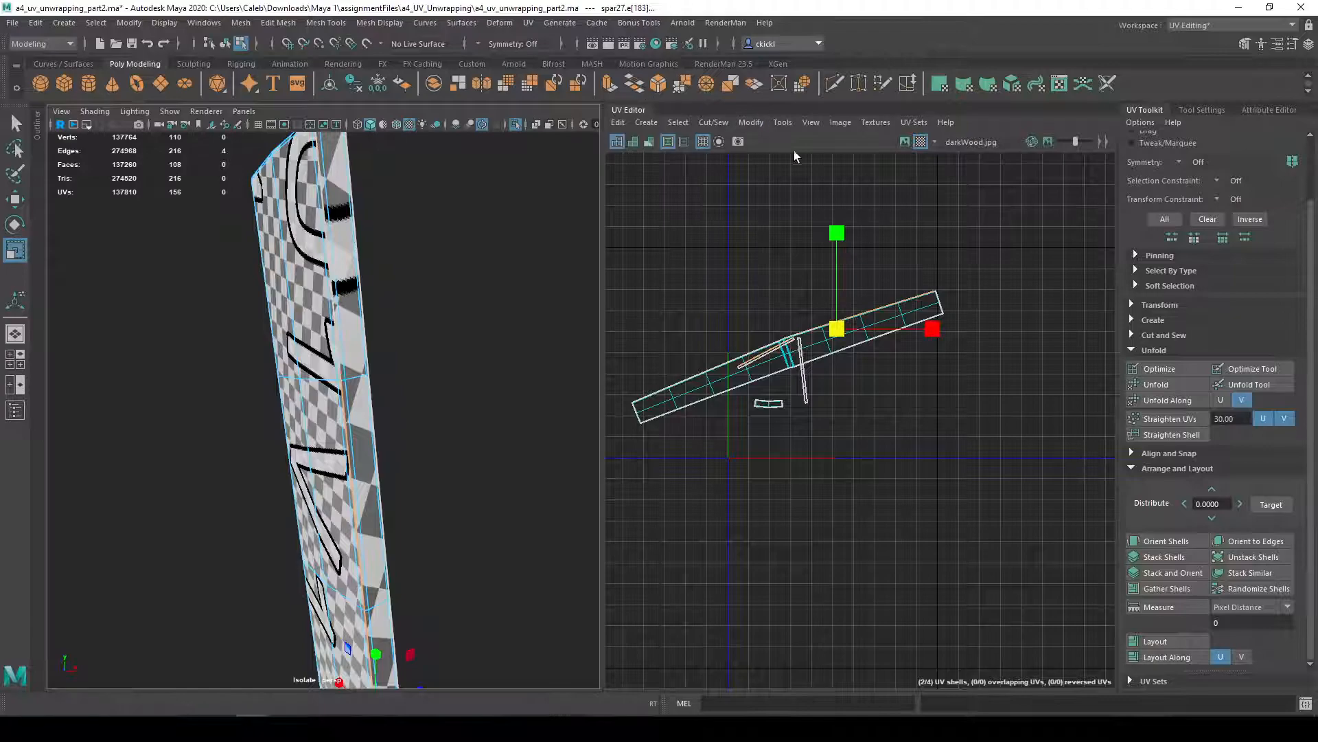
# - Turn off the checker pattern and add the remaining border edges up to the spar's top end
pyautogui.click(921, 141)
pyautogui.scroll(3, 406, 291)
pyautogui.keyDown('shift'); pyautogui.click(344, 299); pyautogui.keyUp('shift')
pyautogui.keyDown('alt'); pyautogui.moveTo(378, 253); pyautogui.dragTo(412, 458, button='middle'); pyautogui.keyUp('alt')
pyautogui.keyDown('alt'); pyautogui.moveTo(412, 460); pyautogui.dragTo(357, 350); pyautogui.keyUp('alt')
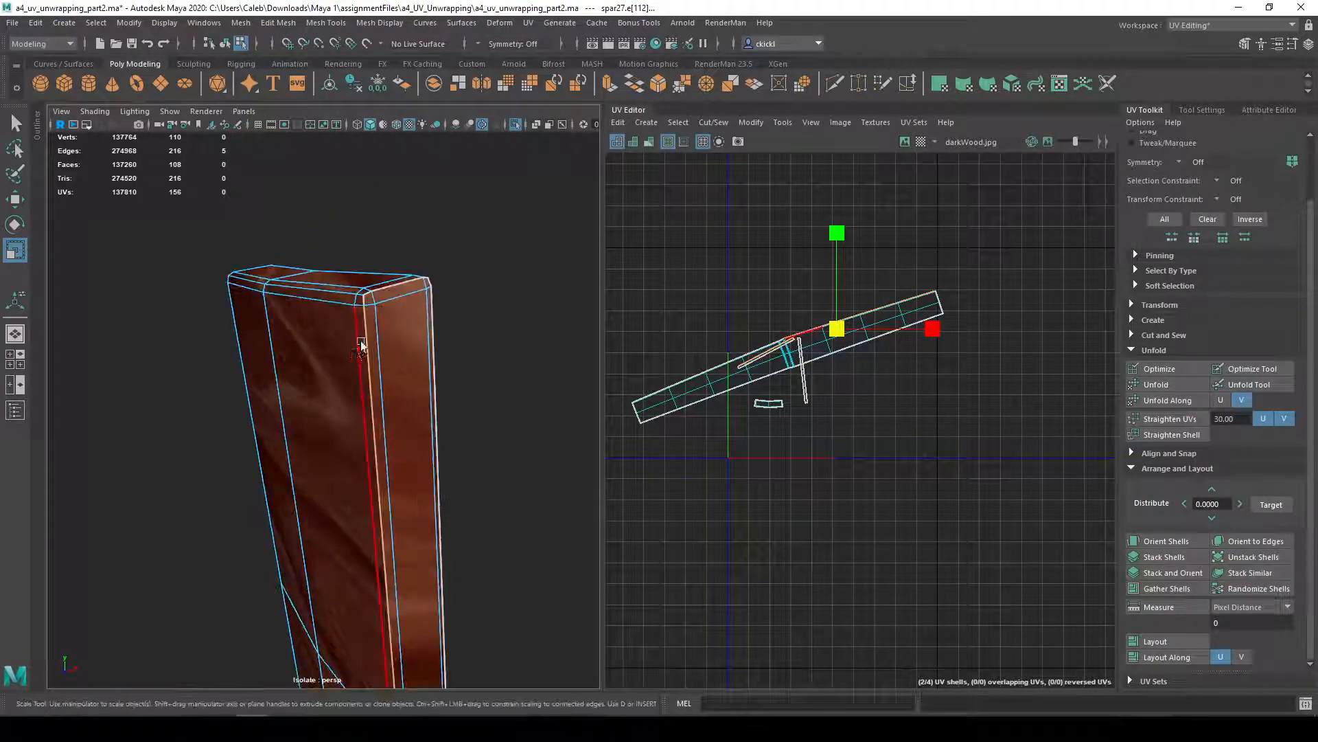
pyautogui.keyDown('shift'); pyautogui.click(445, 388); pyautogui.keyUp('shift')
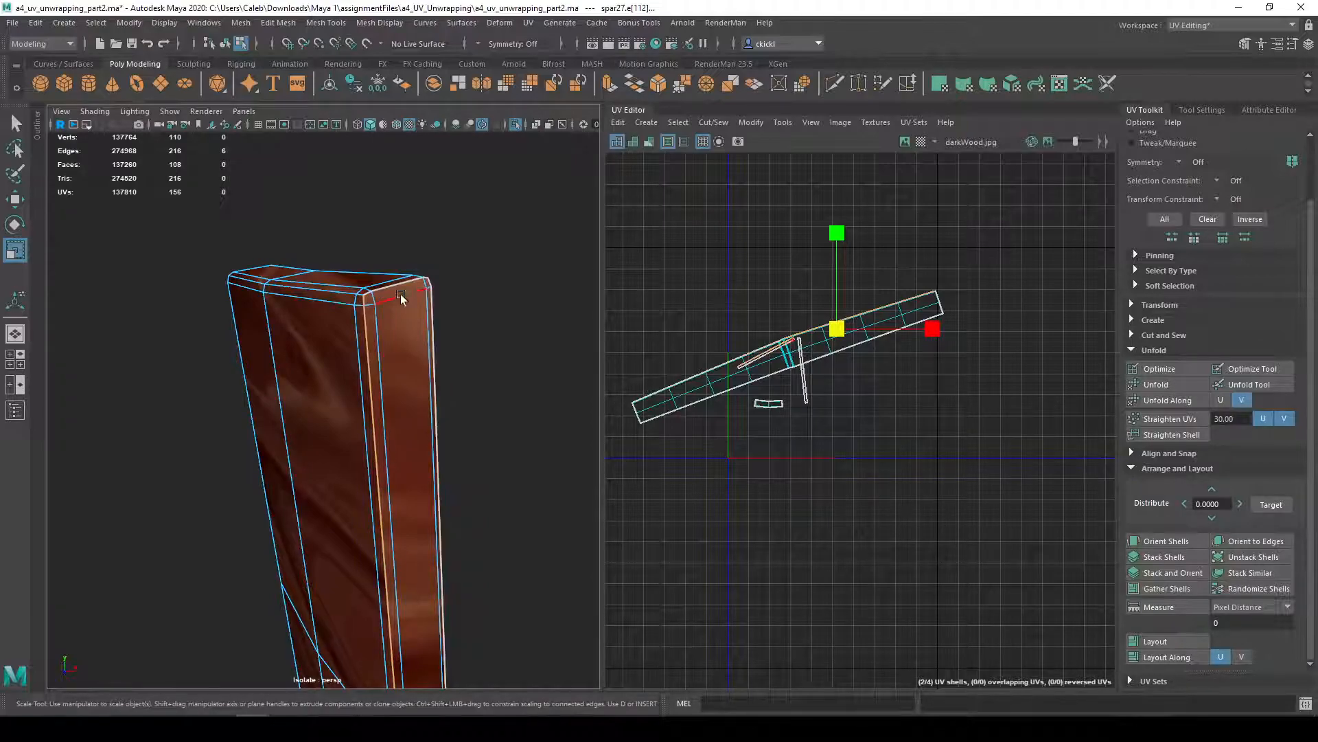
# - Add the opposite narrow side's long border edges and the seam edges at the spar's bottom end to the selection
pyautogui.keyDown('alt'); pyautogui.moveTo(411, 466); pyautogui.dragTo(395, 219, button='middle'); pyautogui.keyUp('alt')
pyautogui.keyDown('alt'); pyautogui.moveTo(253, 447); pyautogui.dragTo(418, 388); pyautogui.keyUp('alt')
pyautogui.keyDown('alt'); pyautogui.moveTo(309, 350); pyautogui.dragTo(326, 642, button='middle'); pyautogui.keyUp('alt')
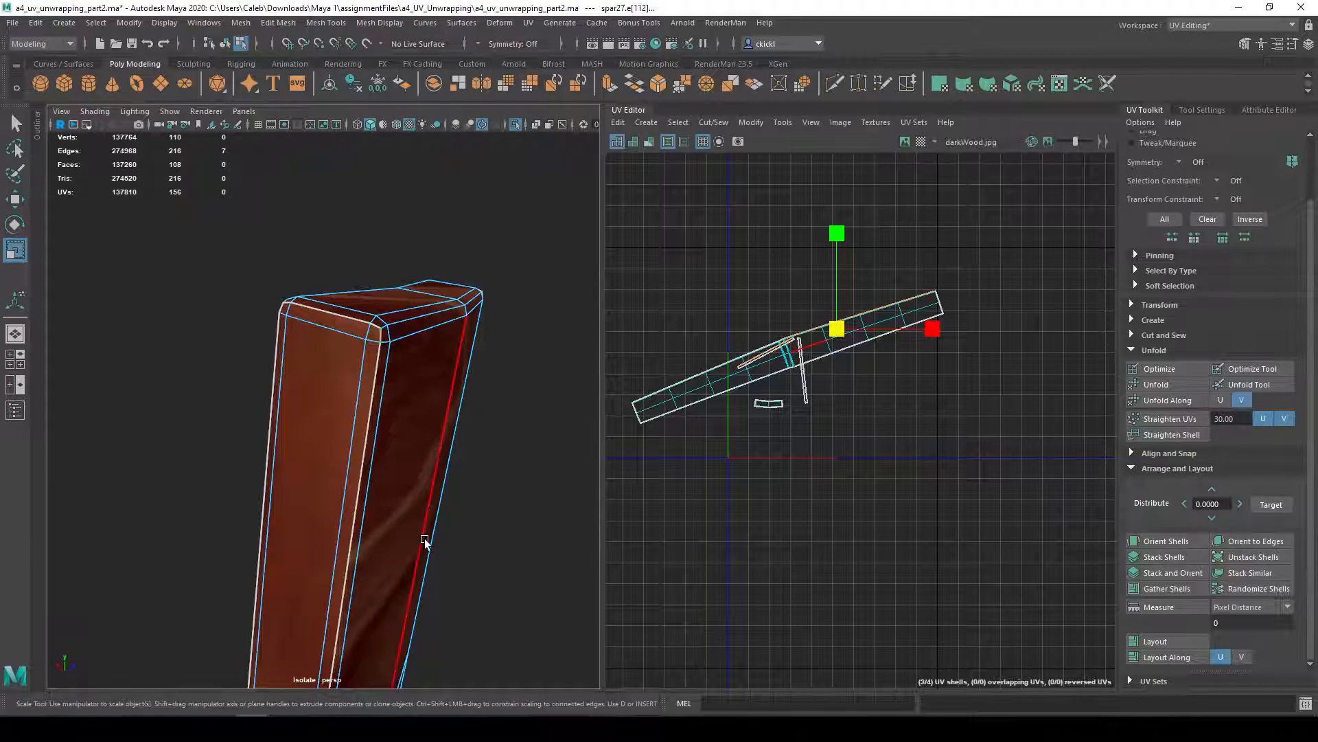
pyautogui.keyDown('shift'); pyautogui.click(424, 539); pyautogui.keyUp('shift')
pyautogui.keyDown('alt'); pyautogui.moveTo(424, 539); pyautogui.dragTo(409, 227, button='middle'); pyautogui.keyUp('alt')
pyautogui.keyDown('alt'); pyautogui.moveTo(405, 508); pyautogui.dragTo(332, 527); pyautogui.keyUp('alt')
pyautogui.keyDown('alt'); pyautogui.moveTo(333, 527); pyautogui.dragTo(374, 274, button='middle'); pyautogui.keyUp('alt')
pyautogui.keyDown('alt'); pyautogui.moveTo(283, 520); pyautogui.dragTo(308, 387, button='middle'); pyautogui.keyUp('alt')
pyautogui.keyDown('alt'); pyautogui.moveTo(308, 387); pyautogui.dragTo(311, 258); pyautogui.keyUp('alt')
pyautogui.keyDown('alt'); pyautogui.moveTo(291, 637); pyautogui.dragTo(268, 470, button='middle'); pyautogui.keyUp('alt')
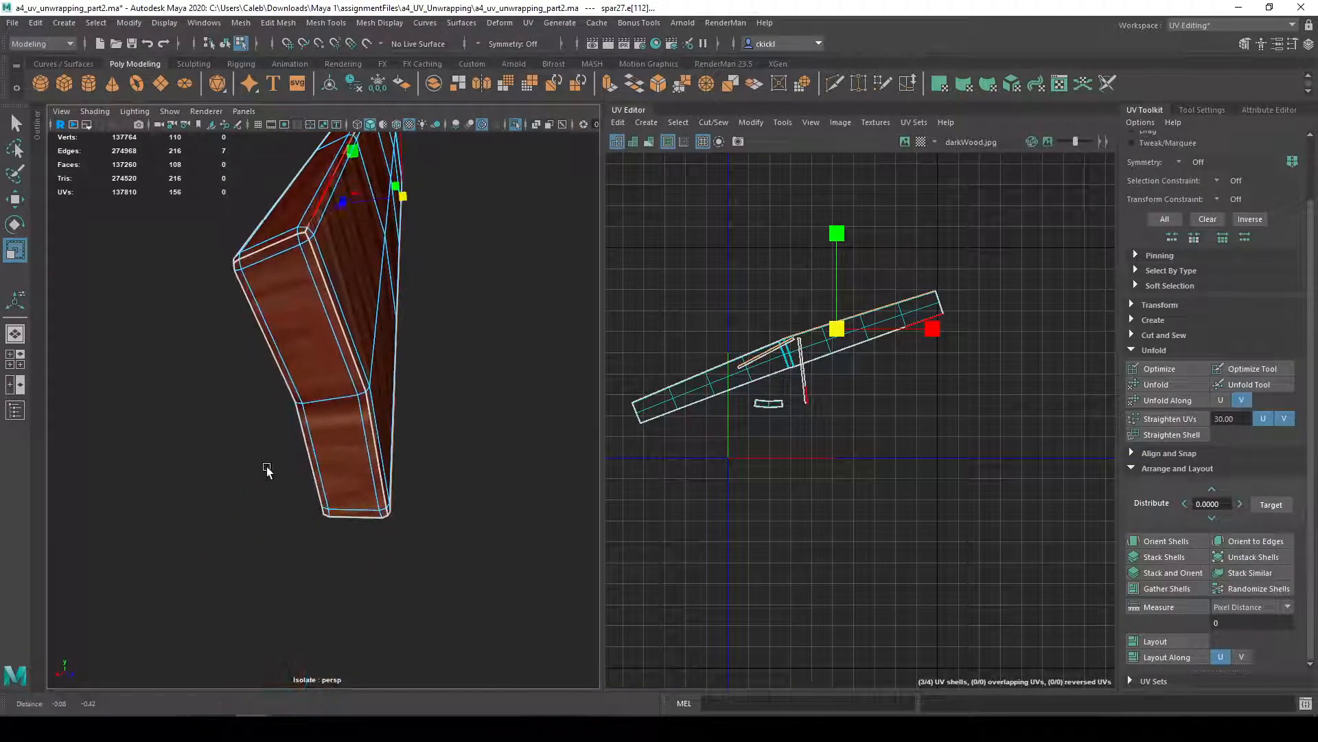
pyautogui.keyDown('shift'); pyautogui.doubleClick(306, 232); pyautogui.keyUp('shift')
pyautogui.keyDown('alt'); pyautogui.moveTo(431, 316); pyautogui.dragTo(331, 318); pyautogui.keyUp('alt')
pyautogui.keyDown('shift'); pyautogui.click(217, 286); pyautogui.keyUp('shift')
pyautogui.keyDown('alt'); pyautogui.moveTo(503, 381); pyautogui.dragTo(339, 402); pyautogui.keyUp('alt')
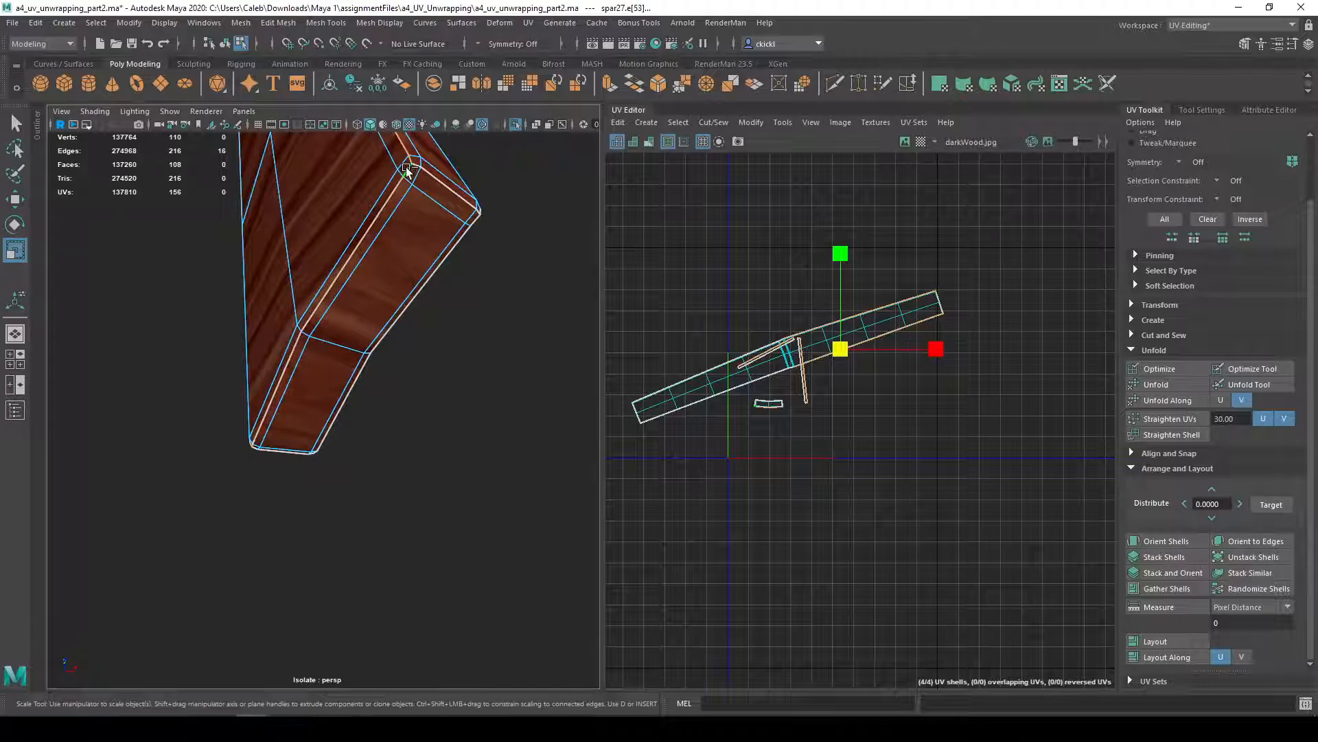
# - Join the spar's UV shells with Move and Sew along the selected edges, and unfold the combined shell
pyautogui.click(714, 122)
pyautogui.click(761, 250)
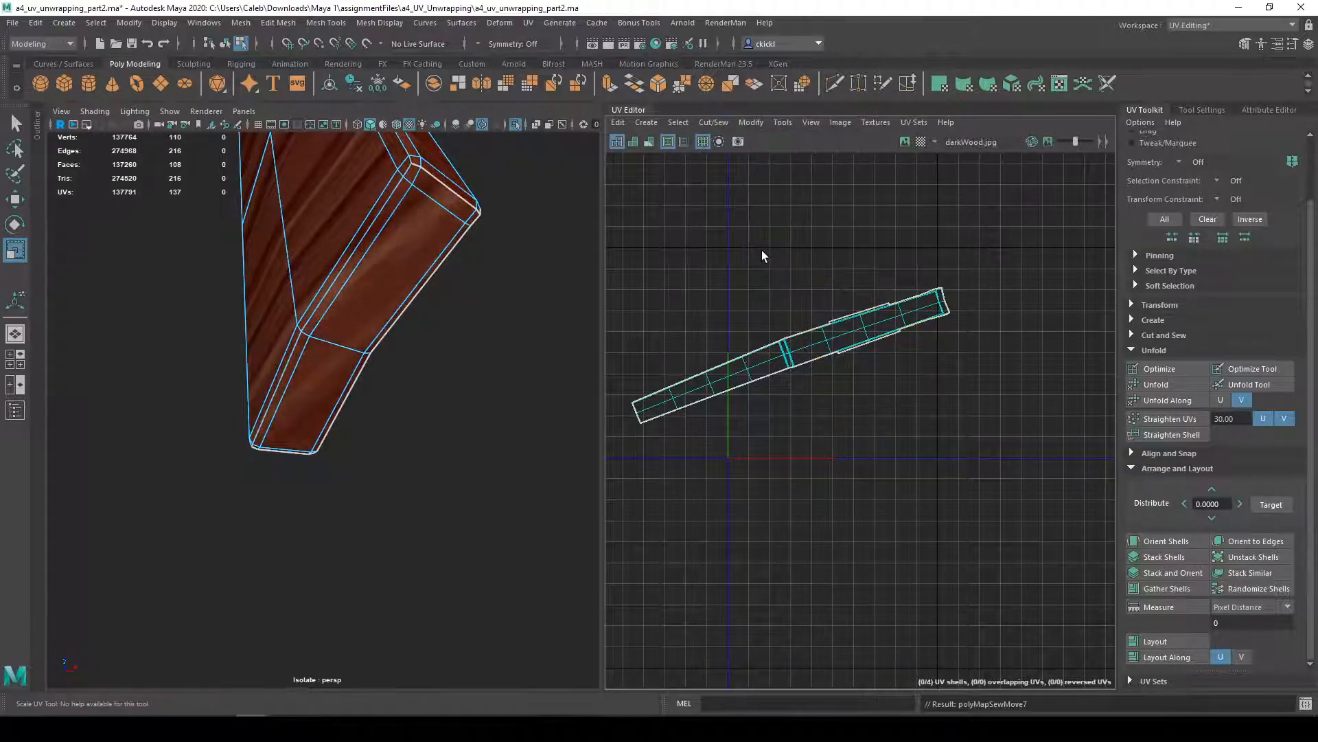
pyautogui.moveTo(856, 317); pyautogui.dragTo(799, 298, button='right')
pyautogui.click(818, 347)
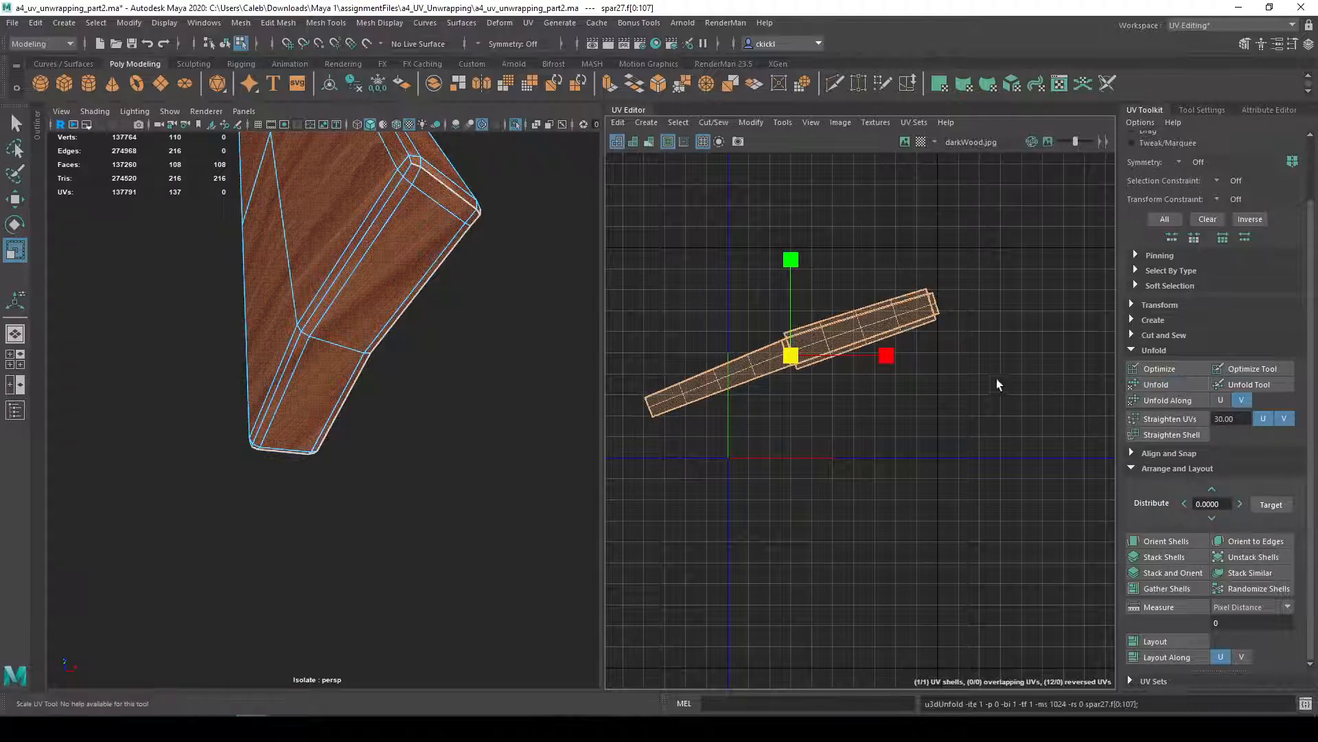
# - Examine the unfolded shell and the spar's beveled end for overlapping UVs
pyautogui.click(934, 456)
pyautogui.scroll(3, 886, 384)
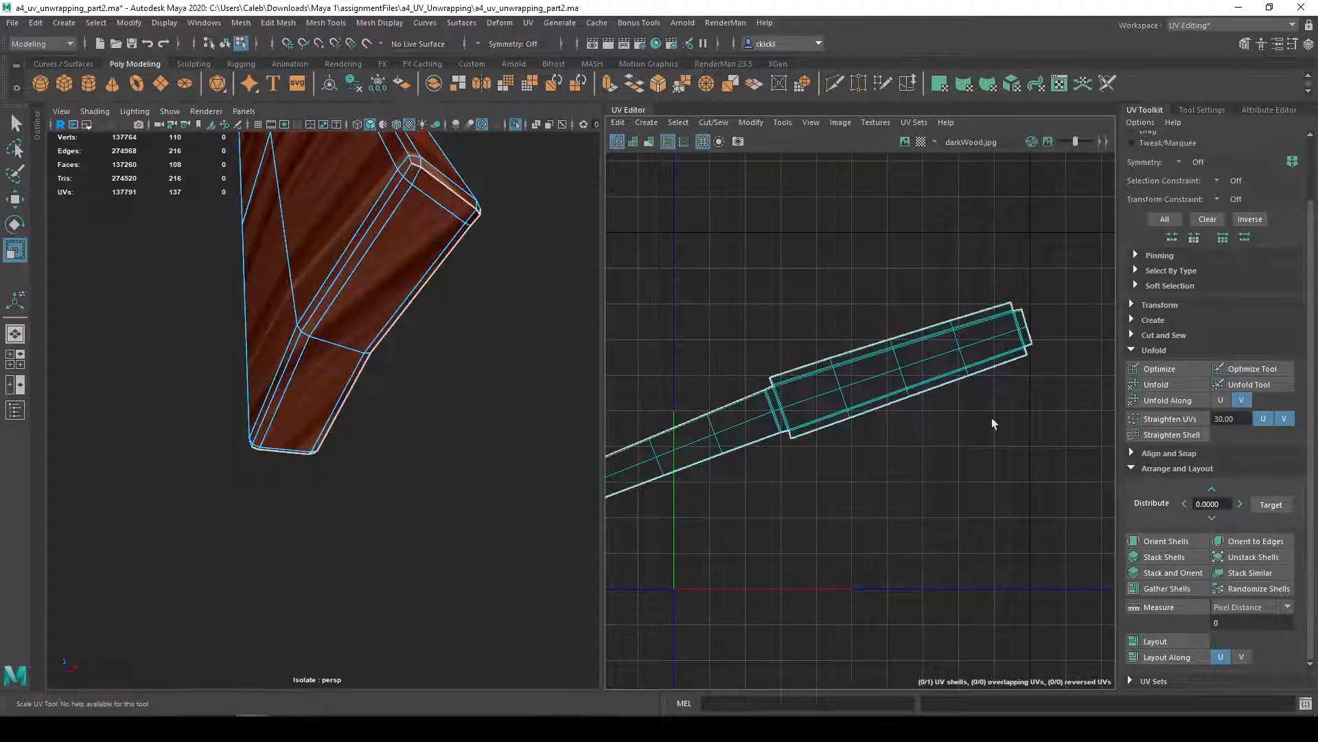
pyautogui.scroll(4, 838, 415)
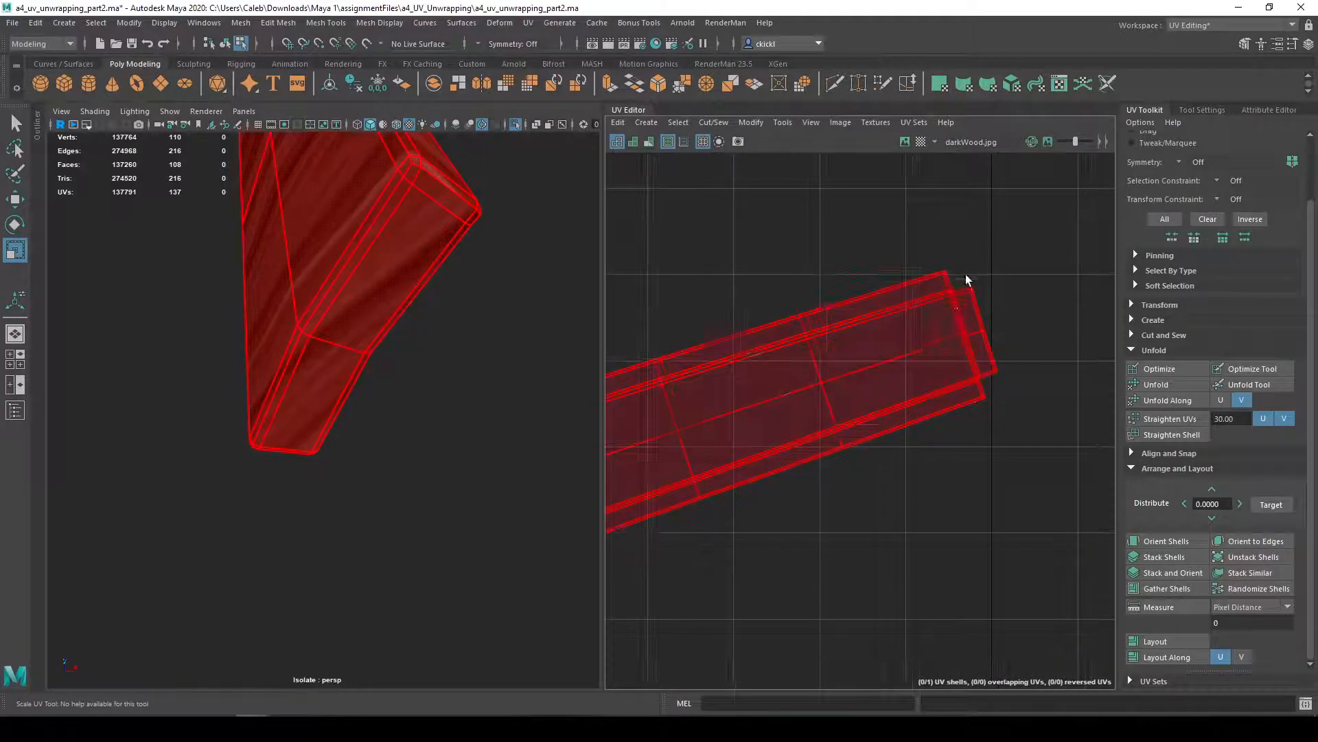
pyautogui.rightClick(771, 366)
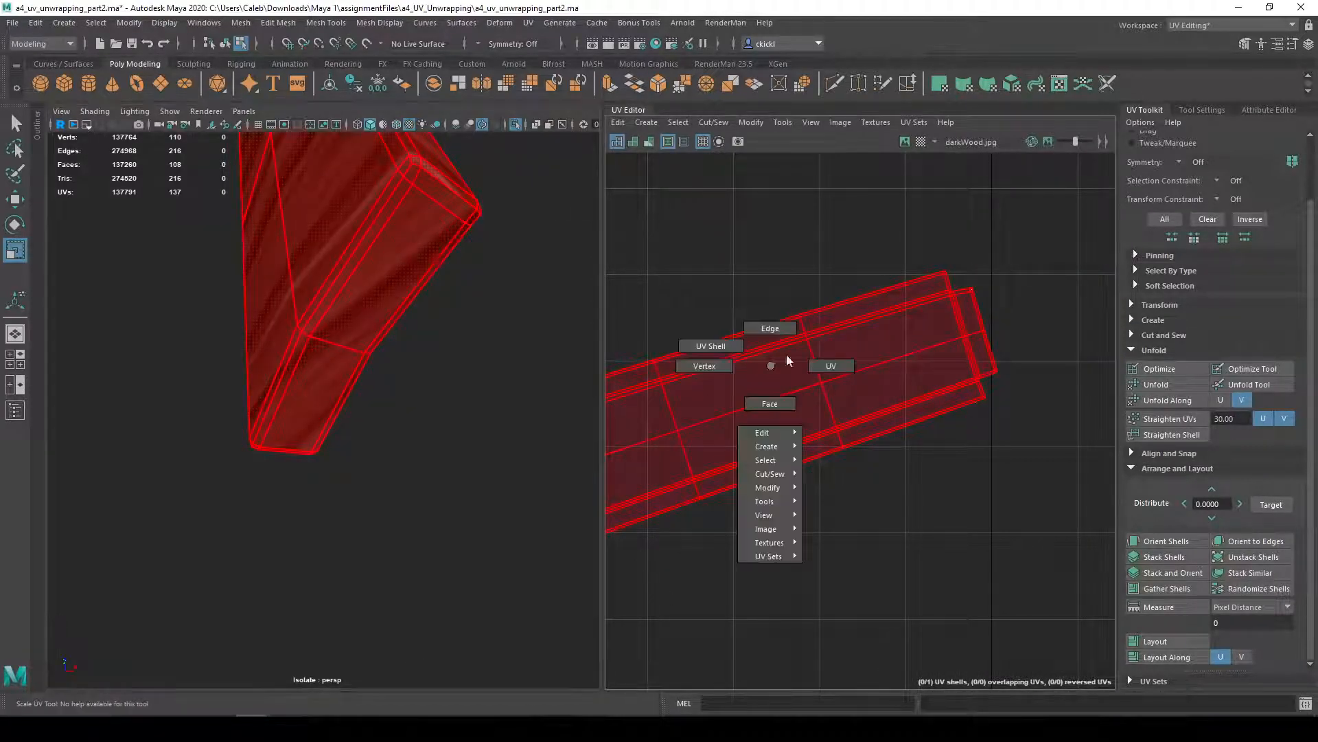
pyautogui.moveTo(859, 354); pyautogui.dragTo(859, 353, button='right')
pyautogui.keyDown('alt'); pyautogui.moveTo(417, 165); pyautogui.dragTo(410, 315); pyautogui.keyUp('alt')
pyautogui.keyDown('alt'); pyautogui.moveTo(295, 375); pyautogui.dragTo(347, 459); pyautogui.keyUp('alt')
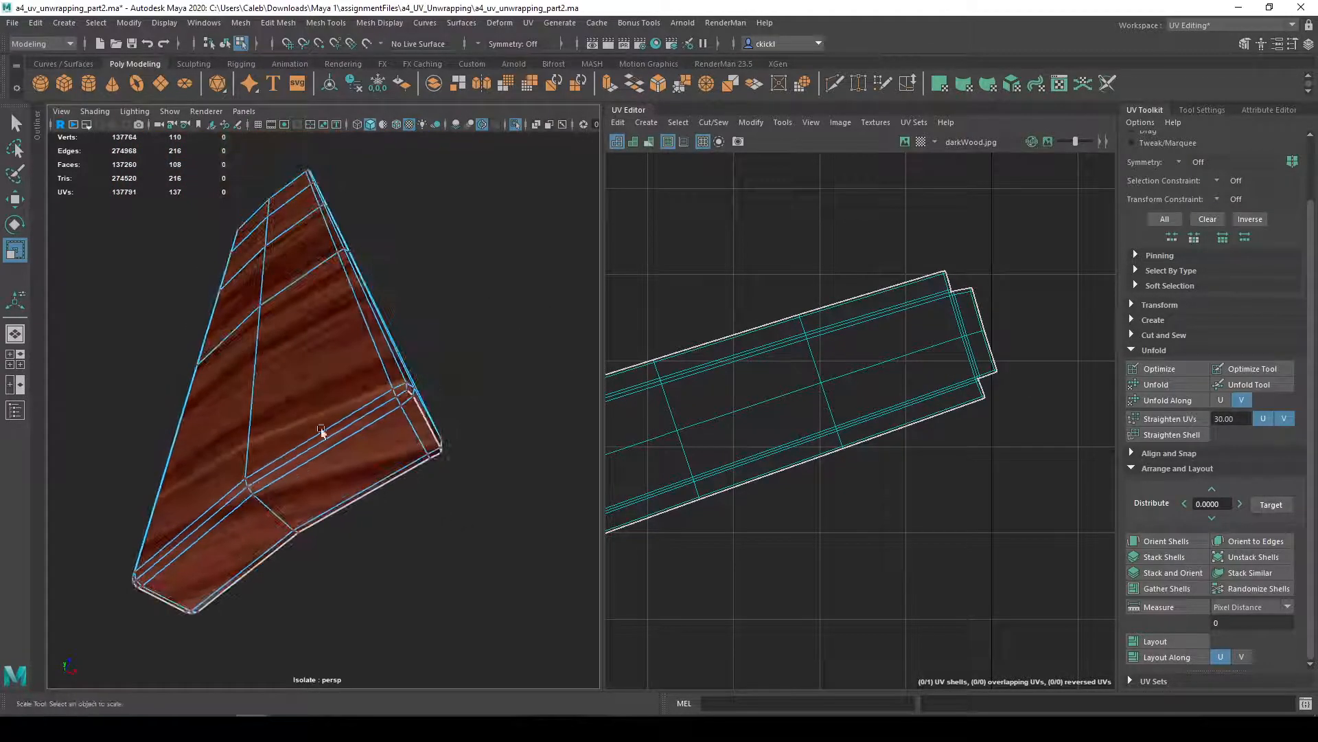
pyautogui.keyDown('alt'); pyautogui.moveTo(390, 331); pyautogui.dragTo(412, 473); pyautogui.keyUp('alt')
pyautogui.keyDown('alt'); pyautogui.moveTo(412, 474); pyautogui.dragTo(478, 400, button='middle'); pyautogui.keyUp('alt')
# - Select the spar's whole UV shell and check it for stretching with the UV distortion display
pyautogui.moveTo(891, 365); pyautogui.dragTo(843, 340, button='right')
pyautogui.click(839, 344)
pyautogui.scroll(-4, 820, 376)
pyautogui.moveTo(822, 377)
pyautogui.keyDown('alt'); pyautogui.mouseDown(button='middle')
pyautogui.moveTo(1019, 317)
pyautogui.moveTo(882, 463)
pyautogui.moveTo(1131, 287)
pyautogui.mouseUp(button='middle'); pyautogui.keyUp('alt')
pyautogui.click(651, 141)
pyautogui.scroll(3, 1000, 443)
pyautogui.scroll(-3, 1132, 287)
pyautogui.keyDown('alt'); pyautogui.moveTo(760, 447); pyautogui.dragTo(662, 522, button='middle'); pyautogui.keyUp('alt')
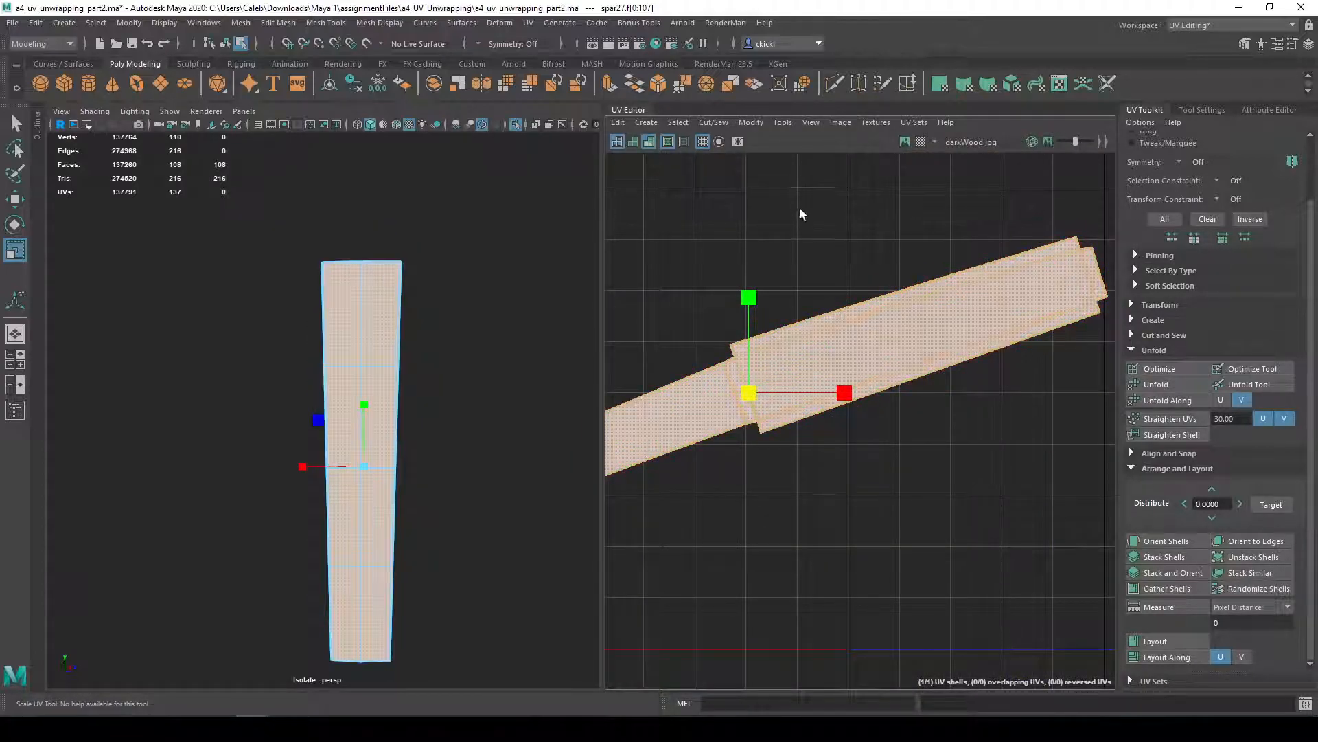
pyautogui.click(648, 142)
# - Orient the spar's UV shell horizontally by its lengthwise center edge with Orient to Edges
pyautogui.moveTo(967, 317); pyautogui.dragTo(965, 289, button='right')
pyautogui.click(950, 322)
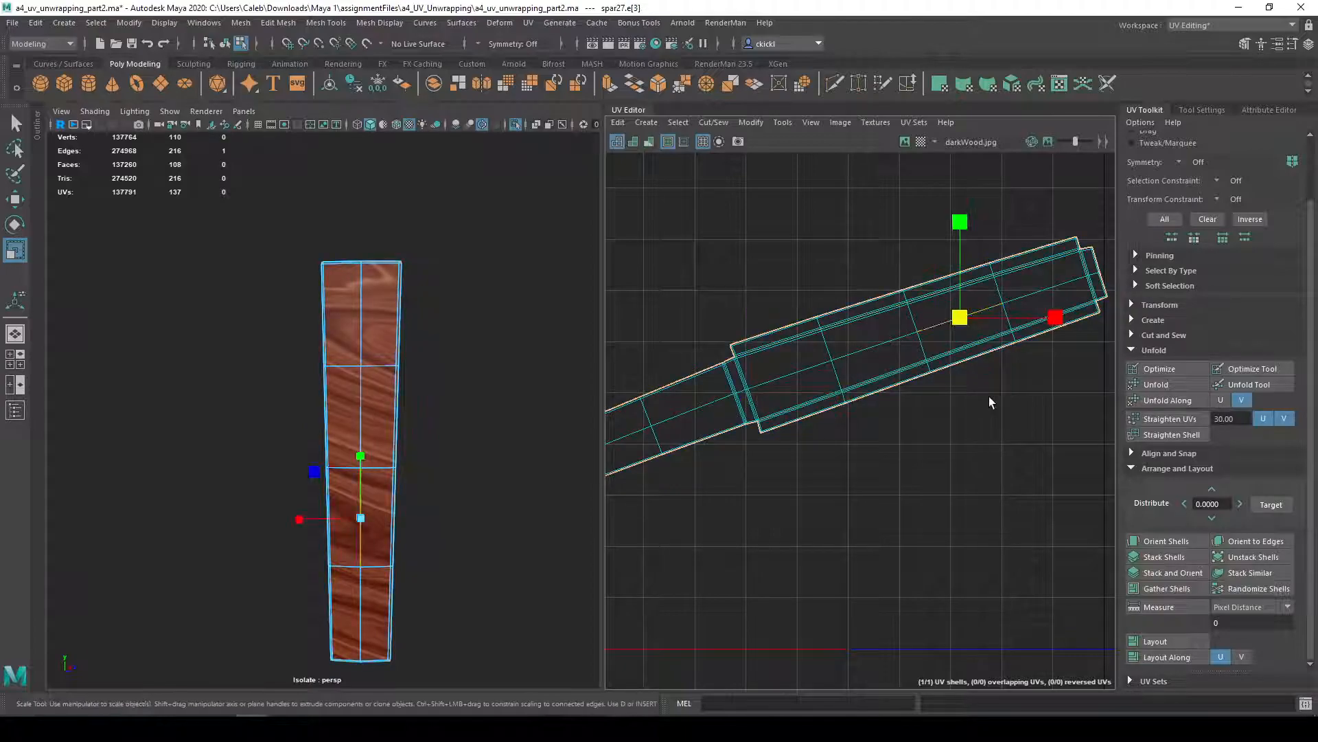
pyautogui.click(1254, 542)
pyautogui.scroll(-3, 937, 489)
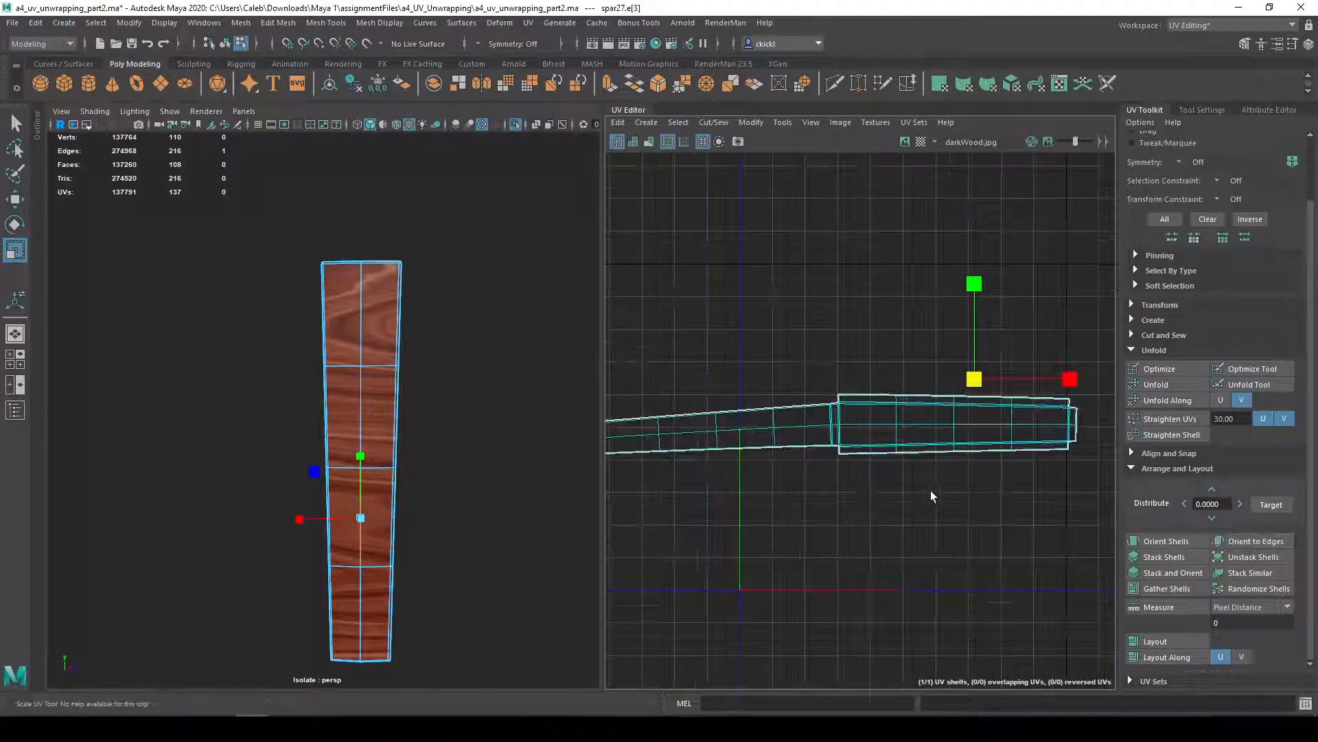
pyautogui.keyDown('alt'); pyautogui.moveTo(925, 484); pyautogui.dragTo(932, 450, button='middle'); pyautogui.keyUp('alt')
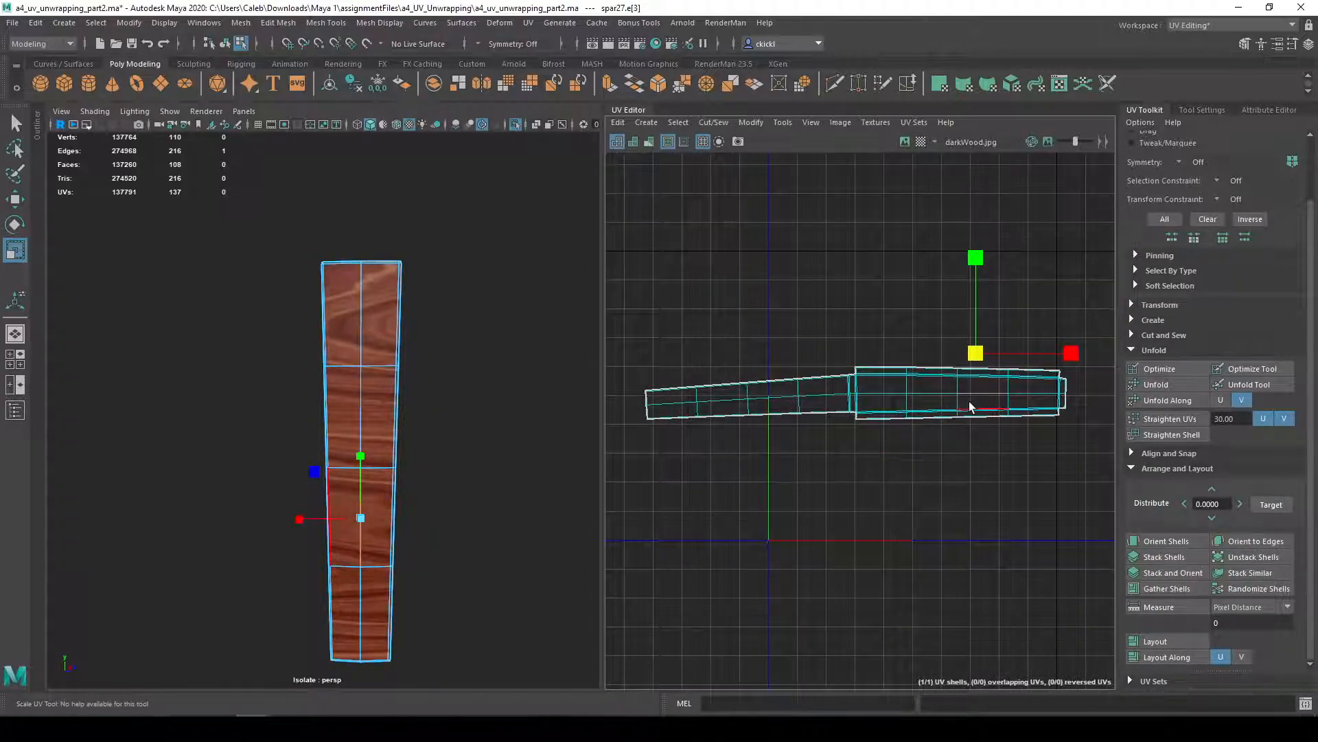
# - Display the checker pattern and scale the spar's entire UV shell down uniformly
pyautogui.click(921, 142)
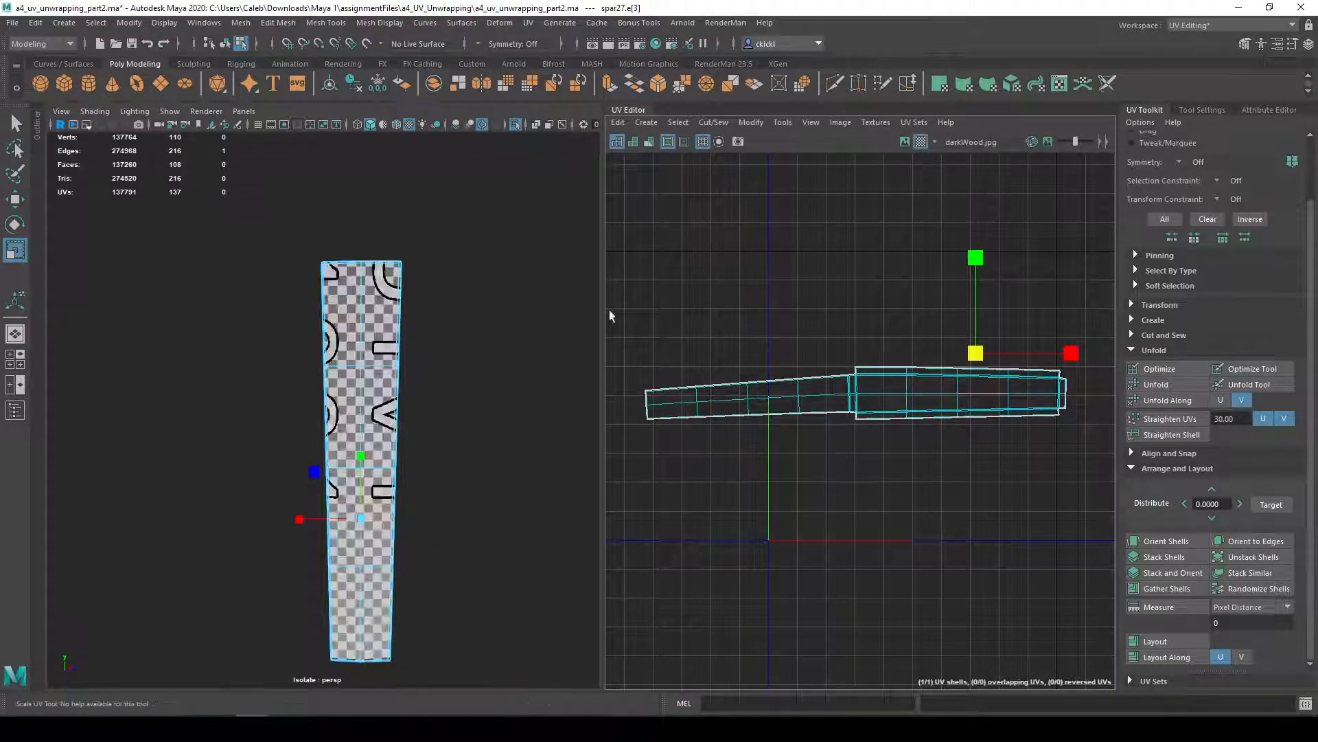
pyautogui.rightClick(936, 386)
pyautogui.click(877, 362)
pyautogui.click(674, 380)
pyautogui.moveTo(359, 467); pyautogui.dragTo(310, 470)
pyautogui.hotkey('ctrl', 'z')
pyautogui.moveTo(863, 394)
pyautogui.mouseDown()
pyautogui.moveTo(781, 401)
pyautogui.moveTo(871, 394)
pyautogui.mouseUp()
# - Examine the checker squares around the spar's other broad face and narrow sides for distortion
pyautogui.keyDown('alt'); pyautogui.moveTo(416, 421); pyautogui.dragTo(123, 434); pyautogui.keyUp('alt')
pyautogui.keyDown('alt'); pyautogui.moveTo(300, 524); pyautogui.dragTo(353, 330, button='middle'); pyautogui.keyUp('alt')
pyautogui.keyDown('alt'); pyautogui.moveTo(353, 329); pyautogui.dragTo(418, 386); pyautogui.keyUp('alt')
pyautogui.keyDown('alt'); pyautogui.moveTo(419, 385); pyautogui.dragTo(469, 435, button='middle'); pyautogui.keyUp('alt')
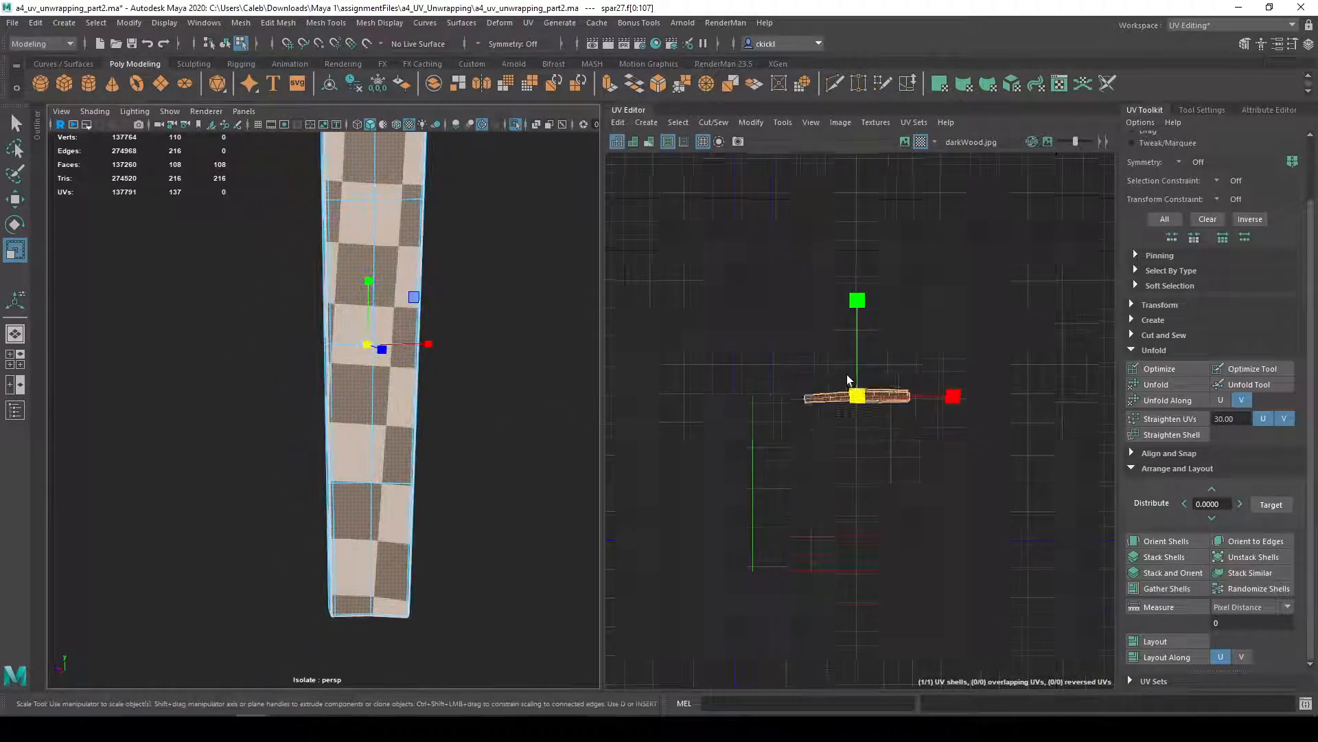
pyautogui.keyDown('alt'); pyautogui.moveTo(849, 377); pyautogui.dragTo(893, 416, button='right'); pyautogui.keyUp('alt')
pyautogui.press('e')
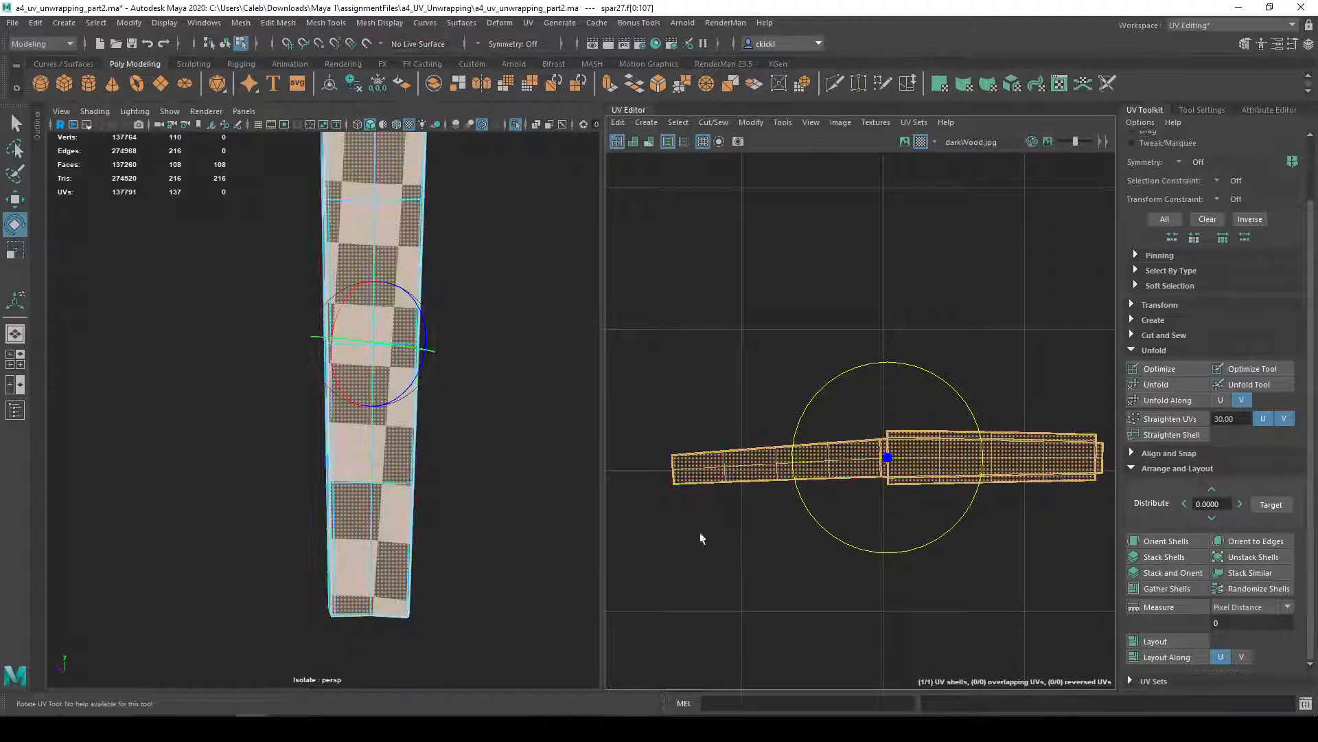
pyautogui.keyDown('alt'); pyautogui.moveTo(479, 300); pyautogui.dragTo(498, 349, button='middle'); pyautogui.keyUp('alt')
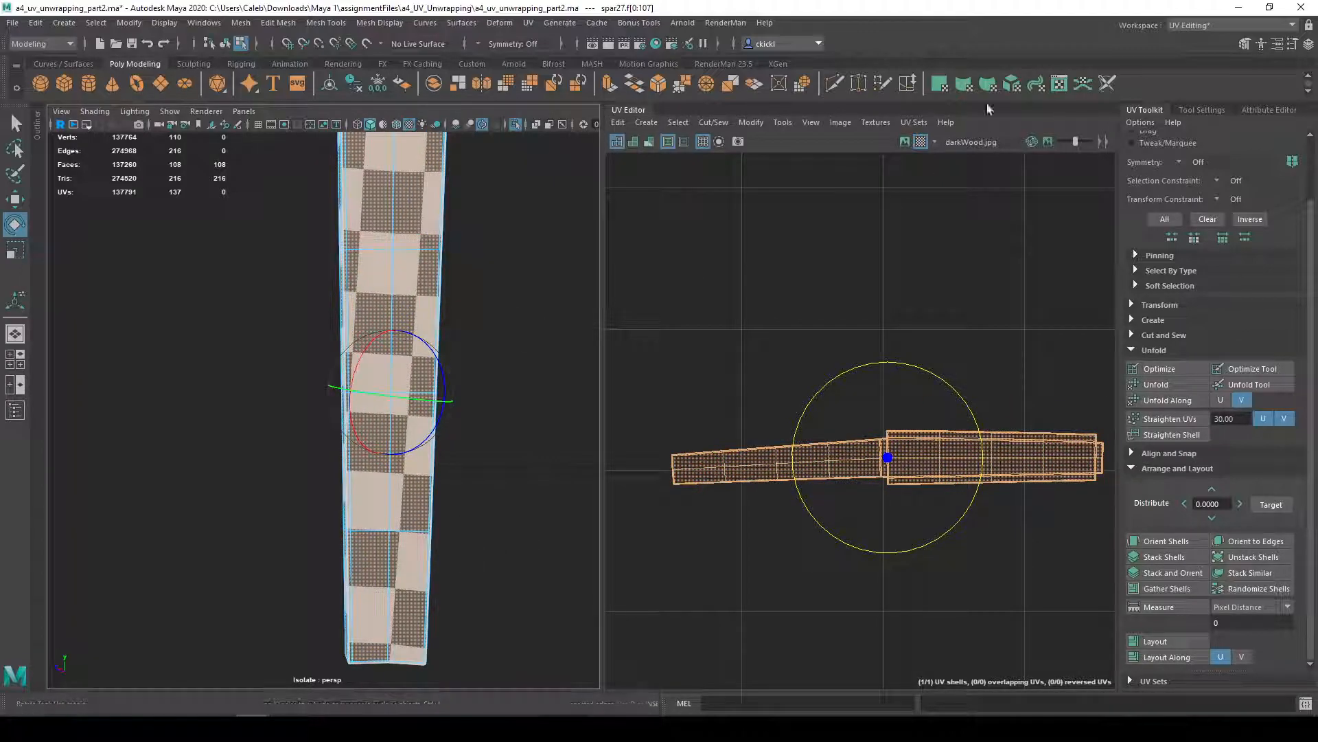
# - Turn off the checker pattern, enlarge the UV shell and rotate it upright so the wood grain runs along the spar
pyautogui.click(920, 142)
pyautogui.press('r')
pyautogui.moveTo(888, 458); pyautogui.dragTo(1150, 455)
pyautogui.scroll(-3, 901, 453)
pyautogui.press('e')
pyautogui.click(922, 440)
pyautogui.moveTo(936, 377); pyautogui.dragTo(984, 546)
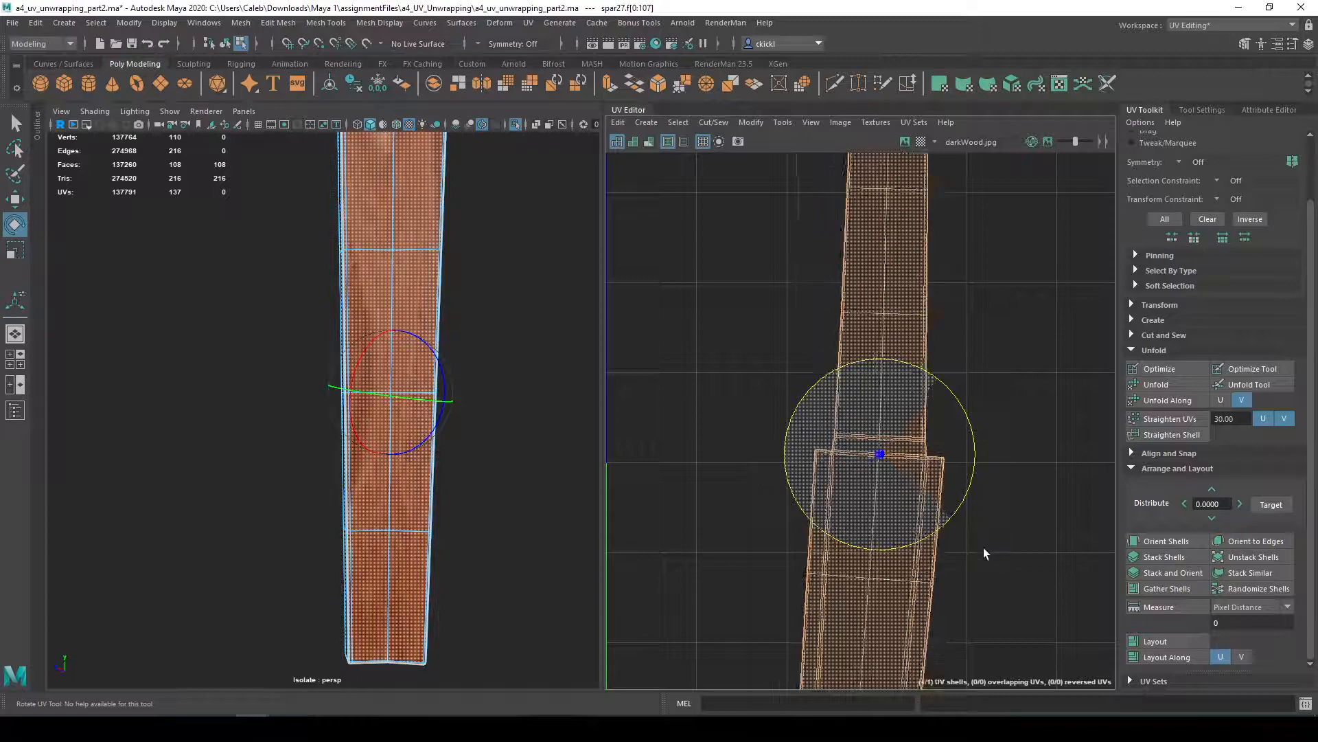
# - Scale the upright UV shell uniformly to adjust the wood grain's size on the spar
pyautogui.scroll(-3, 876, 443)
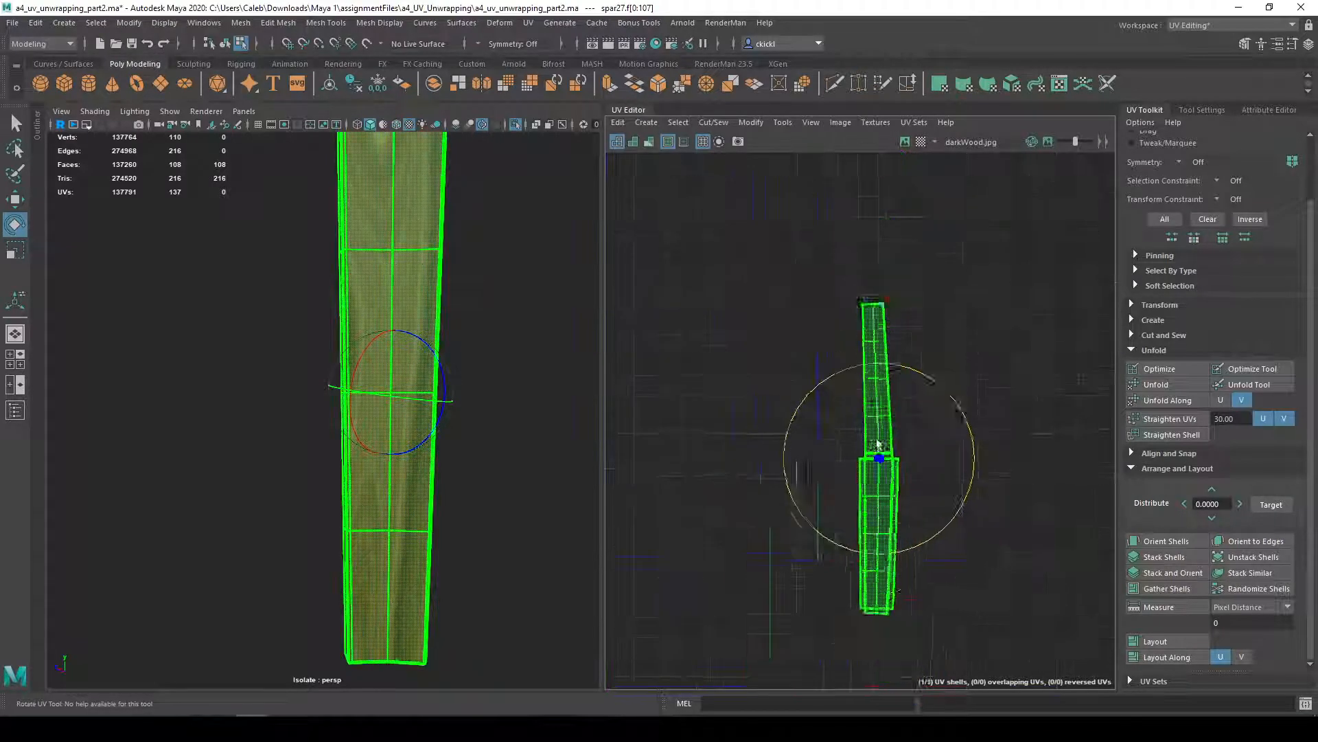
pyautogui.press('r')
pyautogui.moveTo(883, 455); pyautogui.dragTo(989, 438)
pyautogui.scroll(3, 500, 313)
pyautogui.scroll(-3, 500, 313)
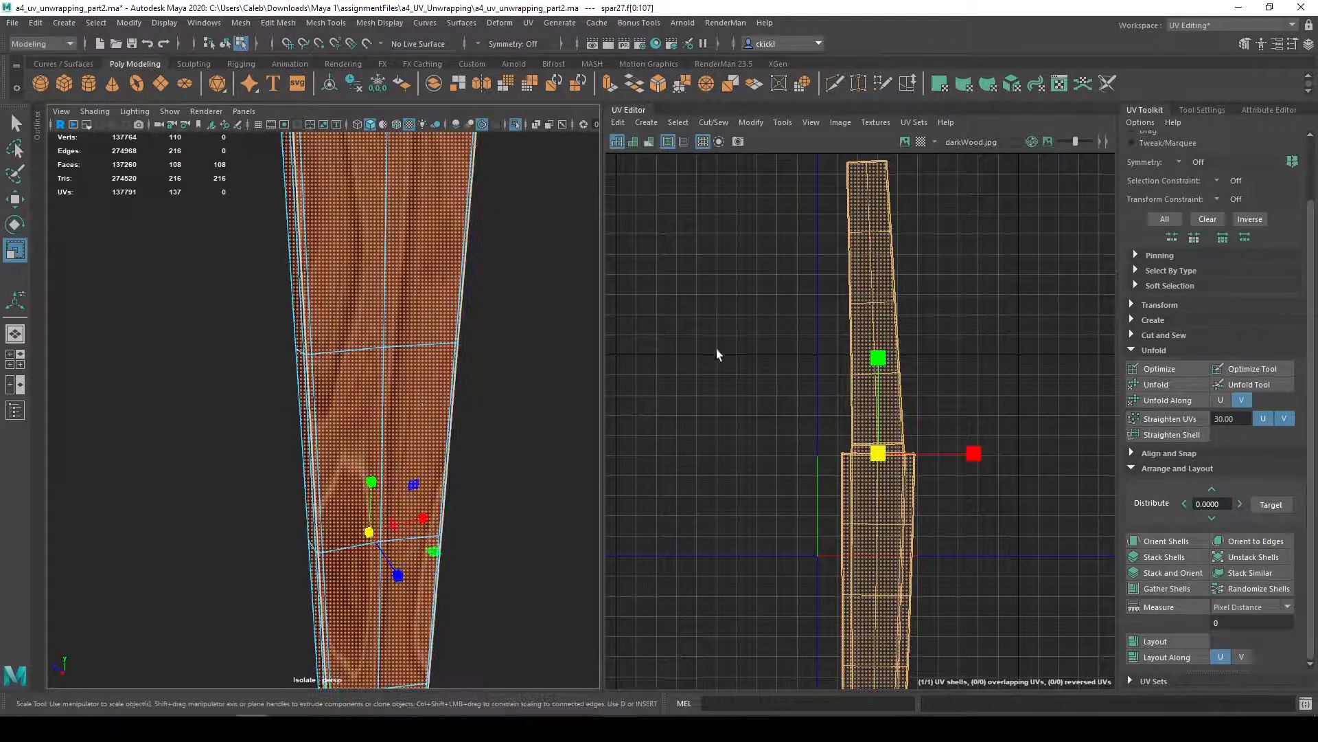
# - Move the UV shell horizontally to place a different part of the wood grain on the spar
pyautogui.press('w')
pyautogui.moveTo(892, 432); pyautogui.dragTo(1035, 433)
pyautogui.keyDown('alt'); pyautogui.moveTo(512, 395); pyautogui.dragTo(412, 488); pyautogui.keyUp('alt')
pyautogui.press('F8')
pyautogui.press('F8')
pyautogui.keyDown('alt'); pyautogui.moveTo(459, 257); pyautogui.dragTo(507, 347, button='middle'); pyautogui.keyUp('alt')
pyautogui.keyDown('alt'); pyautogui.moveTo(477, 434); pyautogui.dragTo(474, 327, button='middle'); pyautogui.keyUp('alt')
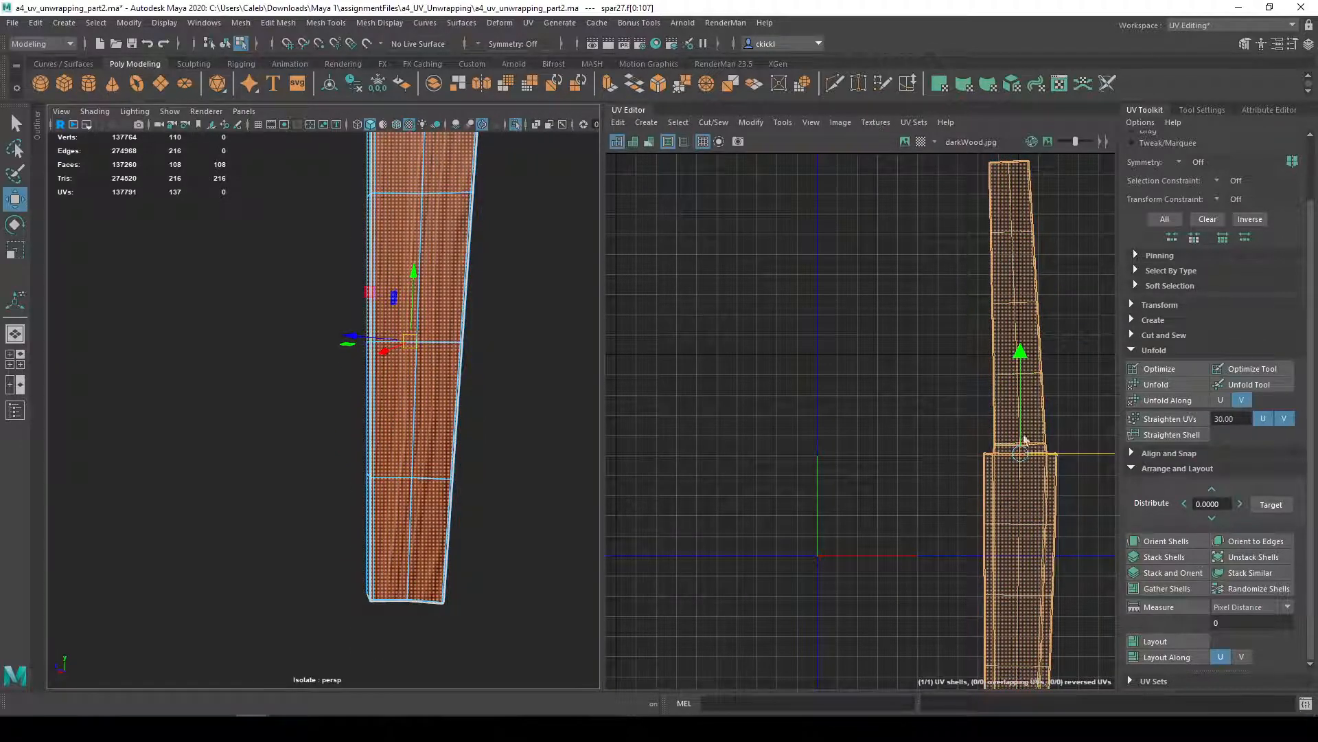
# - Display the darkWood.jpg image behind the UVs and move the shell's upper half onto the knot along the image's edge
pyautogui.click(905, 142)
pyautogui.keyDown('alt'); pyautogui.moveTo(967, 337); pyautogui.dragTo(843, 350, button='middle'); pyautogui.keyUp('alt')
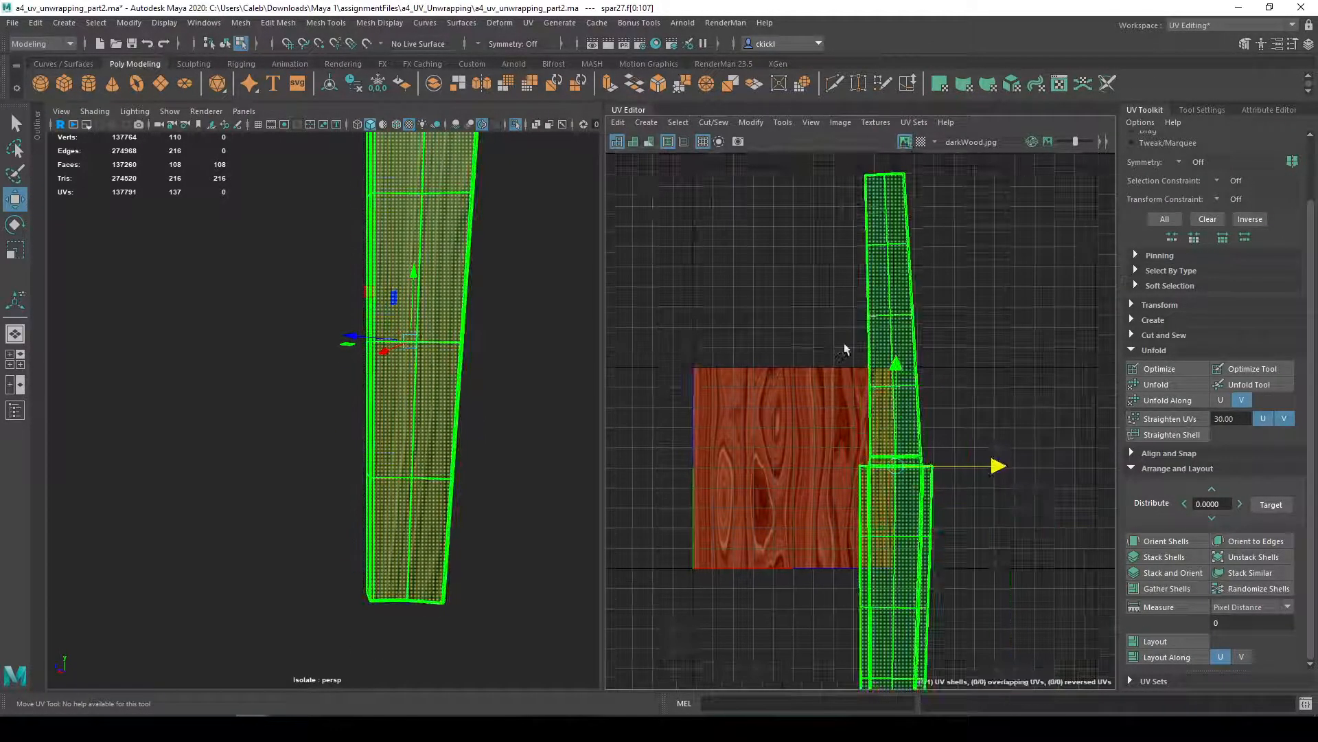
pyautogui.moveTo(907, 494); pyautogui.dragTo(724, 660)
pyautogui.scroll(3, 669, 515)
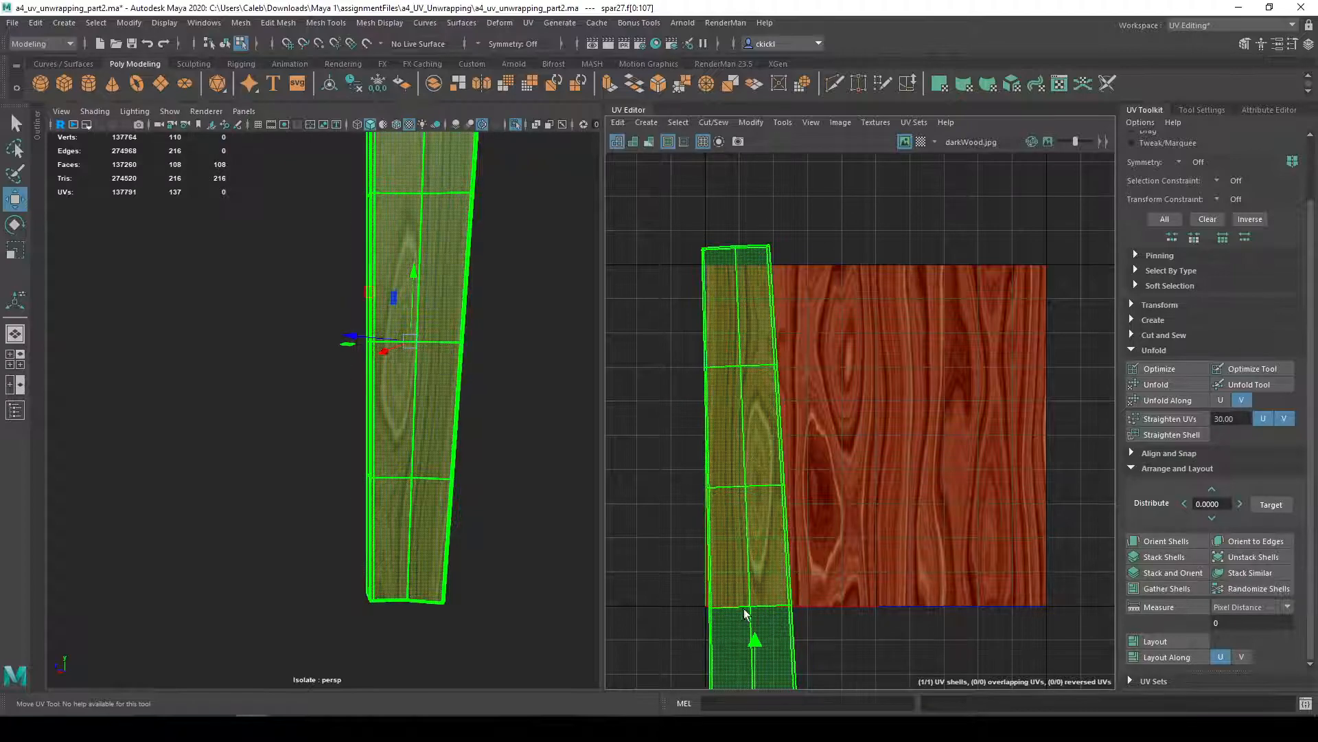
pyautogui.scroll(-3, 868, 536)
pyautogui.keyDown('alt'); pyautogui.moveTo(871, 539); pyautogui.dragTo(821, 244, button='middle'); pyautogui.keyUp('alt')
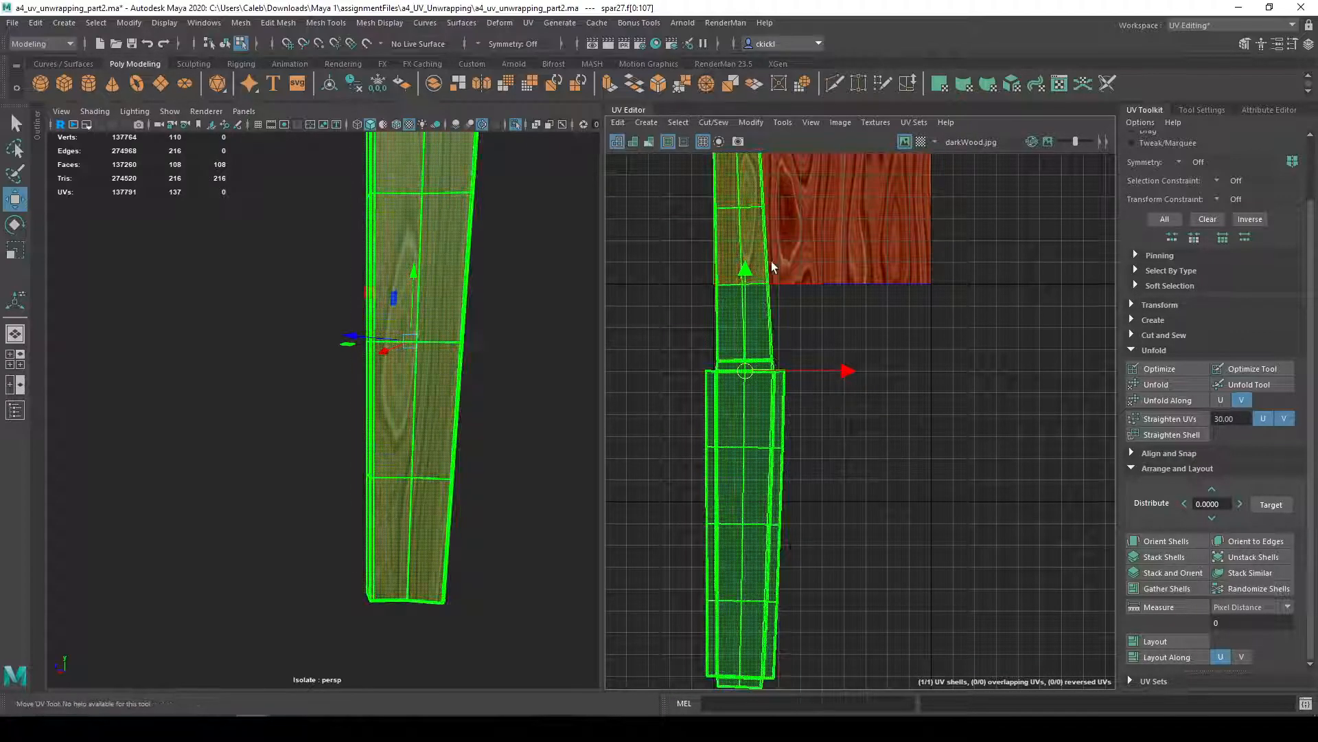
pyautogui.click(738, 218)
pyautogui.keyDown('alt'); pyautogui.moveTo(919, 328); pyautogui.dragTo(892, 379, button='middle'); pyautogui.keyUp('alt')
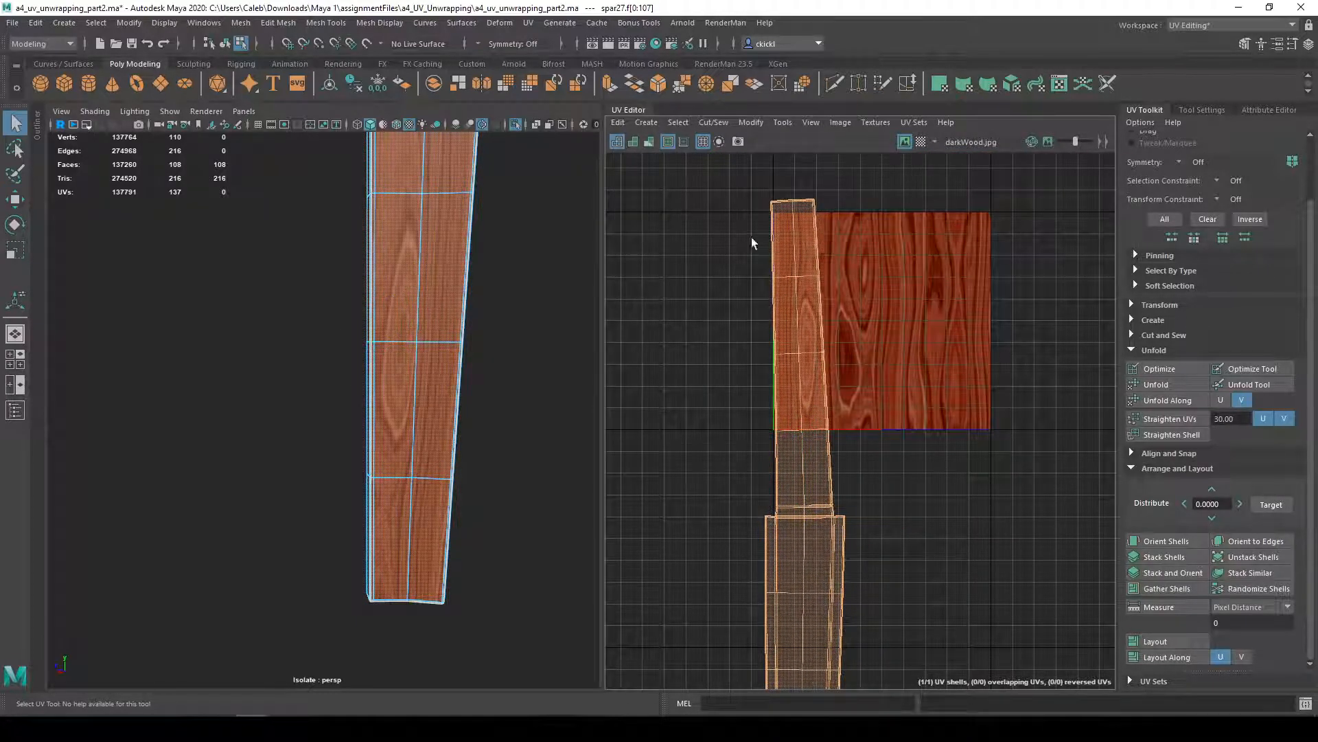
# - Return the spar to object selection and replace the file texture in wood_MAT's color with oldWood.jpg
pyautogui.moveTo(418, 330); pyautogui.dragTo(462, 309, button='right')
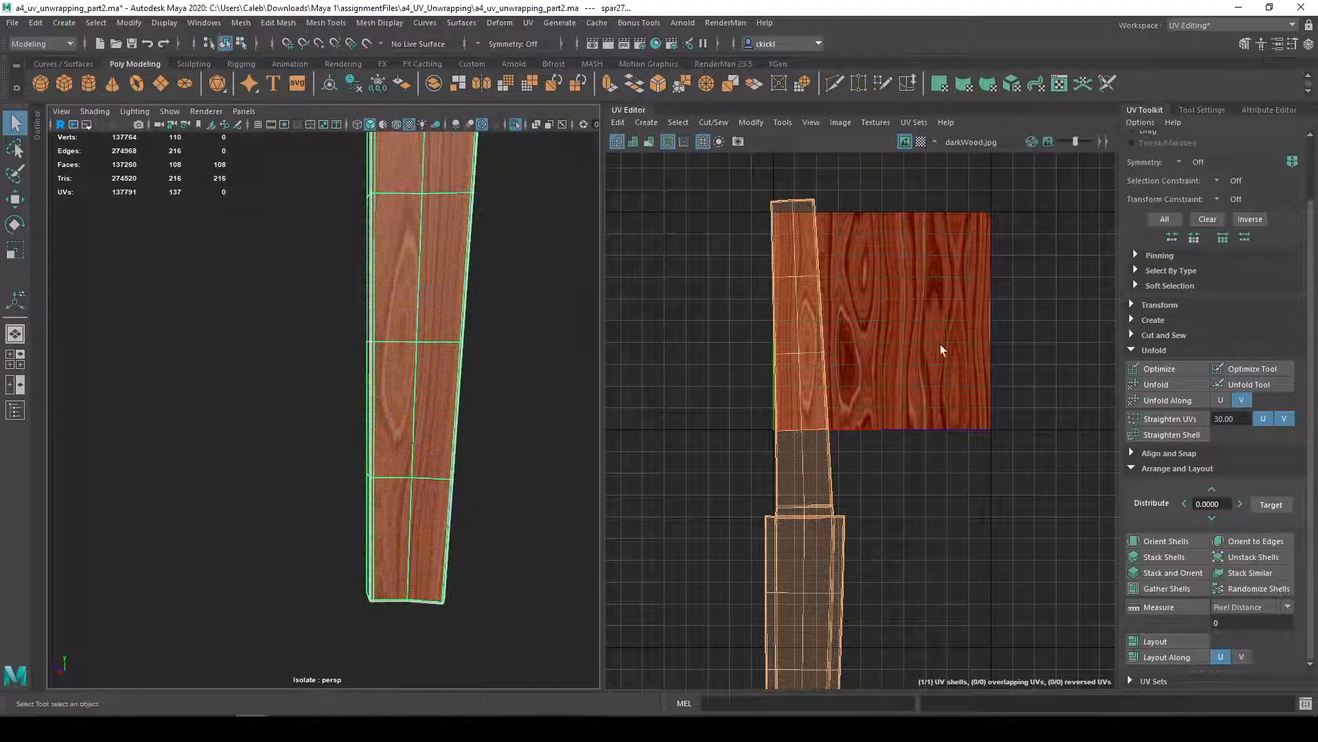
pyautogui.click(1284, 110)
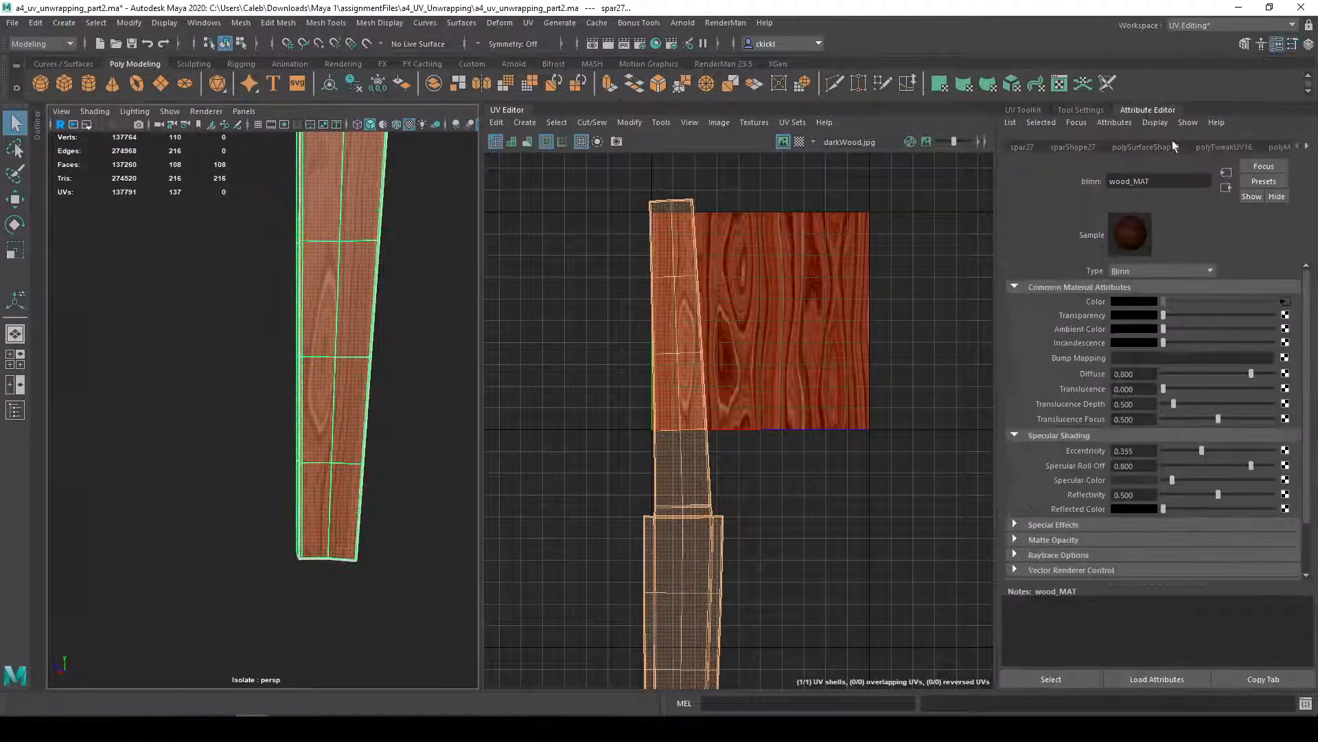
pyautogui.click(1286, 302)
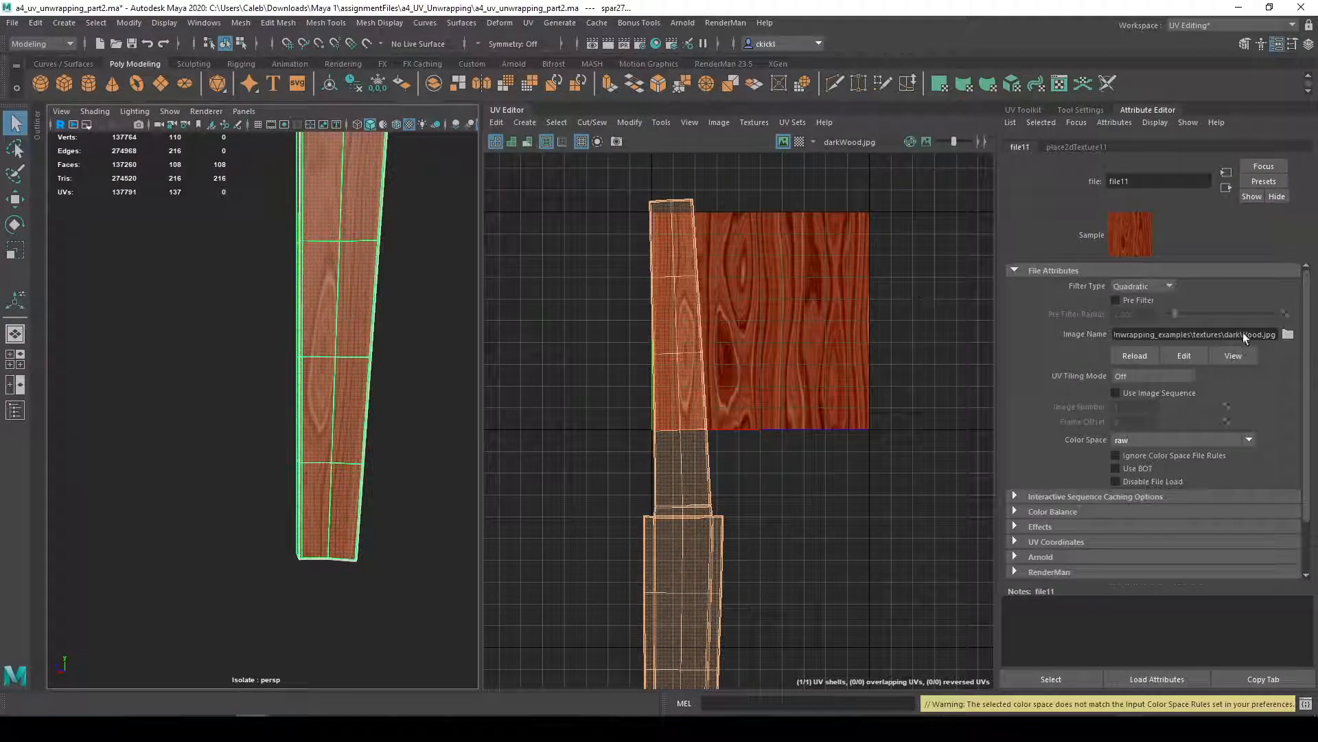
pyautogui.click(1289, 335)
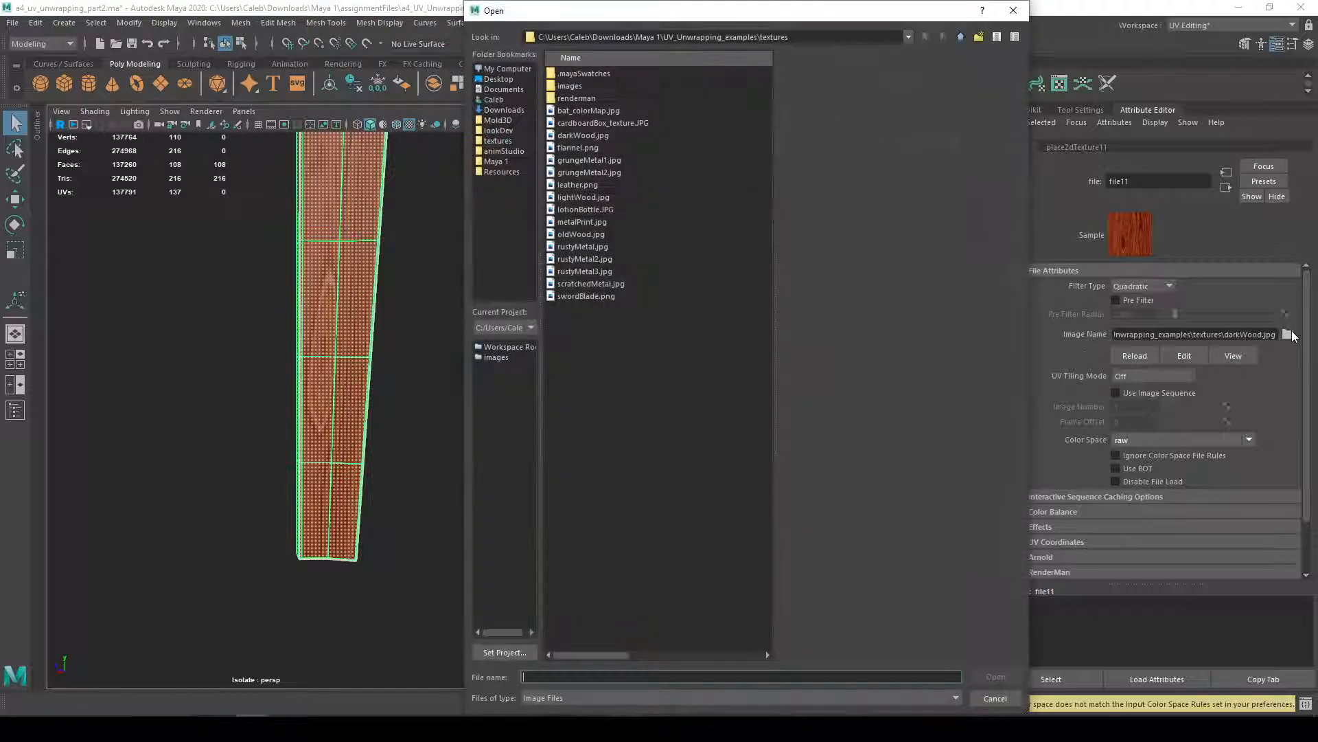
pyautogui.click(582, 234)
pyautogui.click(994, 677)
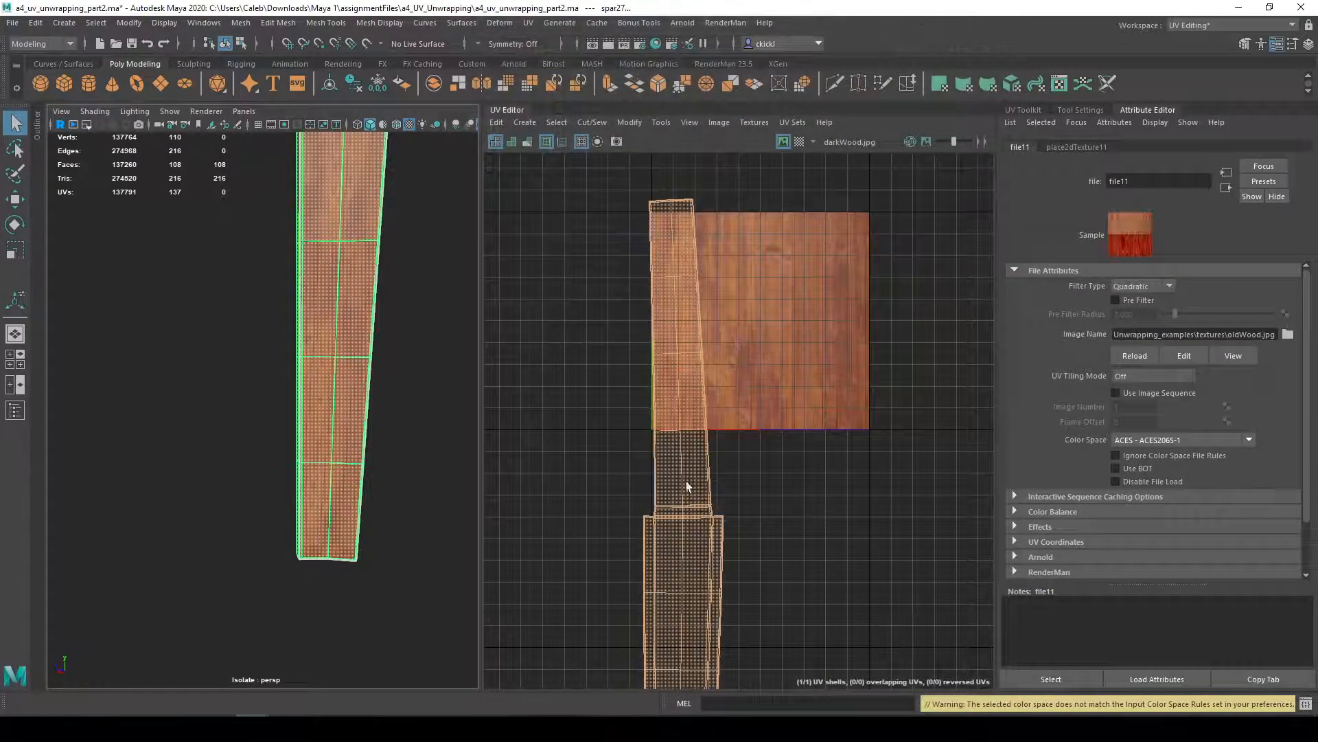
# - Scale the spar's UV shell down uniformly and move it onto the oldWood.jpg image
pyautogui.moveTo(673, 512); pyautogui.dragTo(604, 506, button='right')
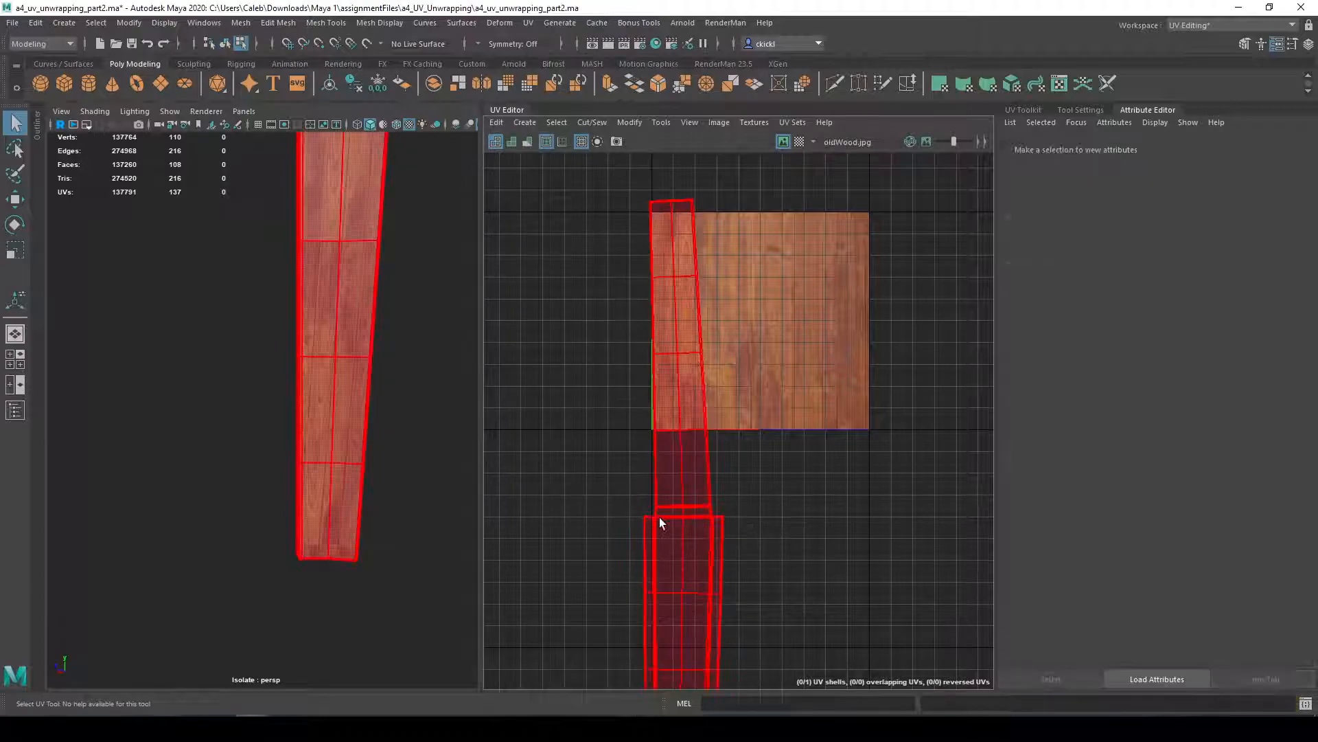
pyautogui.press('w')
pyautogui.press('r')
pyautogui.moveTo(683, 517); pyautogui.dragTo(725, 356)
pyautogui.press('w')
pyautogui.keyDown('alt'); pyautogui.moveTo(315, 321); pyautogui.dragTo(336, 333); pyautogui.keyUp('alt')
pyautogui.press('q')
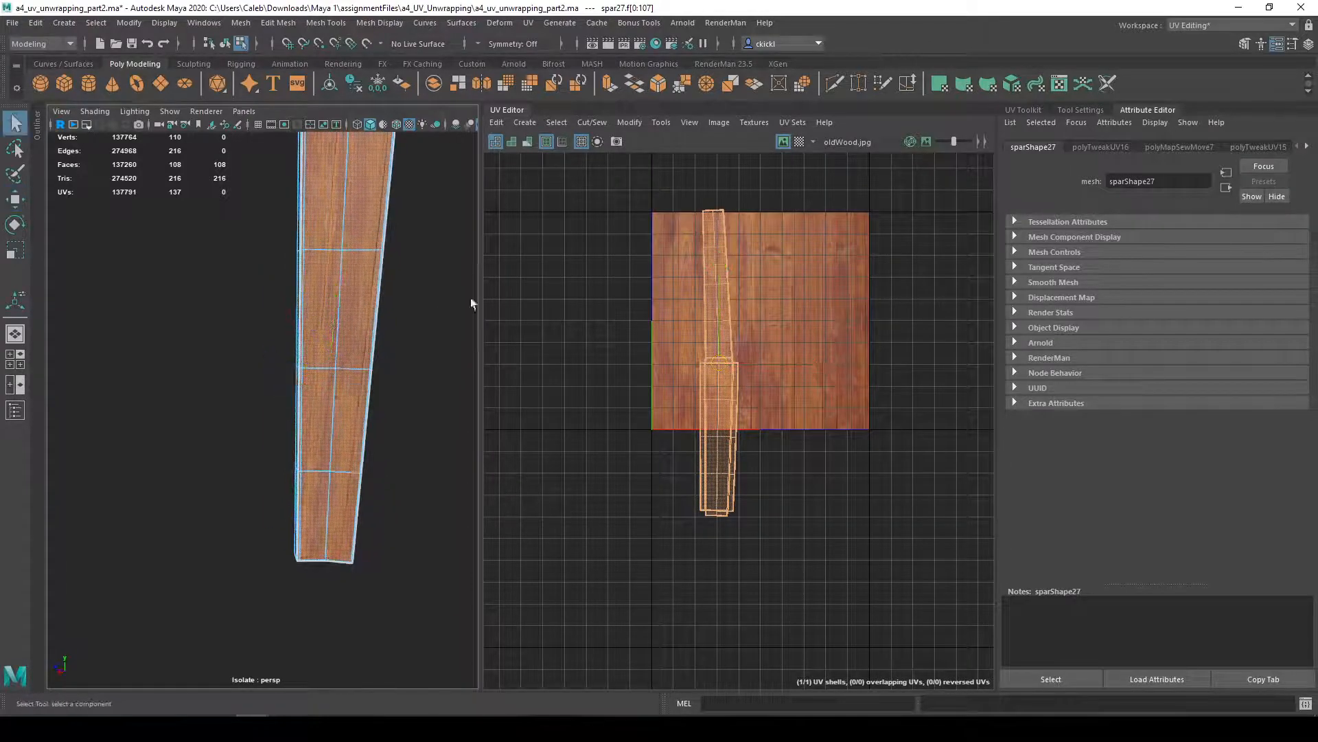
pyautogui.scroll(2, 505, 291)
pyautogui.keyDown('alt'); pyautogui.moveTo(395, 272); pyautogui.dragTo(375, 360, button='middle'); pyautogui.keyUp('alt')
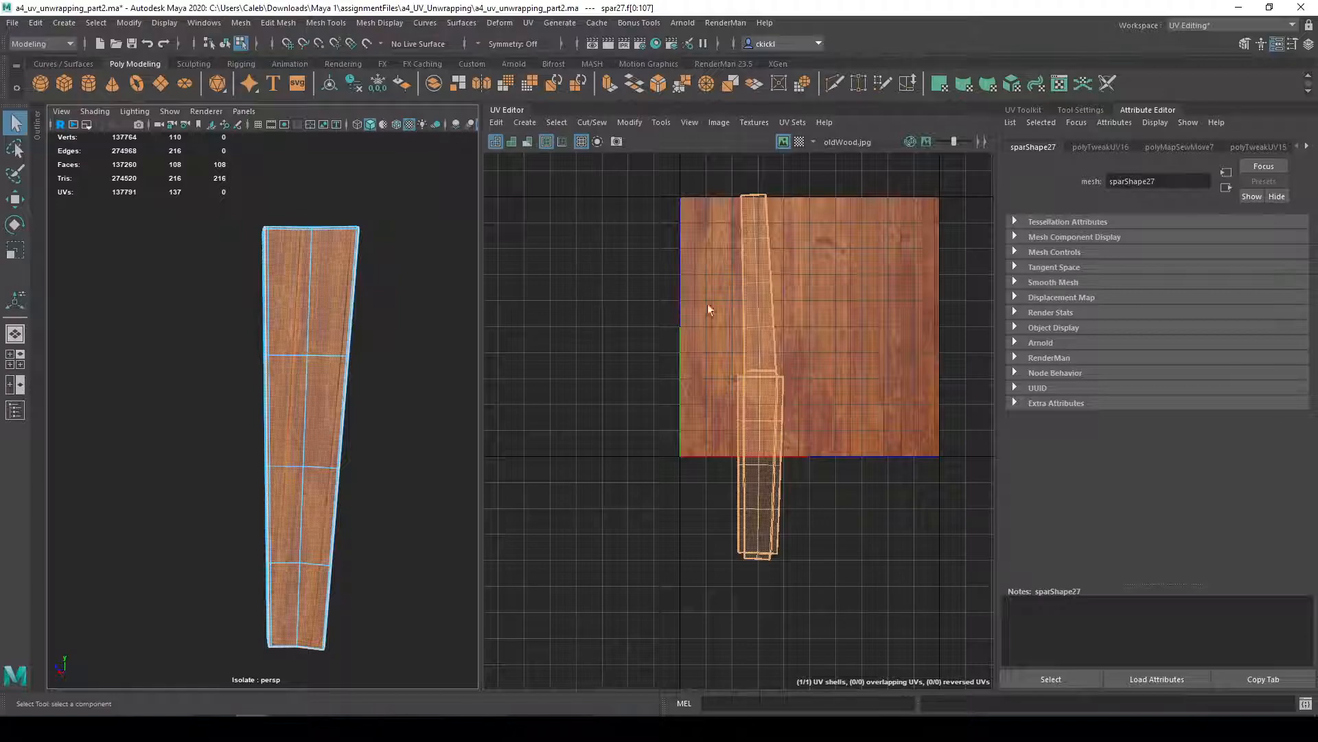
pyautogui.scroll(3, 821, 207)
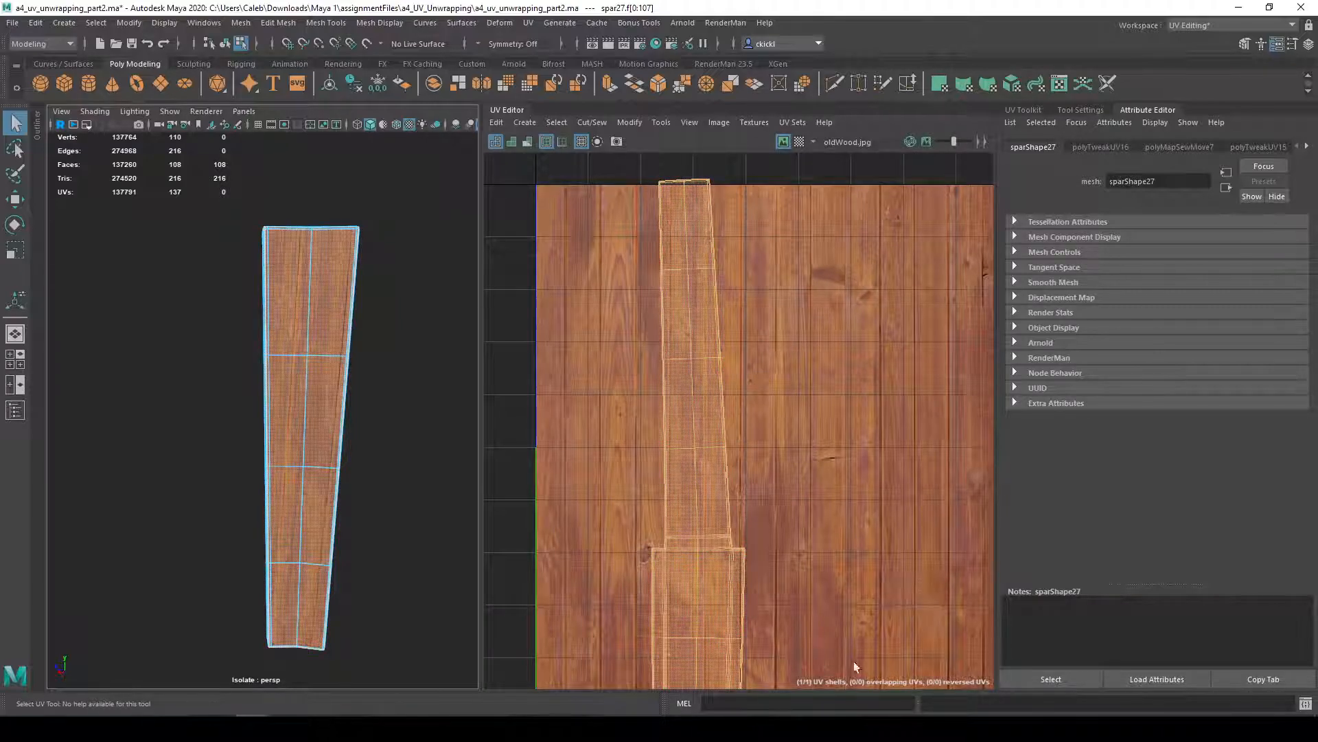
# - Move the UV shell up until its lower end sits at the bottom edge of the oldWood.jpg image
pyautogui.keyDown('alt'); pyautogui.moveTo(421, 359); pyautogui.dragTo(659, 362); pyautogui.keyUp('alt')
pyautogui.scroll(-1, 711, 458)
pyautogui.keyDown('alt'); pyautogui.moveTo(789, 536); pyautogui.dragTo(797, 407, button='middle'); pyautogui.keyUp('alt')
pyautogui.press('w')
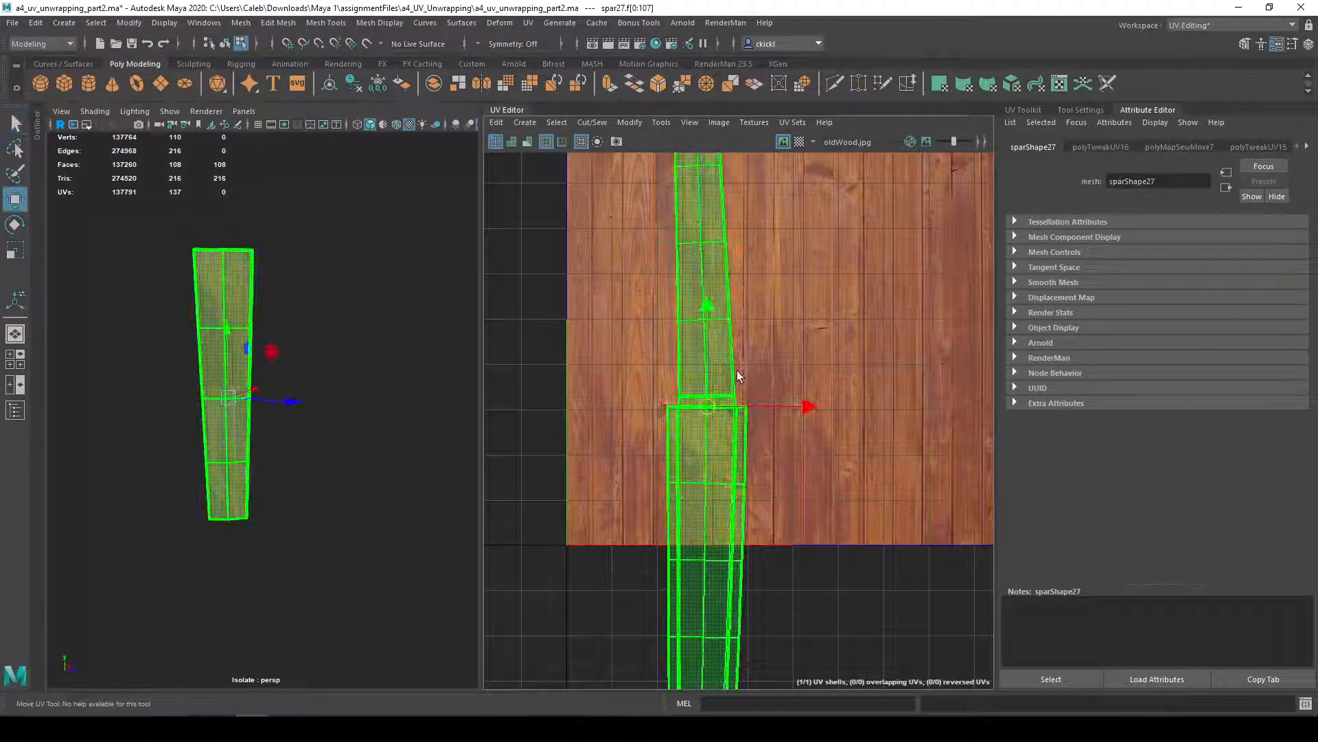
pyautogui.moveTo(708, 318); pyautogui.dragTo(717, 154)
pyautogui.keyDown('alt'); pyautogui.moveTo(756, 308); pyautogui.dragTo(761, 370, button='middle'); pyautogui.keyUp('alt')
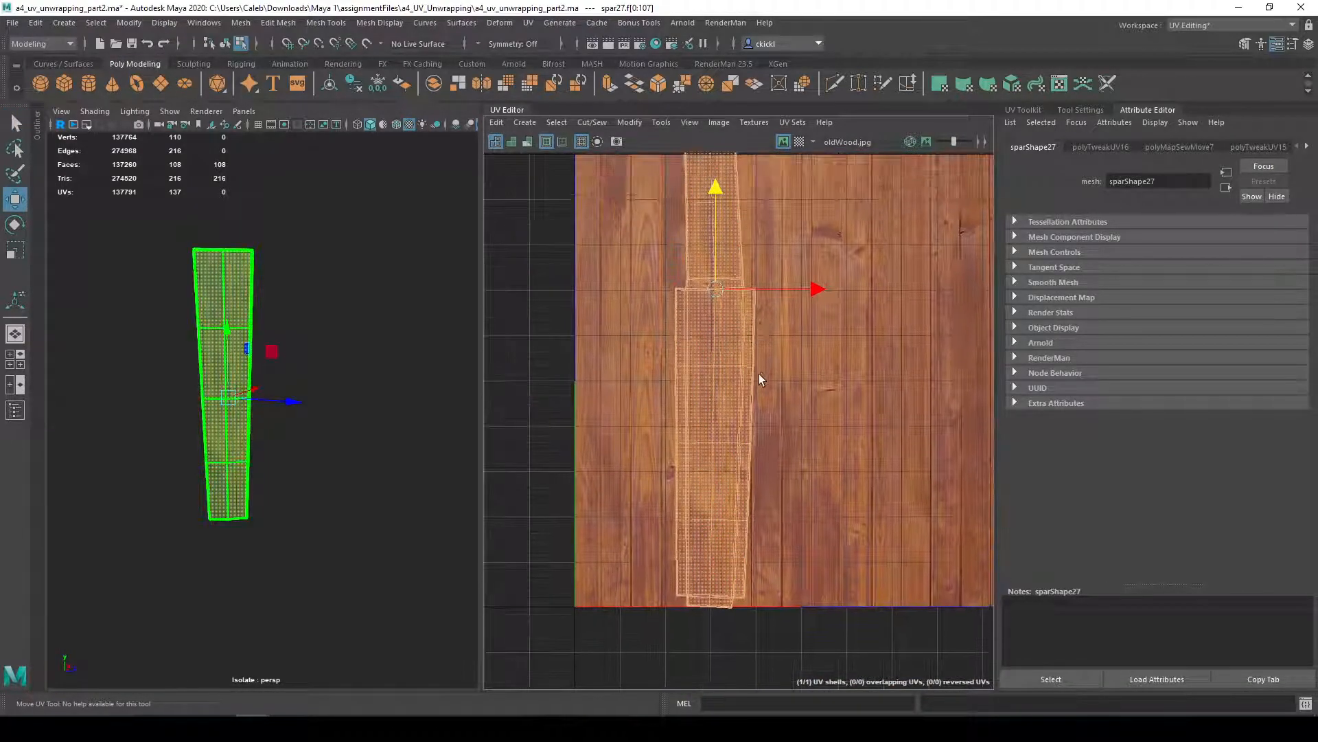
pyautogui.press('q')
pyautogui.scroll(2, 748, 333)
pyautogui.scroll(-1, 748, 331)
pyautogui.click(789, 333)
pyautogui.click(697, 367)
pyautogui.click(800, 318)
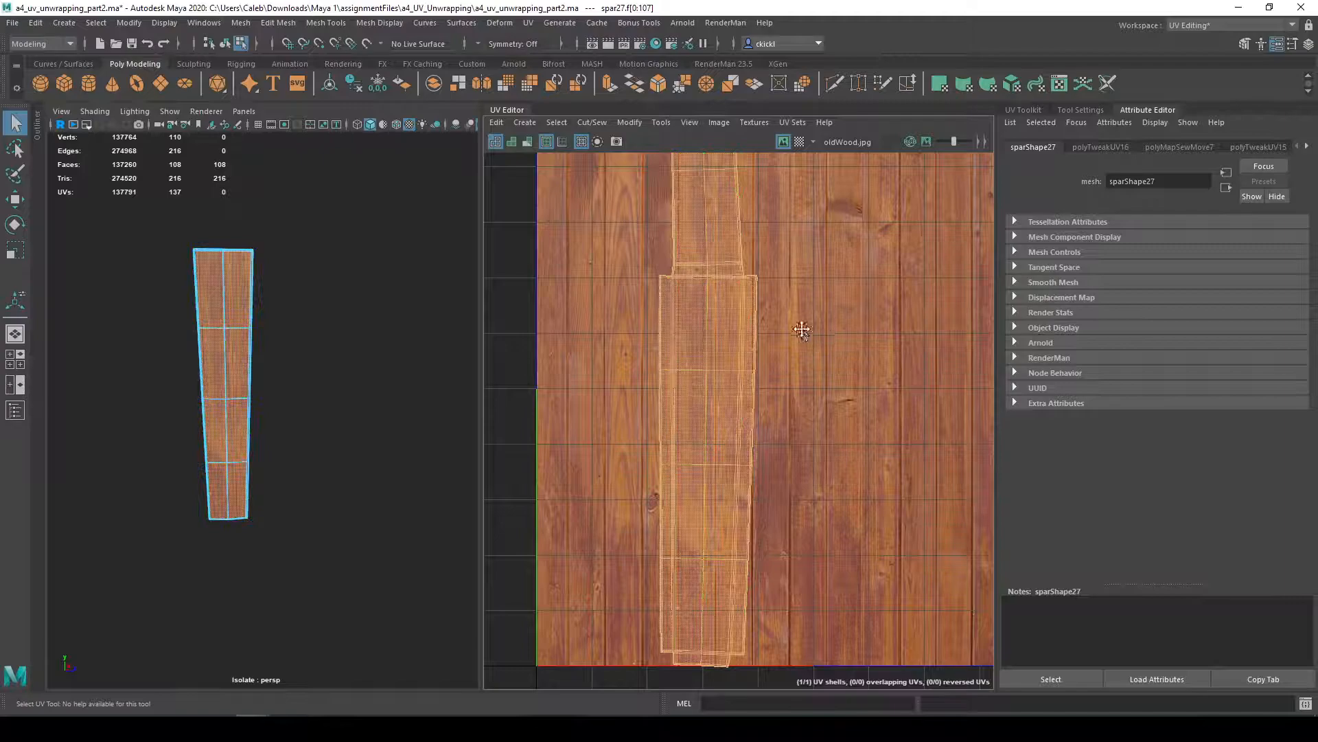
pyautogui.keyDown('alt'); pyautogui.moveTo(805, 287); pyautogui.dragTo(818, 341, button='middle'); pyautogui.keyUp('alt')
pyautogui.click(742, 357)
# - Hide the texture image behind the UVs and straighten the shell's UVs with Straighten UVs
pyautogui.click(790, 143)
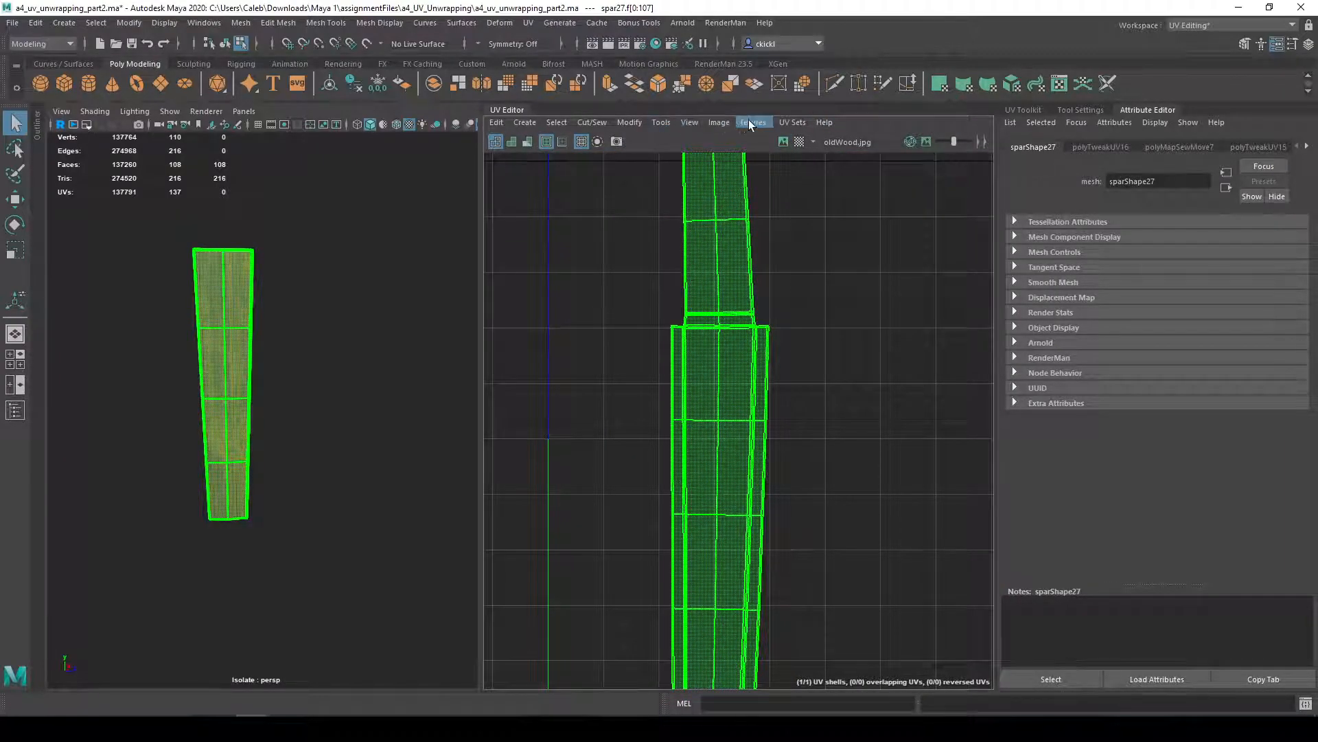
pyautogui.click(618, 122)
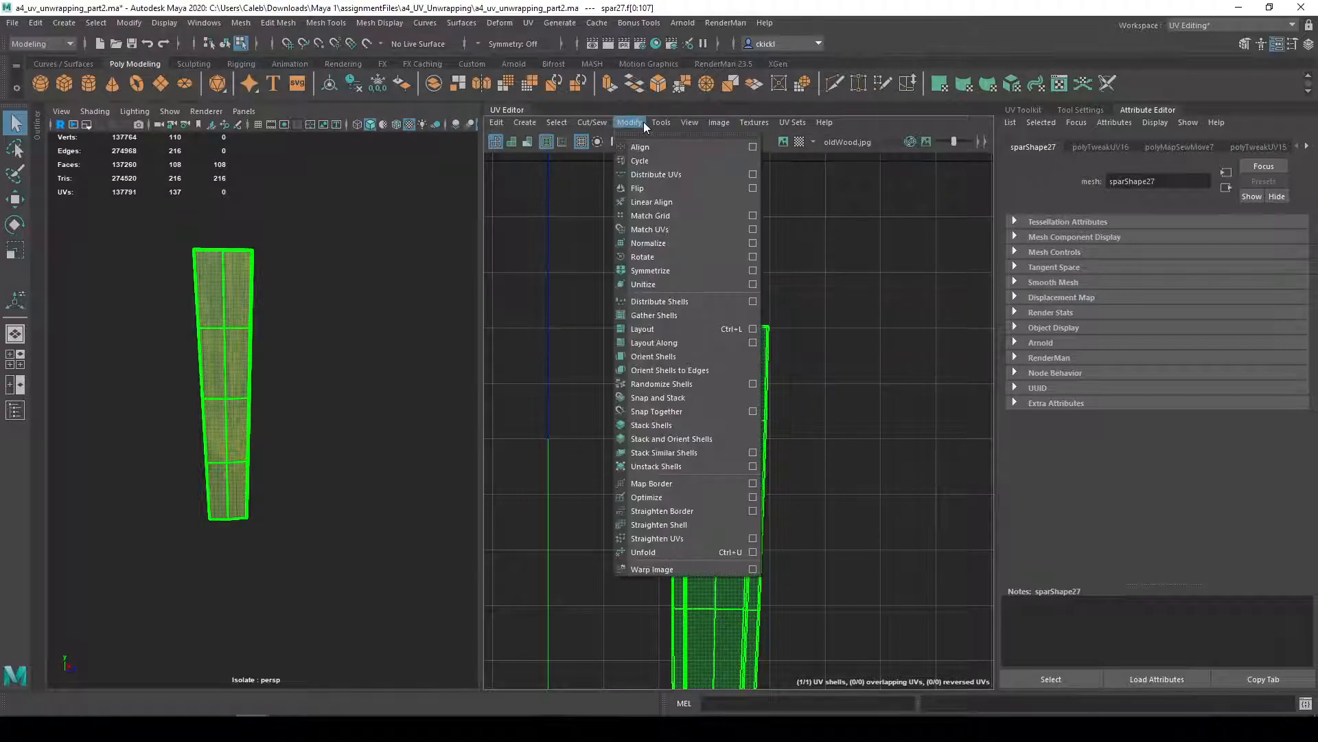
pyautogui.click(669, 540)
pyautogui.scroll(-2, 905, 532)
pyautogui.keyDown('alt'); pyautogui.moveTo(844, 492); pyautogui.dragTo(764, 360, button='middle'); pyautogui.keyUp('alt')
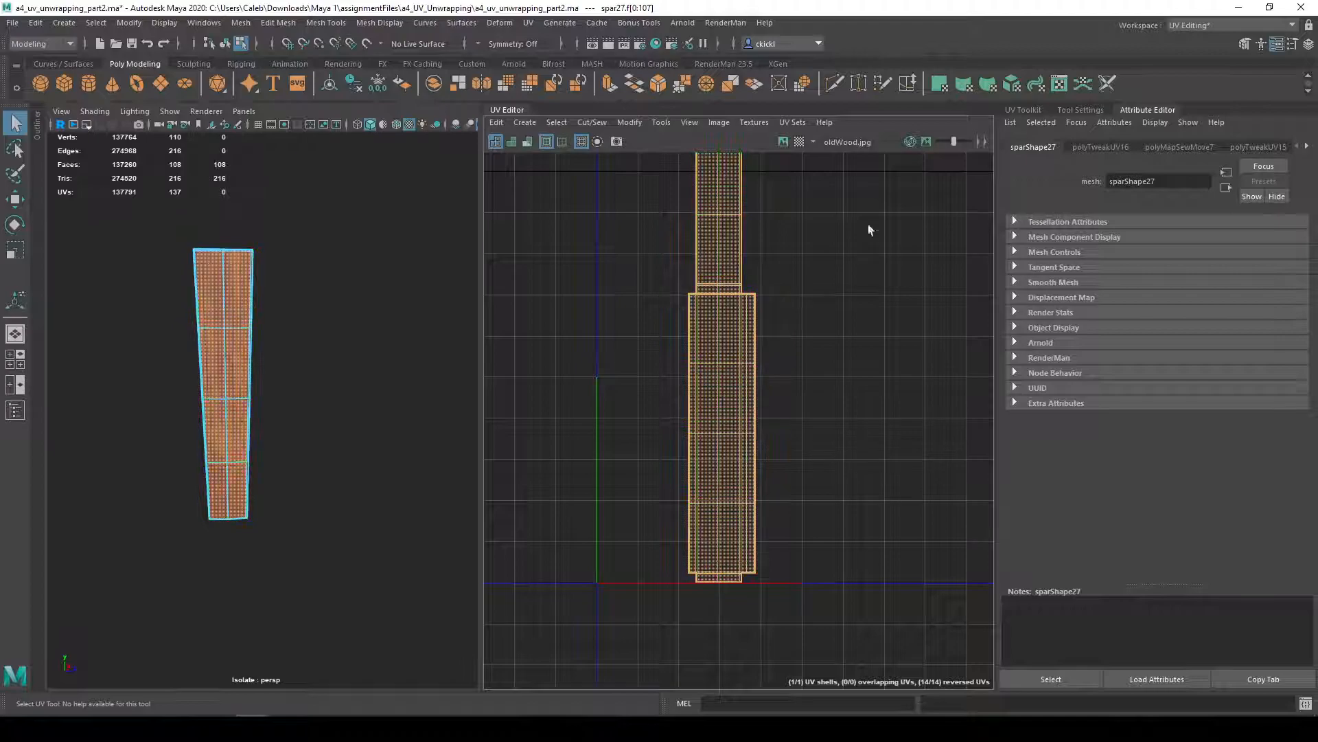
pyautogui.click(805, 140)
pyautogui.click(802, 140)
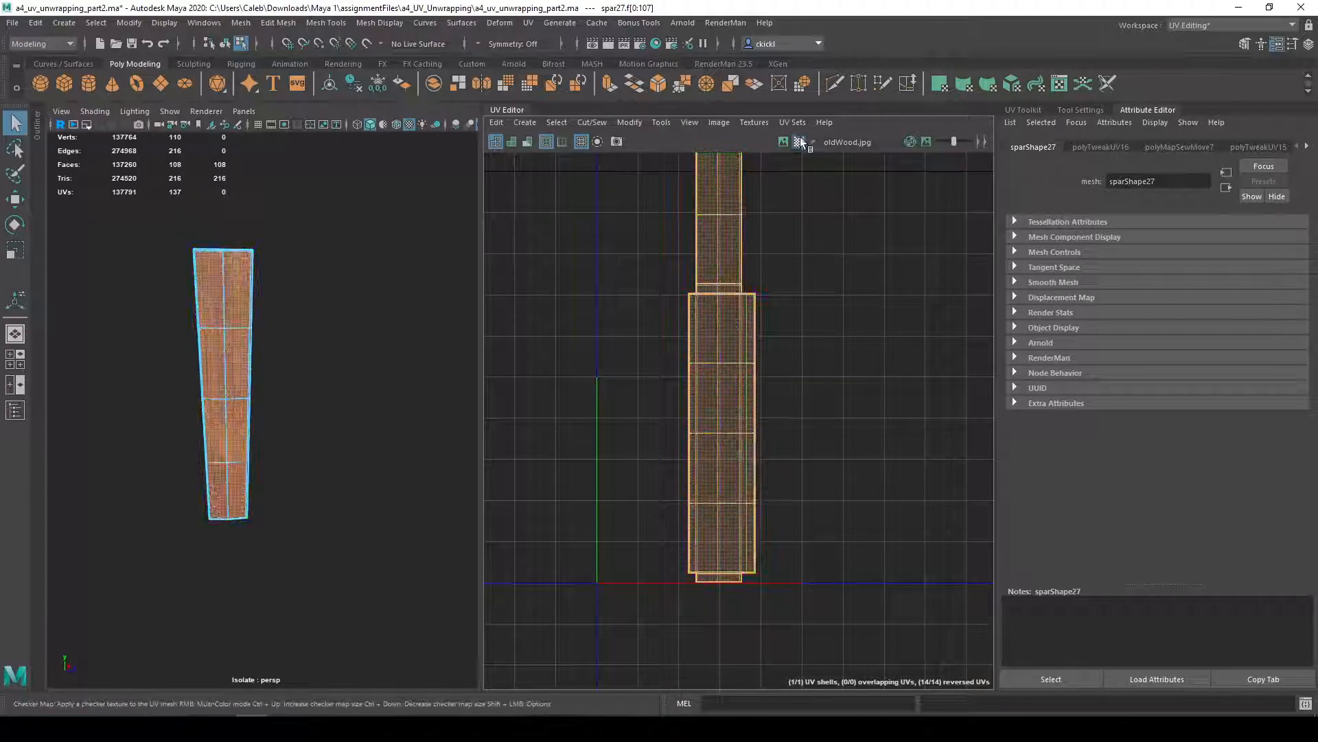
pyautogui.scroll(5, 258, 377)
pyautogui.keyDown('alt'); pyautogui.moveTo(244, 342); pyautogui.dragTo(313, 339, button='middle'); pyautogui.keyUp('alt')
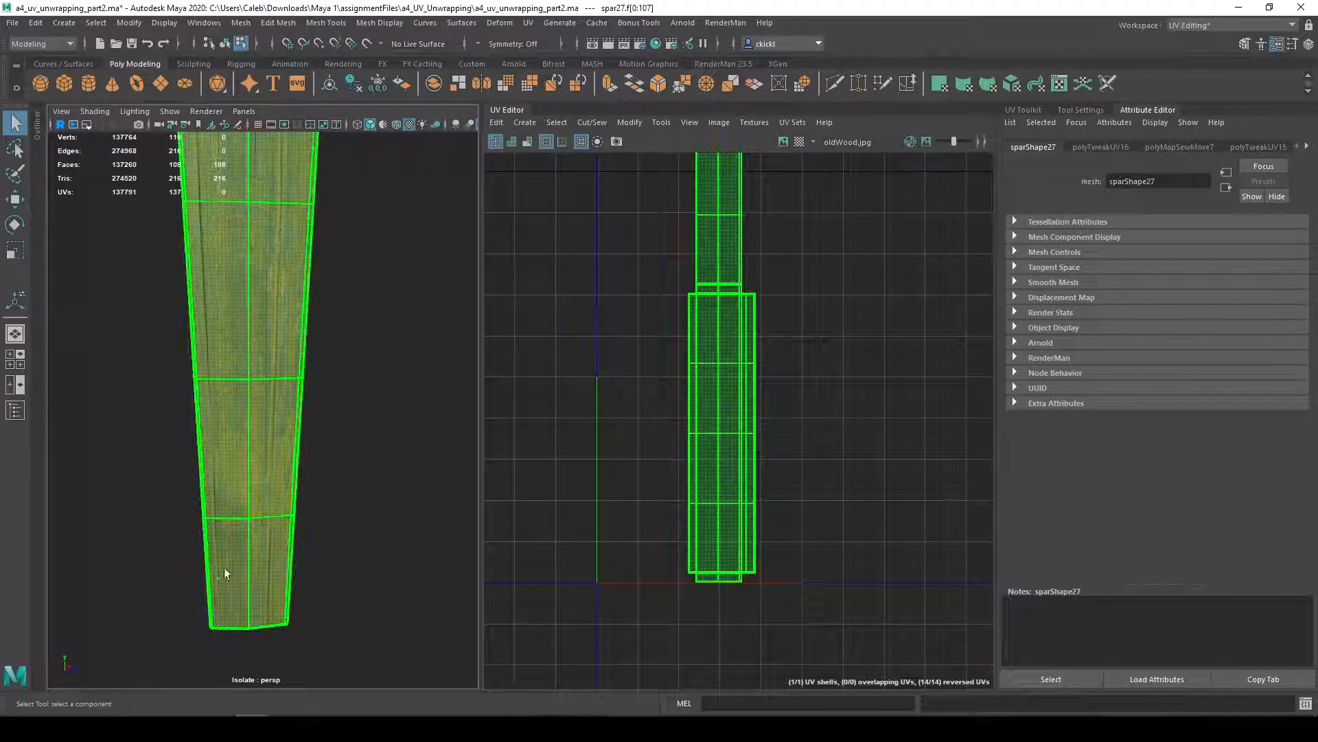
pyautogui.keyDown('alt'); pyautogui.moveTo(184, 254); pyautogui.dragTo(212, 366, button='middle'); pyautogui.keyUp('alt')
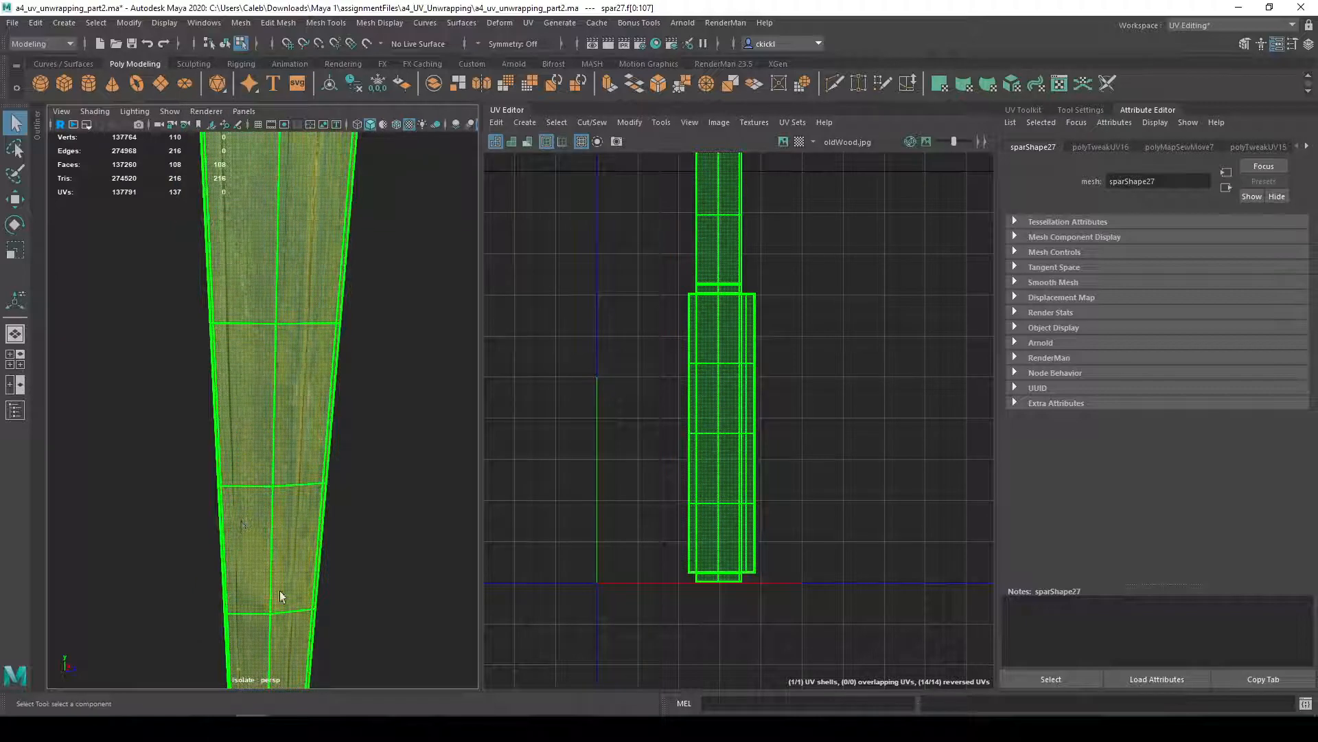
pyautogui.keyDown('alt'); pyautogui.moveTo(583, 306); pyautogui.dragTo(649, 352, button='middle'); pyautogui.keyUp('alt')
# - Display the checker pattern on the straightened spar and examine its squares for distortion from end to end
pyautogui.click(800, 141)
pyautogui.scroll(-3, 369, 375)
pyautogui.scroll(3, 274, 405)
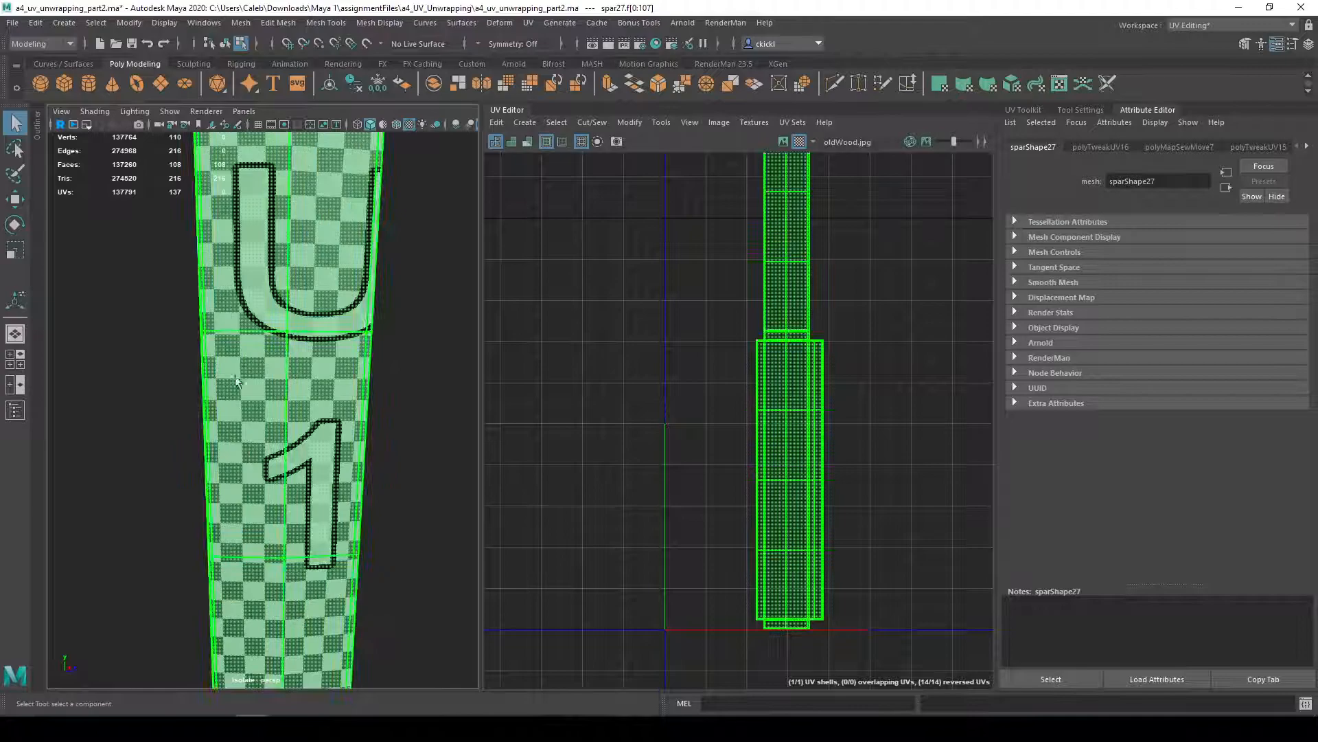
pyautogui.keyDown('alt'); pyautogui.moveTo(183, 164); pyautogui.dragTo(206, 292, button='middle'); pyautogui.keyUp('alt')
pyautogui.keyDown('alt'); pyautogui.moveTo(265, 550); pyautogui.dragTo(309, 364, button='middle'); pyautogui.keyUp('alt')
pyautogui.keyDown('alt'); pyautogui.moveTo(292, 536); pyautogui.dragTo(289, 368, button='middle'); pyautogui.keyUp('alt')
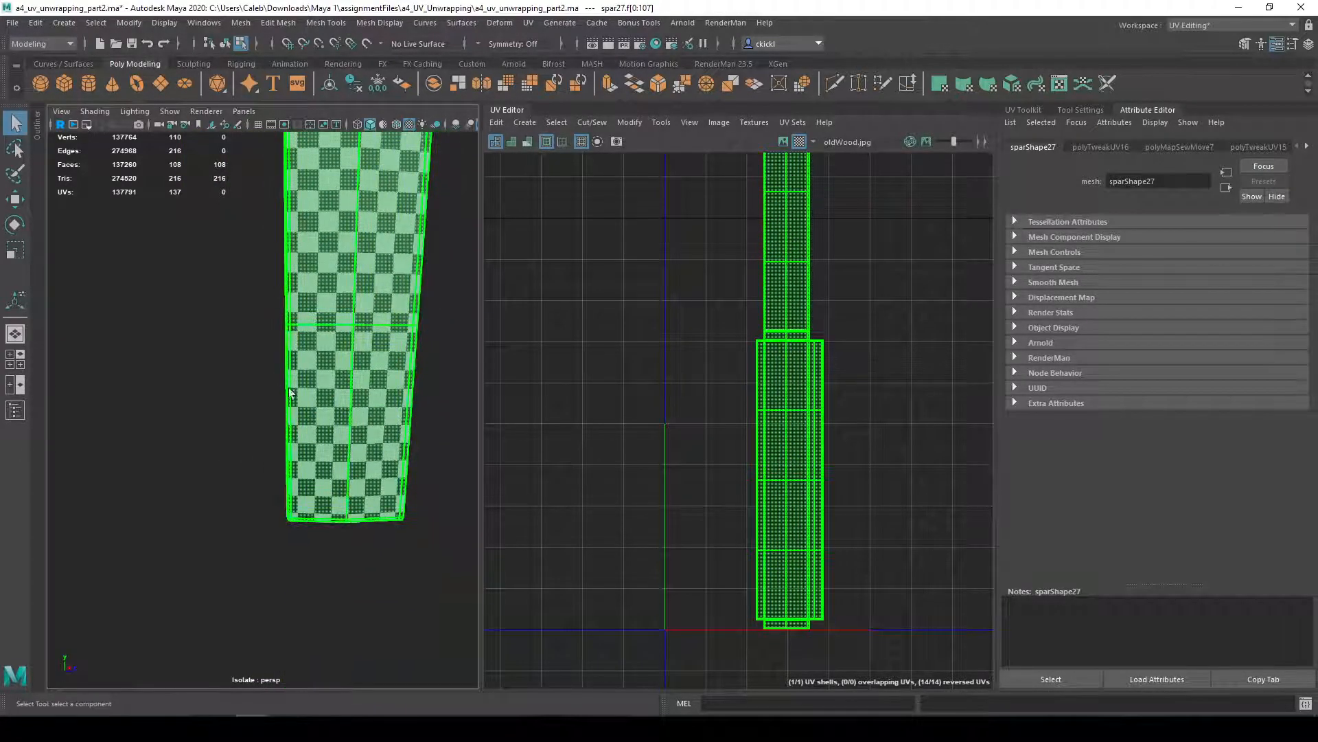
pyautogui.keyDown('alt'); pyautogui.moveTo(200, 487); pyautogui.dragTo(368, 474); pyautogui.keyUp('alt')
pyautogui.keyDown('alt'); pyautogui.moveTo(158, 494); pyautogui.dragTo(632, 508, button='middle'); pyautogui.keyUp('alt')
pyautogui.keyDown('alt'); pyautogui.moveTo(358, 458); pyautogui.dragTo(432, 475); pyautogui.keyUp('alt')
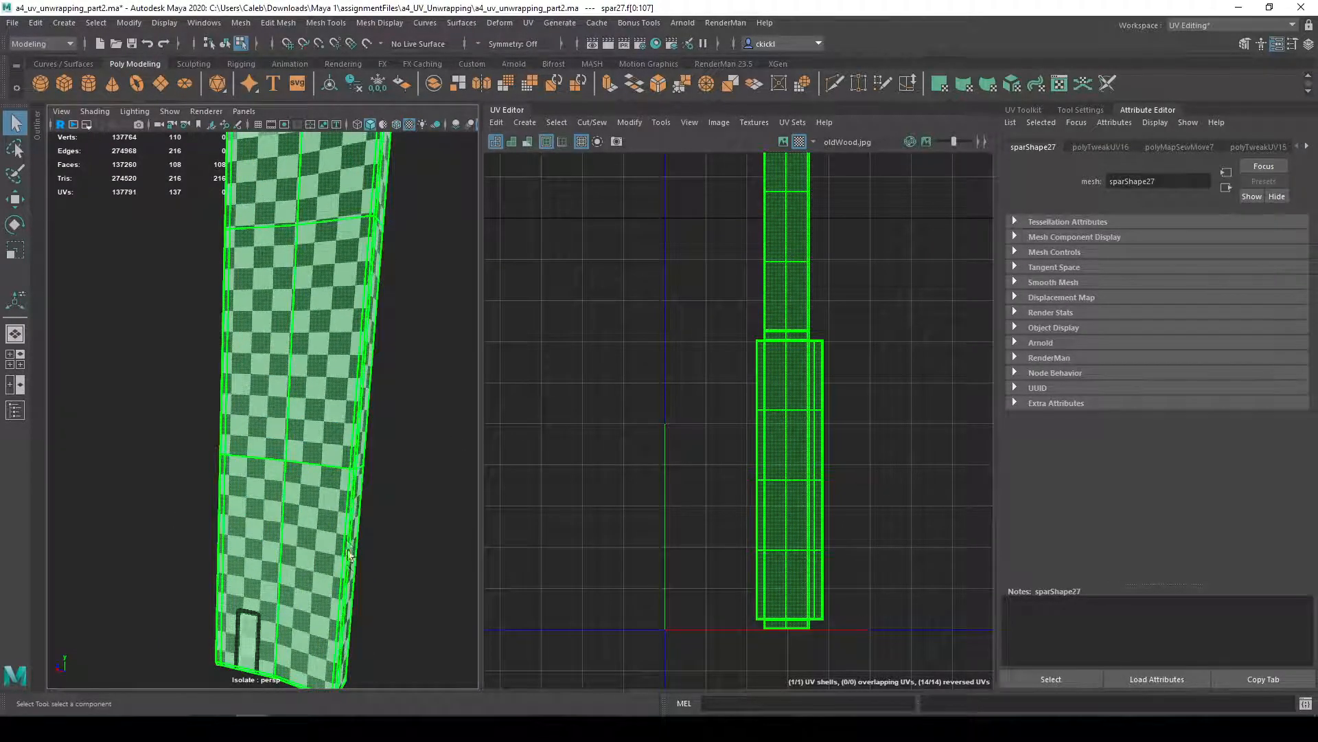
pyautogui.keyDown('alt'); pyautogui.moveTo(364, 242); pyautogui.dragTo(242, 366); pyautogui.keyUp('alt')
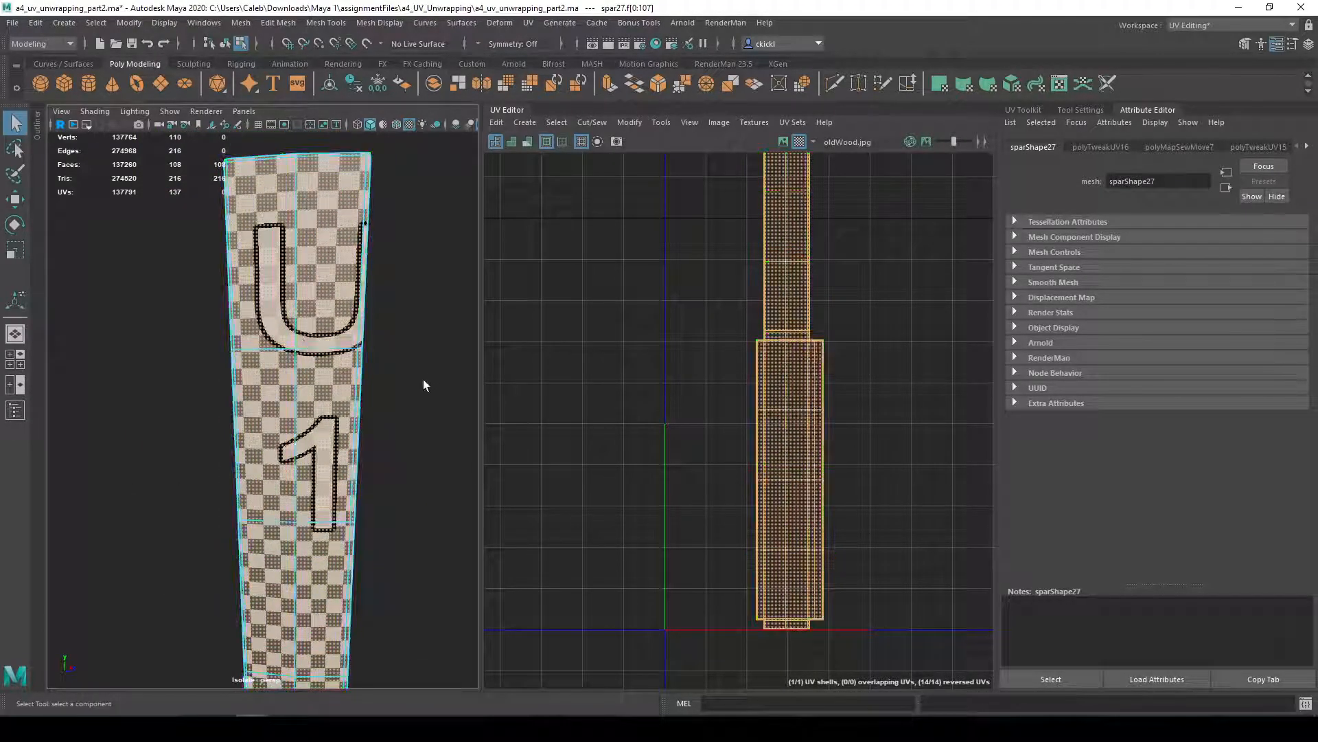
pyautogui.keyDown('alt'); pyautogui.moveTo(377, 445); pyautogui.dragTo(330, 201, button='middle'); pyautogui.keyUp('alt')
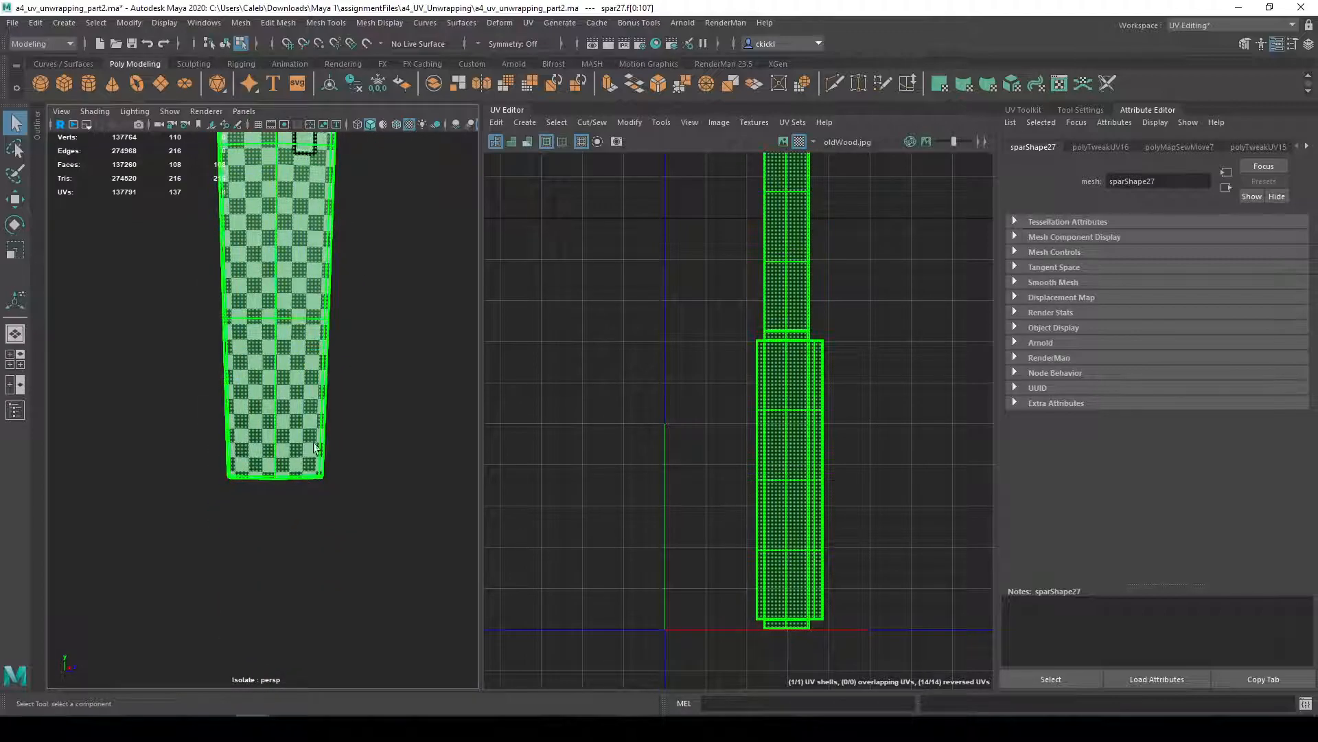
pyautogui.keyDown('alt'); pyautogui.moveTo(380, 377); pyautogui.dragTo(388, 582, button='middle'); pyautogui.keyUp('alt')
pyautogui.scroll(-2, 857, 391)
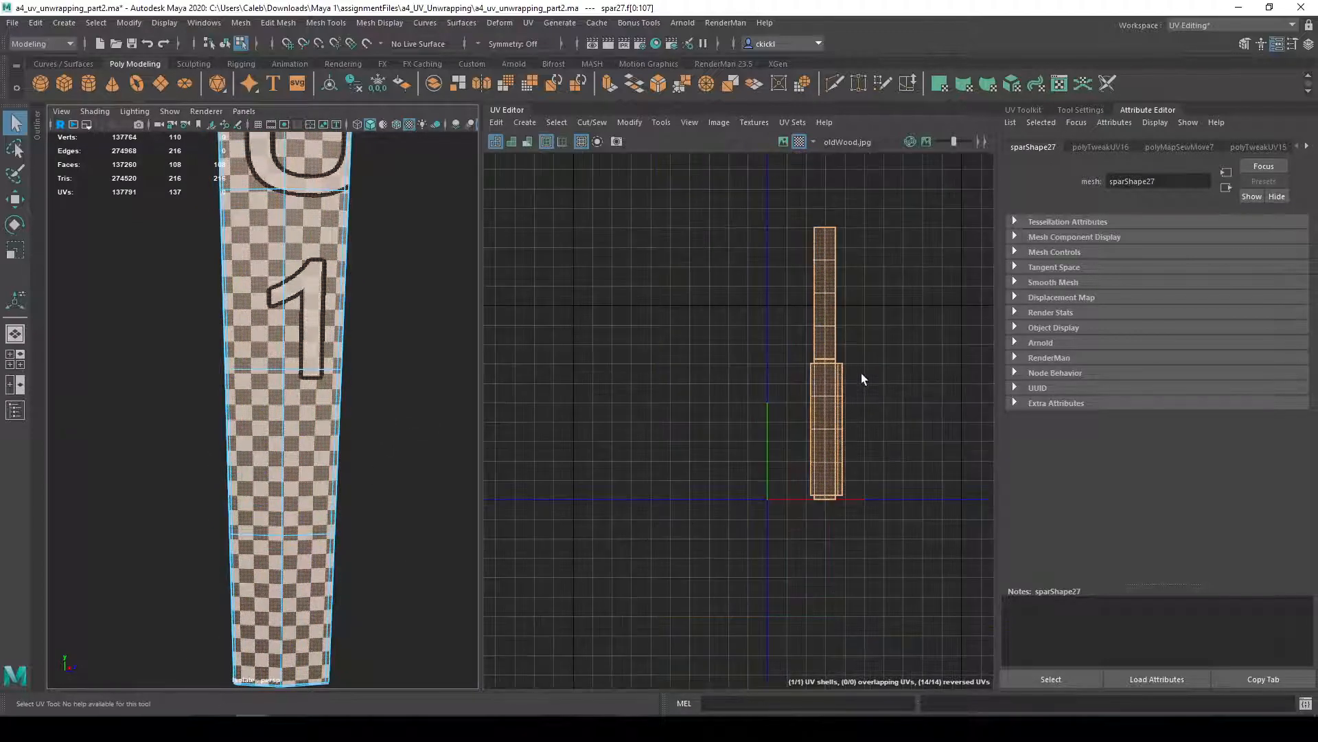
pyautogui.scroll(1, 860, 374)
# - Scale the straightened UV shell down uniformly and turn off the checker pattern to show the wood grain
pyautogui.moveTo(829, 384); pyautogui.dragTo(795, 361, button='right')
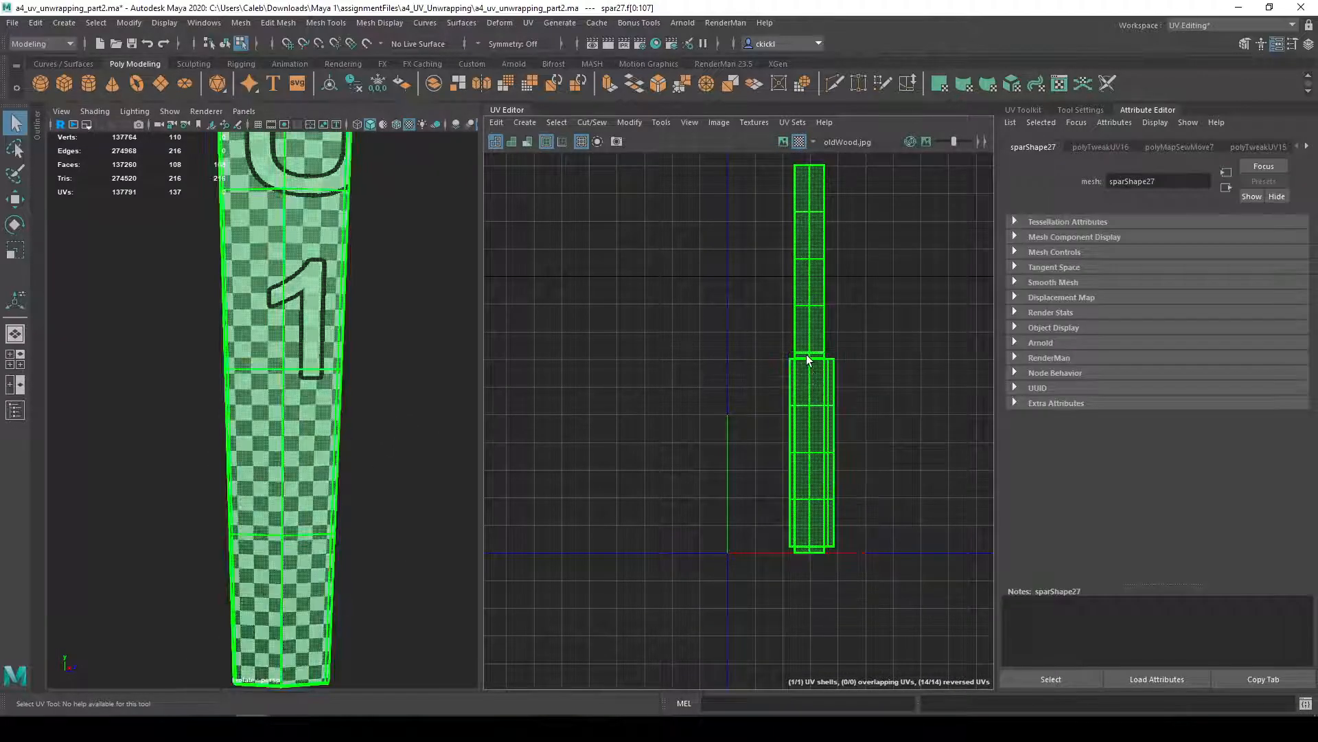
pyautogui.click(808, 357)
pyautogui.press('r')
pyautogui.moveTo(813, 357); pyautogui.dragTo(772, 417)
pyautogui.press('w')
pyautogui.click(800, 142)
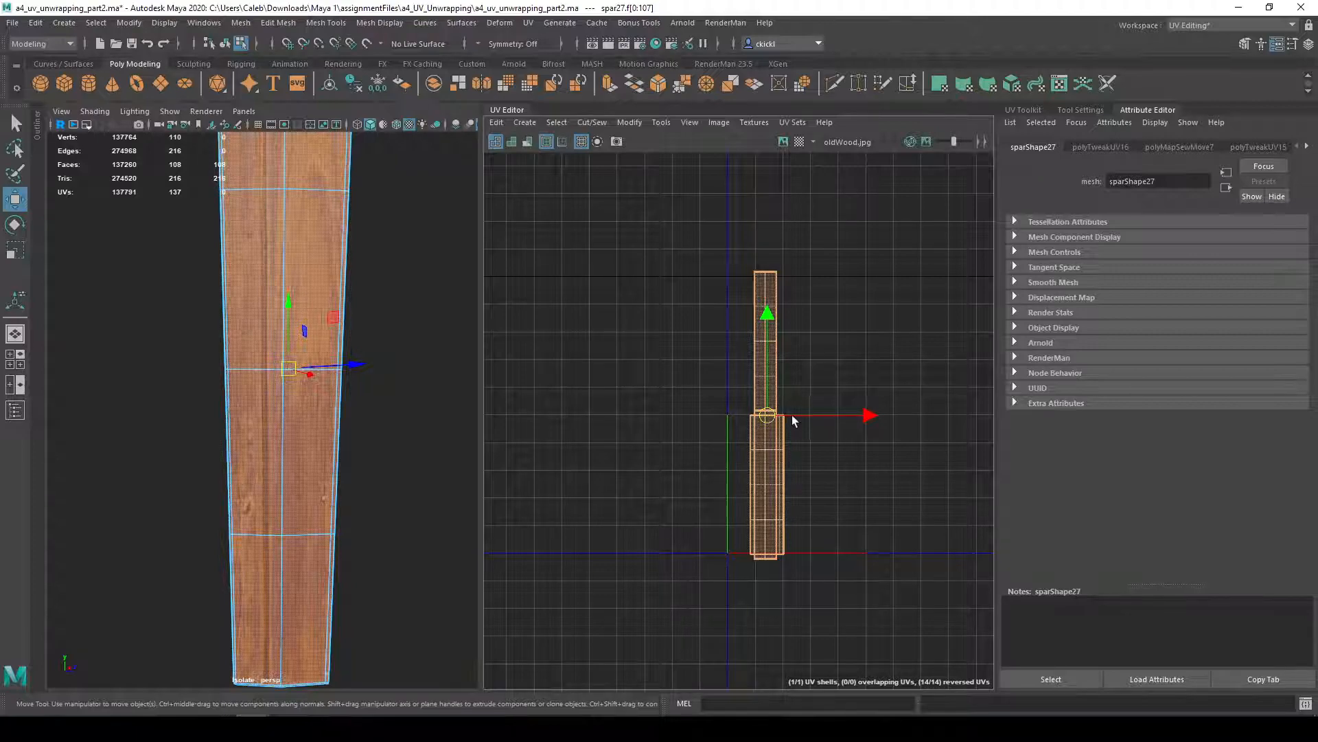
# - Shift the UV shell horizontally toward the V axis and scale it slightly smaller to adjust the grain on the spar
pyautogui.moveTo(874, 420); pyautogui.dragTo(854, 415)
pyautogui.press('e')
pyautogui.press('r')
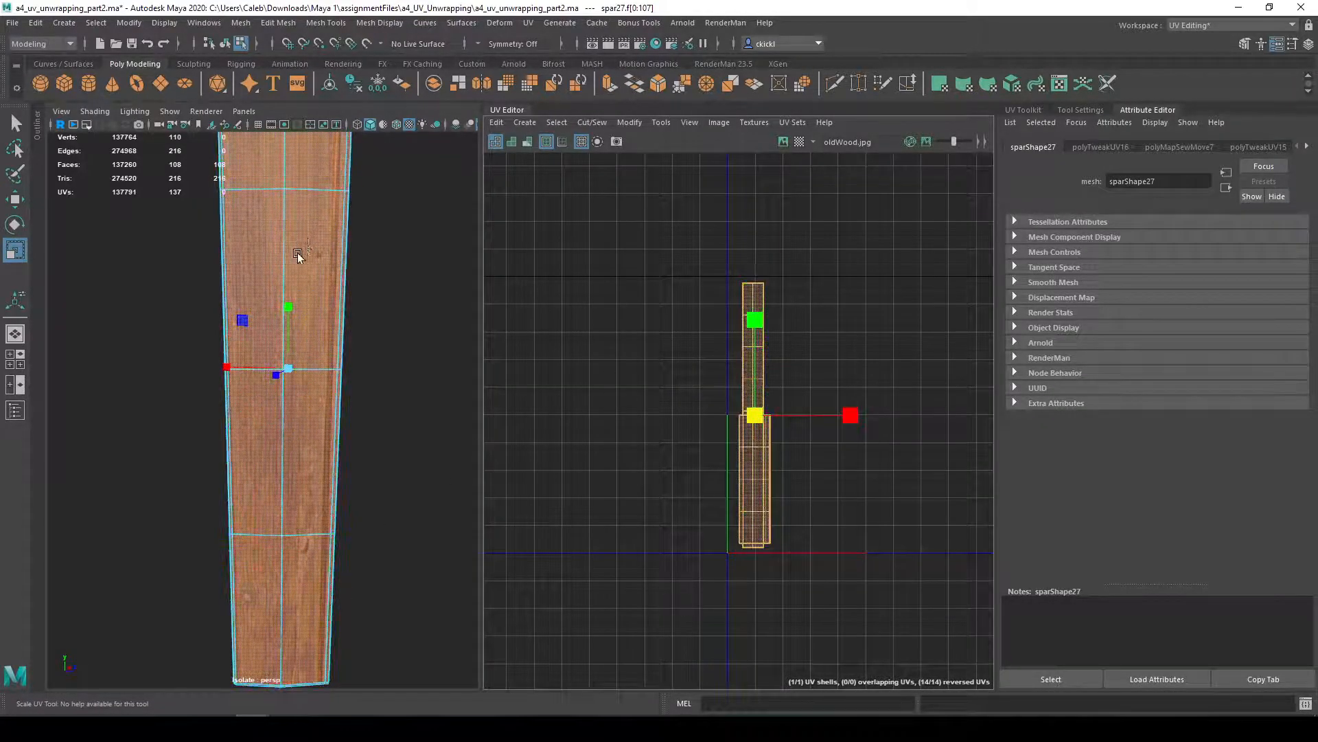
pyautogui.scroll(-5, 301, 254)
pyautogui.press('w')
pyautogui.moveTo(858, 416); pyautogui.dragTo(854, 417)
pyautogui.press('q')
# - Return to object mode, deselect the spar and end its isolation to view the textured bucket from several sides
pyautogui.press('F8')
pyautogui.moveTo(279, 335); pyautogui.dragTo(340, 313, button='right')
pyautogui.click(348, 311)
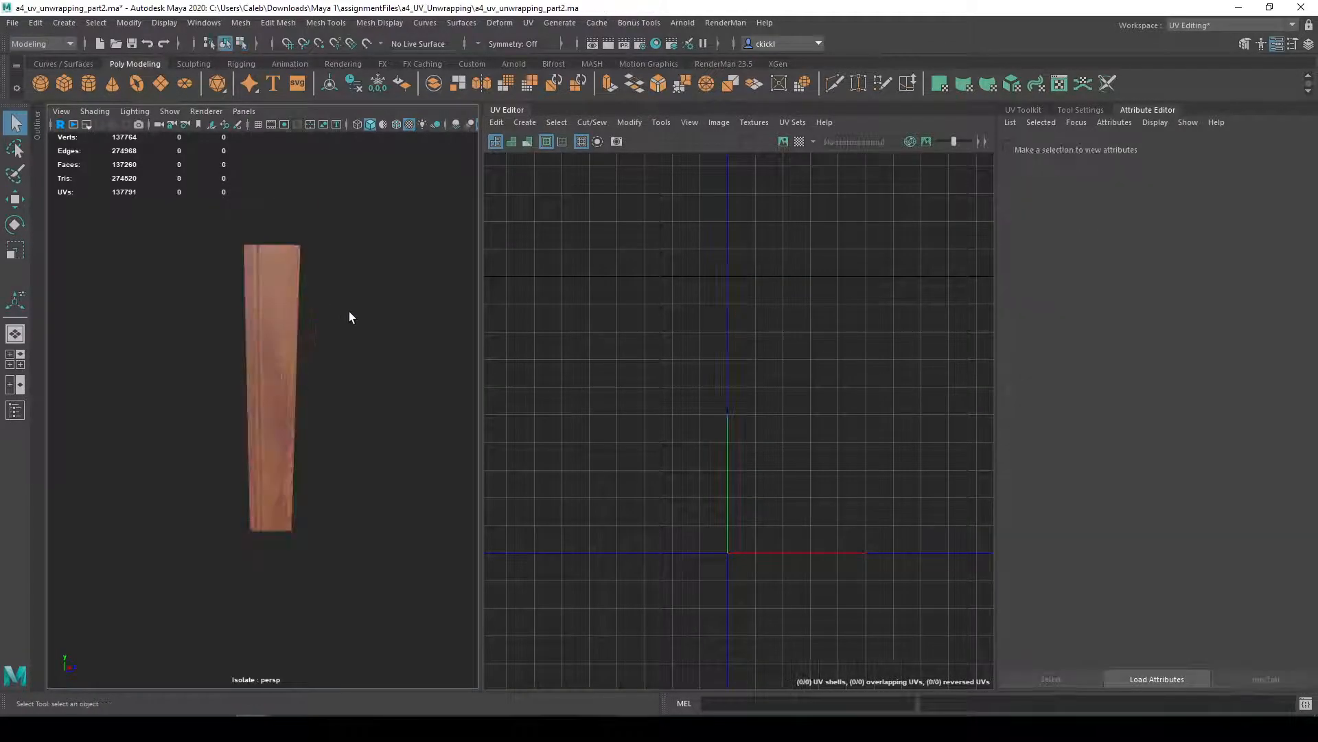
pyautogui.hotkey('ctrl', '1')
pyautogui.keyDown('alt'); pyautogui.moveTo(467, 353); pyautogui.dragTo(636, 357); pyautogui.keyUp('alt')
pyautogui.keyDown('alt'); pyautogui.moveTo(215, 439); pyautogui.dragTo(342, 435, button='middle'); pyautogui.keyUp('alt')
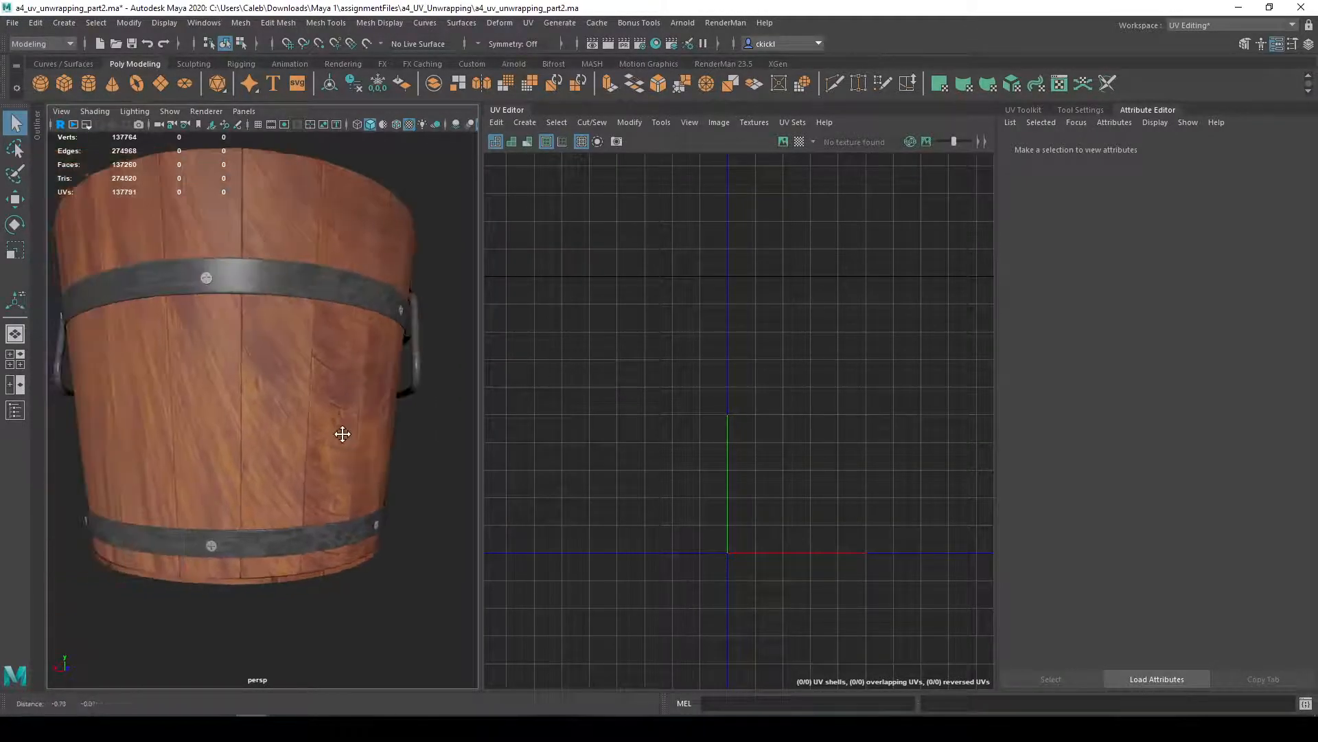
pyautogui.keyDown('alt'); pyautogui.moveTo(342, 435); pyautogui.dragTo(276, 445); pyautogui.keyUp('alt')
pyautogui.keyDown('alt'); pyautogui.moveTo(388, 345); pyautogui.dragTo(342, 348); pyautogui.keyUp('alt')
pyautogui.keyDown('alt'); pyautogui.moveTo(208, 350); pyautogui.dragTo(303, 374); pyautogui.keyUp('alt')
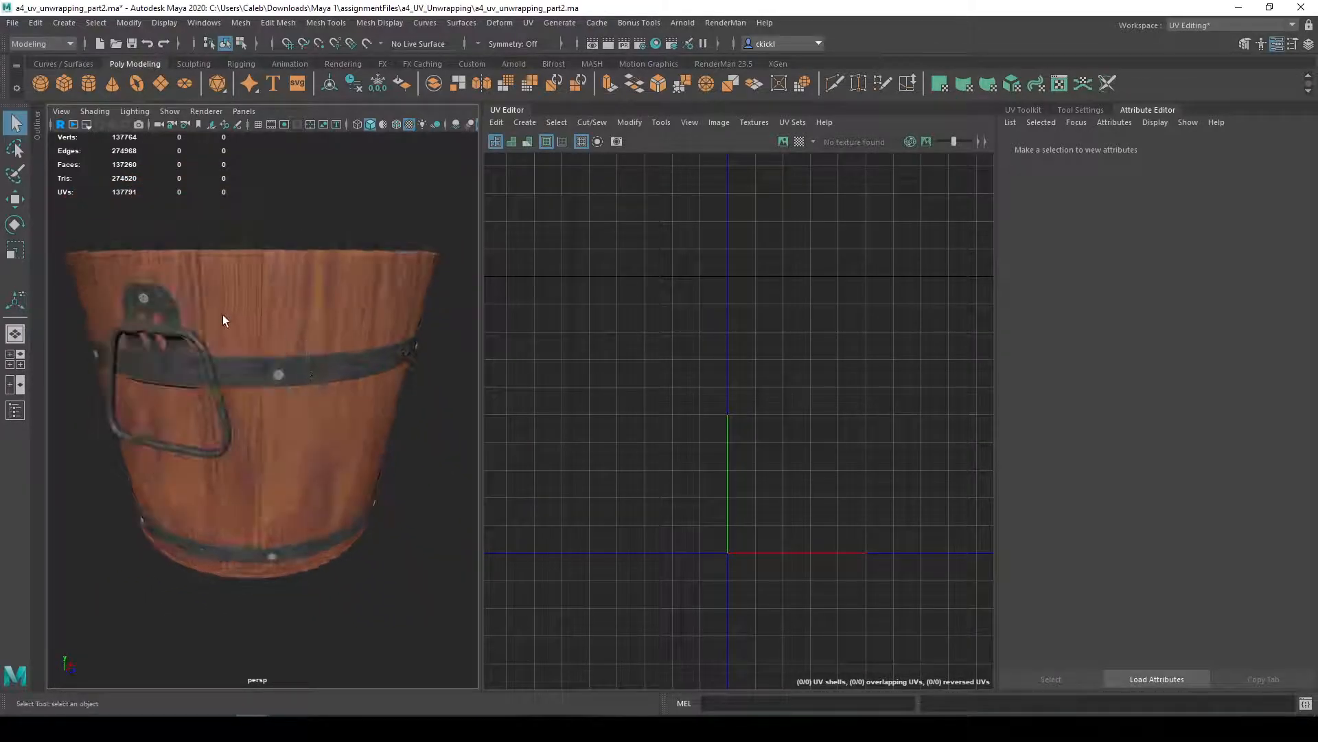
# - Select the straightened spar on the bucket and open the Transfer Attributes options
pyautogui.click(248, 298)
pyautogui.keyDown('alt'); pyautogui.moveTo(248, 298); pyautogui.dragTo(281, 289, button='middle'); pyautogui.keyUp('alt')
pyautogui.moveTo(381, 278)
pyautogui.keyDown('alt'); pyautogui.mouseDown()
pyautogui.moveTo(344, 344)
pyautogui.moveTo(360, 282)
pyautogui.mouseUp(); pyautogui.keyUp('alt')
pyautogui.keyDown('alt'); pyautogui.moveTo(361, 284); pyautogui.dragTo(350, 319, button='middle'); pyautogui.keyUp('alt')
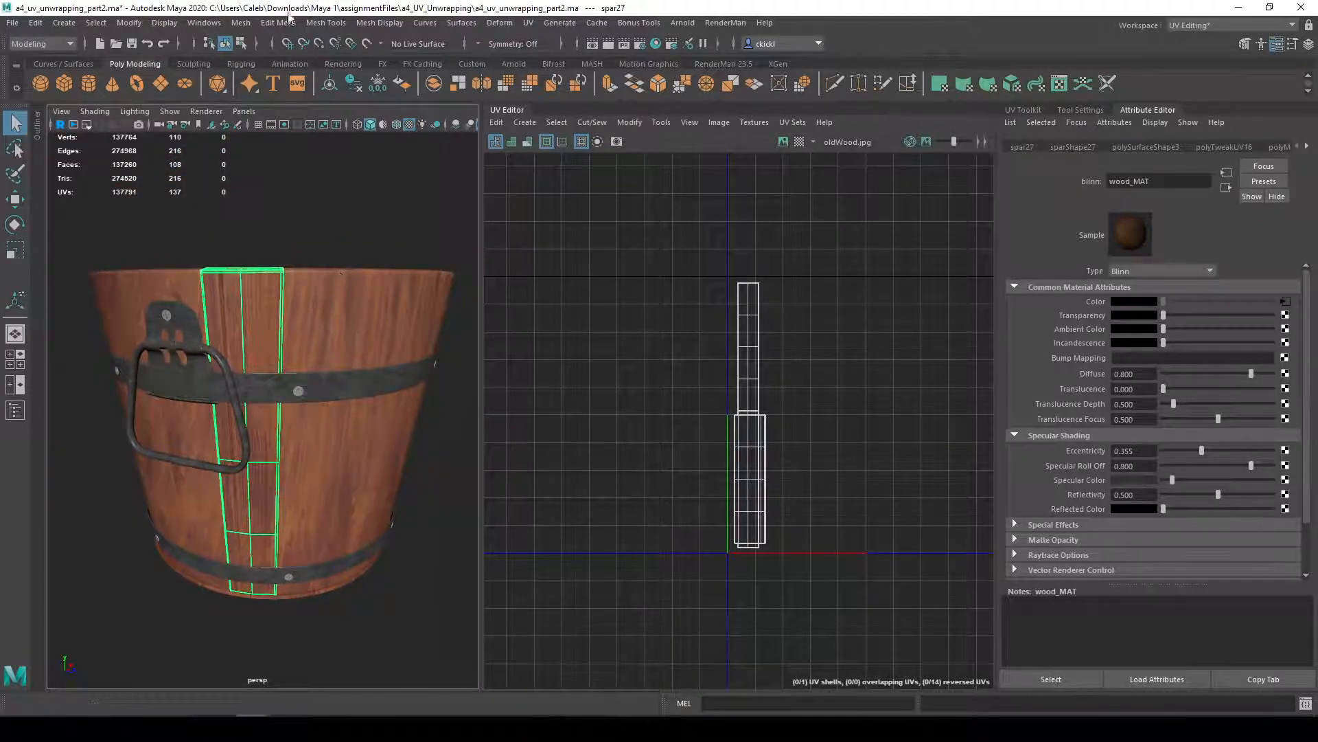
pyautogui.click(239, 24)
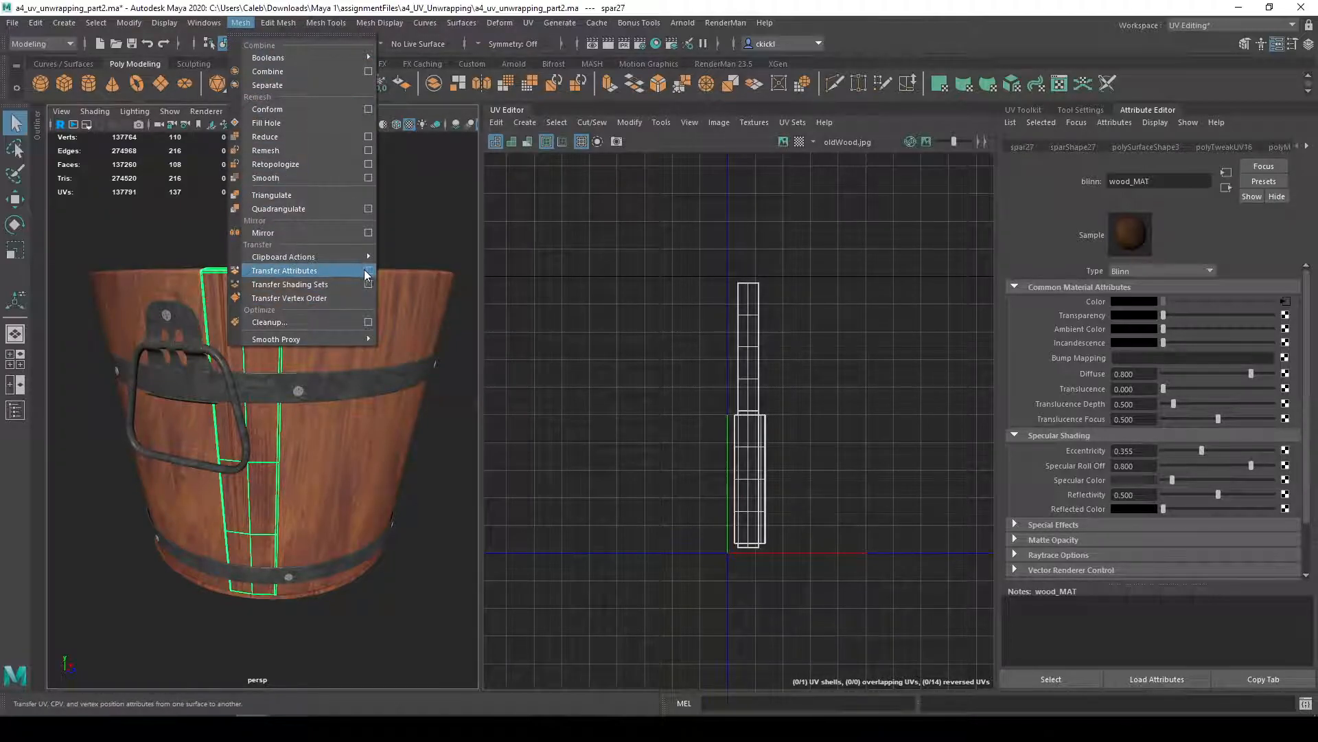
pyautogui.click(367, 271)
pyautogui.moveTo(839, 154); pyautogui.dragTo(593, 29)
# - Add the neighbouring spar to the selection and display both spars with smooth mesh preview
pyautogui.keyDown('shift'); pyautogui.click(306, 317); pyautogui.keyUp('shift')
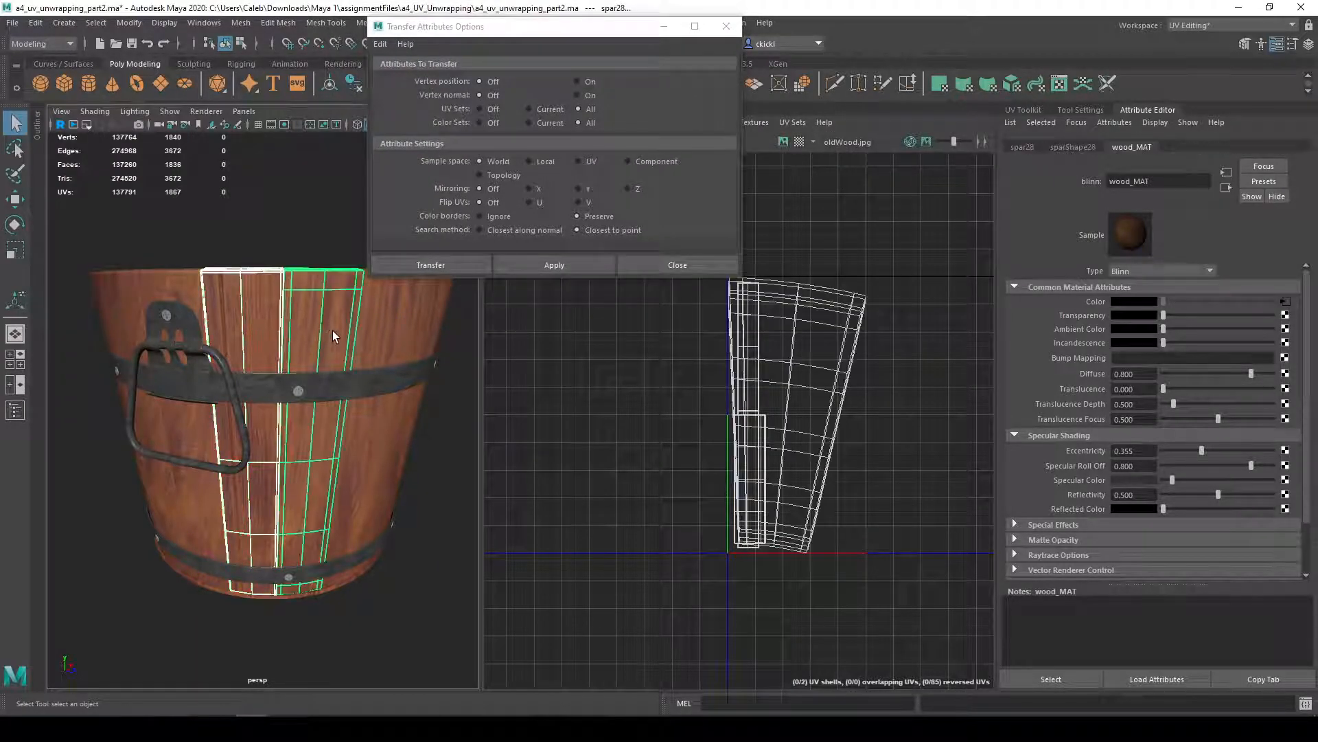
pyautogui.keyDown('alt'); pyautogui.moveTo(343, 341); pyautogui.dragTo(336, 412); pyautogui.keyUp('alt')
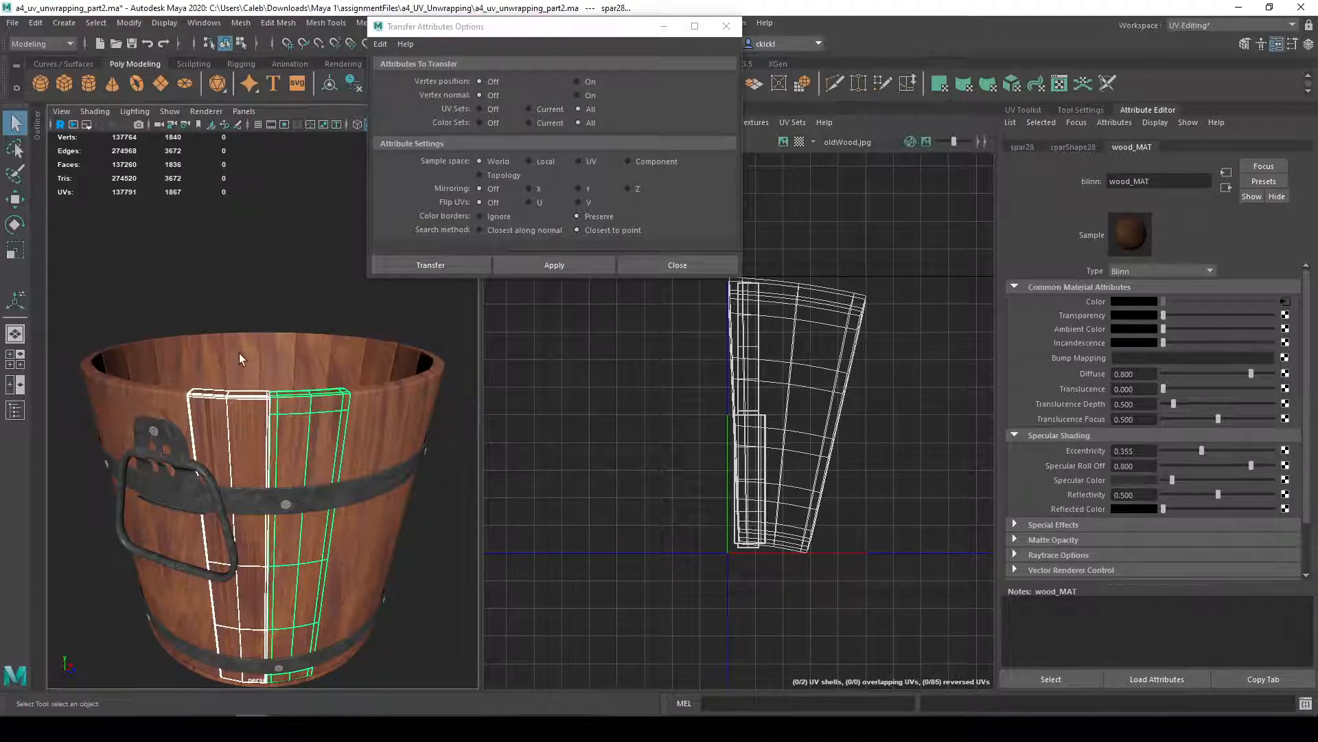
pyautogui.press('3')
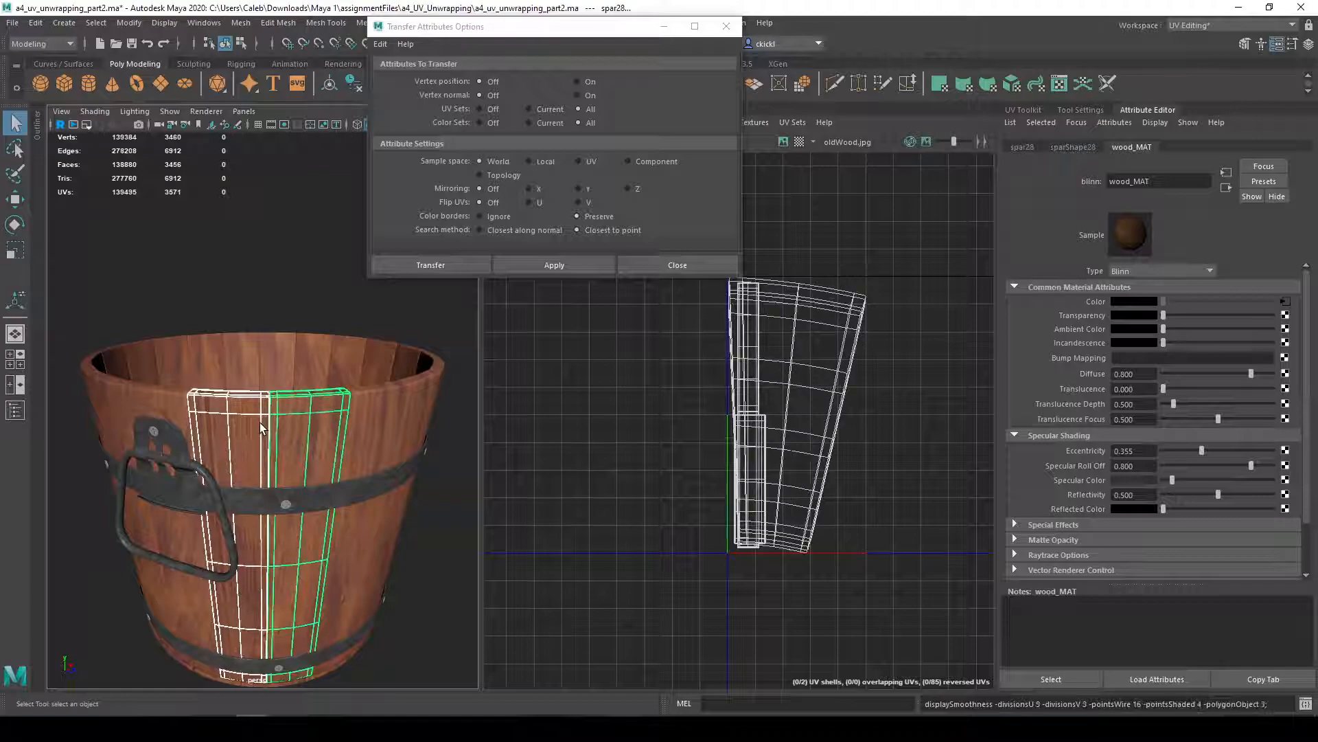
# - Set the transfer's sample space to Topology and apply the straightened spar's UVs to the neighbouring spar
pyautogui.press('3')
pyautogui.click(380, 43)
pyautogui.click(393, 72)
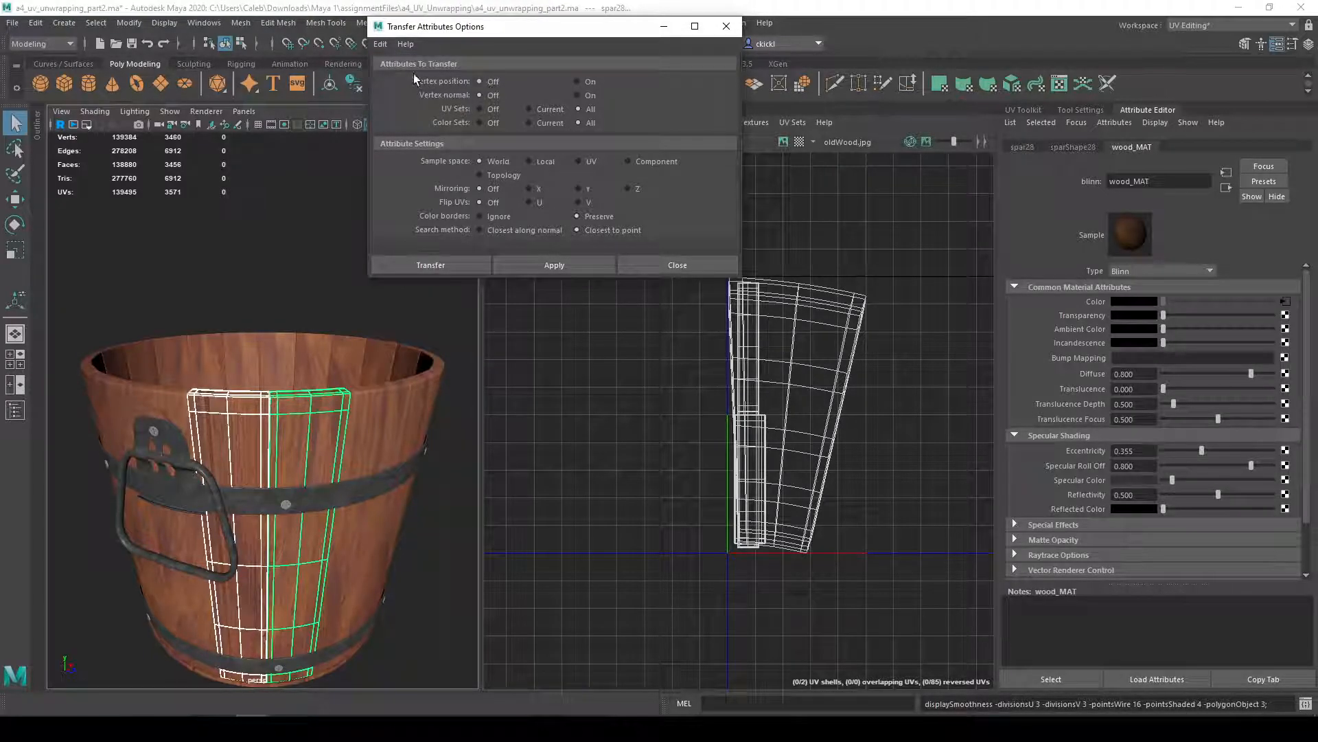
pyautogui.click(486, 122)
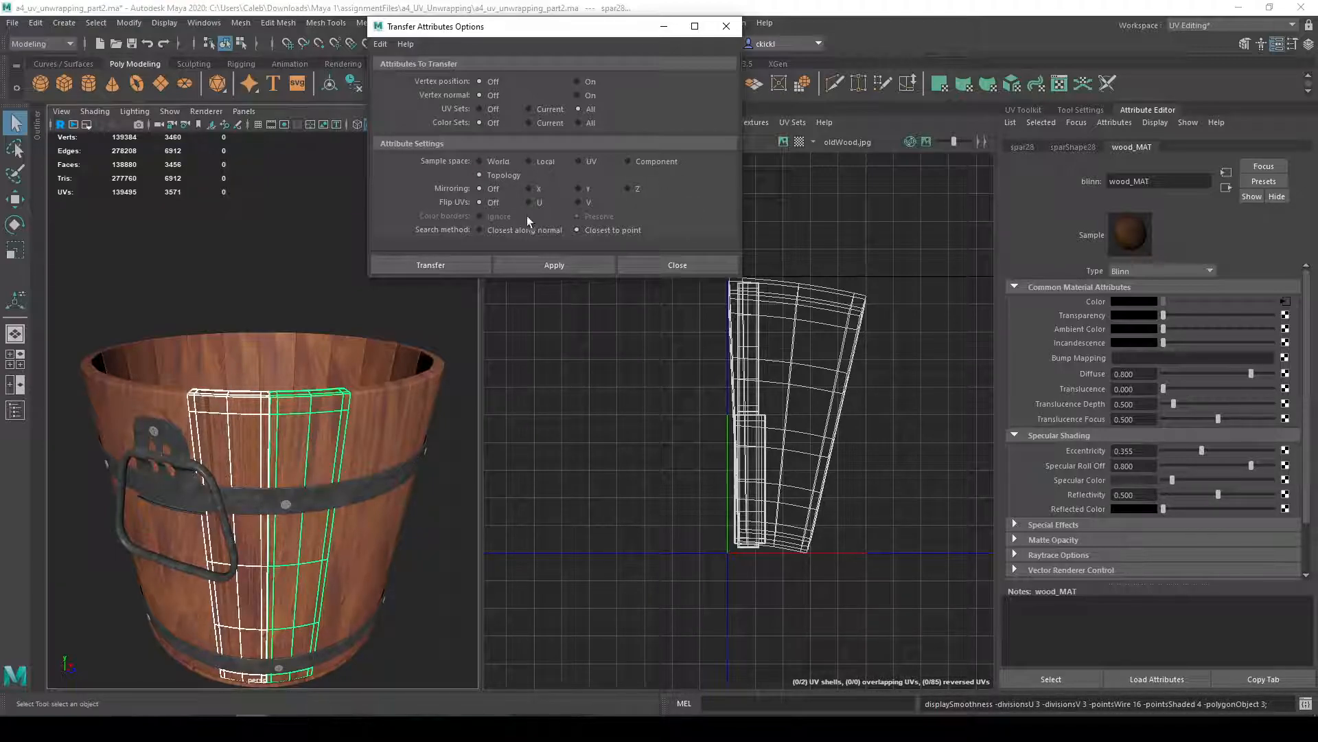
pyautogui.click(537, 262)
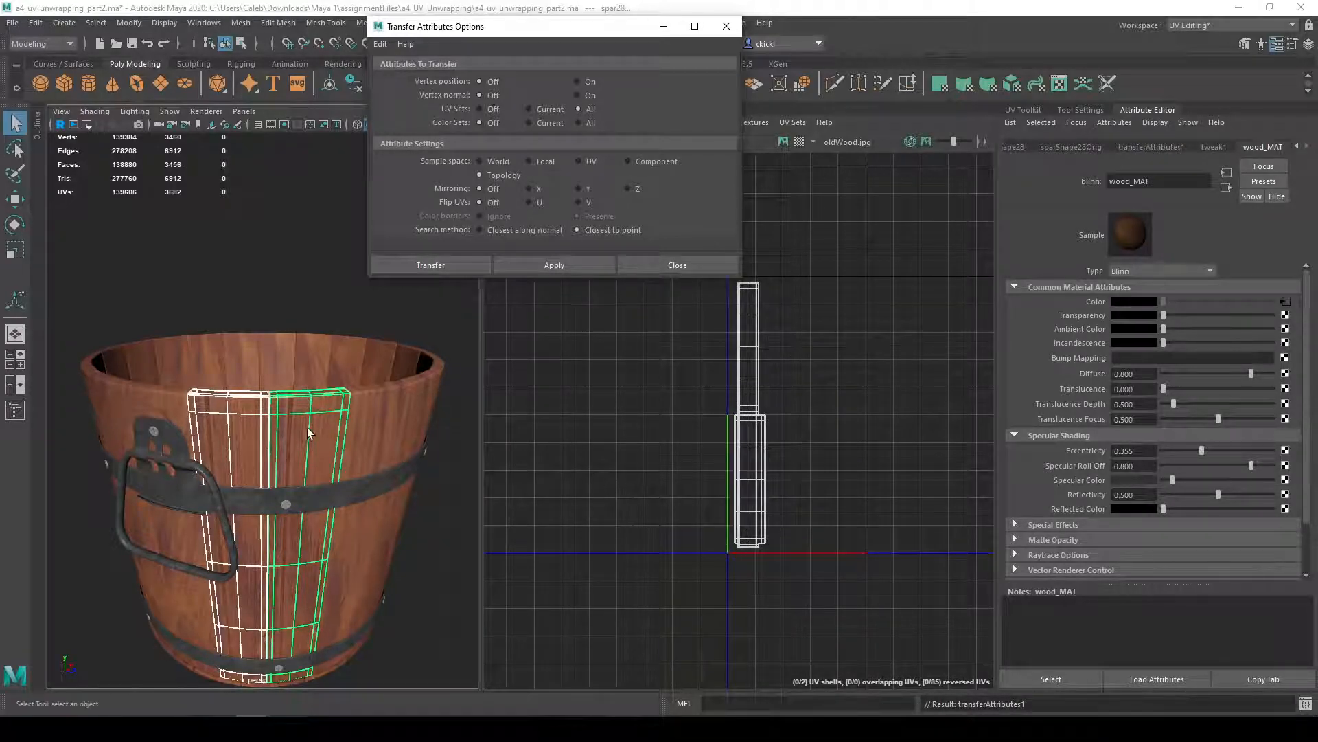
# - Transfer the UVs from the newly updated spar to the next untreated spar beside it
pyautogui.click(226, 431)
pyautogui.click(298, 415)
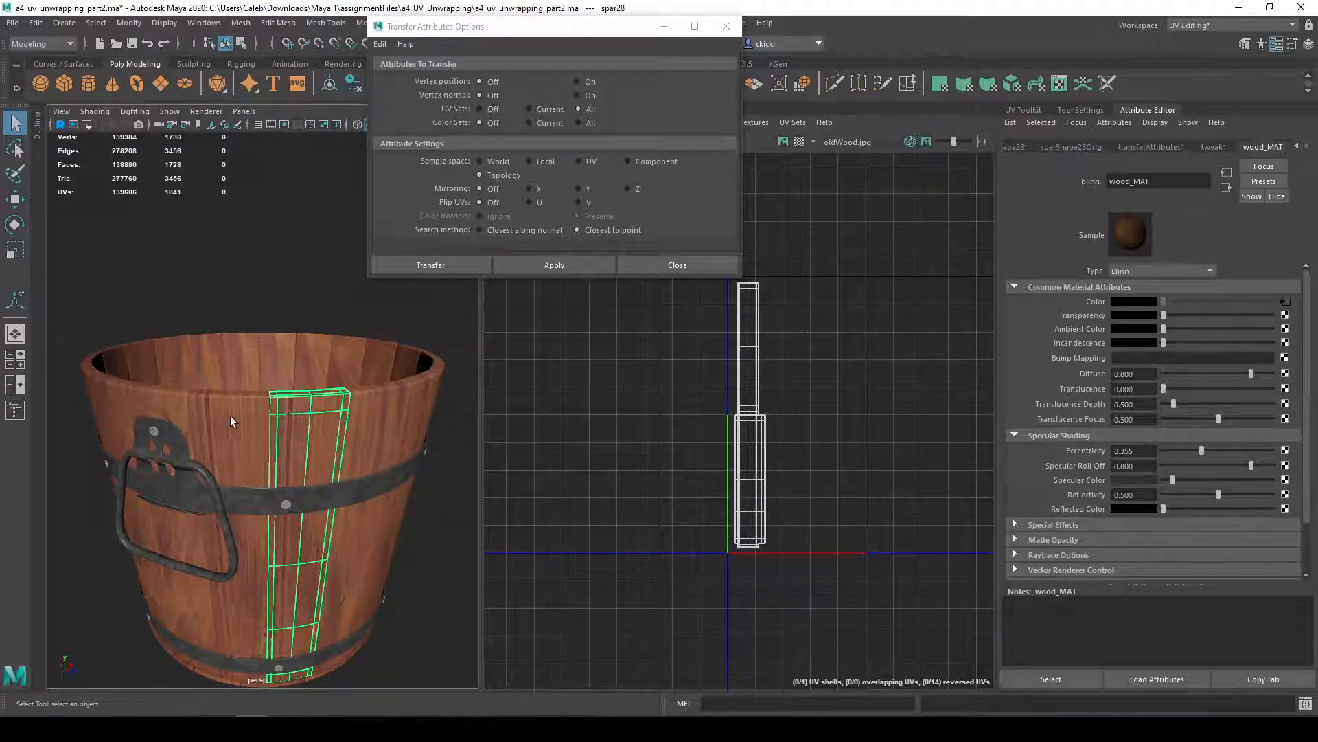
pyautogui.keyDown('shift'); pyautogui.click(365, 424); pyautogui.keyUp('shift')
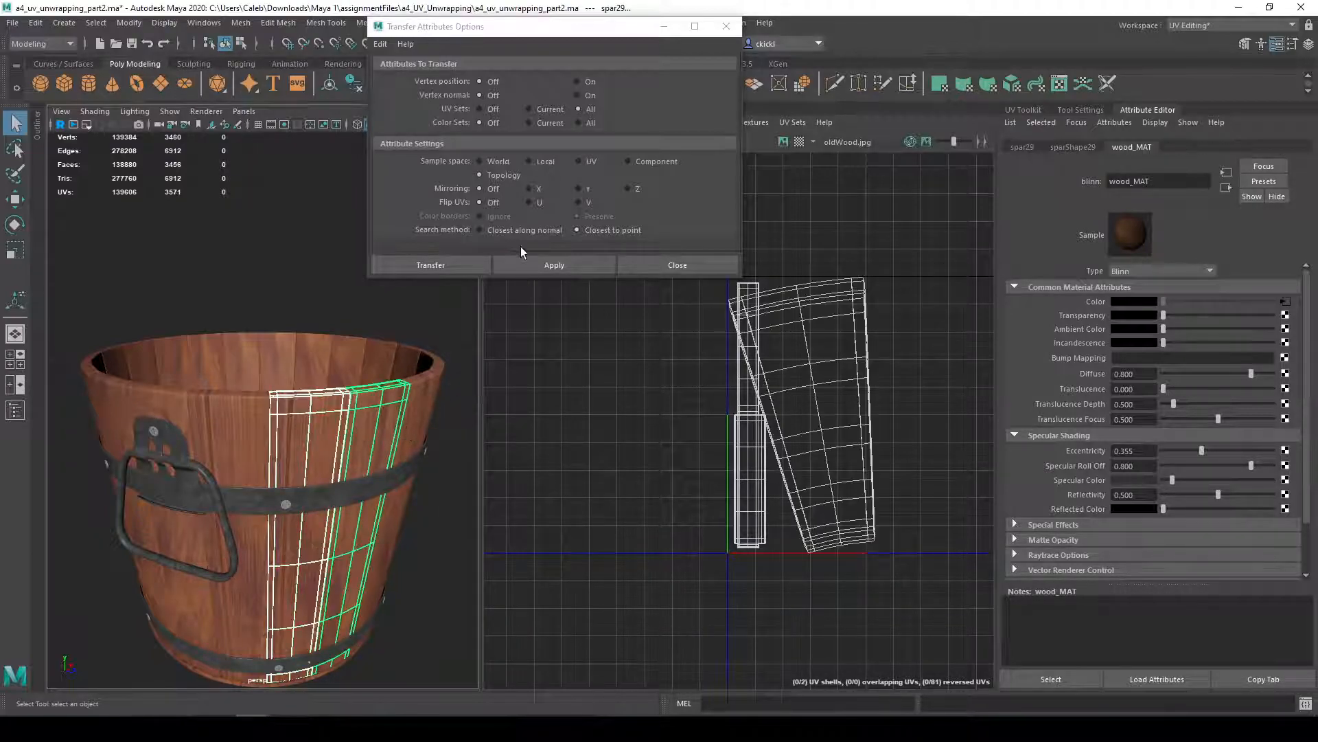
pyautogui.click(540, 266)
# - Continue around the bucket, transferring the UVs spar by spar to the next two spars
pyautogui.keyDown('alt'); pyautogui.moveTo(418, 390); pyautogui.dragTo(266, 428); pyautogui.keyUp('alt')
pyautogui.click(182, 441)
pyautogui.keyDown('shift'); pyautogui.click(241, 443); pyautogui.keyUp('shift')
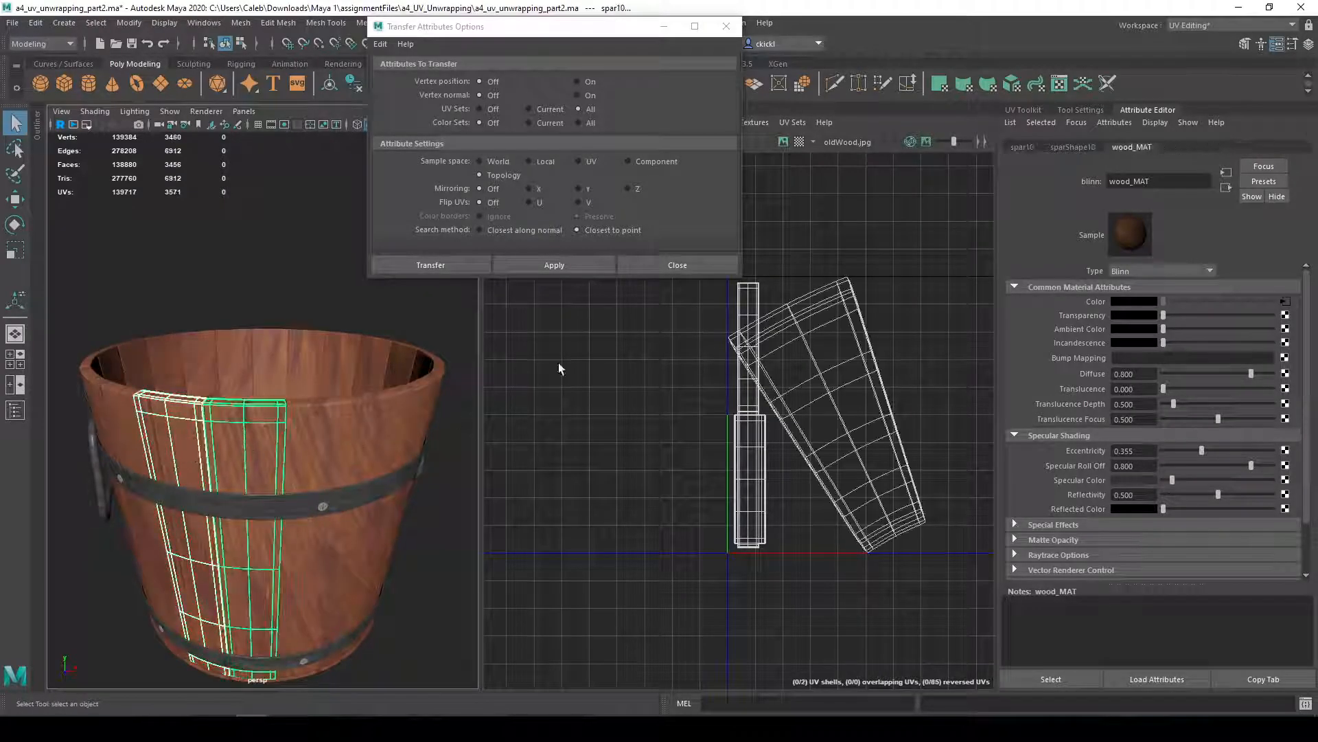
pyautogui.click(595, 270)
pyautogui.click(276, 451)
pyautogui.keyDown('shift'); pyautogui.click(324, 443); pyautogui.keyUp('shift')
pyautogui.click(570, 263)
# - Transfer the UVs to one more neighbouring spar and close the Transfer Attributes options
pyautogui.keyDown('alt'); pyautogui.moveTo(341, 458); pyautogui.dragTo(205, 444); pyautogui.keyUp('alt')
pyautogui.click(203, 444)
pyautogui.keyDown('shift'); pyautogui.click(308, 439); pyautogui.keyUp('shift')
pyautogui.click(582, 265)
pyautogui.keyDown('alt'); pyautogui.moveTo(417, 374); pyautogui.dragTo(301, 412); pyautogui.keyUp('alt')
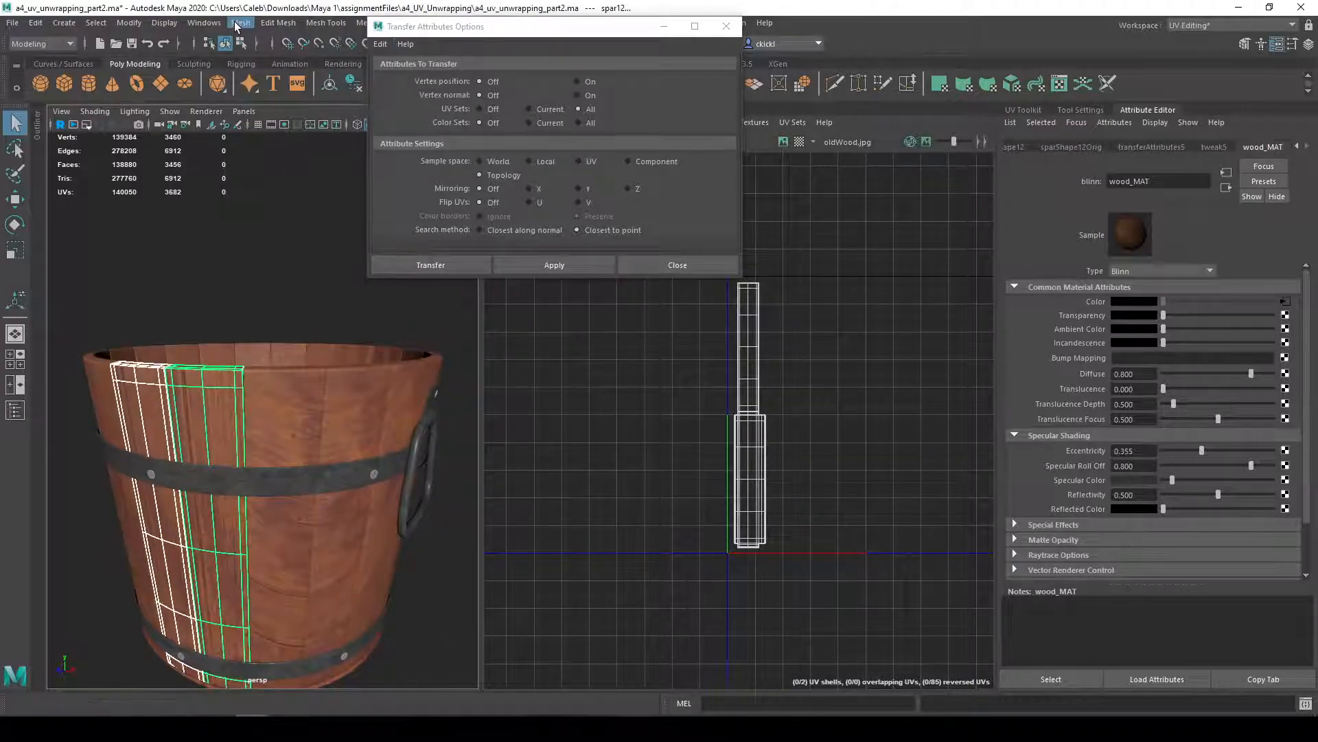
pyautogui.click(236, 22)
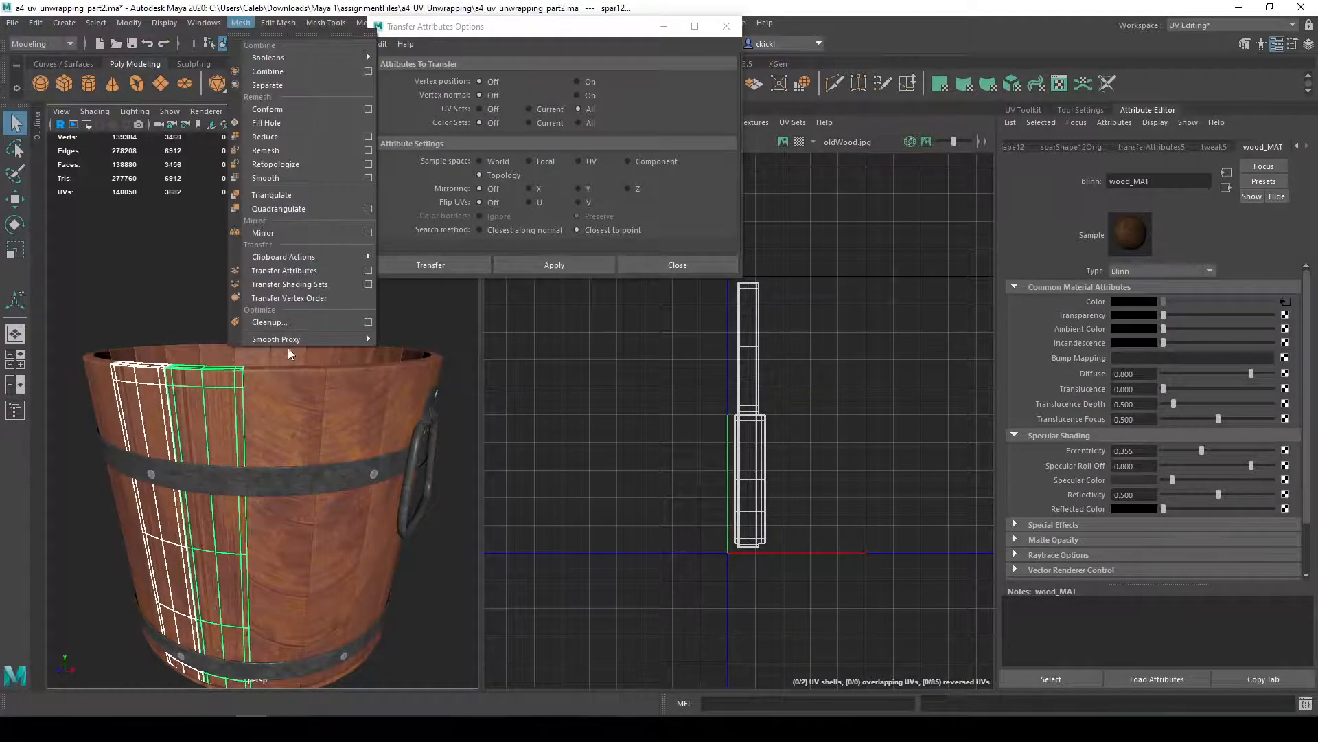
pyautogui.click(621, 10)
pyautogui.click(726, 26)
# - Select a large group of the bucket's spars, on the near and far sides, and delete them
pyautogui.keyDown('alt'); pyautogui.moveTo(467, 333); pyautogui.dragTo(249, 422); pyautogui.keyUp('alt')
pyautogui.click(360, 419)
pyautogui.click(248, 425)
pyautogui.keyDown('shift'); pyautogui.click(312, 429); pyautogui.keyUp('shift')
pyautogui.keyDown('shift'); pyautogui.click(394, 417); pyautogui.keyUp('shift')
pyautogui.keyDown('shift'); pyautogui.click(306, 432); pyautogui.keyUp('shift')
pyautogui.keyDown('shift'); pyautogui.click(280, 417); pyautogui.keyUp('shift')
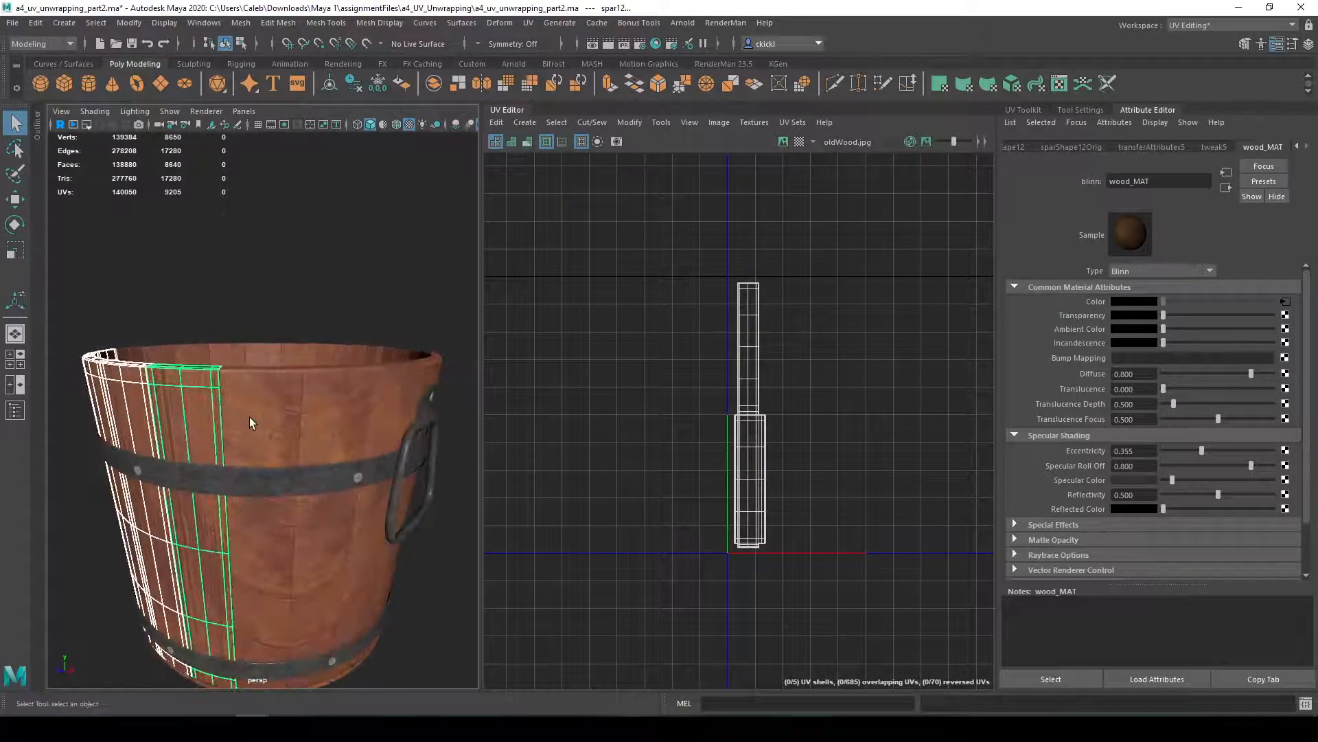
pyautogui.keyDown('shift'); pyautogui.click(250, 422); pyautogui.keyUp('shift')
pyautogui.keyDown('shift'); pyautogui.moveTo(291, 307); pyautogui.dragTo(429, 375); pyautogui.keyUp('shift')
pyautogui.press('Delete')
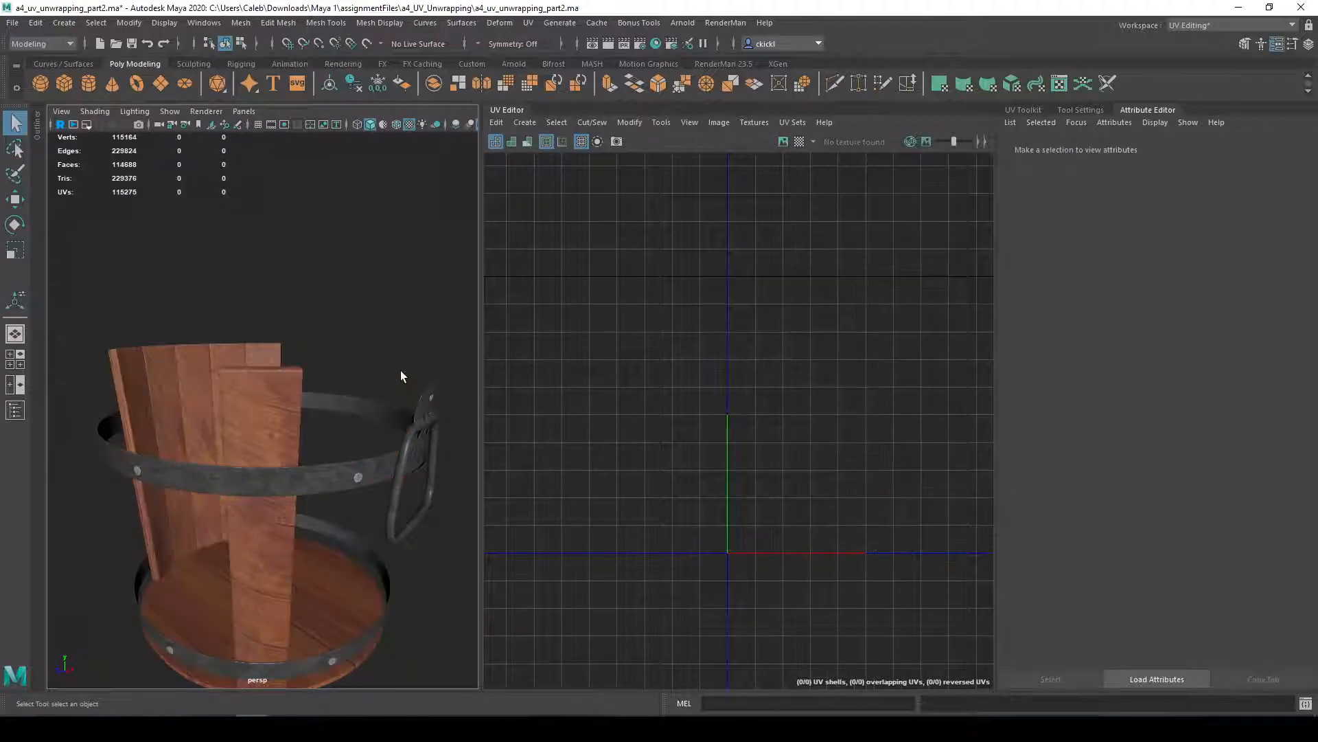
# - Delete the other leftover spars, keeping only the original straightened spar, and select it
pyautogui.keyDown('alt'); pyautogui.moveTo(286, 355); pyautogui.dragTo(352, 346); pyautogui.keyUp('alt')
pyautogui.click(384, 364)
pyautogui.press('Delete')
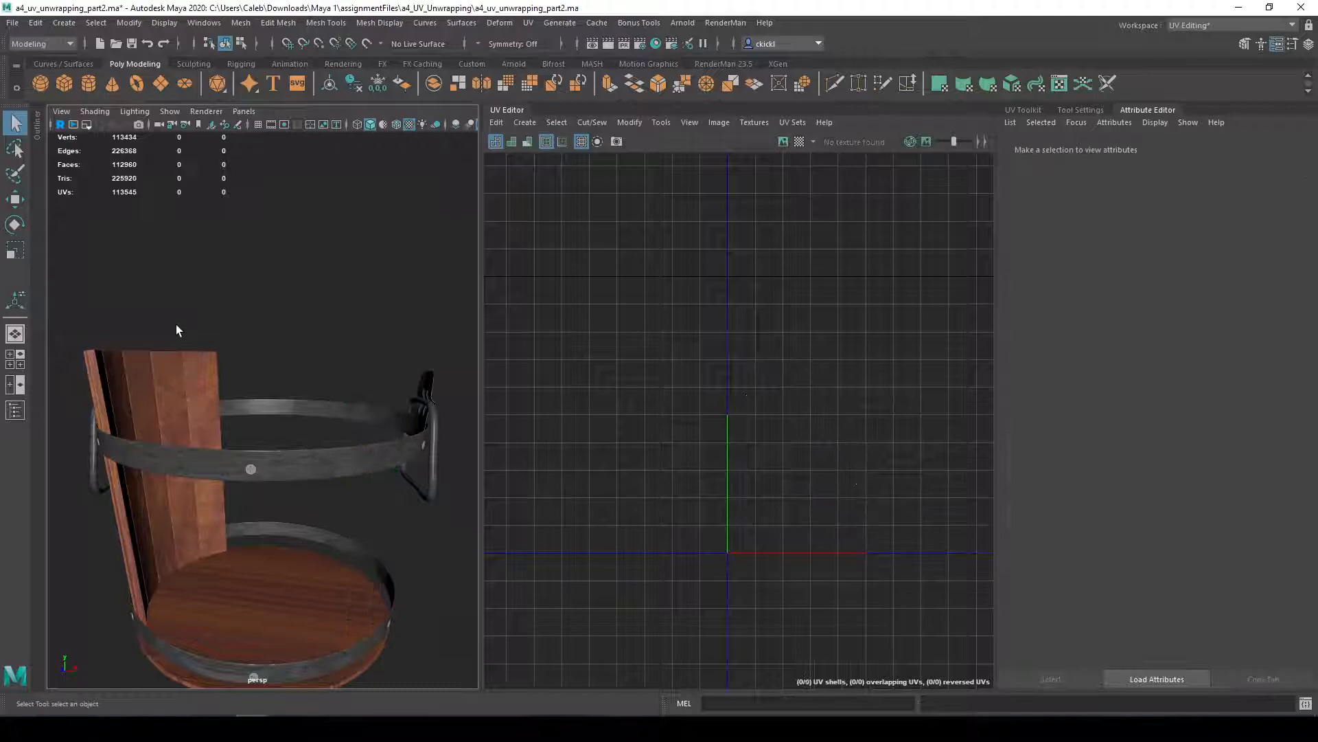
pyautogui.press('Delete')
pyautogui.moveTo(238, 358); pyautogui.dragTo(306, 365)
pyautogui.click(230, 450)
pyautogui.keyDown('alt'); pyautogui.moveTo(259, 428); pyautogui.dragTo(344, 393, button='middle'); pyautogui.keyUp('alt')
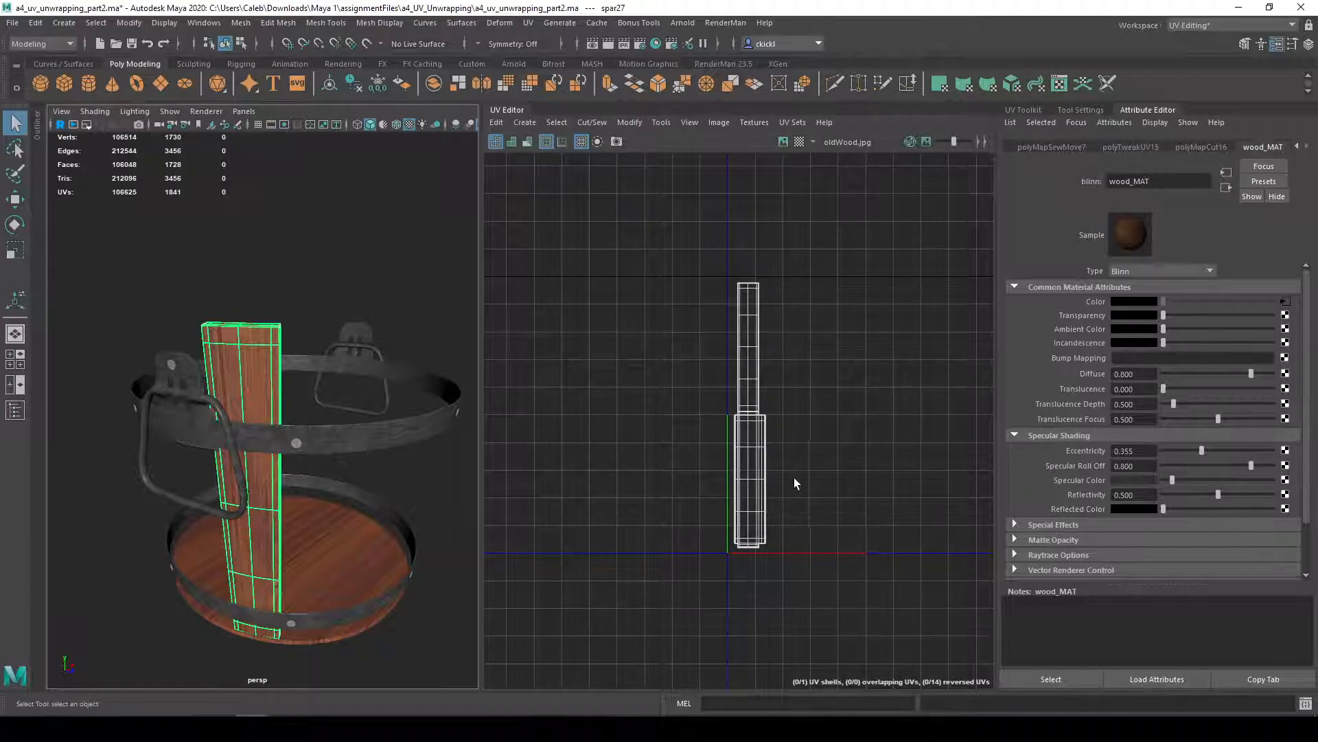
# - Try rotating the remaining spar around the bucket's vertical axis, and undo the rotation
pyautogui.keyDown('alt'); pyautogui.moveTo(414, 508); pyautogui.dragTo(383, 533); pyautogui.keyUp('alt')
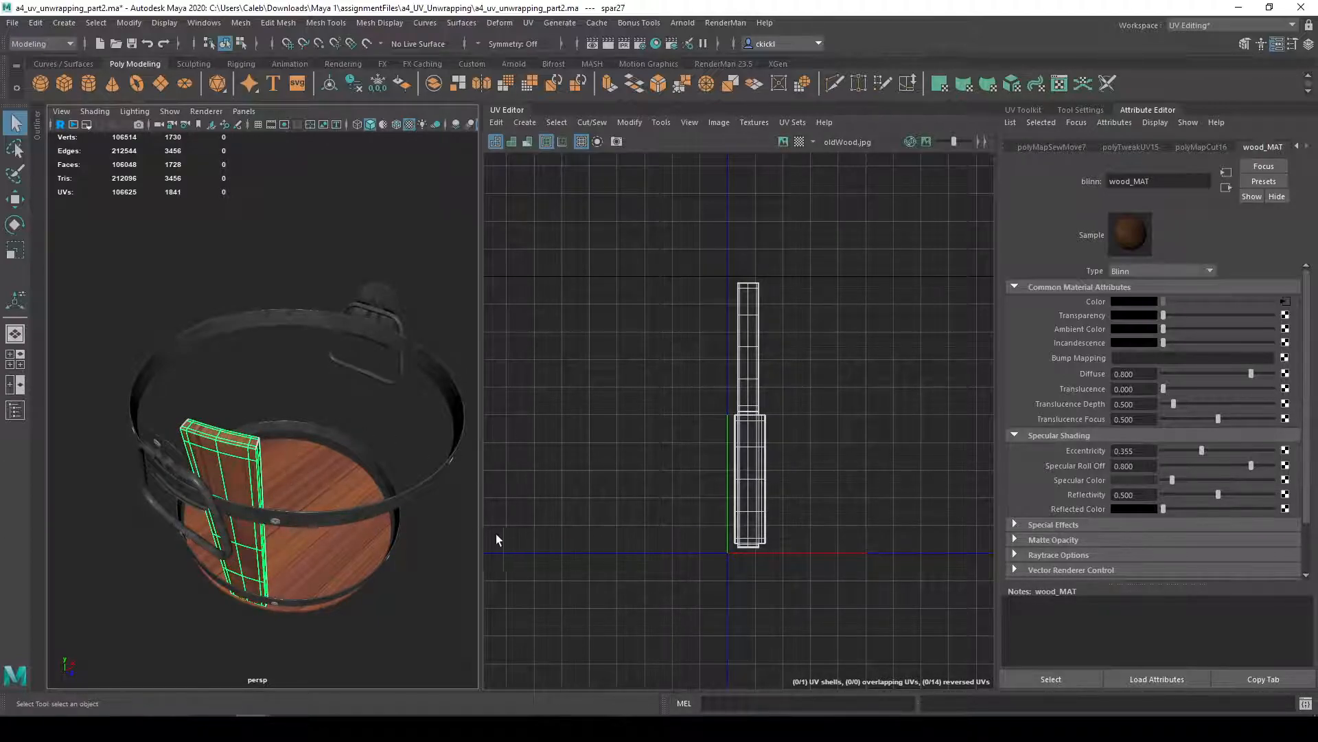
pyautogui.keyDown('alt'); pyautogui.moveTo(396, 529); pyautogui.dragTo(130, 610); pyautogui.keyUp('alt')
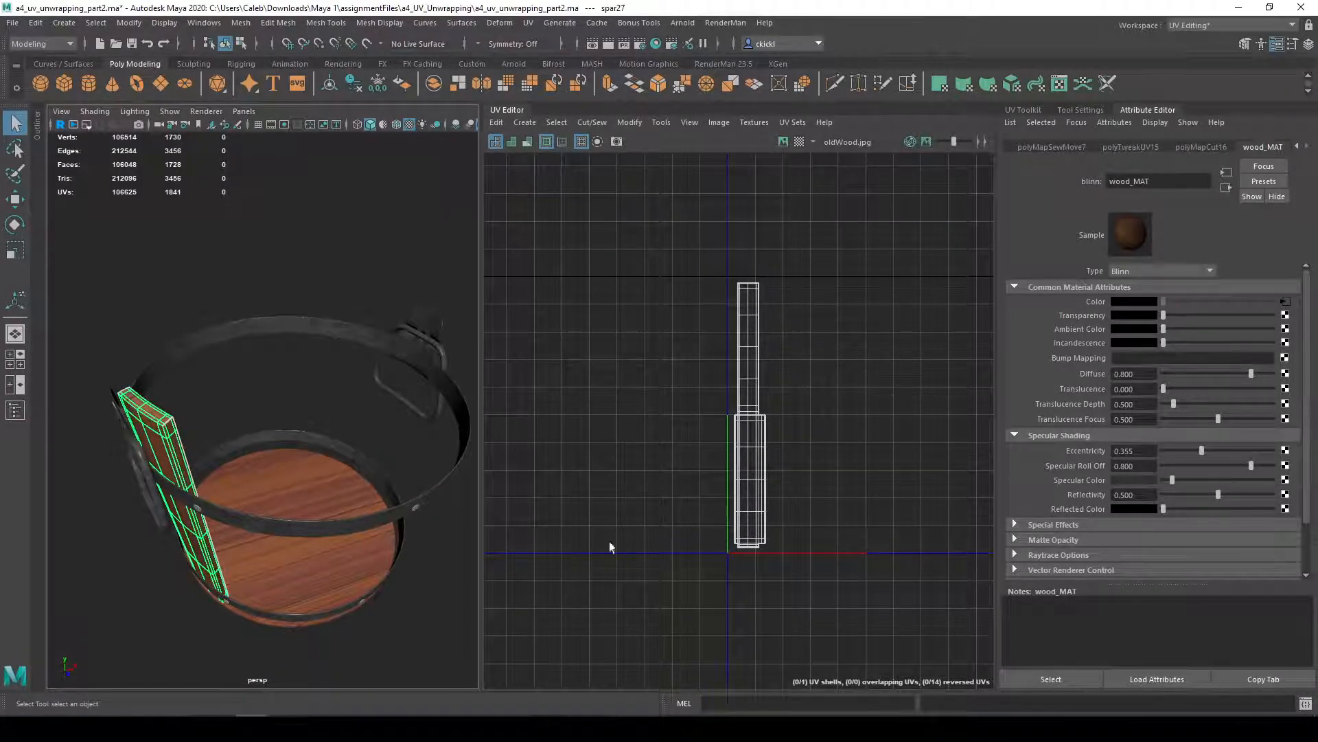
pyautogui.keyDown('alt'); pyautogui.moveTo(390, 559); pyautogui.dragTo(416, 564); pyautogui.keyUp('alt')
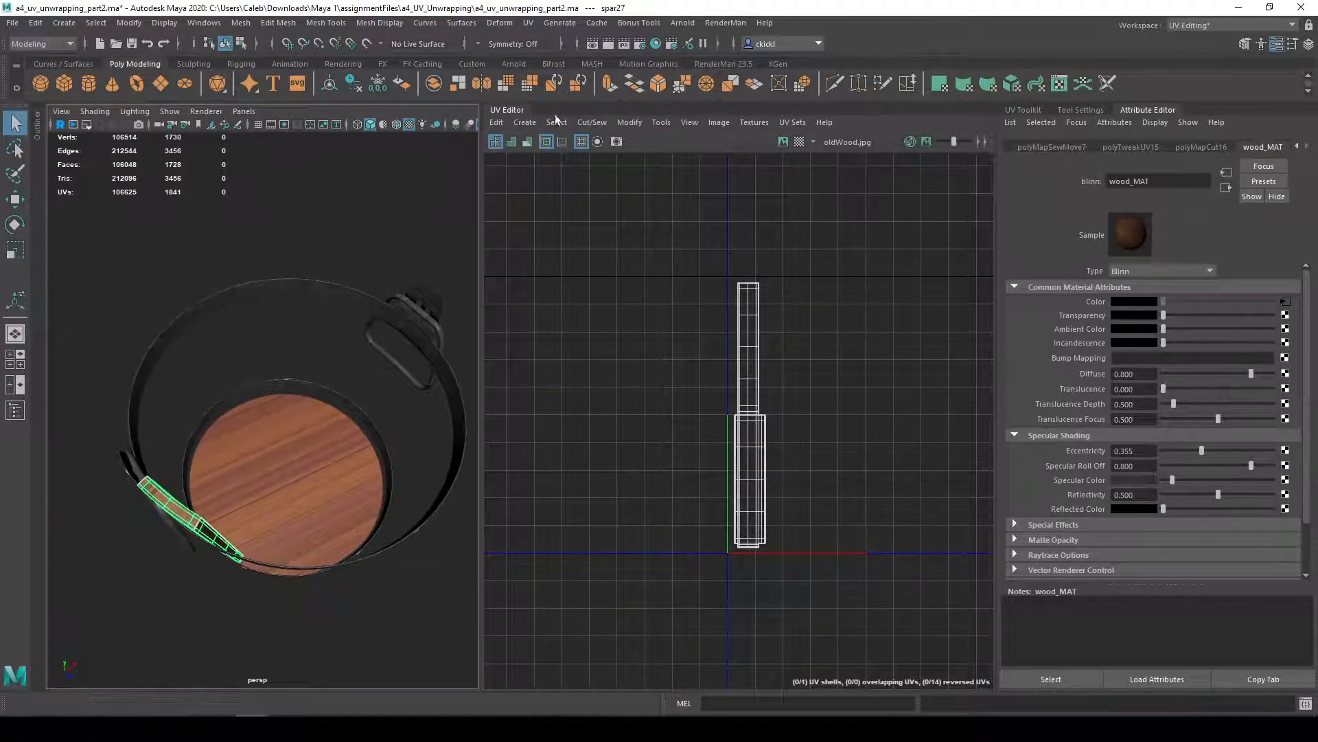
pyautogui.click(63, 24)
pyautogui.click(335, 9)
pyautogui.press('e')
pyautogui.keyDown('alt'); pyautogui.moveTo(320, 504); pyautogui.dragTo(447, 484); pyautogui.keyUp('alt')
pyautogui.hotkey('ctrl', 'z')
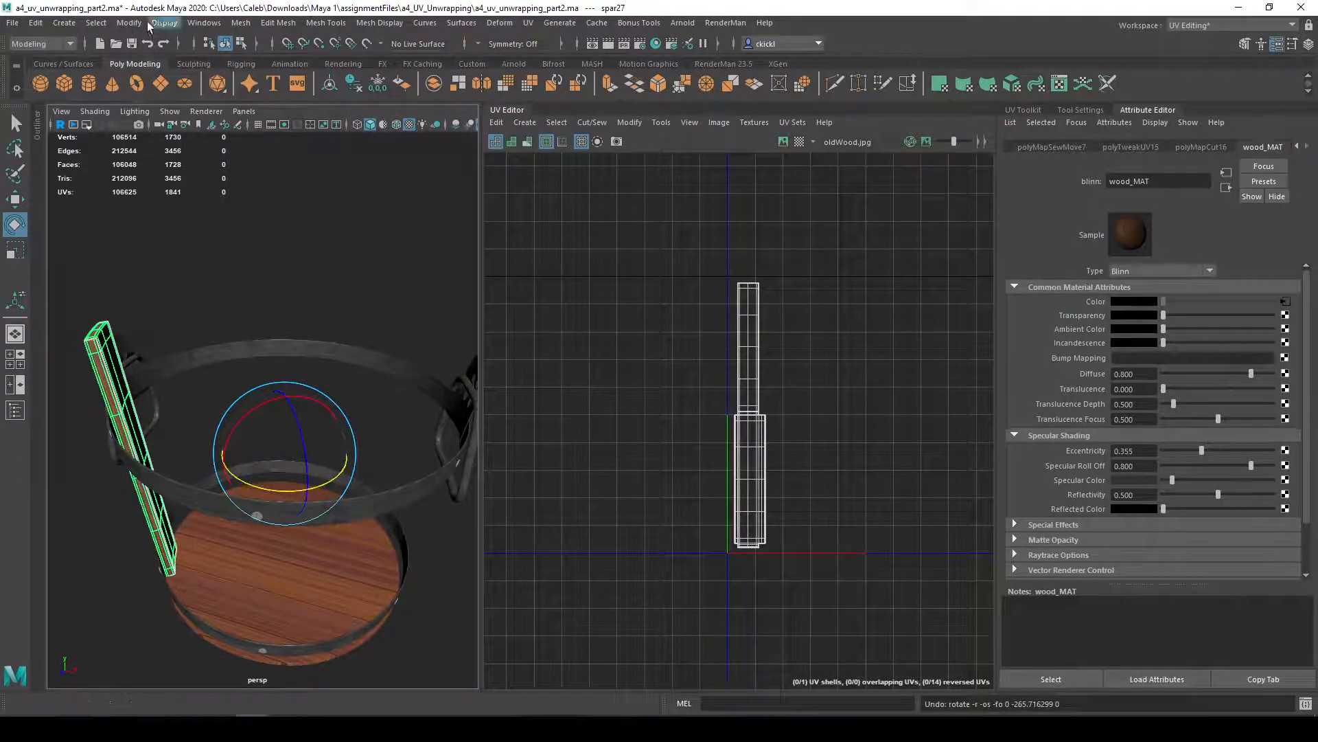
# - Open the Duplicate Special options for the remaining spar
pyautogui.click(116, 26)
pyautogui.moveTo(35, 23)
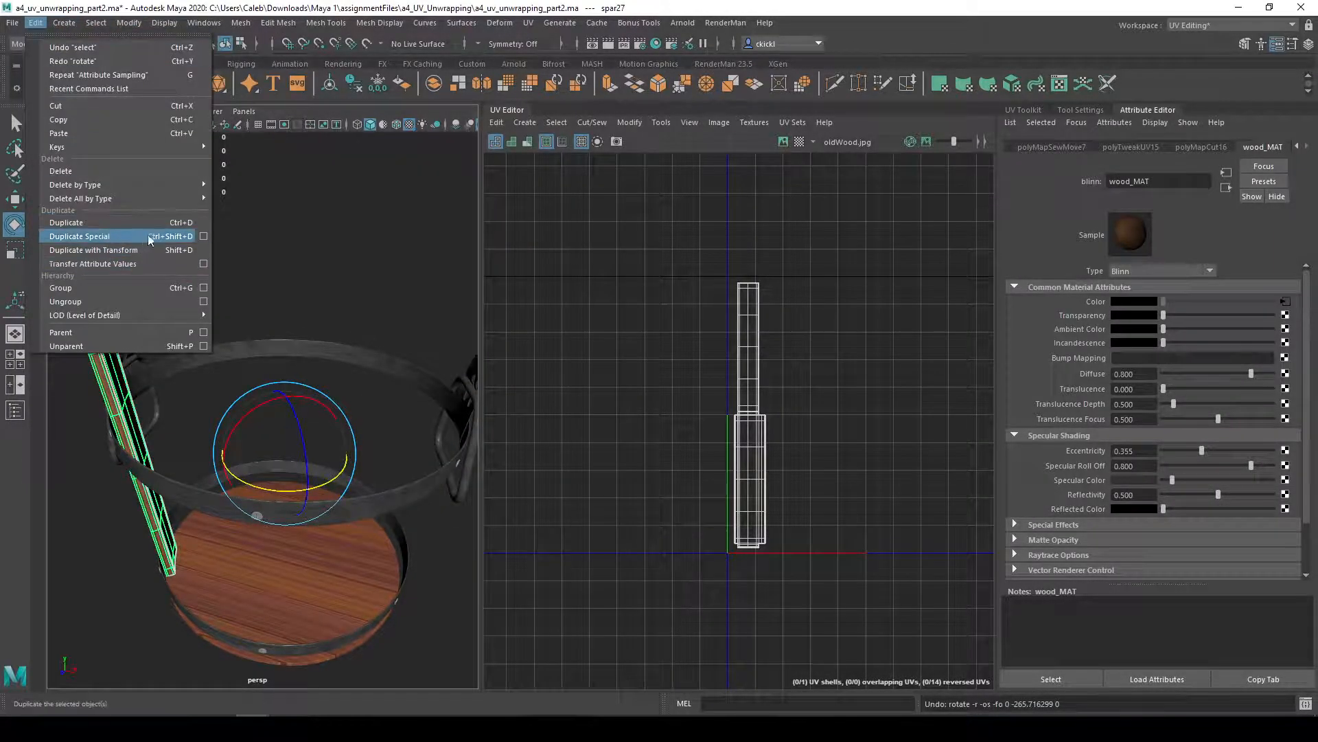
pyautogui.click(202, 237)
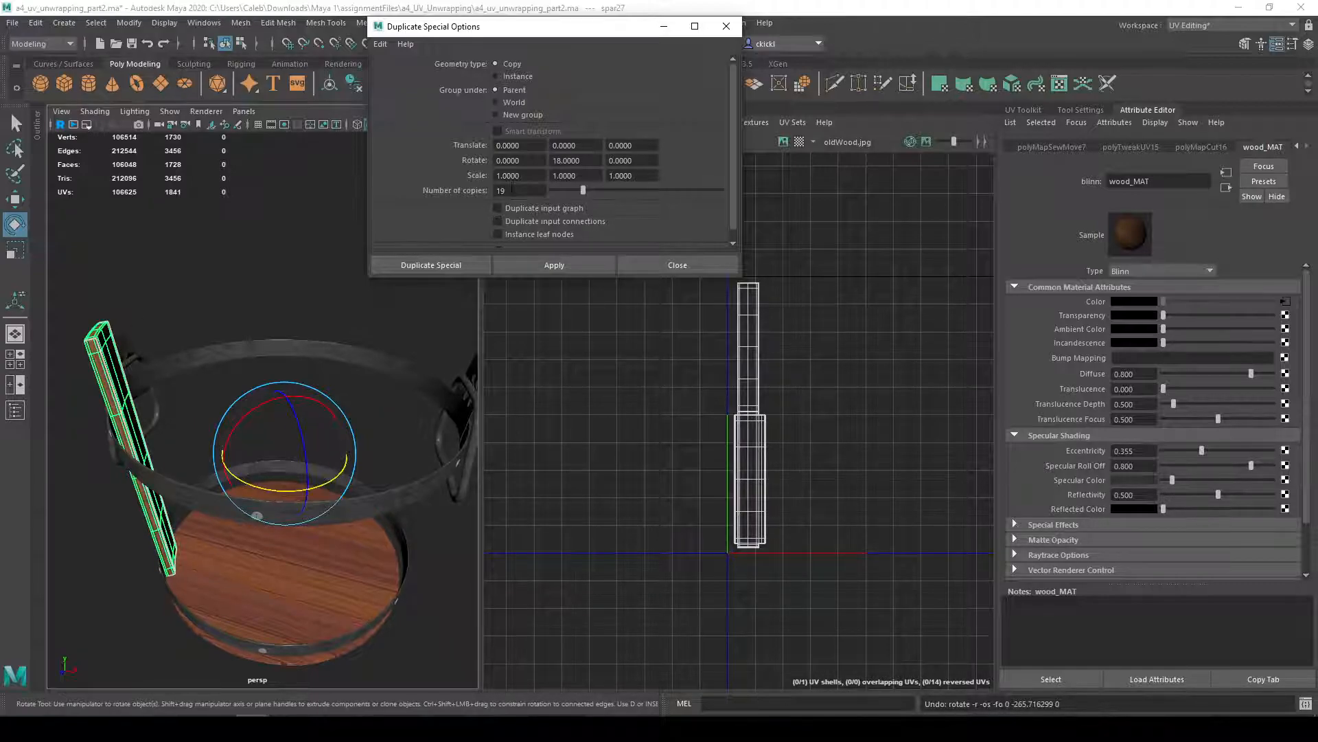
pyautogui.click(547, 159)
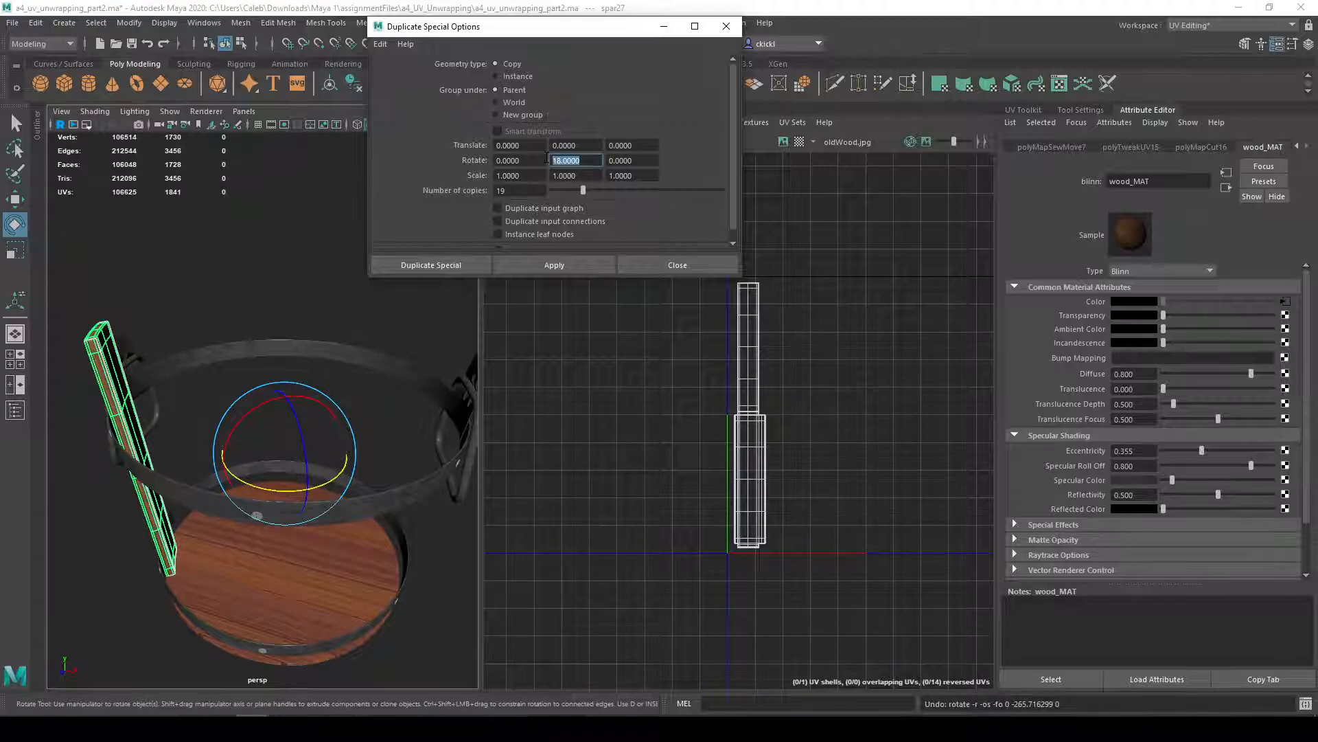
pyautogui.keyDown('alt'); pyautogui.moveTo(322, 448); pyautogui.dragTo(386, 479); pyautogui.keyUp('alt')
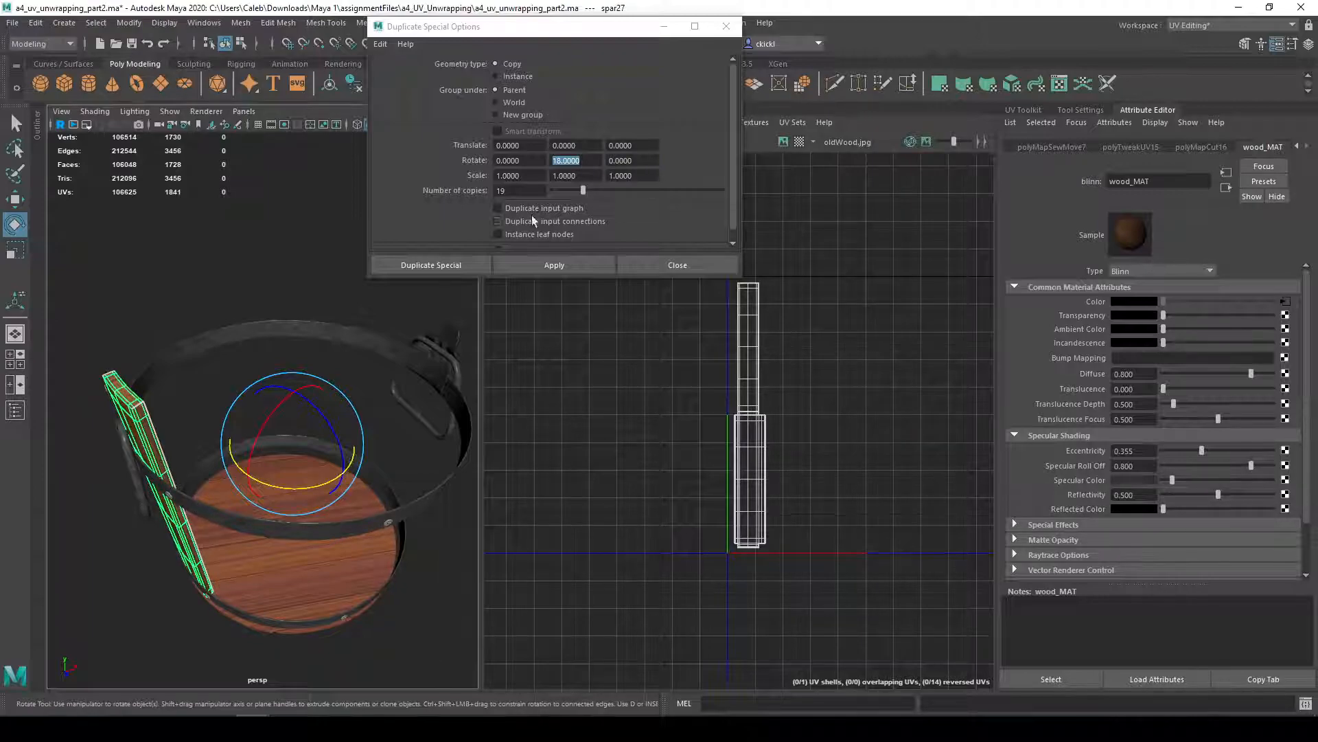
# - Set the number of copies to 1 and create three test spars one after another, each rotated 18 degrees about Y
pyautogui.click(525, 191)
pyautogui.write('1')
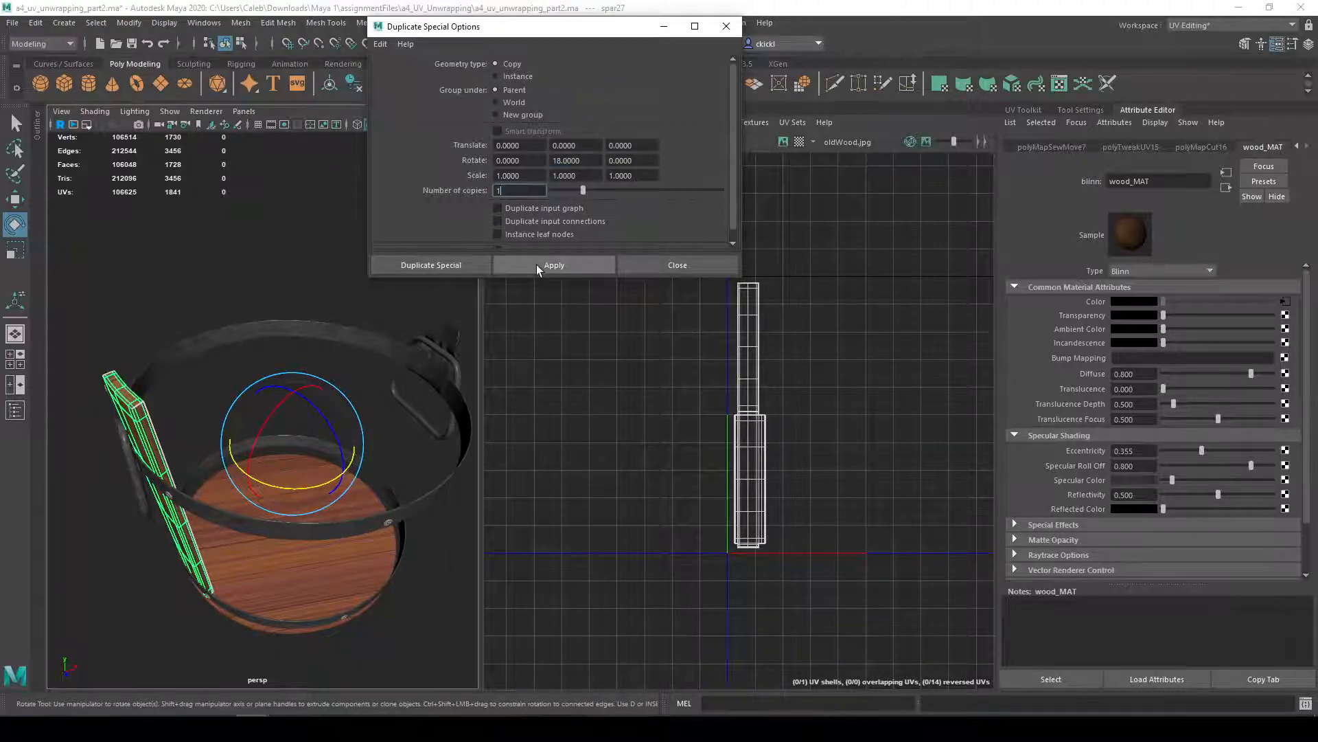
pyautogui.click(537, 265)
pyautogui.keyDown('alt'); pyautogui.moveTo(423, 625); pyautogui.dragTo(419, 550); pyautogui.keyUp('alt')
pyautogui.doubleClick(570, 160)
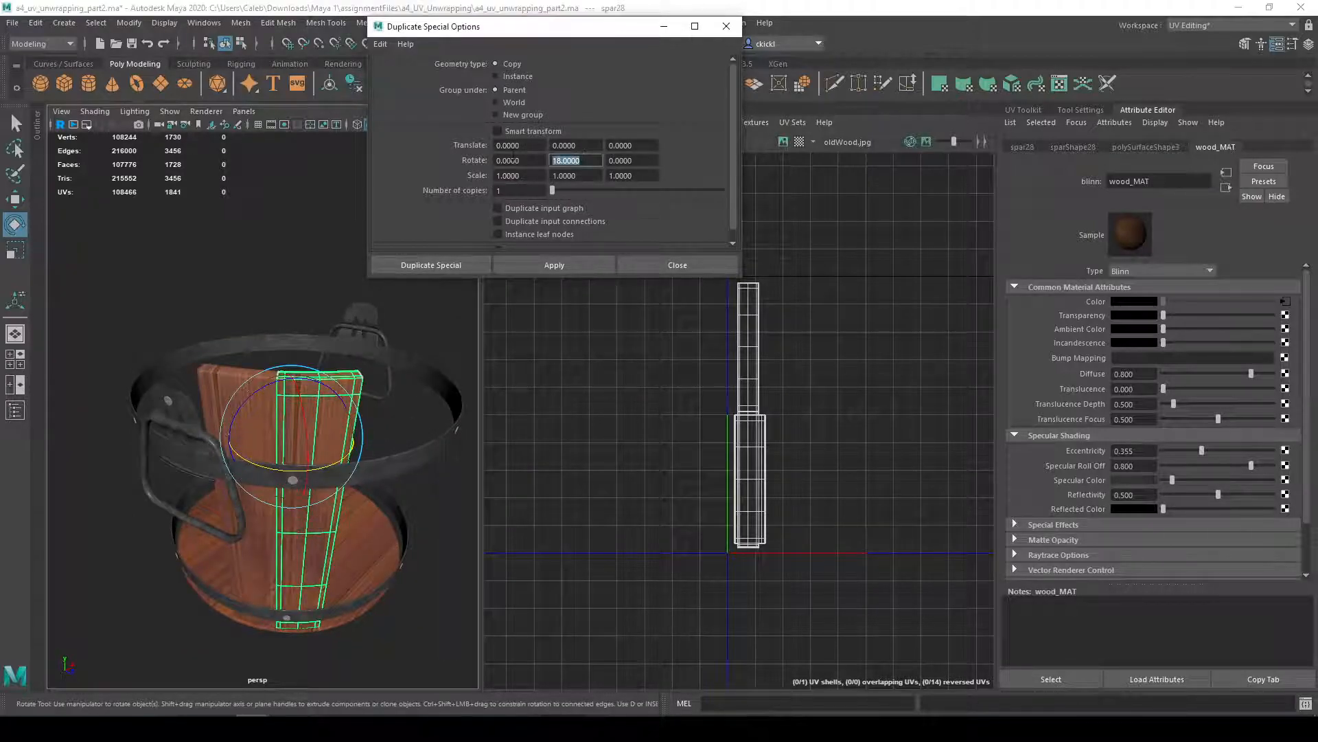
pyautogui.click(540, 267)
pyautogui.click(539, 265)
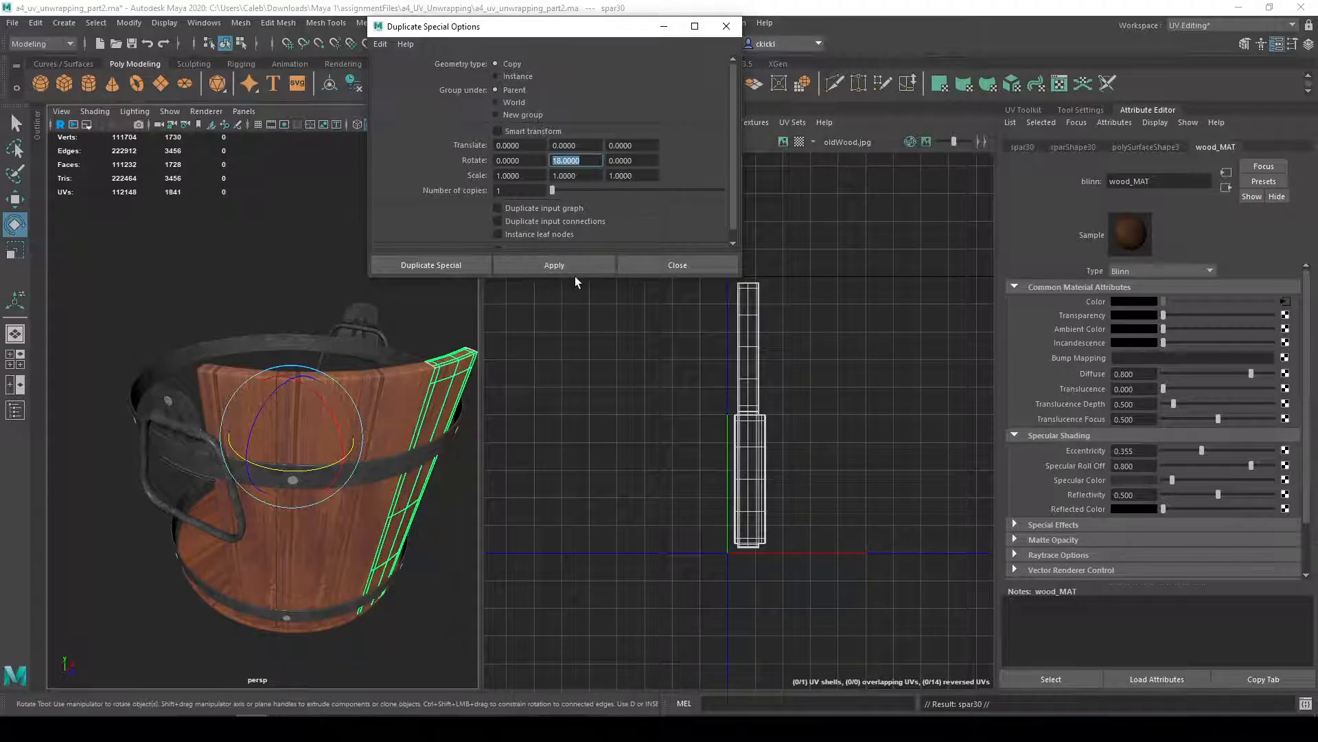
# - Select the three test spar copies and delete them
pyautogui.click(388, 412)
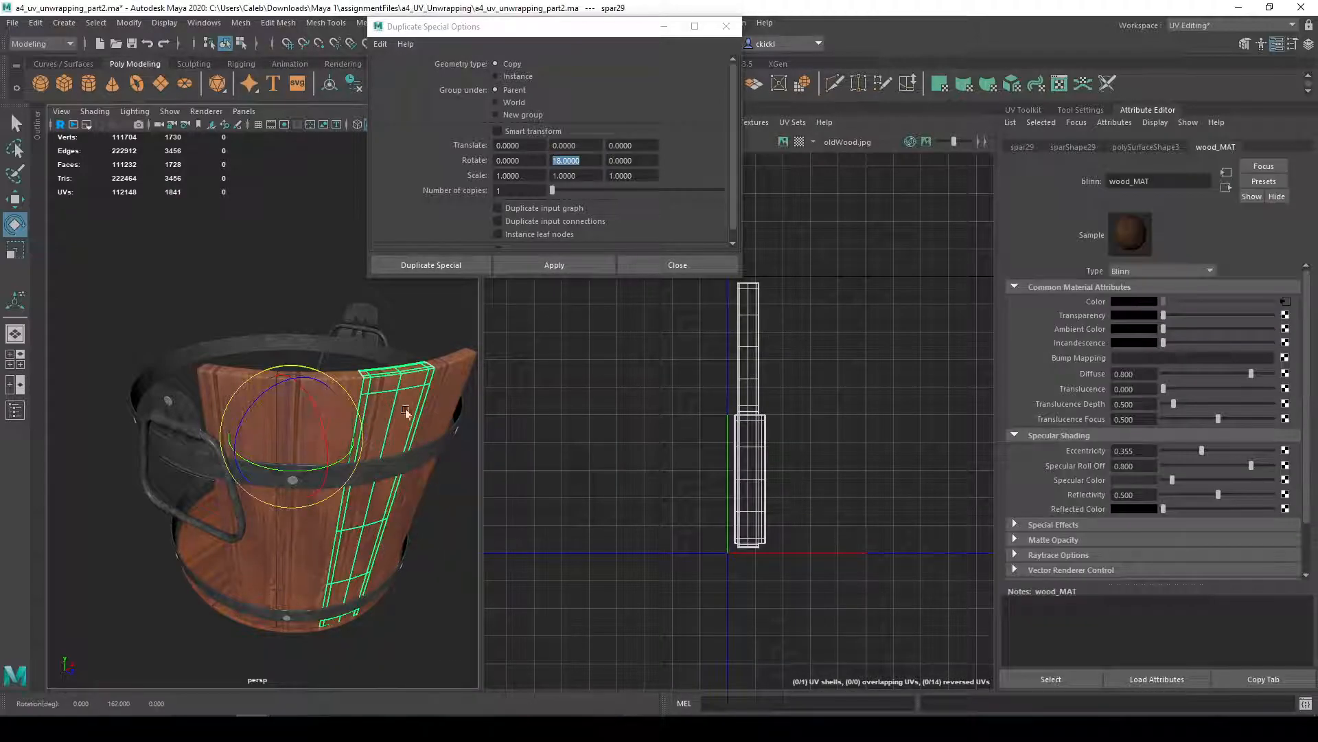
pyautogui.press('q')
pyautogui.keyDown('shift'); pyautogui.click(336, 389); pyautogui.keyUp('shift')
pyautogui.keyDown('shift'); pyautogui.click(458, 385); pyautogui.keyUp('shift')
pyautogui.press('Delete')
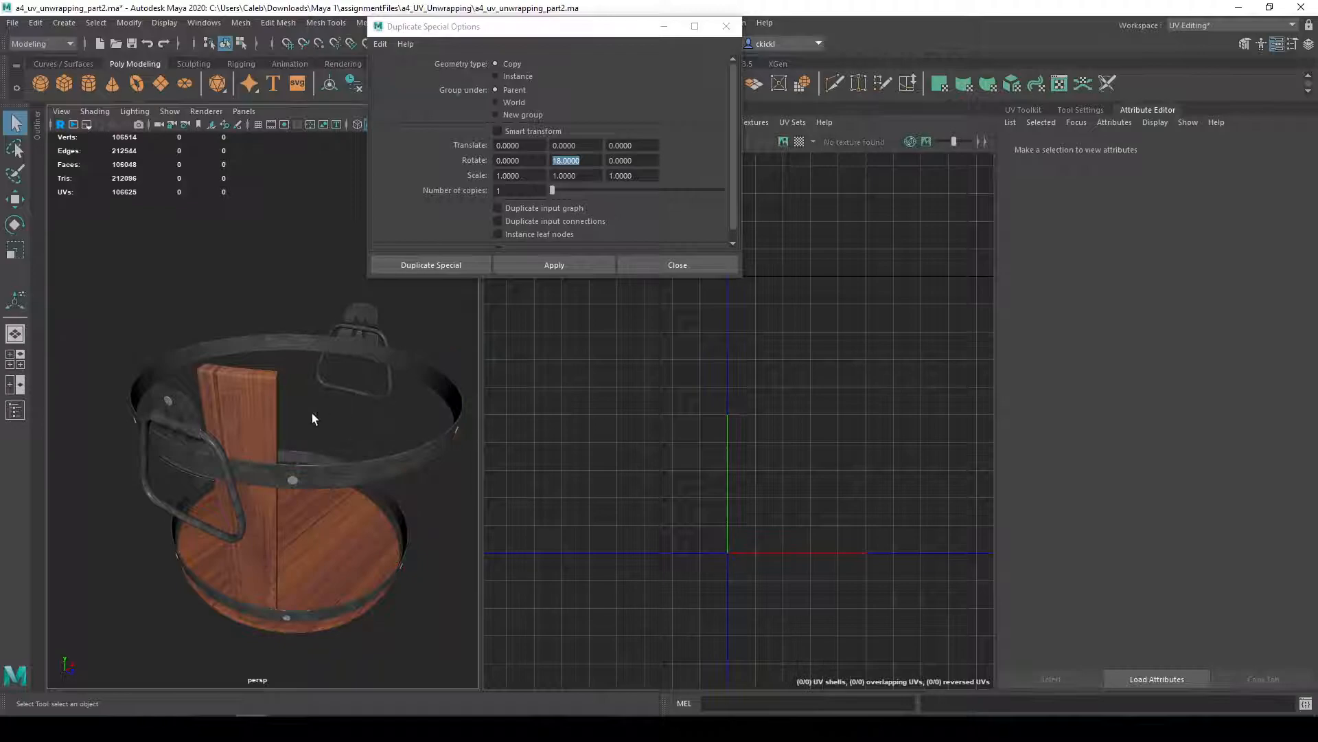
# - Duplicate the original spar with 19 copies rotated 18 degrees about Y, and deselect the result
pyautogui.click(264, 412)
pyautogui.moveTo(514, 191); pyautogui.dragTo(405, 181)
pyautogui.write('19')
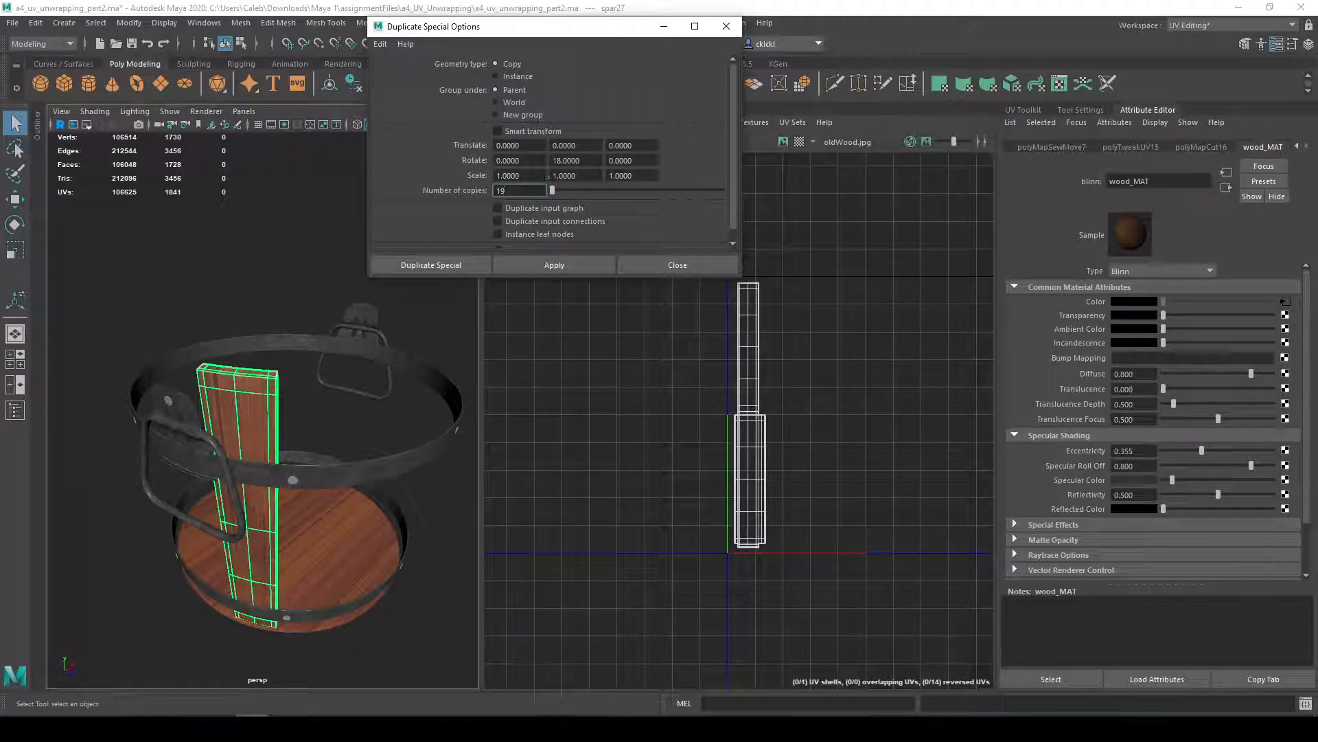
pyautogui.click(567, 160)
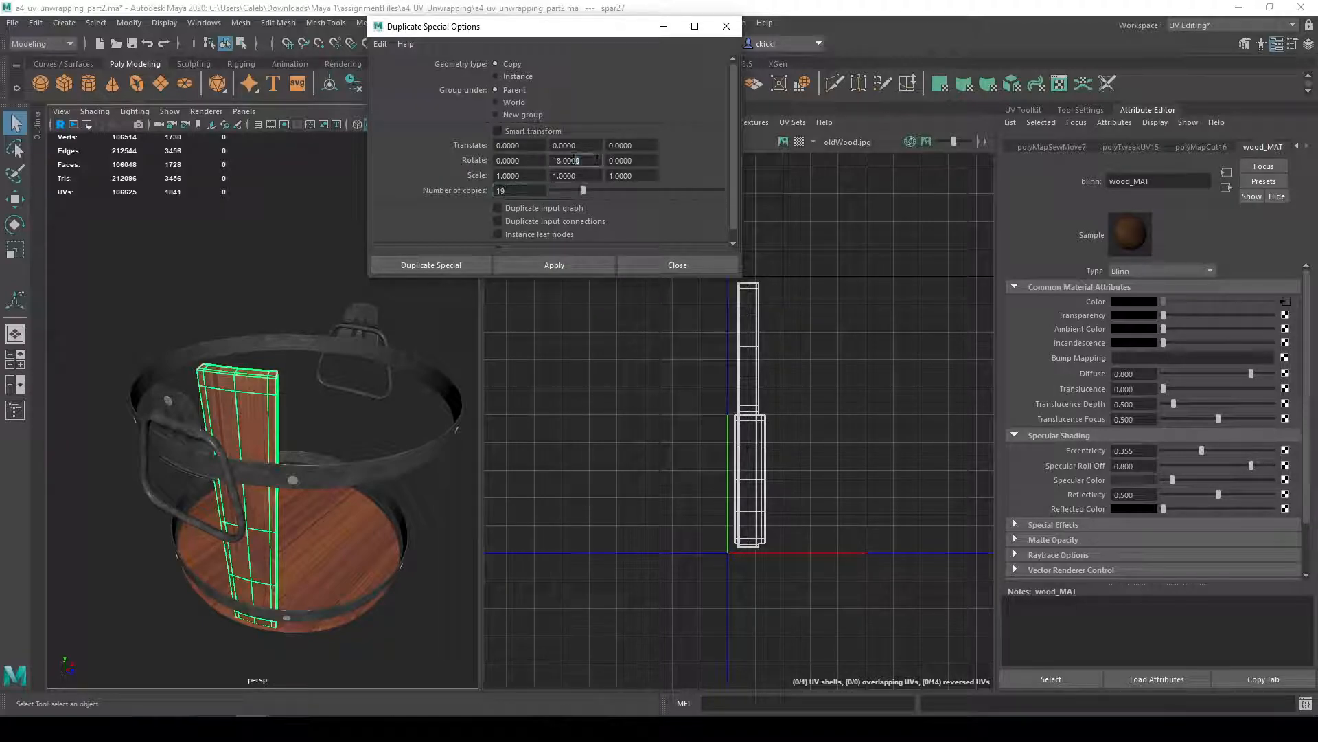
pyautogui.click(555, 266)
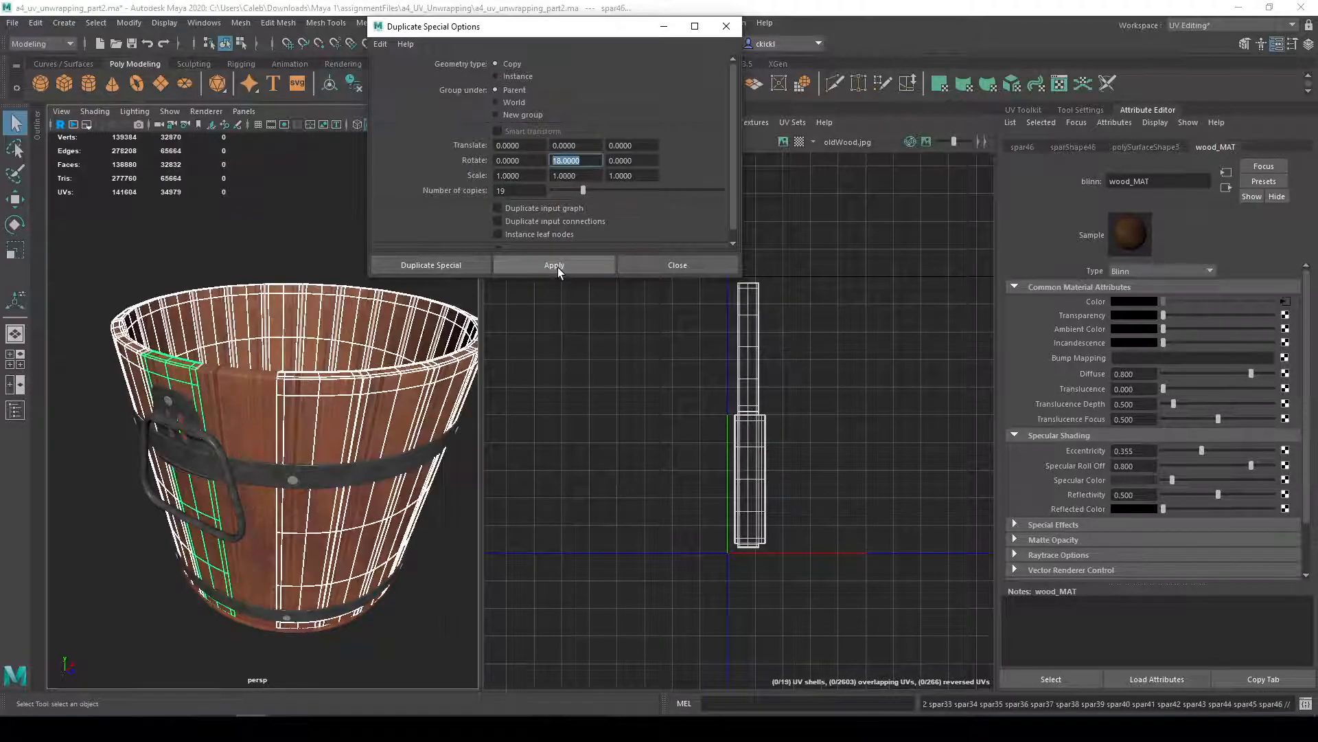
pyautogui.moveTo(400, 348); pyautogui.dragTo(469, 329, button='right')
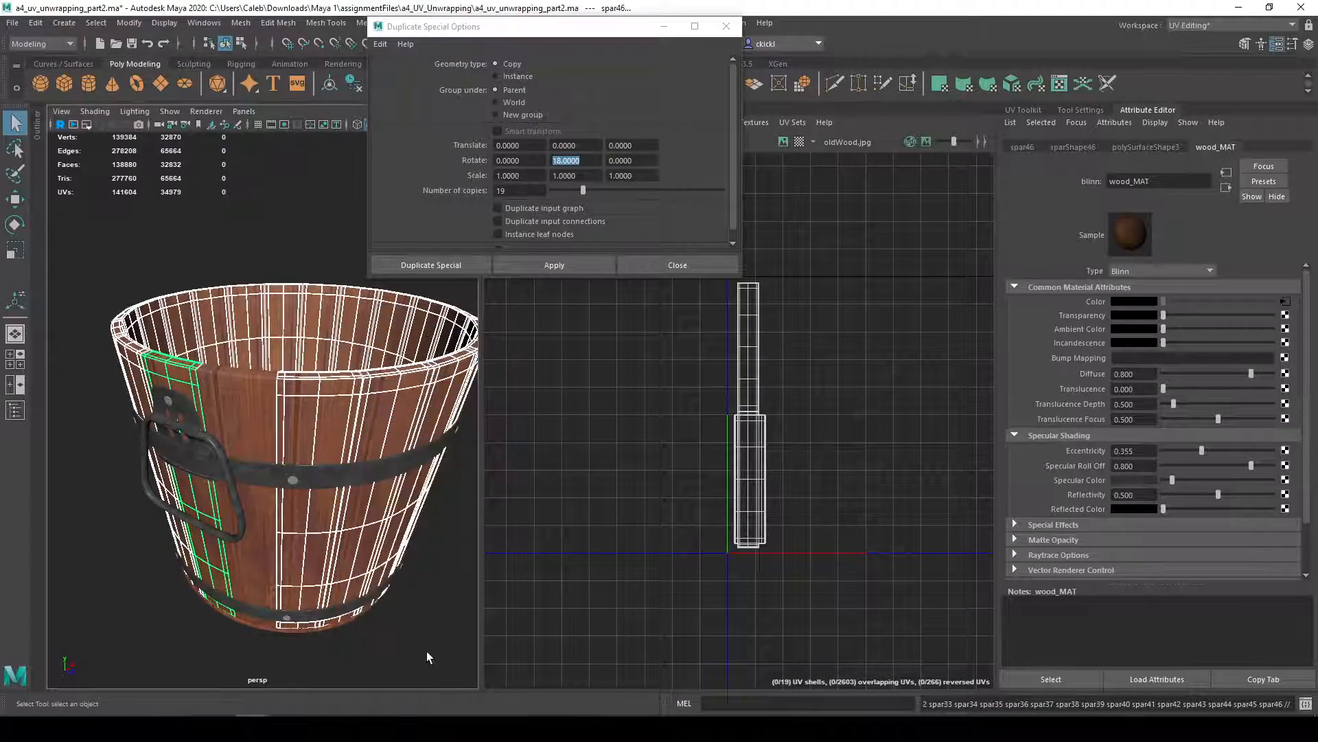
pyautogui.click(431, 642)
# - Inspect individual spars of the rebuilt bucket from several sides and close the Duplicate Special options
pyautogui.scroll(-5, 440, 621)
pyautogui.scroll(8, 425, 575)
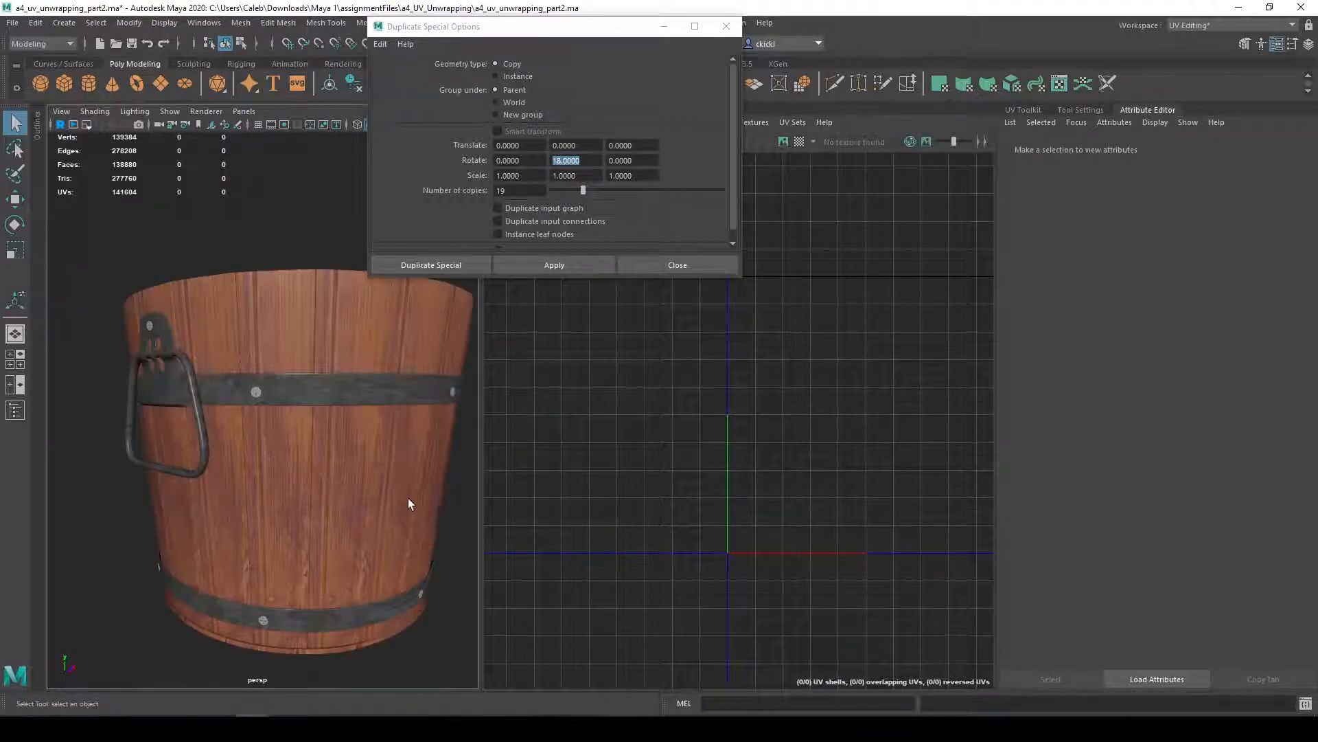
pyautogui.click(261, 505)
pyautogui.keyDown('alt'); pyautogui.moveTo(261, 505); pyautogui.dragTo(365, 512); pyautogui.keyUp('alt')
pyautogui.click(337, 516)
pyautogui.click(229, 526)
pyautogui.click(355, 536)
pyautogui.click(393, 529)
pyautogui.keyDown('alt'); pyautogui.moveTo(461, 524); pyautogui.dragTo(336, 505); pyautogui.keyUp('alt')
pyautogui.click(337, 506)
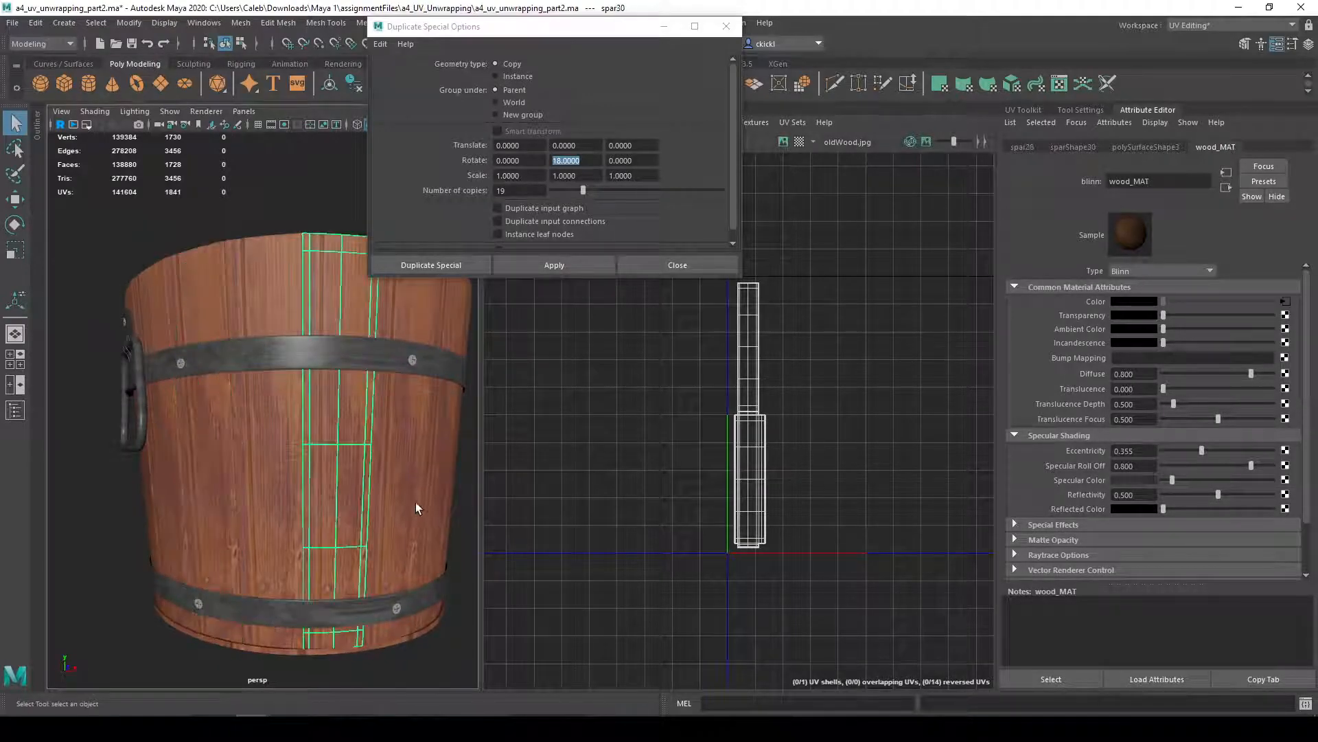
pyautogui.keyDown('alt'); pyautogui.moveTo(413, 483); pyautogui.dragTo(421, 509); pyautogui.keyUp('alt')
pyautogui.click(678, 265)
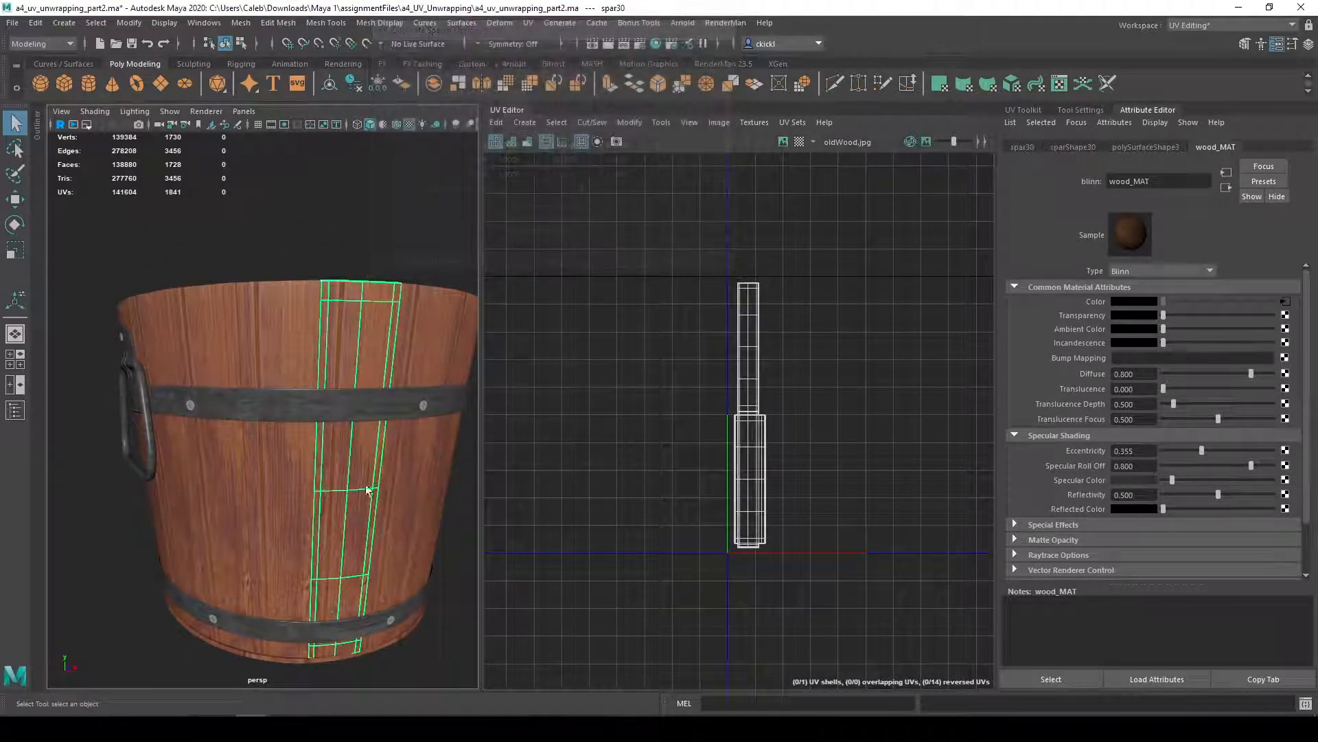
# - Select all 20 spars of the bucket together
pyautogui.scroll(-5, 306, 512)
pyautogui.keyDown('alt'); pyautogui.moveTo(306, 513); pyautogui.dragTo(182, 461); pyautogui.keyUp('alt')
pyautogui.scroll(5, 260, 463)
pyautogui.click(356, 662)
pyautogui.scroll(-3, 362, 456)
pyautogui.click(277, 515)
pyautogui.moveTo(425, 474)
pyautogui.mouseDown()
pyautogui.moveTo(454, 542)
pyautogui.moveTo(415, 590)
pyautogui.moveTo(426, 467)
pyautogui.moveTo(416, 474)
pyautogui.mouseUp()
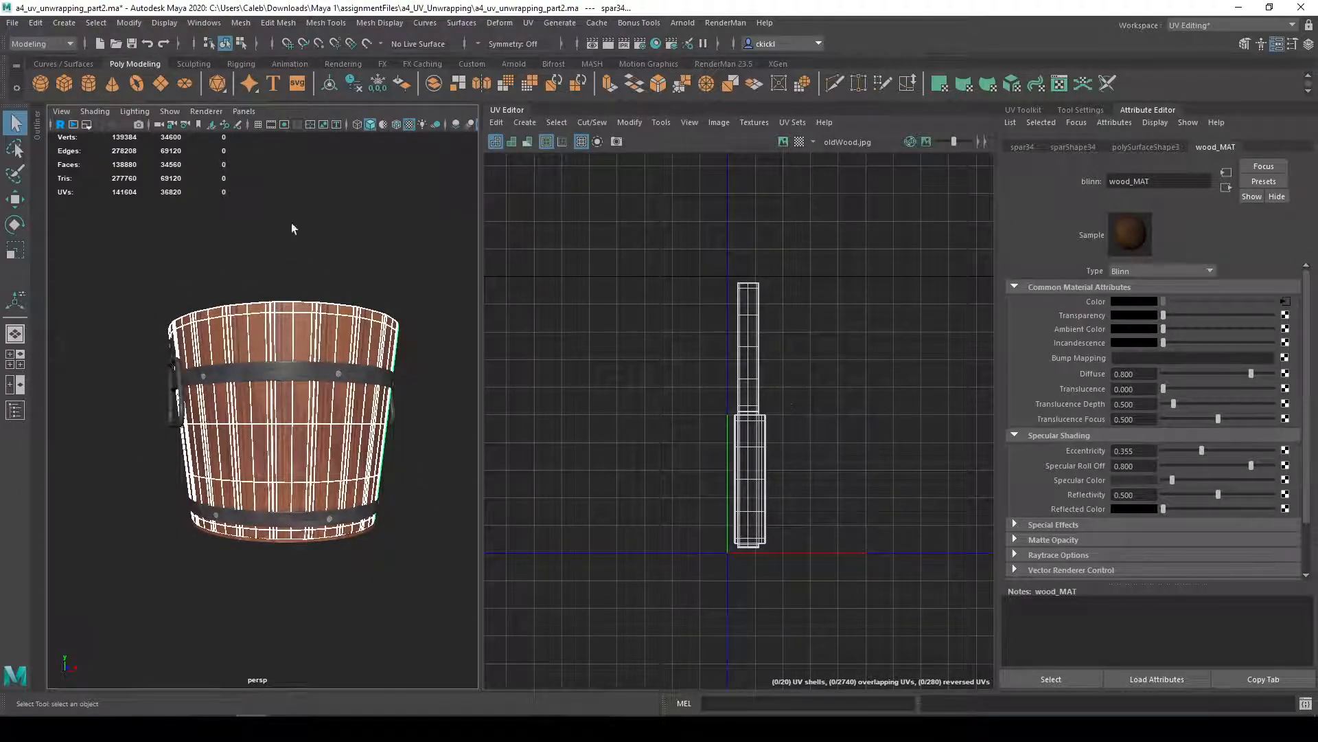
# - Select all the spars' overlapping UV shells in the UV Editor and display the UV Toolkit
pyautogui.rightClick(740, 452)
pyautogui.click(663, 427)
pyautogui.moveTo(656, 296); pyautogui.dragTo(953, 521)
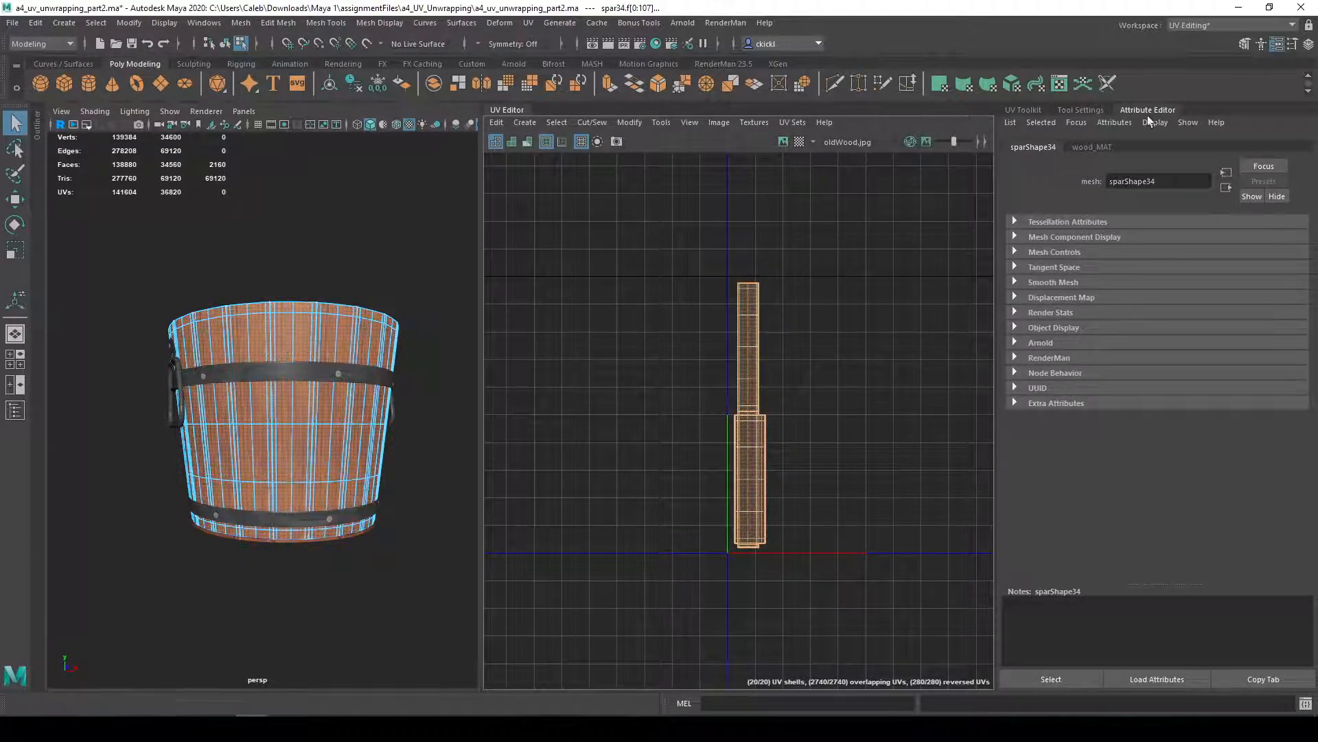
pyautogui.click(1024, 110)
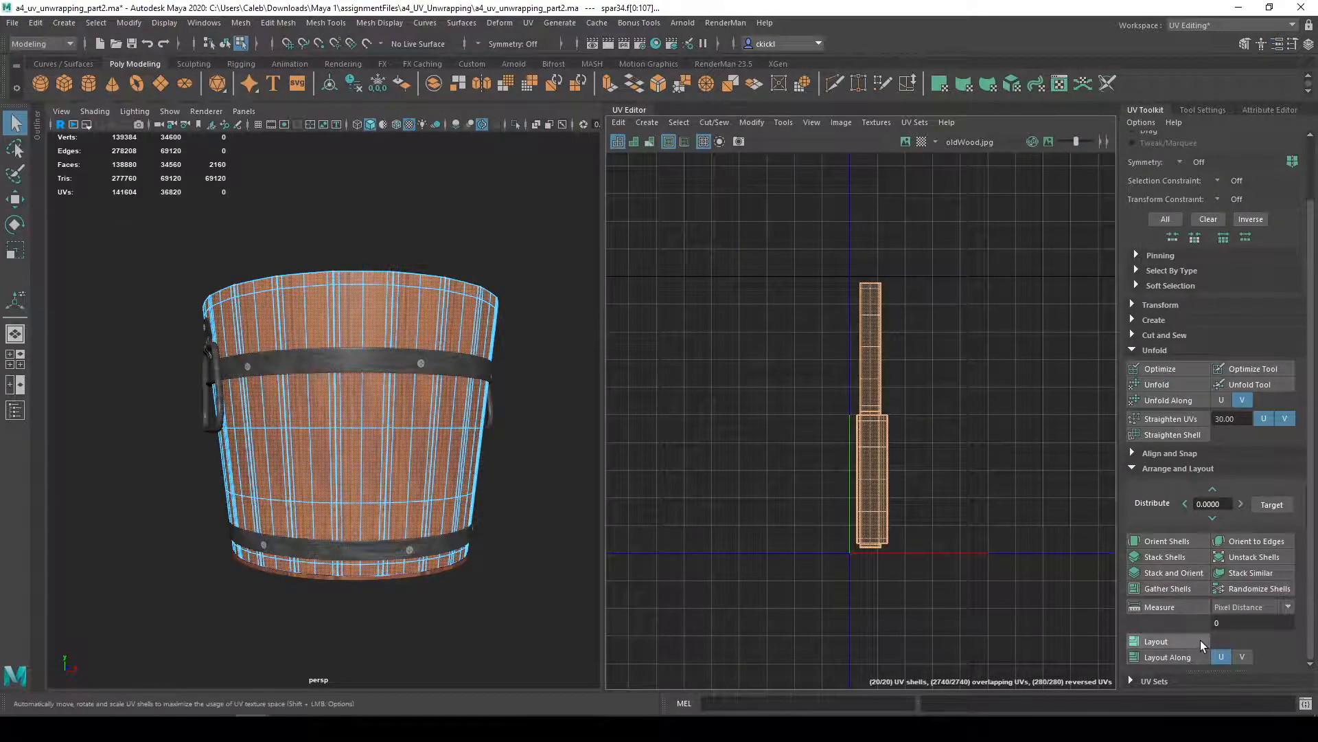
# - Try to lay out the stacked UV shells of all 20 selected spars
pyautogui.click(1201, 643)
pyautogui.keyDown('alt'); pyautogui.moveTo(1009, 629); pyautogui.dragTo(806, 572, button='middle'); pyautogui.keyUp('alt')
pyautogui.moveTo(878, 456); pyautogui.dragTo(692, 388)
pyautogui.keyDown('alt'); pyautogui.moveTo(517, 508); pyautogui.dragTo(628, 434); pyautogui.keyUp('alt')
pyautogui.hotkey('ctrl', 'z')
# - Remove individual spars from the selection one by one while going around the bucket
pyautogui.keyDown('alt'); pyautogui.moveTo(591, 534); pyautogui.dragTo(437, 443); pyautogui.keyUp('alt')
pyautogui.keyDown('ctrl'); pyautogui.click(373, 423); pyautogui.keyUp('ctrl')
pyautogui.keyDown('ctrl'); pyautogui.click(437, 423); pyautogui.keyUp('ctrl')
pyautogui.keyDown('ctrl'); pyautogui.click(405, 443); pyautogui.keyUp('ctrl')
pyautogui.keyDown('alt'); pyautogui.moveTo(509, 462); pyautogui.dragTo(371, 458); pyautogui.keyUp('alt')
pyautogui.keyDown('ctrl'); pyautogui.click(434, 461); pyautogui.keyUp('ctrl')
pyautogui.keyDown('alt'); pyautogui.moveTo(471, 465); pyautogui.dragTo(345, 465); pyautogui.keyUp('alt')
pyautogui.keyDown('ctrl'); pyautogui.click(341, 466); pyautogui.keyUp('ctrl')
pyautogui.keyDown('alt'); pyautogui.moveTo(475, 467); pyautogui.dragTo(307, 471); pyautogui.keyUp('alt')
pyautogui.keyDown('ctrl'); pyautogui.click(326, 470); pyautogui.keyUp('ctrl')
pyautogui.keyDown('alt'); pyautogui.moveTo(474, 470); pyautogui.dragTo(369, 469); pyautogui.keyUp('alt')
pyautogui.keyDown('ctrl'); pyautogui.click(334, 467); pyautogui.keyUp('ctrl')
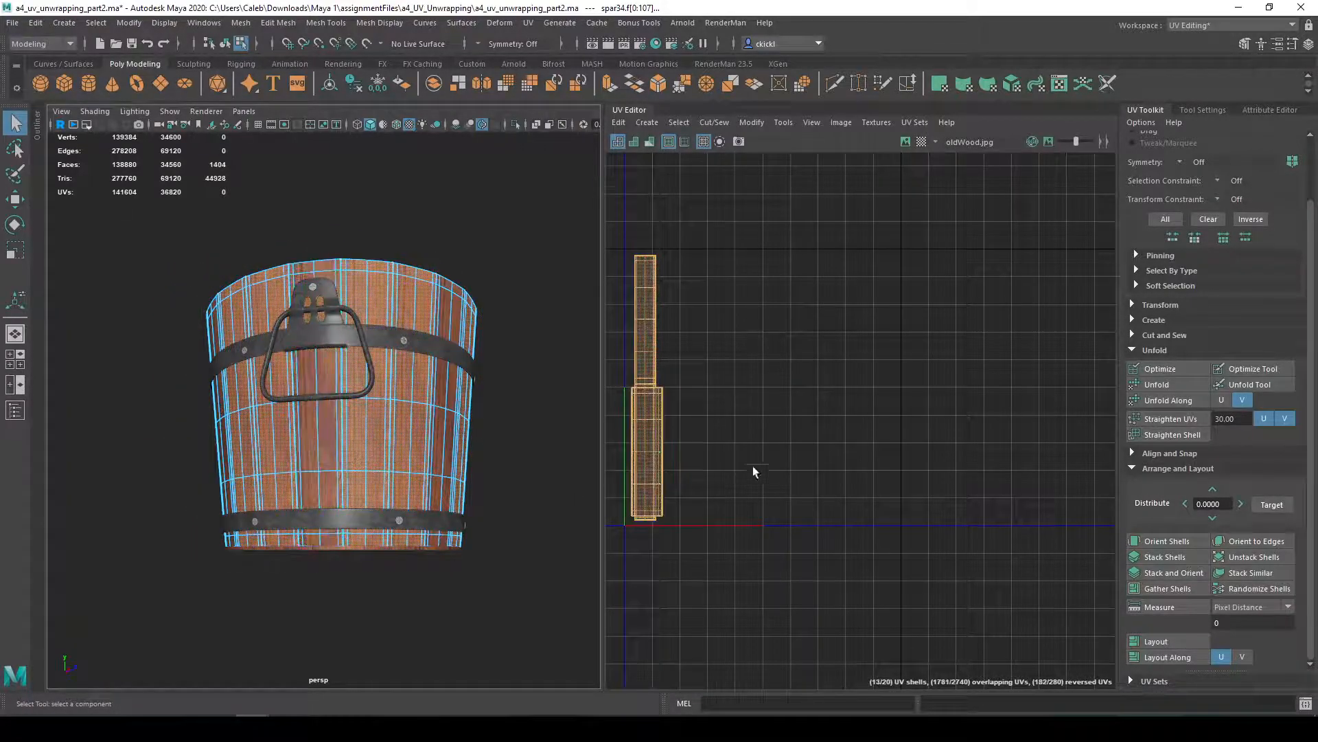
pyautogui.keyDown('alt'); pyautogui.moveTo(766, 382); pyautogui.dragTo(831, 403, button='middle'); pyautogui.keyUp('alt')
pyautogui.keyDown('alt'); pyautogui.moveTo(481, 464); pyautogui.dragTo(625, 465); pyautogui.keyUp('alt')
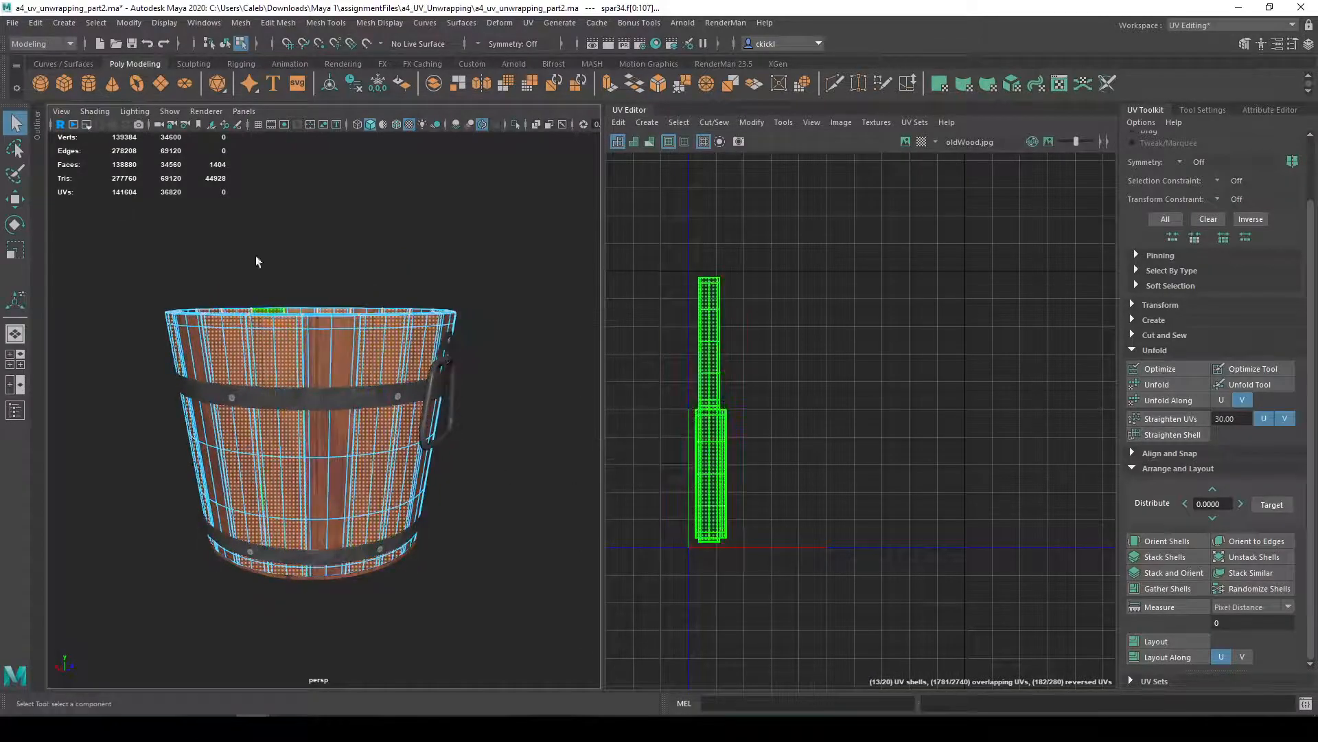
pyautogui.keyDown('alt'); pyautogui.moveTo(472, 554); pyautogui.dragTo(770, 537); pyautogui.keyUp('alt')
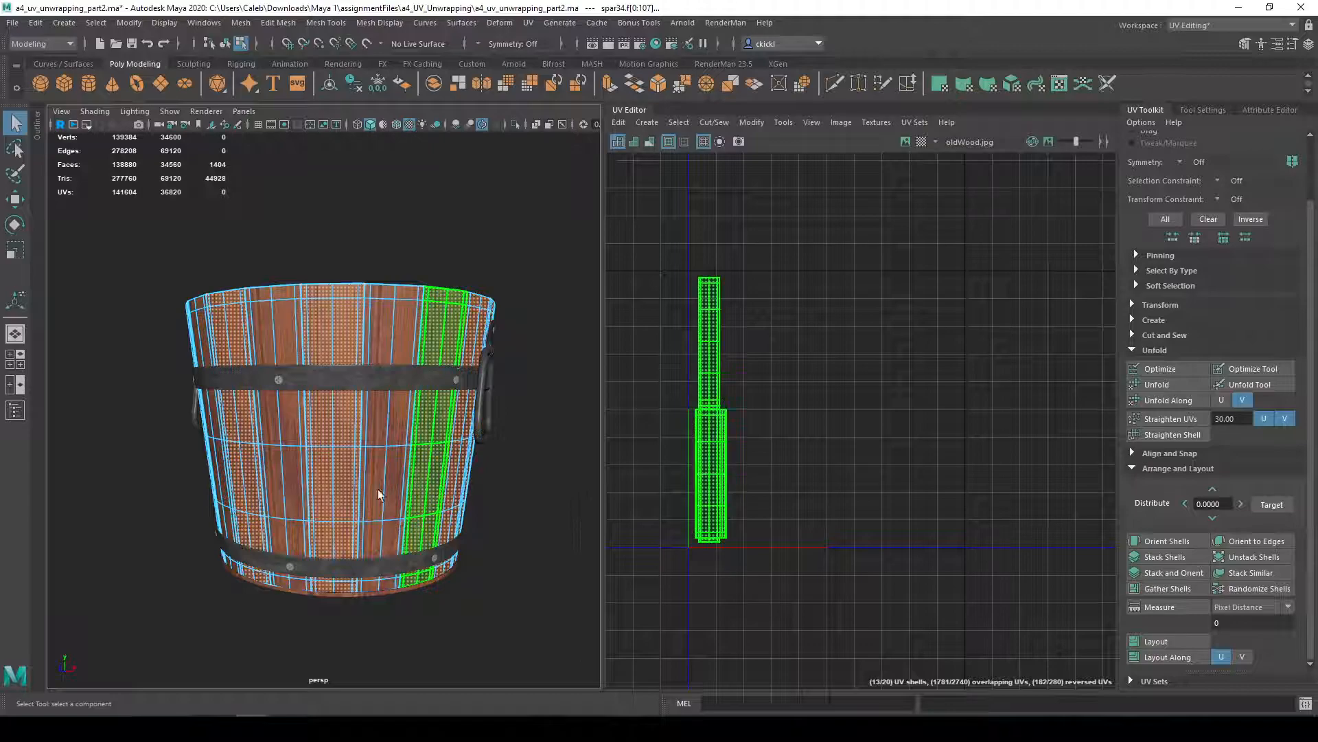
pyautogui.keyDown('alt'); pyautogui.moveTo(263, 507); pyautogui.dragTo(253, 481); pyautogui.keyUp('alt')
# - Reselect all 20 spars around the bucket and lay out their UV shells without overlaps
pyautogui.moveTo(167, 471); pyautogui.dragTo(550, 487)
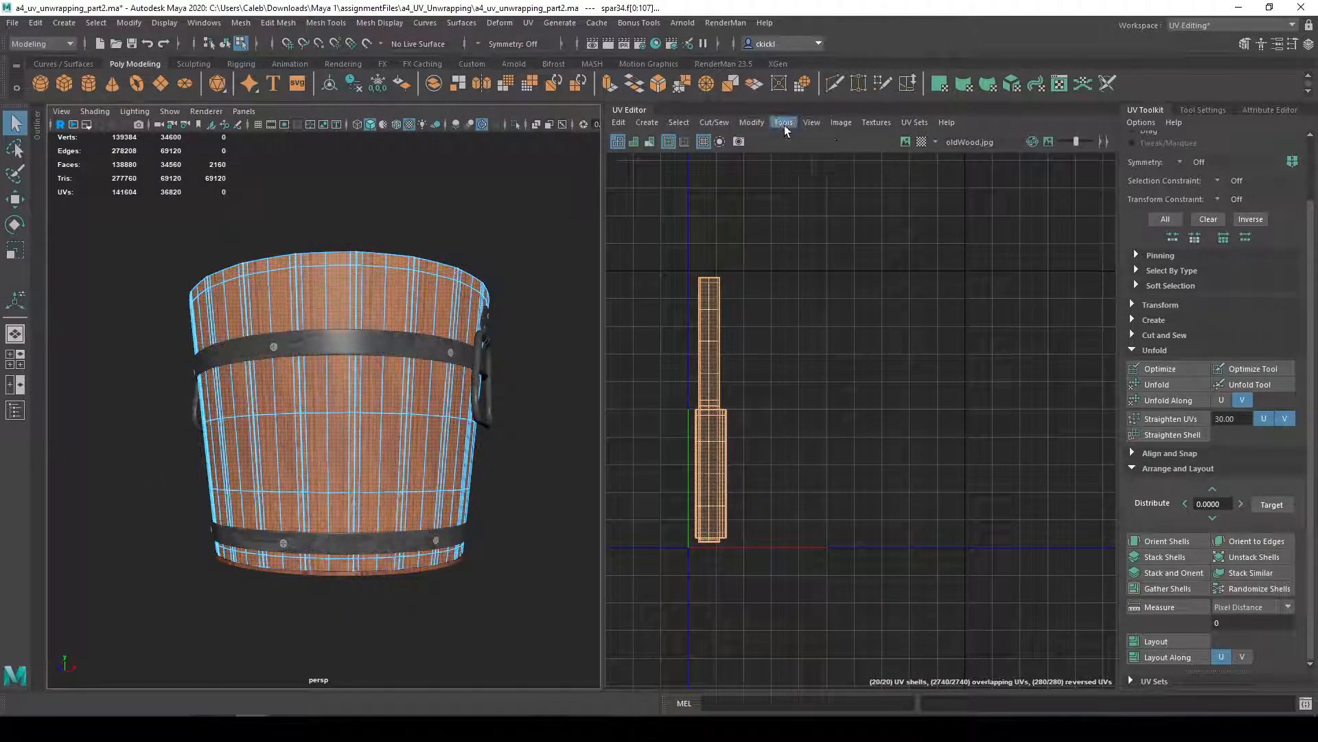
pyautogui.click(764, 124)
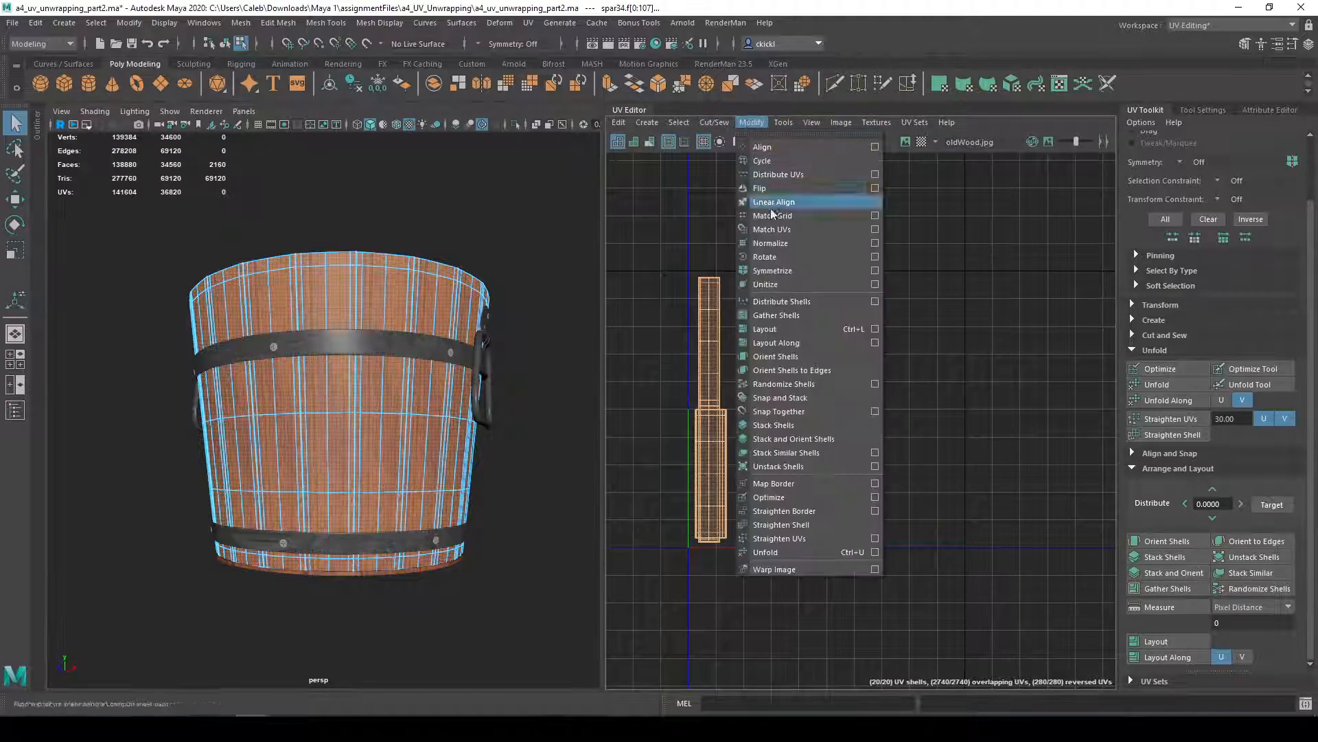
pyautogui.click(800, 333)
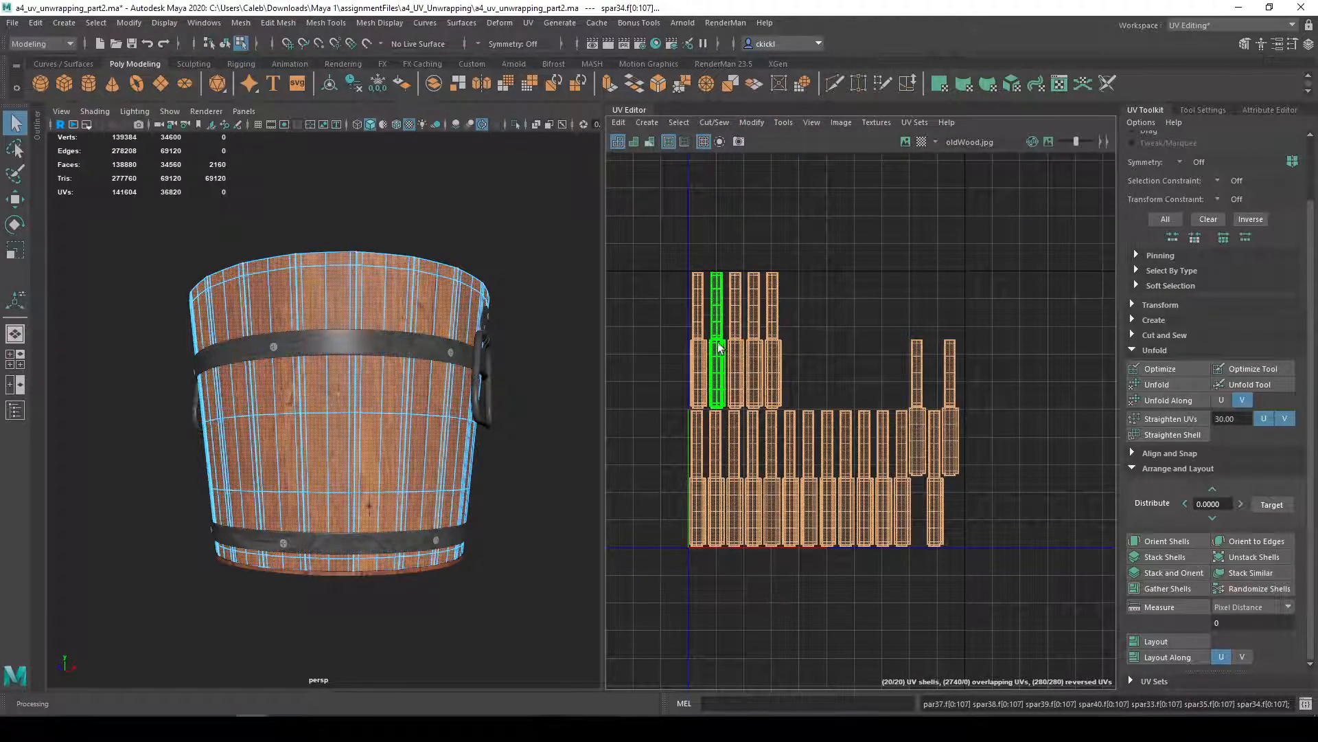
pyautogui.keyDown('alt'); pyautogui.moveTo(529, 542); pyautogui.dragTo(619, 558); pyautogui.keyUp('alt')
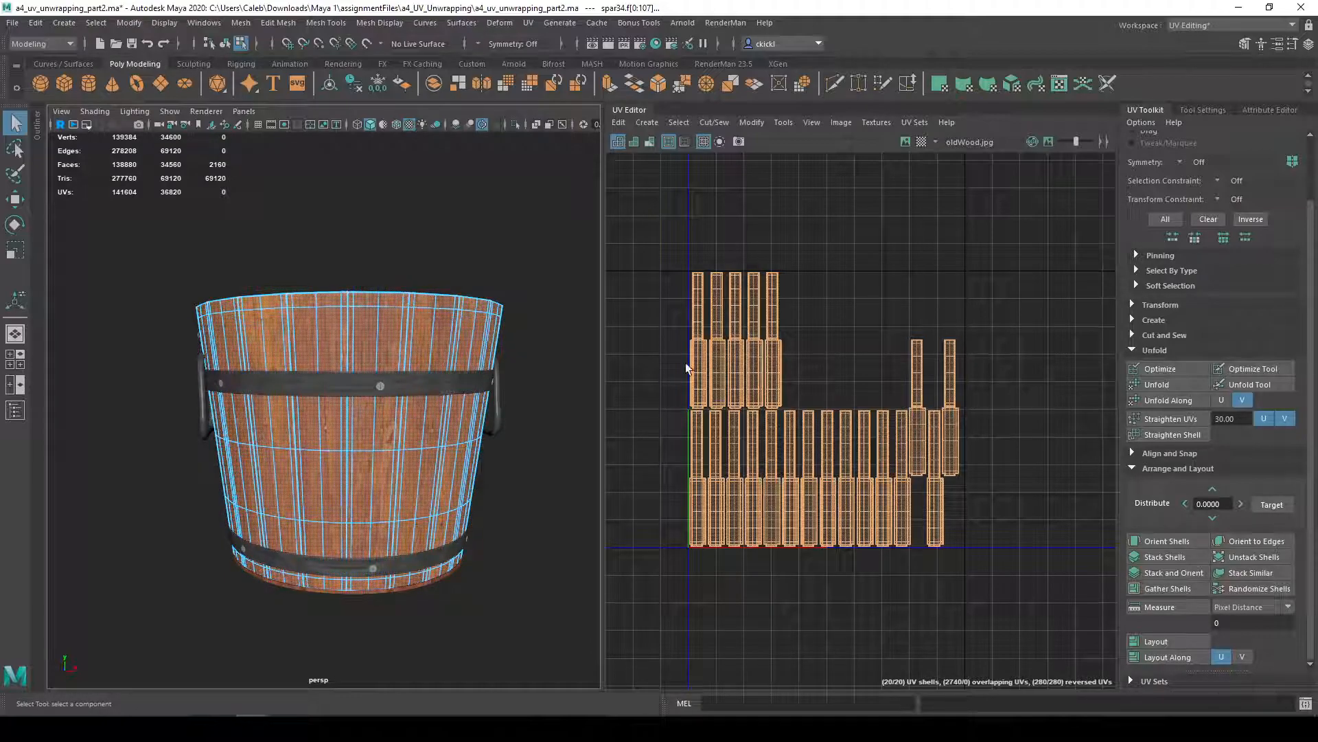
# - Select eleven of the spar shells, including the five in the upper row, and move them above the remaining nine
pyautogui.moveTo(669, 325); pyautogui.dragTo(817, 353)
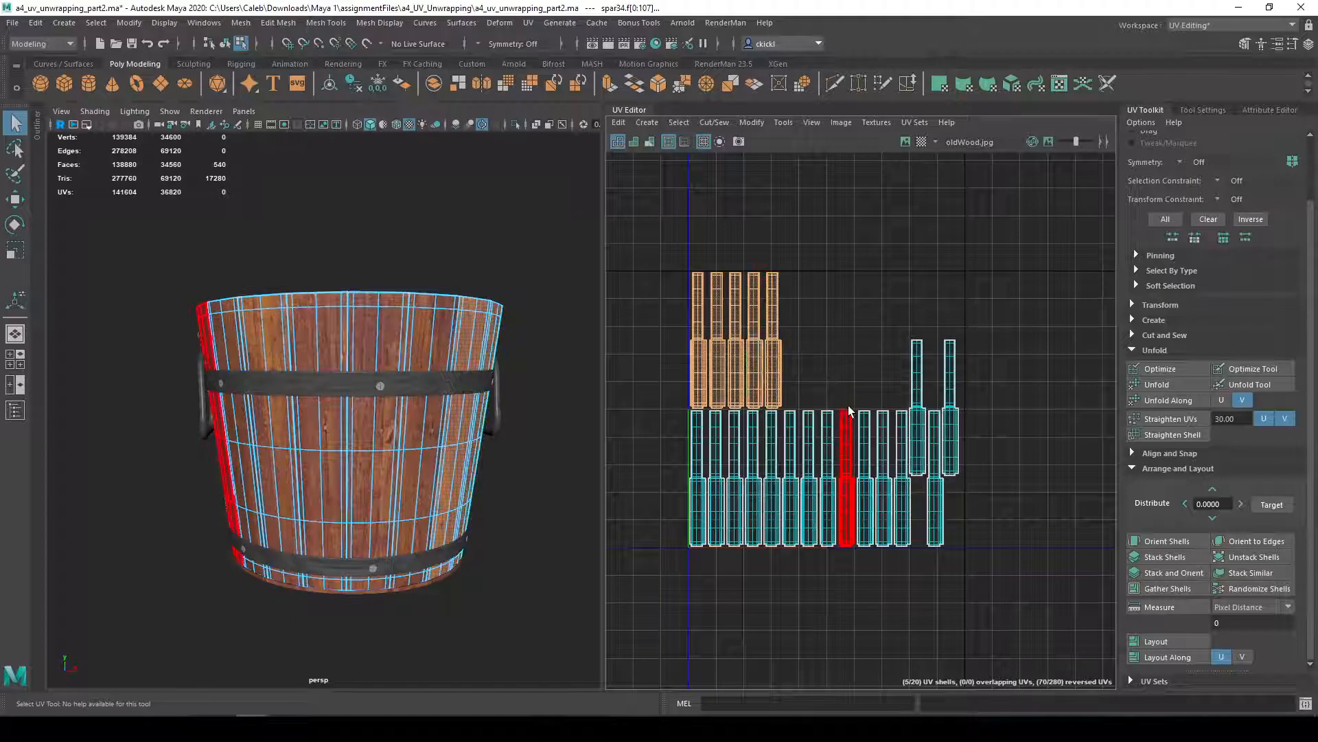
pyautogui.keyDown('shift'); pyautogui.moveTo(983, 532); pyautogui.dragTo(981, 549); pyautogui.keyUp('shift')
pyautogui.press('w')
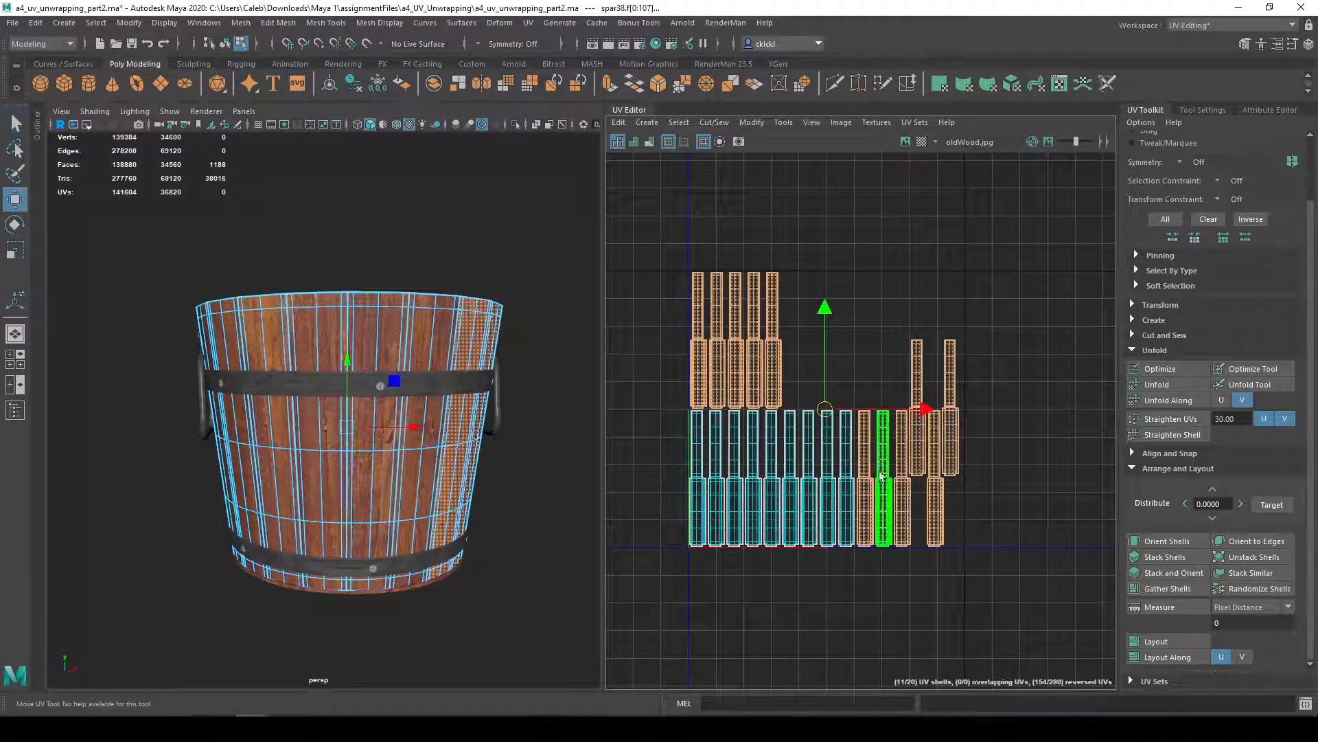
pyautogui.moveTo(824, 406); pyautogui.dragTo(833, 170)
# - Try laying out the nine remaining spar shells and the eleven moved shells as two separate groups
pyautogui.moveTo(618, 455); pyautogui.dragTo(971, 529)
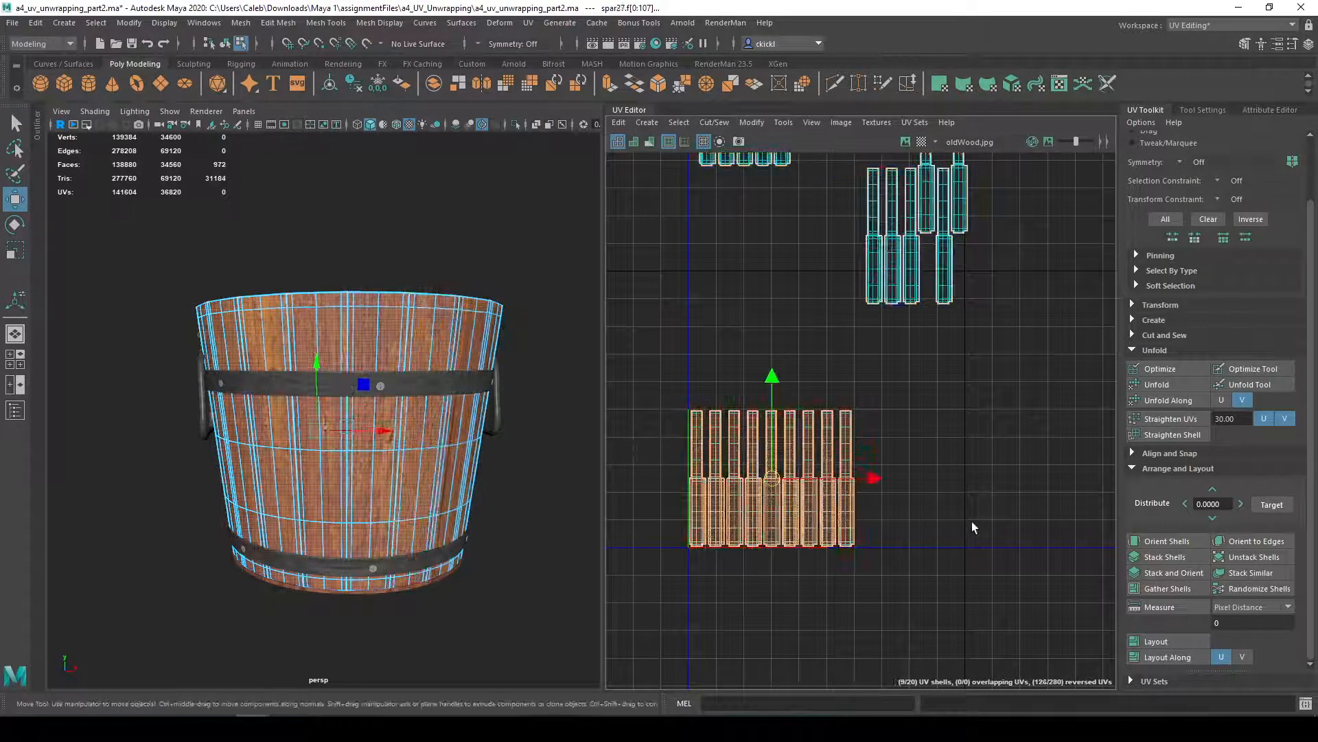
pyautogui.click(1185, 642)
pyautogui.keyDown('alt'); pyautogui.moveTo(1054, 420); pyautogui.dragTo(1051, 621, button='middle'); pyautogui.keyUp('alt')
pyautogui.moveTo(987, 433); pyautogui.dragTo(987, 434)
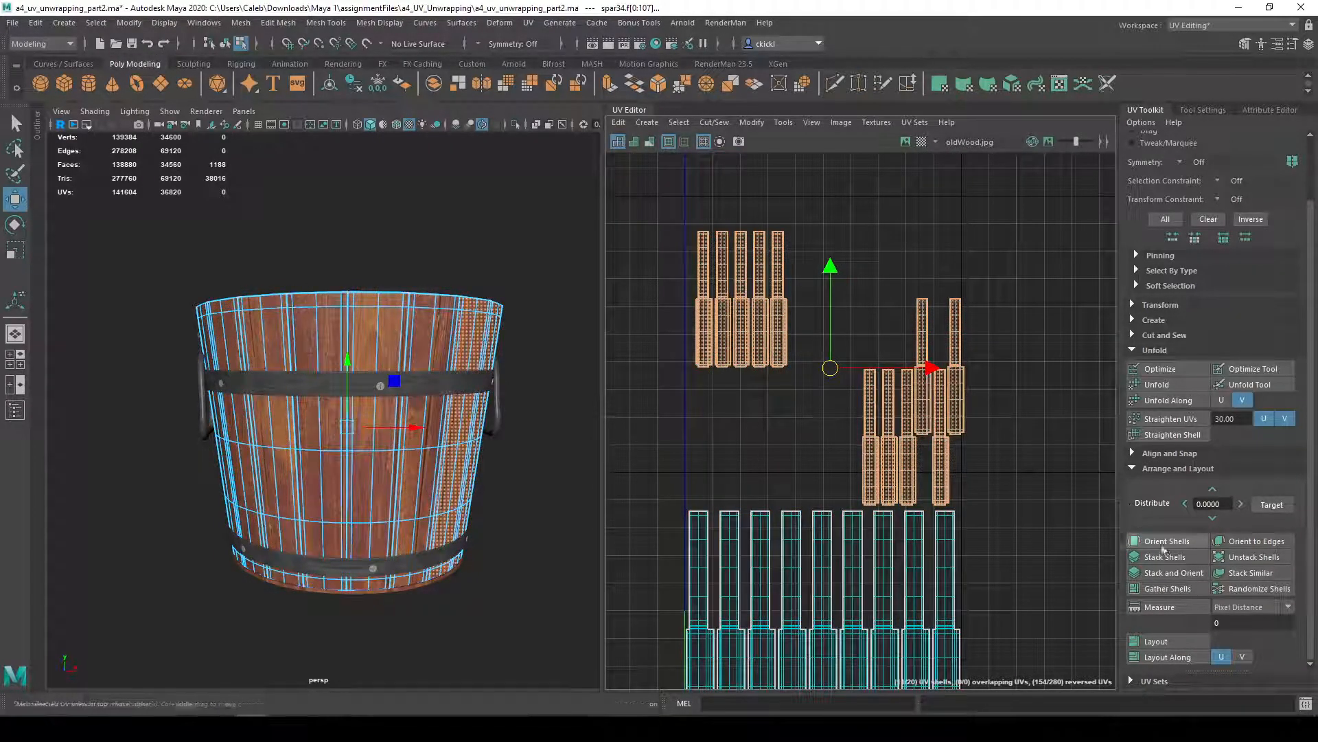
pyautogui.click(1176, 641)
# - Undo both group layouts of the spar shells
pyautogui.keyDown('alt'); pyautogui.moveTo(990, 640); pyautogui.dragTo(977, 448, button='middle'); pyautogui.keyUp('alt')
pyautogui.hotkey('ctrl', 'z')
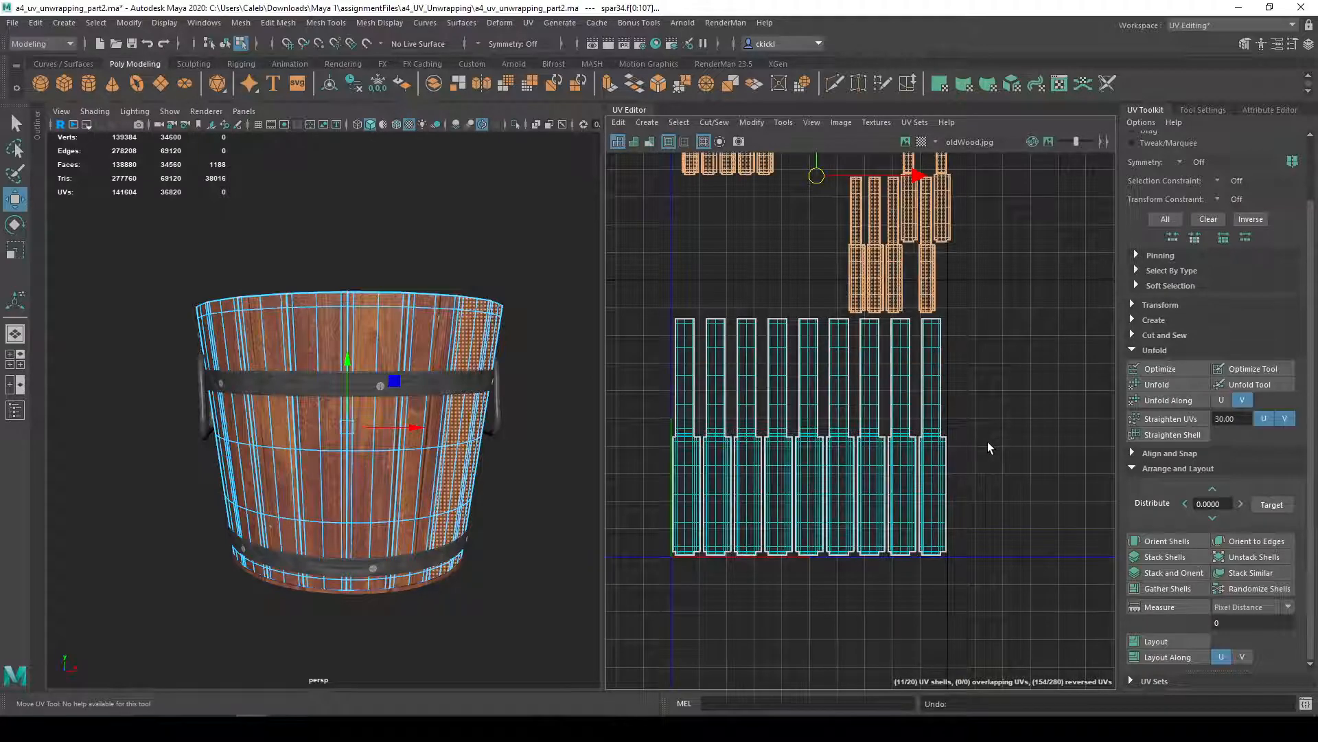
pyautogui.hotkey('ctrl', 'z')
pyautogui.hotkey('ctrl', 'z')
pyautogui.keyDown('alt'); pyautogui.moveTo(1003, 364); pyautogui.dragTo(991, 441, button='middle'); pyautogui.keyUp('alt')
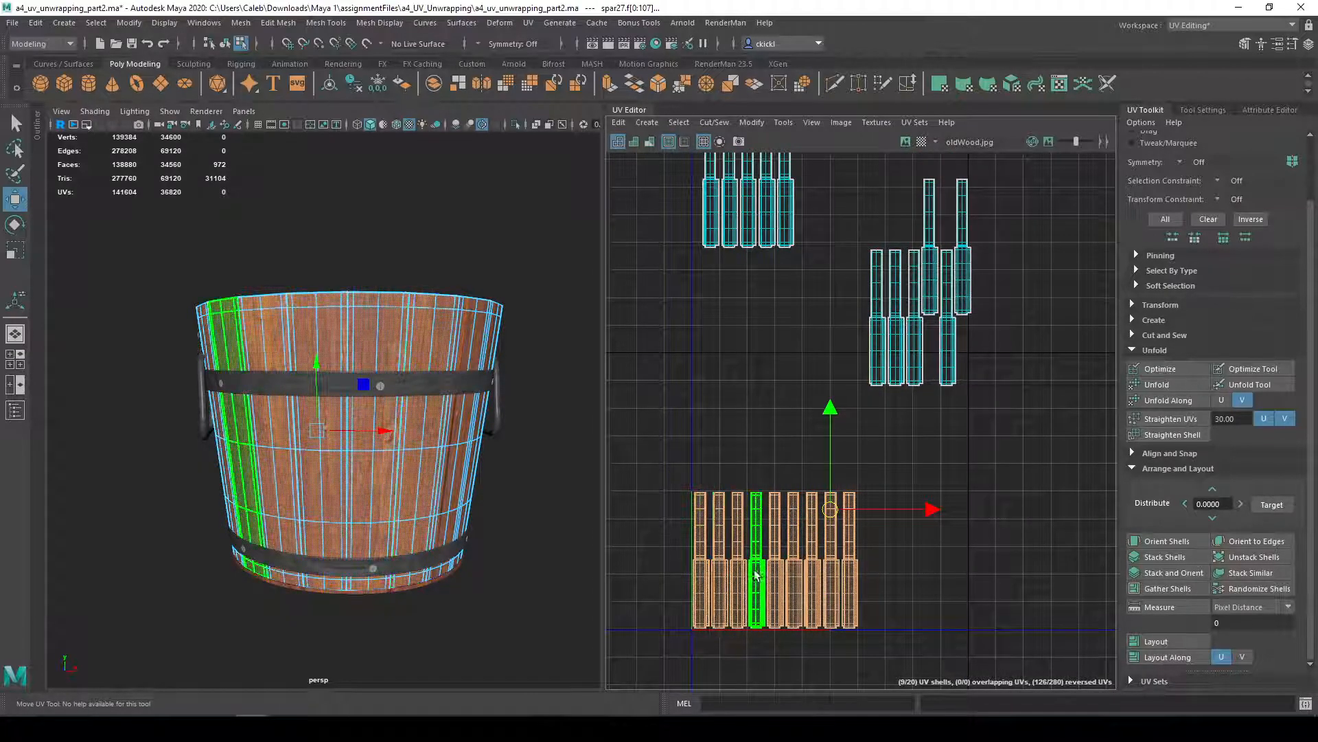
# - Move one spar shell down to join the group of nine, and lay out each resulting group of ten separately
pyautogui.click(947, 330)
pyautogui.moveTo(947, 318); pyautogui.dragTo(881, 536)
pyautogui.moveTo(1017, 575); pyautogui.dragTo(1021, 576)
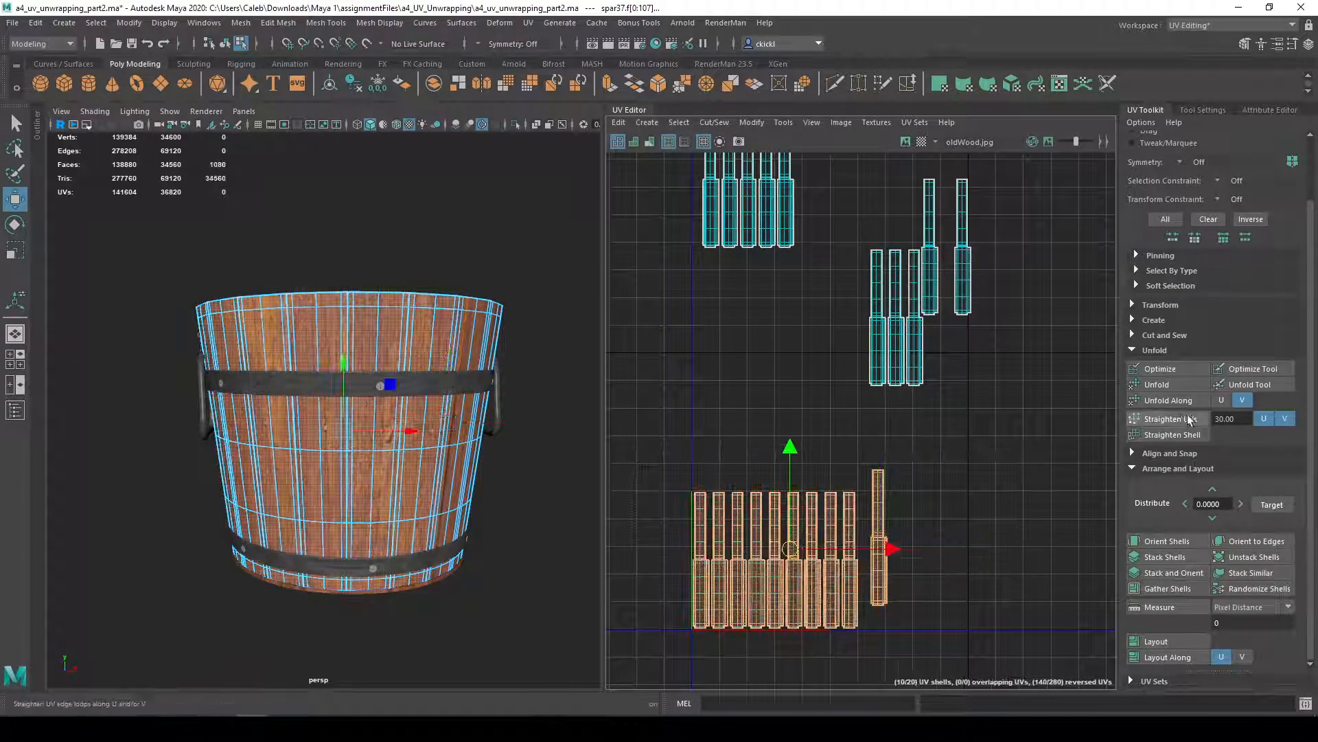
pyautogui.click(1171, 649)
pyautogui.moveTo(666, 187); pyautogui.dragTo(1014, 352)
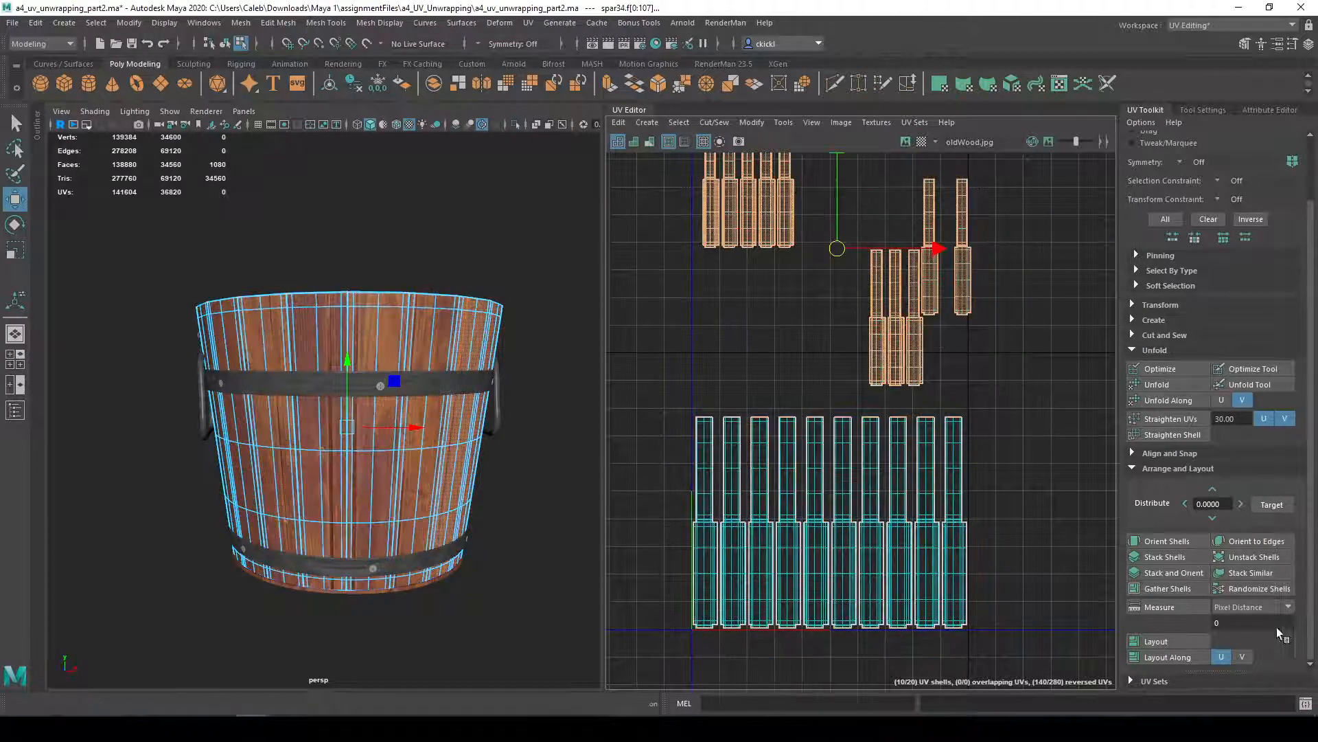
pyautogui.click(1165, 647)
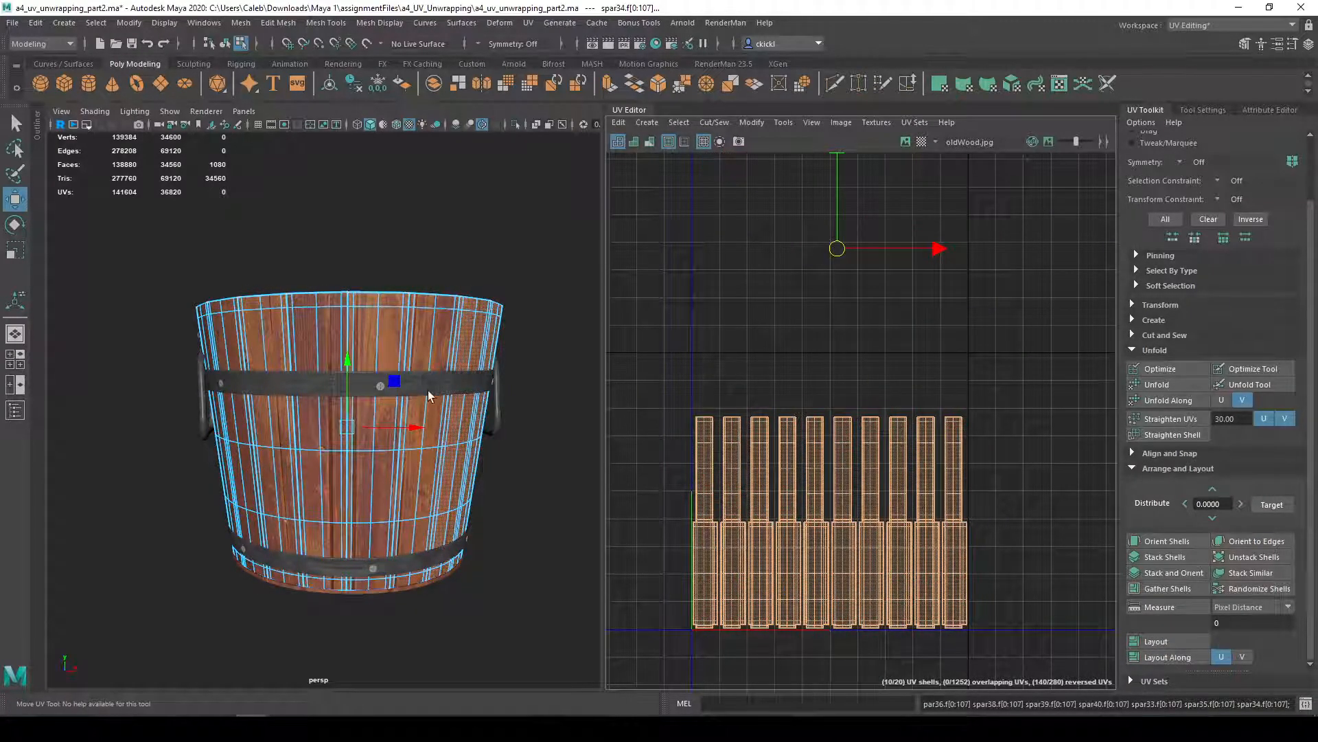
# - Return to object mode, clear the selection and inspect the wood texture all around the bucket
pyautogui.keyDown('alt'); pyautogui.moveTo(430, 389); pyautogui.dragTo(535, 404); pyautogui.keyUp('alt')
pyautogui.press('q')
pyautogui.moveTo(395, 332); pyautogui.dragTo(472, 311, button='right')
pyautogui.click(551, 321)
pyautogui.scroll(-5, 536, 350)
pyautogui.keyDown('alt'); pyautogui.moveTo(492, 395); pyautogui.dragTo(776, 387); pyautogui.keyUp('alt')
# - Shift the UV shell of one spar beside the handle along U to vary its wood grain, and return to object mode
pyautogui.click(314, 438)
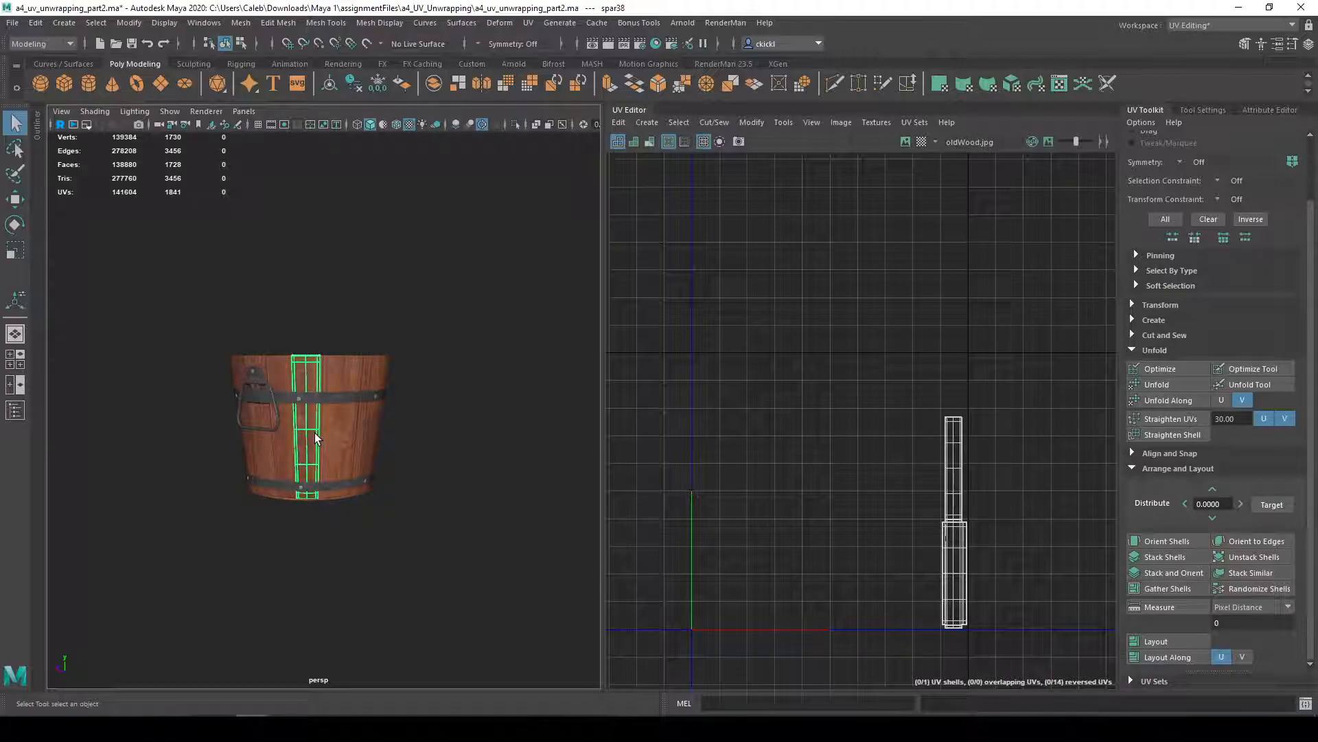
pyautogui.moveTo(944, 529); pyautogui.dragTo(916, 501, button='right')
pyautogui.click(961, 527)
pyautogui.press('w')
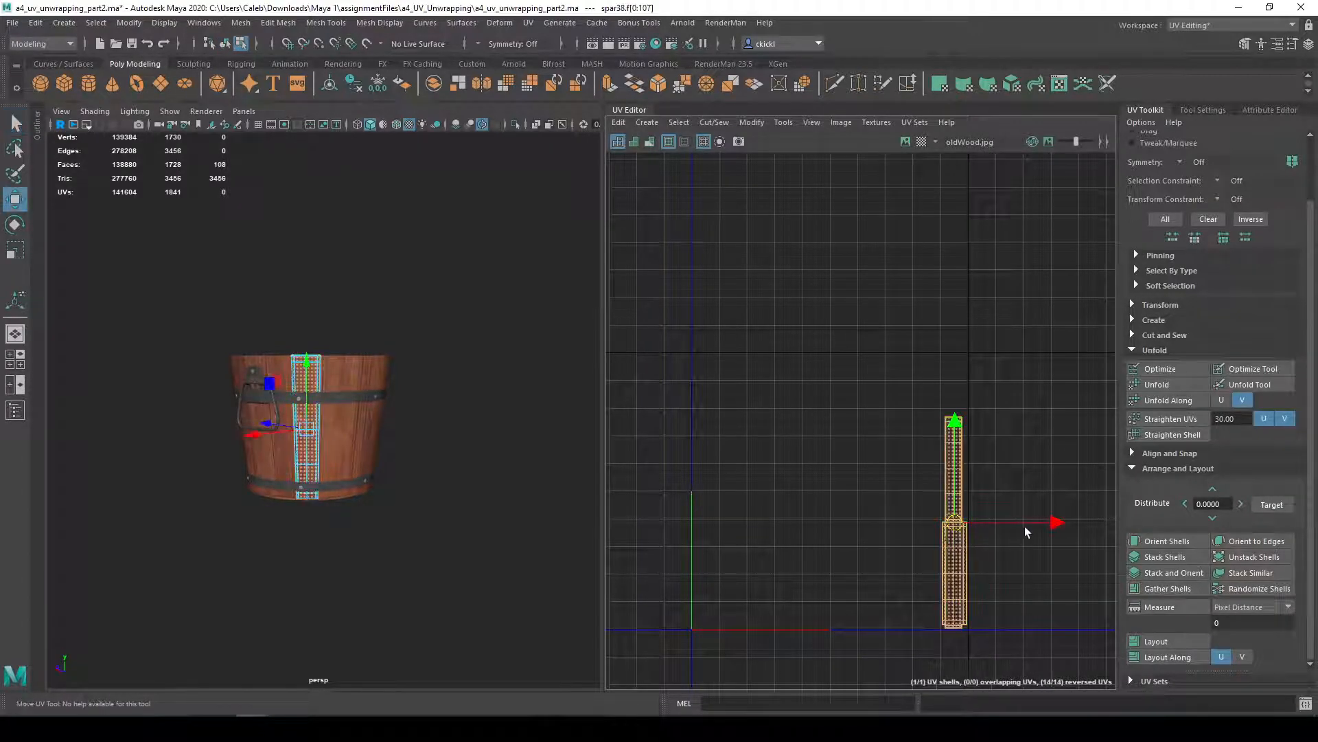
pyautogui.moveTo(1034, 523); pyautogui.dragTo(908, 514)
pyautogui.click(941, 580)
pyautogui.moveTo(296, 440); pyautogui.dragTo(369, 333, button='right')
pyautogui.click(419, 447)
# - Check another spar near the handle, and select the bucket's round bottom piece
pyautogui.keyDown('alt'); pyautogui.moveTo(419, 447); pyautogui.dragTo(508, 489); pyautogui.keyUp('alt')
pyautogui.click(298, 460)
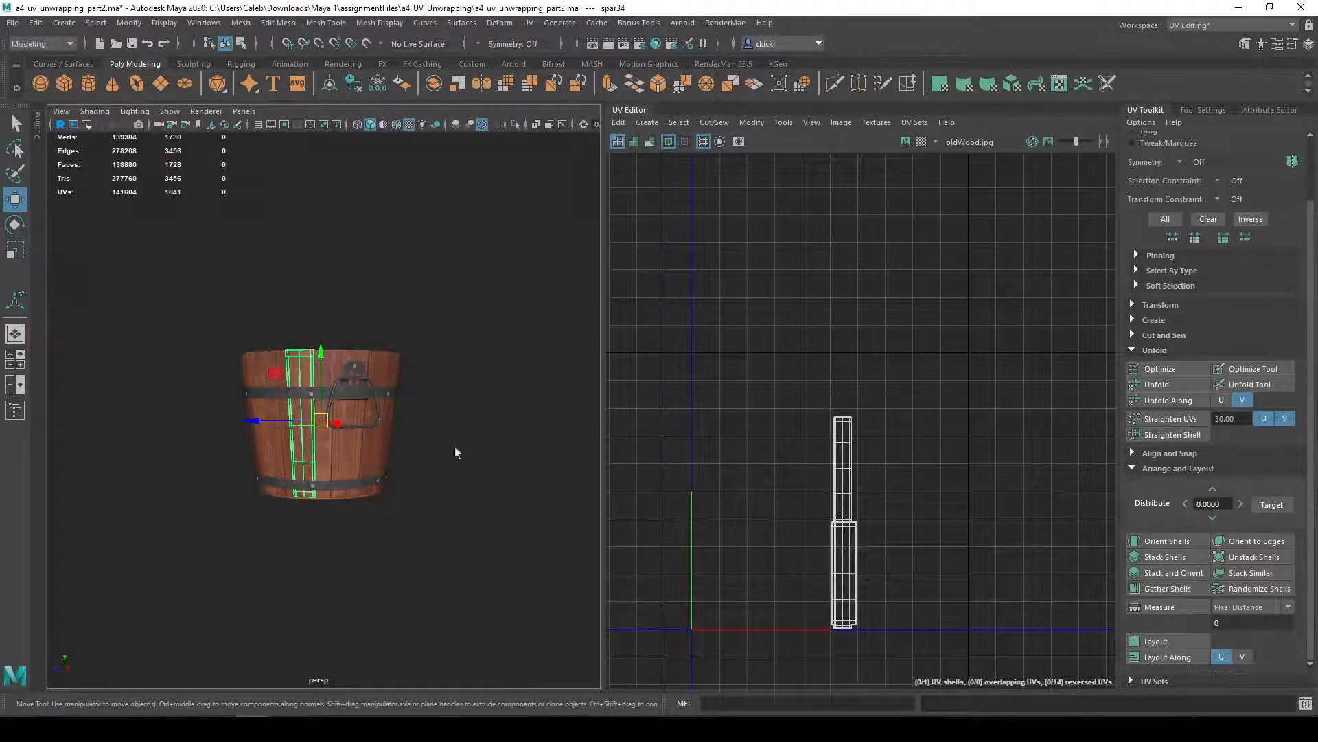
pyautogui.scroll(4, 365, 410)
pyautogui.keyDown('alt'); pyautogui.moveTo(406, 455); pyautogui.dragTo(364, 535); pyautogui.keyUp('alt')
pyautogui.click(364, 534)
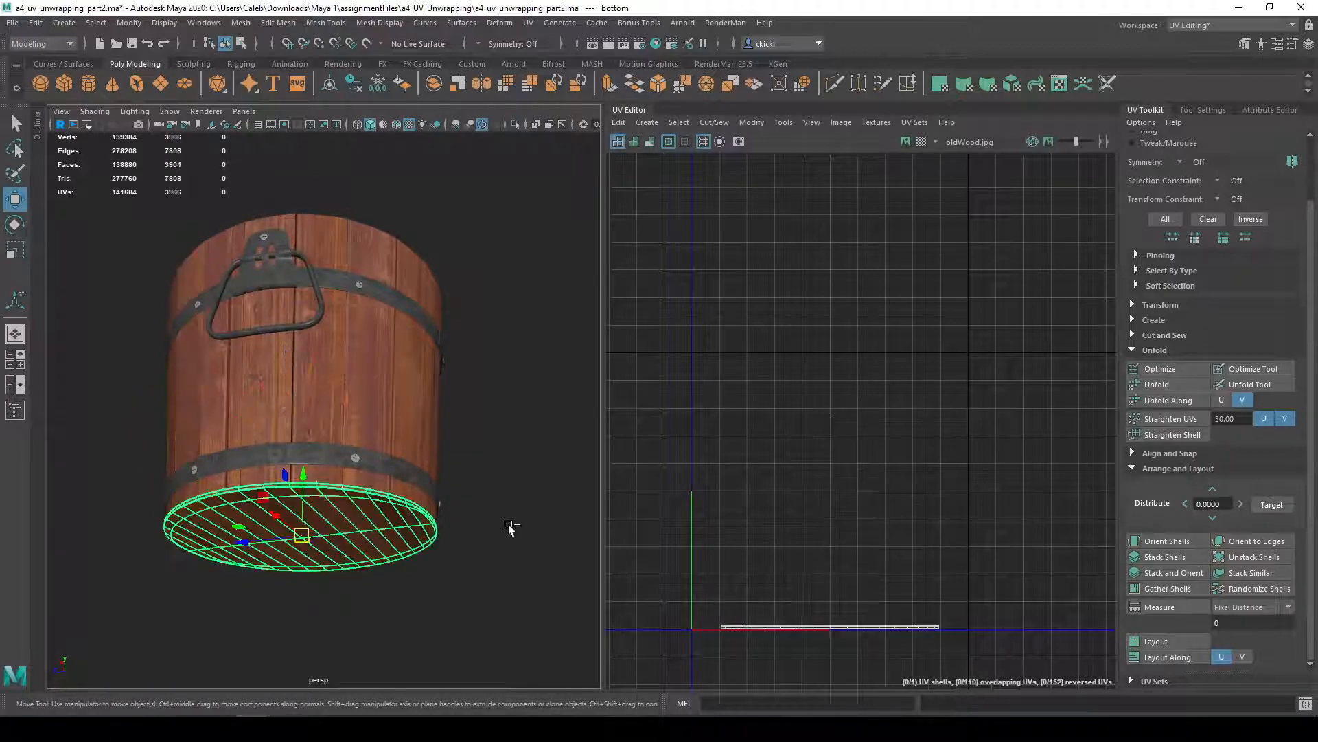
# - Examine the wood texture on the bucket's bottom piece, both isolated and in place, from below and from the side
pyautogui.hotkey('ctrl', '1')
pyautogui.keyDown('alt'); pyautogui.moveTo(434, 434); pyautogui.dragTo(448, 387); pyautogui.keyUp('alt')
pyautogui.scroll(4, 450, 489)
pyautogui.hotkey('ctrl', '1')
pyautogui.keyDown('alt'); pyautogui.moveTo(398, 625); pyautogui.dragTo(523, 558); pyautogui.keyUp('alt')
pyautogui.keyDown('alt'); pyautogui.moveTo(524, 558); pyautogui.dragTo(388, 546, button='right'); pyautogui.keyUp('alt')
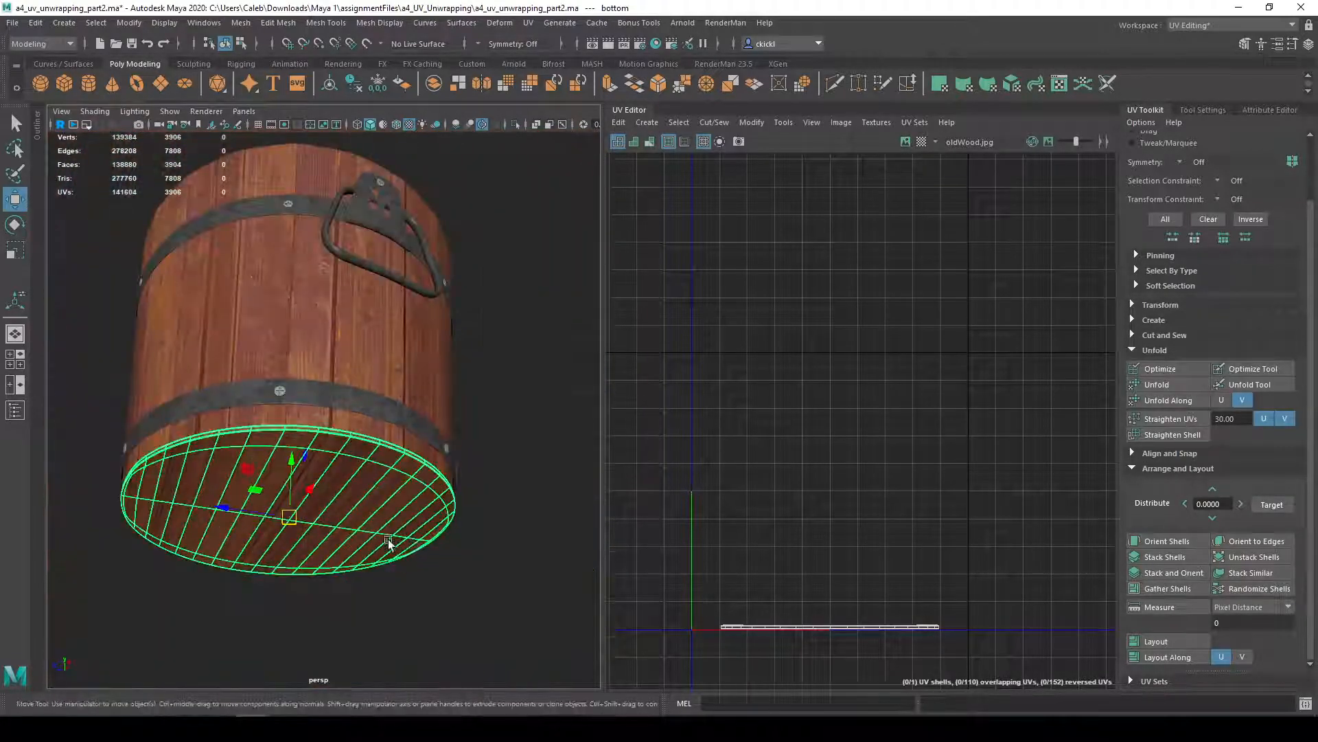
pyautogui.keyDown('alt'); pyautogui.moveTo(389, 546); pyautogui.dragTo(373, 530); pyautogui.keyUp('alt')
pyautogui.keyDown('alt'); pyautogui.moveTo(304, 410); pyautogui.dragTo(337, 464); pyautogui.keyUp('alt')
pyautogui.keyDown('alt'); pyautogui.moveTo(412, 483); pyautogui.dragTo(344, 468); pyautogui.keyUp('alt')
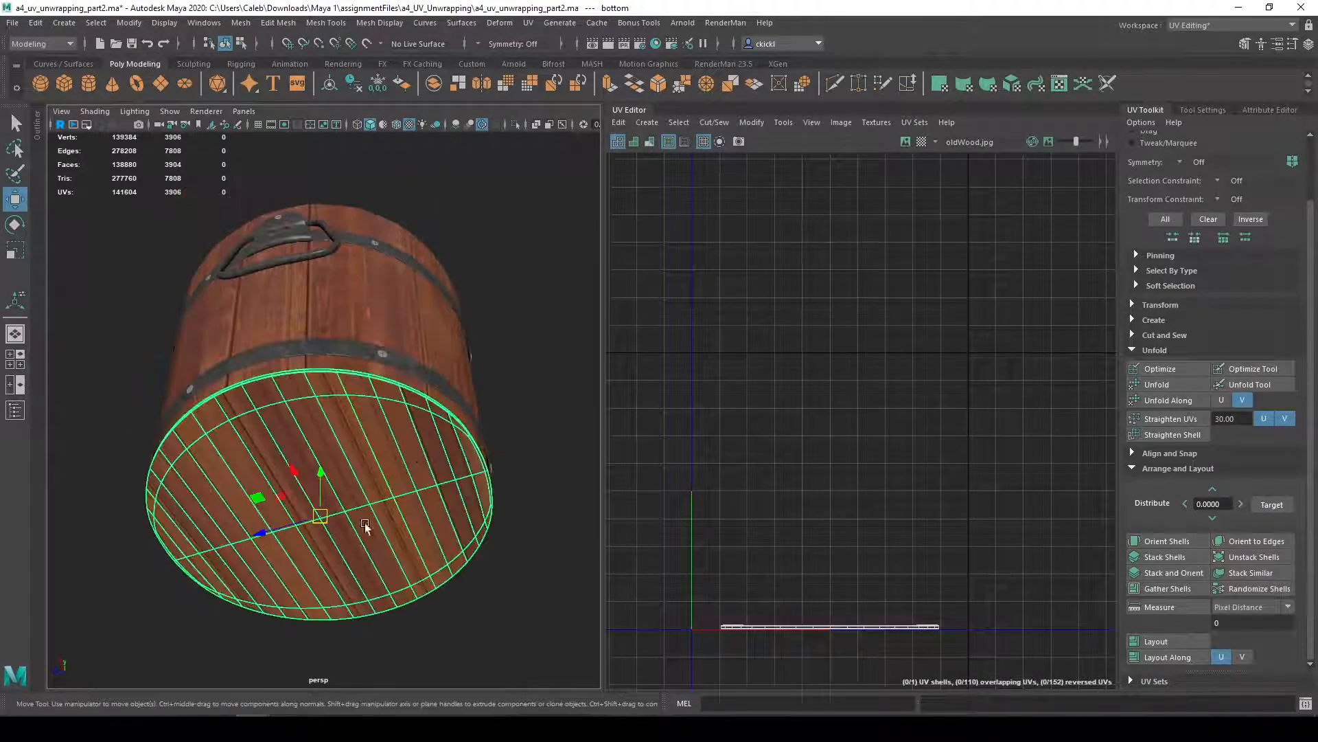
pyautogui.keyDown('alt'); pyautogui.moveTo(280, 368); pyautogui.dragTo(366, 463); pyautogui.keyUp('alt')
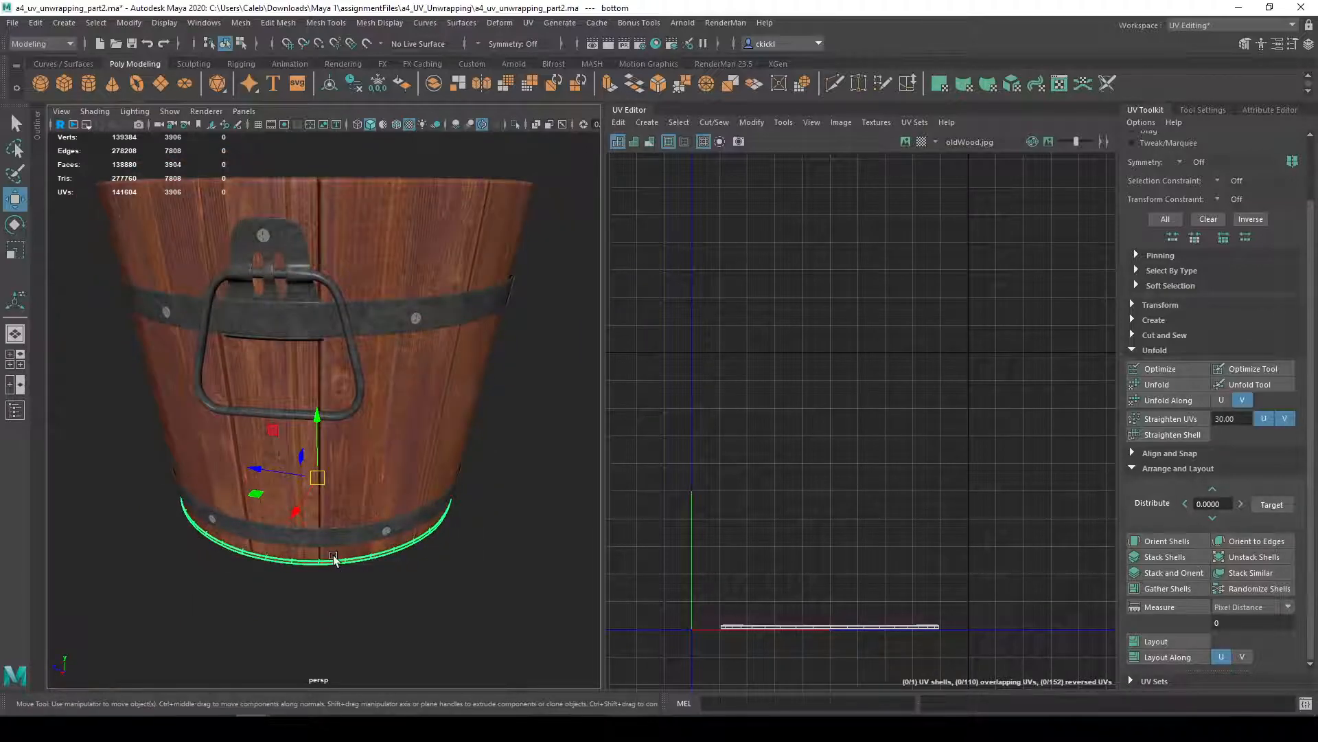
pyautogui.keyDown('alt'); pyautogui.moveTo(326, 559); pyautogui.dragTo(417, 554); pyautogui.keyUp('alt')
# - Isolate the bottom piece and cut its UVs along the rim edge loop
pyautogui.hotkey('ctrl', '1')
pyautogui.scroll(5, 414, 553)
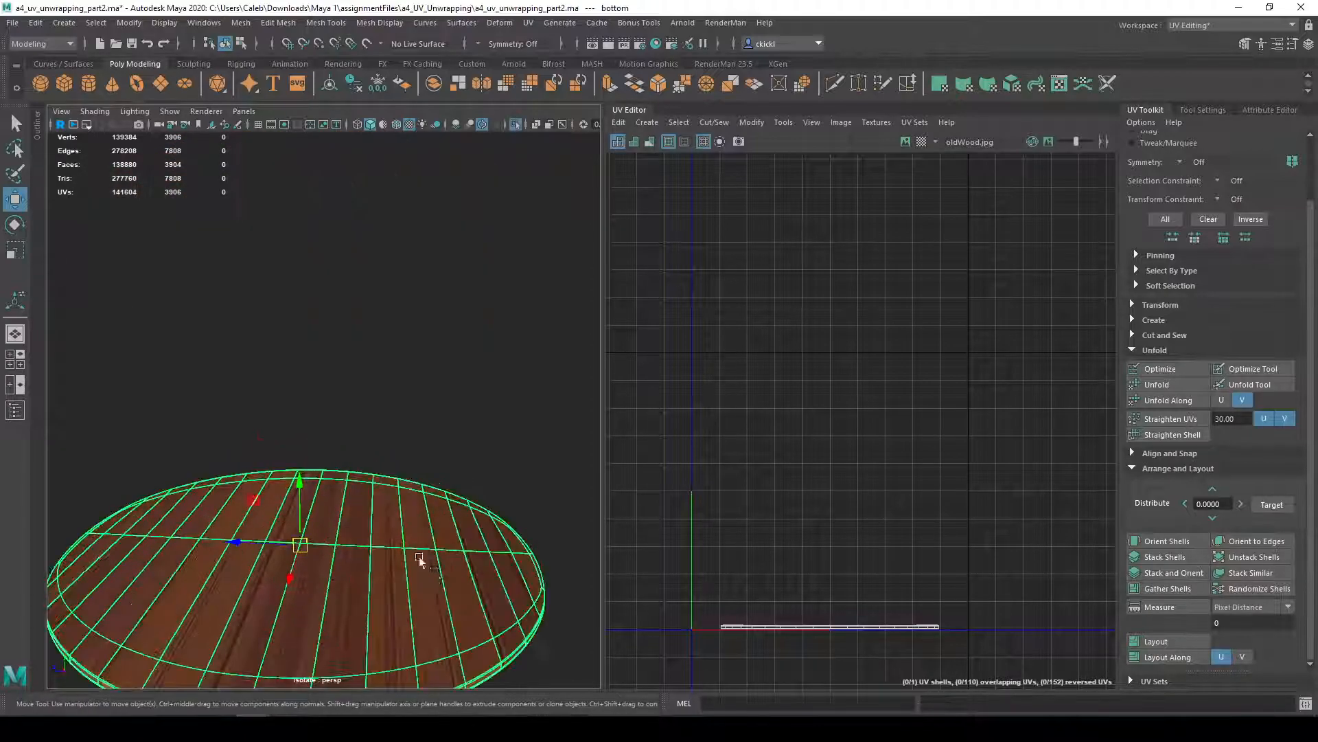
pyautogui.rightClick(445, 591)
pyautogui.click(444, 313)
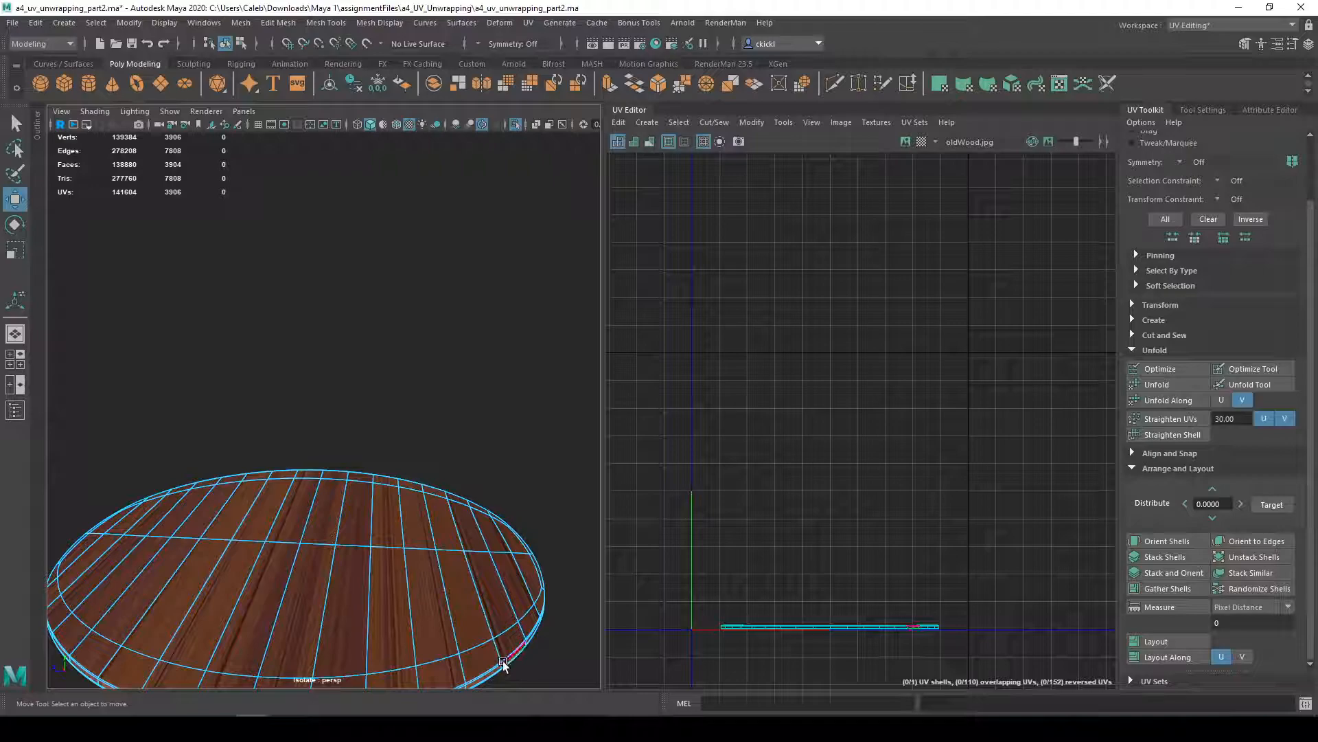
pyautogui.click(503, 660)
pyautogui.scroll(3, 455, 548)
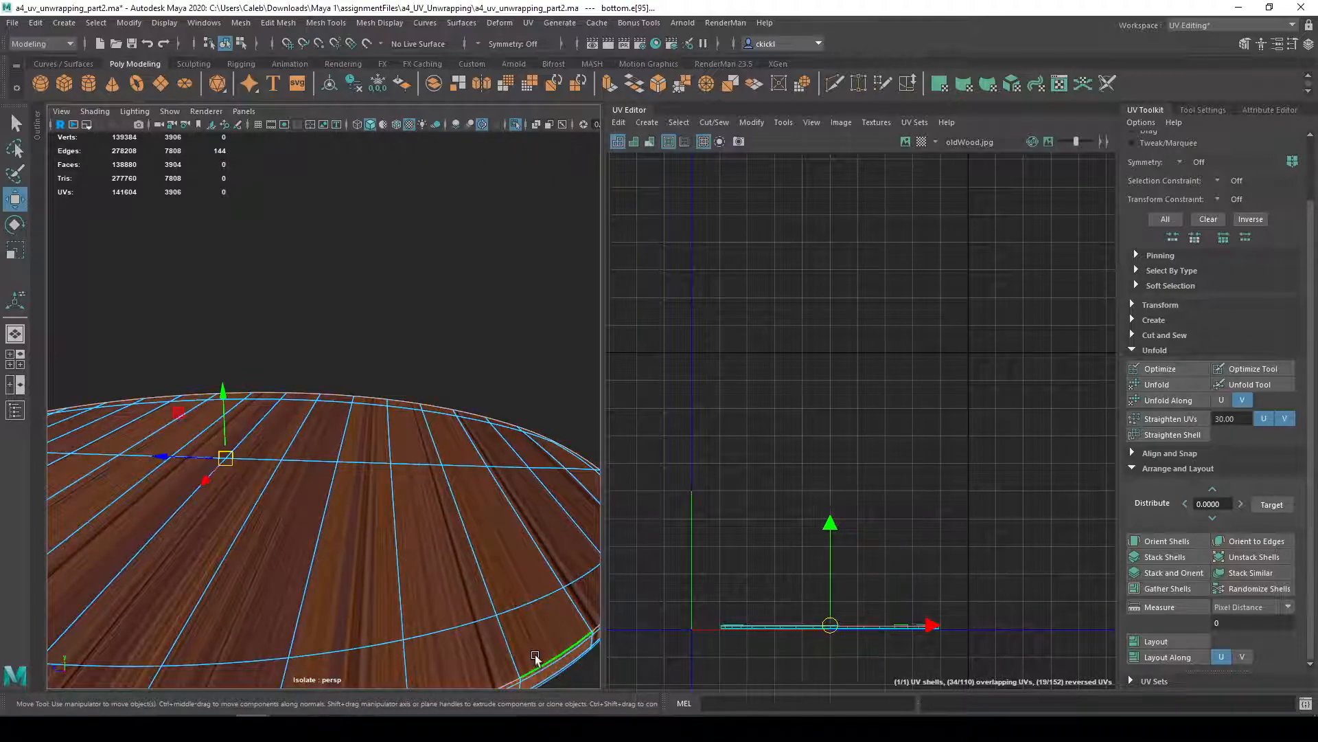
pyautogui.scroll(-5, 536, 659)
pyautogui.click(714, 122)
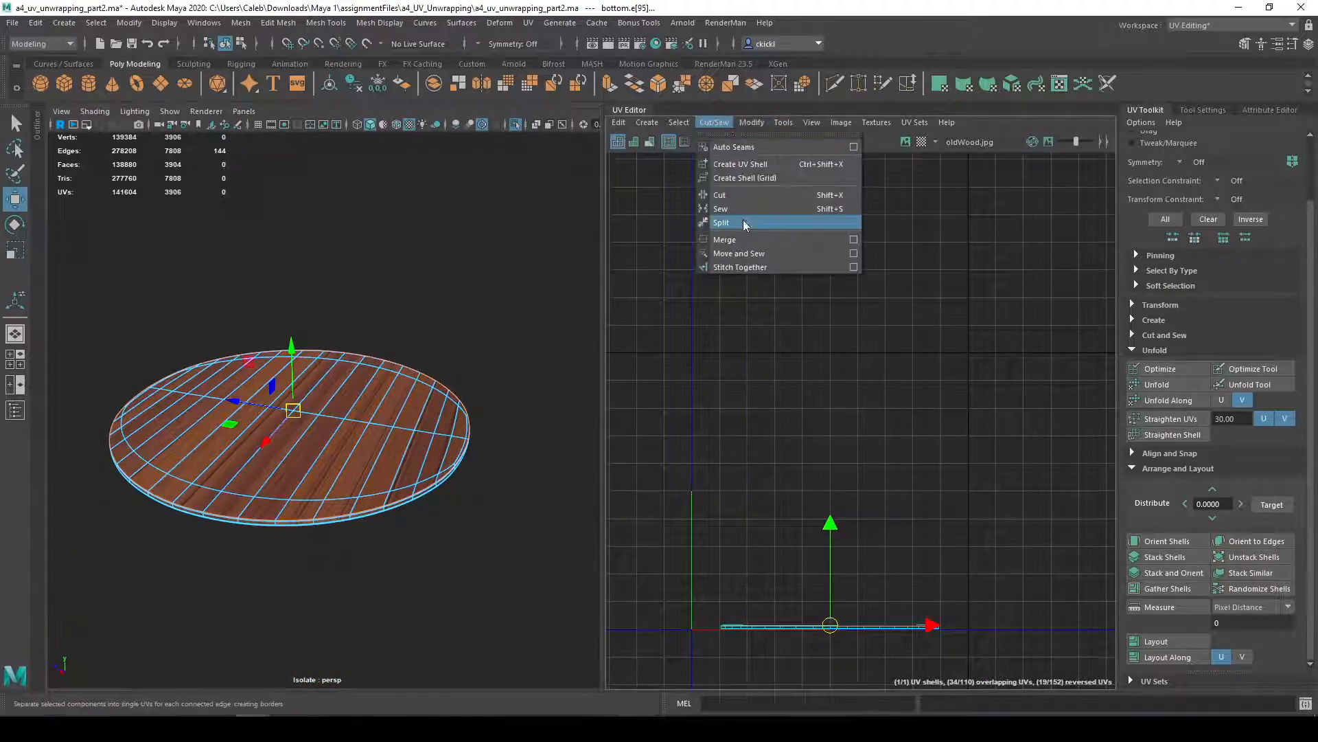
pyautogui.click(740, 194)
# - Unfold the bottom piece's UVs, and move the larger round shell up away from the tiny one
pyautogui.moveTo(781, 630); pyautogui.dragTo(723, 504, button='right')
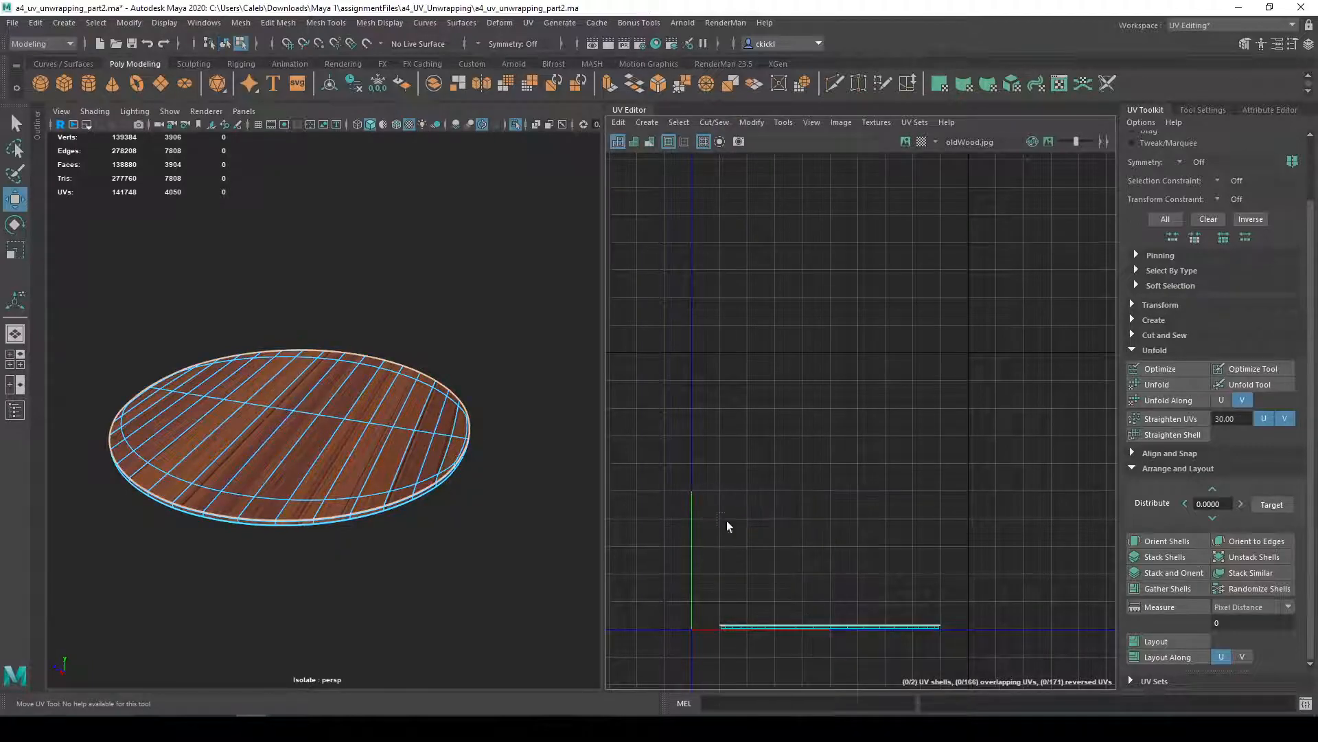
pyautogui.click(1184, 388)
pyautogui.keyDown('alt'); pyautogui.moveTo(954, 576); pyautogui.dragTo(927, 474, button='middle'); pyautogui.keyUp('alt')
pyautogui.click(927, 474)
pyautogui.click(811, 541)
pyautogui.moveTo(800, 524); pyautogui.dragTo(807, 431)
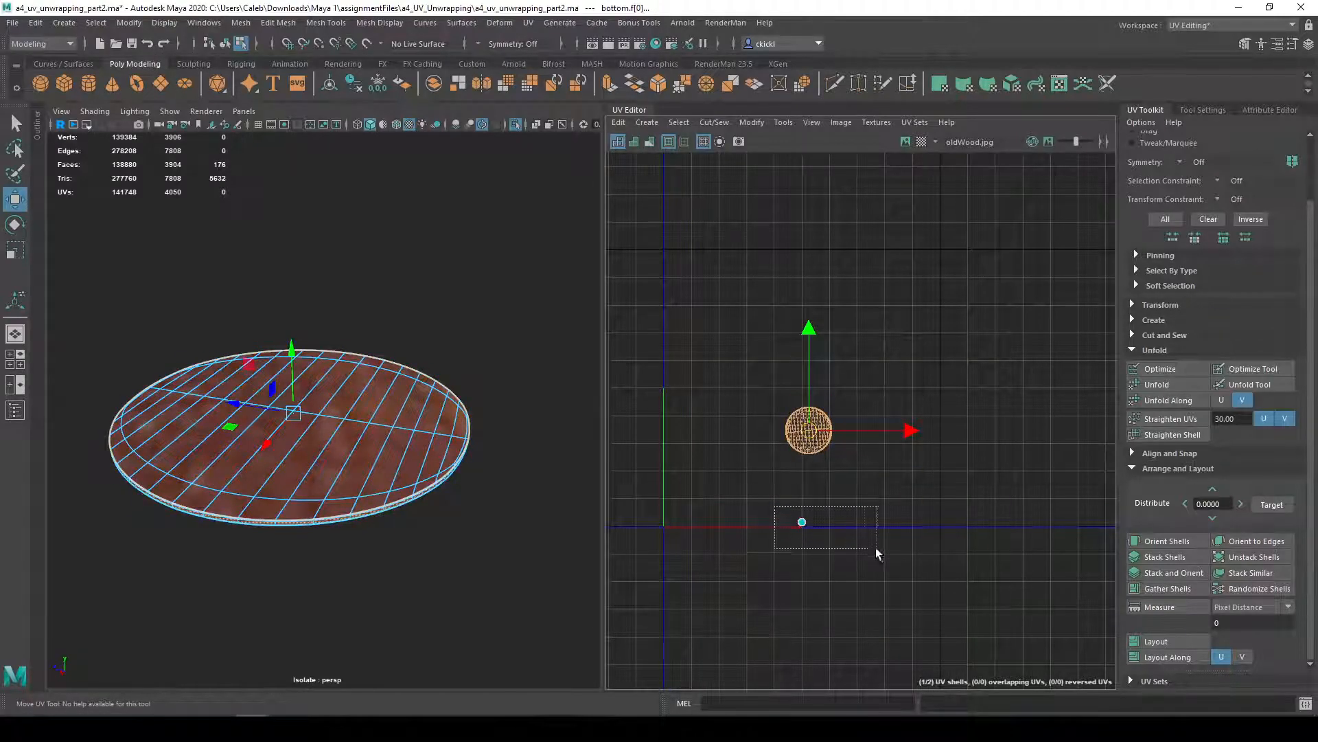
# - Scale up the tiny round shell to roughly match the other one, and place it clear of that shell
pyautogui.moveTo(876, 548); pyautogui.dragTo(885, 553)
pyautogui.moveTo(802, 522); pyautogui.dragTo(1305, 494)
pyautogui.scroll(6, 870, 454)
pyautogui.press('r')
pyautogui.scroll(-1, 921, 517)
pyautogui.scroll(-2, 921, 516)
# - Lay out both round shells of the bottom piece side by side, and view the resulting texture on the disc
pyautogui.moveTo(676, 337); pyautogui.dragTo(982, 504)
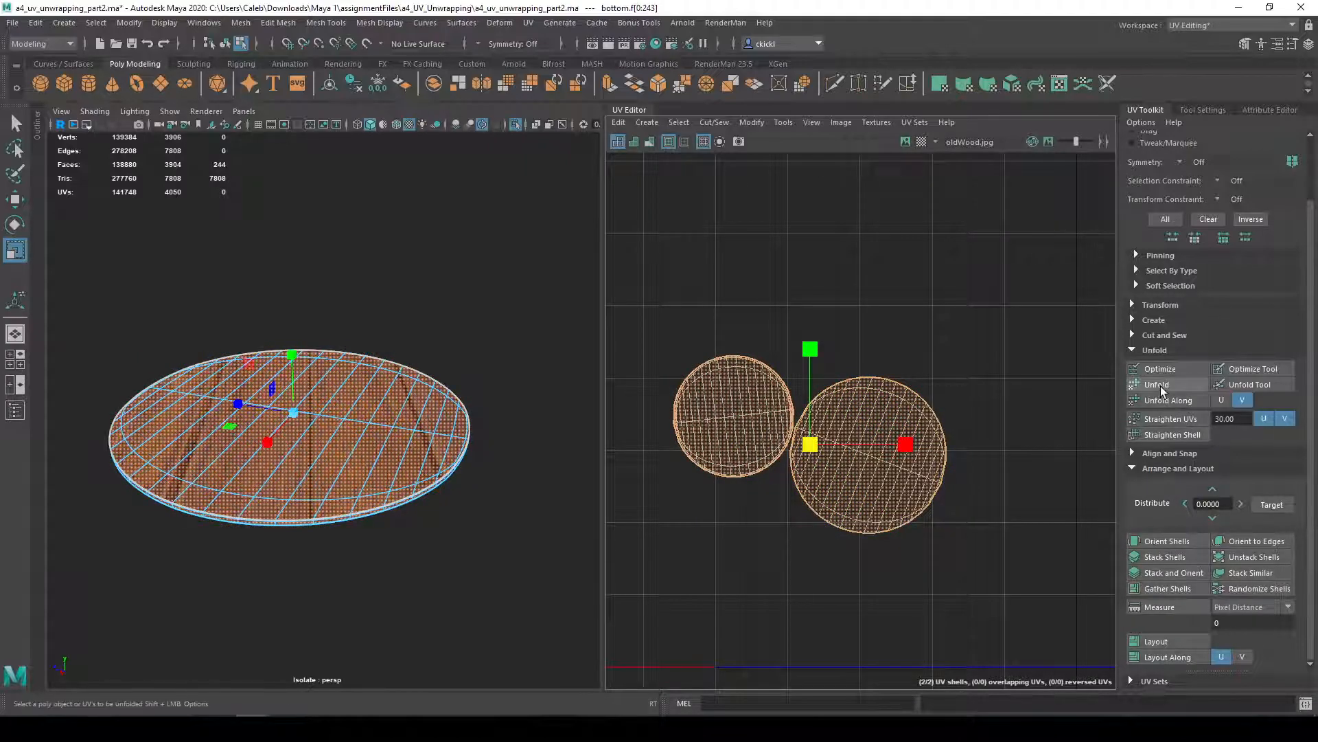
pyautogui.click(1169, 640)
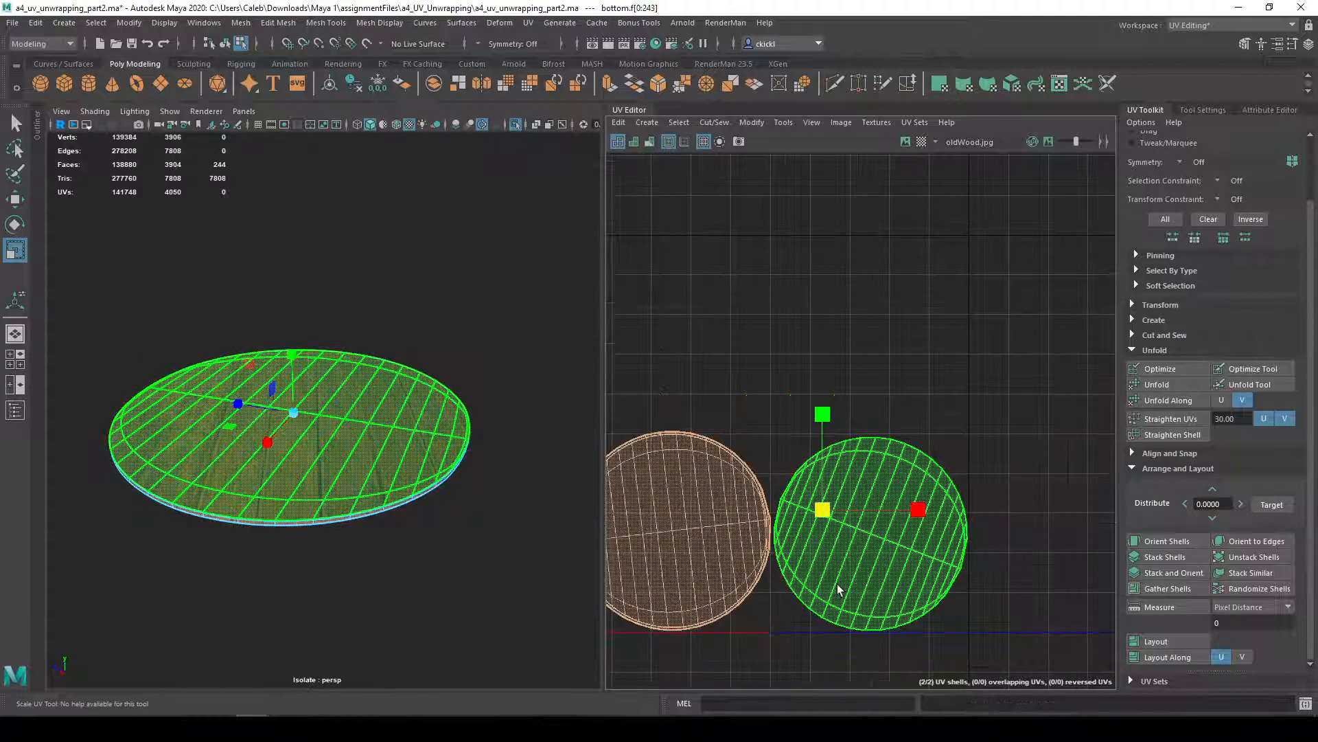
pyautogui.click(909, 640)
pyautogui.keyDown('alt'); pyautogui.moveTo(462, 498); pyautogui.dragTo(479, 550); pyautogui.keyUp('alt')
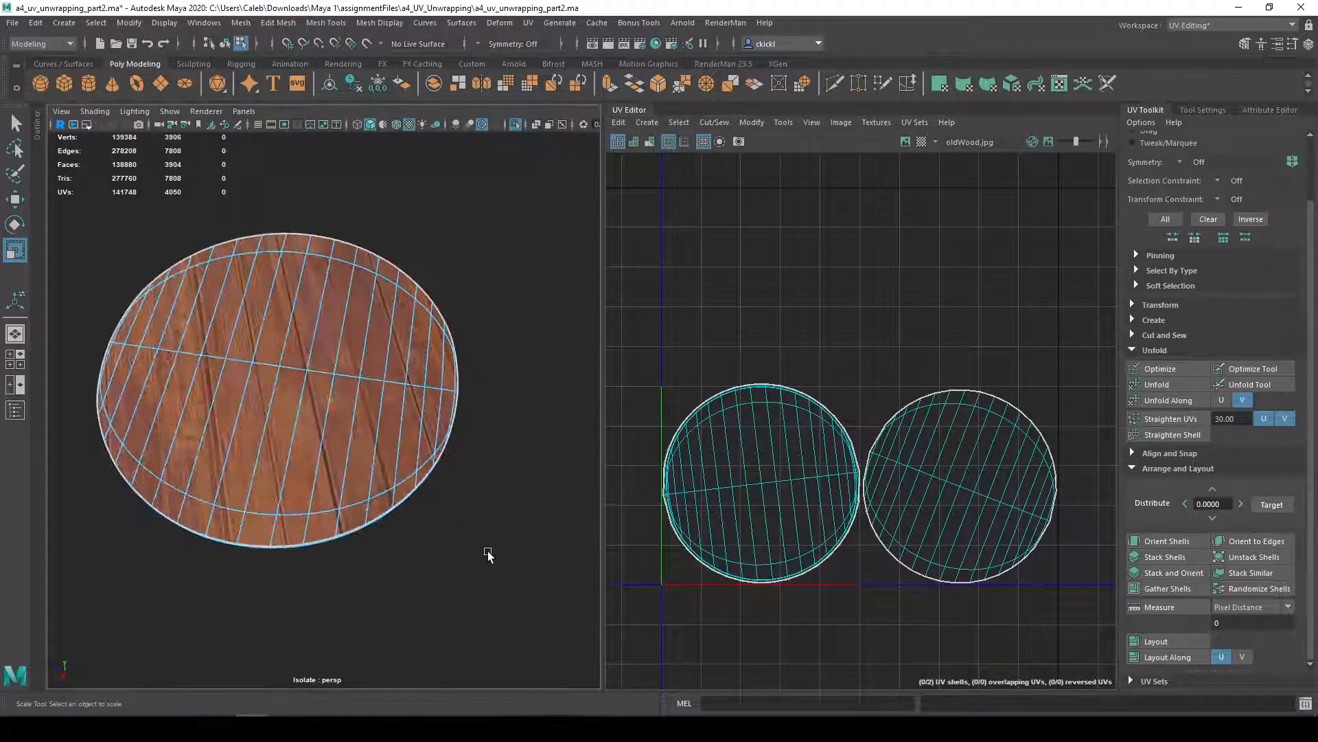
# - Try to rotate the round shell that includes the rim by hand to straighten its plank lines
pyautogui.click(824, 493)
pyautogui.press('e')
pyautogui.press('q')
pyautogui.press('w')
pyautogui.press('e')
pyautogui.scroll(-3, 848, 505)
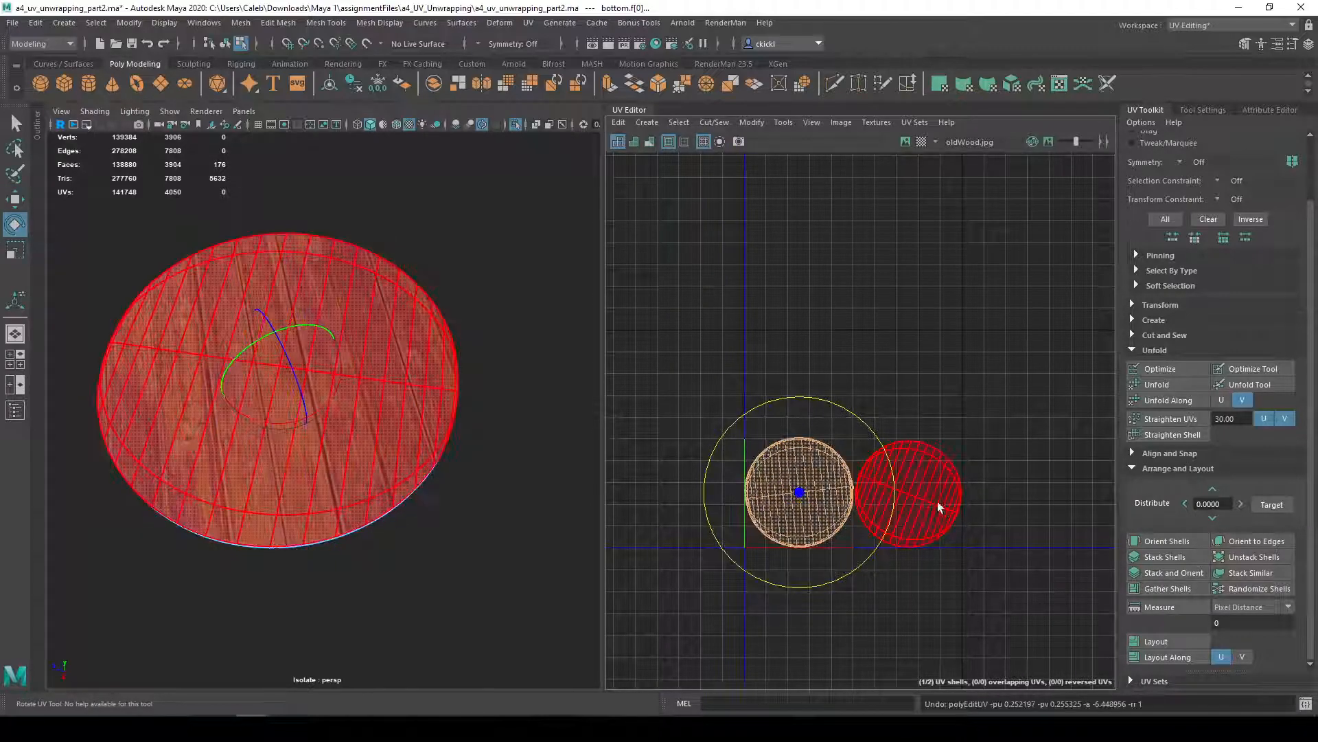
# - Rotate the cap's round shell roughly upright, and align both round shells by a plank edge with Orient to Edges
pyautogui.click(946, 527)
pyautogui.moveTo(957, 577); pyautogui.dragTo(979, 564)
pyautogui.press('q')
pyautogui.moveTo(850, 475); pyautogui.dragTo(880, 409, button='right')
pyautogui.scroll(4, 915, 504)
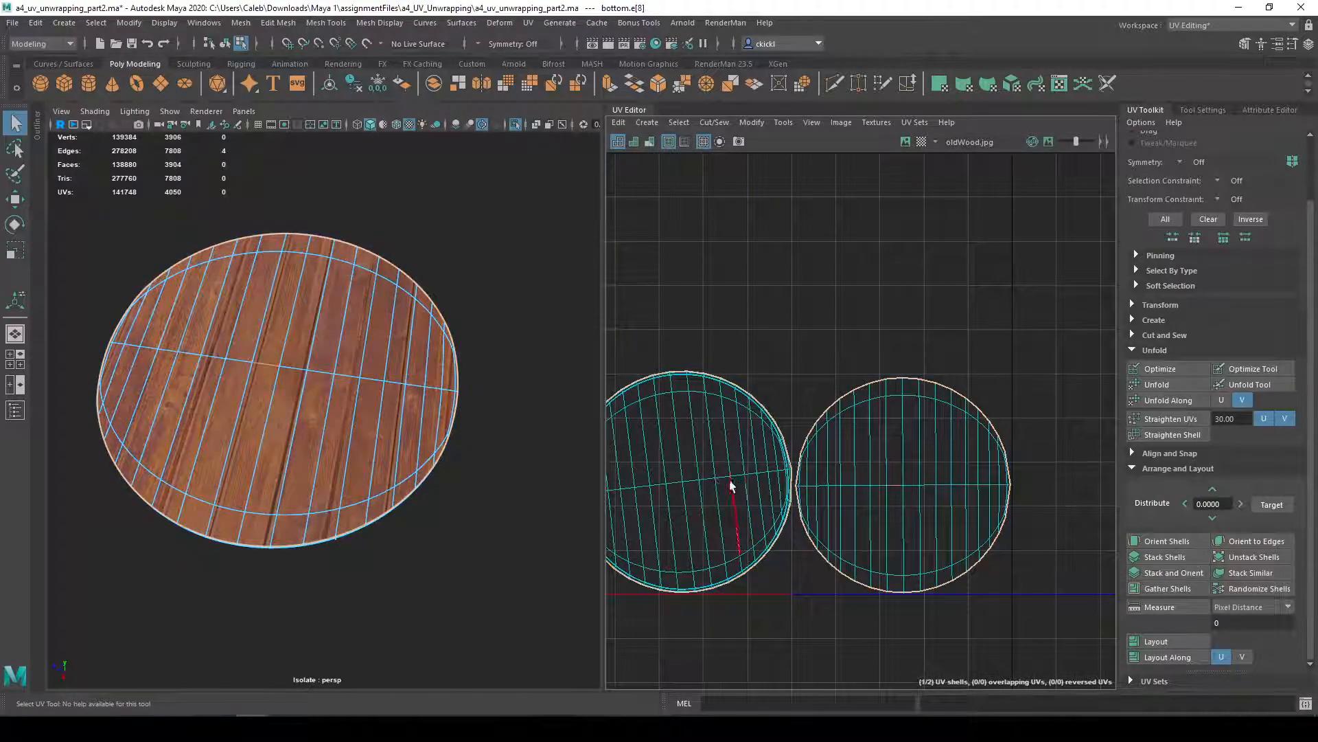
pyautogui.click(1247, 542)
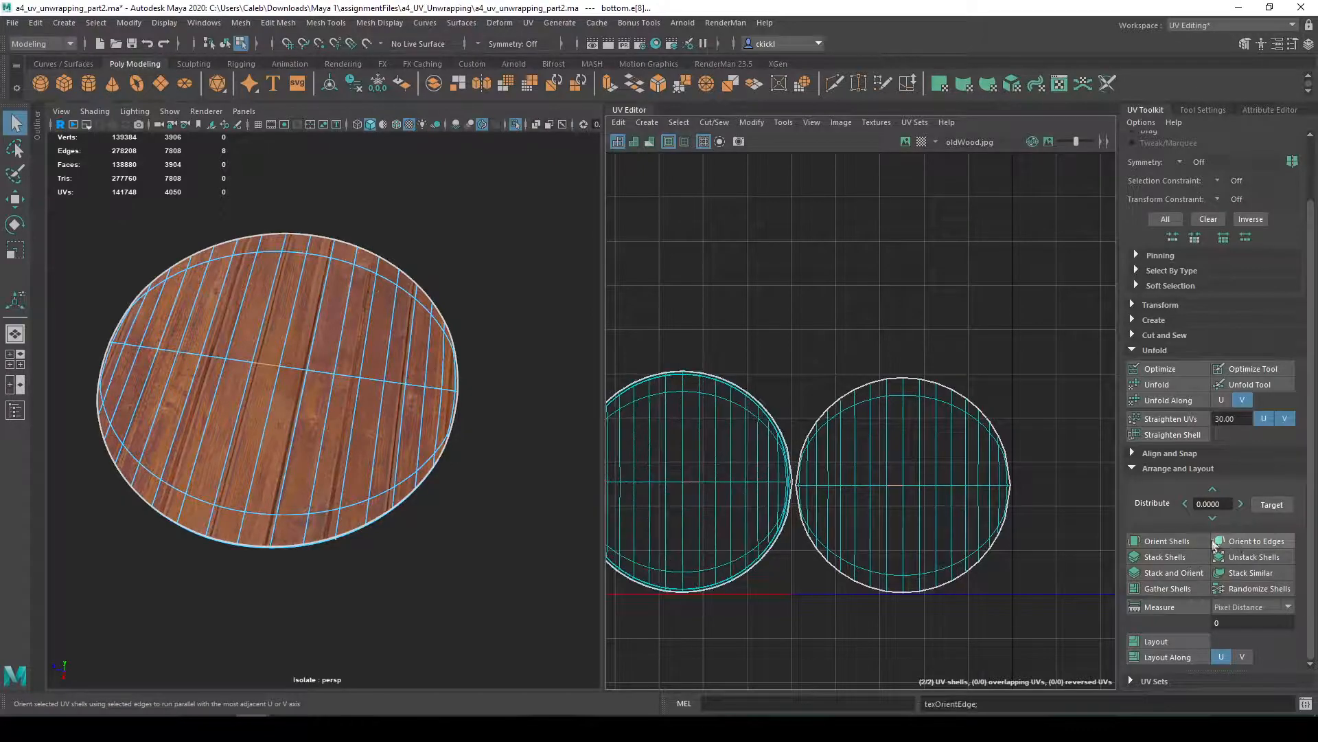
# - Leave component editing on the bottom piece and show the whole bucket again instead of the isolated disc
pyautogui.keyDown('alt'); pyautogui.moveTo(365, 563); pyautogui.dragTo(375, 529); pyautogui.keyUp('alt')
pyautogui.moveTo(418, 357); pyautogui.dragTo(440, 333, button='right')
pyautogui.click(471, 382)
pyautogui.scroll(-4, 460, 400)
pyautogui.hotkey('ctrl', '1')
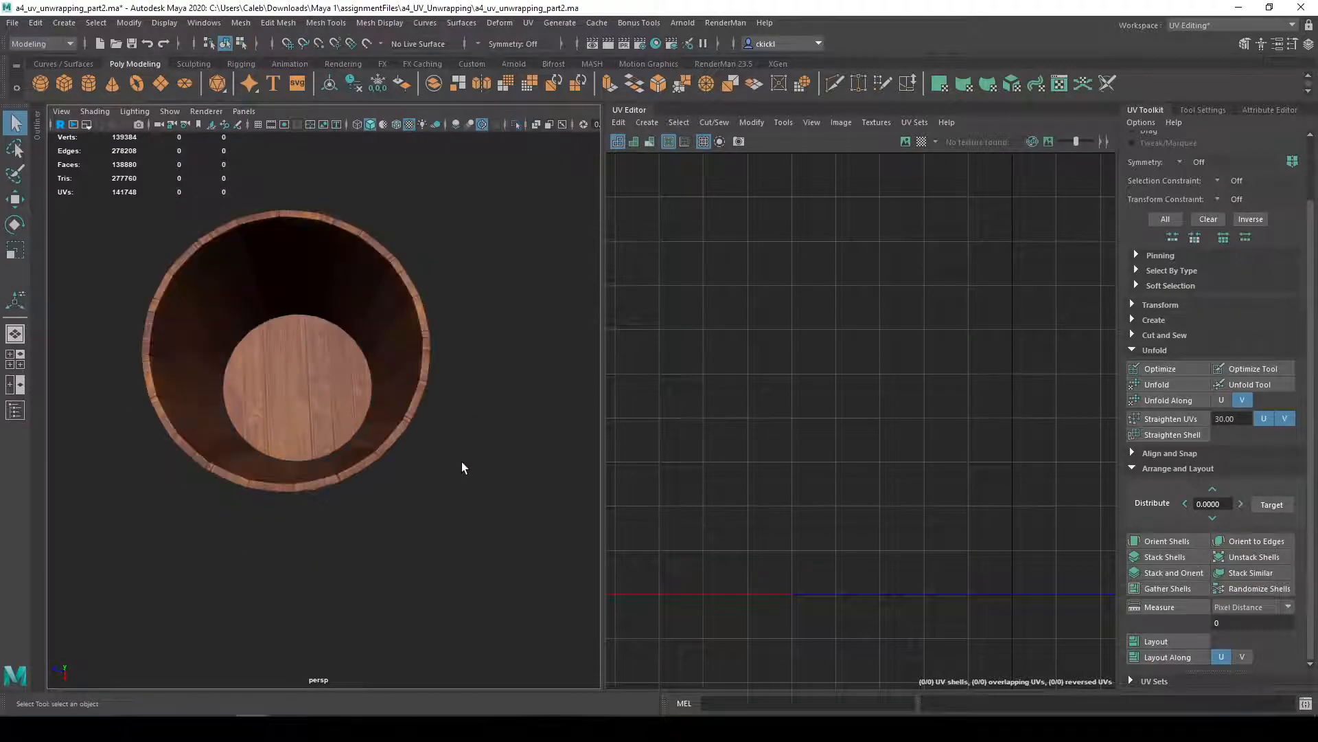
pyautogui.keyDown('alt'); pyautogui.moveTo(463, 462); pyautogui.dragTo(420, 377); pyautogui.keyUp('alt')
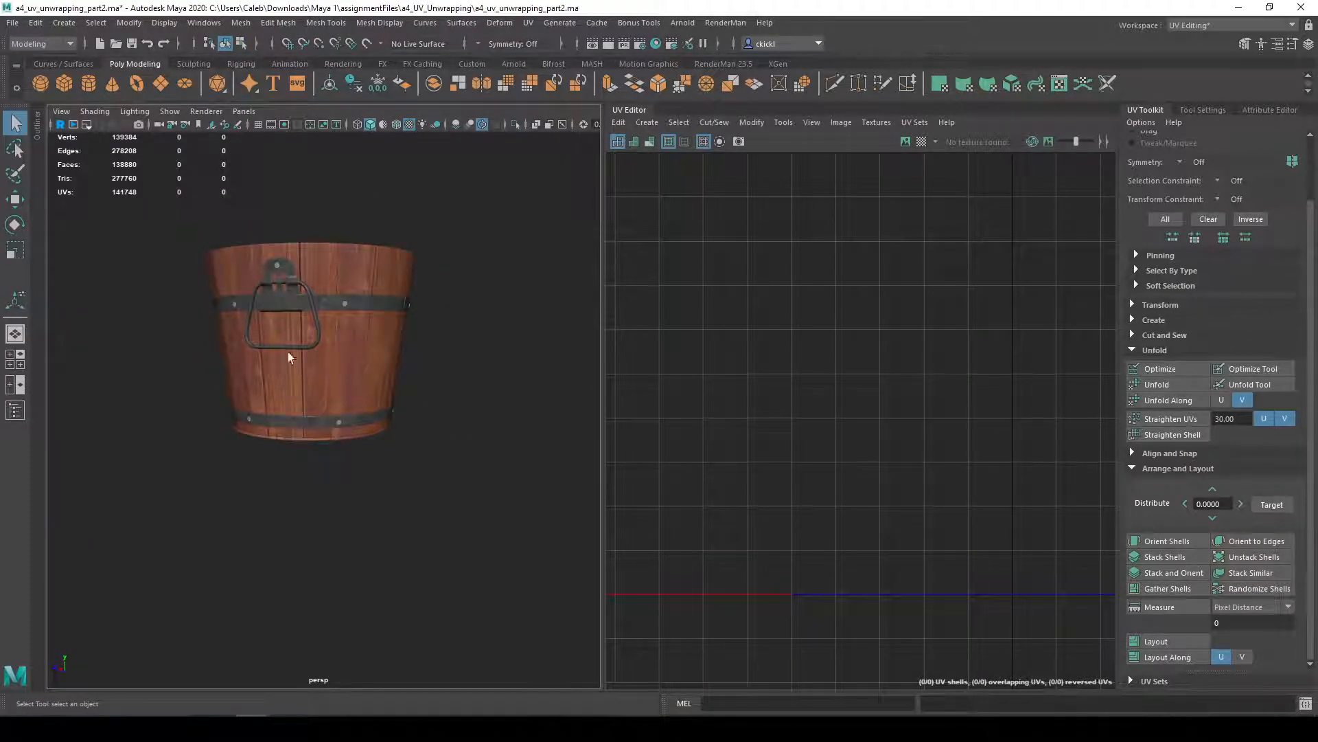
pyautogui.keyDown('alt'); pyautogui.moveTo(324, 210); pyautogui.dragTo(315, 539); pyautogui.keyUp('alt')
pyautogui.keyDown('alt'); pyautogui.moveTo(291, 450); pyautogui.dragTo(344, 433); pyautogui.keyUp('alt')
# - Scale both round shells of the bottom piece down uniformly to about two thirds of their size
pyautogui.click(344, 433)
pyautogui.moveTo(859, 481); pyautogui.dragTo(802, 461, button='right')
pyautogui.doubleClick(898, 496)
pyautogui.press('e')
pyautogui.press('r')
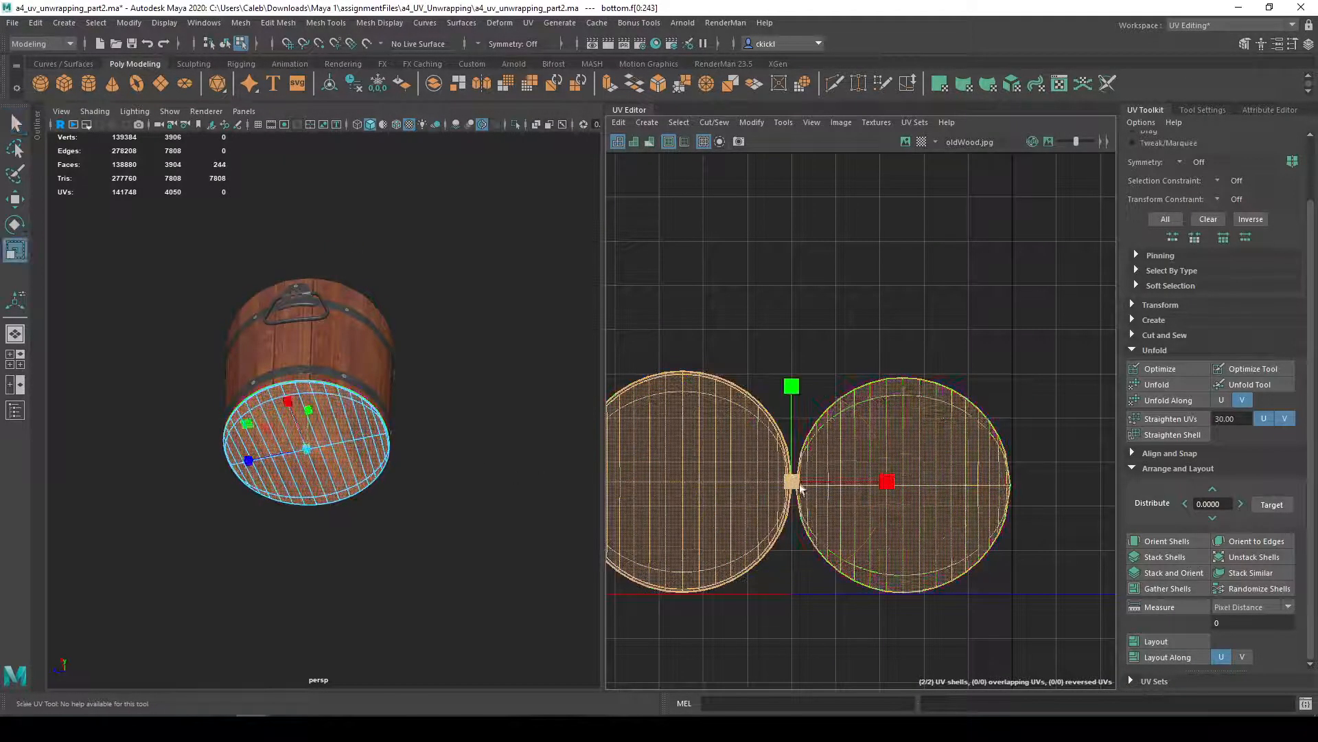
pyautogui.moveTo(788, 483); pyautogui.dragTo(745, 484)
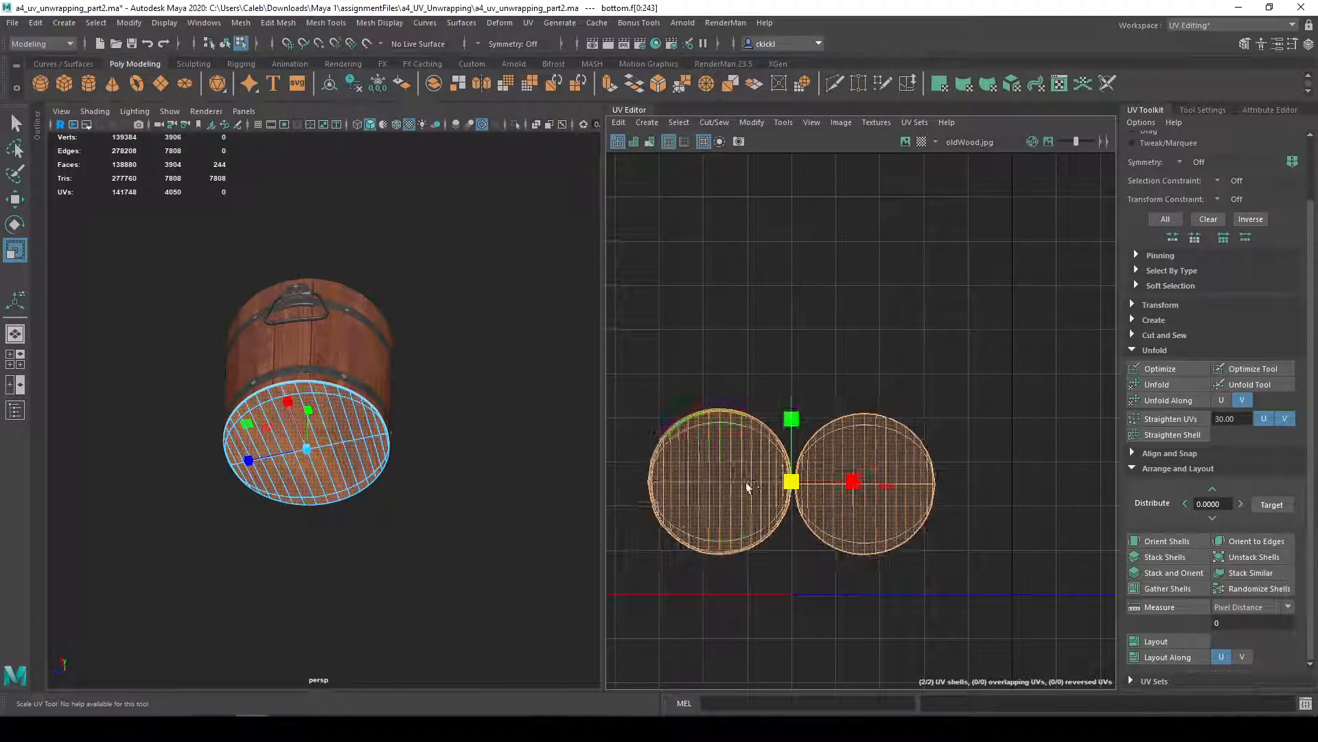
pyautogui.scroll(4, 371, 410)
pyautogui.moveTo(371, 410)
pyautogui.keyDown('alt'); pyautogui.mouseDown()
pyautogui.moveTo(436, 384)
pyautogui.moveTo(442, 368)
pyautogui.moveTo(463, 412)
pyautogui.moveTo(476, 411)
pyautogui.moveTo(376, 427)
pyautogui.mouseUp(); pyautogui.keyUp('alt')
pyautogui.press('q')
# - Return to object selection and compare the bottom piece's UV shells with those of the spars
pyautogui.rightClick(425, 349)
pyautogui.click(496, 310)
pyautogui.click(524, 534)
pyautogui.keyDown('alt'); pyautogui.moveTo(524, 534); pyautogui.dragTo(486, 528); pyautogui.keyUp('alt')
pyautogui.click(354, 378)
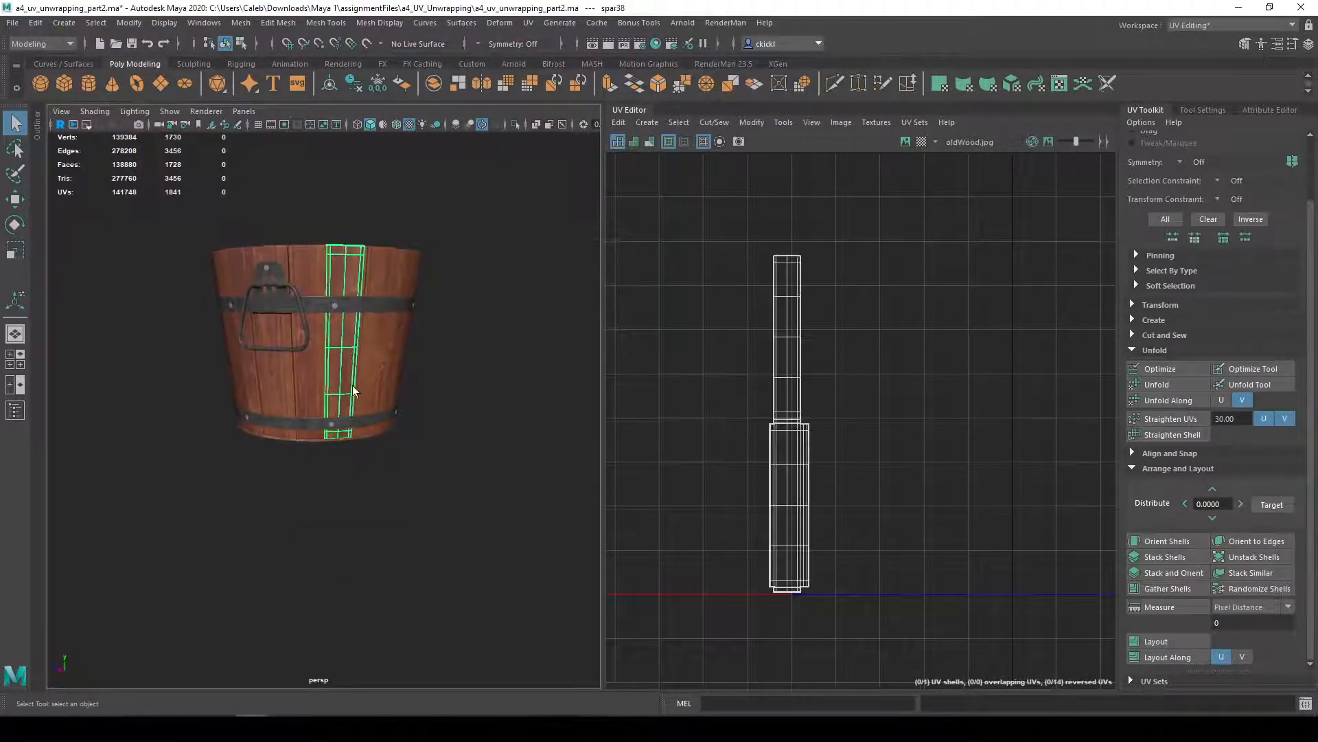
pyautogui.keyDown('alt'); pyautogui.moveTo(356, 381); pyautogui.dragTo(356, 332); pyautogui.keyUp('alt')
pyautogui.keyDown('alt'); pyautogui.moveTo(229, 397); pyautogui.dragTo(228, 369); pyautogui.keyUp('alt')
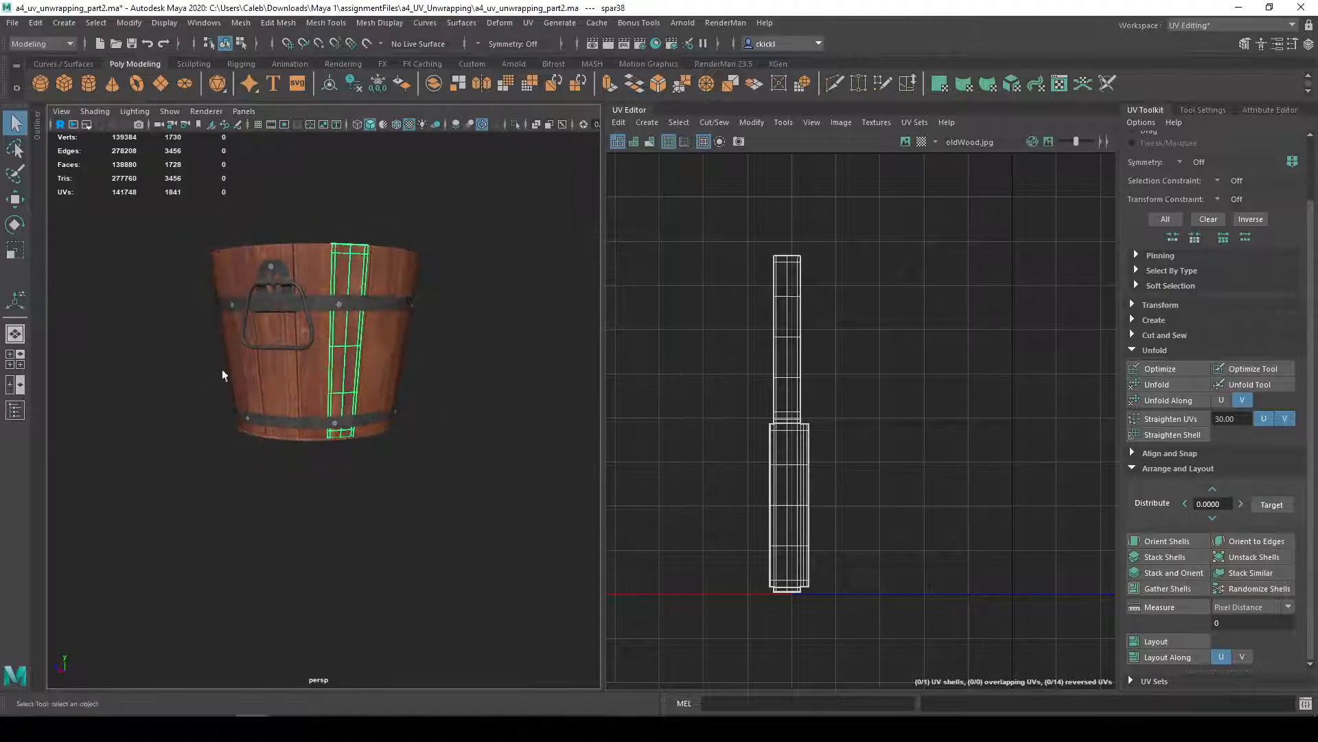
pyautogui.moveTo(434, 372); pyautogui.dragTo(435, 373)
pyautogui.keyDown('alt'); pyautogui.moveTo(402, 454); pyautogui.dragTo(369, 391); pyautogui.keyUp('alt')
pyautogui.keyDown('shift'); pyautogui.click(340, 422); pyautogui.keyUp('shift')
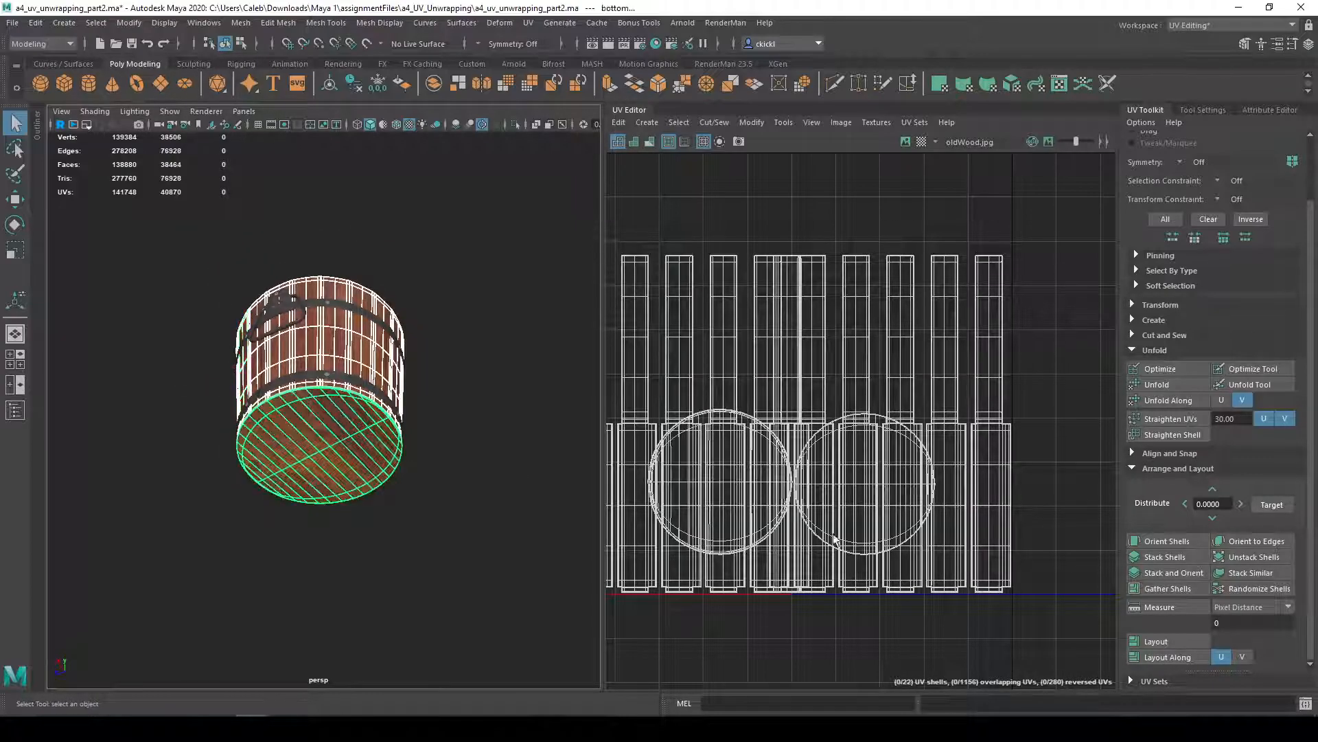
# - Select the metal bands around the bucket and isolate them in the viewport
pyautogui.scroll(-3, 918, 258)
pyautogui.keyDown('alt'); pyautogui.moveTo(375, 369); pyautogui.dragTo(381, 434); pyautogui.keyUp('alt')
pyautogui.click(436, 343)
pyautogui.scroll(3, 436, 344)
pyautogui.keyDown('alt'); pyautogui.moveTo(436, 345); pyautogui.dragTo(471, 368); pyautogui.keyUp('alt')
pyautogui.click(453, 590)
pyautogui.hotkey('ctrl', '1')
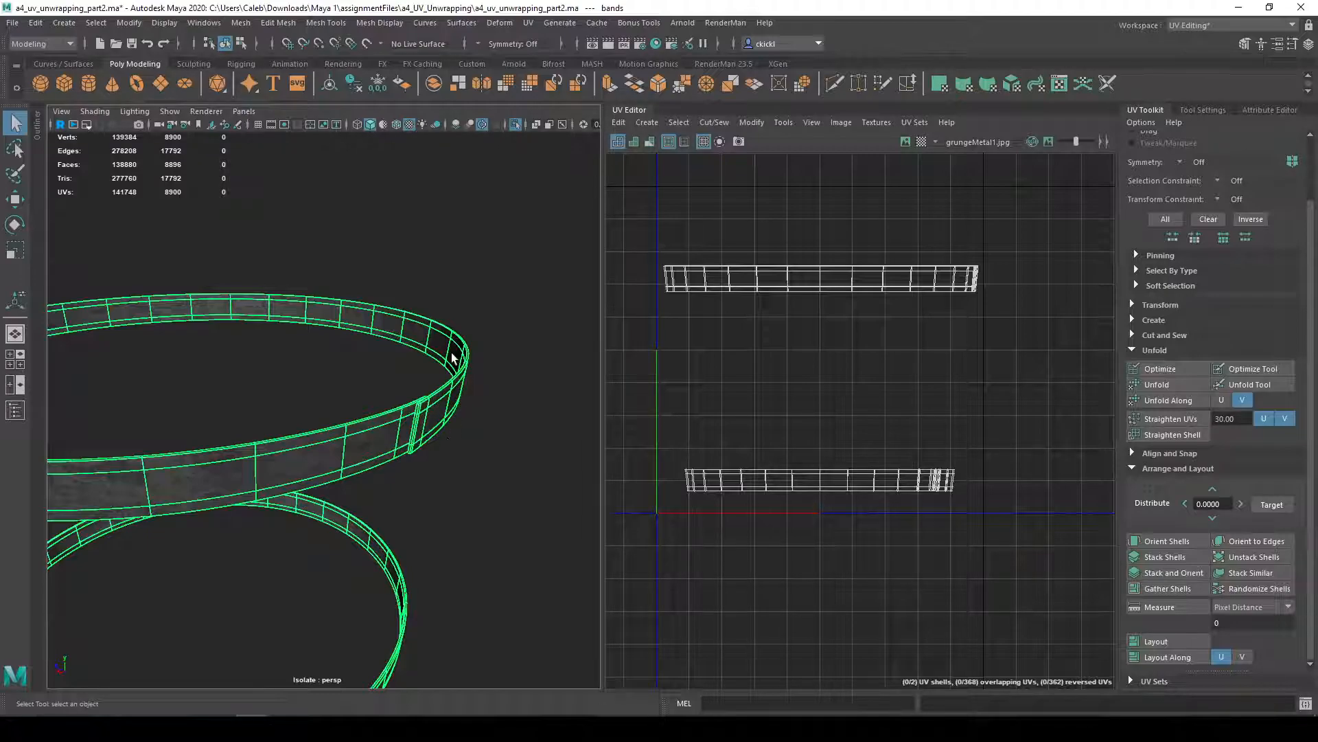
# - Cut the upper band's UVs along its inner top and bottom edge loops
pyautogui.keyDown('alt'); pyautogui.moveTo(452, 357); pyautogui.dragTo(458, 453); pyautogui.keyUp('alt')
pyautogui.moveTo(440, 459); pyautogui.dragTo(441, 314, button='right')
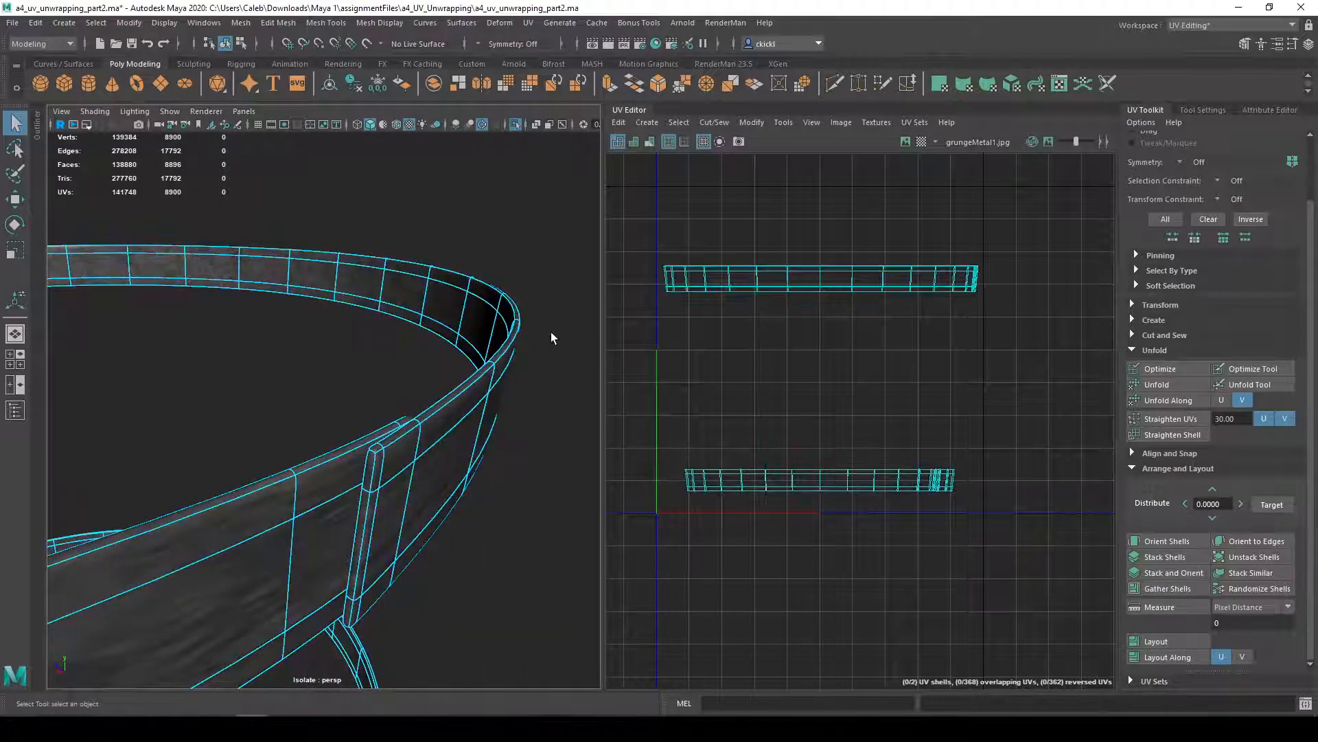
pyautogui.doubleClick(497, 360)
pyautogui.keyDown('alt'); pyautogui.moveTo(412, 433); pyautogui.dragTo(454, 420); pyautogui.keyUp('alt')
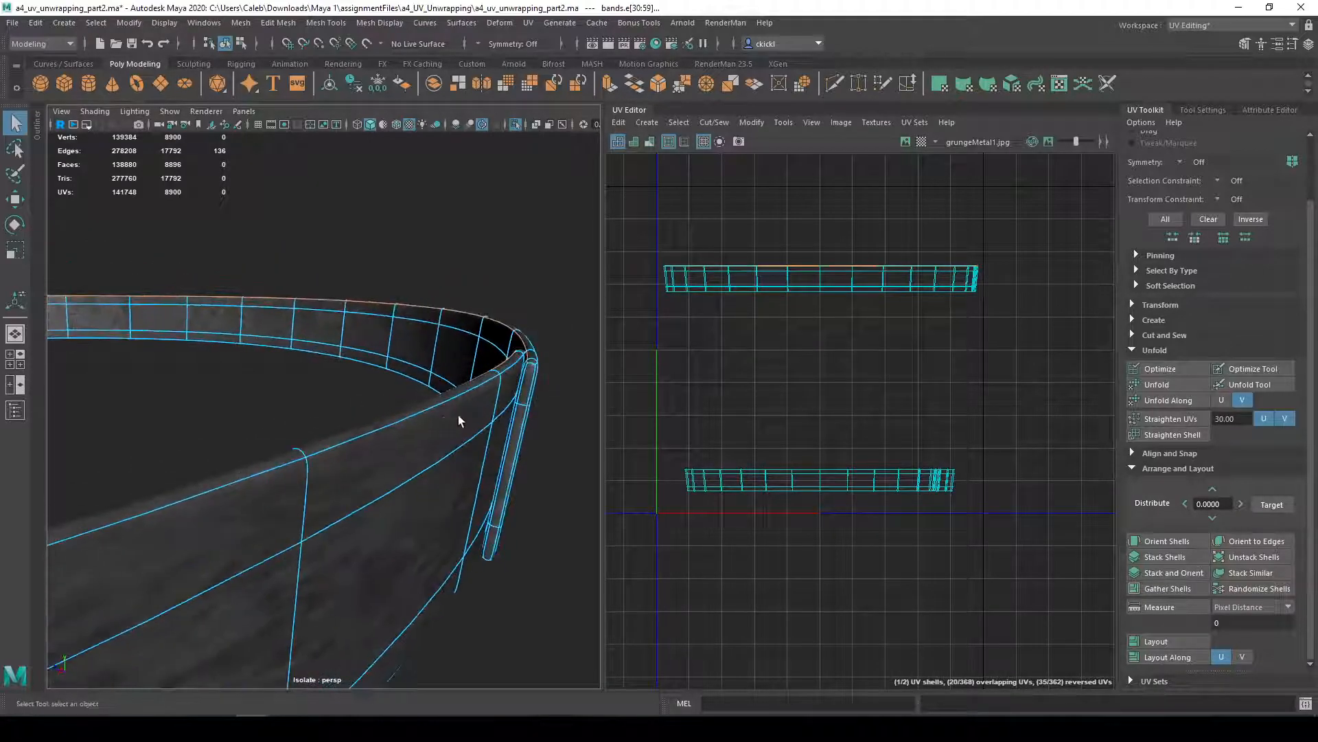
pyautogui.keyDown('alt'); pyautogui.moveTo(529, 377); pyautogui.dragTo(550, 302); pyautogui.keyUp('alt')
pyautogui.keyDown('shift'); pyautogui.doubleClick(471, 324); pyautogui.keyUp('shift')
pyautogui.click(714, 122)
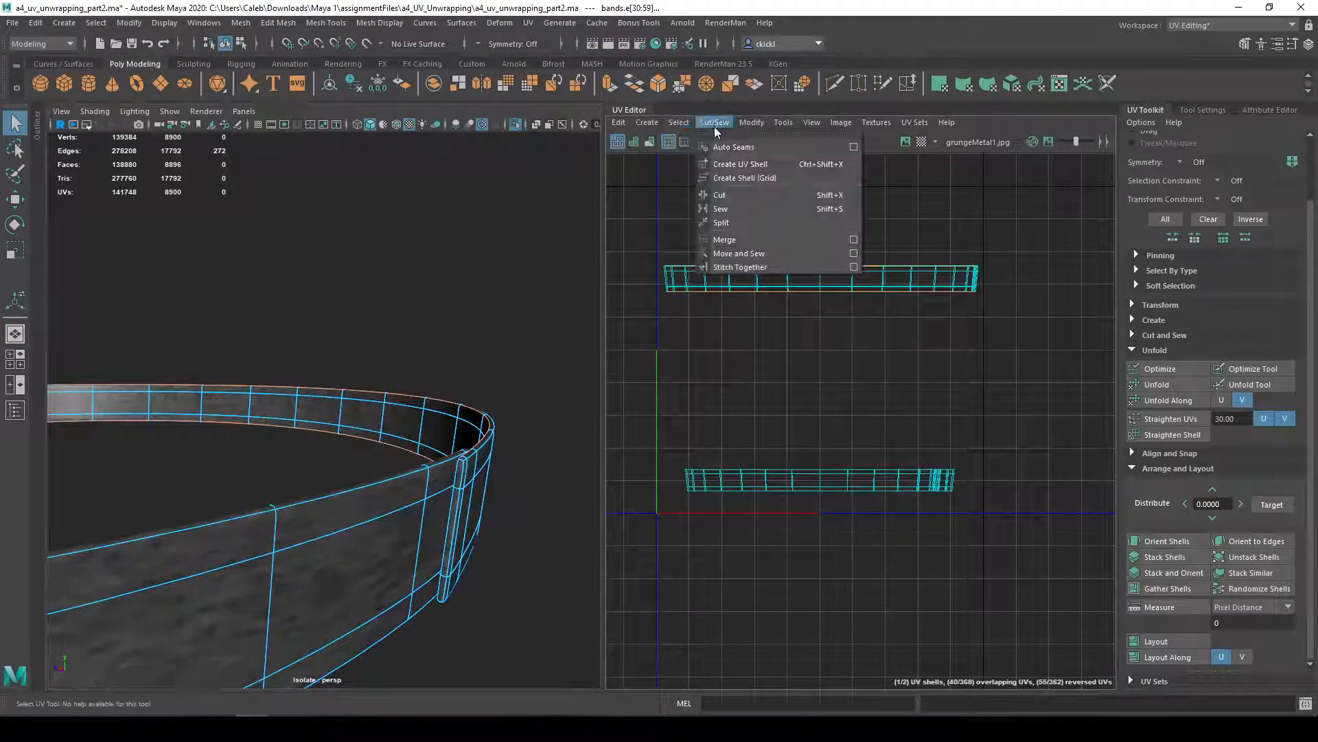
pyautogui.click(732, 195)
# - Try to move the upper band's UV shell down to check whether the cut separated it
pyautogui.moveTo(775, 291); pyautogui.dragTo(718, 272, button='right')
pyautogui.click(775, 279)
pyautogui.press('w')
pyautogui.moveTo(805, 217); pyautogui.dragTo(797, 245)
pyautogui.hotkey('ctrl', 'z')
pyautogui.press('q')
# - Cut the upper band's UVs across its height at the overlapping end
pyautogui.moveTo(459, 497); pyautogui.dragTo(472, 313, button='right')
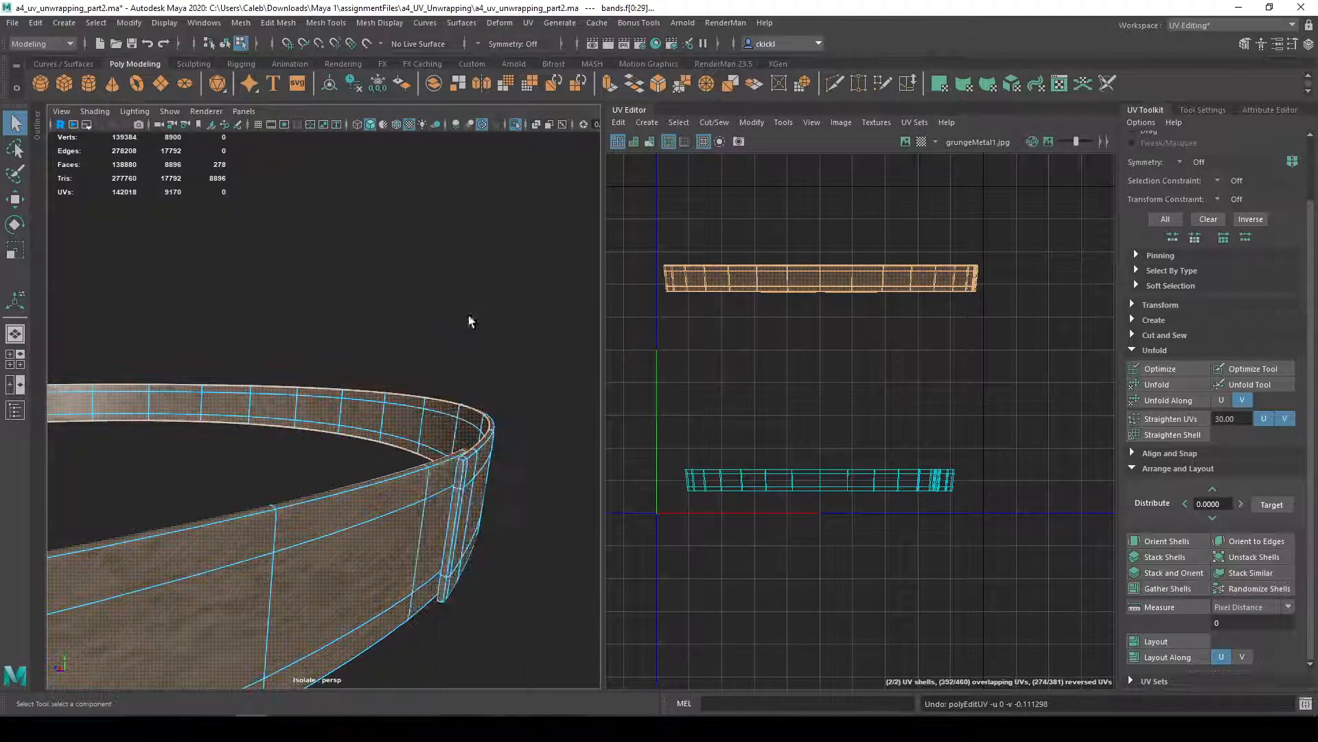
pyautogui.click(455, 472)
pyautogui.scroll(1, 490, 500)
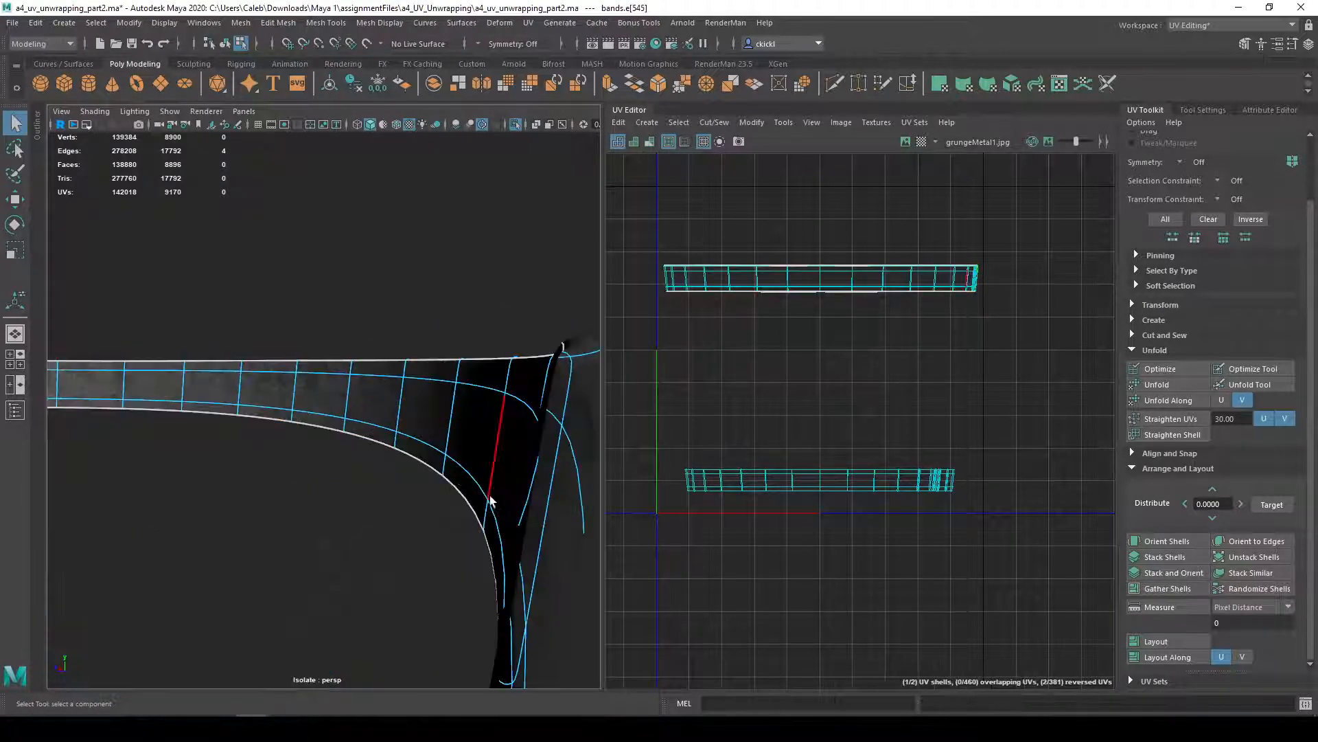
pyautogui.scroll(-3, 500, 501)
pyautogui.scroll(3, 476, 496)
pyautogui.scroll(-3, 475, 497)
pyautogui.keyDown('alt'); pyautogui.moveTo(478, 501); pyautogui.dragTo(545, 531); pyautogui.keyUp('alt')
pyautogui.keyDown('alt'); pyautogui.moveTo(340, 406); pyautogui.dragTo(317, 570); pyautogui.keyUp('alt')
pyautogui.keyDown('alt'); pyautogui.moveTo(365, 494); pyautogui.dragTo(616, 434); pyautogui.keyUp('alt')
pyautogui.keyDown('shift'); pyautogui.click(303, 458); pyautogui.keyUp('shift')
pyautogui.keyDown('alt'); pyautogui.moveTo(349, 550); pyautogui.dragTo(359, 522); pyautogui.keyUp('alt')
pyautogui.keyDown('shift'); pyautogui.click(302, 563); pyautogui.keyUp('shift')
pyautogui.keyDown('alt'); pyautogui.moveTo(302, 563); pyautogui.dragTo(265, 447); pyautogui.keyUp('alt')
pyautogui.click(714, 122)
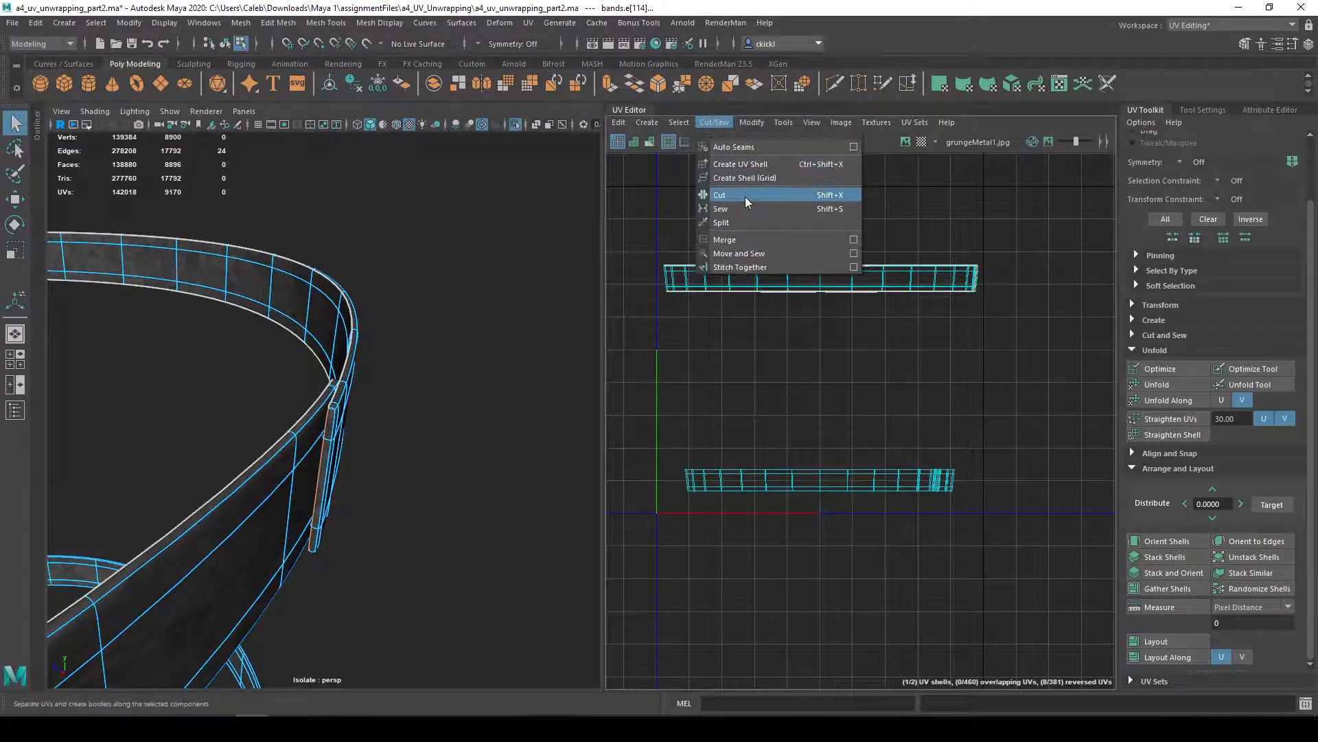
pyautogui.click(720, 195)
# - Move the upper band's outer UV shell down, clear of the inner one
pyautogui.moveTo(824, 262); pyautogui.dragTo(766, 248, button='right')
pyautogui.click(842, 288)
pyautogui.press('w')
pyautogui.moveTo(822, 213); pyautogui.dragTo(829, 289)
pyautogui.scroll(-3, 769, 340)
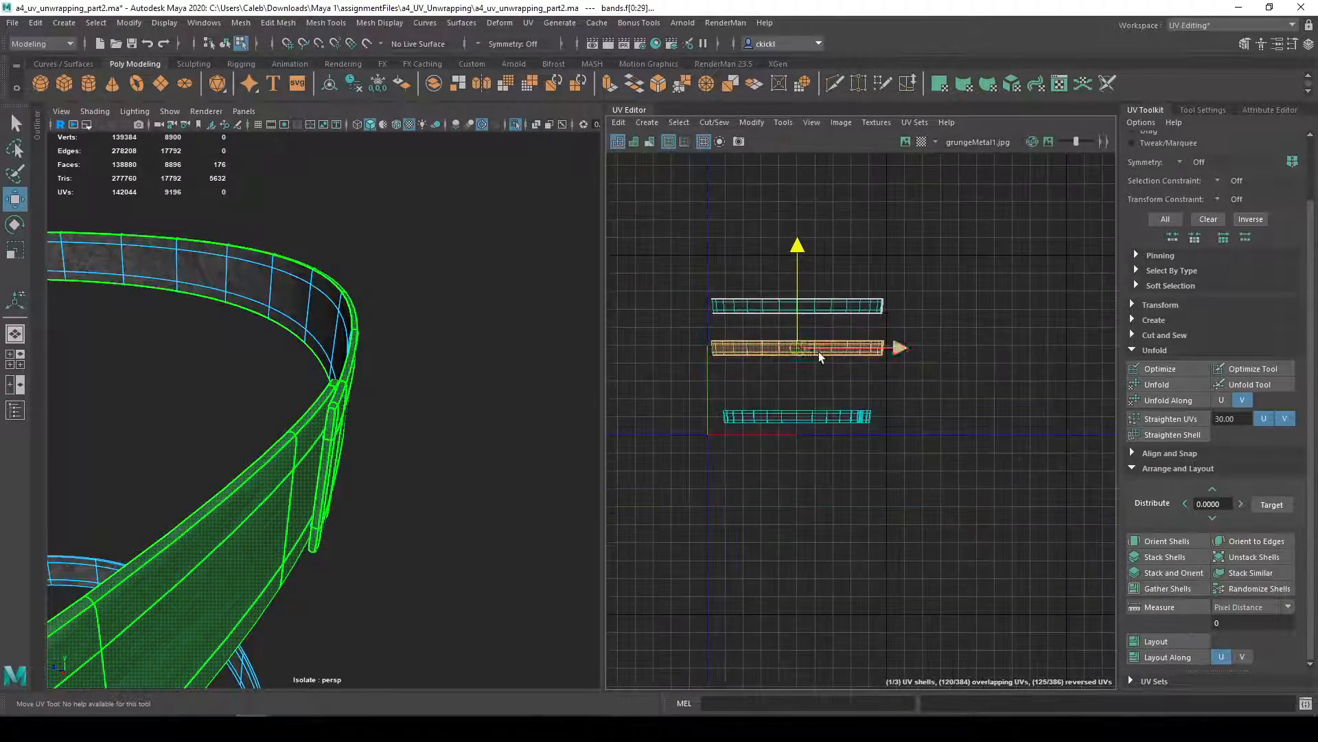
# - Try to select the faces of the upper and lower bands by area in the viewport
pyautogui.click(824, 418)
pyautogui.press('f')
pyautogui.keyDown('alt'); pyautogui.moveTo(424, 459); pyautogui.dragTo(523, 455, button='right'); pyautogui.keyUp('alt')
pyautogui.keyDown('alt'); pyautogui.moveTo(523, 455); pyautogui.dragTo(417, 430, button='middle'); pyautogui.keyUp('alt')
pyautogui.keyDown('alt'); pyautogui.moveTo(417, 431); pyautogui.dragTo(427, 399, button='right'); pyautogui.keyUp('alt')
pyautogui.keyDown('alt'); pyautogui.moveTo(438, 375); pyautogui.dragTo(484, 470, button='middle'); pyautogui.keyUp('alt')
pyautogui.press('q')
pyautogui.moveTo(471, 356); pyautogui.dragTo(518, 302, button='right')
pyautogui.click(500, 364)
pyautogui.click(476, 358)
pyautogui.moveTo(475, 360); pyautogui.dragTo(460, 390, button='right')
pyautogui.moveTo(88, 233); pyautogui.dragTo(542, 396)
pyautogui.moveTo(85, 400); pyautogui.dragTo(572, 621)
pyautogui.hotkey('ctrl', 'z')
pyautogui.keyDown('alt'); pyautogui.moveTo(502, 483); pyautogui.dragTo(492, 496); pyautogui.keyUp('alt')
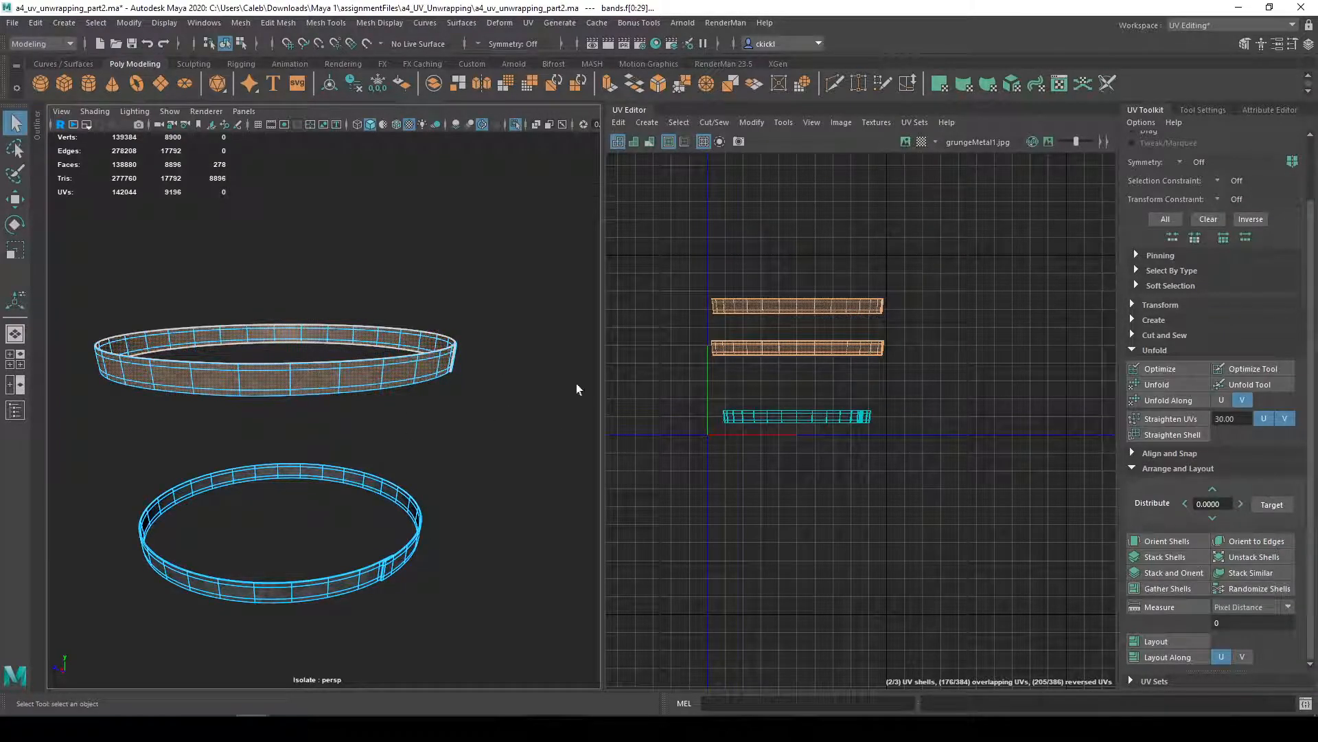
# - Cut the lower band's UVs along its inner top and bottom edge loops and across its overlapping end
pyautogui.scroll(3, 548, 379)
pyautogui.keyDown('alt'); pyautogui.moveTo(505, 604); pyautogui.dragTo(482, 441, button='middle'); pyautogui.keyUp('alt')
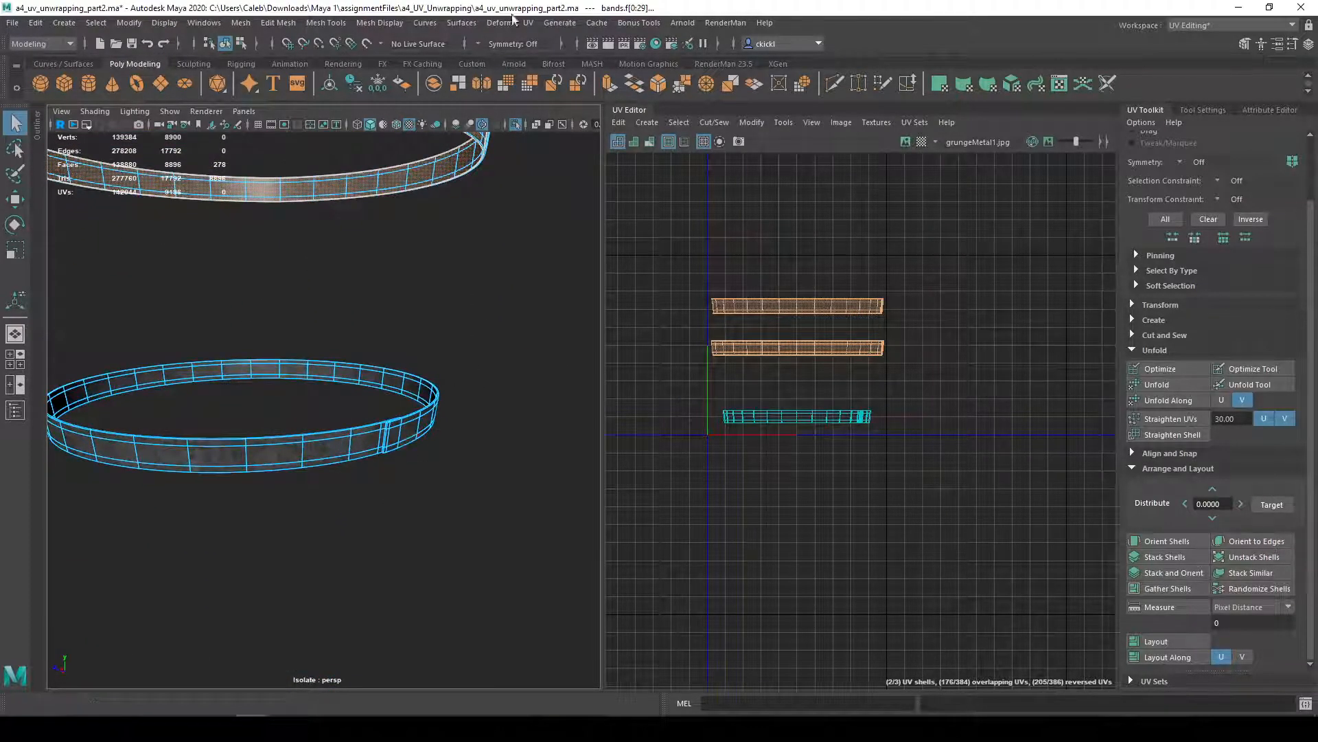
pyautogui.scroll(4, 400, 417)
pyautogui.keyDown('alt'); pyautogui.moveTo(522, 514); pyautogui.dragTo(392, 474, button='middle'); pyautogui.keyUp('alt')
pyautogui.keyDown('alt'); pyautogui.moveTo(392, 474); pyautogui.dragTo(505, 509); pyautogui.keyUp('alt')
pyautogui.keyDown('alt'); pyautogui.moveTo(505, 510); pyautogui.dragTo(470, 488, button='middle'); pyautogui.keyUp('alt')
pyautogui.moveTo(438, 347); pyautogui.dragTo(432, 288, button='right')
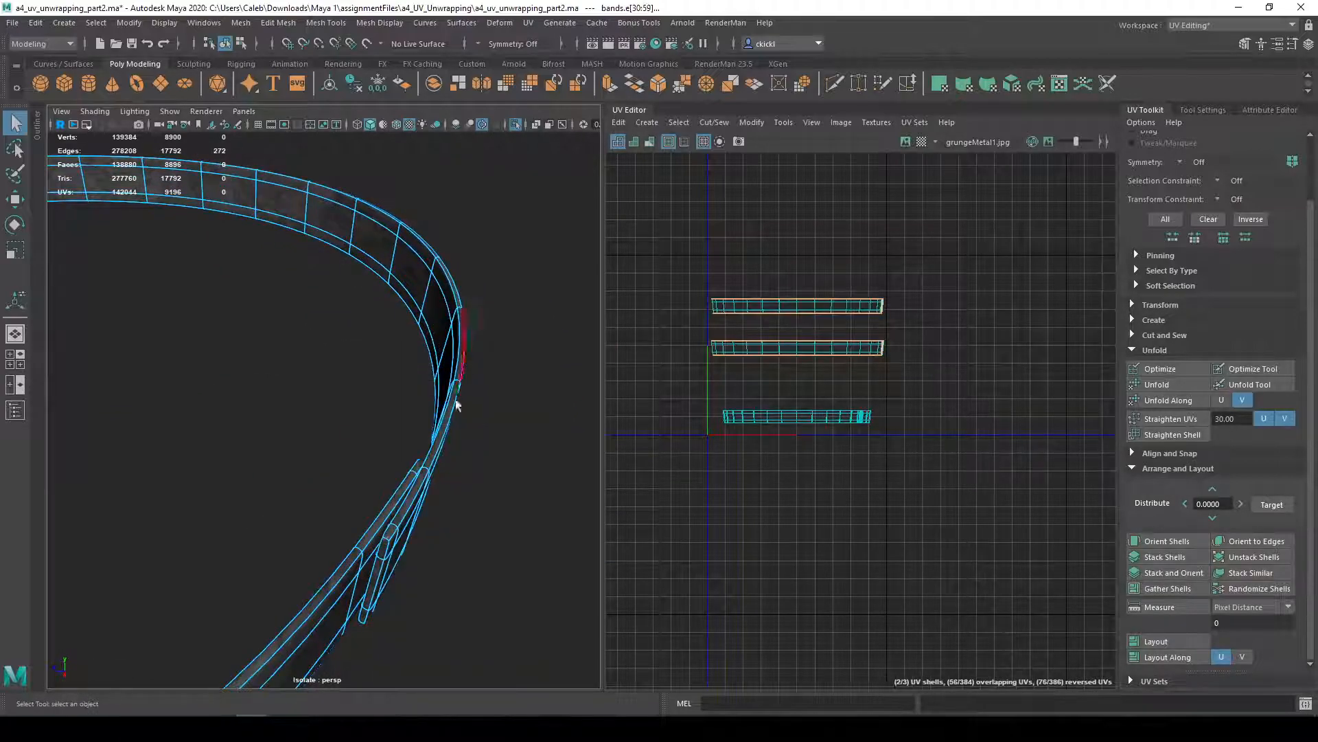
pyautogui.keyDown('alt'); pyautogui.moveTo(468, 409); pyautogui.dragTo(460, 393); pyautogui.keyUp('alt')
pyautogui.doubleClick(487, 319)
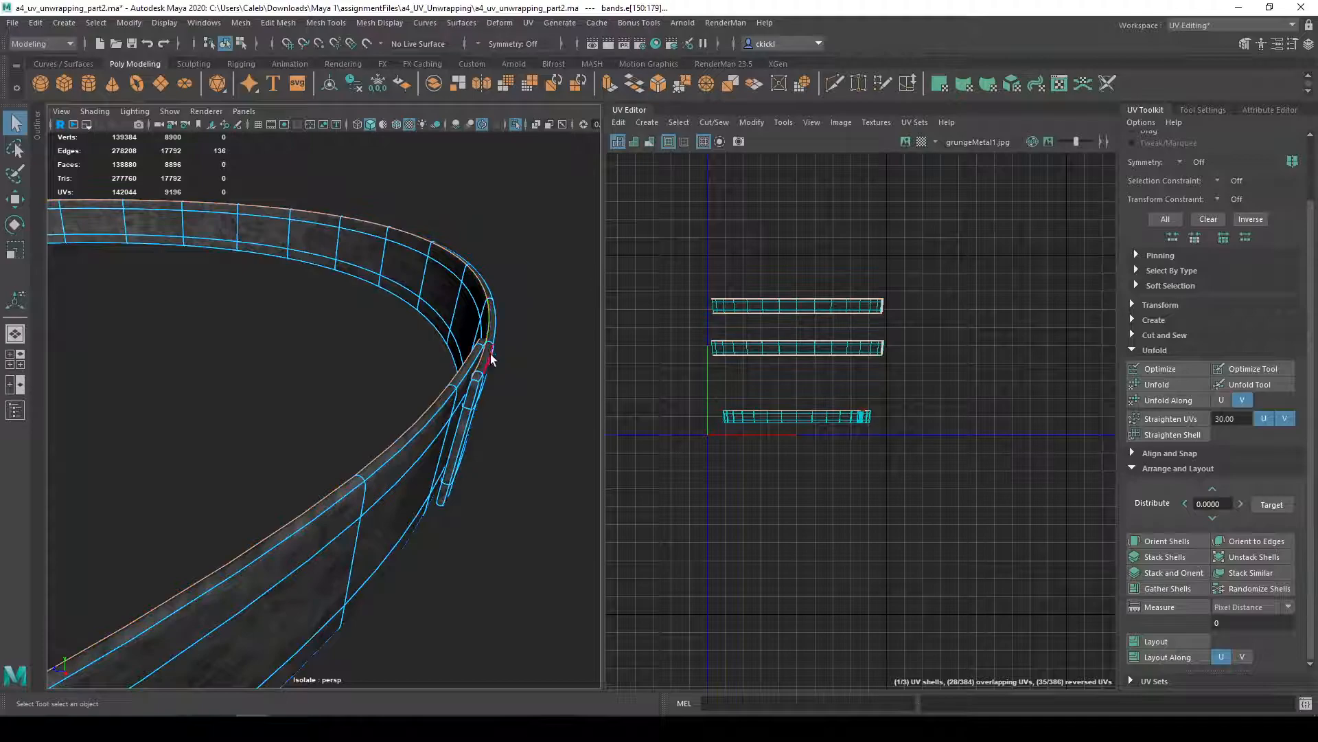
pyautogui.keyDown('alt'); pyautogui.moveTo(467, 408); pyautogui.dragTo(276, 447); pyautogui.keyUp('alt')
pyautogui.scroll(2, 445, 294)
pyautogui.keyDown('shift'); pyautogui.doubleClick(270, 412); pyautogui.keyUp('shift')
pyautogui.scroll(-5, 272, 414)
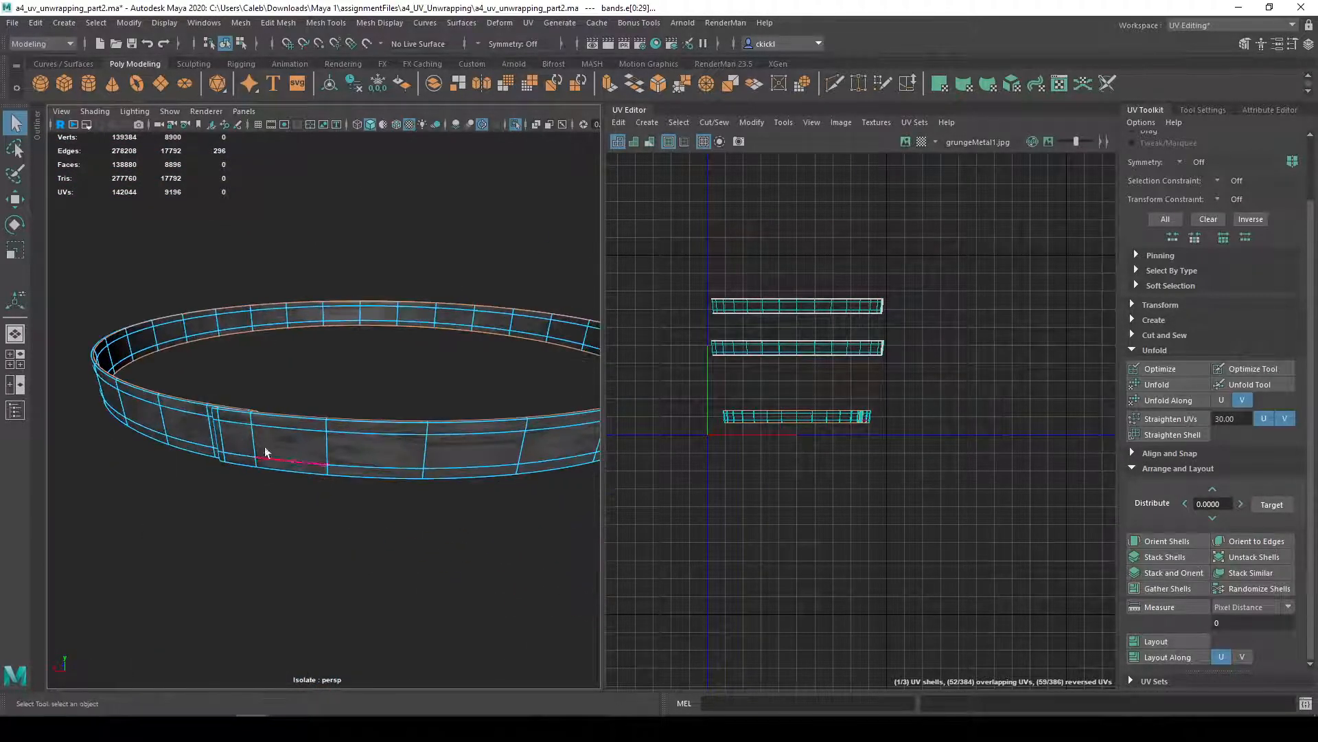
pyautogui.click(717, 123)
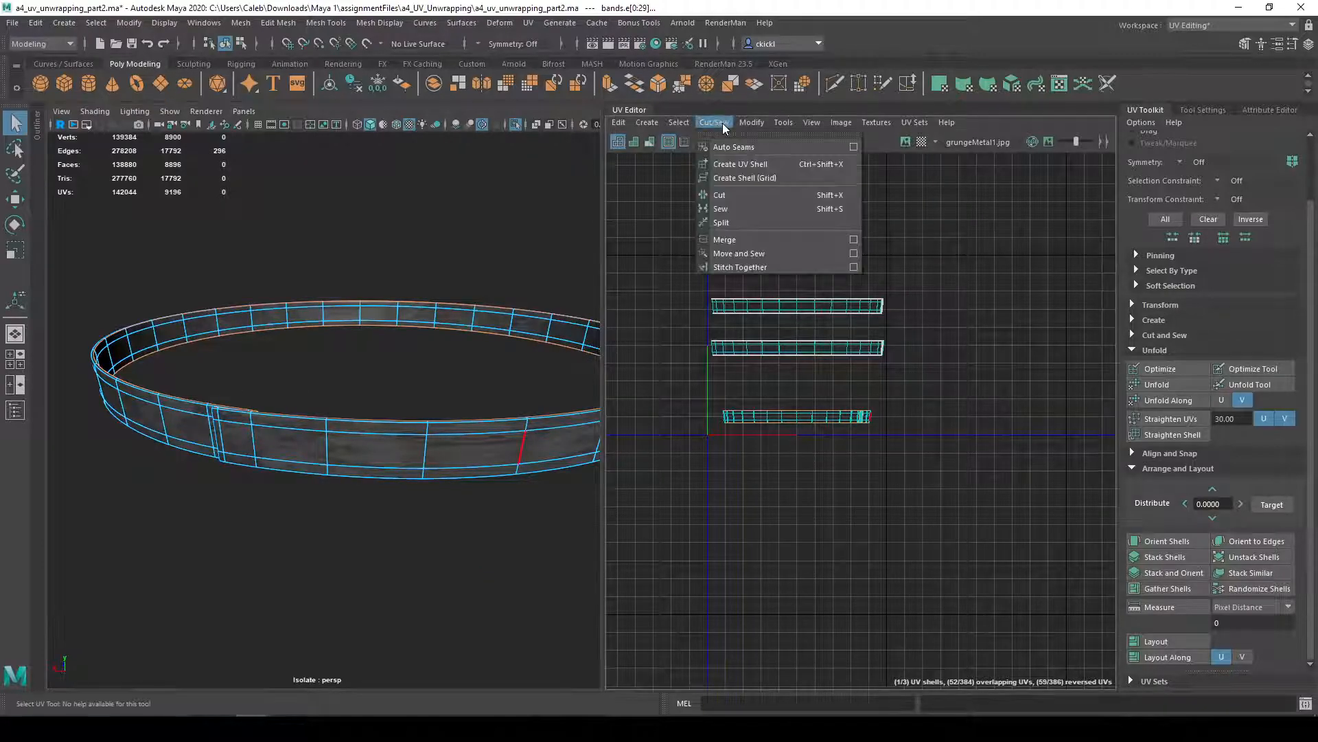
pyautogui.click(738, 194)
# - Select all UV shells of both bands and unfold them
pyautogui.moveTo(805, 340); pyautogui.dragTo(747, 321, button='right')
pyautogui.moveTo(974, 516); pyautogui.dragTo(676, 258)
pyautogui.click(760, 123)
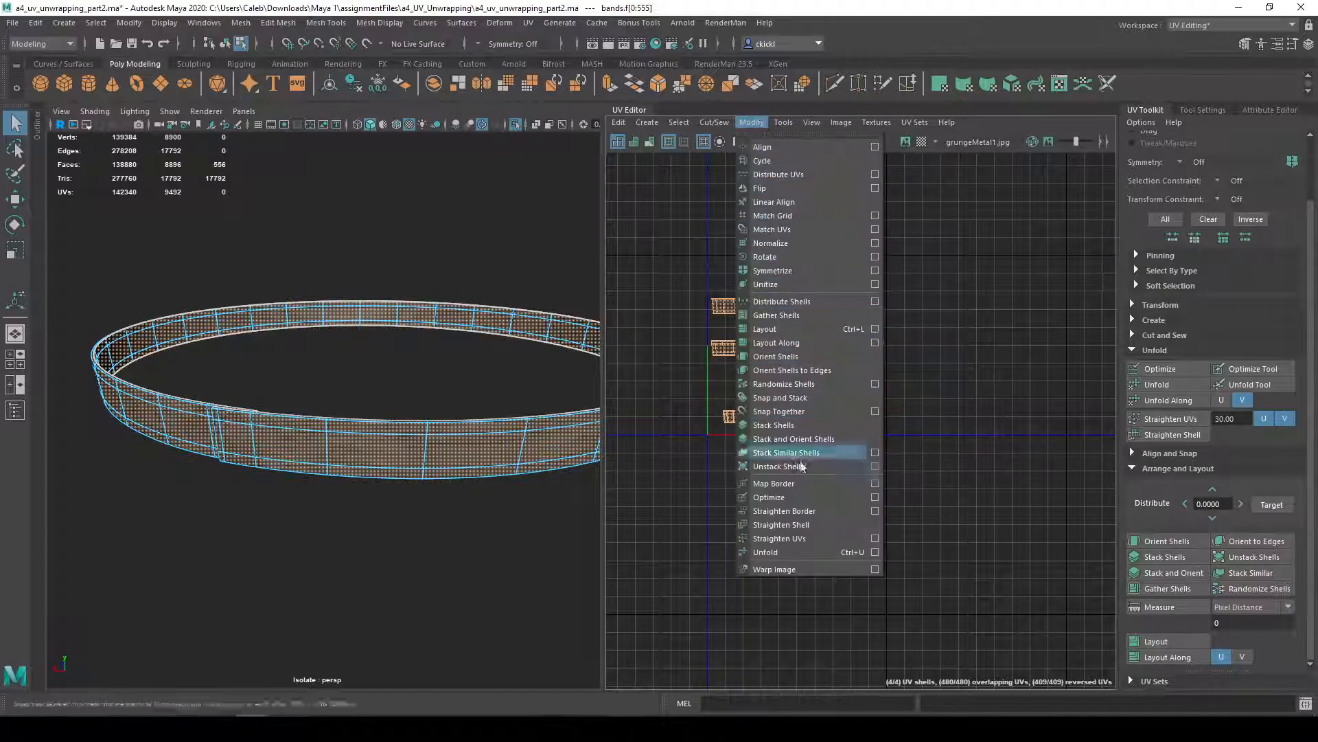
pyautogui.click(798, 557)
pyautogui.scroll(-5, 896, 521)
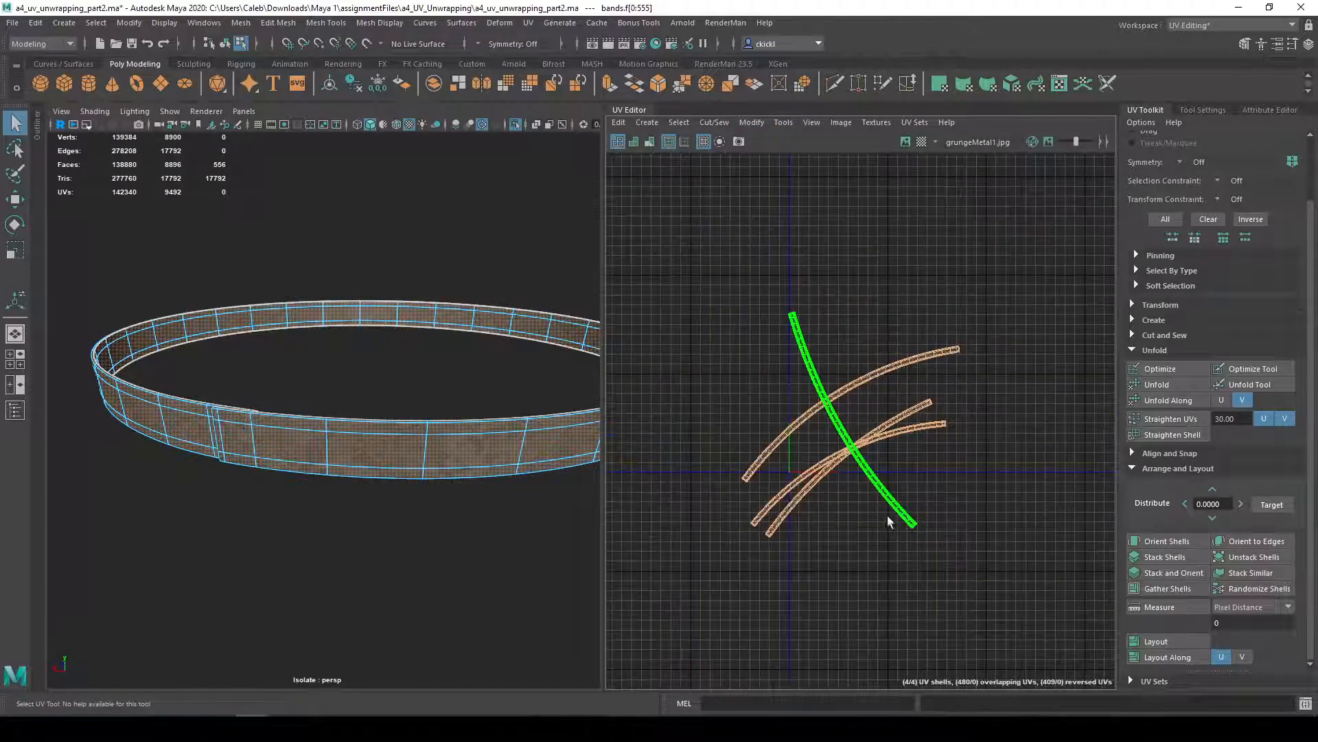
pyautogui.scroll(3, 923, 432)
# - Rotate the curved shell of the lower band's inner side roughly upright
pyautogui.click(862, 445)
pyautogui.press('e')
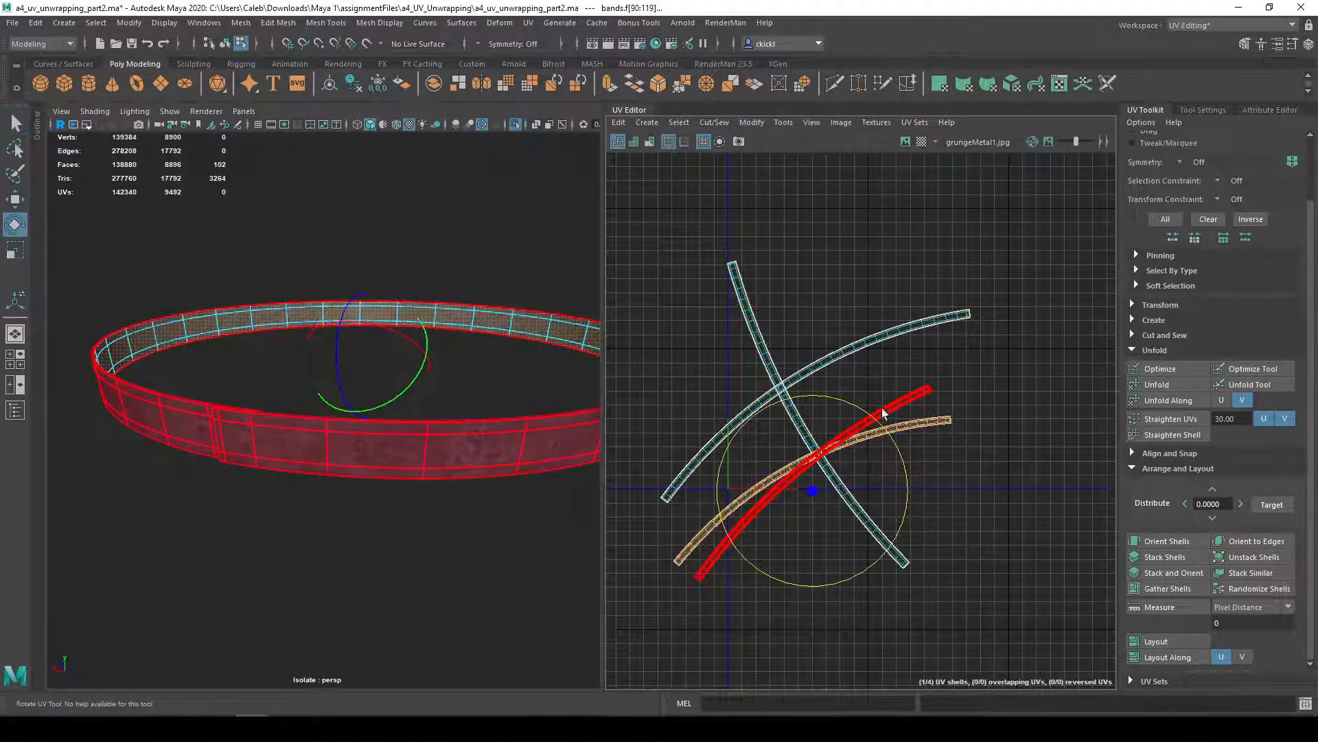
pyautogui.moveTo(881, 430); pyautogui.dragTo(735, 327)
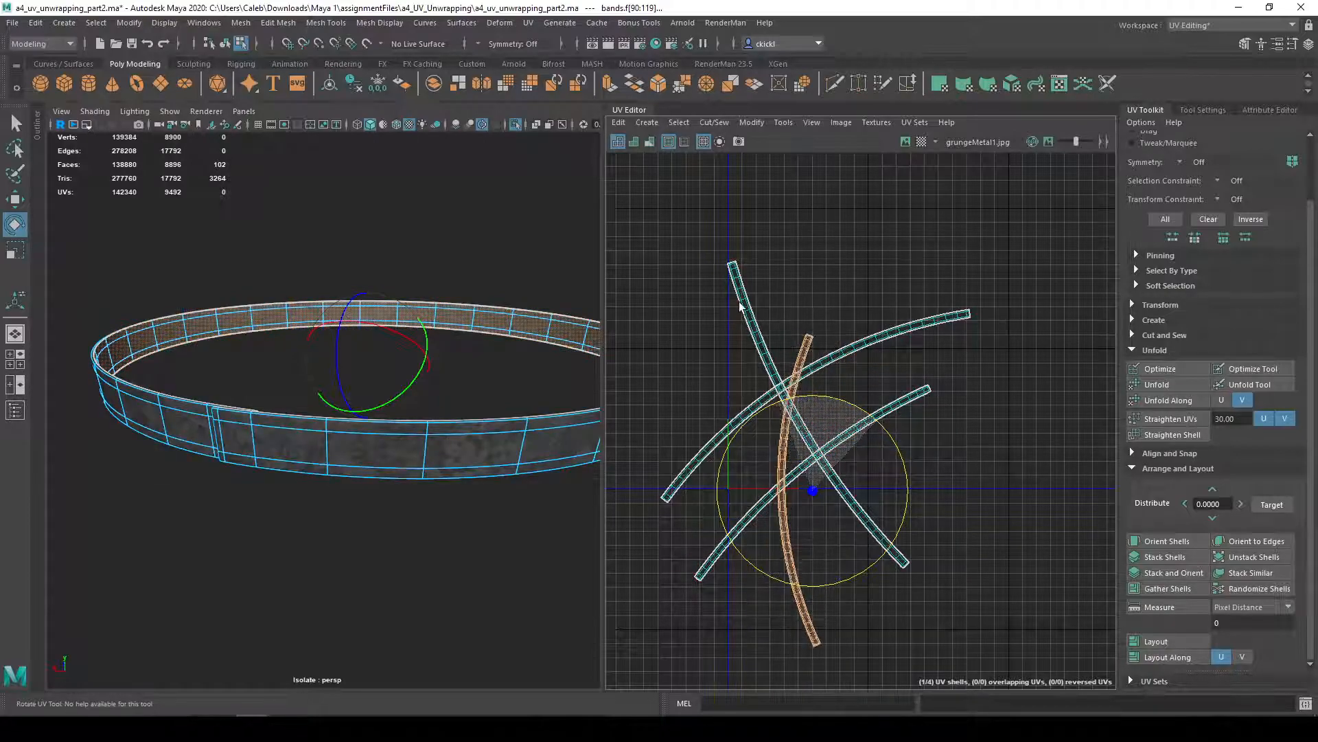
pyautogui.press('w')
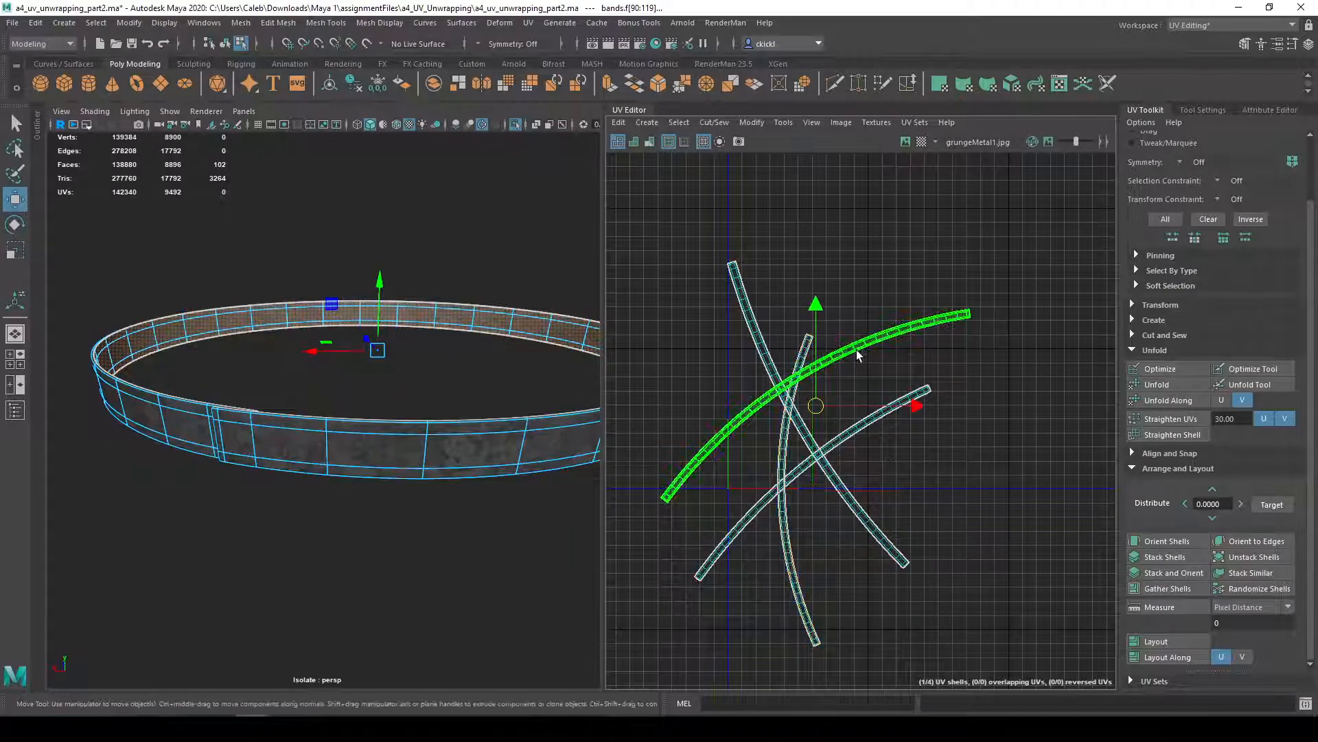
pyautogui.click(855, 354)
pyautogui.click(868, 433)
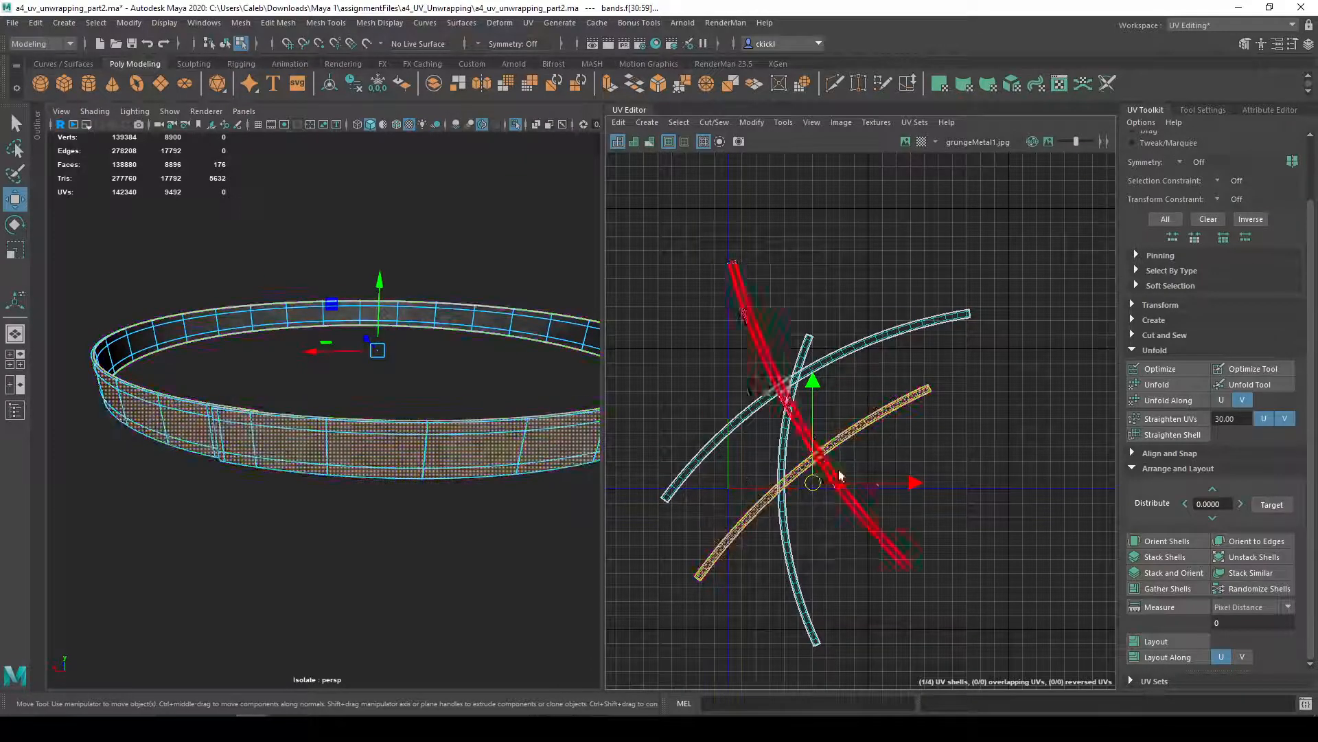
pyautogui.press('e')
pyautogui.moveTo(776, 393); pyautogui.dragTo(993, 580)
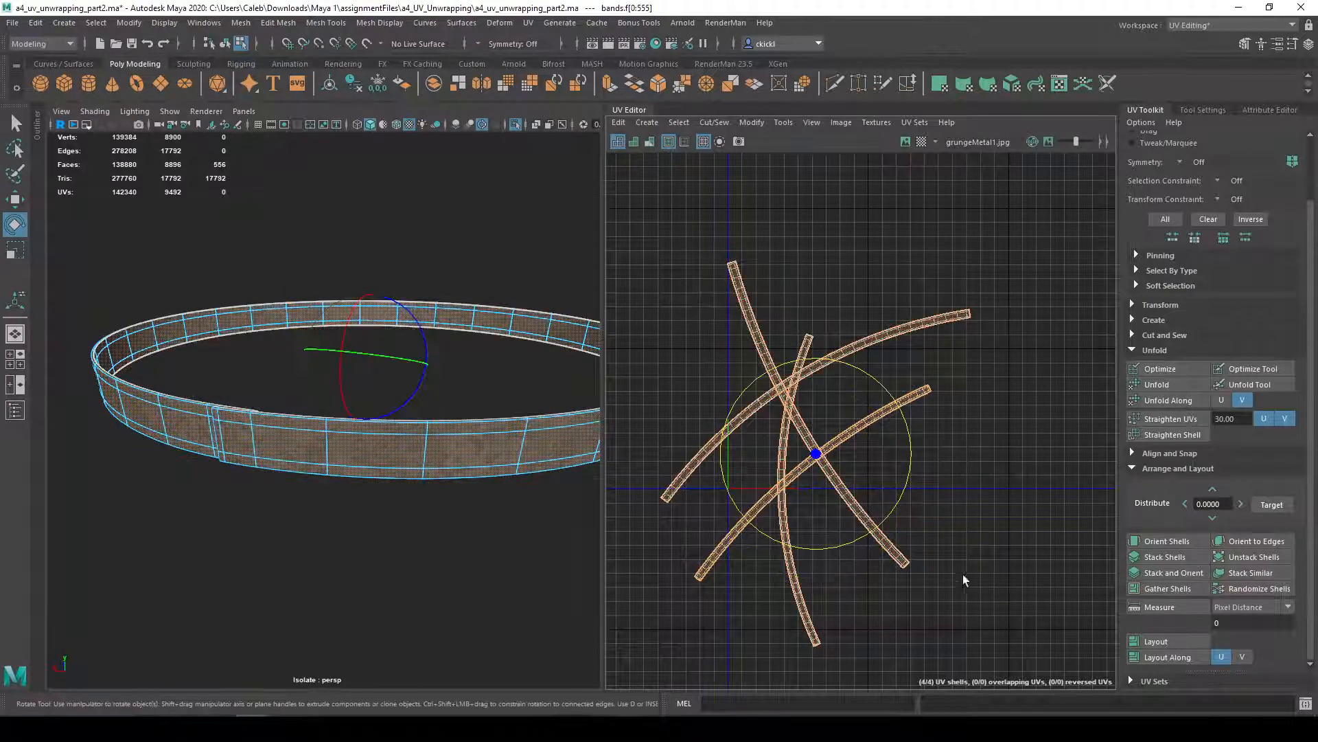
pyautogui.scroll(4, 843, 549)
# - Pick a reference edge near the middle of each band shell and align the shells with Orient to Edges
pyautogui.press('q')
pyautogui.moveTo(854, 486); pyautogui.dragTo(832, 441, button='right')
pyautogui.click(831, 440)
pyautogui.keyDown('alt'); pyautogui.moveTo(740, 454); pyautogui.dragTo(760, 457, button='middle'); pyautogui.keyUp('alt')
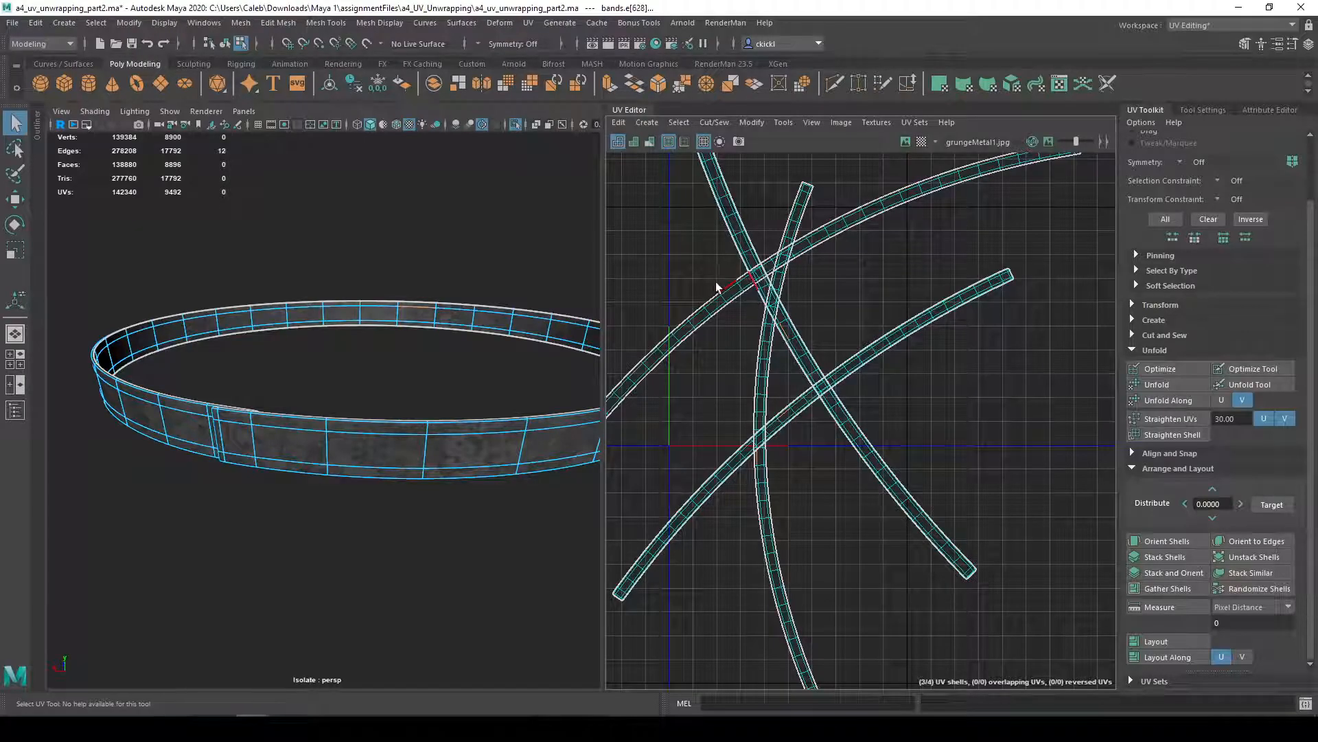
pyautogui.keyDown('shift'); pyautogui.click(767, 264); pyautogui.keyUp('shift')
pyautogui.click(1241, 537)
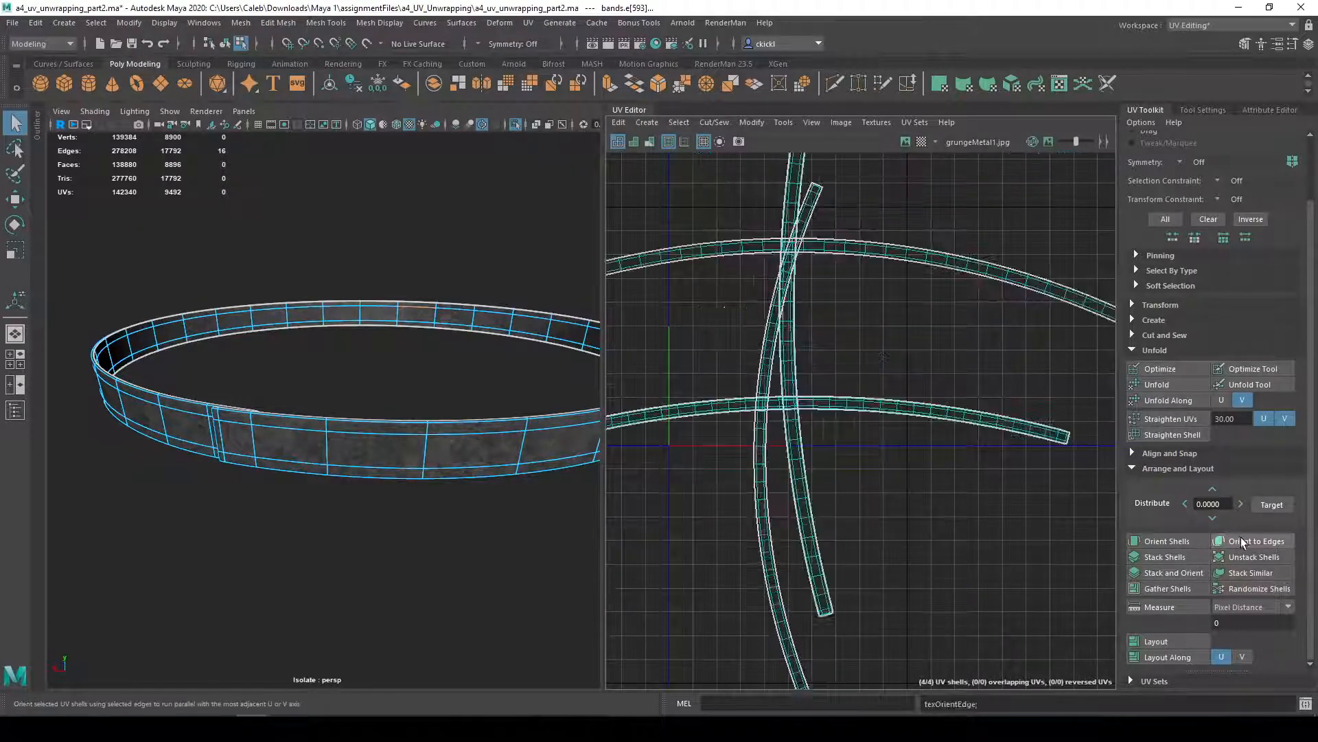
pyautogui.scroll(-2, 982, 547)
pyautogui.scroll(1, 883, 467)
# - Rotate the two upright band shells about 90 degrees so they run horizontally like the others
pyautogui.moveTo(862, 479); pyautogui.dragTo(807, 462, button='right')
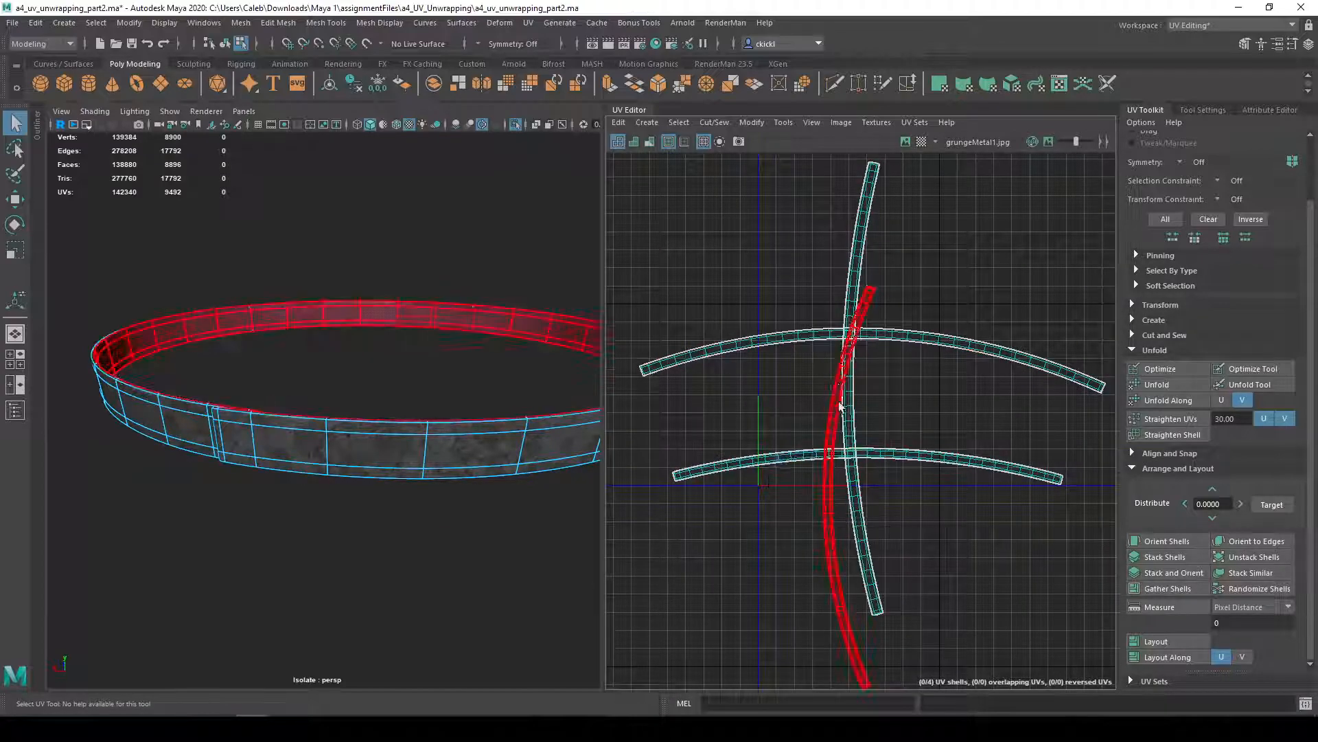
pyautogui.click(835, 416)
pyautogui.keyDown('shift'); pyautogui.click(849, 406); pyautogui.keyUp('shift')
pyautogui.press('e')
pyautogui.moveTo(941, 412); pyautogui.dragTo(888, 592)
pyautogui.press('q')
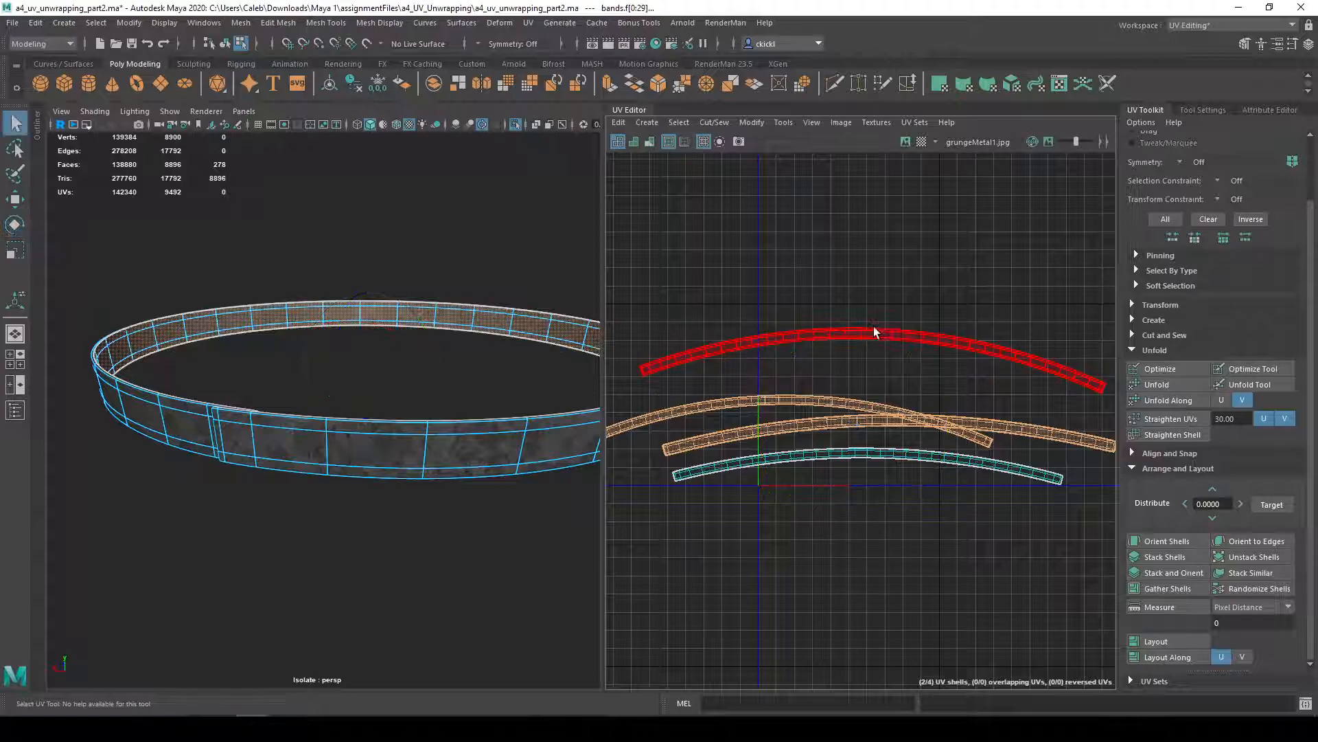
# - Select all four band shells and straighten their UVs into straight horizontal strips
pyautogui.moveTo(795, 231); pyautogui.dragTo(975, 496)
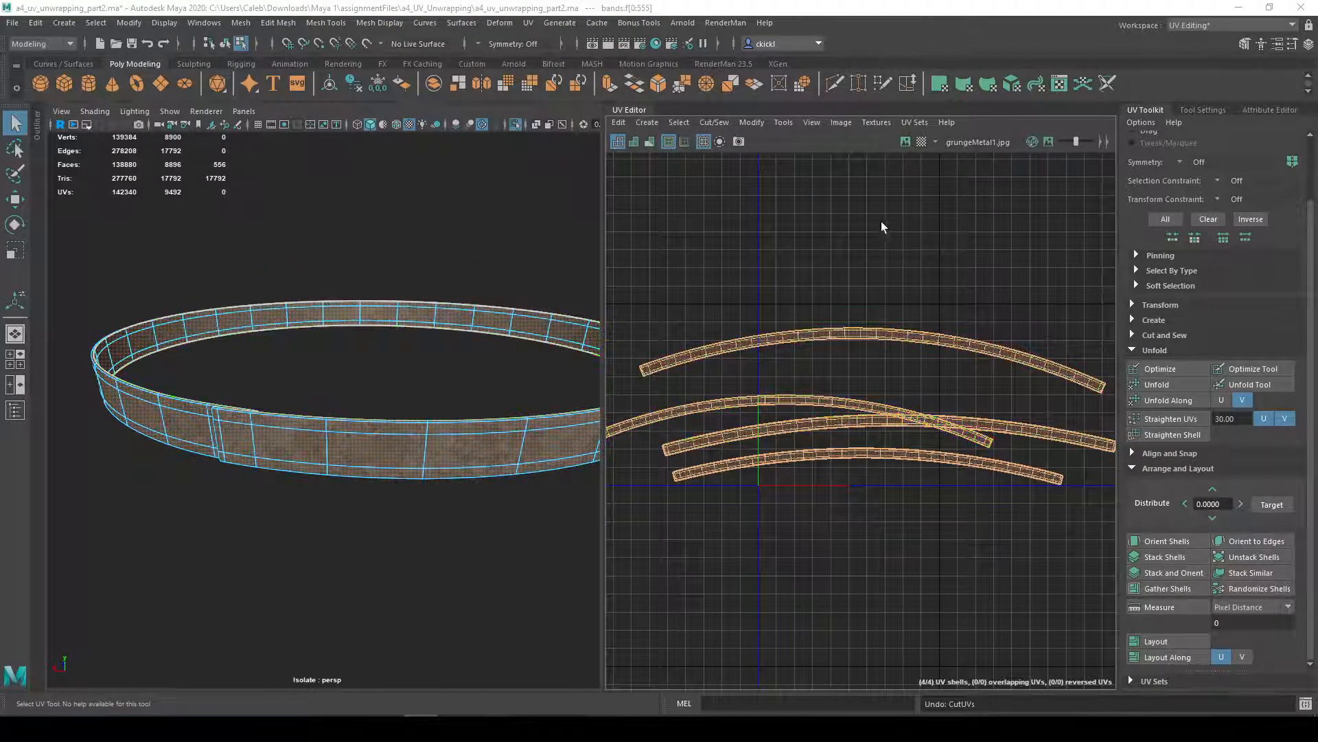
pyautogui.click(780, 123)
pyautogui.click(780, 123)
pyautogui.click(752, 122)
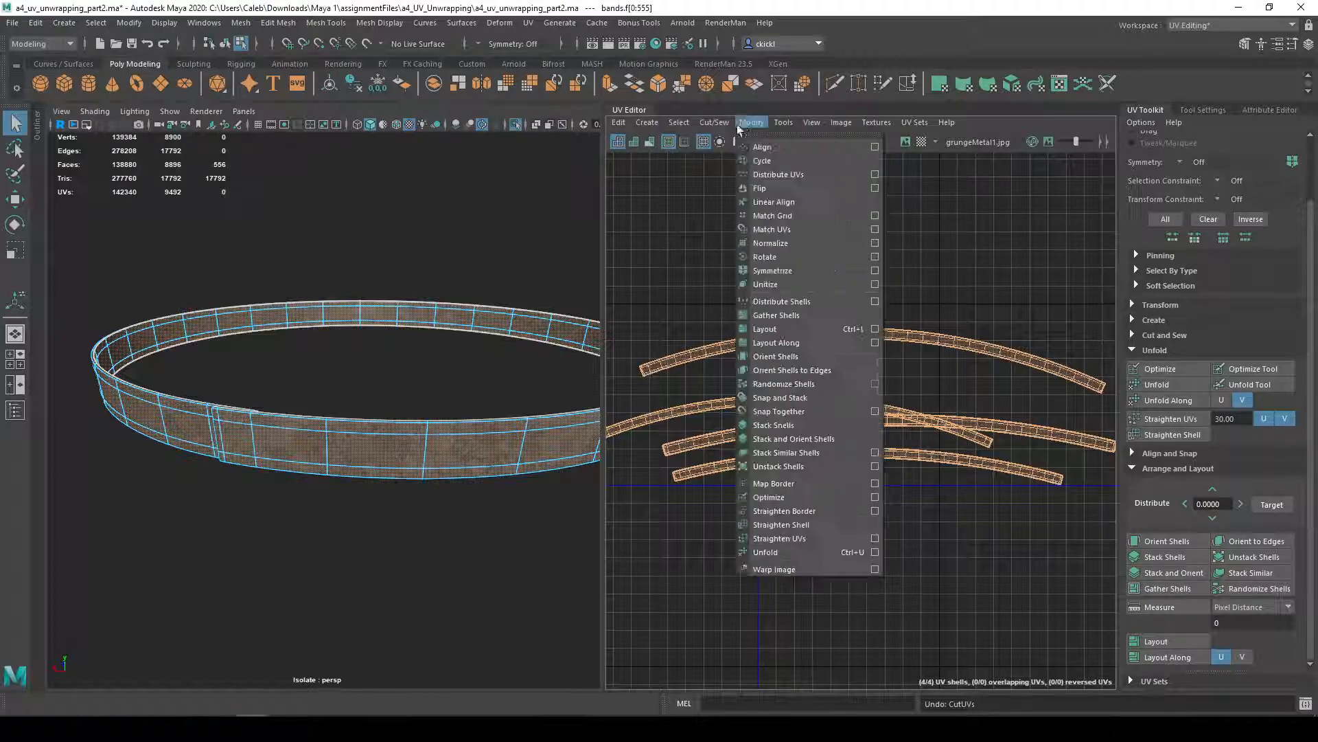
pyautogui.click(821, 553)
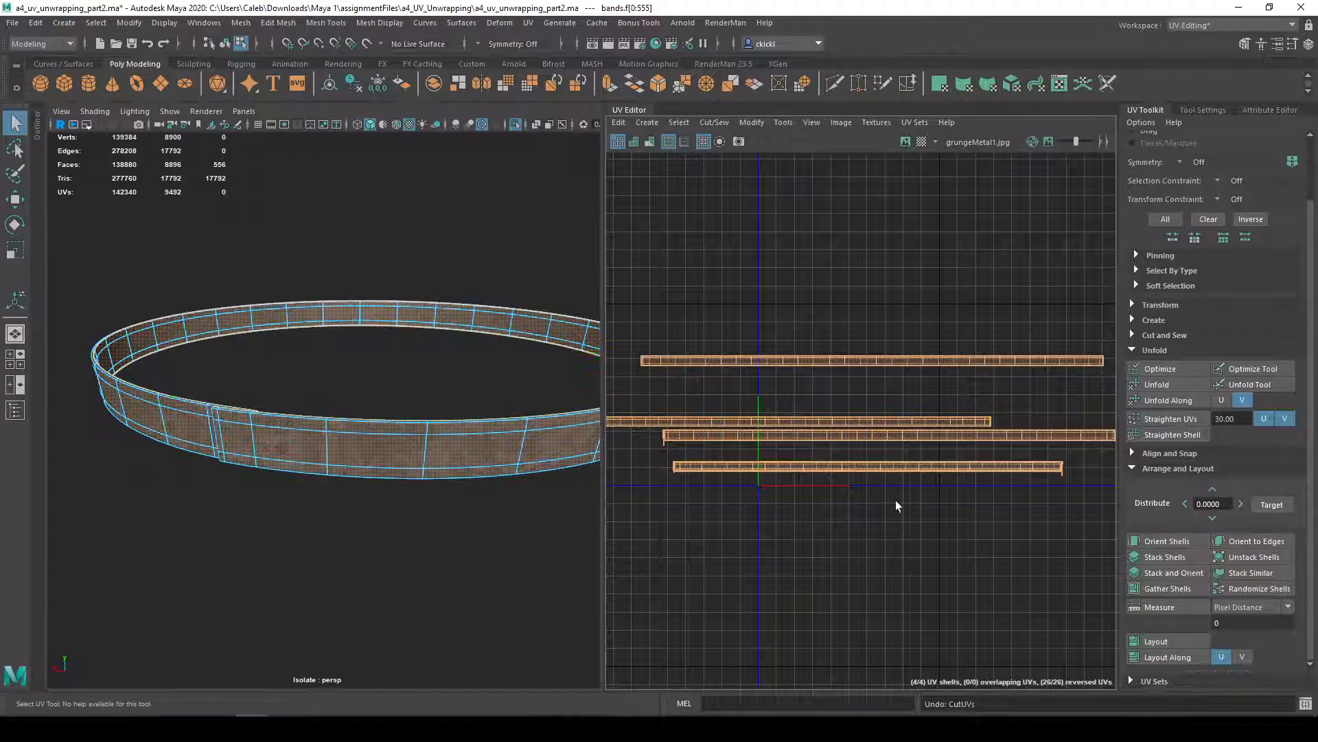
# - Select the distorted UVs at the ends of the two lower band strips and unfold them
pyautogui.scroll(8, 1023, 515)
pyautogui.moveTo(708, 411); pyautogui.dragTo(790, 393, button='right')
pyautogui.moveTo(796, 372); pyautogui.dragTo(703, 460)
pyautogui.keyDown('shift'); pyautogui.moveTo(940, 271); pyautogui.dragTo(876, 350); pyautogui.keyUp('shift')
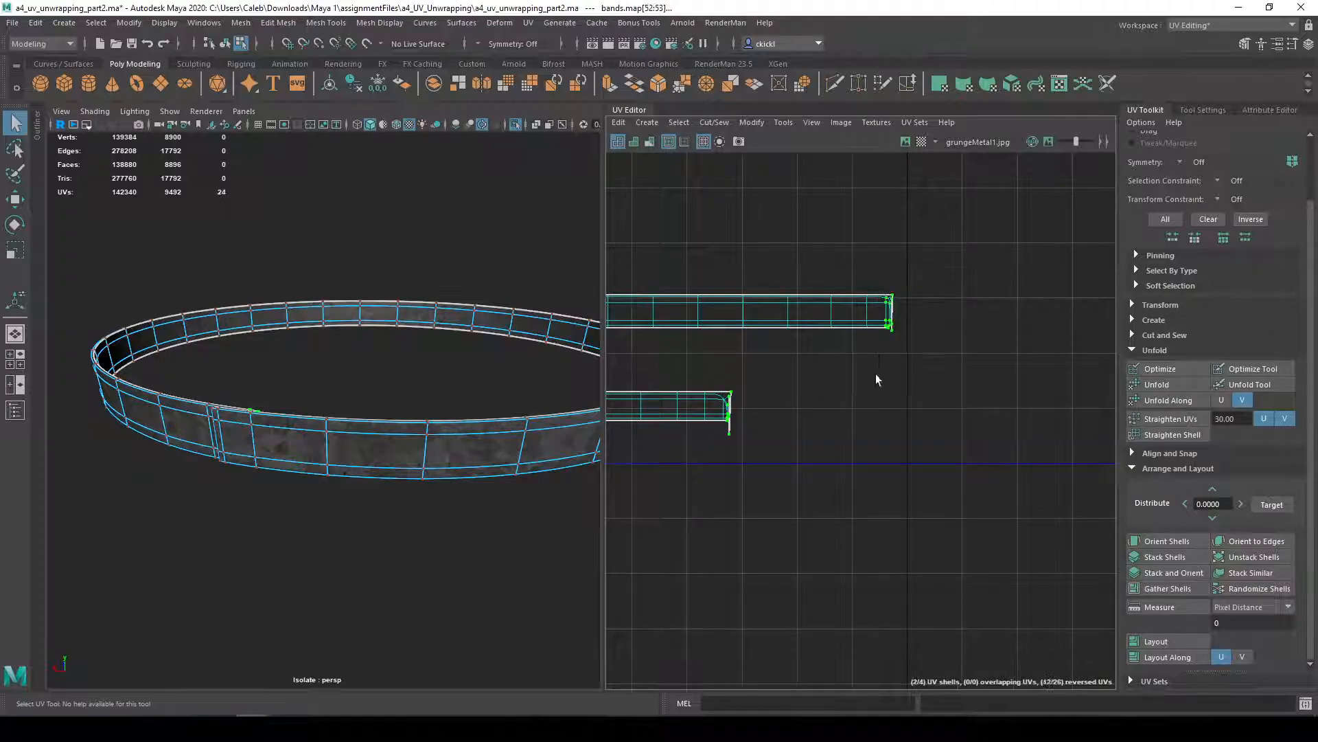
pyautogui.scroll(-6, 851, 408)
pyautogui.keyDown('alt'); pyautogui.moveTo(736, 443); pyautogui.dragTo(1032, 432, button='middle'); pyautogui.keyUp('alt')
pyautogui.scroll(2, 670, 468)
pyautogui.keyDown('alt'); pyautogui.moveTo(671, 467); pyautogui.dragTo(1085, 471, button='middle'); pyautogui.keyUp('alt')
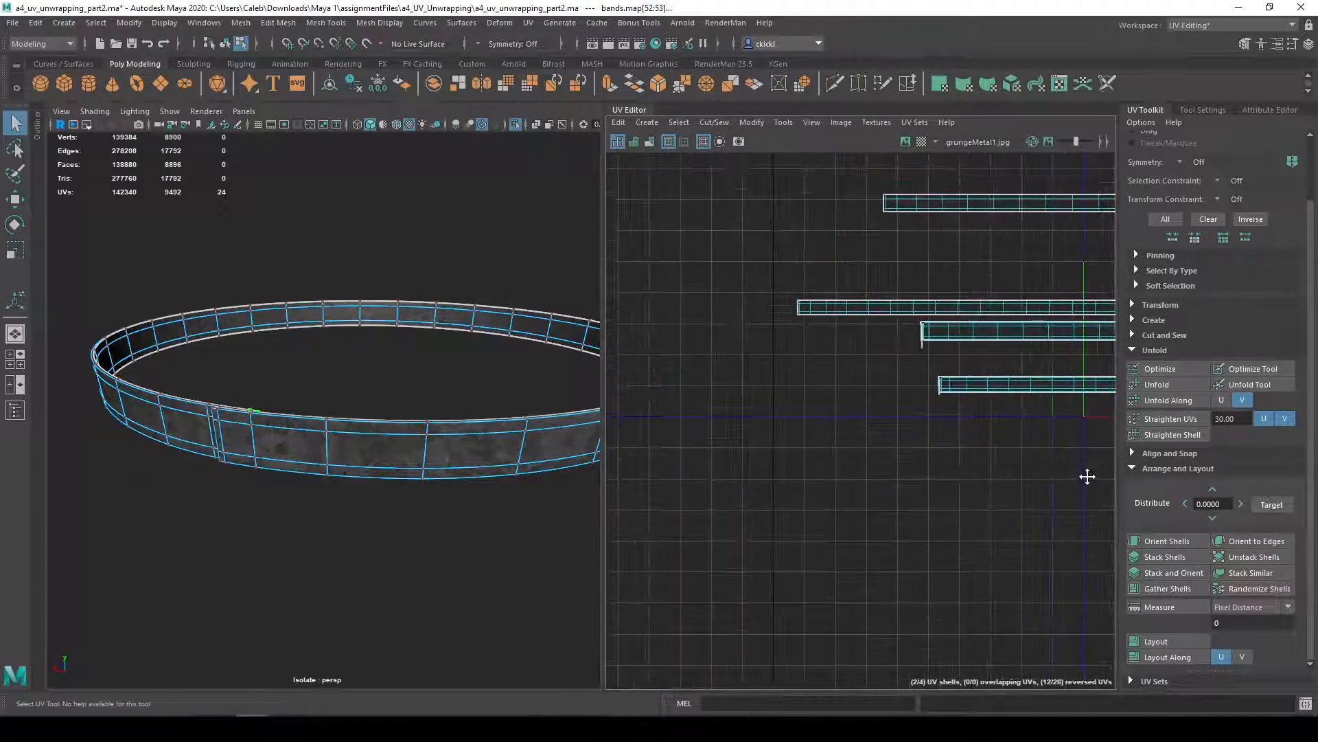
pyautogui.scroll(2, 921, 336)
pyautogui.keyDown('shift'); pyautogui.moveTo(902, 369); pyautogui.dragTo(903, 370); pyautogui.keyUp('shift')
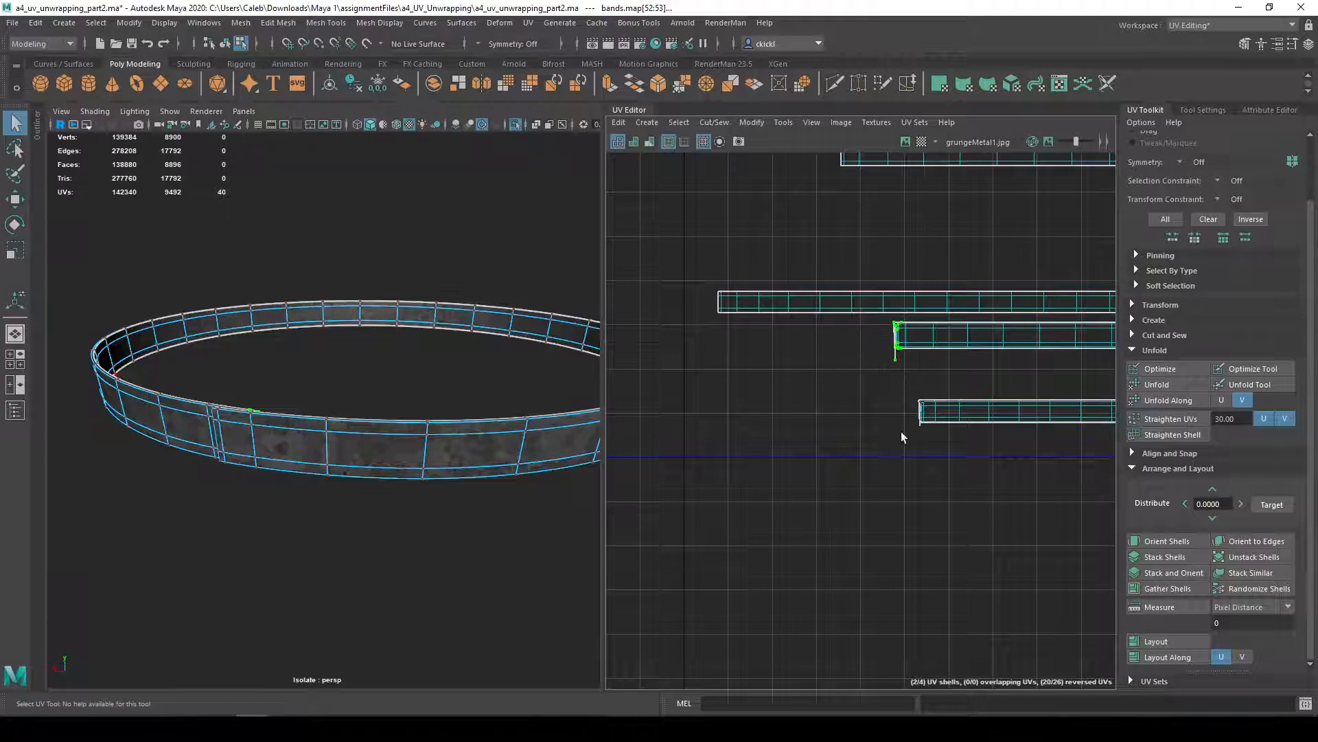
pyautogui.keyDown('shift'); pyautogui.moveTo(932, 424); pyautogui.dragTo(931, 423); pyautogui.keyUp('shift')
pyautogui.keyDown('alt'); pyautogui.moveTo(954, 259); pyautogui.dragTo(839, 391, button='middle'); pyautogui.keyUp('alt')
pyautogui.scroll(-3, 982, 367)
pyautogui.keyDown('alt'); pyautogui.moveTo(991, 370); pyautogui.dragTo(759, 335, button='middle'); pyautogui.keyUp('alt')
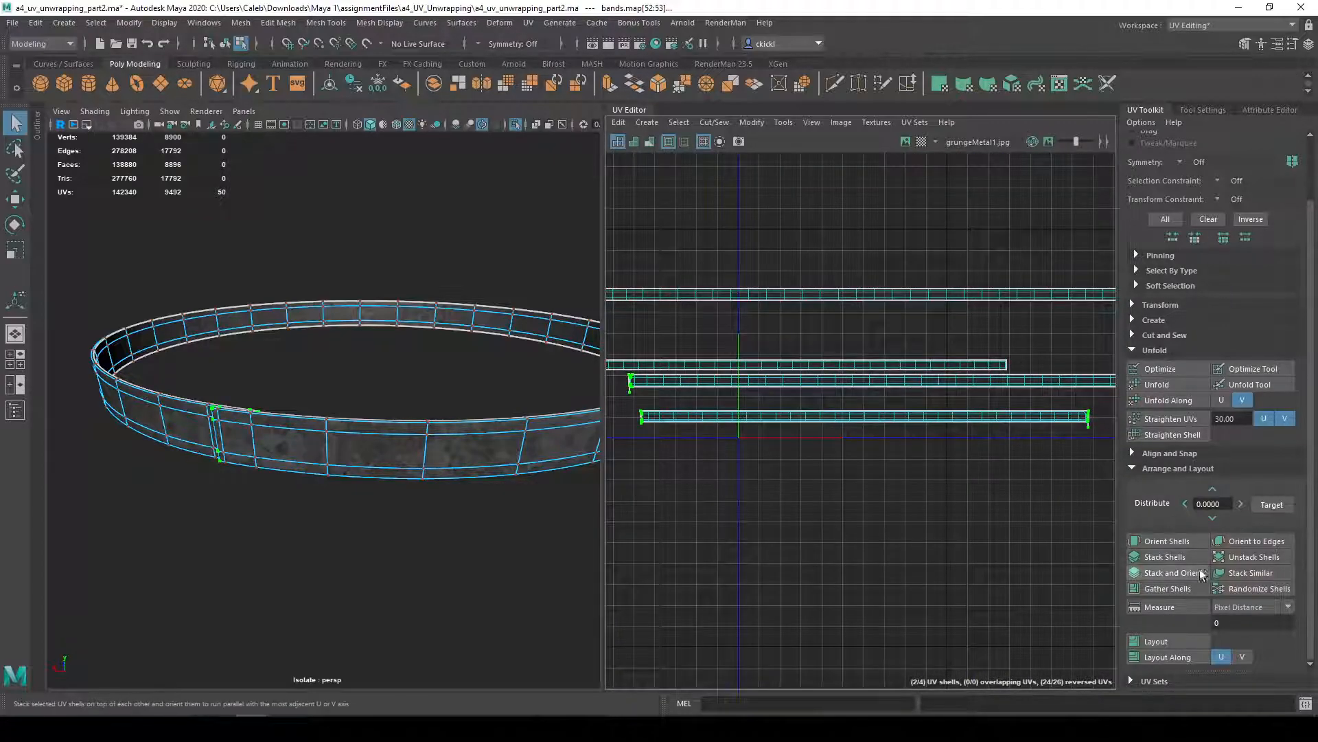
pyautogui.click(1164, 384)
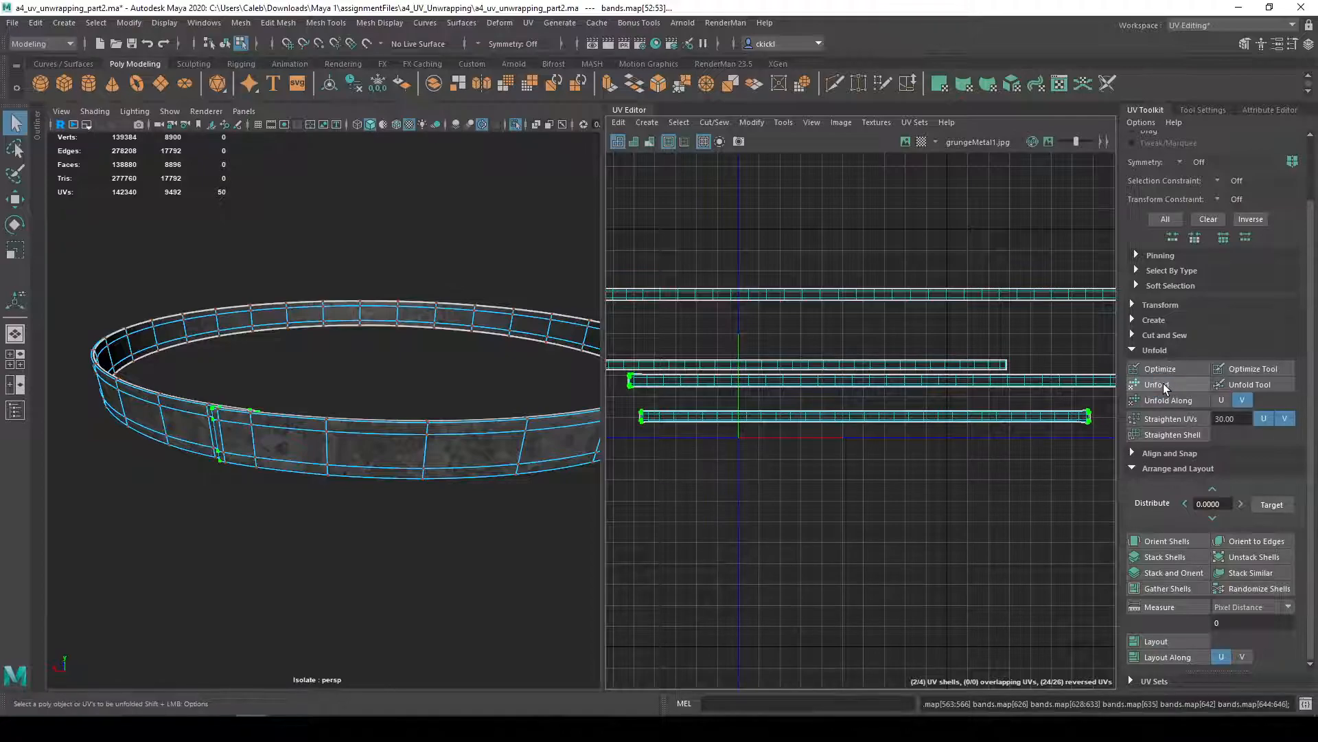
# - Select all four band UV shells and lay them out within the UV tile
pyautogui.moveTo(848, 466); pyautogui.dragTo(818, 386, button='right')
pyautogui.moveTo(1007, 483); pyautogui.dragTo(1015, 484)
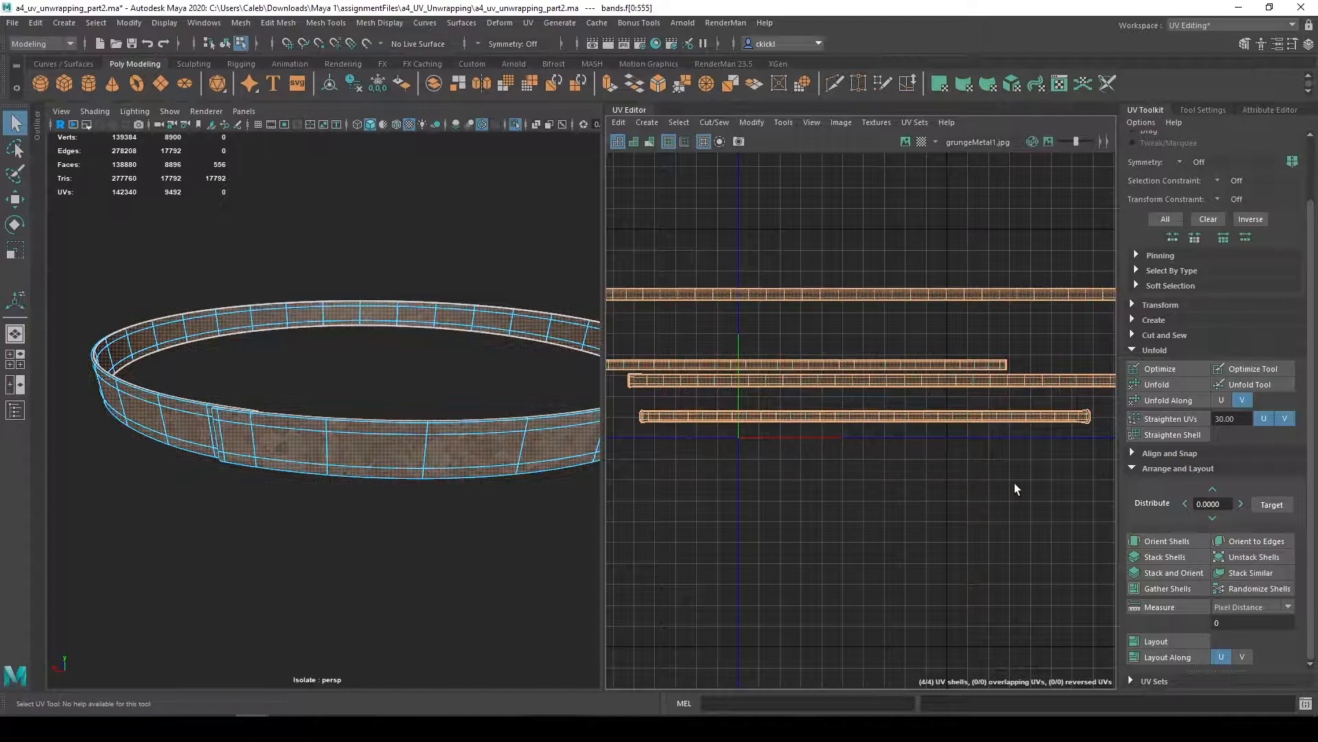
pyautogui.keyDown('alt'); pyautogui.moveTo(1015, 483); pyautogui.dragTo(994, 504, button='right'); pyautogui.keyUp('alt')
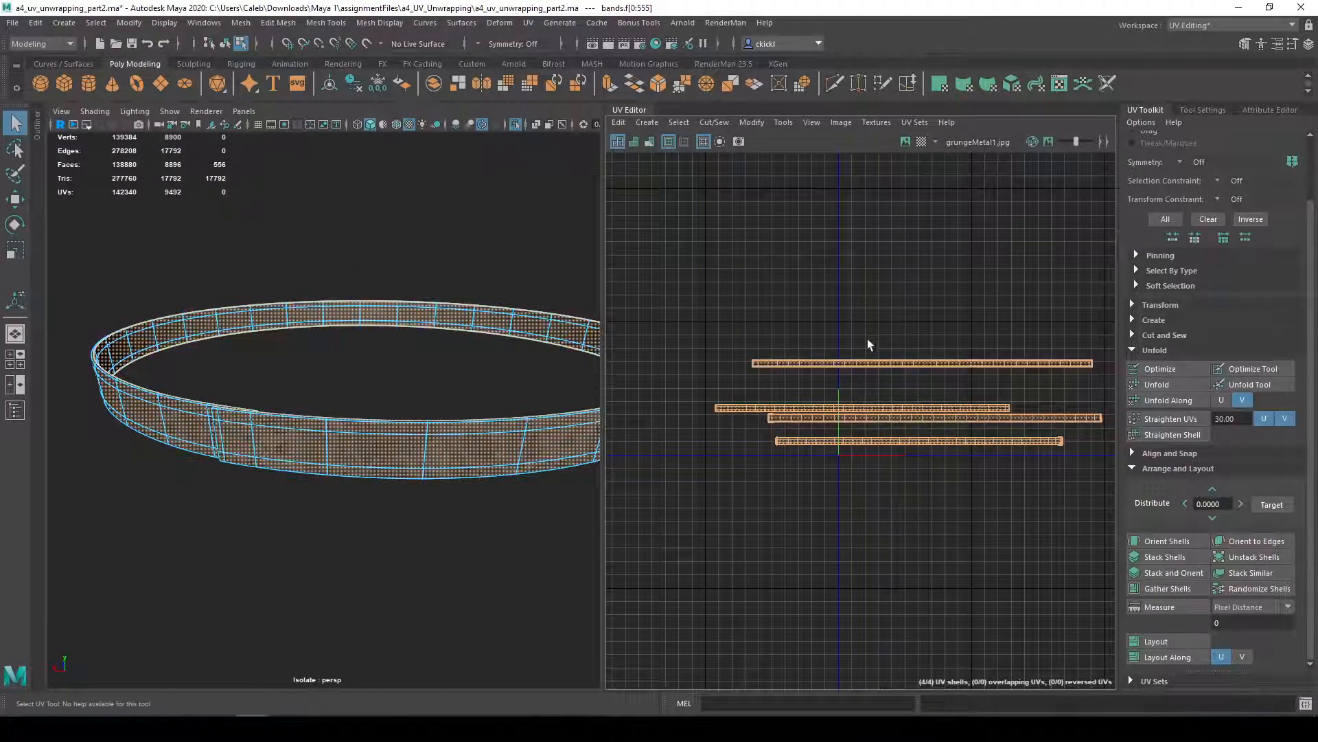
pyautogui.keyDown('alt'); pyautogui.moveTo(967, 284); pyautogui.dragTo(976, 341, button='right'); pyautogui.keyUp('alt')
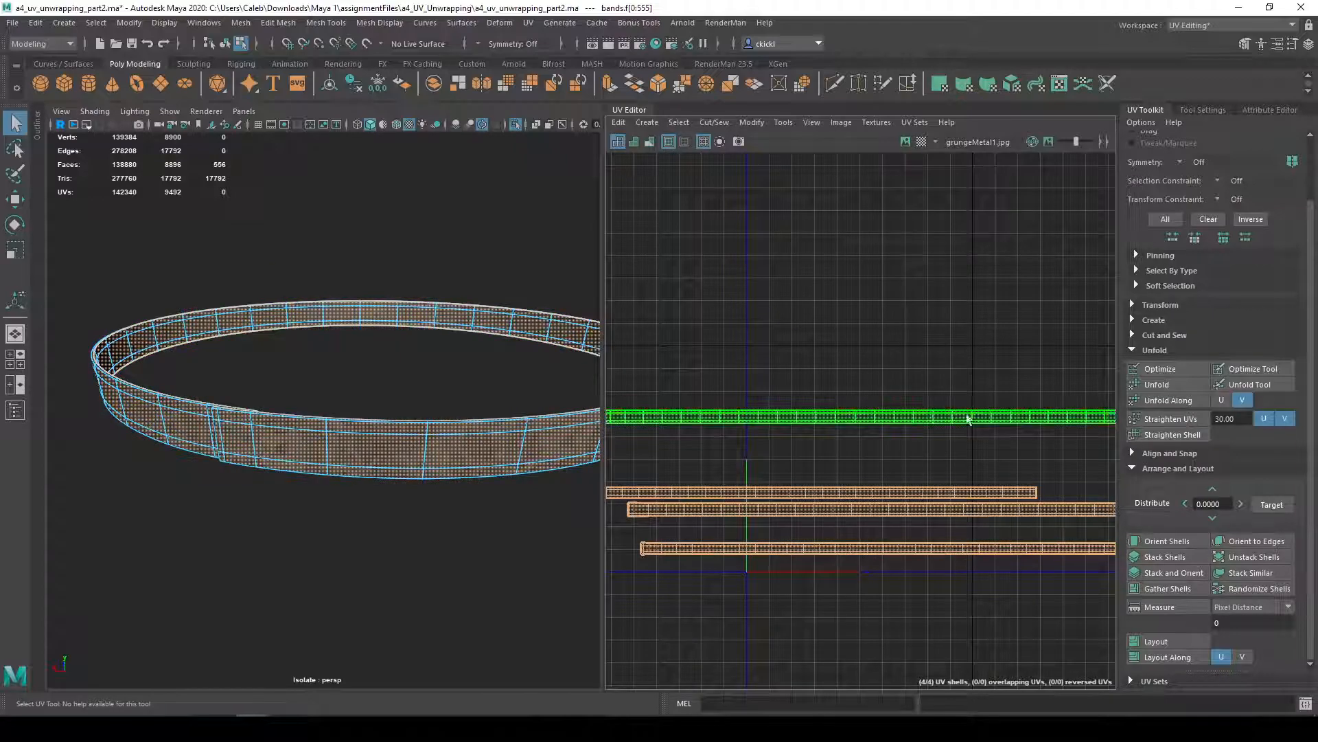
pyautogui.click(1167, 642)
pyautogui.scroll(3, 971, 618)
pyautogui.keyDown('alt'); pyautogui.moveTo(804, 583); pyautogui.dragTo(910, 538, button='middle'); pyautogui.keyUp('alt')
pyautogui.scroll(-1, 925, 546)
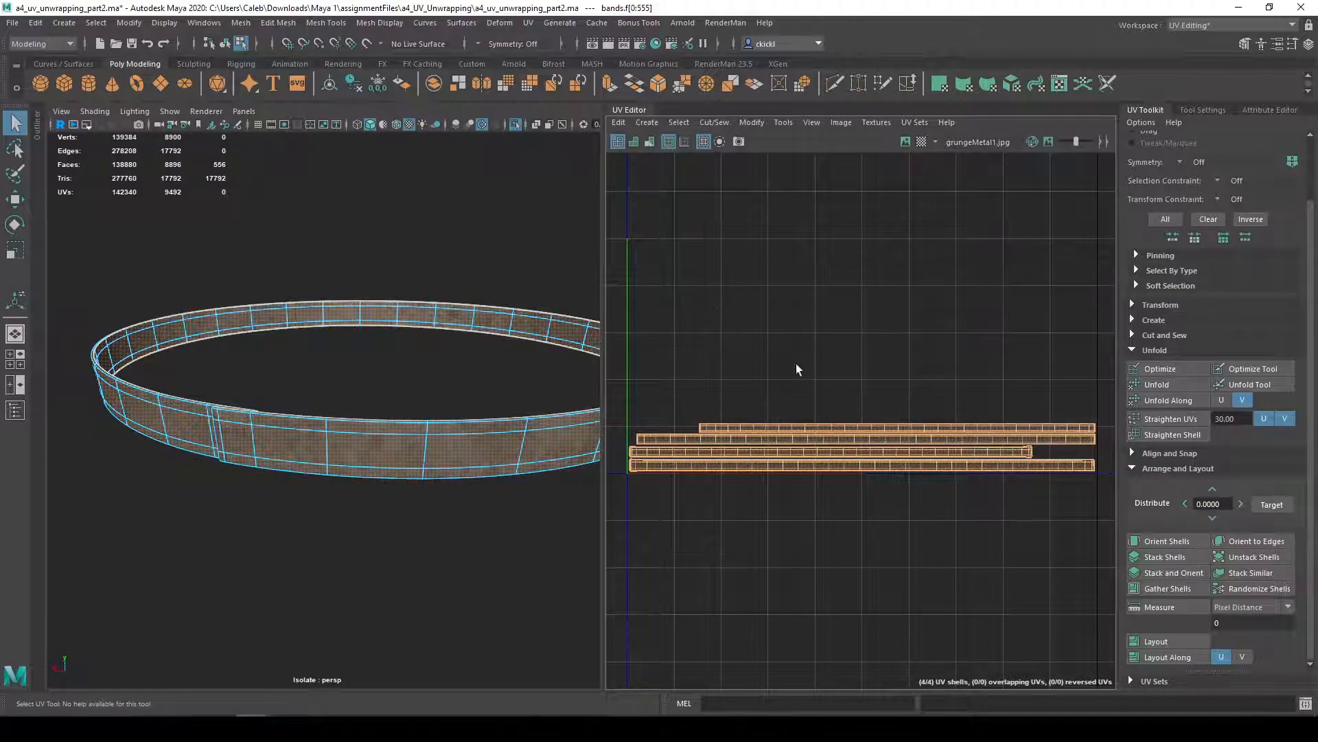
pyautogui.scroll(-1, 705, 350)
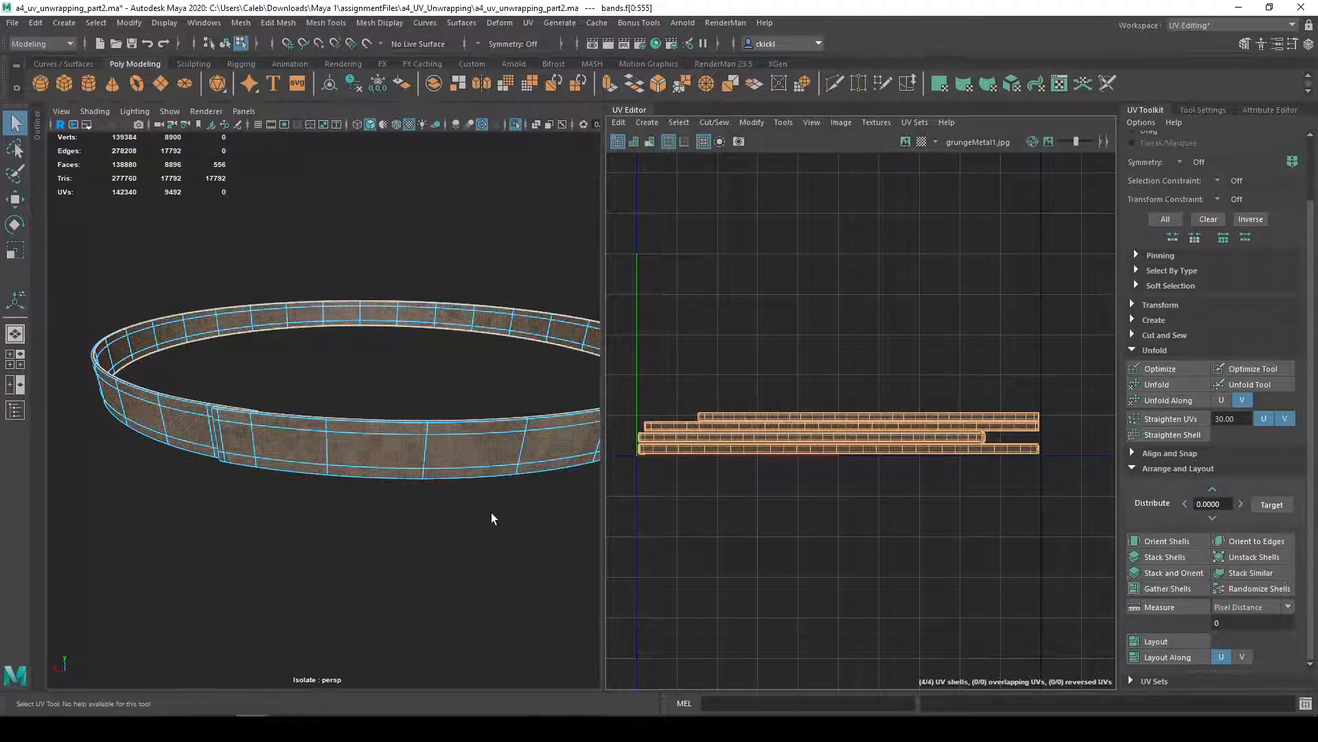
# - Examine the two metal bands on the side opposite their existing seams and switch them to edge selection
pyautogui.keyDown('alt'); pyautogui.moveTo(380, 499); pyautogui.dragTo(465, 479); pyautogui.keyUp('alt')
pyautogui.keyDown('alt'); pyautogui.moveTo(446, 399); pyautogui.dragTo(427, 480); pyautogui.keyUp('alt')
pyautogui.click(435, 482)
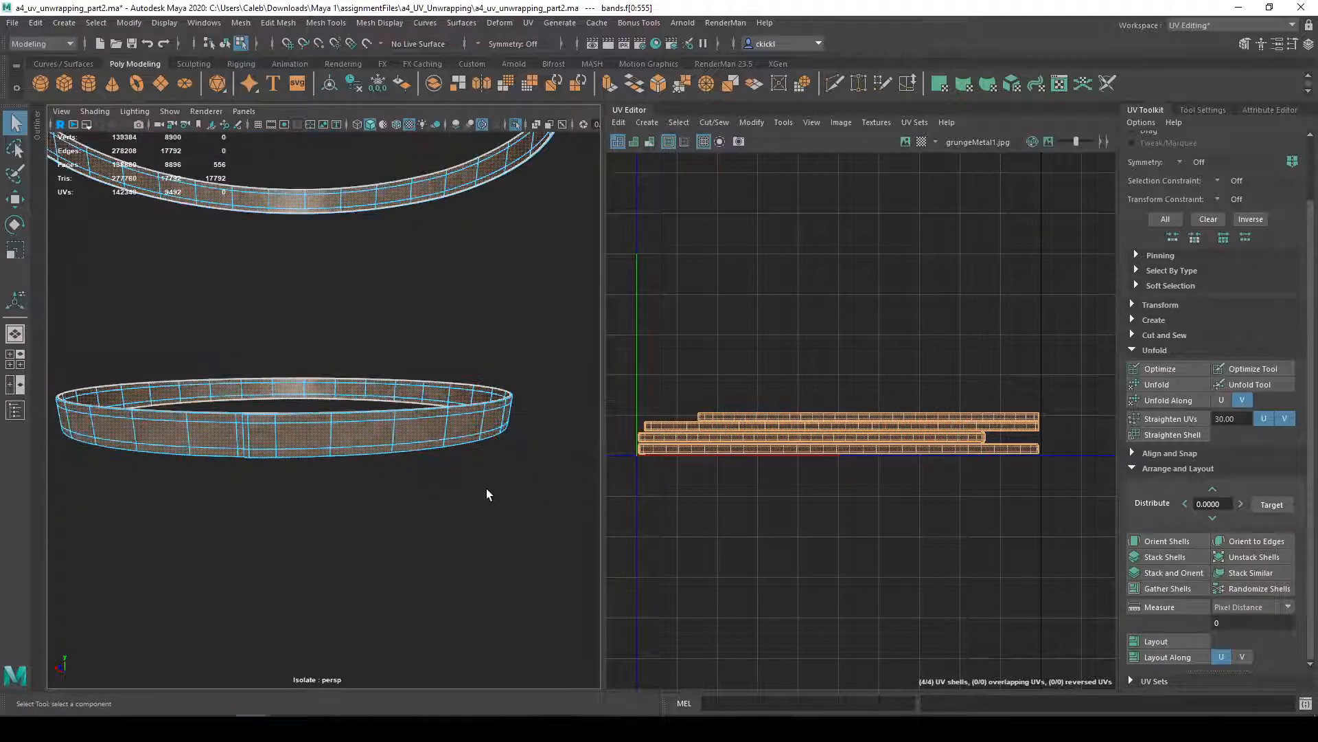
pyautogui.scroll(-3, 794, 410)
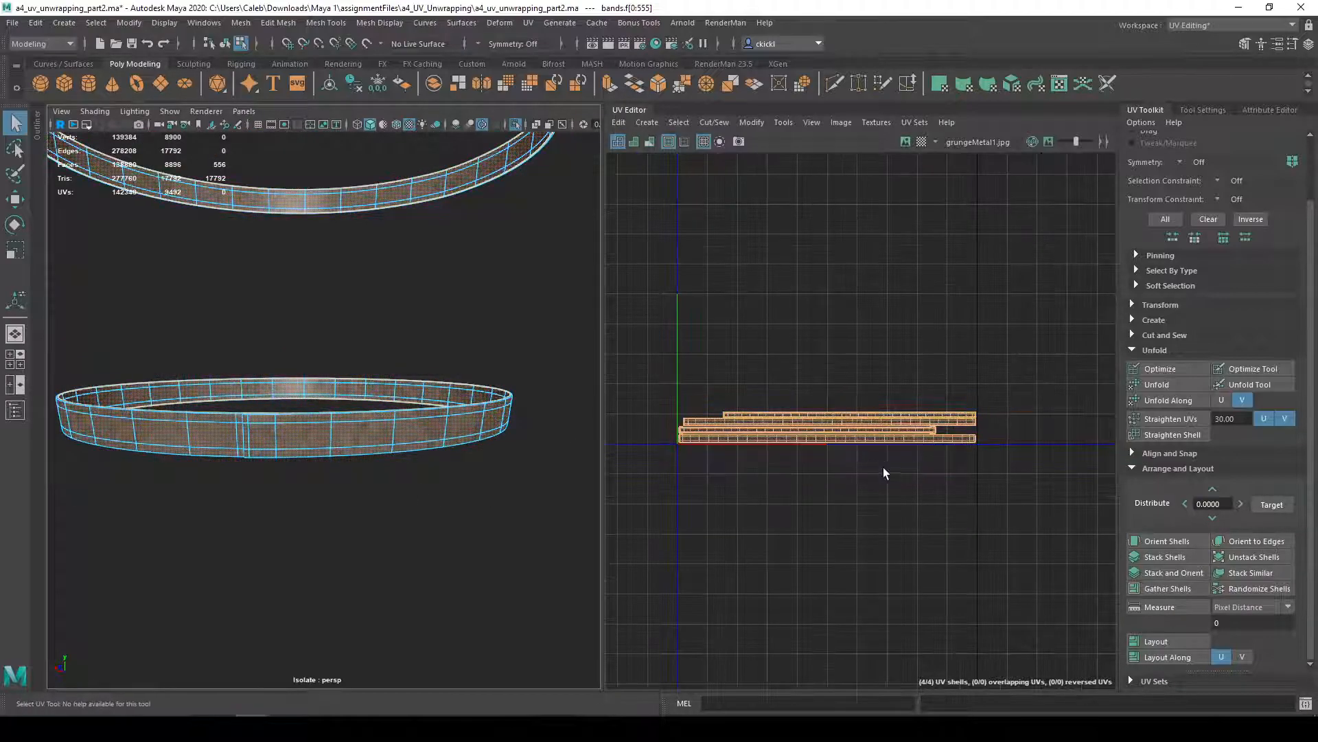
pyautogui.keyDown('alt'); pyautogui.moveTo(1031, 347); pyautogui.dragTo(1053, 396, button='middle'); pyautogui.keyUp('alt')
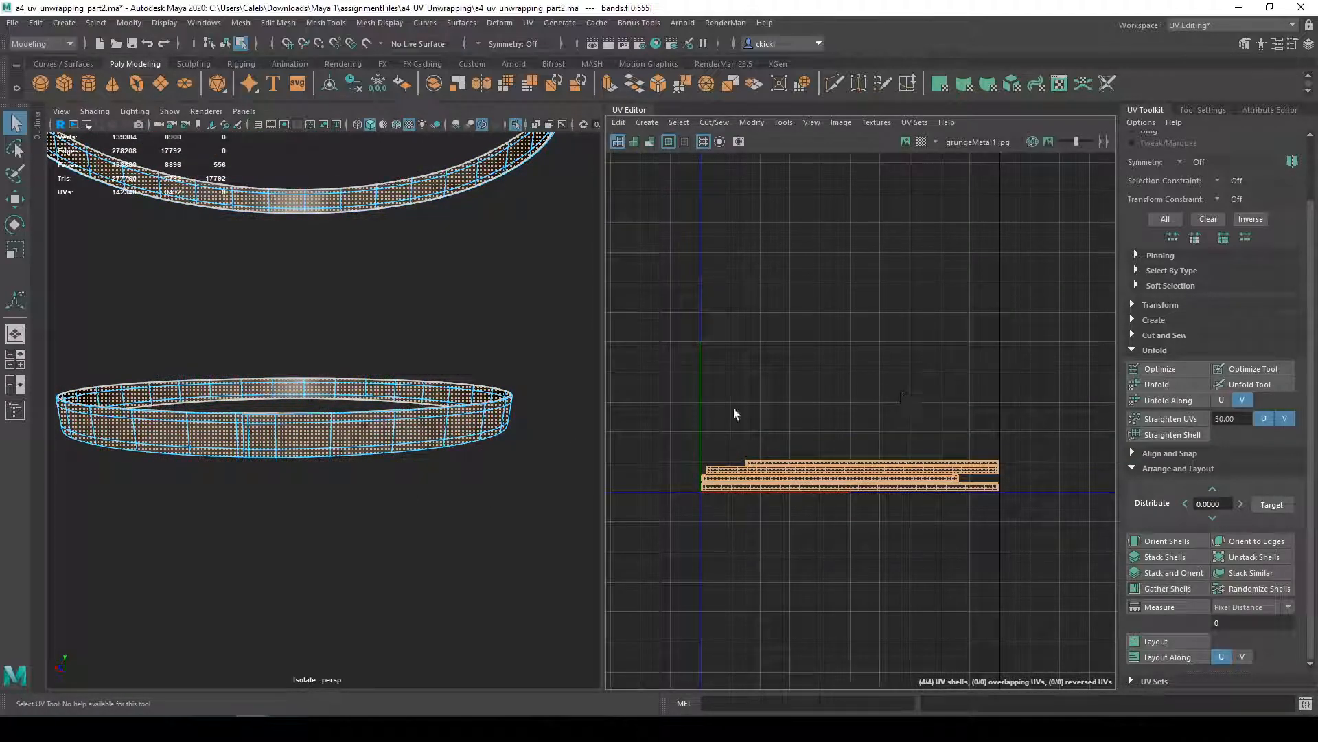
pyautogui.scroll(3, 357, 415)
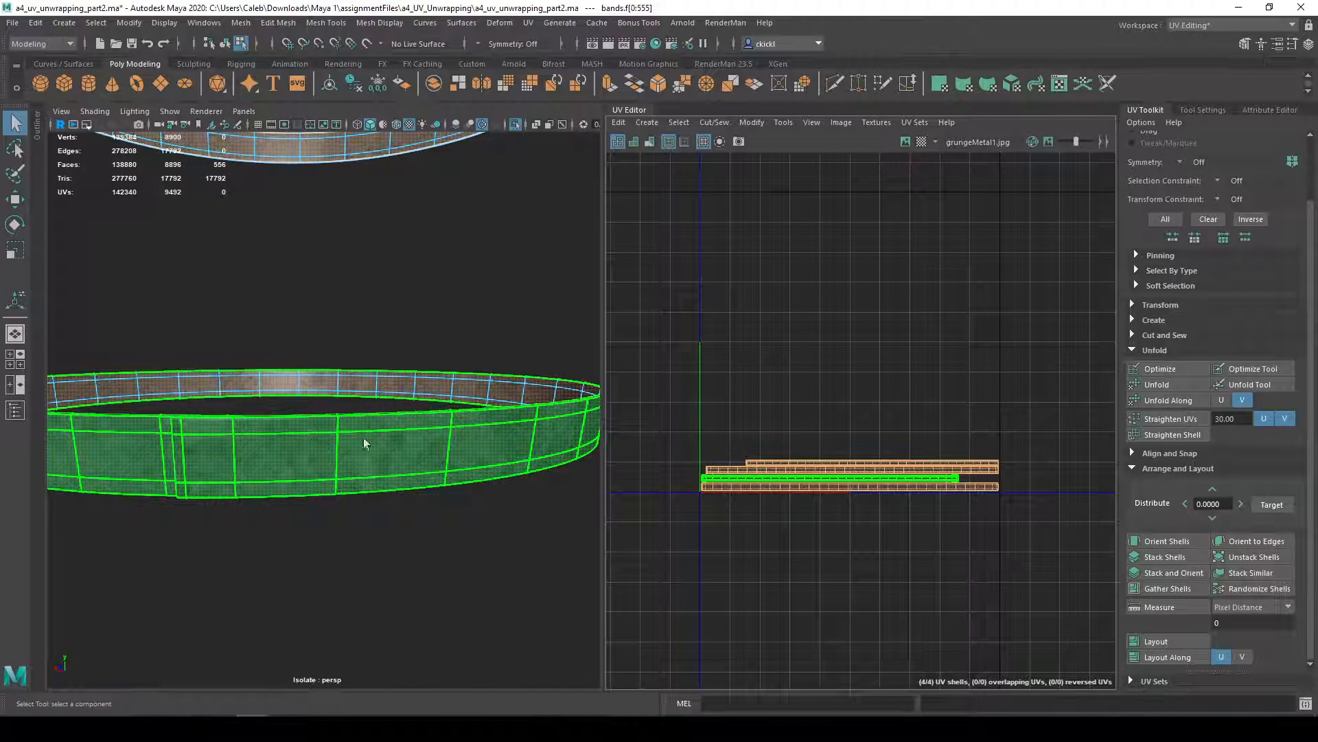
pyautogui.scroll(-5, 515, 478)
pyautogui.keyDown('alt'); pyautogui.moveTo(514, 478); pyautogui.dragTo(222, 446); pyautogui.keyUp('alt')
pyautogui.moveTo(249, 437); pyautogui.dragTo(247, 309, button='right')
pyautogui.keyDown('alt'); pyautogui.moveTo(248, 311); pyautogui.dragTo(287, 446); pyautogui.keyUp('alt')
pyautogui.keyDown('alt'); pyautogui.moveTo(296, 502); pyautogui.dragTo(387, 402, button='middle'); pyautogui.keyUp('alt')
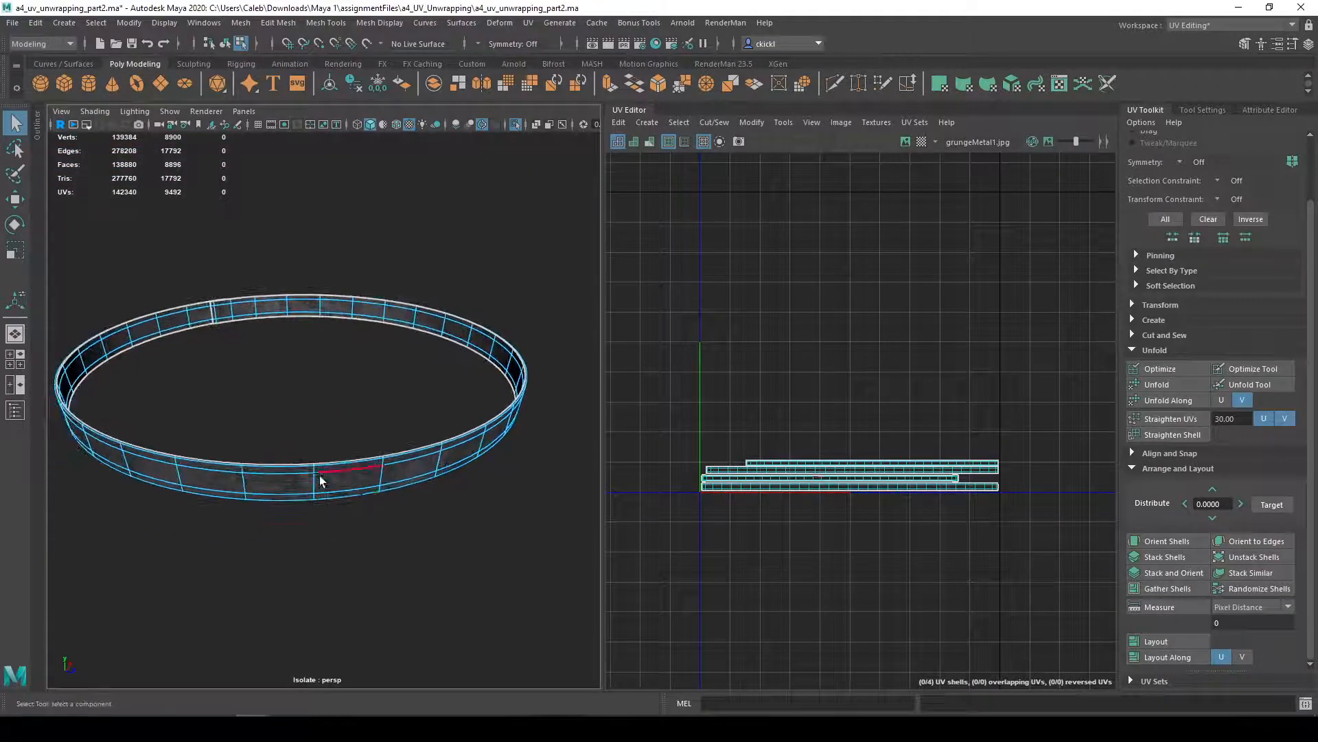
pyautogui.doubleClick(318, 484)
pyautogui.keyDown('alt'); pyautogui.moveTo(416, 356); pyautogui.dragTo(440, 504, button='middle'); pyautogui.keyUp('alt')
pyautogui.keyDown('shift'); pyautogui.doubleClick(382, 376); pyautogui.keyUp('shift')
pyautogui.keyDown('alt'); pyautogui.moveTo(389, 467); pyautogui.dragTo(421, 471); pyautogui.keyUp('alt')
pyautogui.keyDown('alt'); pyautogui.moveTo(421, 471); pyautogui.dragTo(483, 473, button='right'); pyautogui.keyUp('alt')
pyautogui.keyDown('alt'); pyautogui.moveTo(517, 472); pyautogui.dragTo(388, 440); pyautogui.keyUp('alt')
pyautogui.click(409, 387)
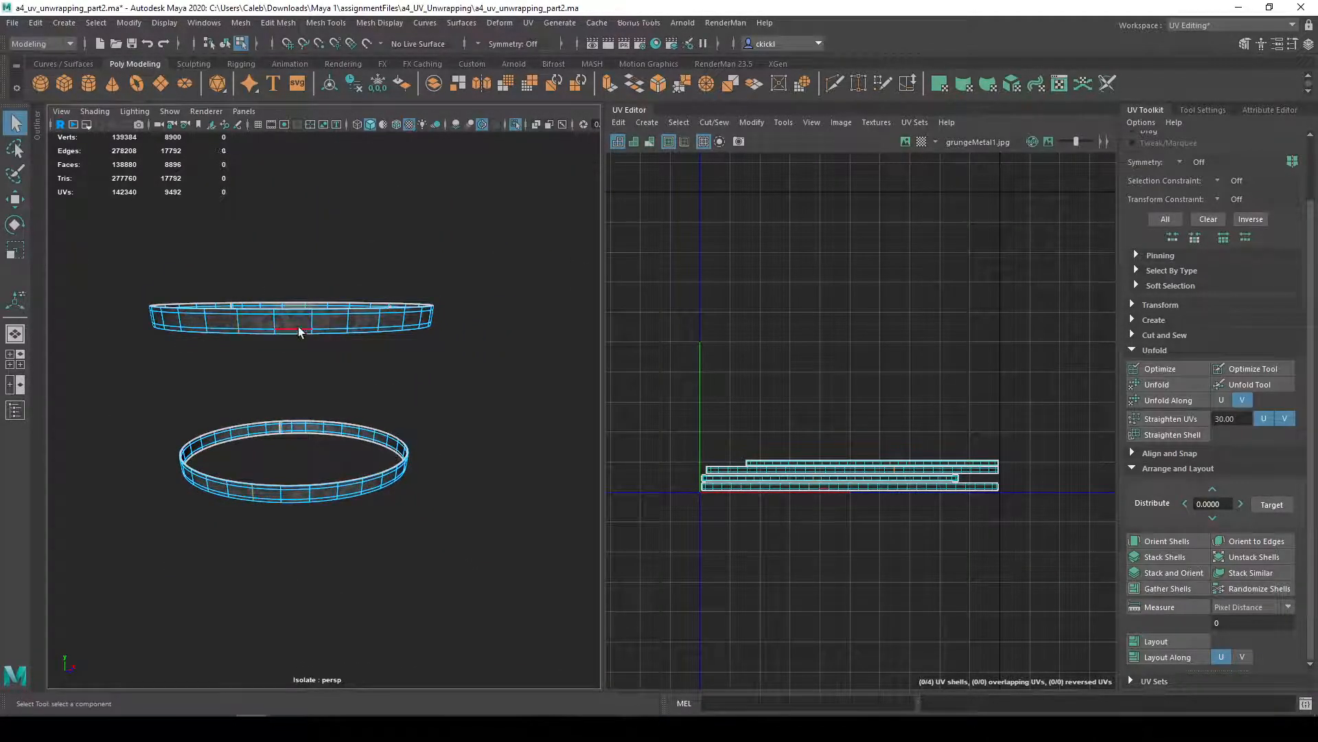
# - Cut the UVs along one vertical edge loop on each metal band, opposite the existing seams
pyautogui.doubleClick(310, 326)
pyautogui.keyDown('alt'); pyautogui.moveTo(310, 325); pyautogui.dragTo(359, 382); pyautogui.keyUp('alt')
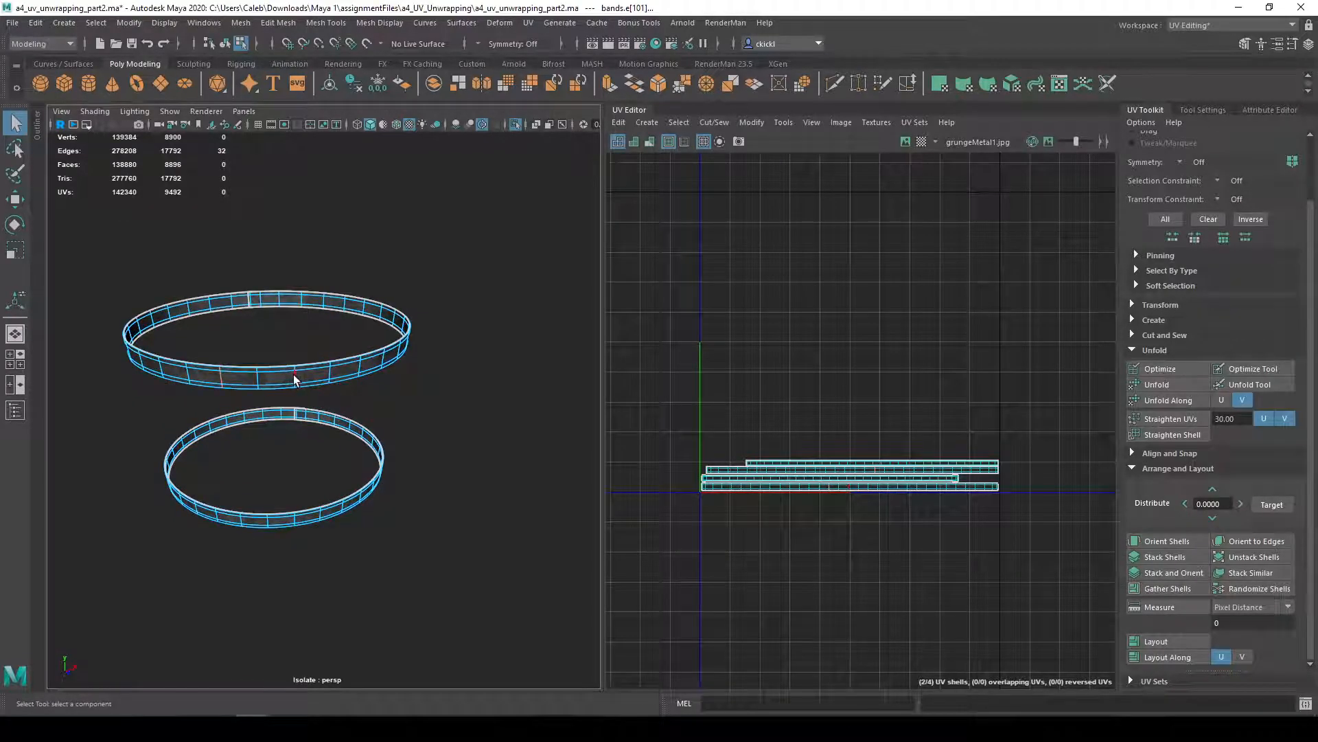
pyautogui.keyDown('shift'); pyautogui.doubleClick(242, 517); pyautogui.keyUp('shift')
pyautogui.keyDown('alt'); pyautogui.moveTo(242, 518); pyautogui.dragTo(440, 509); pyautogui.keyUp('alt')
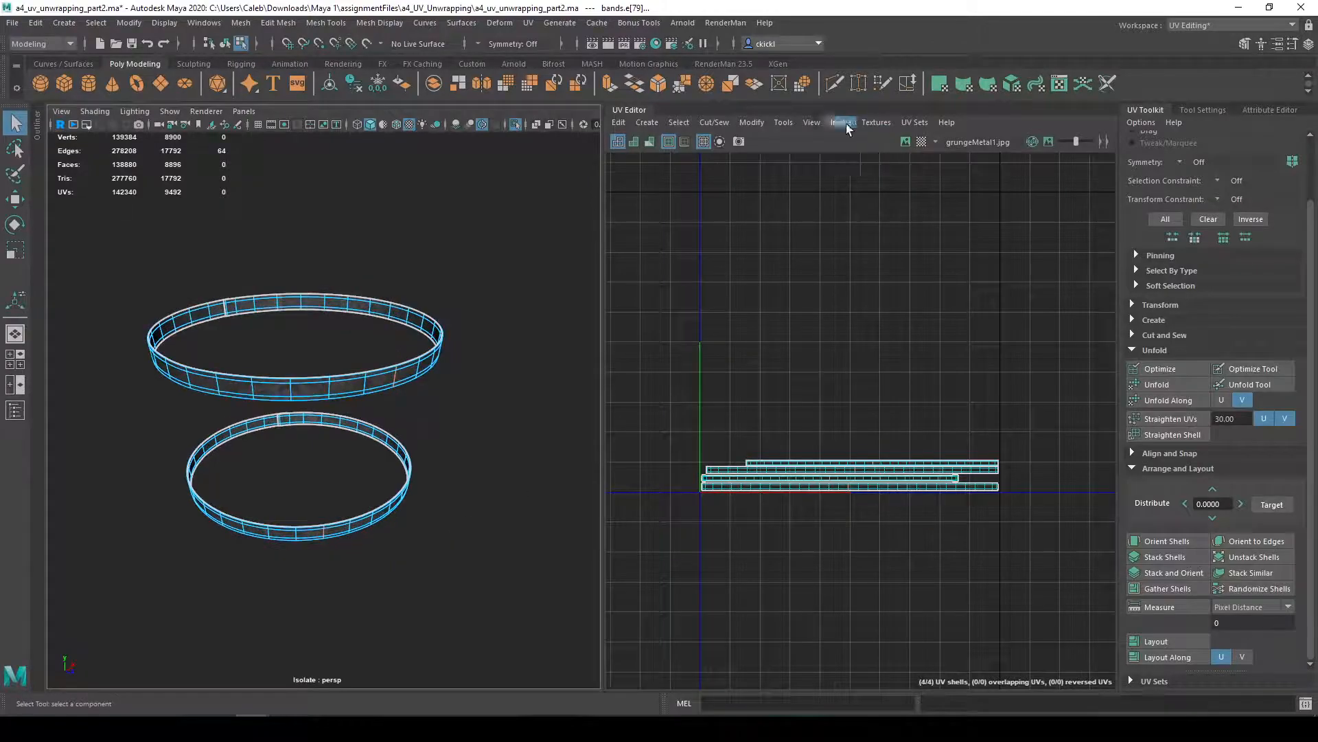
pyautogui.click(714, 122)
pyautogui.click(739, 193)
# - Select all the halved band UV shells and lay them out again within the UV tile
pyautogui.moveTo(837, 450); pyautogui.dragTo(766, 431, button='right')
pyautogui.moveTo(658, 393); pyautogui.dragTo(1097, 565)
pyautogui.click(751, 122)
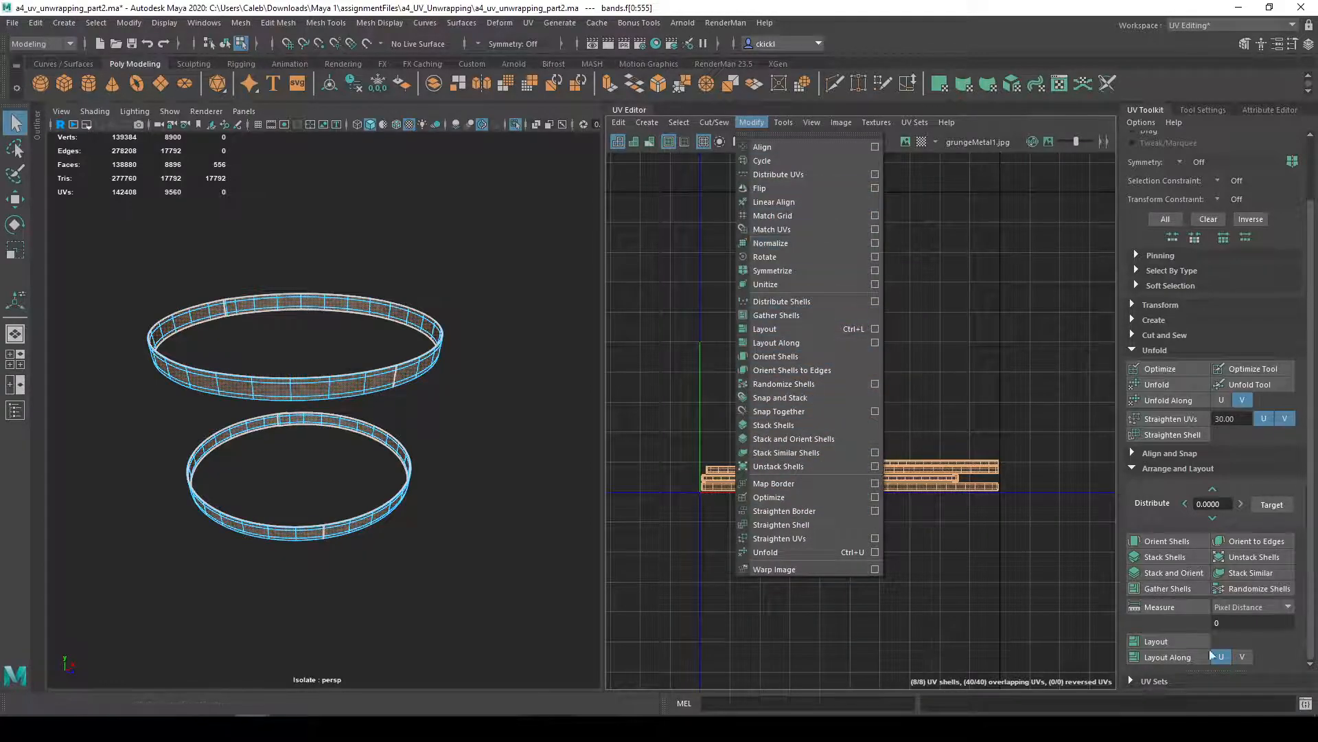
pyautogui.click(1172, 643)
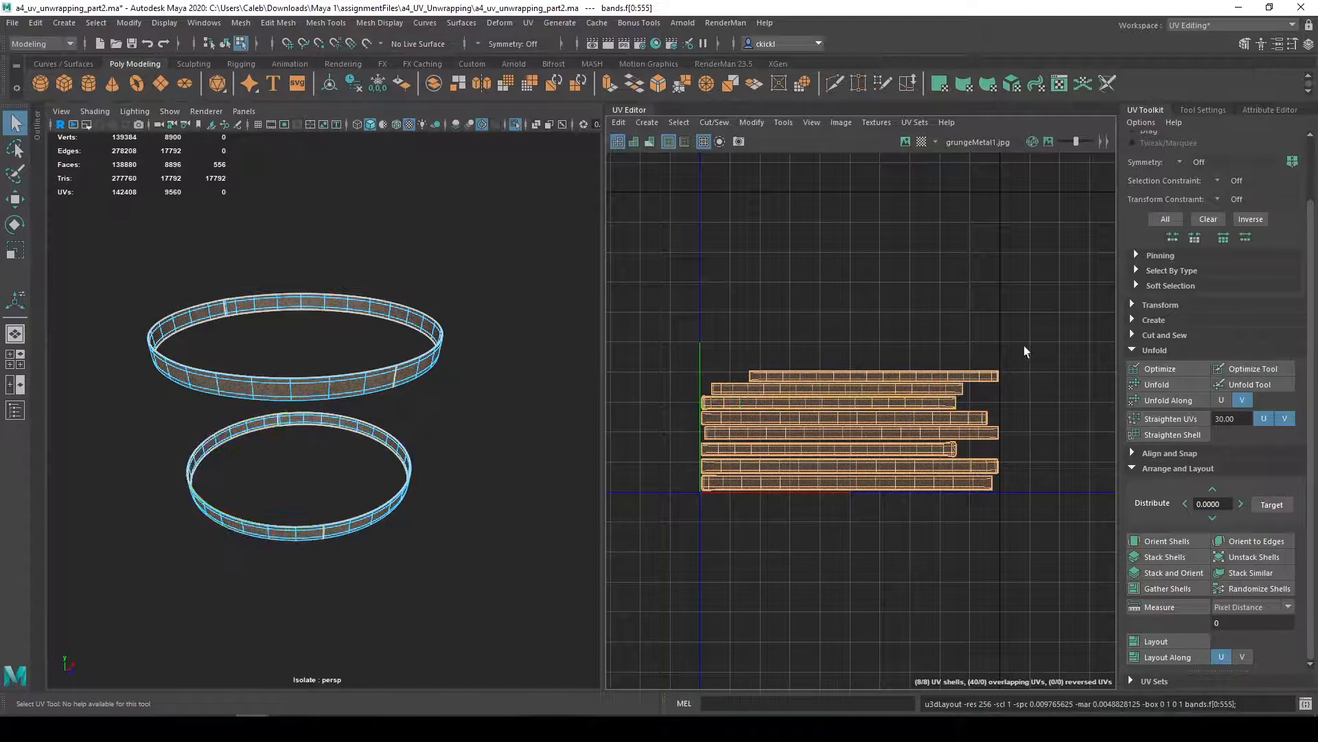
pyautogui.scroll(-3, 910, 397)
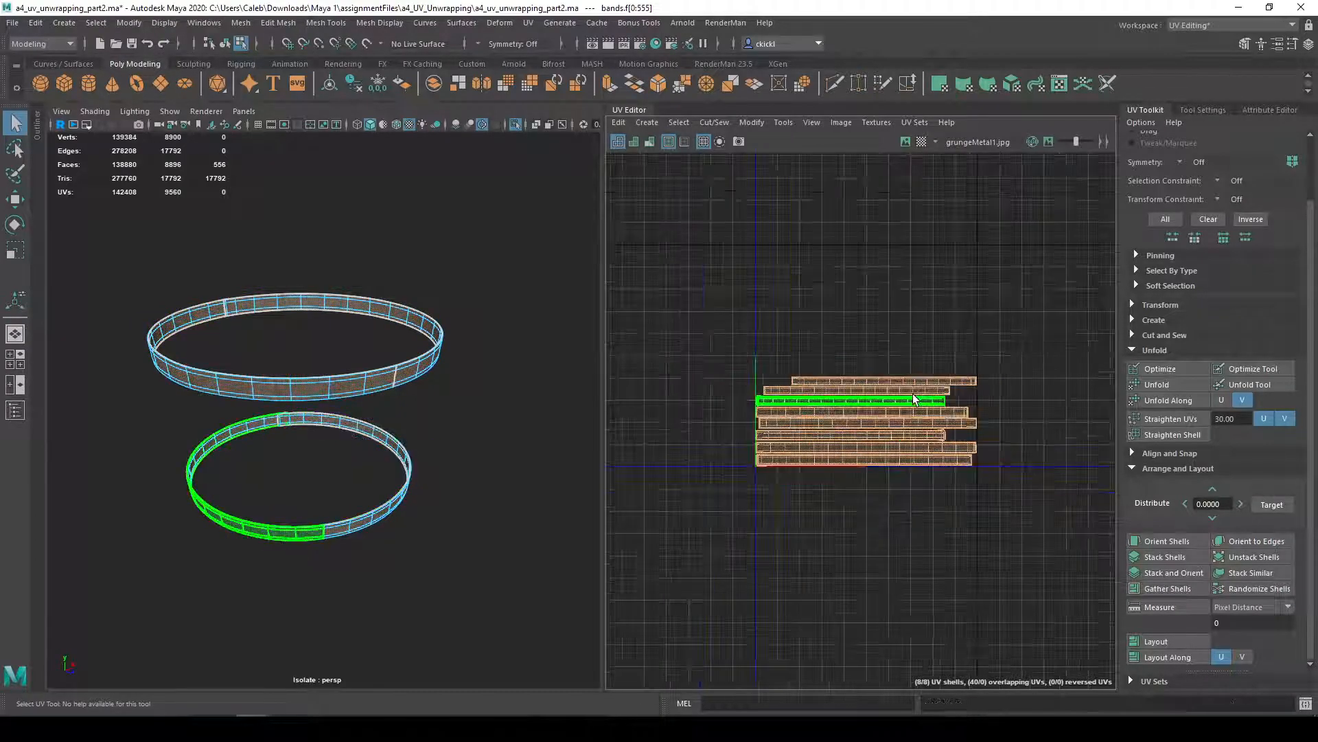
# - Return the bands to object mode and turn off isolation to show the whole bucket
pyautogui.scroll(7, 902, 462)
pyautogui.keyDown('alt'); pyautogui.moveTo(330, 441); pyautogui.dragTo(508, 398); pyautogui.keyUp('alt')
pyautogui.scroll(4, 434, 370)
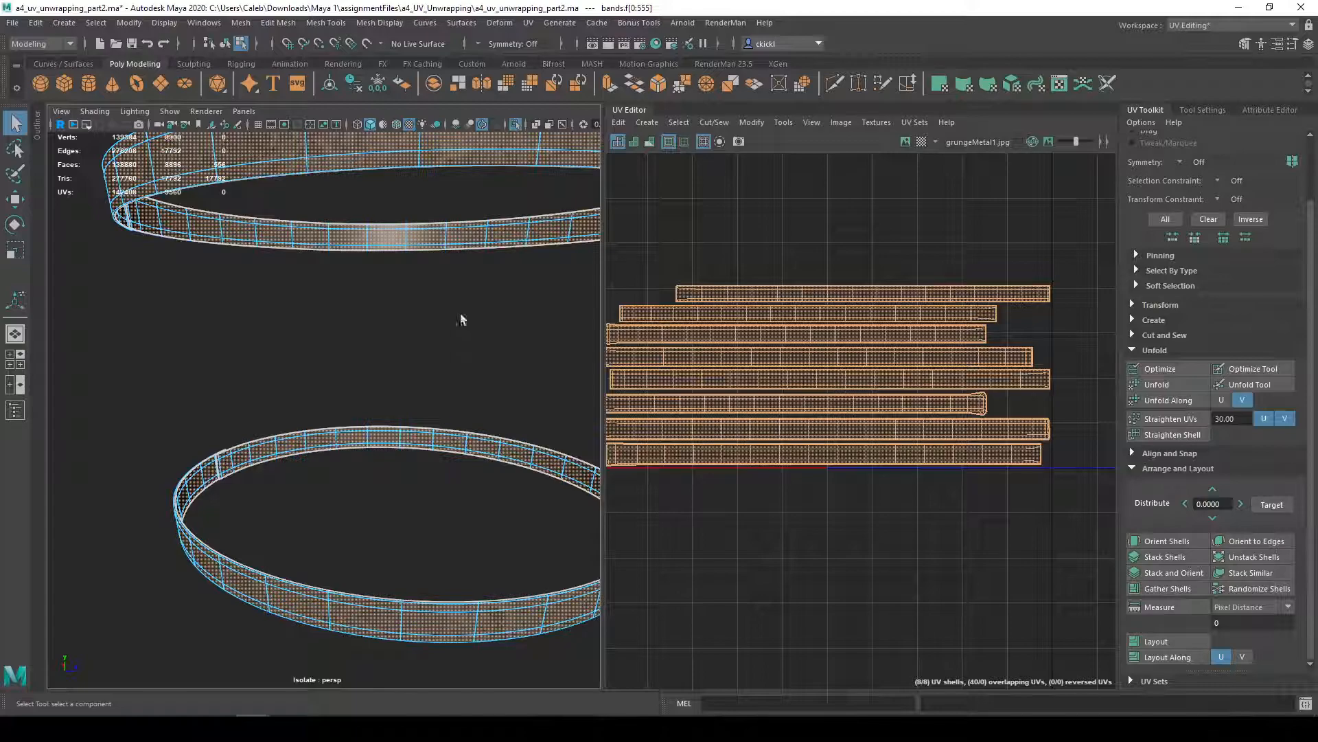
pyautogui.scroll(-3, 426, 312)
pyautogui.moveTo(377, 303); pyautogui.dragTo(412, 256, button='right')
pyautogui.click(519, 442)
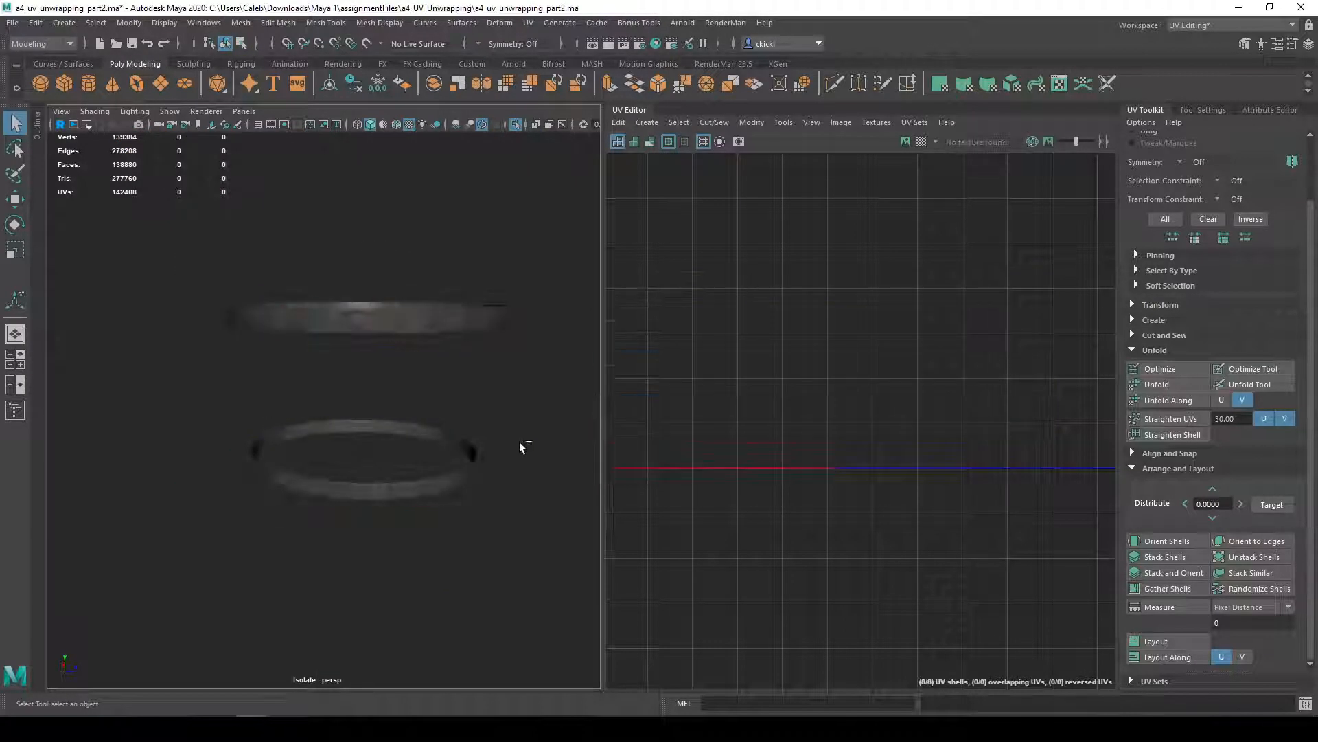
pyautogui.hotkey('ctrl', '1')
# - Select the trapezoid-shaped metal handle ring on the bucket's side, isolate it and frame it in the view
pyautogui.keyDown('alt'); pyautogui.moveTo(392, 433); pyautogui.dragTo(300, 416); pyautogui.keyUp('alt')
pyautogui.scroll(4, 371, 369)
pyautogui.keyDown('alt'); pyautogui.moveTo(443, 350); pyautogui.dragTo(295, 413, button='middle'); pyautogui.keyUp('alt')
pyautogui.keyDown('alt'); pyautogui.moveTo(336, 351); pyautogui.dragTo(428, 401, button='middle'); pyautogui.keyUp('alt')
pyautogui.click(368, 366)
pyautogui.keyDown('alt'); pyautogui.moveTo(374, 476); pyautogui.dragTo(464, 505, button='middle'); pyautogui.keyUp('alt')
pyautogui.keyDown('alt'); pyautogui.moveTo(514, 500); pyautogui.dragTo(474, 494); pyautogui.keyUp('alt')
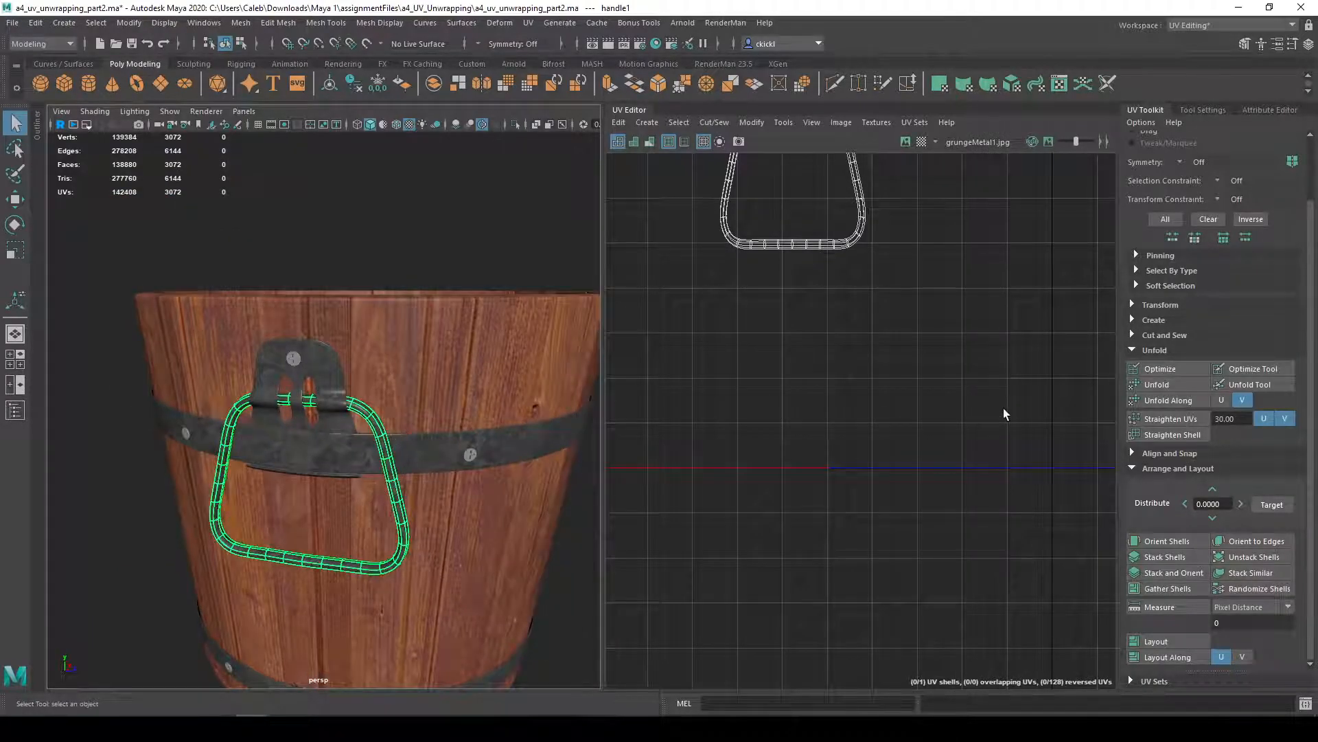
pyautogui.hotkey('ctrl', '1')
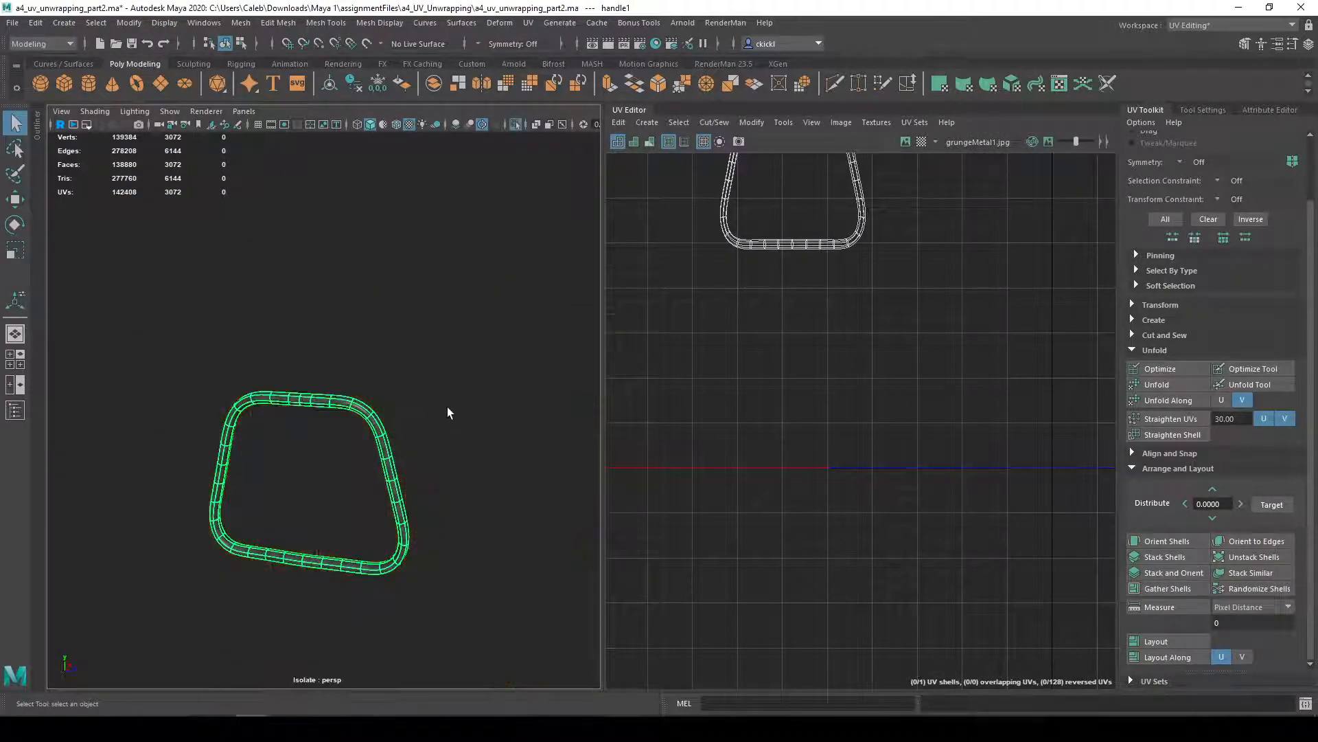
pyautogui.keyDown('alt'); pyautogui.moveTo(457, 429); pyautogui.dragTo(475, 447, button='right'); pyautogui.keyUp('alt')
pyautogui.scroll(-3, 869, 296)
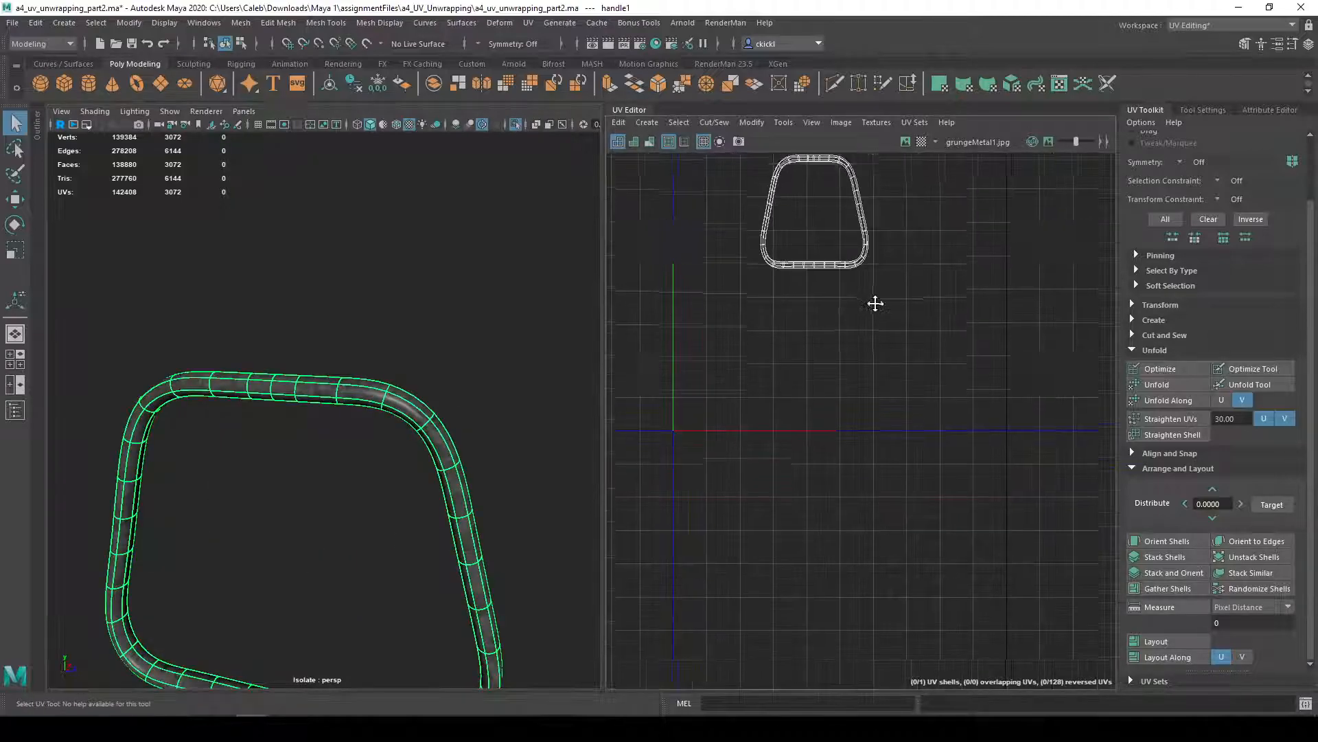
pyautogui.keyDown('alt'); pyautogui.moveTo(874, 297); pyautogui.dragTo(900, 422, button='middle'); pyautogui.keyUp('alt')
pyautogui.keyDown('alt'); pyautogui.moveTo(351, 642); pyautogui.dragTo(312, 356, button='middle'); pyautogui.keyUp('alt')
pyautogui.press('f')
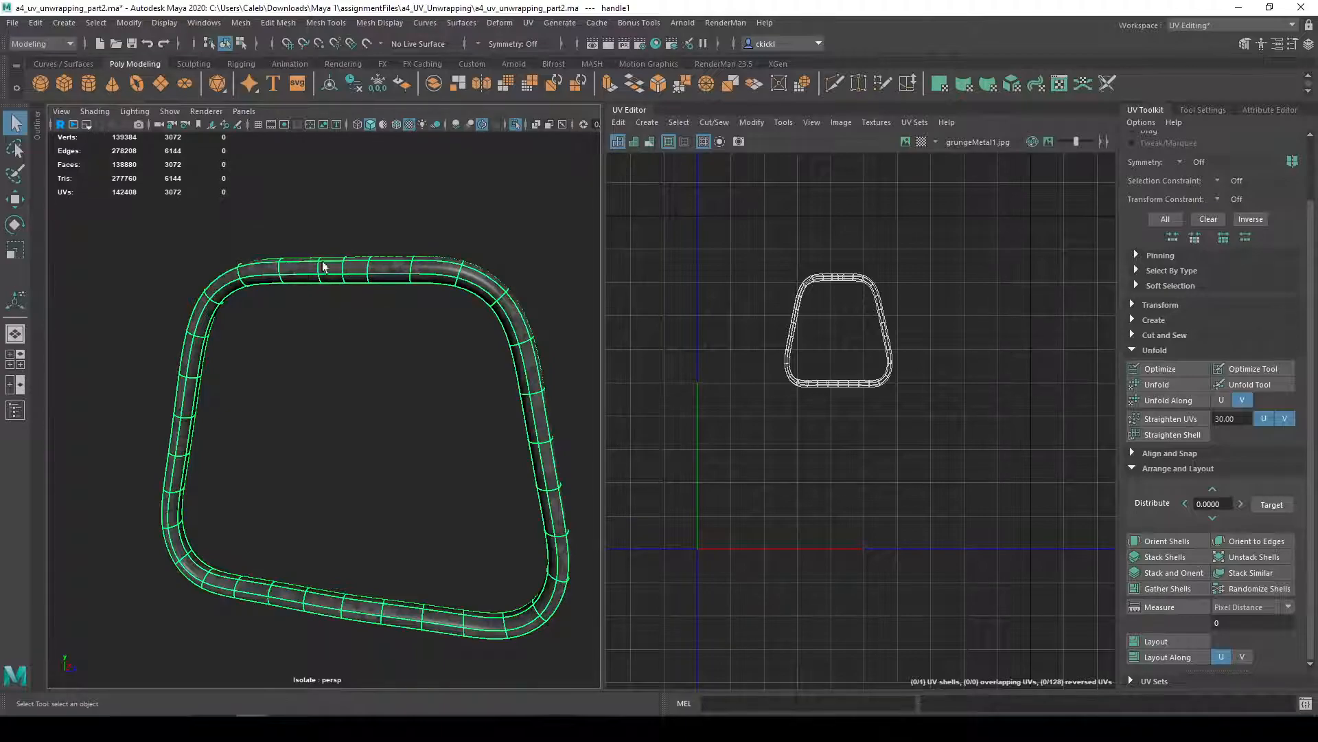
pyautogui.moveTo(346, 269); pyautogui.dragTo(344, 232, button='right')
pyautogui.doubleClick(342, 269)
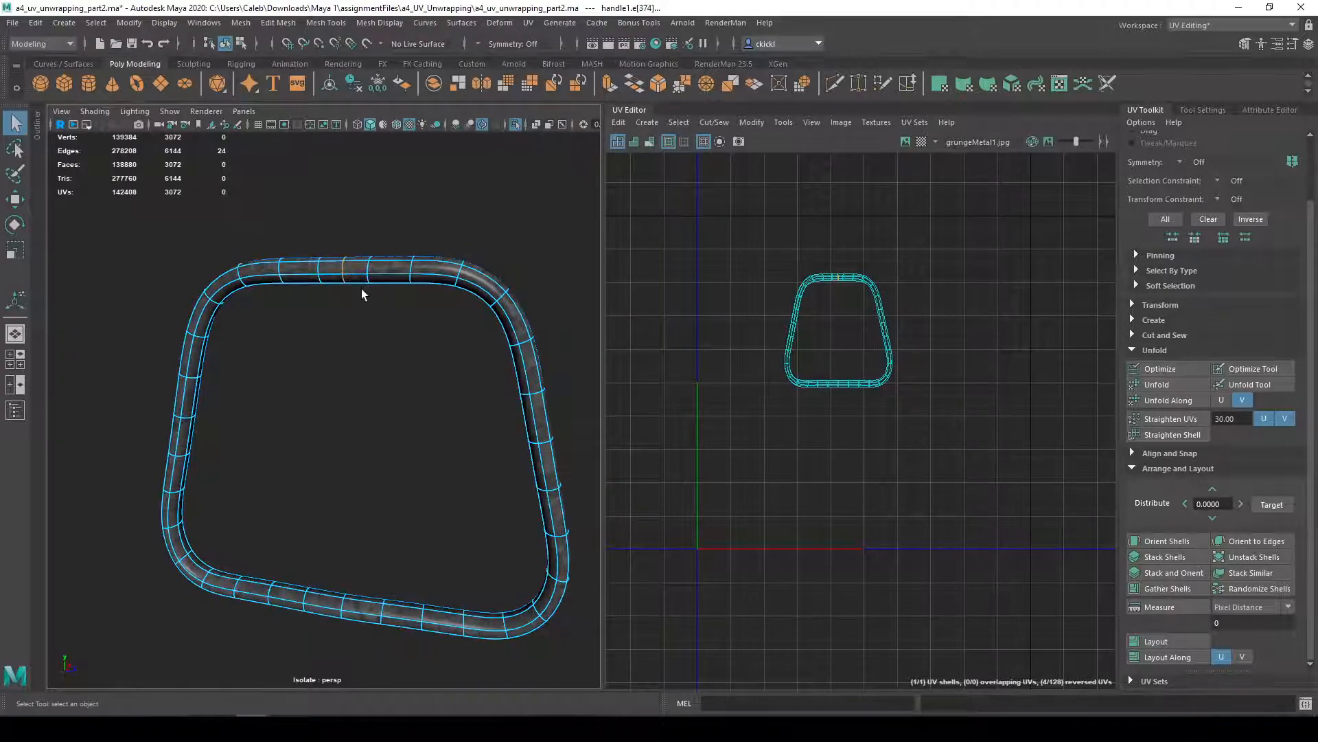
pyautogui.keyDown('alt'); pyautogui.moveTo(366, 260); pyautogui.dragTo(320, 318); pyautogui.keyUp('alt')
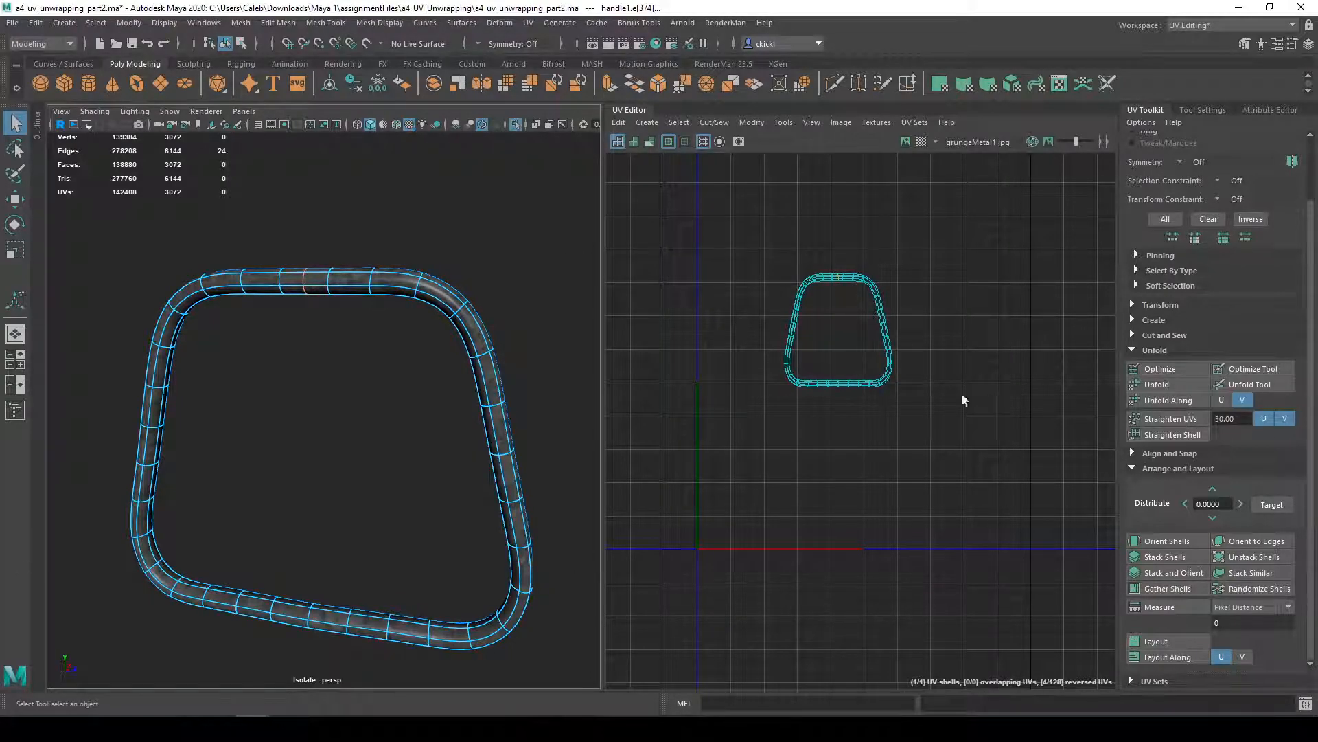
# - Toggle isolation off and on to check how the handle's top bar sits behind the bracket
pyautogui.hotkey('ctrl', '1')
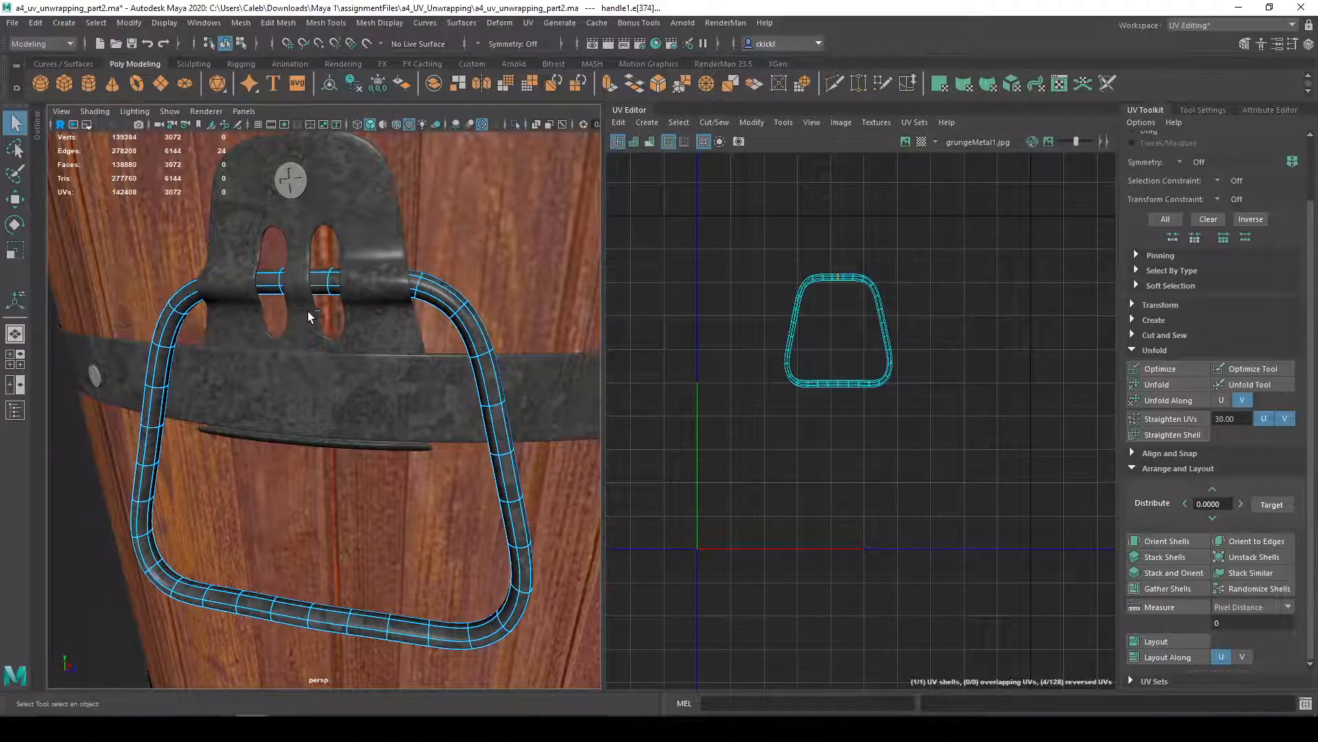
pyautogui.hotkey('ctrl', '1')
pyautogui.hotkey('ctrl', '1')
pyautogui.moveTo(447, 303); pyautogui.dragTo(499, 268, button='right')
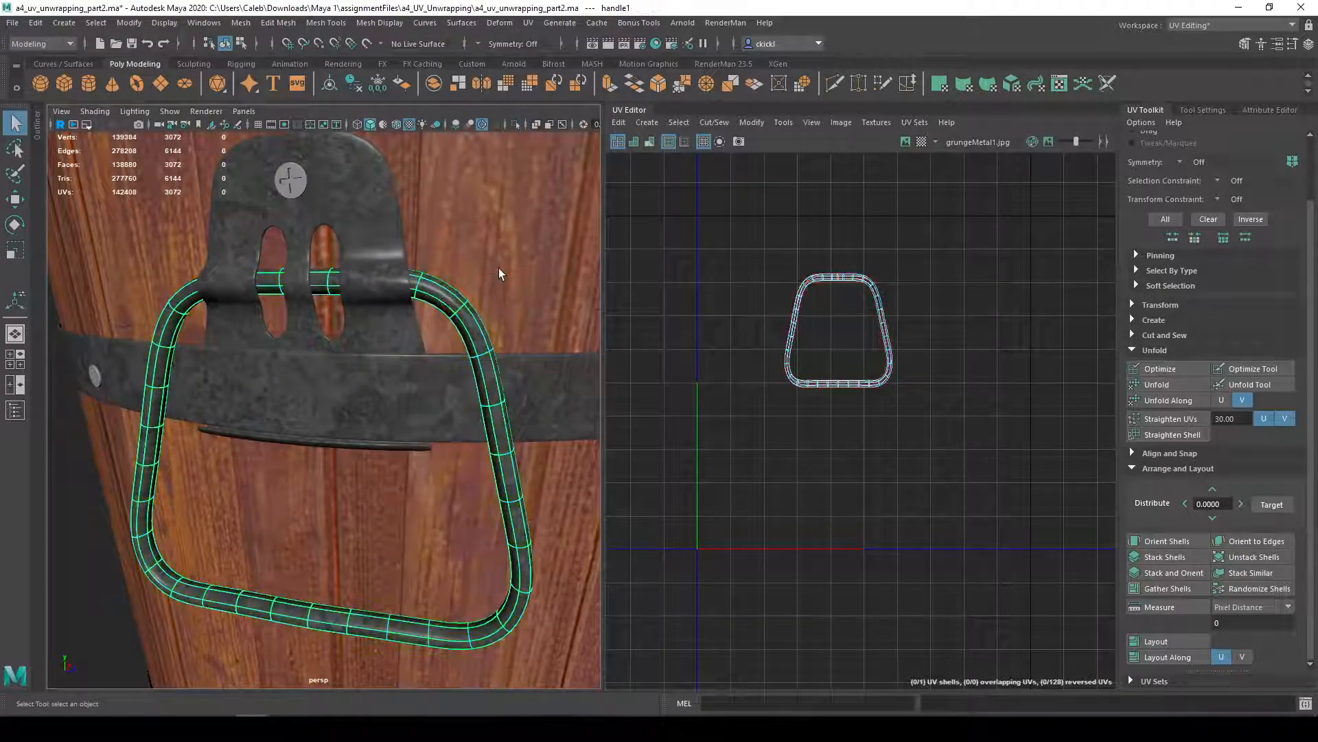
pyautogui.hotkey('ctrl', '1')
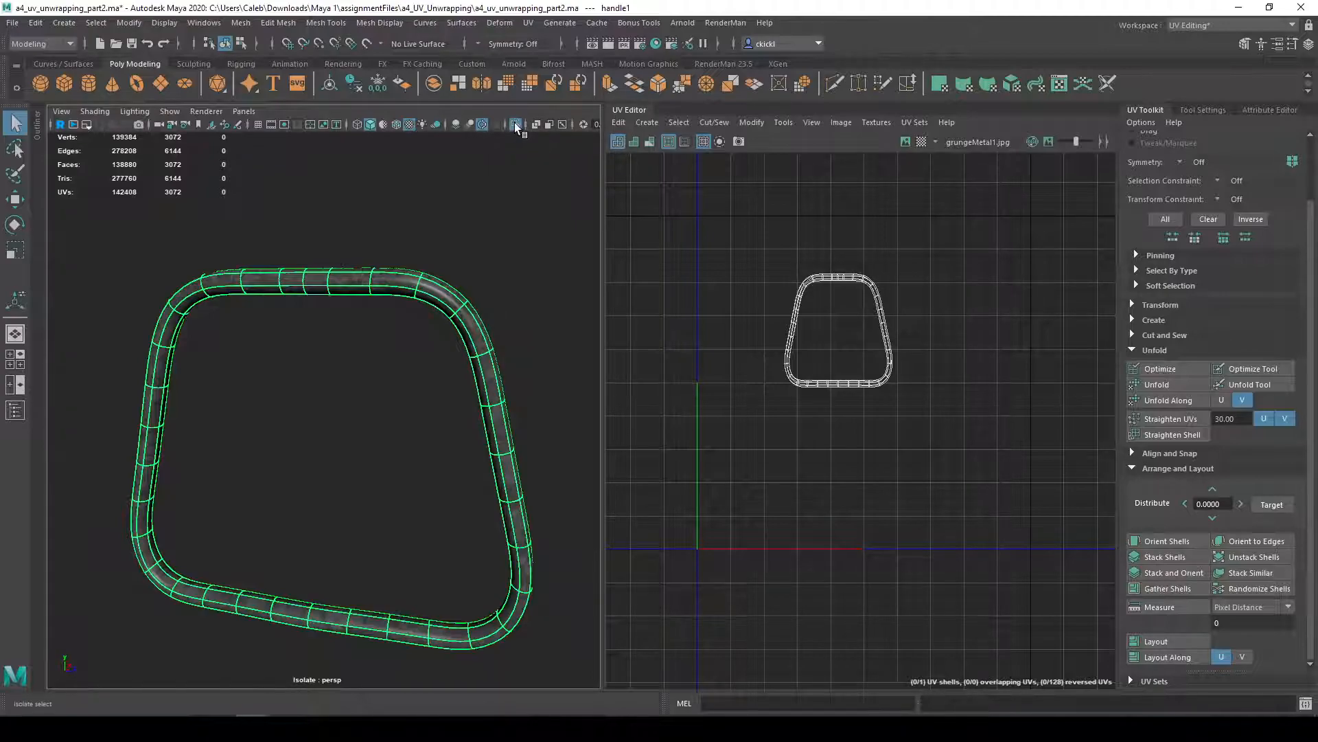
pyautogui.click(515, 124)
pyautogui.click(515, 124)
pyautogui.click(515, 124)
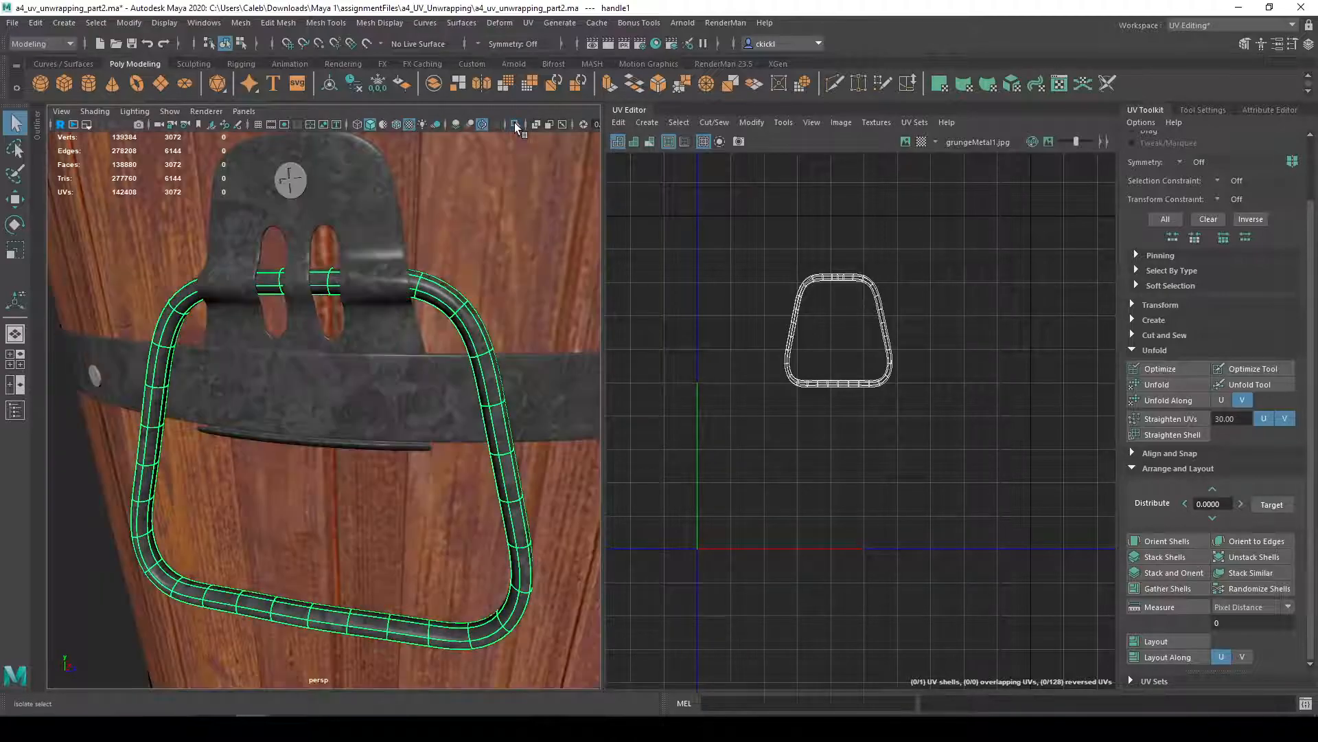
pyautogui.click(515, 123)
pyautogui.click(515, 124)
pyautogui.click(515, 124)
pyautogui.click(515, 124)
pyautogui.click(515, 124)
pyautogui.click(515, 124)
pyautogui.click(515, 124)
pyautogui.click(515, 123)
pyautogui.click(515, 124)
pyautogui.click(515, 124)
pyautogui.click(515, 124)
pyautogui.click(515, 123)
pyautogui.click(515, 124)
pyautogui.click(515, 124)
pyautogui.click(515, 124)
# - Cut the handle's UVs along the edge loop around the middle of its top bar and unfold the whole shell
pyautogui.moveTo(382, 291); pyautogui.dragTo(385, 259, button='right')
pyautogui.doubleClick(303, 282)
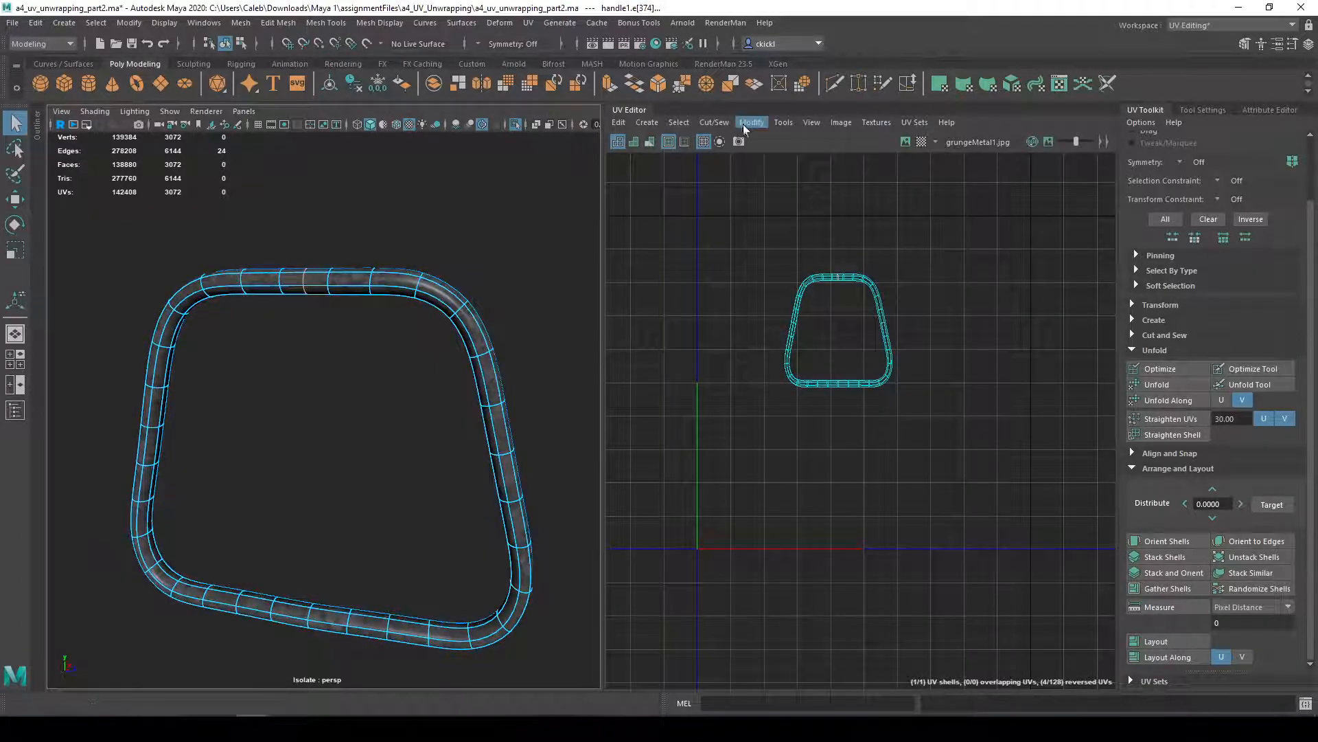
pyautogui.click(714, 123)
pyautogui.click(744, 195)
pyautogui.moveTo(857, 279); pyautogui.dragTo(811, 263, button='right')
pyautogui.moveTo(909, 426); pyautogui.dragTo(814, 257)
pyautogui.click(1191, 384)
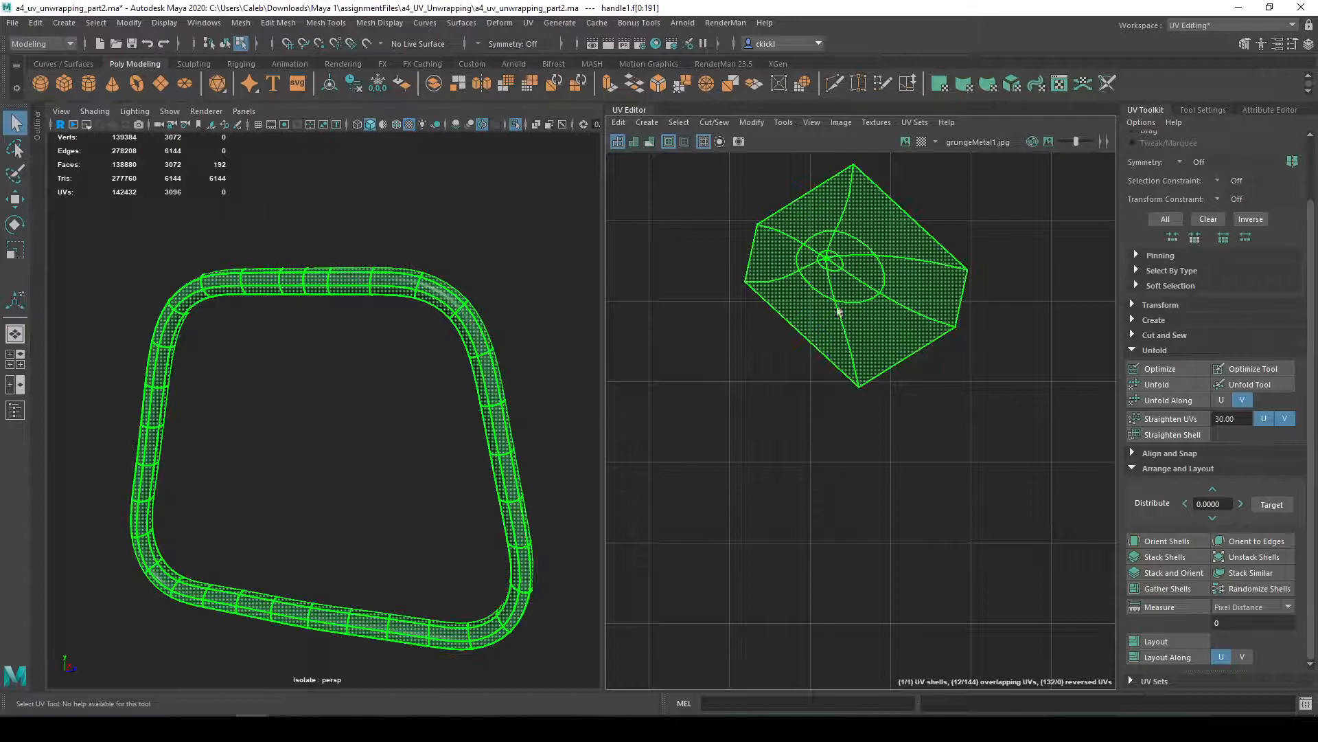
# - Undo the last unfold of the handle's UV shell
pyautogui.hotkey('ctrl', 'z')
pyautogui.keyDown('alt'); pyautogui.moveTo(994, 457); pyautogui.dragTo(988, 560, button='middle'); pyautogui.keyUp('alt')
pyautogui.scroll(2, 790, 276)
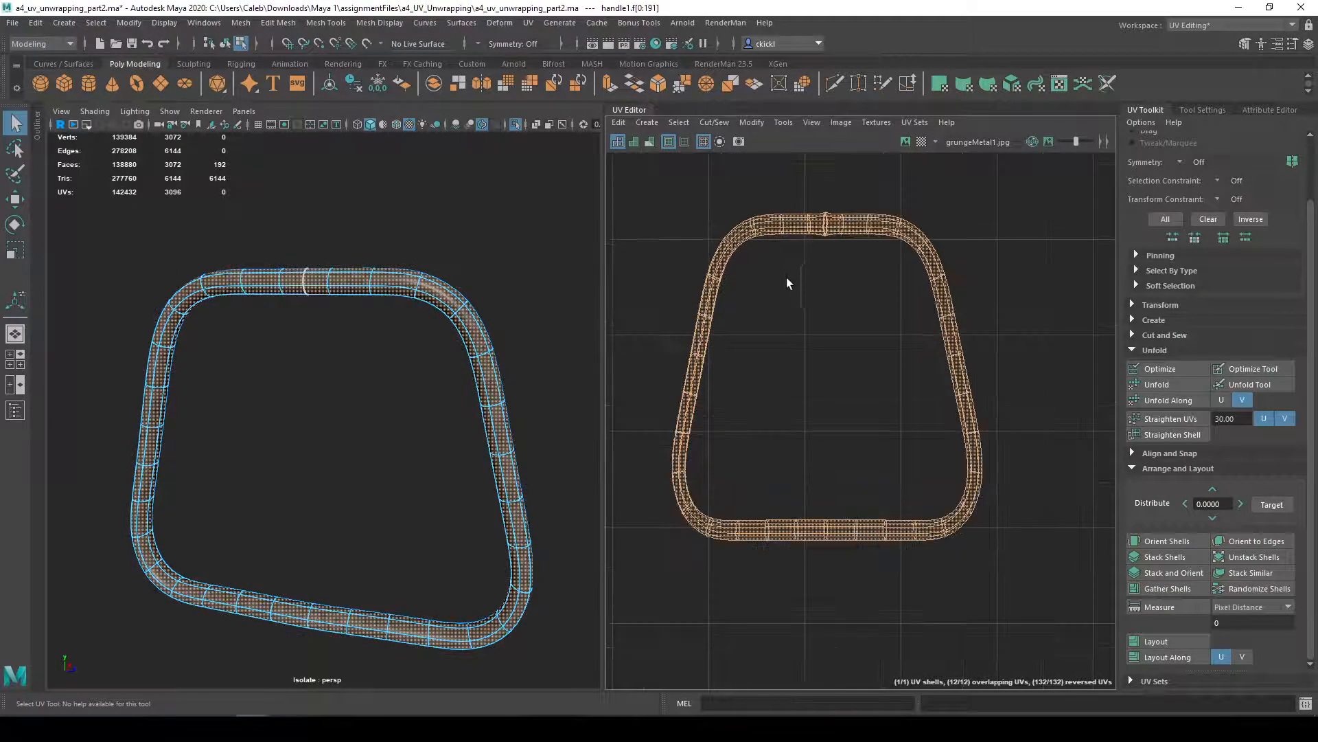
pyautogui.keyDown('alt'); pyautogui.moveTo(331, 335); pyautogui.dragTo(267, 316); pyautogui.keyUp('alt')
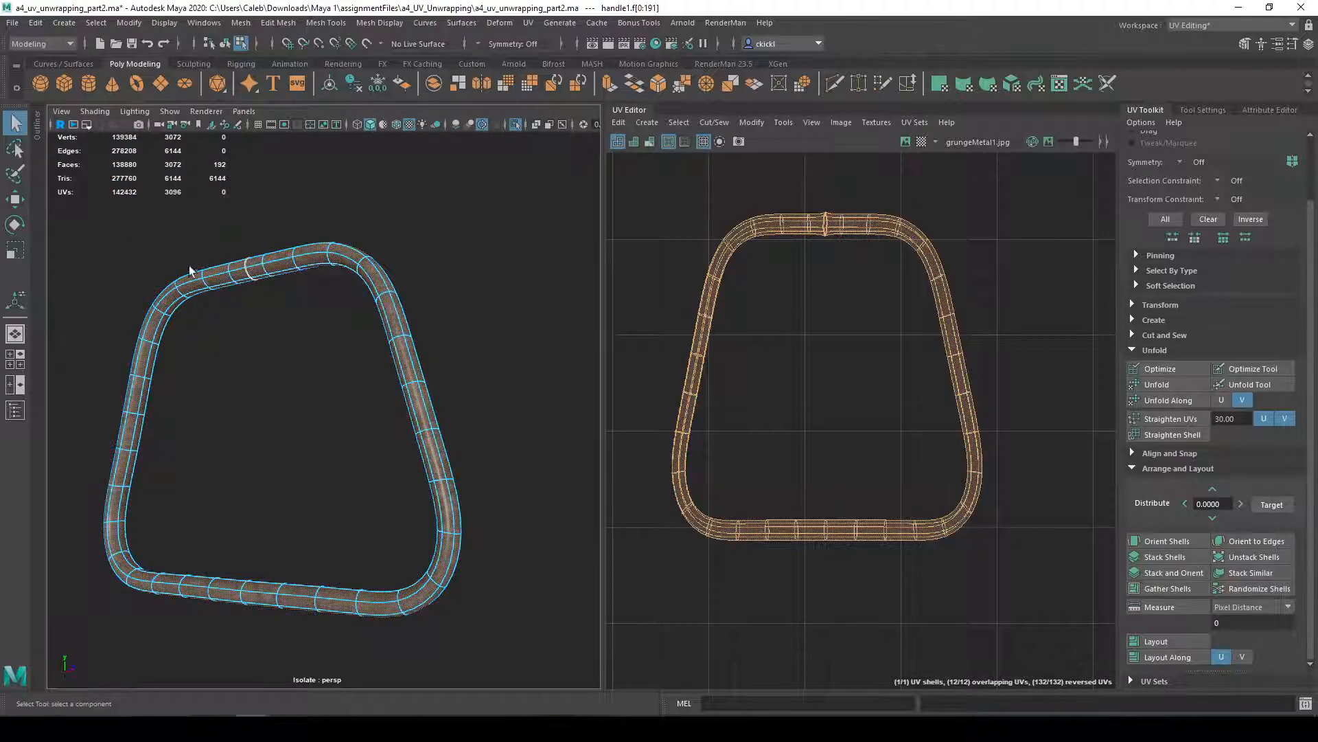
# - Cut the handle's UVs along an edge loop running lengthwise around the whole ring
pyautogui.keyDown('alt'); pyautogui.moveTo(212, 601); pyautogui.dragTo(333, 421); pyautogui.keyUp('alt')
pyautogui.scroll(6, 433, 421)
pyautogui.moveTo(403, 197); pyautogui.dragTo(397, 163, button='right')
pyautogui.click(381, 183)
pyautogui.click(395, 177)
pyautogui.doubleClick(397, 180)
pyautogui.click(714, 122)
pyautogui.click(745, 194)
pyautogui.rightClick(742, 229)
pyautogui.click(692, 208)
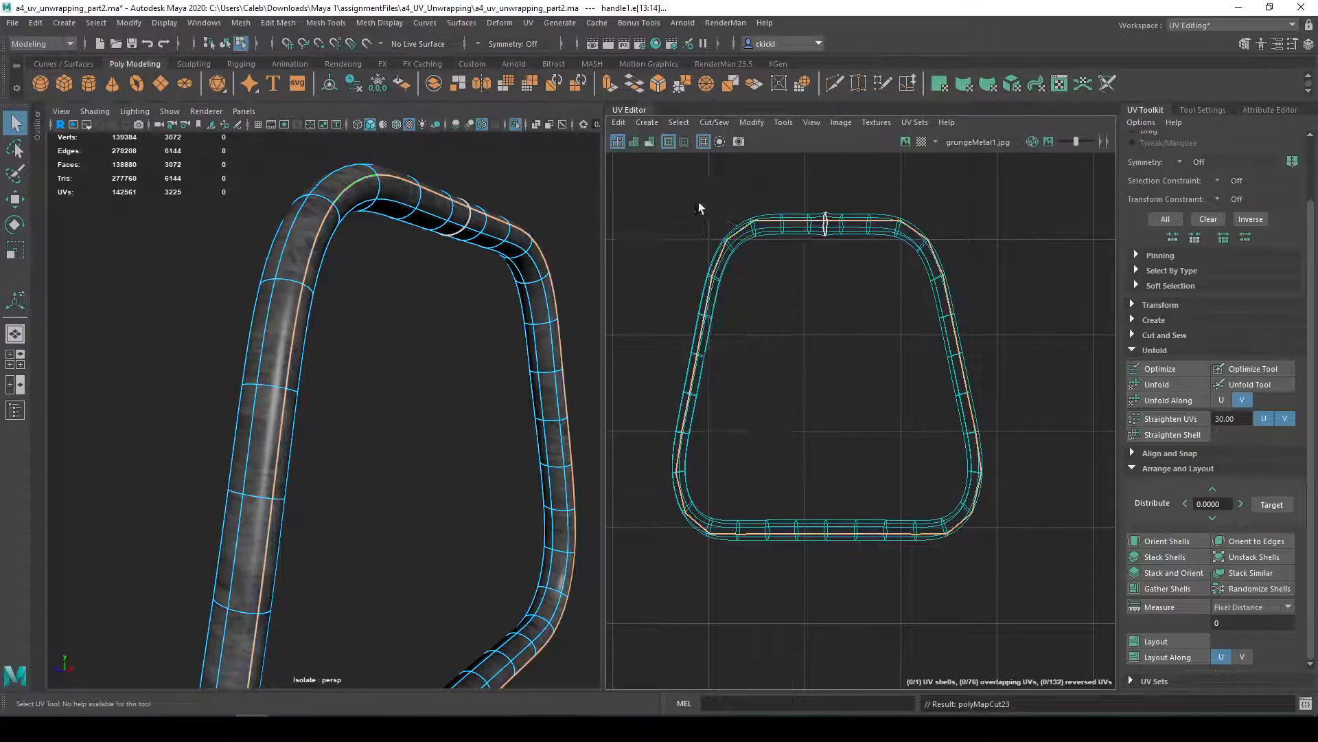
# - Unfold the handle's entire UV shell into a single strip
pyautogui.click(716, 123)
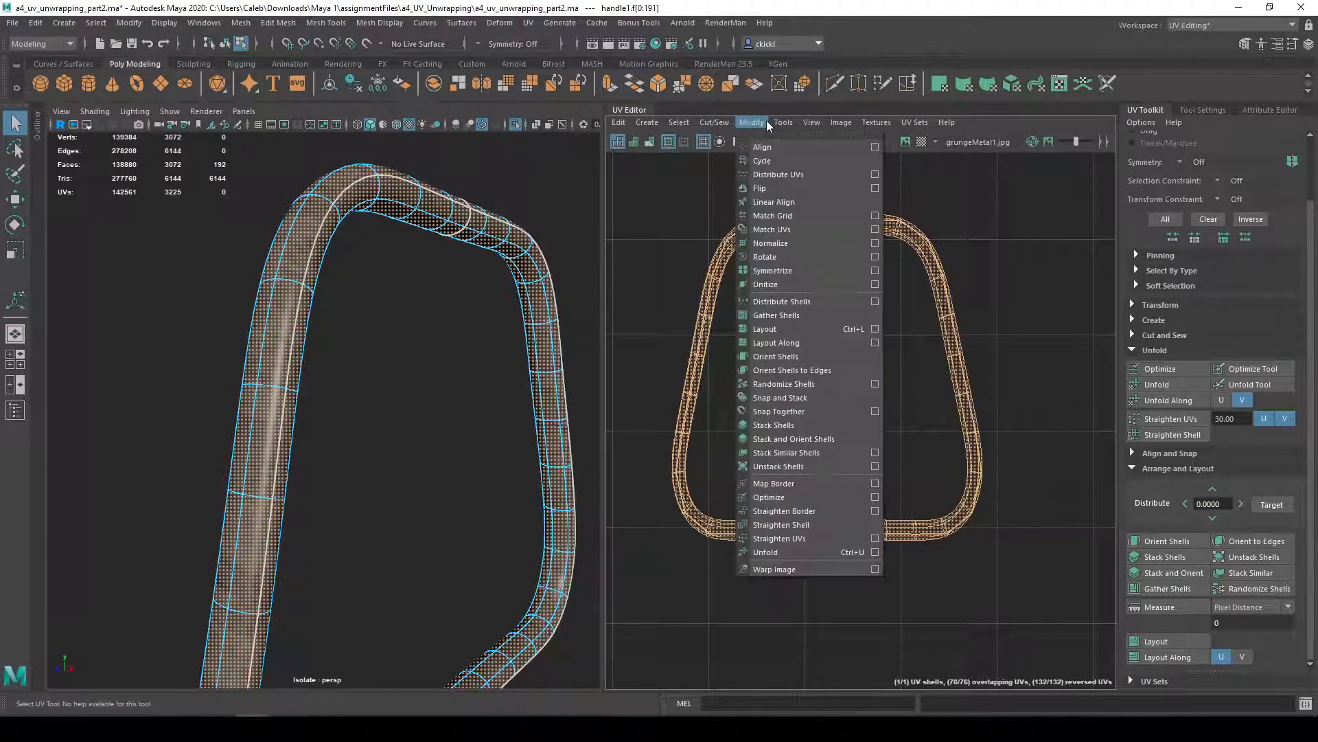
pyautogui.click(822, 553)
pyautogui.scroll(-5, 851, 542)
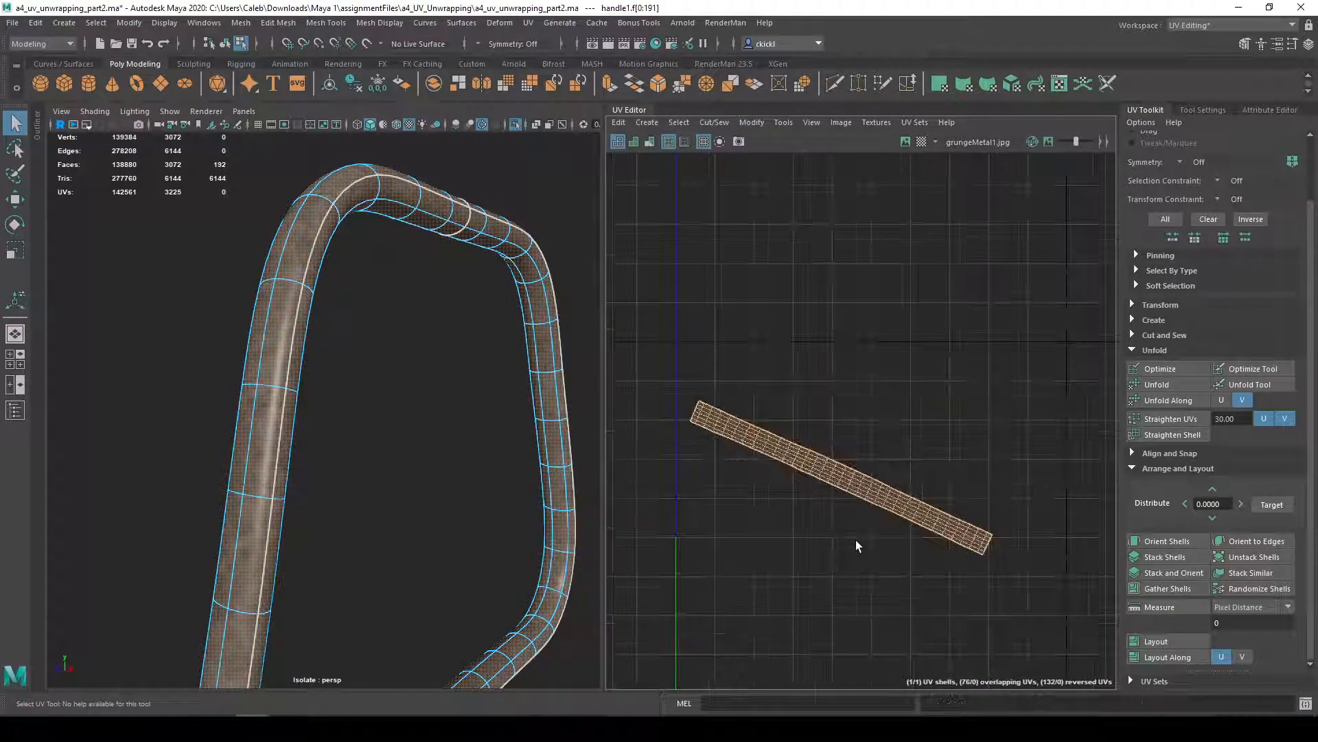
pyautogui.keyDown('alt'); pyautogui.moveTo(419, 507); pyautogui.dragTo(548, 474); pyautogui.keyUp('alt')
pyautogui.keyDown('alt'); pyautogui.moveTo(548, 474); pyautogui.dragTo(374, 520, button='middle'); pyautogui.keyUp('alt')
pyautogui.scroll(4, 562, 475)
pyautogui.keyDown('alt'); pyautogui.moveTo(375, 520); pyautogui.dragTo(462, 483); pyautogui.keyUp('alt')
pyautogui.moveTo(548, 349); pyautogui.dragTo(608, 386, button='right')
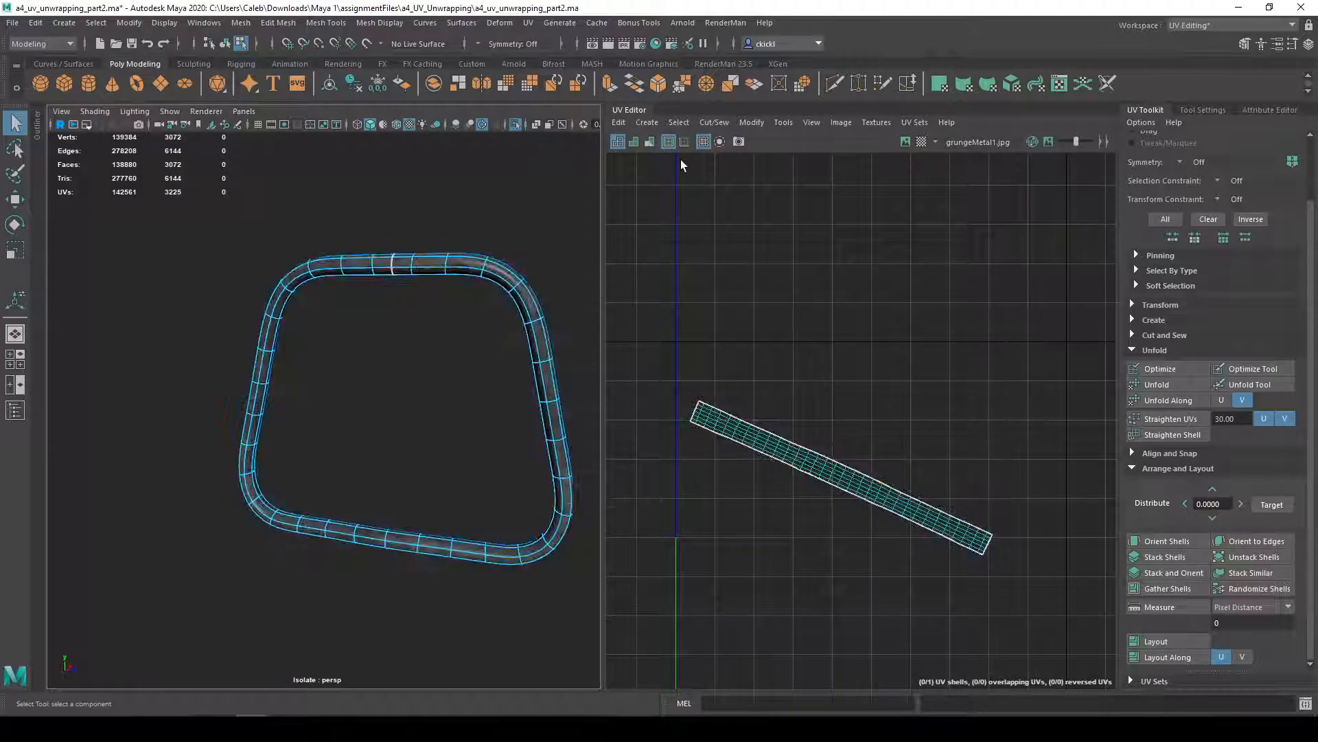
# - Turn off isolation, reselect the handle in object mode and lay out its UVs
pyautogui.click(513, 127)
pyautogui.moveTo(507, 272); pyautogui.dragTo(568, 254, button='right')
pyautogui.click(91, 506)
pyautogui.keyDown('alt'); pyautogui.moveTo(136, 516); pyautogui.dragTo(145, 554); pyautogui.keyUp('alt')
pyautogui.click(145, 554)
pyautogui.scroll(-3, 883, 547)
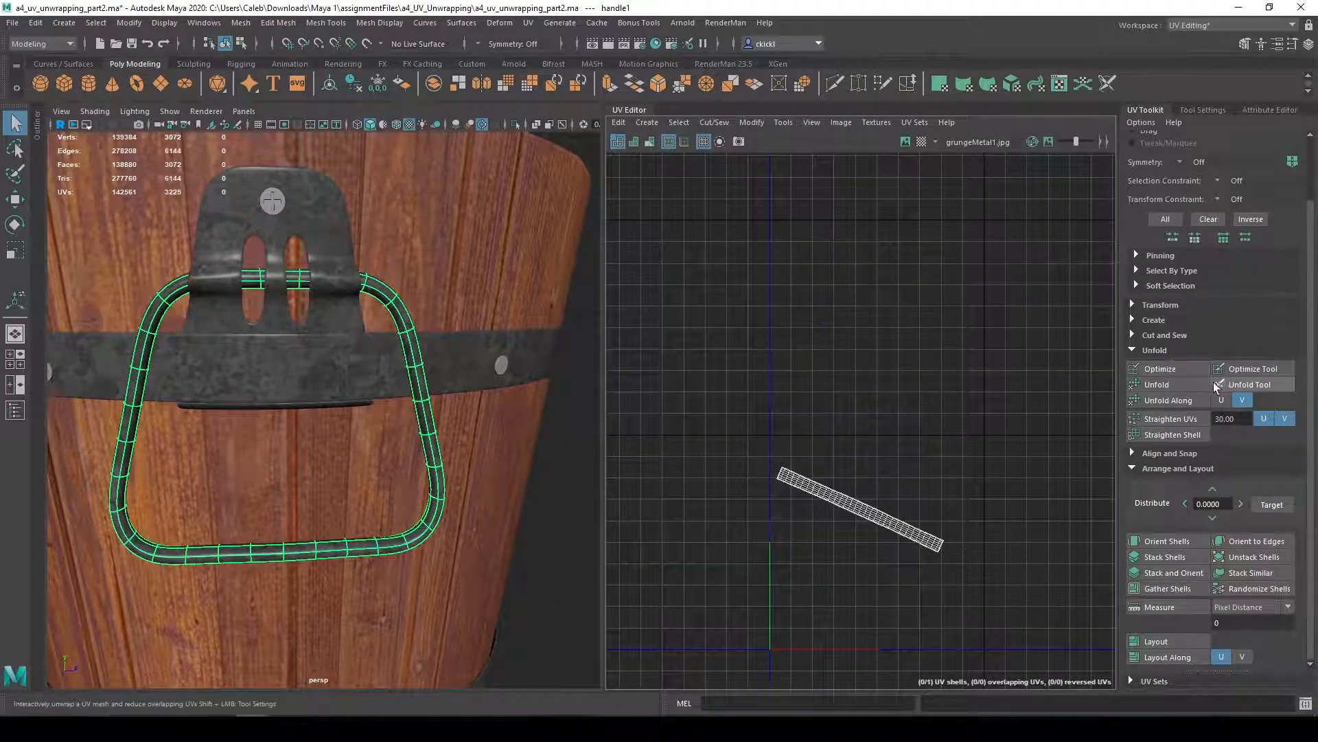
pyautogui.click(1190, 649)
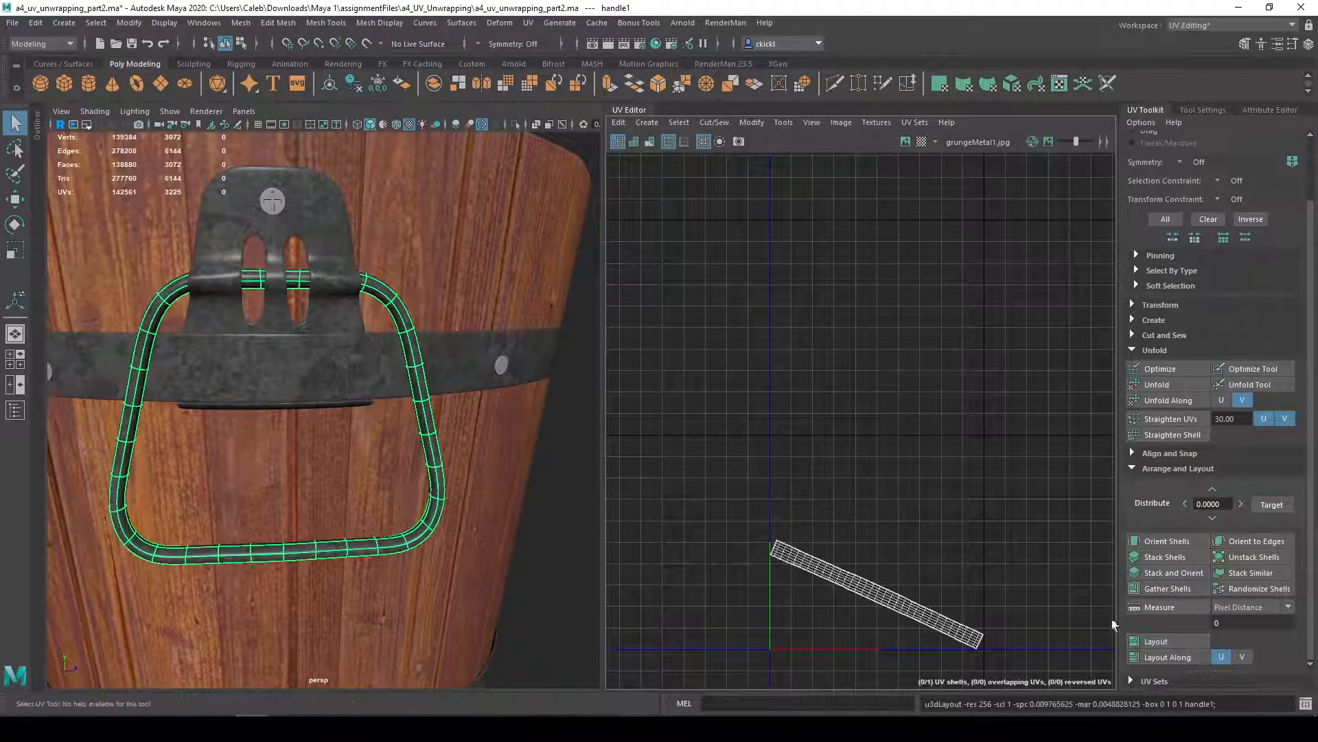
# - Orient the handle's UV strip to one of its lengthwise edges so it lies horizontal, and lay it out again
pyautogui.moveTo(884, 611); pyautogui.dragTo(883, 506, button='right')
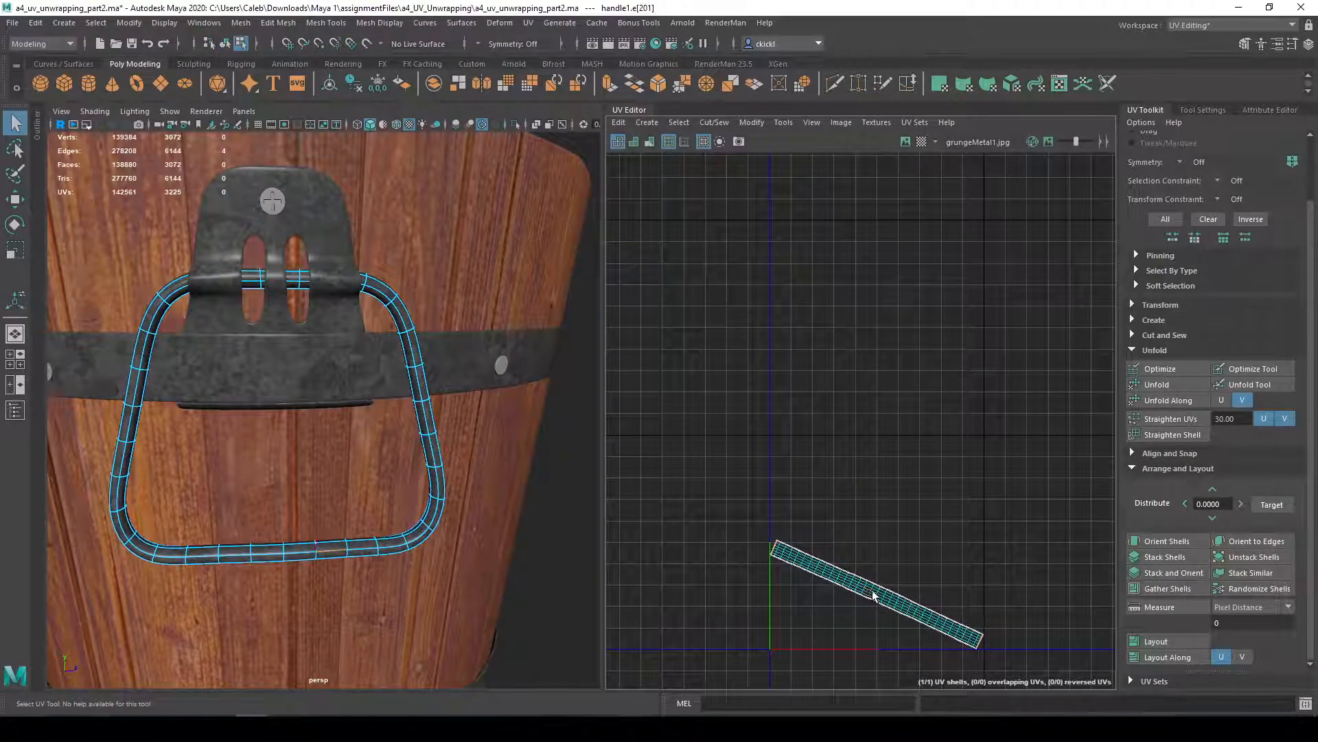
pyautogui.click(1243, 539)
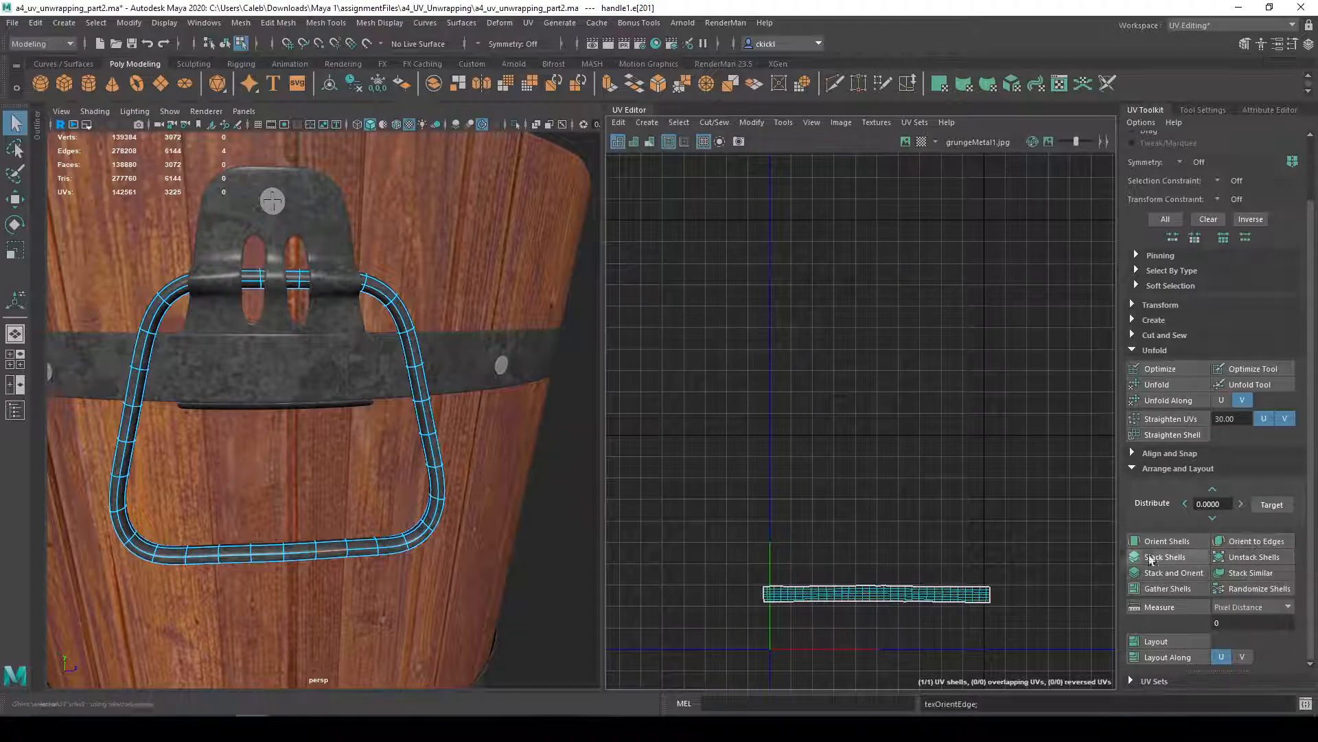
pyautogui.moveTo(914, 609); pyautogui.dragTo(853, 518, button='right')
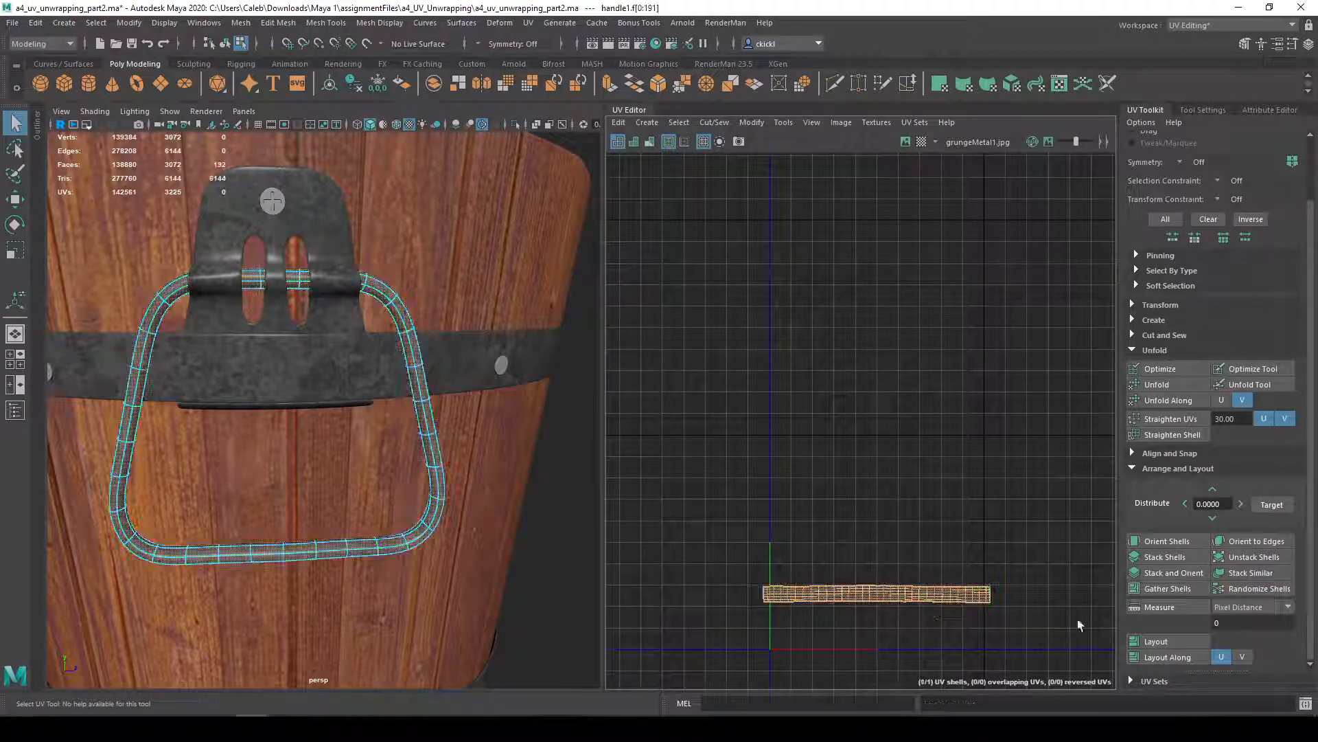
pyautogui.click(1184, 640)
# - Return the handle to object mode and examine its metal texture against the bracket plate and bands
pyautogui.keyDown('alt'); pyautogui.moveTo(415, 460); pyautogui.dragTo(558, 439); pyautogui.keyUp('alt')
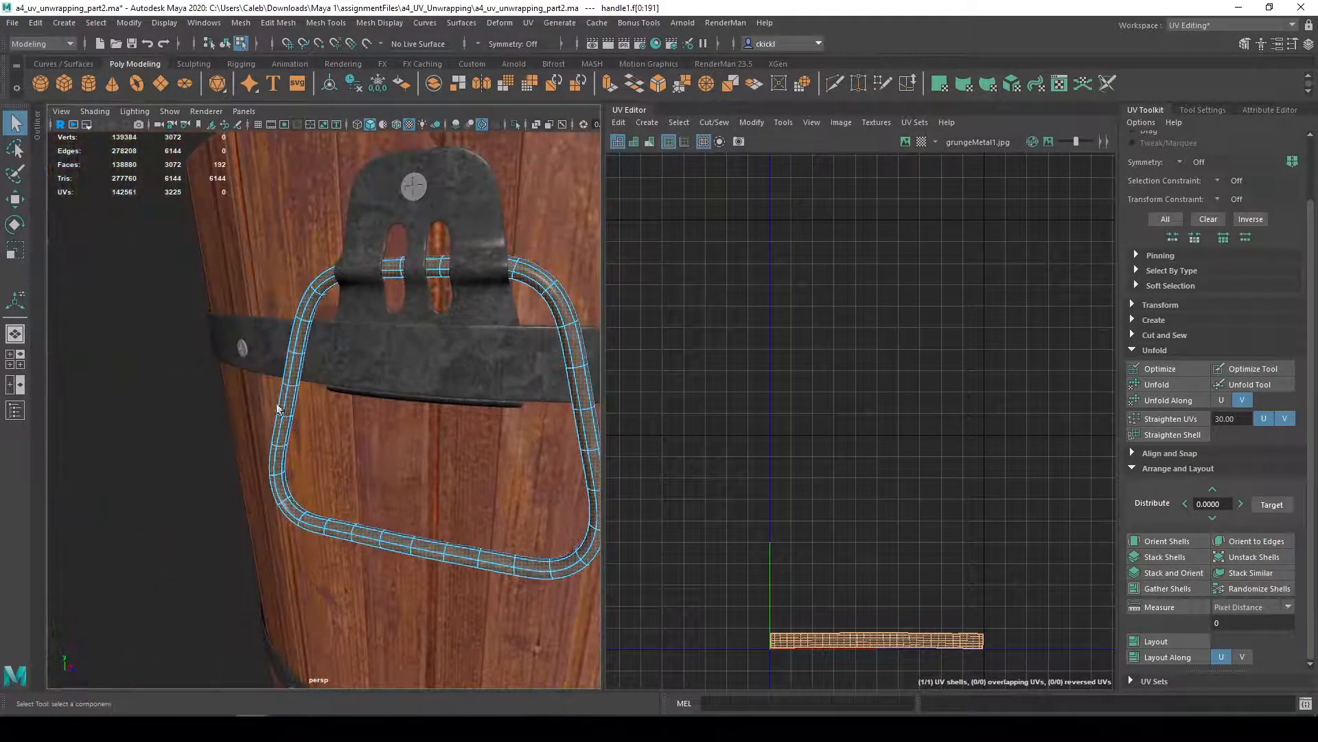
pyautogui.moveTo(285, 416); pyautogui.dragTo(221, 364, button='right')
pyautogui.keyDown('alt'); pyautogui.moveTo(208, 416); pyautogui.dragTo(412, 551); pyautogui.keyUp('alt')
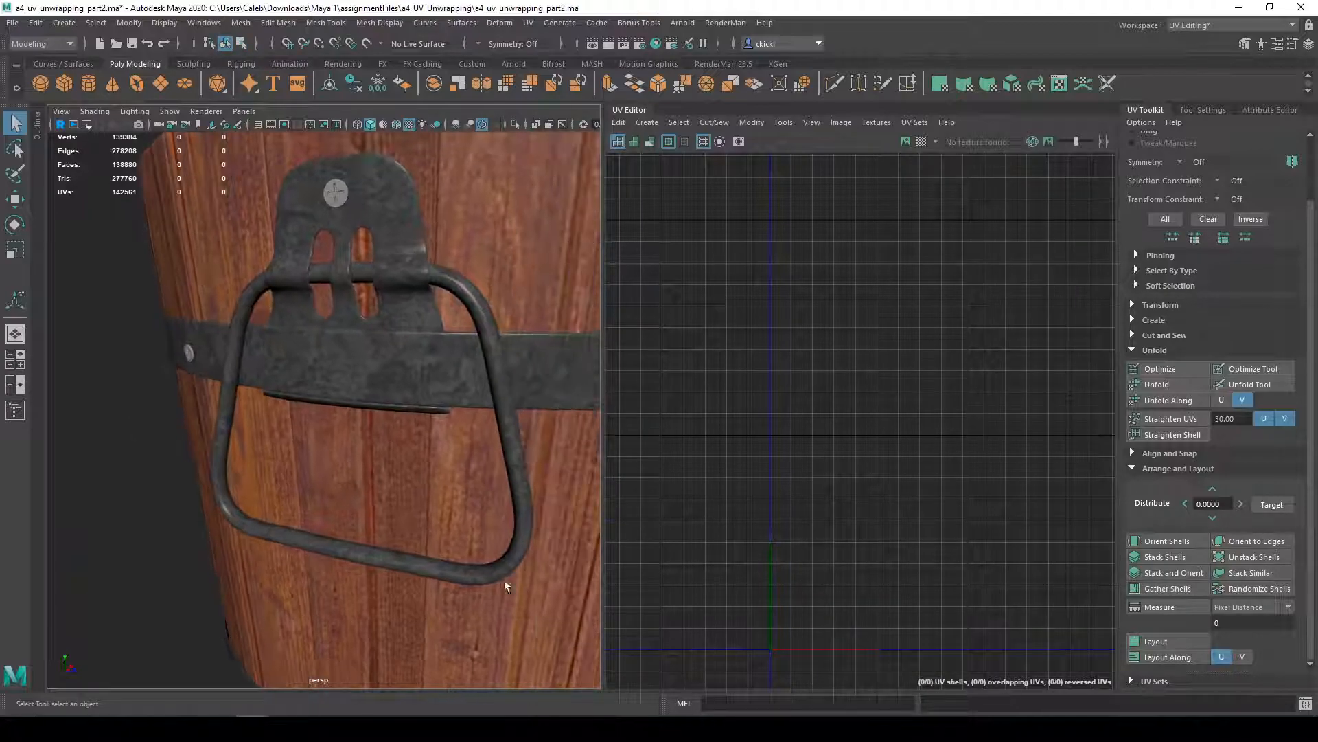
pyautogui.keyDown('alt'); pyautogui.moveTo(541, 520); pyautogui.dragTo(477, 523); pyautogui.keyUp('alt')
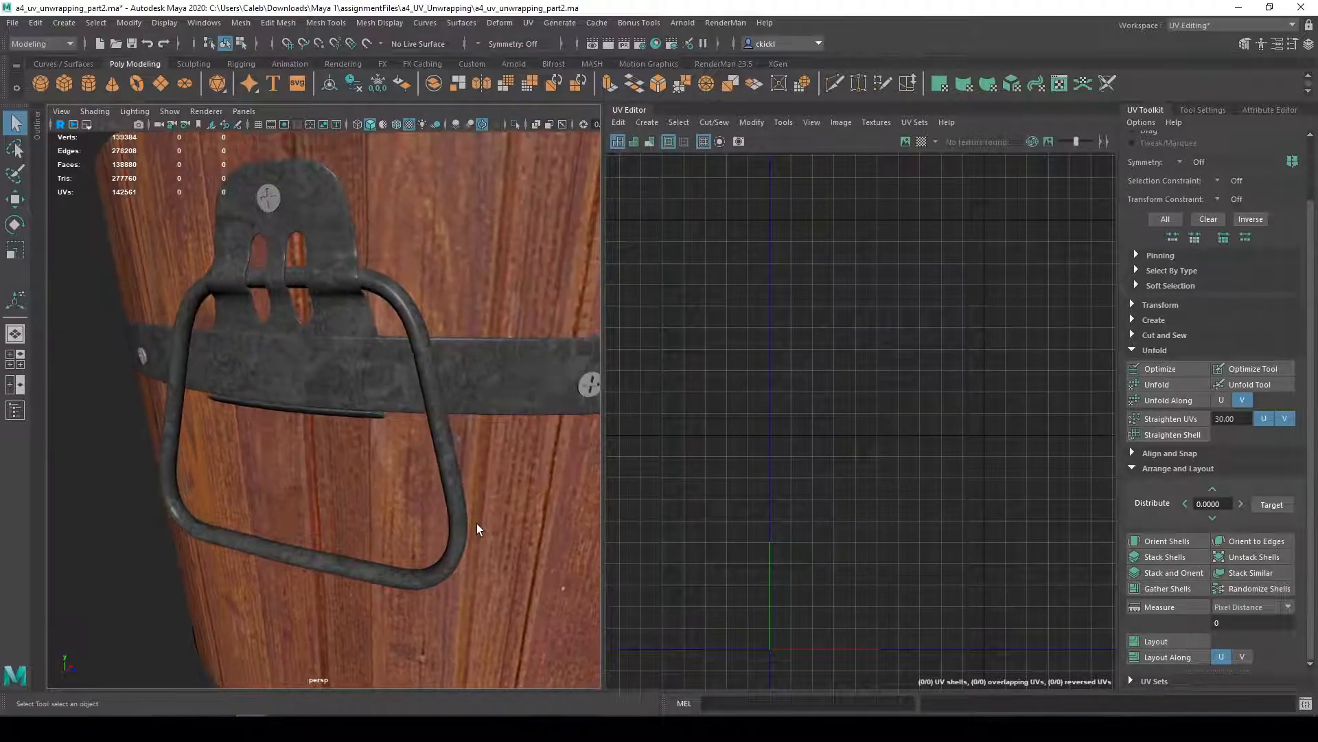
pyautogui.keyDown('alt'); pyautogui.moveTo(407, 527); pyautogui.dragTo(454, 528, button='middle'); pyautogui.keyUp('alt')
pyautogui.click(510, 378)
pyautogui.scroll(-6, 520, 386)
pyautogui.scroll(5, 494, 426)
pyautogui.click(447, 402)
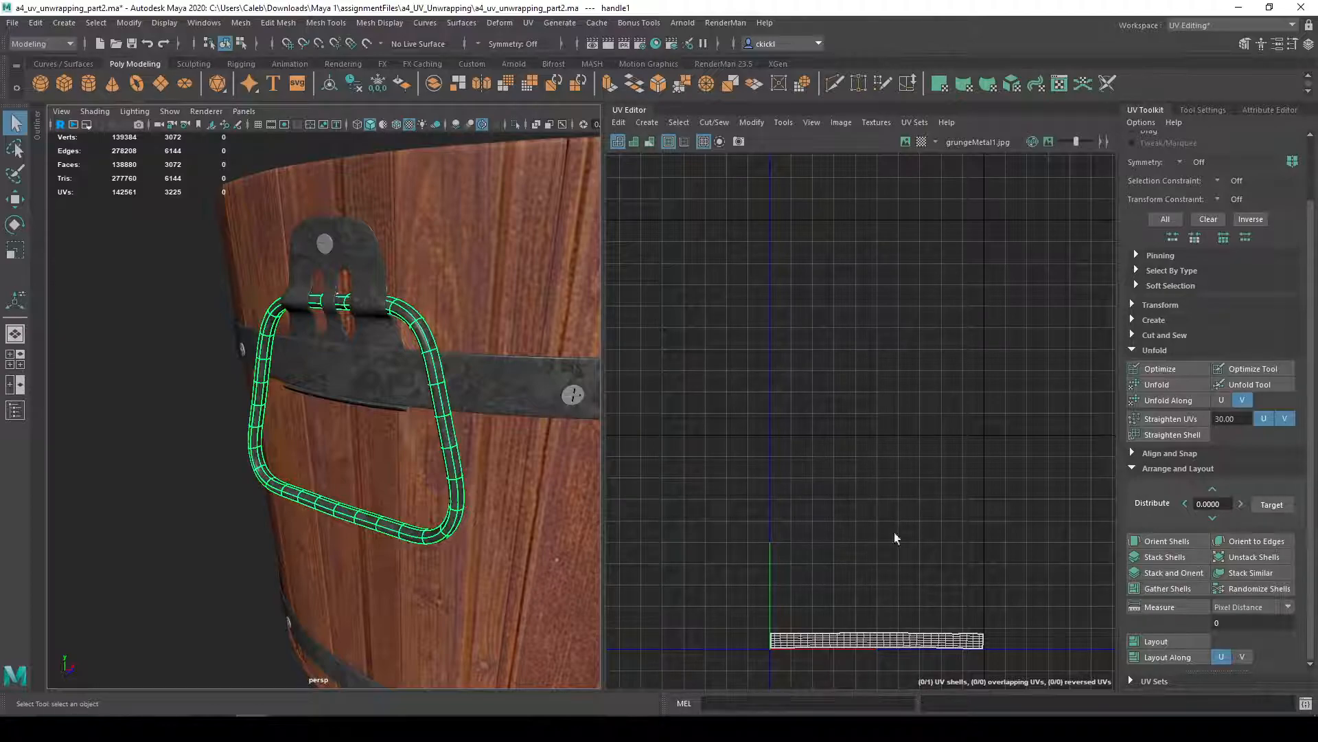
pyautogui.keyDown('alt'); pyautogui.moveTo(501, 456); pyautogui.dragTo(527, 458); pyautogui.keyUp('alt')
pyautogui.scroll(3, 377, 407)
pyautogui.keyDown('alt'); pyautogui.moveTo(377, 406); pyautogui.dragTo(429, 420, button='middle'); pyautogui.keyUp('alt')
pyautogui.keyDown('alt'); pyautogui.moveTo(444, 380); pyautogui.dragTo(526, 412); pyautogui.keyUp('alt')
pyautogui.scroll(-3, 527, 412)
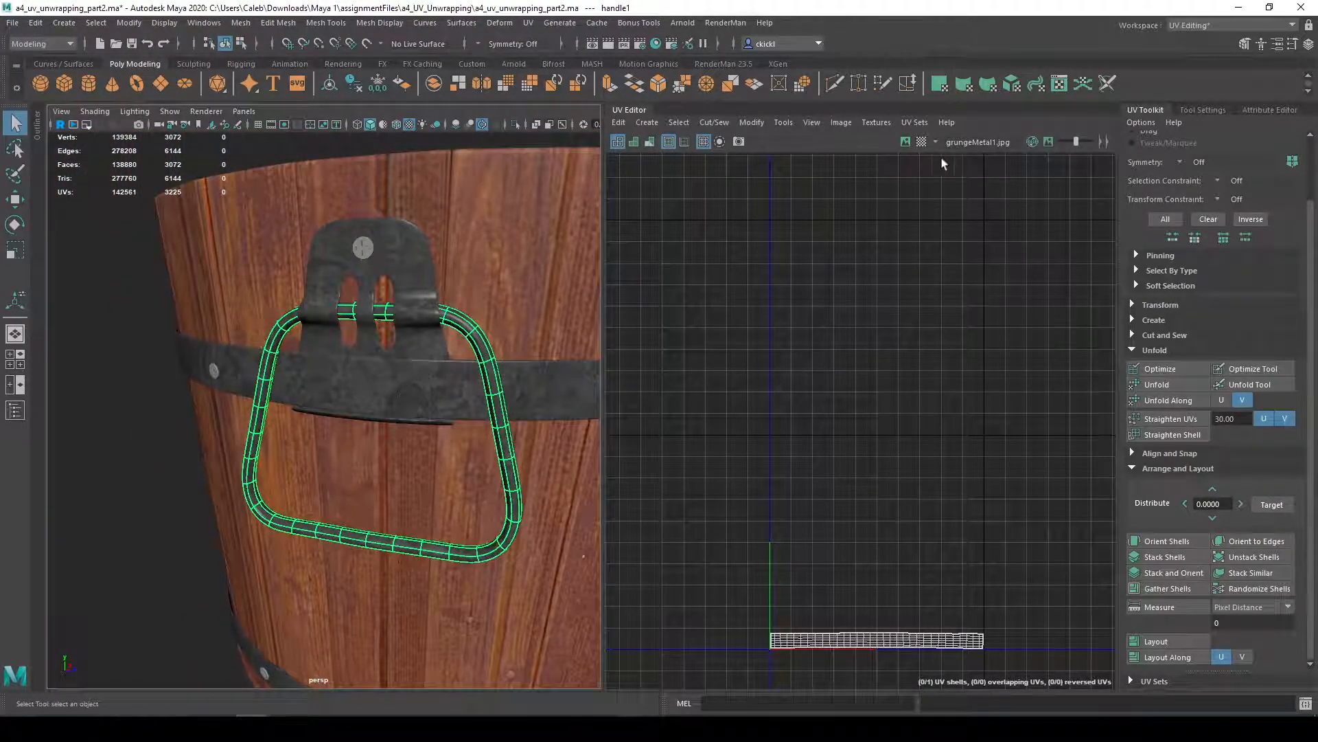
# - Turn on the checker map and compare the checker size on the handle with that on the metal bands
pyautogui.click(921, 141)
pyautogui.click(451, 363)
pyautogui.keyDown('alt'); pyautogui.moveTo(463, 424); pyautogui.dragTo(478, 413); pyautogui.keyUp('alt')
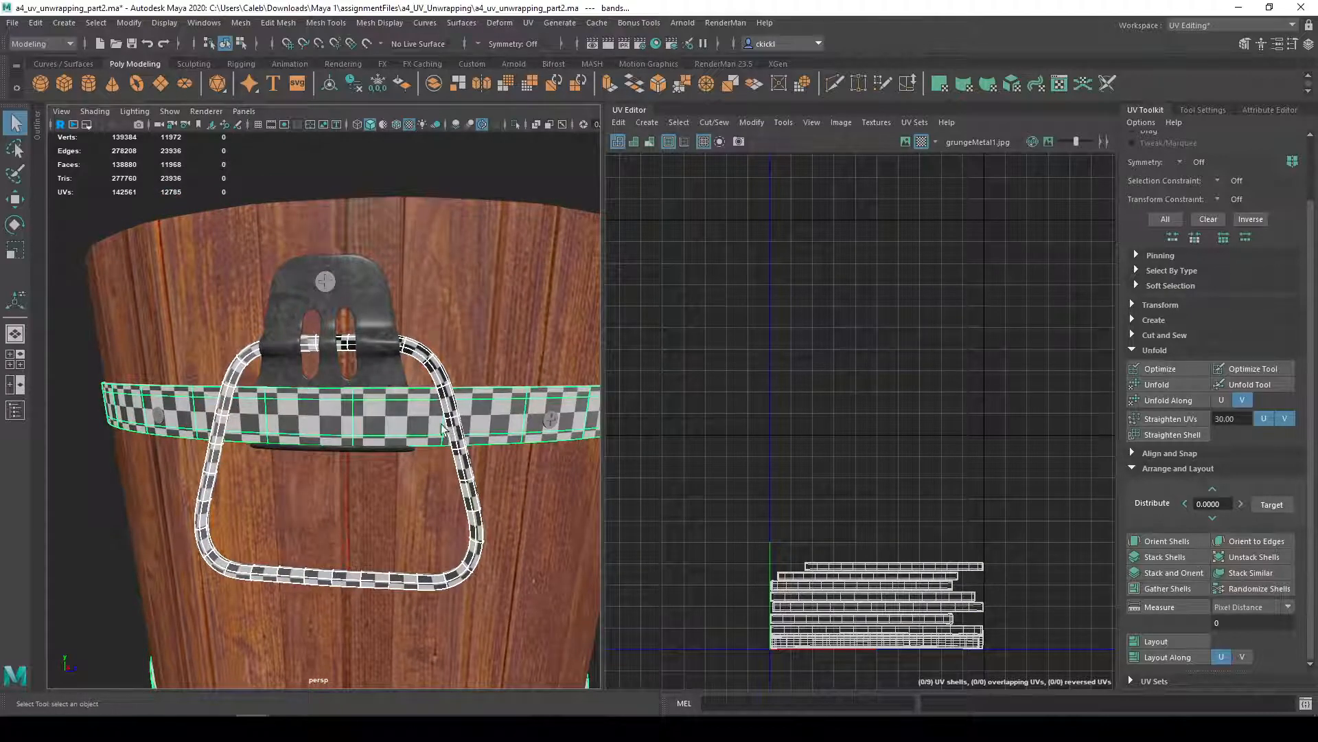
pyautogui.click(458, 430)
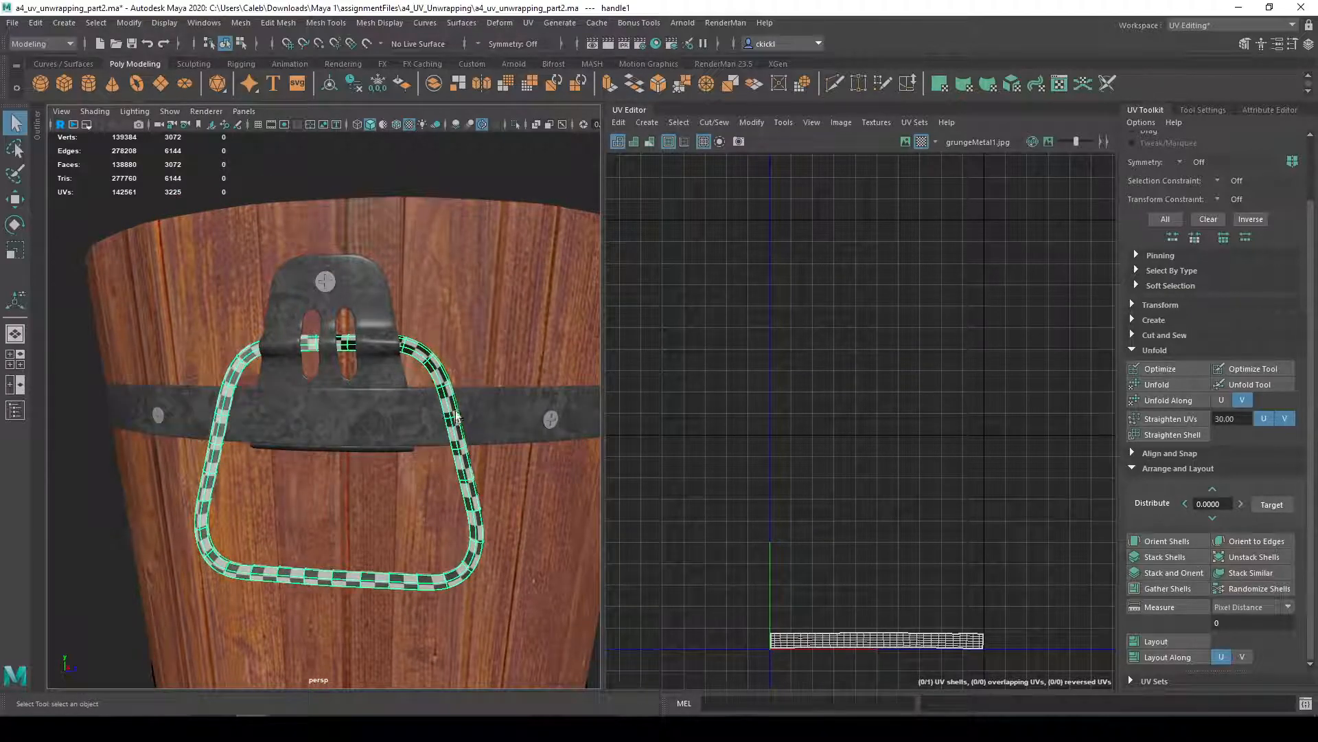
# - Scale down the handle's UV shell to bring its checkers closer to the bands' size
pyautogui.moveTo(908, 637); pyautogui.dragTo(854, 515, button='right')
pyautogui.click(896, 636)
pyautogui.press('e')
pyautogui.press('r')
pyautogui.moveTo(877, 640); pyautogui.dragTo(842, 648)
# - Compare the handle with the bands in object mode, then deselect everything and examine the grunge metal texture
pyautogui.keyDown('shift'); pyautogui.click(504, 419); pyautogui.keyUp('shift')
pyautogui.moveTo(518, 424); pyautogui.dragTo(588, 315, button='right')
pyautogui.click(152, 424)
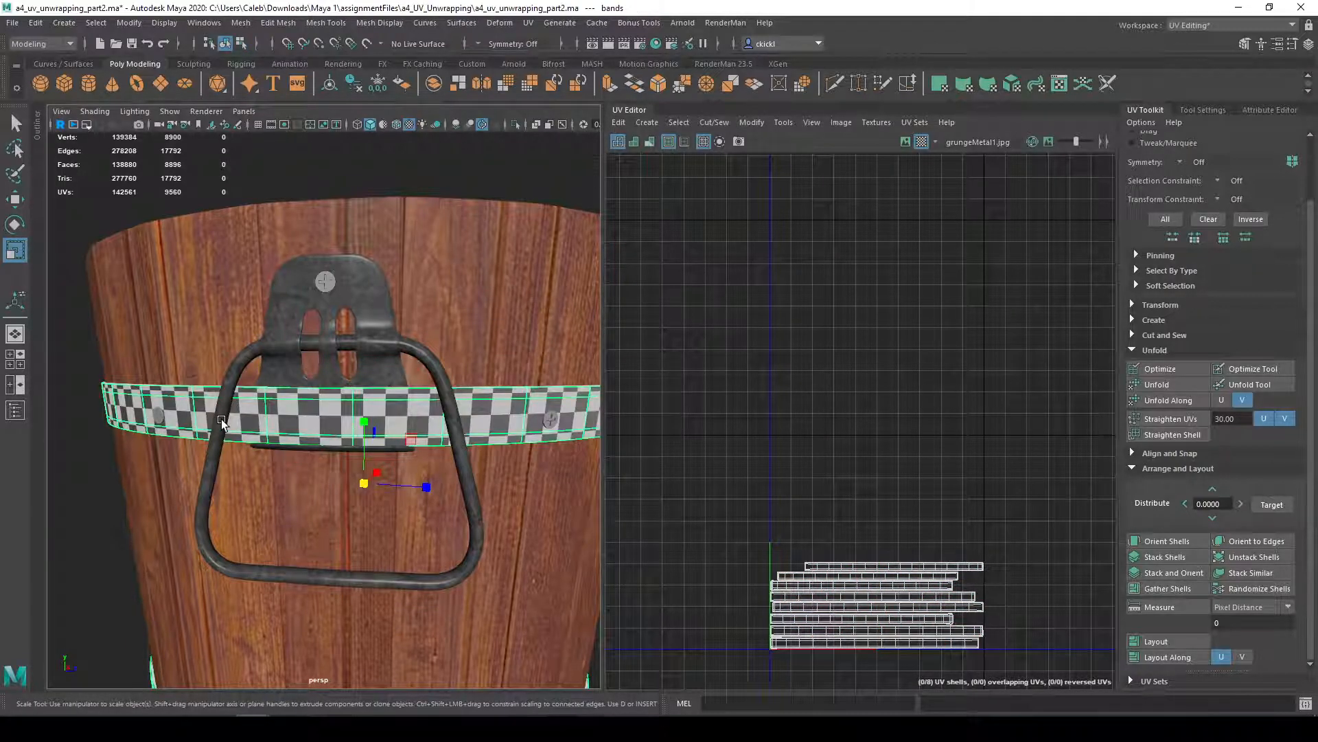
pyautogui.click(221, 419)
pyautogui.moveTo(340, 415); pyautogui.dragTo(420, 334, button='right')
pyautogui.click(59, 379)
pyautogui.keyDown('alt'); pyautogui.moveTo(75, 405); pyautogui.dragTo(55, 407); pyautogui.keyUp('alt')
pyautogui.keyDown('alt'); pyautogui.moveTo(56, 406); pyautogui.dragTo(15, 384, button='middle'); pyautogui.keyUp('alt')
pyautogui.keyDown('alt'); pyautogui.moveTo(419, 401); pyautogui.dragTo(386, 344); pyautogui.keyUp('alt')
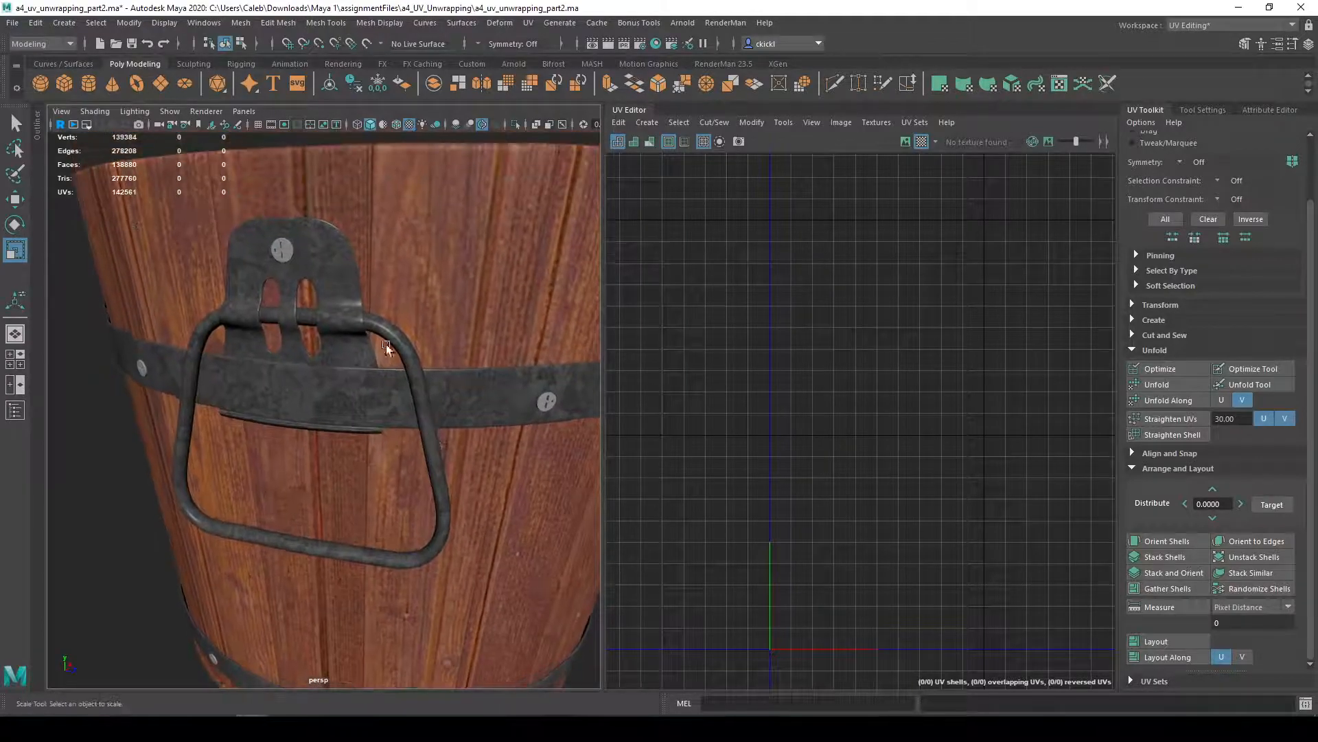
# - Isolate the bracket plate that holds the handle, frame its UVs and turn off the checker map
pyautogui.click(423, 413)
pyautogui.press('q')
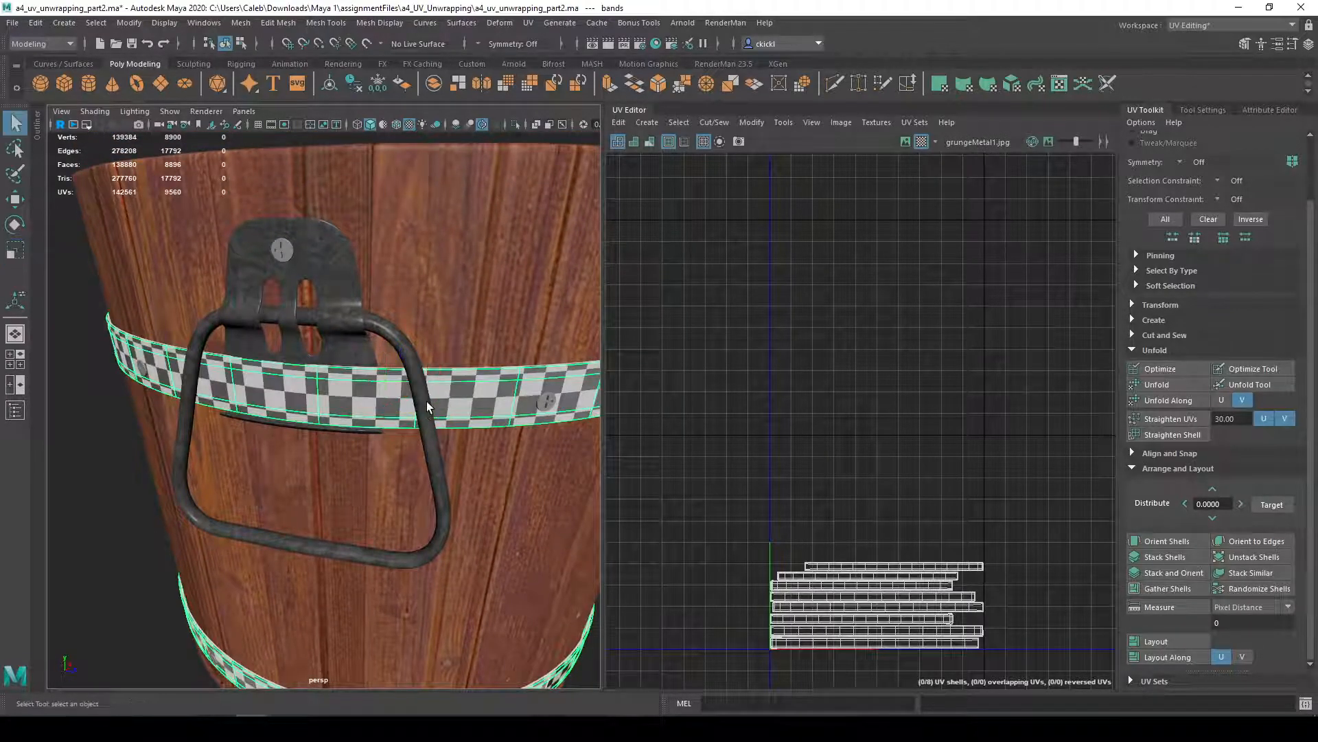
pyautogui.moveTo(487, 343); pyautogui.dragTo(487, 346, button='right')
pyautogui.click(256, 310)
pyautogui.hotkey('ctrl', '1')
pyautogui.scroll(5, 924, 541)
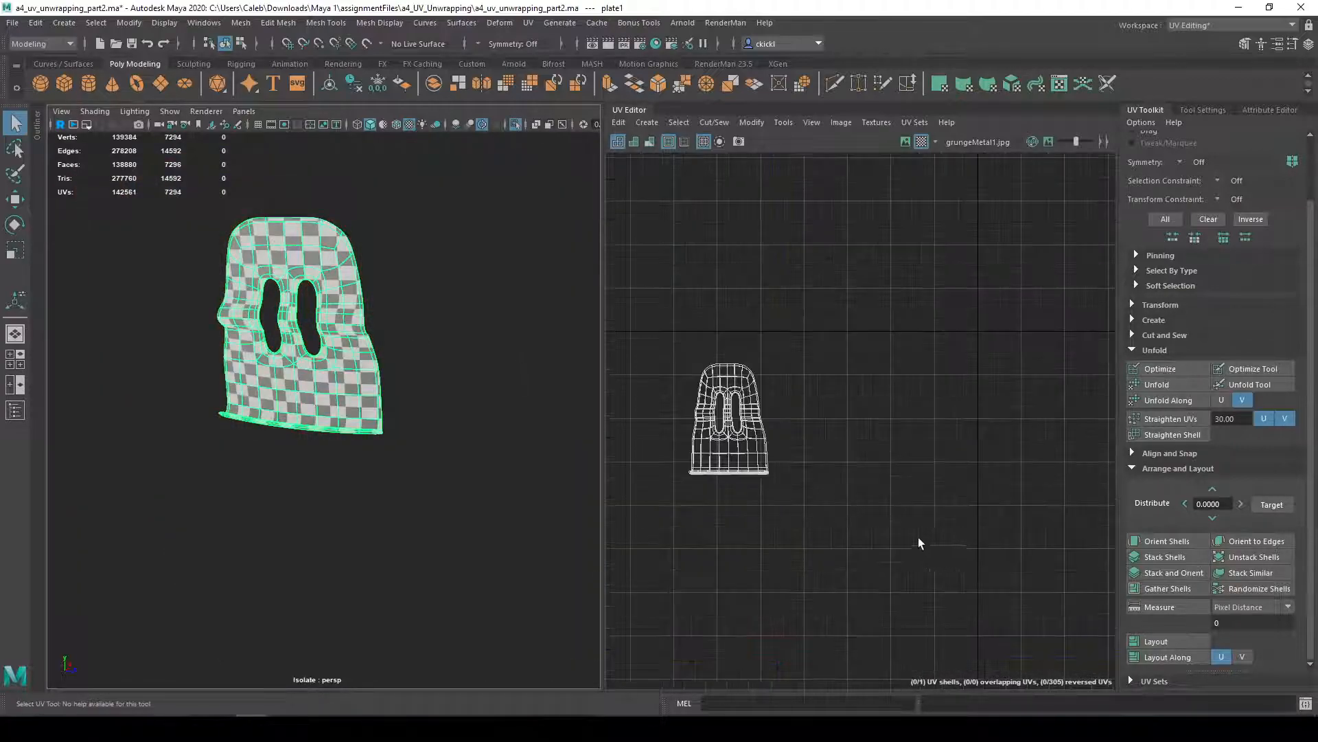
pyautogui.scroll(2, 618, 457)
pyautogui.keyDown('alt'); pyautogui.moveTo(536, 448); pyautogui.dragTo(457, 495); pyautogui.keyUp('alt')
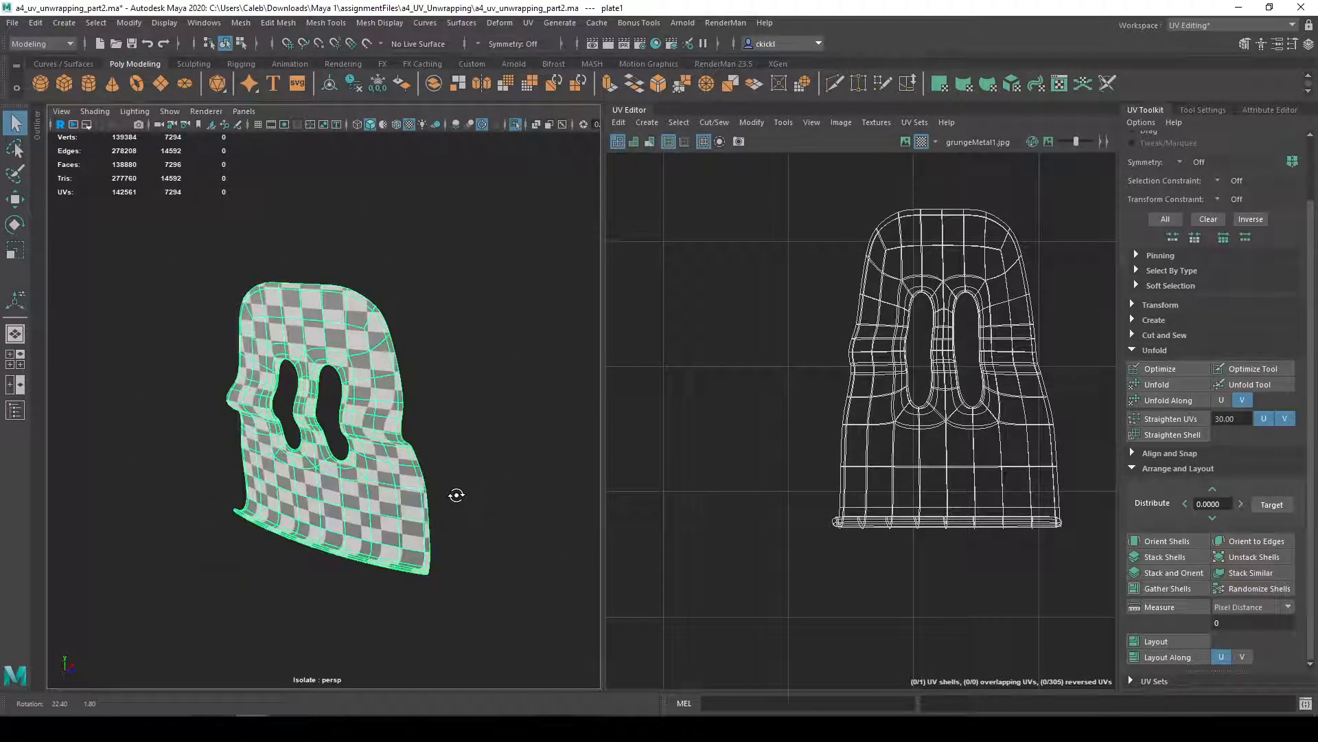
pyautogui.click(922, 142)
pyautogui.keyDown('alt'); pyautogui.moveTo(421, 356); pyautogui.dragTo(462, 339); pyautogui.keyUp('alt')
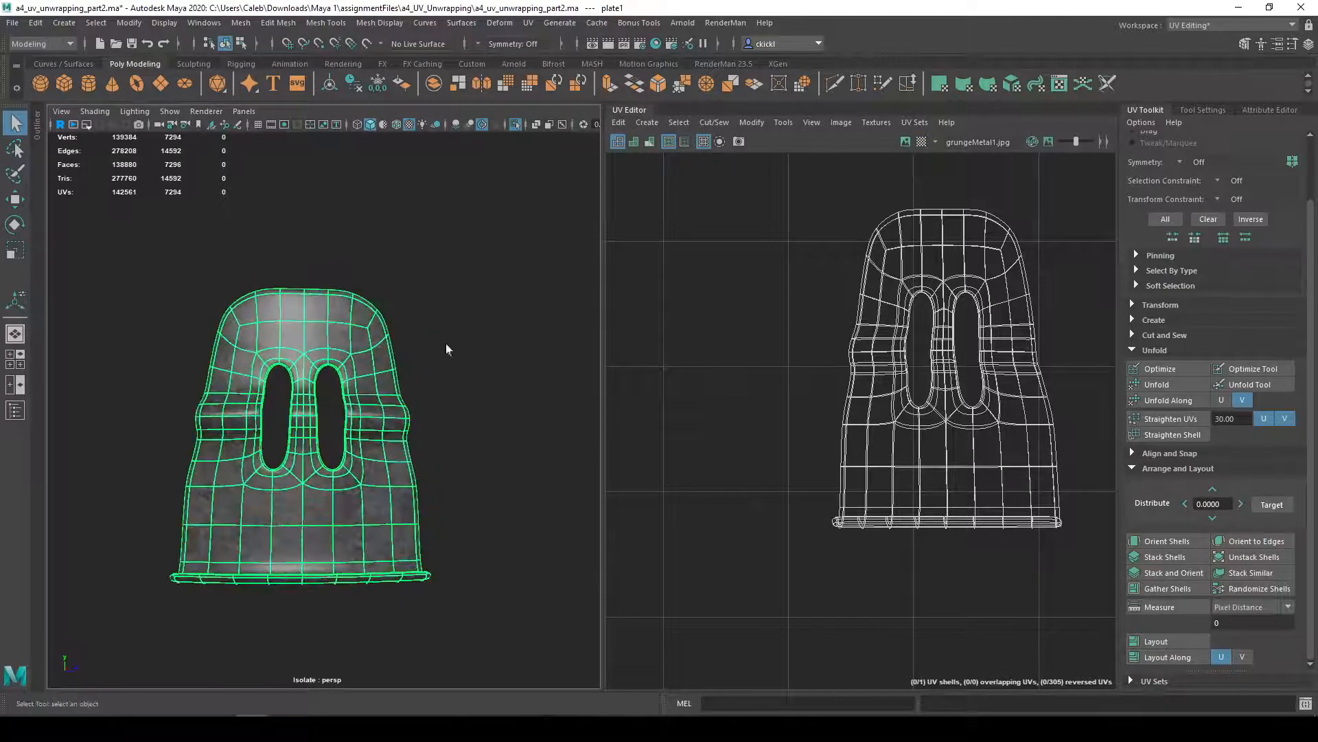
# - Cut the plate's UVs along the edge loops around its outer rim and both slots, and unfold the resulting shells
pyautogui.scroll(8, 412, 412)
pyautogui.keyDown('alt'); pyautogui.moveTo(416, 442); pyautogui.dragTo(351, 533); pyautogui.keyUp('alt')
pyautogui.scroll(-10, 289, 454)
pyautogui.scroll(10, 321, 460)
pyautogui.rightClick(325, 459)
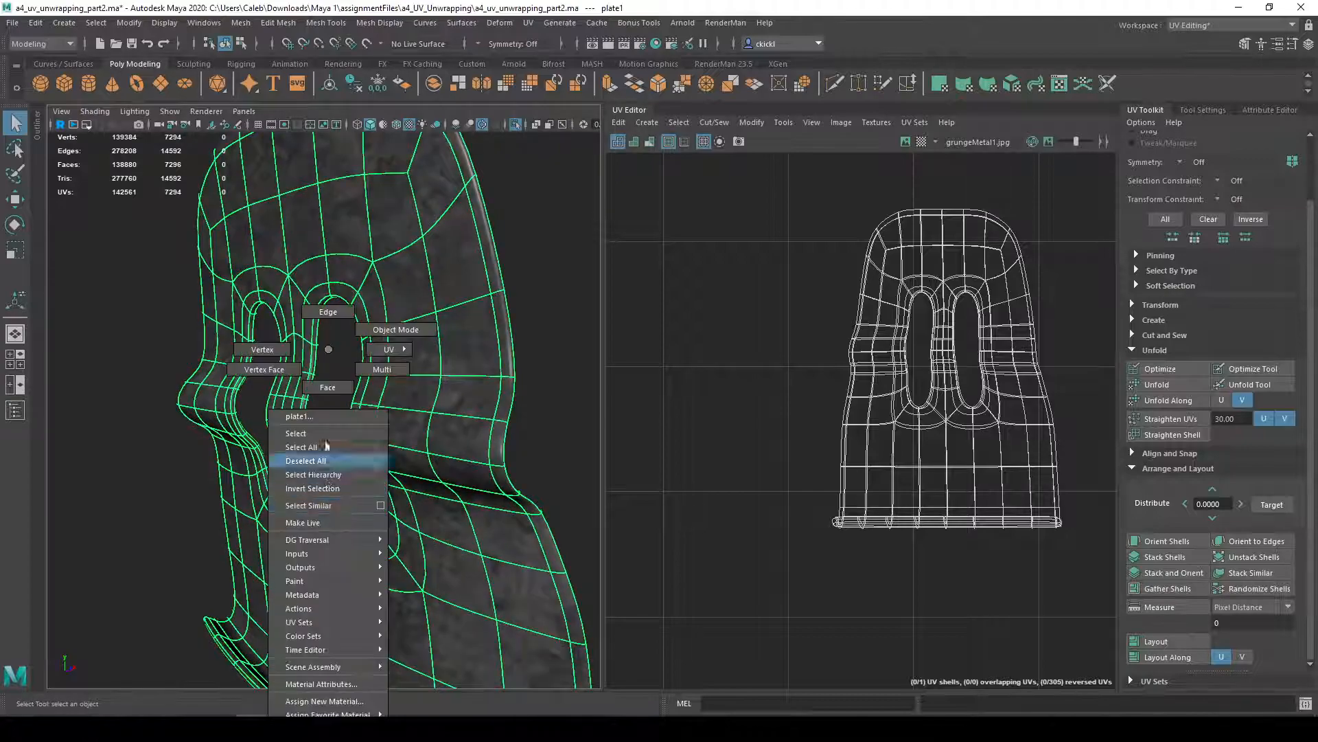
pyautogui.click(320, 302)
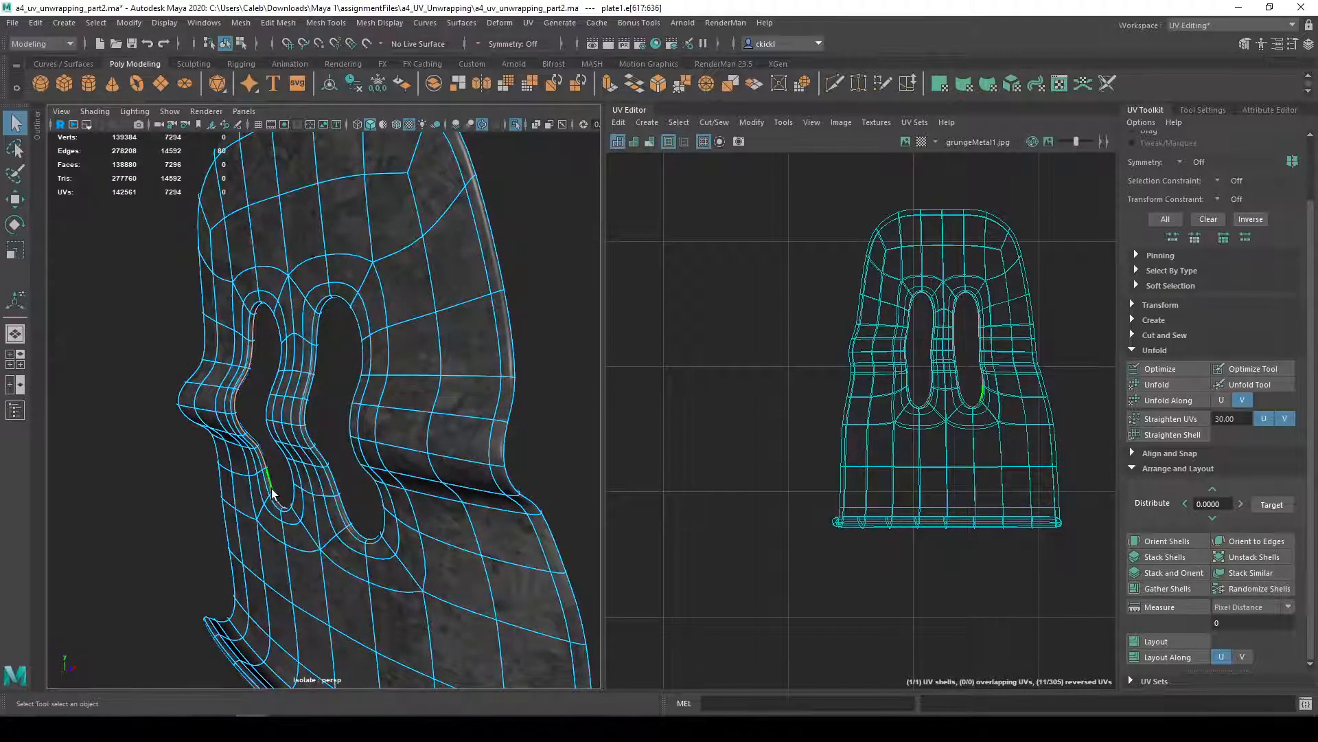
pyautogui.keyDown('alt'); pyautogui.moveTo(509, 479); pyautogui.dragTo(362, 474); pyautogui.keyUp('alt')
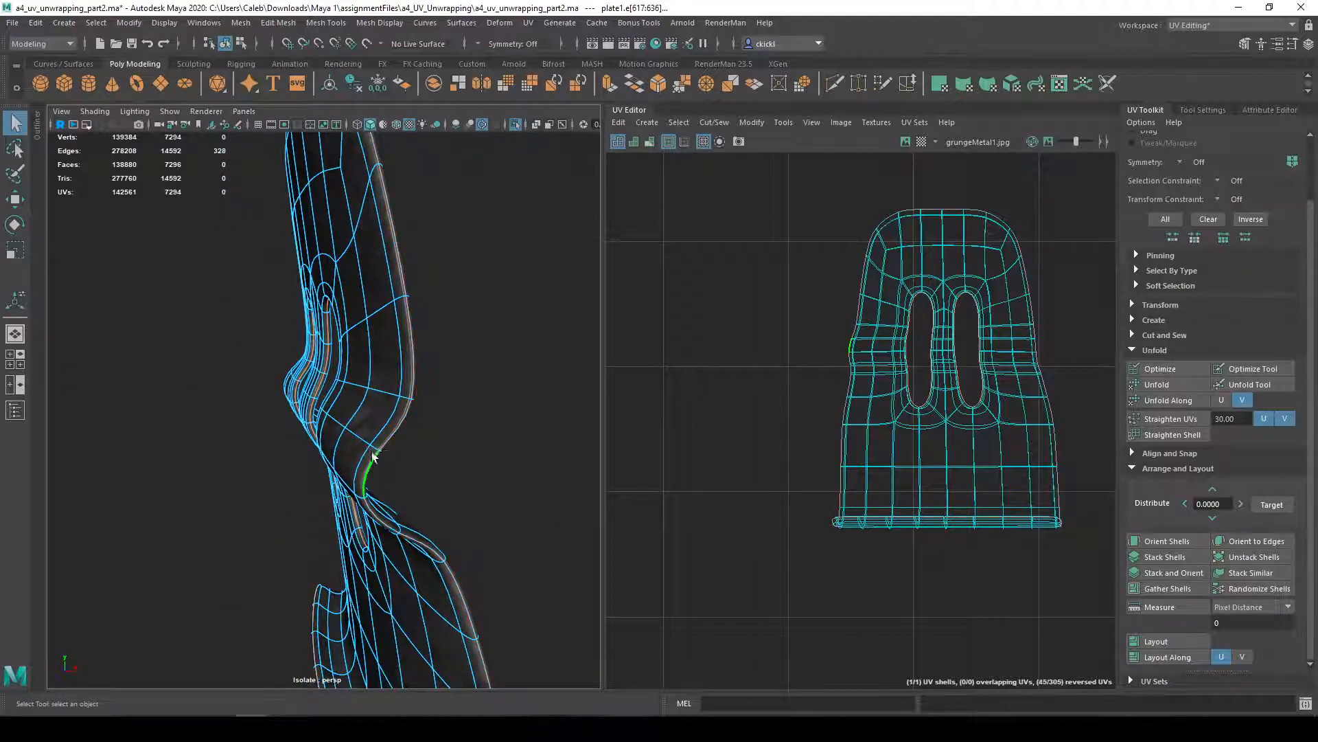
pyautogui.scroll(-10, 374, 454)
pyautogui.keyDown('alt'); pyautogui.moveTo(381, 546); pyautogui.dragTo(384, 467); pyautogui.keyUp('alt')
pyautogui.click(743, 124)
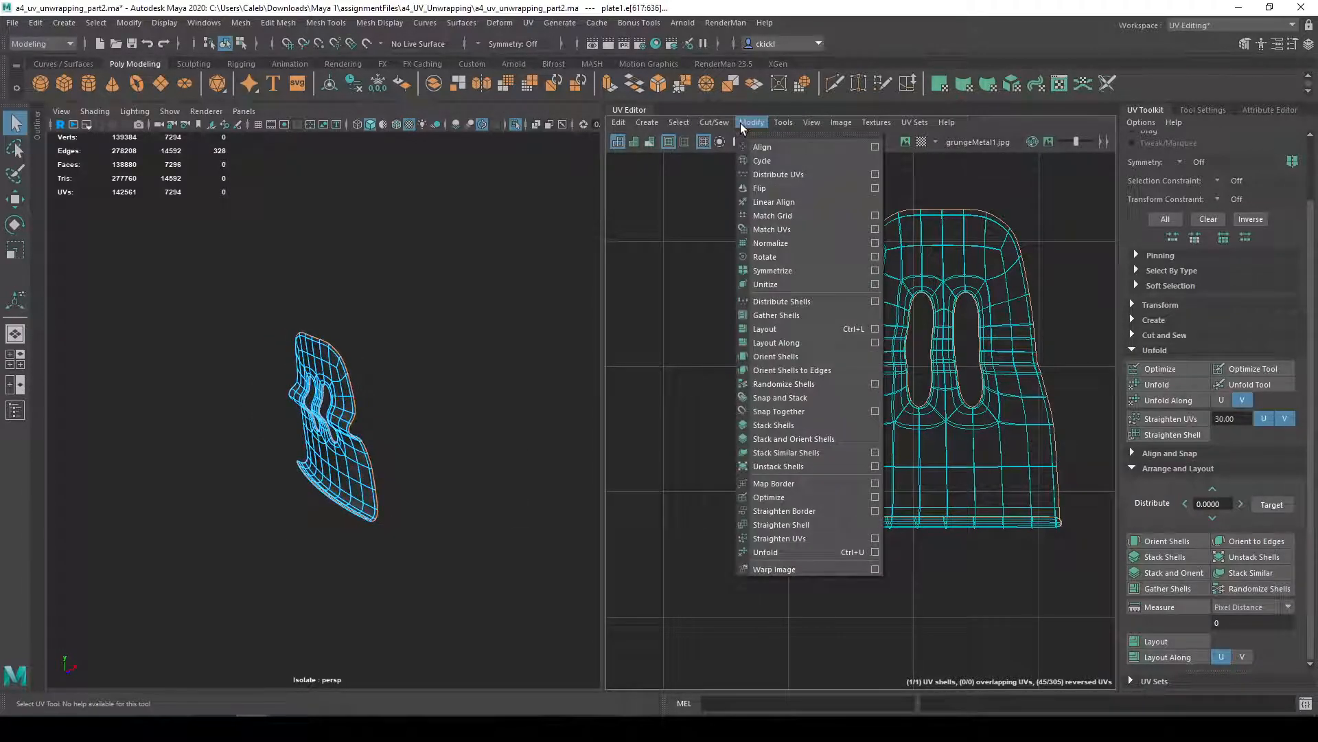
pyautogui.moveTo(718, 122)
pyautogui.click(736, 196)
pyautogui.keyDown('ctrl'); pyautogui.moveTo(870, 440); pyautogui.dragTo(834, 427, button='right'); pyautogui.keyUp('ctrl')
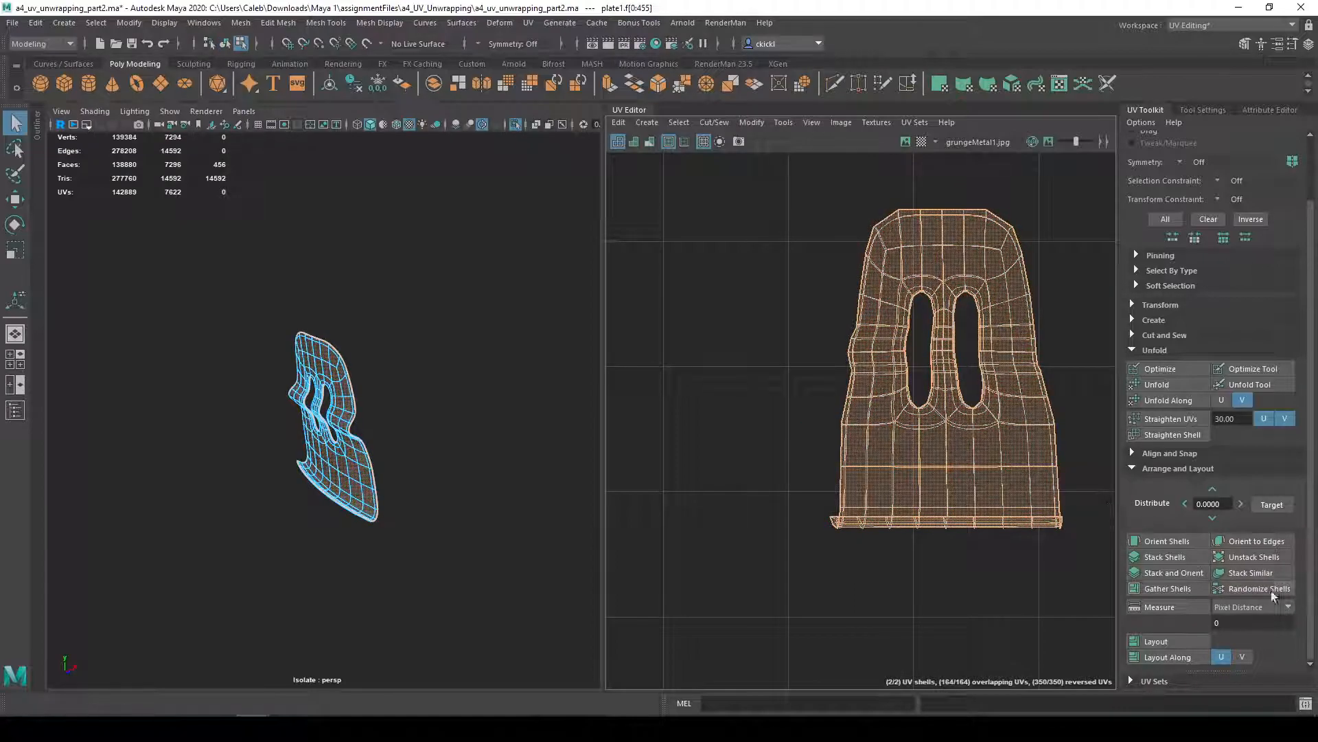
pyautogui.click(1171, 425)
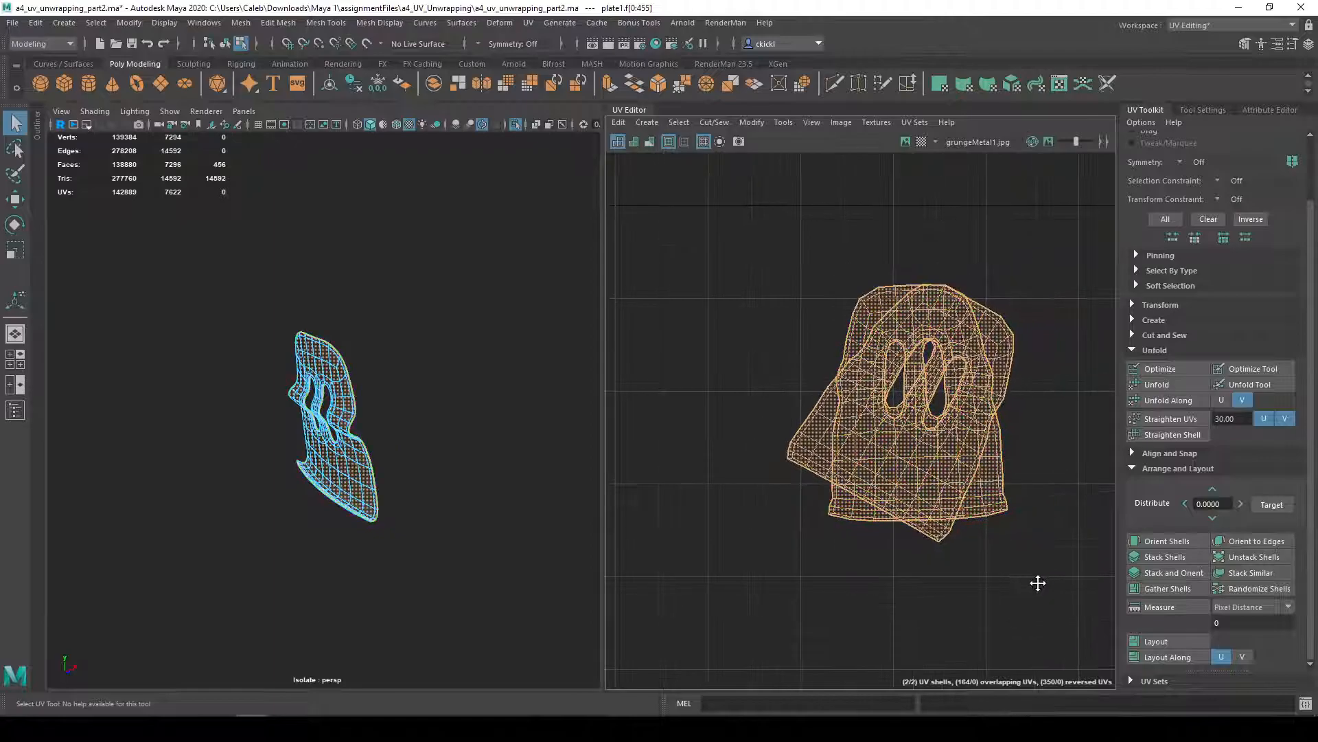
# - Try to rotate one of the plate's UV shells, and undo the rotation
pyautogui.click(987, 492)
pyautogui.press('e')
pyautogui.moveTo(1007, 410); pyautogui.dragTo(951, 412)
pyautogui.hotkey('ctrl', 'z')
pyautogui.press('q')
# - Turn on the checker map and briefly show UV distortion to inspect both sides of the plate
pyautogui.scroll(5, 450, 481)
pyautogui.click(922, 142)
pyautogui.keyDown('alt'); pyautogui.moveTo(432, 453); pyautogui.dragTo(516, 516); pyautogui.keyUp('alt')
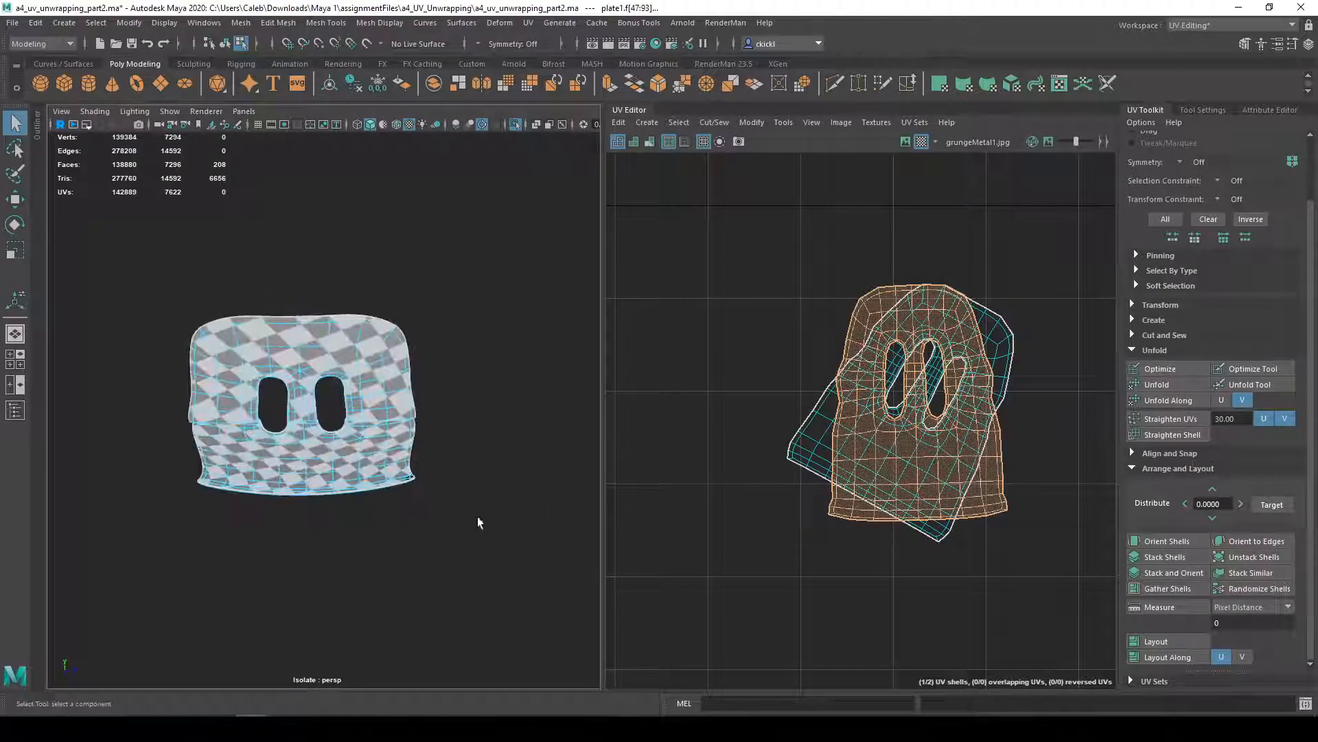
pyautogui.moveTo(330, 498)
pyautogui.keyDown('alt'); pyautogui.mouseDown()
pyautogui.moveTo(297, 349)
pyautogui.moveTo(296, 512)
pyautogui.mouseUp(); pyautogui.keyUp('alt')
pyautogui.click(649, 142)
pyautogui.keyDown('alt'); pyautogui.moveTo(446, 512); pyautogui.dragTo(527, 499); pyautogui.keyUp('alt')
pyautogui.moveTo(921, 425); pyautogui.dragTo(868, 414, button='right')
pyautogui.click(653, 143)
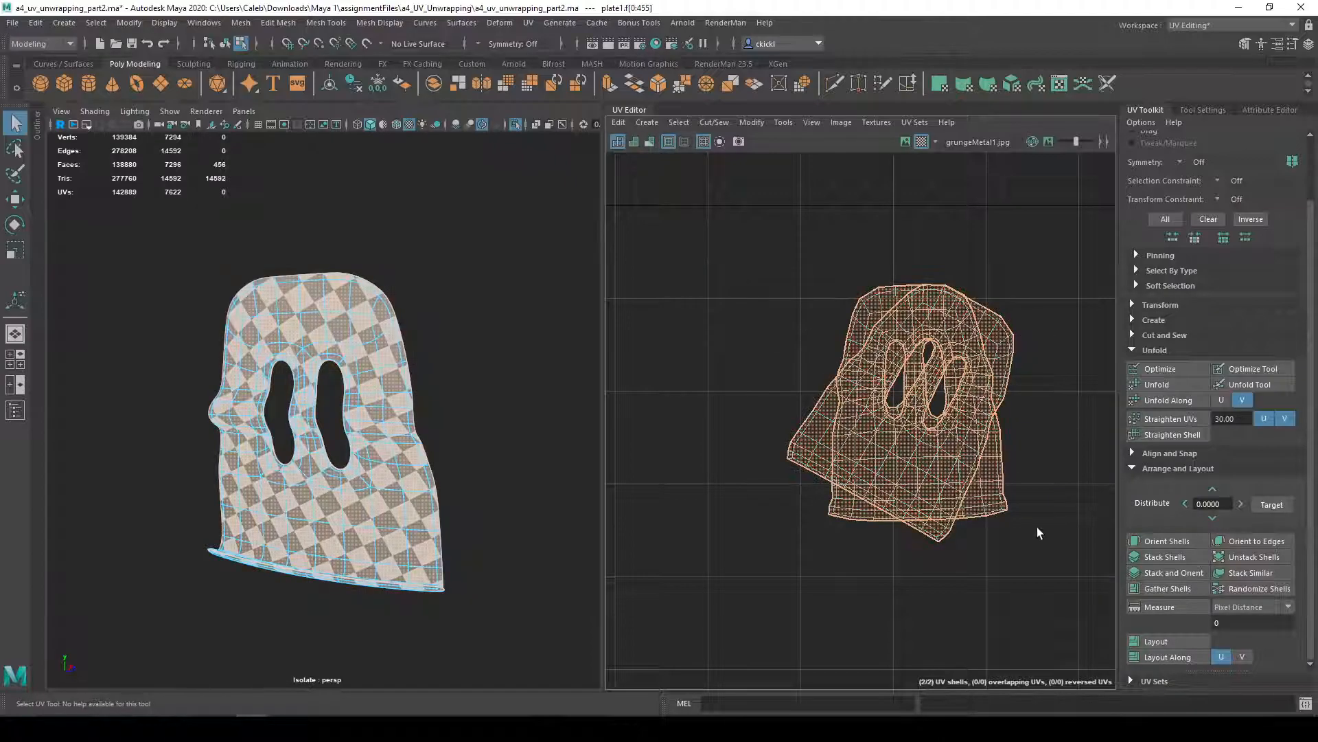
# - Orient both of the plate's UV shells to selected edges so they stand upright
pyautogui.moveTo(886, 412); pyautogui.dragTo(946, 336, button='right')
pyautogui.click(954, 335)
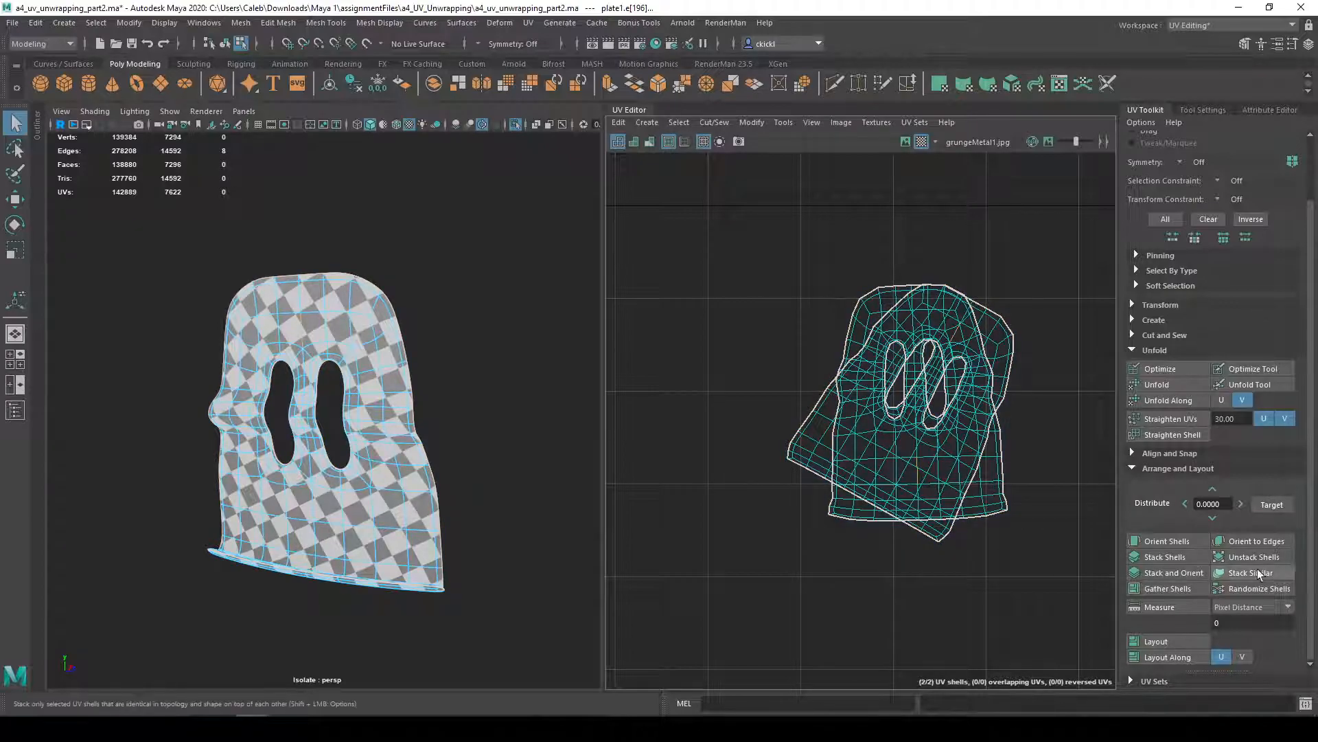
pyautogui.click(1249, 543)
# - Select both of the plate's UV shells and lay them out side by side
pyautogui.moveTo(962, 500); pyautogui.dragTo(873, 444, button='right')
pyautogui.moveTo(814, 355); pyautogui.dragTo(1052, 492)
pyautogui.click(752, 122)
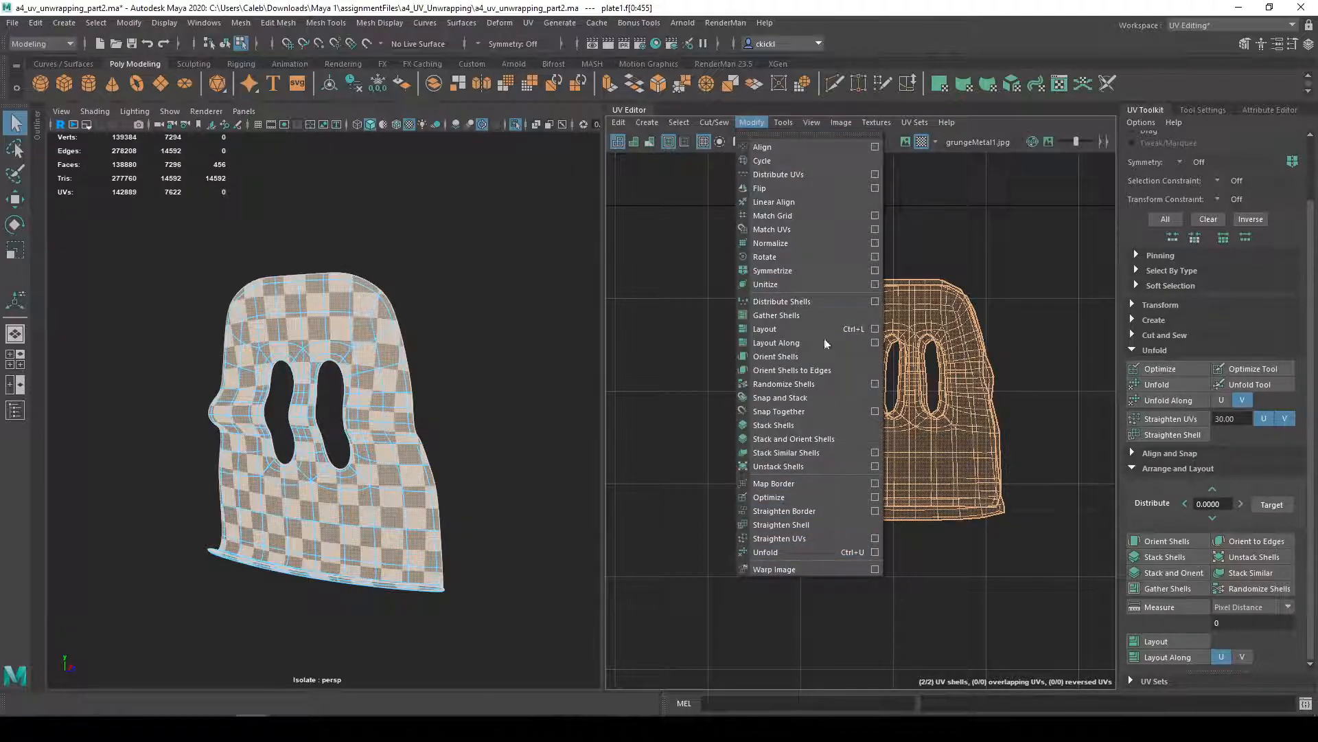
pyautogui.click(787, 329)
pyautogui.scroll(-2, 999, 529)
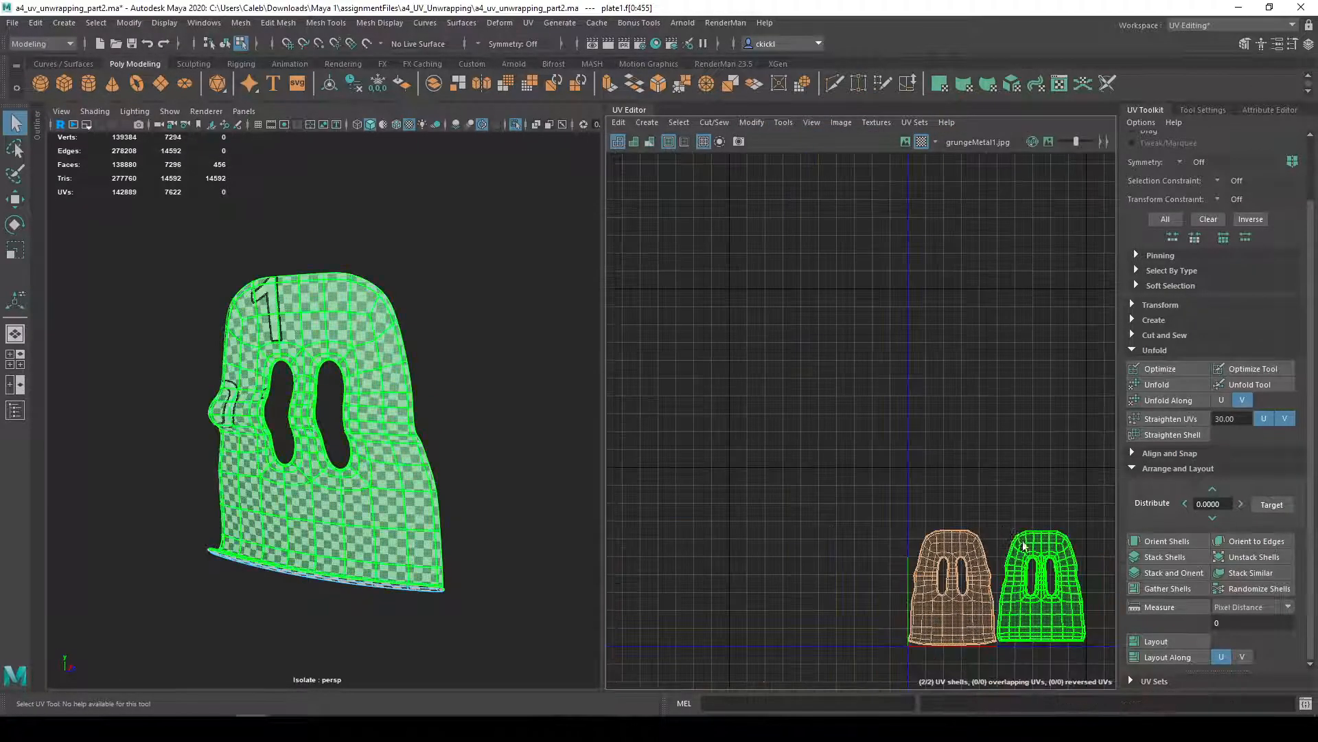
# - Leave isolated view and select the handle and metal bands along with the plate to show their UVs together
pyautogui.keyDown('alt'); pyautogui.moveTo(1024, 546); pyautogui.dragTo(949, 490, button='middle'); pyautogui.keyUp('alt')
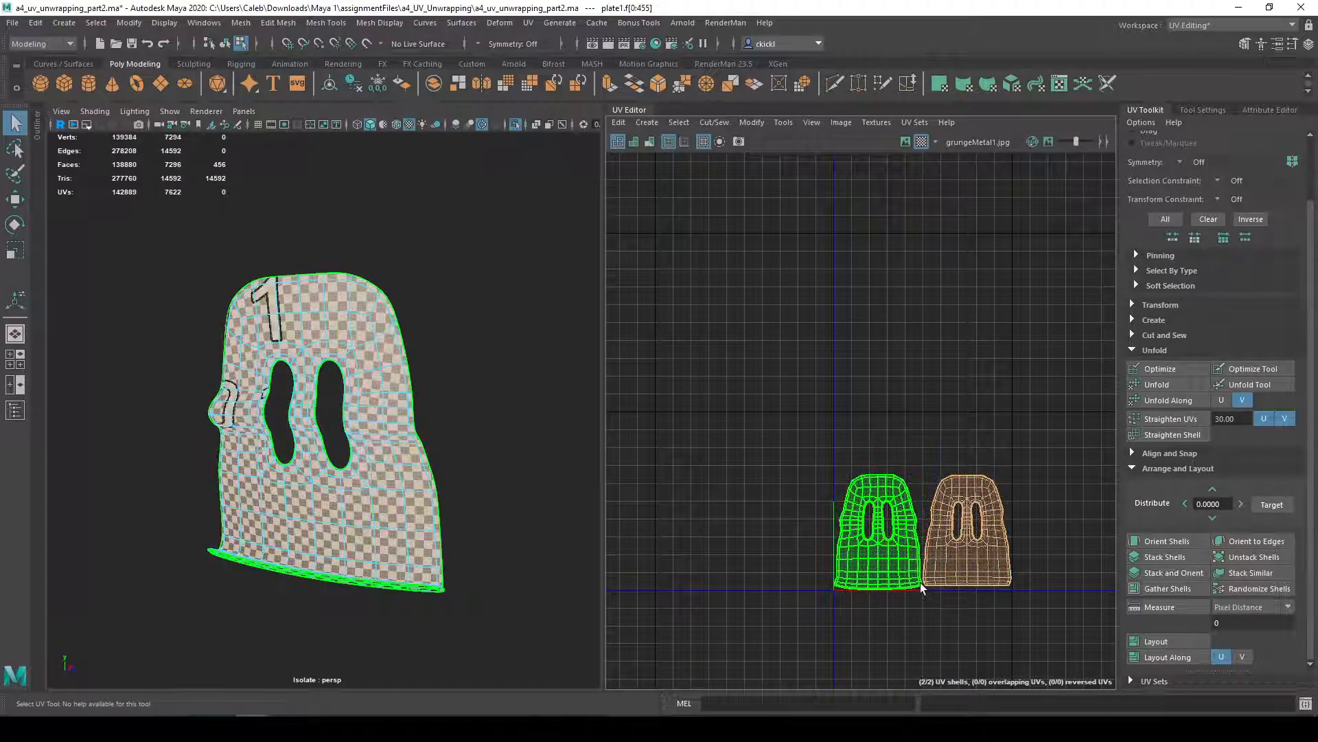
pyautogui.hotkey('ctrl', '1')
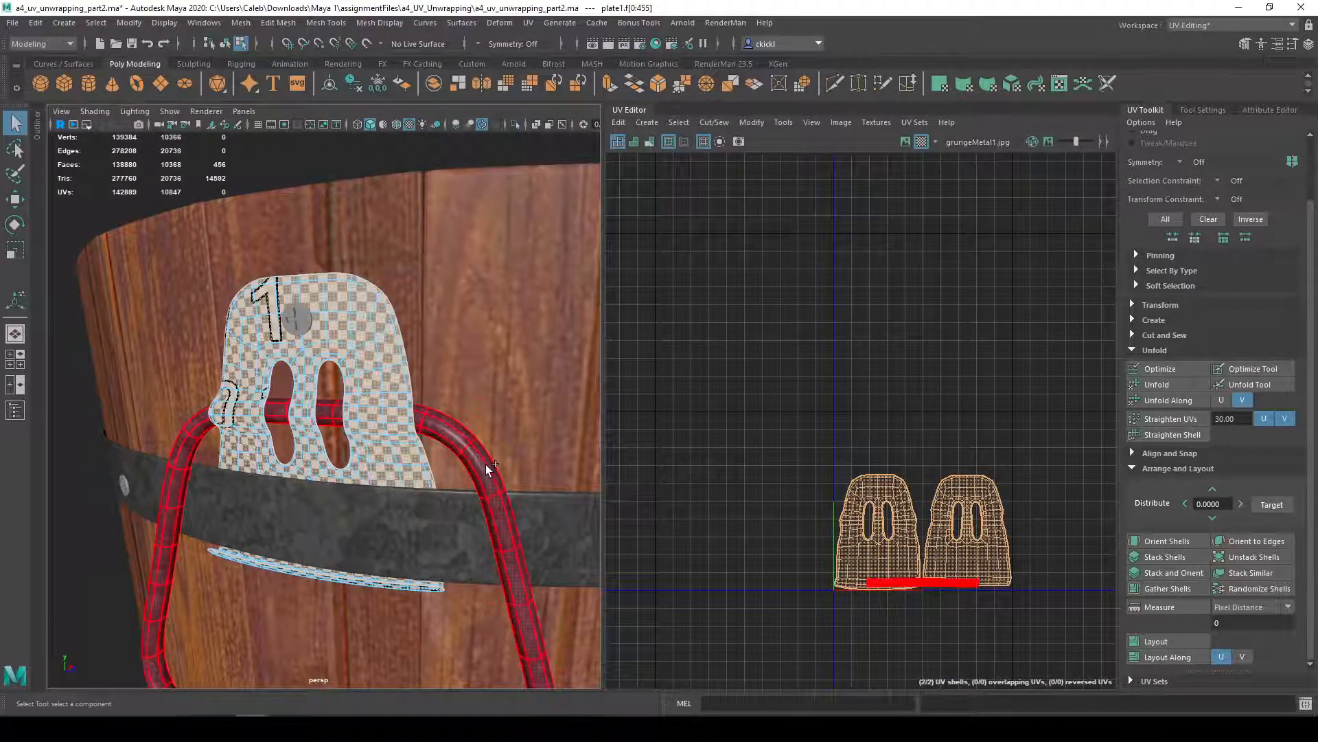
pyautogui.rightClick(492, 484)
pyautogui.click(550, 330)
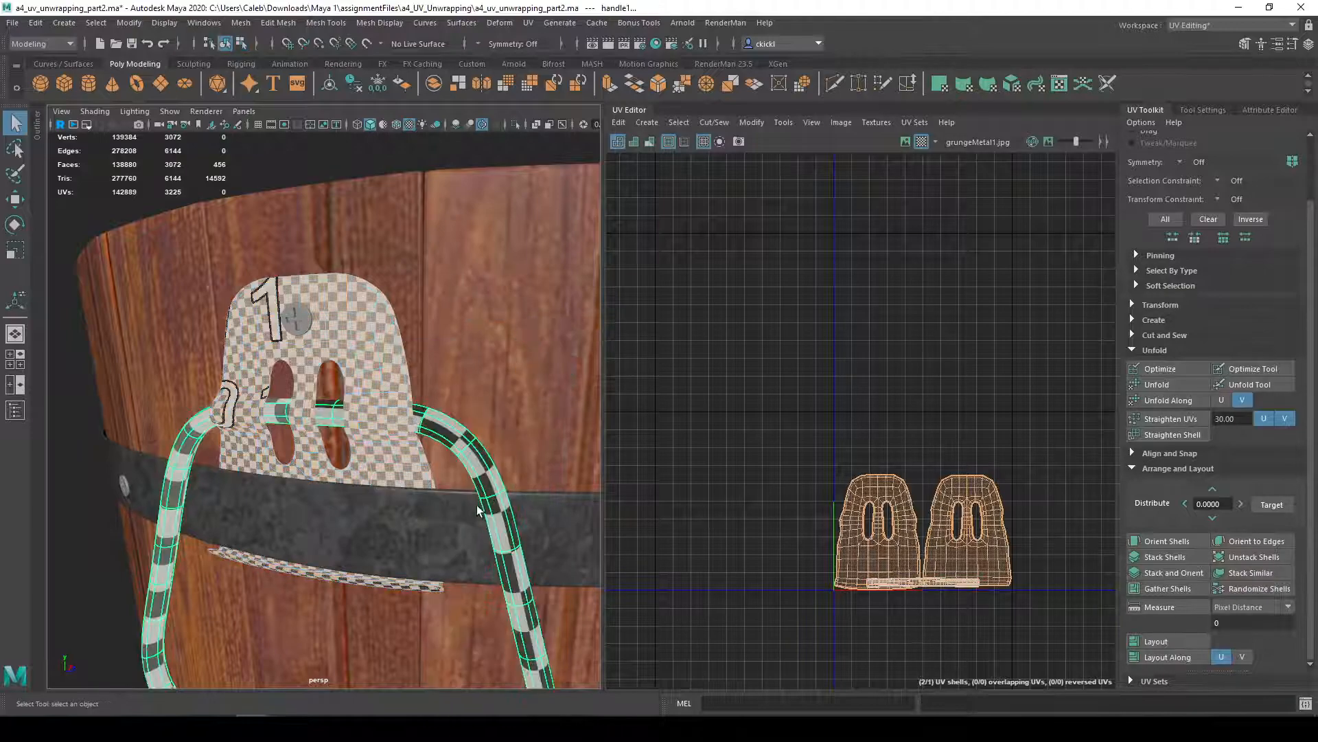
pyautogui.keyDown('shift'); pyautogui.click(462, 521); pyautogui.keyUp('shift')
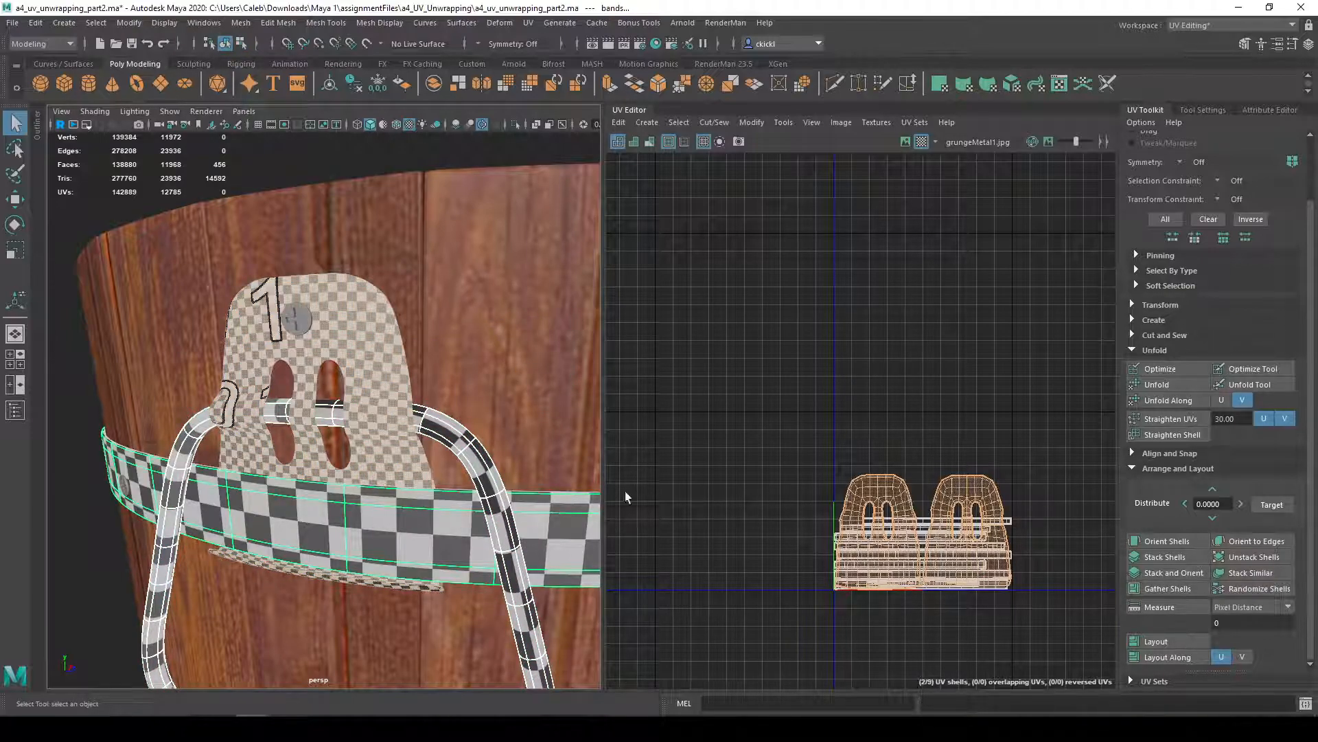
# - Scale down both of the plate's UV shells and place them just above the band strips
pyautogui.moveTo(879, 492); pyautogui.dragTo(831, 459, button='right')
pyautogui.moveTo(880, 464); pyautogui.dragTo(1007, 497)
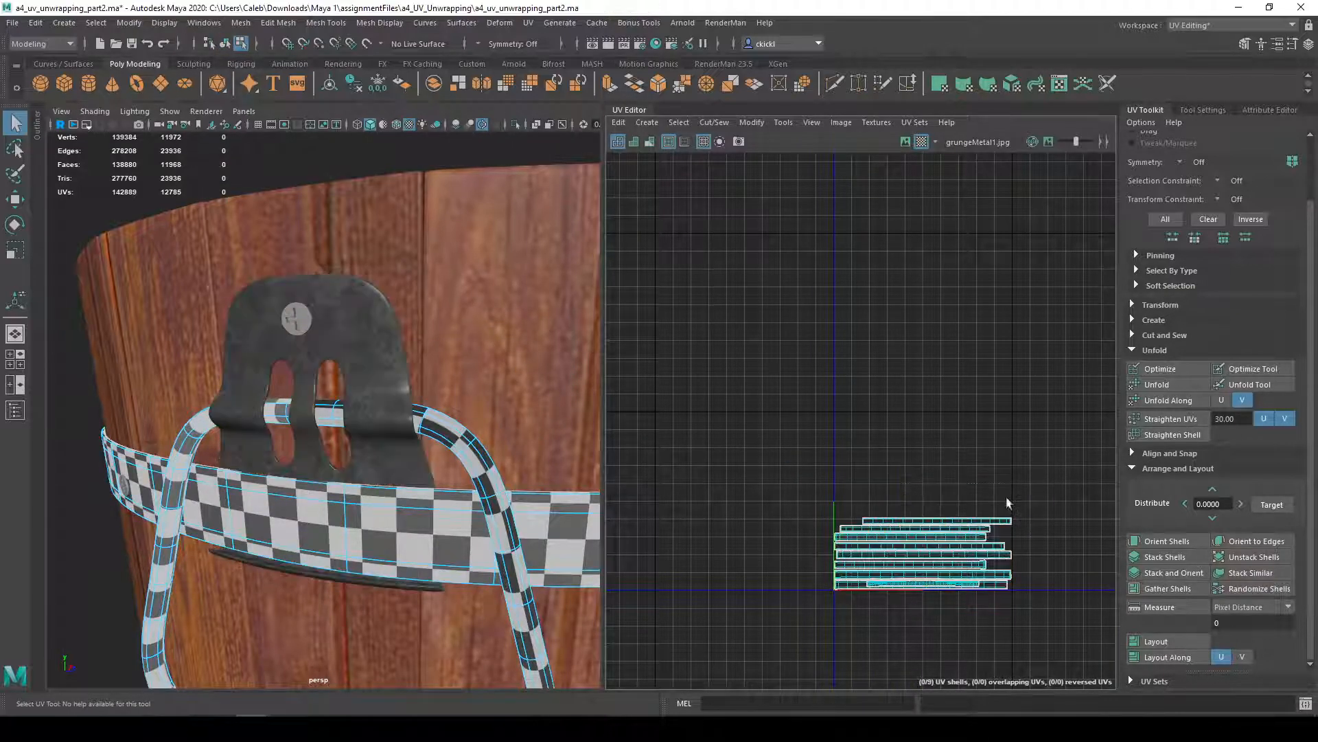
pyautogui.click(370, 396)
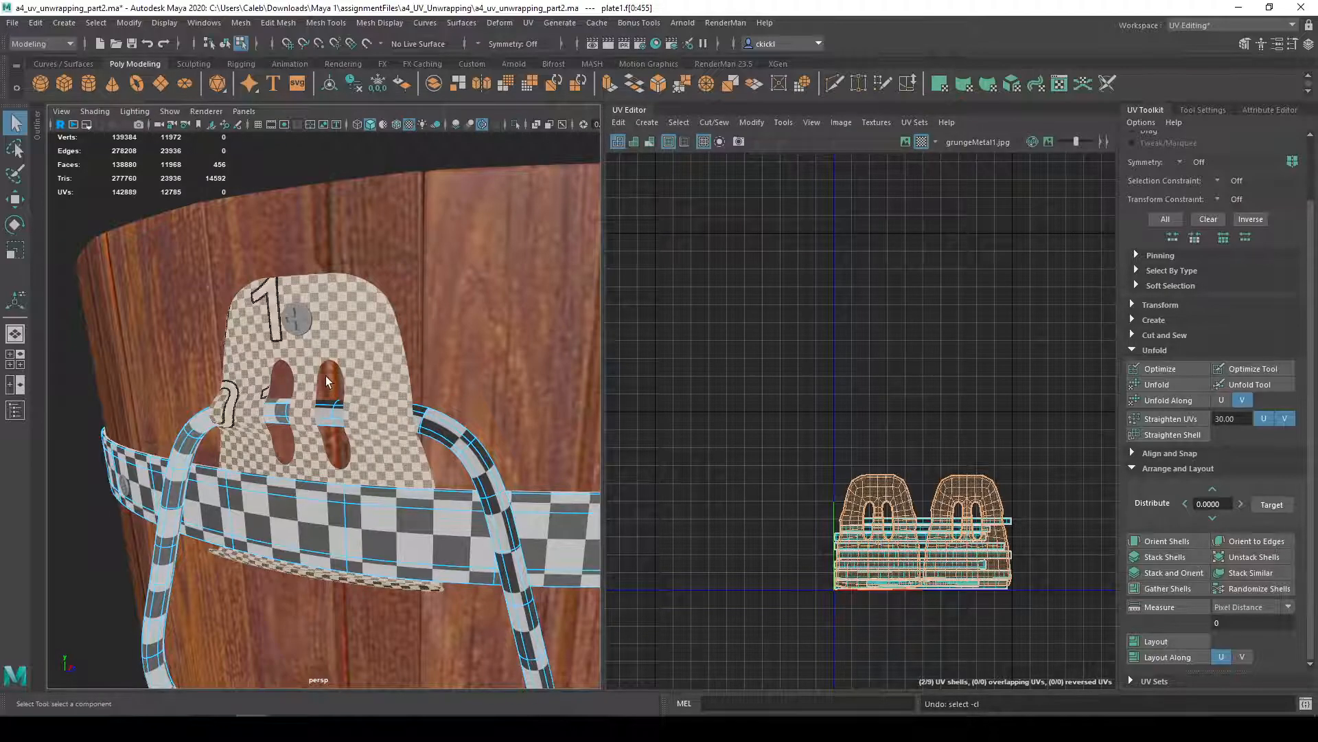
pyautogui.press('r')
pyautogui.moveTo(923, 531); pyautogui.dragTo(867, 500)
pyautogui.press('w')
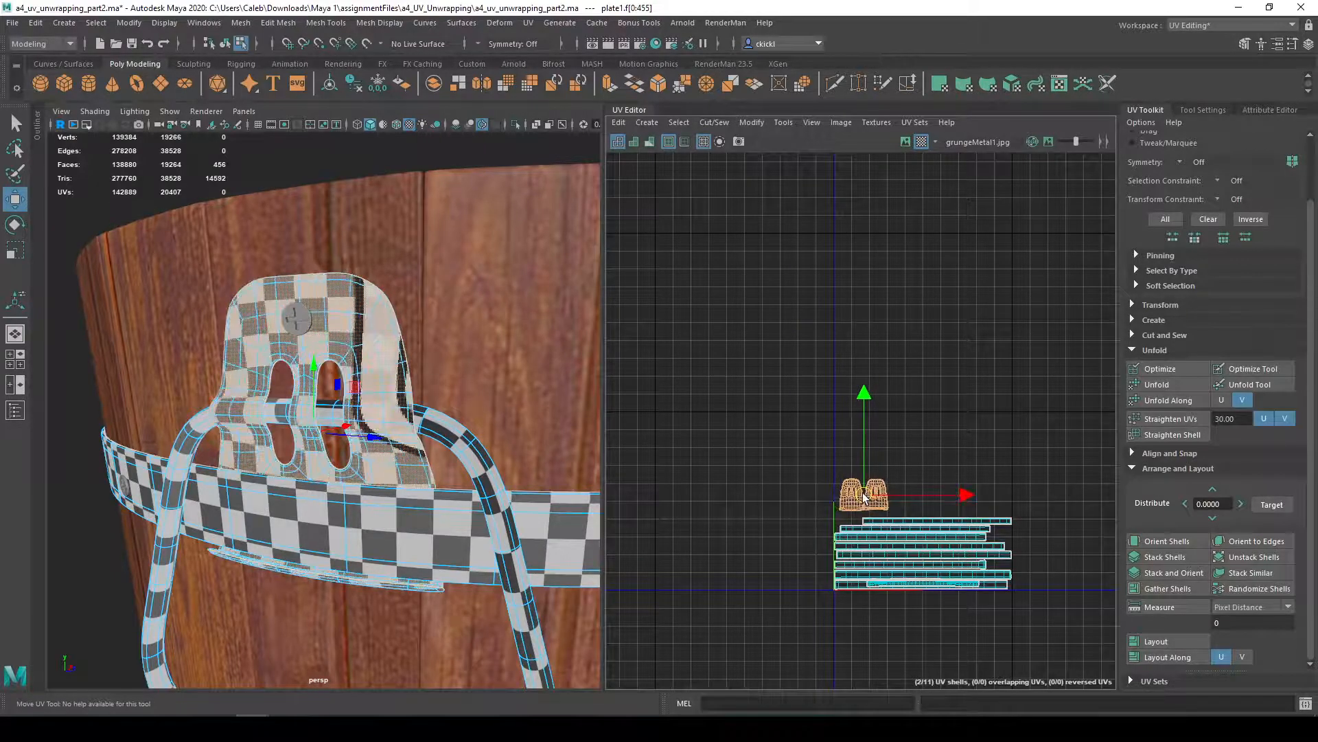
pyautogui.press('q')
# - Select the unwrapped plate and its counterpart on the bucket's opposite side to compare their UV layouts
pyautogui.moveTo(395, 399); pyautogui.dragTo(260, 465, button='right')
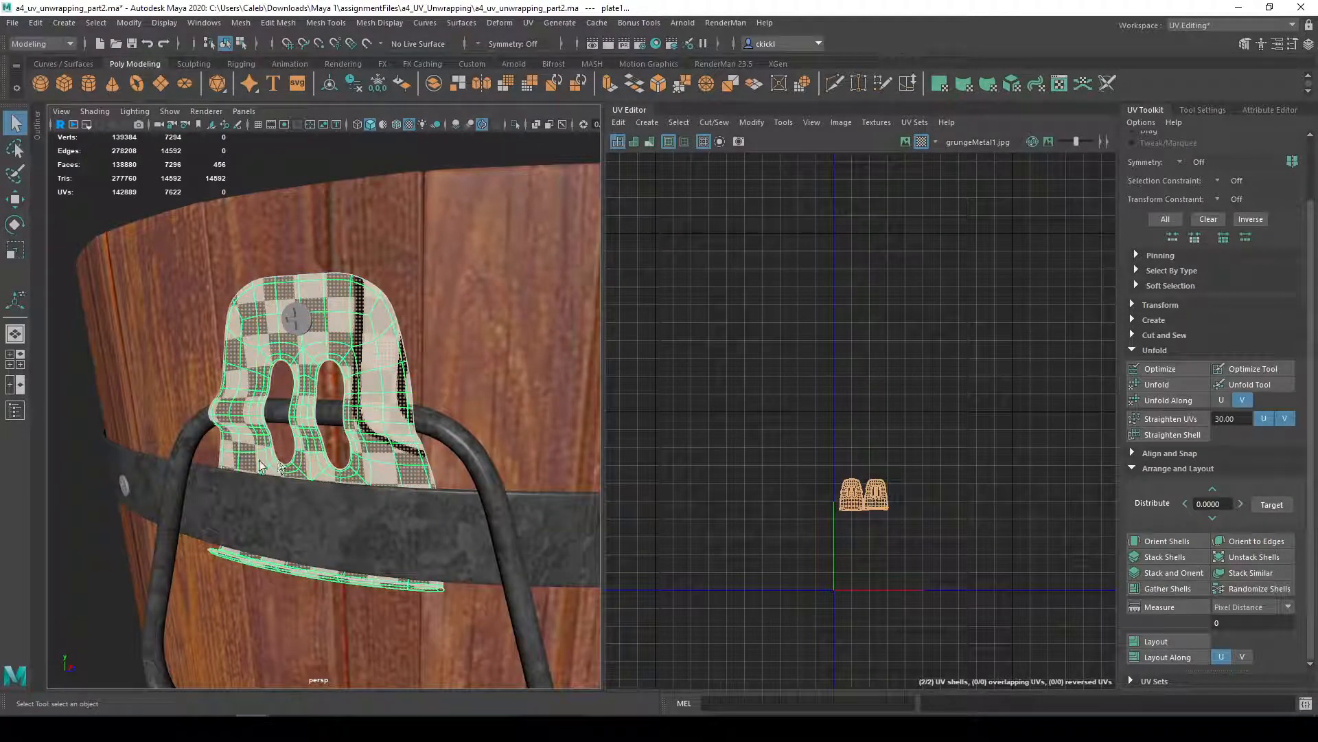
pyautogui.click(62, 513)
pyautogui.keyDown('alt'); pyautogui.moveTo(64, 512); pyautogui.dragTo(134, 522); pyautogui.keyUp('alt')
pyautogui.scroll(-5, 426, 547)
pyautogui.keyDown('alt'); pyautogui.moveTo(433, 549); pyautogui.dragTo(395, 544); pyautogui.keyUp('alt')
pyautogui.click(345, 389)
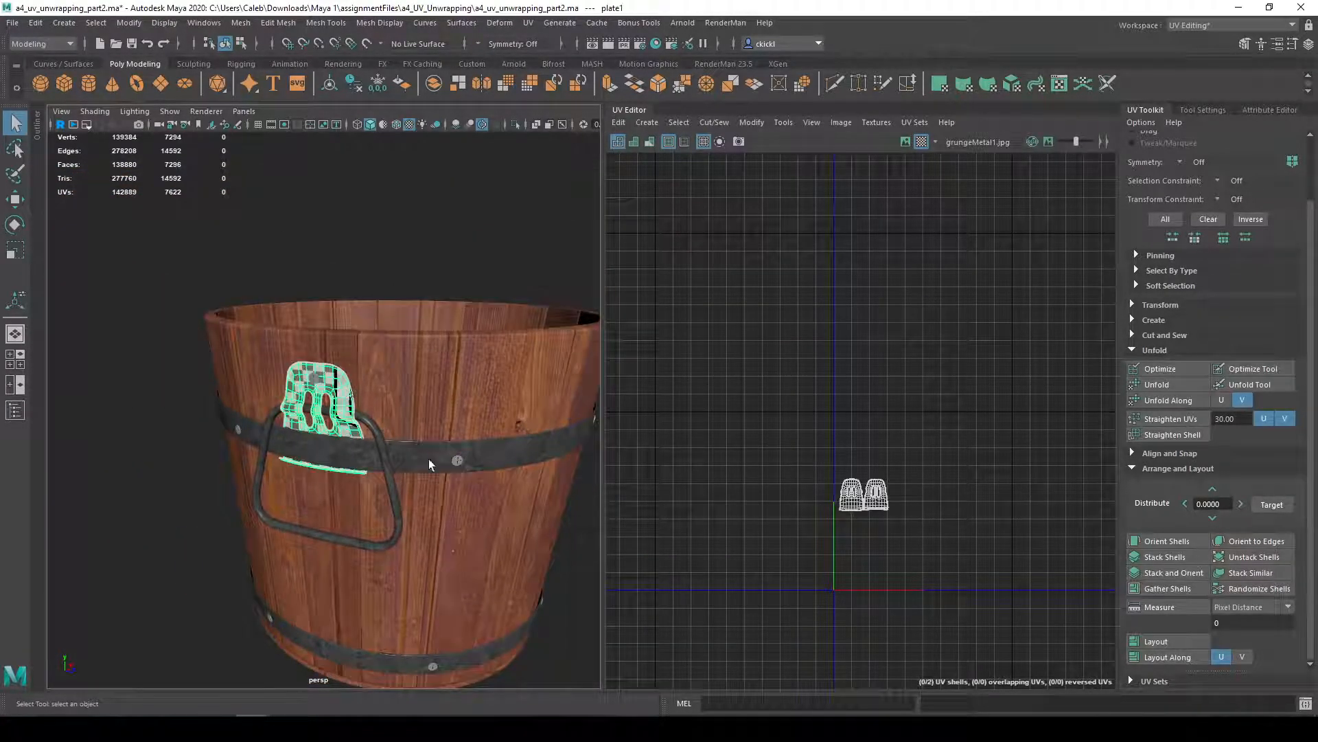
pyautogui.keyDown('alt'); pyautogui.moveTo(455, 425); pyautogui.dragTo(509, 446); pyautogui.keyUp('alt')
pyautogui.scroll(-4, 371, 427)
pyautogui.keyDown('shift'); pyautogui.click(436, 458); pyautogui.keyUp('shift')
pyautogui.scroll(2, 520, 527)
pyautogui.moveTo(389, 437)
pyautogui.keyDown('alt'); pyautogui.mouseDown()
pyautogui.moveTo(463, 497)
pyautogui.moveTo(215, 494)
pyautogui.moveTo(385, 415)
pyautogui.mouseUp(); pyautogui.keyUp('alt')
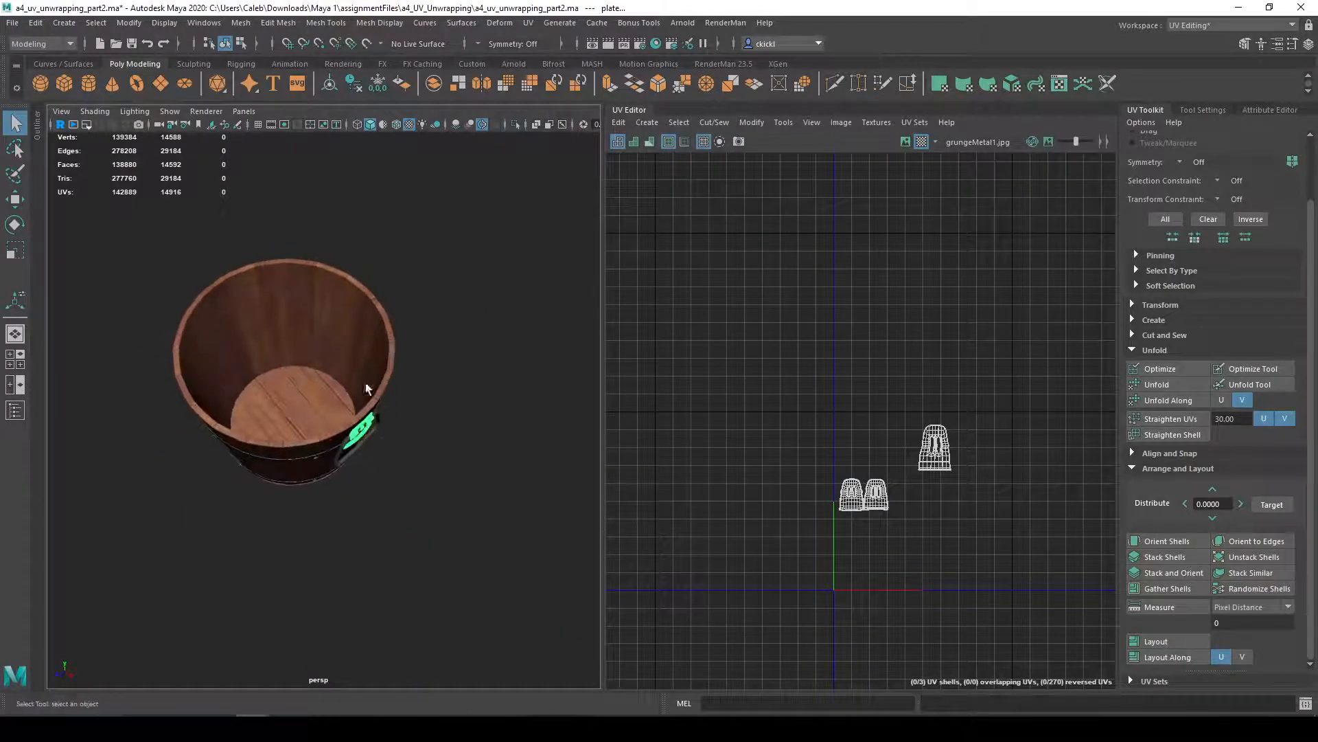
# - Examine the two plates' placement on opposite sides of the bucket in the perspective and top views
pyautogui.keyDown('alt'); pyautogui.moveTo(270, 380); pyautogui.dragTo(338, 392); pyautogui.keyUp('alt')
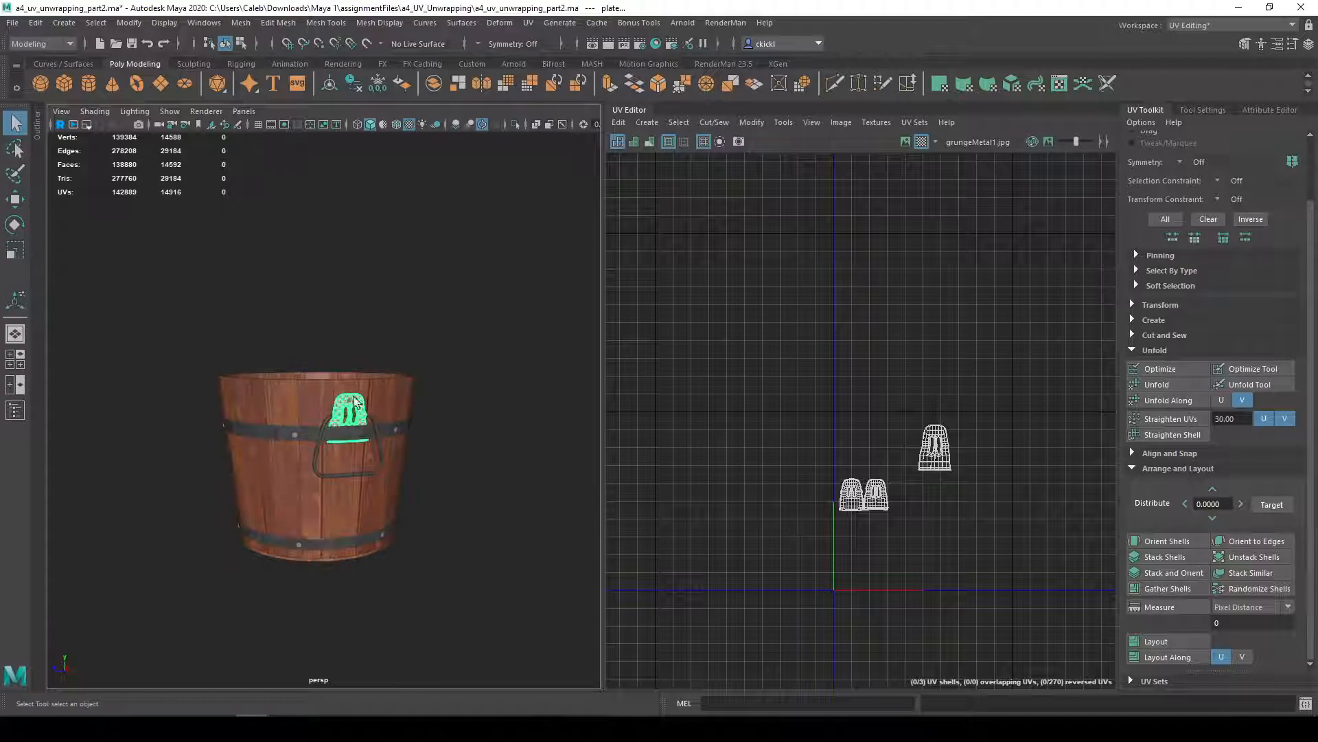
pyautogui.keyDown('alt'); pyautogui.moveTo(210, 433); pyautogui.dragTo(370, 448); pyautogui.keyUp('alt')
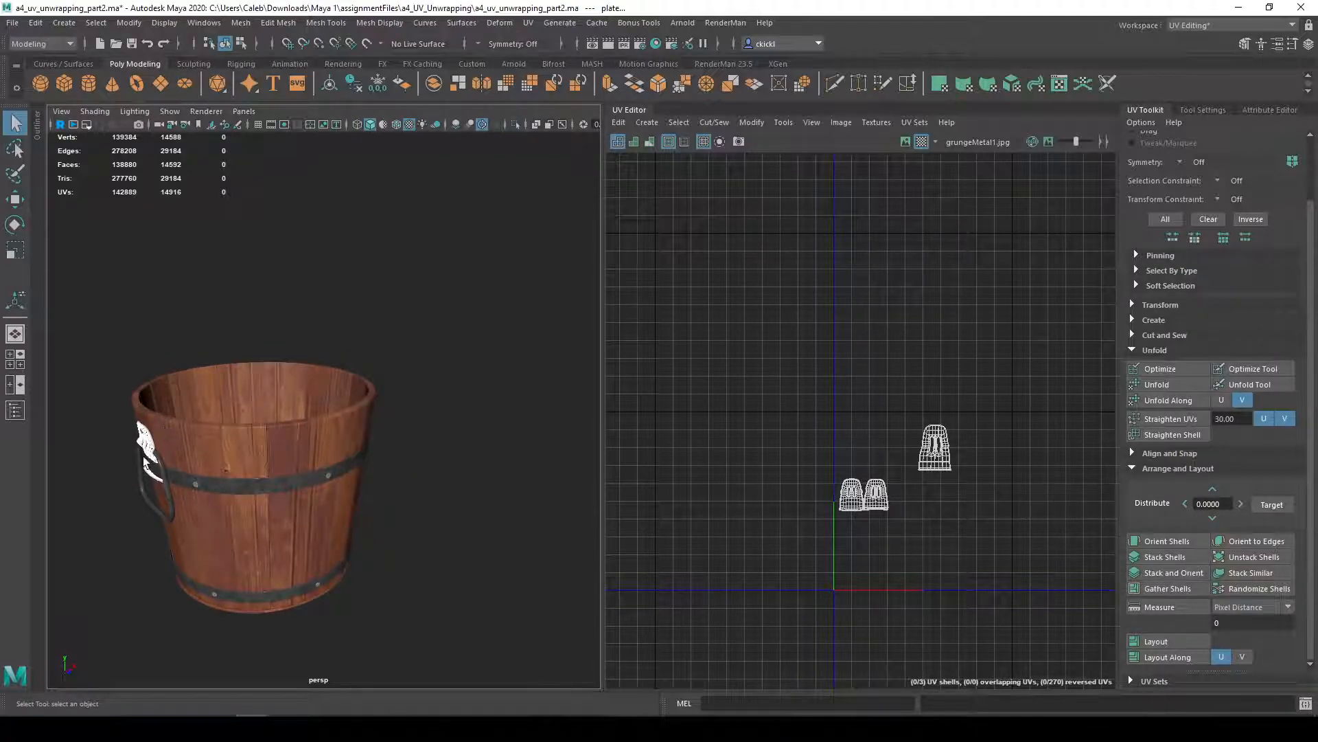
pyautogui.keyDown('alt'); pyautogui.moveTo(562, 401); pyautogui.dragTo(371, 401); pyautogui.keyUp('alt')
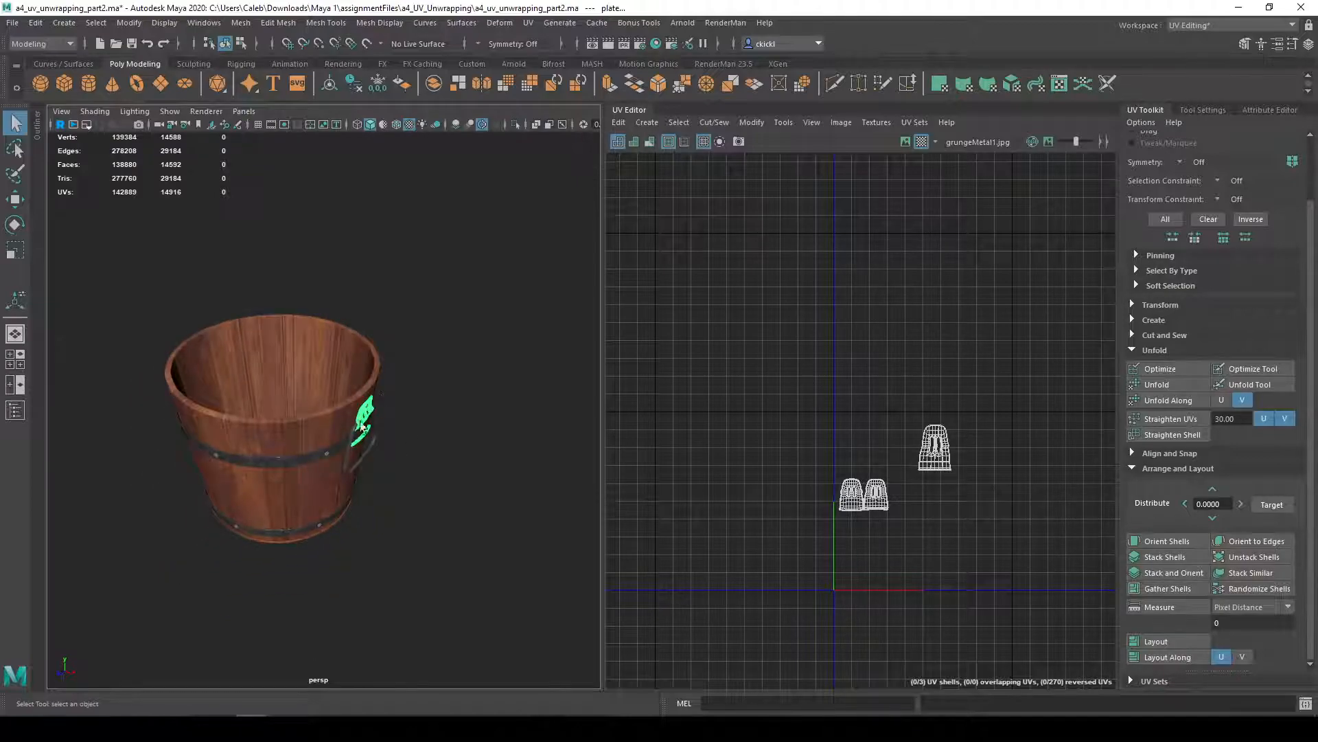
pyautogui.moveTo(303, 430)
pyautogui.keyDown('alt'); pyautogui.mouseDown()
pyautogui.moveTo(311, 495)
pyautogui.moveTo(278, 496)
pyautogui.moveTo(306, 455)
pyautogui.mouseUp(); pyautogui.keyUp('alt')
pyautogui.scroll(3, 307, 454)
pyautogui.keyDown('alt'); pyautogui.moveTo(390, 330); pyautogui.dragTo(424, 188); pyautogui.keyUp('alt')
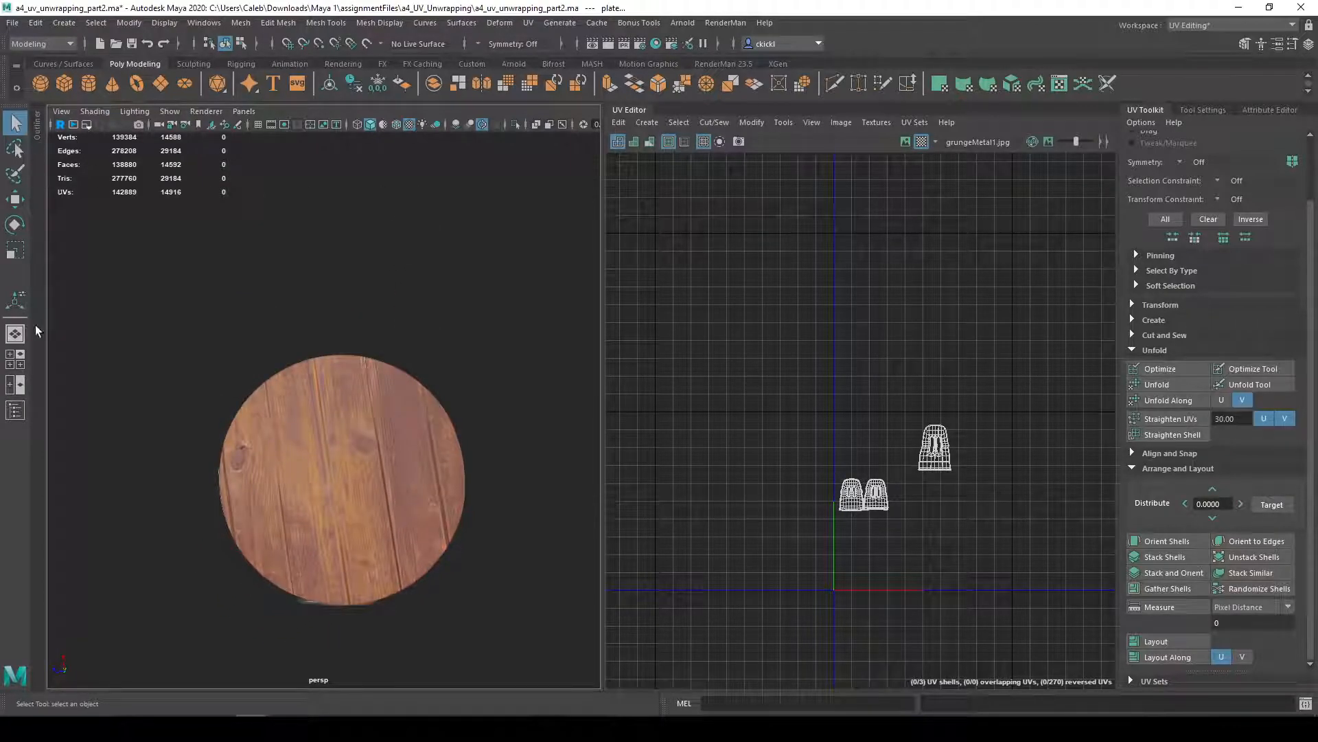
pyautogui.click(15, 358)
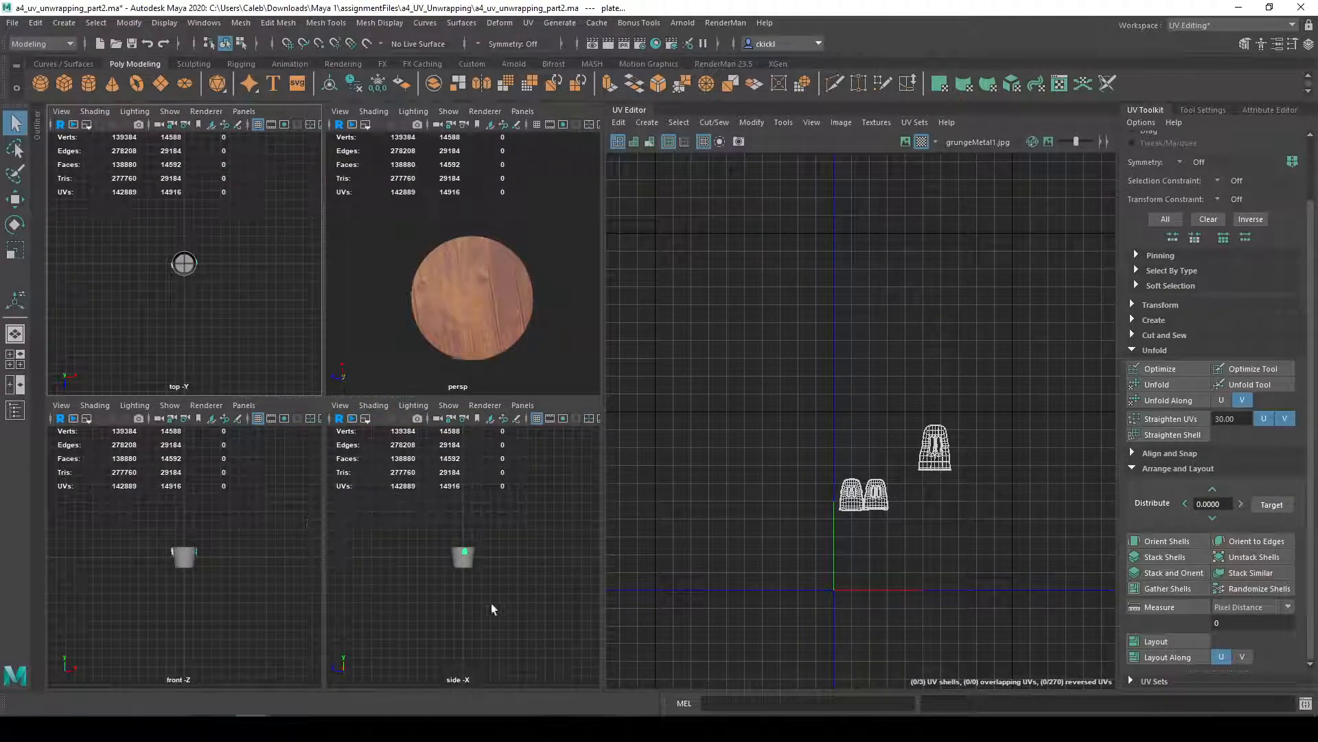
pyautogui.press('space')
pyautogui.scroll(3, 354, 430)
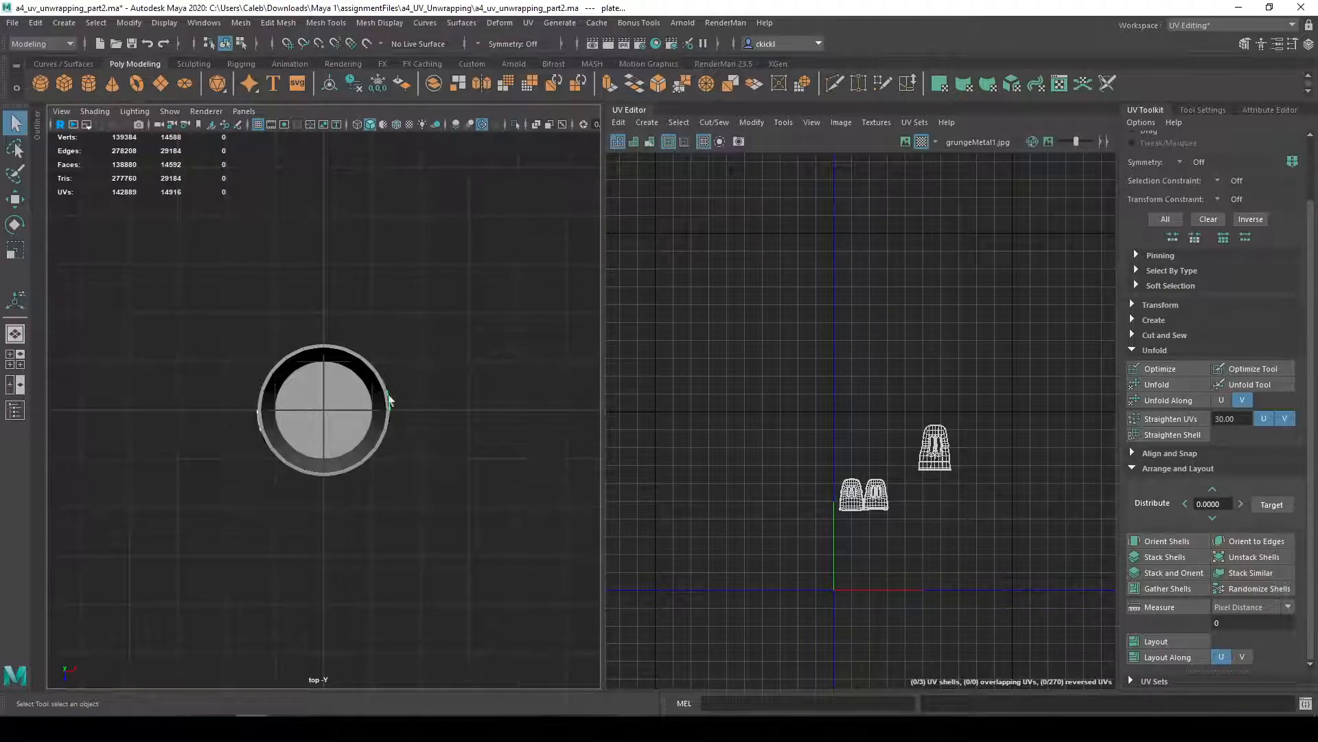
pyautogui.press('space')
pyautogui.press('space')
pyautogui.keyDown('alt'); pyautogui.moveTo(484, 287); pyautogui.dragTo(653, 439); pyautogui.keyUp('alt')
pyautogui.keyDown('alt'); pyautogui.moveTo(420, 462); pyautogui.dragTo(387, 479); pyautogui.keyUp('alt')
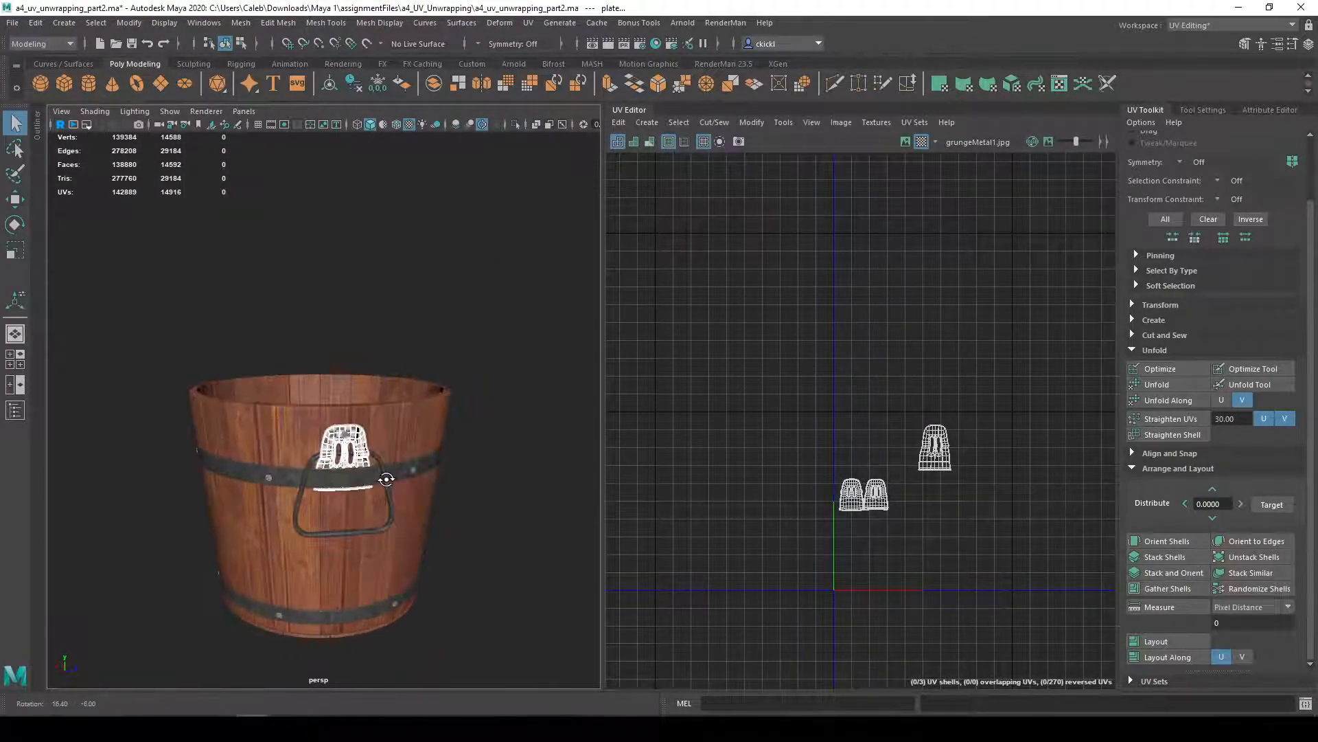
pyautogui.click(360, 449)
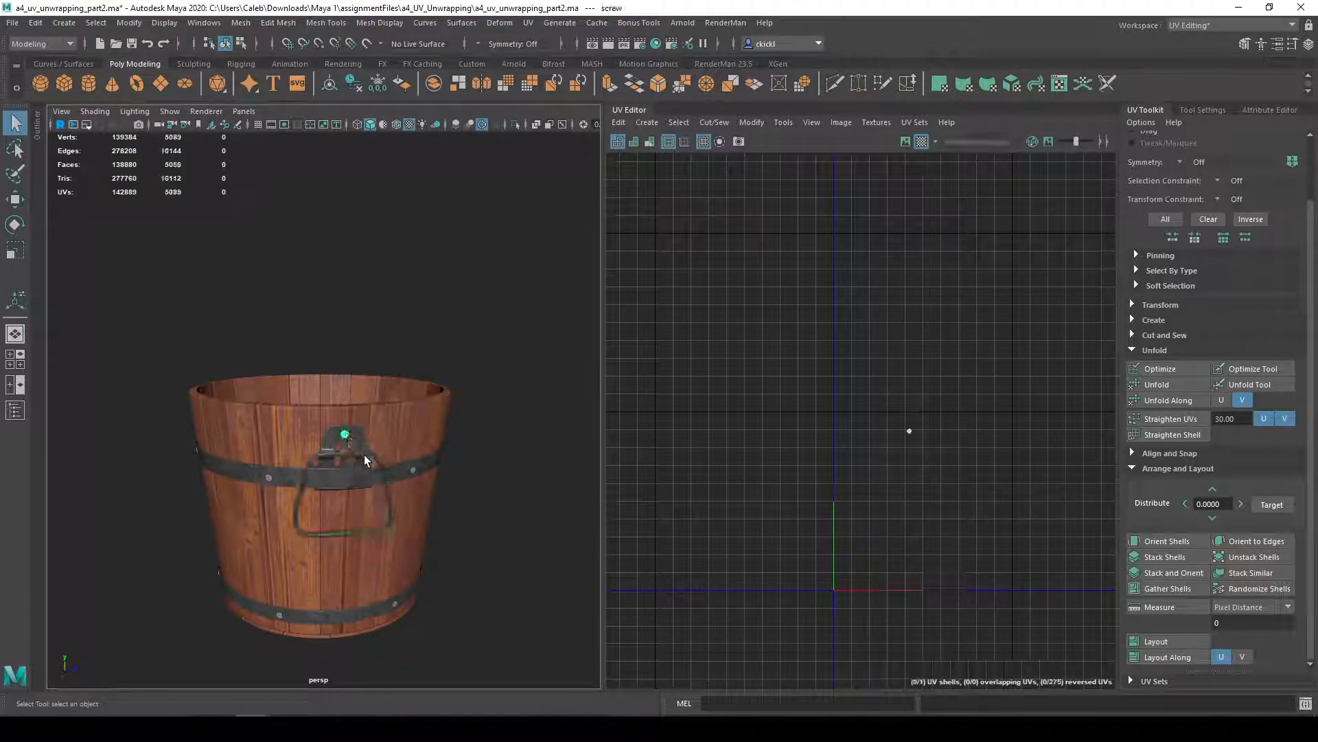
pyautogui.keyDown('shift'); pyautogui.click(364, 455); pyautogui.keyUp('shift')
pyautogui.moveTo(385, 478)
pyautogui.keyDown('alt'); pyautogui.mouseDown()
pyautogui.moveTo(330, 477)
pyautogui.moveTo(506, 471)
pyautogui.moveTo(359, 476)
pyautogui.moveTo(376, 465)
pyautogui.mouseUp(); pyautogui.keyUp('alt')
pyautogui.keyDown('alt'); pyautogui.moveTo(196, 428); pyautogui.dragTo(343, 435); pyautogui.keyUp('alt')
pyautogui.click(290, 406)
pyautogui.click(318, 418)
pyautogui.keyDown('shift'); pyautogui.click(431, 447); pyautogui.keyUp('shift')
pyautogui.click(269, 25)
# - Transfer all UV sets from the unwrapped plate to the plate on the opposite side, using Topology sample space
pyautogui.click(446, 460)
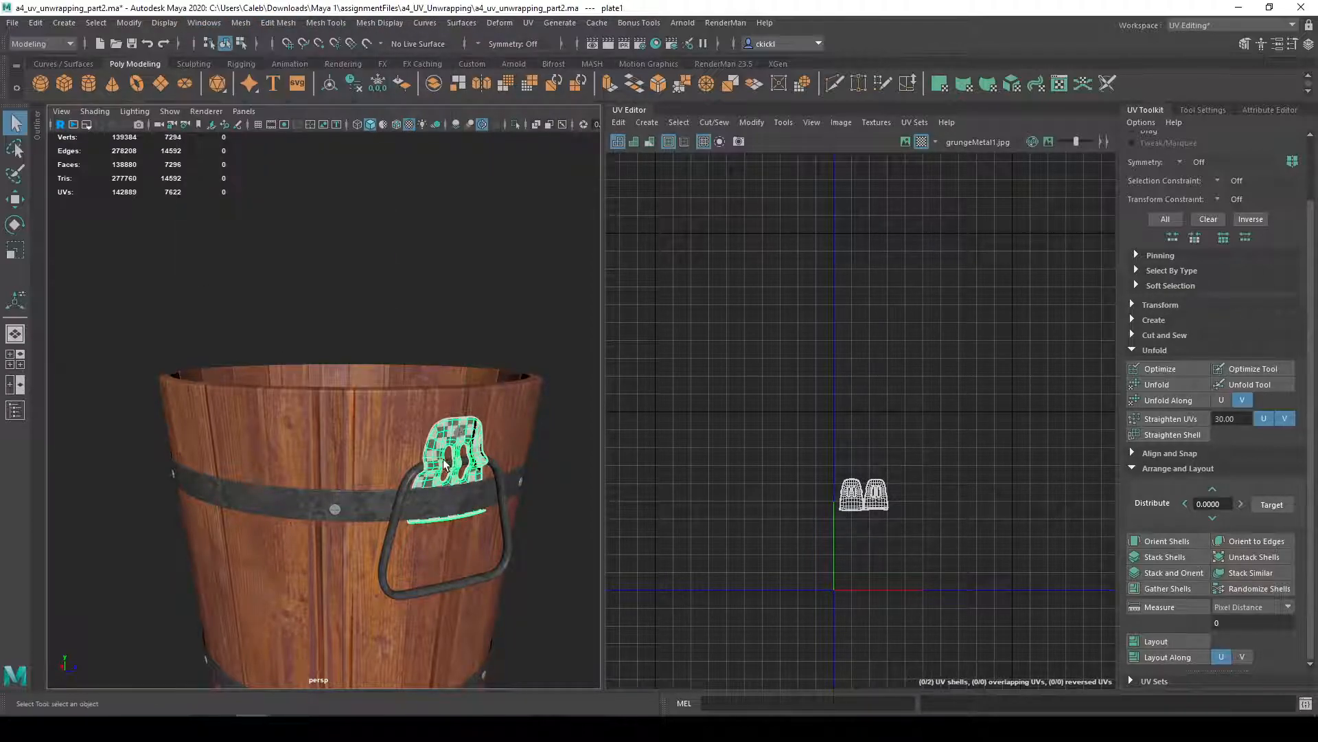
pyautogui.keyDown('alt'); pyautogui.moveTo(403, 469); pyautogui.dragTo(386, 418); pyautogui.keyUp('alt')
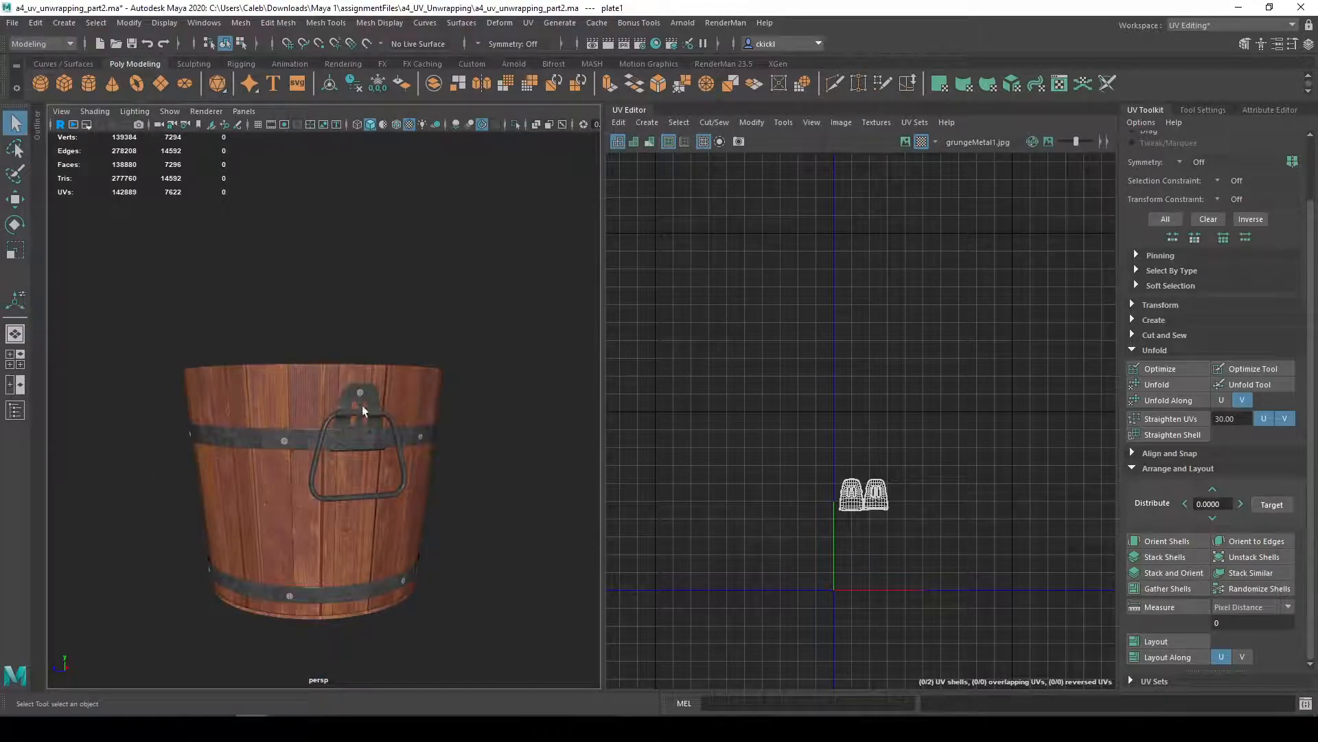
pyautogui.keyDown('shift'); pyautogui.click(348, 394); pyautogui.keyUp('shift')
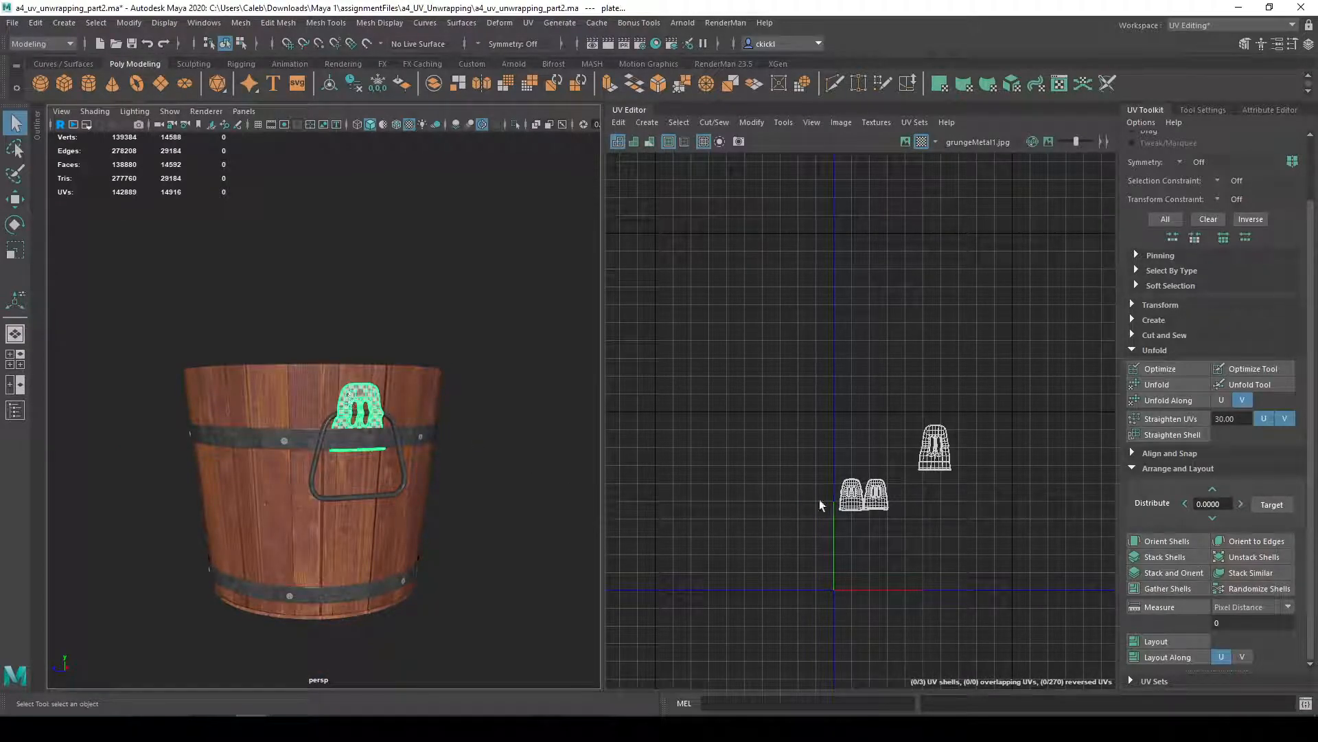
pyautogui.scroll(3, 454, 390)
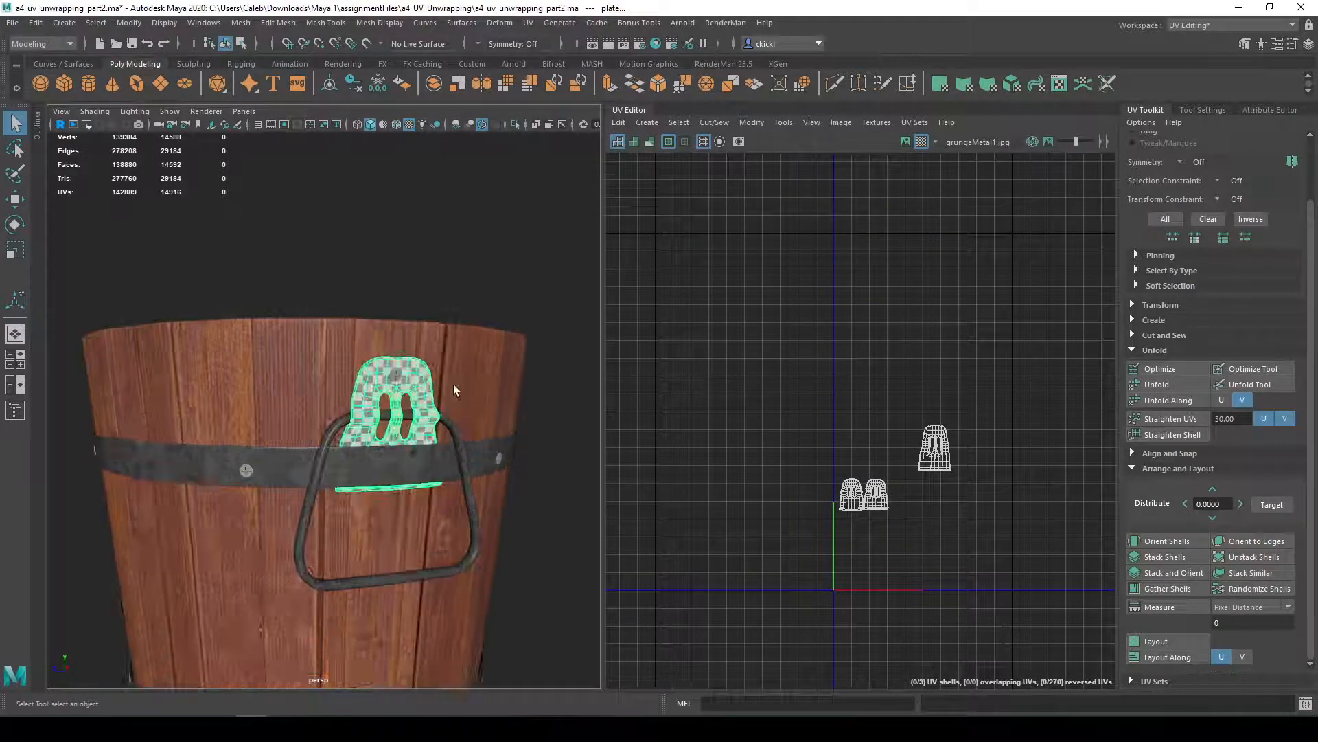
pyautogui.click(233, 24)
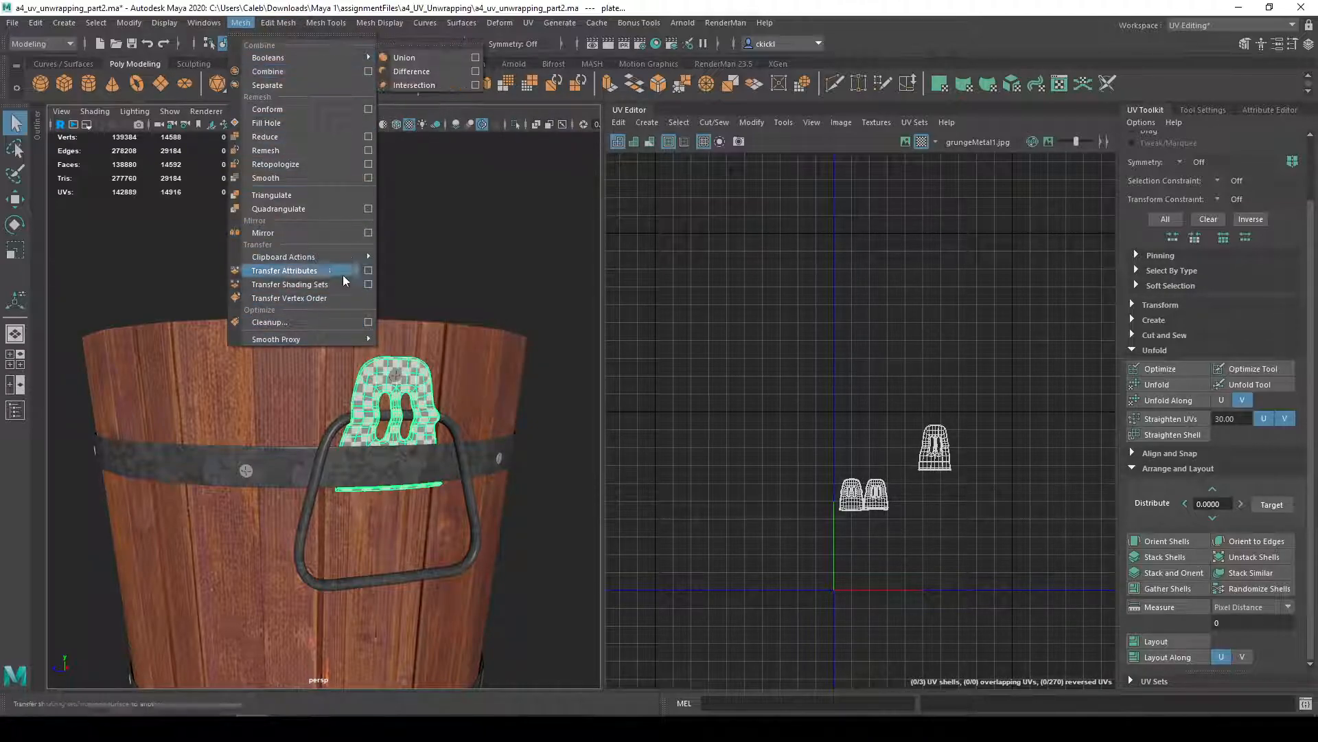
pyautogui.click(368, 270)
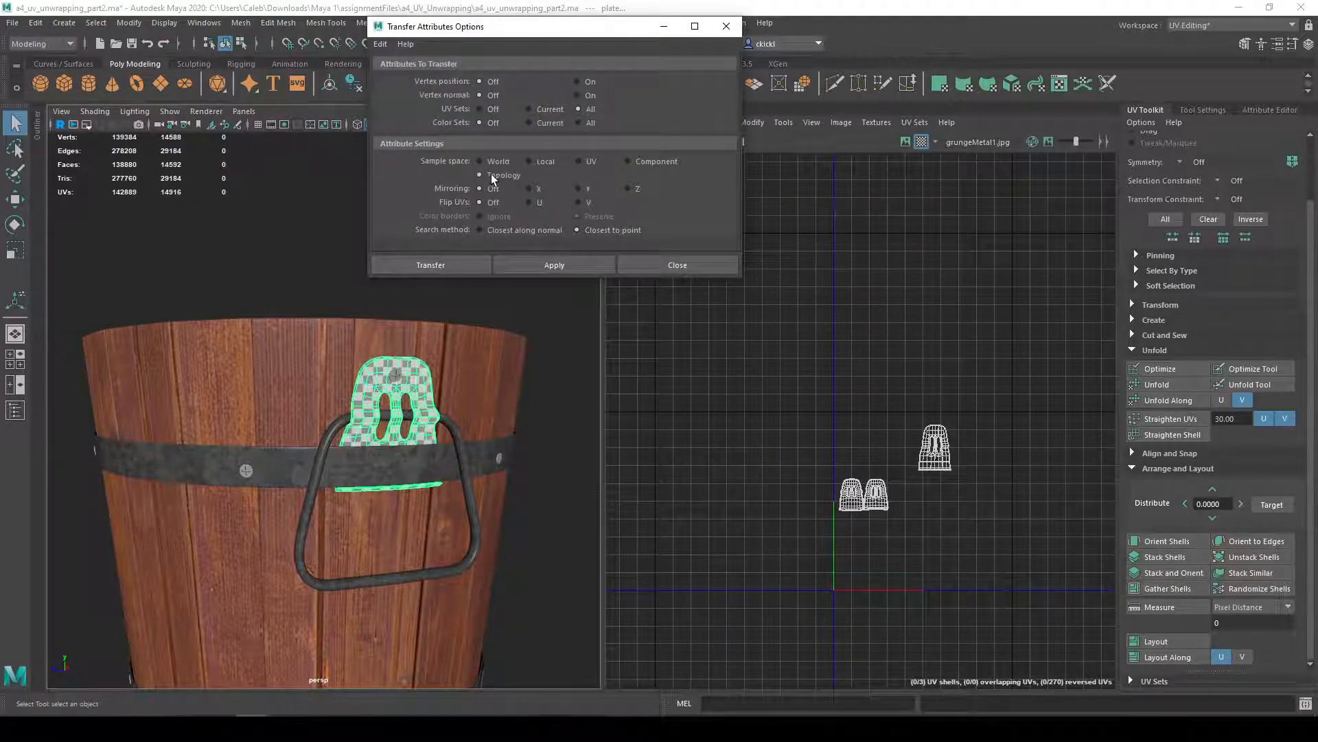
pyautogui.click(570, 267)
# - Transfer all UV sets from the unwrapped handle to the opposite handle with Topology sample space, and close the transfer options
pyautogui.keyDown('alt'); pyautogui.moveTo(282, 416); pyautogui.dragTo(449, 413); pyautogui.keyUp('alt')
pyautogui.keyDown('alt'); pyautogui.moveTo(449, 413); pyautogui.dragTo(183, 442, button='right'); pyautogui.keyUp('alt')
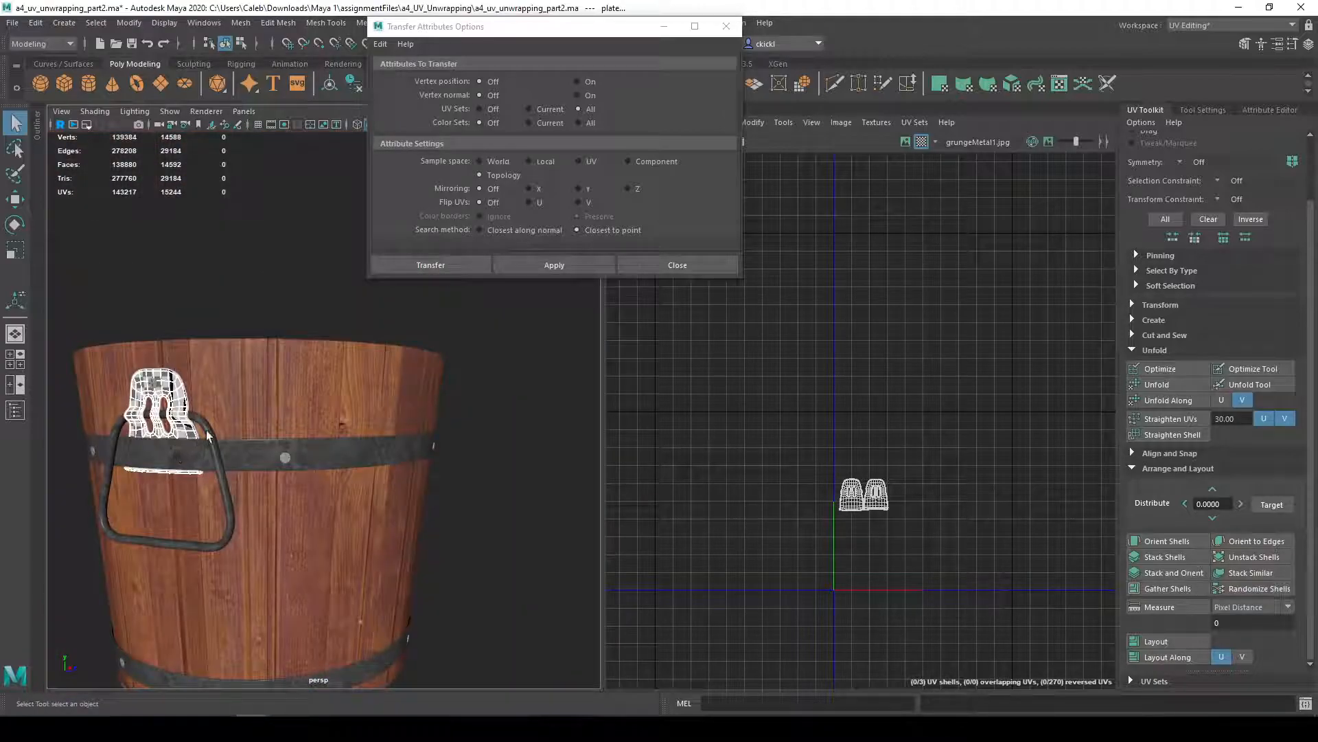
pyautogui.click(208, 435)
pyautogui.keyDown('alt'); pyautogui.moveTo(468, 454); pyautogui.dragTo(234, 455); pyautogui.keyUp('alt')
pyautogui.keyDown('shift'); pyautogui.click(330, 426); pyautogui.keyUp('shift')
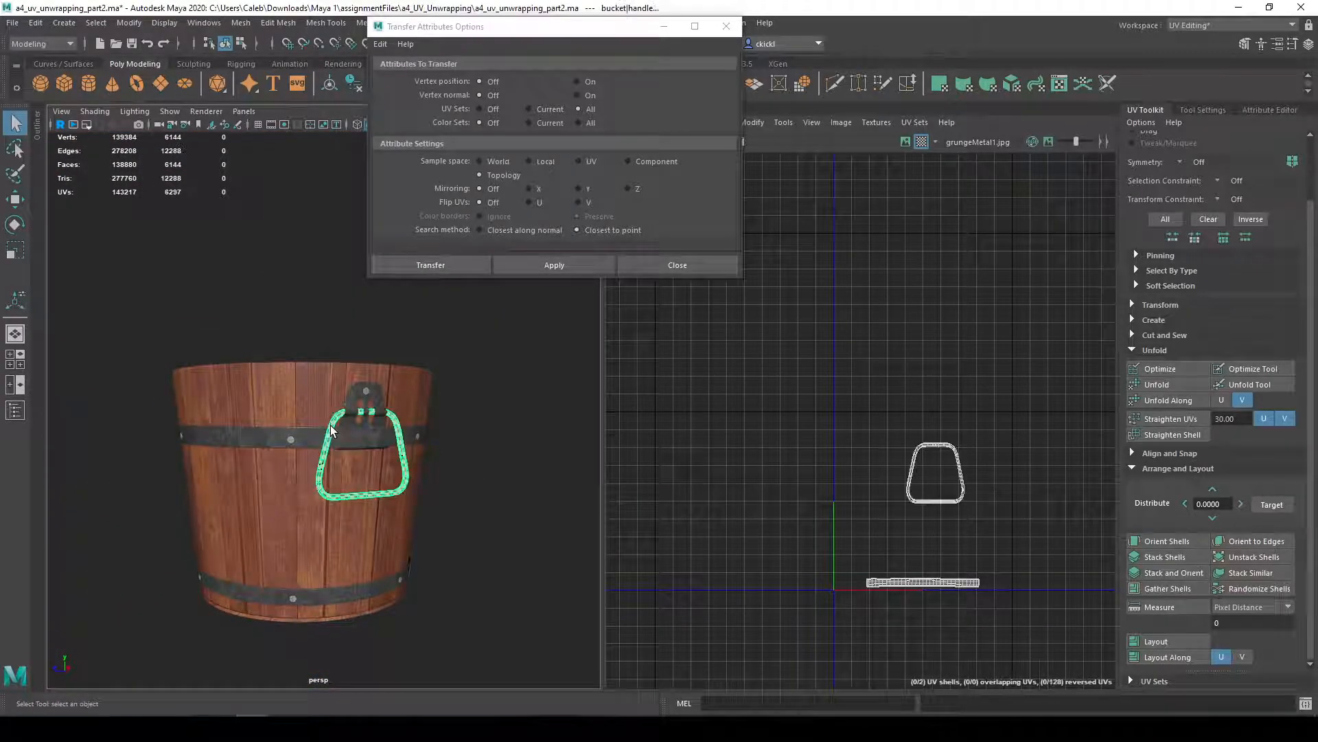
pyautogui.click(568, 268)
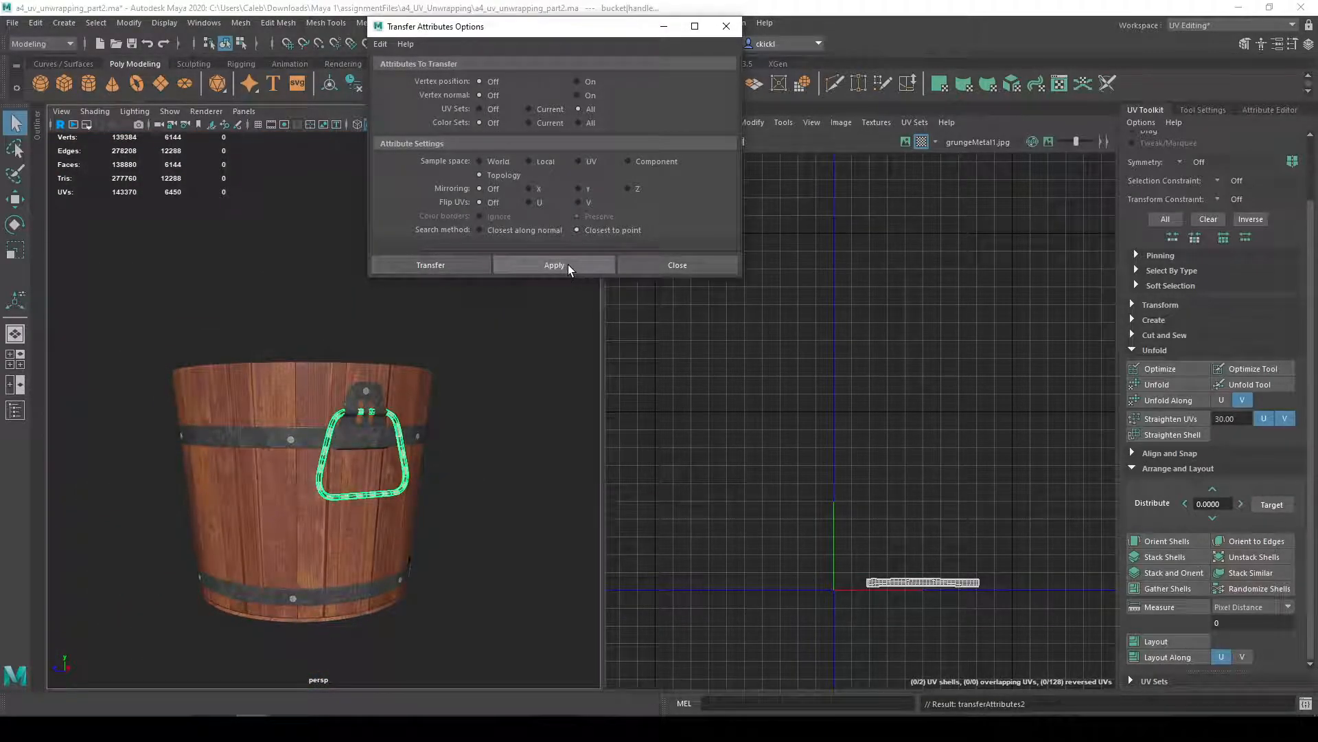
pyautogui.click(671, 265)
# - Clear the selection, inspect the textured bucket from several sides, and display the UVs of all its parts
pyautogui.keyDown('alt'); pyautogui.moveTo(464, 375); pyautogui.dragTo(236, 391); pyautogui.keyUp('alt')
pyautogui.moveTo(442, 349); pyautogui.dragTo(505, 325, button='right')
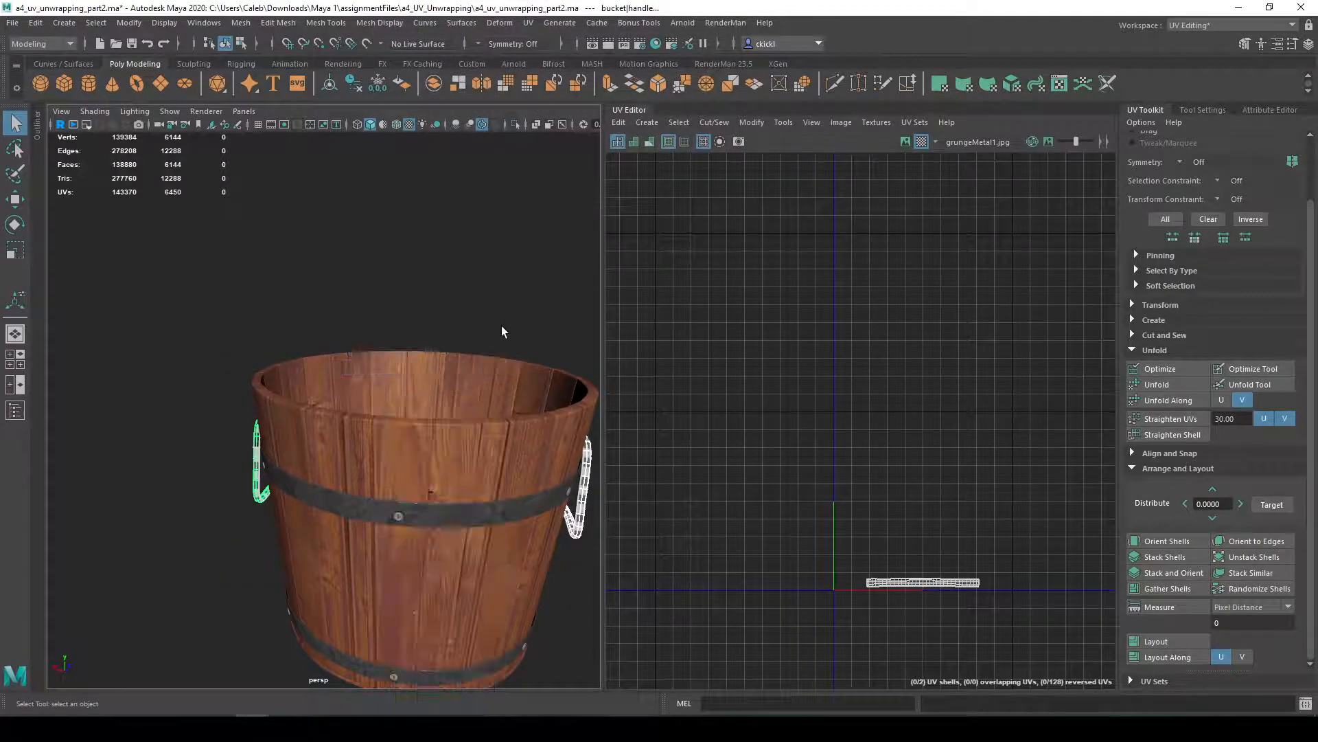
pyautogui.click(504, 325)
pyautogui.scroll(-5, 489, 324)
pyautogui.keyDown('alt'); pyautogui.moveTo(489, 324); pyautogui.dragTo(297, 317); pyautogui.keyUp('alt')
pyautogui.keyDown('alt'); pyautogui.moveTo(296, 317); pyautogui.dragTo(379, 297, button='middle'); pyautogui.keyUp('alt')
pyautogui.moveTo(379, 301)
pyautogui.keyDown('alt'); pyautogui.mouseDown()
pyautogui.moveTo(233, 303)
pyautogui.moveTo(270, 391)
pyautogui.moveTo(347, 267)
pyautogui.moveTo(386, 319)
pyautogui.mouseUp(); pyautogui.keyUp('alt')
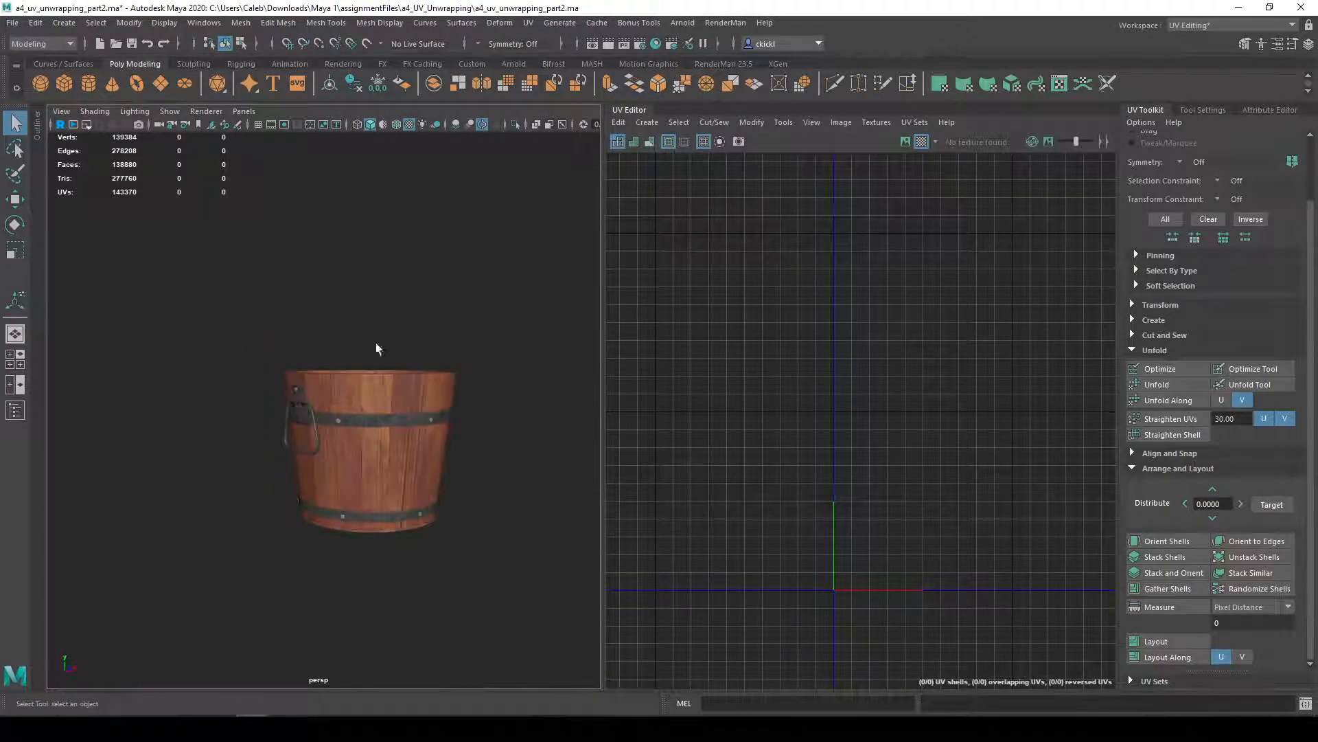
pyautogui.keyDown('alt'); pyautogui.moveTo(419, 519); pyautogui.dragTo(543, 456); pyautogui.keyUp('alt')
pyautogui.keyDown('alt'); pyautogui.moveTo(431, 466); pyautogui.dragTo(397, 464); pyautogui.keyUp('alt')
pyautogui.keyDown('alt'); pyautogui.moveTo(397, 463); pyautogui.dragTo(513, 459, button='right'); pyautogui.keyUp('alt')
pyautogui.keyDown('alt'); pyautogui.moveTo(511, 483); pyautogui.dragTo(525, 485, button='middle'); pyautogui.keyUp('alt')
pyautogui.keyDown('alt'); pyautogui.moveTo(525, 484); pyautogui.dragTo(649, 478); pyautogui.keyUp('alt')
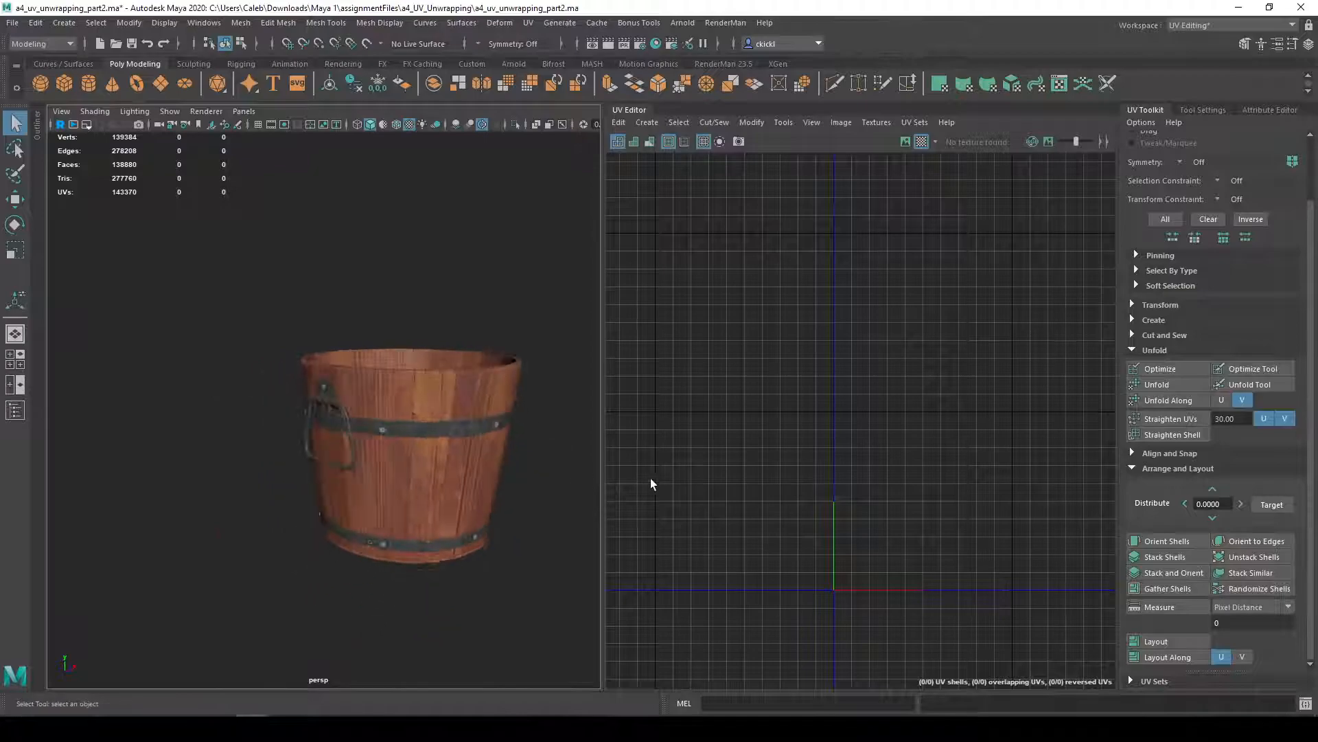
pyautogui.keyDown('alt'); pyautogui.moveTo(464, 400); pyautogui.dragTo(385, 357); pyautogui.keyUp('alt')
pyautogui.moveTo(227, 296); pyautogui.dragTo(563, 628)
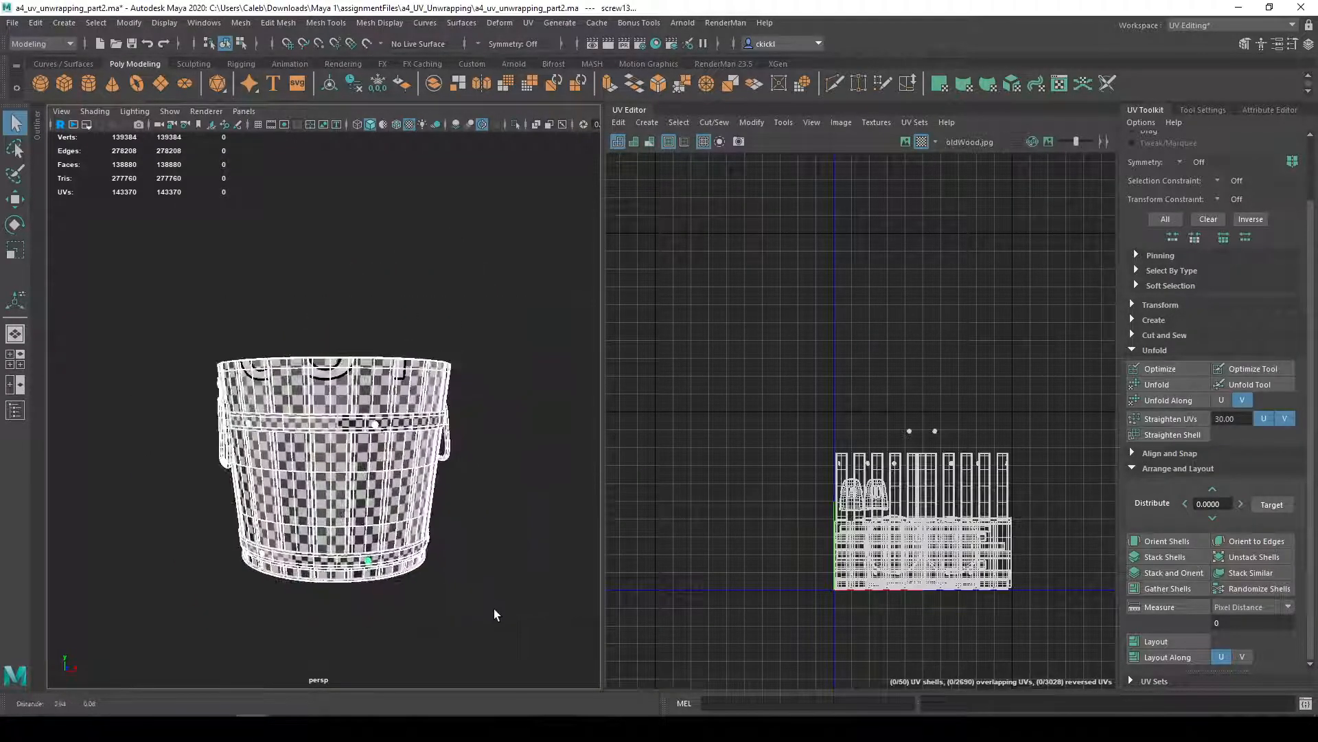
pyautogui.keyDown('alt'); pyautogui.moveTo(176, 388); pyautogui.dragTo(412, 495); pyautogui.keyUp('alt')
# - Select both handles, both plates and the metal bands to show all the metal parts' UV shells together
pyautogui.click(409, 416)
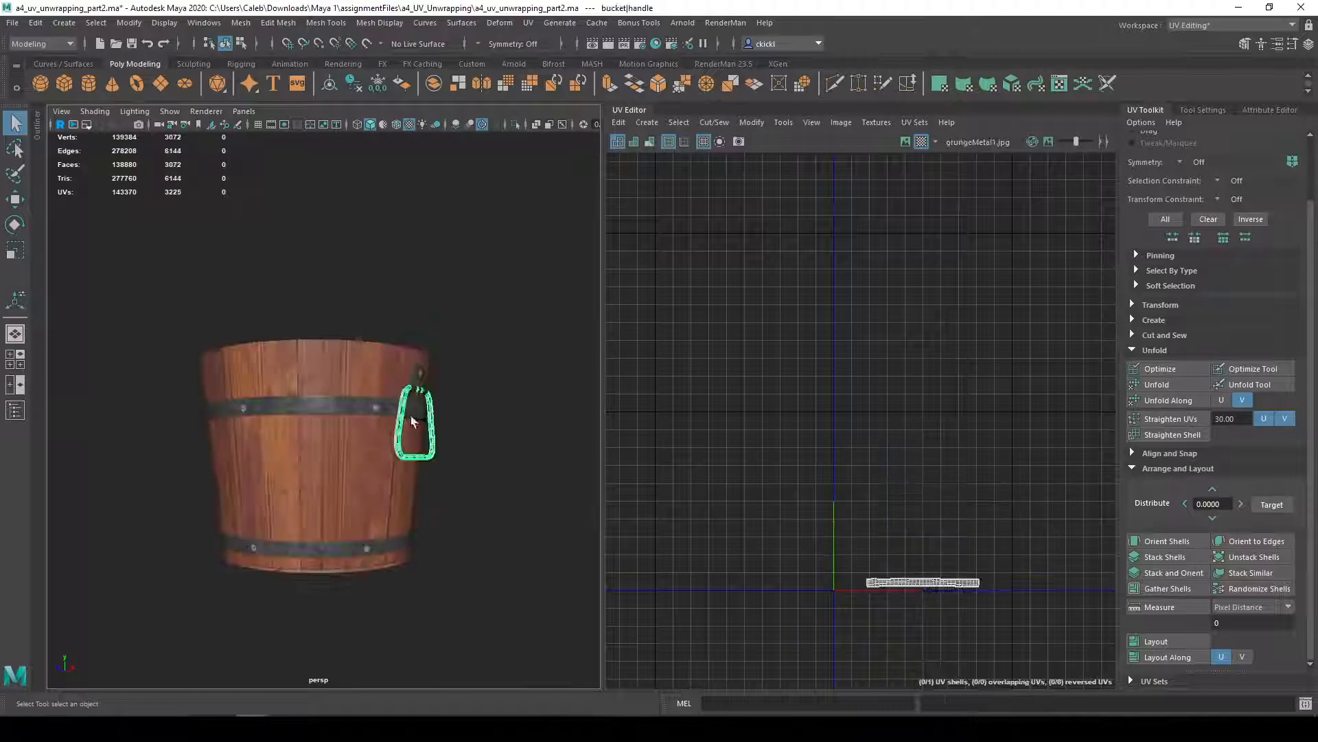
pyautogui.keyDown('shift'); pyautogui.click(417, 385); pyautogui.keyUp('shift')
pyautogui.keyDown('alt'); pyautogui.moveTo(276, 454); pyautogui.dragTo(326, 443); pyautogui.keyUp('alt')
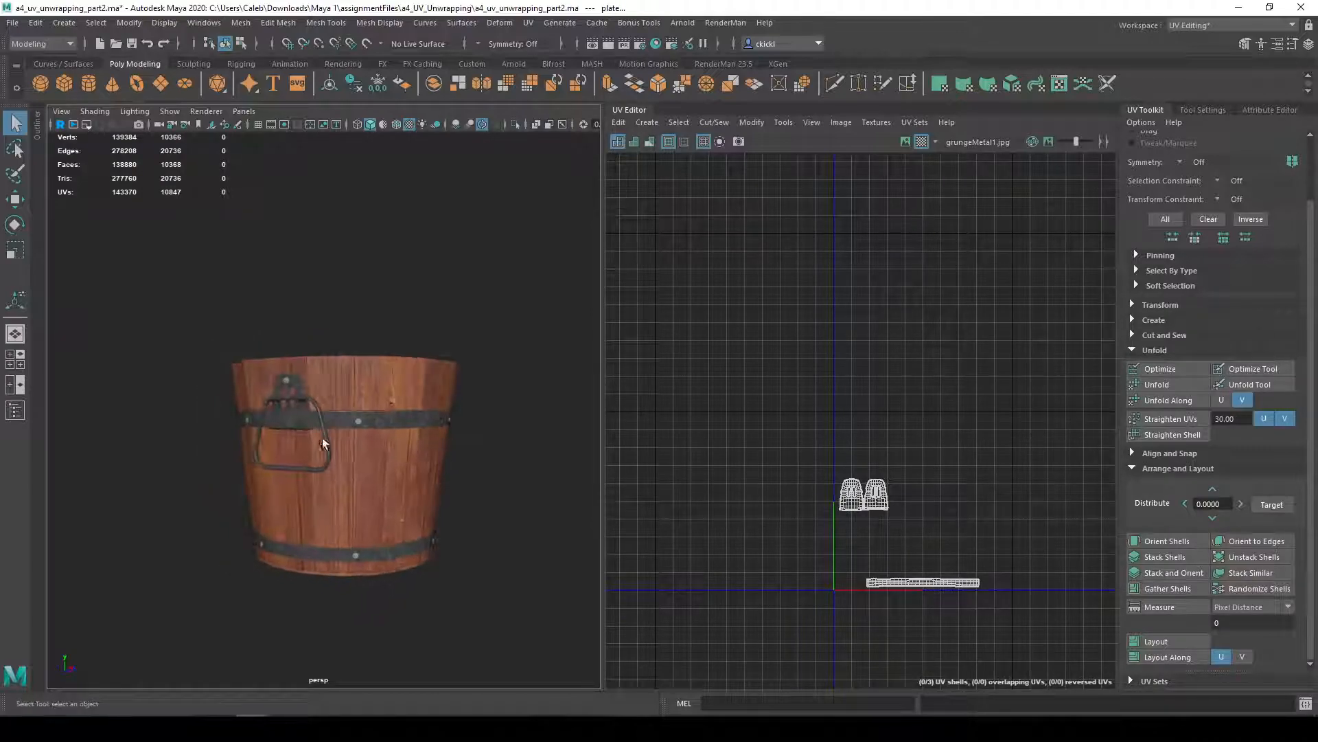
pyautogui.keyDown('shift'); pyautogui.click(316, 409); pyautogui.keyUp('shift')
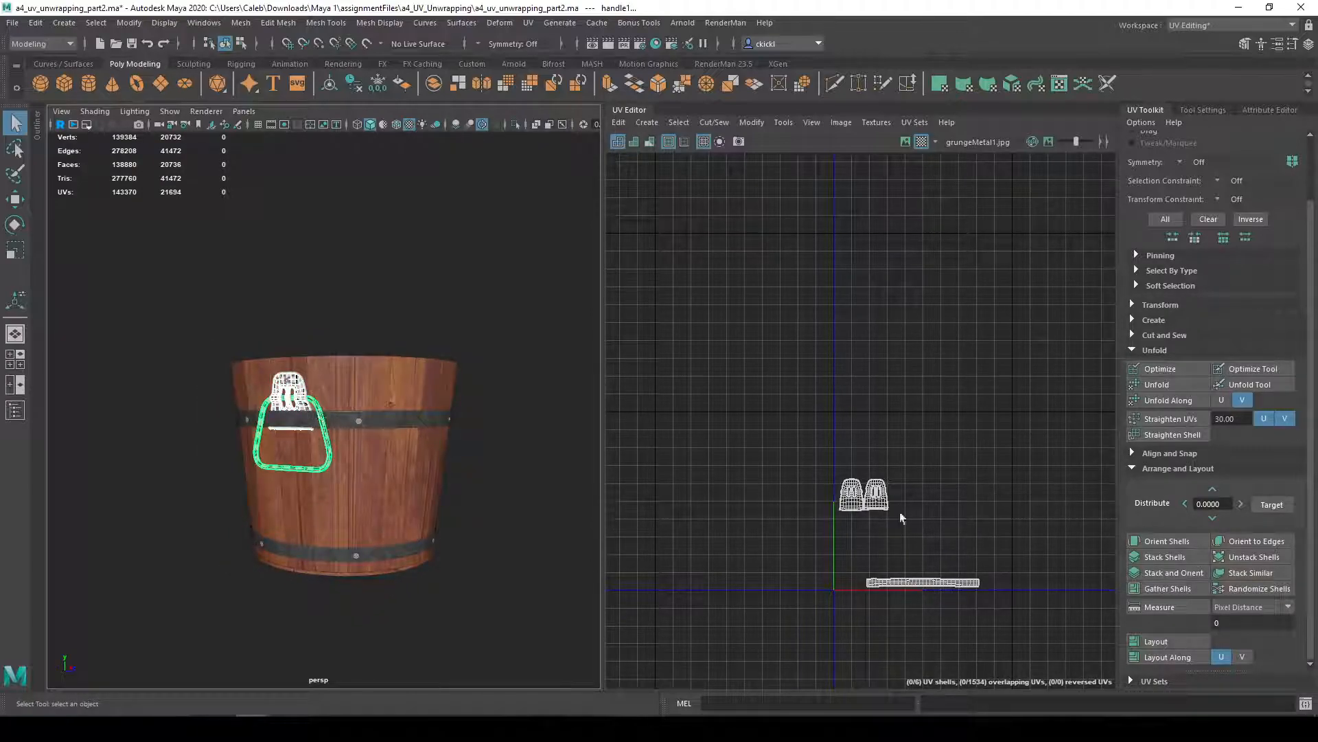
pyautogui.click(401, 421)
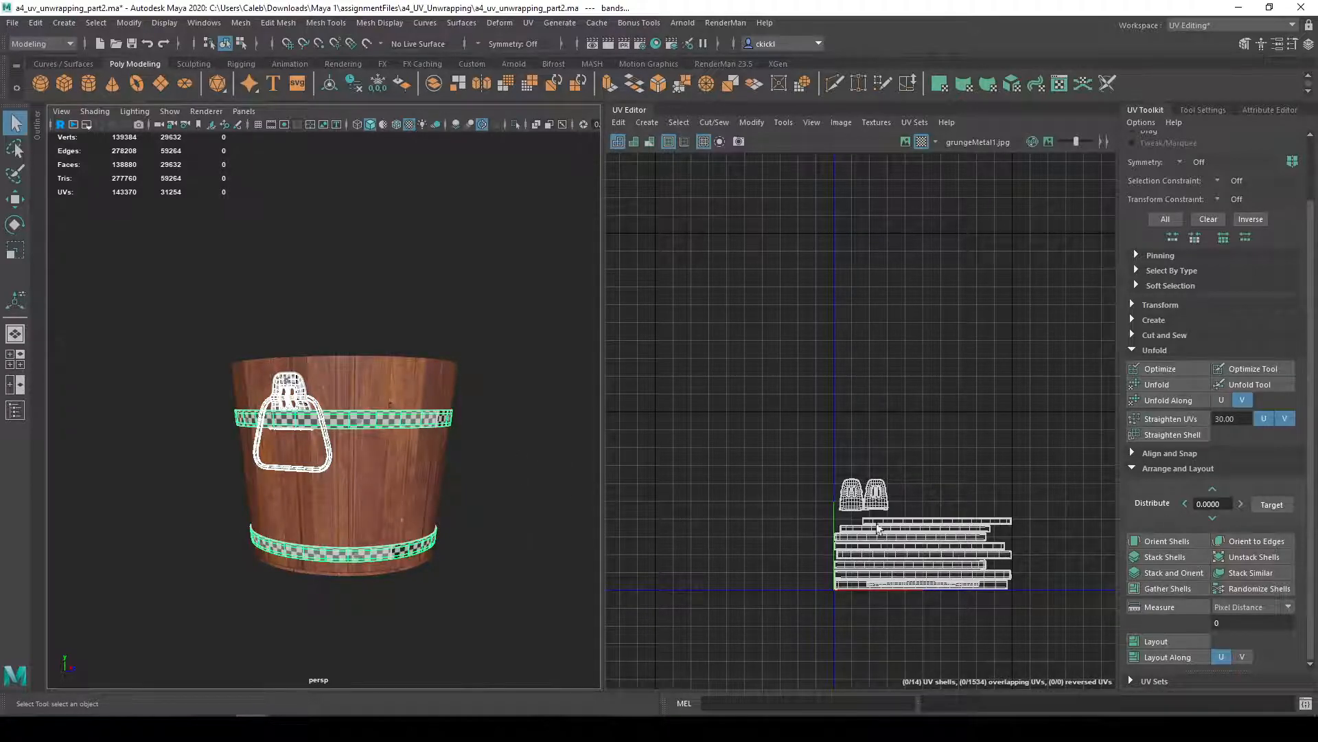
# - Examine the selected bands, plate and handle up close on the bucket, then clear the selection to see their metal texture
pyautogui.keyDown('alt'); pyautogui.moveTo(492, 595); pyautogui.dragTo(450, 574); pyautogui.keyUp('alt')
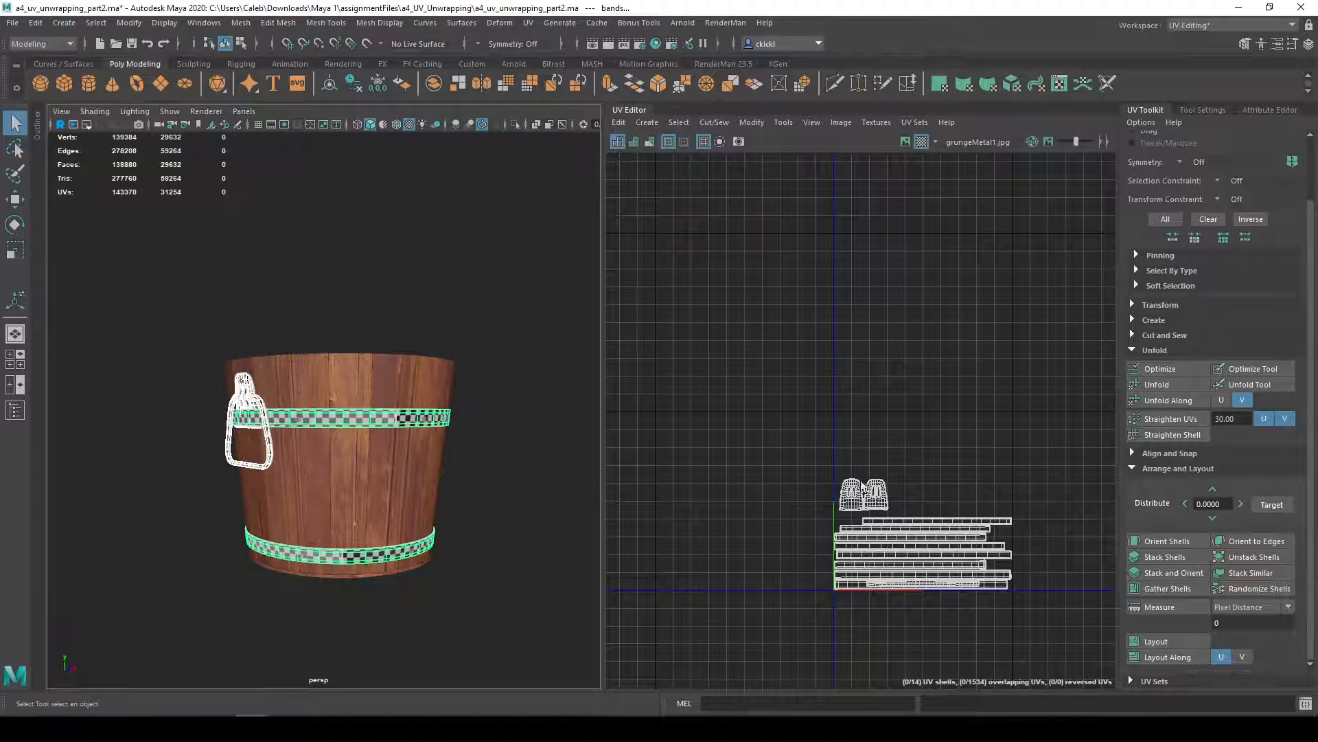
pyautogui.scroll(5, 476, 427)
pyautogui.keyDown('alt'); pyautogui.moveTo(476, 434); pyautogui.dragTo(586, 509); pyautogui.keyUp('alt')
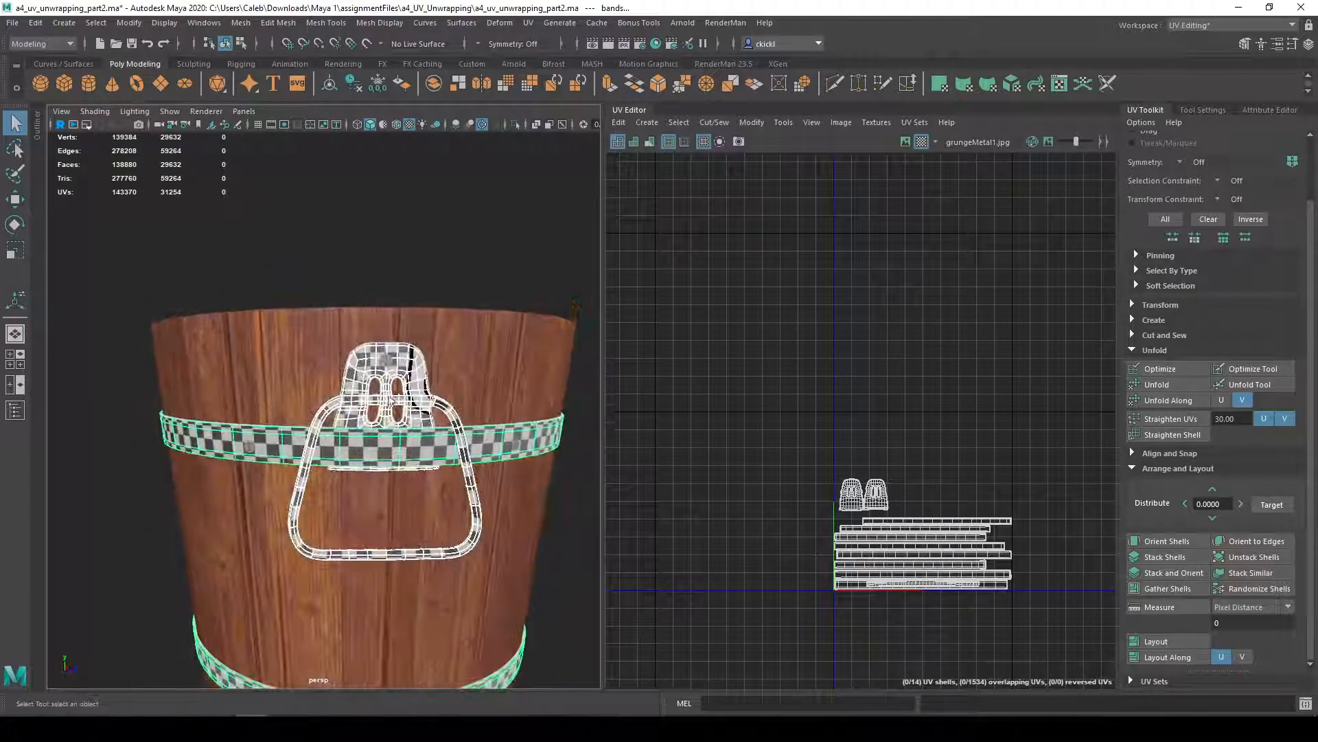
pyautogui.click(431, 213)
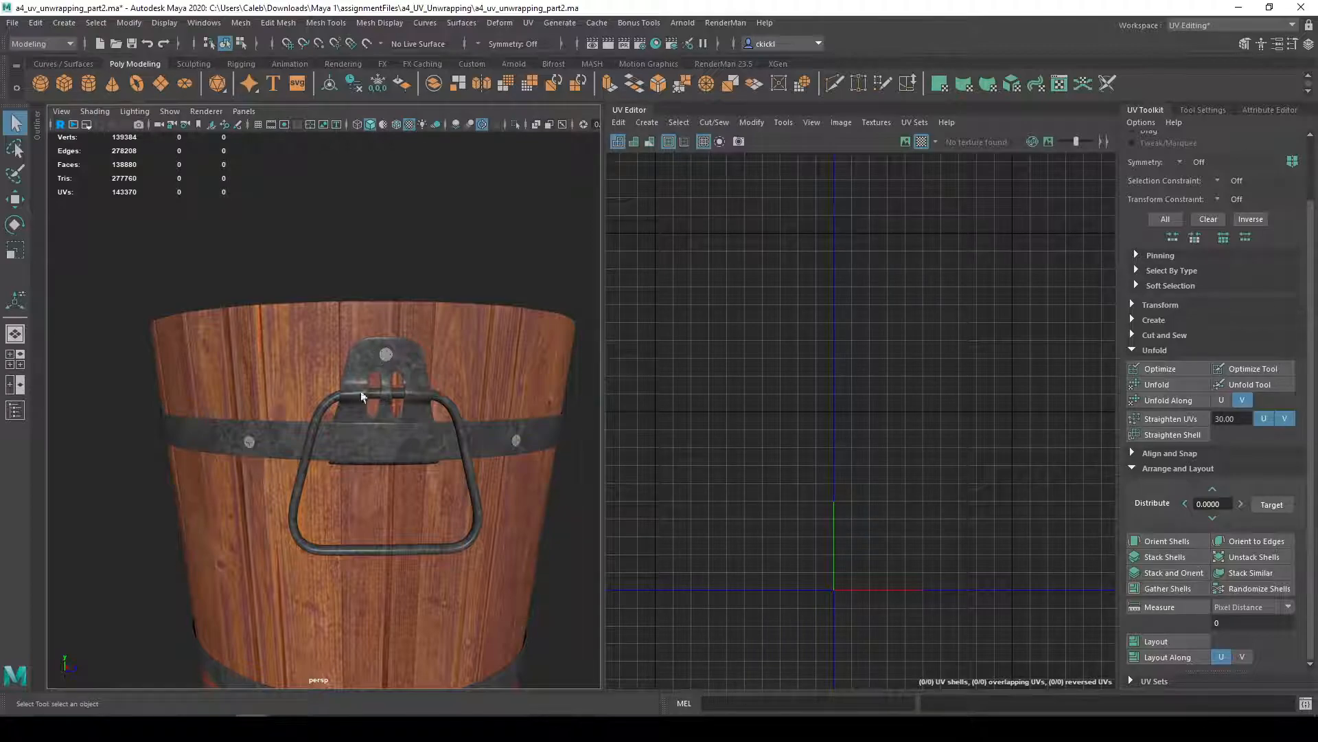
# - Inspect the bucket's upper rim and textured boards from the side and from above, leaving nothing selected
pyautogui.scroll(-4, 434, 444)
pyautogui.keyDown('alt'); pyautogui.moveTo(512, 471); pyautogui.dragTo(385, 512); pyautogui.keyUp('alt')
pyautogui.scroll(5, 376, 439)
pyautogui.keyDown('alt'); pyautogui.moveTo(244, 276); pyautogui.dragTo(280, 230); pyautogui.keyUp('alt')
pyautogui.moveTo(147, 298); pyautogui.dragTo(547, 361)
pyautogui.click(514, 265)
pyautogui.keyDown('alt'); pyautogui.moveTo(513, 266); pyautogui.dragTo(421, 318); pyautogui.keyUp('alt')
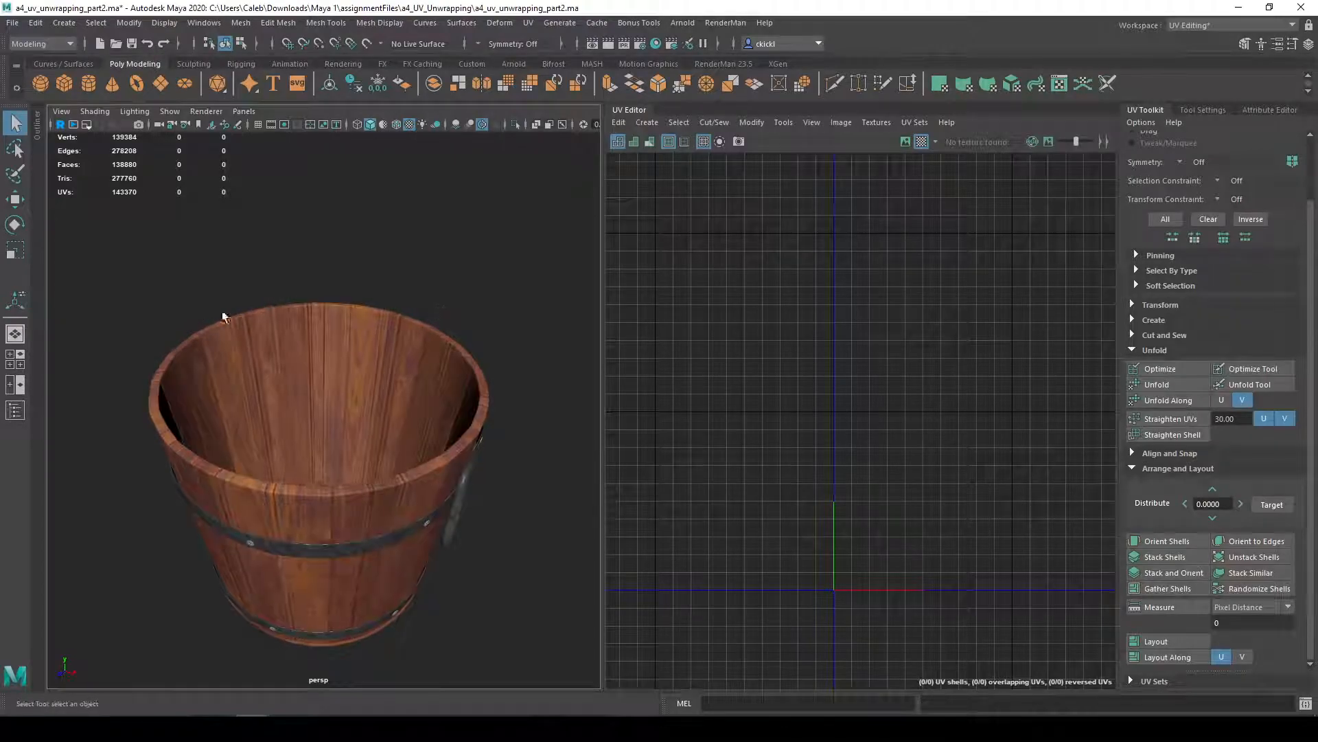
# - Examine the wood texture on the individual boards and the bucket's underside from several angles, ending with nothing selected
pyautogui.keyDown('alt'); pyautogui.moveTo(285, 506); pyautogui.dragTo(434, 527); pyautogui.keyUp('alt')
pyautogui.scroll(3, 390, 537)
pyautogui.keyDown('alt'); pyautogui.moveTo(315, 376); pyautogui.dragTo(336, 398); pyautogui.keyUp('alt')
pyautogui.click(277, 386)
pyautogui.keyDown('shift'); pyautogui.click(320, 426); pyautogui.keyUp('shift')
pyautogui.moveTo(405, 445)
pyautogui.keyDown('alt'); pyautogui.mouseDown()
pyautogui.moveTo(495, 446)
pyautogui.moveTo(430, 452)
pyautogui.mouseUp(); pyautogui.keyUp('alt')
pyautogui.scroll(-5, 433, 450)
pyautogui.keyDown('alt'); pyautogui.moveTo(445, 447); pyautogui.dragTo(448, 375, button='middle'); pyautogui.keyUp('alt')
pyautogui.keyDown('alt'); pyautogui.moveTo(497, 428); pyautogui.dragTo(448, 358); pyautogui.keyUp('alt')
pyautogui.click(347, 455)
pyautogui.scroll(5, 371, 458)
pyautogui.keyDown('alt'); pyautogui.moveTo(406, 440); pyautogui.dragTo(409, 480); pyautogui.keyUp('alt')
pyautogui.click(560, 611)
pyautogui.scroll(-2, 387, 466)
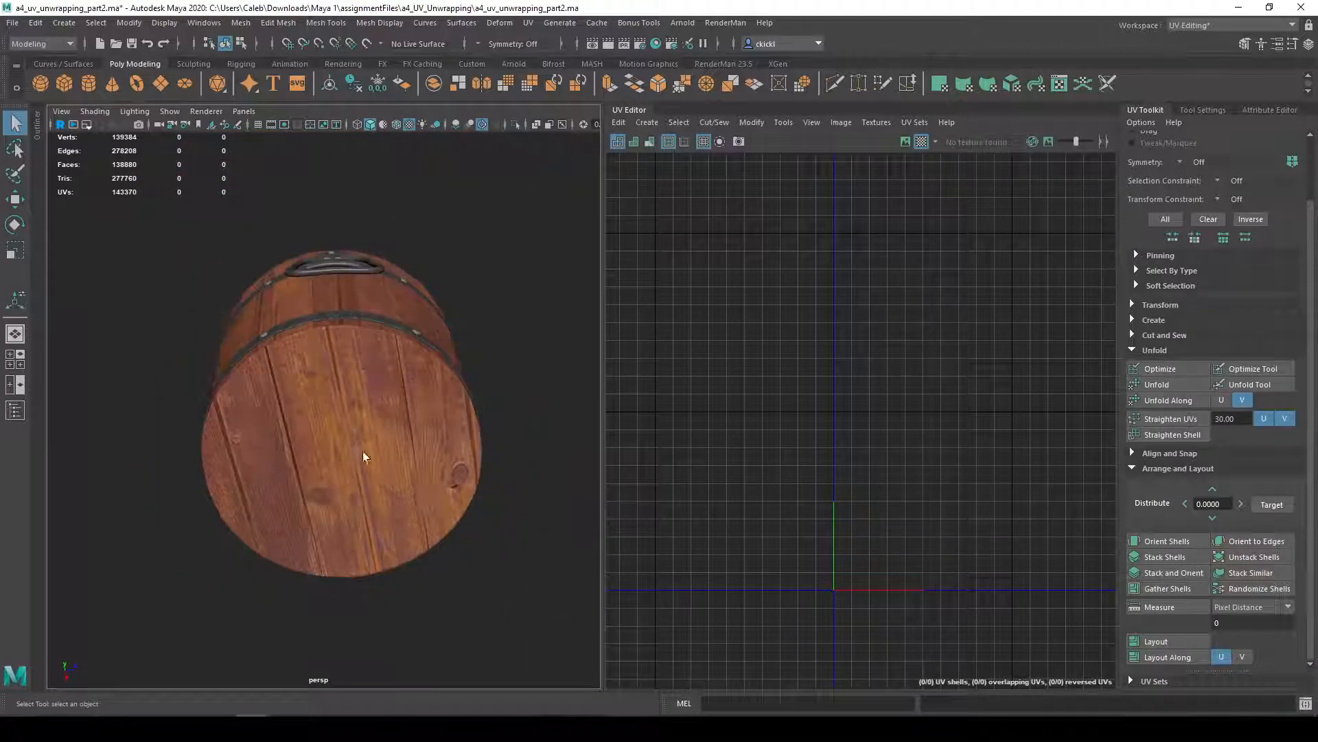
pyautogui.keyDown('alt'); pyautogui.moveTo(367, 393); pyautogui.dragTo(322, 322); pyautogui.keyUp('alt')
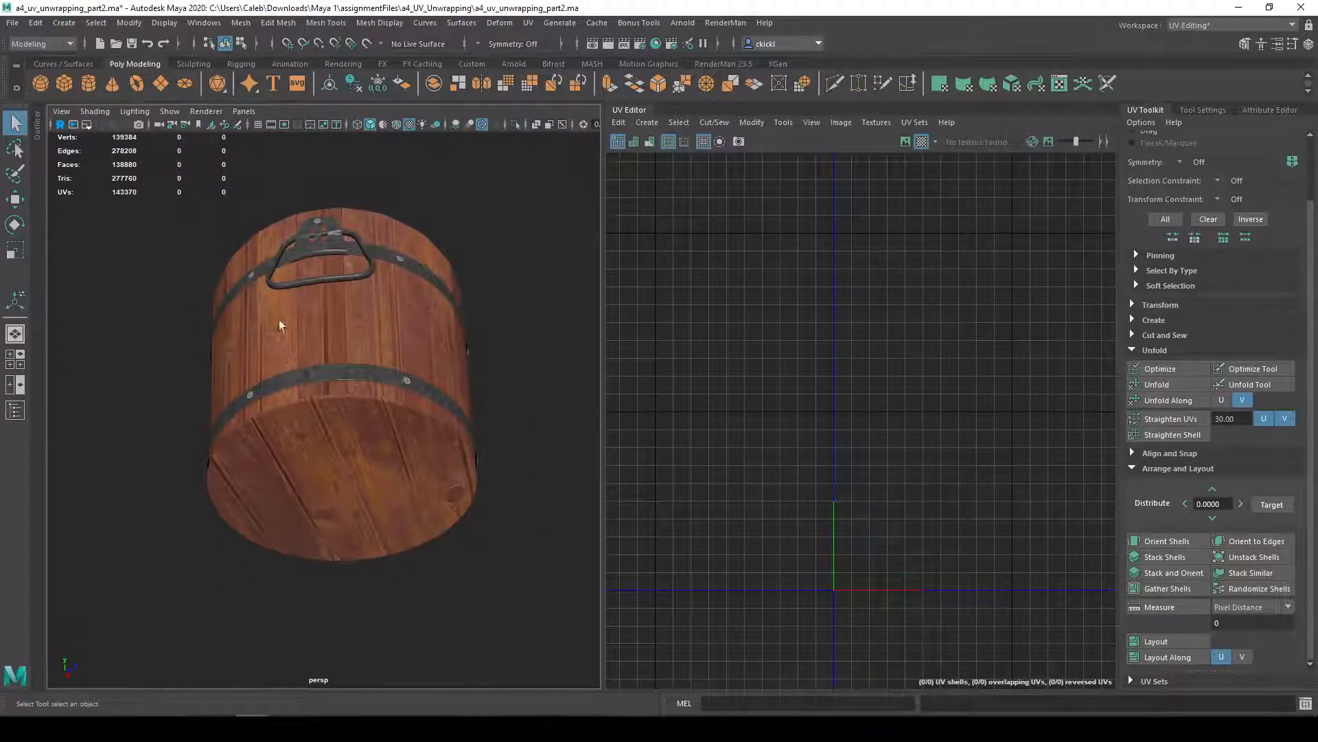
# - Try enlarging both UV shells of the bucket's bottom piece to test the wood texture's scale, and undo the test
pyautogui.keyDown('alt'); pyautogui.moveTo(585, 459); pyautogui.dragTo(433, 322); pyautogui.keyUp('alt')
pyautogui.click(416, 364)
pyautogui.moveTo(896, 539); pyautogui.dragTo(839, 498, button='right')
pyautogui.moveTo(863, 504); pyautogui.dragTo(1069, 592)
pyautogui.press('r')
pyautogui.moveTo(925, 546); pyautogui.dragTo(1117, 559)
pyautogui.moveTo(366, 312); pyautogui.dragTo(458, 275, button='right')
pyautogui.click(487, 261)
pyautogui.keyDown('alt'); pyautogui.moveTo(486, 261); pyautogui.dragTo(503, 367); pyautogui.keyUp('alt')
pyautogui.hotkey('ctrl', 'z')
pyautogui.hotkey('ctrl', 'z')
pyautogui.hotkey('ctrl', 'z')
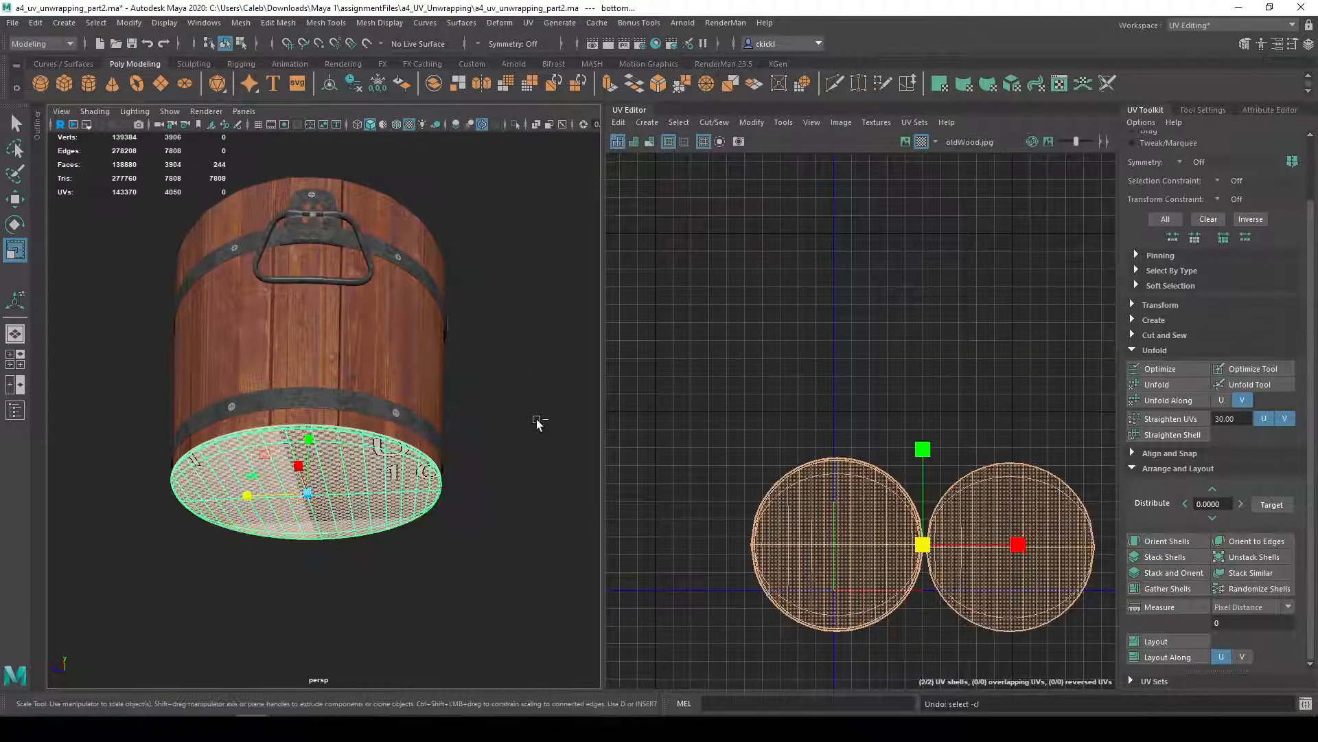
# - Return to object selection with nothing selected and examine the fully textured bucket all around, including its handles and bands
pyautogui.keyDown('alt'); pyautogui.moveTo(523, 426); pyautogui.dragTo(529, 401); pyautogui.keyUp('alt')
pyautogui.press('q')
pyautogui.moveTo(418, 320)
pyautogui.keyDown('alt'); pyautogui.mouseDown()
pyautogui.moveTo(442, 412)
pyautogui.moveTo(436, 462)
pyautogui.moveTo(167, 315)
pyautogui.moveTo(397, 432)
pyautogui.moveTo(342, 409)
pyautogui.moveTo(456, 488)
pyautogui.moveTo(426, 323)
pyautogui.moveTo(412, 485)
pyautogui.moveTo(436, 535)
pyautogui.moveTo(474, 382)
pyautogui.moveTo(477, 524)
pyautogui.moveTo(518, 421)
pyautogui.moveTo(474, 427)
pyautogui.moveTo(385, 385)
pyautogui.moveTo(405, 419)
pyautogui.moveTo(517, 423)
pyautogui.moveTo(397, 315)
pyautogui.mouseUp(); pyautogui.keyUp('alt')
pyautogui.moveTo(396, 314); pyautogui.dragTo(440, 288, button='right')
pyautogui.keyDown('alt'); pyautogui.moveTo(513, 397); pyautogui.dragTo(385, 450); pyautogui.keyUp('alt')
pyautogui.scroll(3, 427, 462)
pyautogui.keyDown('alt'); pyautogui.moveTo(507, 474); pyautogui.dragTo(172, 548); pyautogui.keyUp('alt')
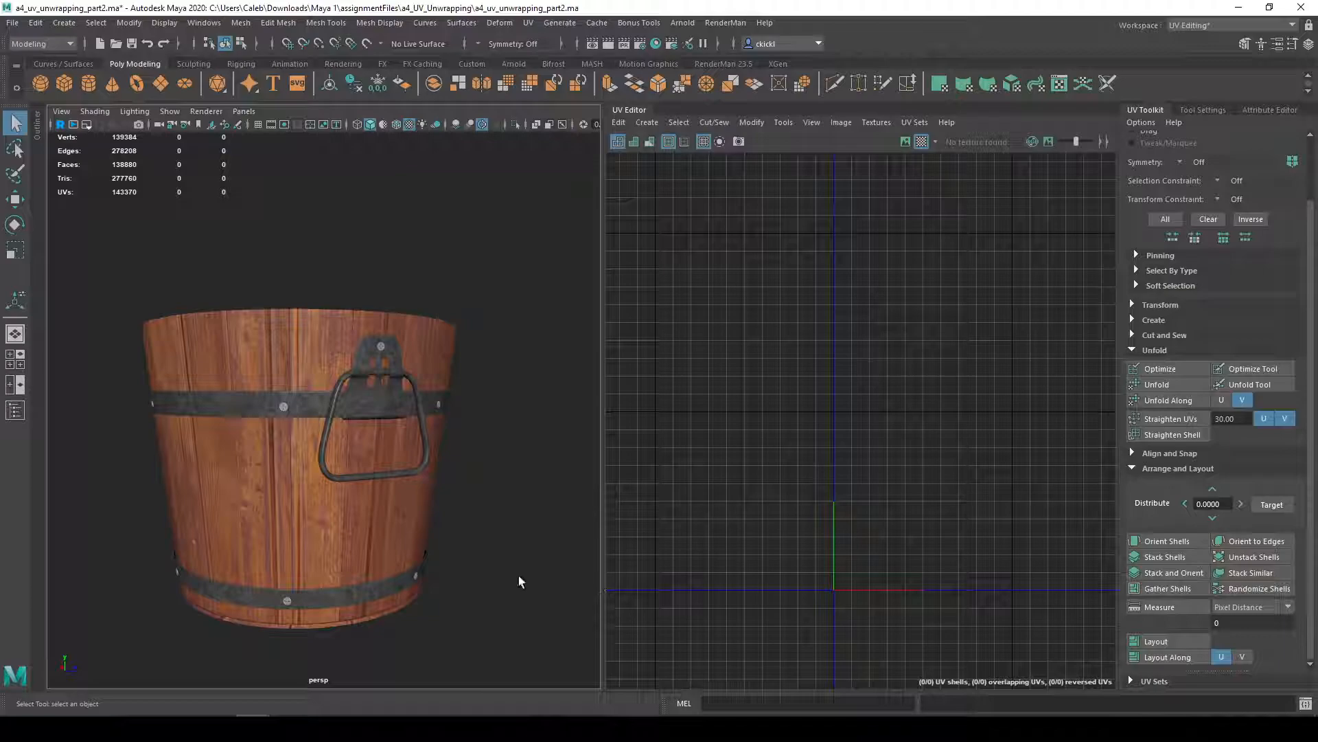
pyautogui.keyDown('alt'); pyautogui.moveTo(439, 560); pyautogui.dragTo(553, 569); pyautogui.keyUp('alt')
pyautogui.scroll(-3, 480, 591)
pyautogui.scroll(5, 497, 464)
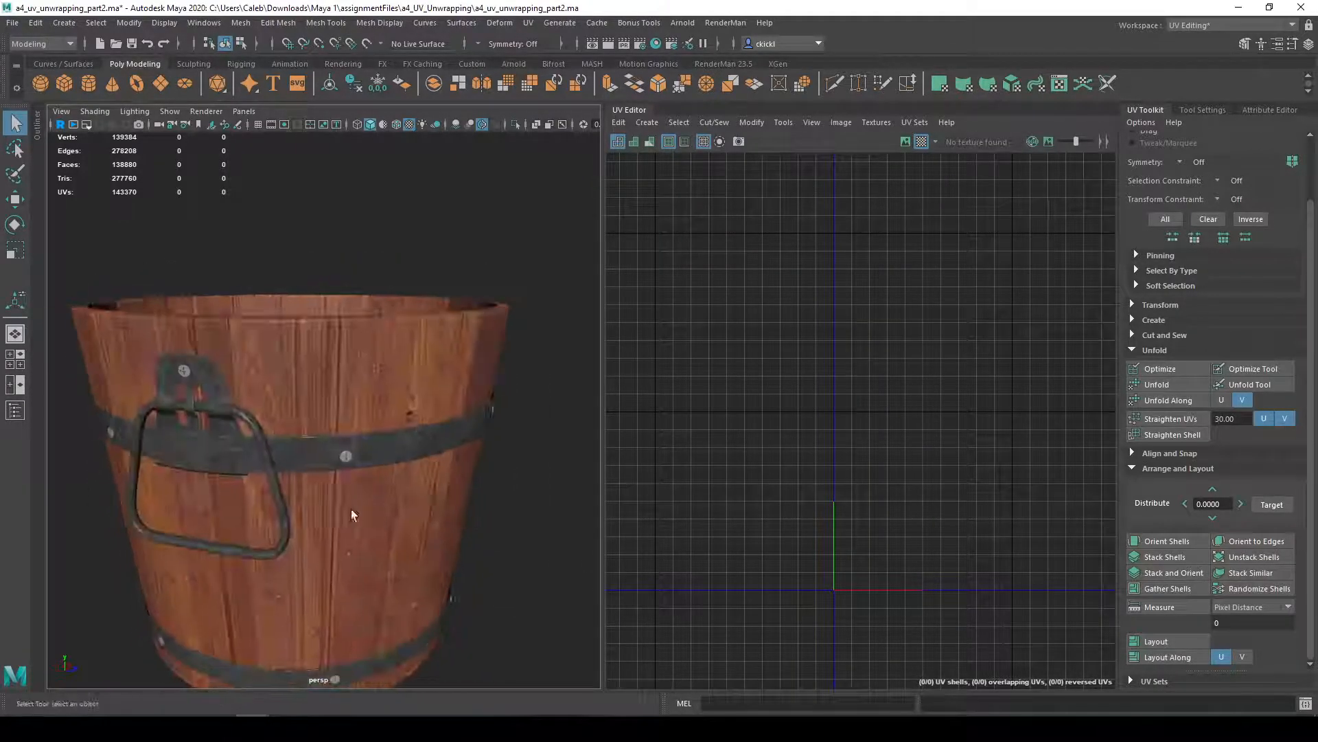